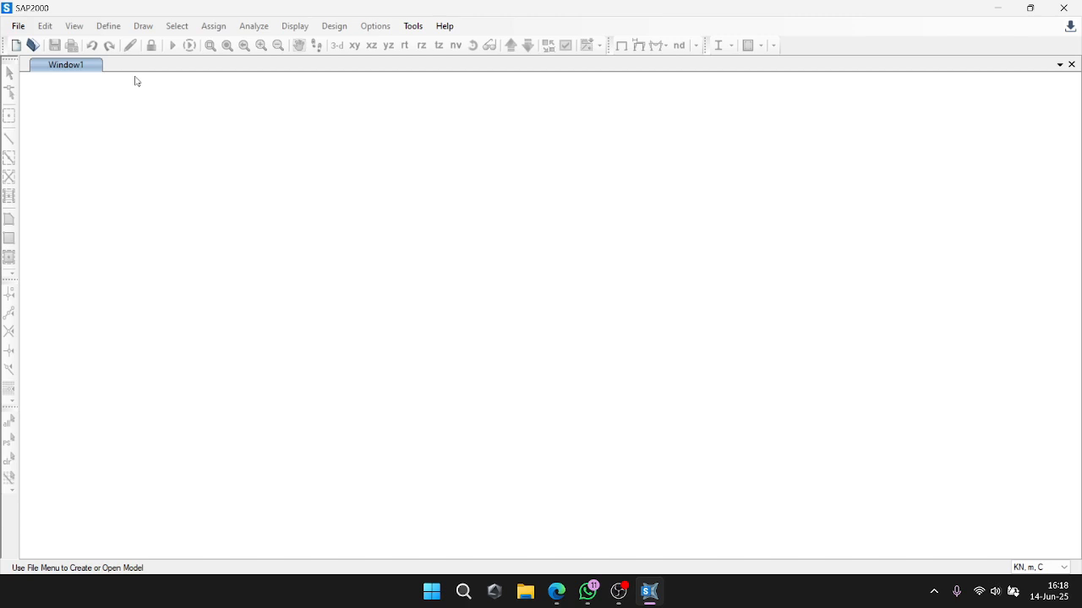
Create a new model from the Grid Only template with 18 X, 6 Y and 4 Z grid lines.
{"action": "left_click", "coordinate": [18, 43]}
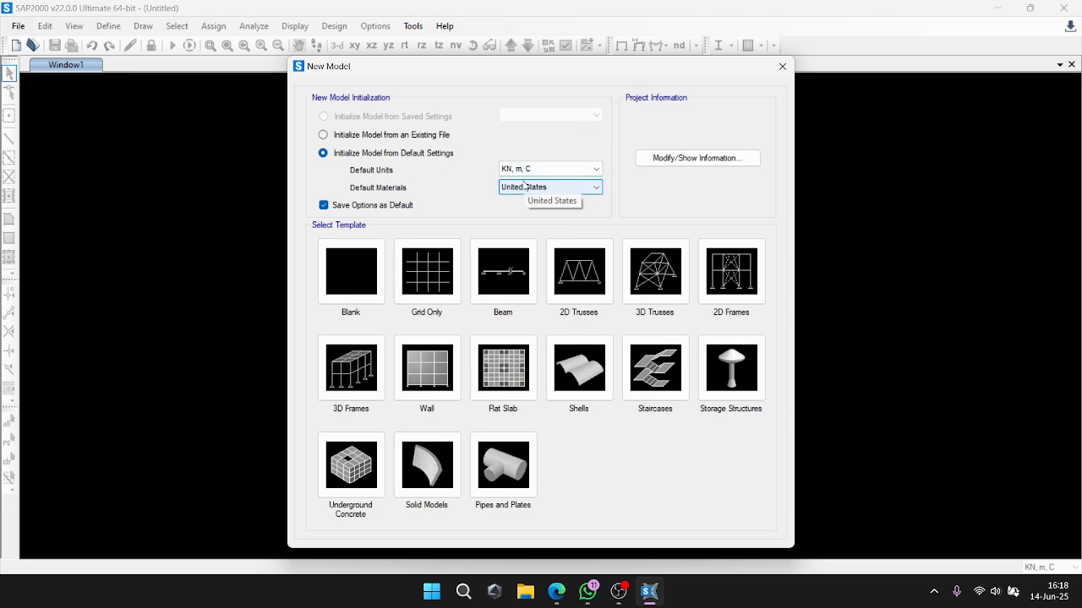
{"action": "left_click", "coordinate": [425, 285]}
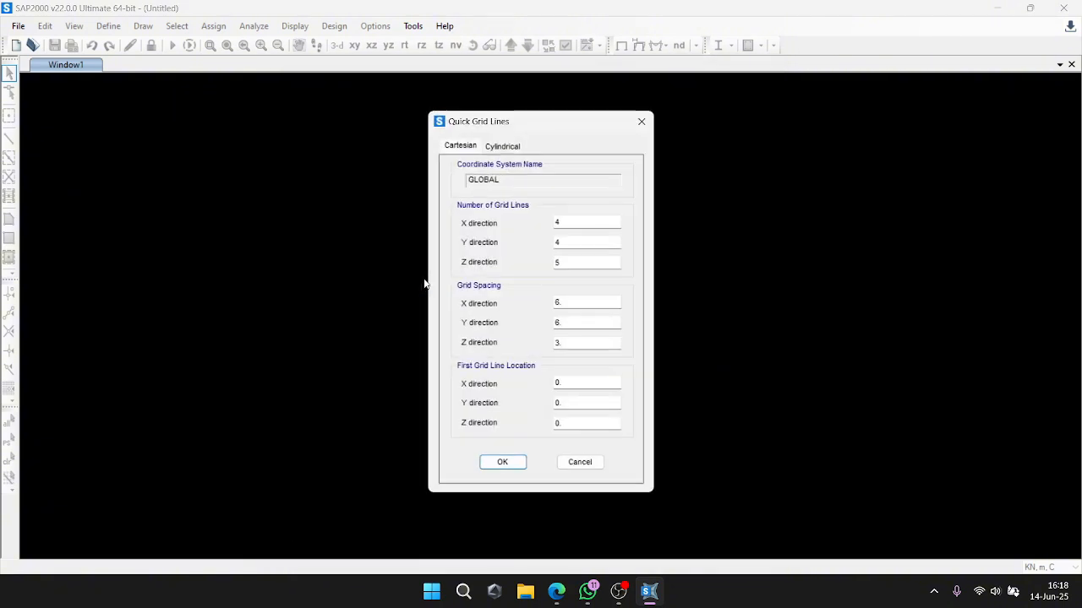
{"action": "double_click", "coordinate": [565, 221]}
{"action": "type", "text": "18"}
{"action": "double_click", "coordinate": [575, 242]}
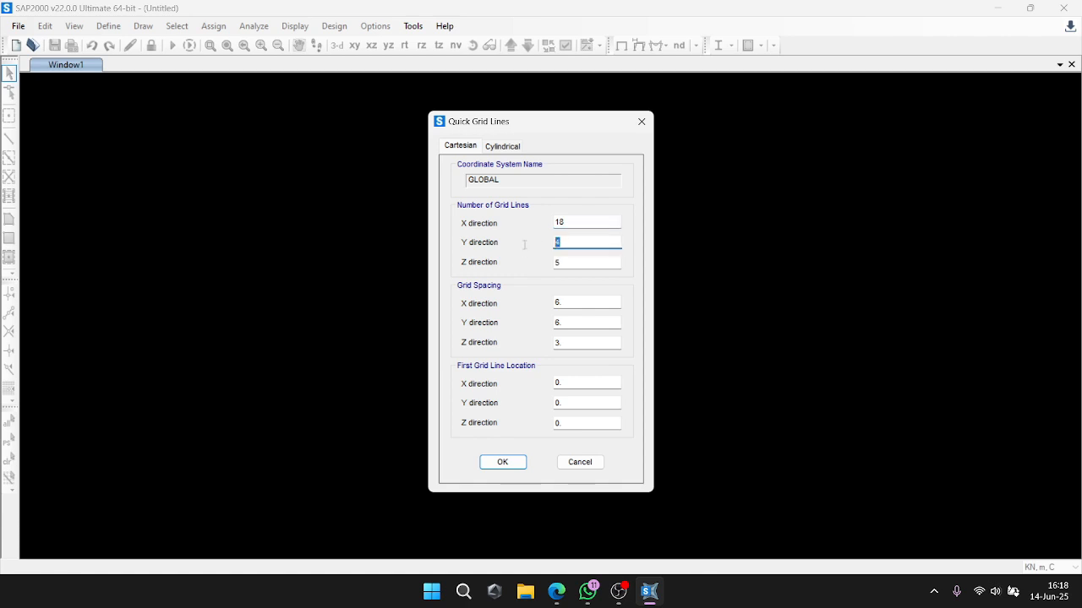
{"action": "type", "text": "6"}
{"action": "key", "text": "Tab"}
{"action": "type", "text": "4"}
{"action": "key", "text": "Tab"}
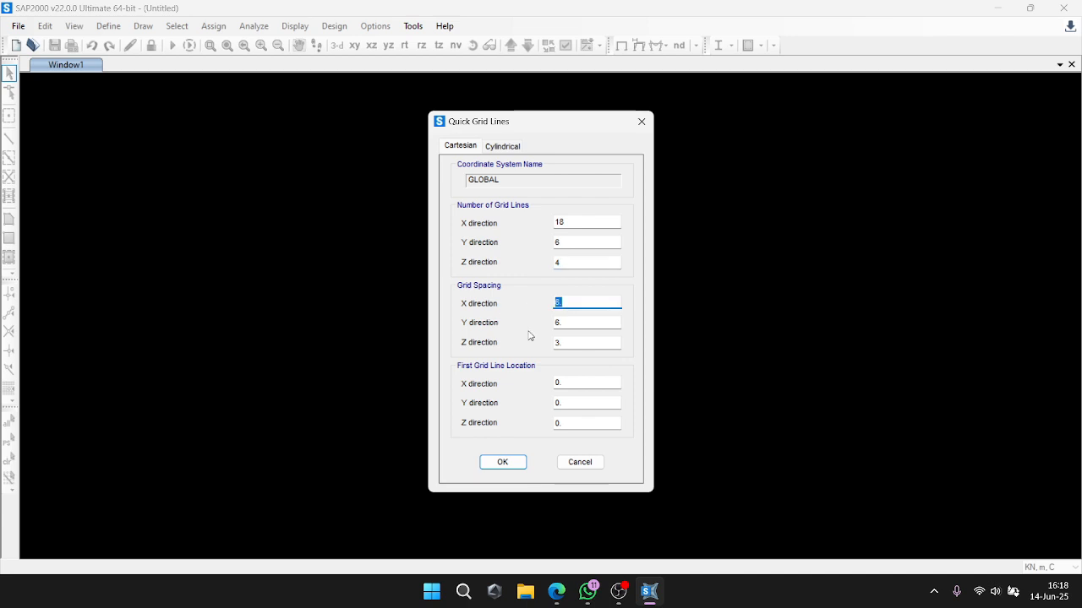
Set the grid spacing to 3.6 m in X, 1.8 m in Y and 3.85 m in Z, and generate the grid.
{"action": "type", "text": "3.6"}
{"action": "key", "text": "Tab"}
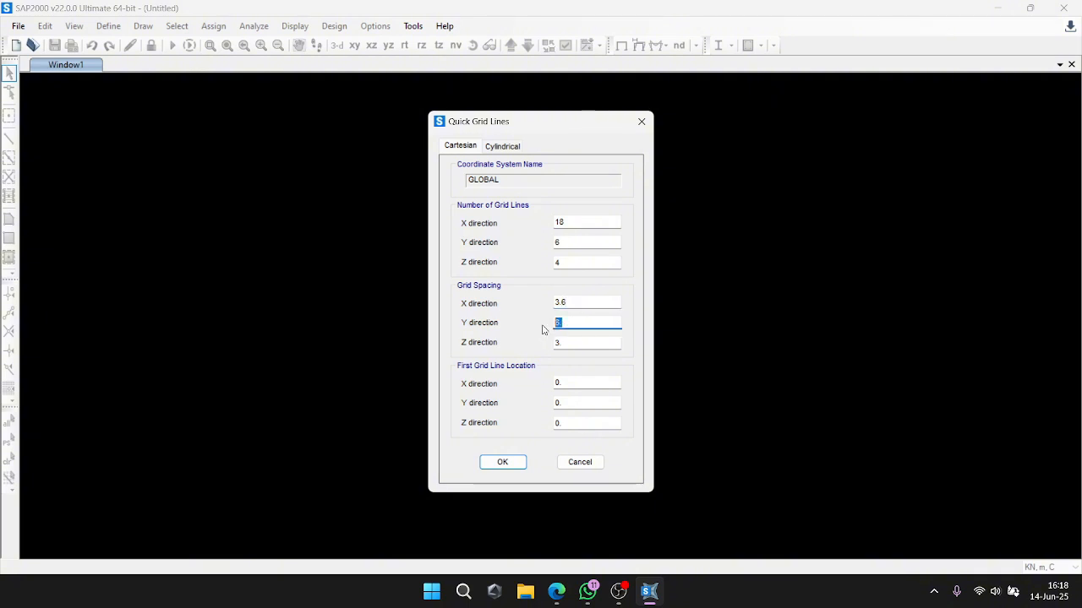
{"action": "type", "text": "1.8"}
{"action": "key", "text": "Tab"}
{"action": "type", "text": "33"}
{"action": "key", "text": "BackSpace"}
{"action": "type", "text": ".85"}
{"action": "left_click", "coordinate": [503, 465]}
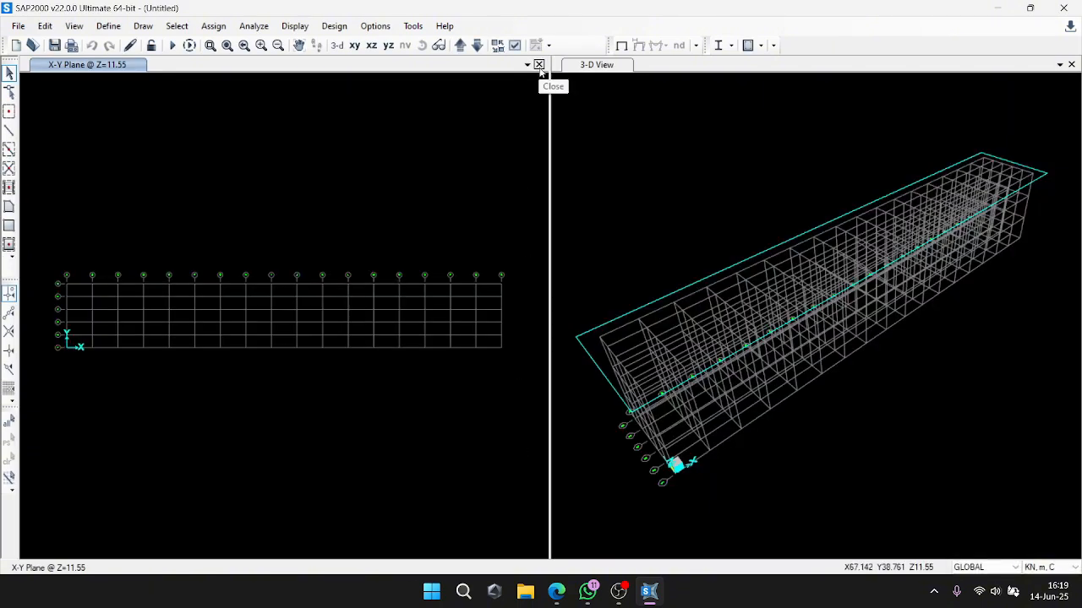
Close the 3-D view so only the X-Y plan remains, and open the GLOBAL grid system data for editing.
{"action": "left_click", "coordinate": [539, 65]}
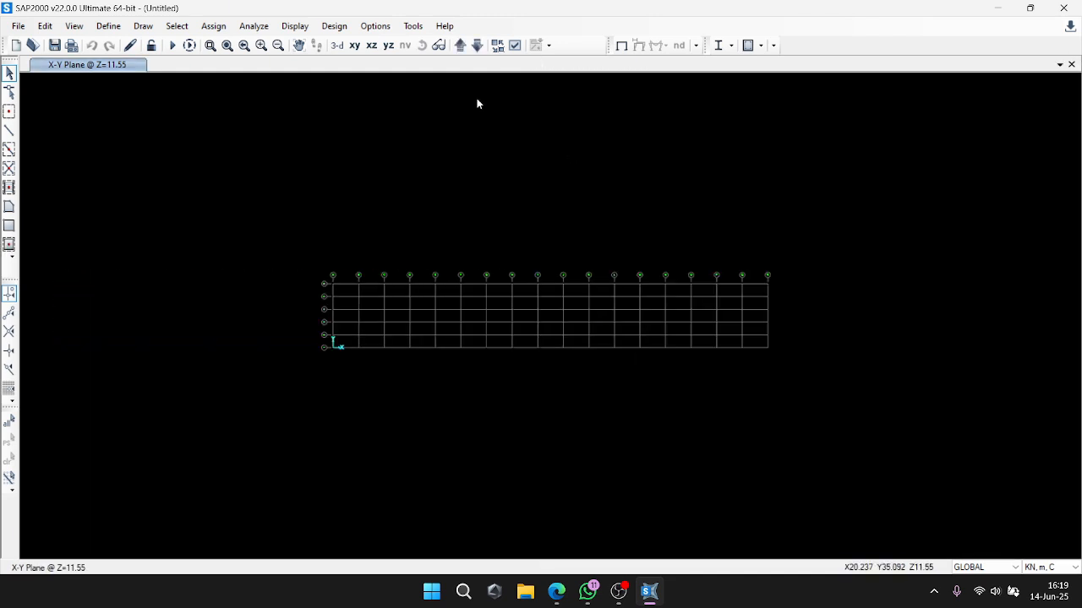
{"action": "scroll", "coordinate": [485, 303], "scroll_direction": "up", "scroll_amount": 4}
{"action": "scroll", "coordinate": [493, 283], "scroll_direction": "down", "scroll_amount": 3}
{"action": "right_click", "coordinate": [462, 185]}
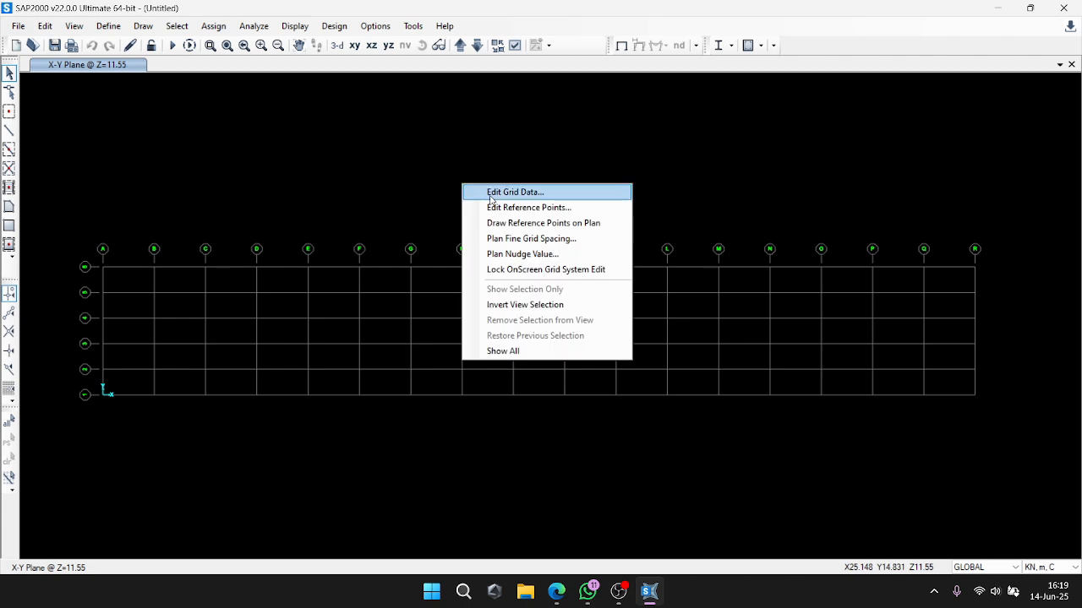
{"action": "left_click", "coordinate": [491, 197]}
{"action": "left_click", "coordinate": [600, 303]}
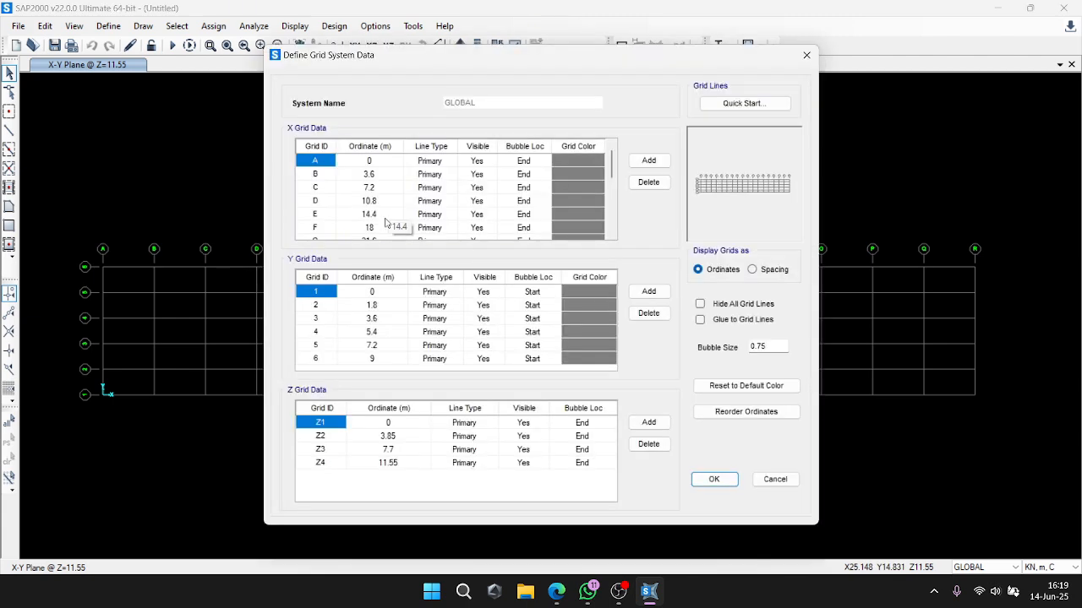
Set the X ordinates of grid lines I, J and K to 27.6, 30 and 32.4 m.
{"action": "left_click", "coordinate": [360, 202]}
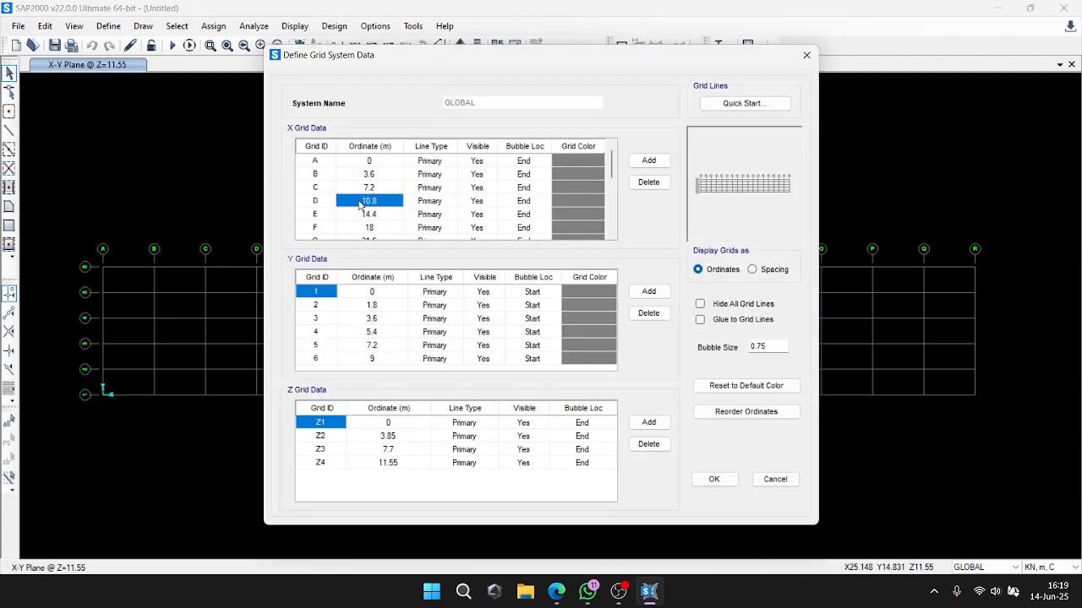
{"action": "scroll", "coordinate": [360, 205], "scroll_direction": "down", "scroll_amount": 3}
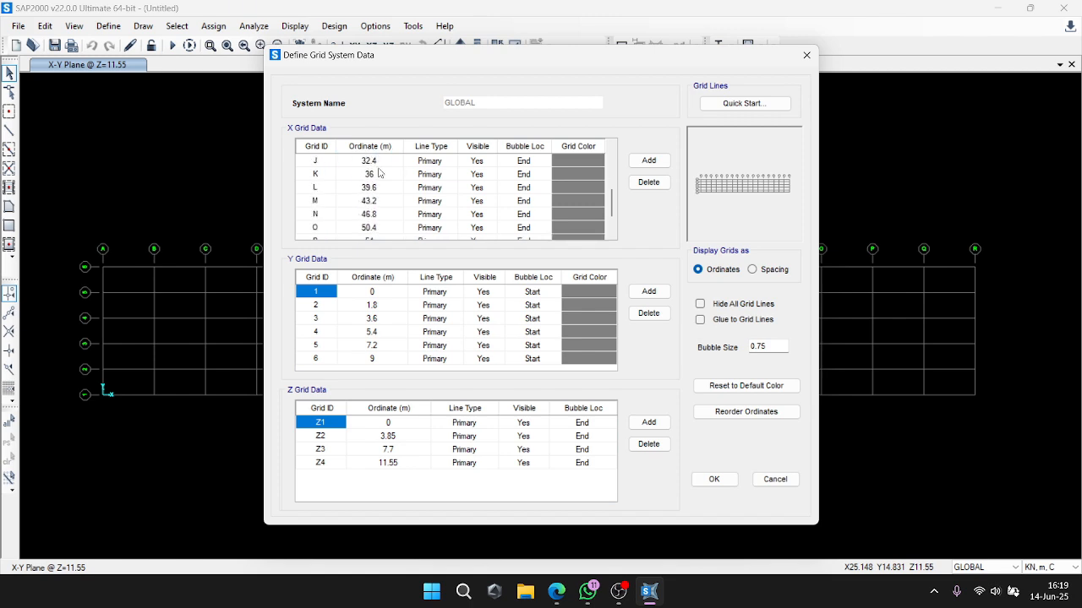
{"action": "scroll", "coordinate": [378, 173], "scroll_direction": "up", "scroll_amount": 1}
{"action": "left_click", "coordinate": [384, 188]}
{"action": "type", "text": "27.6"}
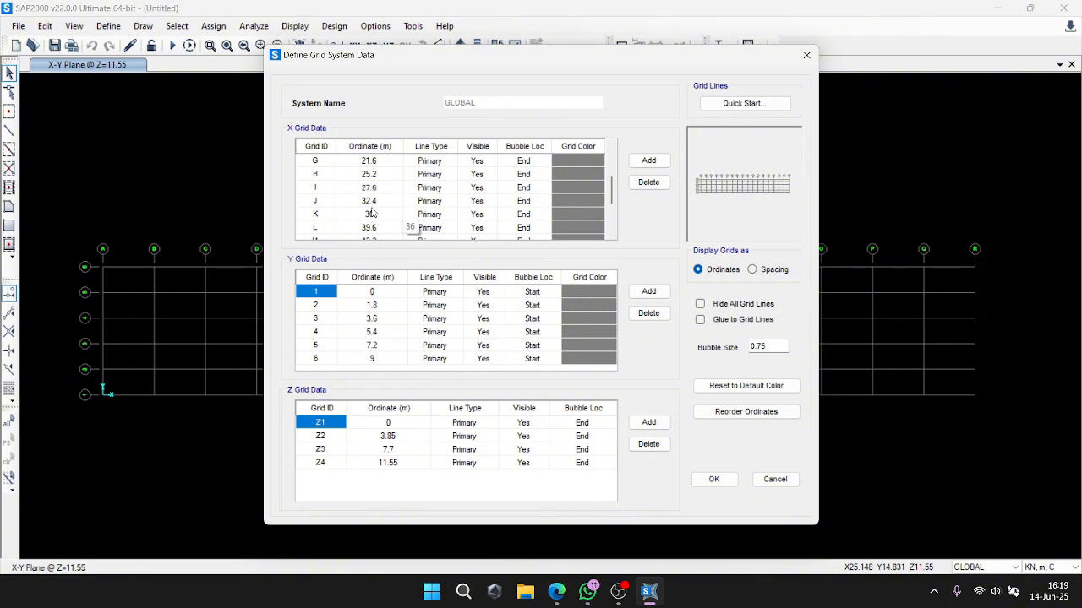
{"action": "left_click", "coordinate": [371, 201]}
{"action": "type", "text": "30"}
{"action": "left_click", "coordinate": [369, 215]}
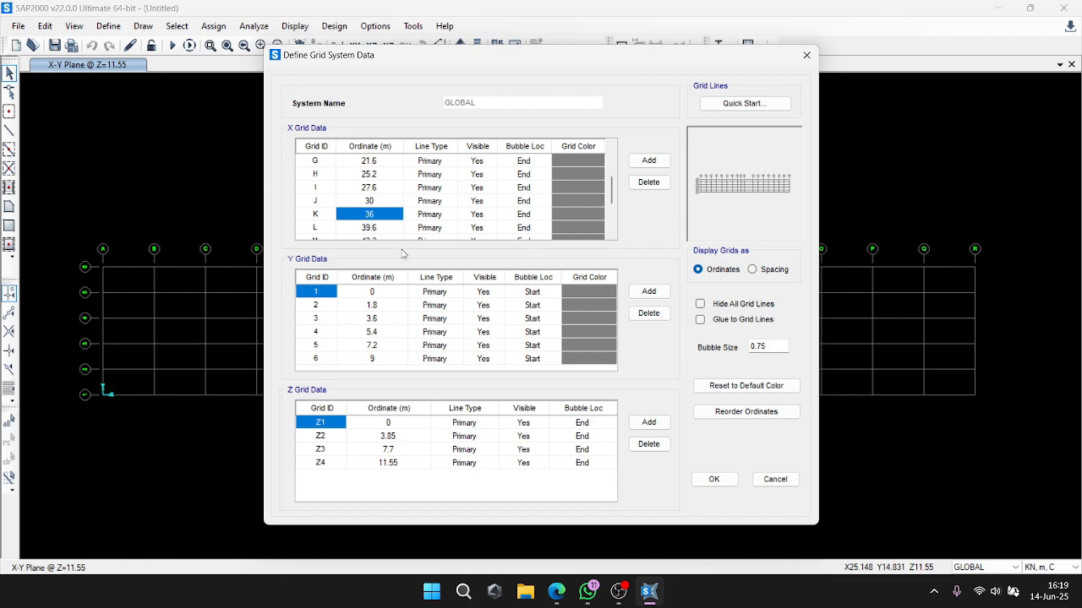
{"action": "type", "text": "32.4"}
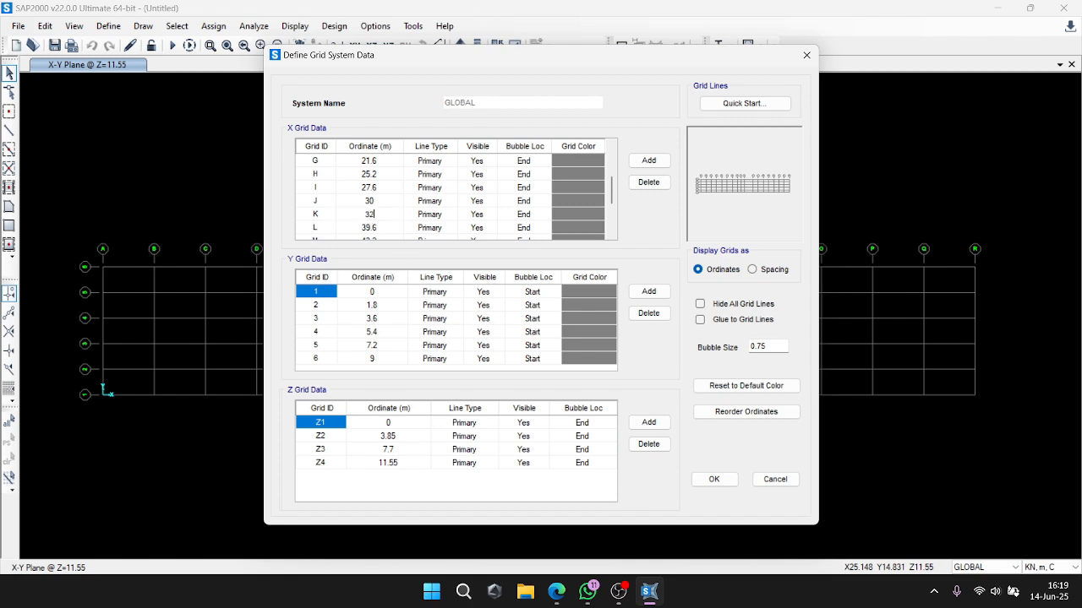
Set the X ordinates of grid lines L, M and N to 36, 39.6 and 43.2 m.
{"action": "left_click", "coordinate": [380, 228]}
{"action": "scroll", "coordinate": [381, 195], "scroll_direction": "down", "scroll_amount": 1}
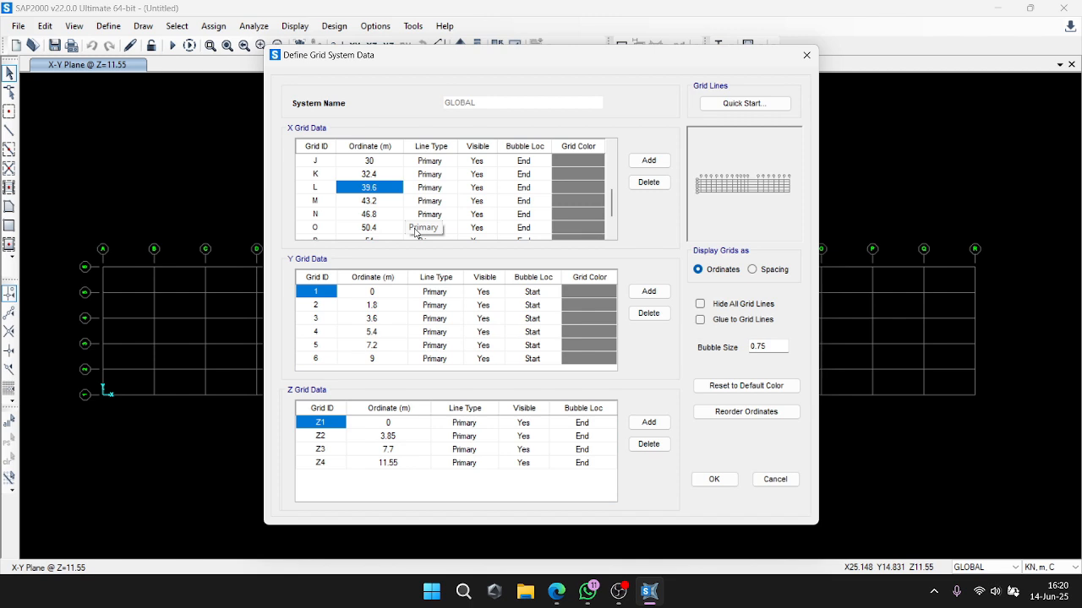
{"action": "left_click", "coordinate": [369, 187]}
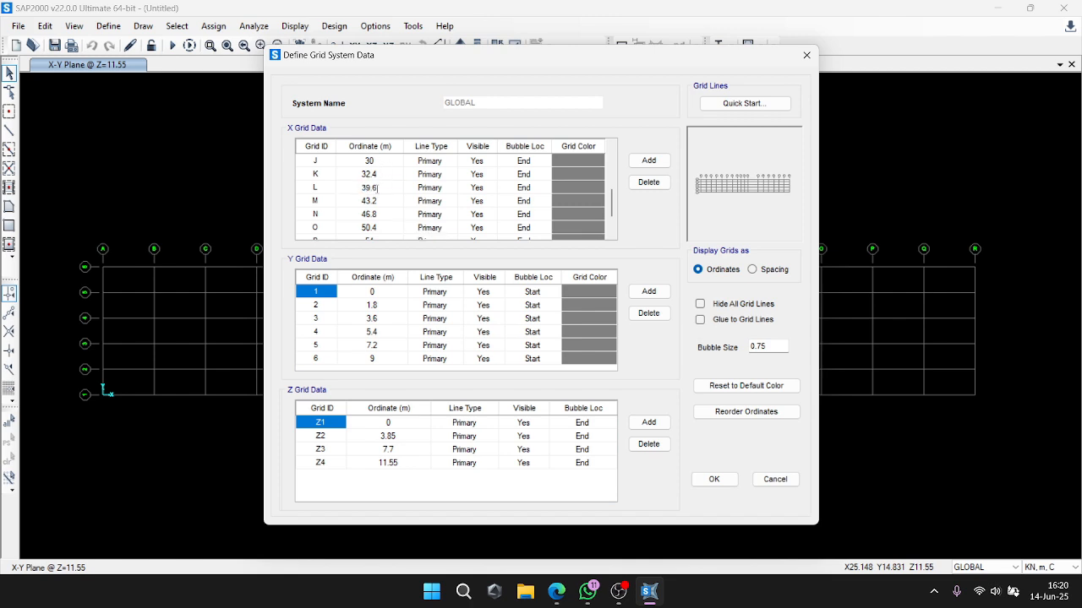
{"action": "double_click", "coordinate": [370, 188]}
{"action": "type", "text": "36"}
{"action": "left_click", "coordinate": [379, 205]}
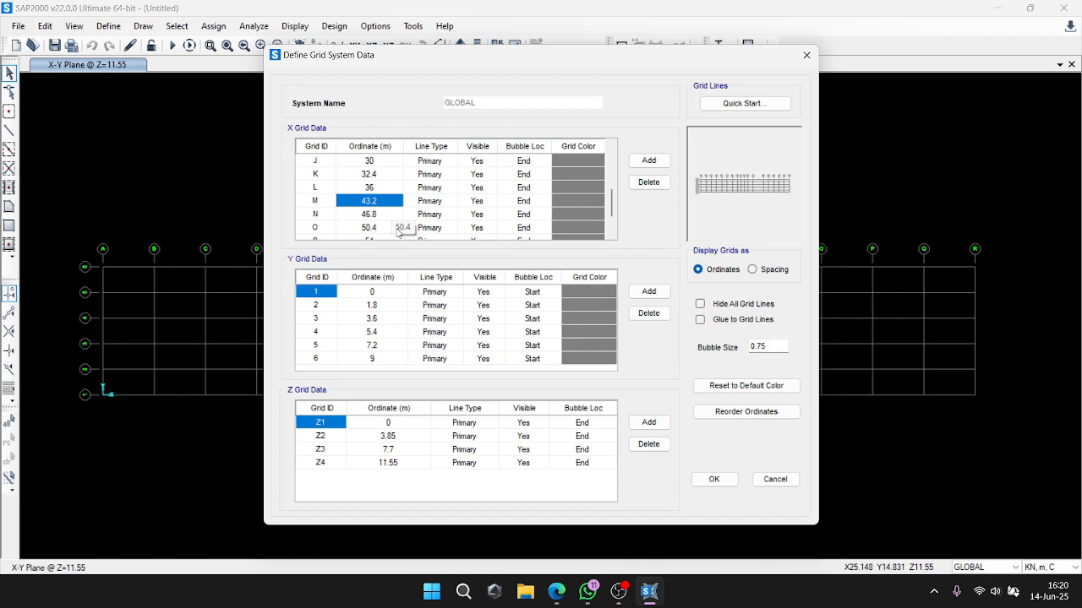
{"action": "type", "text": "39.6"}
{"action": "left_click", "coordinate": [378, 217]}
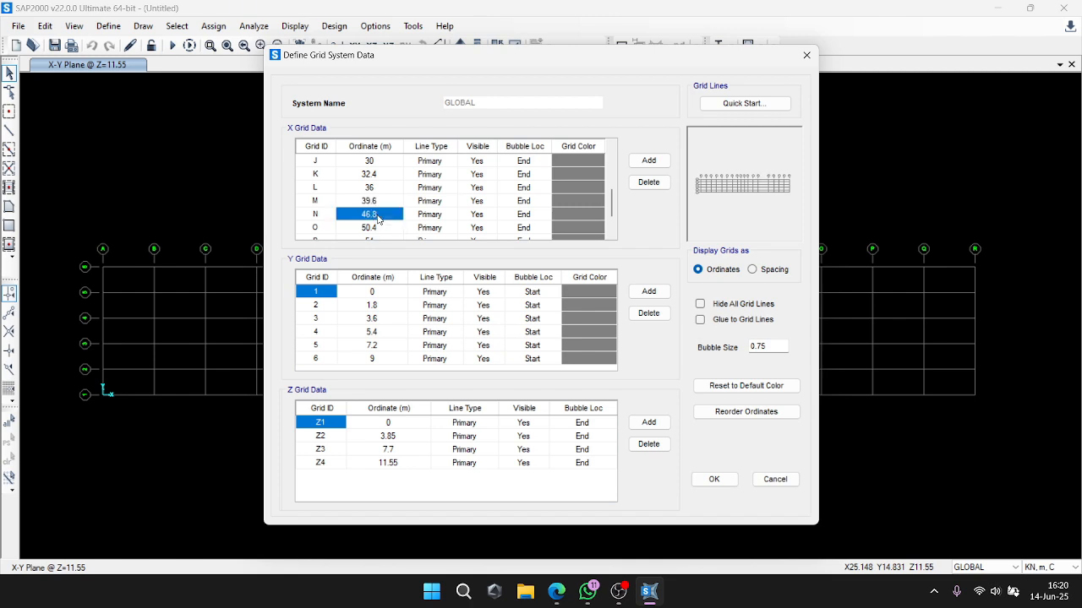
{"action": "type", "text": "4"}
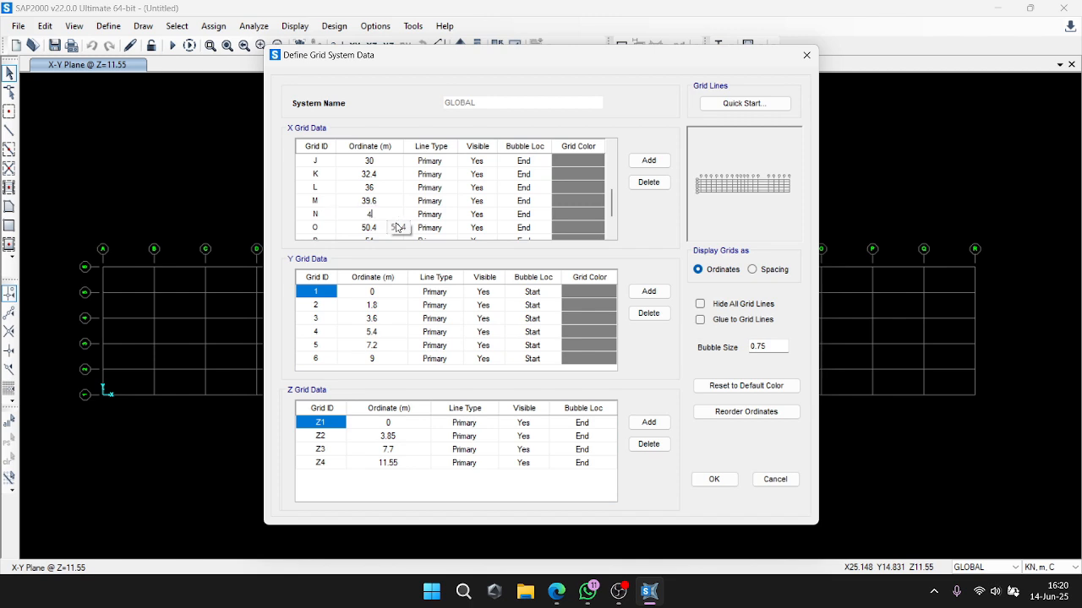
{"action": "type", "text": "3.2"}
Set the X ordinates of grid lines O, P, Q and R to 46.8, 50.4, 54 and 57.6 m.
{"action": "left_click", "coordinate": [372, 227]}
{"action": "scroll", "coordinate": [376, 222], "scroll_direction": "down", "scroll_amount": 1}
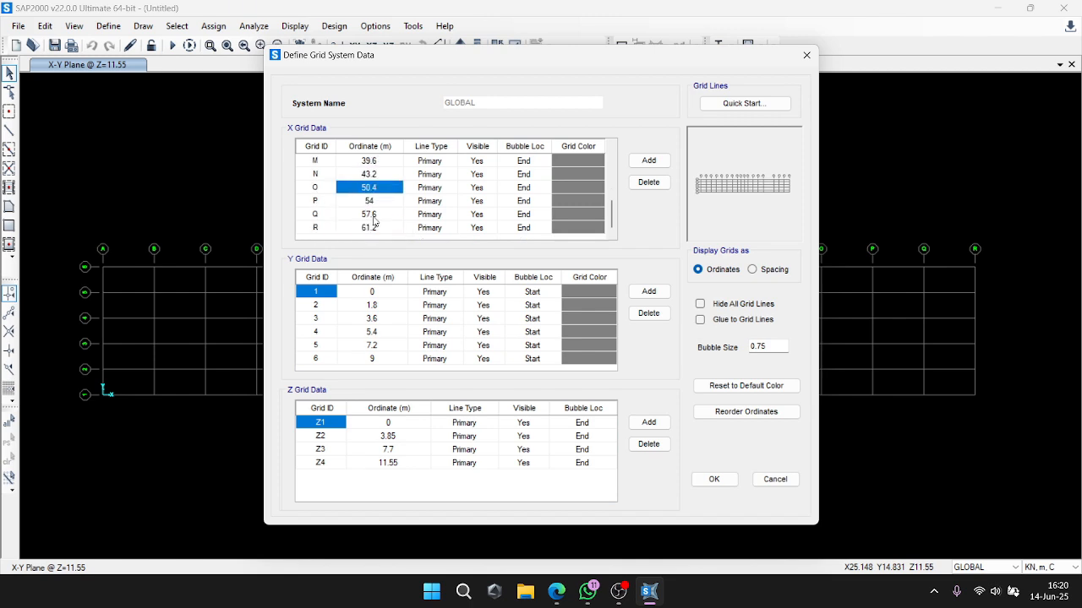
{"action": "type", "text": "46.8"}
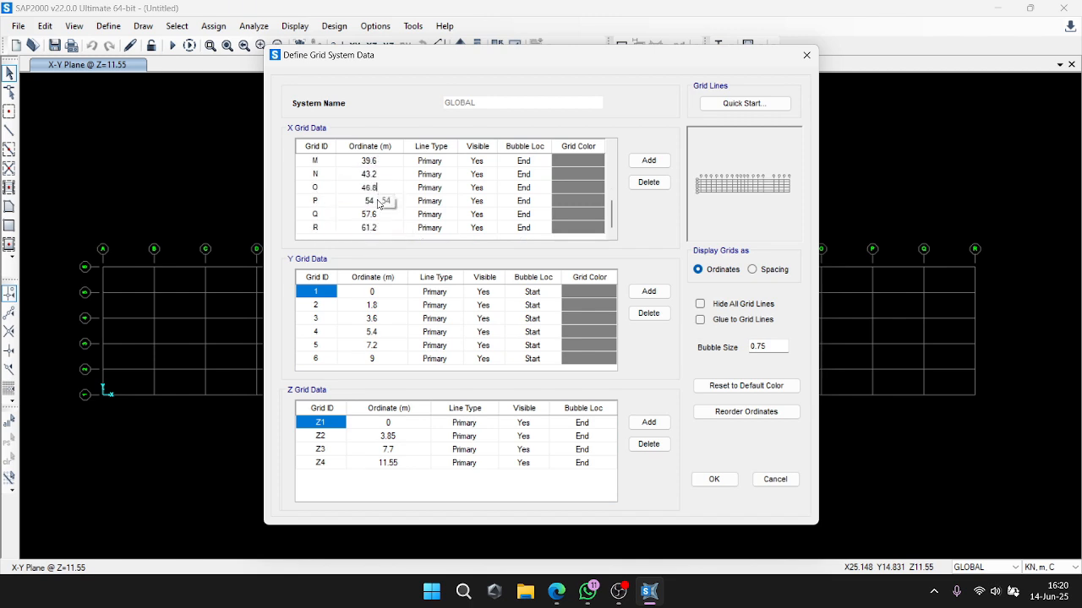
{"action": "left_click", "coordinate": [378, 203]}
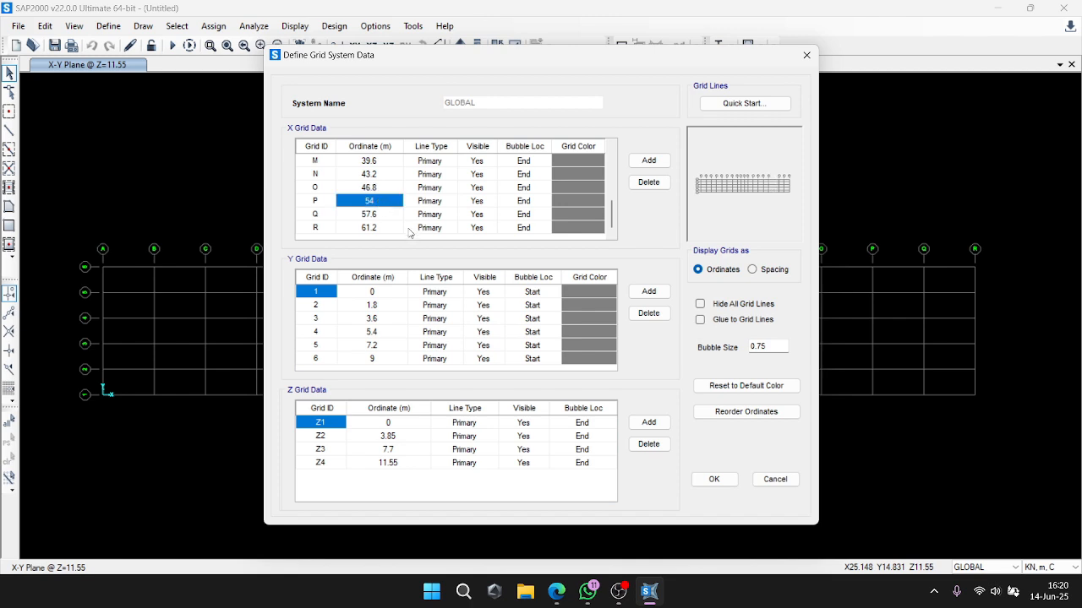
{"action": "type", "text": "50"}
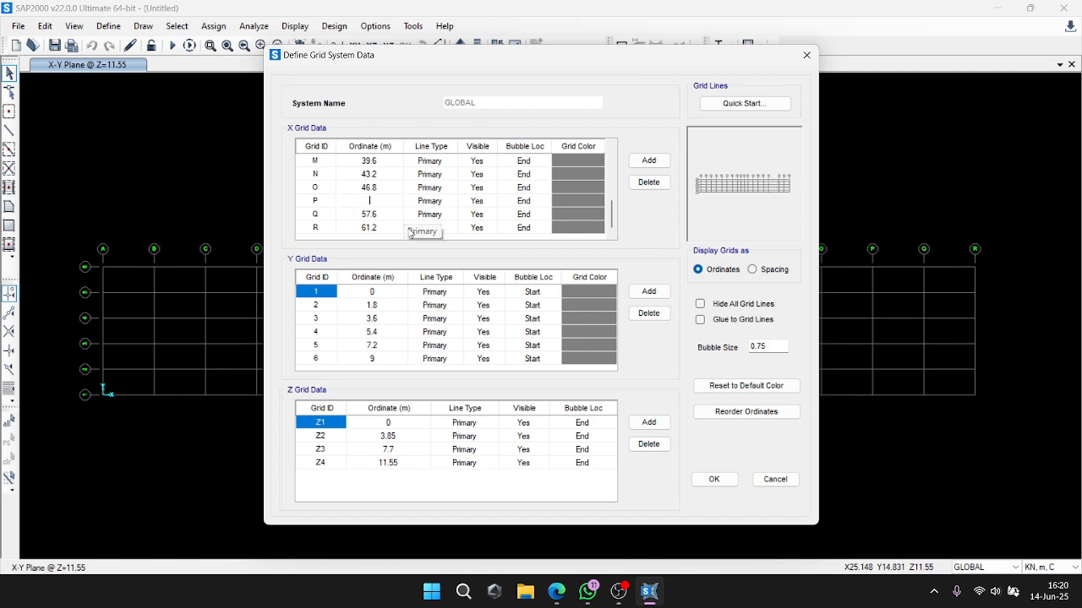
{"action": "type", "text": ".4"}
{"action": "left_click", "coordinate": [394, 218]}
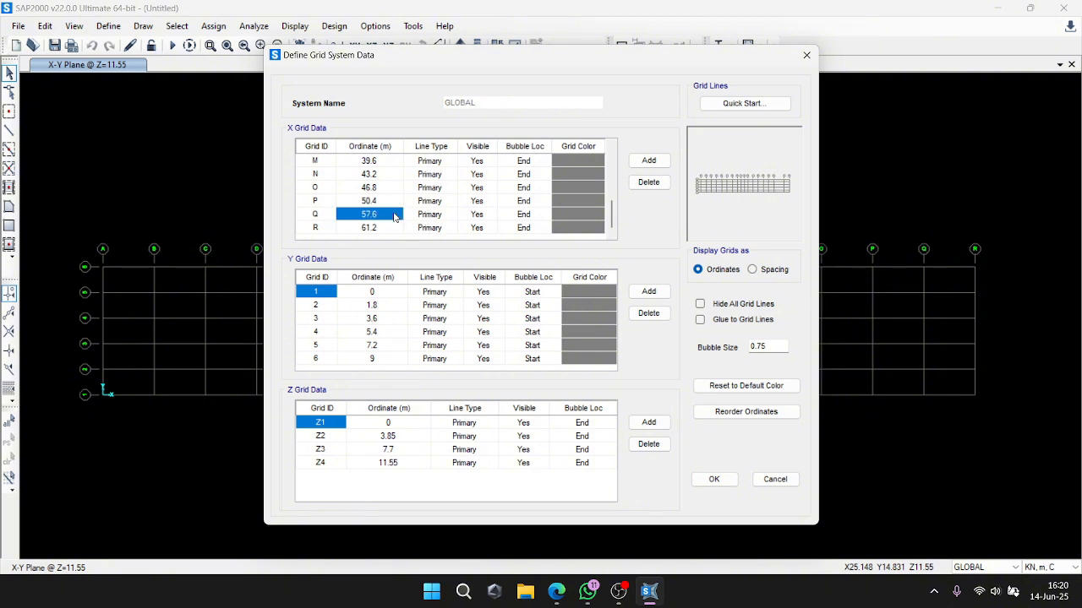
{"action": "type", "text": "54"}
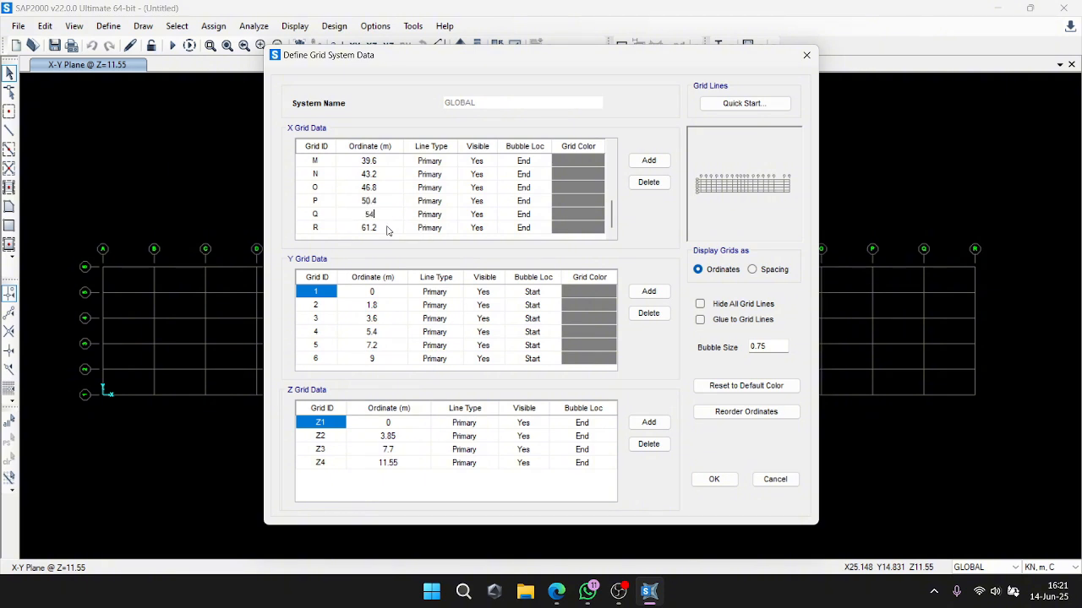
{"action": "left_click", "coordinate": [389, 229]}
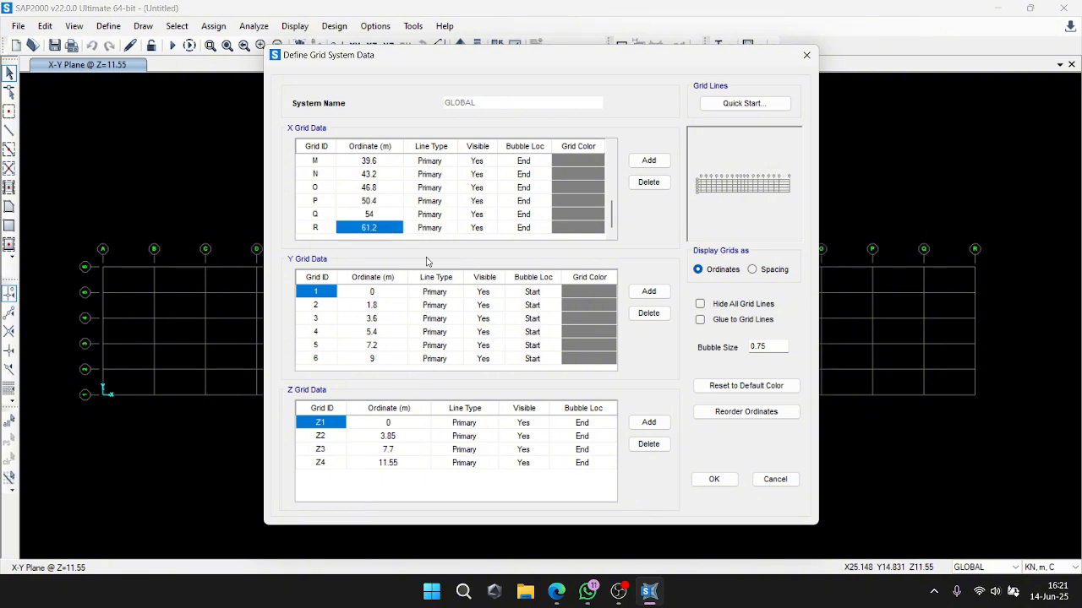
{"action": "type", "text": "57.6"}
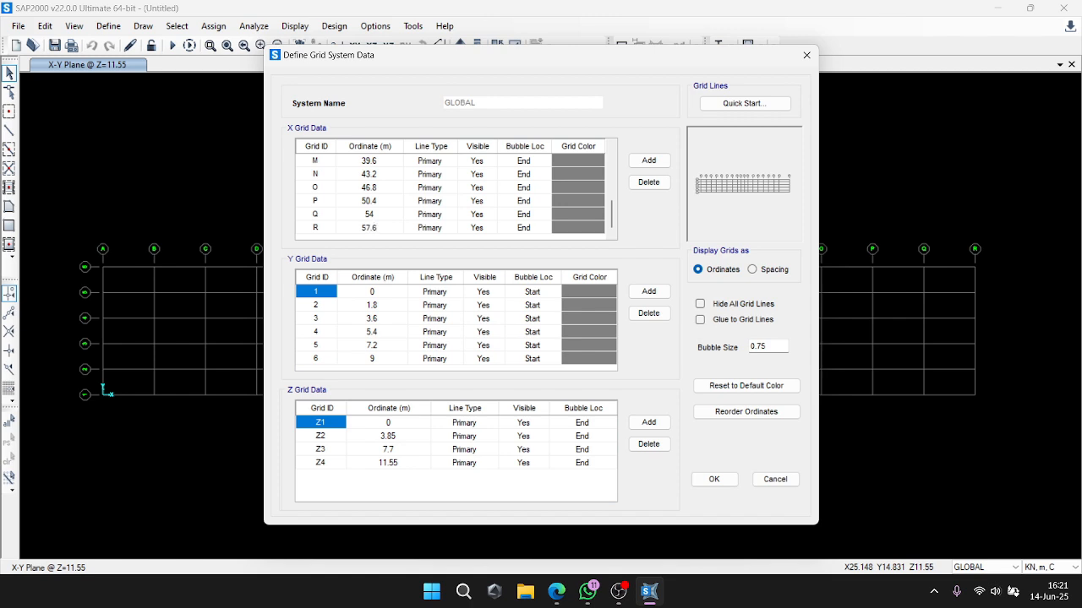
Set the Y ordinates of grid lines 3, 4, 5 and 6 to 6.9, 9.3, 14.4 and 16.2 m.
{"action": "left_click", "coordinate": [370, 214]}
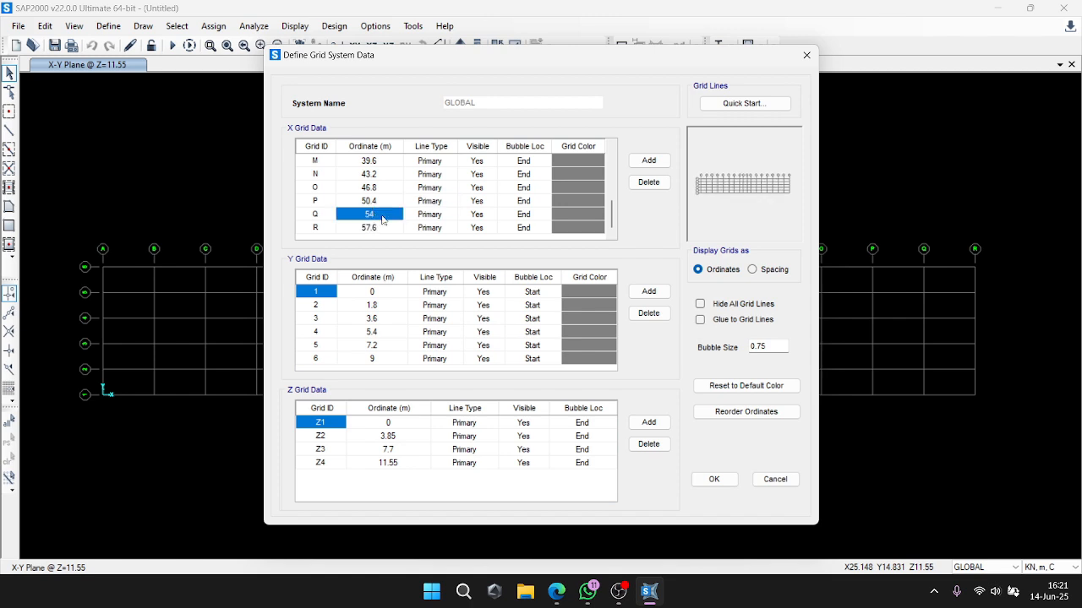
{"action": "left_click", "coordinate": [365, 302]}
{"action": "left_click", "coordinate": [375, 318]}
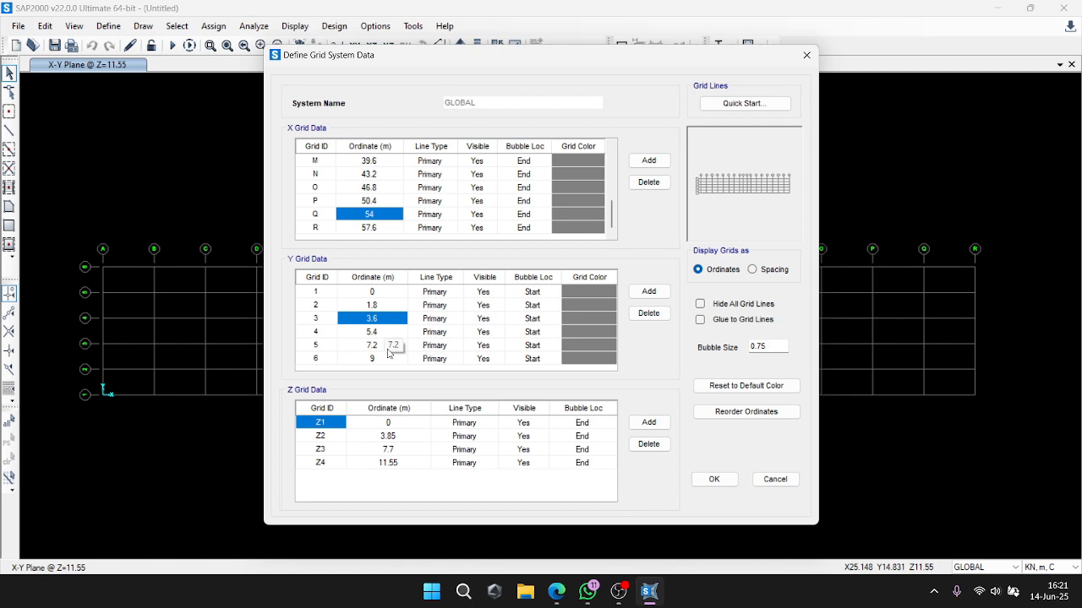
{"action": "type", "text": "6.9"}
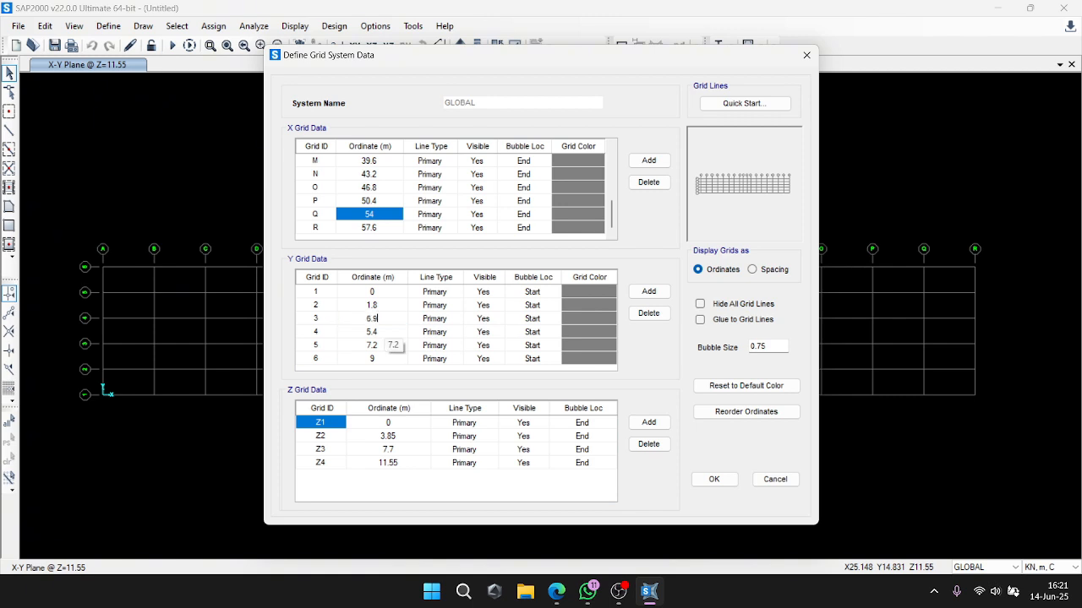
{"action": "left_click", "coordinate": [375, 333]}
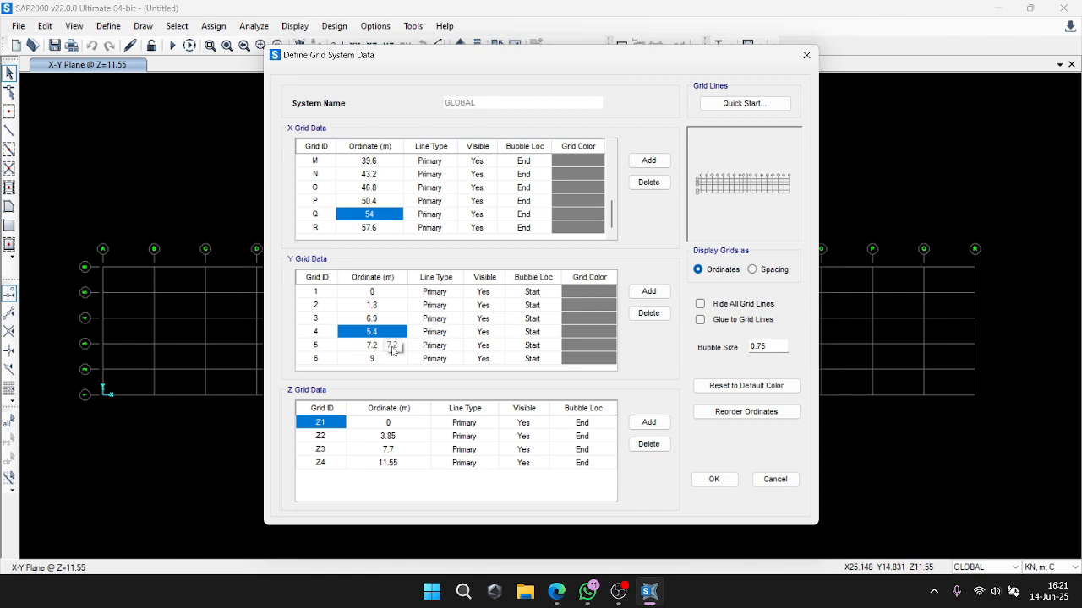
{"action": "type", "text": "9.3"}
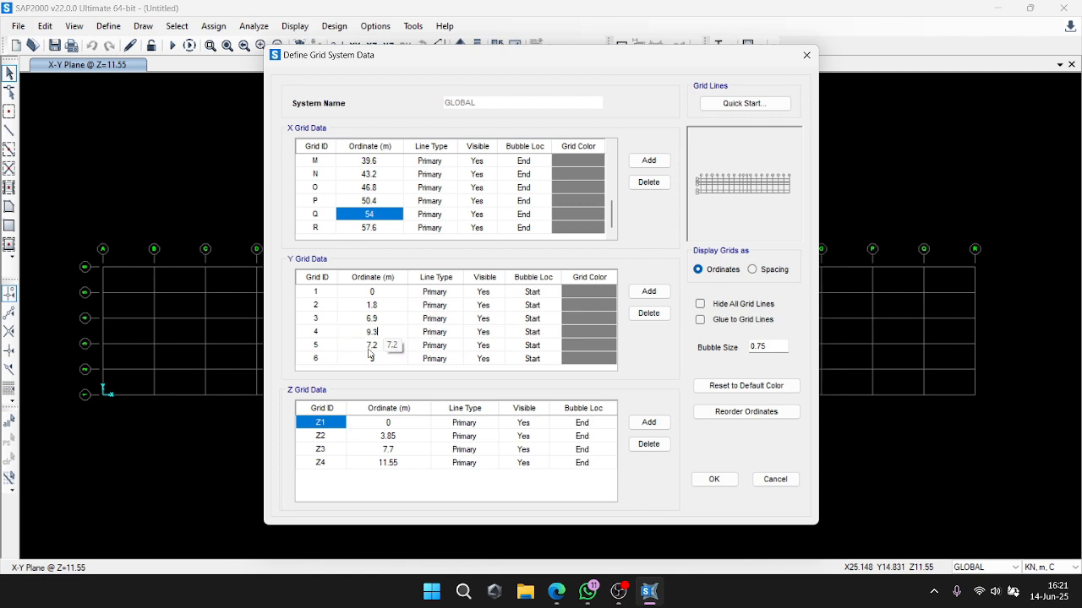
{"action": "left_click", "coordinate": [370, 350]}
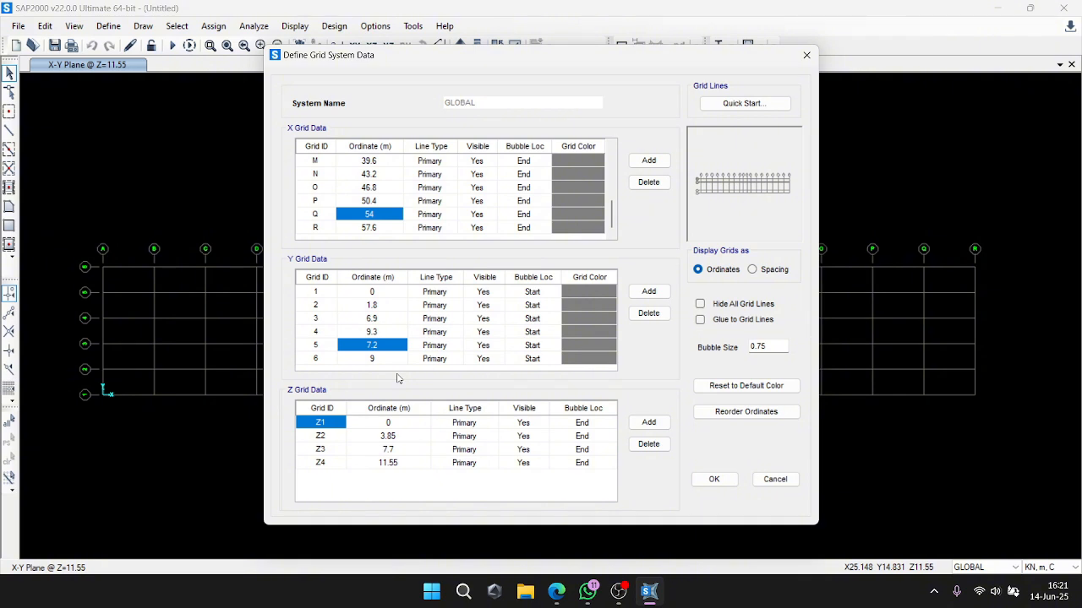
{"action": "type", "text": "14.4"}
{"action": "left_click", "coordinate": [372, 360]}
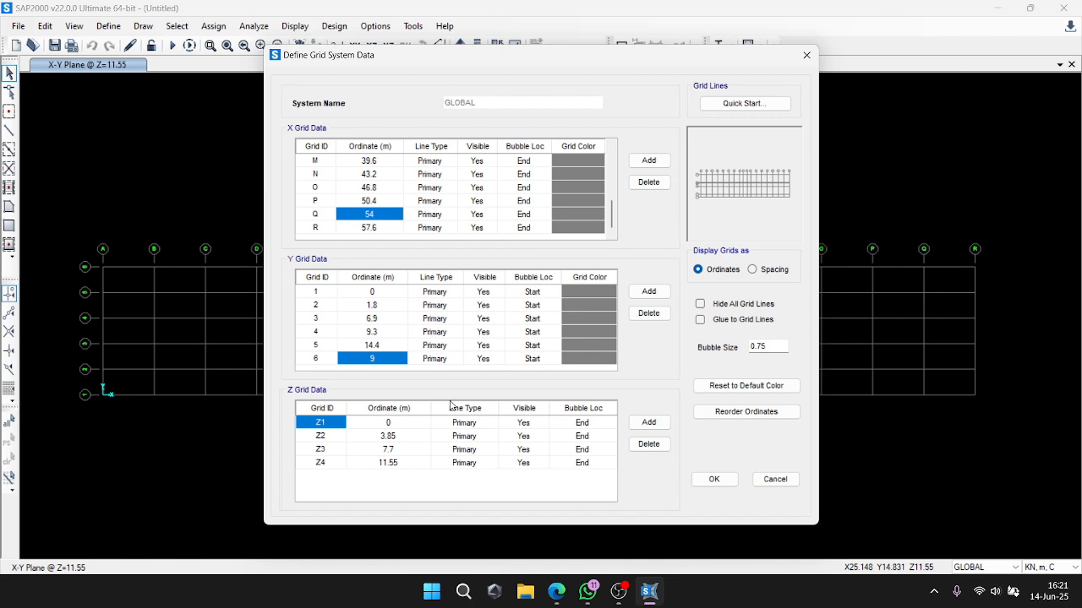
{"action": "type", "text": "16.2"}
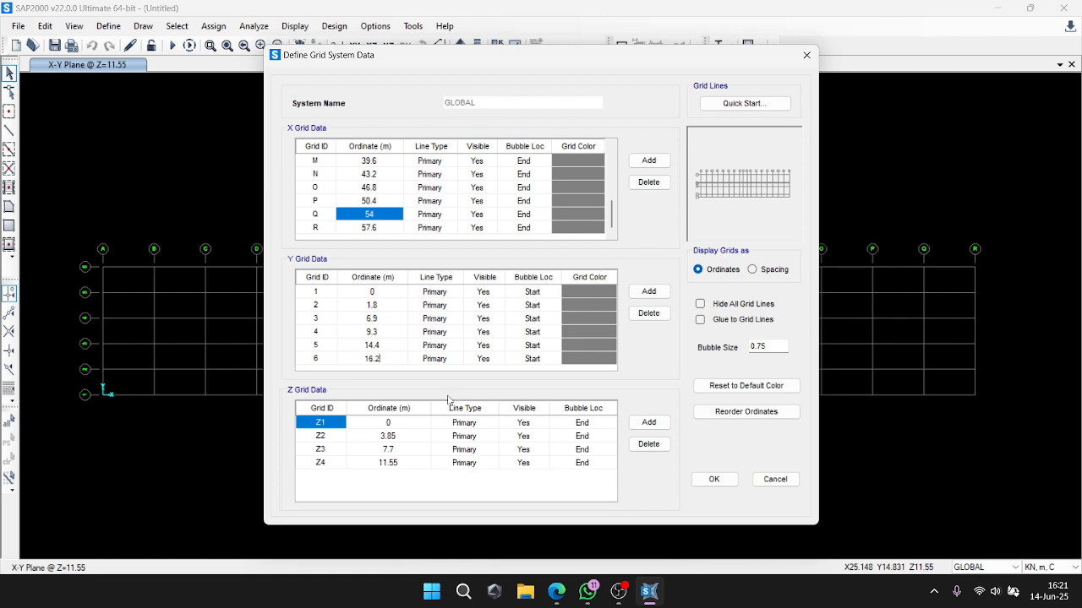
Set the Z4 ordinate to 11.2 m and apply the modified GLOBAL grid system.
{"action": "left_click", "coordinate": [373, 344]}
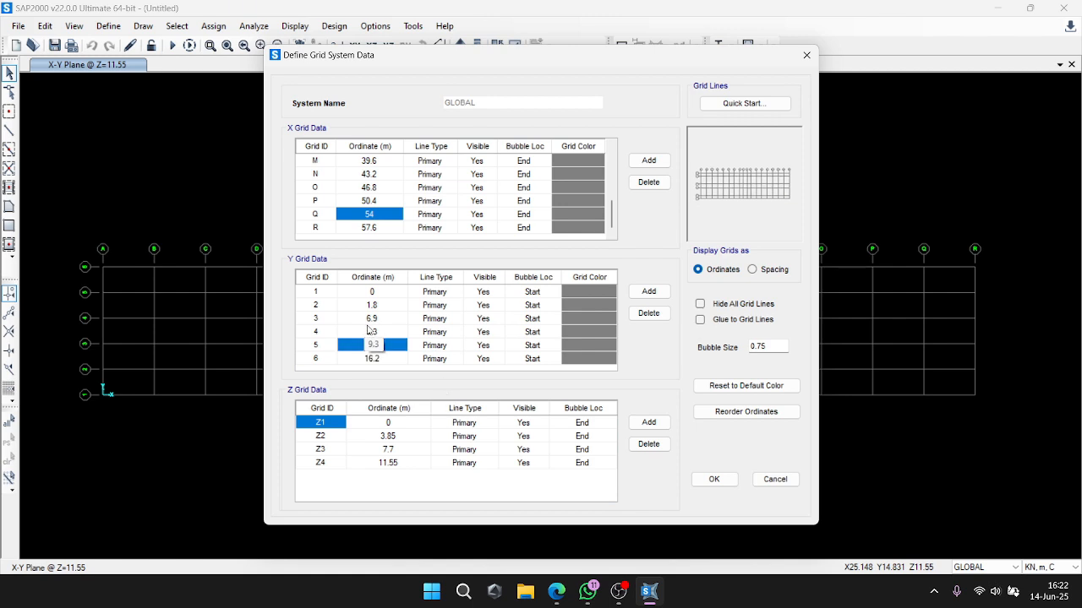
{"action": "left_click", "coordinate": [384, 434]}
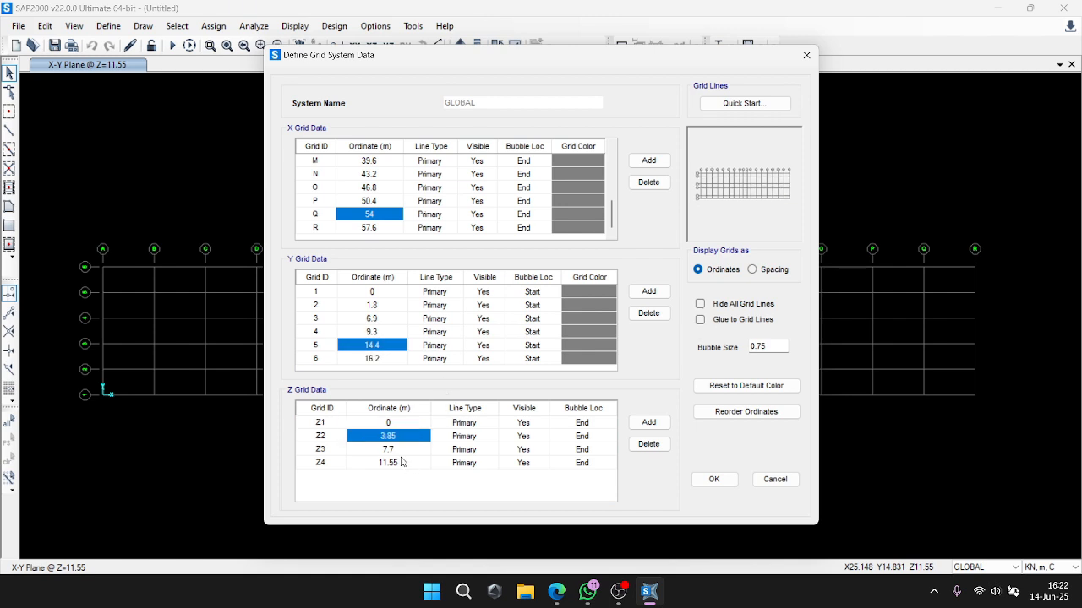
{"action": "left_click", "coordinate": [409, 467]}
{"action": "type", "text": "11.2"}
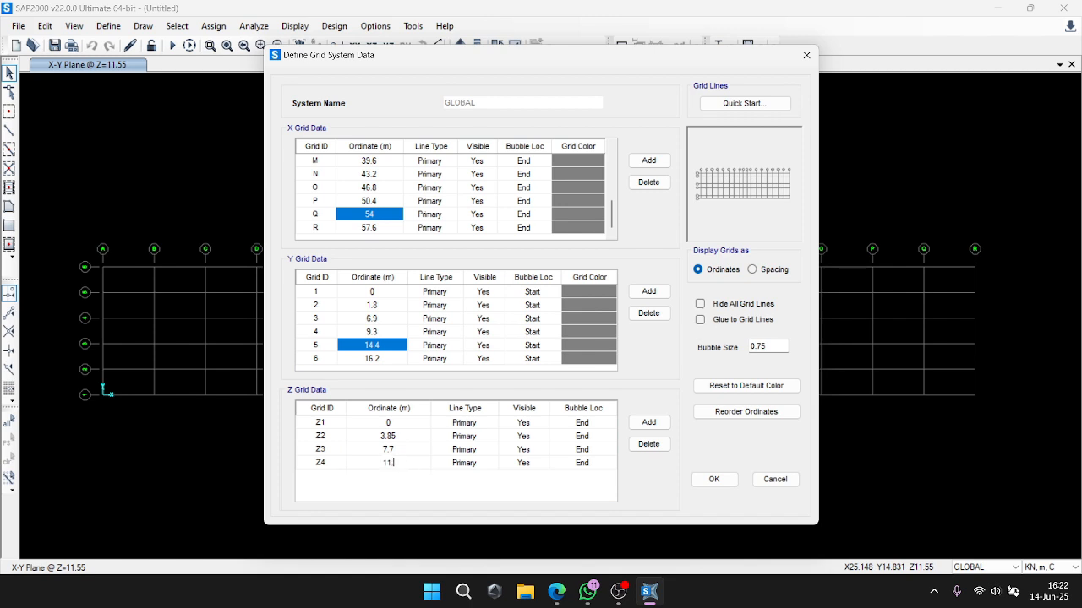
{"action": "left_click", "coordinate": [376, 450]}
{"action": "left_click", "coordinate": [714, 479]}
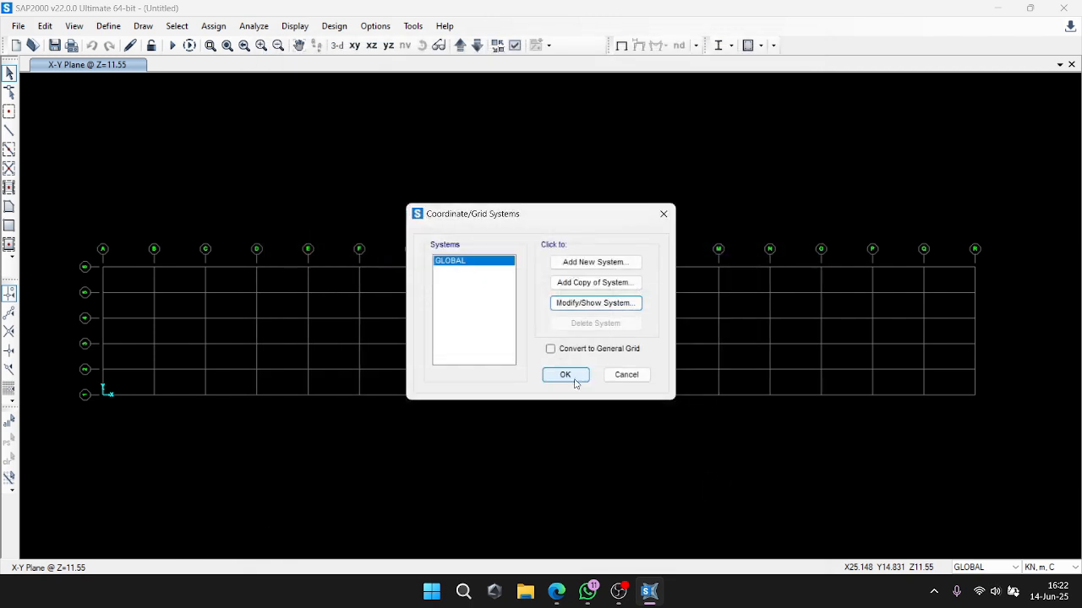
{"action": "left_click", "coordinate": [576, 380]}
Inspect the new grid in the default 3-D view and in the X-Z elevation at Y=0.
{"action": "scroll", "coordinate": [477, 347], "scroll_direction": "down", "scroll_amount": 5}
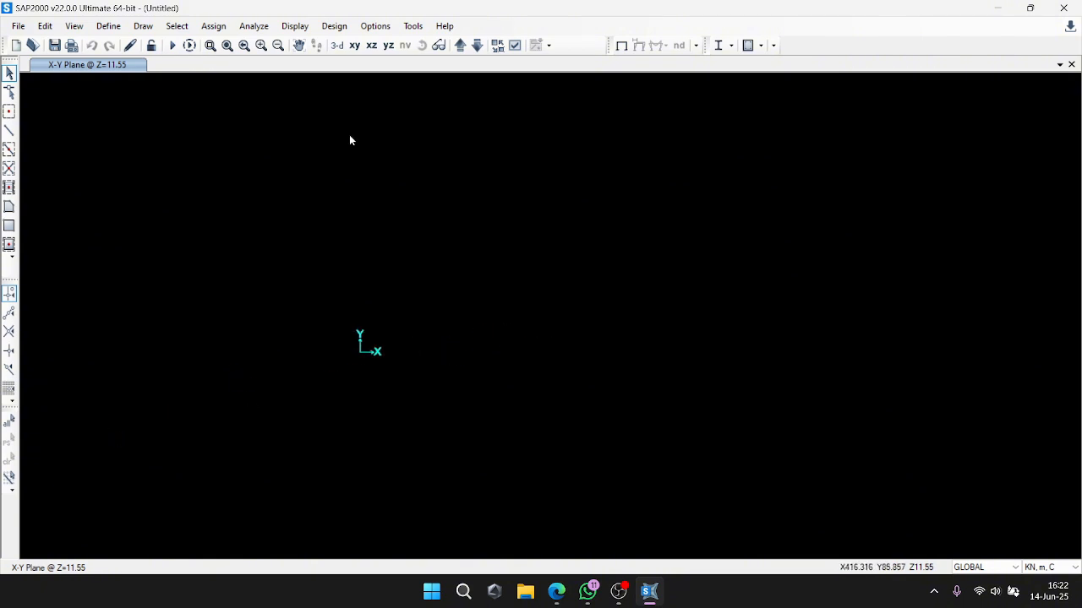
{"action": "left_click", "coordinate": [337, 44]}
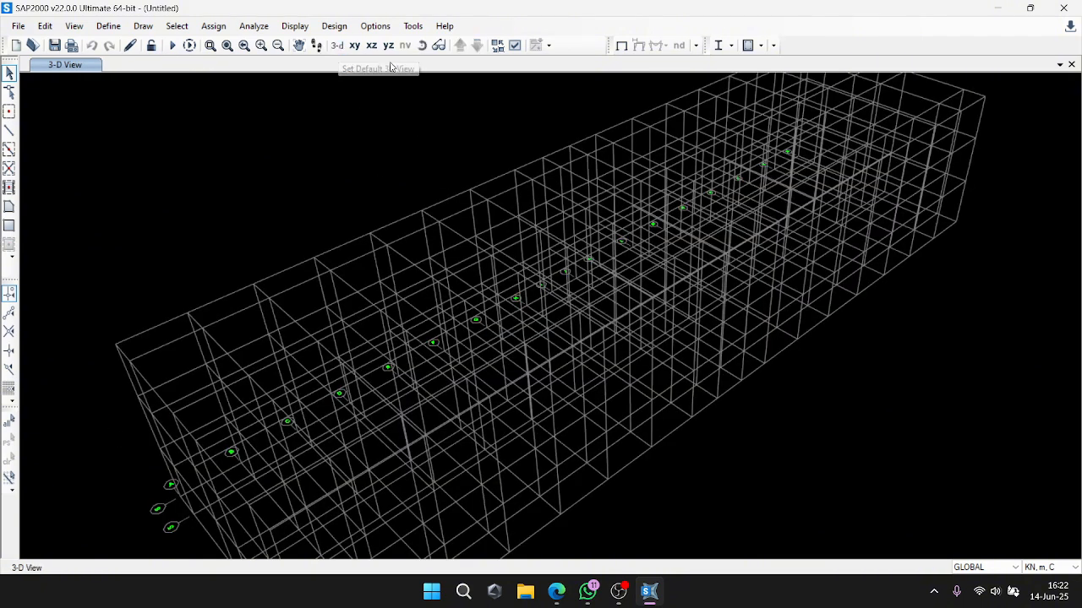
{"action": "left_click", "coordinate": [371, 44]}
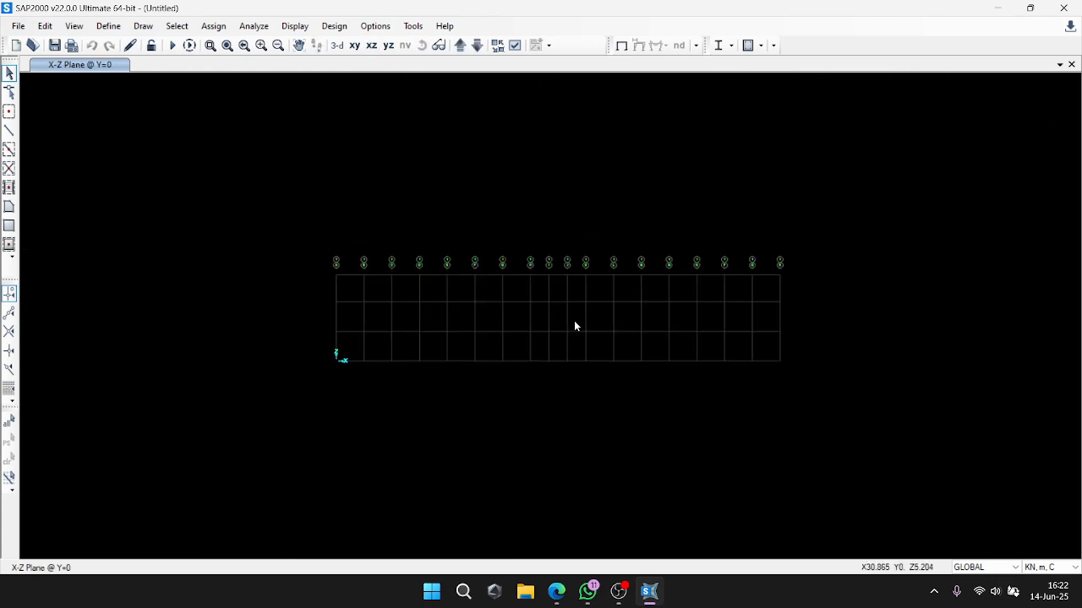
{"action": "scroll", "coordinate": [573, 325], "scroll_direction": "up", "scroll_amount": 2}
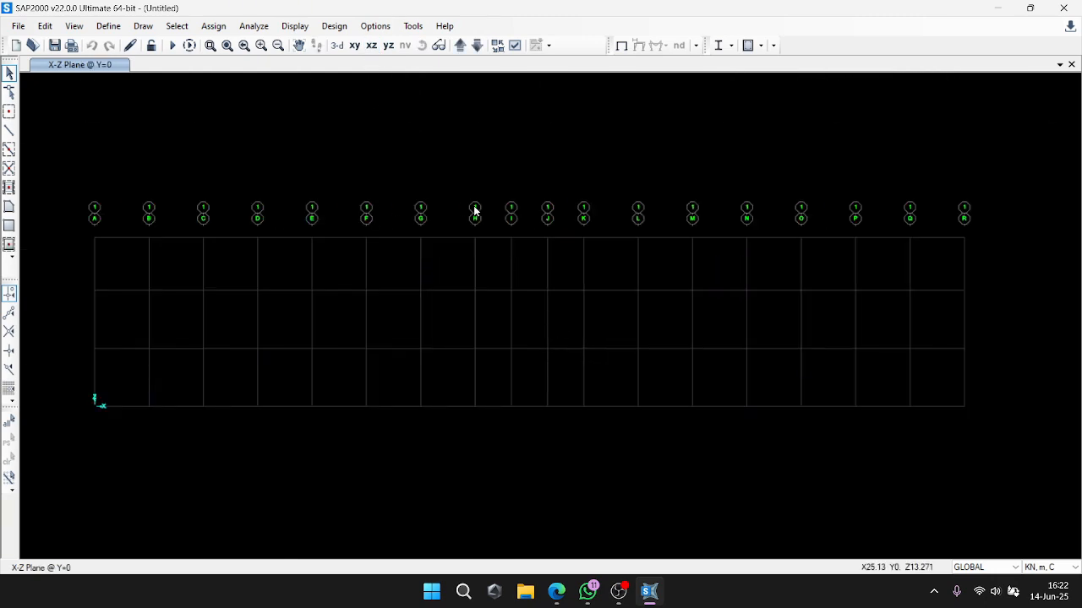
{"action": "scroll", "coordinate": [475, 235], "scroll_direction": "down", "scroll_amount": 2}
{"action": "scroll", "coordinate": [516, 275], "scroll_direction": "up", "scroll_amount": 2}
{"action": "middle_click_drag", "start_coordinate": [520, 267], "coordinate": [498, 272]}
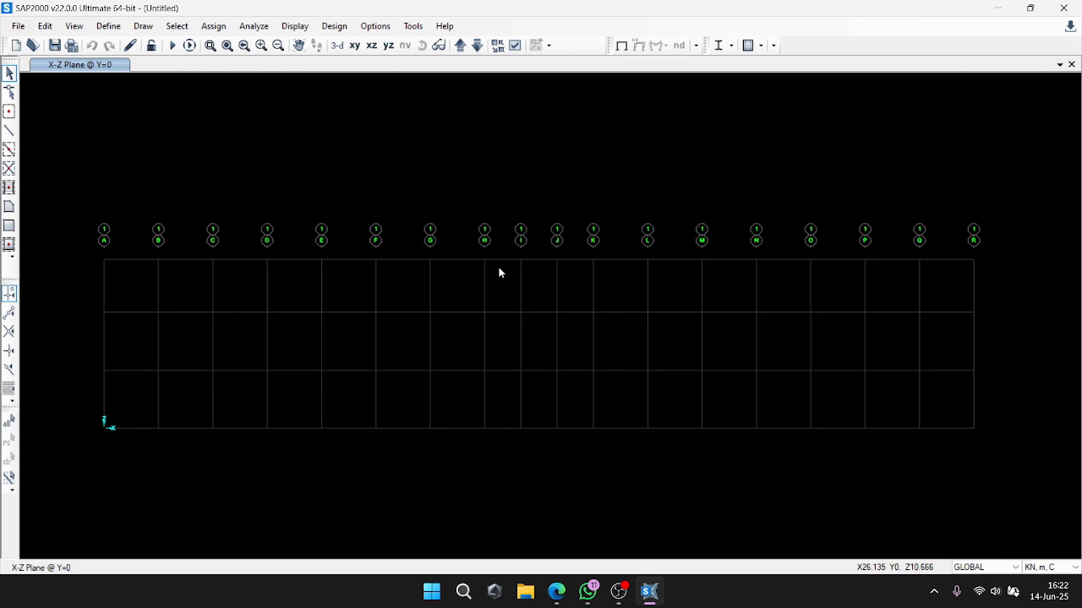
Review the list of defined materials and close it without changes.
{"action": "left_click", "coordinate": [109, 26]}
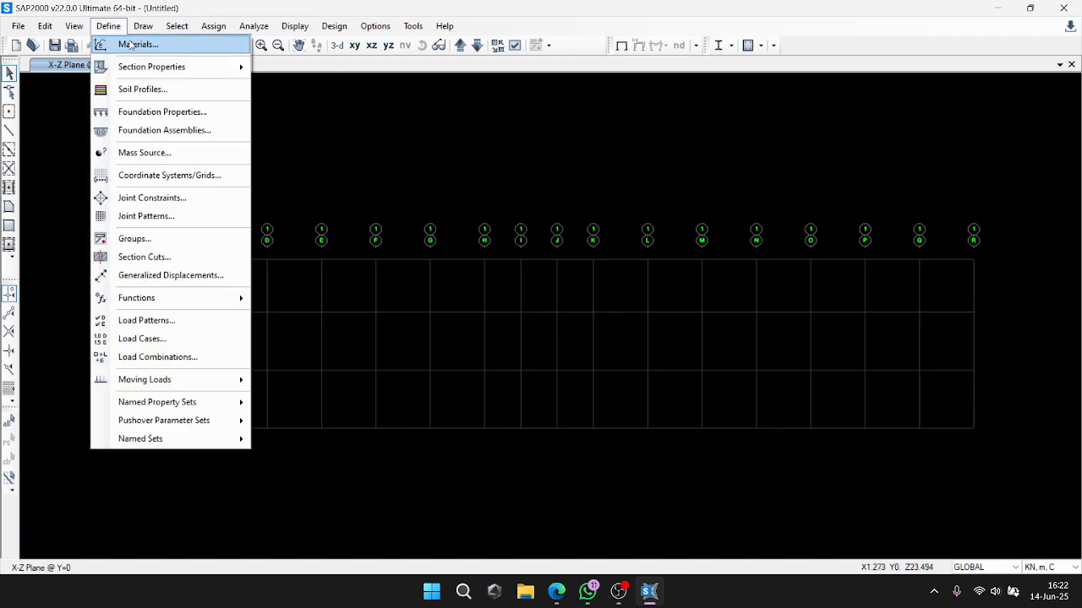
{"action": "left_click", "coordinate": [131, 44]}
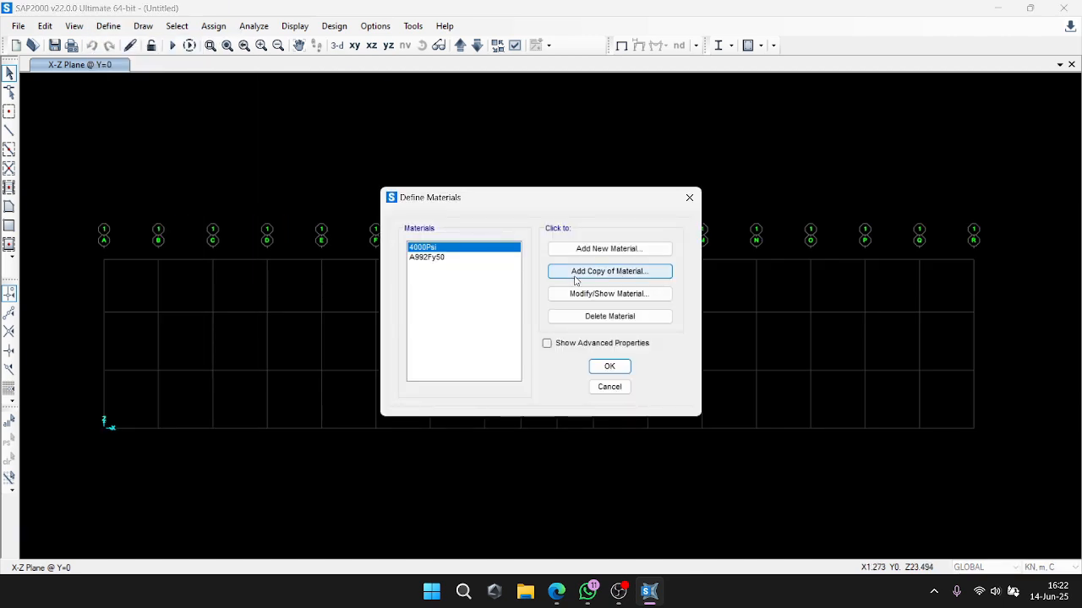
{"action": "left_click", "coordinate": [610, 366]}
Add a new rectangular concrete frame section named "kolom 35x35".
{"action": "left_click", "coordinate": [108, 26]}
{"action": "mouse_move", "coordinate": [152, 67]}
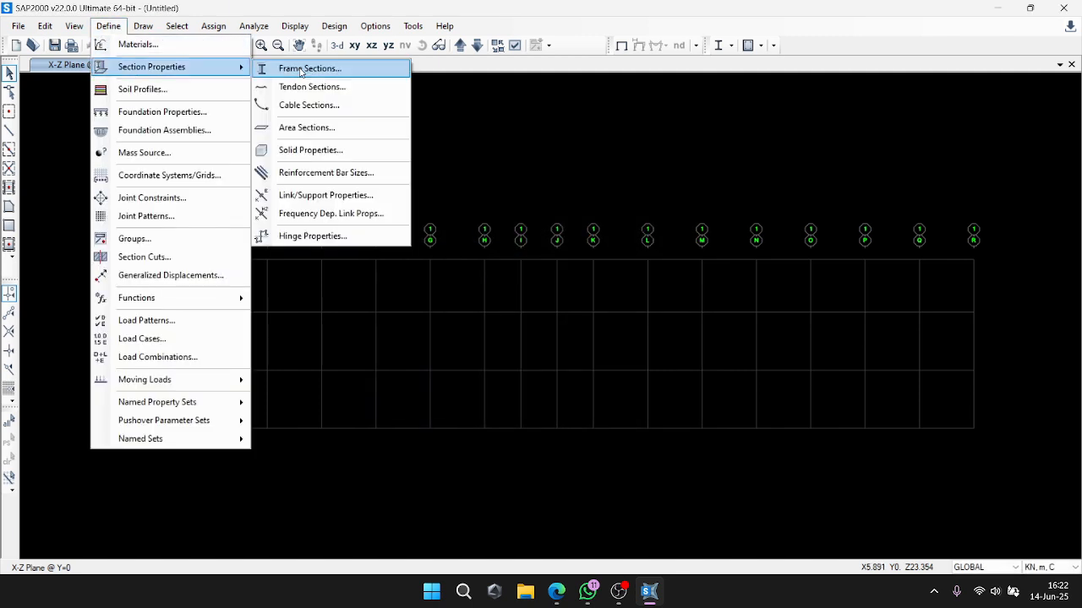
{"action": "left_click", "coordinate": [302, 69]}
{"action": "left_click", "coordinate": [590, 208]}
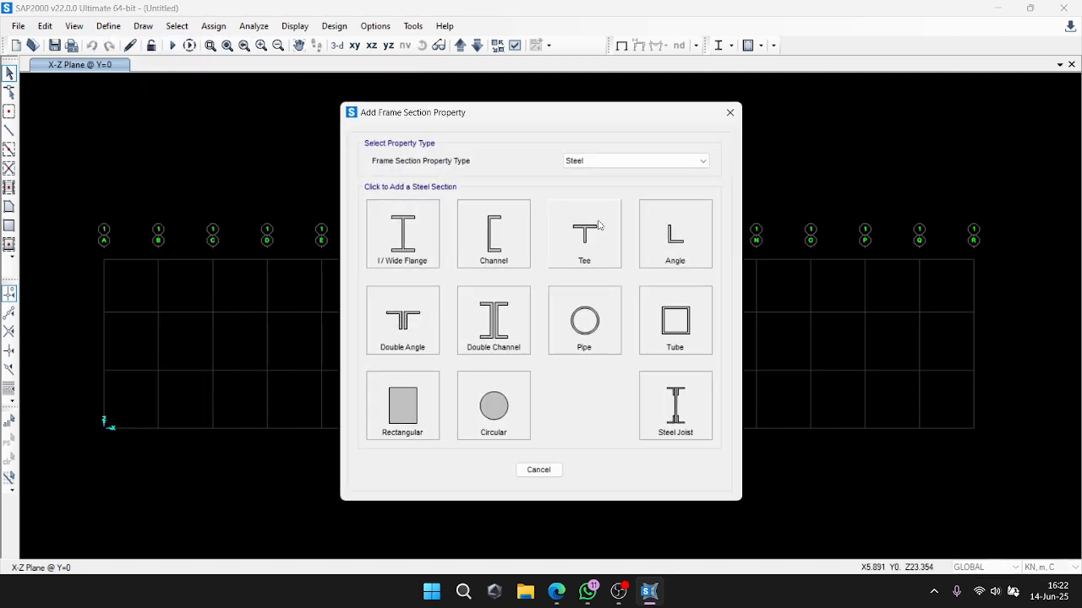
{"action": "left_click", "coordinate": [634, 160]}
{"action": "left_click", "coordinate": [608, 191]}
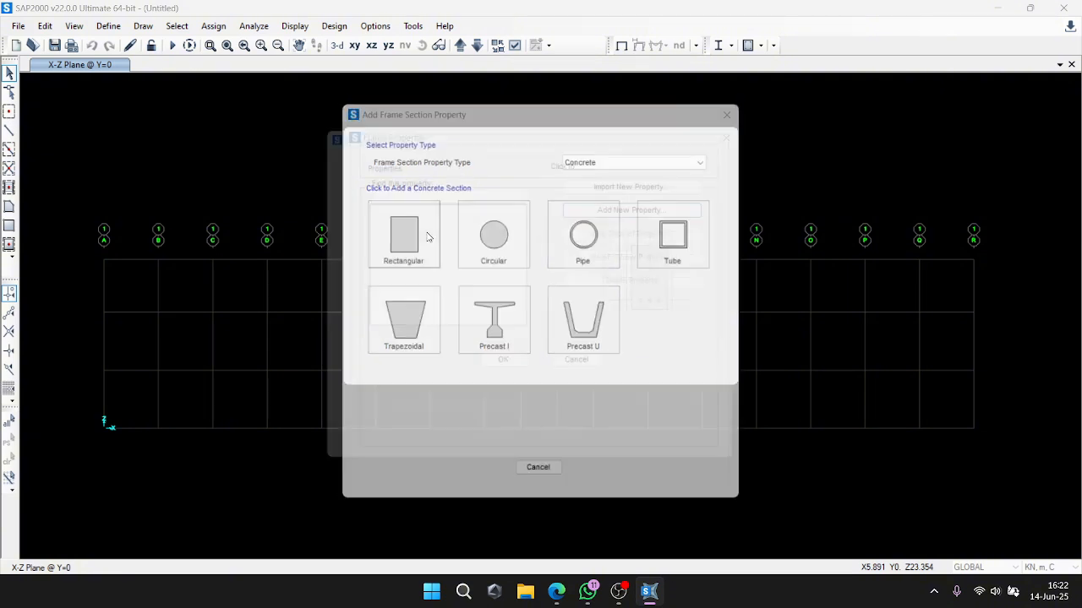
{"action": "left_click", "coordinate": [427, 238]}
{"action": "double_click", "coordinate": [500, 175]}
{"action": "type", "text": "kolom"}
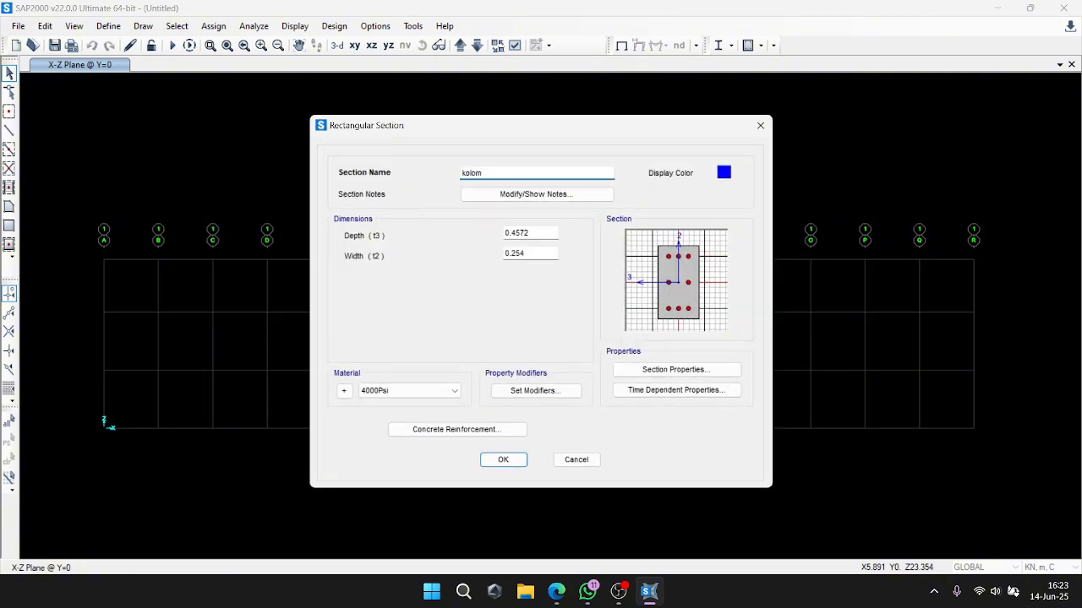
{"action": "type", "text": " 35x35"}
Set both the depth and the width of the kolom 35x35 section to 0.35 m.
{"action": "double_click", "coordinate": [506, 232]}
{"action": "type", "text": "0.35"}
{"action": "key", "text": "Tab"}
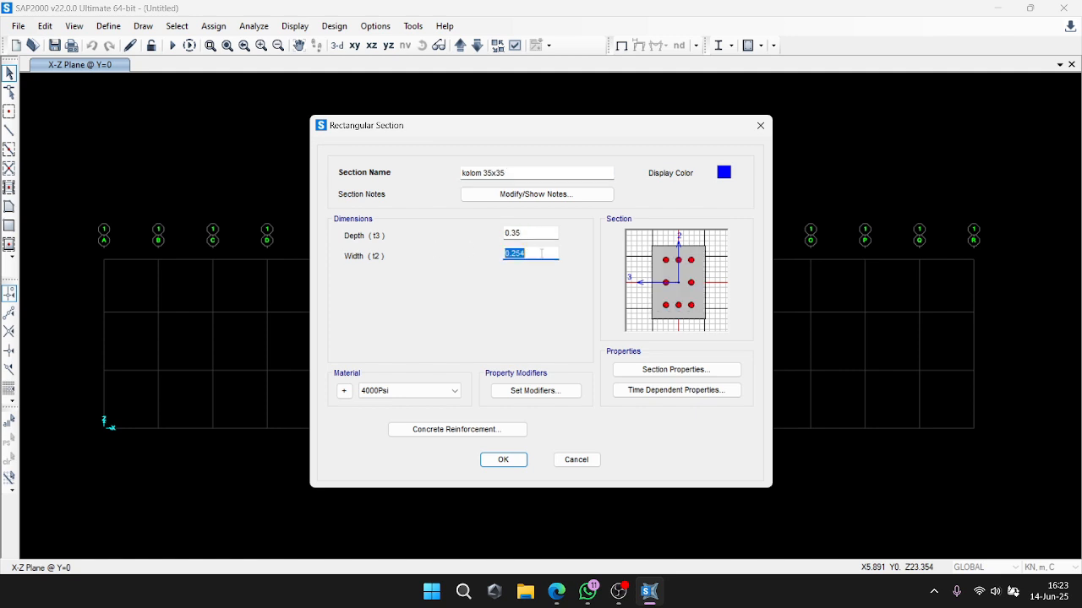
{"action": "type", "text": "0.35"}
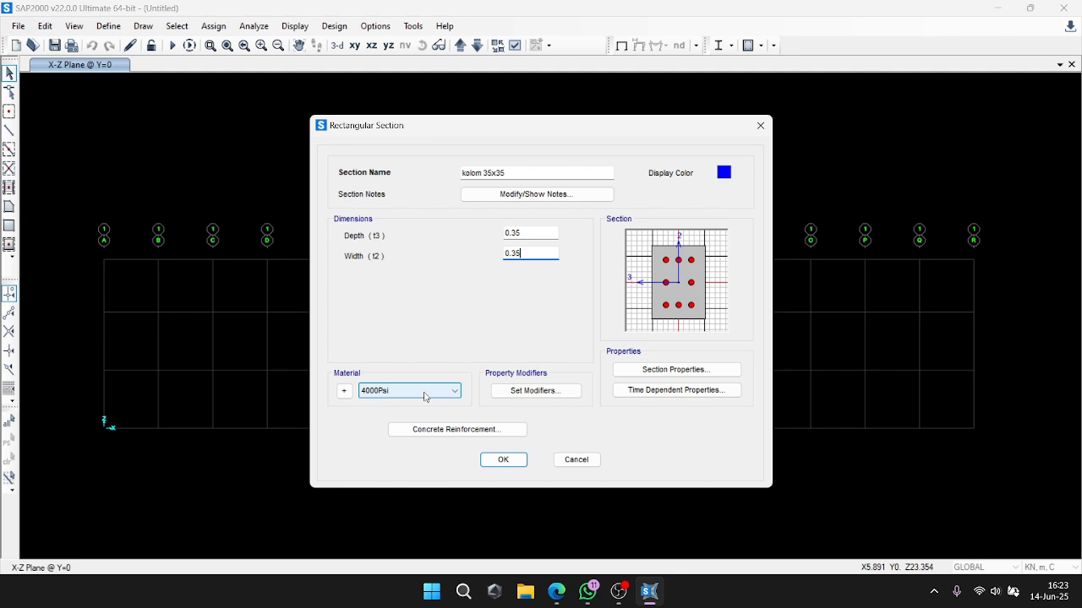
Set the moment of inertia modifiers about the 2 and 3 axes to 0.7 and save the kolom 35x35 section.
{"action": "left_click", "coordinate": [558, 390]}
{"action": "double_click", "coordinate": [624, 288]}
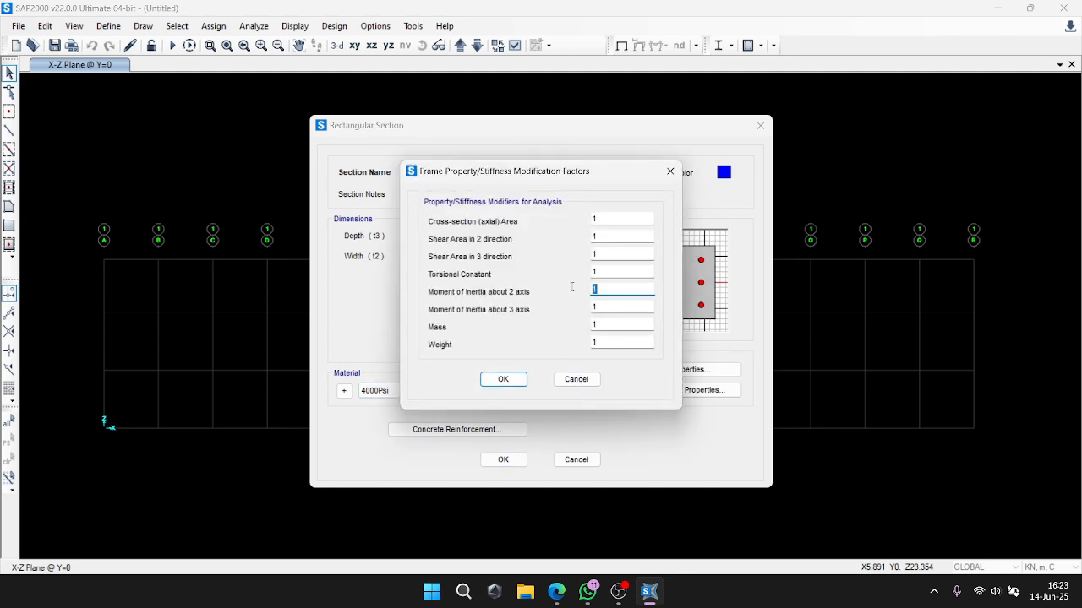
{"action": "type", "text": "0.7"}
{"action": "double_click", "coordinate": [596, 309]}
{"action": "type", "text": "0.7"}
{"action": "left_click", "coordinate": [503, 379]}
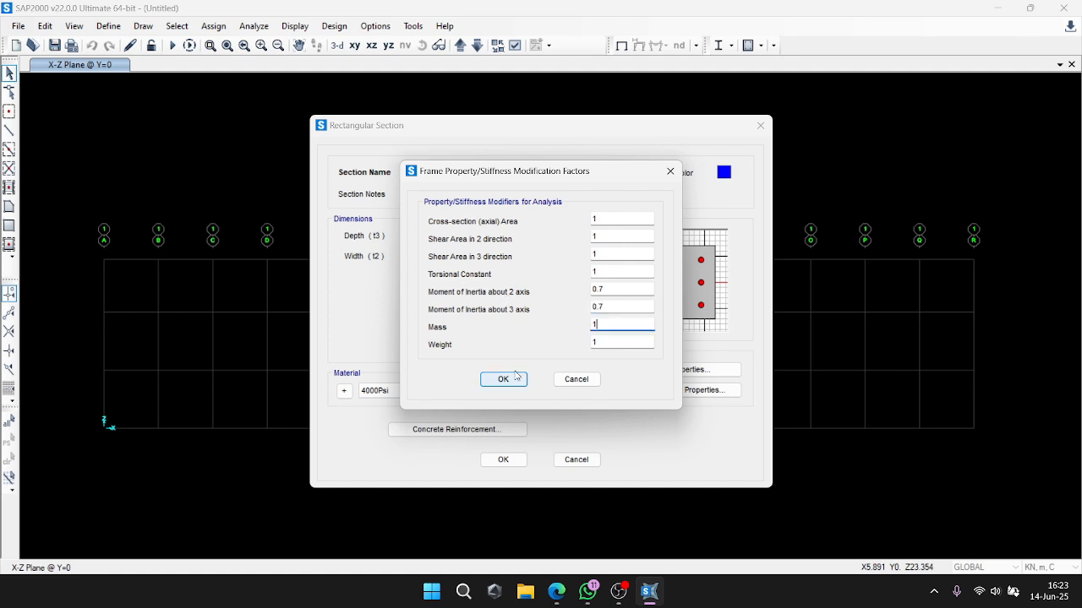
{"action": "left_click", "coordinate": [503, 460]}
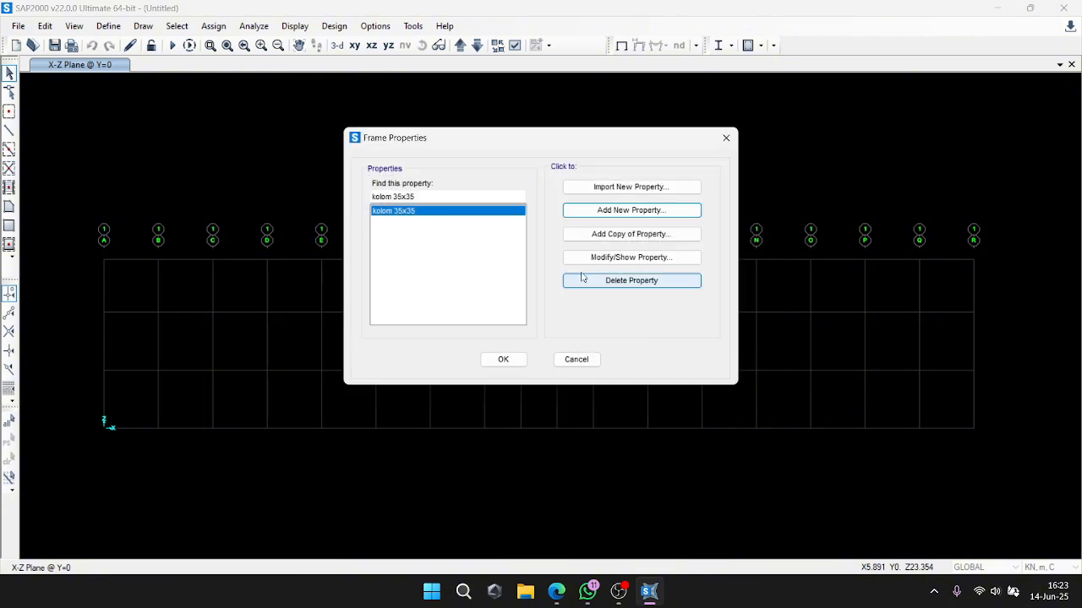
Create a copy of kolom 35x35 named "kolom 35x45" with a depth of 0.45 m.
{"action": "left_click", "coordinate": [631, 235]}
{"action": "type", "text": "kolom"}
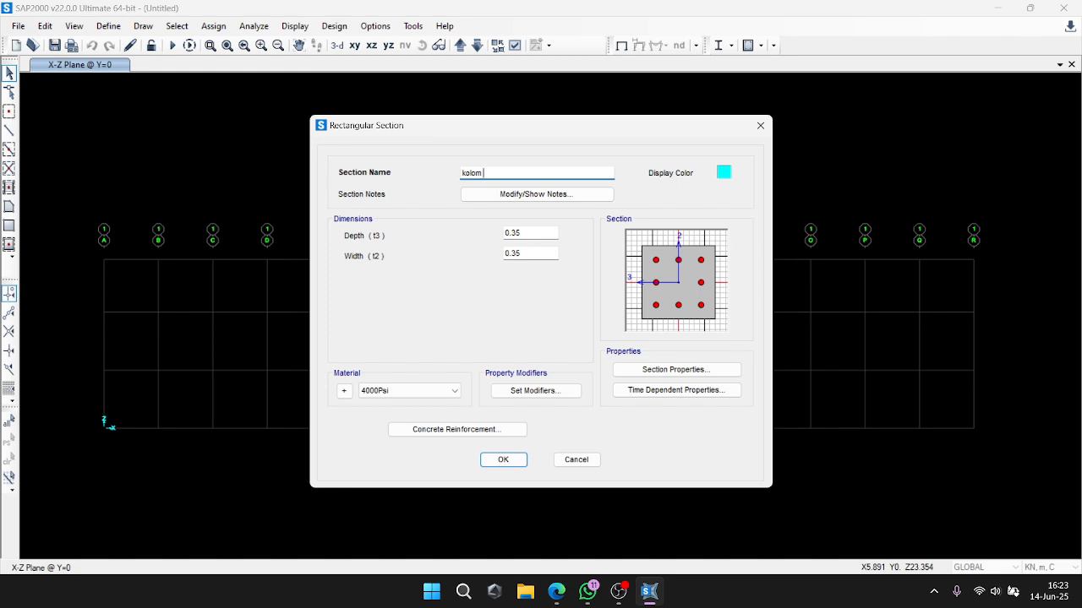
{"action": "type", "text": " 35x45"}
{"action": "left_click", "coordinate": [537, 234]}
{"action": "key", "text": "BackSpace"}
{"action": "key", "text": "BackSpace"}
{"action": "type", "text": "45"}
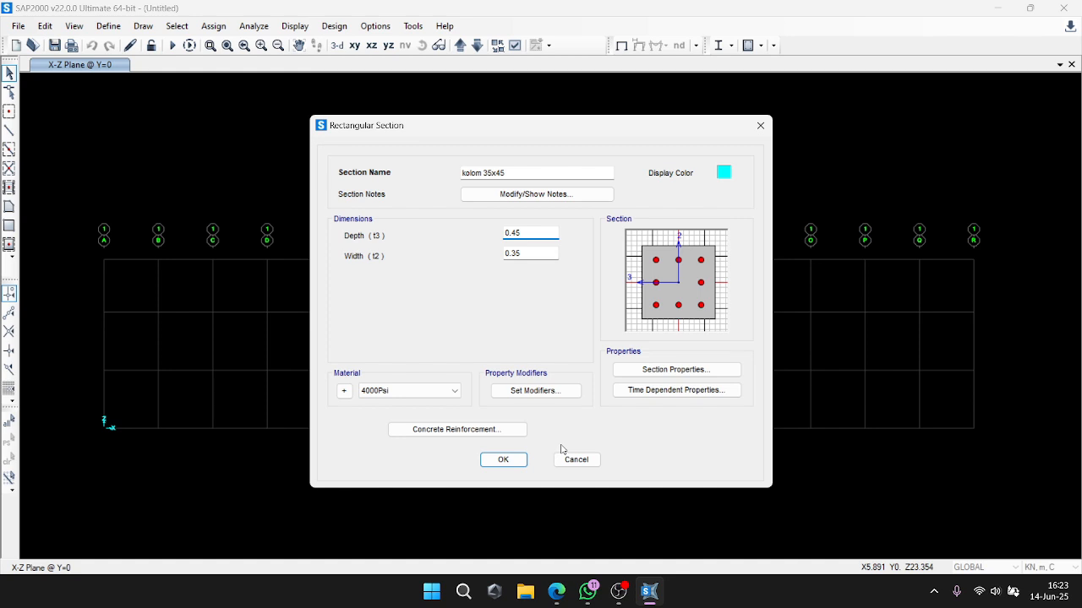
{"action": "left_click", "coordinate": [503, 460]}
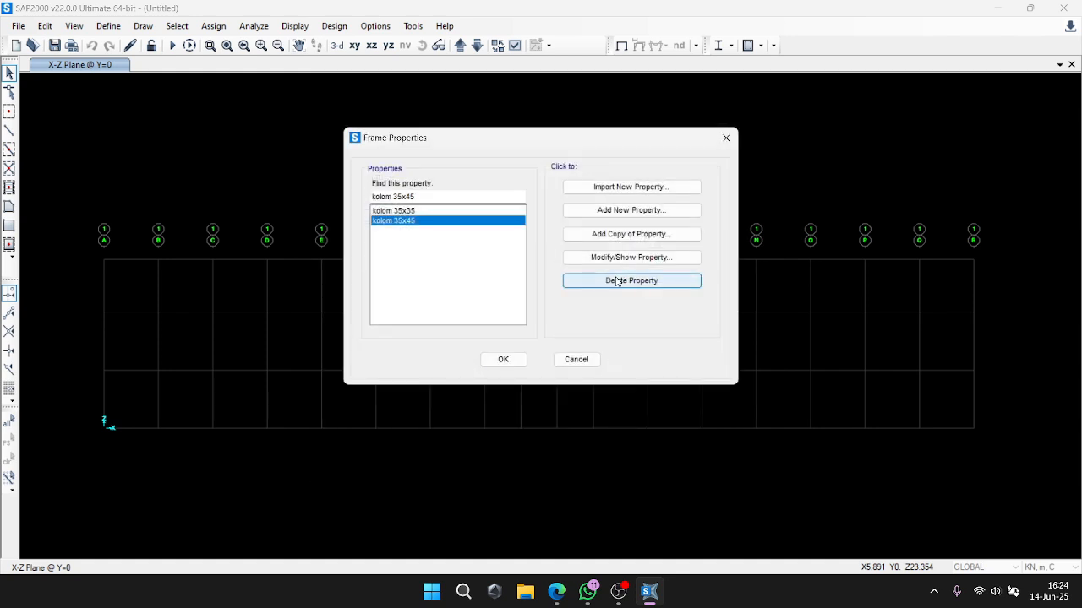
Add another rectangular concrete frame section named "B1 30x50".
{"action": "left_click", "coordinate": [609, 210]}
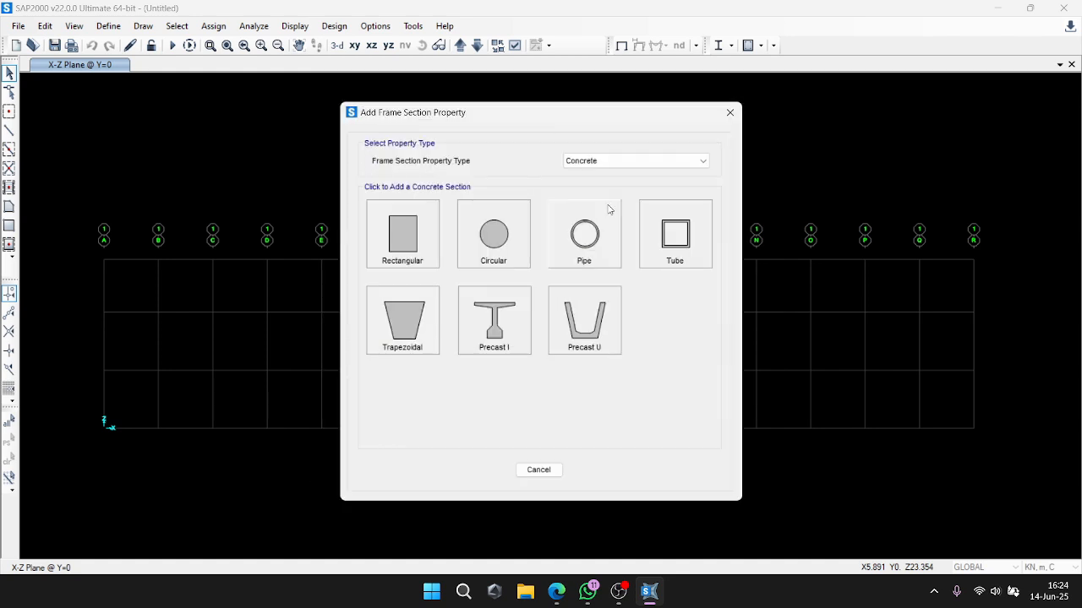
{"action": "left_click", "coordinate": [404, 226]}
{"action": "double_click", "coordinate": [473, 173]}
{"action": "type", "text": "b"}
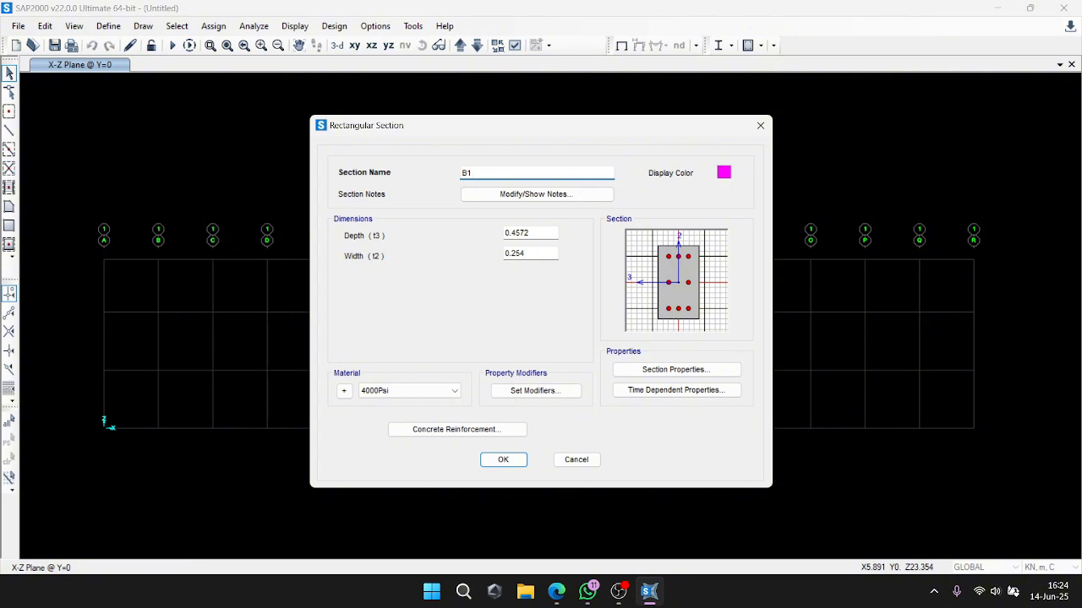
{"action": "type", "text": "1 30x50"}
Set the B1 30x50 section's depth to 0.5 m and its width to 0.3 m.
{"action": "double_click", "coordinate": [531, 233]}
{"action": "type", "text": "0.5"}
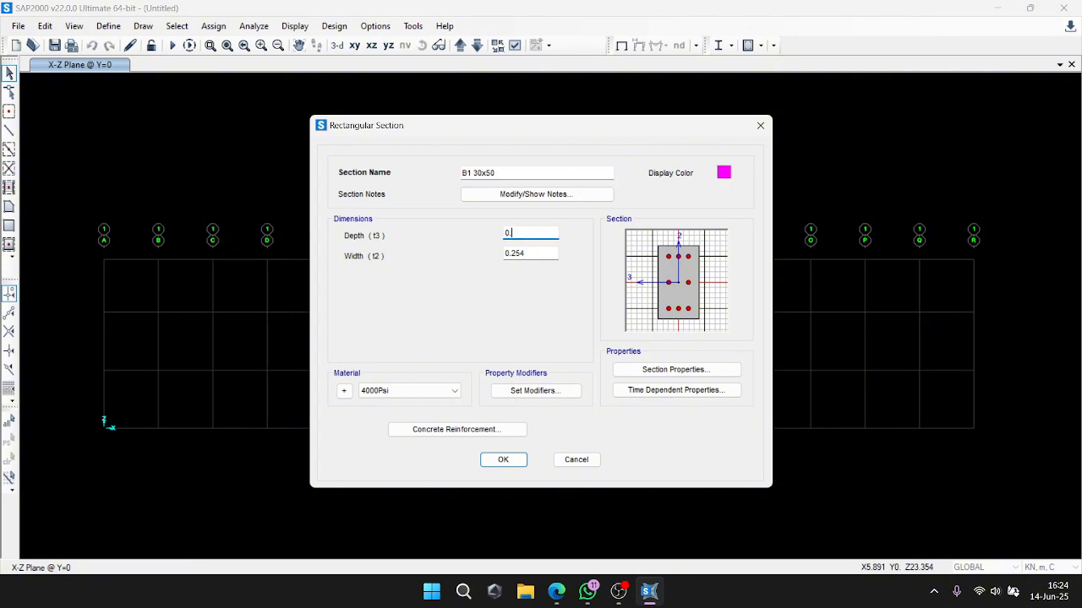
{"action": "double_click", "coordinate": [545, 253]}
{"action": "type", "text": "0.3"}
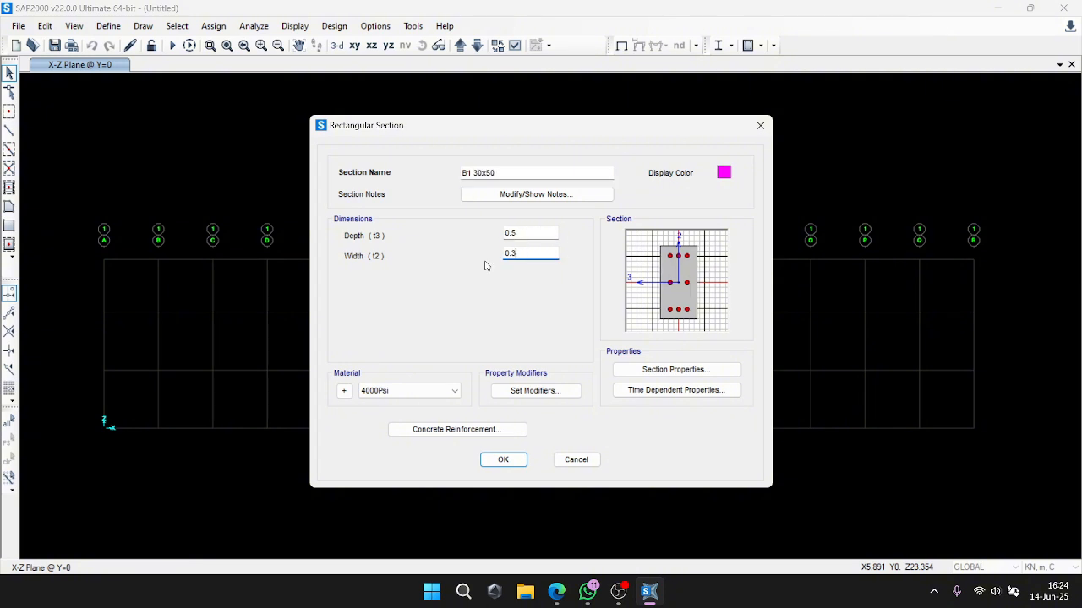
Set B1 30x50's moment of inertia modifier about the 2 axis to 0.35 and change the one about the 3 axis.
{"action": "left_click", "coordinate": [513, 390]}
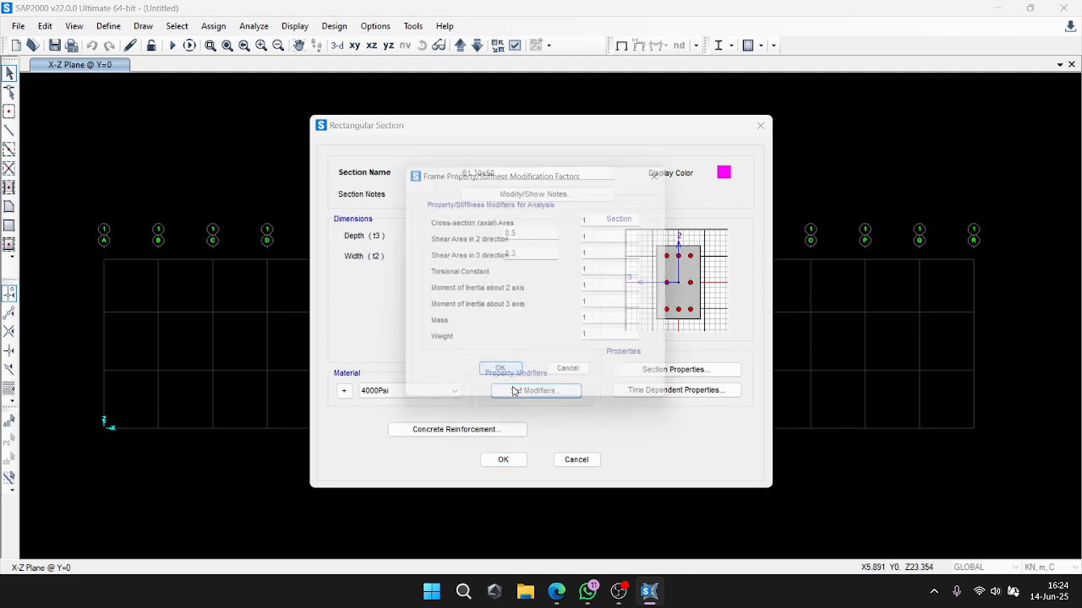
{"action": "double_click", "coordinate": [605, 288]}
{"action": "type", "text": "0.35"}
{"action": "double_click", "coordinate": [596, 307]}
{"action": "type", "text": "0"}
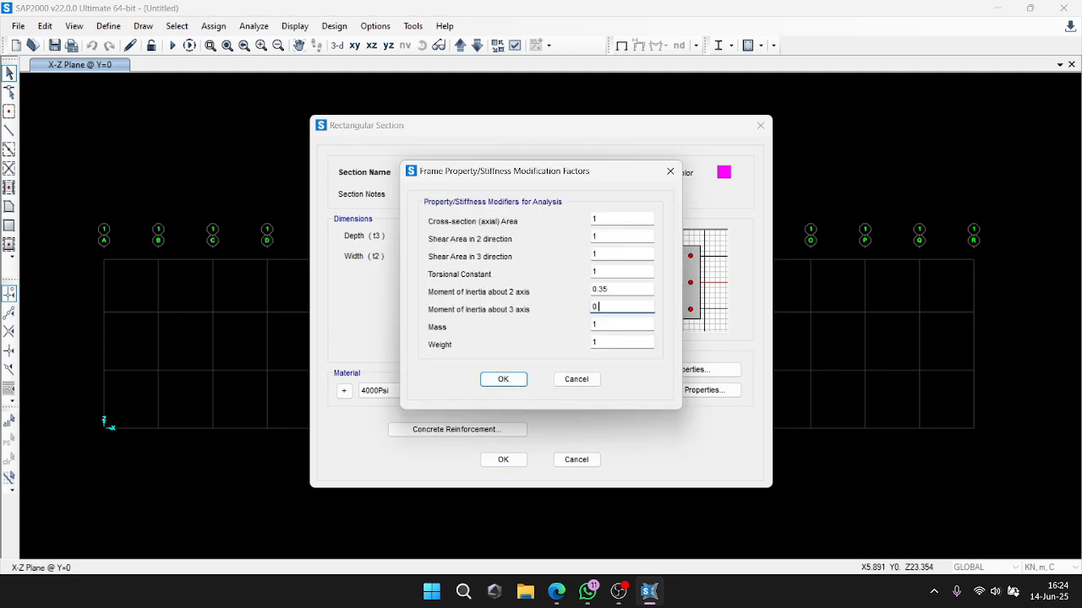
{"action": "left_click", "coordinate": [502, 378]}
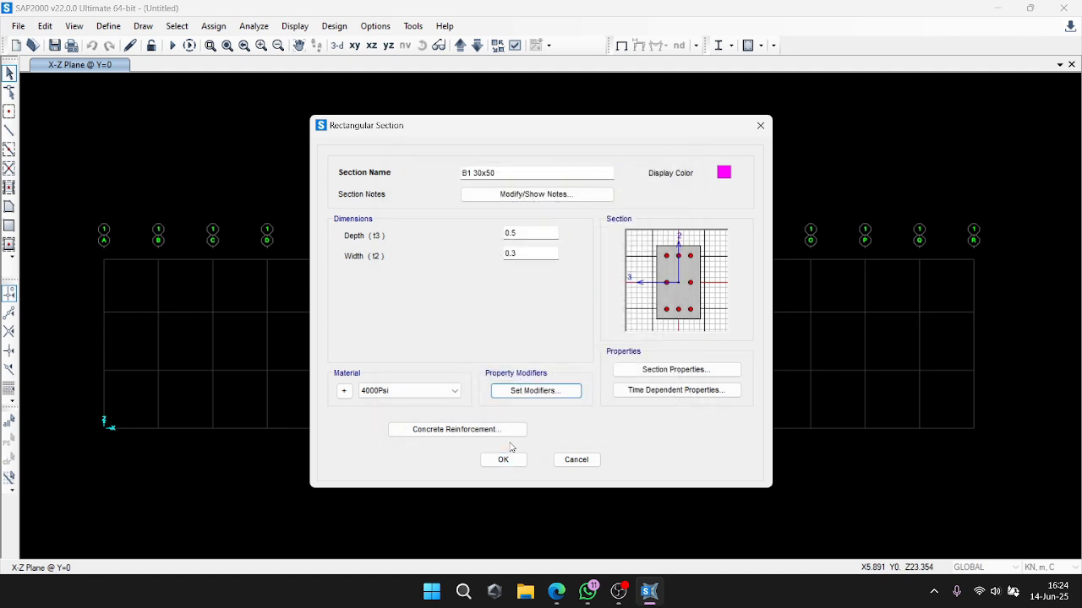
Set the reinforcement design type of B1 30x50 to Beam (M3 Design Only) and save the section.
{"action": "left_click", "coordinate": [456, 429]}
{"action": "left_click", "coordinate": [431, 206]}
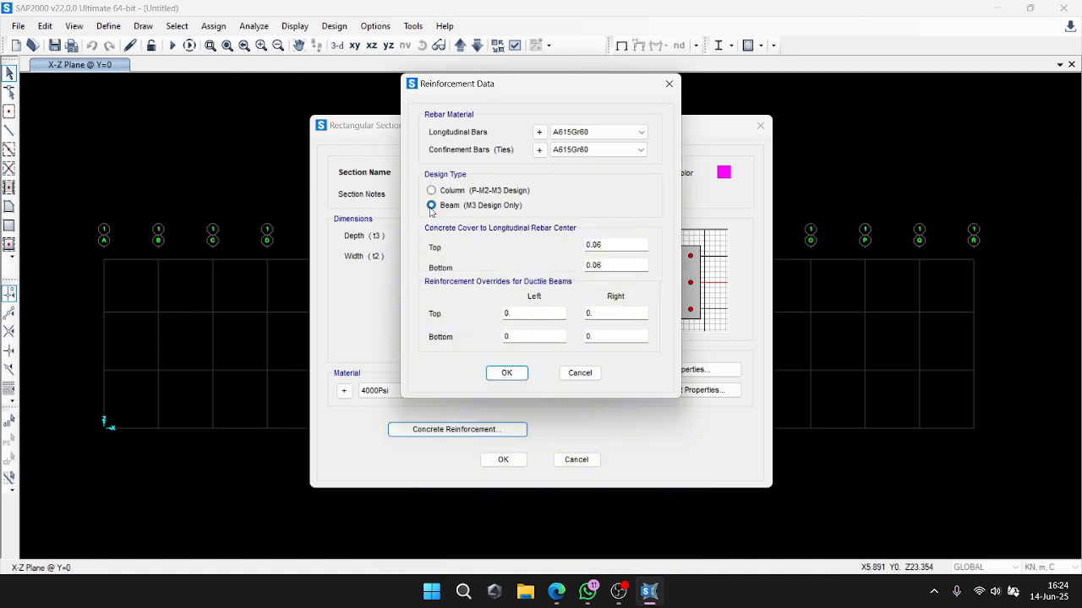
{"action": "left_click", "coordinate": [507, 372]}
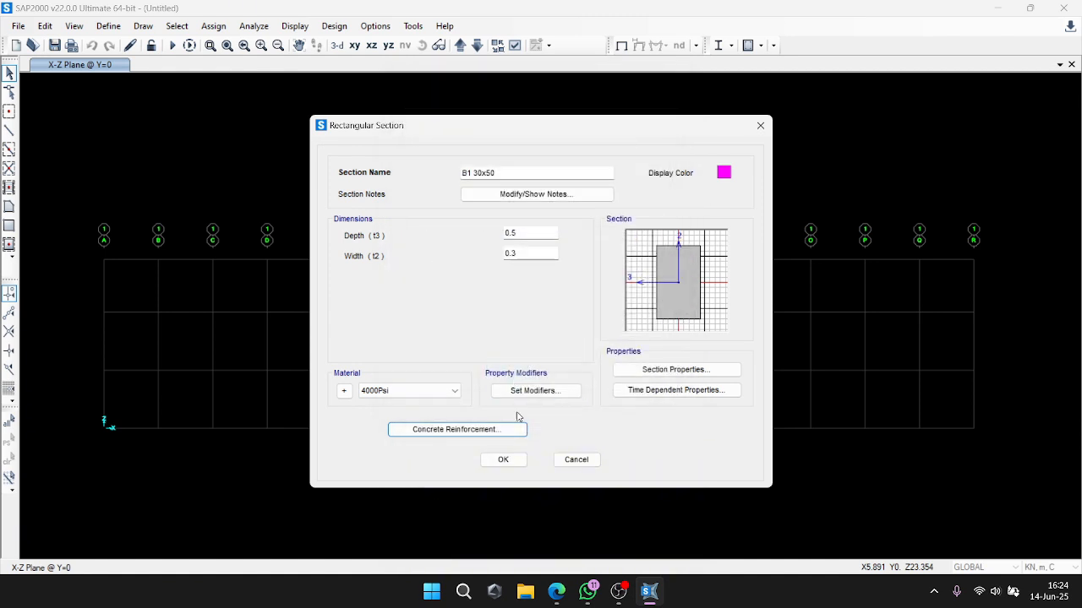
{"action": "left_click", "coordinate": [503, 459]}
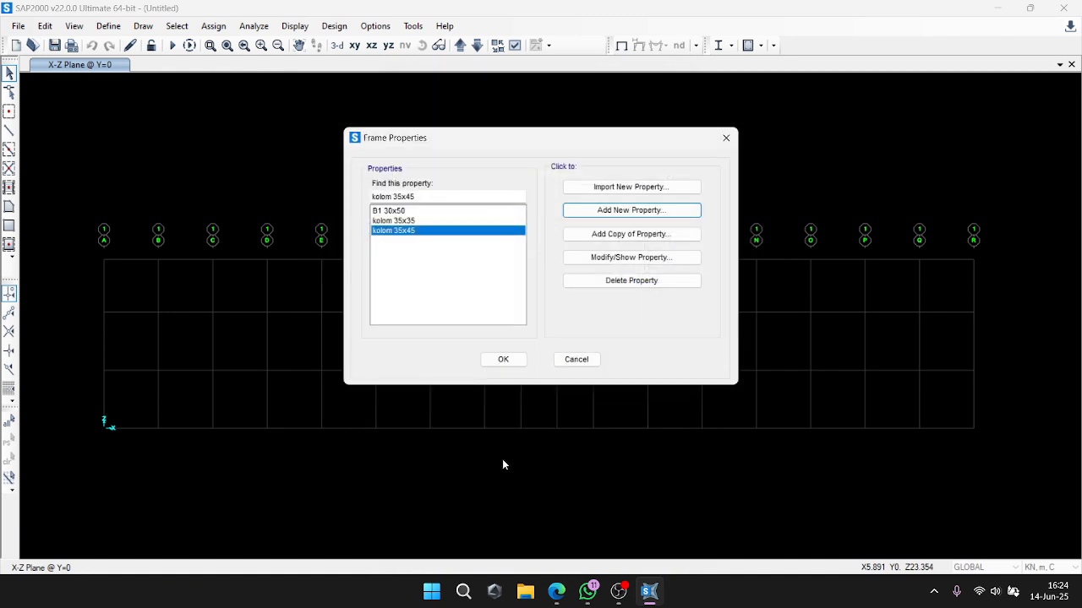
Add a copy of the B1 30x50 frame section named "b2 20x40".
{"action": "left_click", "coordinate": [468, 211]}
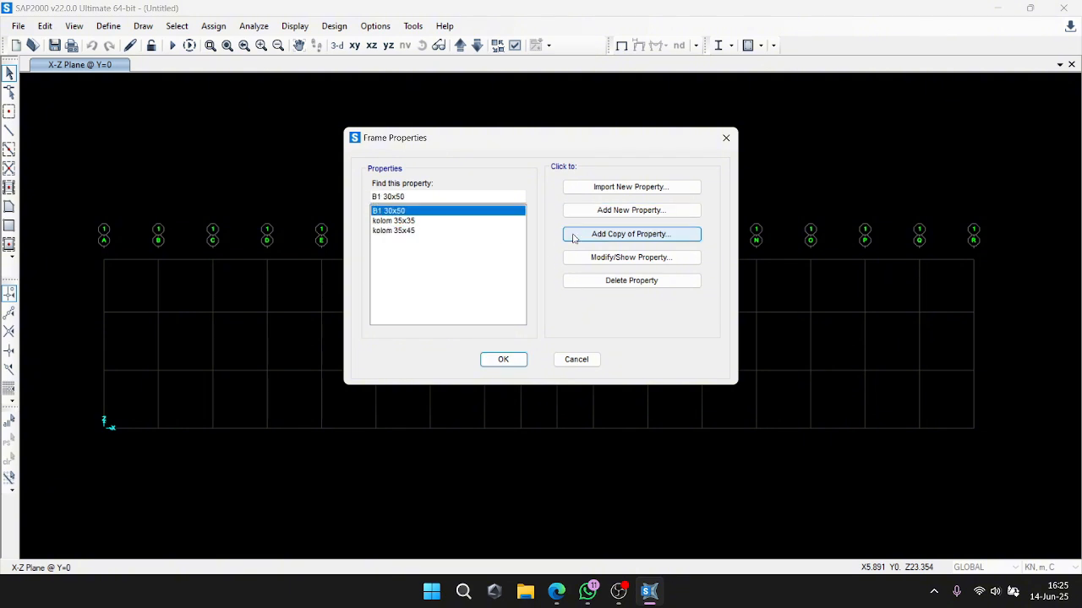
{"action": "left_click", "coordinate": [573, 237]}
{"action": "type", "text": "b2"}
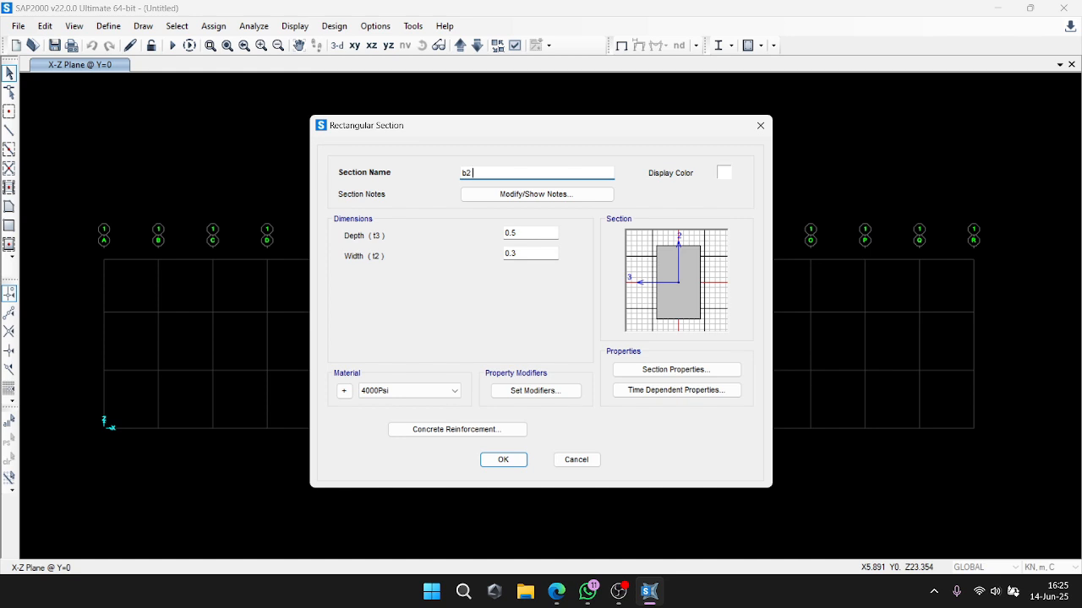
{"action": "type", "text": " 20x40"}
Set the b2 20x40 section's depth to 0.4 m and its width to 0.2 m, and save the section.
{"action": "left_click", "coordinate": [527, 238]}
{"action": "key", "text": "BackSpace"}
{"action": "type", "text": "4"}
{"action": "type", "text": "2"}
{"action": "left_click", "coordinate": [562, 391]}
{"action": "left_click", "coordinate": [500, 379]}
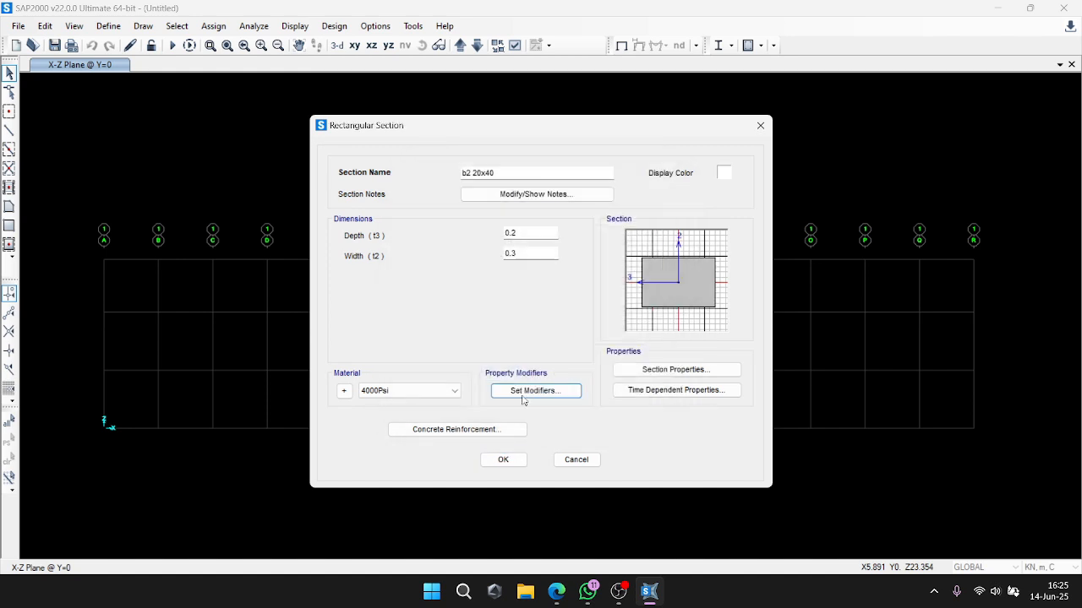
{"action": "left_click", "coordinate": [540, 255]}
{"action": "left_click", "coordinate": [538, 232]}
{"action": "key", "text": "BackSpace"}
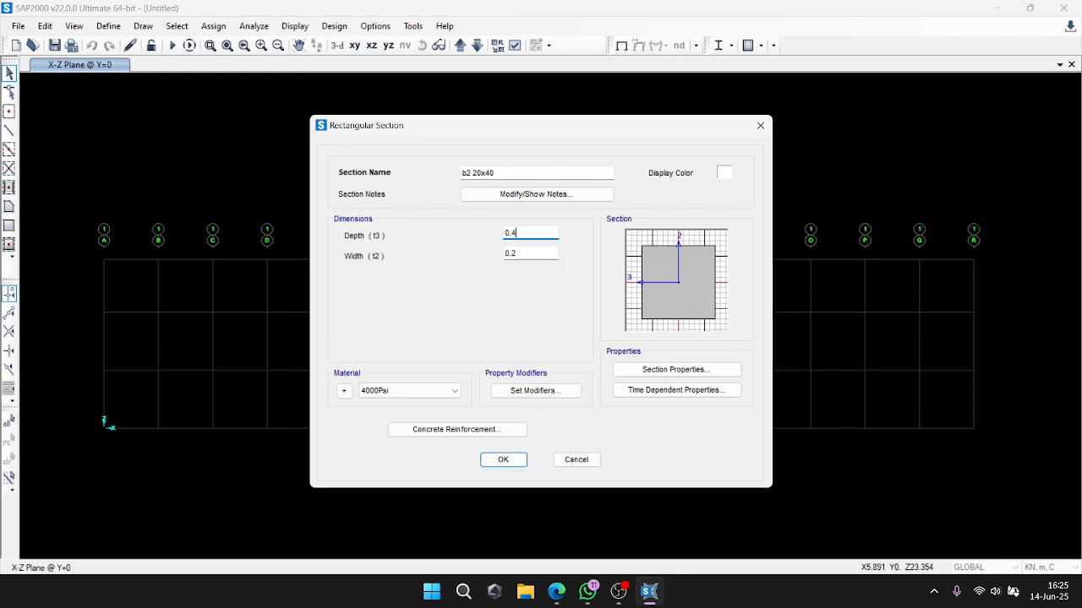
{"action": "type", "text": "4"}
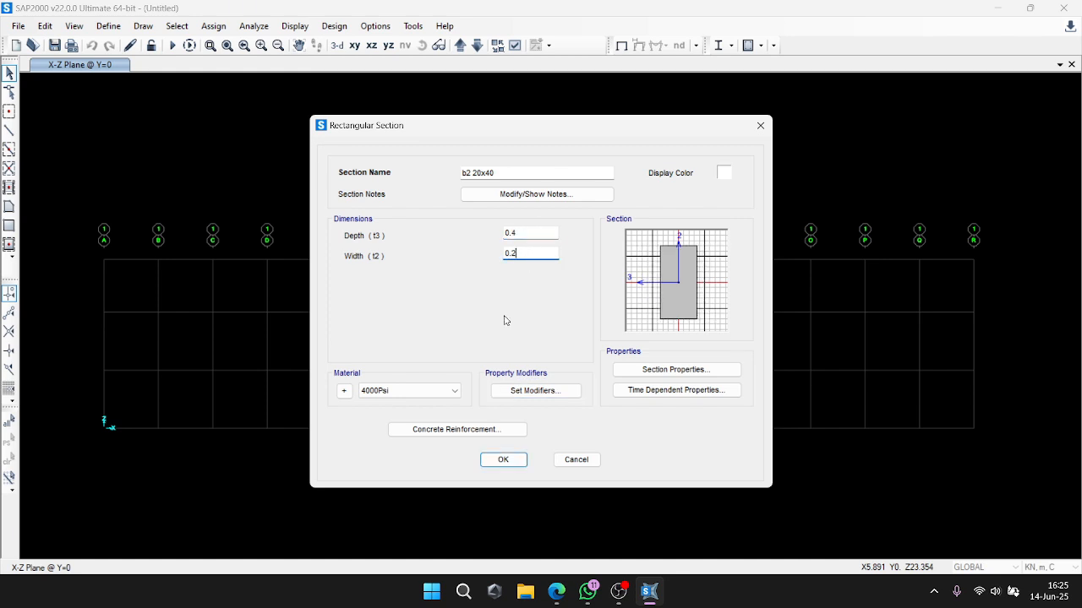
{"action": "left_click", "coordinate": [502, 461]}
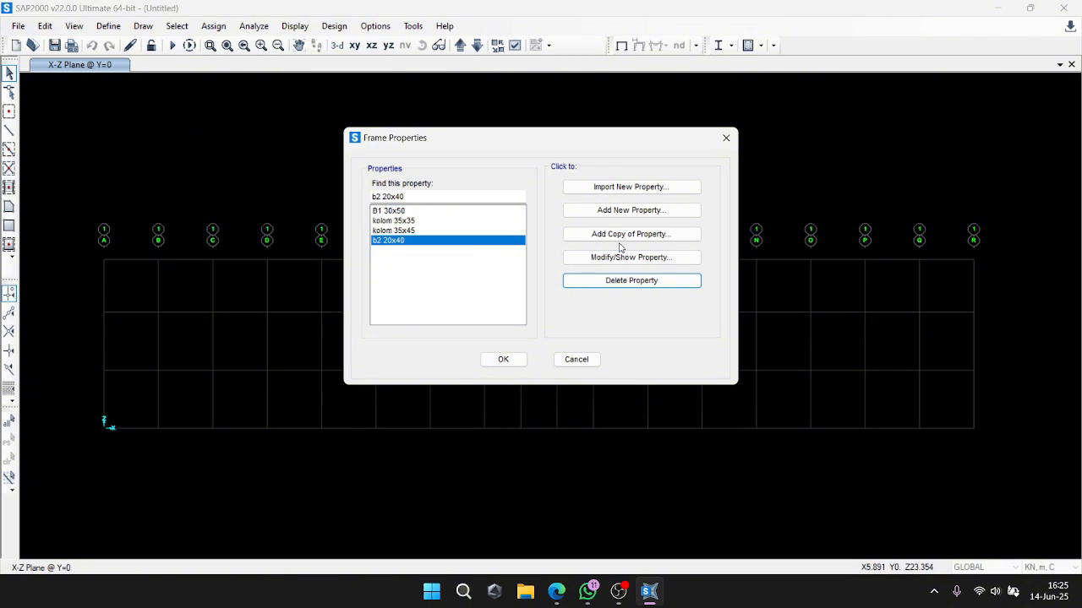
Review the section definitions of the b2 20x40 and B1 30x50 beams.
{"action": "left_click", "coordinate": [623, 255]}
{"action": "left_click", "coordinate": [502, 461]}
{"action": "double_click", "coordinate": [434, 211]}
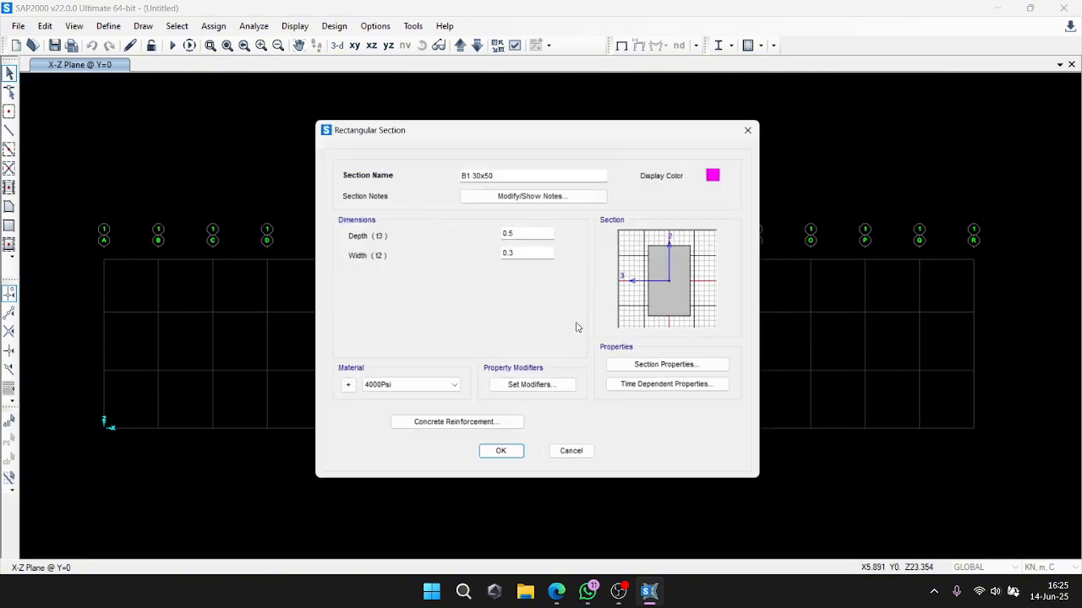
{"action": "left_click", "coordinate": [572, 452]}
{"action": "left_click", "coordinate": [439, 221]}
{"action": "left_click", "coordinate": [630, 259]}
{"action": "left_click", "coordinate": [570, 451]}
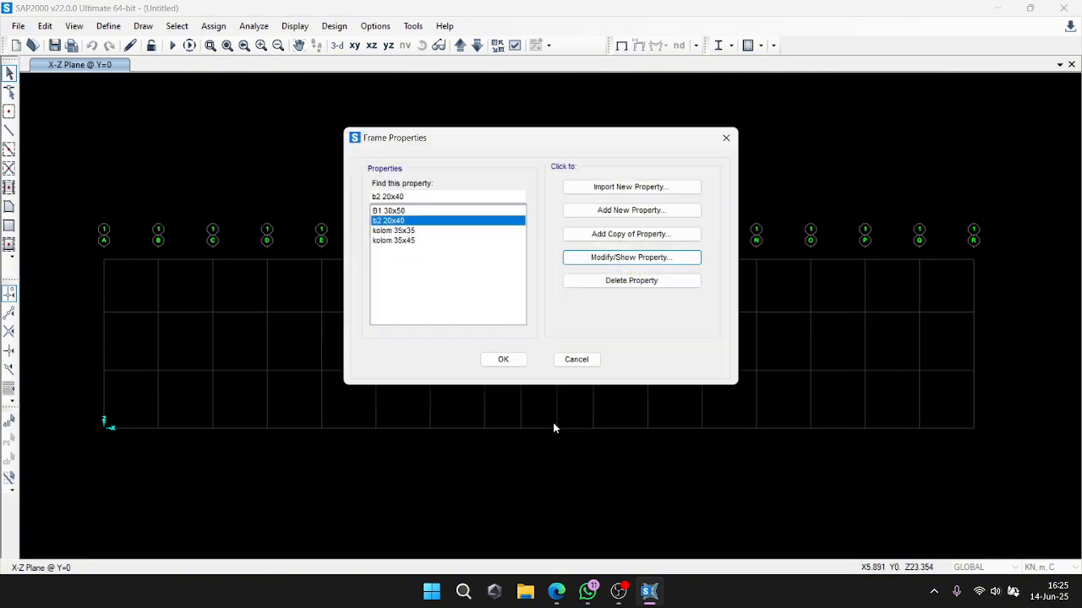
Accept the frame sections and add a shell-type area section named "plat 12".
{"action": "left_click", "coordinate": [503, 359]}
{"action": "left_click", "coordinate": [108, 26]}
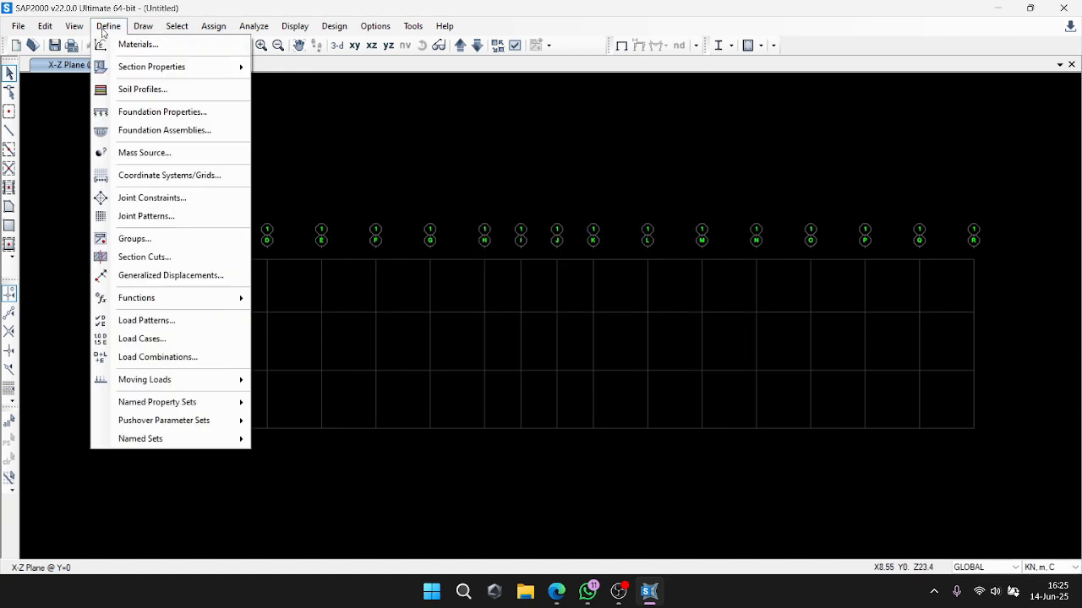
{"action": "mouse_move", "coordinate": [152, 67]}
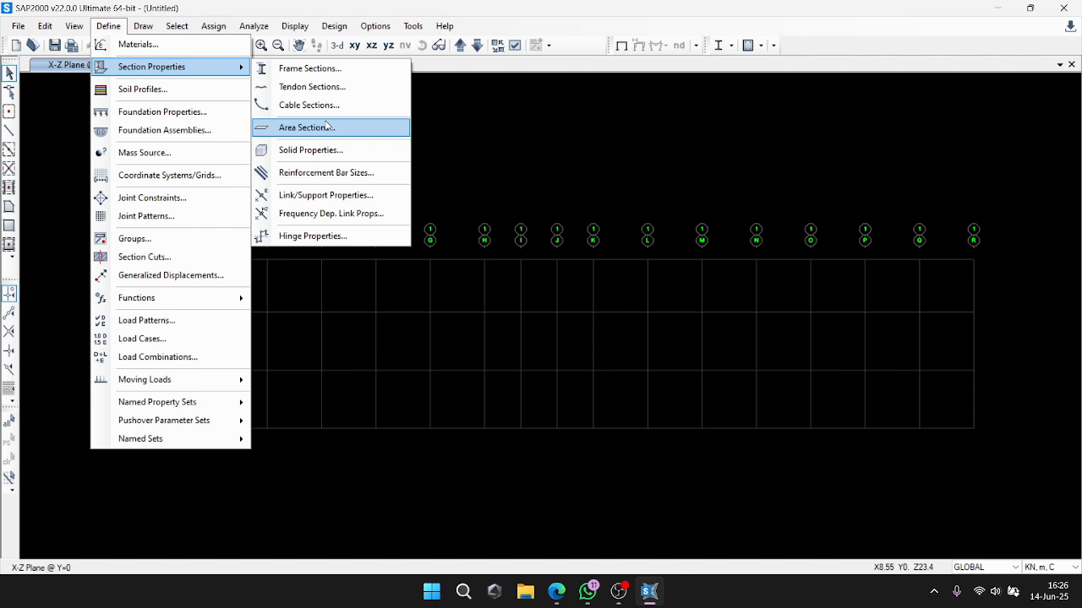
{"action": "left_click", "coordinate": [327, 127]}
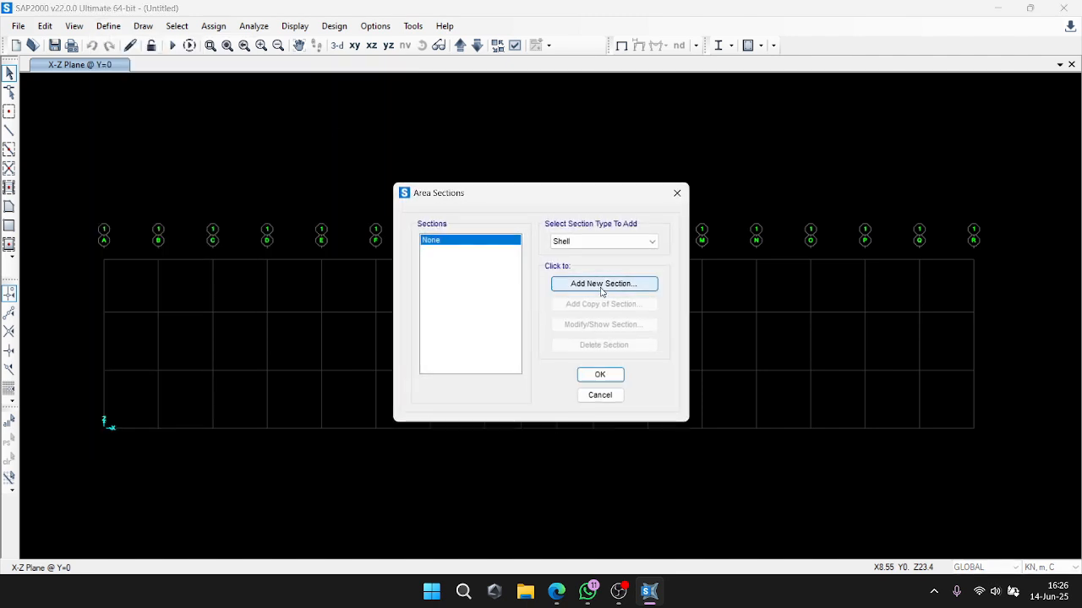
{"action": "left_click", "coordinate": [600, 284]}
{"action": "double_click", "coordinate": [504, 185]}
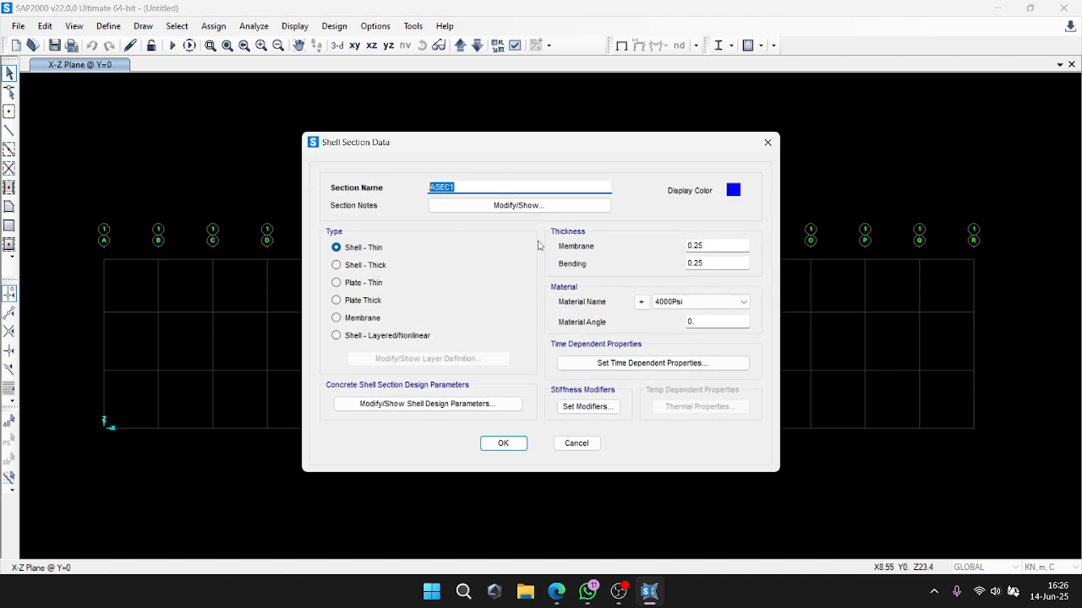
{"action": "type", "text": "plat 12"}
Set both the membrane and bending thickness of plat 12 to 0.12 m.
{"action": "left_click", "coordinate": [711, 246]}
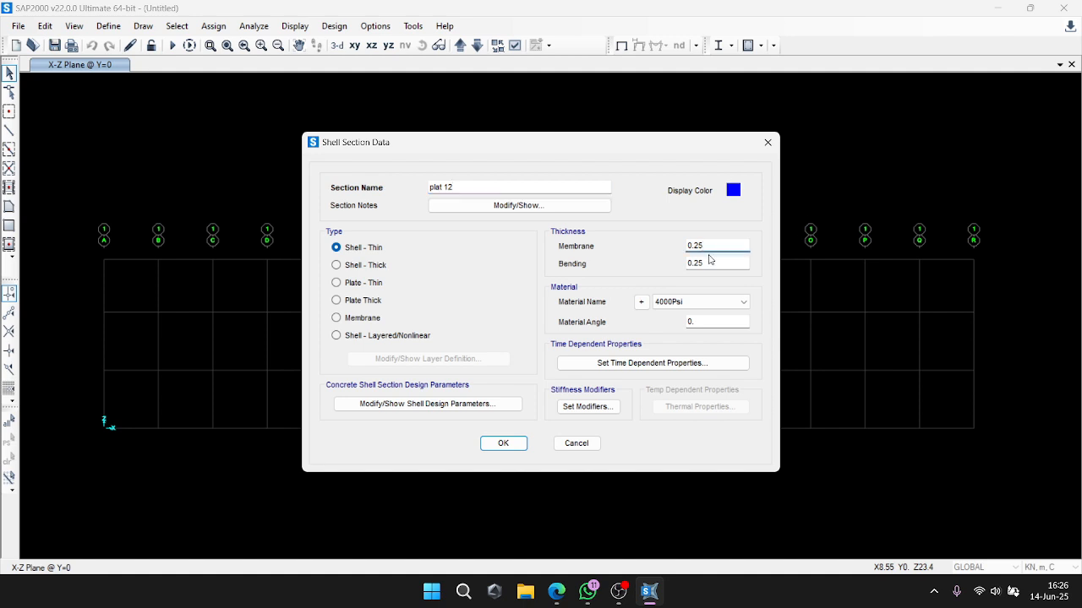
{"action": "key", "text": "BackSpace"}
{"action": "key", "text": "BackSpace"}
{"action": "type", "text": "12"}
{"action": "left_click", "coordinate": [716, 263]}
{"action": "key", "text": "BackSpace"}
{"action": "key", "text": "BackSpace"}
{"action": "type", "text": "12"}
Set plat 12's bending m11 and m22 stiffness modifiers to 0.25 and save the section.
{"action": "left_click", "coordinate": [599, 407]}
{"action": "left_click", "coordinate": [596, 271]}
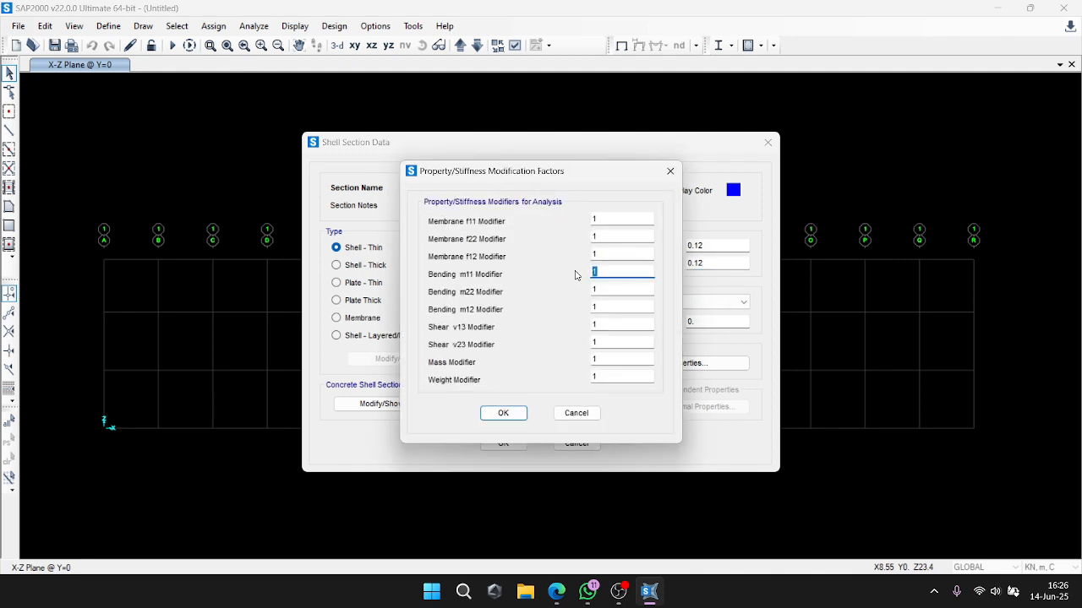
{"action": "key", "text": "BackSpace"}
{"action": "type", "text": "0"}
{"action": "left_click", "coordinate": [602, 289]}
{"action": "key", "text": "BackSpace"}
{"action": "type", "text": "0.25"}
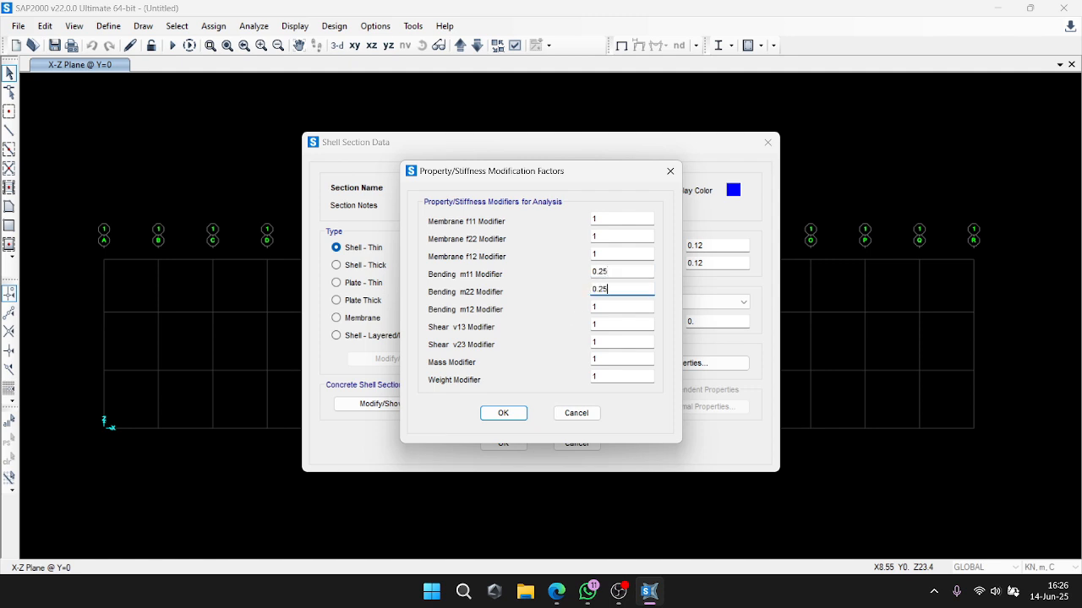
{"action": "left_click", "coordinate": [503, 413]}
{"action": "left_click", "coordinate": [503, 443]}
Change the display color of plat 12 to light gray and accept the area sections.
{"action": "left_click", "coordinate": [606, 325]}
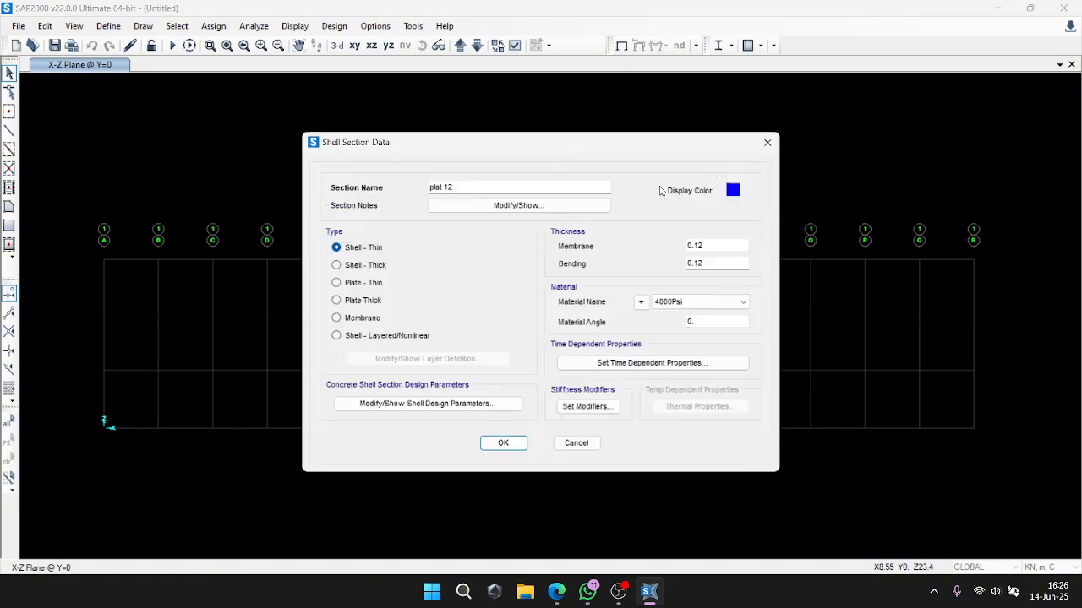
{"action": "left_click", "coordinate": [732, 190]}
{"action": "left_click", "coordinate": [567, 234]}
{"action": "left_click", "coordinate": [489, 332]}
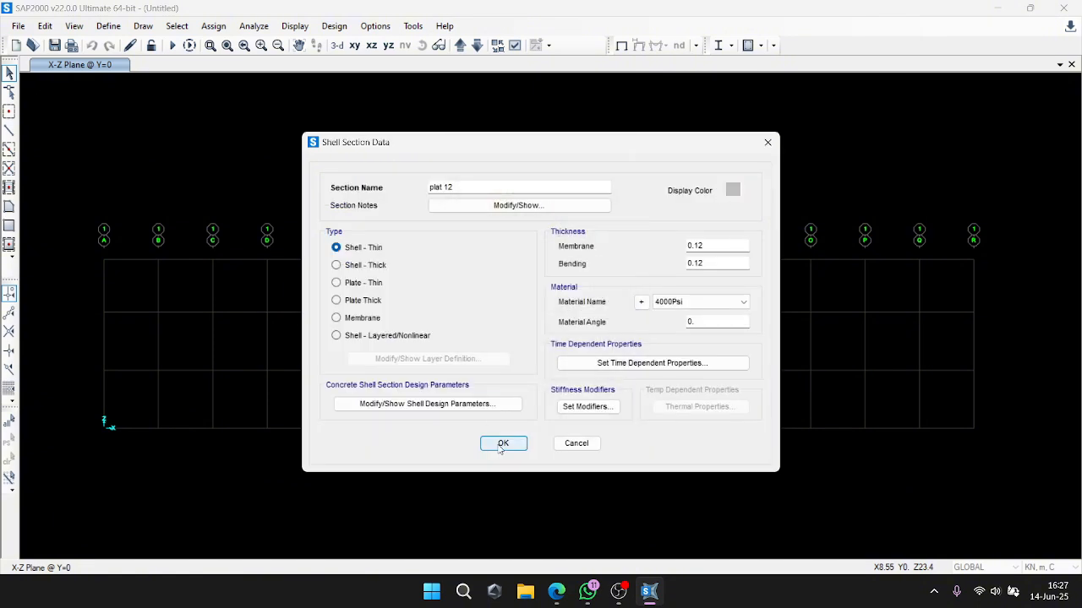
{"action": "left_click", "coordinate": [503, 443]}
{"action": "left_click", "coordinate": [599, 375]}
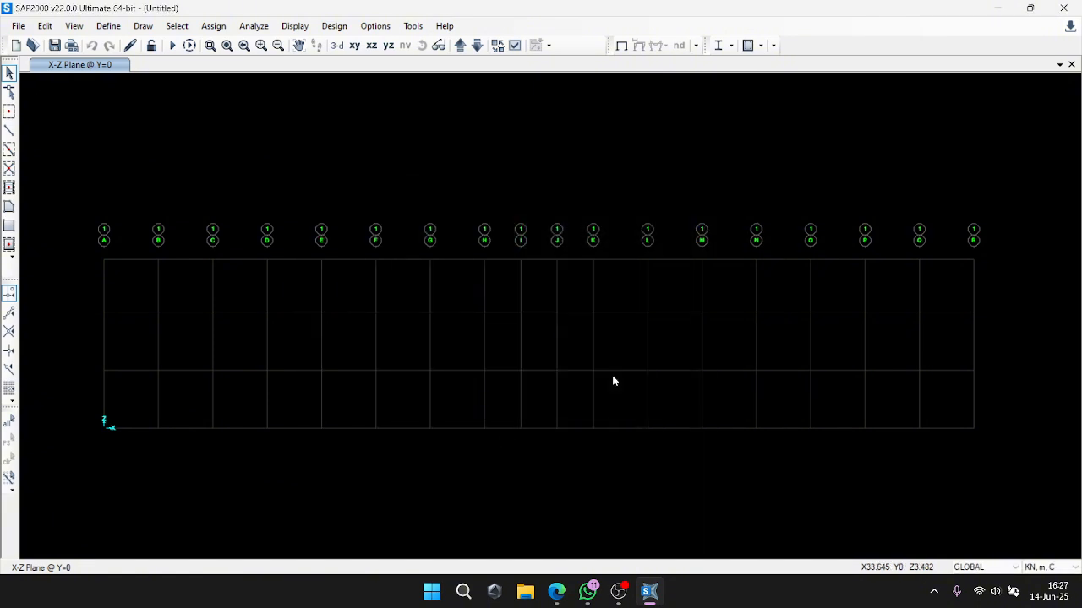
Reopen the frame sections and change the display color of kolom 35x35 to cyan.
{"action": "left_click", "coordinate": [108, 25]}
{"action": "mouse_move", "coordinate": [212, 68]}
{"action": "left_click", "coordinate": [273, 70]}
{"action": "left_click", "coordinate": [394, 230]}
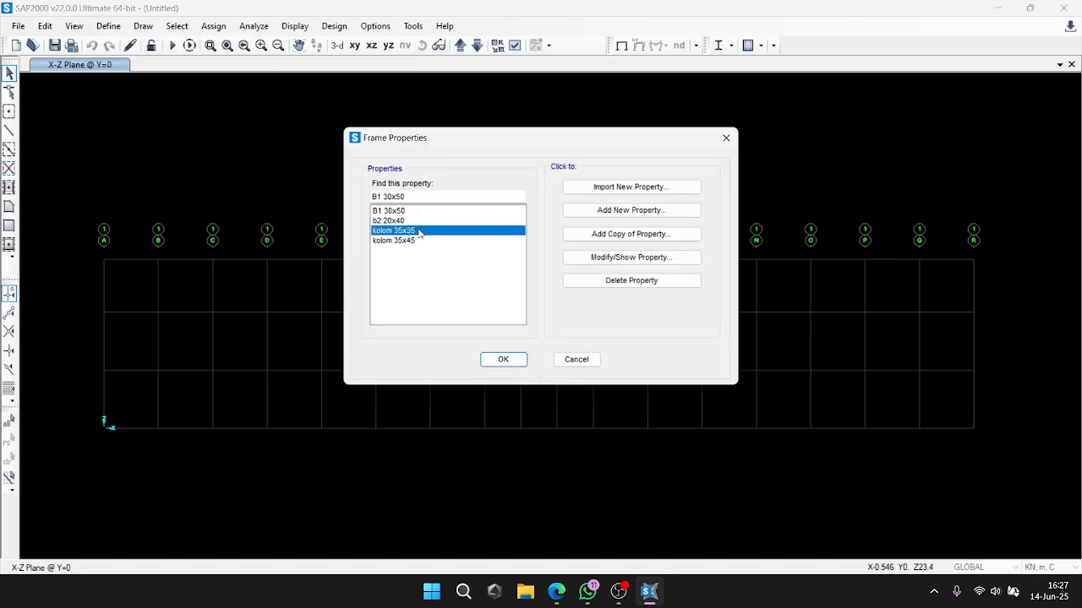
{"action": "left_click", "coordinate": [631, 257]}
{"action": "left_click", "coordinate": [576, 460]}
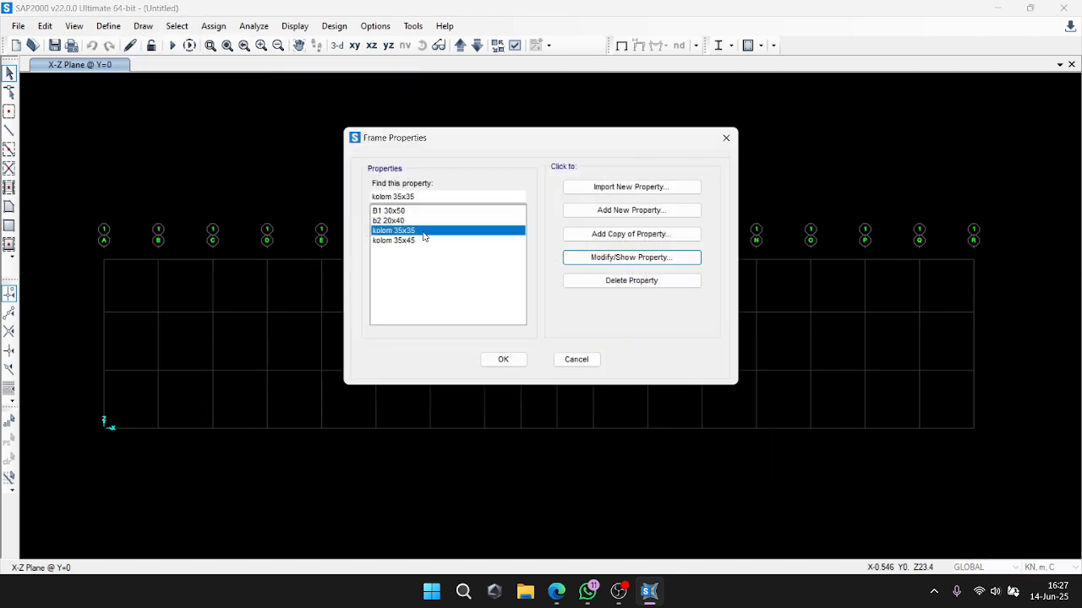
{"action": "left_click", "coordinate": [640, 255]}
{"action": "left_click", "coordinate": [723, 173]}
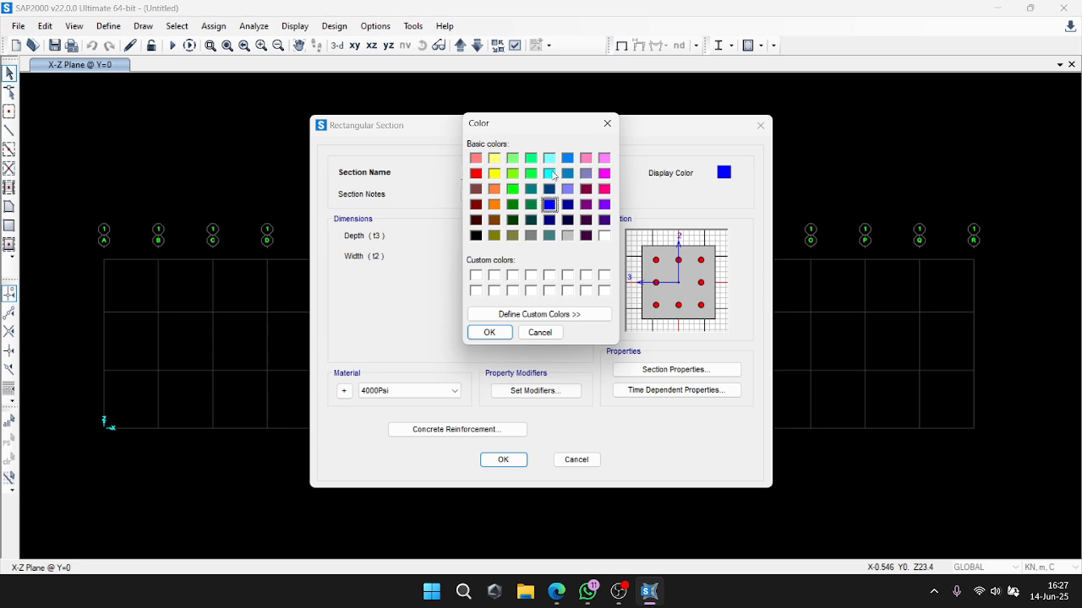
{"action": "left_click", "coordinate": [549, 173]}
{"action": "left_click", "coordinate": [489, 332]}
{"action": "left_click", "coordinate": [503, 459]}
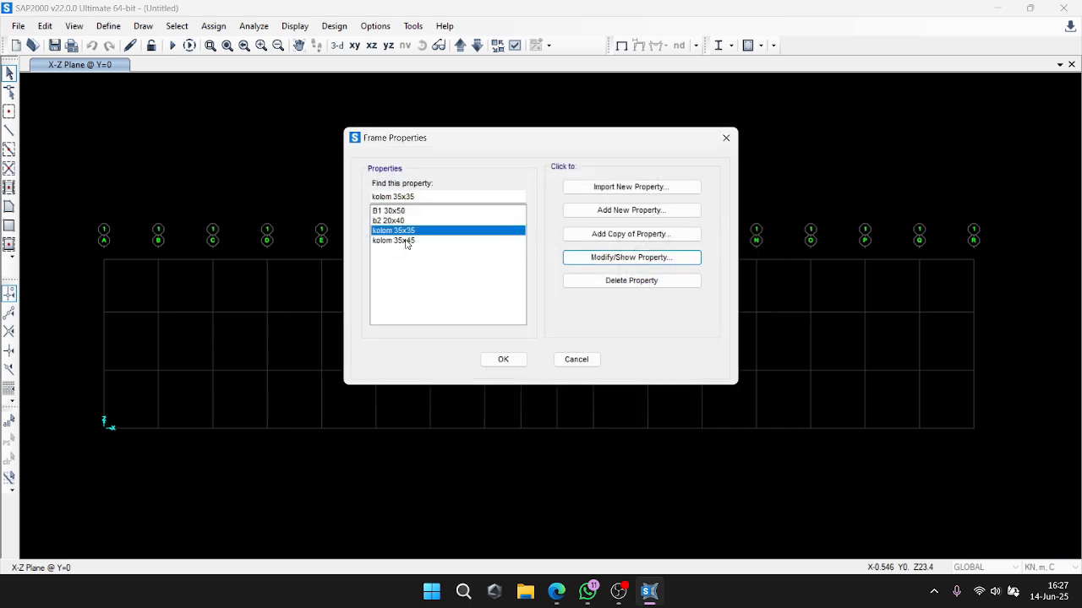
Check the display color of the kolom 35x45 section.
{"action": "left_click", "coordinate": [406, 241]}
{"action": "left_click", "coordinate": [609, 257]}
{"action": "left_click", "coordinate": [723, 172]}
{"action": "left_click", "coordinate": [540, 332]}
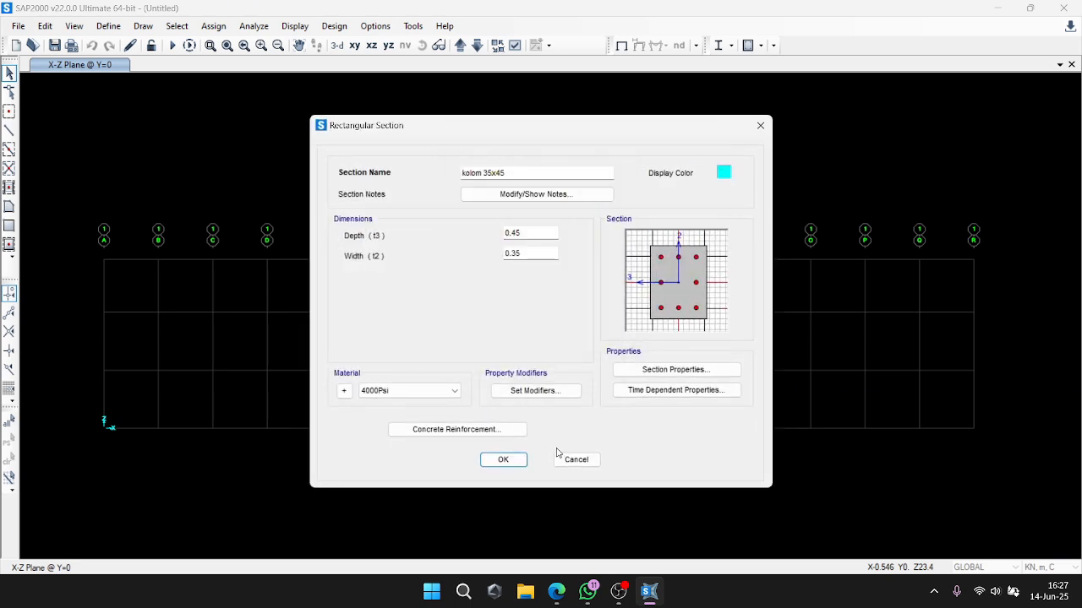
{"action": "left_click", "coordinate": [574, 459]}
Change the display color of the B1 30x50 section to yellow and save it.
{"action": "left_click", "coordinate": [403, 229]}
{"action": "left_click", "coordinate": [631, 257]}
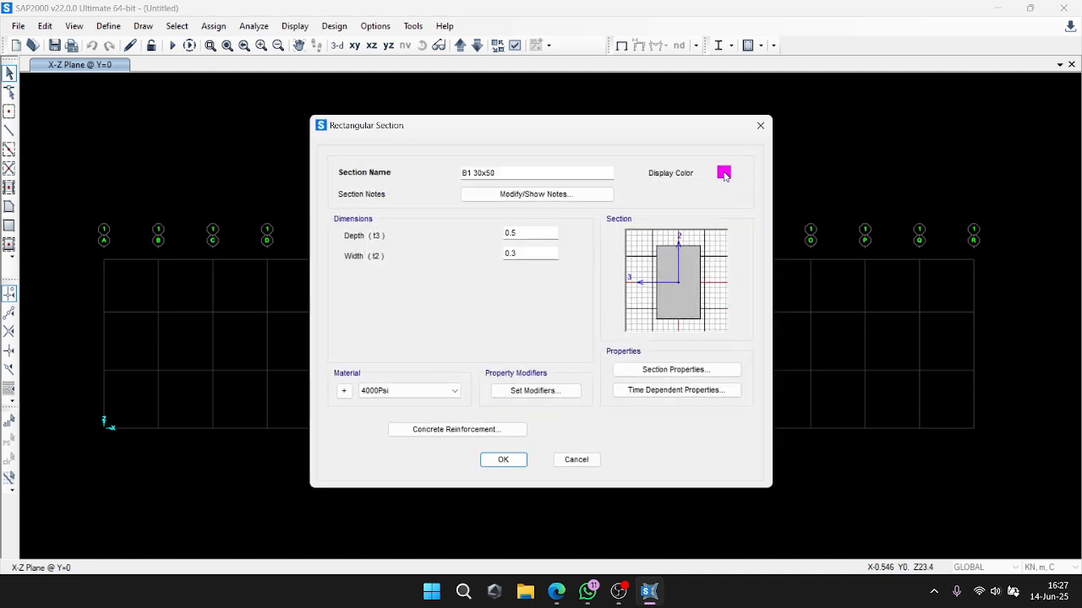
{"action": "left_click", "coordinate": [724, 173]}
{"action": "left_click", "coordinate": [549, 173]}
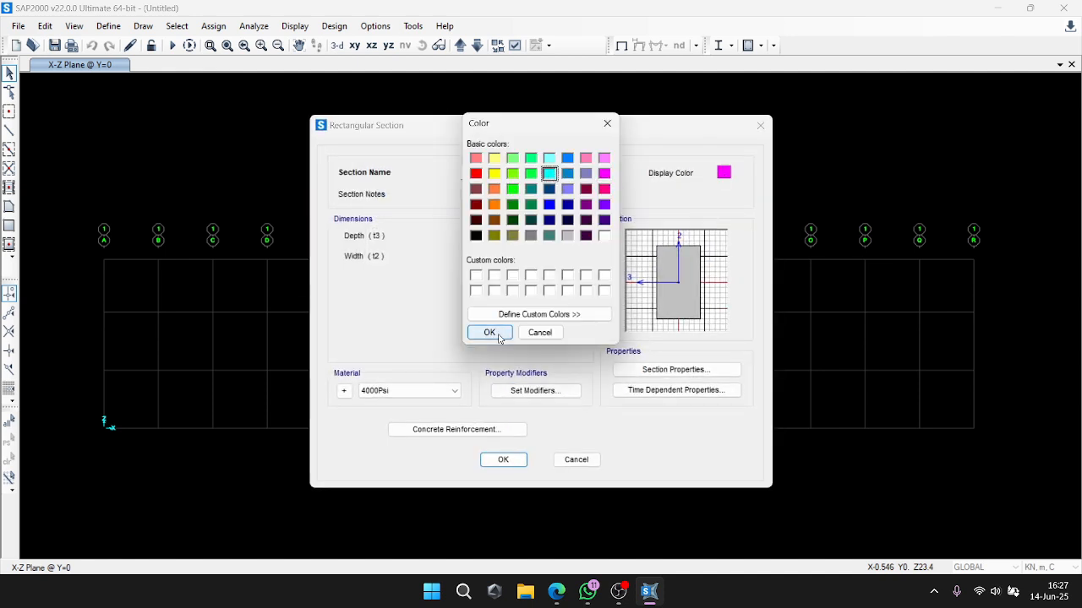
{"action": "double_click", "coordinate": [494, 173]}
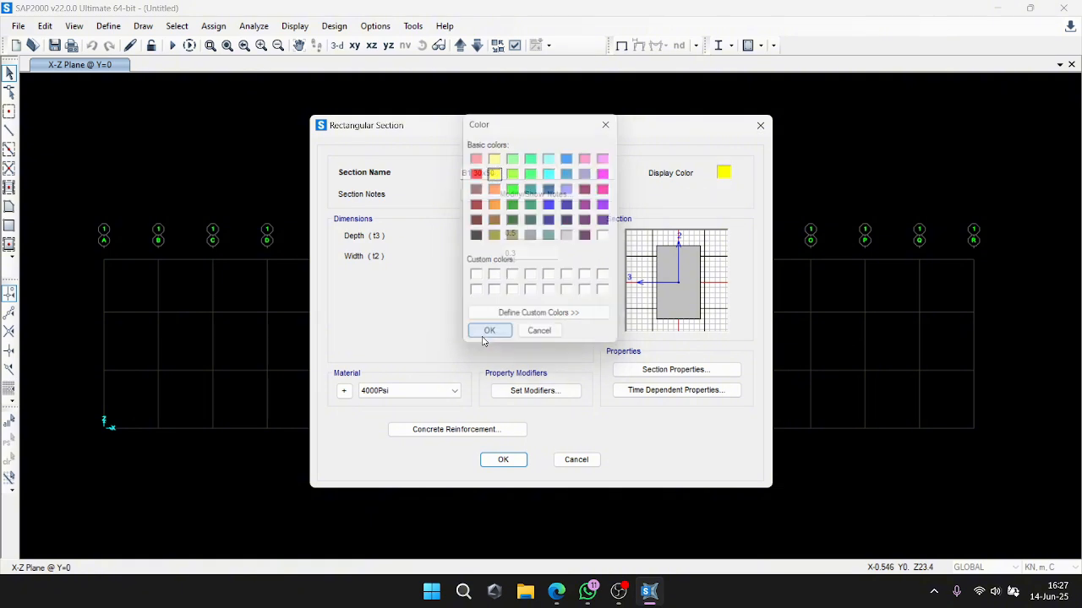
{"action": "left_click", "coordinate": [503, 458]}
Edit the display color of the b2 20x40 section and save it.
{"action": "left_click", "coordinate": [435, 220]}
{"action": "left_click", "coordinate": [631, 257]}
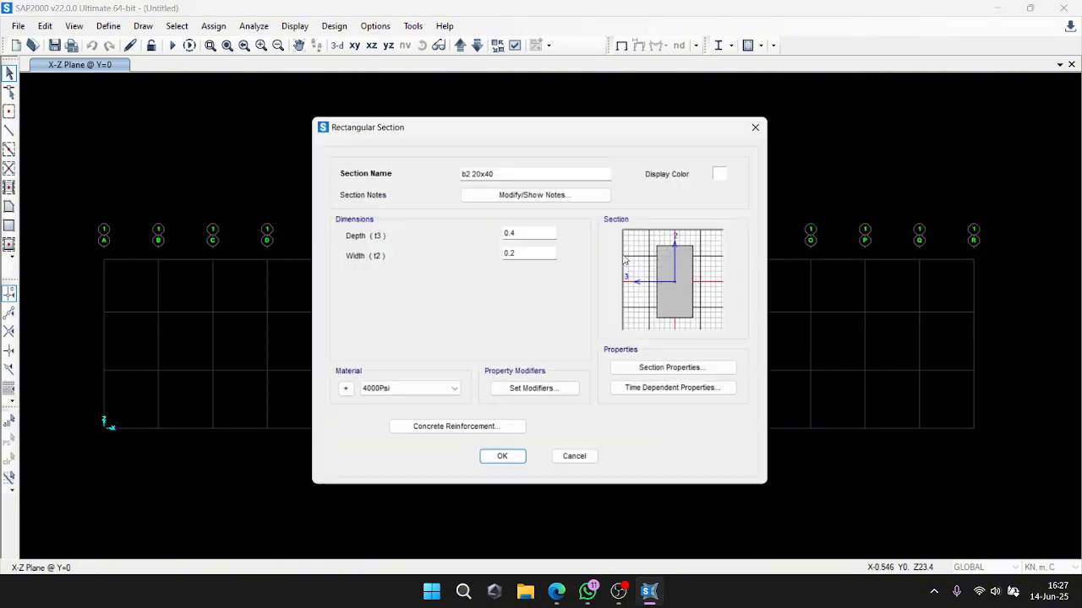
{"action": "left_click", "coordinate": [724, 172]}
{"action": "left_click", "coordinate": [484, 333]}
{"action": "left_click", "coordinate": [503, 458]}
Change the display color of the kolom 35x45 section to blue and accept the frame sections.
{"action": "left_click", "coordinate": [435, 242]}
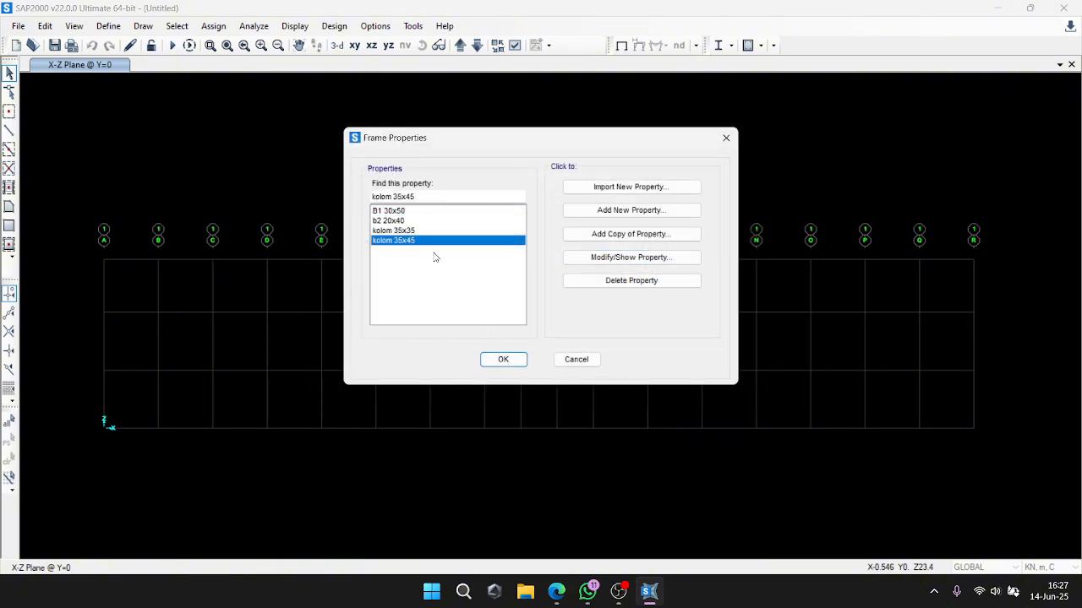
{"action": "double_click", "coordinate": [466, 230]}
{"action": "left_click", "coordinate": [503, 459]}
{"action": "left_click", "coordinate": [434, 237]}
{"action": "left_click", "coordinate": [631, 257]}
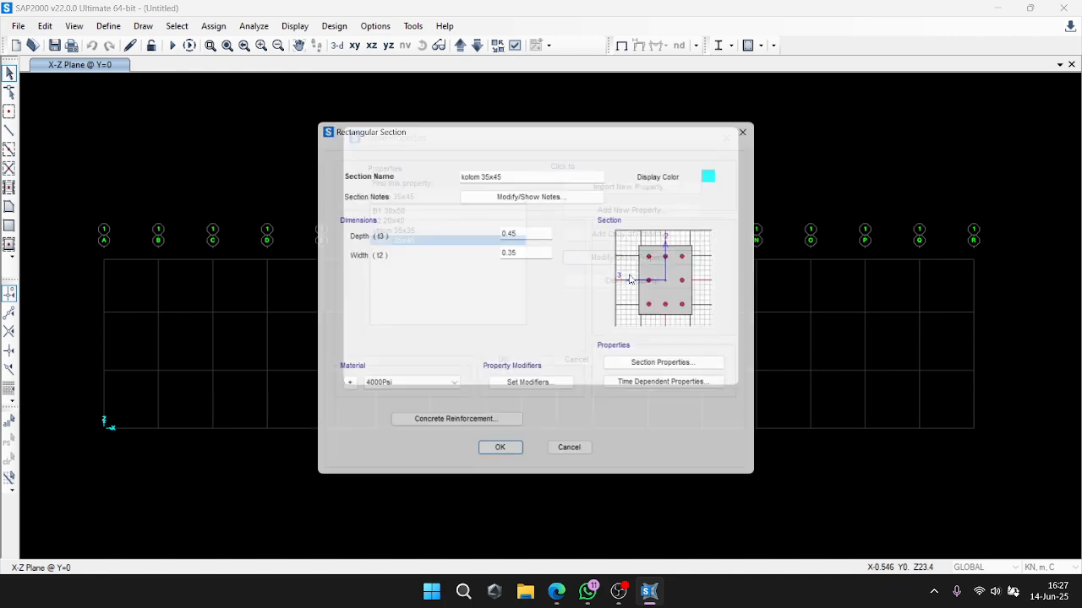
{"action": "left_click", "coordinate": [723, 172]}
{"action": "left_click", "coordinate": [551, 208]}
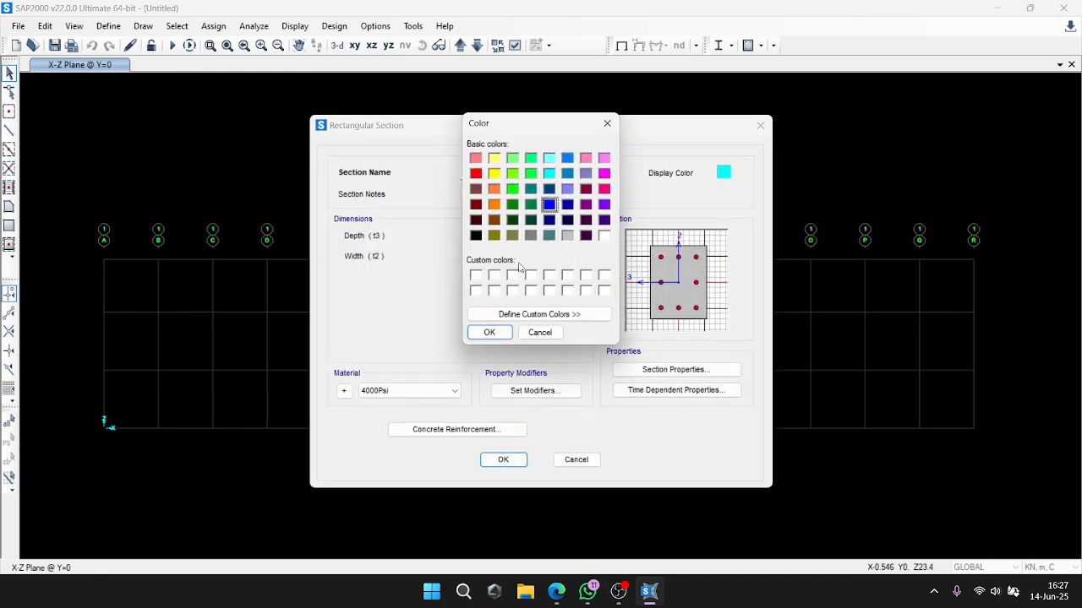
{"action": "left_click", "coordinate": [484, 333]}
{"action": "left_click", "coordinate": [502, 459]}
{"action": "left_click", "coordinate": [504, 354]}
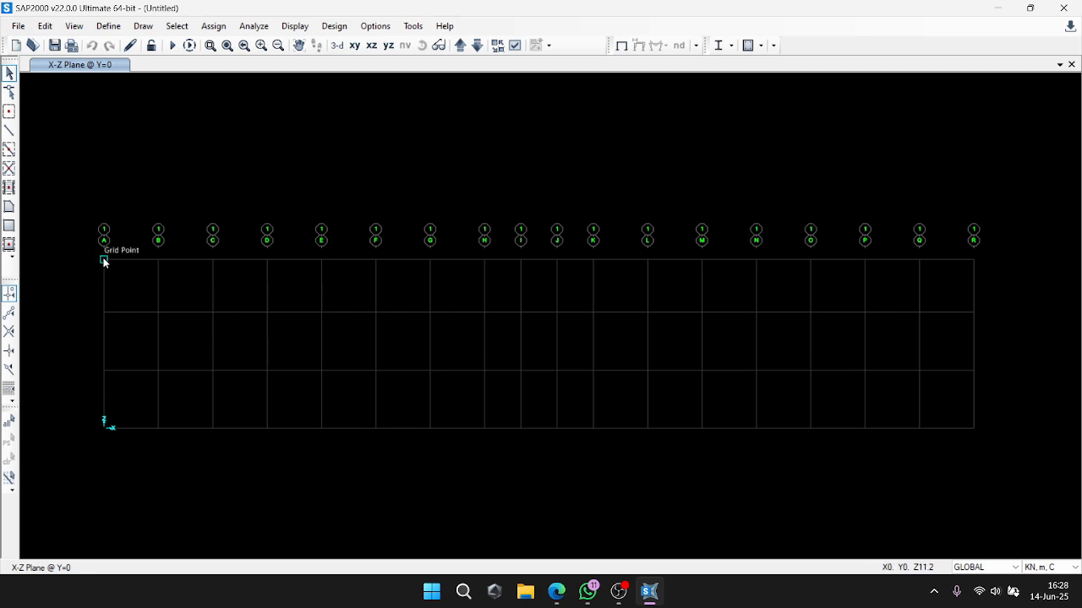
Choose kolom 35x45 as the section for drawing straight frames and try to draw a column from the base of grid line B.
{"action": "left_click", "coordinate": [6, 133]}
{"action": "left_click", "coordinate": [591, 289]}
{"action": "left_click", "coordinate": [596, 291]}
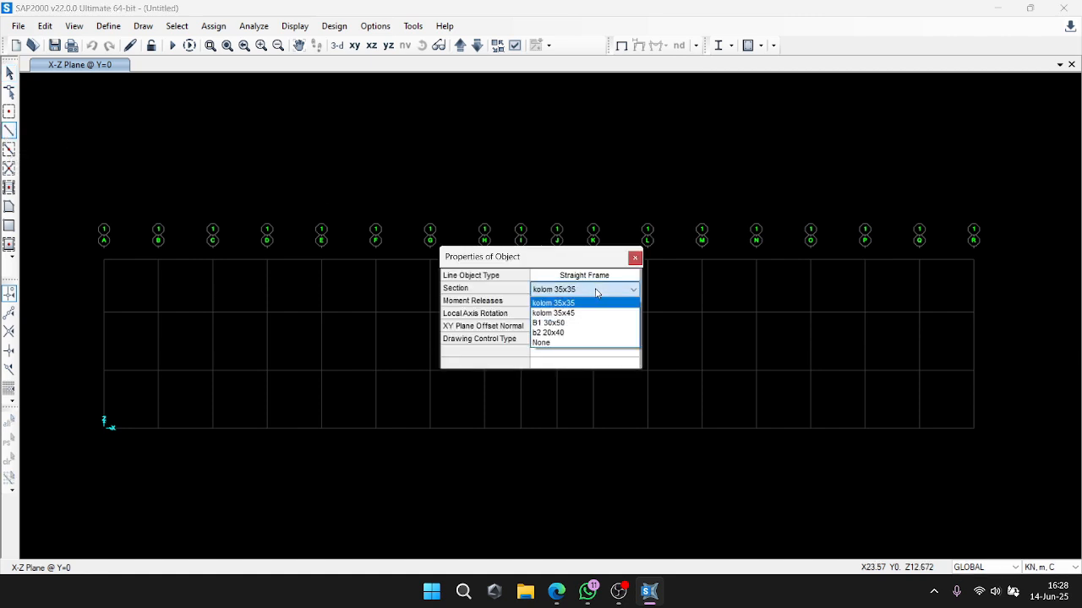
{"action": "left_click", "coordinate": [602, 312]}
{"action": "left_click_drag", "start_coordinate": [574, 262], "coordinate": [567, 108]}
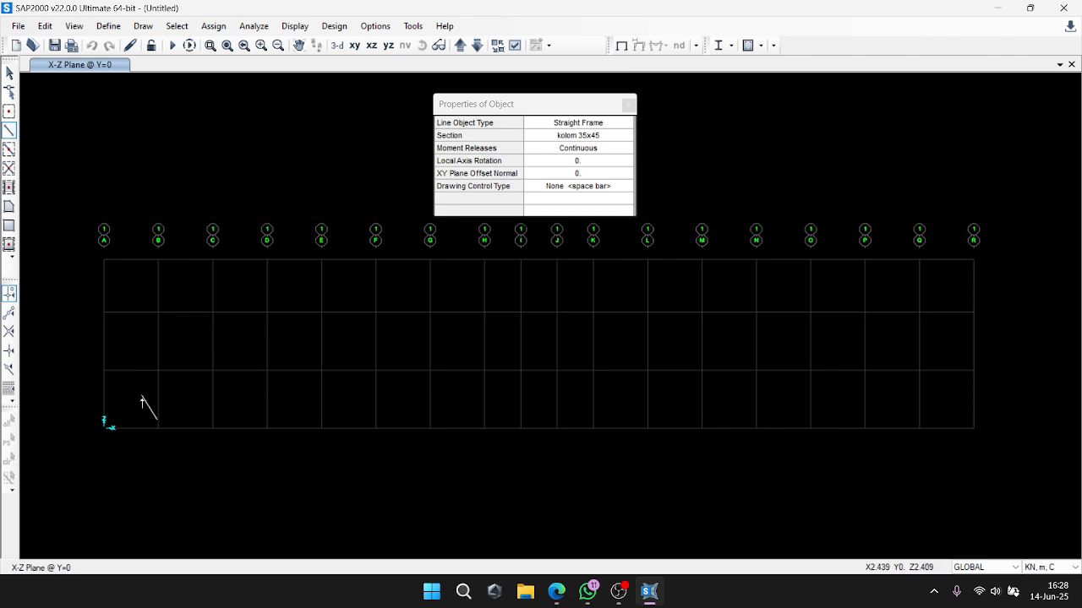
{"action": "key", "text": "Escape"}
Quick-draw kolom 35x45 columns along grid line B for all three storeys in the X-Z plane at Y=0.
{"action": "left_click", "coordinate": [13, 154]}
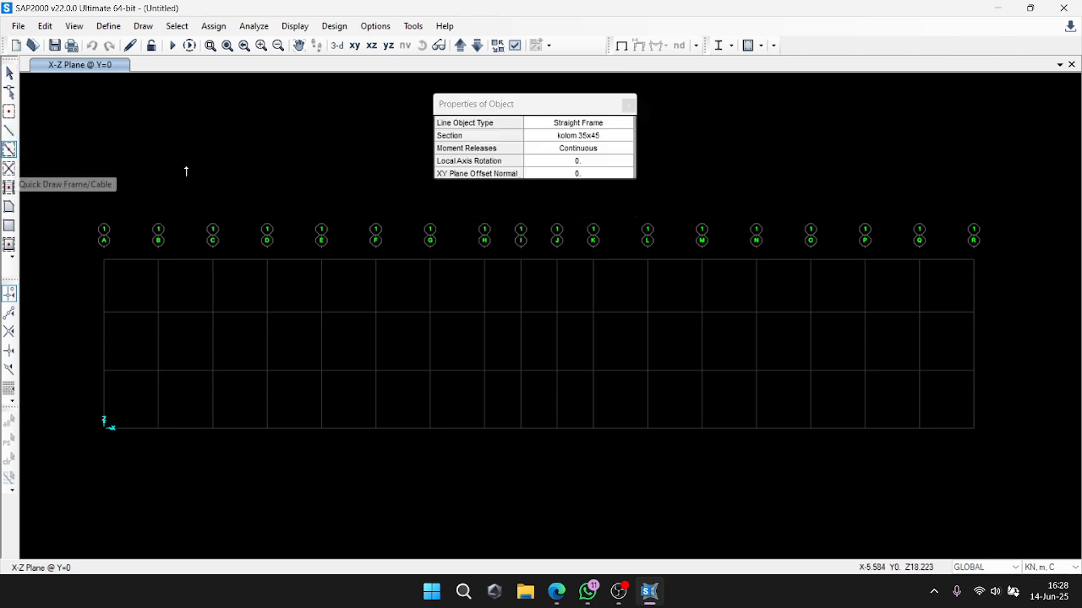
{"action": "left_click", "coordinate": [158, 396]}
{"action": "left_click", "coordinate": [158, 340]}
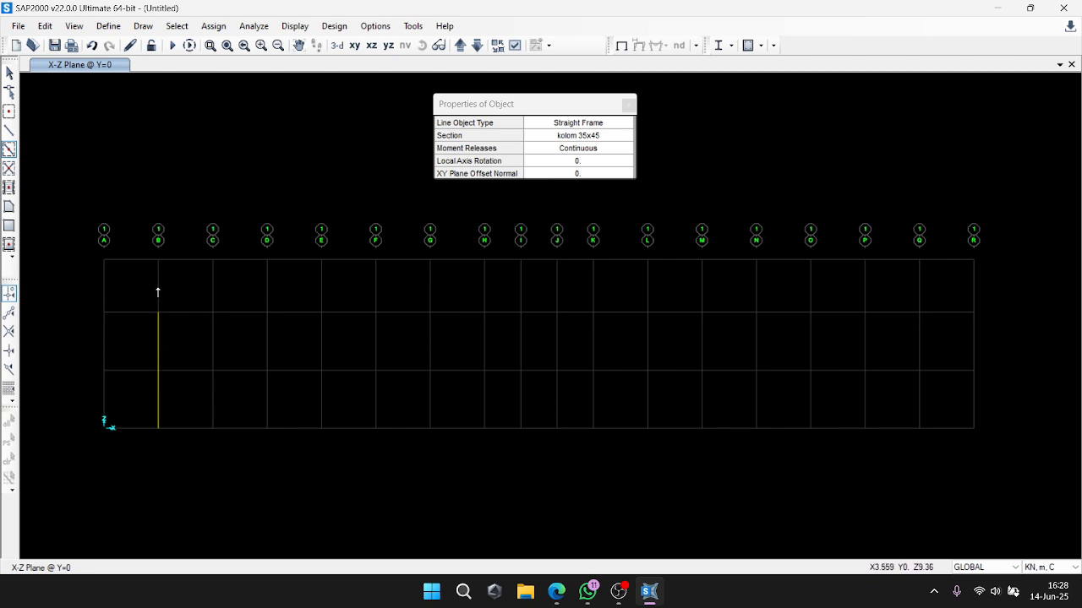
{"action": "left_click", "coordinate": [158, 292]}
{"action": "key", "text": "Escape"}
Replicate the three column segments on grid line B linearly with dx 3.6 and number 6.
{"action": "left_click", "coordinate": [158, 288]}
{"action": "left_click", "coordinate": [158, 341]}
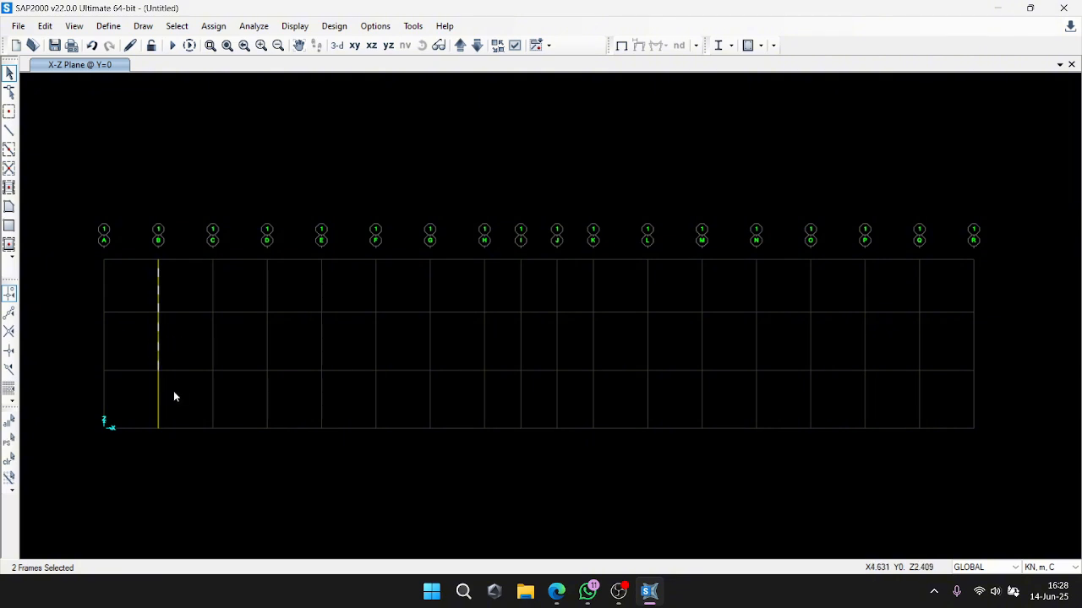
{"action": "left_click", "coordinate": [158, 397]}
{"action": "left_click", "coordinate": [45, 26]}
{"action": "left_click", "coordinate": [145, 204]}
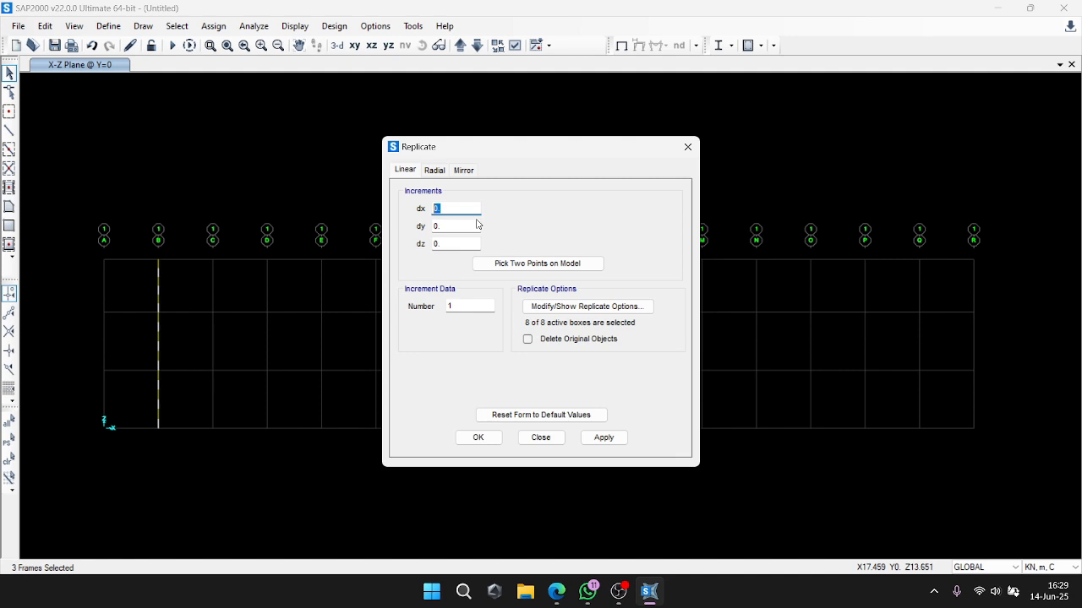
{"action": "type", "text": "3"}
{"action": "double_click", "coordinate": [452, 306]}
{"action": "type", "text": "6"}
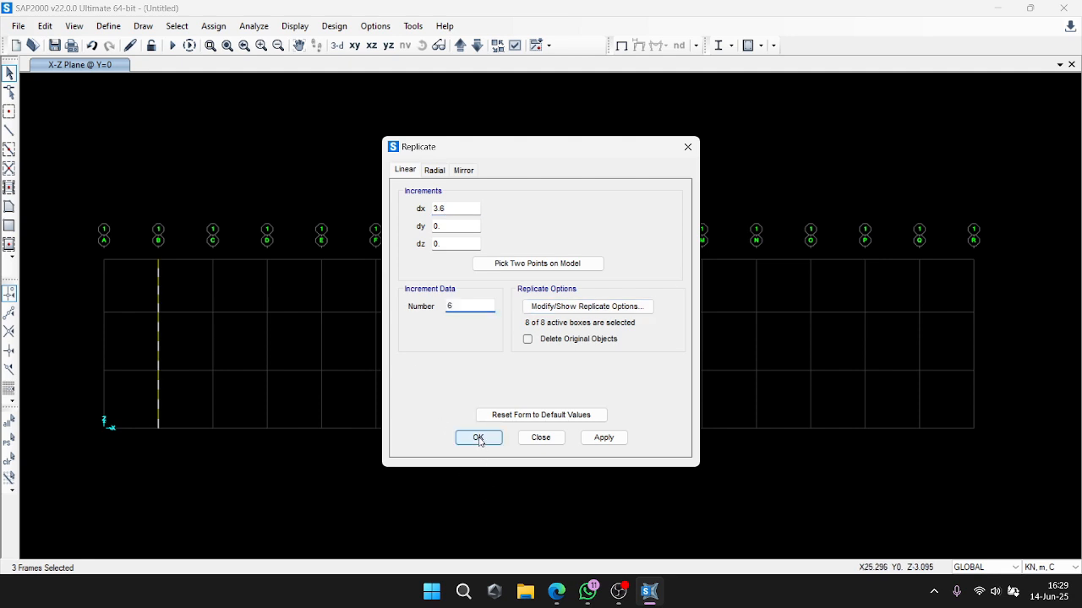
{"action": "left_click", "coordinate": [604, 437]}
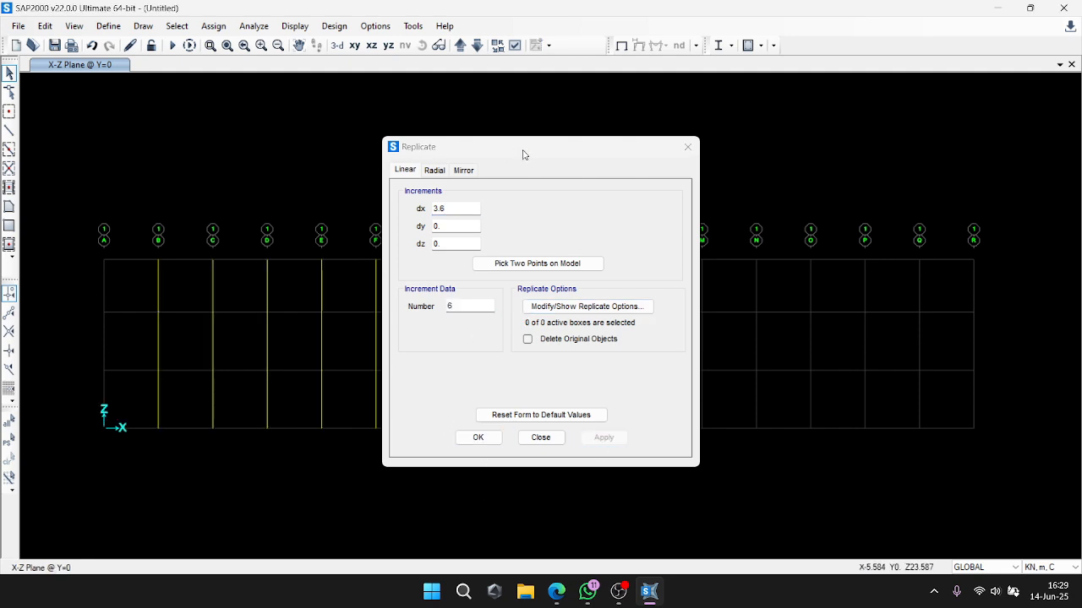
Replicate the three column segments on grid line H linearly with dx 2.4 and number 3.
{"action": "left_click_drag", "start_coordinate": [623, 156], "coordinate": [324, 154]}
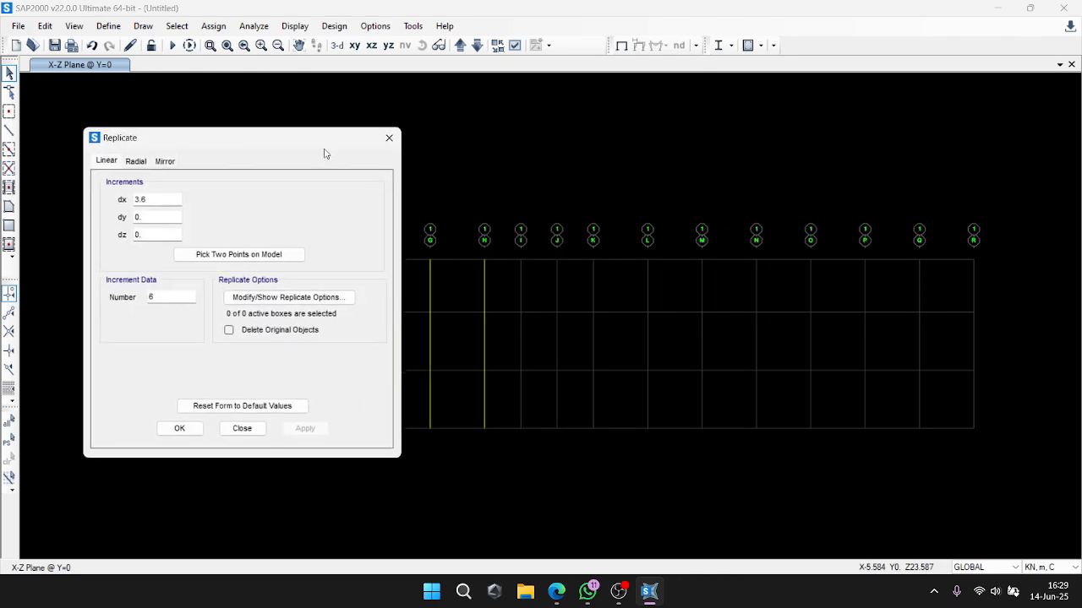
{"action": "left_click", "coordinate": [484, 284]}
{"action": "left_click", "coordinate": [483, 346]}
{"action": "left_click", "coordinate": [484, 394]}
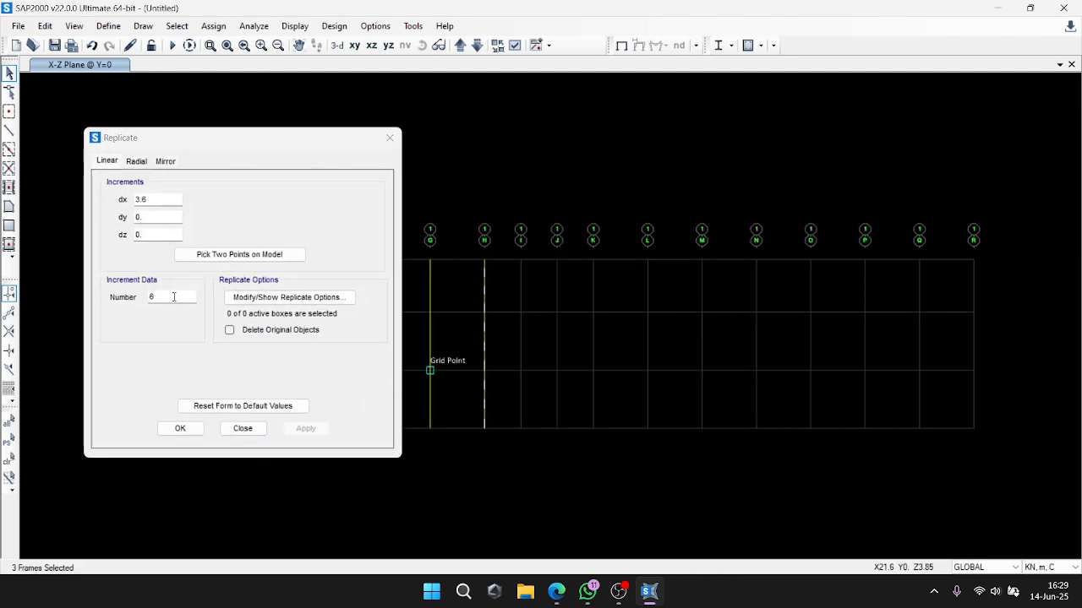
{"action": "left_click", "coordinate": [127, 304]}
{"action": "left_click_drag", "start_coordinate": [157, 200], "coordinate": [90, 204]}
{"action": "type", "text": "2.4"}
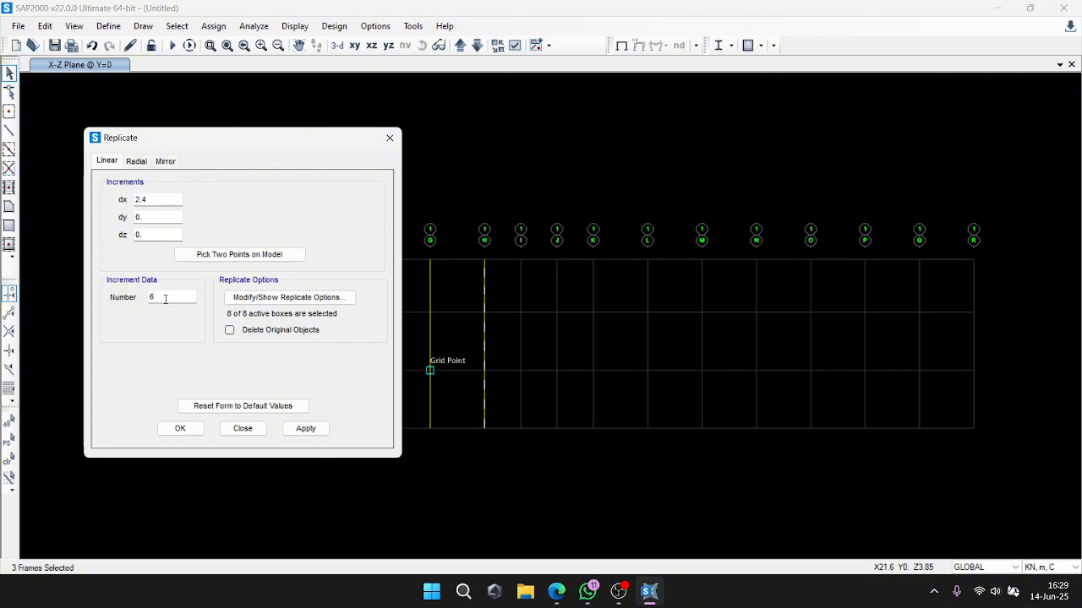
{"action": "double_click", "coordinate": [165, 299]}
{"action": "type", "text": "3"}
{"action": "left_click", "coordinate": [306, 429]}
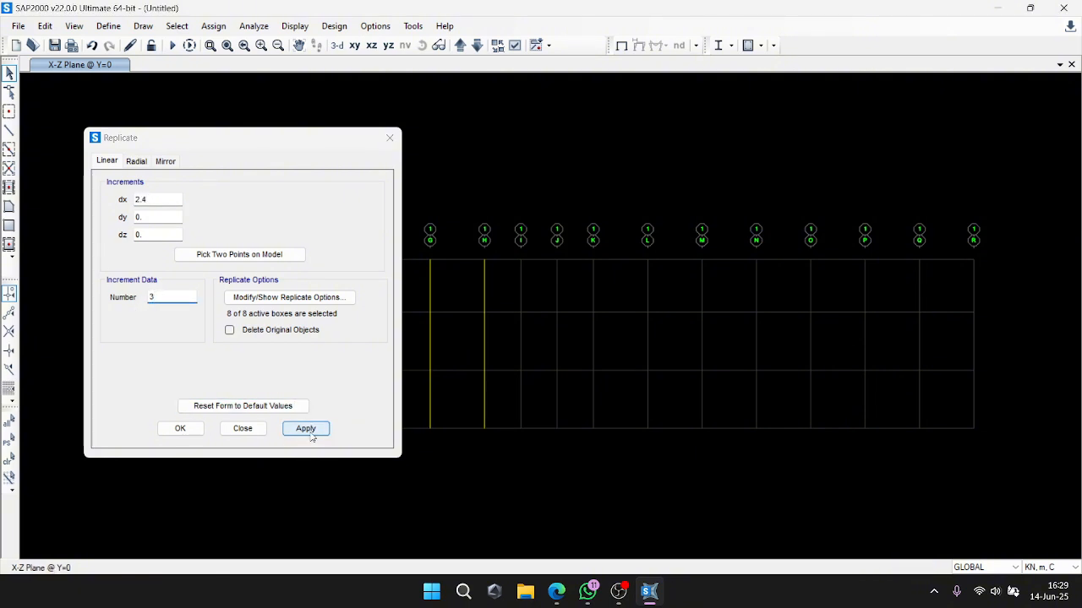
Try to replicate the three column segments on grid line K with dx 3.6 and number 7.
{"action": "left_click", "coordinate": [586, 294]}
{"action": "left_click", "coordinate": [585, 342]}
{"action": "left_click", "coordinate": [584, 390]}
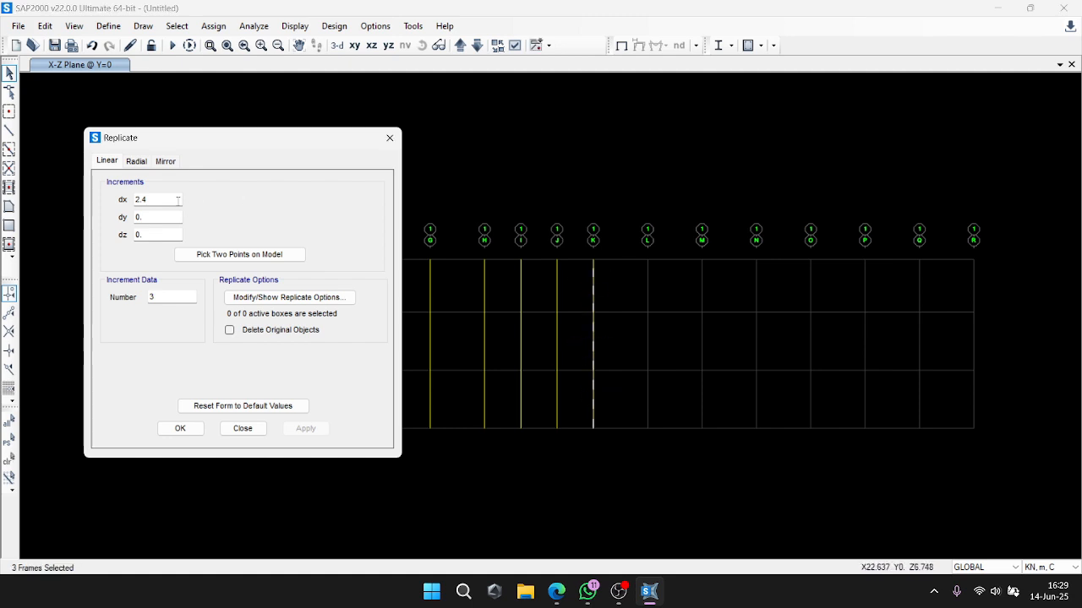
{"action": "double_click", "coordinate": [178, 199]}
{"action": "type", "text": "3.6"}
{"action": "double_click", "coordinate": [169, 296]}
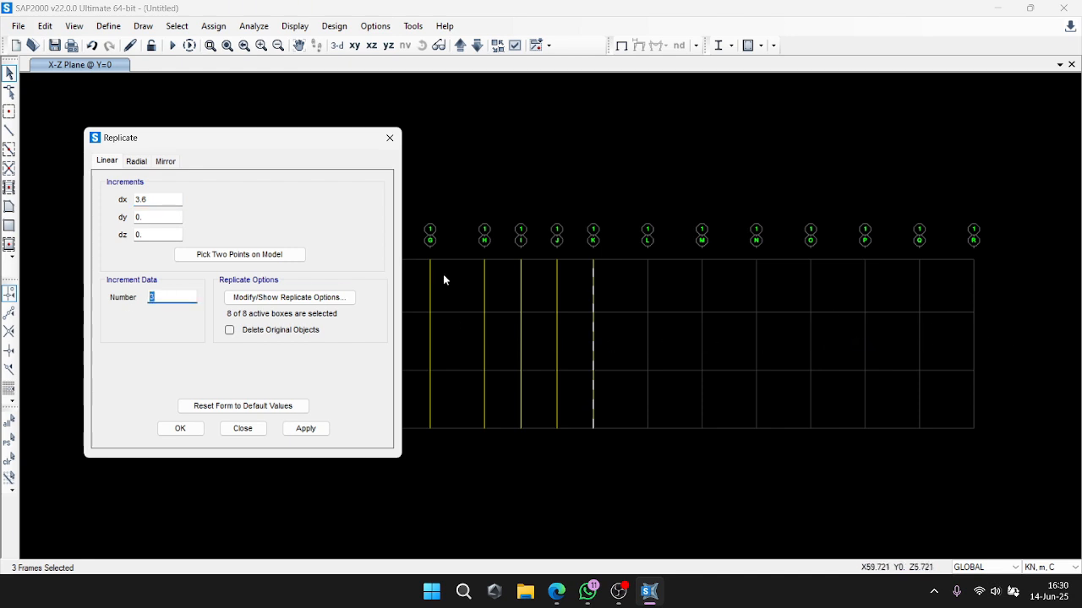
{"action": "type", "text": "7"}
{"action": "left_click", "coordinate": [309, 430]}
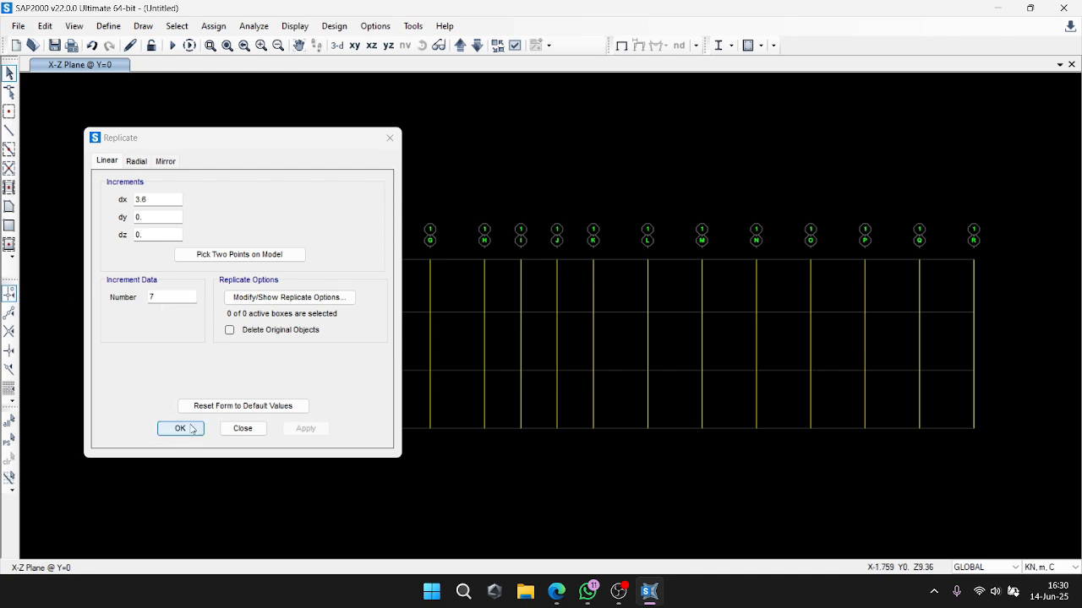
Undo the last replication, set the number of copies to 6 and accept the Replicate dialog.
{"action": "key", "text": "ctrl+z"}
{"action": "double_click", "coordinate": [172, 297]}
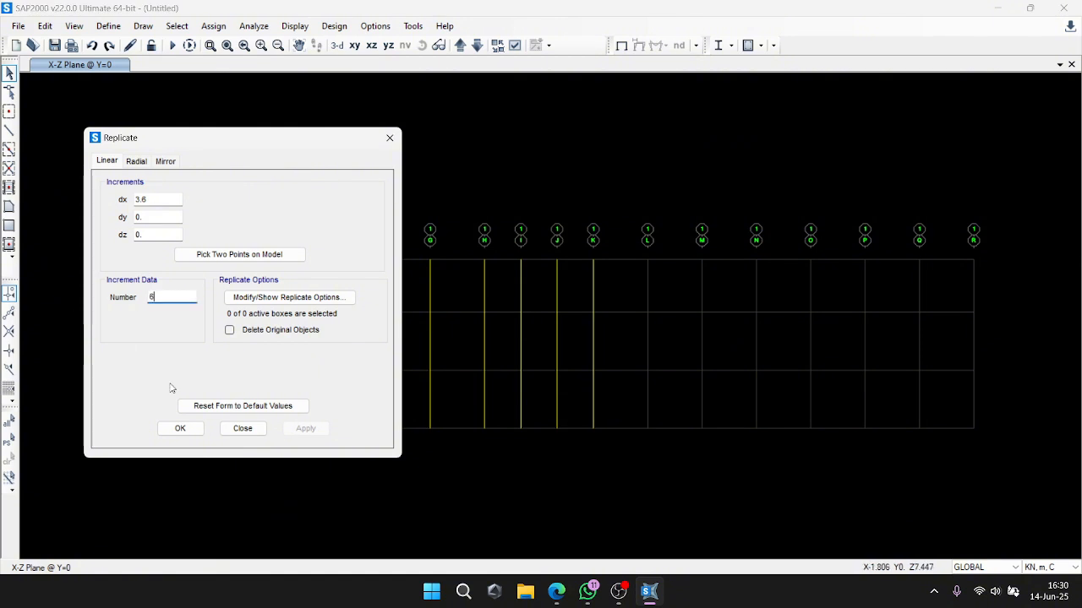
{"action": "type", "text": "6"}
{"action": "left_click", "coordinate": [194, 428]}
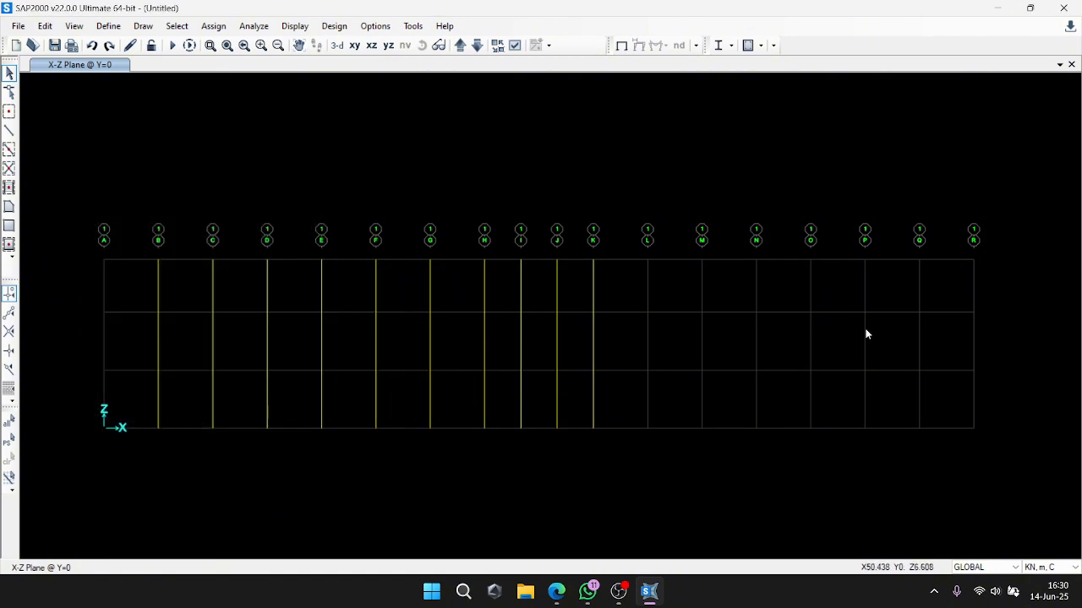
Replicate the three column segments on grid line K linearly with dx 3.6 and number 6.
{"action": "key", "text": "ctrl+p"}
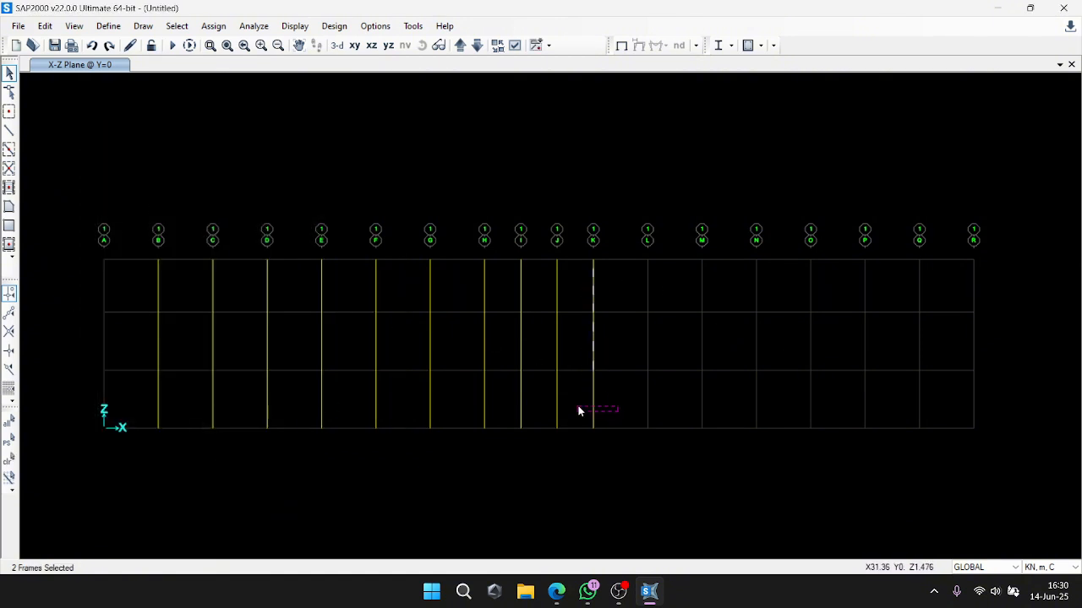
{"action": "left_click", "coordinate": [45, 25]}
{"action": "left_click", "coordinate": [84, 204]}
{"action": "left_click_drag", "start_coordinate": [501, 153], "coordinate": [261, 144]}
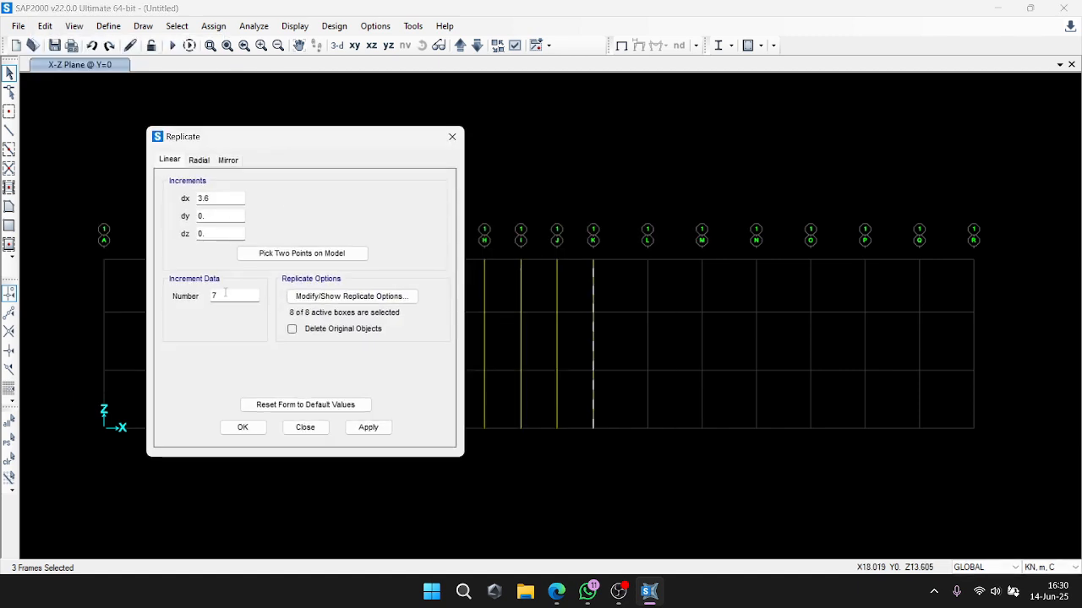
{"action": "double_click", "coordinate": [218, 297]}
{"action": "type", "text": "6"}
{"action": "left_click", "coordinate": [364, 425]}
{"action": "left_click", "coordinate": [240, 428]}
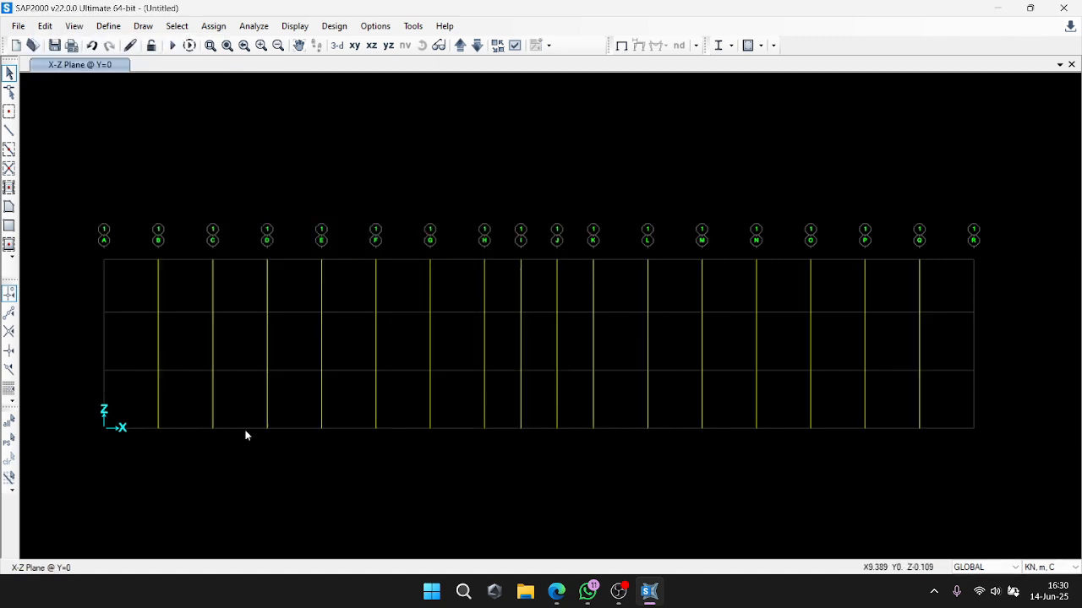
Replicate all columns on grid lines B through Q once with dx 0 and dy 16.2.
{"action": "left_click_drag", "start_coordinate": [589, 288], "coordinate": [215, 292]}
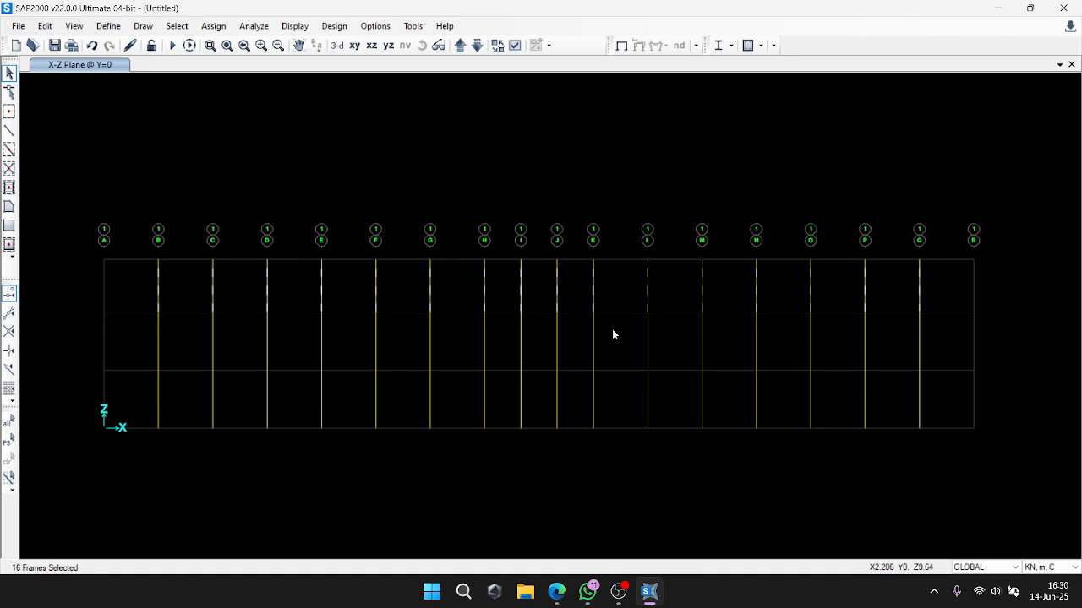
{"action": "left_click_drag", "start_coordinate": [939, 338], "coordinate": [203, 350]}
{"action": "left_click_drag", "start_coordinate": [941, 400], "coordinate": [138, 402]}
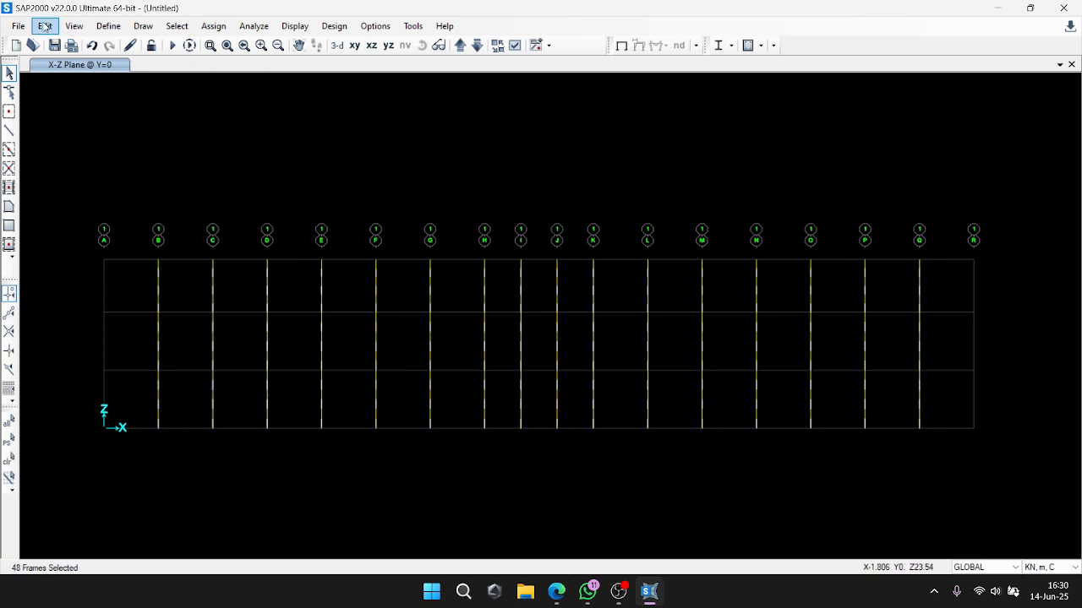
{"action": "left_click", "coordinate": [45, 26]}
{"action": "left_click", "coordinate": [144, 203]}
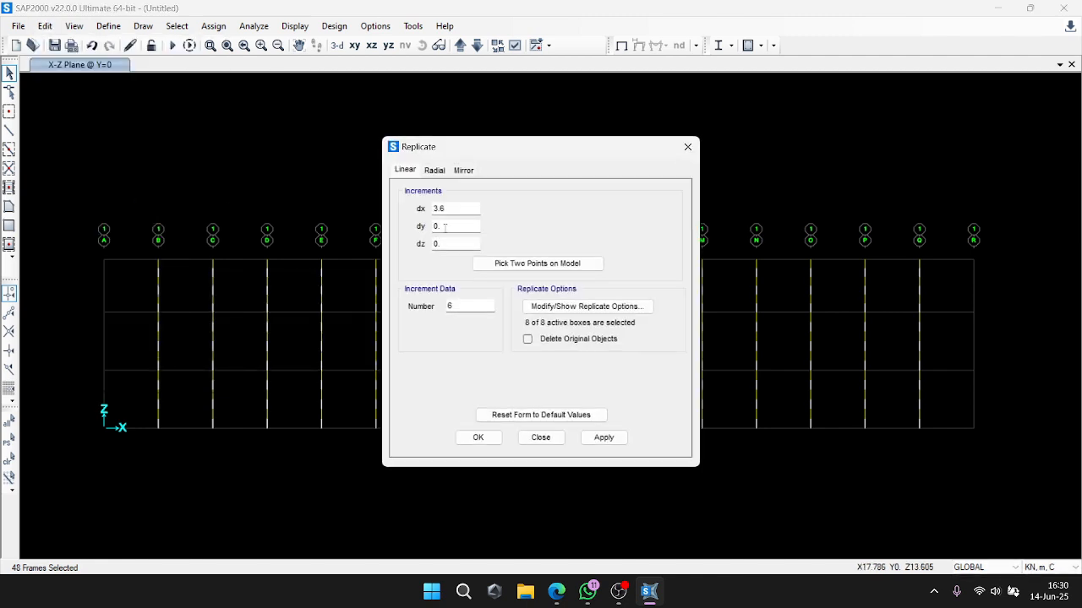
{"action": "left_click_drag", "start_coordinate": [500, 147], "coordinate": [237, 101]}
{"action": "left_click_drag", "start_coordinate": [212, 162], "coordinate": [118, 172]}
{"action": "type", "text": "0"}
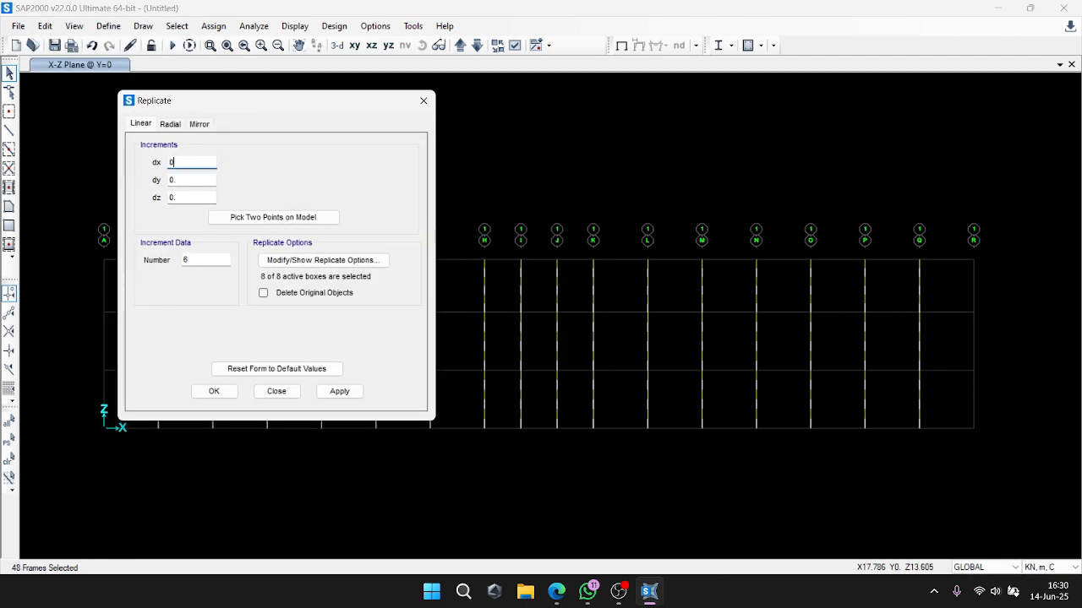
{"action": "key", "text": "Tab"}
{"action": "type", "text": "16"}
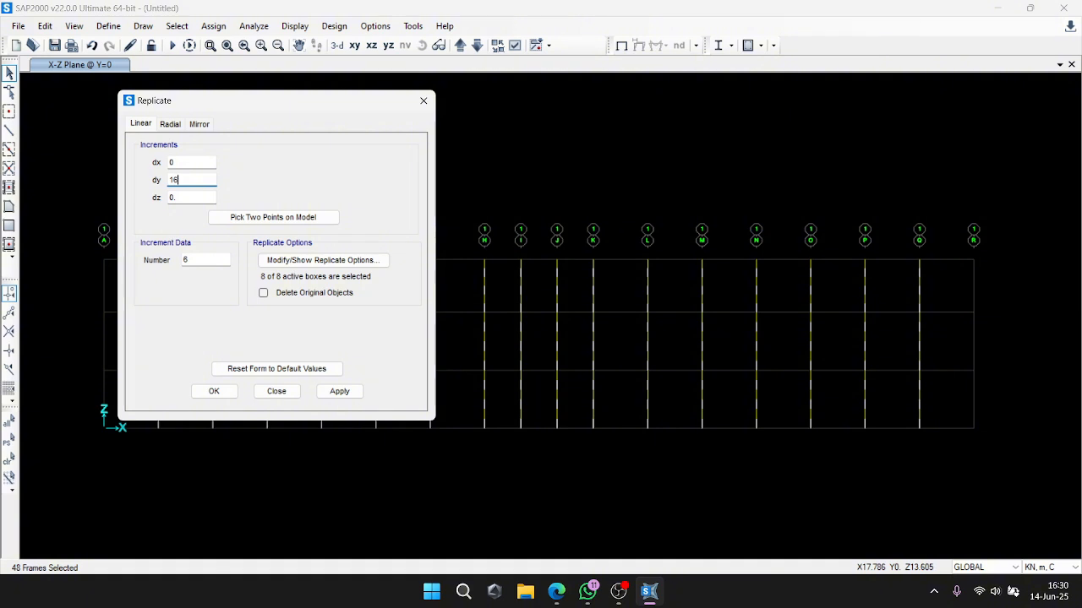
{"action": "type", "text": ".2"}
{"action": "key", "text": "Tab"}
{"action": "key", "text": "Tab"}
{"action": "key", "text": "Tab"}
{"action": "type", "text": "1"}
{"action": "left_click", "coordinate": [339, 392]}
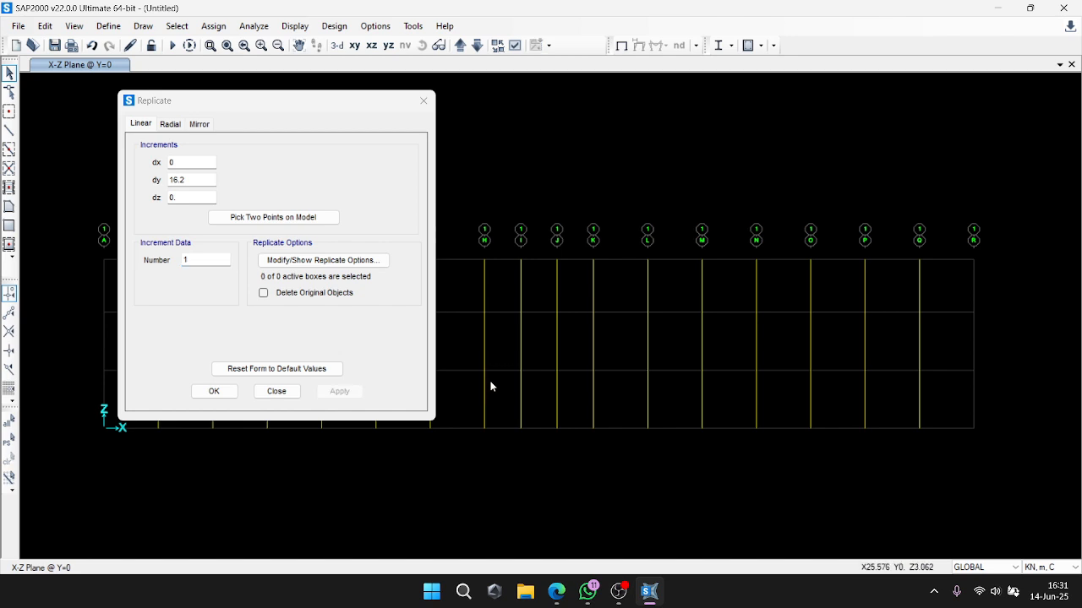
{"action": "left_click", "coordinate": [233, 392]}
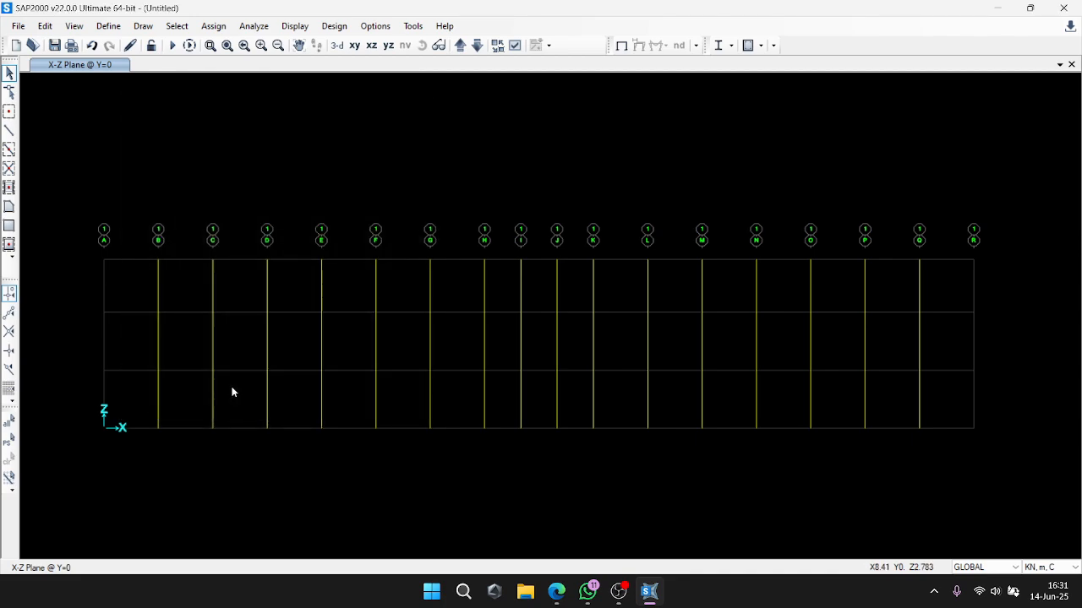
Draw a kolom 35x35 column on grid line A from base to top in the X-Z plane at Y=1.8.
{"action": "left_click", "coordinate": [335, 45]}
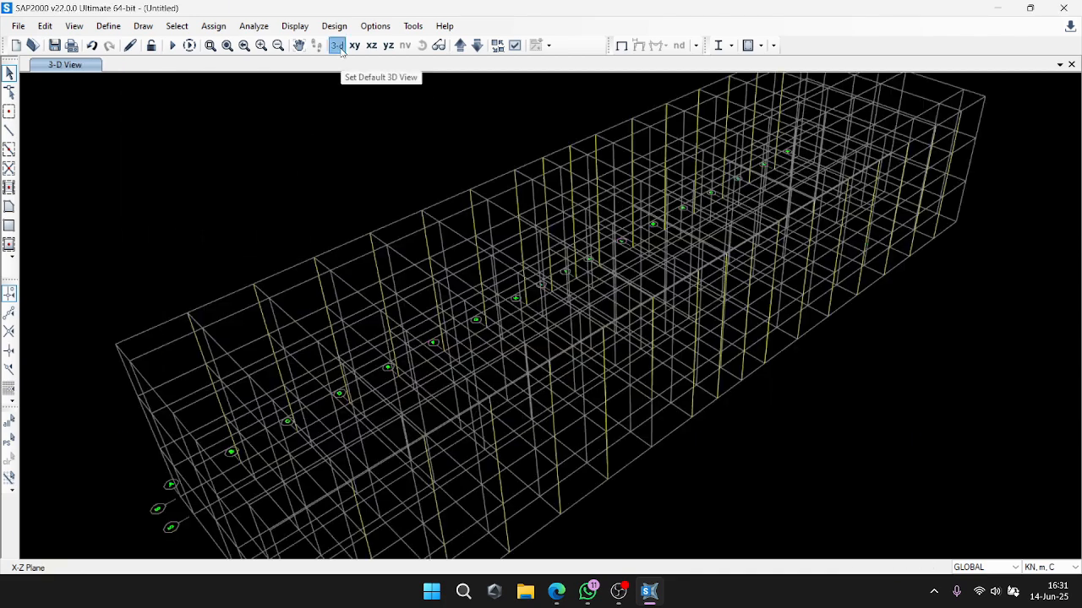
{"action": "middle_click_drag", "start_coordinate": [520, 435], "coordinate": [549, 375]}
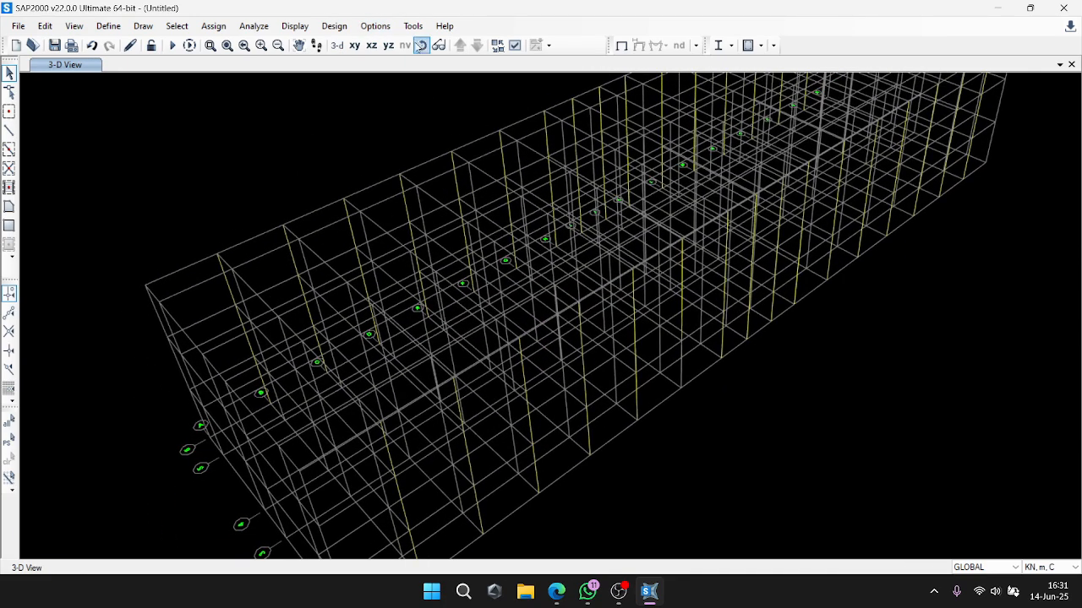
{"action": "left_click", "coordinate": [421, 46]}
{"action": "left_click_drag", "start_coordinate": [495, 249], "coordinate": [379, 200]}
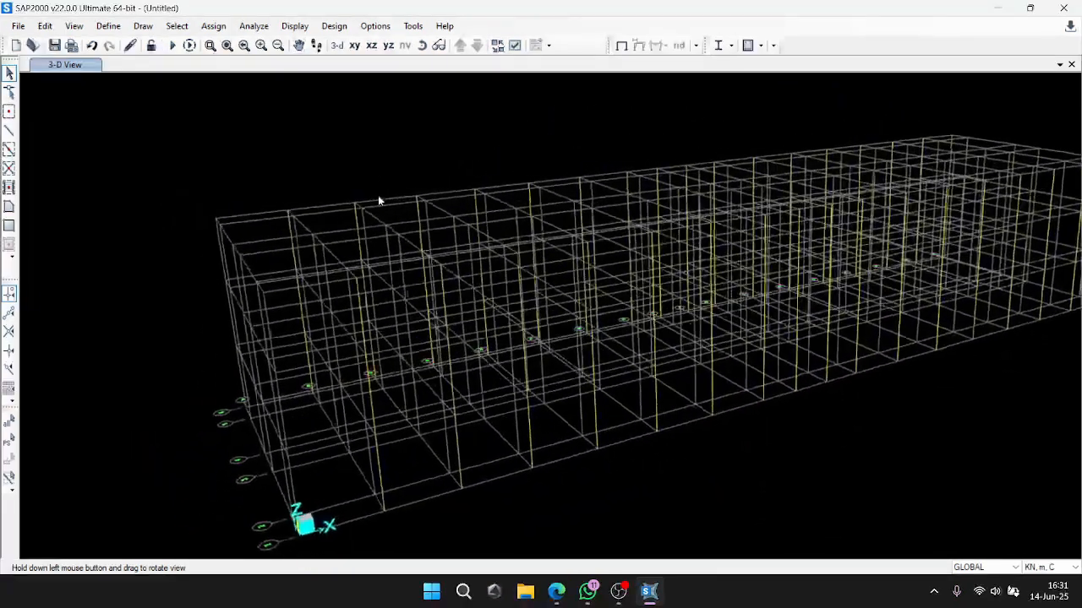
{"action": "left_click", "coordinate": [372, 45]}
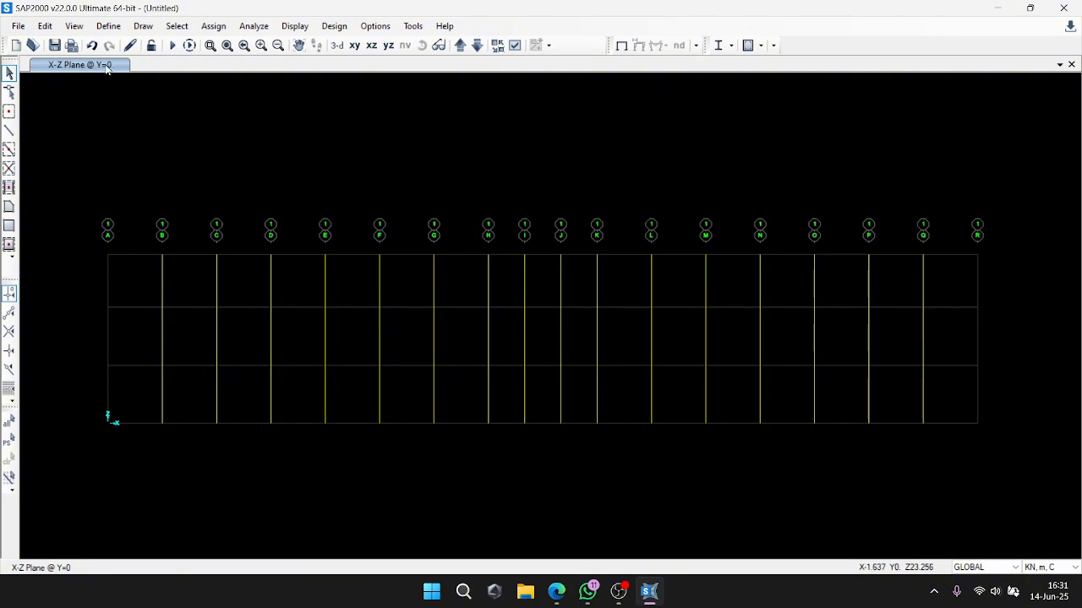
{"action": "left_click", "coordinate": [460, 46]}
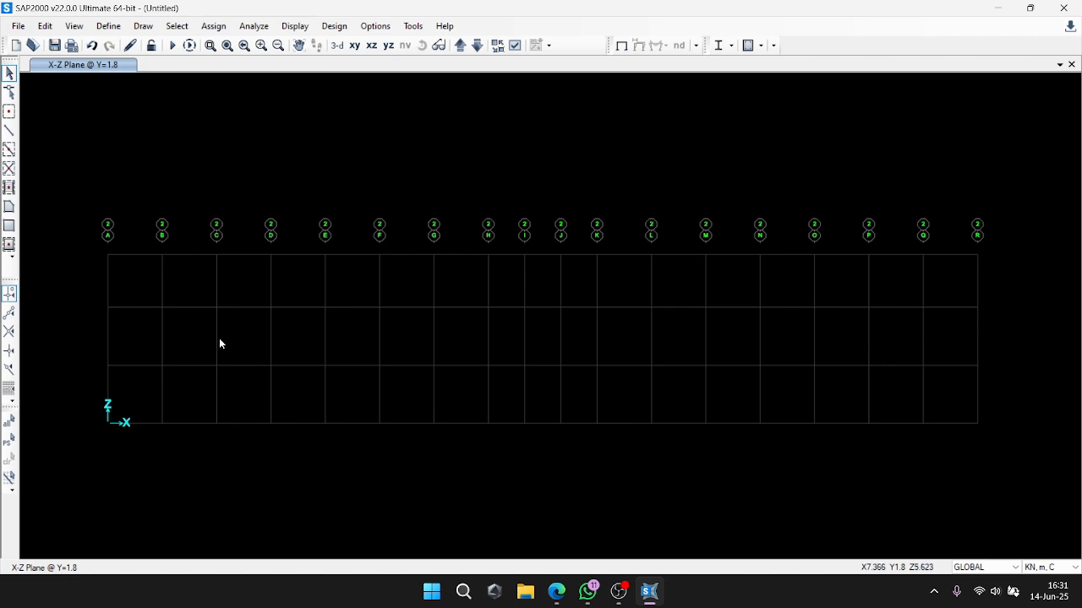
{"action": "left_click", "coordinate": [9, 130]}
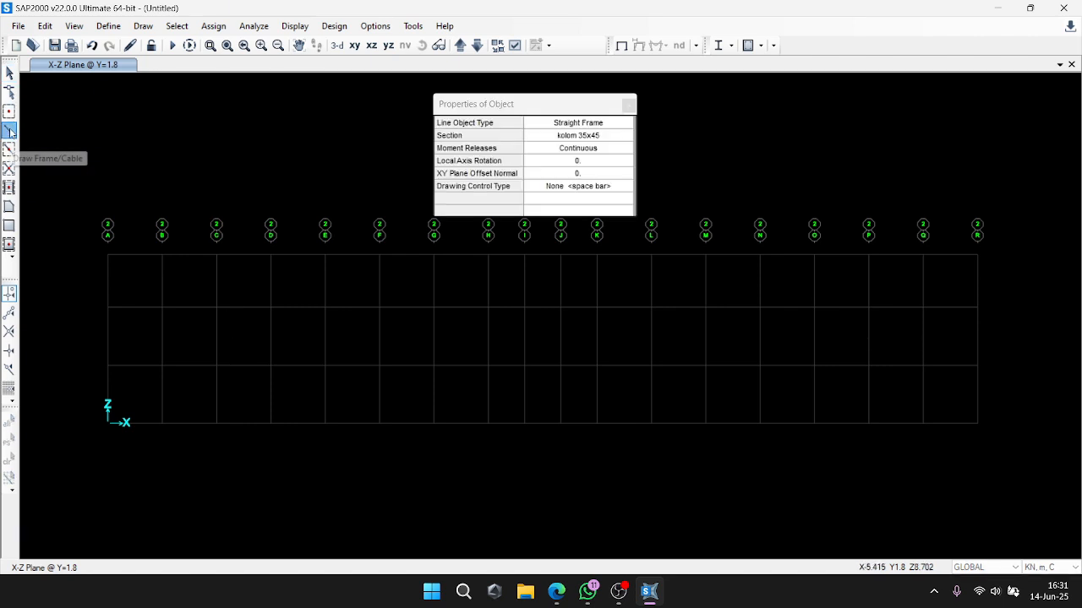
{"action": "left_click", "coordinate": [578, 136]}
{"action": "left_click", "coordinate": [578, 169]}
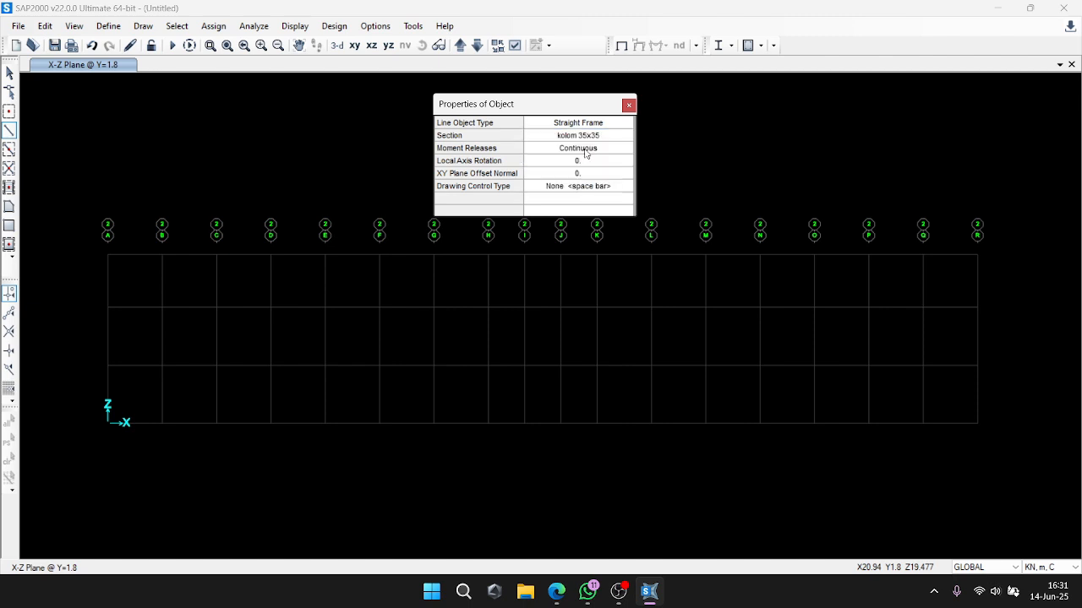
{"action": "left_click", "coordinate": [108, 424]}
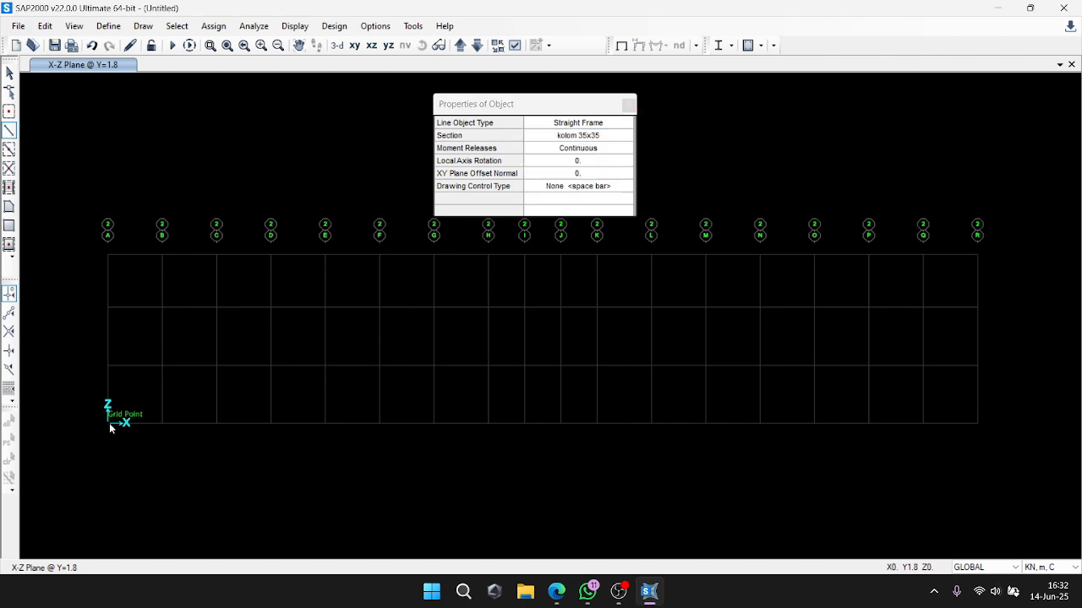
{"action": "left_click", "coordinate": [108, 255]}
{"action": "key", "text": "Escape"}
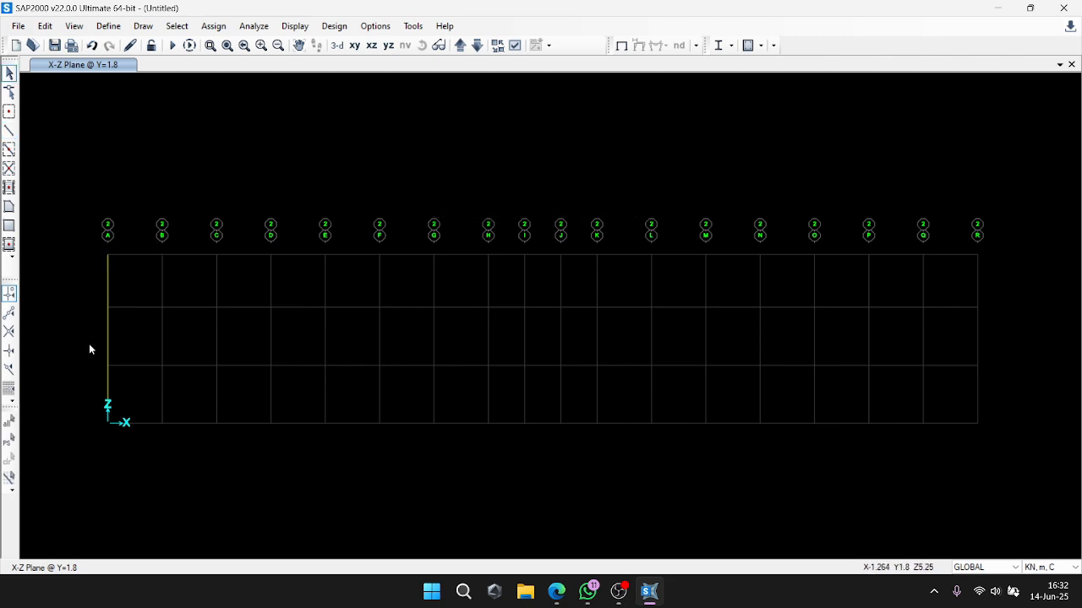
Replicate the three column segments on grid line A linearly with dx 3.6 and number 7.
{"action": "left_click_drag", "start_coordinate": [123, 384], "coordinate": [91, 388]}
{"action": "left_click_drag", "start_coordinate": [128, 340], "coordinate": [91, 345]}
{"action": "left_click_drag", "start_coordinate": [126, 285], "coordinate": [90, 289]}
{"action": "left_click", "coordinate": [45, 26]}
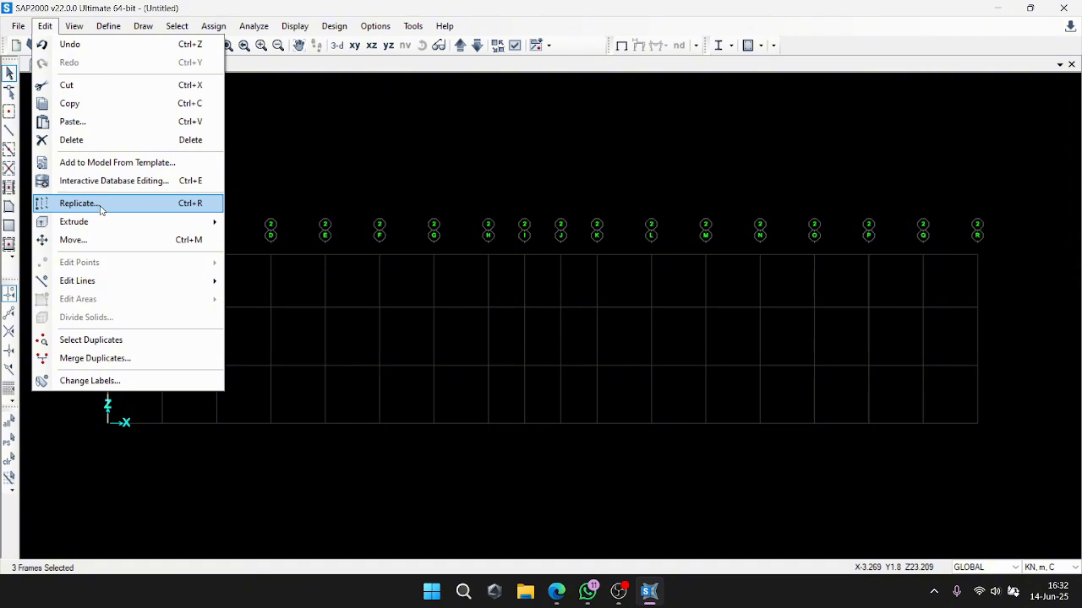
{"action": "left_click", "coordinate": [101, 210]}
{"action": "left_click_drag", "start_coordinate": [466, 225], "coordinate": [410, 209]}
{"action": "type", "text": "0"}
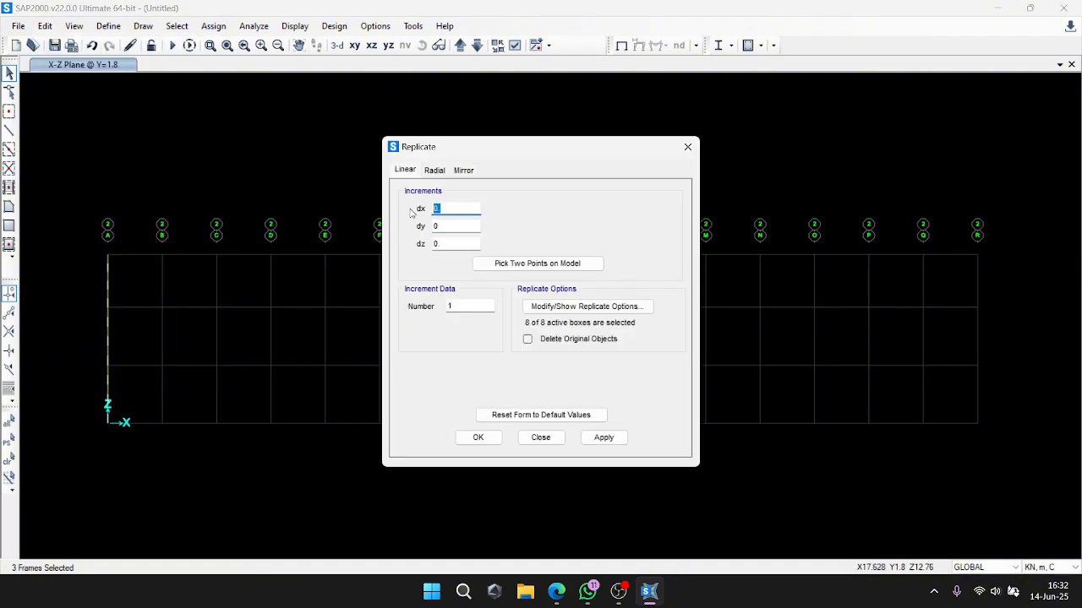
{"action": "type", "text": "3.6"}
{"action": "key", "text": "Tab"}
{"action": "type", "text": "7"}
{"action": "mouse_move", "coordinate": [515, 146]}
{"action": "left_mouse_down"}
{"action": "mouse_move", "coordinate": [705, 146]}
{"action": "mouse_move", "coordinate": [591, 184]}
{"action": "mouse_move", "coordinate": [192, 157]}
{"action": "left_mouse_up"}
{"action": "left_click", "coordinate": [794, 437]}
Replicate the three column segments on grid line H linearly with dx 2.4 and number 3.
{"action": "left_click", "coordinate": [499, 337]}
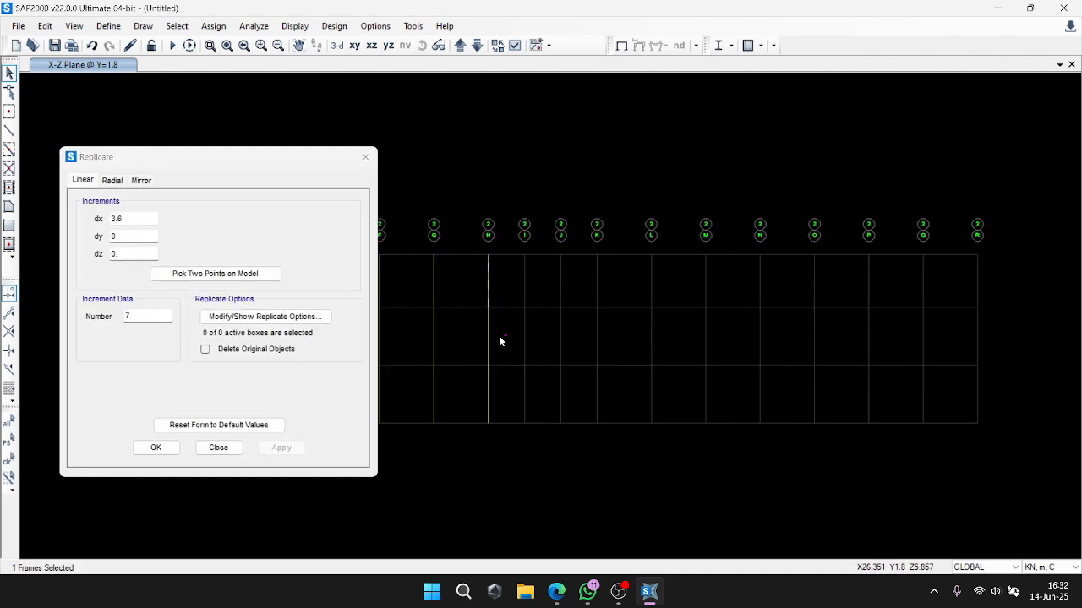
{"action": "left_click_drag", "start_coordinate": [499, 337], "coordinate": [474, 338]}
{"action": "left_click_drag", "start_coordinate": [500, 392], "coordinate": [465, 394]}
{"action": "left_click", "coordinate": [132, 220]}
{"action": "left_click_drag", "start_coordinate": [127, 220], "coordinate": [102, 220]}
{"action": "type", "text": "2"}
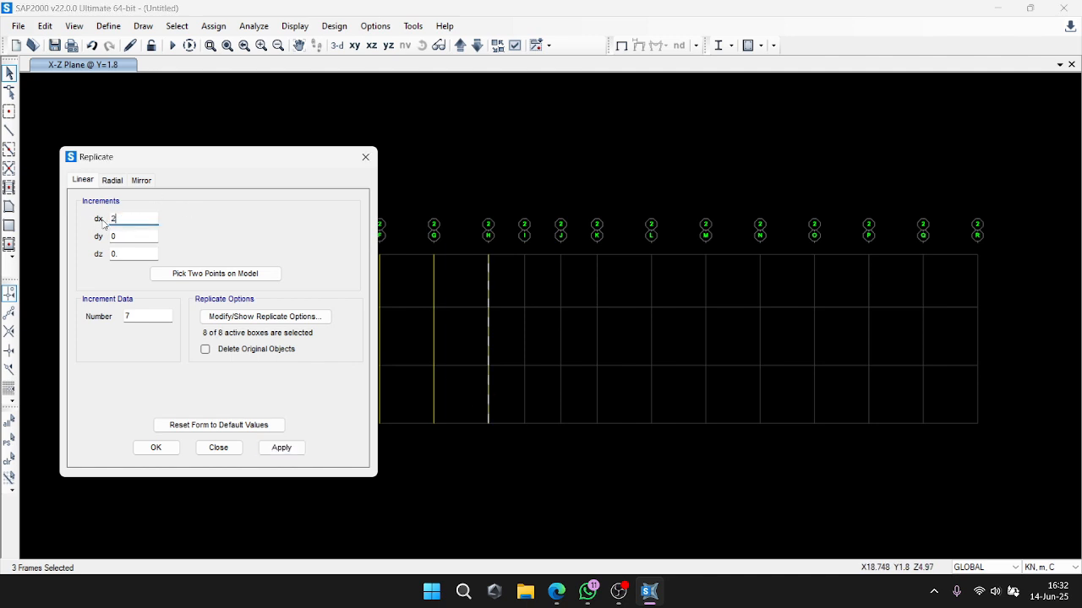
{"action": "type", "text": ".4"}
{"action": "left_click_drag", "start_coordinate": [135, 317], "coordinate": [102, 331]}
{"action": "type", "text": "3"}
{"action": "left_click", "coordinate": [291, 452]}
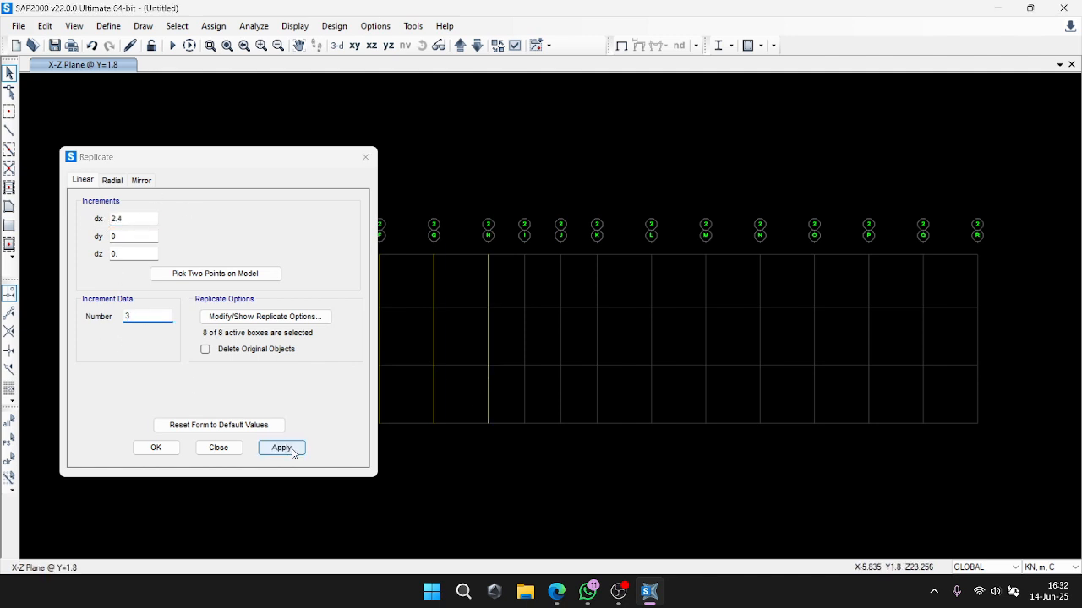
Replicate the three column segments on grid line K linearly with dx 3.6 and number 7.
{"action": "double_click", "coordinate": [122, 219]}
{"action": "type", "text": "3.6"}
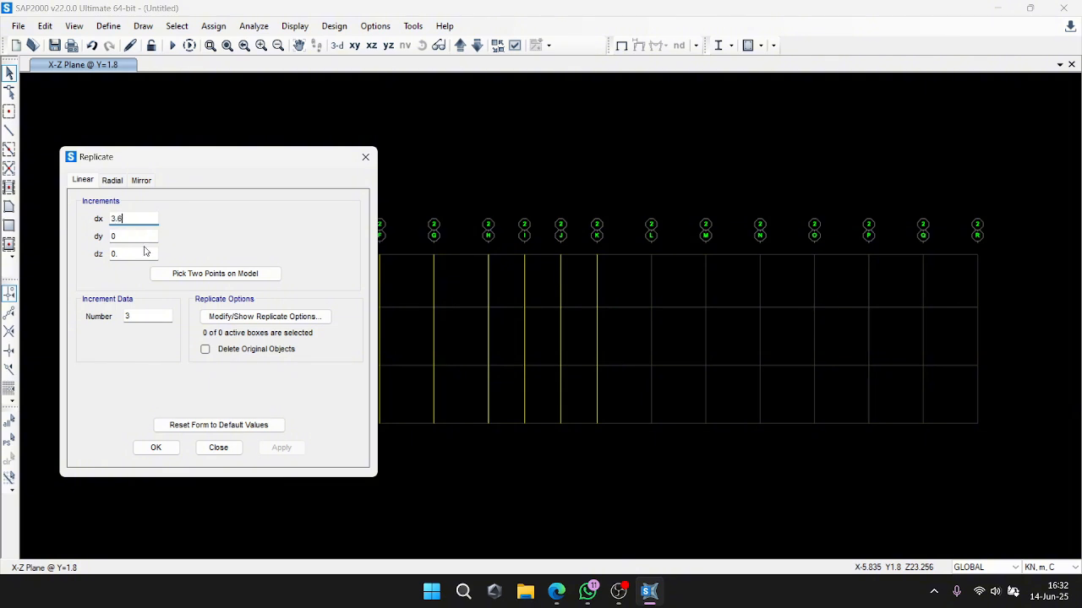
{"action": "left_click_drag", "start_coordinate": [160, 316], "coordinate": [116, 320]}
{"action": "type", "text": "7"}
{"action": "left_click_drag", "start_coordinate": [614, 378], "coordinate": [585, 290]}
{"action": "left_click", "coordinate": [140, 313]}
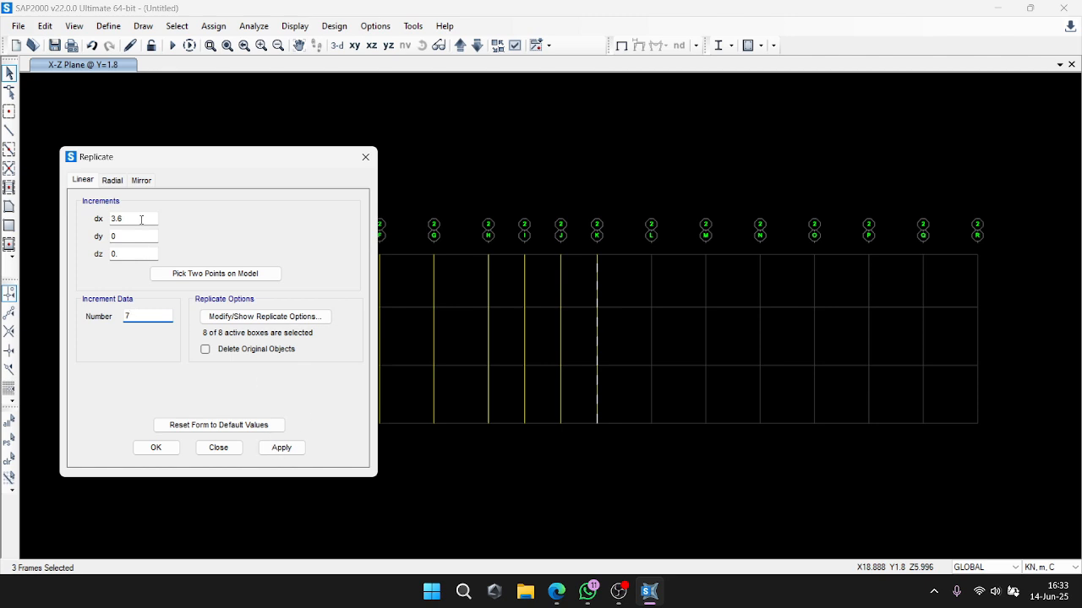
{"action": "left_click", "coordinate": [279, 448]}
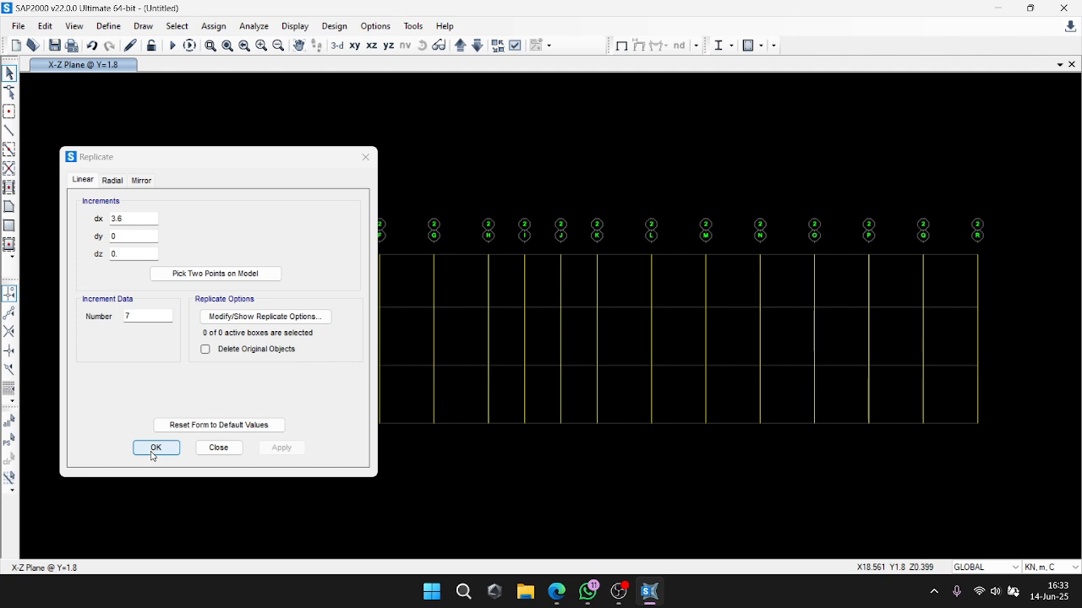
Replicate all columns in the Y=1.8 plane once with dx 0 and dy 5.1.
{"action": "left_click_drag", "start_coordinate": [260, 160], "coordinate": [430, 482]}
{"action": "left_click_drag", "start_coordinate": [989, 279], "coordinate": [74, 300]}
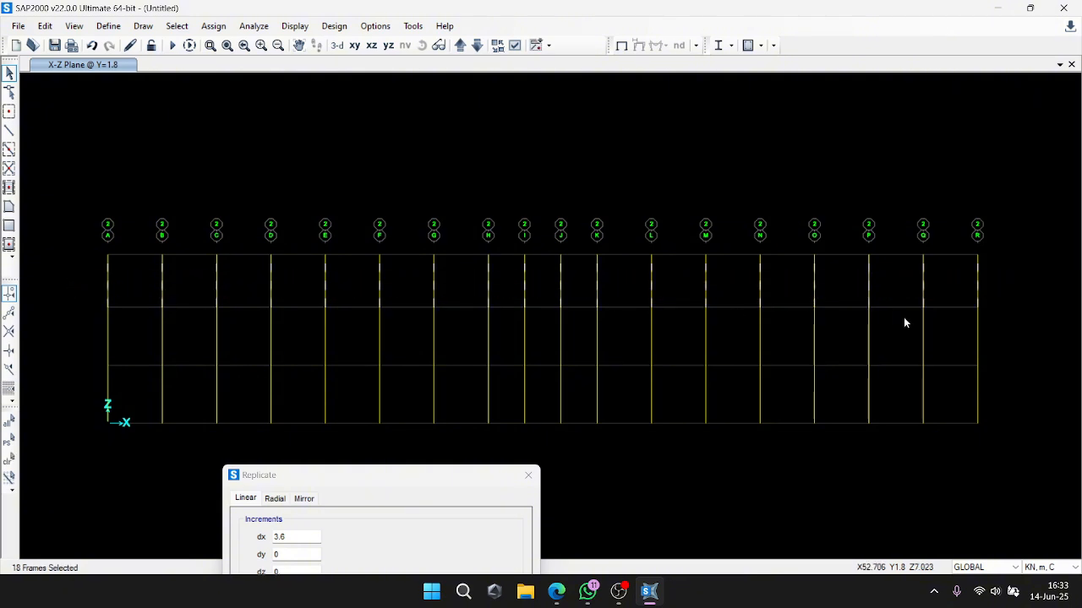
{"action": "left_click_drag", "start_coordinate": [989, 321], "coordinate": [42, 346]}
{"action": "left_click_drag", "start_coordinate": [1022, 395], "coordinate": [76, 380]}
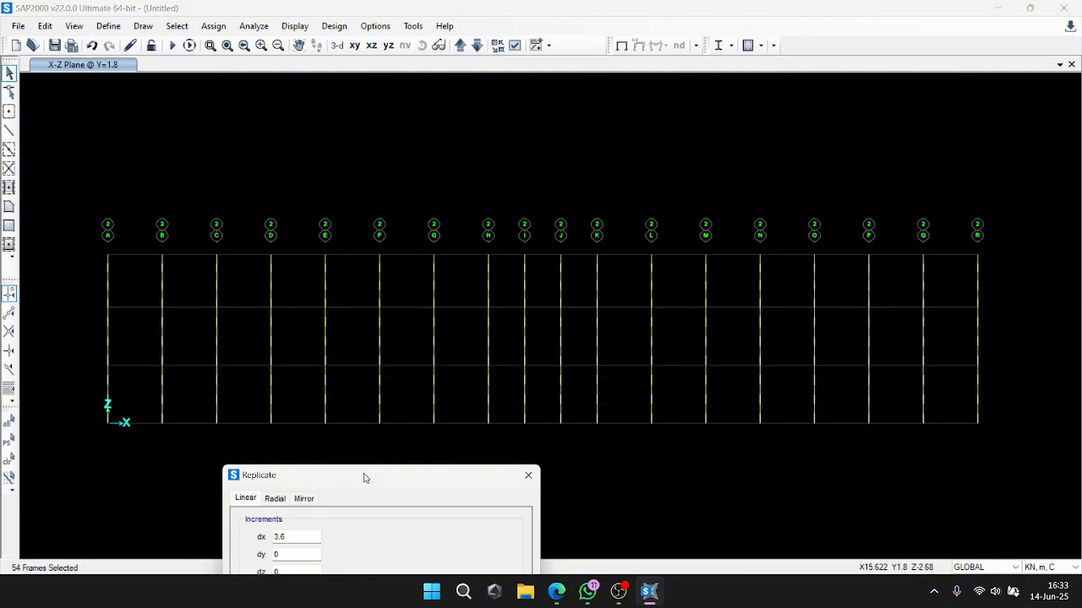
{"action": "left_click_drag", "start_coordinate": [363, 477], "coordinate": [297, 163]}
{"action": "double_click", "coordinate": [163, 215]}
{"action": "type", "text": "0"}
{"action": "key", "text": "Tab"}
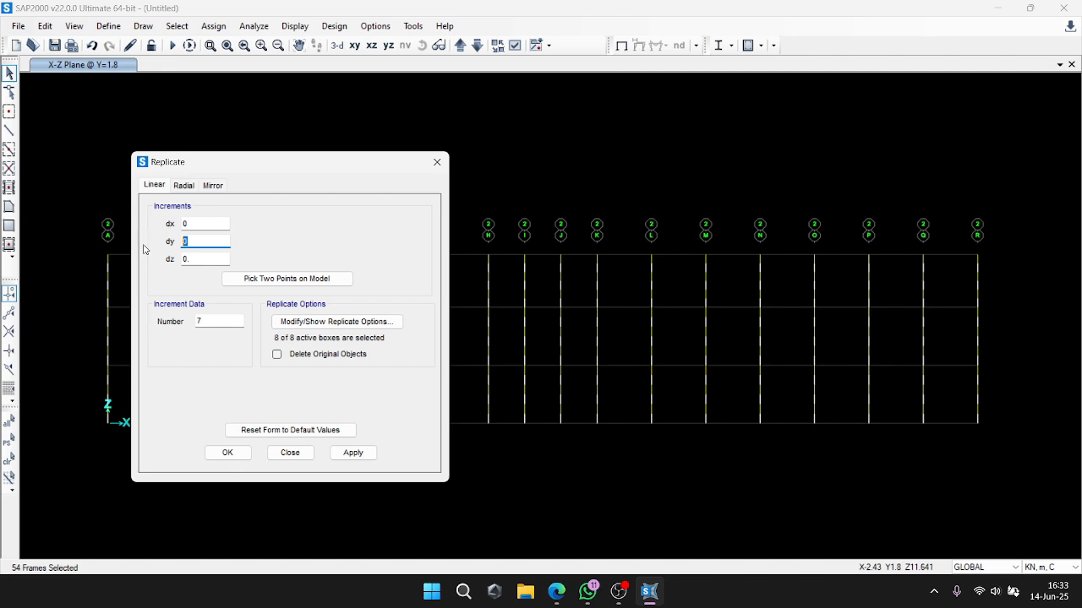
{"action": "type", "text": "0.9"}
{"action": "left_click", "coordinate": [236, 325]}
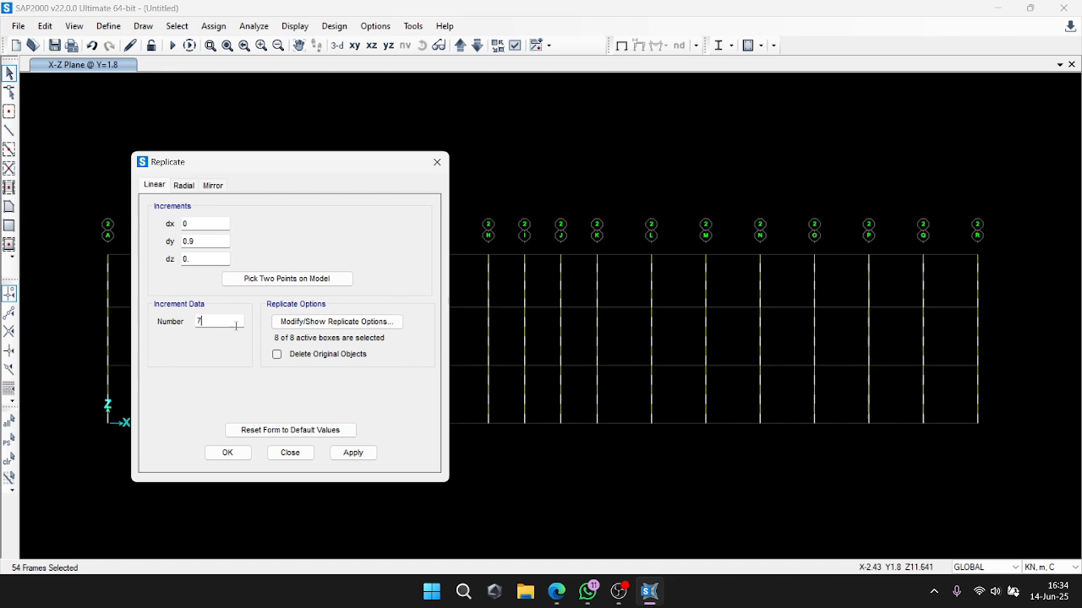
{"action": "double_click", "coordinate": [190, 242]}
{"action": "type", "text": "6."}
{"action": "type", "text": "1.8"}
{"action": "key", "text": "Tab"}
{"action": "double_click", "coordinate": [211, 322]}
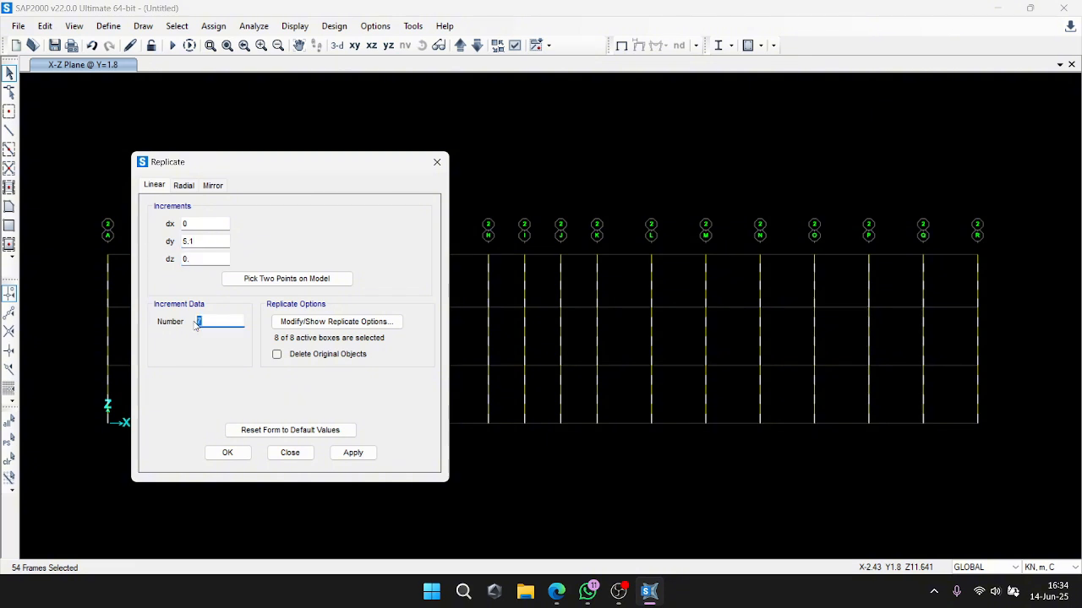
{"action": "type", "text": "1"}
{"action": "left_click", "coordinate": [352, 452]}
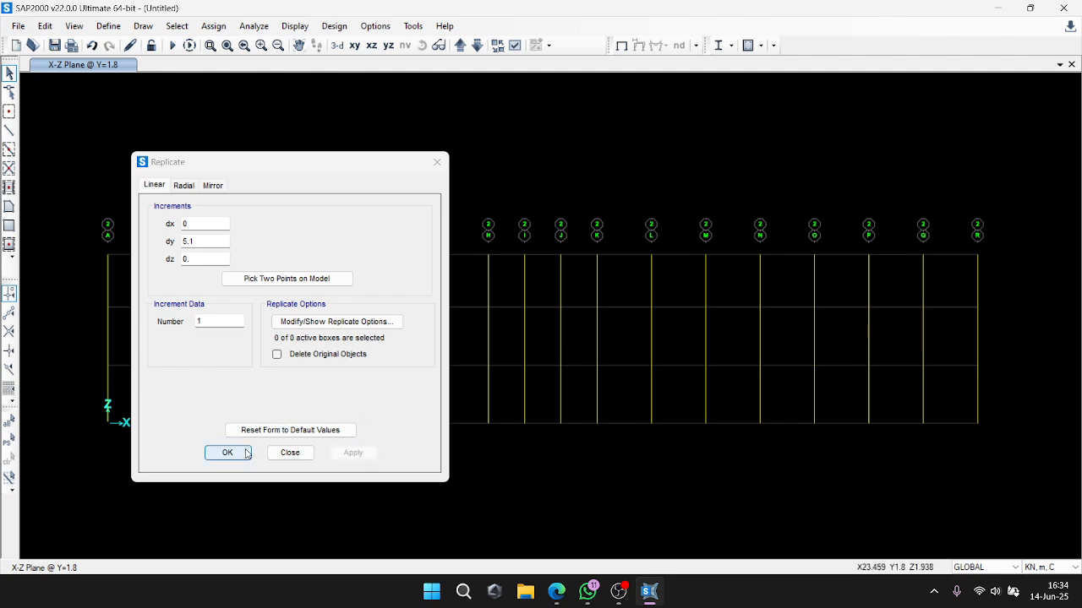
Replicate all columns in the Y=1.8 plane once with dx 0 and dy 7.5 (9.3-1.8).
{"action": "left_click_drag", "start_coordinate": [328, 164], "coordinate": [509, 474]}
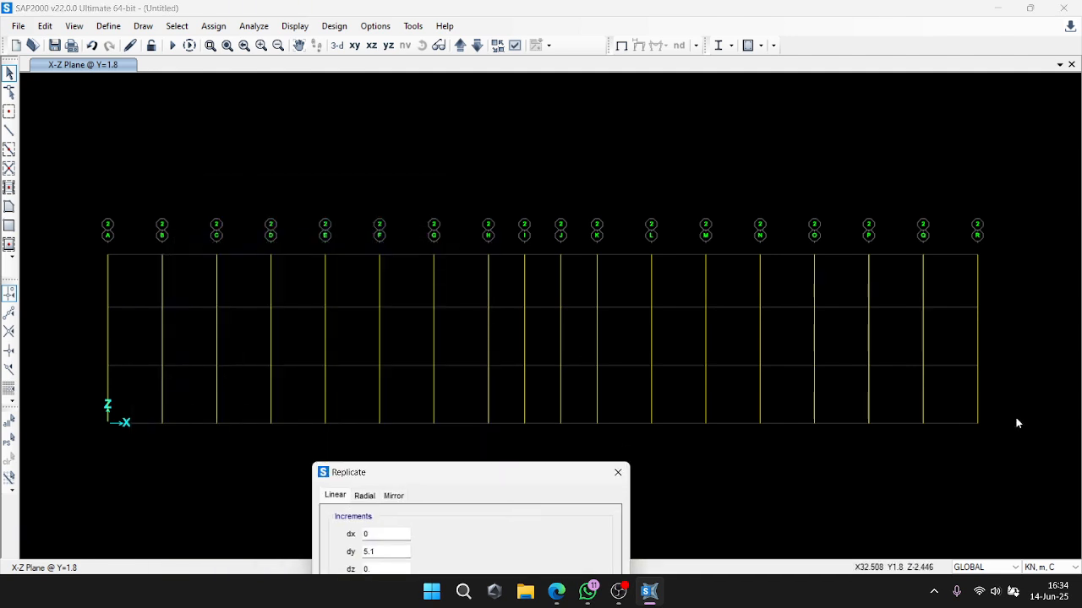
{"action": "left_click_drag", "start_coordinate": [1026, 397], "coordinate": [84, 398]}
{"action": "left_click_drag", "start_coordinate": [997, 337], "coordinate": [63, 335]}
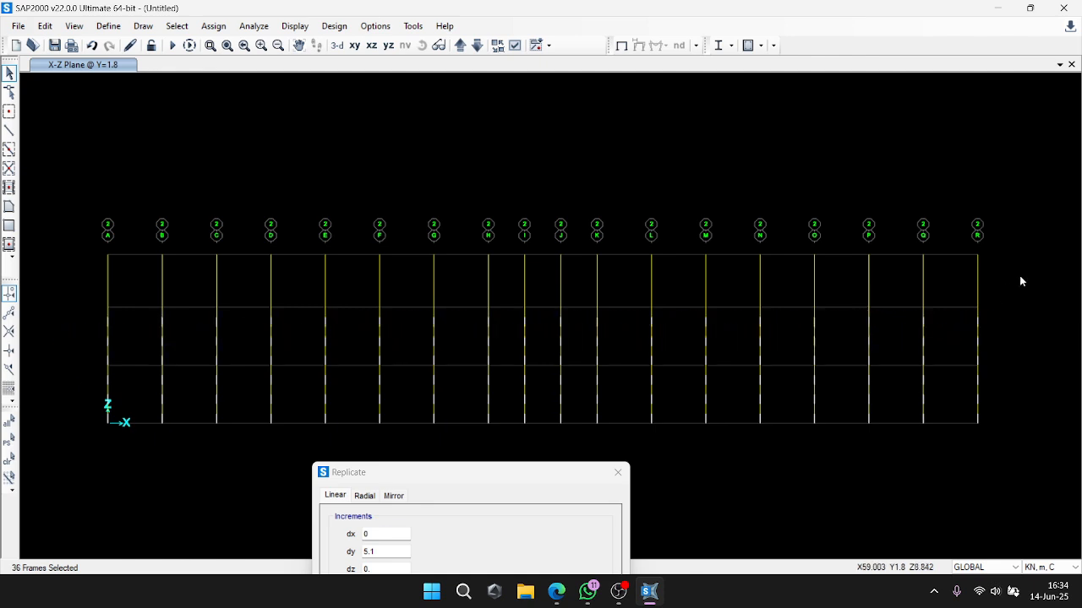
{"action": "left_click_drag", "start_coordinate": [1024, 278], "coordinate": [87, 277]}
{"action": "left_click_drag", "start_coordinate": [519, 468], "coordinate": [384, 149]}
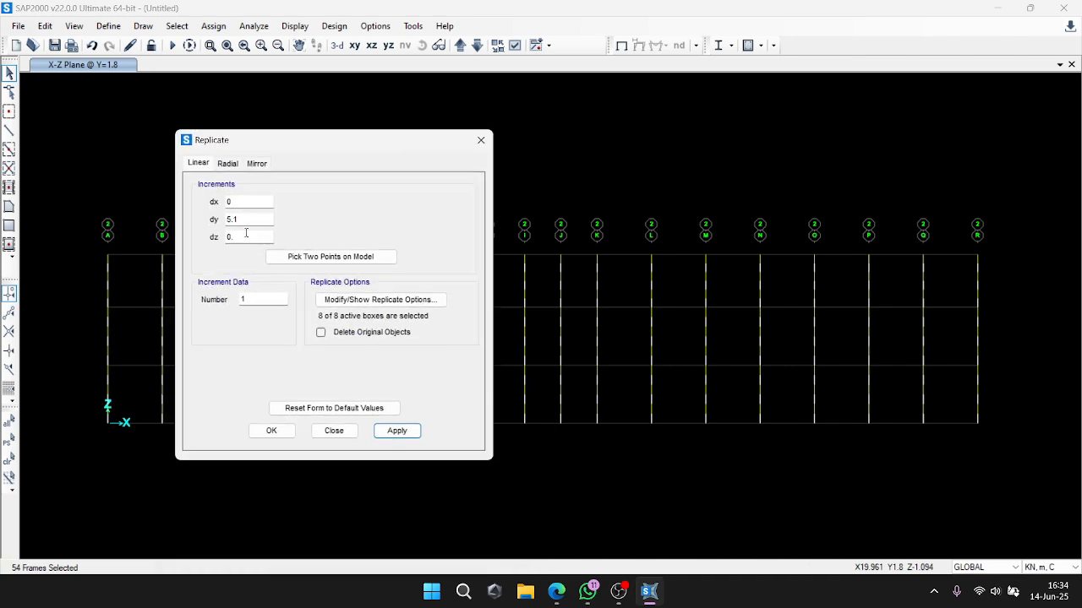
{"action": "double_click", "coordinate": [247, 219]}
{"action": "type", "text": "9.3-1.8"}
{"action": "key", "text": "Tab"}
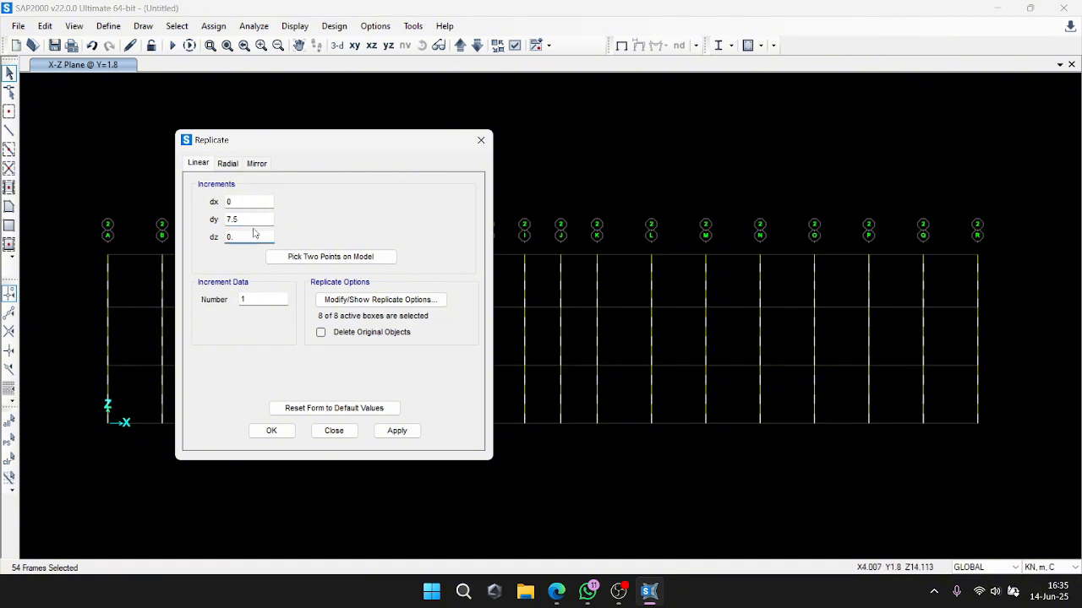
{"action": "left_click", "coordinate": [265, 300]}
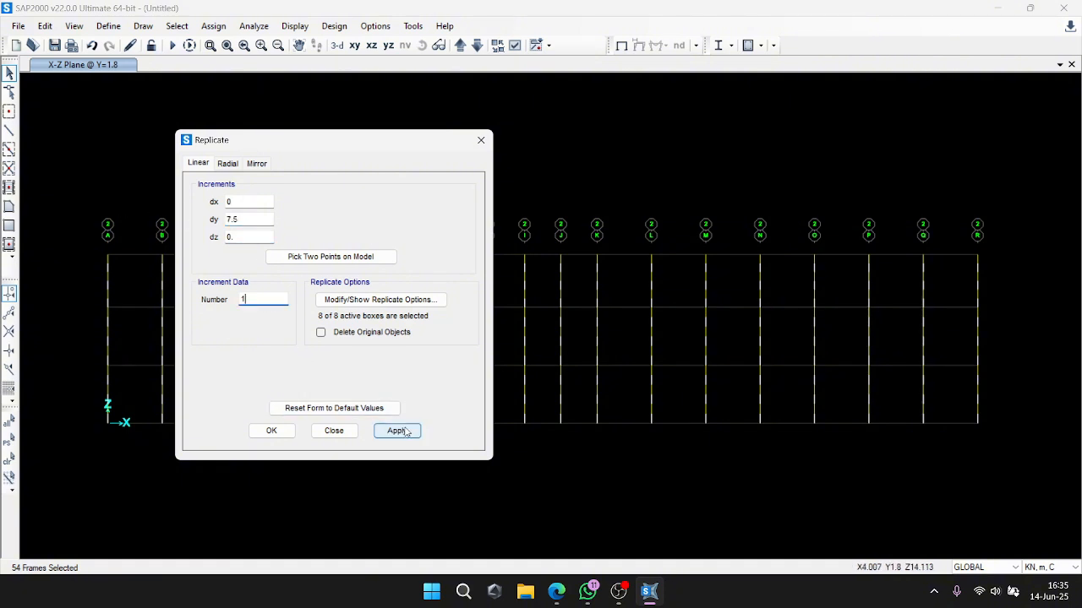
{"action": "left_click", "coordinate": [398, 431]}
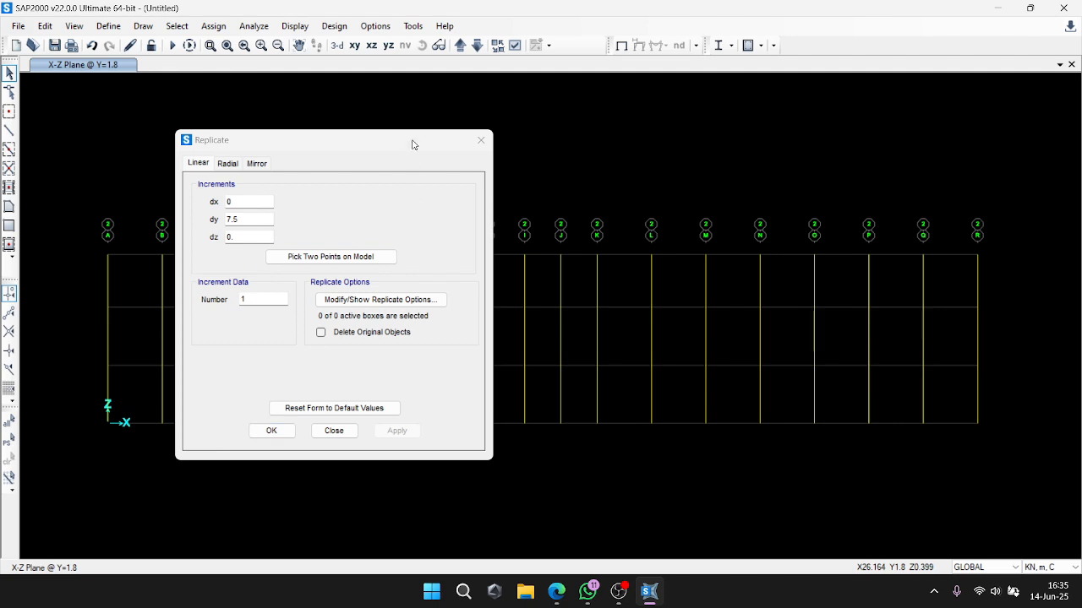
Select all columns in the Y=1.8 plane and set the replicate increment dy to 5.1 (14.4-9.3) with number 1.
{"action": "left_click_drag", "start_coordinate": [410, 144], "coordinate": [620, 452]}
{"action": "left_click_drag", "start_coordinate": [993, 272], "coordinate": [76, 279]}
{"action": "left_click_drag", "start_coordinate": [978, 332], "coordinate": [60, 327]}
{"action": "left_click_drag", "start_coordinate": [1023, 385], "coordinate": [49, 381]}
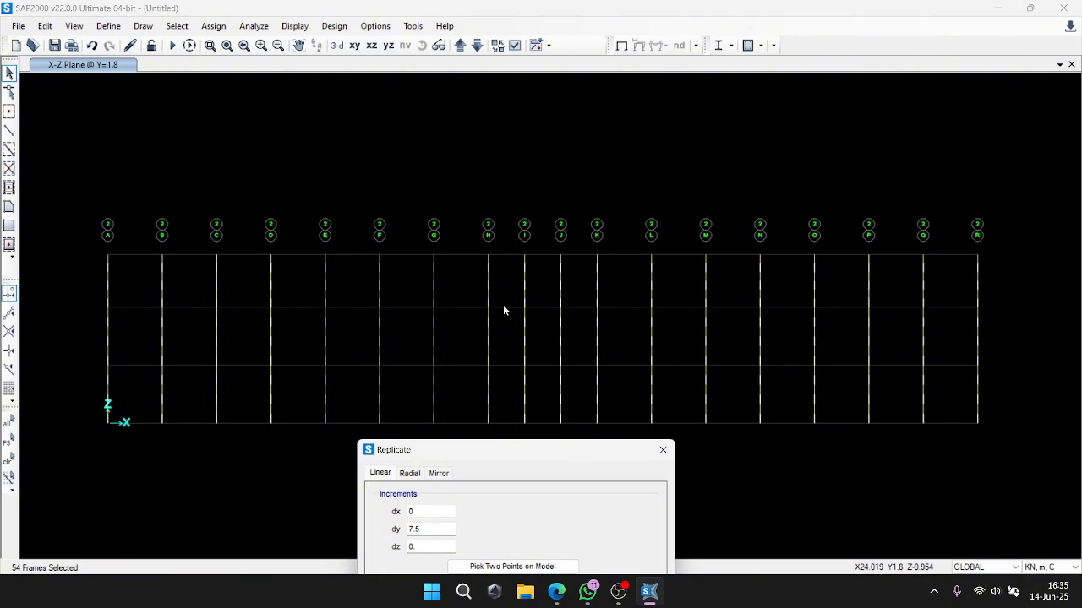
{"action": "left_click_drag", "start_coordinate": [454, 450], "coordinate": [351, 146]}
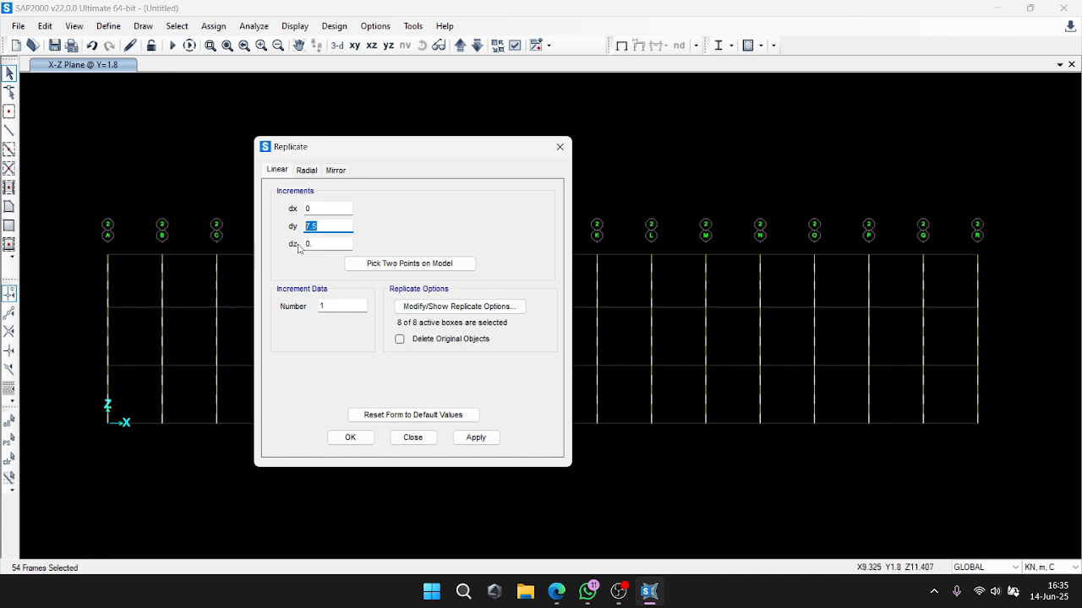
{"action": "type", "text": "14.4-1."}
{"action": "key", "text": "BackSpace"}
{"action": "key", "text": "BackSpace"}
{"action": "type", "text": "9.3"}
{"action": "key", "text": "Tab"}
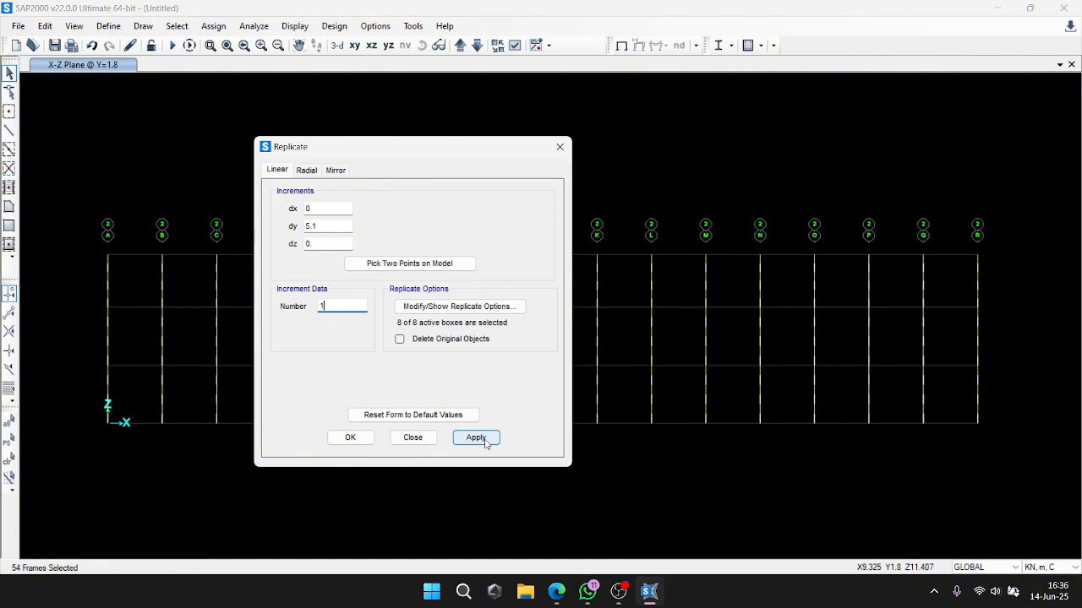
{"action": "left_click_drag", "start_coordinate": [435, 151], "coordinate": [532, 260]}
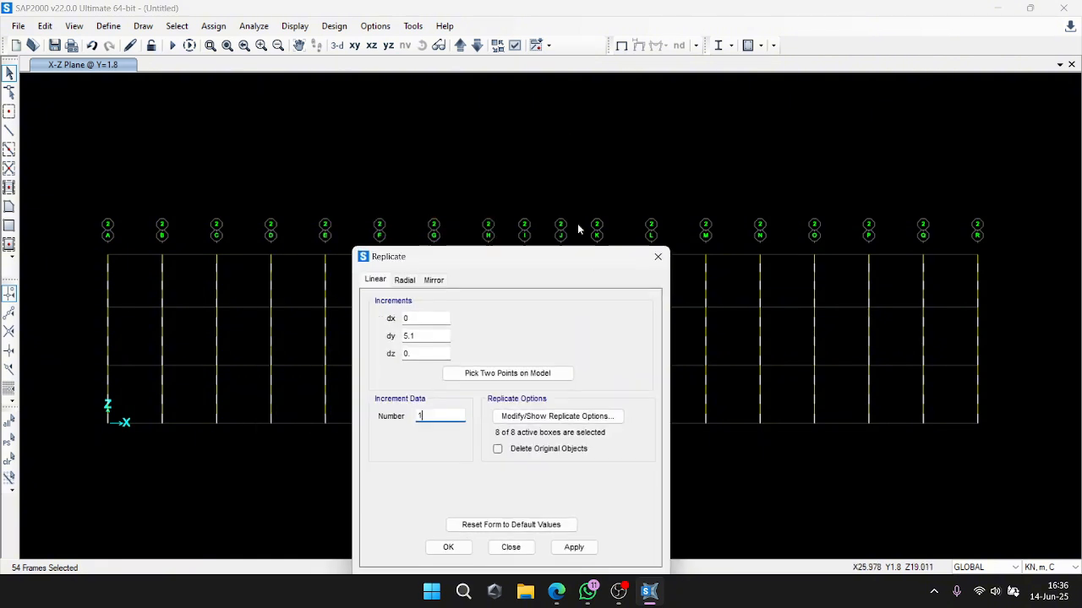
Switch to the X-Z plane at Y=6.9, try a replicate dy of 7.5 and set it back to 5.1.
{"action": "left_click", "coordinate": [461, 46]}
{"action": "left_click_drag", "start_coordinate": [544, 262], "coordinate": [495, 151]}
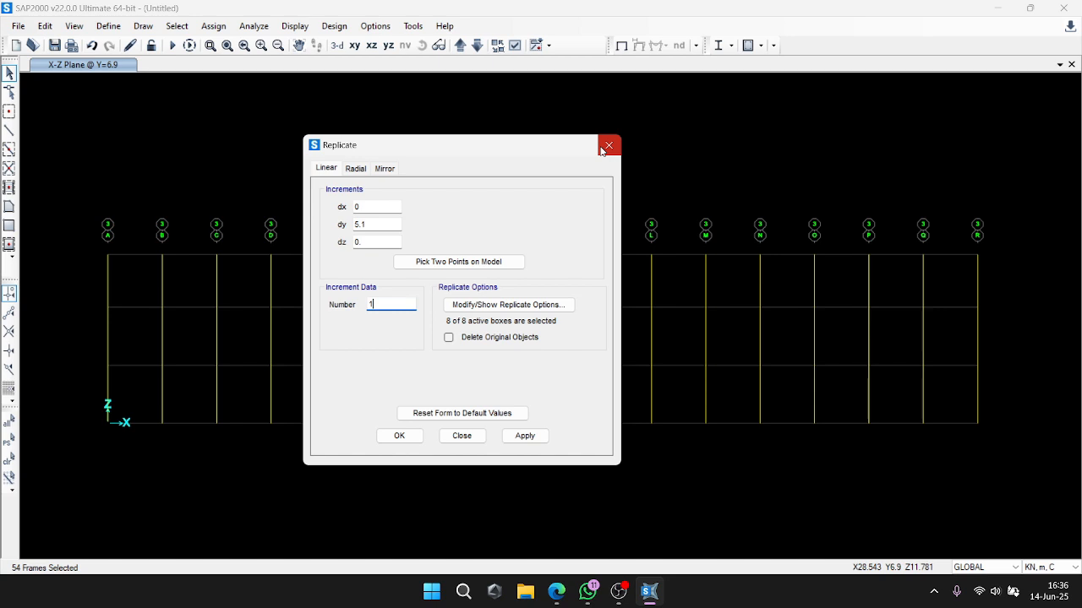
{"action": "double_click", "coordinate": [377, 224]}
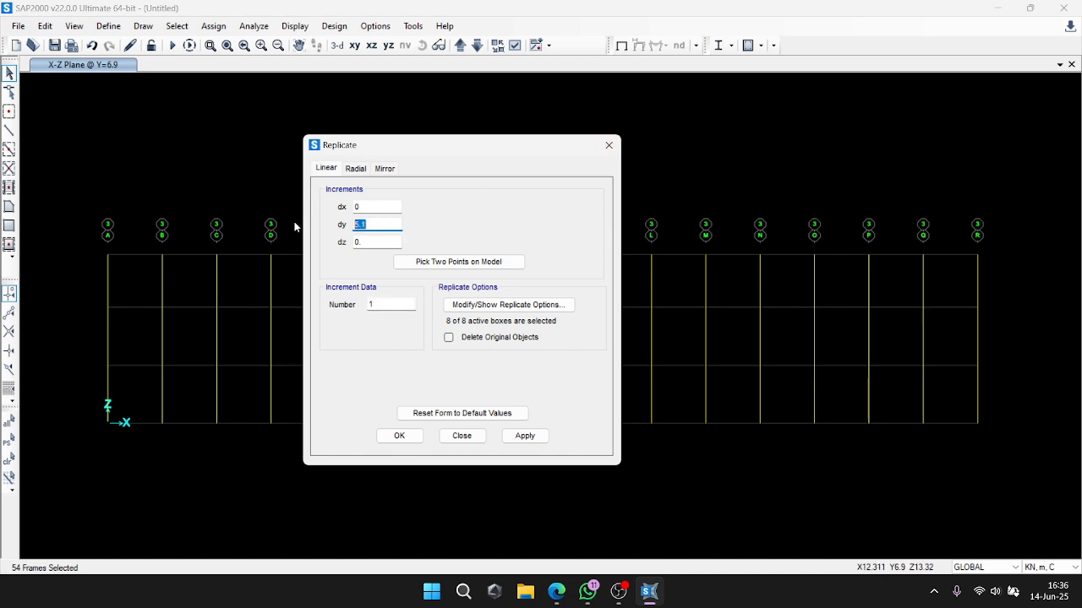
{"action": "type", "text": "7.5"}
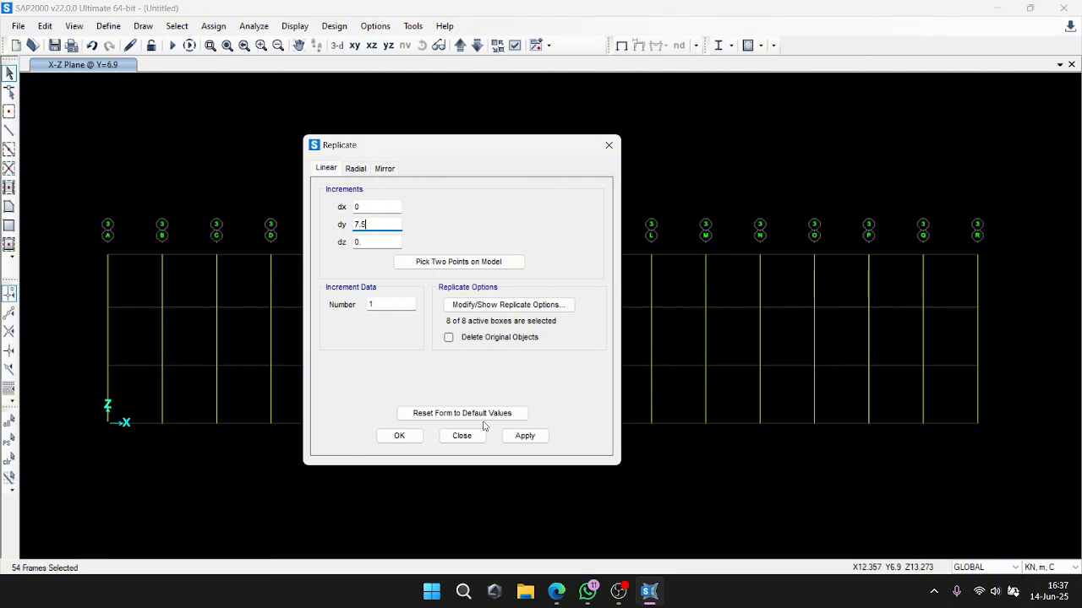
{"action": "double_click", "coordinate": [375, 224]}
{"action": "type", "text": "5"}
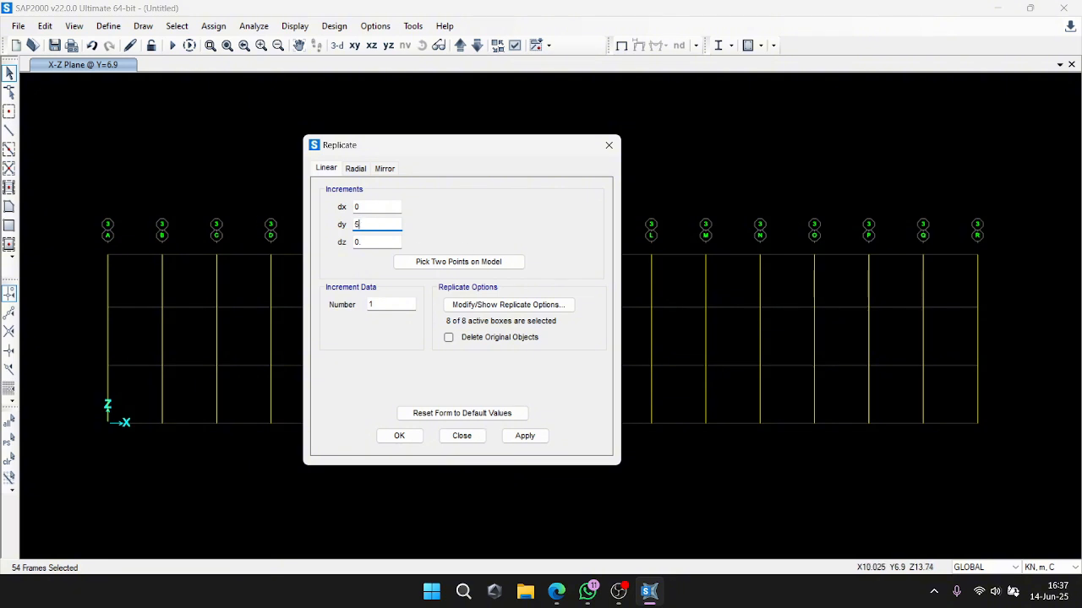
{"action": "type", "text": ".1"}
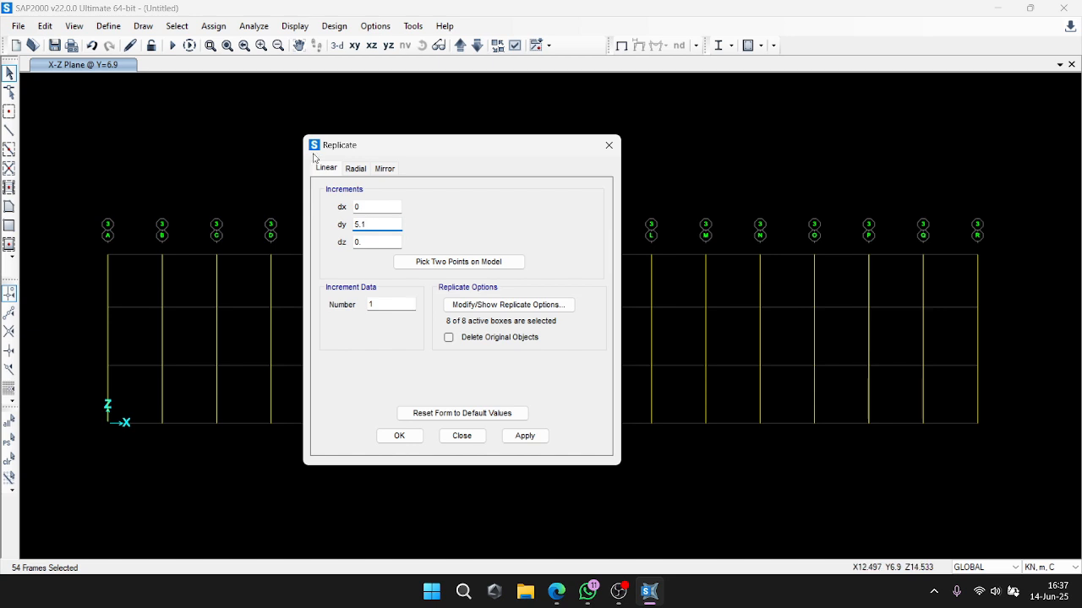
{"action": "double_click", "coordinate": [375, 224]}
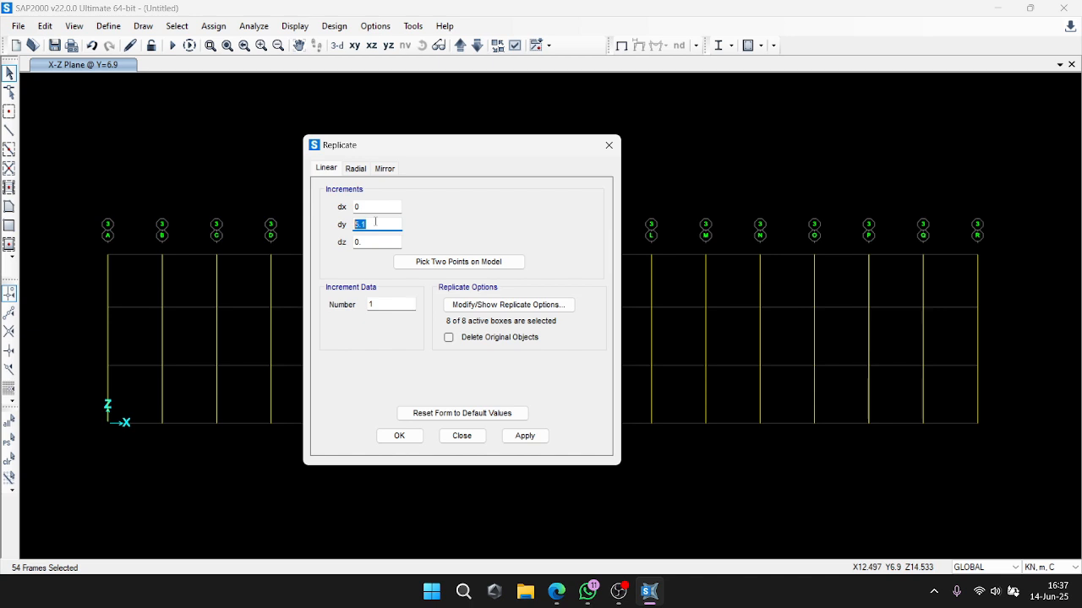
{"action": "left_click", "coordinate": [522, 436]}
Select all columns in the X-Z plane at Y=6.9 as well and replicate the selection once with dx 0 and dy 5.1.
{"action": "left_click_drag", "start_coordinate": [526, 149], "coordinate": [564, 444]}
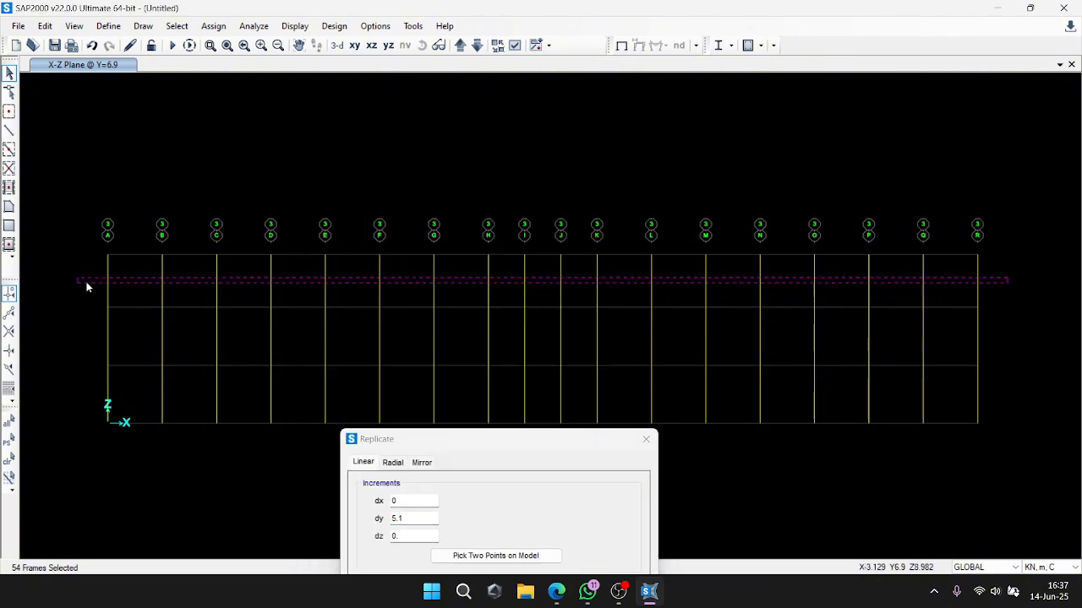
{"action": "left_click_drag", "start_coordinate": [676, 338], "coordinate": [98, 387]}
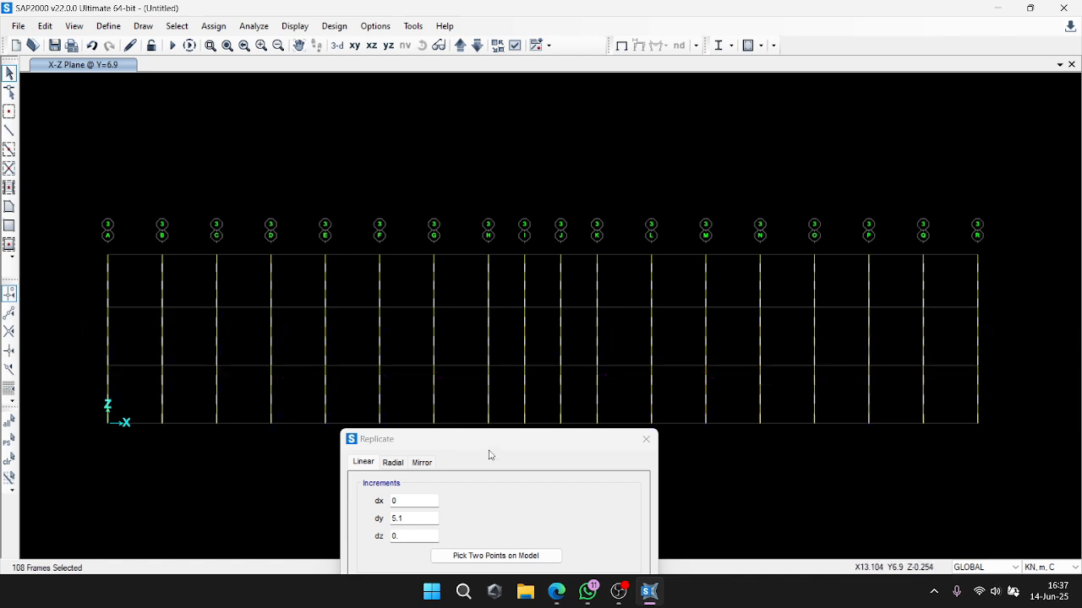
{"action": "left_click", "coordinate": [461, 46]}
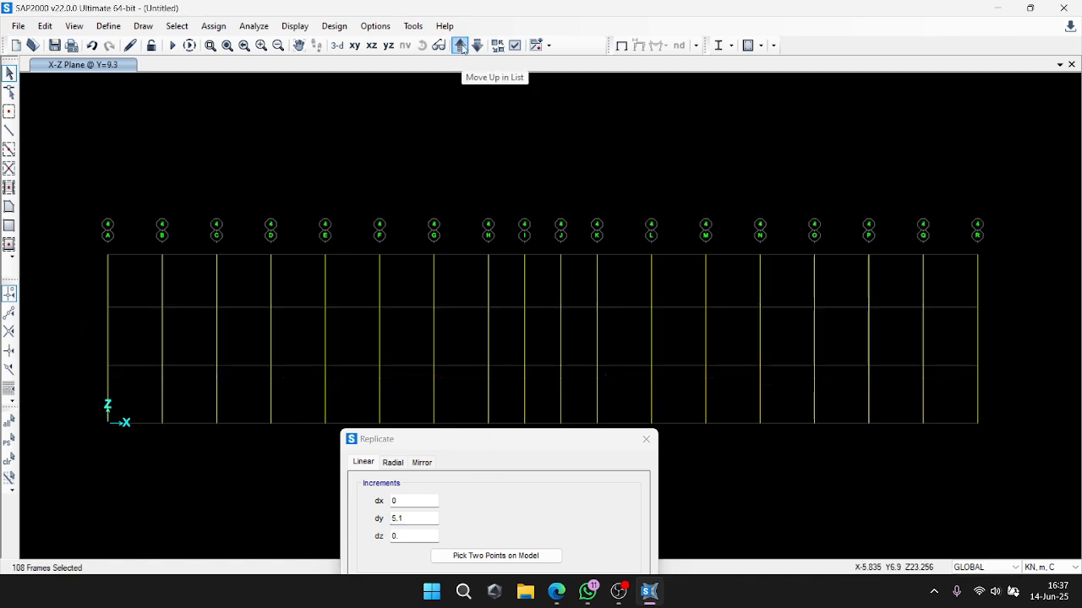
{"action": "left_click", "coordinate": [461, 45]}
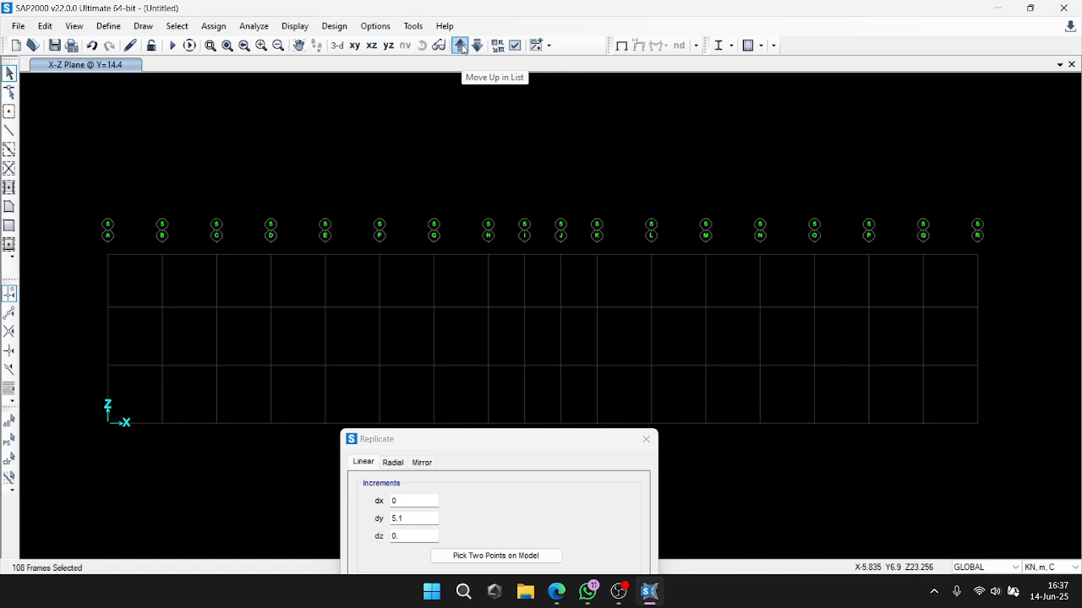
{"action": "left_click", "coordinate": [499, 448]}
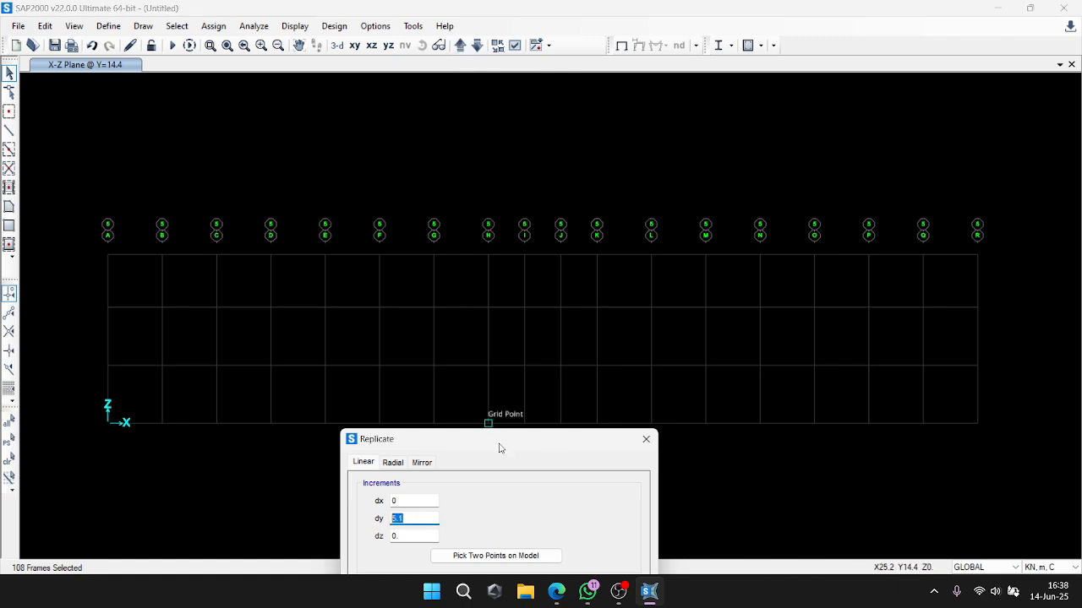
{"action": "left_click_drag", "start_coordinate": [499, 448], "coordinate": [497, 176]}
{"action": "left_click", "coordinate": [555, 458]}
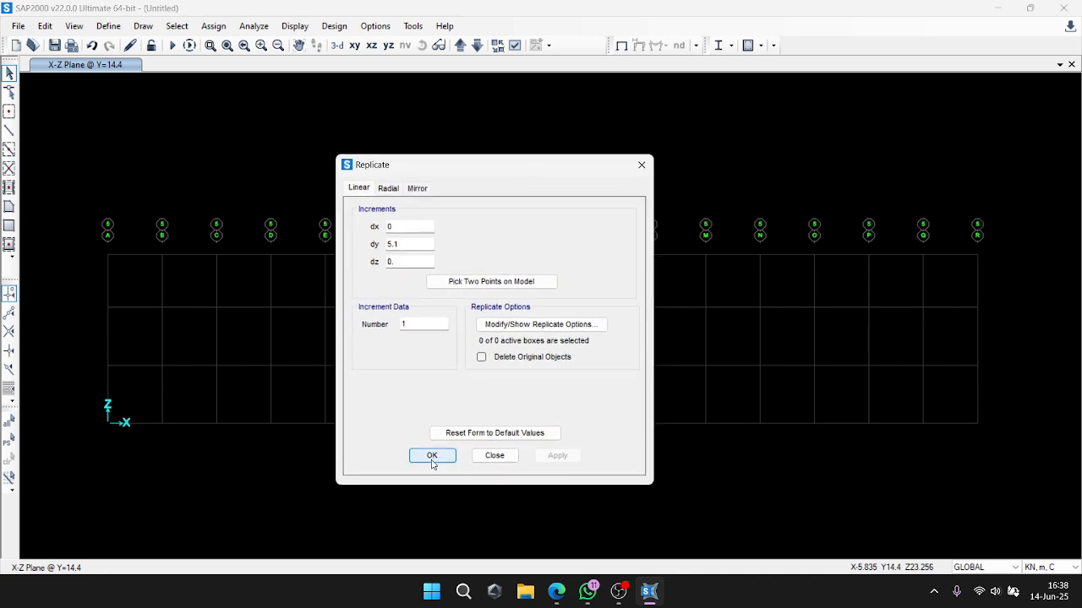
{"action": "left_click", "coordinate": [431, 457]}
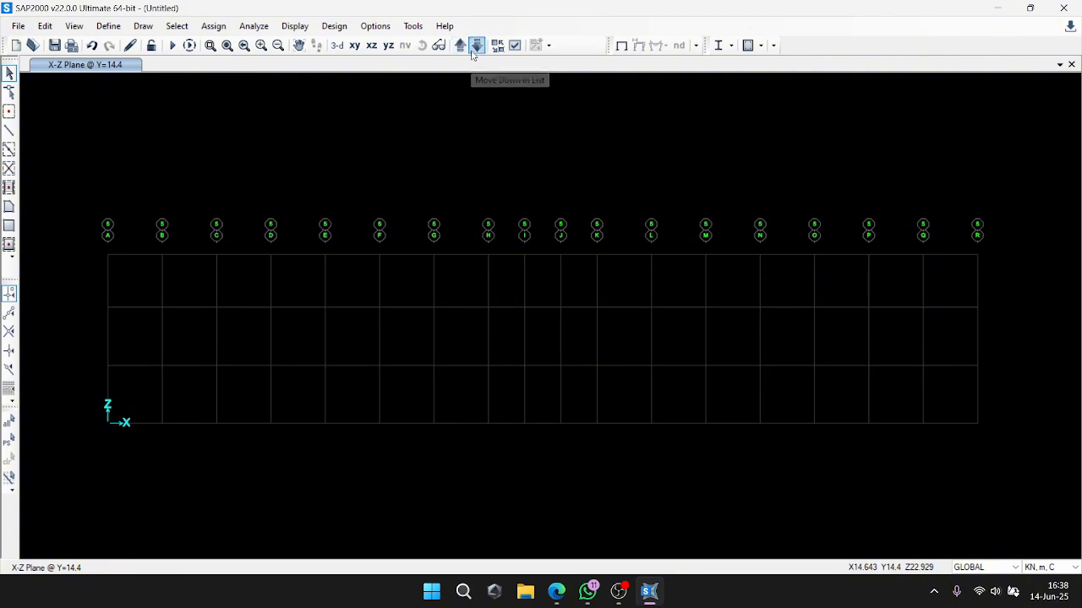
Examine the column layout in each X-Z plane, stepping from Y=14.4 down to Y=0 and back up.
{"action": "left_click", "coordinate": [475, 46]}
{"action": "left_click", "coordinate": [475, 46]}
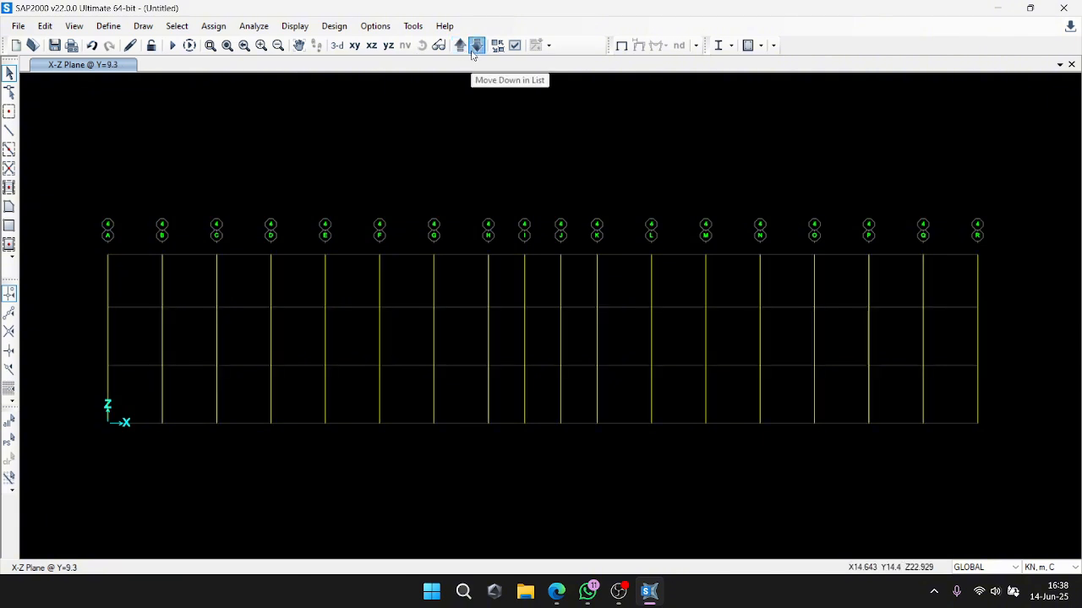
{"action": "left_click", "coordinate": [475, 46]}
{"action": "left_click", "coordinate": [473, 53]}
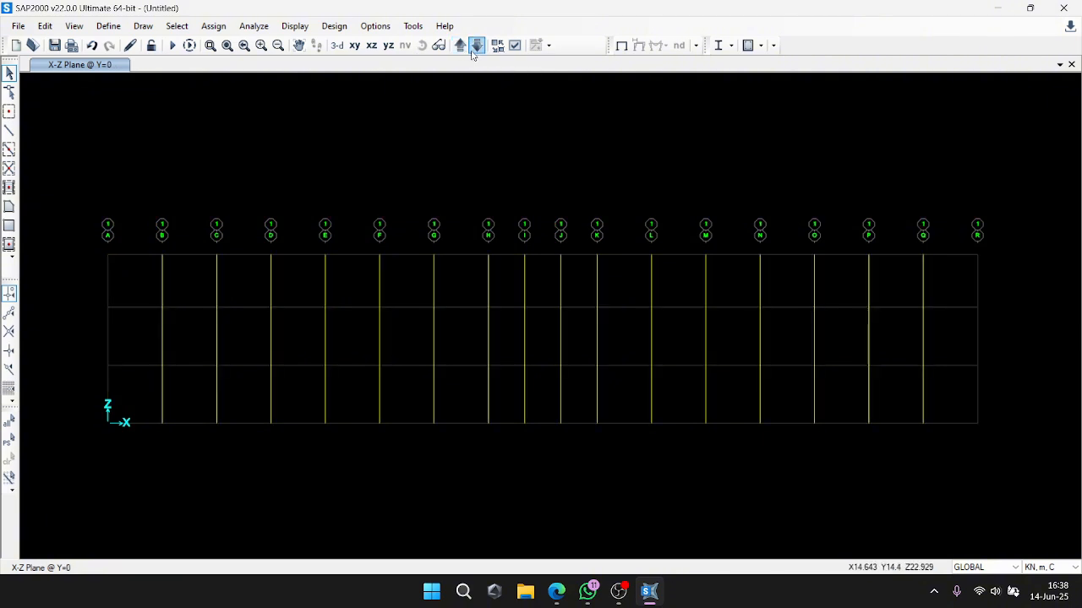
{"action": "left_click", "coordinate": [460, 48]}
{"action": "left_click", "coordinate": [460, 48]}
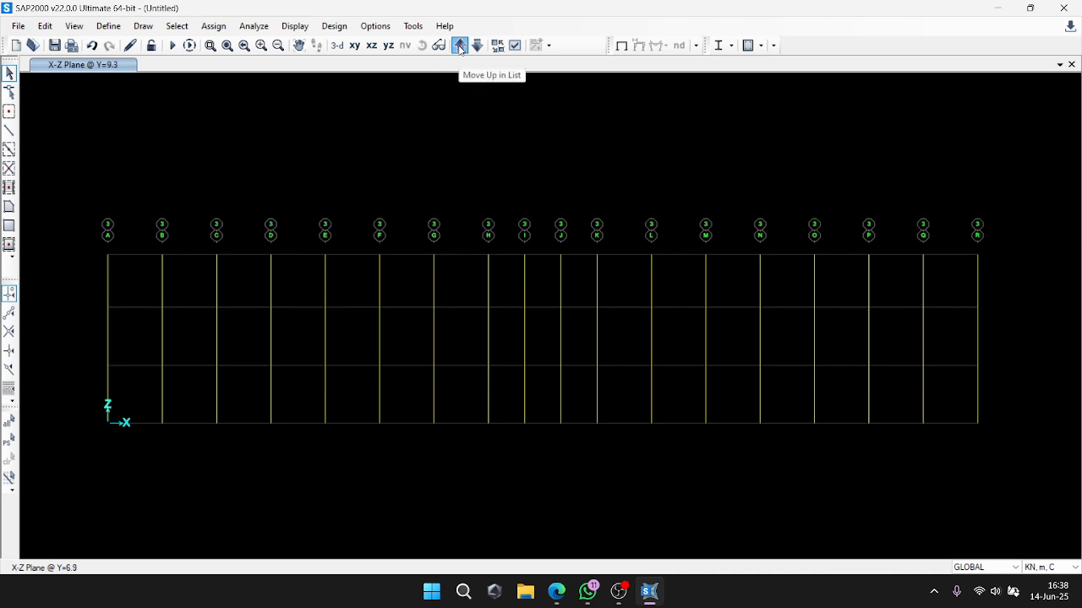
{"action": "left_click", "coordinate": [460, 48]}
{"action": "left_click", "coordinate": [460, 47]}
In the X-Z plane at Y=1.8, move all column segments on grid line B by Delta X -1 m.
{"action": "left_click", "coordinate": [475, 46]}
{"action": "left_click", "coordinate": [474, 46]}
{"action": "left_click", "coordinate": [475, 47]}
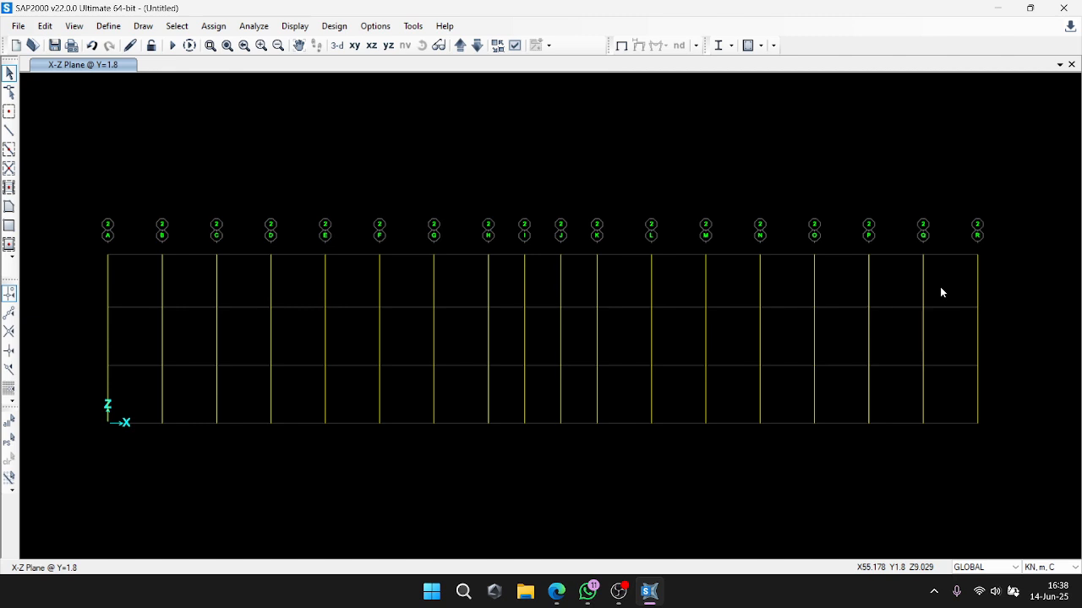
{"action": "left_click_drag", "start_coordinate": [192, 340], "coordinate": [159, 341]}
{"action": "left_click_drag", "start_coordinate": [190, 395], "coordinate": [149, 399]}
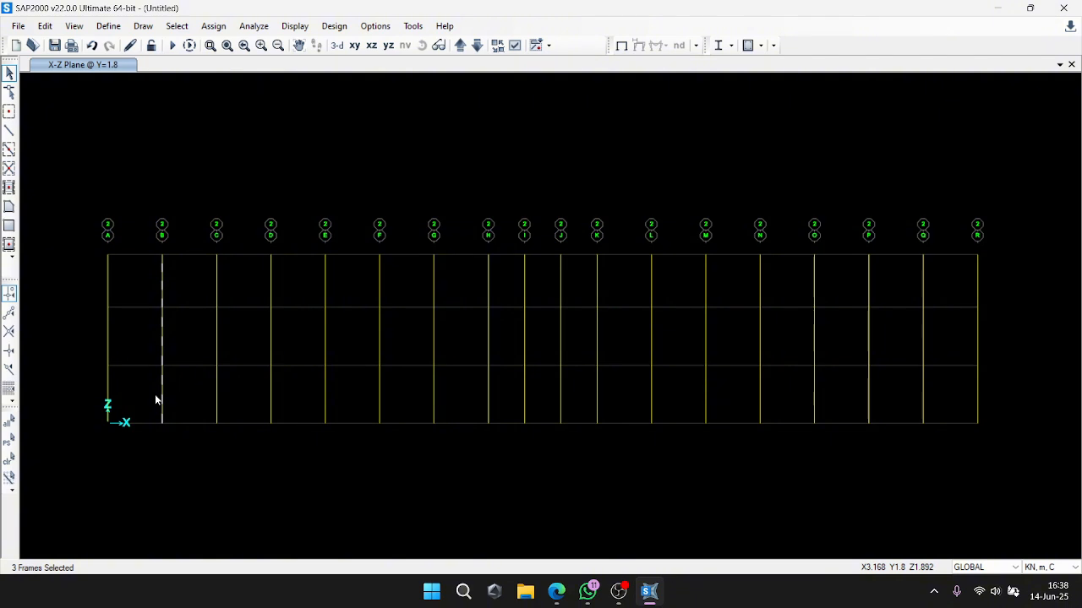
{"action": "left_click", "coordinate": [44, 25]}
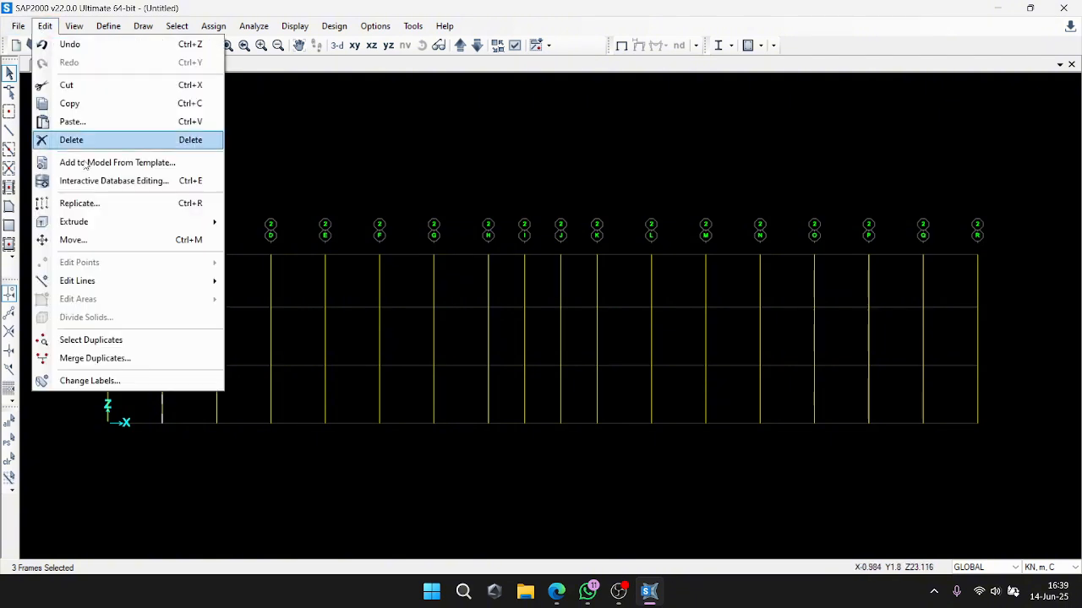
{"action": "left_click", "coordinate": [138, 236]}
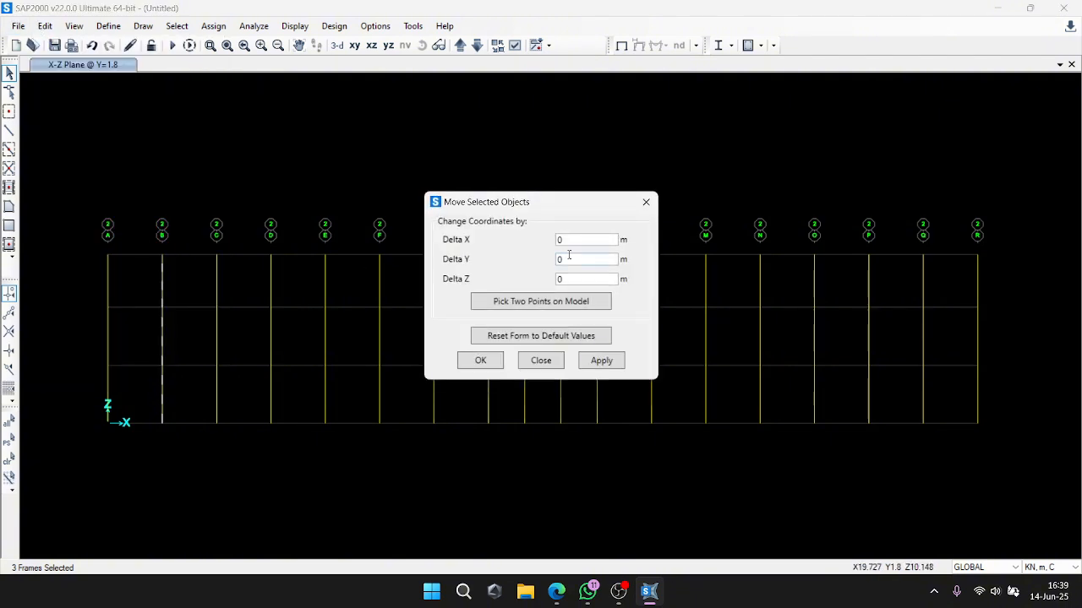
{"action": "left_click_drag", "start_coordinate": [582, 241], "coordinate": [556, 254]}
{"action": "type", "text": "-1"}
{"action": "left_click", "coordinate": [600, 362]}
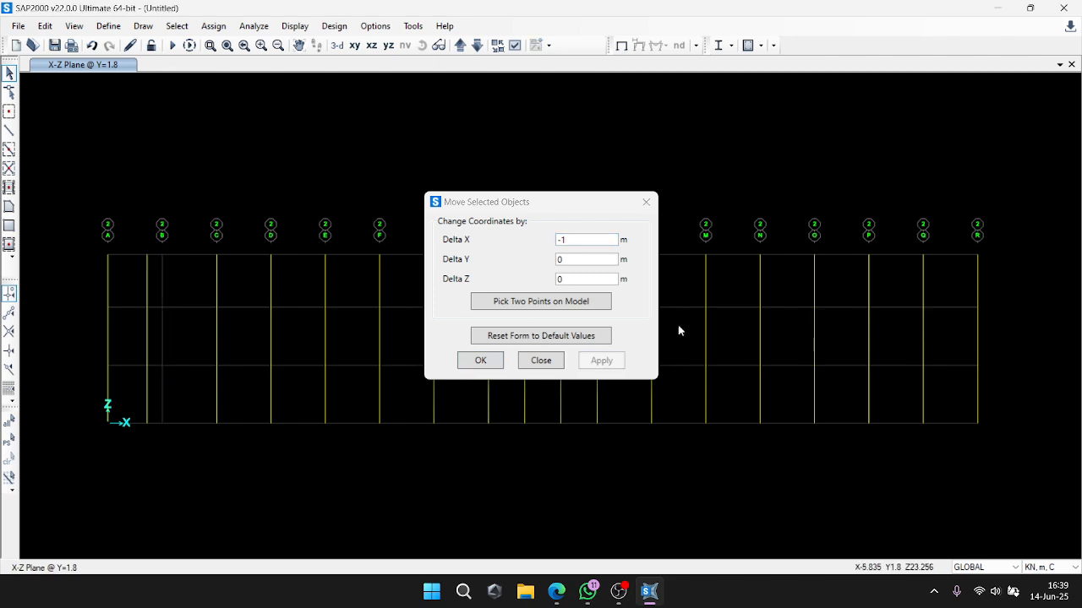
Move all column segments on grid line Q in the Y=1.8 plane by Delta X 1 m.
{"action": "left_click_drag", "start_coordinate": [937, 280], "coordinate": [902, 324]}
{"action": "left_click_drag", "start_coordinate": [935, 397], "coordinate": [883, 404]}
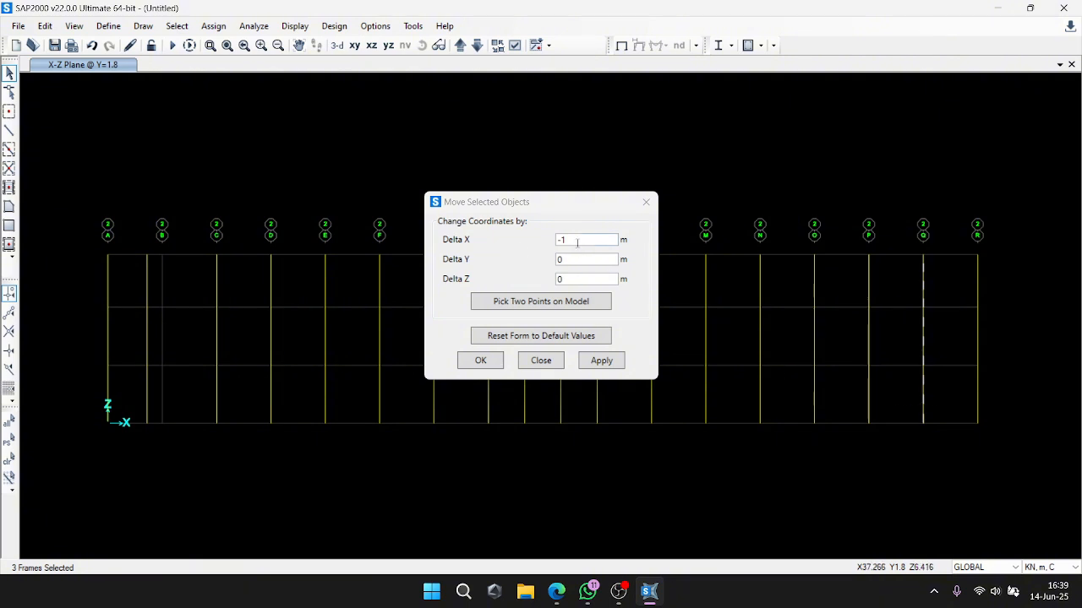
{"action": "left_click_drag", "start_coordinate": [583, 240], "coordinate": [512, 251]}
{"action": "type", "text": "1"}
{"action": "left_click", "coordinate": [594, 361]}
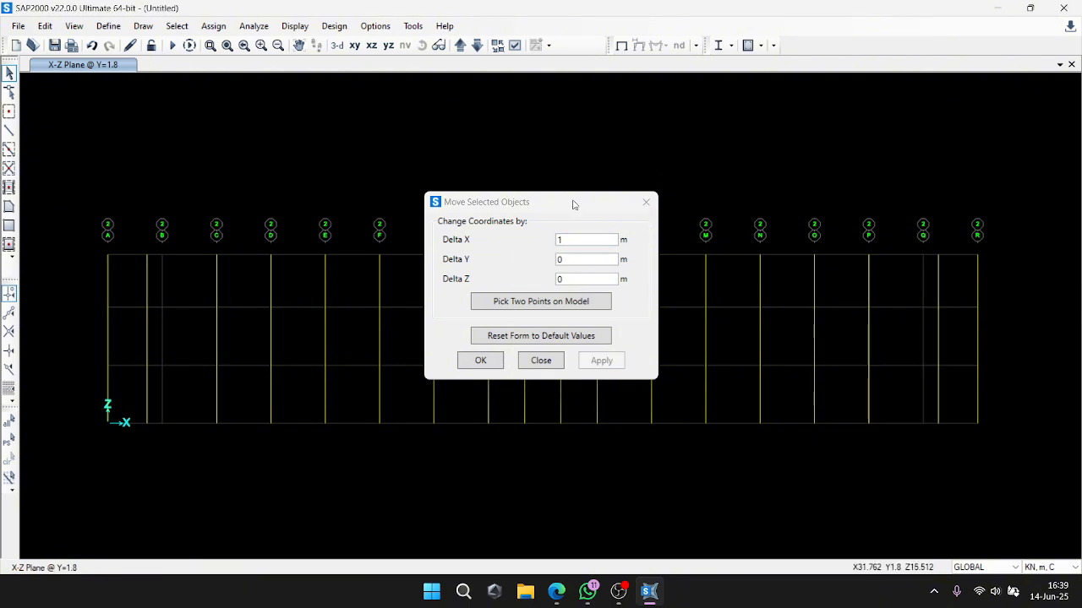
In the X-Z plane at Y=6.9, select the columns on grid lines D to G and L to O and delete them.
{"action": "left_click_drag", "start_coordinate": [574, 204], "coordinate": [575, 443]}
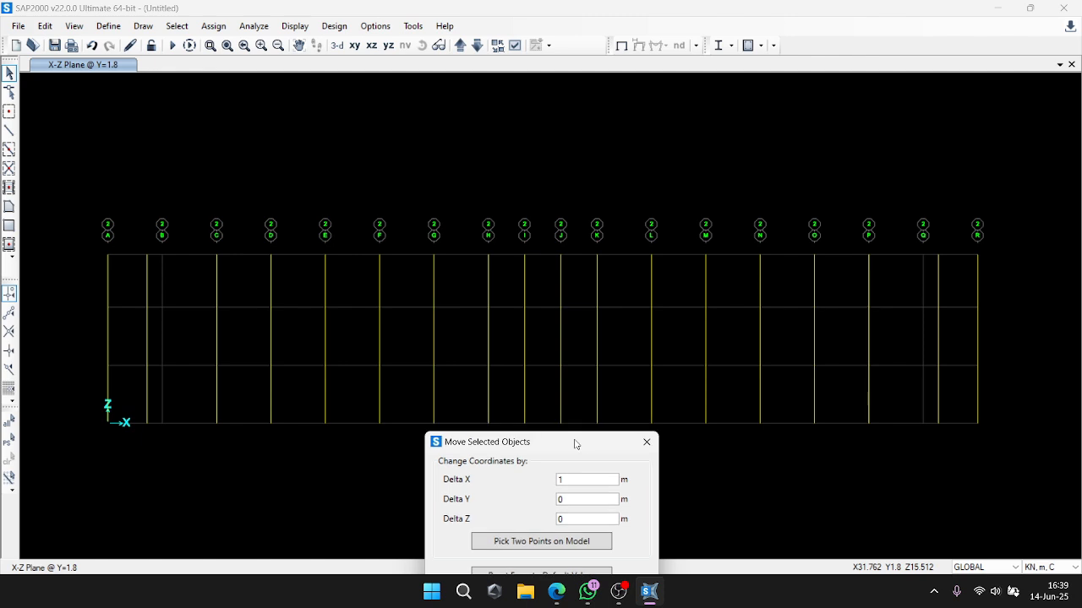
{"action": "left_click", "coordinate": [458, 48]}
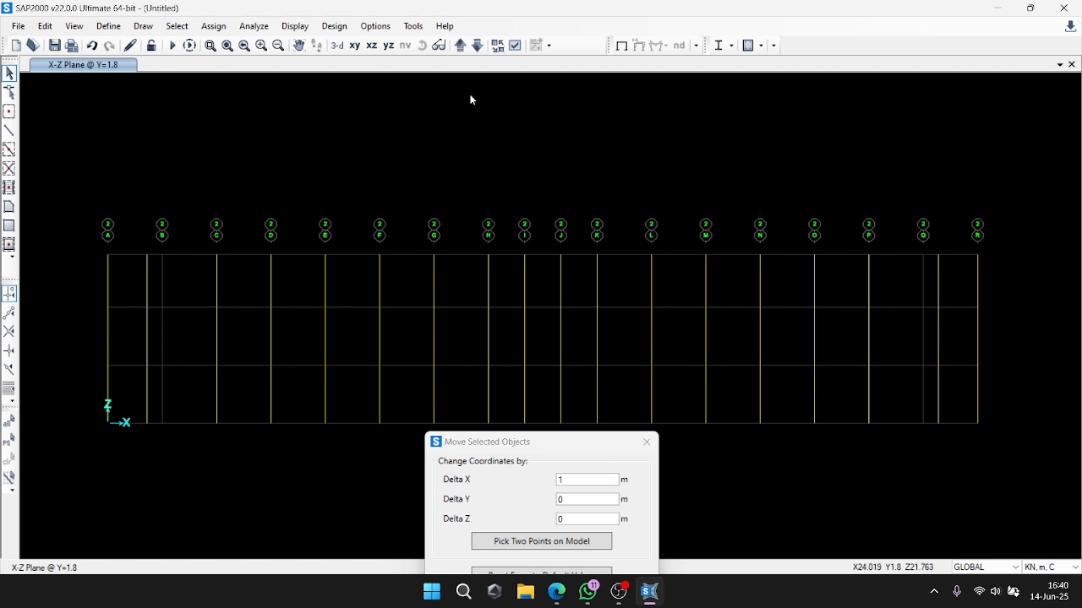
{"action": "left_click", "coordinate": [459, 48]}
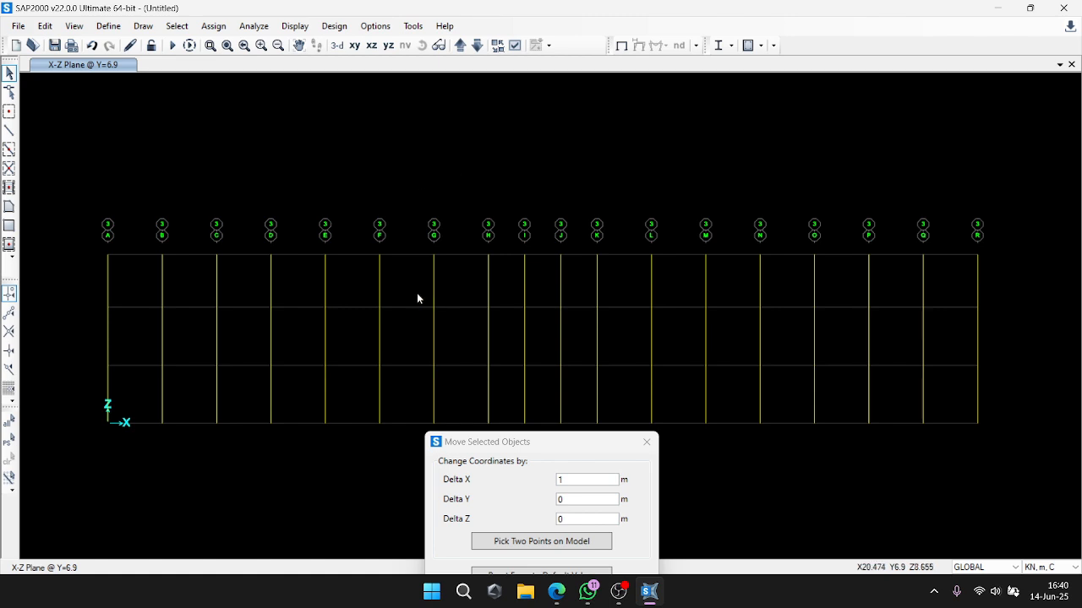
{"action": "left_click_drag", "start_coordinate": [451, 285], "coordinate": [251, 282]}
{"action": "left_click_drag", "start_coordinate": [445, 385], "coordinate": [226, 389]}
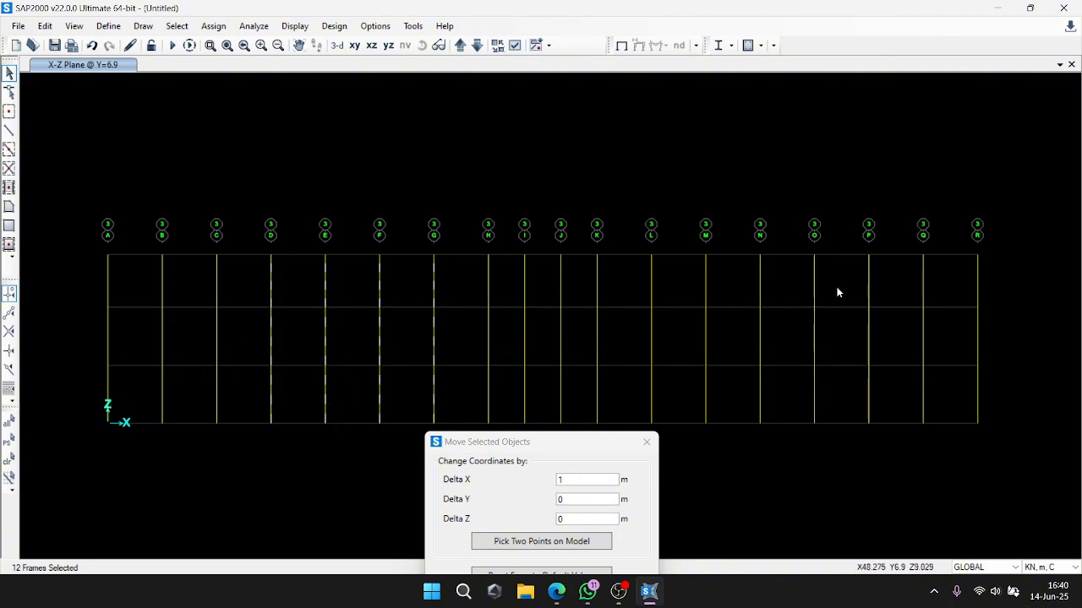
{"action": "left_click_drag", "start_coordinate": [839, 287], "coordinate": [625, 283]}
{"action": "left_click_drag", "start_coordinate": [845, 399], "coordinate": [643, 400]}
{"action": "left_click_drag", "start_coordinate": [845, 339], "coordinate": [621, 340]}
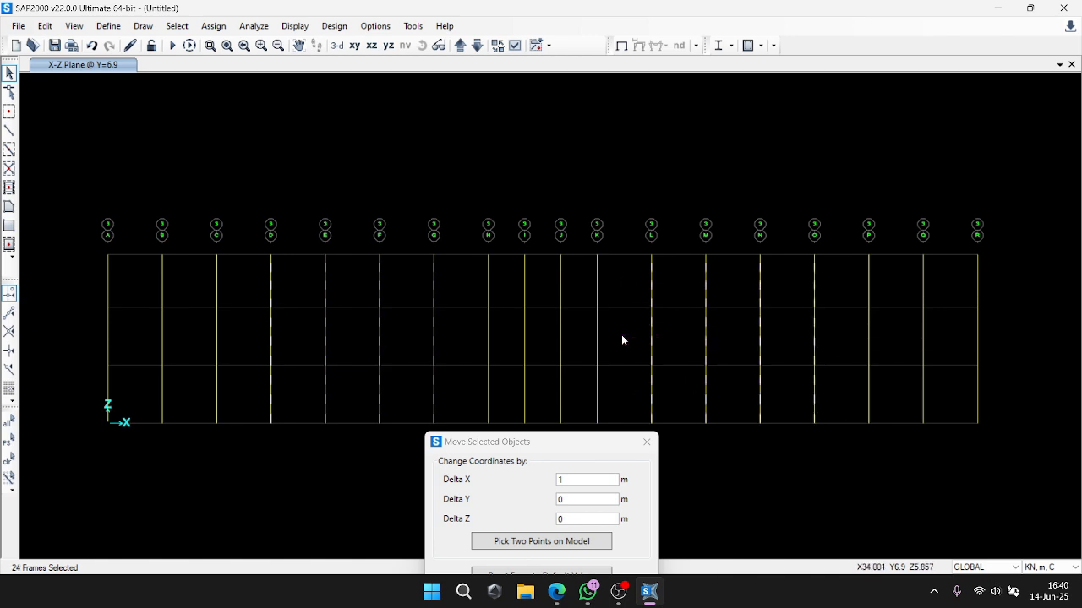
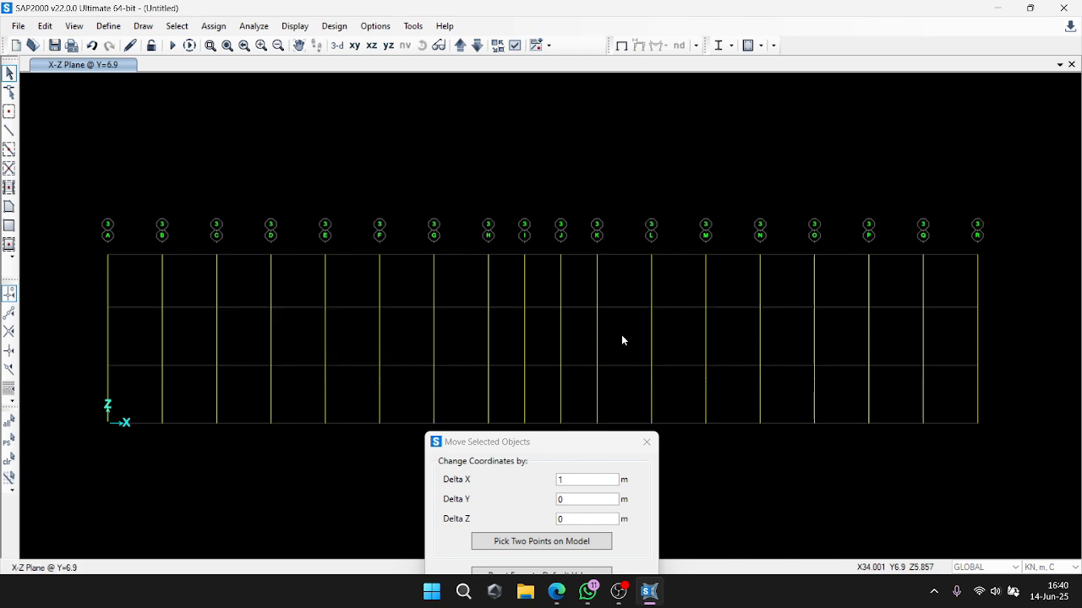
{"action": "key", "text": "Delete"}
In the X-Z plane at Y=9.3, move the columns on grid lines I and J by Delta X 0 and Delta Y 1.5 m.
{"action": "left_click", "coordinate": [456, 51]}
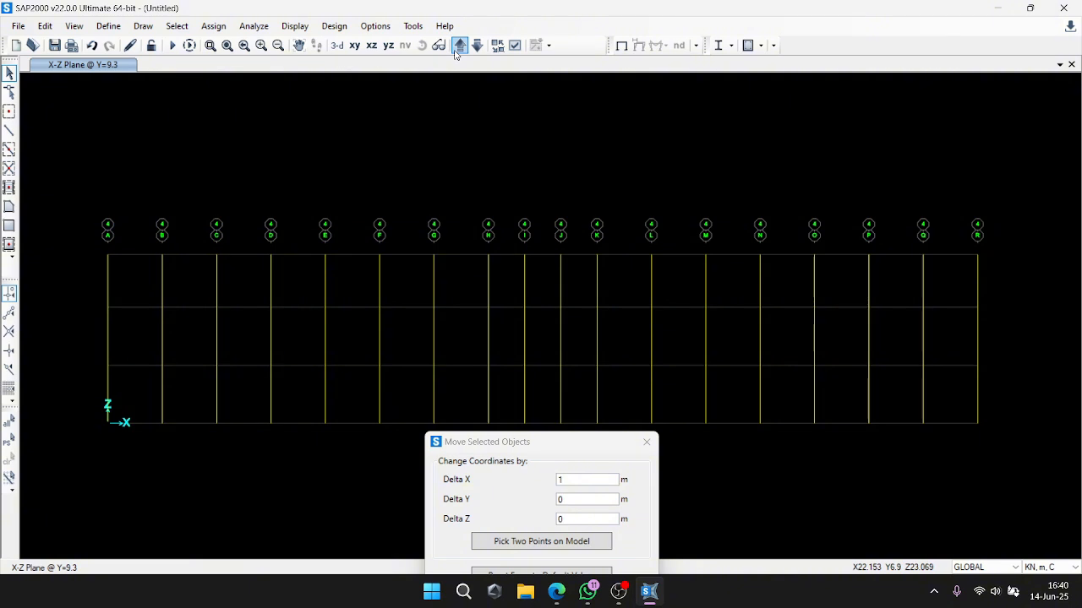
{"action": "left_click_drag", "start_coordinate": [576, 286], "coordinate": [512, 333]}
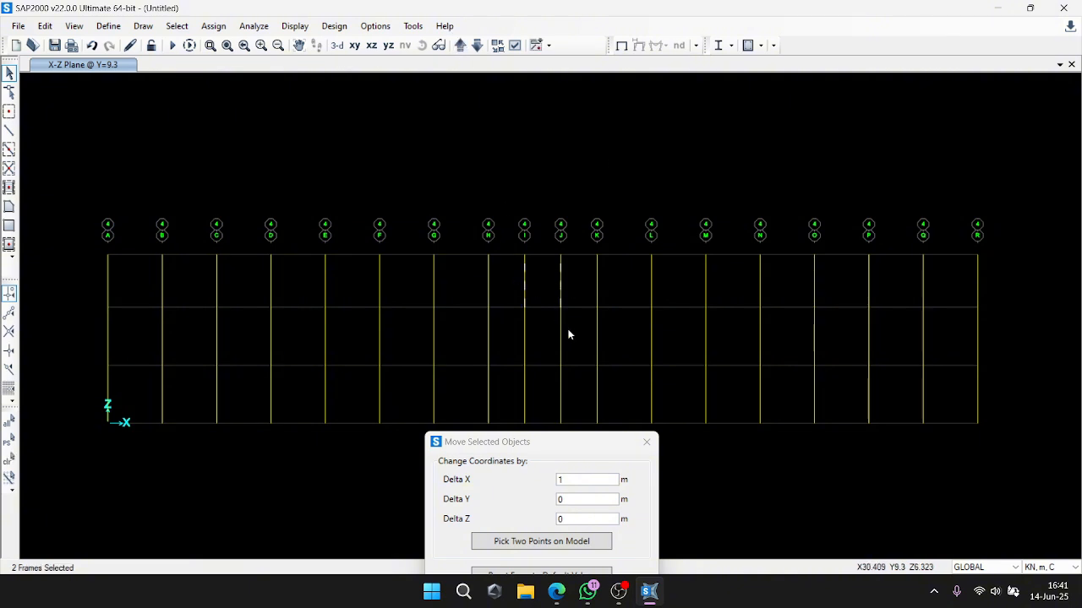
{"action": "left_click_drag", "start_coordinate": [575, 386], "coordinate": [510, 392]}
{"action": "left_click_drag", "start_coordinate": [563, 446], "coordinate": [449, 213]}
{"action": "type", "text": "0"}
{"action": "key", "text": "Tab"}
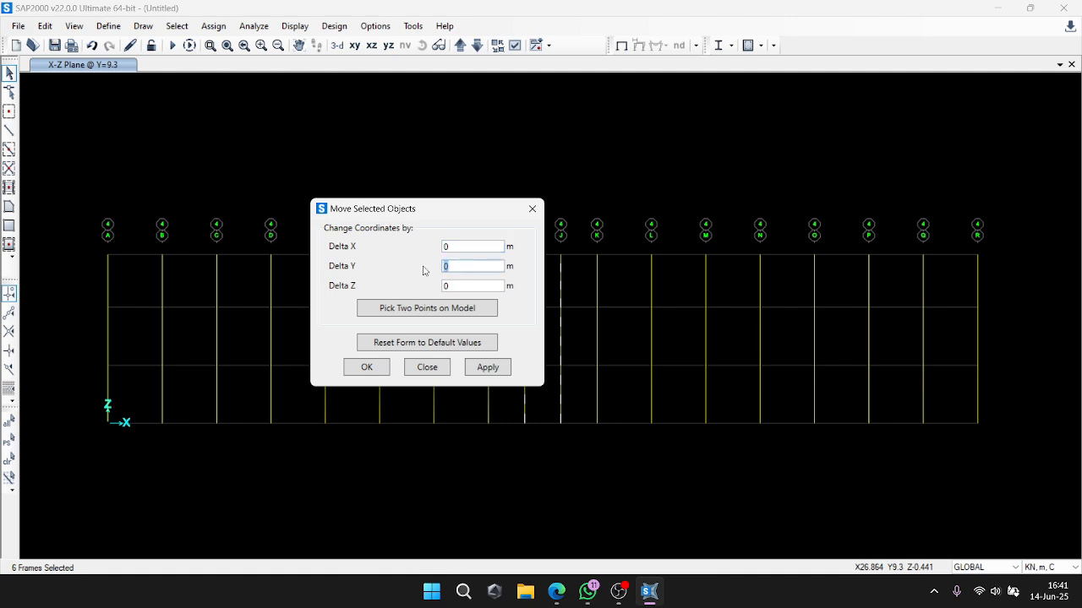
{"action": "type", "text": "1.5"}
{"action": "left_click", "coordinate": [481, 369]}
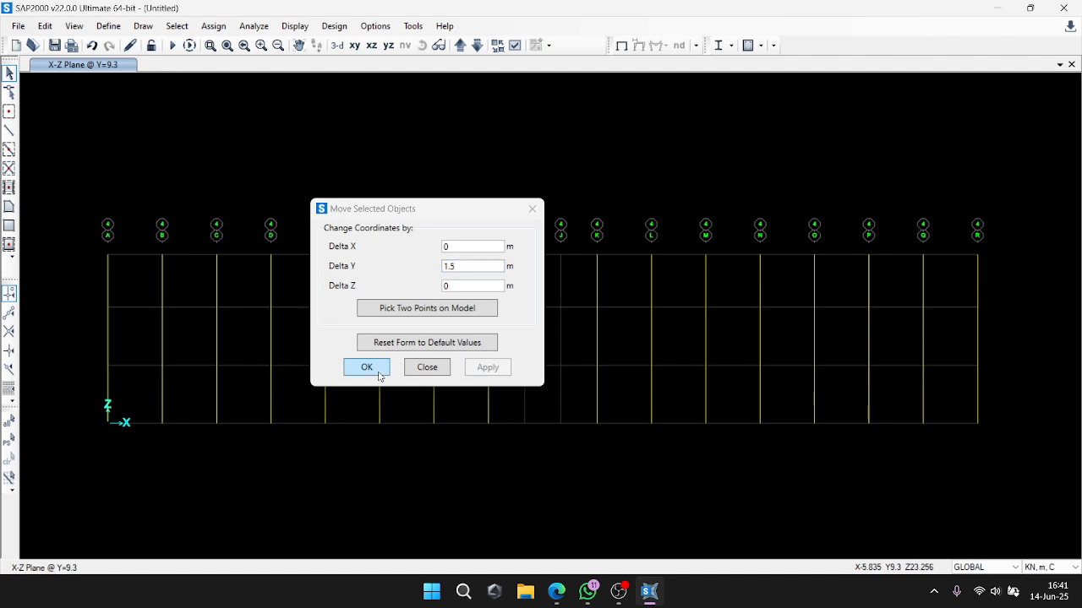
In the X-Z plane at Y=14.4, quick-draw kolom 35x35 columns on every grid line from A to R over all three storeys.
{"action": "left_click", "coordinate": [460, 44]}
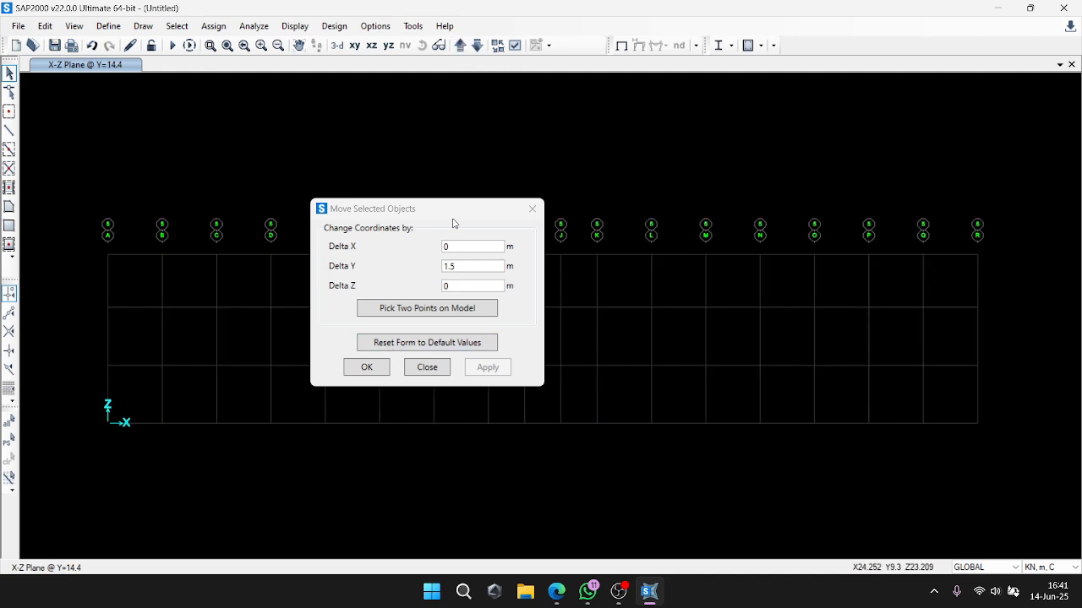
{"action": "left_click_drag", "start_coordinate": [458, 211], "coordinate": [463, 372]}
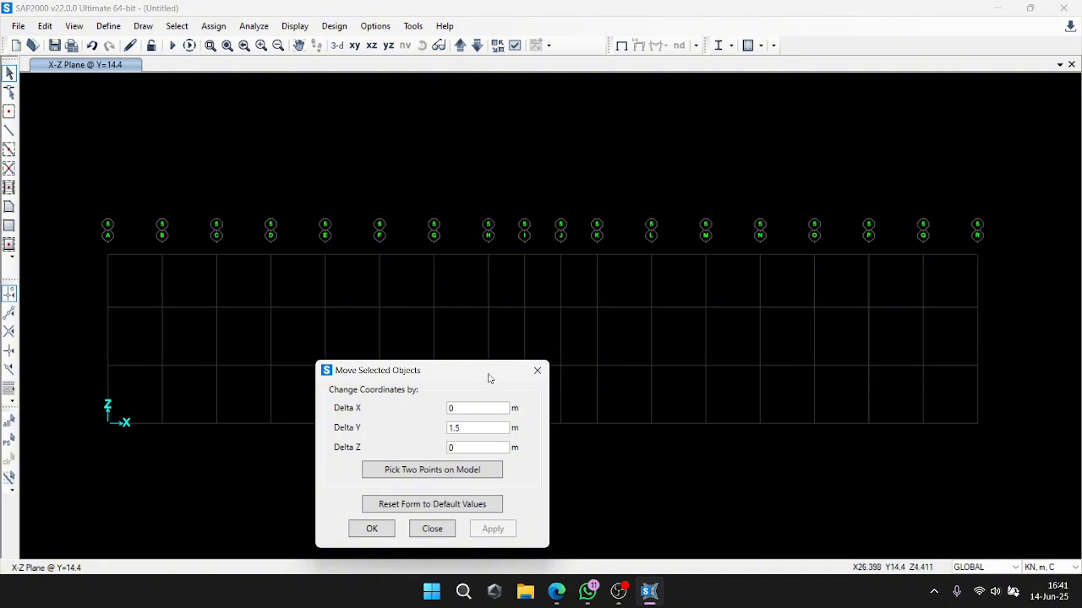
{"action": "left_click_drag", "start_coordinate": [490, 377], "coordinate": [515, 468]}
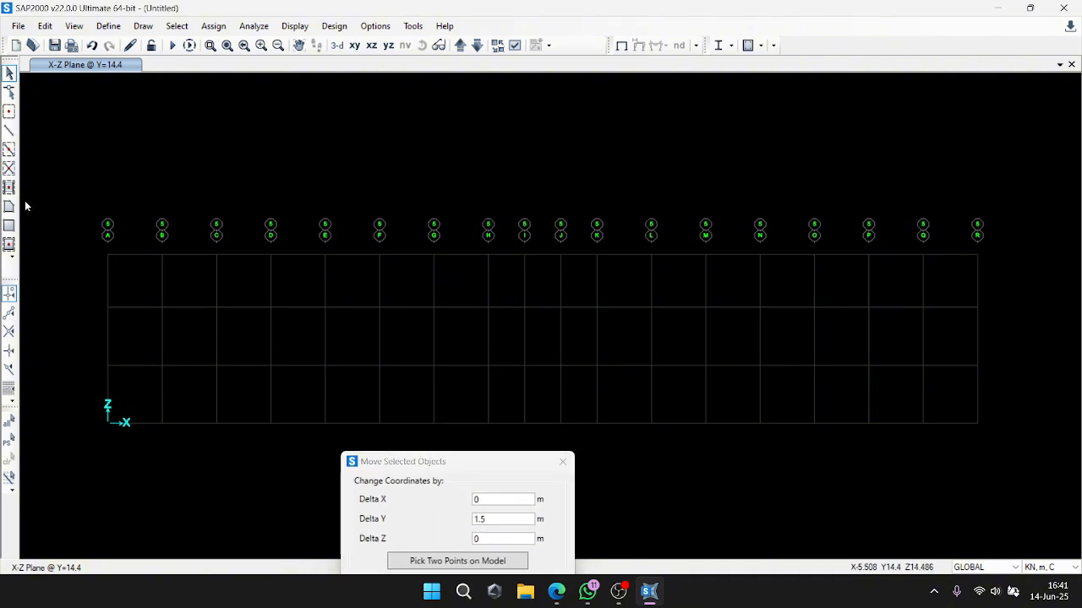
{"action": "left_click", "coordinate": [9, 131]}
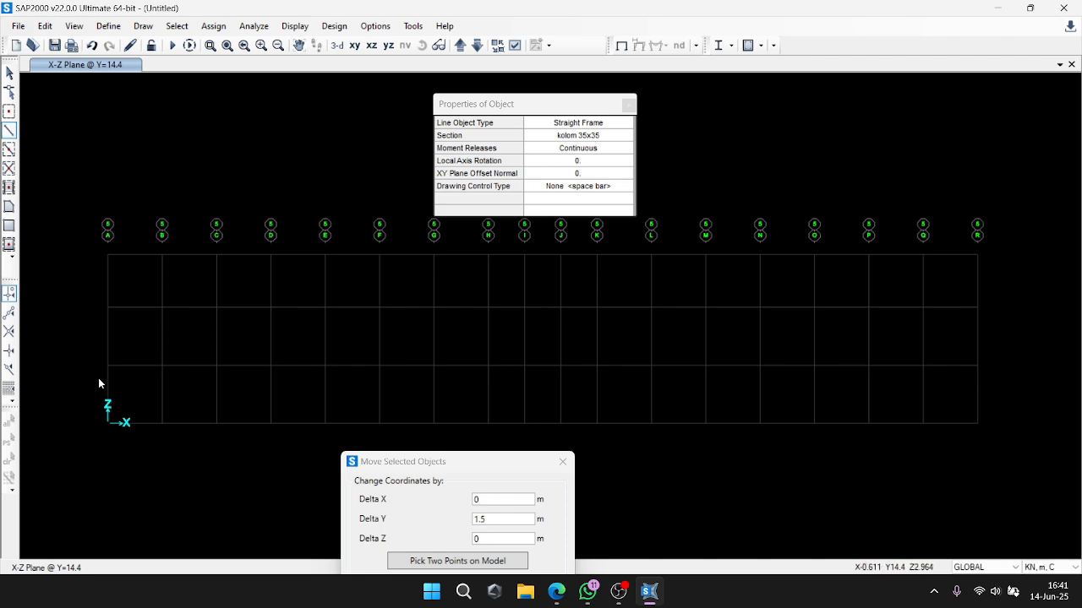
{"action": "left_click", "coordinate": [11, 147]}
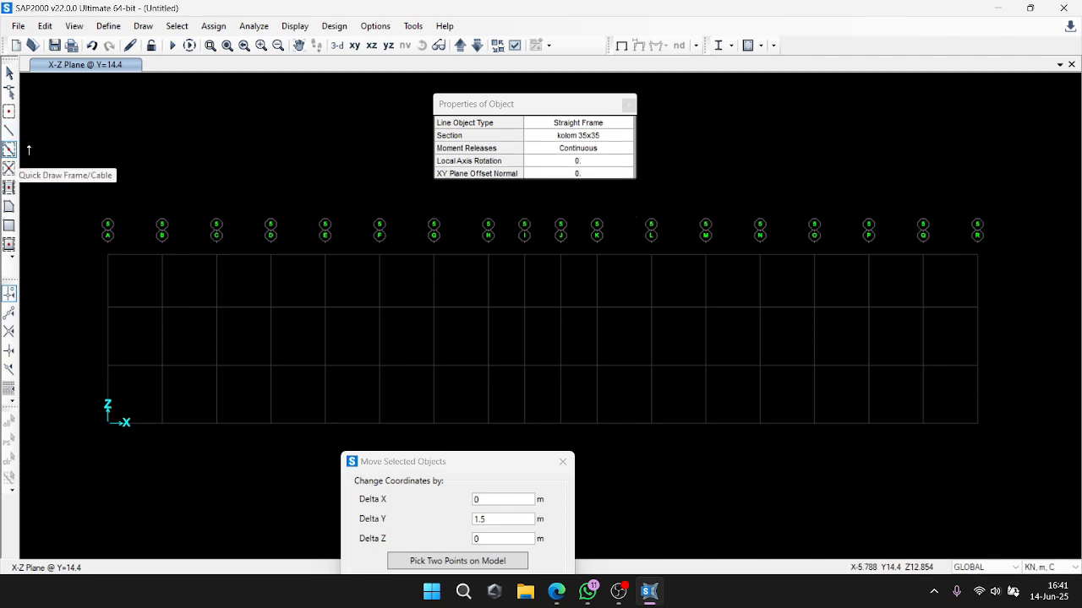
{"action": "left_click_drag", "start_coordinate": [1011, 284], "coordinate": [92, 279]}
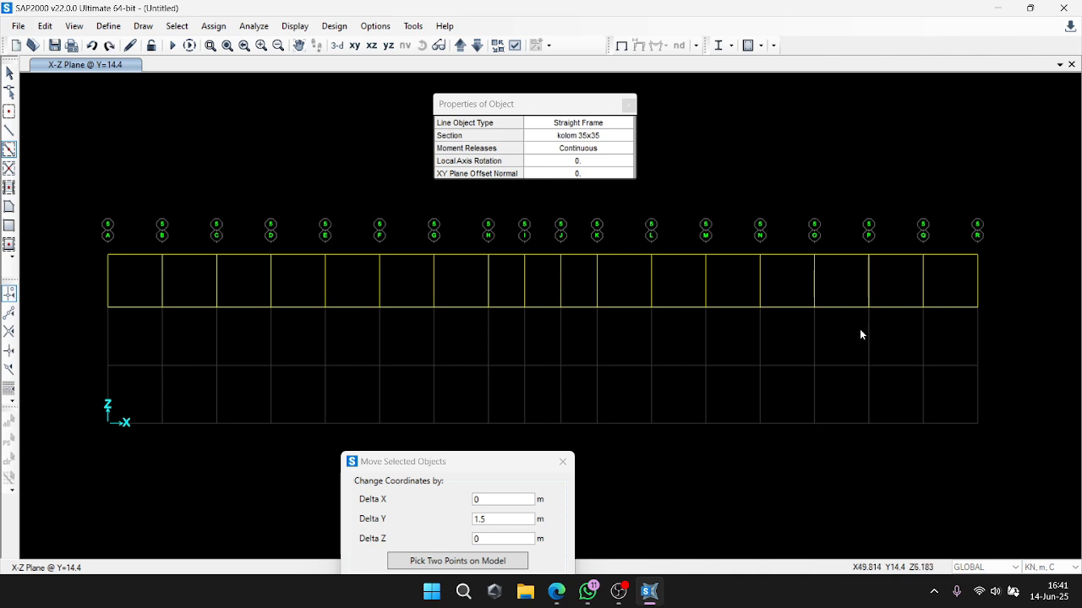
{"action": "mouse_move", "coordinate": [876, 285]}
{"action": "left_mouse_down"}
{"action": "mouse_move", "coordinate": [116, 285]}
{"action": "mouse_move", "coordinate": [137, 284]}
{"action": "mouse_move", "coordinate": [109, 333]}
{"action": "mouse_move", "coordinate": [107, 393]}
{"action": "mouse_move", "coordinate": [159, 381]}
{"action": "mouse_move", "coordinate": [164, 352]}
{"action": "mouse_move", "coordinate": [217, 380]}
{"action": "mouse_move", "coordinate": [268, 381]}
{"action": "mouse_move", "coordinate": [289, 355]}
{"action": "mouse_move", "coordinate": [325, 353]}
{"action": "mouse_move", "coordinate": [381, 386]}
{"action": "mouse_move", "coordinate": [381, 352]}
{"action": "mouse_move", "coordinate": [432, 391]}
{"action": "mouse_move", "coordinate": [437, 350]}
{"action": "mouse_move", "coordinate": [486, 351]}
{"action": "mouse_move", "coordinate": [527, 396]}
{"action": "mouse_move", "coordinate": [560, 386]}
{"action": "mouse_move", "coordinate": [565, 333]}
{"action": "mouse_move", "coordinate": [599, 391]}
{"action": "mouse_move", "coordinate": [639, 393]}
{"action": "left_mouse_up"}
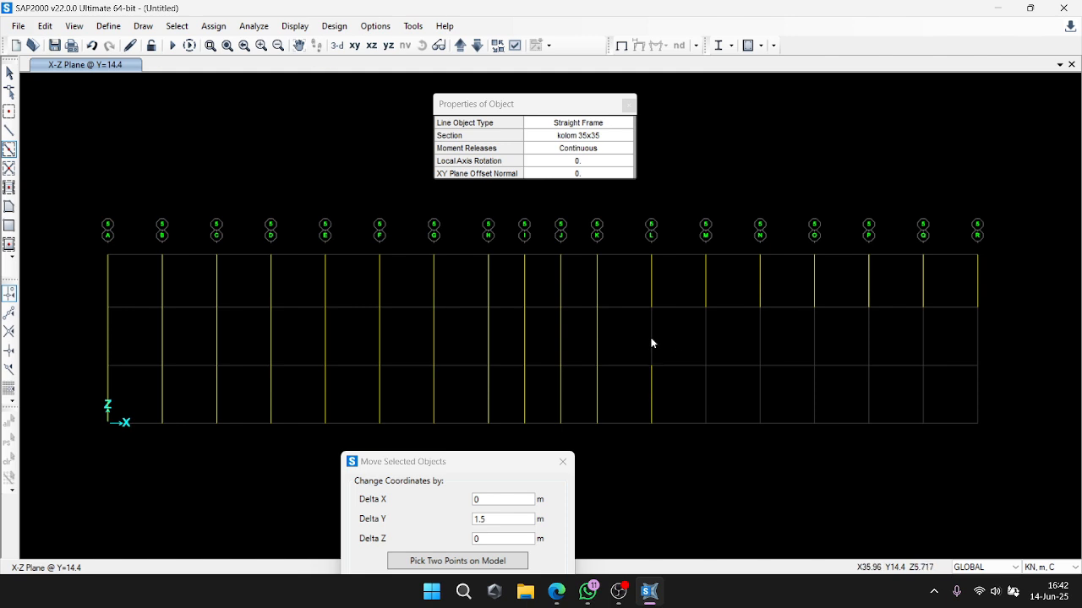
{"action": "mouse_move", "coordinate": [651, 343]}
{"action": "left_mouse_down"}
{"action": "mouse_move", "coordinate": [704, 386]}
{"action": "mouse_move", "coordinate": [802, 381]}
{"action": "left_mouse_up"}
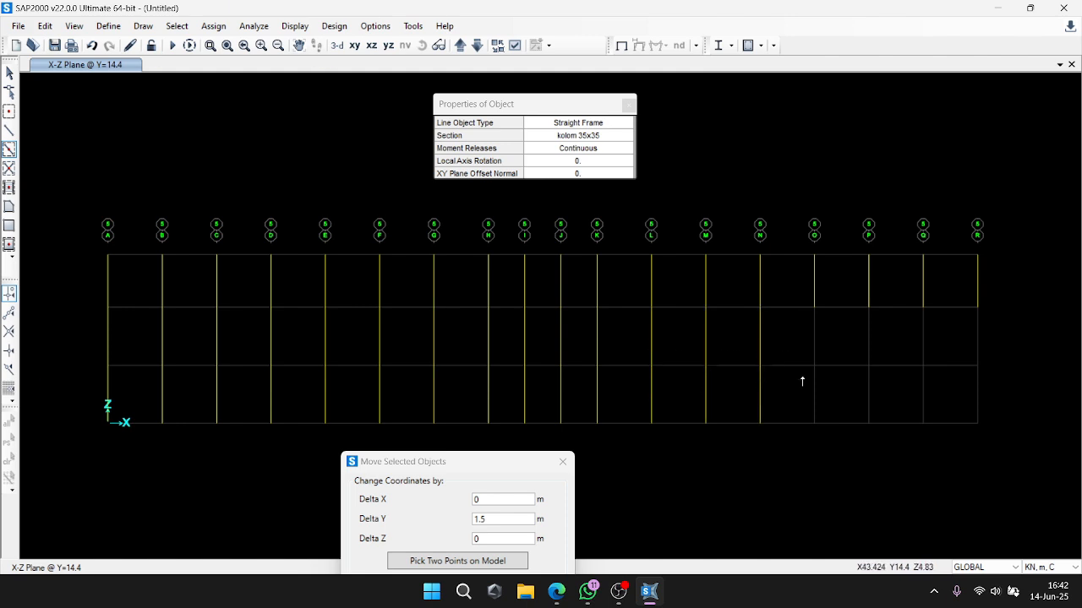
{"action": "mouse_move", "coordinate": [870, 395]}
{"action": "left_mouse_down"}
{"action": "mouse_move", "coordinate": [917, 391]}
{"action": "mouse_move", "coordinate": [922, 355]}
{"action": "mouse_move", "coordinate": [977, 387]}
{"action": "mouse_move", "coordinate": [980, 349]}
{"action": "left_mouse_up"}
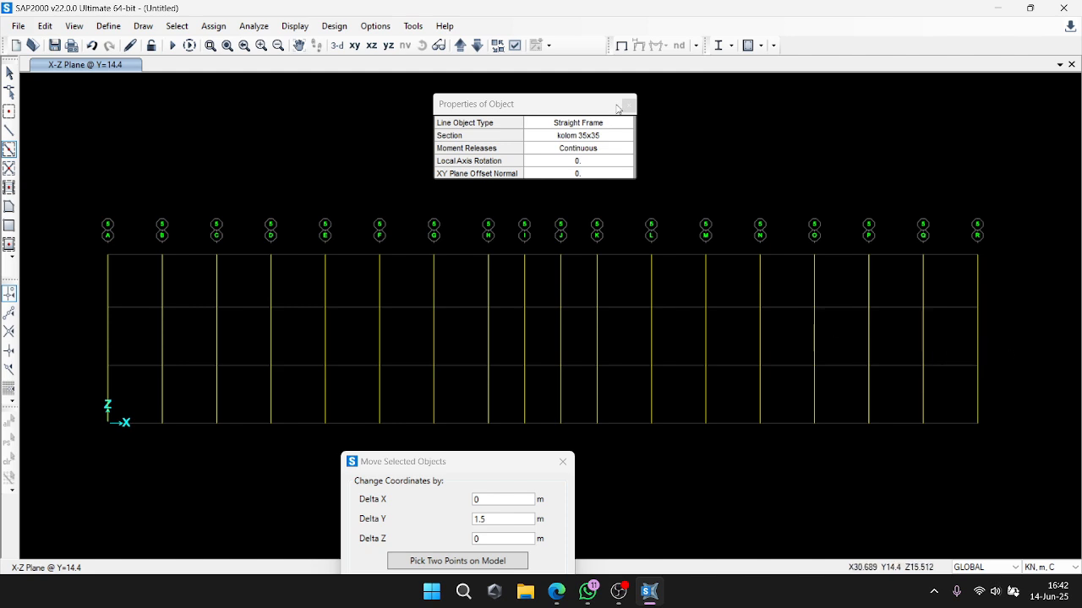
Move all column segments on grid line B in the Y=14.4 plane by Delta X -1 m and Delta Y 0.
{"action": "left_click_drag", "start_coordinate": [492, 462], "coordinate": [613, 203]}
{"action": "left_click_drag", "start_coordinate": [101, 235], "coordinate": [171, 314]}
{"action": "key", "text": "ctrl+z"}
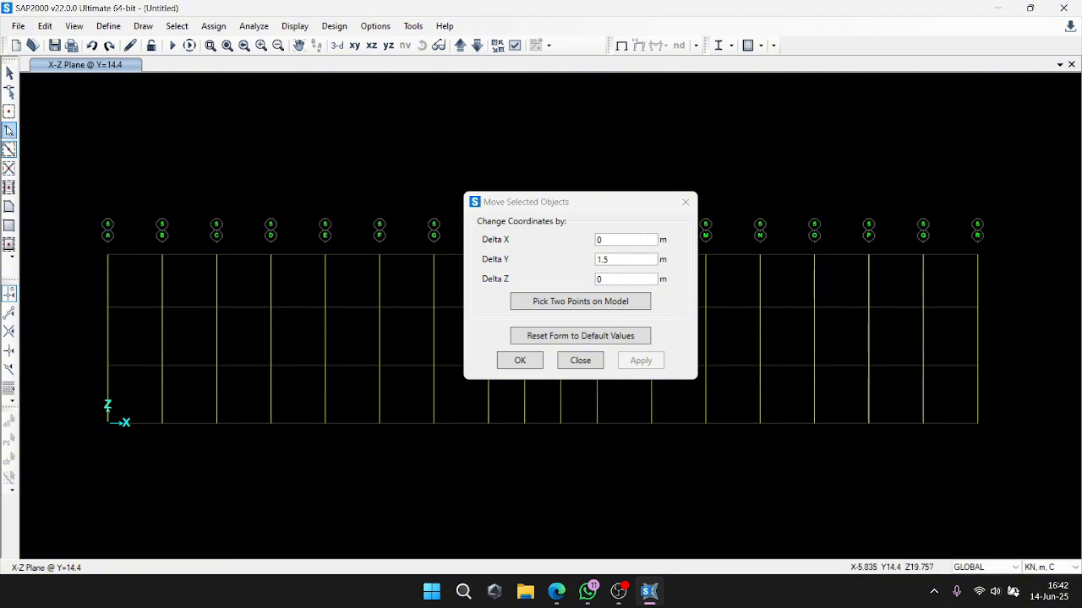
{"action": "key", "text": "Escape"}
{"action": "left_click", "coordinate": [163, 301]}
{"action": "left_click_drag", "start_coordinate": [153, 337], "coordinate": [151, 377]}
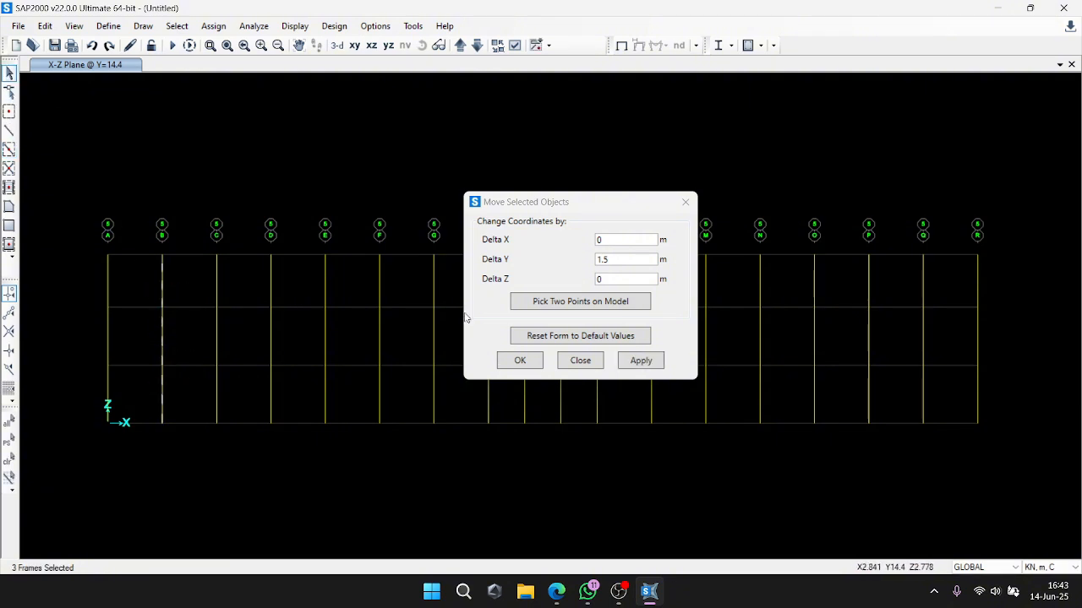
{"action": "left_click_drag", "start_coordinate": [612, 260], "coordinate": [568, 245]}
{"action": "type", "text": "0"}
{"action": "type", "text": "-1"}
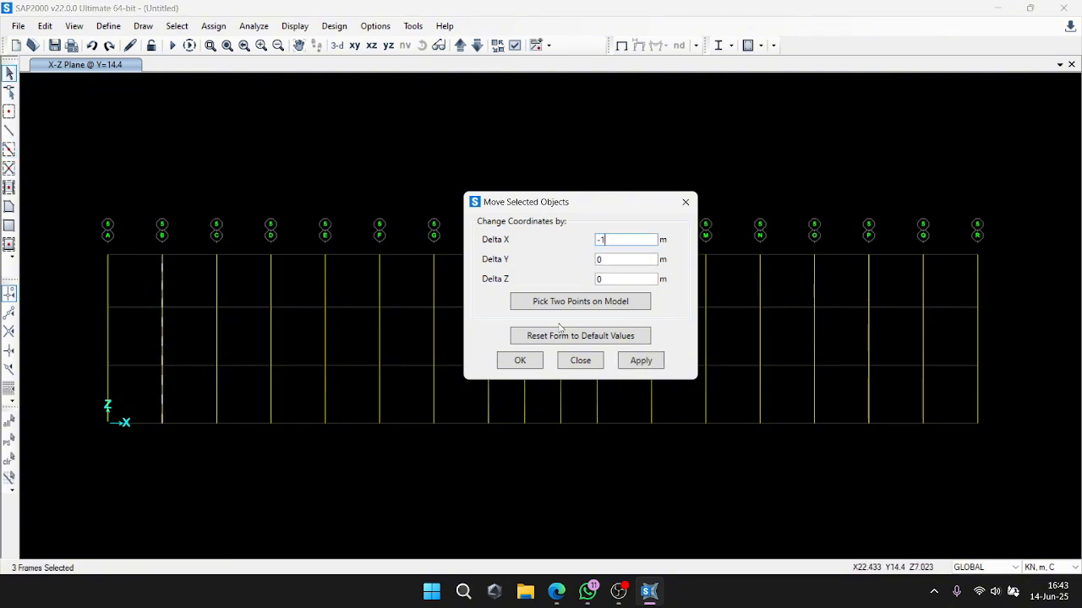
{"action": "left_click", "coordinate": [649, 361]}
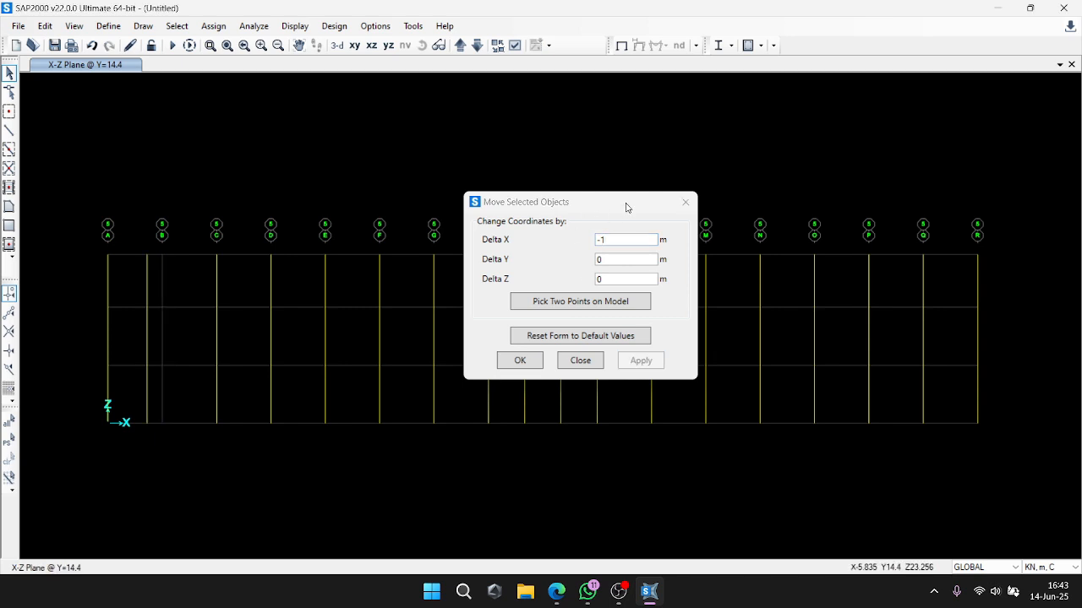
Move the three column segments on grid line Q in the Y=14.4 plane by Delta X 1 m.
{"action": "left_click_drag", "start_coordinate": [628, 203], "coordinate": [541, 272]}
{"action": "left_click", "coordinate": [925, 280]}
{"action": "left_click", "coordinate": [924, 338]}
{"action": "left_click", "coordinate": [924, 391]}
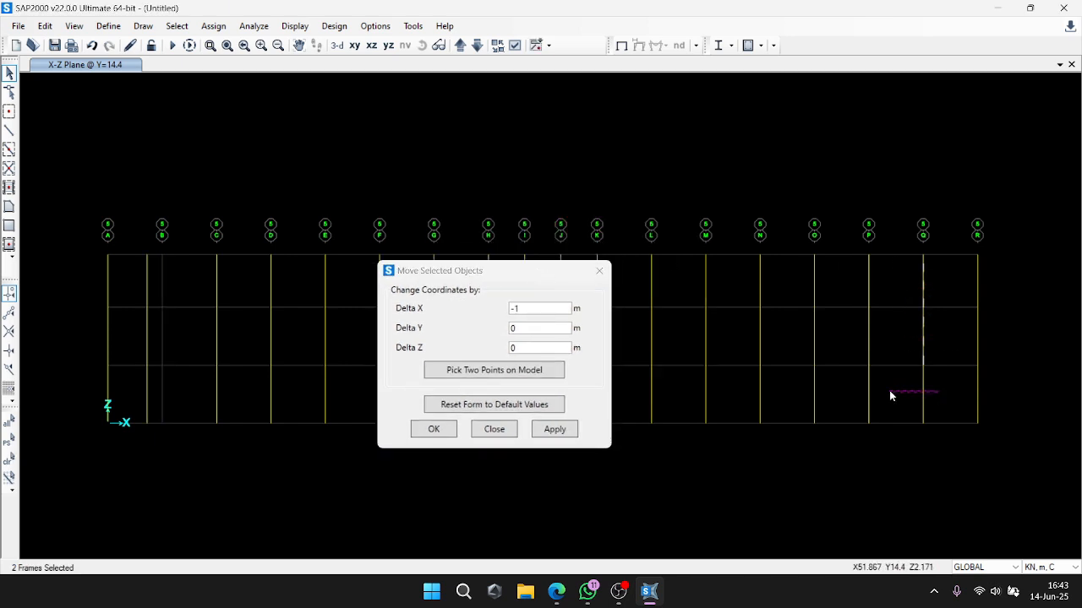
{"action": "left_click_drag", "start_coordinate": [544, 311], "coordinate": [452, 312]}
{"action": "type", "text": "1"}
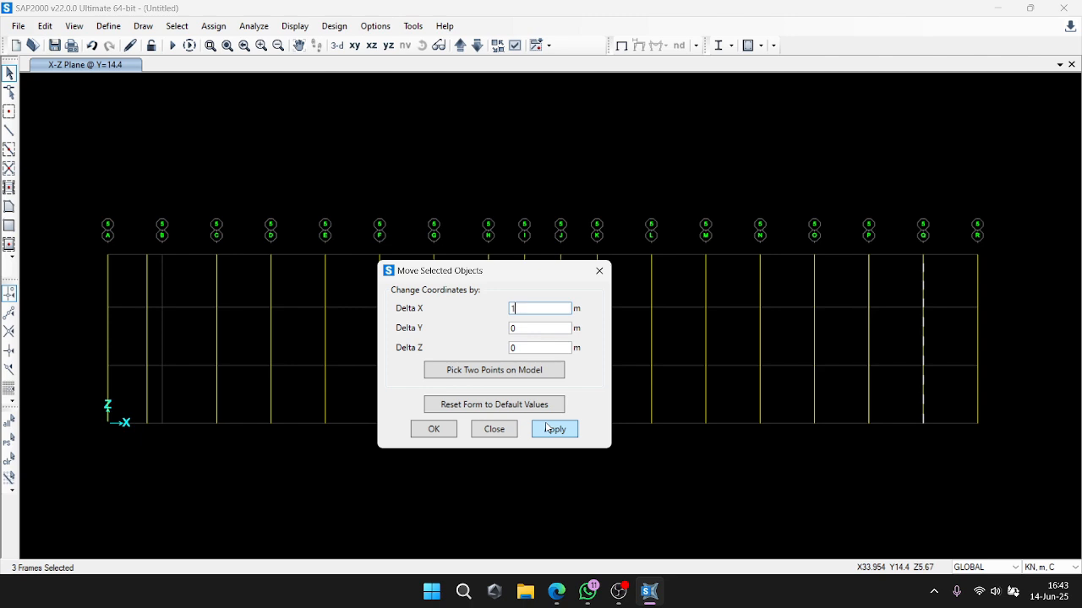
{"action": "left_click", "coordinate": [545, 428]}
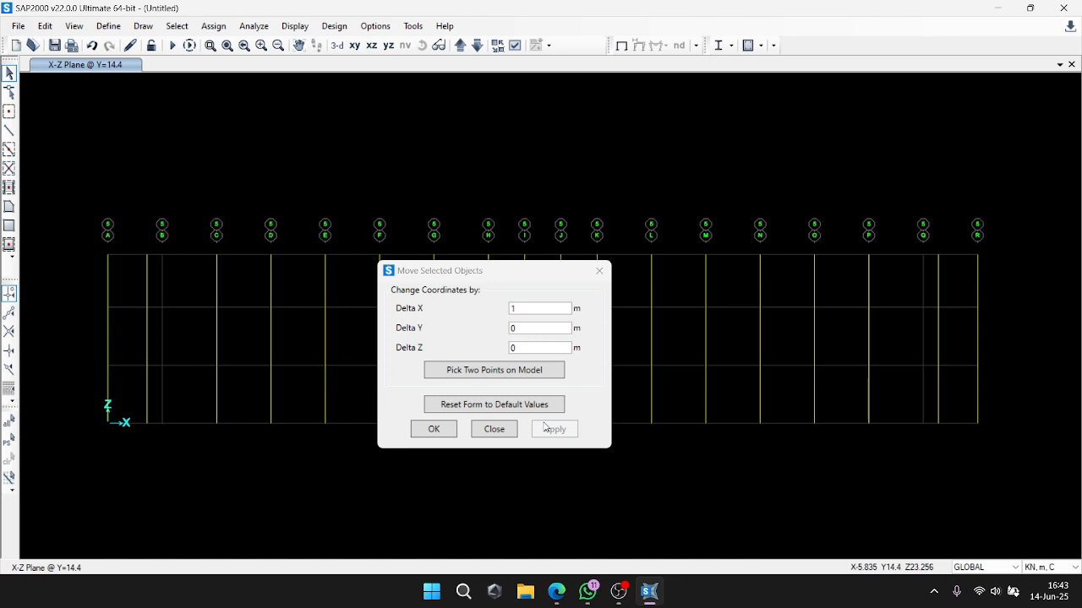
In the Y=14.4 plane, select all column segments on grid lines C to P and delete them, closing the move dialog.
{"action": "left_click_drag", "start_coordinate": [546, 272], "coordinate": [568, 474]}
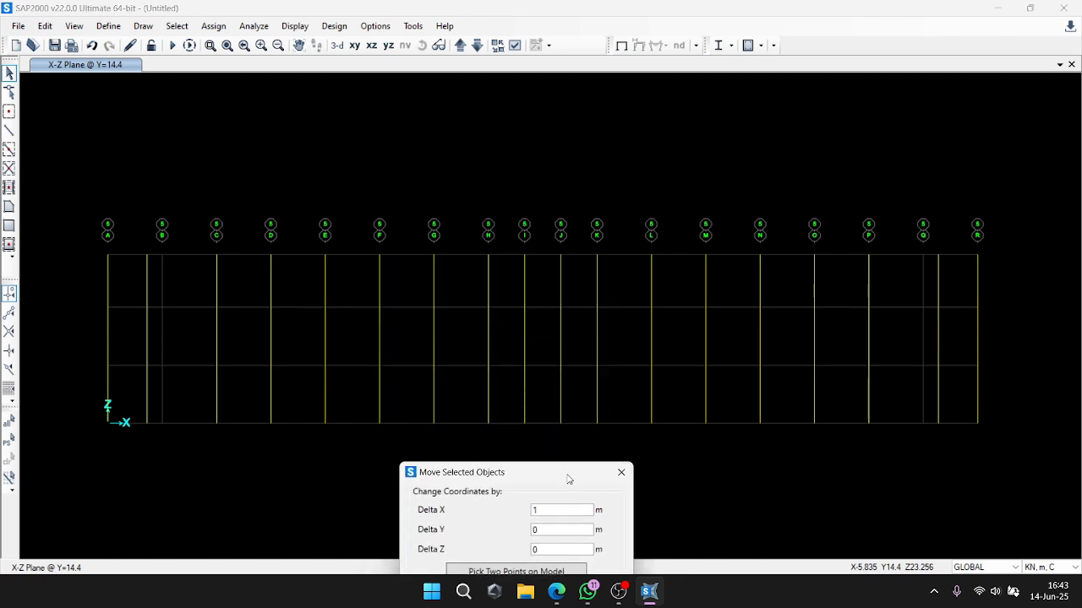
{"action": "left_click_drag", "start_coordinate": [896, 281], "coordinate": [204, 292]}
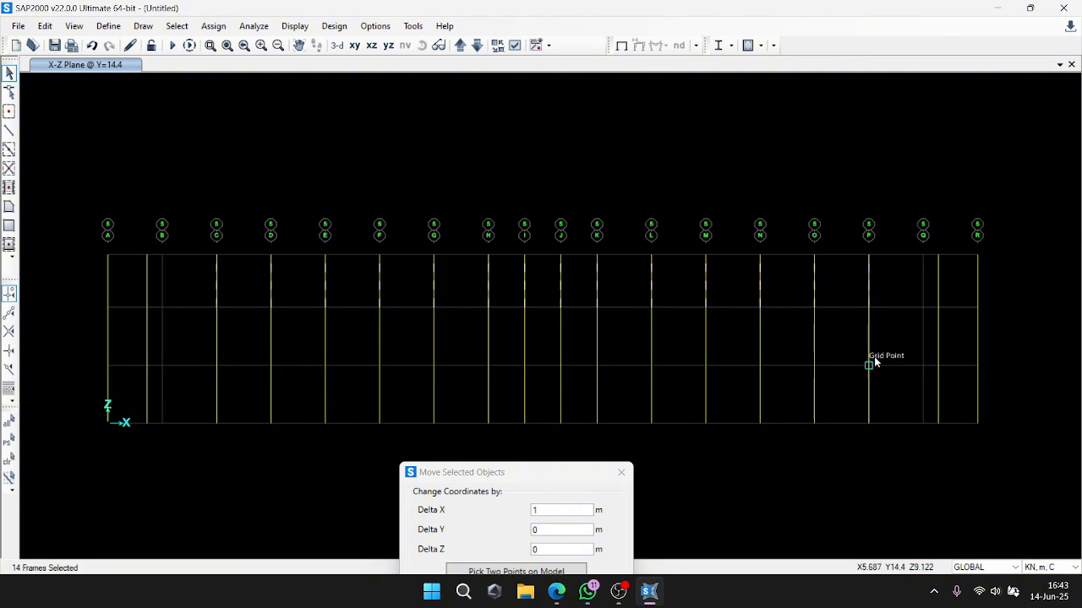
{"action": "left_click_drag", "start_coordinate": [903, 343], "coordinate": [239, 350]}
{"action": "left_click_drag", "start_coordinate": [879, 390], "coordinate": [186, 403]}
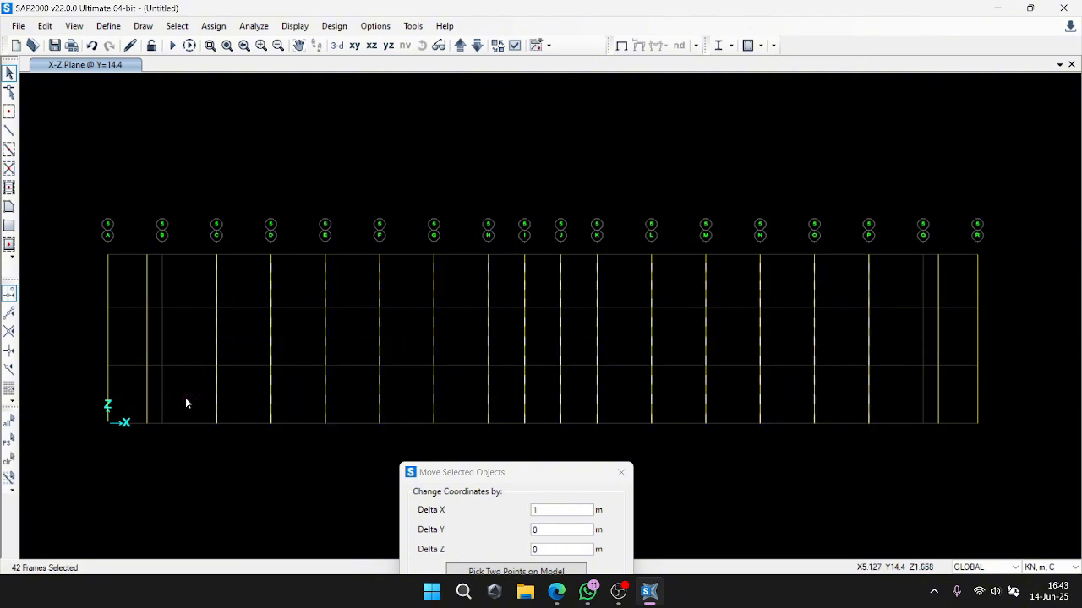
{"action": "key", "text": "Delete"}
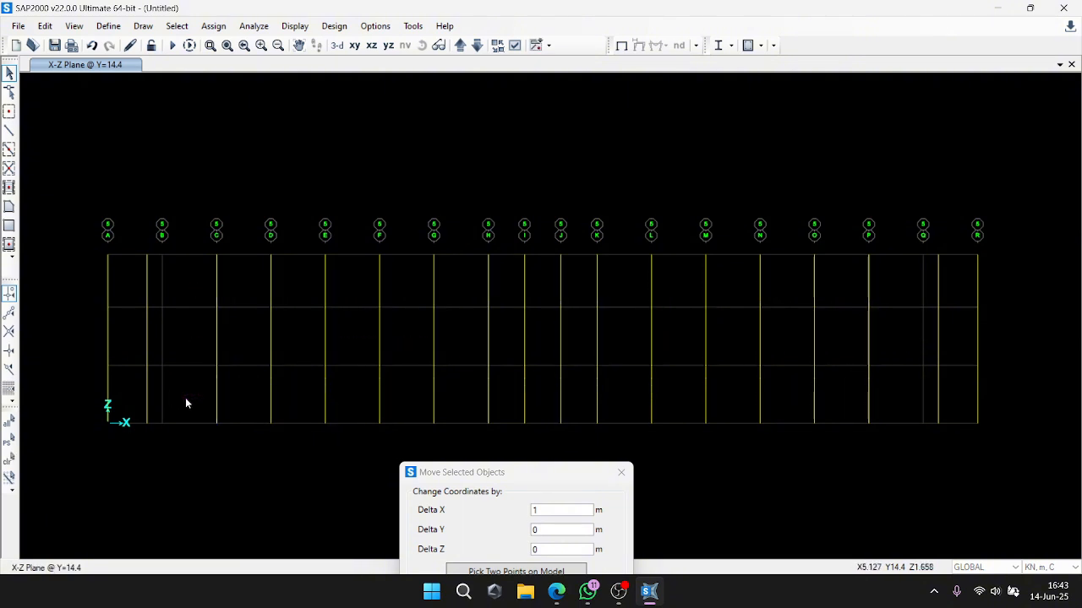
{"action": "left_click_drag", "start_coordinate": [448, 473], "coordinate": [439, 199]}
{"action": "left_click", "coordinate": [446, 358]}
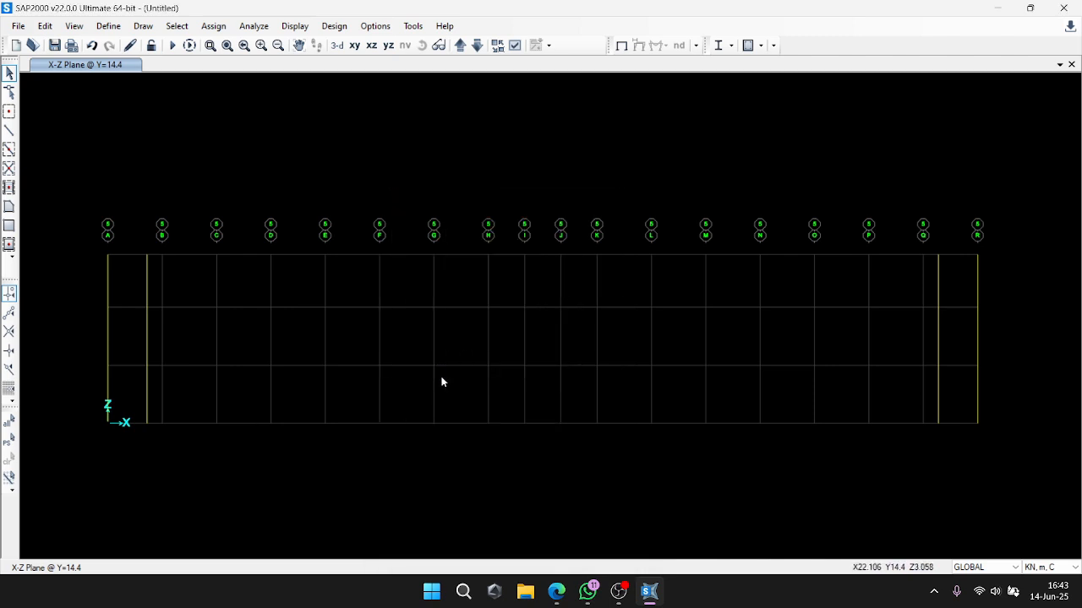
Set the display options to colour the objects by Sections.
{"action": "left_click", "coordinate": [515, 46]}
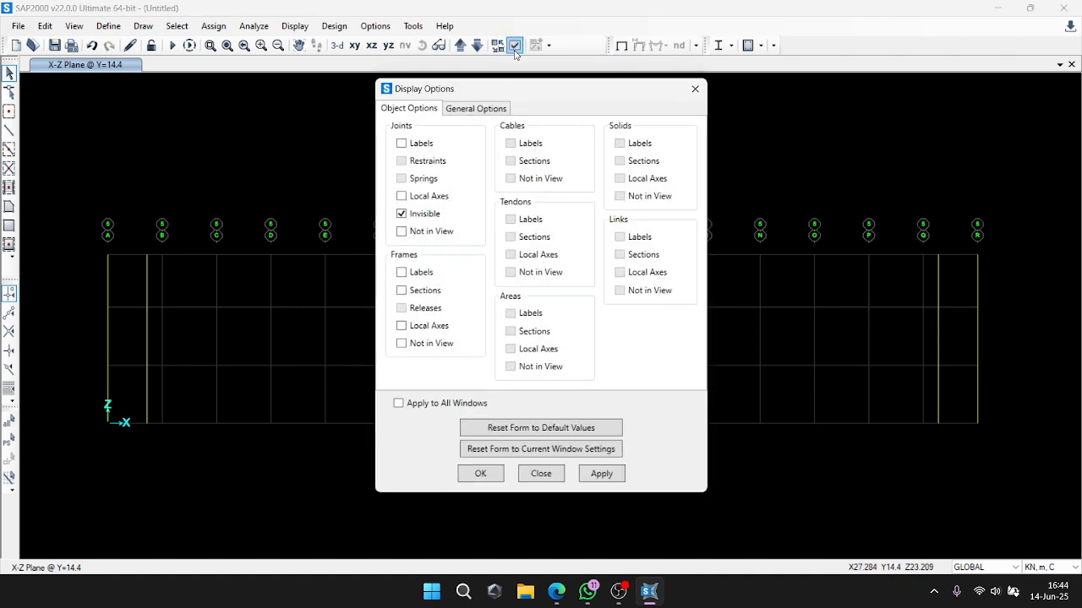
{"action": "left_click", "coordinate": [476, 108]}
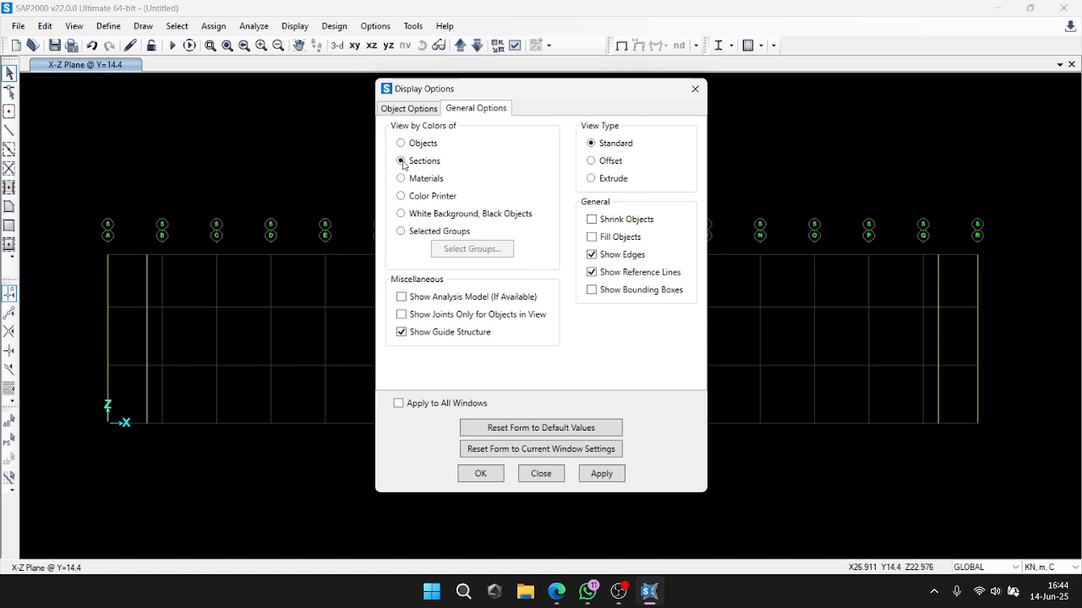
{"action": "left_click", "coordinate": [617, 474]}
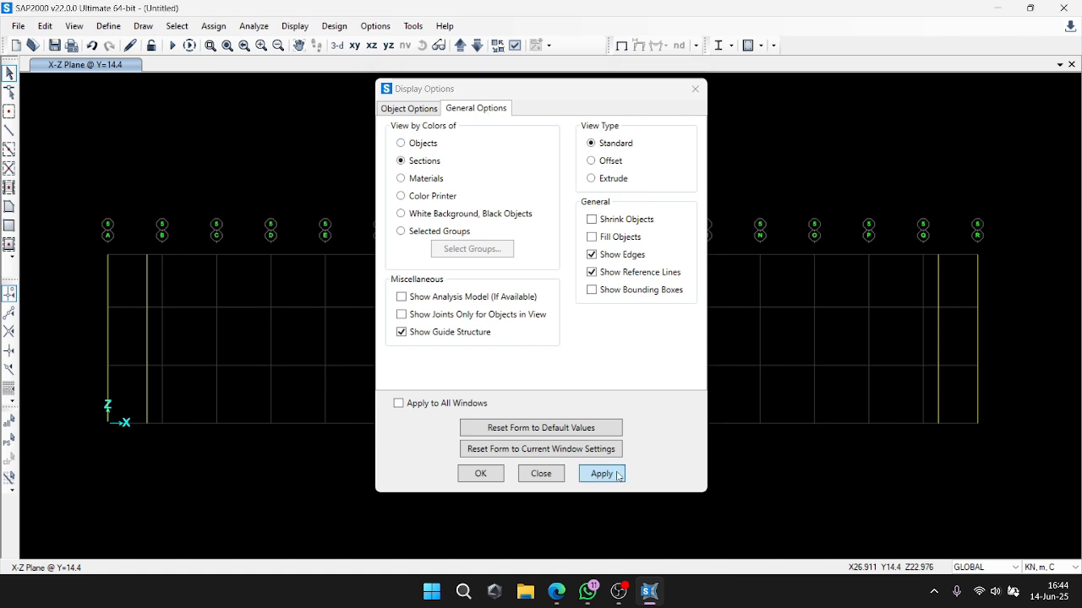
{"action": "left_click", "coordinate": [487, 474]}
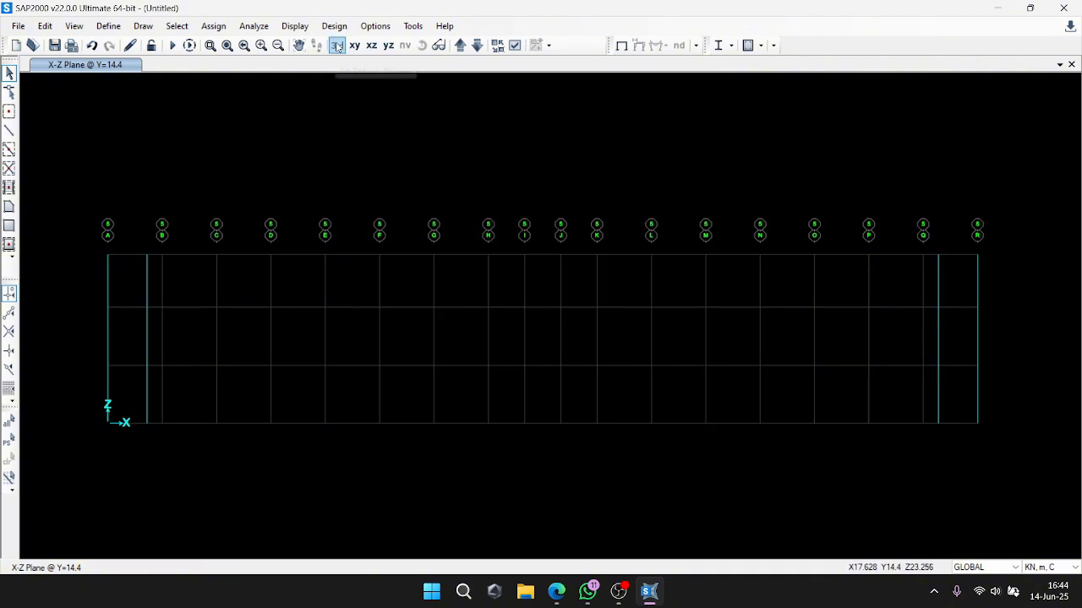
Examine the X-Y plan at Z=0 and the 3-D view, looking closely at the diagonal frame among the columns.
{"action": "left_click", "coordinate": [357, 48]}
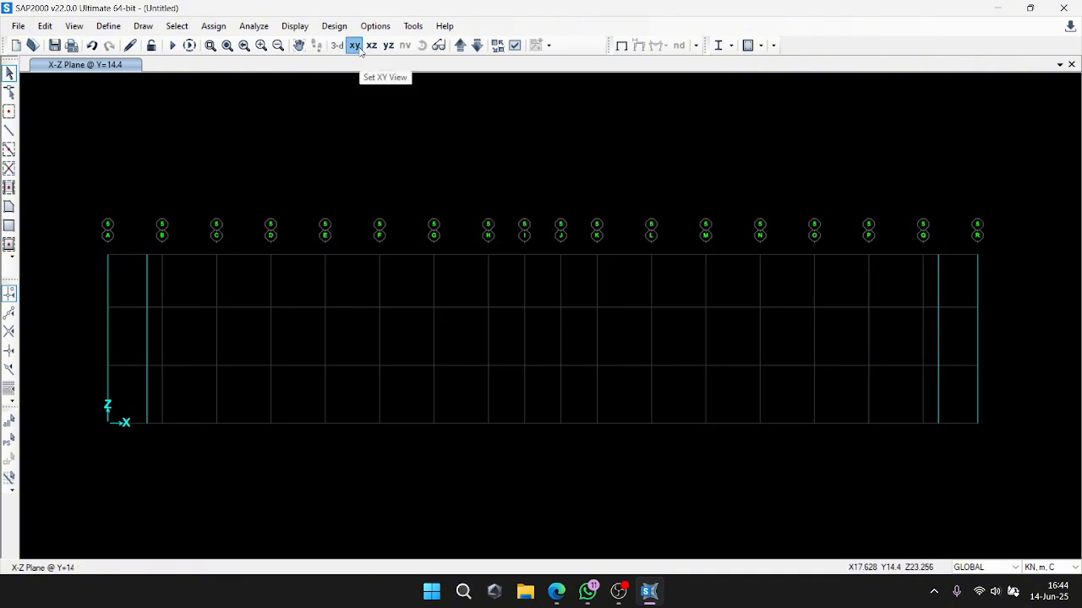
{"action": "scroll", "coordinate": [562, 313], "scroll_direction": "up", "scroll_amount": 2}
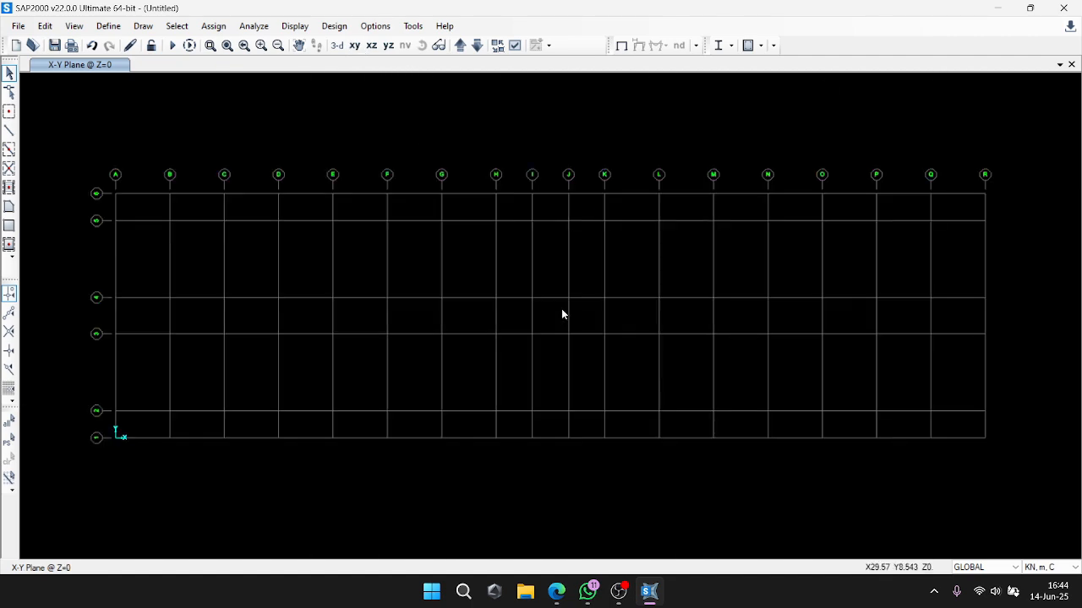
{"action": "left_click", "coordinate": [338, 45]}
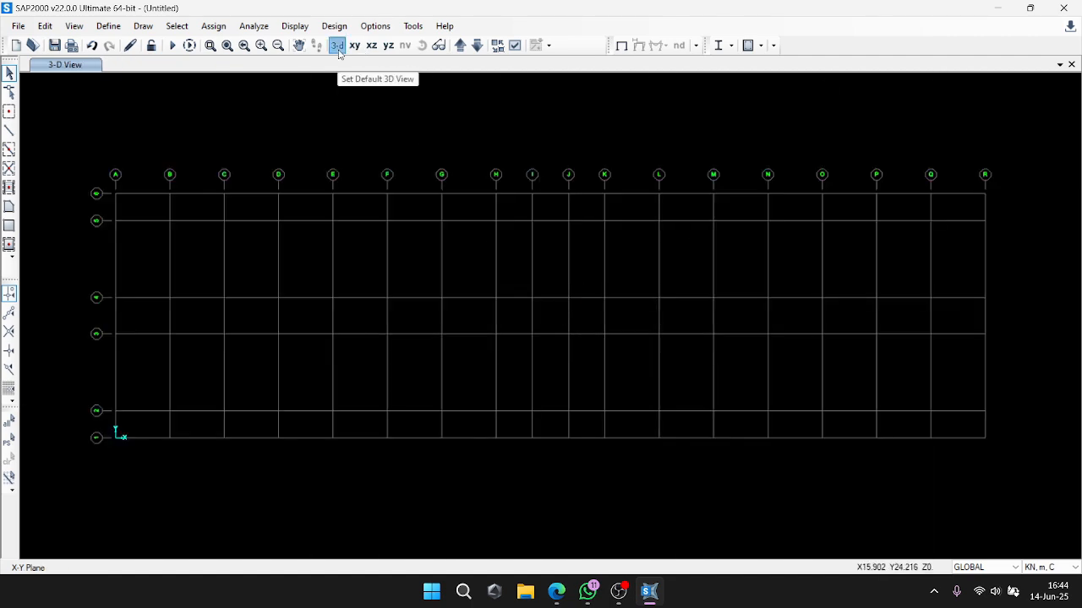
{"action": "scroll", "coordinate": [500, 393], "scroll_direction": "up", "scroll_amount": 3}
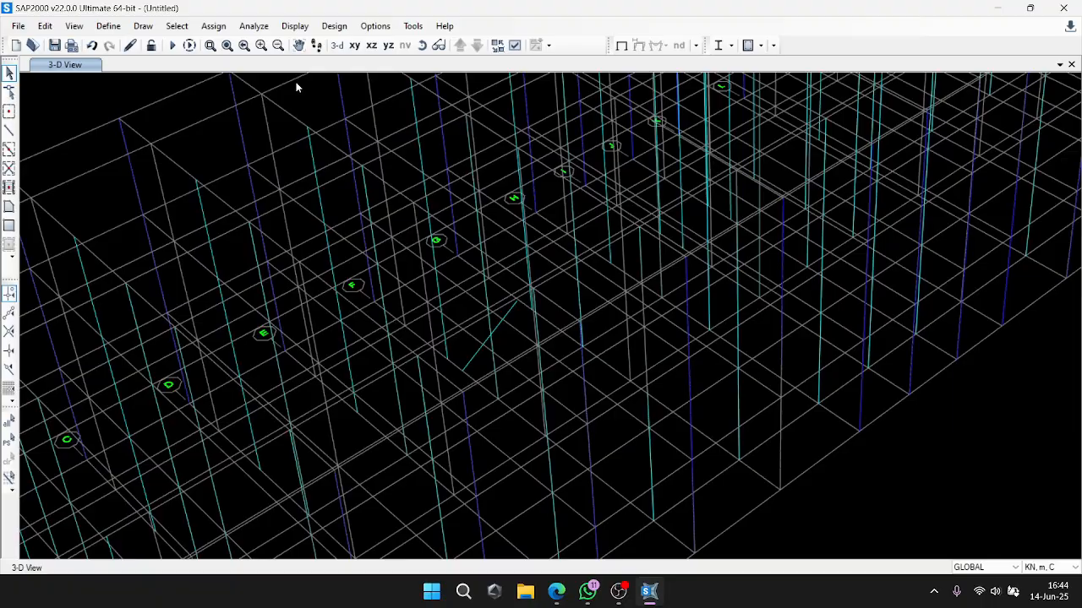
{"action": "left_click", "coordinate": [421, 47]}
{"action": "left_click_drag", "start_coordinate": [463, 372], "coordinate": [780, 191]}
{"action": "scroll", "coordinate": [412, 377], "scroll_direction": "down", "scroll_amount": 3}
{"action": "left_click", "coordinate": [421, 46]}
{"action": "left_click", "coordinate": [421, 46]}
{"action": "left_click_drag", "start_coordinate": [727, 236], "coordinate": [565, 258]}
{"action": "scroll", "coordinate": [566, 258], "scroll_direction": "up", "scroll_amount": 5}
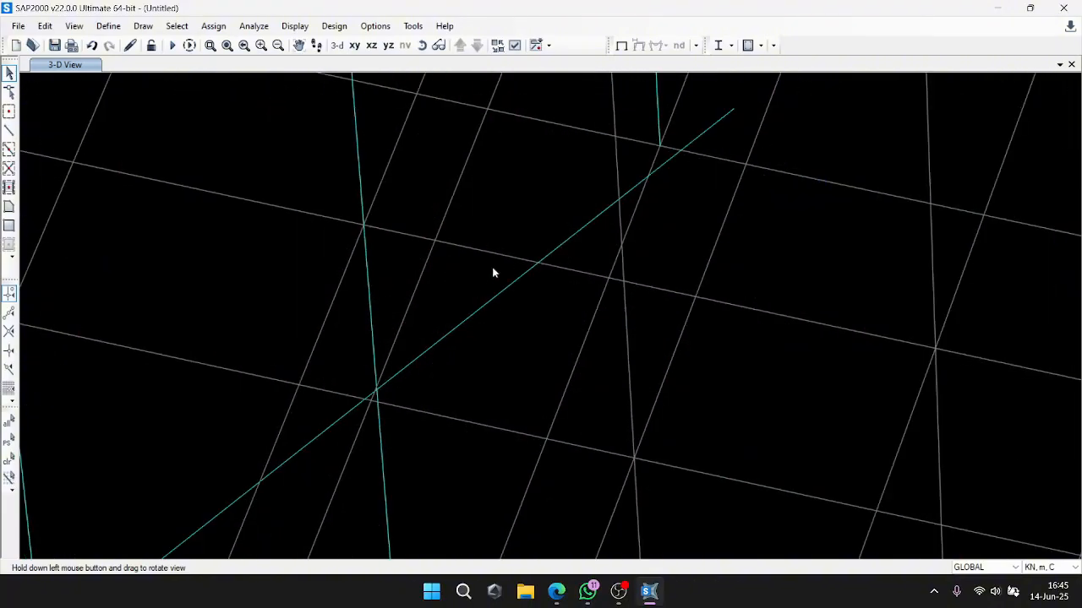
{"action": "scroll", "coordinate": [504, 294], "scroll_direction": "down", "scroll_amount": 5}
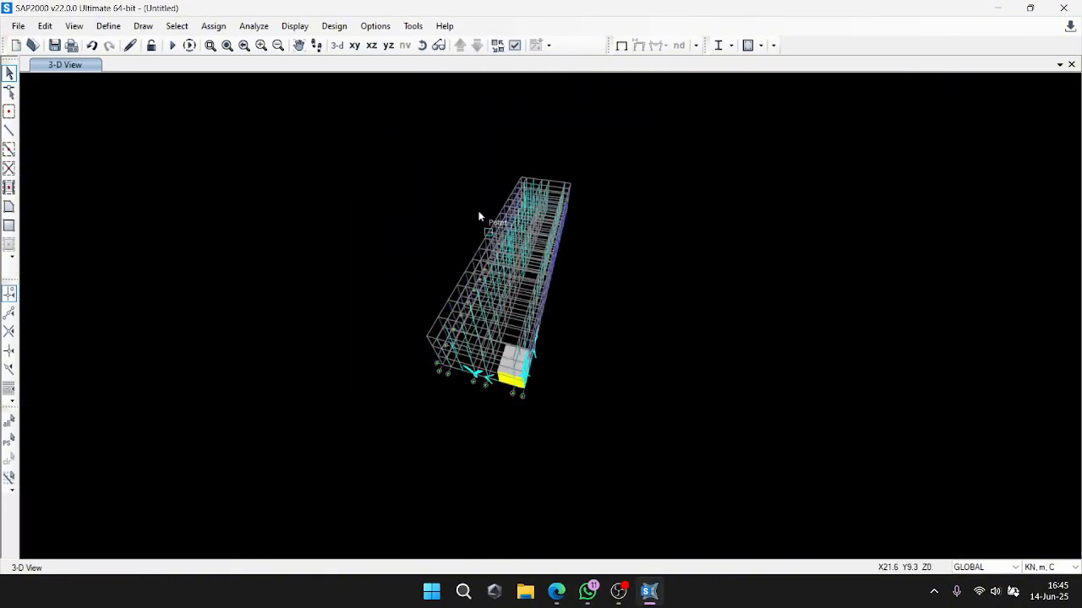
Inspect the whole building's column layout in 3-D from several angles and return to the X-Y plan at Z=0.
{"action": "left_click_drag", "start_coordinate": [478, 214], "coordinate": [572, 249]}
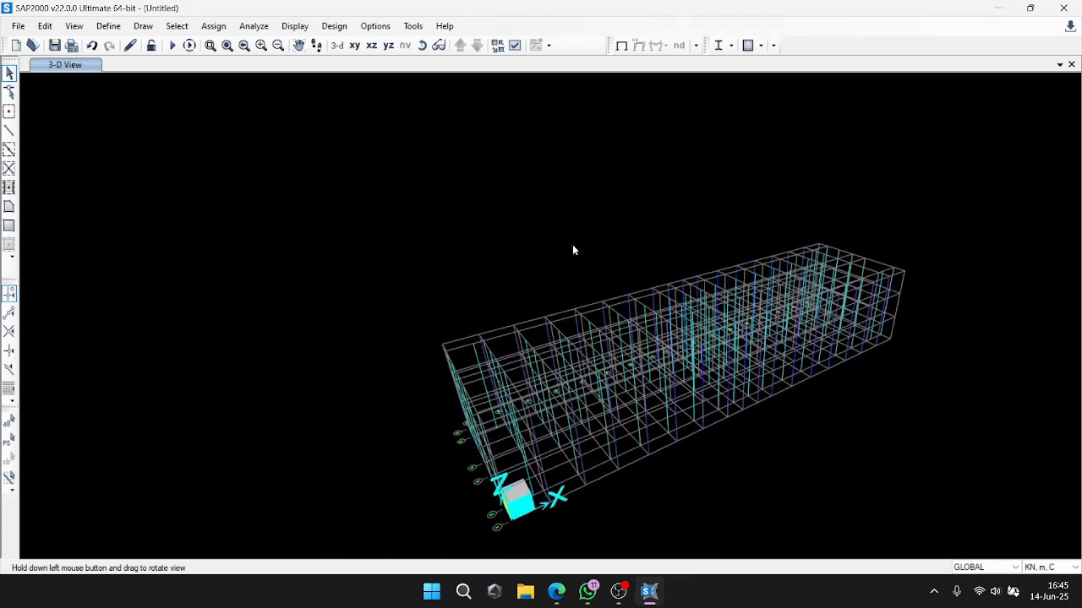
{"action": "left_click_drag", "start_coordinate": [473, 152], "coordinate": [275, 263]}
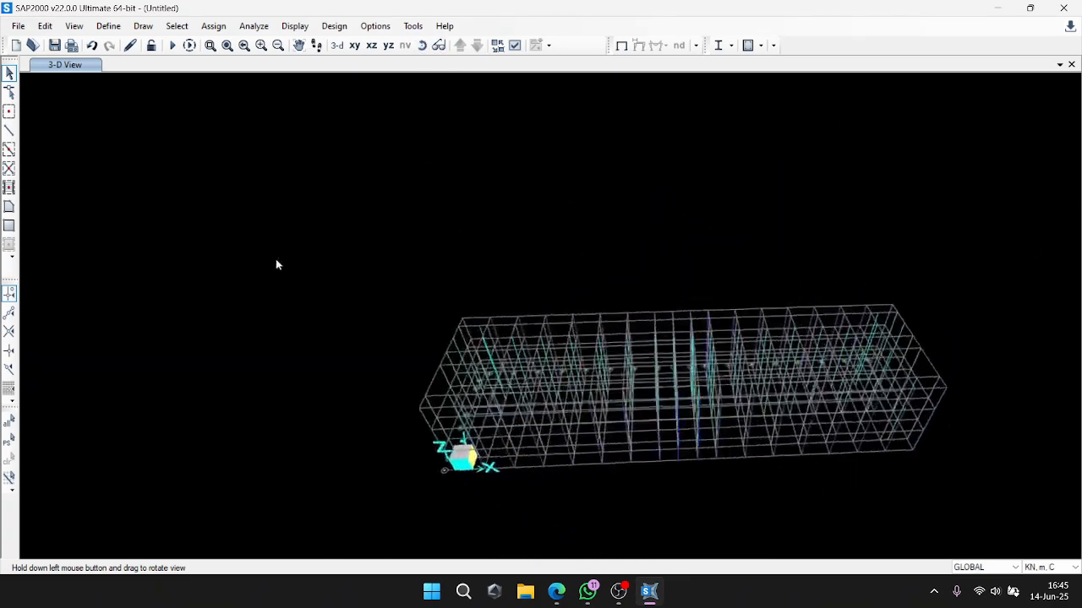
{"action": "left_click", "coordinate": [439, 44]}
{"action": "left_click_drag", "start_coordinate": [923, 363], "coordinate": [7, 71]}
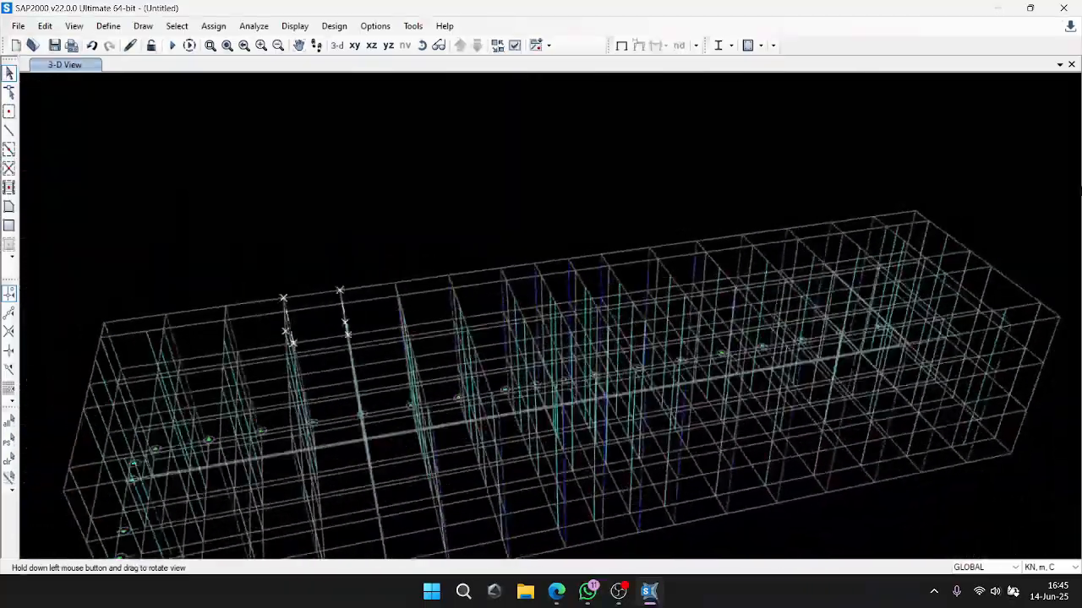
{"action": "left_click", "coordinate": [422, 47]}
{"action": "left_click_drag", "start_coordinate": [406, 136], "coordinate": [551, 177]}
{"action": "left_click", "coordinate": [421, 47]}
{"action": "left_click_drag", "start_coordinate": [452, 89], "coordinate": [210, 105]}
{"action": "left_click", "coordinate": [422, 47]}
{"action": "left_click_drag", "start_coordinate": [604, 189], "coordinate": [558, 184]}
{"action": "left_click", "coordinate": [353, 49]}
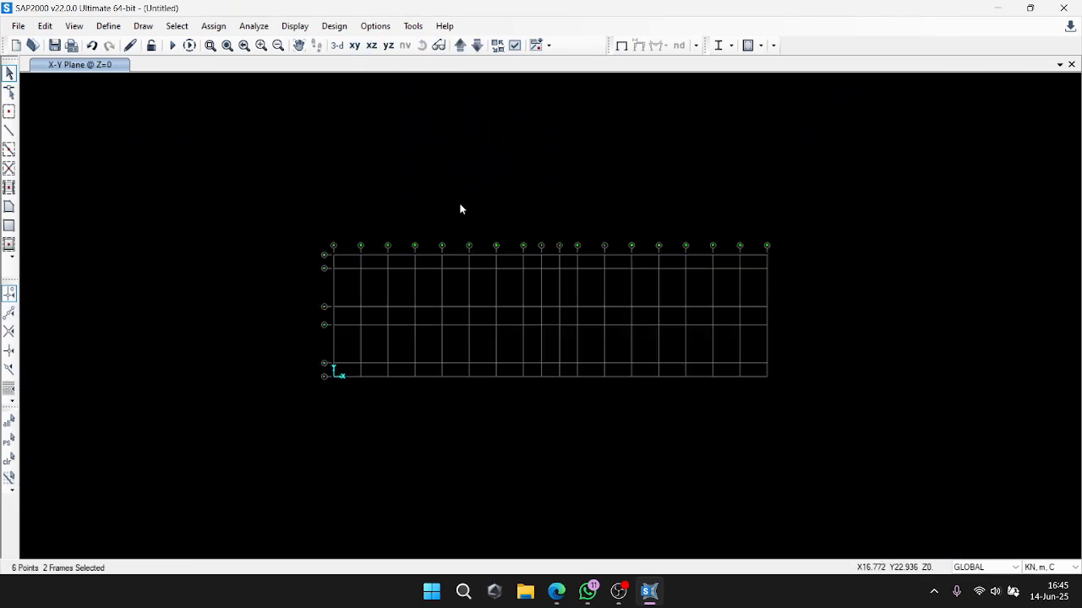
Start quick drawing of frames in the X-Y plan at Z=0 and set the section to B1 30x50.
{"action": "scroll", "coordinate": [466, 251], "scroll_direction": "up", "scroll_amount": 2}
{"action": "scroll", "coordinate": [469, 268], "scroll_direction": "down", "scroll_amount": 1}
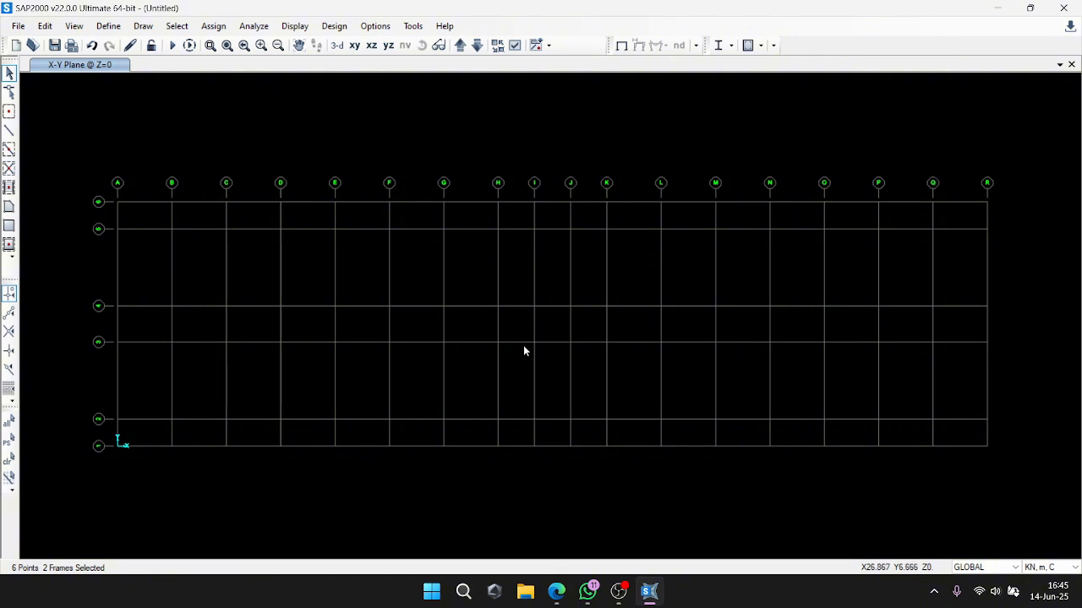
{"action": "left_click", "coordinate": [10, 149]}
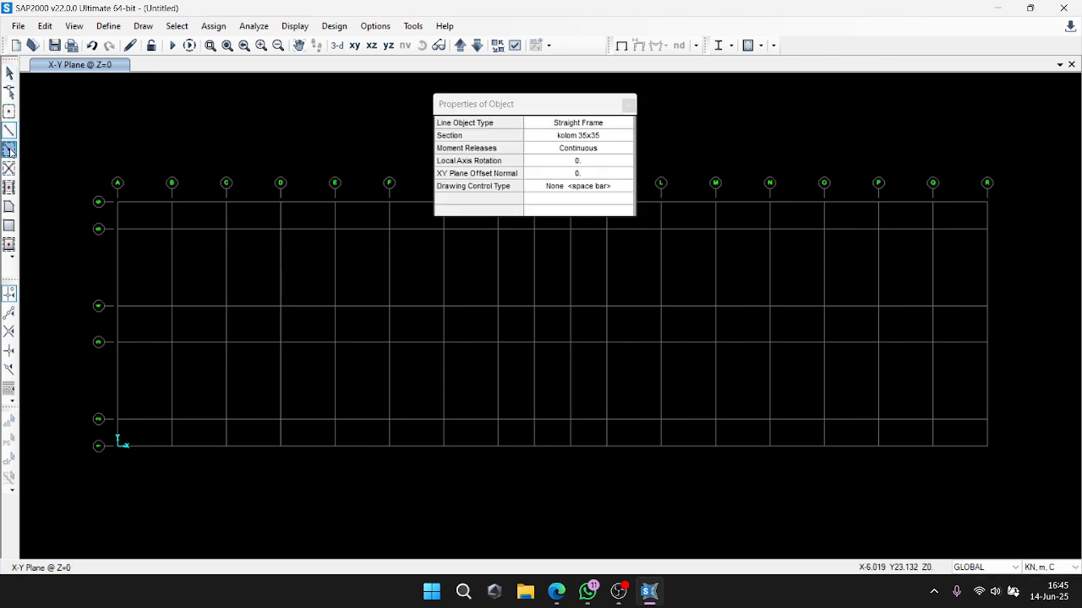
{"action": "left_click", "coordinate": [578, 135]}
{"action": "left_click", "coordinate": [630, 135]}
{"action": "left_click", "coordinate": [557, 173]}
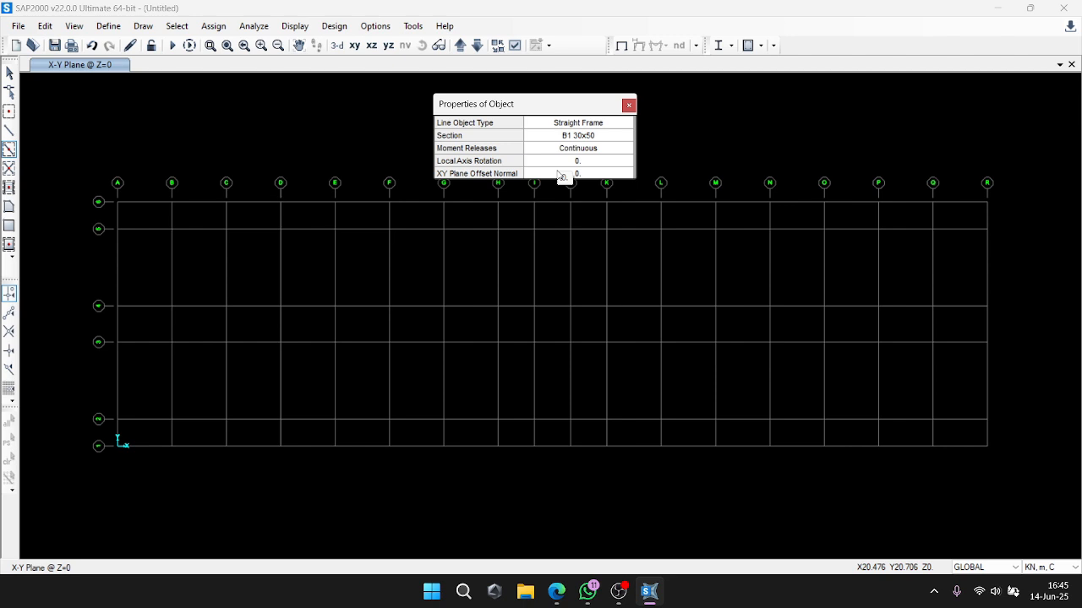
Try to quick-draw a B1 30x50 beam on grid line B between lines 3 and 4, and undo it.
{"action": "left_click", "coordinate": [172, 446]}
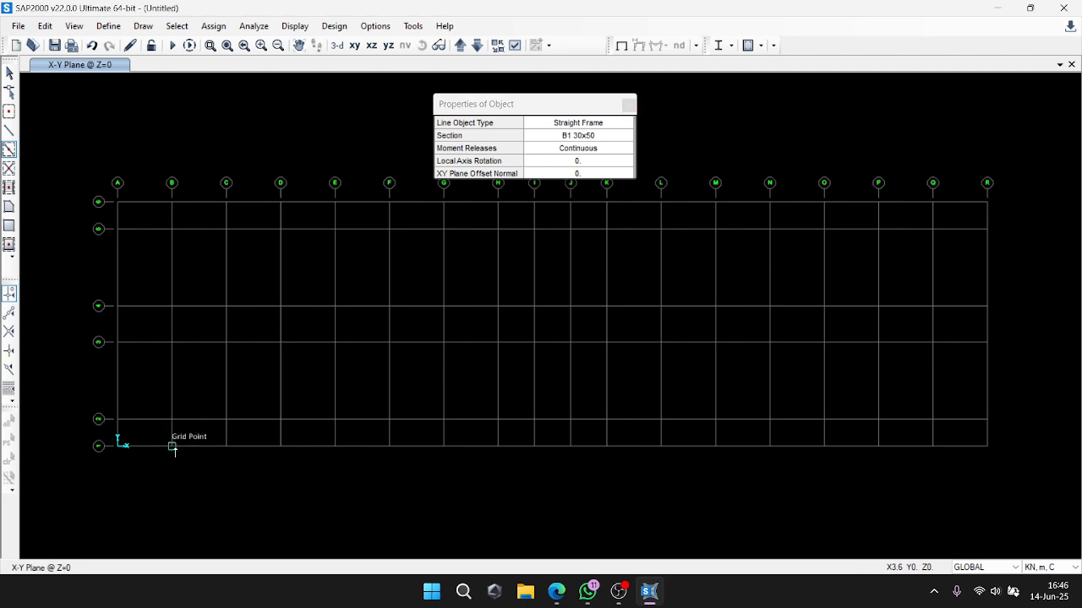
{"action": "left_click", "coordinate": [172, 342]}
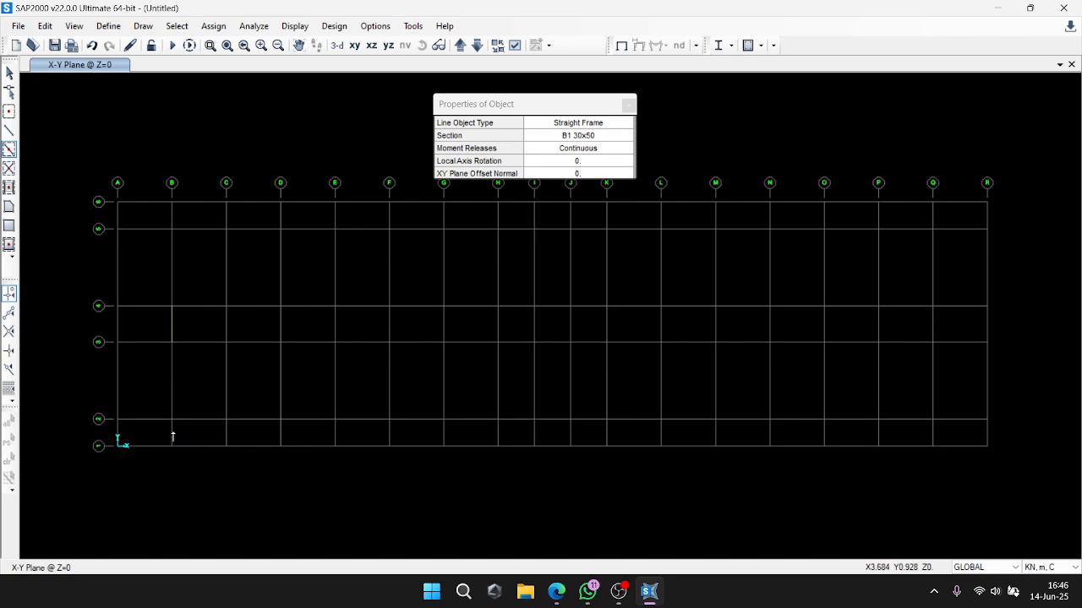
{"action": "left_click", "coordinate": [9, 130]}
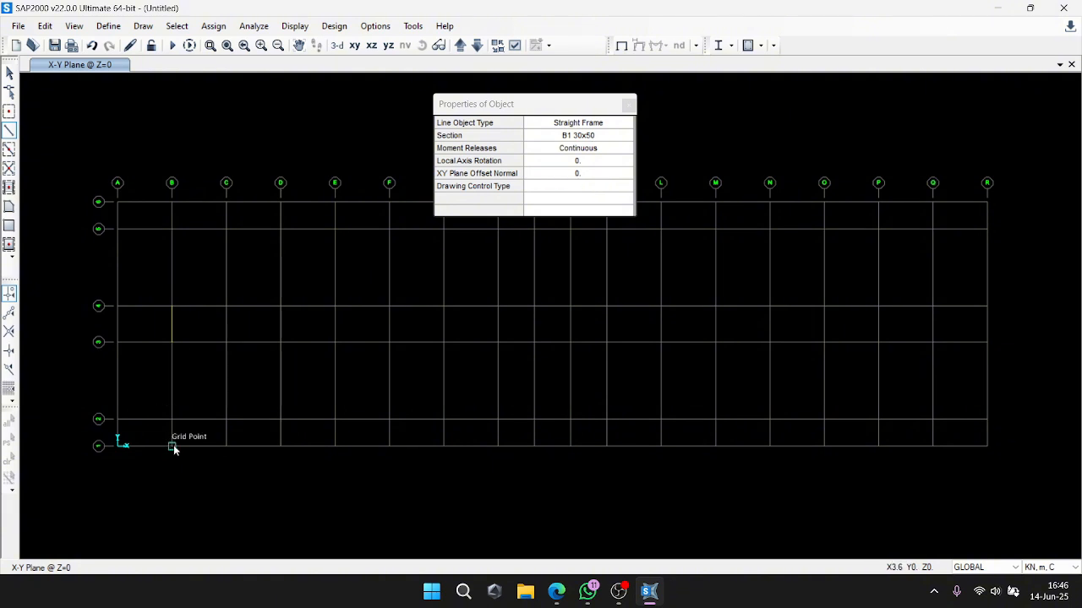
{"action": "left_click", "coordinate": [171, 341]}
{"action": "key", "text": "Escape"}
{"action": "key", "text": "ctrl+z"}
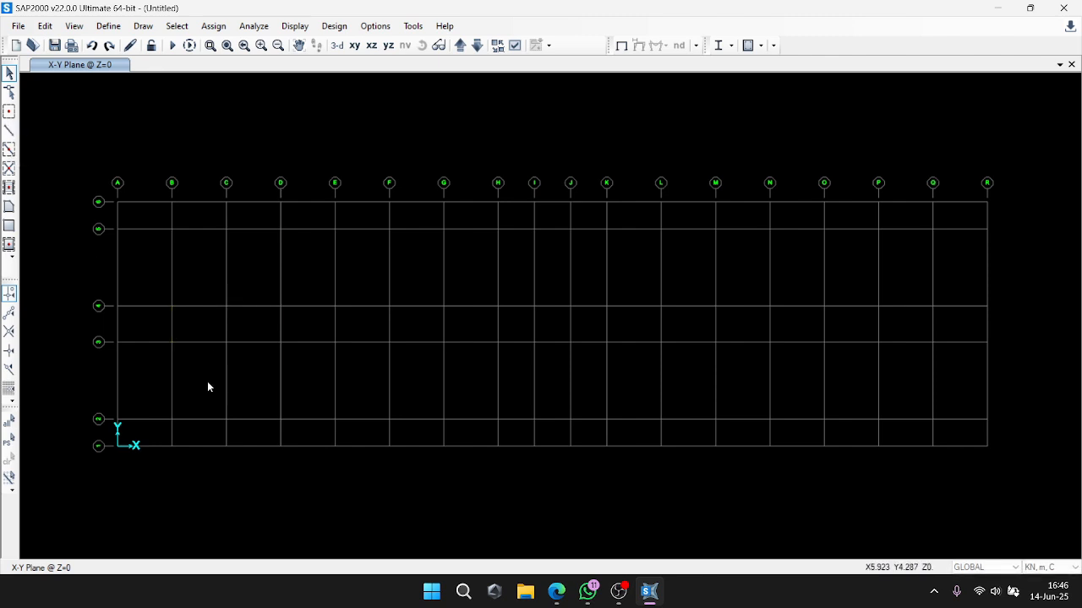
Draw B1 30x50 beams along grid line B from line 1 to line 6, with joints at lines 3 and 4.
{"action": "left_click", "coordinate": [9, 130]}
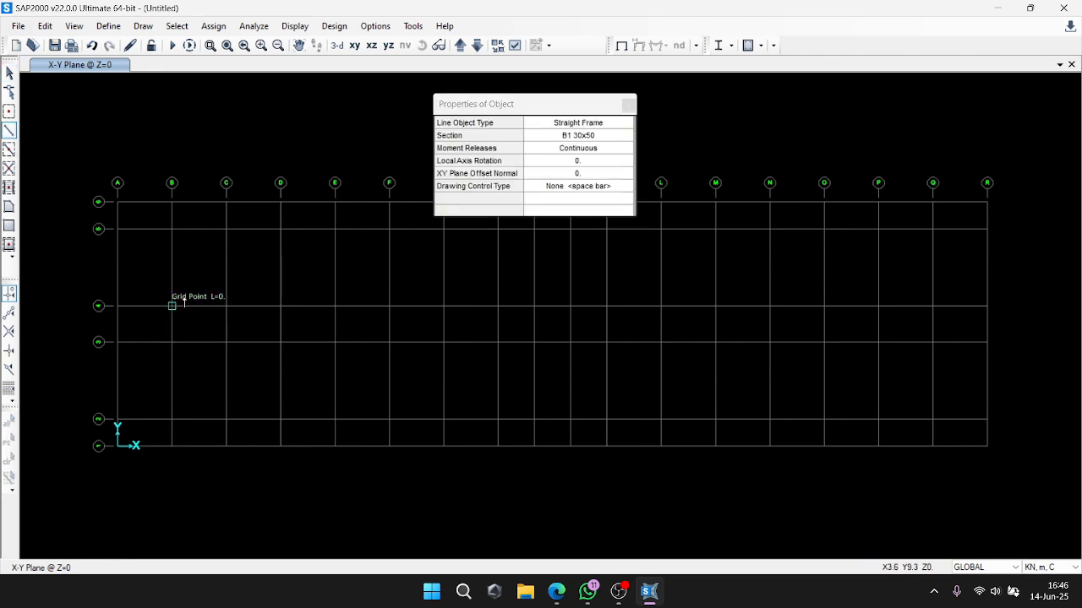
{"action": "key", "text": "Escape"}
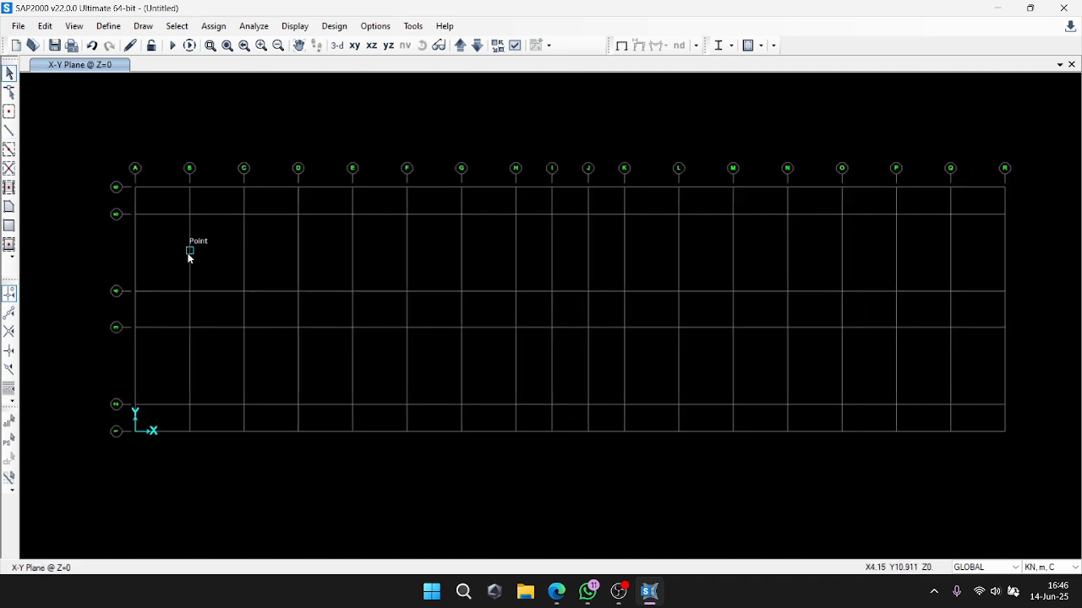
Select the three grid line B beams and replicate them once with dx 3.6 and dy 0 onto grid line C.
{"action": "left_click", "coordinate": [188, 248]}
{"action": "left_click", "coordinate": [186, 313]}
{"action": "left_click", "coordinate": [185, 355]}
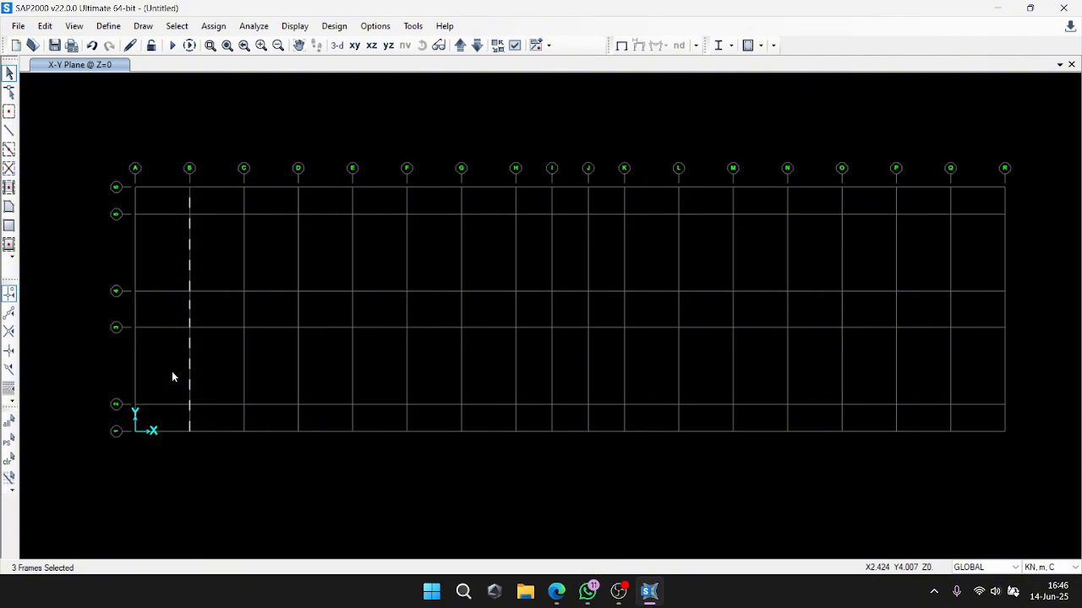
{"action": "left_click", "coordinate": [45, 25]}
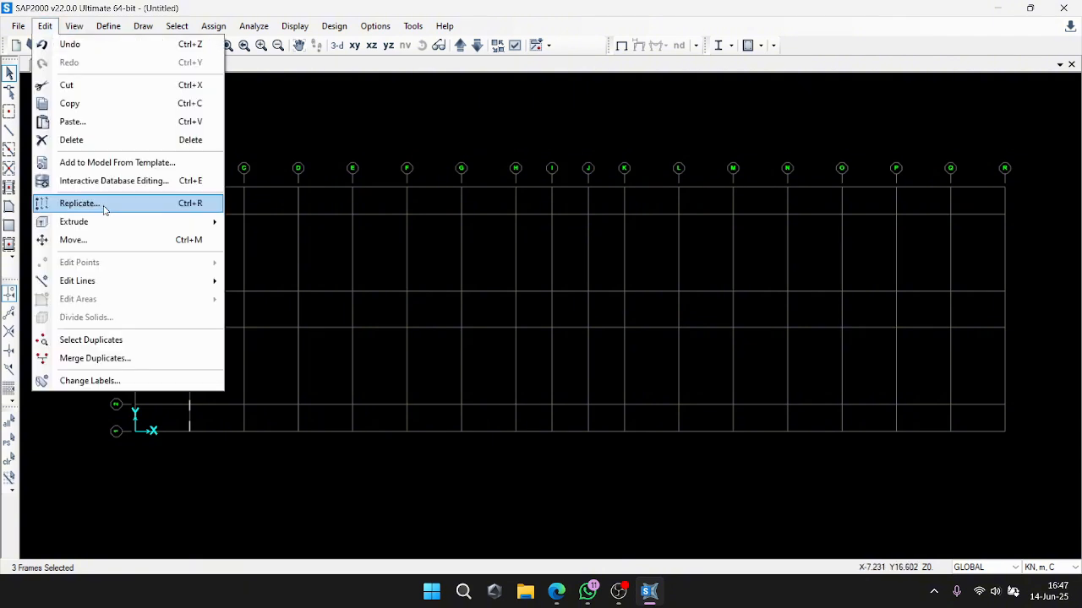
{"action": "left_click", "coordinate": [78, 203]}
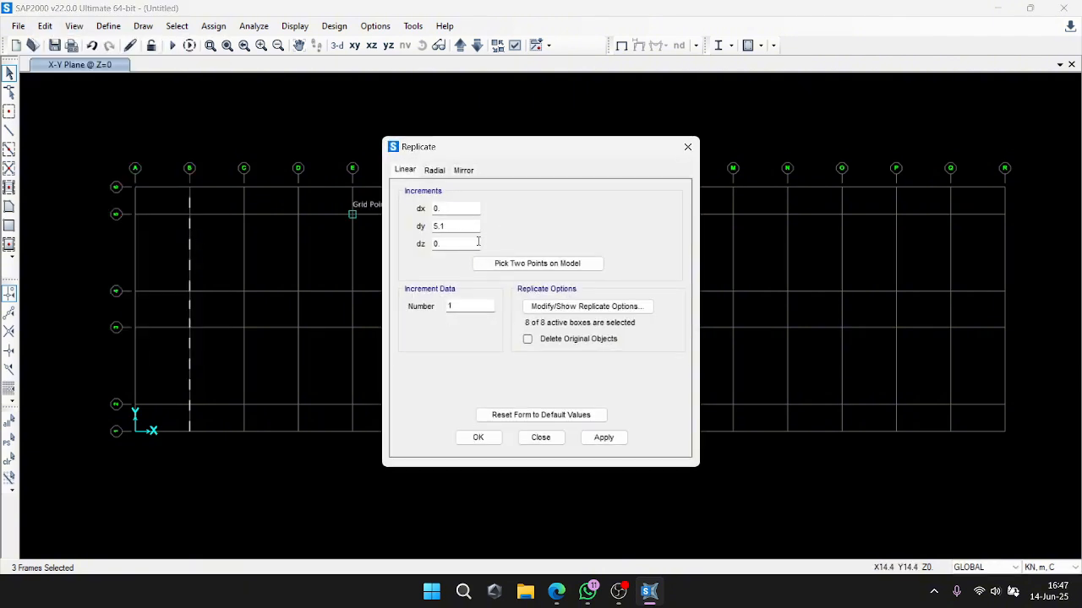
{"action": "left_click_drag", "start_coordinate": [564, 152], "coordinate": [817, 162]}
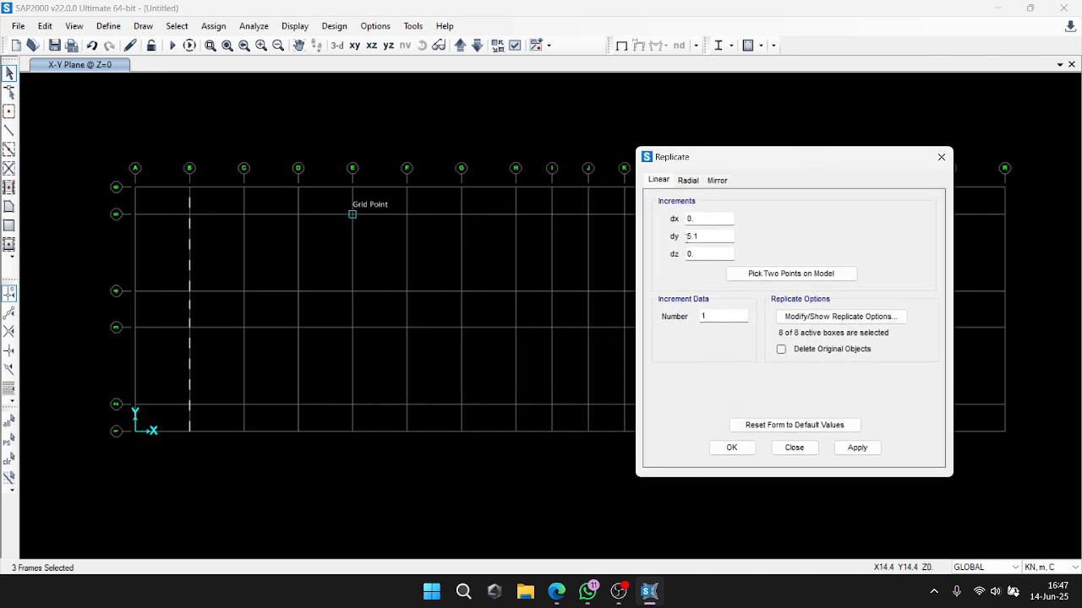
{"action": "key", "text": "BackSpace"}
{"action": "key", "text": "BackSpace"}
{"action": "key", "text": "BackSpace"}
{"action": "type", "text": "0"}
{"action": "key", "text": "shift+Tab"}
{"action": "type", "text": "3"}
{"action": "left_click", "coordinate": [857, 448]}
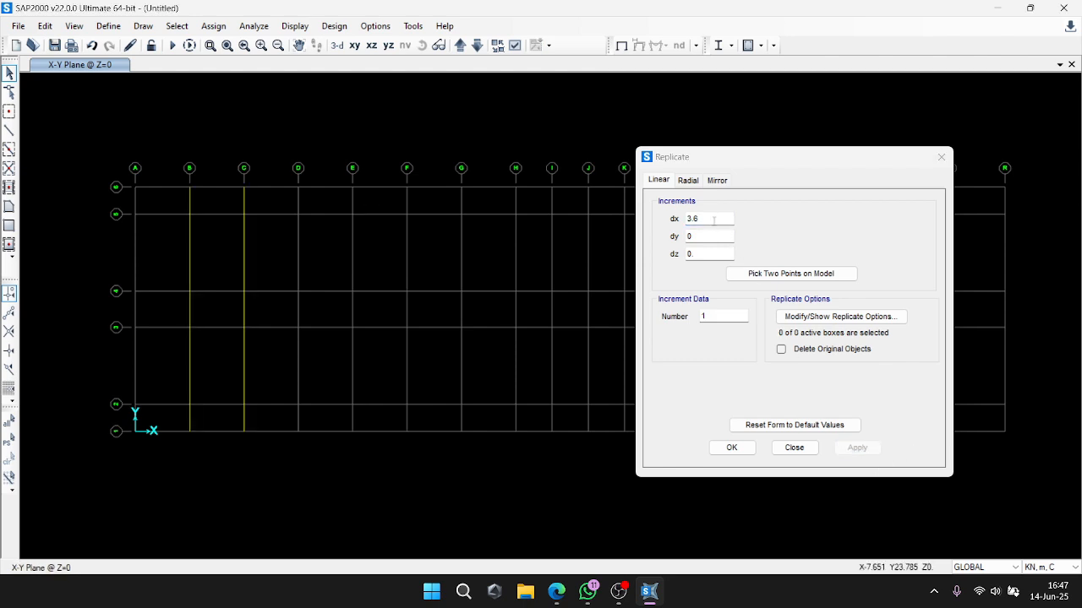
{"action": "left_click_drag", "start_coordinate": [714, 220], "coordinate": [661, 223]}
{"action": "key", "text": "Escape"}
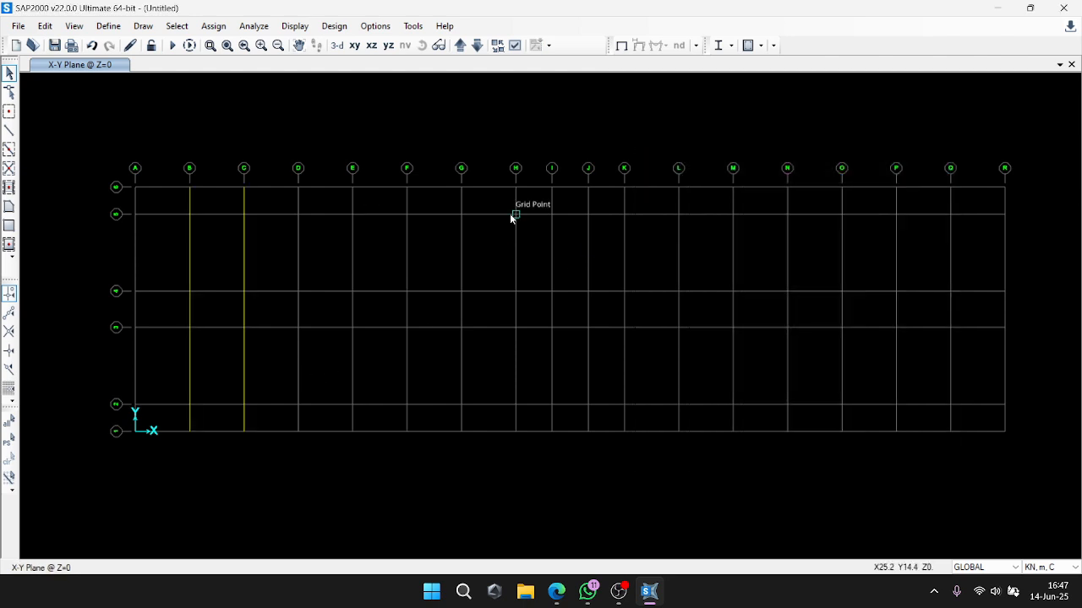
Replace the grid line C beam between lines 1 and 3 with B1 30x50 segments split at line 2.
{"action": "left_click", "coordinate": [9, 130]}
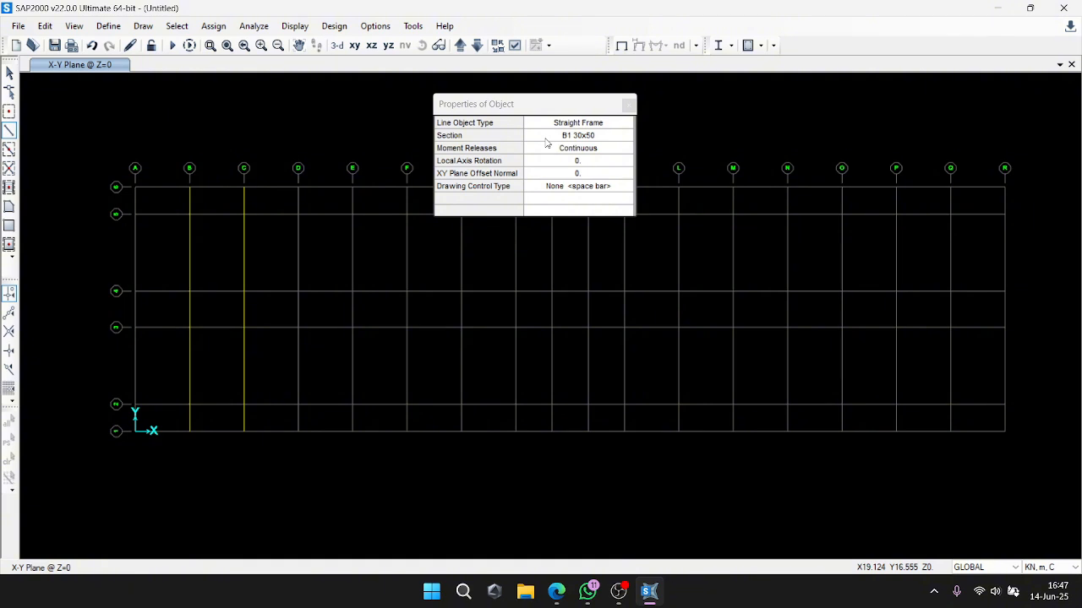
{"action": "left_click", "coordinate": [567, 136]}
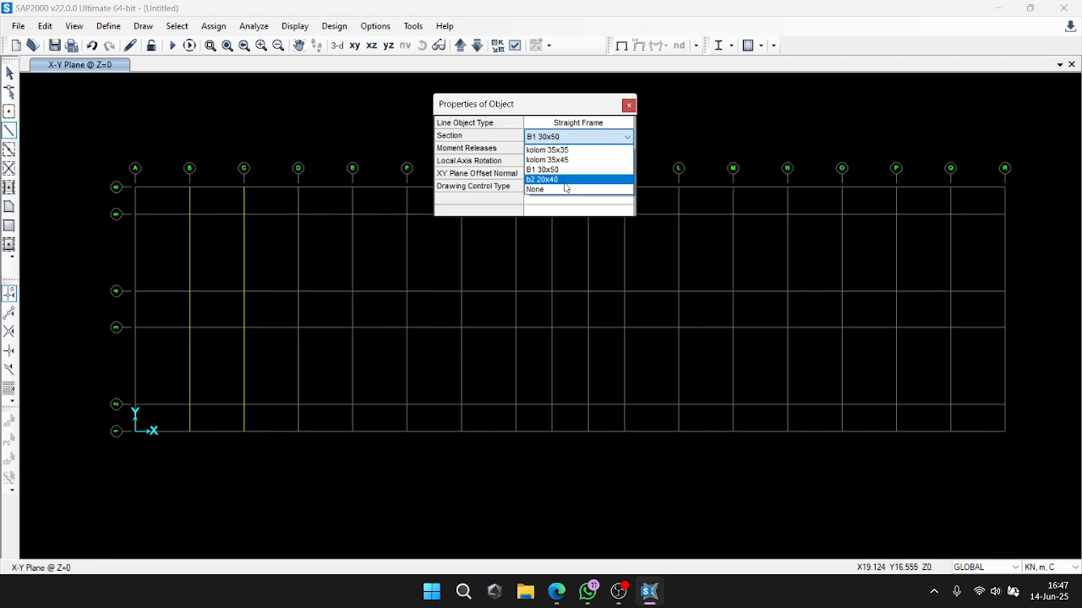
{"action": "left_click", "coordinate": [558, 169]}
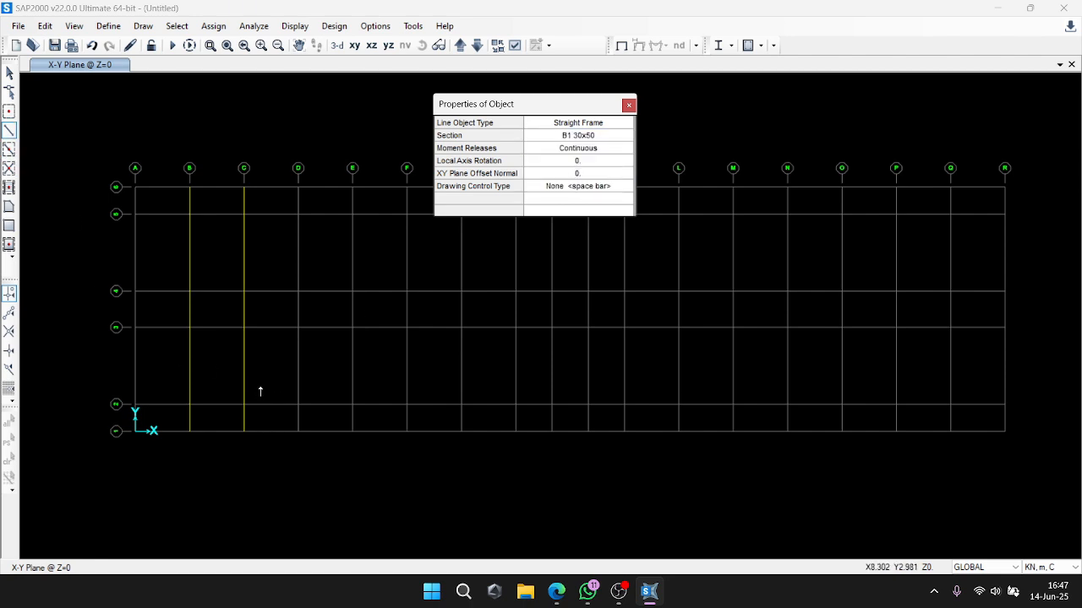
{"action": "key", "text": "Escape"}
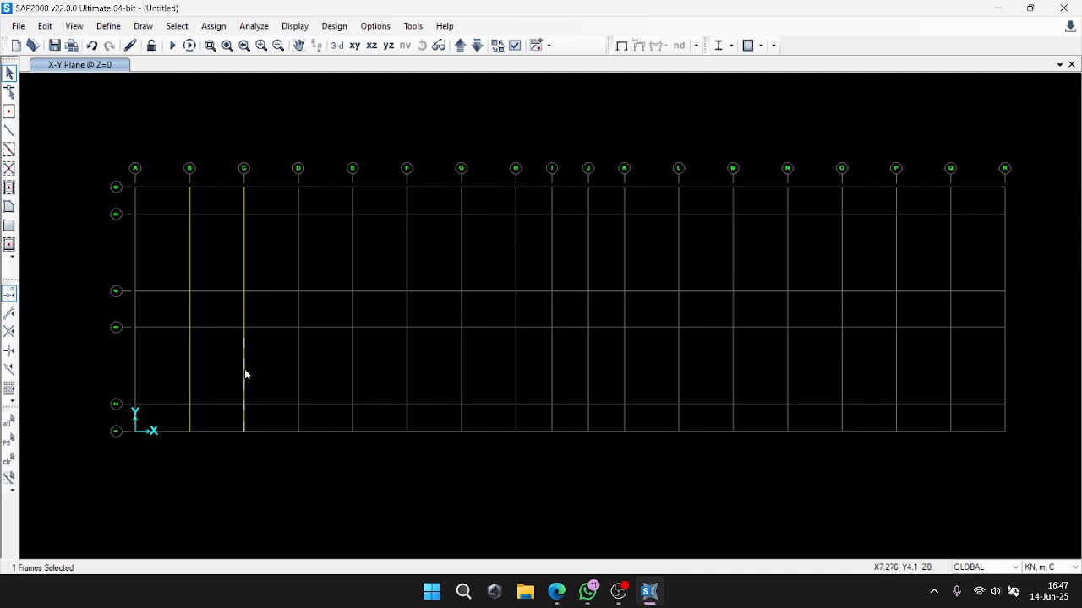
{"action": "left_click", "coordinate": [10, 130]}
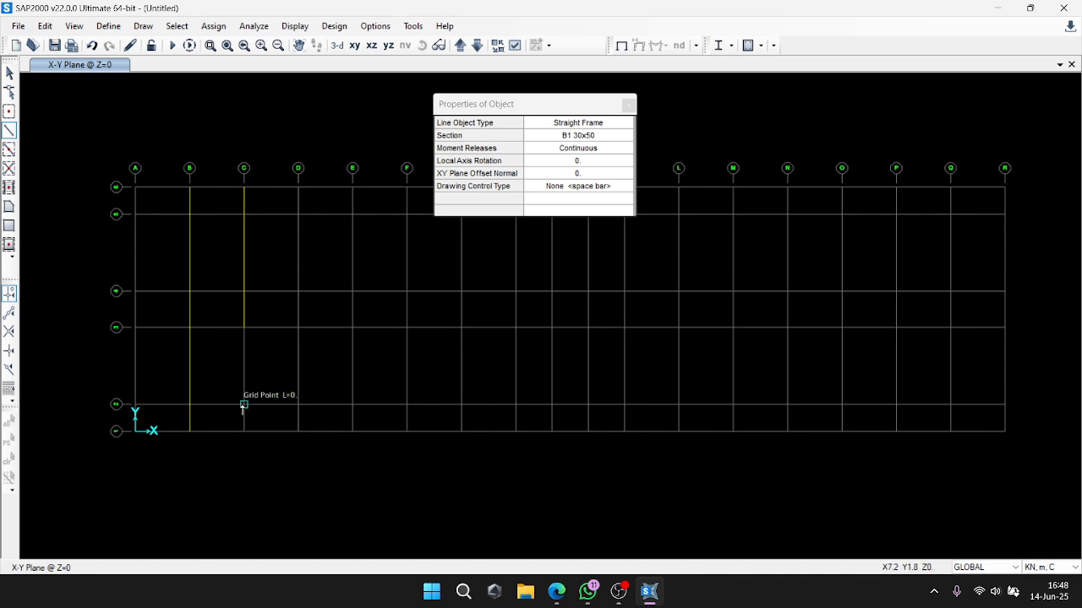
{"action": "key", "text": "Escape"}
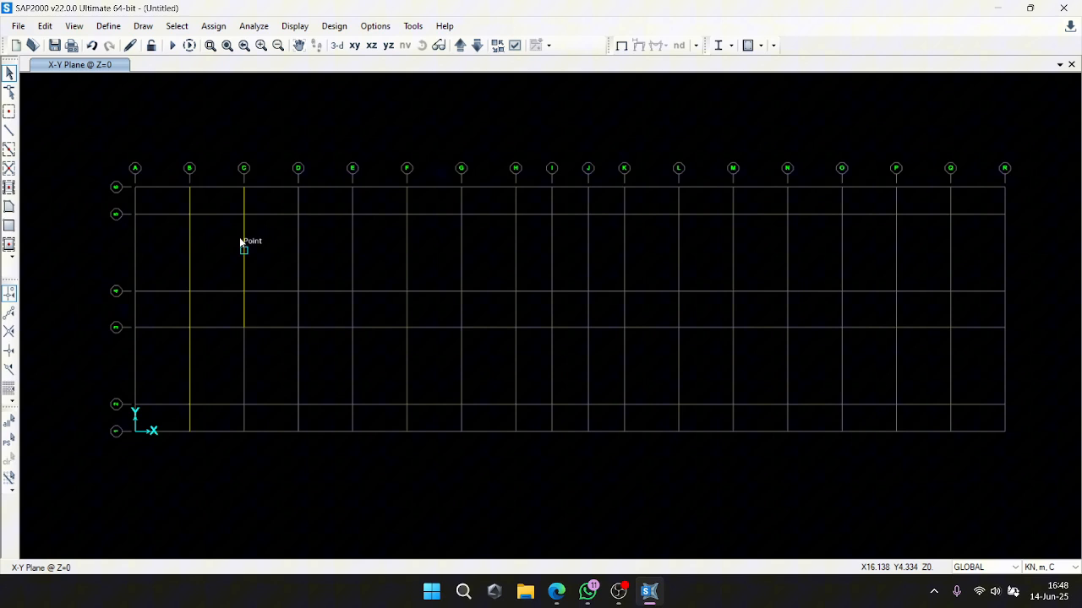
{"action": "left_click", "coordinate": [52, 29]}
{"action": "left_click", "coordinate": [735, 258]}
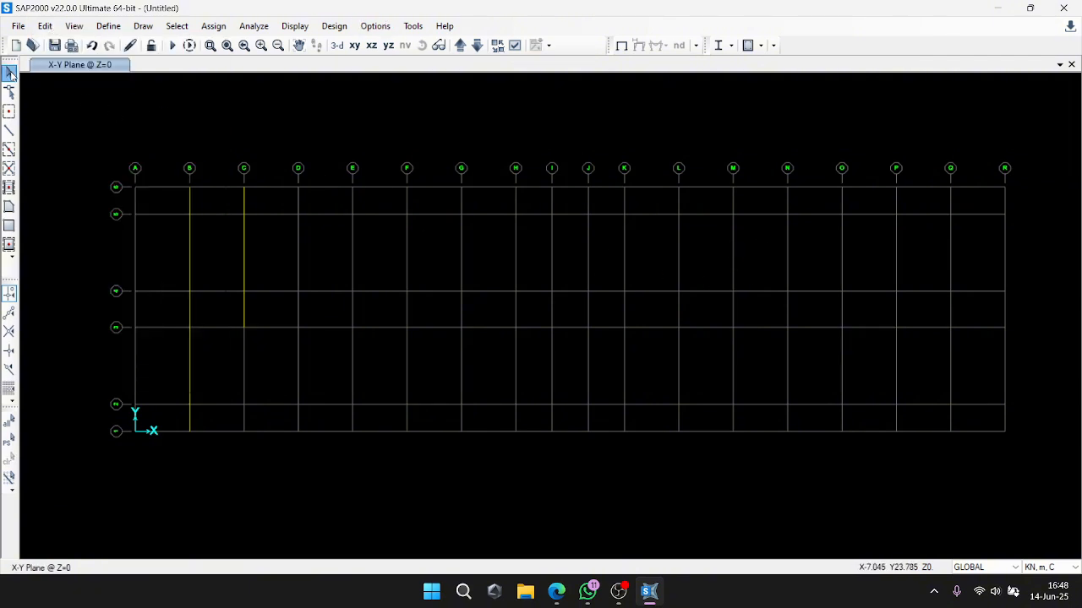
{"action": "left_click", "coordinate": [45, 25]}
{"action": "key", "text": "Escape"}
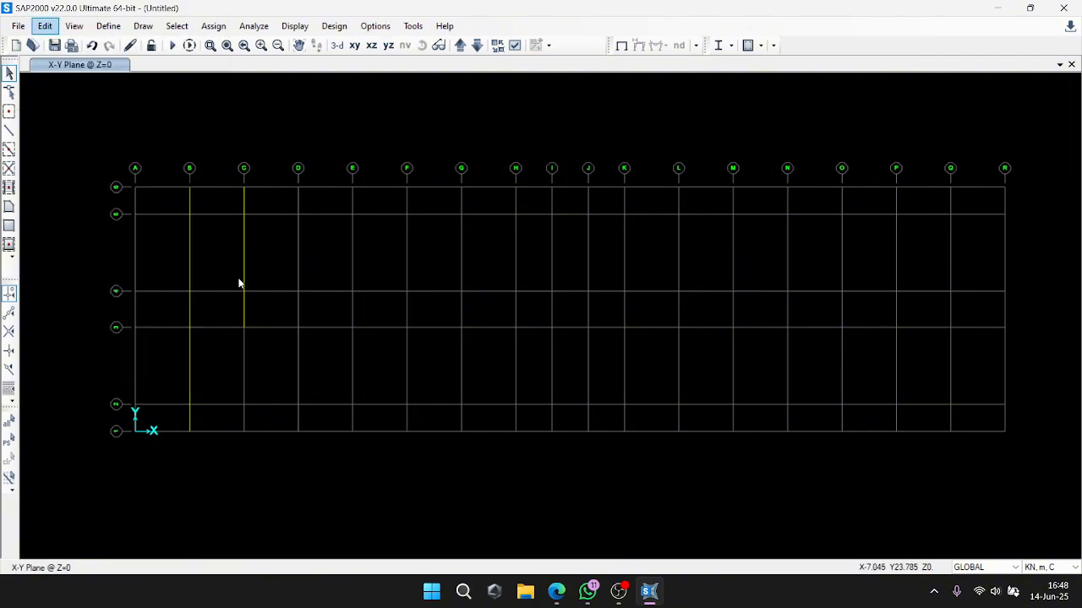
Draw B1 30x50 beams along grid line D from line 1 to line 6, with joints at lines 2 and 4.
{"action": "left_click", "coordinate": [9, 131]}
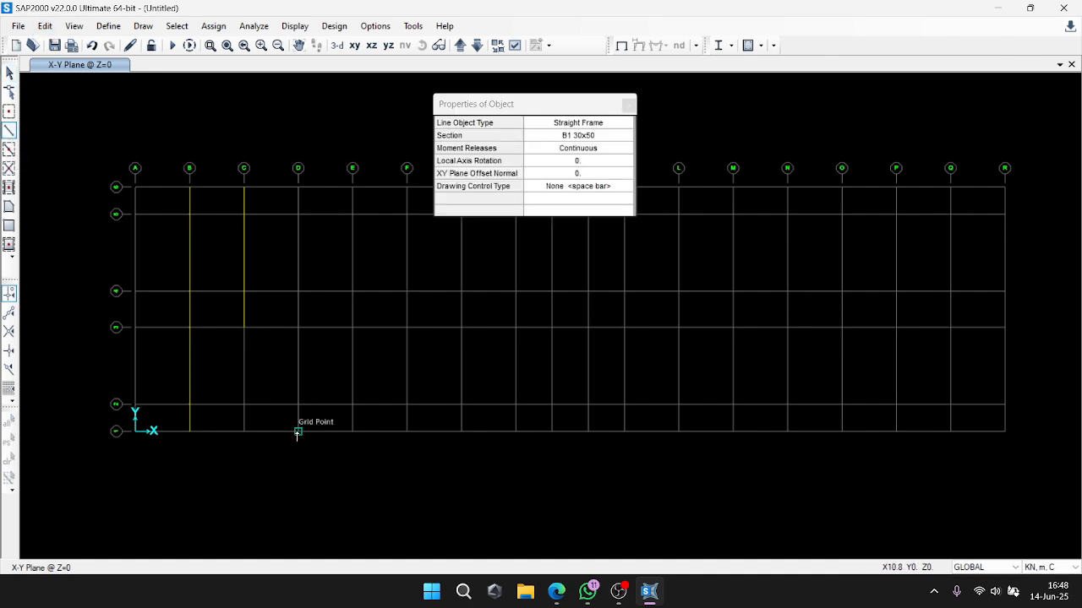
{"action": "left_click", "coordinate": [298, 404]}
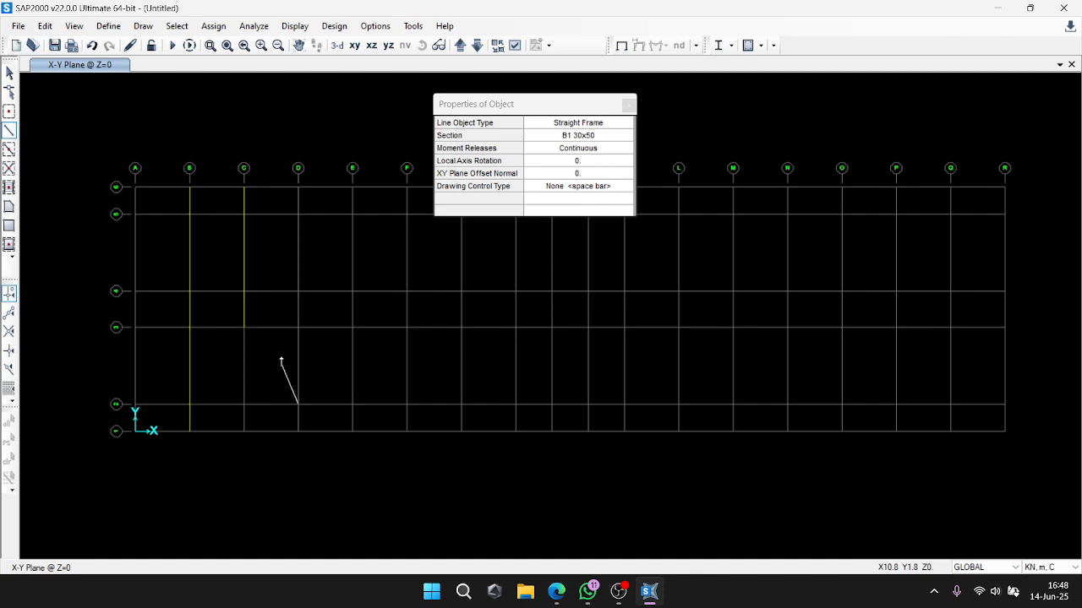
{"action": "left_click", "coordinate": [298, 292]}
{"action": "left_click", "coordinate": [298, 186]}
{"action": "key", "text": "Escape"}
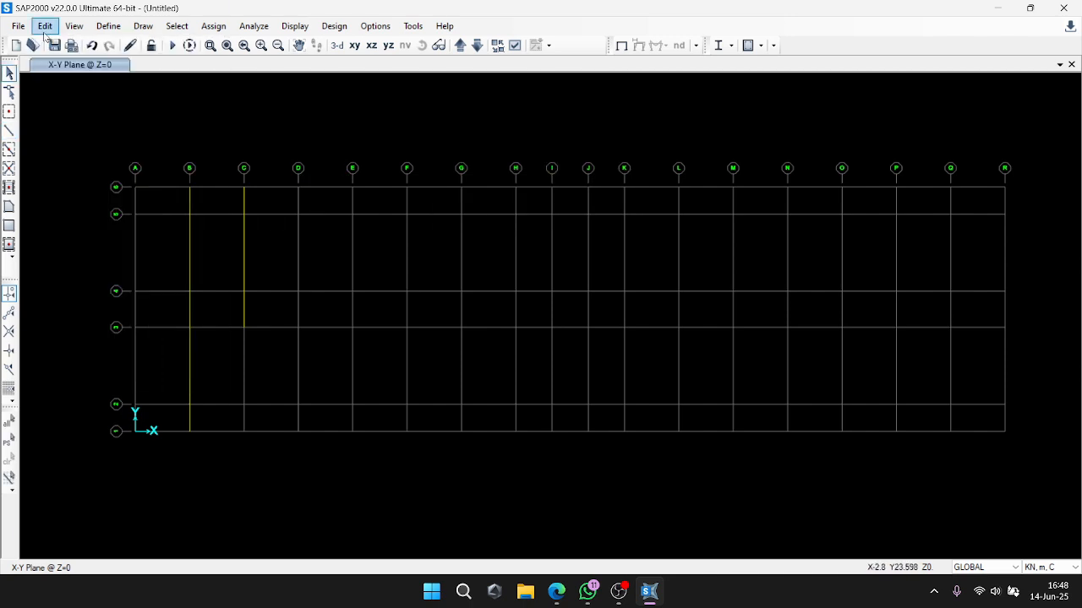
Select all grid line D beams and the grid line C beam between lines 4 and 6, and replicate them with dx 3.6 and number 4.
{"action": "left_click", "coordinate": [45, 26]}
{"action": "left_click", "coordinate": [120, 212]}
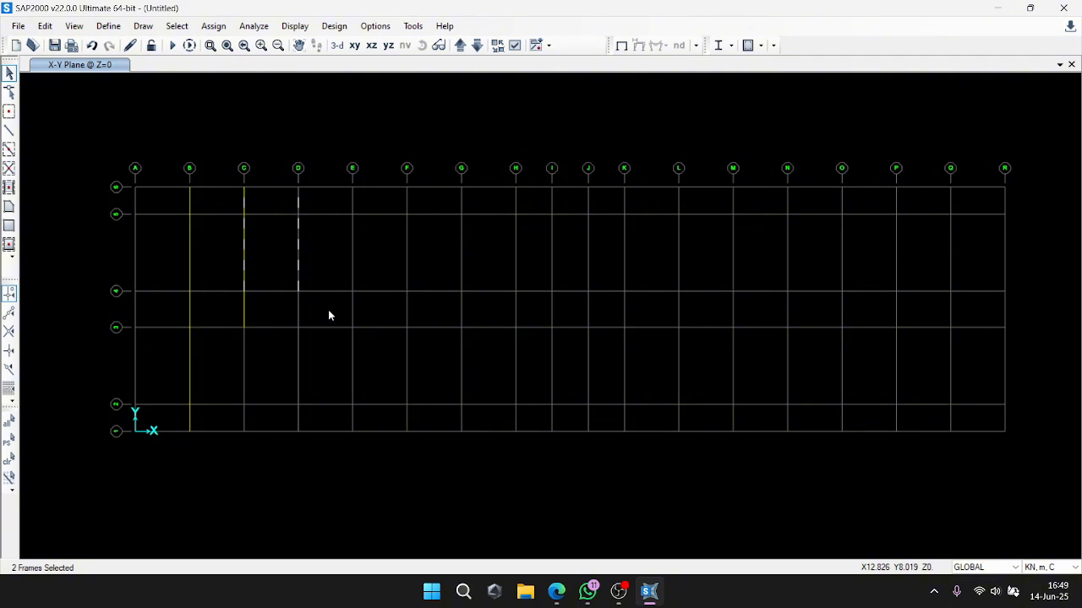
{"action": "left_click_drag", "start_coordinate": [313, 431], "coordinate": [247, 406]}
{"action": "left_click", "coordinate": [45, 25]}
{"action": "left_click", "coordinate": [135, 219]}
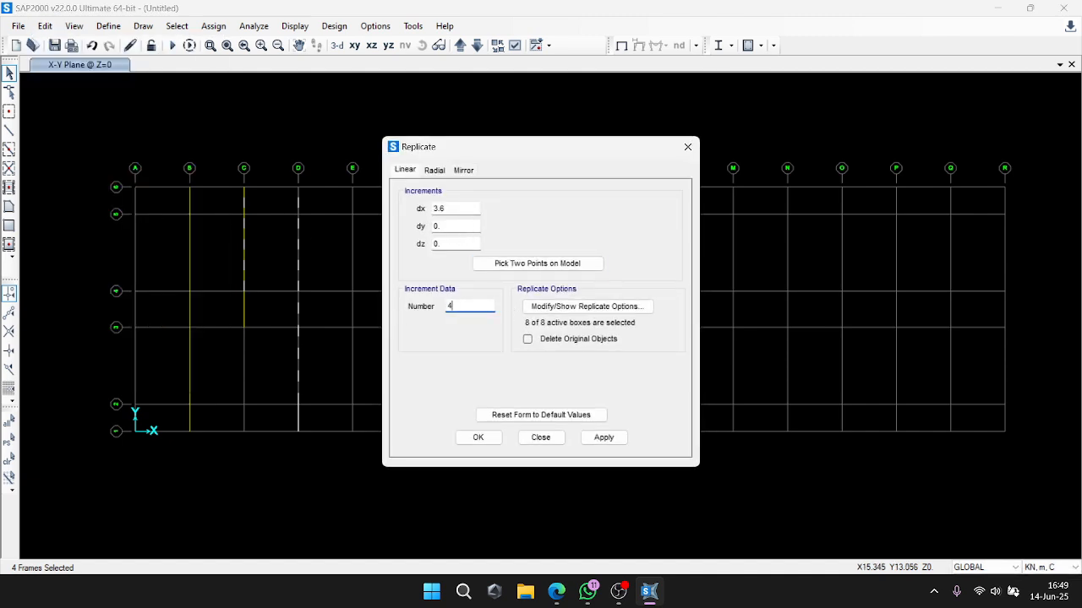
{"action": "left_click_drag", "start_coordinate": [520, 158], "coordinate": [887, 159]}
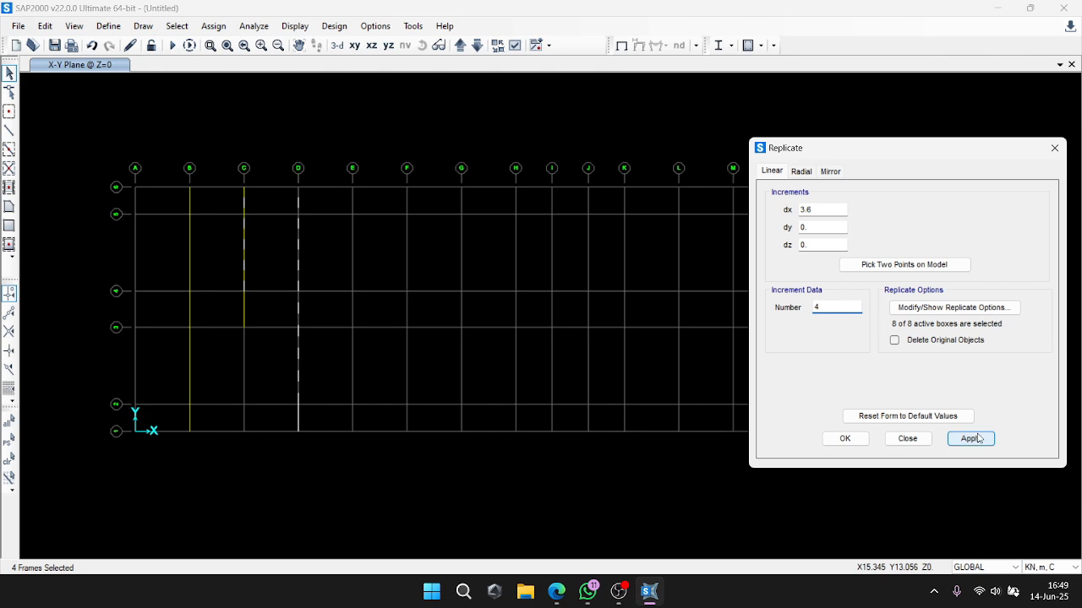
{"action": "left_click", "coordinate": [974, 439]}
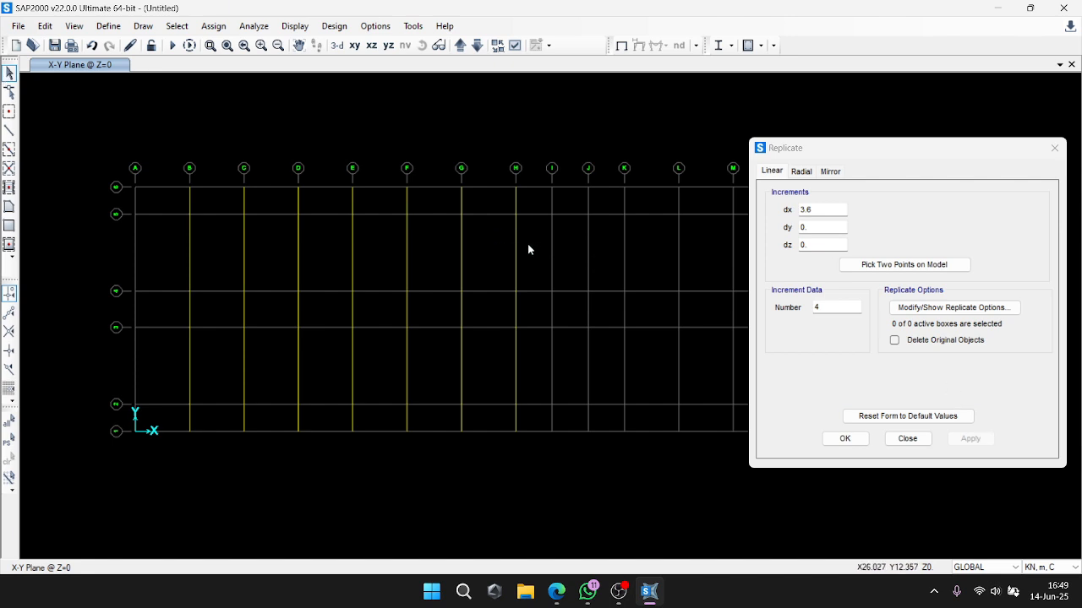
Try replicating the three grid line H beams with dx 2.4 and number 3.
{"action": "left_click", "coordinate": [515, 286]}
{"action": "left_click", "coordinate": [515, 314]}
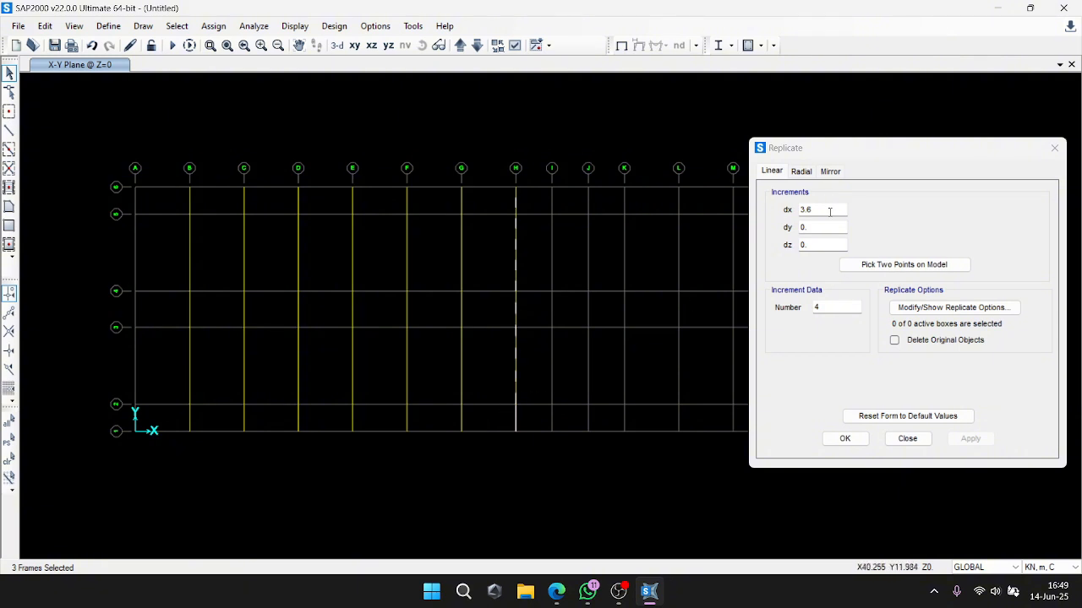
{"action": "left_click_drag", "start_coordinate": [829, 212], "coordinate": [792, 217]}
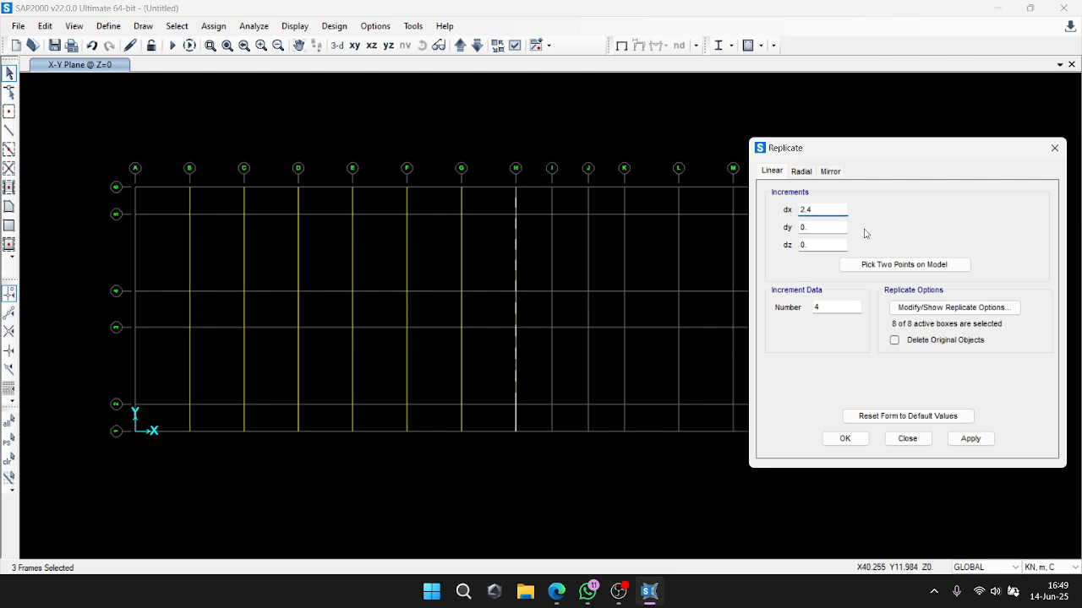
{"action": "double_click", "coordinate": [837, 307]}
{"action": "type", "text": "3"}
{"action": "left_click", "coordinate": [970, 438]}
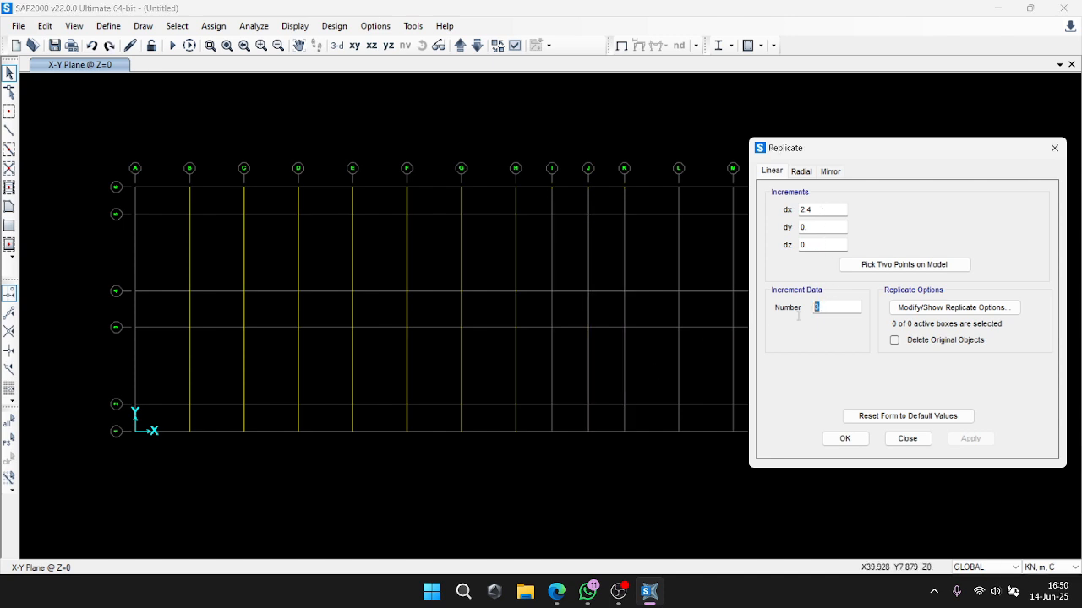
Replicate the three grid line H beams with dx 7.2 and number 1.
{"action": "type", "text": "1"}
{"action": "left_click_drag", "start_coordinate": [820, 210], "coordinate": [730, 216]}
{"action": "type", "text": "7.2"}
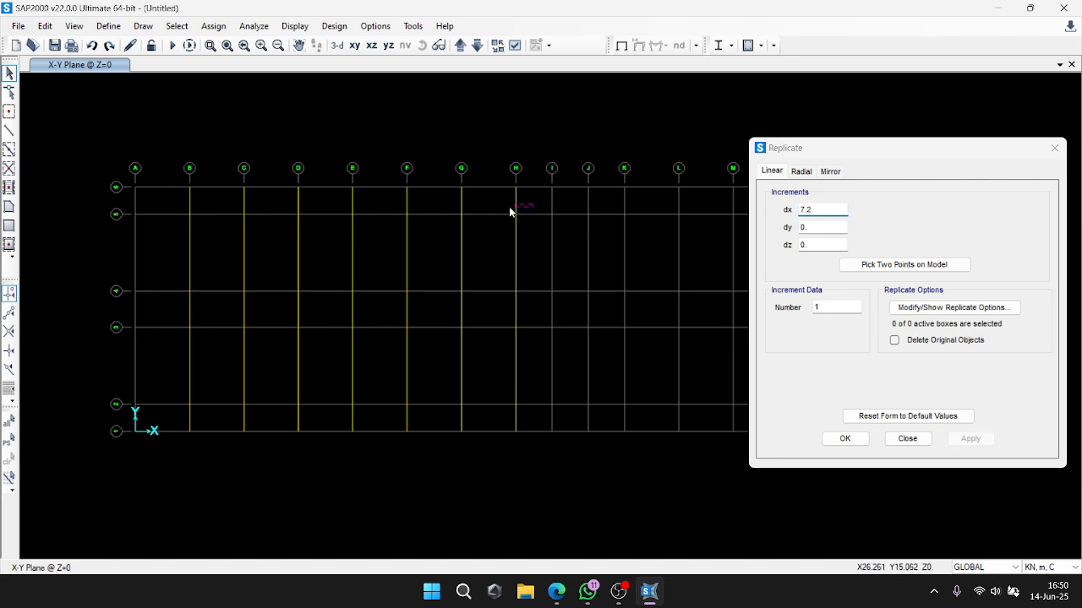
{"action": "left_click", "coordinate": [510, 212]}
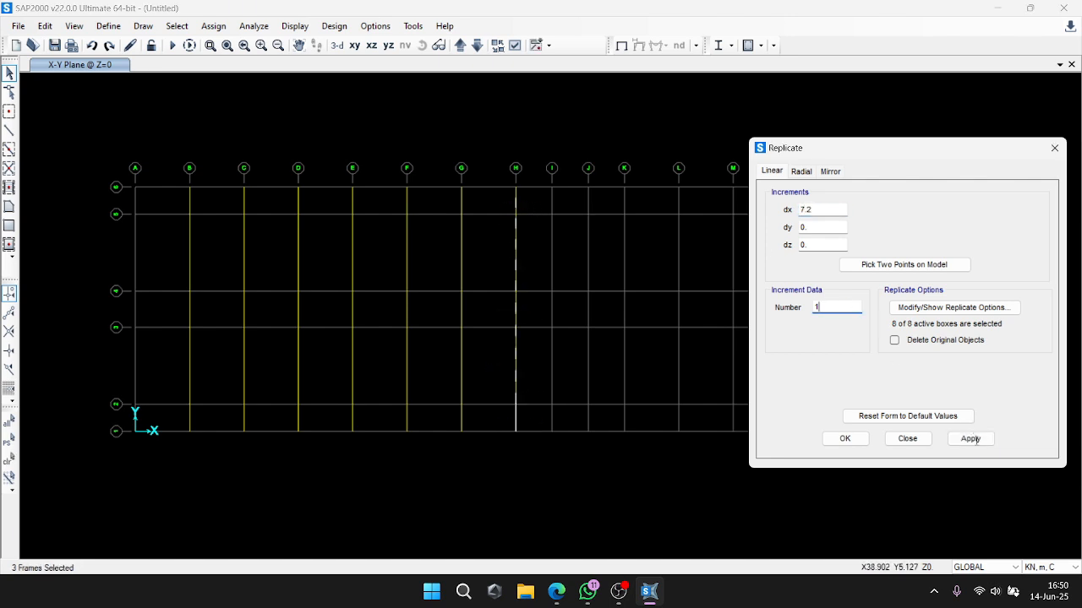
{"action": "left_click", "coordinate": [970, 438]}
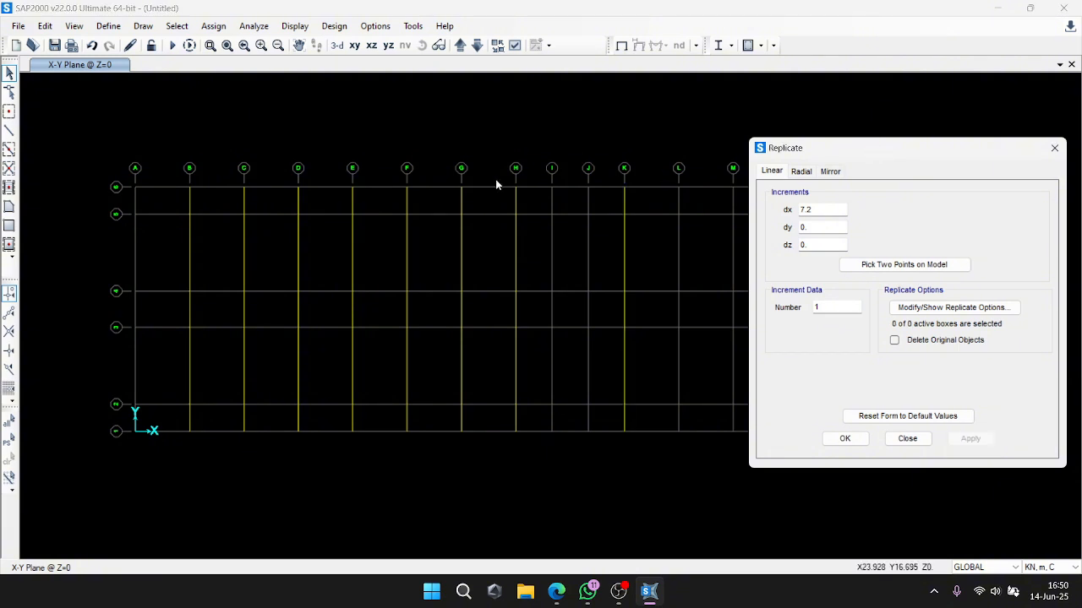
Select the three grid line K beams and replicate them with dx 3.6 and number 5.
{"action": "left_click_drag", "start_coordinate": [869, 155], "coordinate": [336, 164]}
{"action": "left_click", "coordinate": [622, 315]}
{"action": "left_click", "coordinate": [623, 387]}
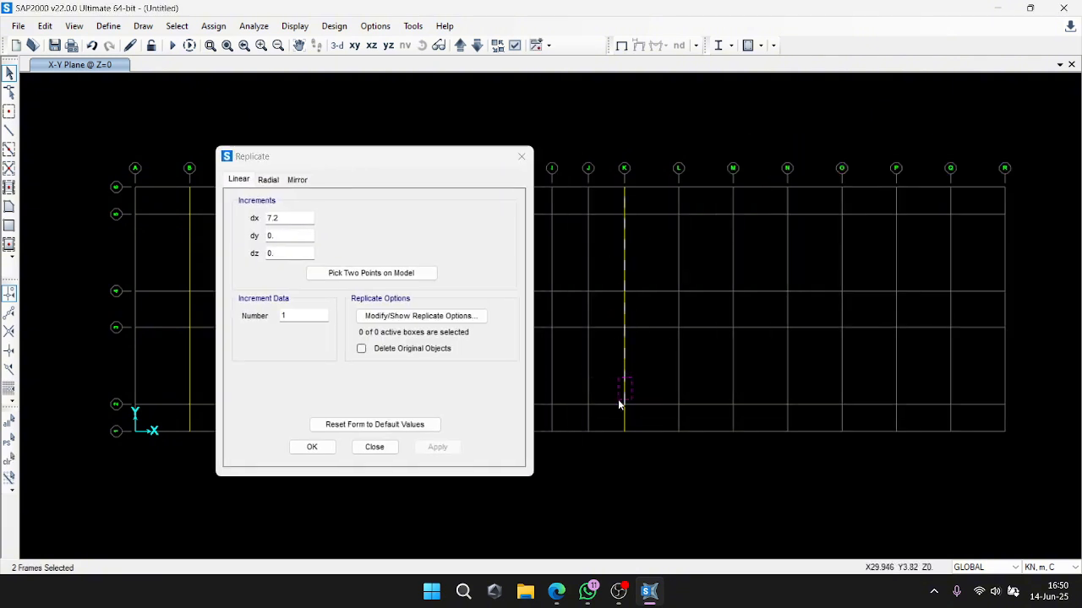
{"action": "left_click", "coordinate": [619, 405]}
{"action": "left_click", "coordinate": [216, 226]}
{"action": "type", "text": "3.6"}
{"action": "double_click", "coordinate": [285, 316]}
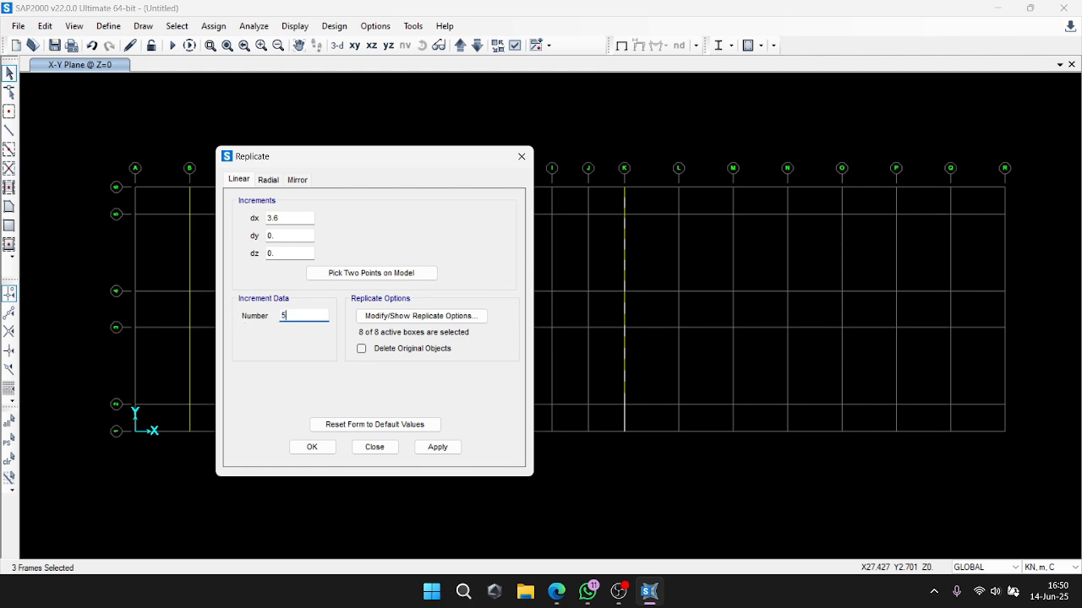
{"action": "left_click", "coordinate": [437, 447]}
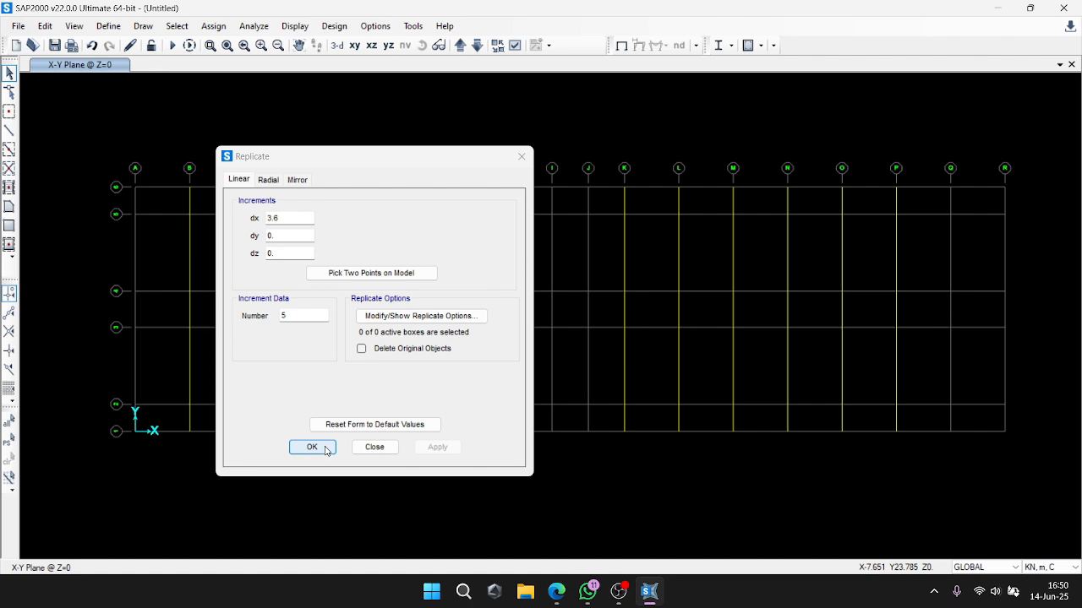
Draw B1 30x50 beams along grid line Q from line 1 to line 6, with joints at lines 2, 3 and 4.
{"action": "left_click", "coordinate": [9, 130]}
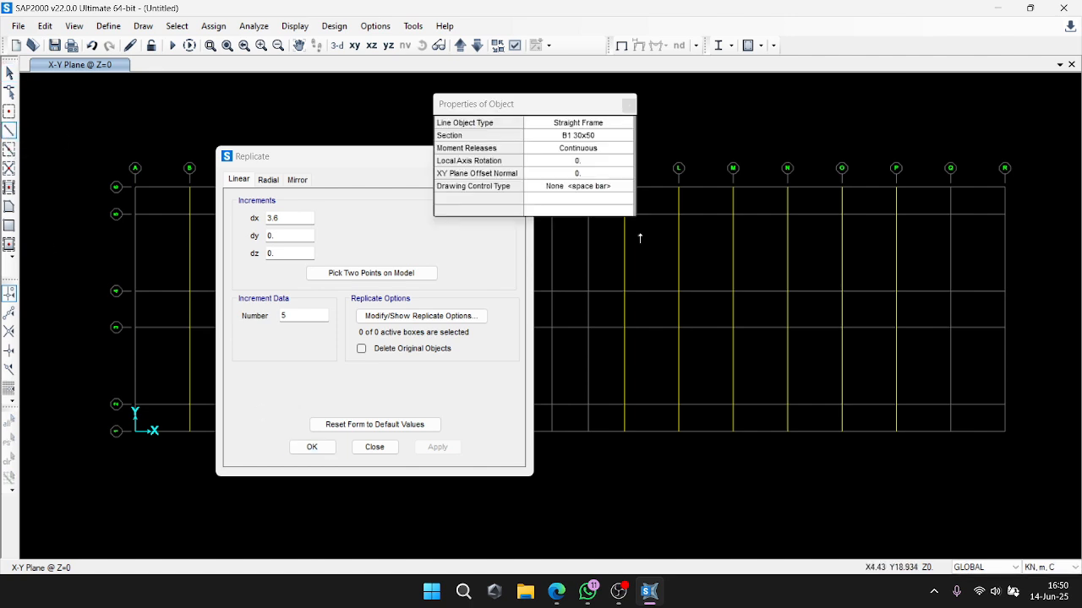
{"action": "left_click", "coordinate": [949, 405]}
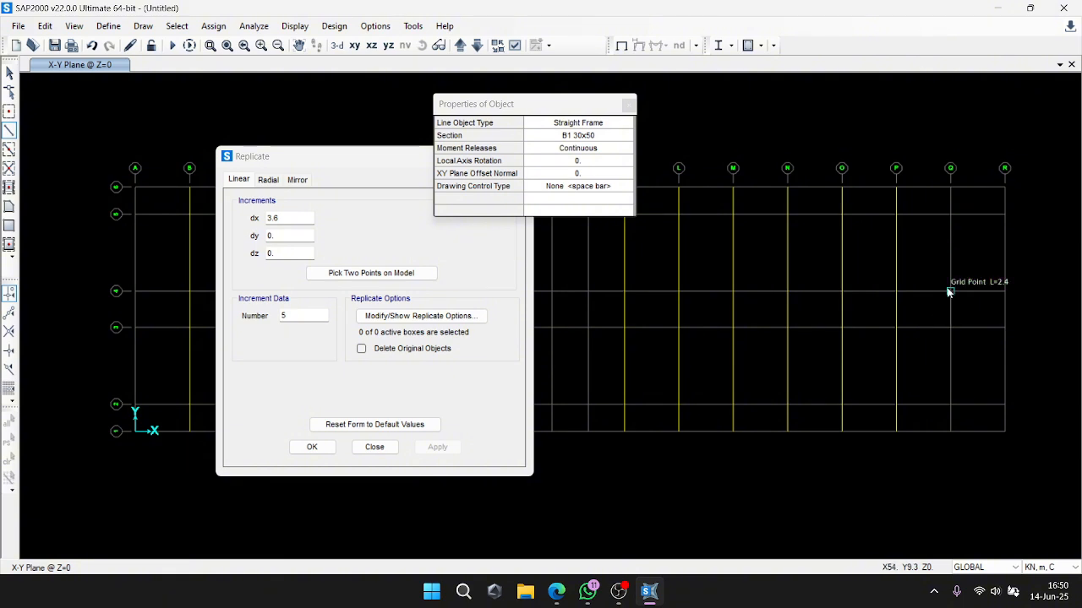
{"action": "left_click", "coordinate": [950, 291]}
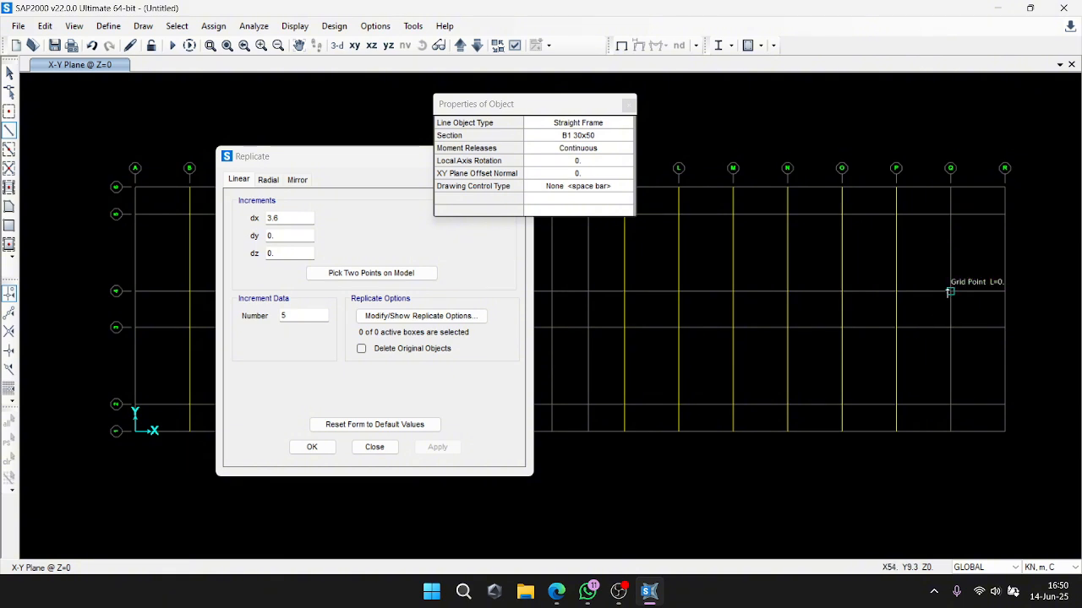
{"action": "left_click", "coordinate": [951, 186]}
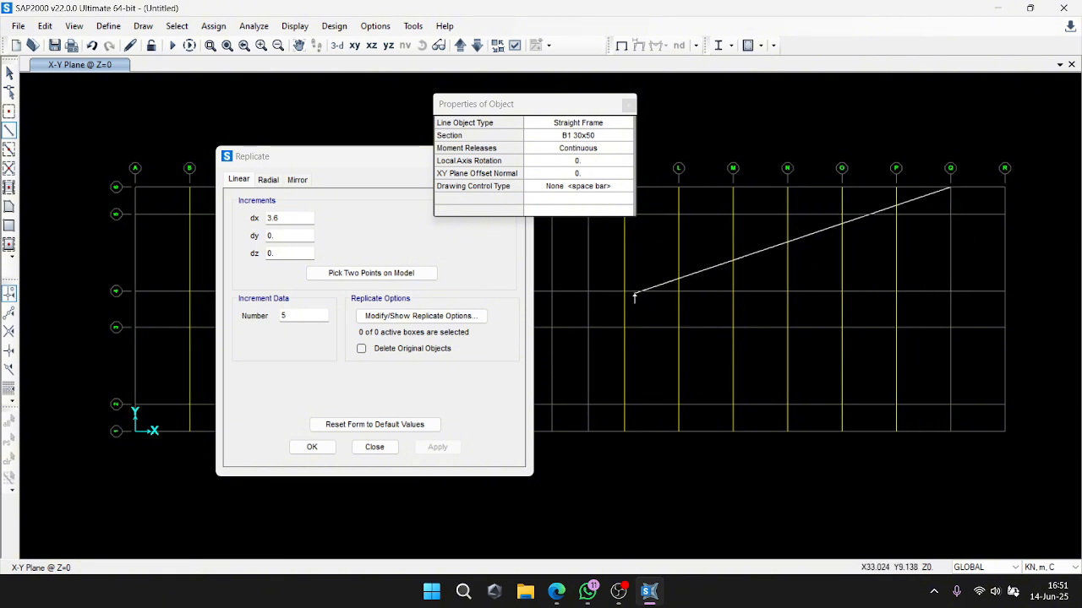
{"action": "key", "text": "Escape"}
{"action": "left_click", "coordinate": [9, 74]}
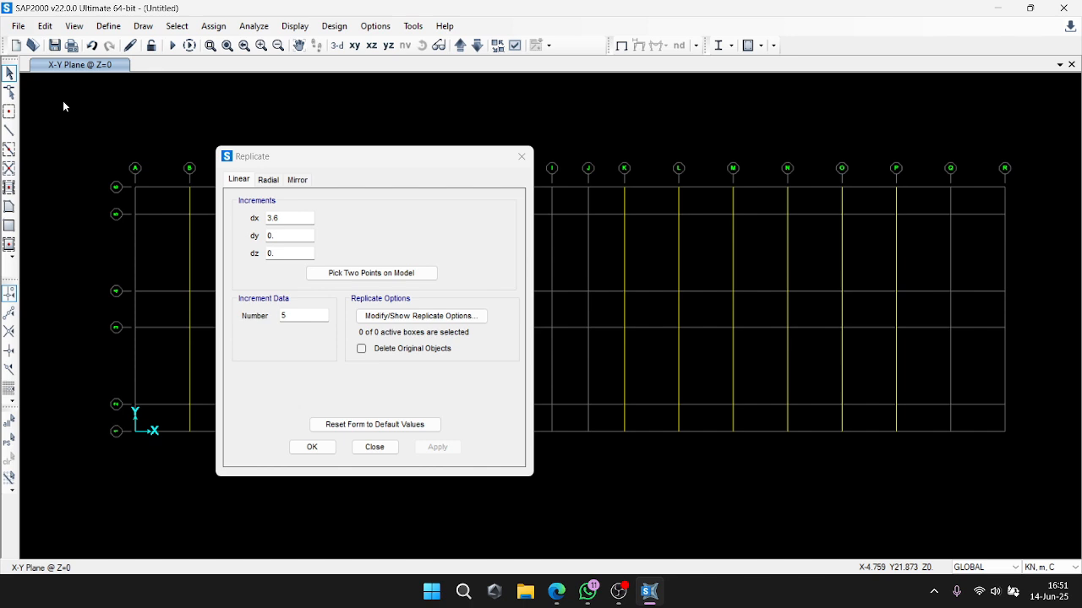
Close the replication dialog and draw B1 30x50 beams along grid line I from line 1 to Y 10.8, with joints at lines 2 and 3.
{"action": "left_click", "coordinate": [9, 130]}
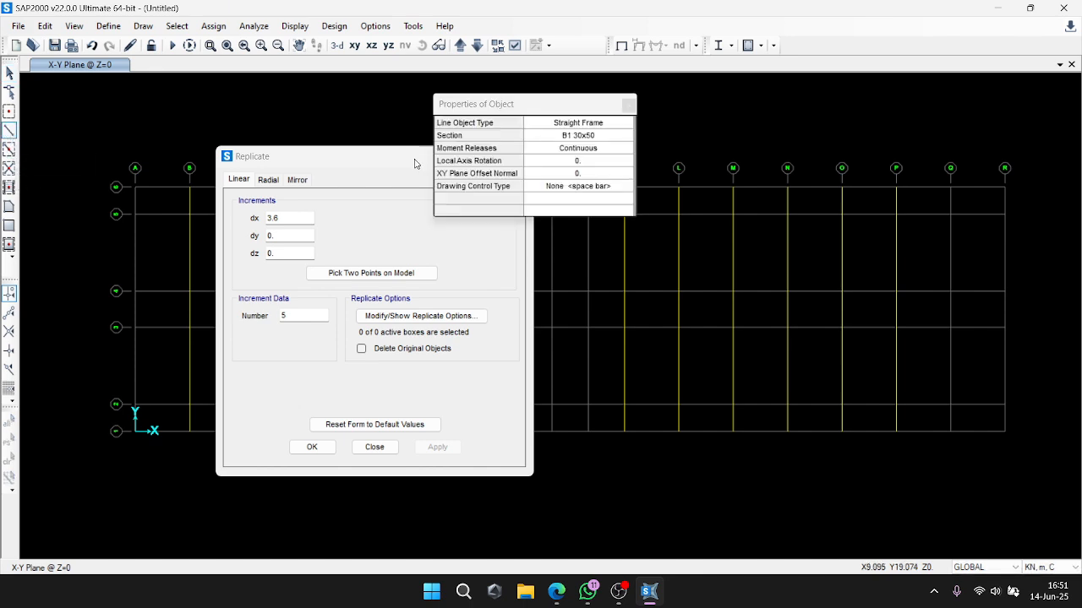
{"action": "left_click_drag", "start_coordinate": [414, 163], "coordinate": [300, 163]}
{"action": "left_click", "coordinate": [200, 448]}
{"action": "left_click_drag", "start_coordinate": [574, 109], "coordinate": [383, 114]}
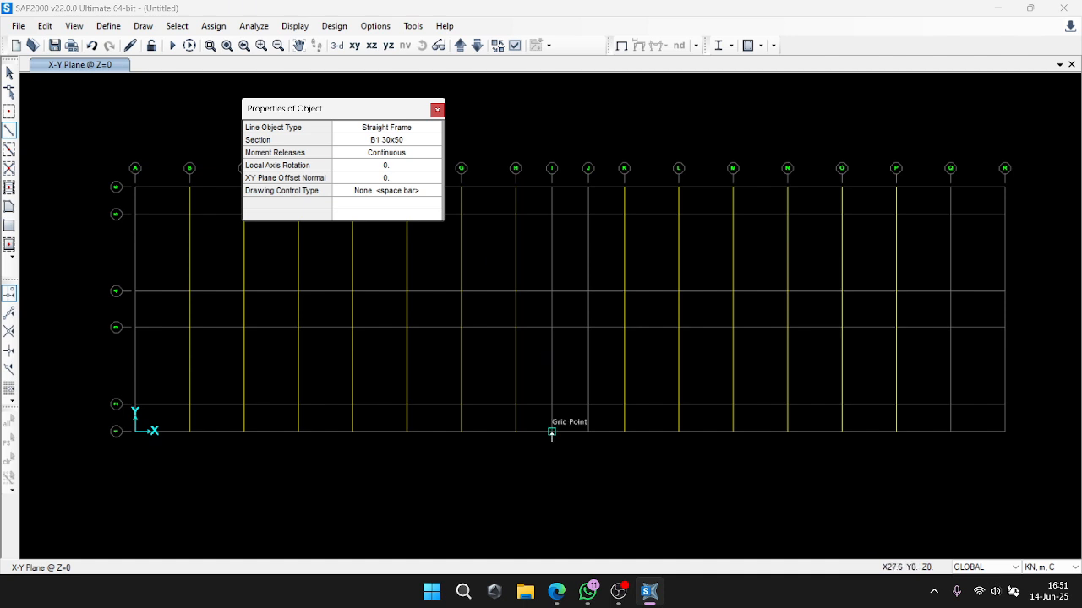
{"action": "left_click", "coordinate": [551, 405]}
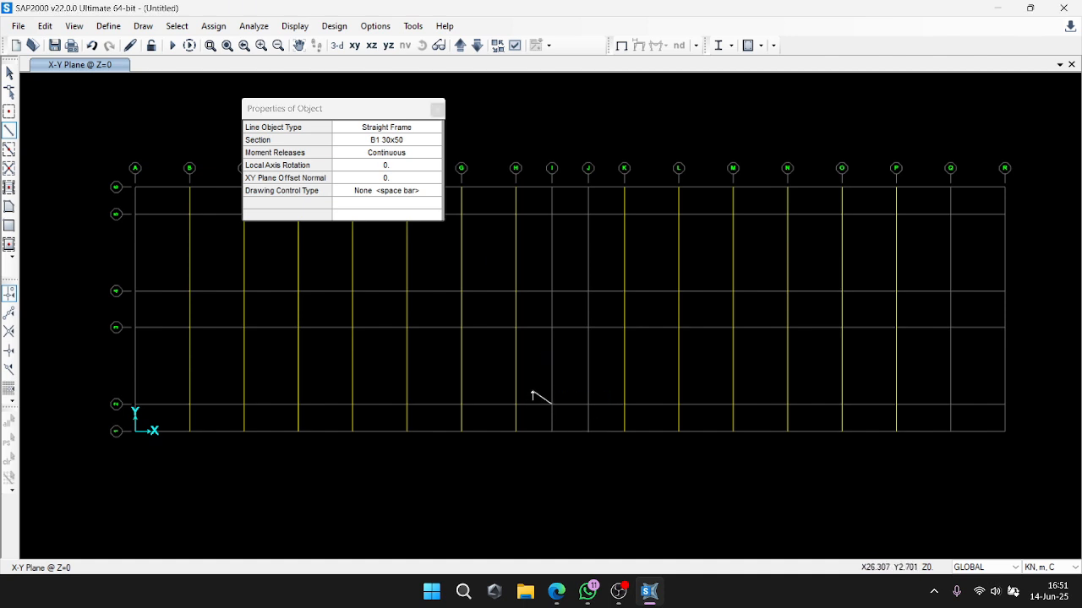
{"action": "left_click", "coordinate": [552, 327]}
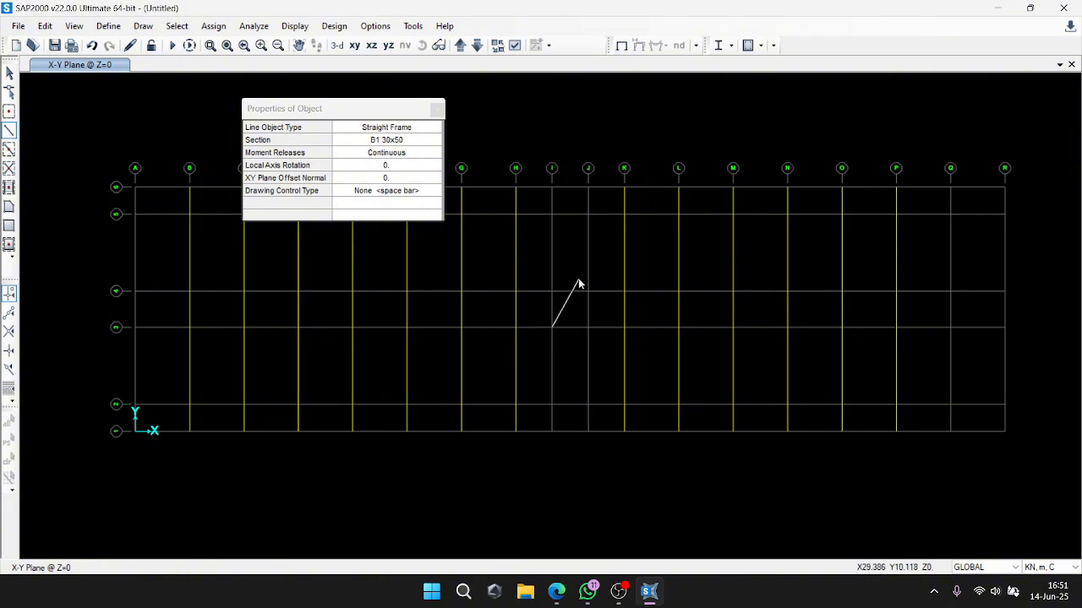
{"action": "left_click", "coordinate": [551, 269]}
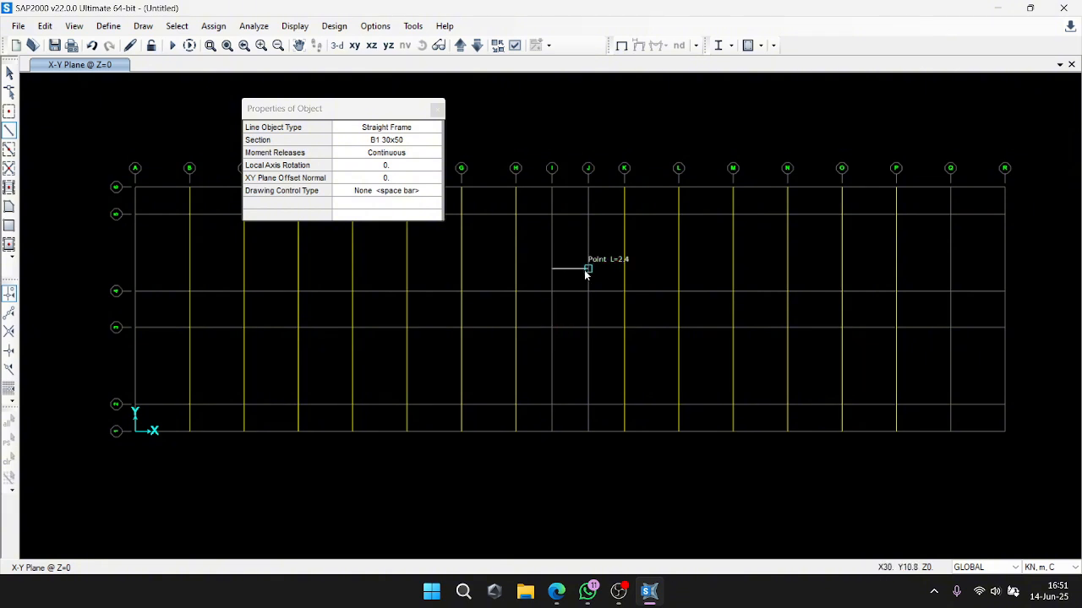
Continue the B1 30x50 beams across to grid line J at Y 10.8 and along line J back to line 1.
{"action": "double_click", "coordinate": [588, 269]}
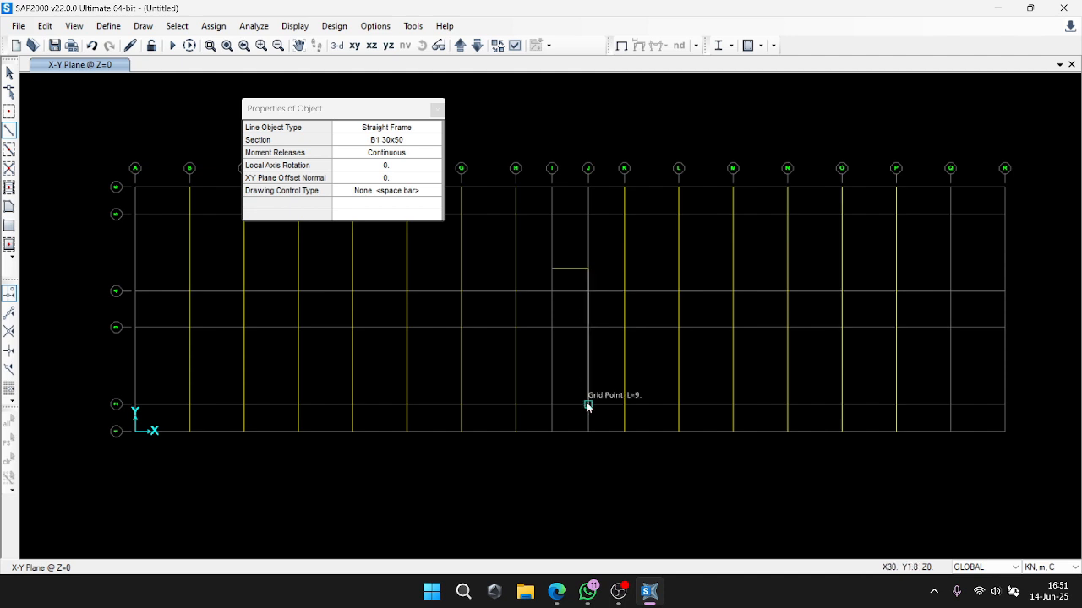
{"action": "left_click", "coordinate": [588, 404]}
{"action": "key", "text": "Escape"}
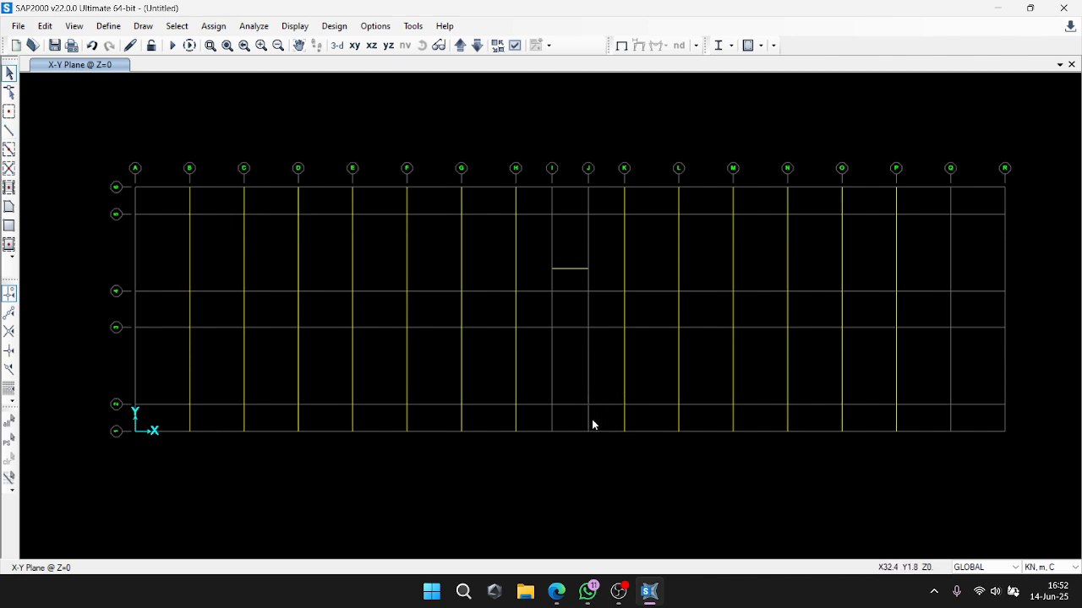
{"action": "left_click", "coordinate": [9, 131]}
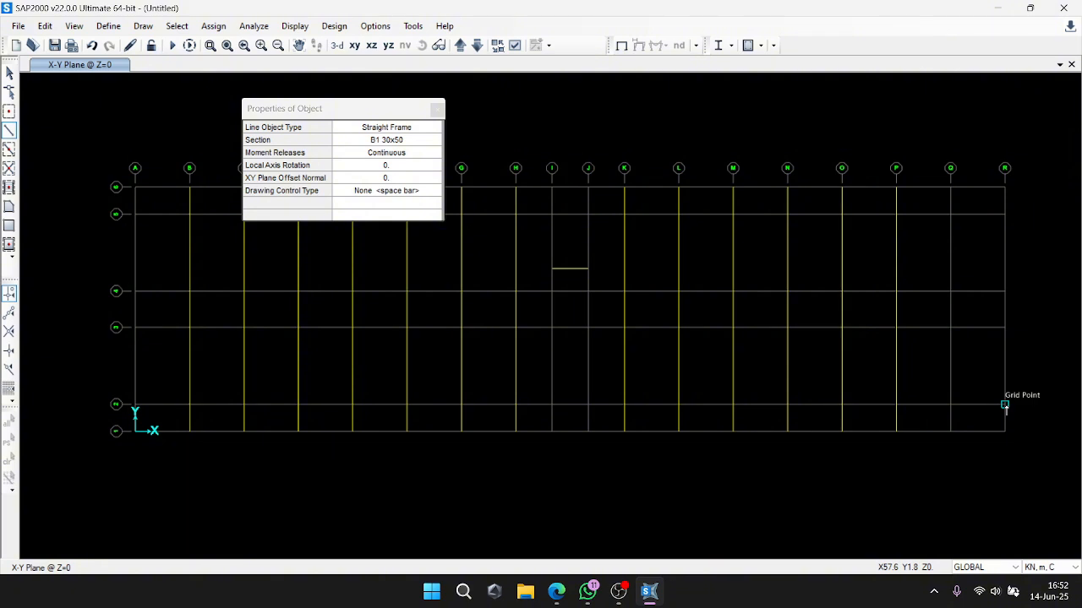
{"action": "left_click", "coordinate": [1004, 215]}
{"action": "key", "text": "Escape"}
{"action": "left_click", "coordinate": [1004, 353]}
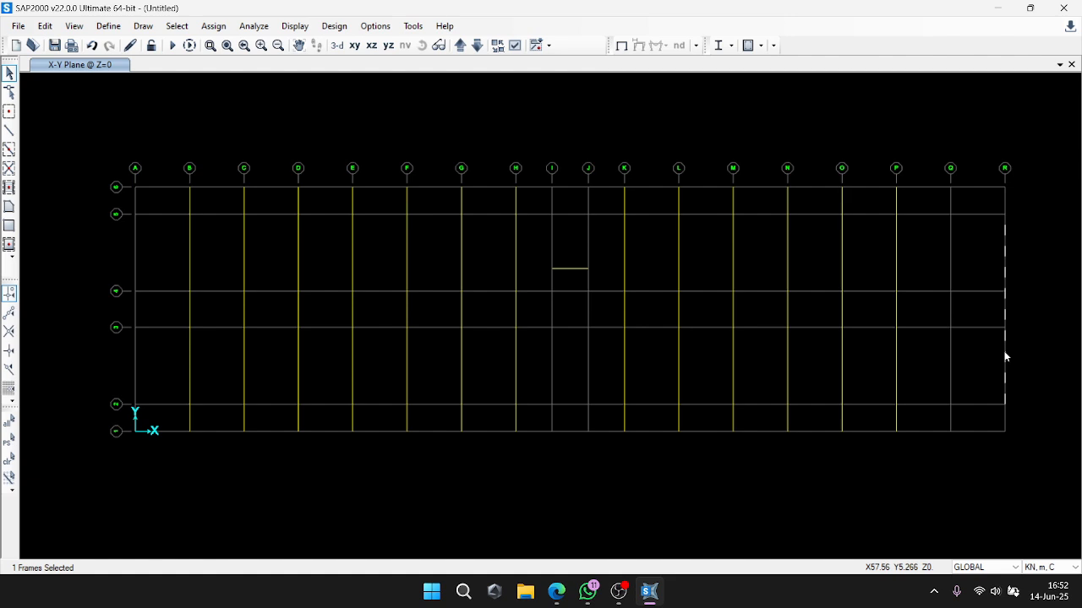
{"action": "key", "text": "Delete"}
Draw B1 30x50 beams along grid line R from line 2 to line 5, with joints at lines 3 and 4.
{"action": "left_click", "coordinate": [9, 131]}
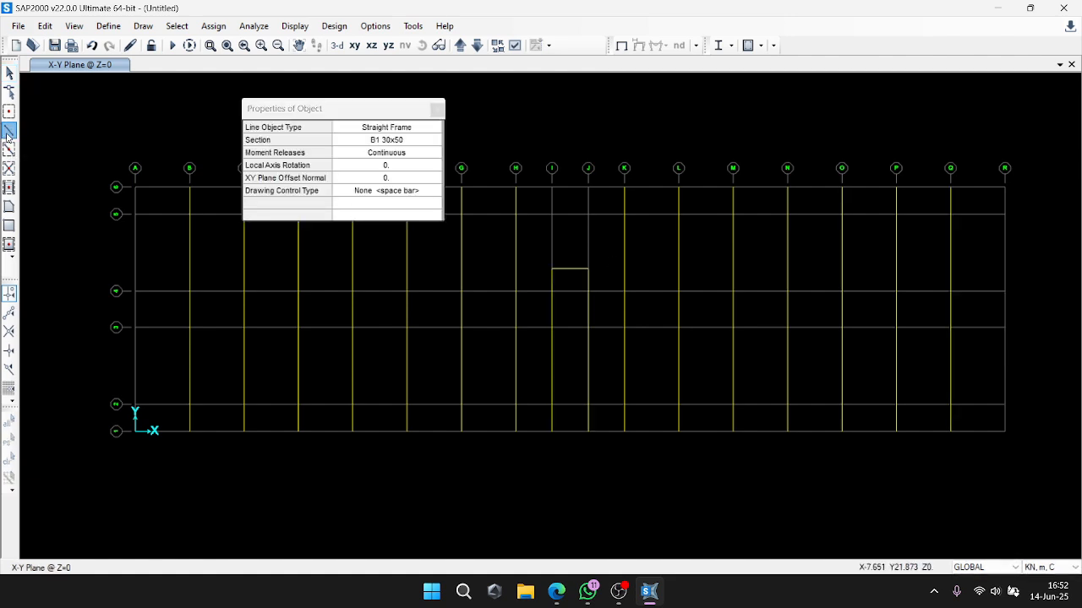
{"action": "left_click", "coordinate": [1005, 404]}
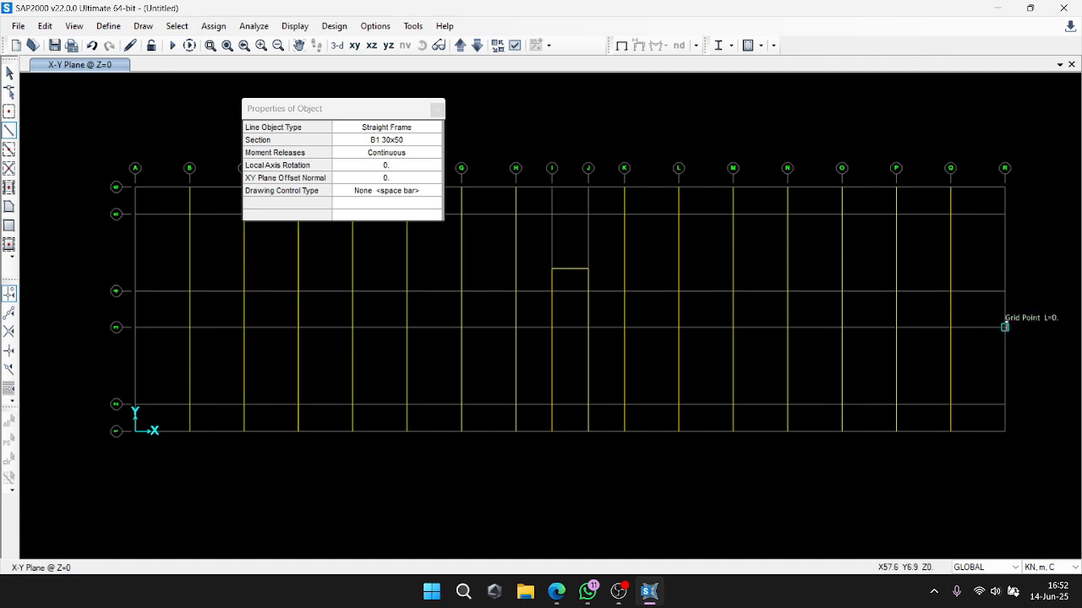
{"action": "left_click", "coordinate": [1004, 291]}
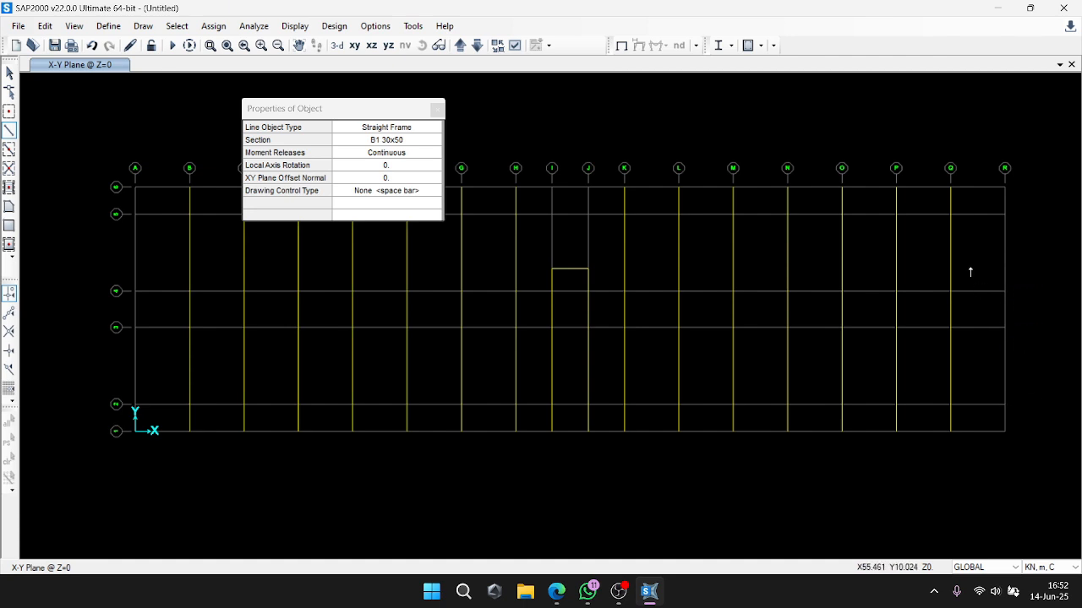
{"action": "left_click", "coordinate": [1004, 214]}
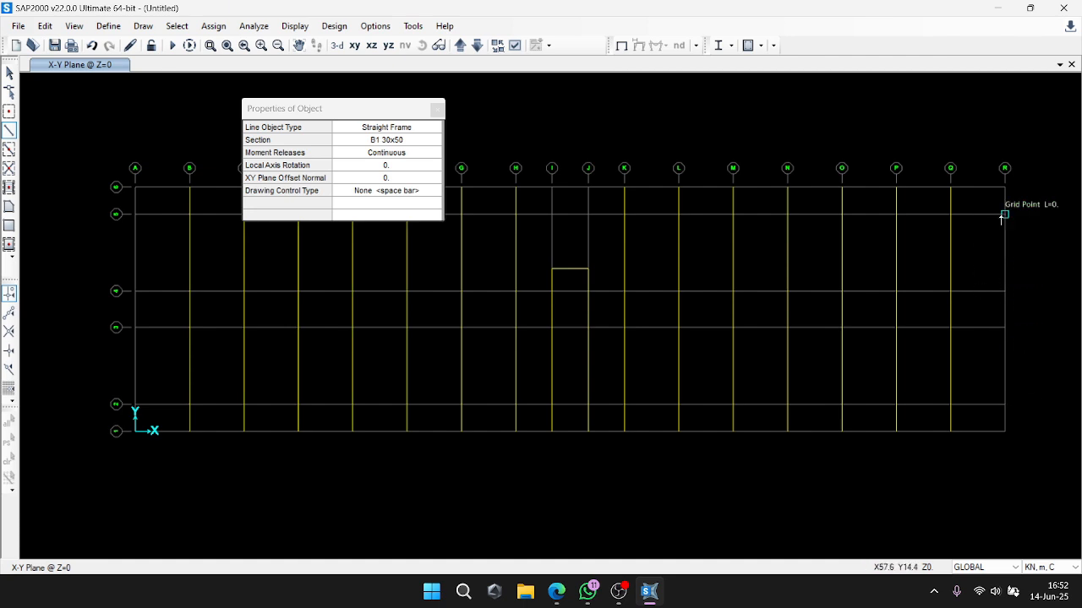
Draw B1 30x50 beams along grid line A from line 2 to line 5, with joints at lines 3 and 4.
{"action": "left_click", "coordinate": [8, 131]}
{"action": "left_click", "coordinate": [135, 405]}
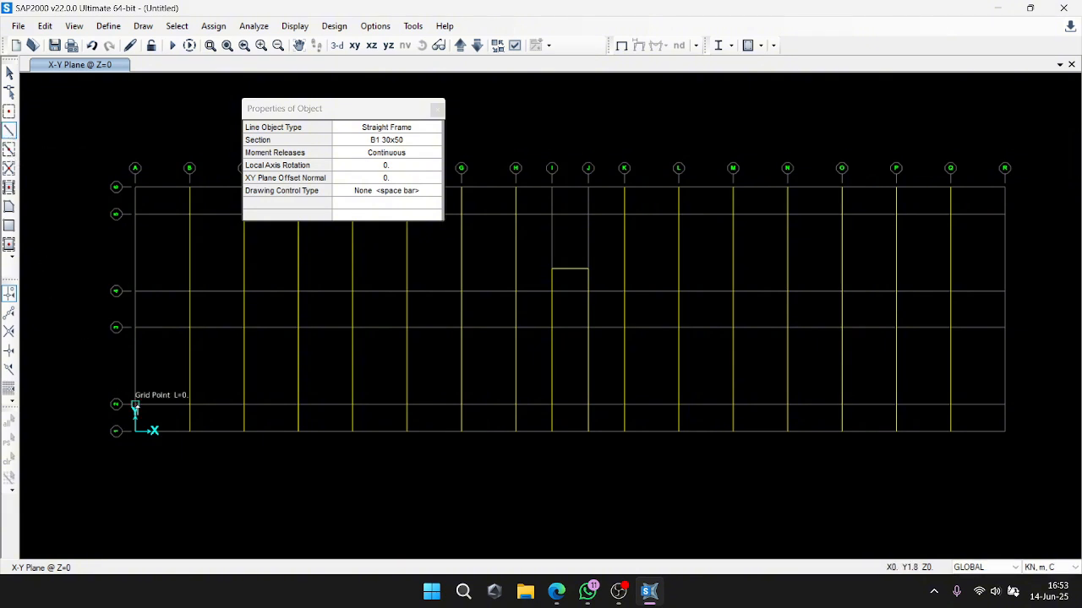
{"action": "left_click", "coordinate": [135, 327]}
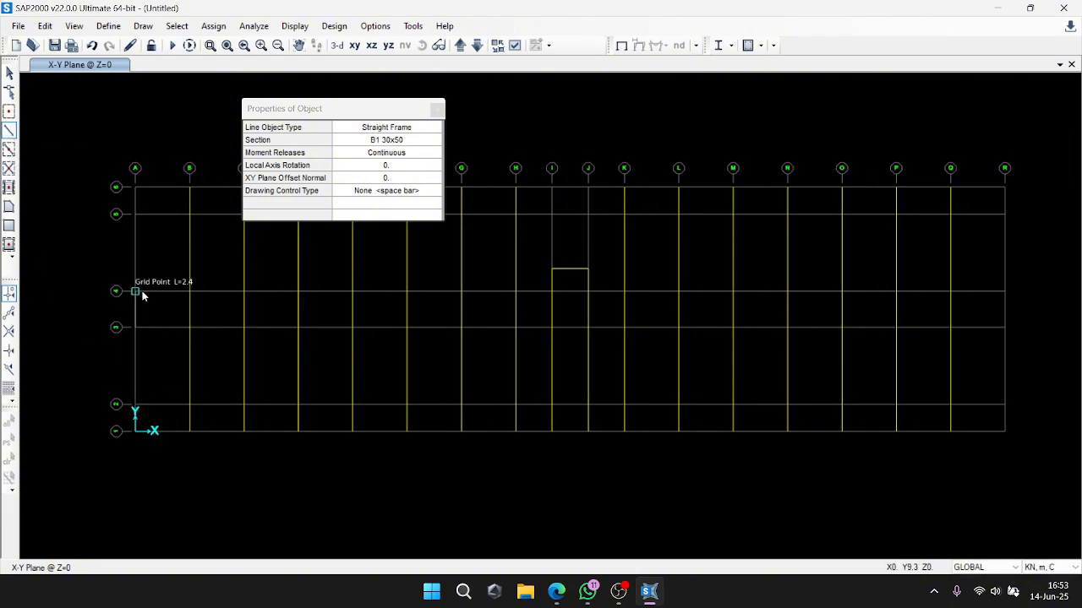
{"action": "left_click", "coordinate": [136, 290]}
{"action": "left_click", "coordinate": [135, 214]}
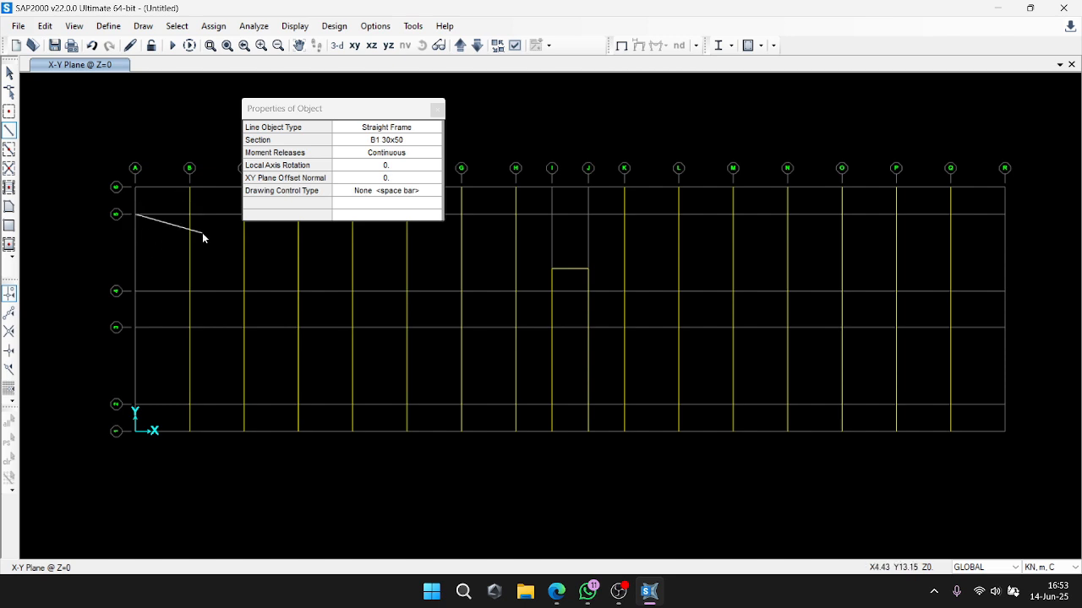
{"action": "key", "text": "Escape"}
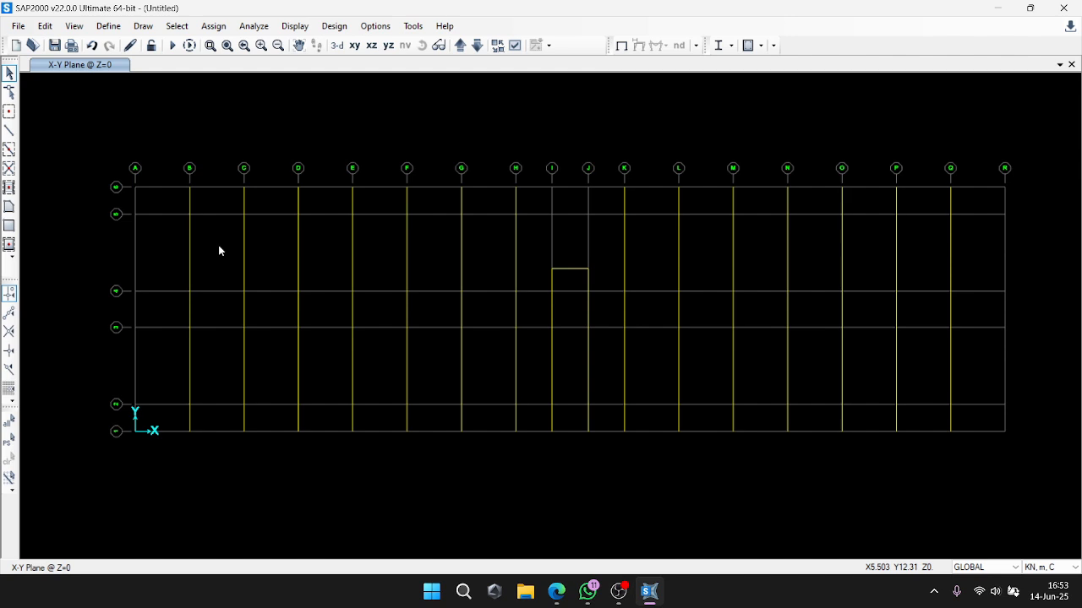
Draw a B1 30x50 beam on grid line 4 between lines A and B.
{"action": "left_click", "coordinate": [9, 131]}
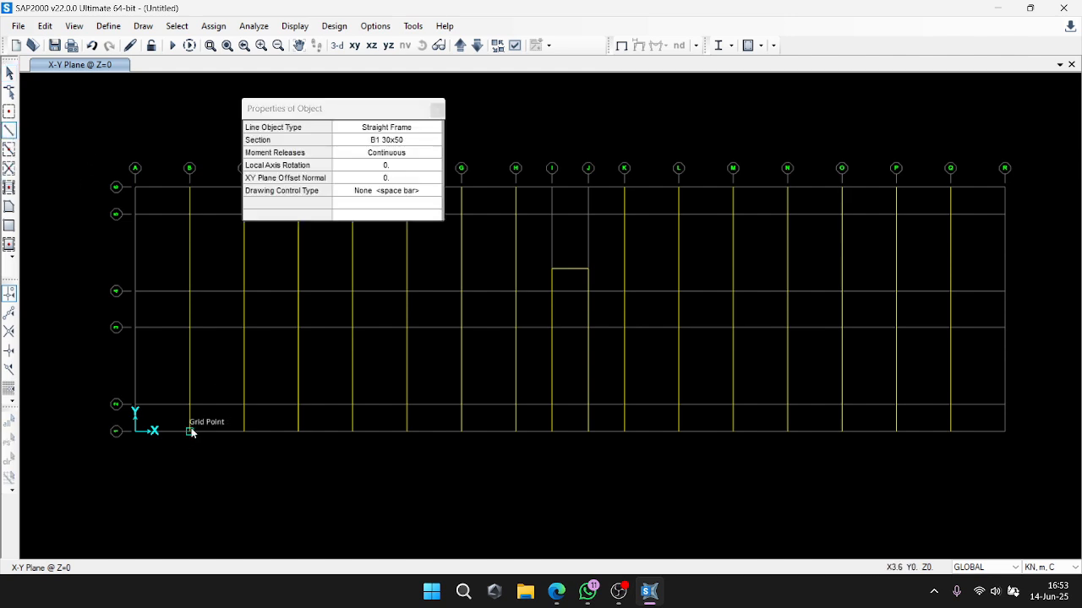
{"action": "left_click", "coordinate": [135, 291]}
{"action": "left_click", "coordinate": [190, 292]}
{"action": "key", "text": "Escape"}
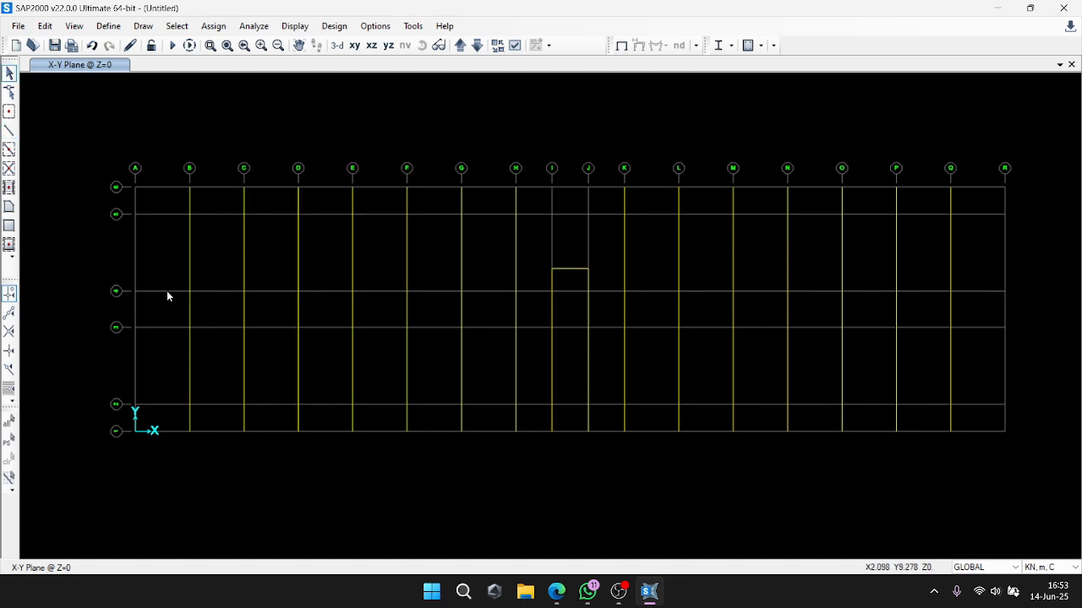
Replicate the grid line 4 beam between lines A and B with dx 0, dy -2.4 and number 1.
{"action": "left_click", "coordinate": [45, 25]}
{"action": "left_click", "coordinate": [72, 203]}
{"action": "left_click_drag", "start_coordinate": [565, 145], "coordinate": [770, 148]}
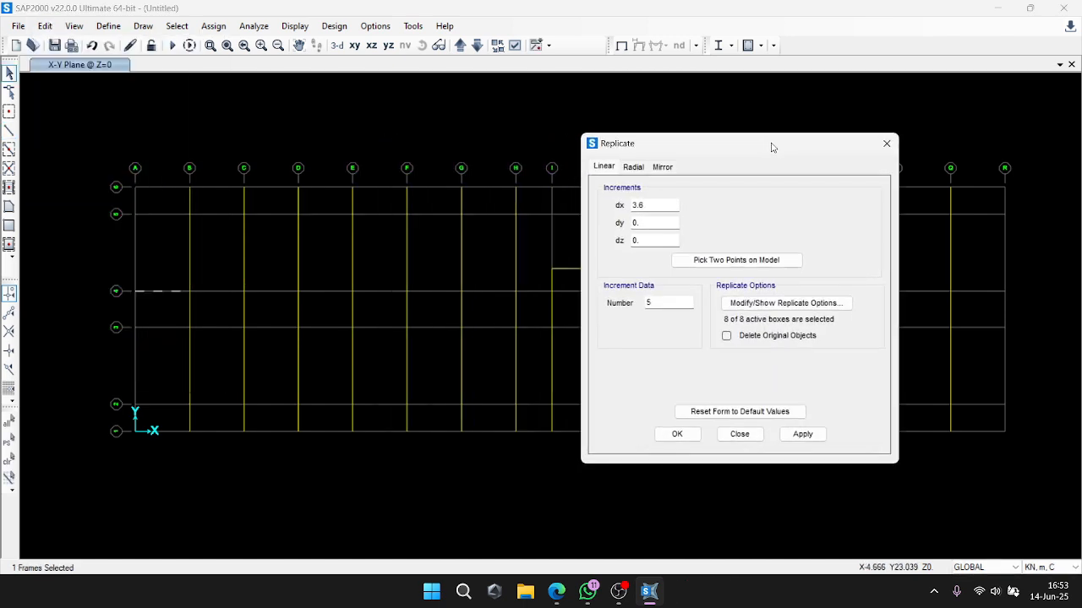
{"action": "double_click", "coordinate": [650, 205]}
{"action": "key", "text": "BackSpace"}
{"action": "type", "text": "0"}
{"action": "double_click", "coordinate": [639, 222]}
{"action": "type", "text": "3.6"}
{"action": "left_click", "coordinate": [633, 223]}
{"action": "type", "text": "-"}
{"action": "double_click", "coordinate": [667, 303]}
{"action": "type", "text": "1"}
{"action": "left_click_drag", "start_coordinate": [659, 222], "coordinate": [566, 222]}
{"action": "type", "text": "-2.4"}
{"action": "left_click", "coordinate": [802, 434]}
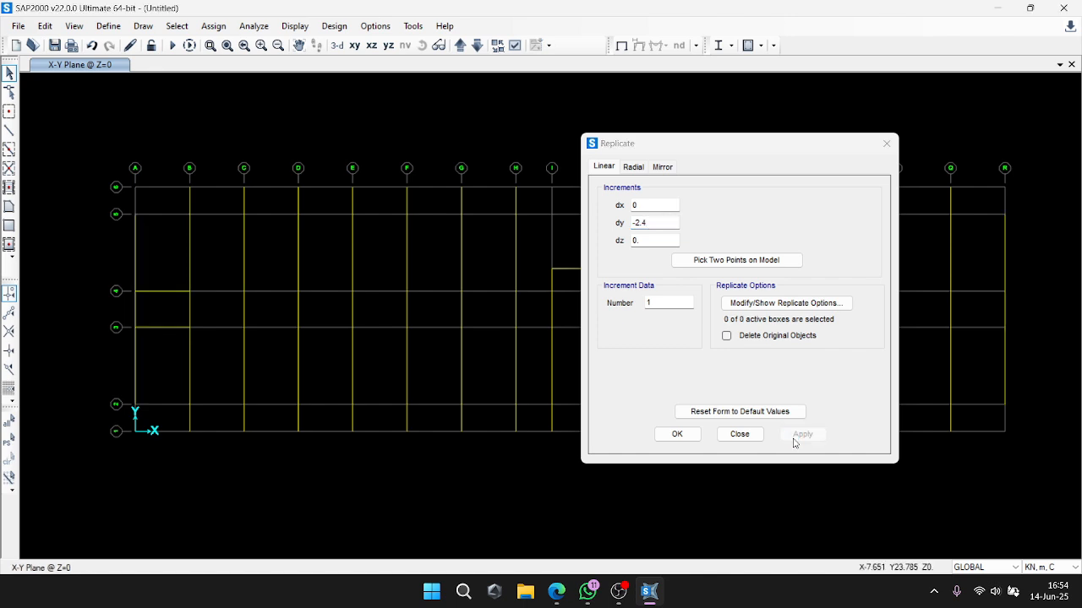
Select the two beams between lines A and B on grid lines 3 and 4 and replicate them with dx 3.6, dy 0 and number 1.
{"action": "left_click_drag", "start_coordinate": [169, 283], "coordinate": [161, 345]}
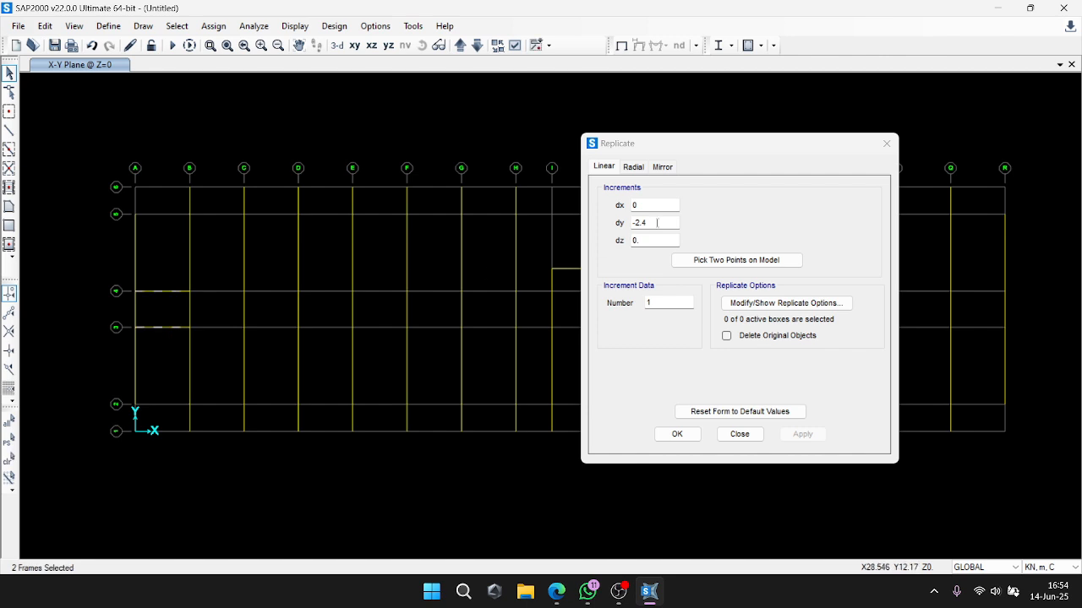
{"action": "left_click", "coordinate": [656, 223]}
{"action": "type", "text": "0"}
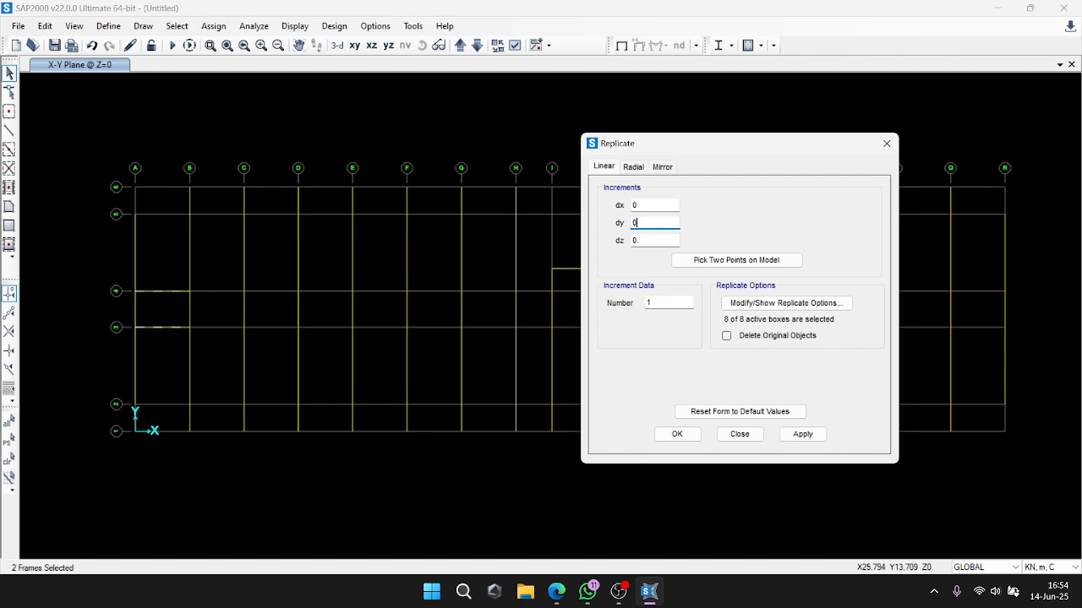
{"action": "key", "text": "shift+Tab"}
{"action": "type", "text": "3.6"}
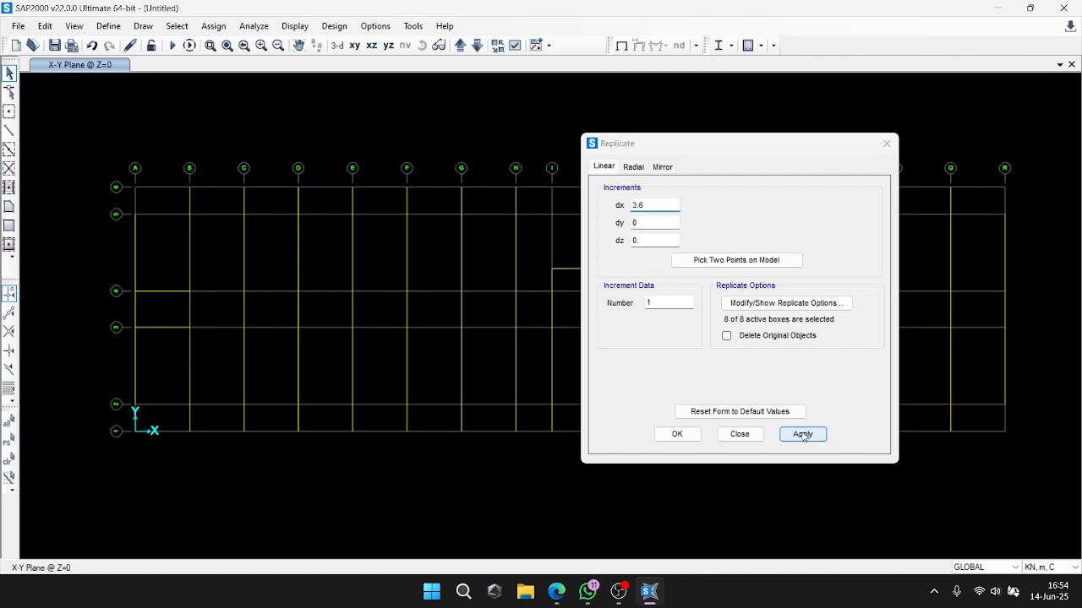
Apply the pending replication, and replicate the grid line 4 beam between lines B and C with dx 3.6, dy 0 and number 5.
{"action": "left_click", "coordinate": [802, 435]}
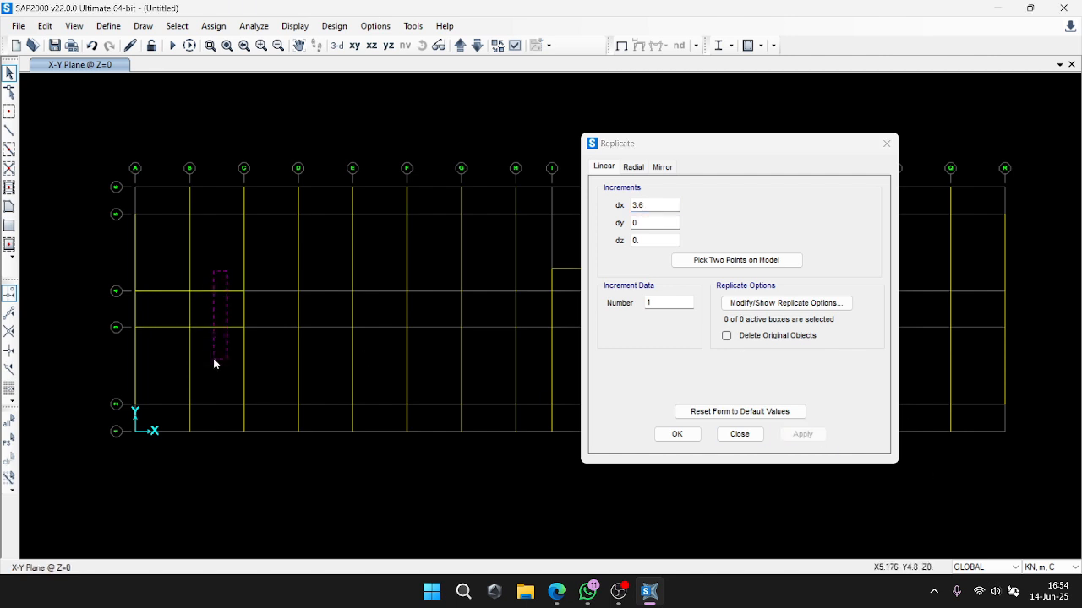
{"action": "left_click", "coordinate": [218, 292]}
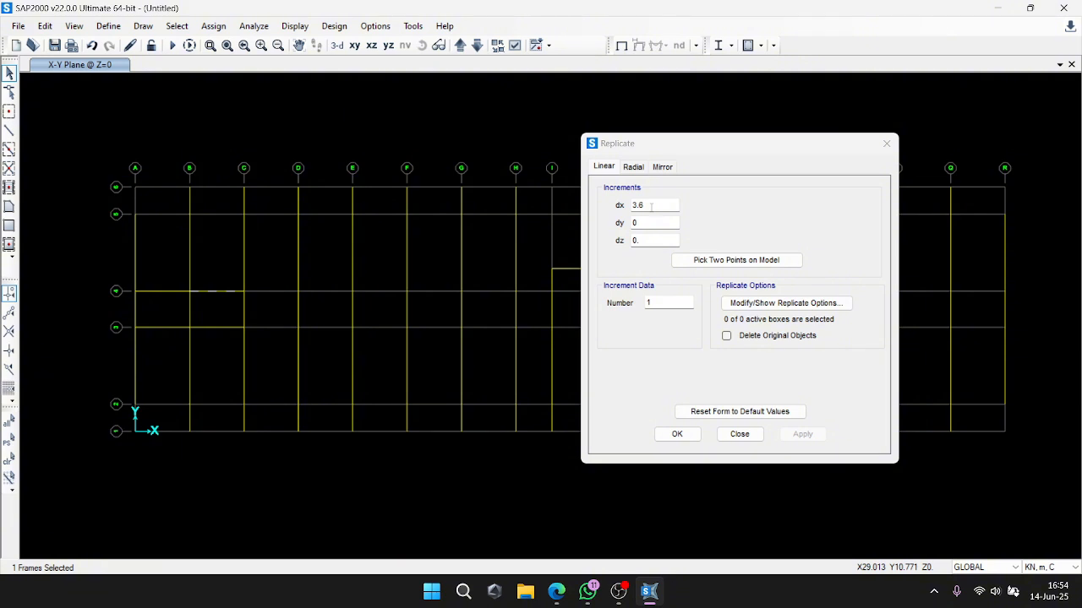
{"action": "left_click", "coordinate": [647, 303]}
{"action": "double_click", "coordinate": [648, 302]}
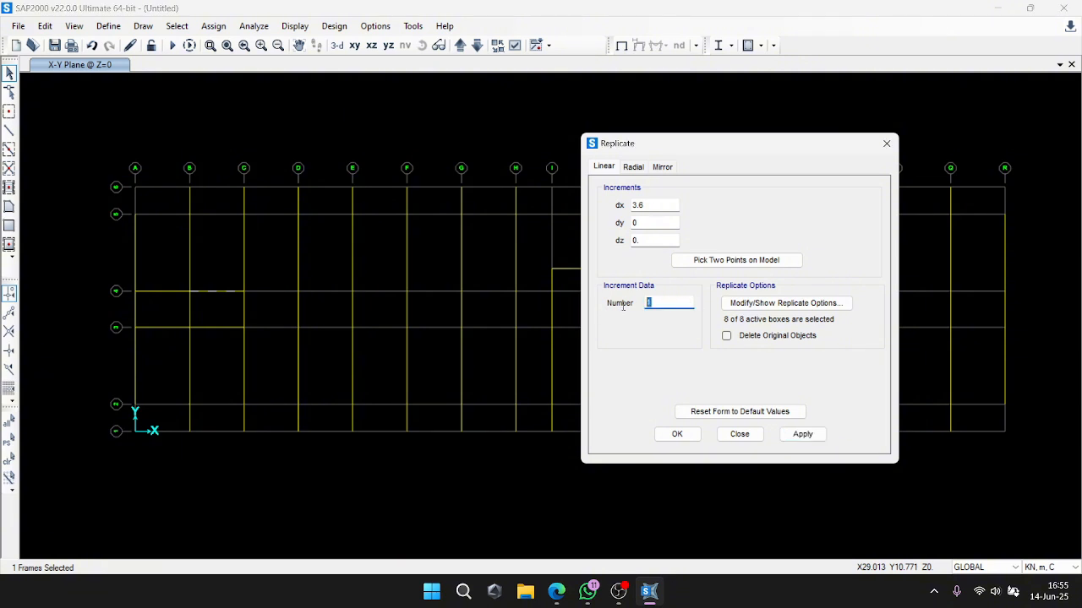
{"action": "type", "text": "5"}
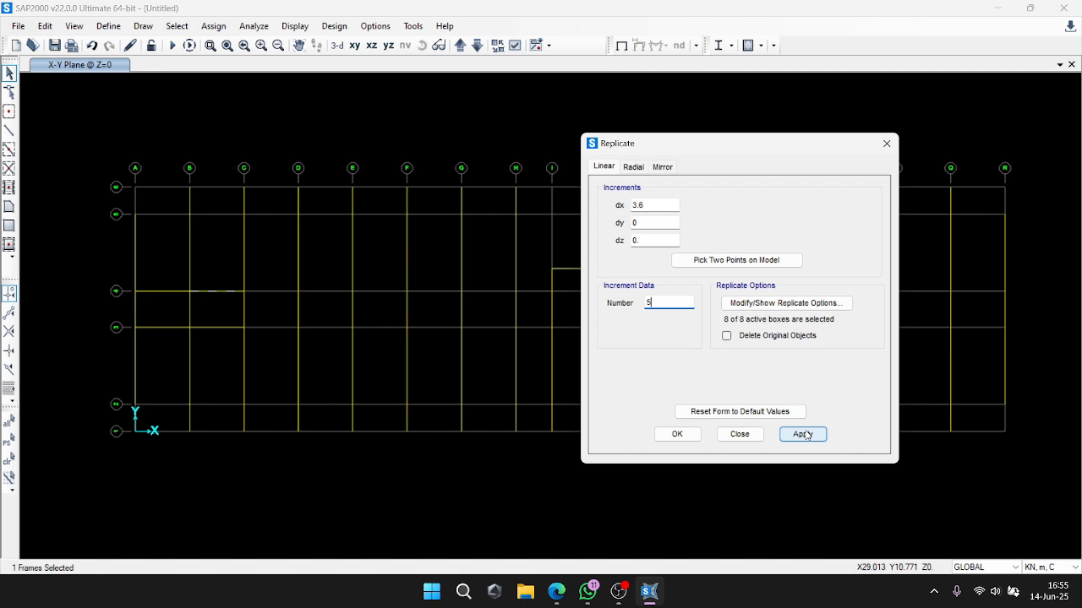
{"action": "left_click", "coordinate": [803, 435]}
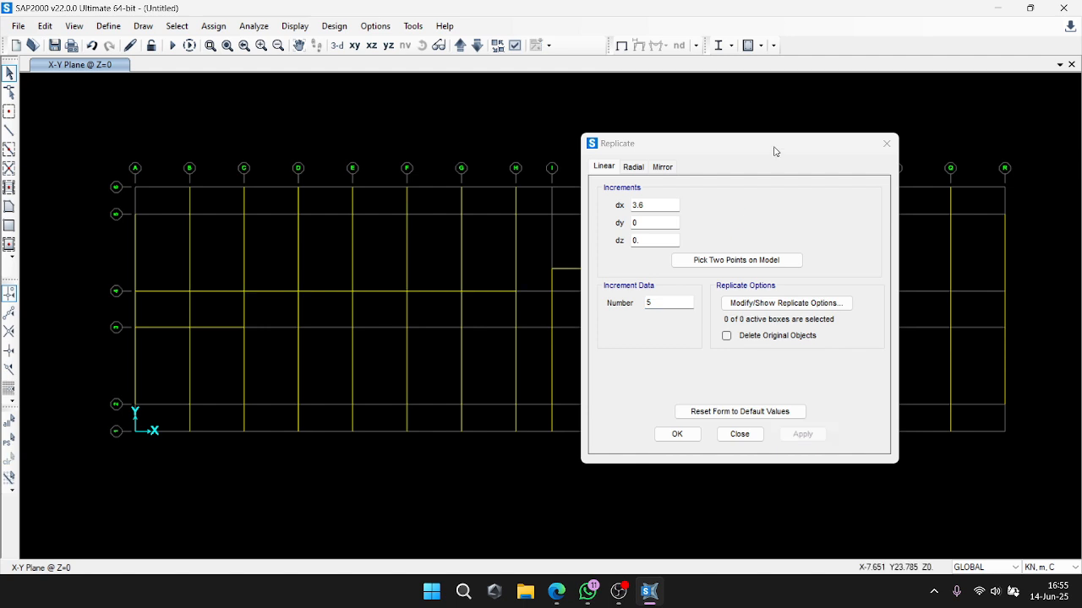
Select the five beams on grid line 4 between lines C and H and replicate them with dx 25.2, dy 0 and number 1.
{"action": "left_click_drag", "start_coordinate": [772, 149], "coordinate": [799, 437]}
{"action": "left_click", "coordinate": [338, 290]}
{"action": "left_click", "coordinate": [392, 291]}
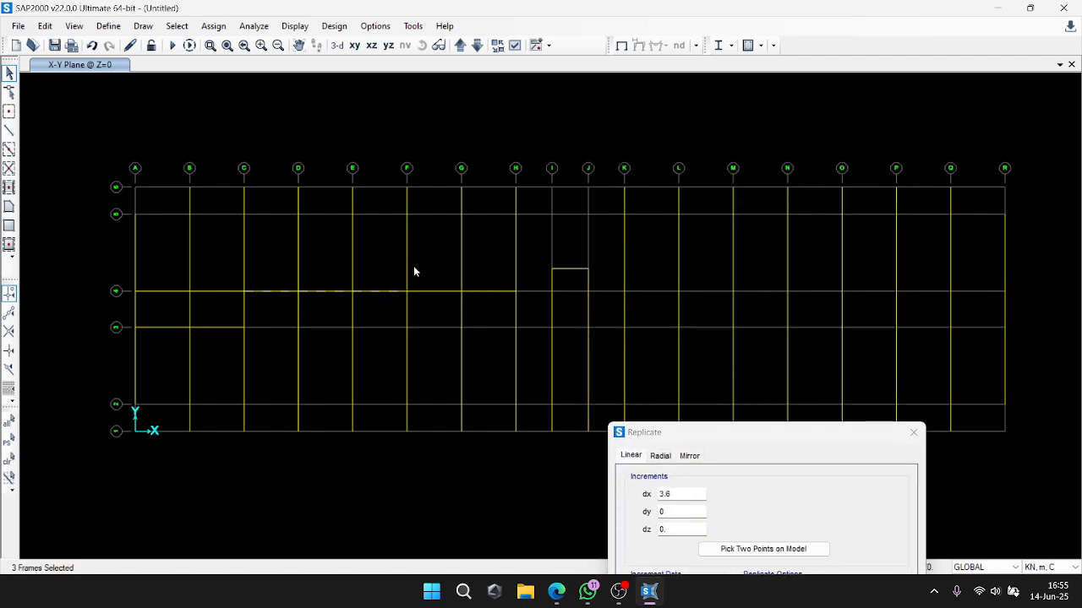
{"action": "left_click_drag", "start_coordinate": [475, 315], "coordinate": [475, 316]}
{"action": "left_click_drag", "start_coordinate": [715, 431], "coordinate": [693, 178]}
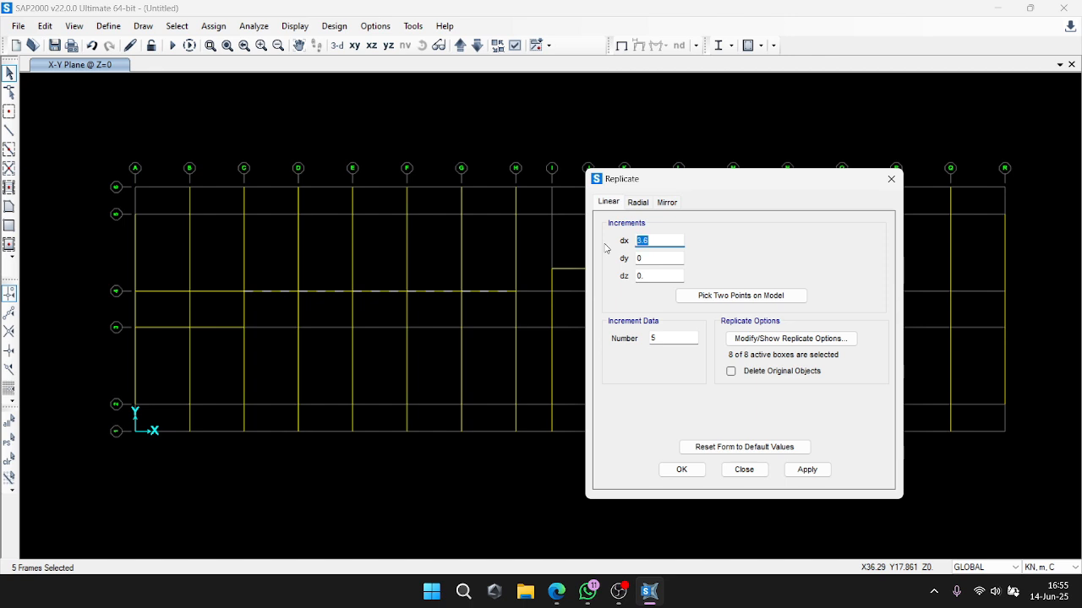
{"action": "type", "text": "18"}
{"action": "left_click", "coordinate": [672, 258]}
{"action": "left_click", "coordinate": [667, 240]}
{"action": "type", "text": "+7.2"}
{"action": "left_click", "coordinate": [664, 338]}
{"action": "double_click", "coordinate": [653, 338]}
{"action": "type", "text": "1"}
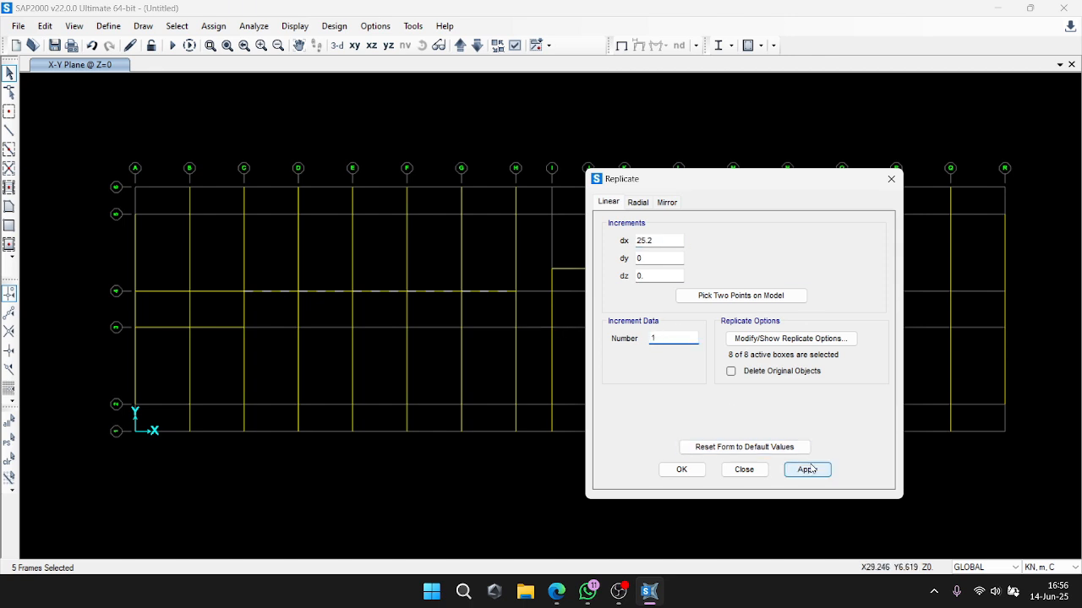
{"action": "left_click", "coordinate": [807, 469]}
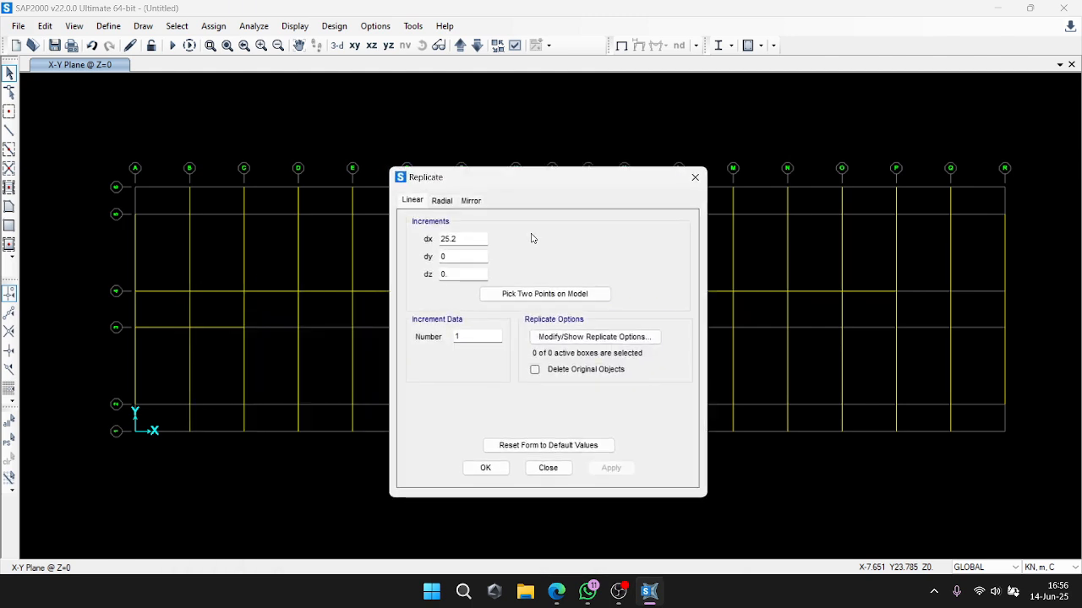
Replicate the grid line 4 beam between lines O and P with dx 3.6, dy 0 and number 2.
{"action": "left_click_drag", "start_coordinate": [530, 233], "coordinate": [518, 262]}
{"action": "left_click", "coordinate": [878, 292]}
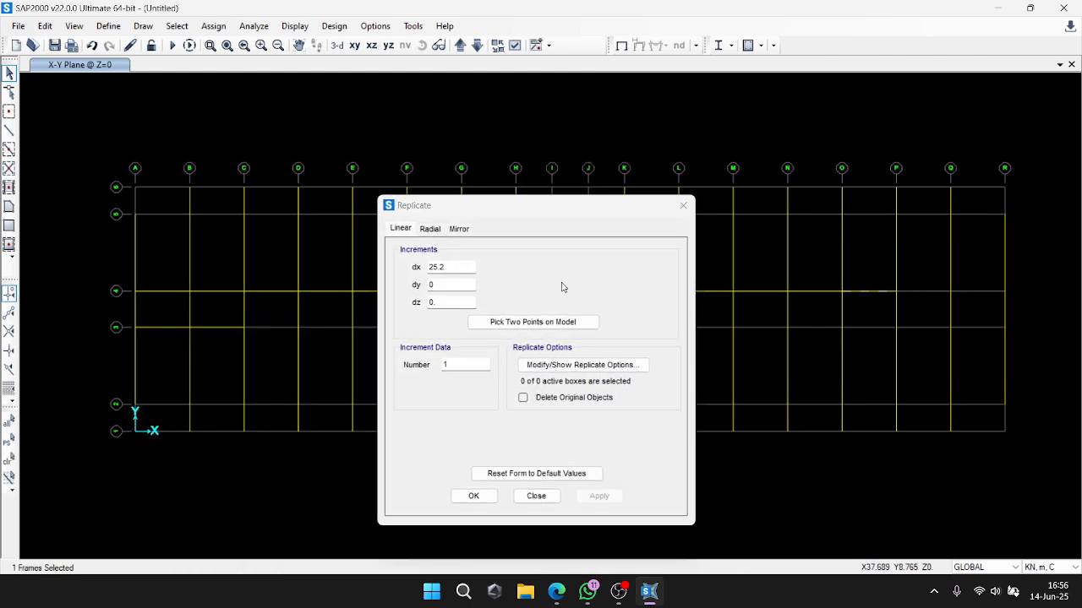
{"action": "left_click", "coordinate": [442, 266]}
{"action": "type", "text": "3.6"}
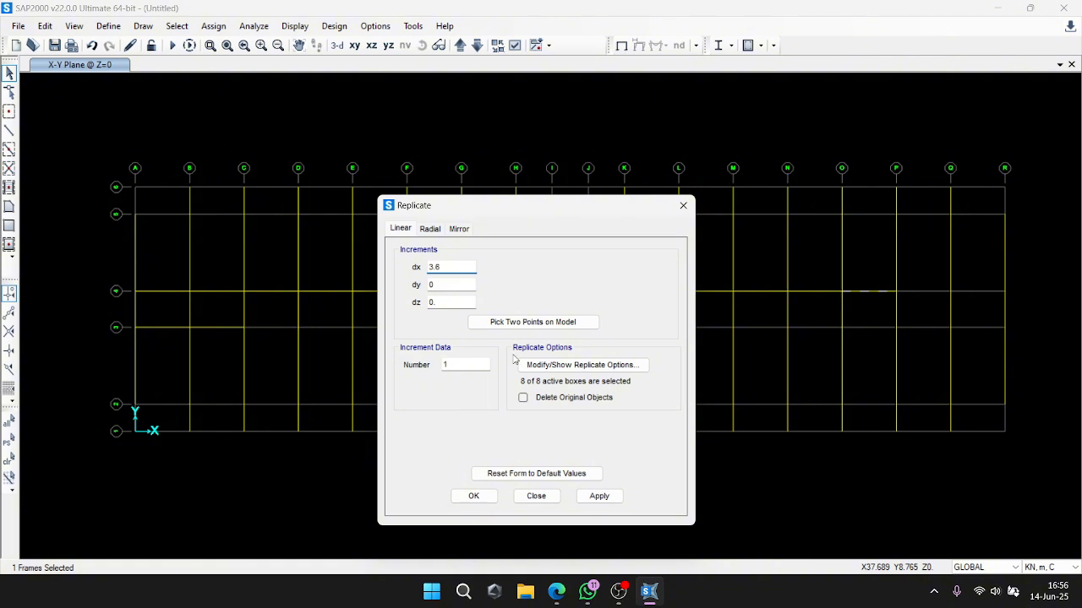
{"action": "left_click", "coordinate": [464, 364]}
{"action": "type", "text": "2"}
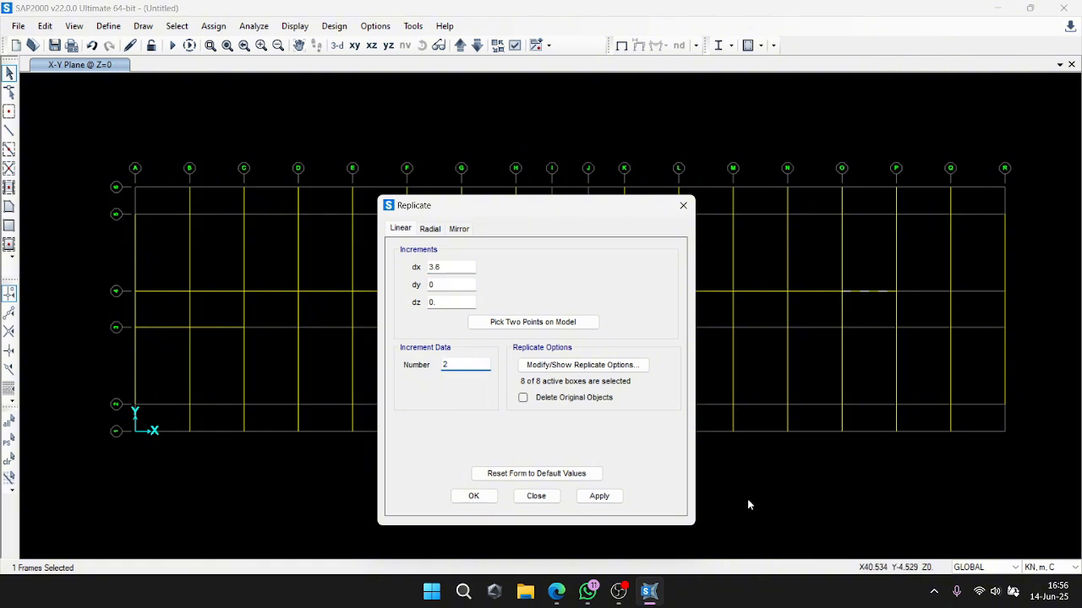
{"action": "left_click", "coordinate": [587, 498]}
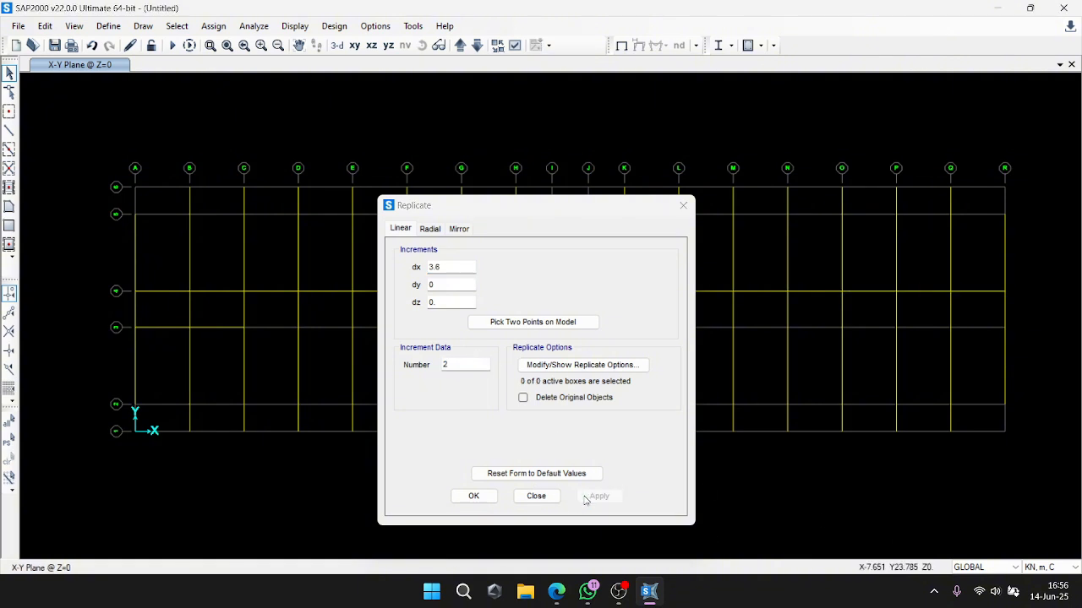
Select the two grid line 4 beams between lines P and R and replicate them with dx 0, dy -2.4 and number 1.
{"action": "left_click", "coordinate": [933, 287]}
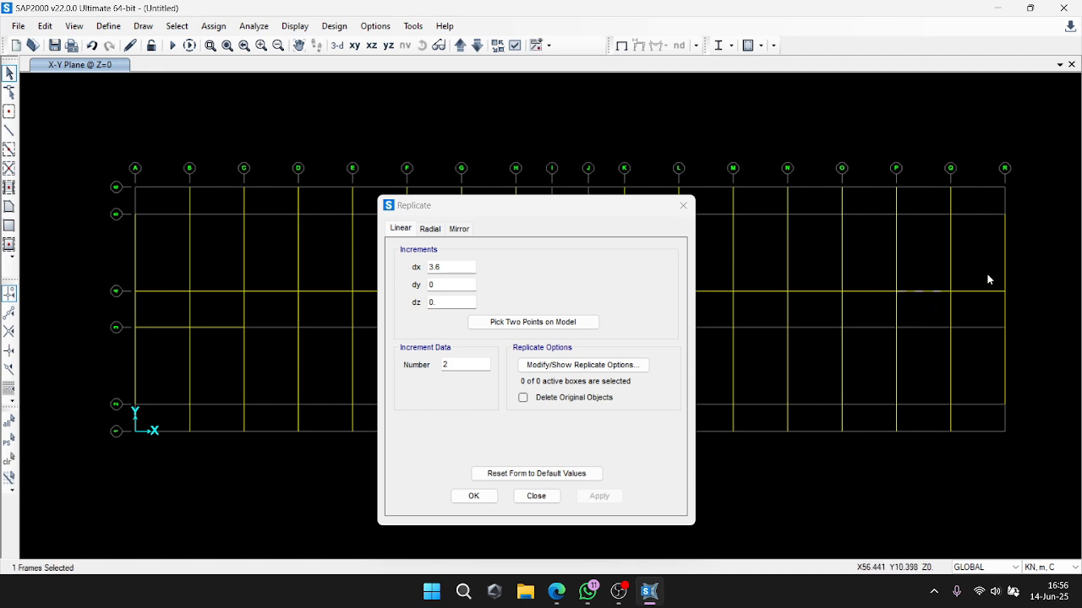
{"action": "left_click", "coordinate": [987, 287]}
{"action": "double_click", "coordinate": [431, 269]}
{"action": "type", "text": "0"}
{"action": "key", "text": "Tab"}
{"action": "type", "text": "-3.6"}
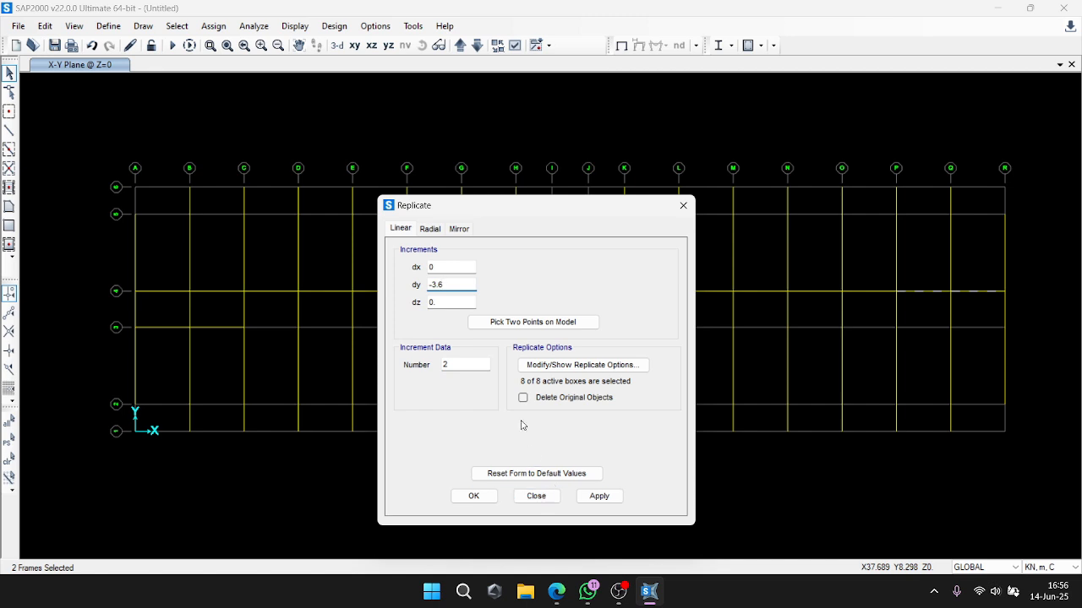
{"action": "left_click_drag", "start_coordinate": [447, 285], "coordinate": [367, 292]}
{"action": "type", "text": "-2.4"}
{"action": "double_click", "coordinate": [445, 365]}
{"action": "type", "text": "1"}
{"action": "left_click", "coordinate": [593, 499]}
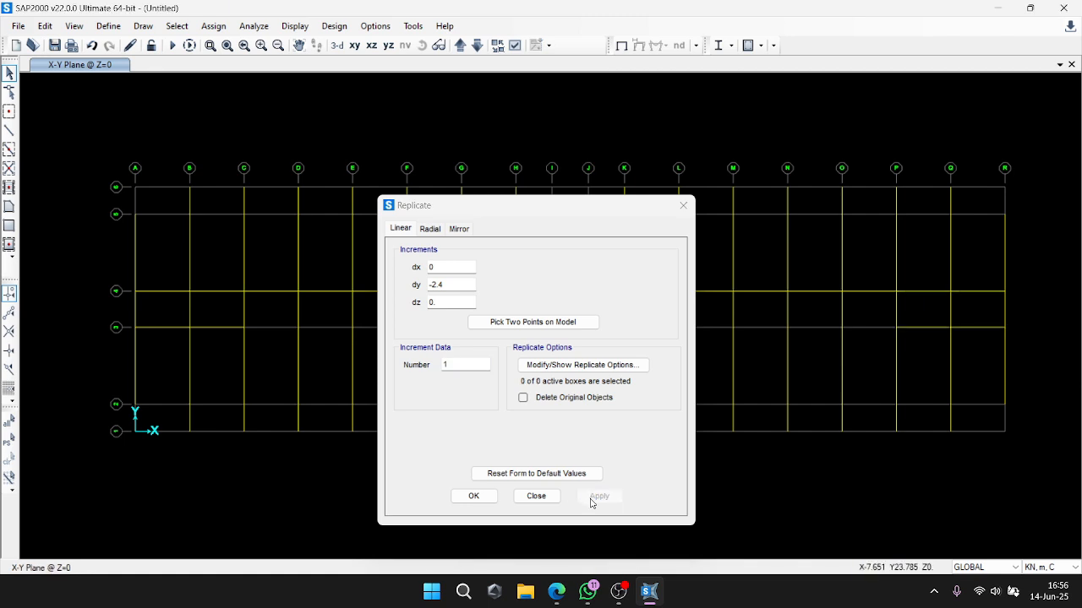
{"action": "left_click", "coordinate": [470, 498]}
Select the ten grid line 4 beams from C to H and K to P and replicate them with dx 0, dy -7.5 and number 1.
{"action": "left_click", "coordinate": [289, 292]}
{"action": "left_click", "coordinate": [325, 291]}
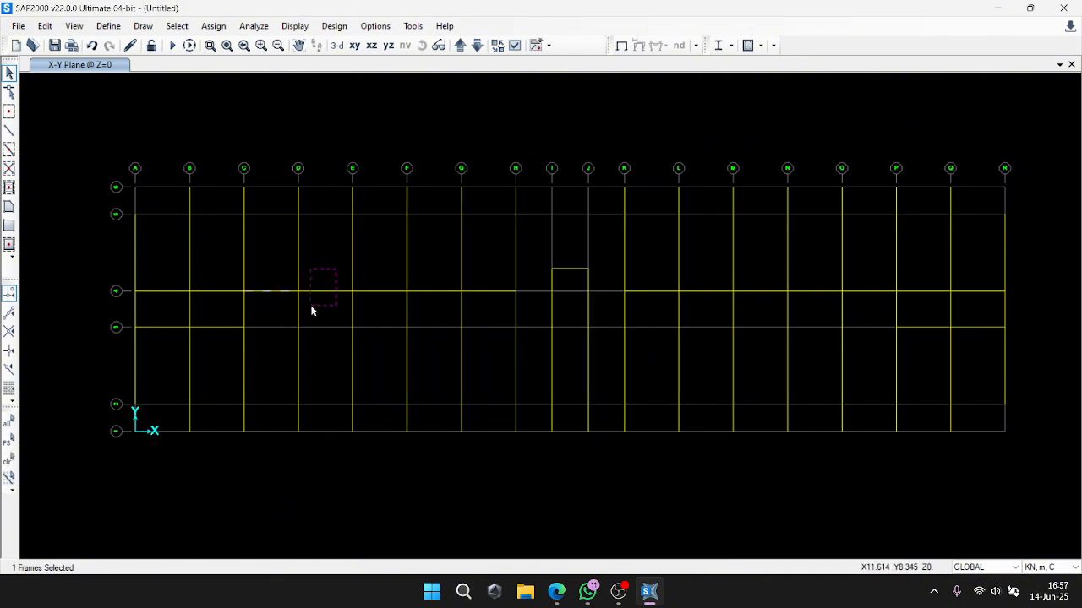
{"action": "left_click", "coordinate": [380, 292]}
{"action": "left_click", "coordinate": [435, 292]}
{"action": "left_click", "coordinate": [488, 291]}
{"action": "left_click", "coordinate": [655, 292]}
{"action": "left_click", "coordinate": [706, 292]}
{"action": "left_click", "coordinate": [760, 291]}
{"action": "left_click", "coordinate": [815, 291]}
{"action": "left_click", "coordinate": [870, 291]}
{"action": "left_click", "coordinate": [108, 25]}
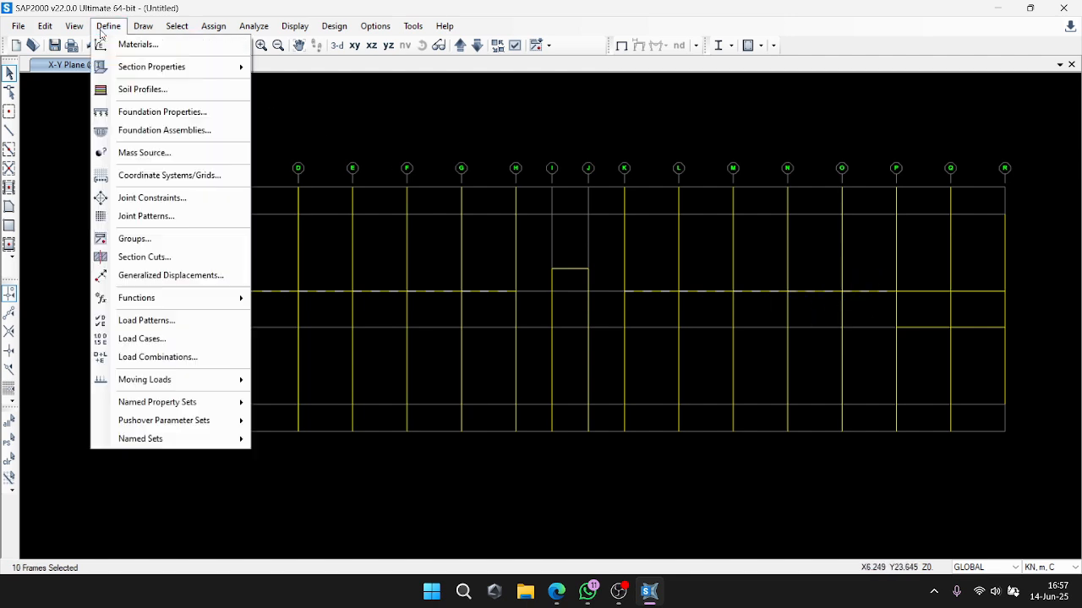
{"action": "left_click", "coordinate": [117, 203]}
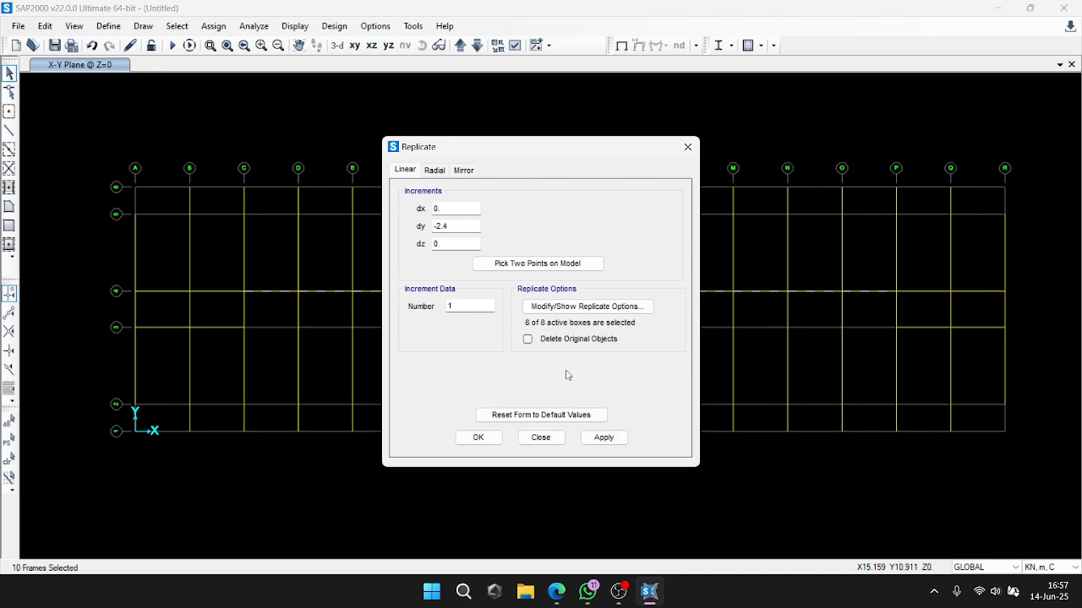
{"action": "left_click_drag", "start_coordinate": [464, 229], "coordinate": [404, 235]}
{"action": "type", "text": "-"}
{"action": "left_click", "coordinate": [605, 438]}
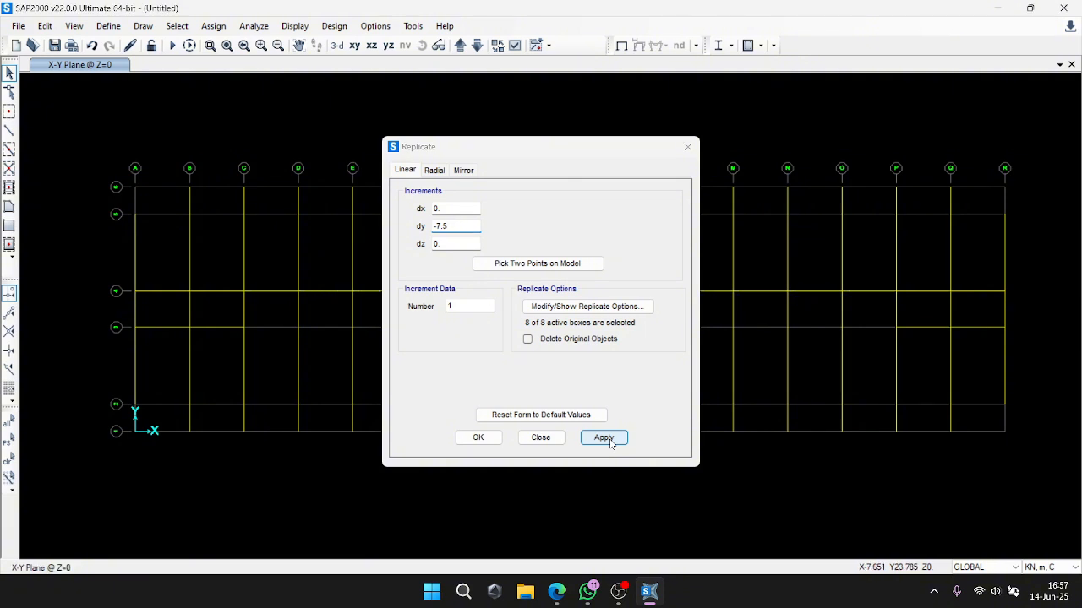
{"action": "left_click", "coordinate": [481, 440]}
Select all fourteen grid line 4 beams from A to H and K to R and replicate them with dx 0, dy 6.9 and number 1.
{"action": "left_click", "coordinate": [282, 290]}
{"action": "left_click", "coordinate": [337, 291]}
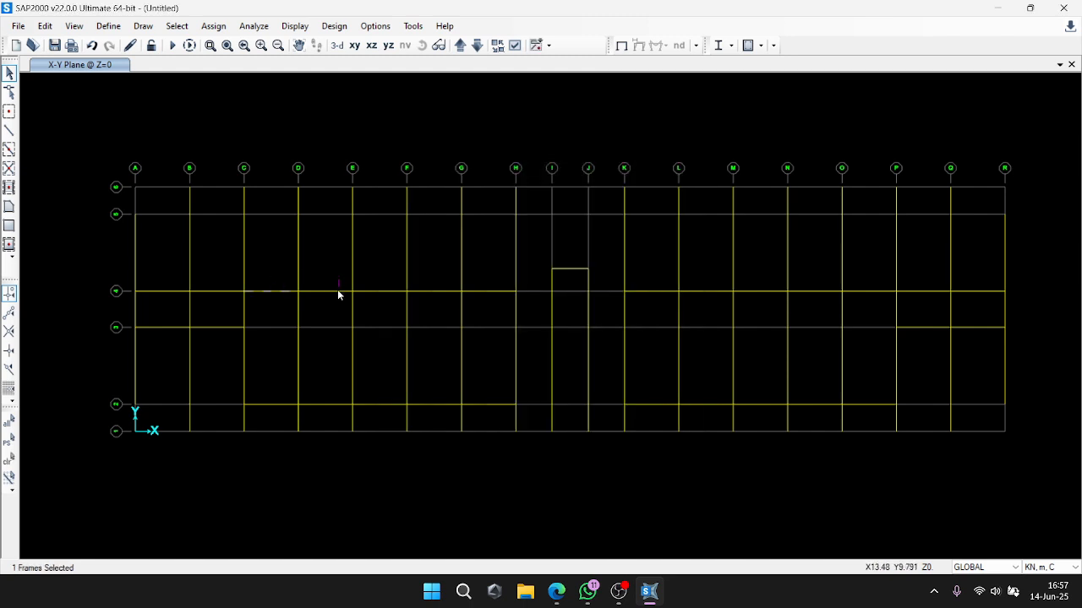
{"action": "left_click", "coordinate": [386, 291]}
{"action": "left_click", "coordinate": [442, 291]}
{"action": "left_click_drag", "start_coordinate": [501, 280], "coordinate": [482, 312]}
{"action": "left_click_drag", "start_coordinate": [651, 282], "coordinate": [707, 303]}
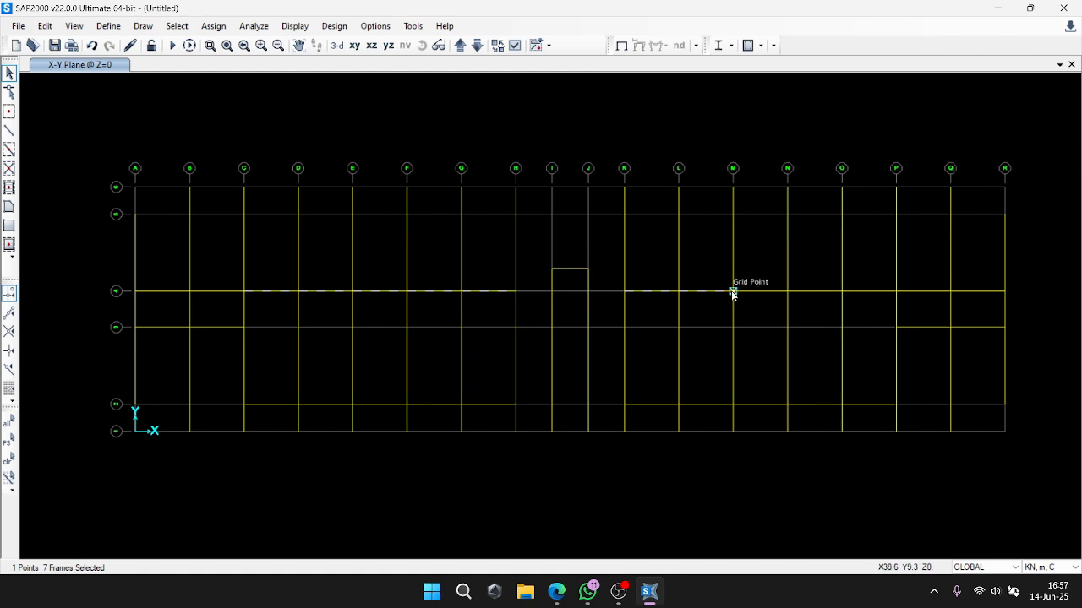
{"action": "right_click", "coordinate": [732, 292]}
{"action": "left_click", "coordinate": [563, 381]}
{"action": "left_click", "coordinate": [732, 293]}
{"action": "left_click_drag", "start_coordinate": [768, 274], "coordinate": [754, 305]}
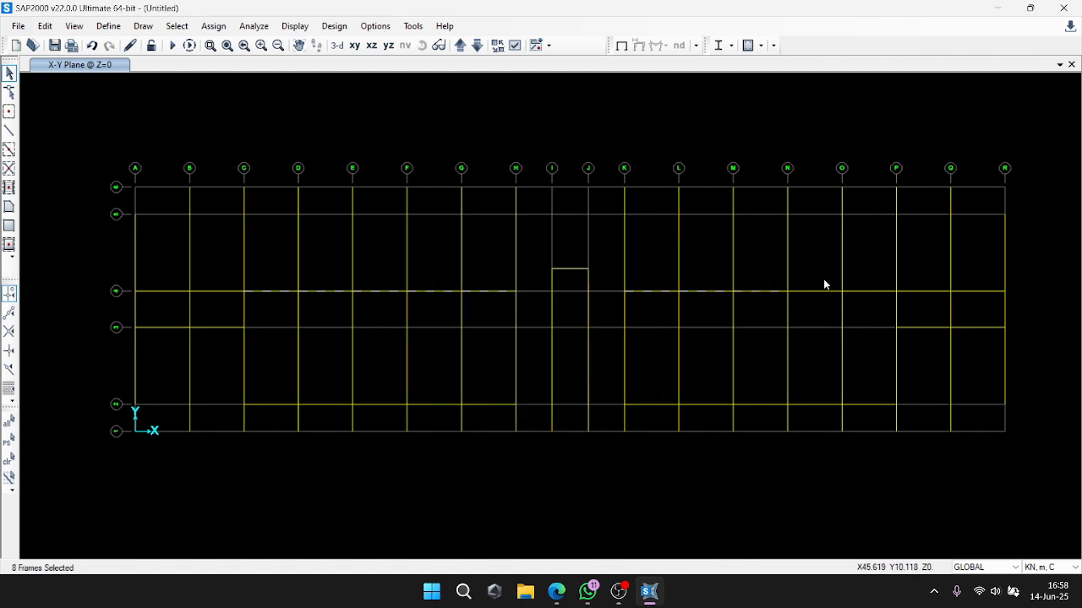
{"action": "left_click_drag", "start_coordinate": [824, 280], "coordinate": [809, 308]}
{"action": "left_click_drag", "start_coordinate": [183, 270], "coordinate": [169, 304]}
{"action": "left_click_drag", "start_coordinate": [210, 273], "coordinate": [205, 304]}
{"action": "left_click_drag", "start_coordinate": [871, 277], "coordinate": [859, 306]}
{"action": "left_click_drag", "start_coordinate": [930, 277], "coordinate": [915, 305]}
{"action": "left_click_drag", "start_coordinate": [990, 276], "coordinate": [967, 310]}
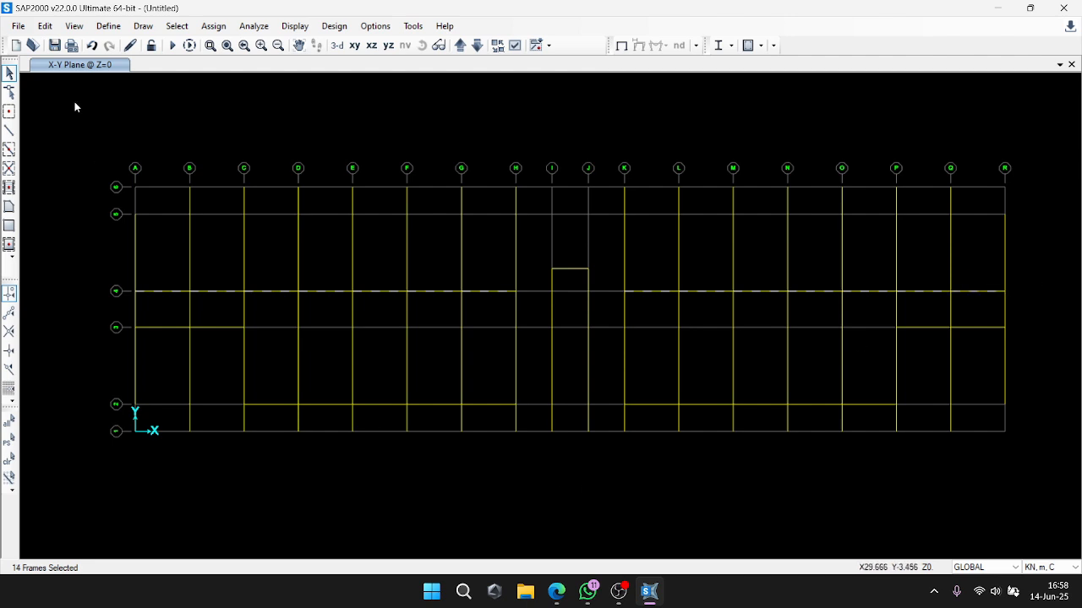
{"action": "left_click", "coordinate": [45, 27]}
{"action": "left_click", "coordinate": [88, 204]}
{"action": "left_click_drag", "start_coordinate": [455, 226], "coordinate": [278, 221]}
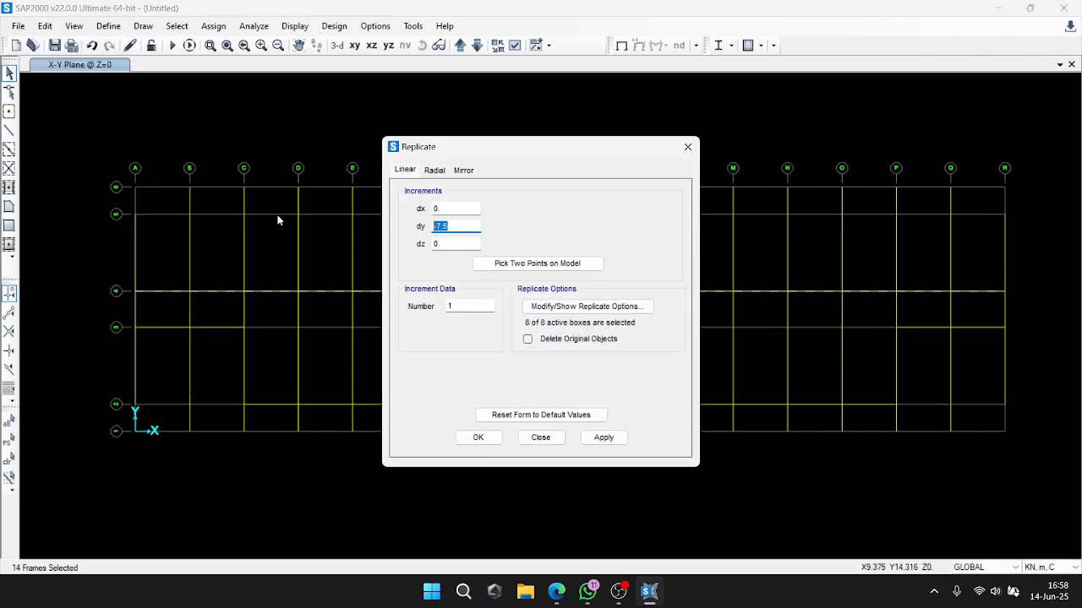
{"action": "type", "text": "16.2-9.3"}
{"action": "key", "text": "Tab"}
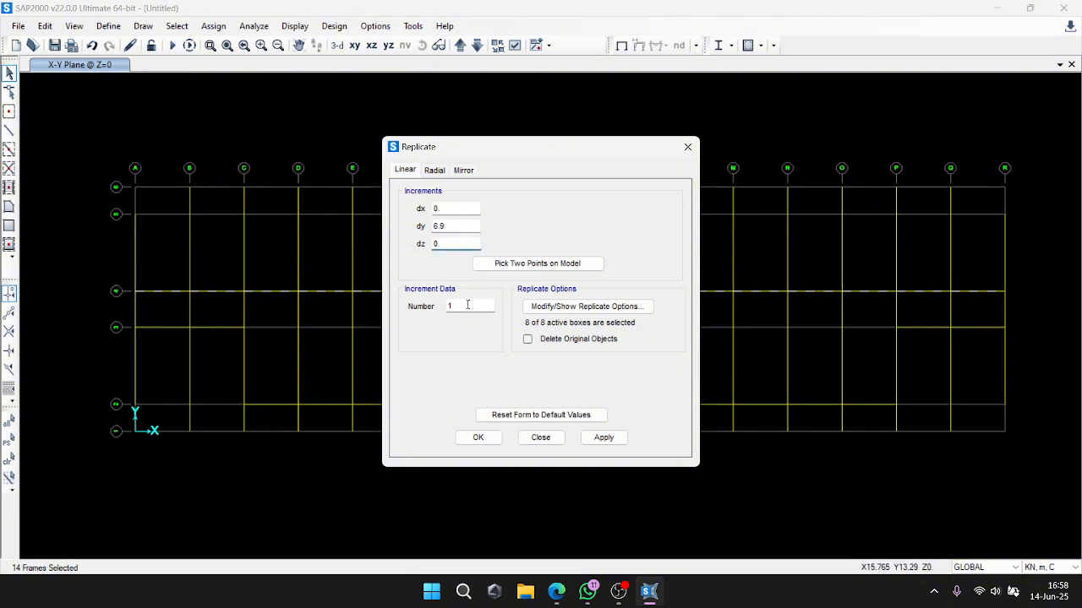
{"action": "left_click", "coordinate": [602, 439]}
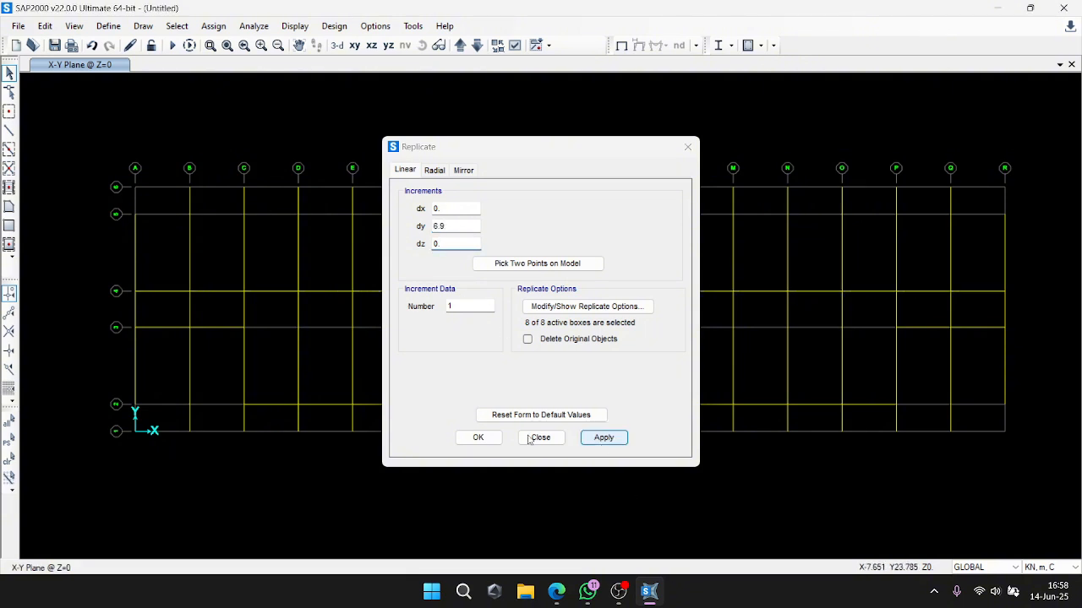
{"action": "left_click", "coordinate": [479, 438]}
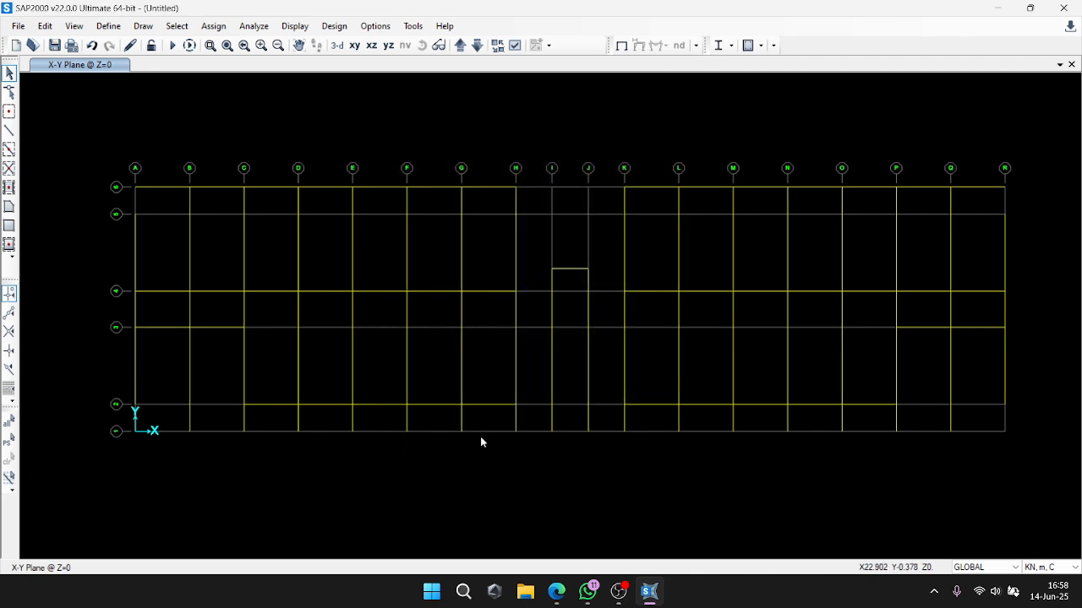
{"action": "left_click", "coordinate": [45, 25]}
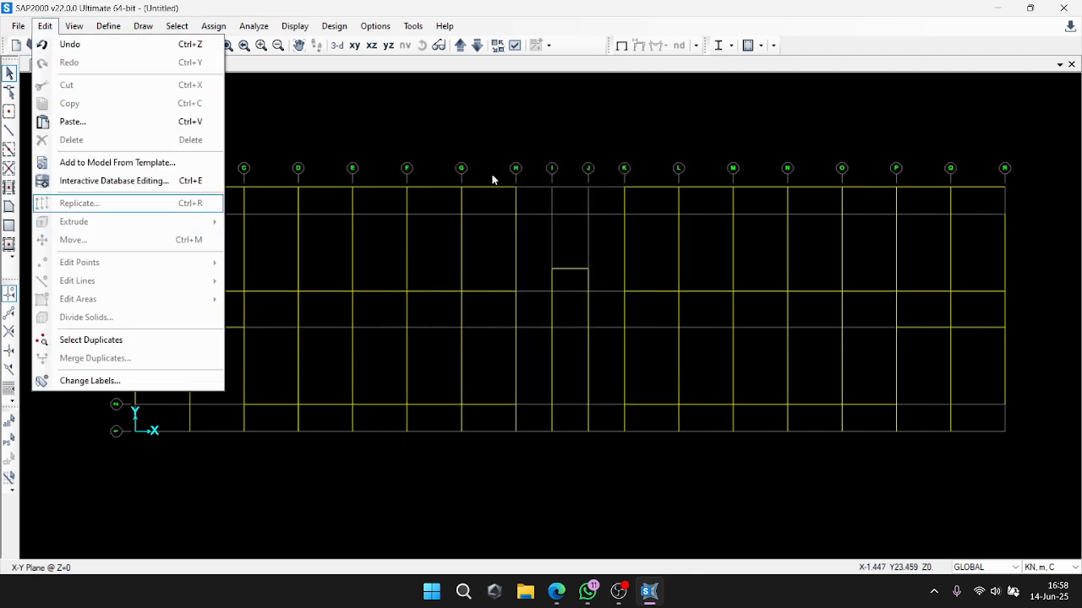
{"action": "left_click", "coordinate": [8, 133]}
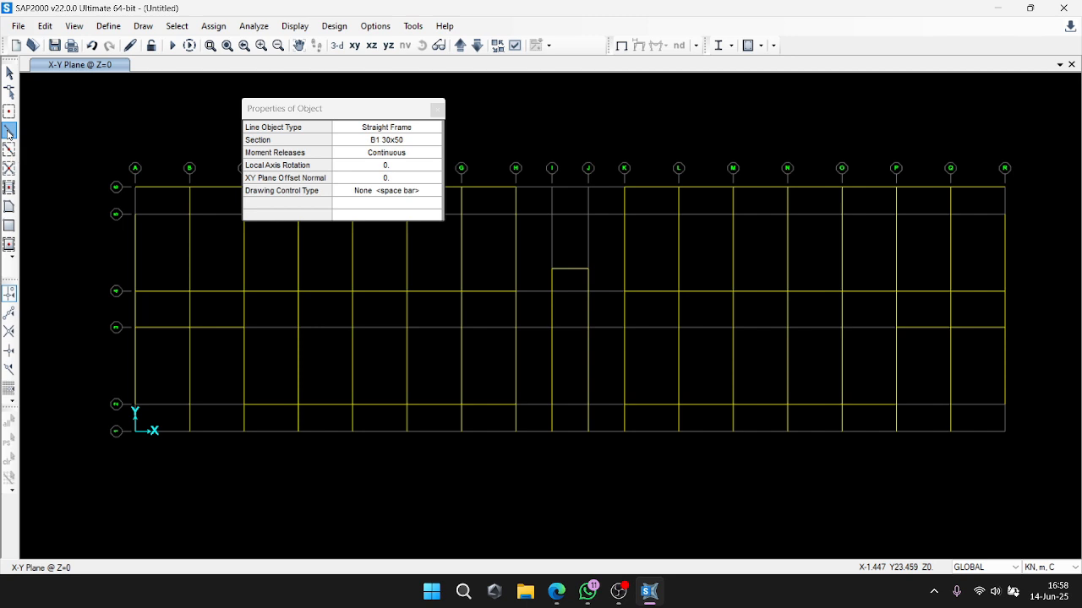
{"action": "left_click", "coordinate": [435, 109]}
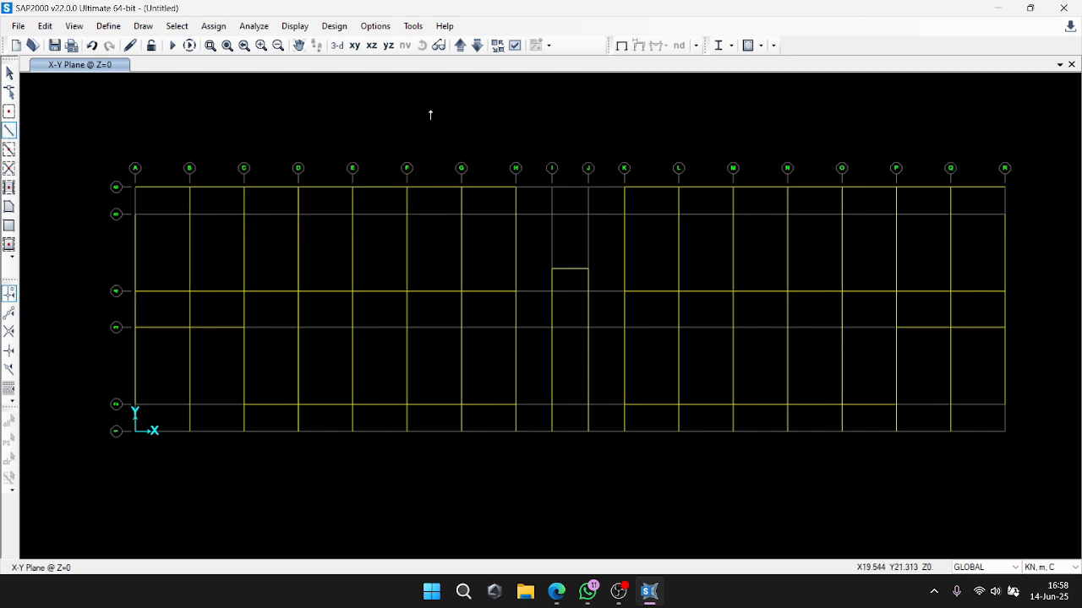
{"action": "key", "text": "Escape"}
Select all fourteen grid line 6 beams from A to H and K to R and replicate them with dx 0, dy -16.2 and number 1.
{"action": "left_click", "coordinate": [972, 187]}
{"action": "left_click", "coordinate": [923, 188]}
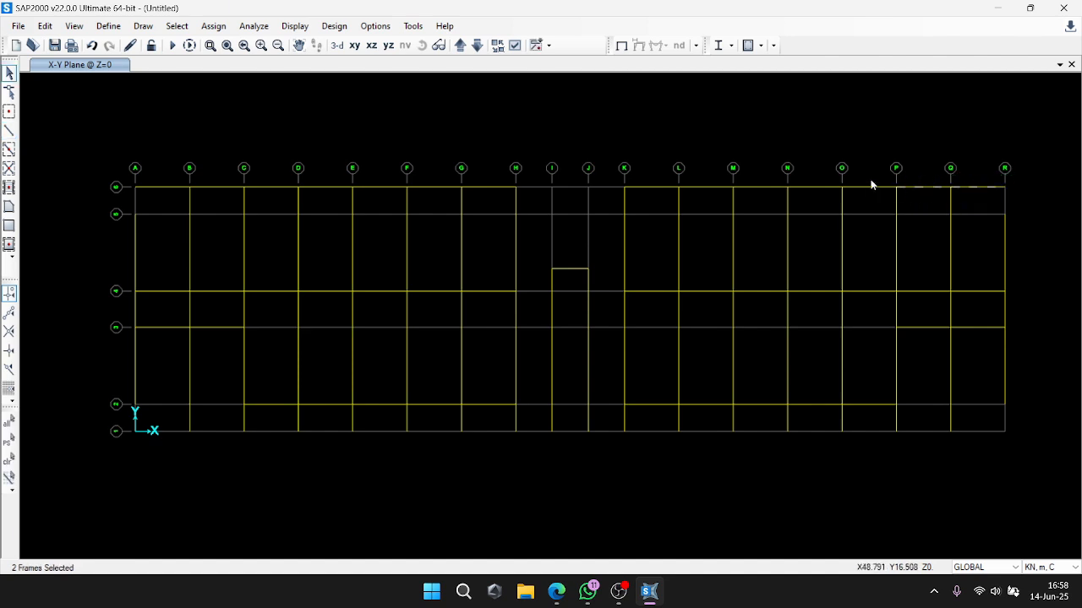
{"action": "left_click", "coordinate": [868, 186]}
{"action": "left_click", "coordinate": [803, 187]}
{"action": "left_click", "coordinate": [760, 187]}
{"action": "left_click", "coordinate": [701, 187]}
{"action": "left_click", "coordinate": [650, 187]}
{"action": "left_click", "coordinate": [515, 186]}
{"action": "left_click", "coordinate": [486, 187]}
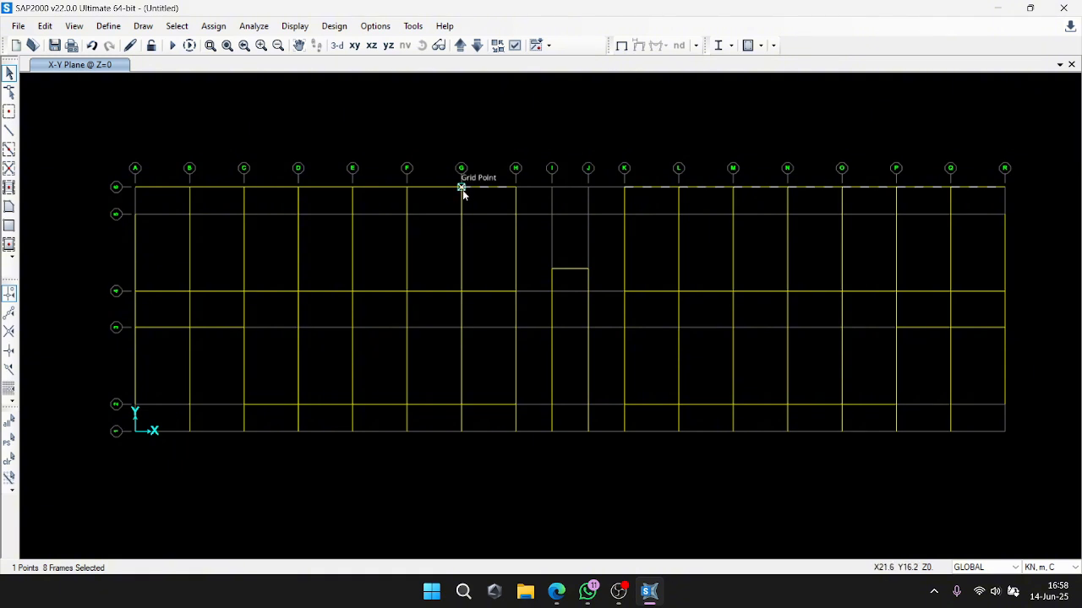
{"action": "left_click", "coordinate": [461, 187]}
{"action": "left_click", "coordinate": [434, 187]}
{"action": "left_click", "coordinate": [379, 186]}
{"action": "left_click", "coordinate": [325, 186]}
{"action": "left_click", "coordinate": [270, 187]}
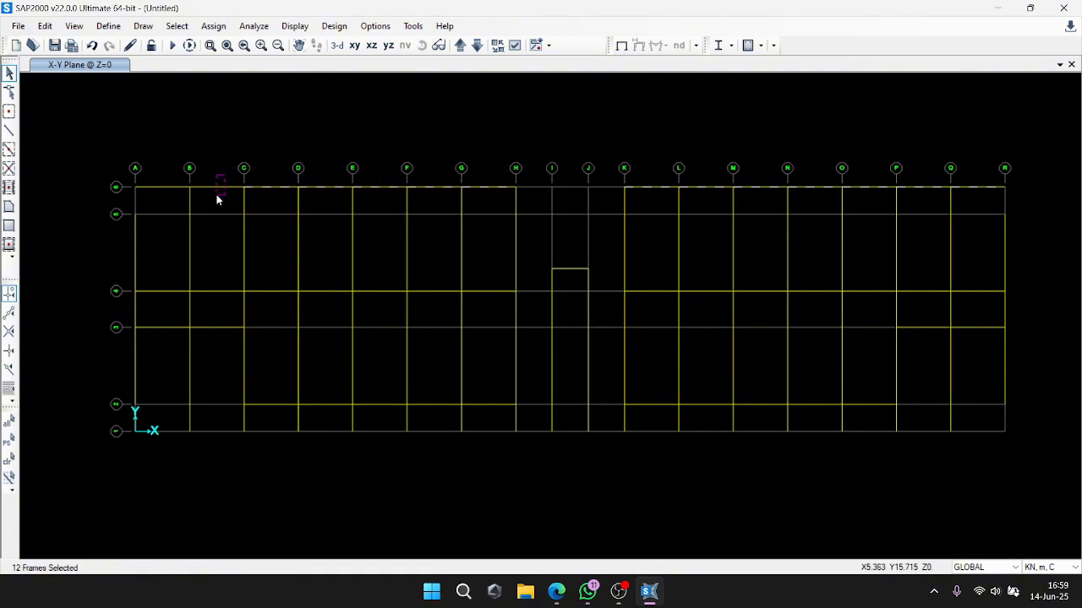
{"action": "left_click_drag", "start_coordinate": [225, 175], "coordinate": [217, 195]}
{"action": "left_click_drag", "start_coordinate": [167, 176], "coordinate": [150, 194]}
{"action": "left_click", "coordinate": [45, 26]}
{"action": "left_click", "coordinate": [80, 202]}
{"action": "left_click_drag", "start_coordinate": [453, 227], "coordinate": [431, 229]}
{"action": "key", "text": "BackSpace"}
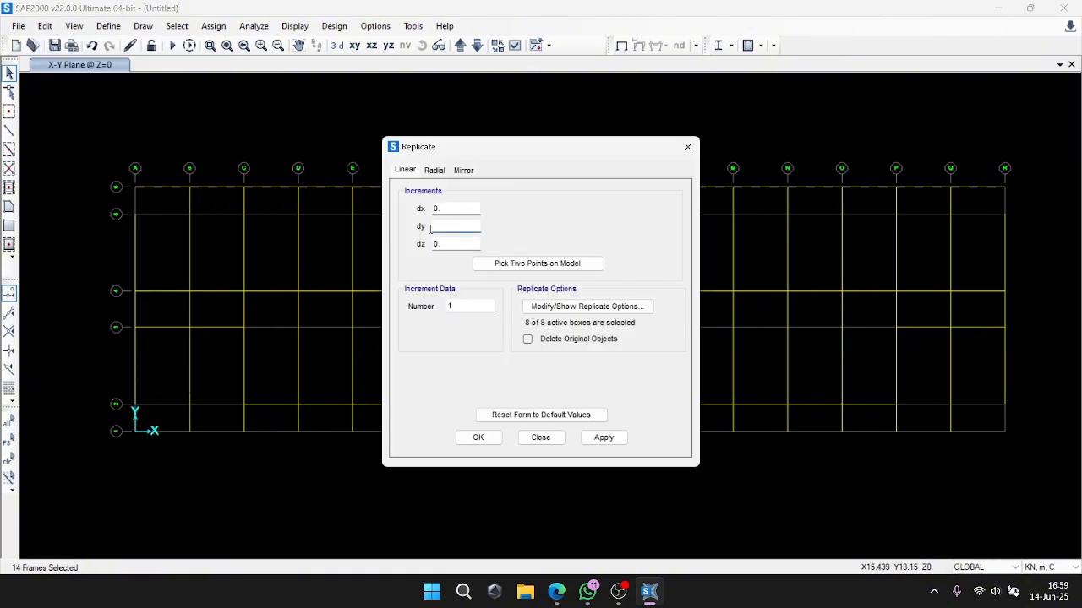
{"action": "type", "text": "-2"}
{"action": "key", "text": "BackSpace"}
{"action": "type", "text": "16.2"}
{"action": "left_click", "coordinate": [605, 438]}
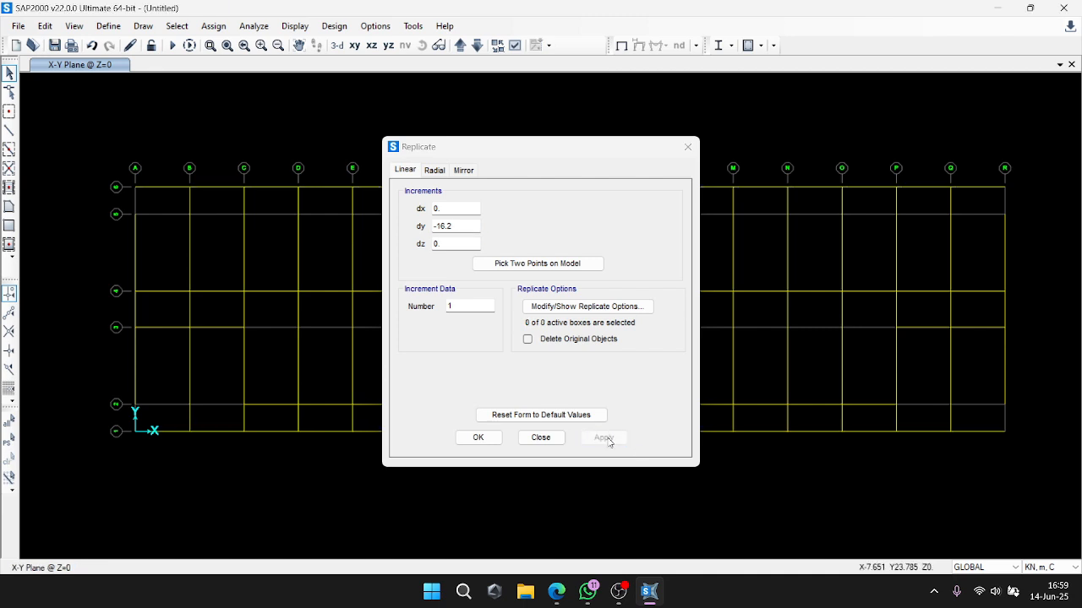
Delete the end beams between A and B and between Q and R on grid lines 1 and 6.
{"action": "left_click_drag", "start_coordinate": [586, 149], "coordinate": [402, 159]}
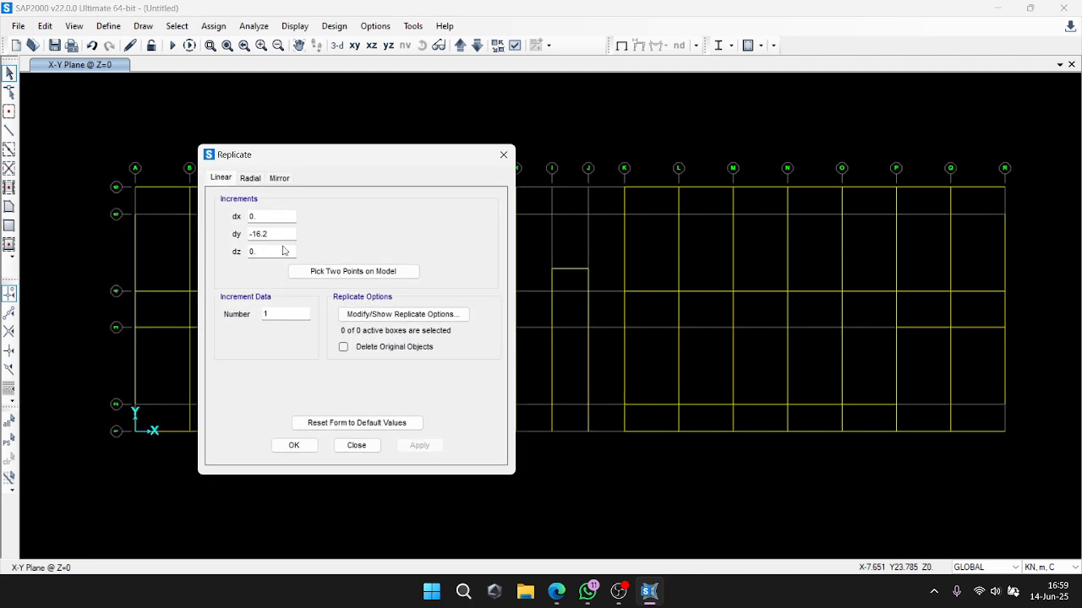
{"action": "left_click", "coordinate": [159, 188]}
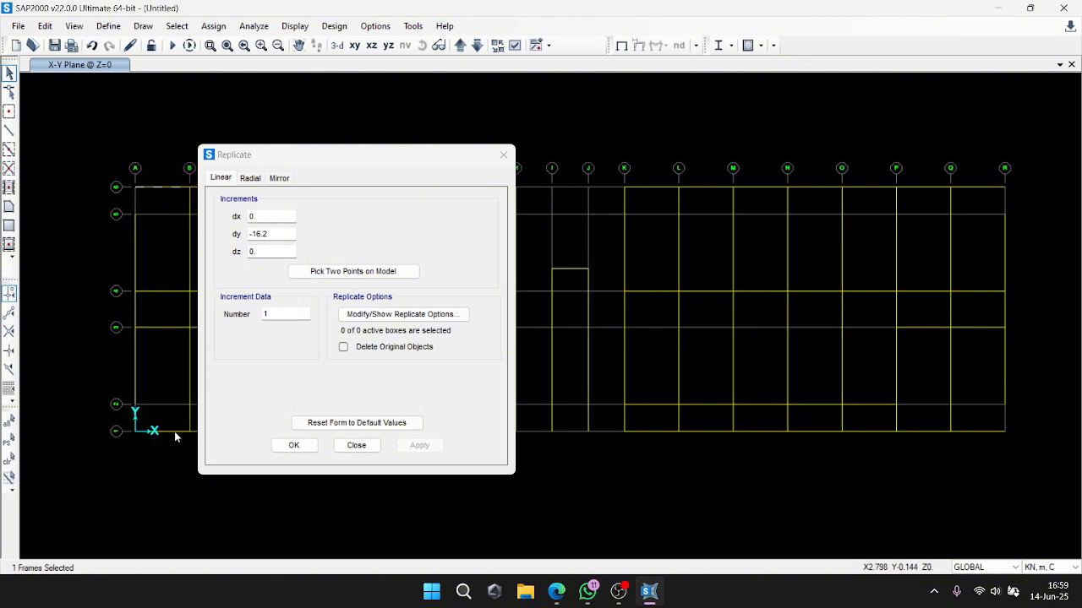
{"action": "left_click", "coordinate": [976, 431]}
{"action": "left_click", "coordinate": [984, 186]}
{"action": "key", "text": "ctrl+q"}
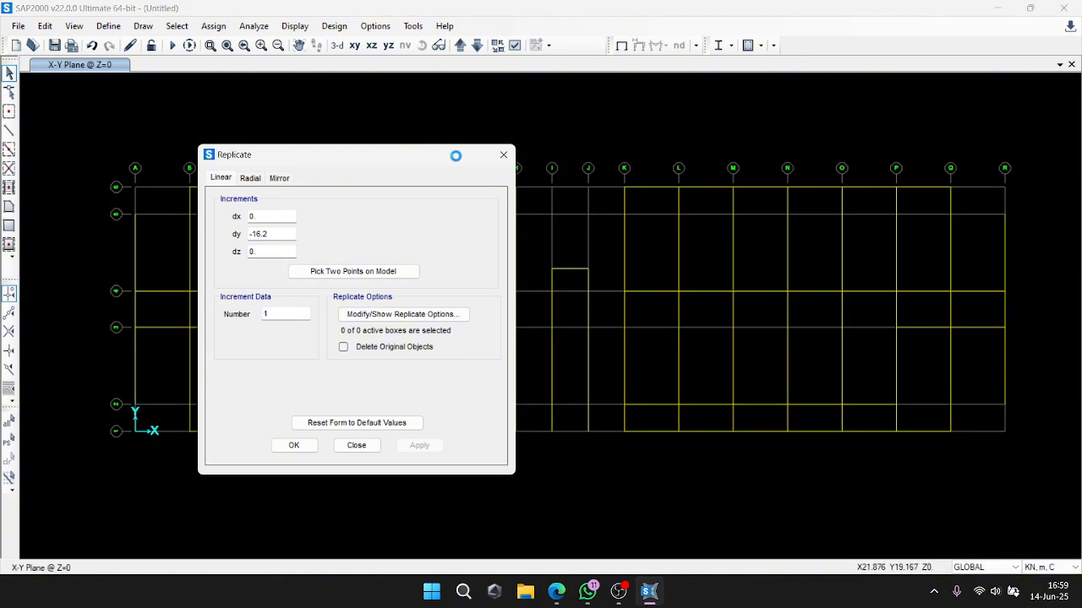
Draw B1 30x50 straight frame beams along grid line 3 from H to K.
{"action": "left_click_drag", "start_coordinate": [458, 161], "coordinate": [574, 462]}
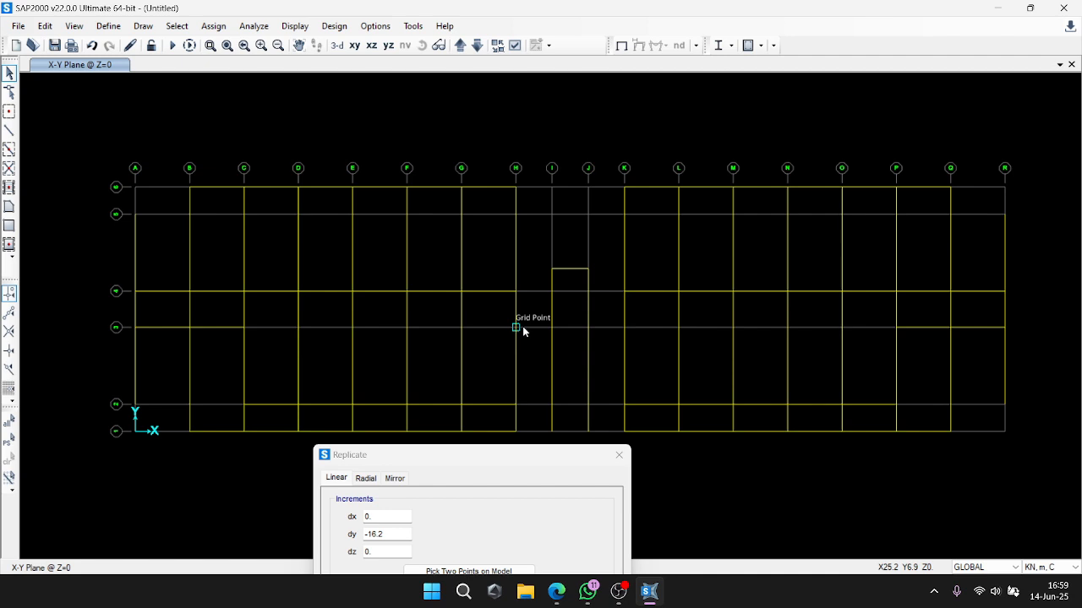
{"action": "left_click", "coordinate": [9, 130]}
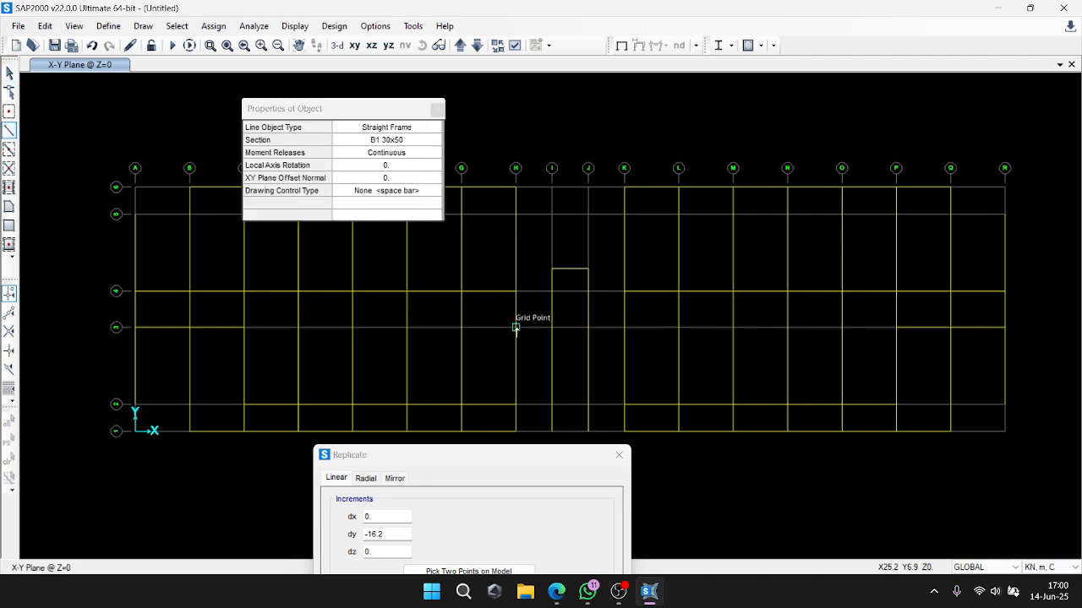
{"action": "left_click", "coordinate": [516, 328]}
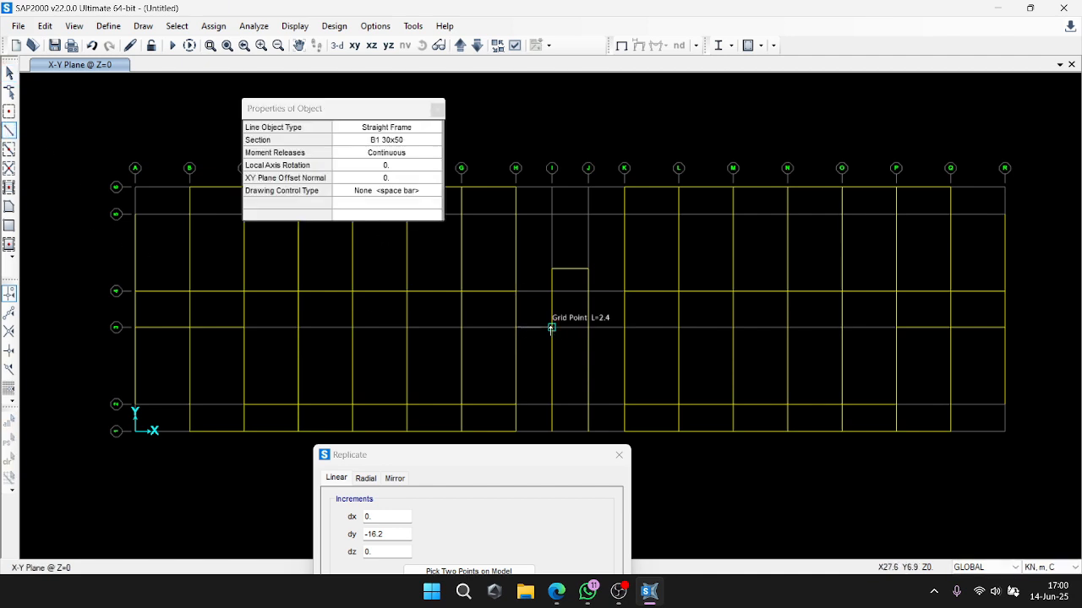
{"action": "left_click", "coordinate": [588, 328]}
{"action": "key", "text": "Escape"}
Draw B1 30x50 beams along grid line 6 across the gap from H to K.
{"action": "left_click", "coordinate": [520, 451]}
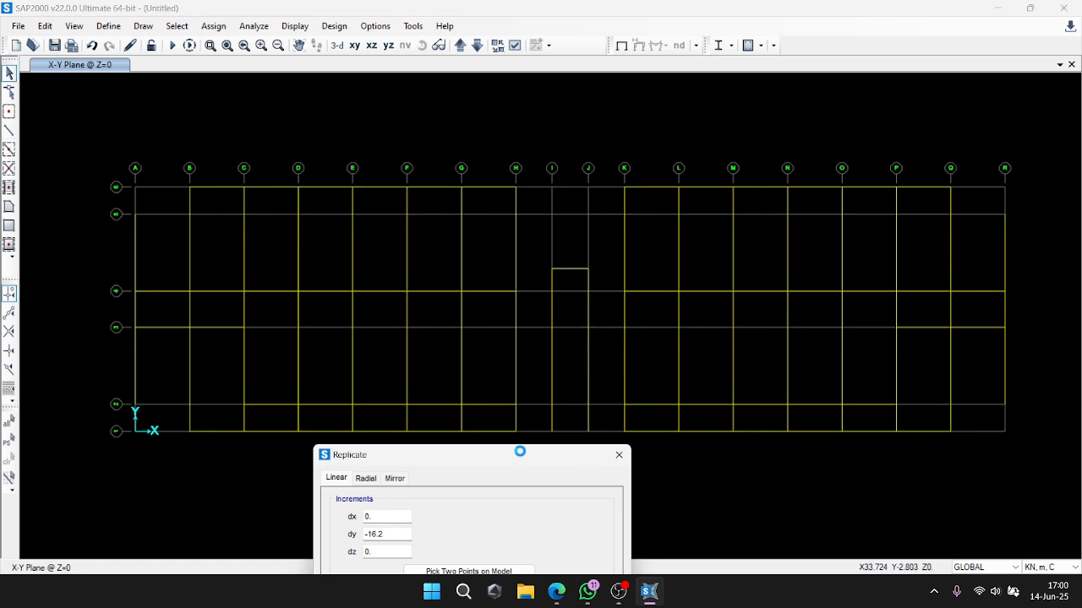
{"action": "left_click_drag", "start_coordinate": [519, 451], "coordinate": [921, 236]}
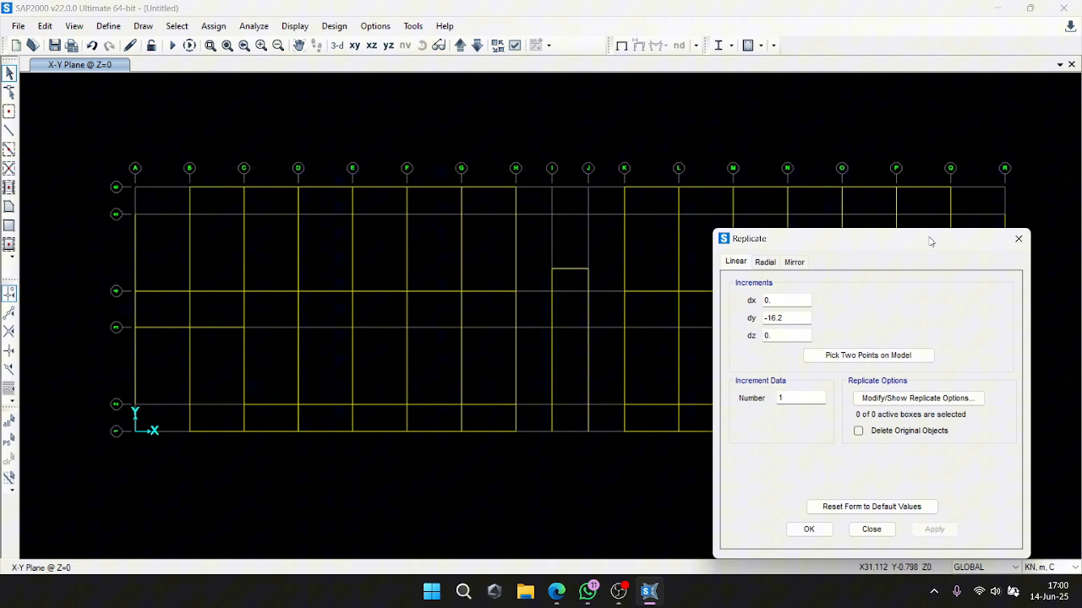
{"action": "left_click", "coordinate": [8, 133]}
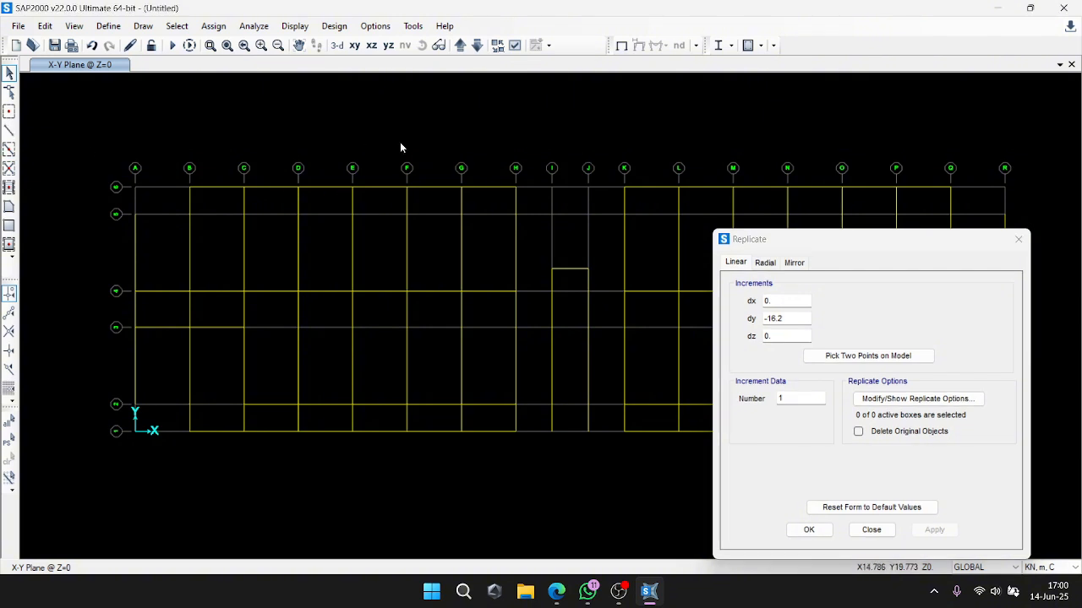
{"action": "left_click", "coordinate": [515, 188]}
{"action": "left_click", "coordinate": [552, 187]}
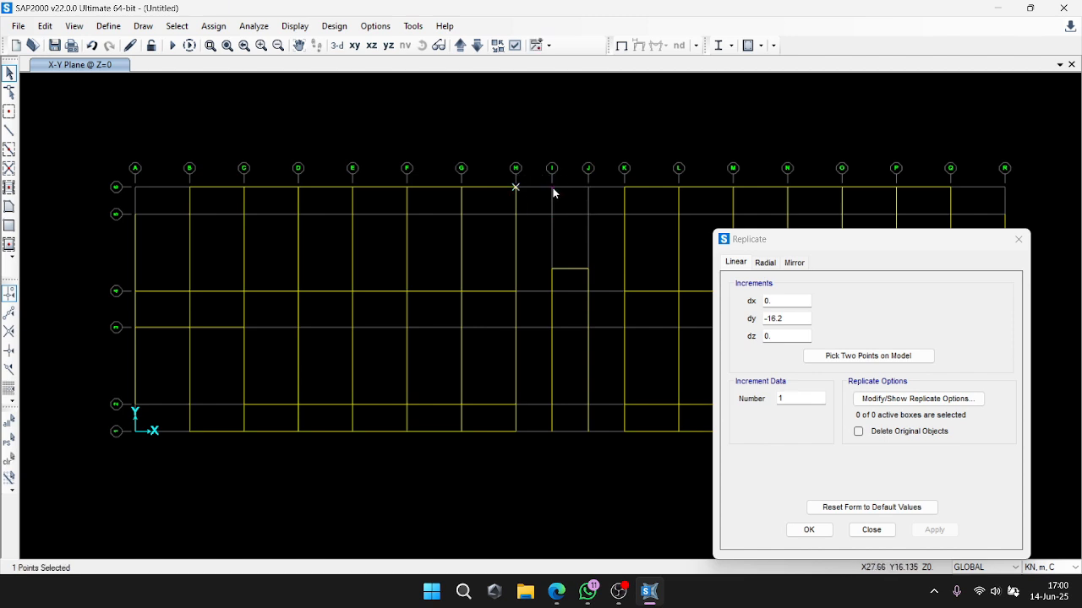
{"action": "left_click", "coordinate": [10, 131]}
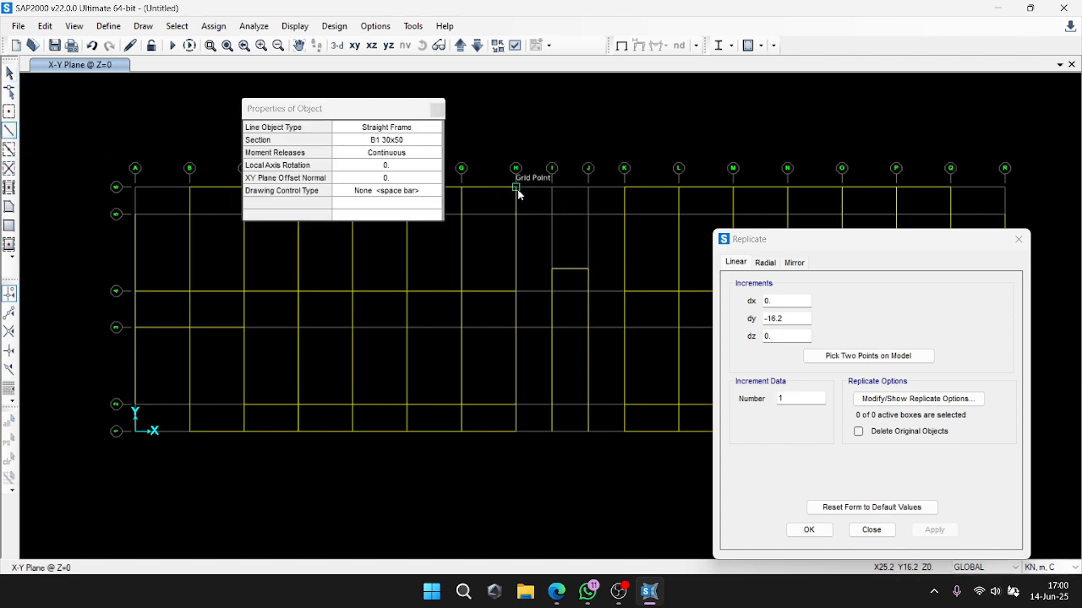
{"action": "left_click", "coordinate": [625, 188]}
Draw B1 30x50 beams from H to K along grid line 2 and grid line 1.
{"action": "left_click", "coordinate": [11, 135]}
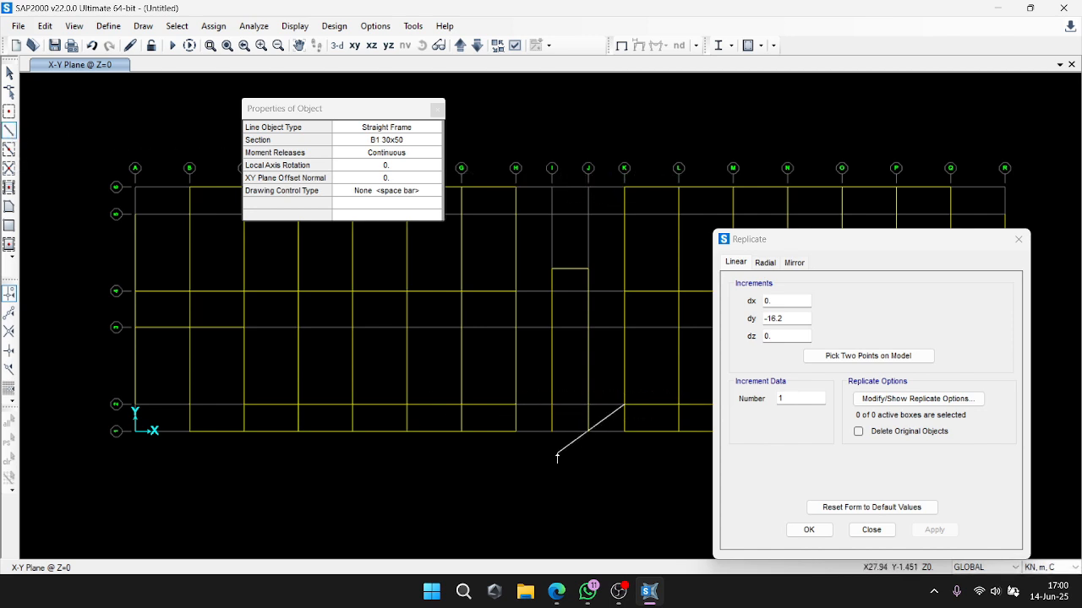
{"action": "key", "text": "Escape"}
{"action": "left_click", "coordinate": [10, 130]}
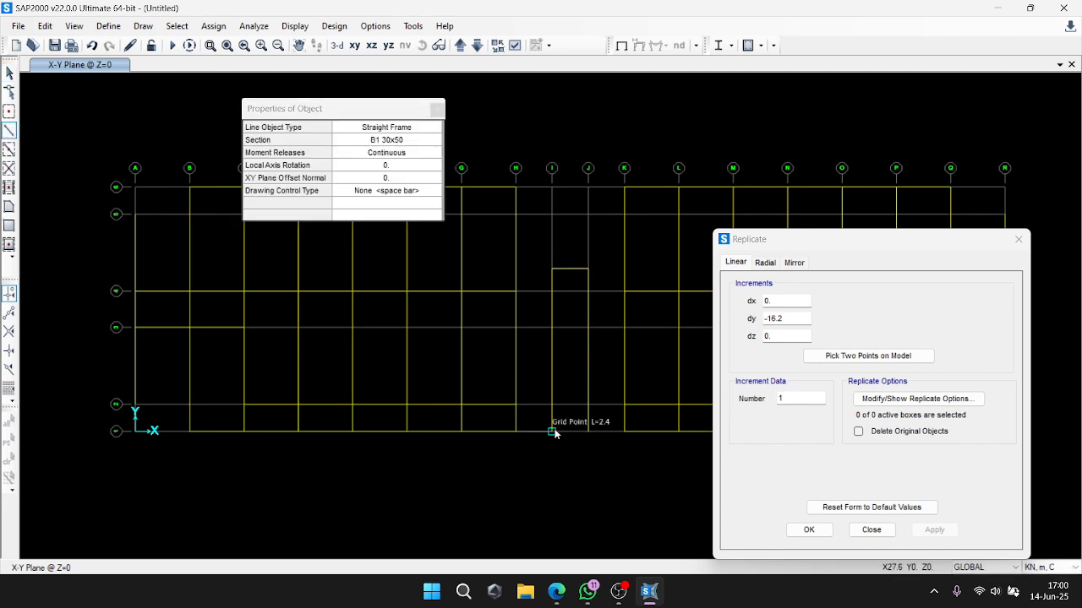
{"action": "left_click", "coordinate": [623, 431]}
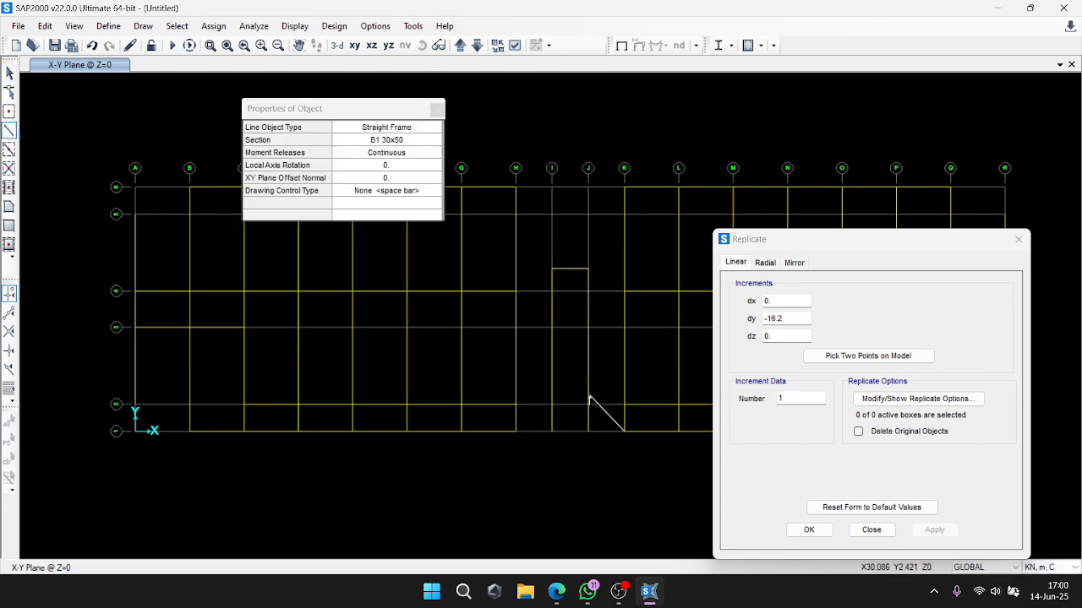
{"action": "key", "text": "Escape"}
Hide the grid to examine the beam layout for gaps, and turn the grid display back on.
{"action": "left_click", "coordinate": [74, 26]}
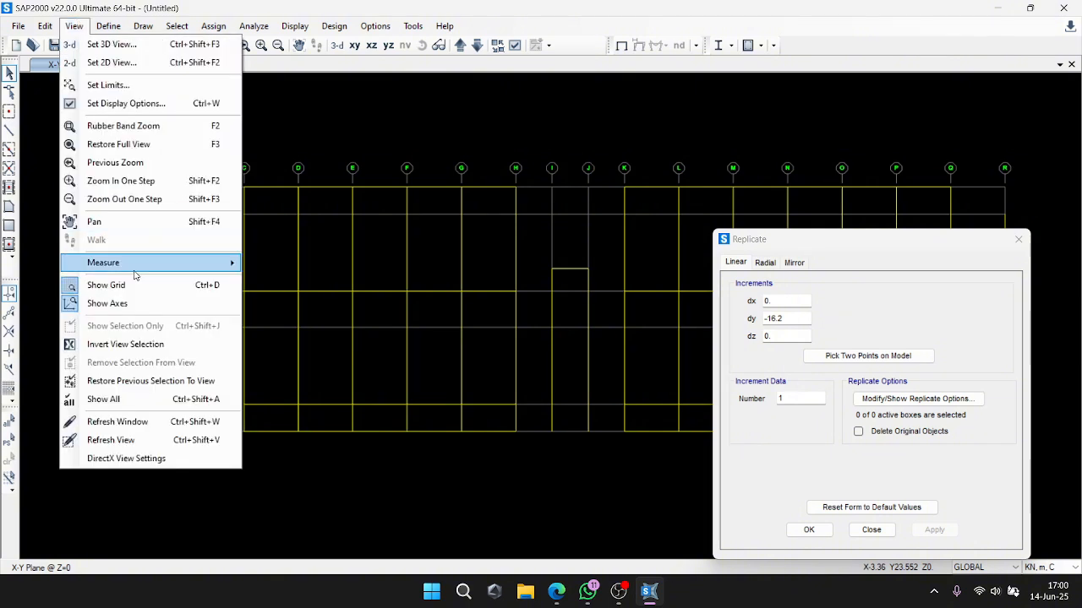
{"action": "left_click", "coordinate": [140, 285]}
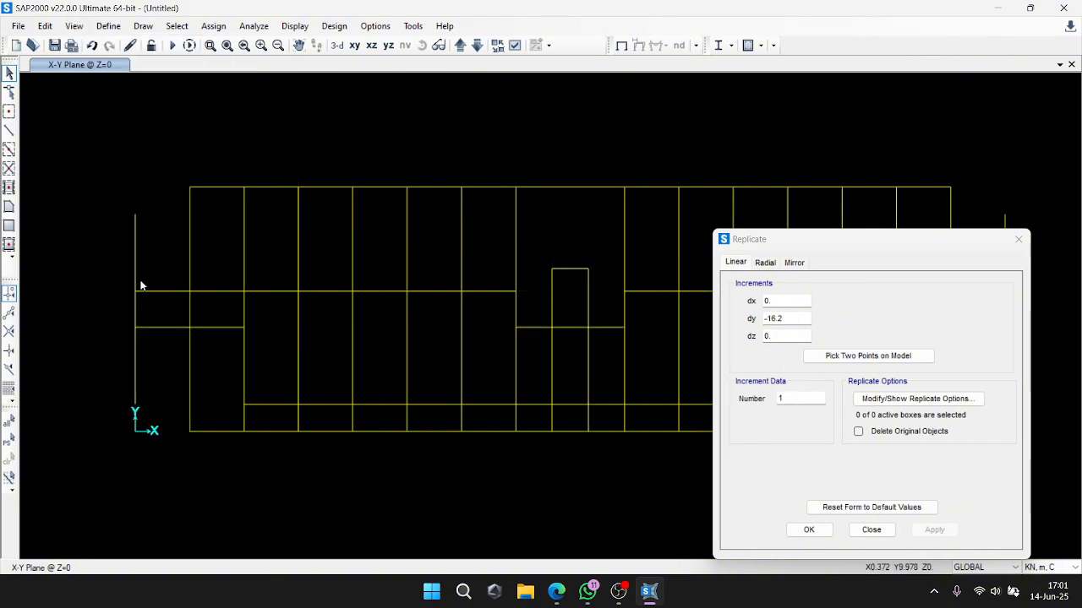
{"action": "left_click_drag", "start_coordinate": [923, 237], "coordinate": [896, 280]}
{"action": "left_click", "coordinate": [75, 26]}
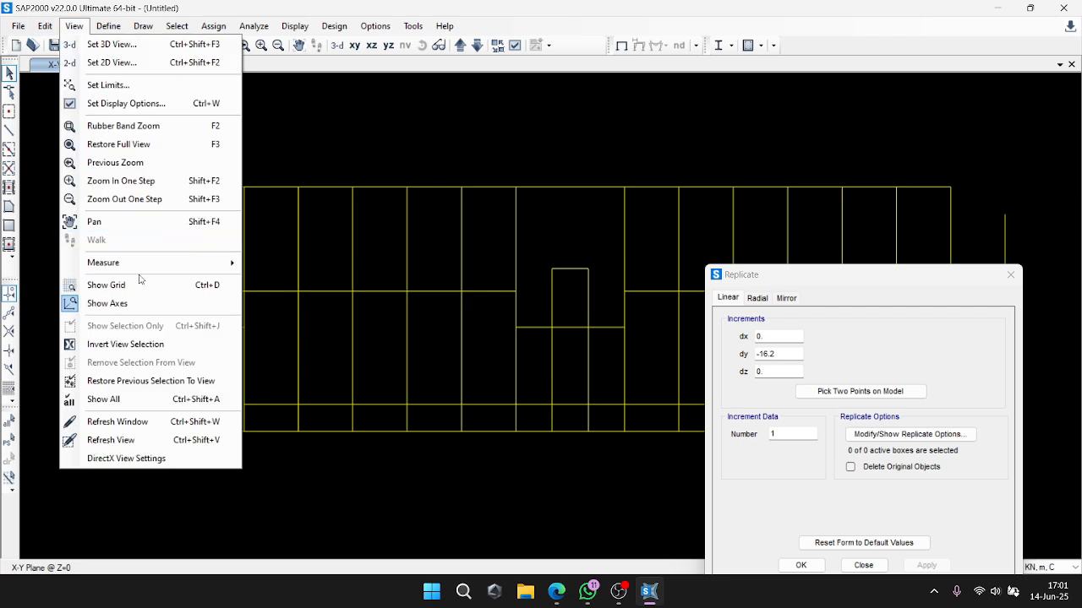
{"action": "left_click", "coordinate": [145, 284]}
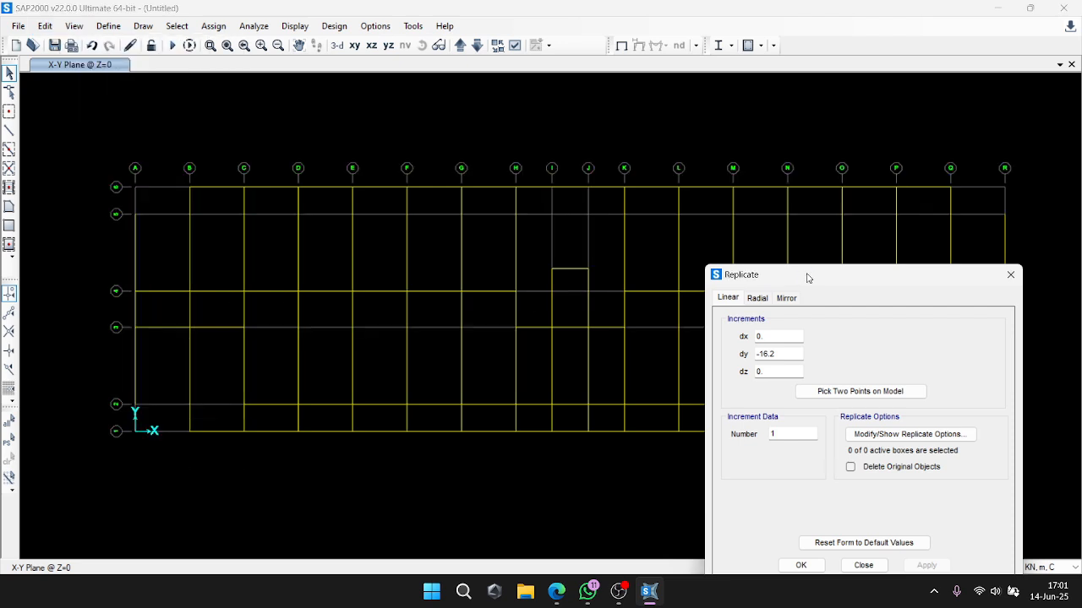
{"action": "left_click_drag", "start_coordinate": [807, 278], "coordinate": [748, 119]}
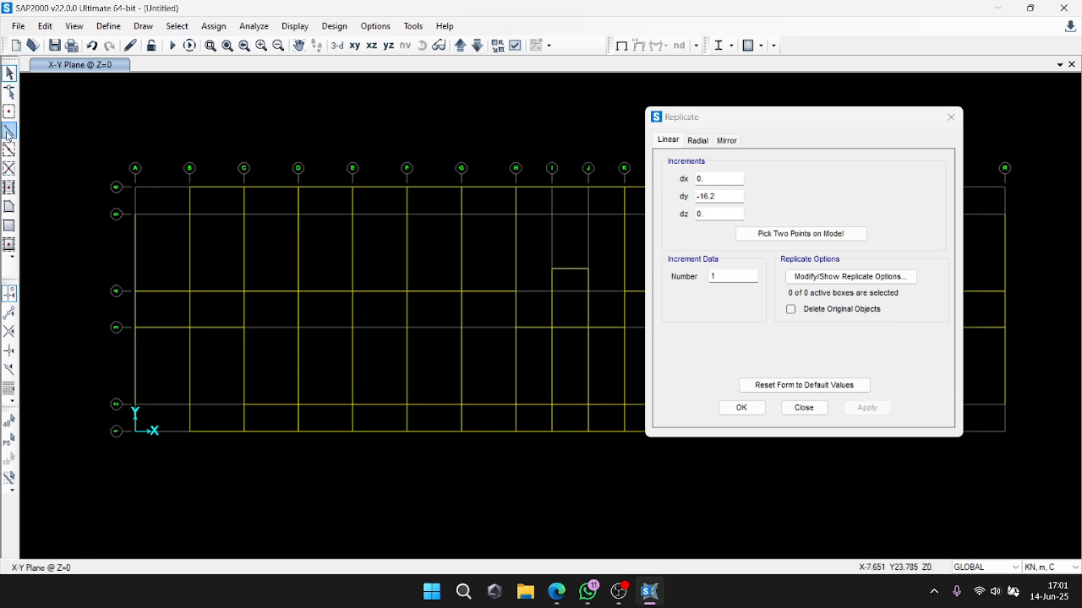
Draw a straight B1 30x50 frame along grid line 2 from grid A to grid B.
{"action": "left_click", "coordinate": [136, 404]}
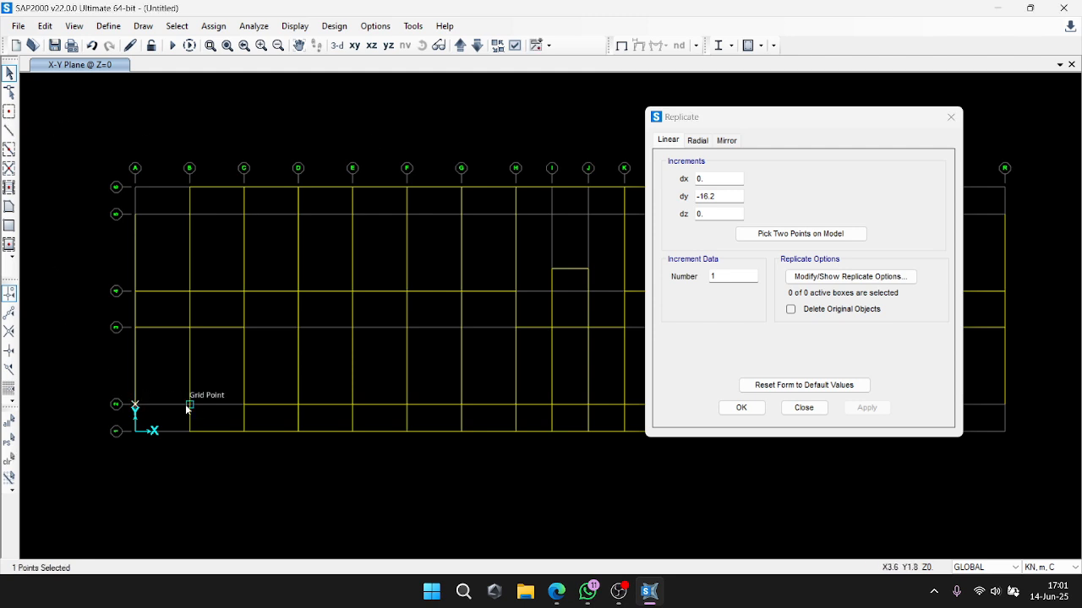
{"action": "left_click", "coordinate": [9, 132]}
{"action": "left_click", "coordinate": [131, 405]}
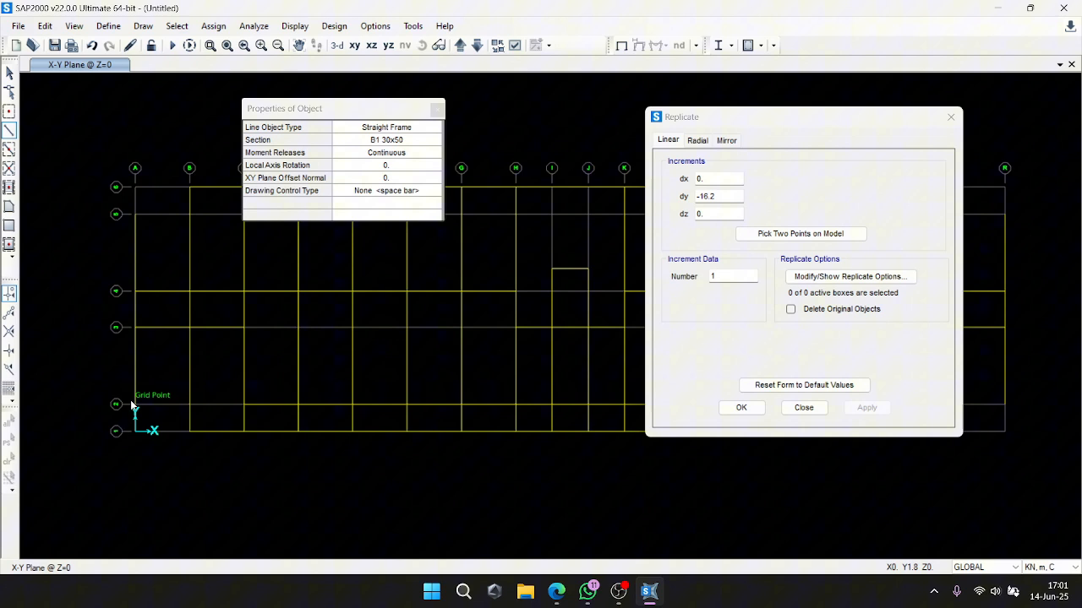
{"action": "left_click", "coordinate": [195, 408]}
{"action": "left_click", "coordinate": [9, 131]}
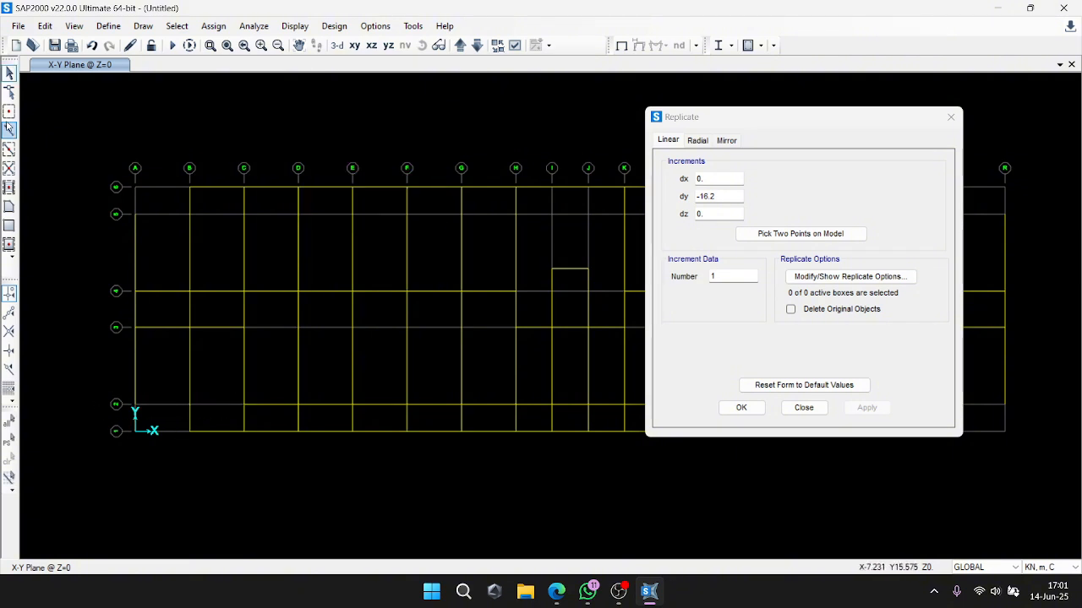
Draw a straight B1 30x50 frame along grid line 5 from grid A to grid B.
{"action": "left_click", "coordinate": [136, 217]}
{"action": "key", "text": "Escape"}
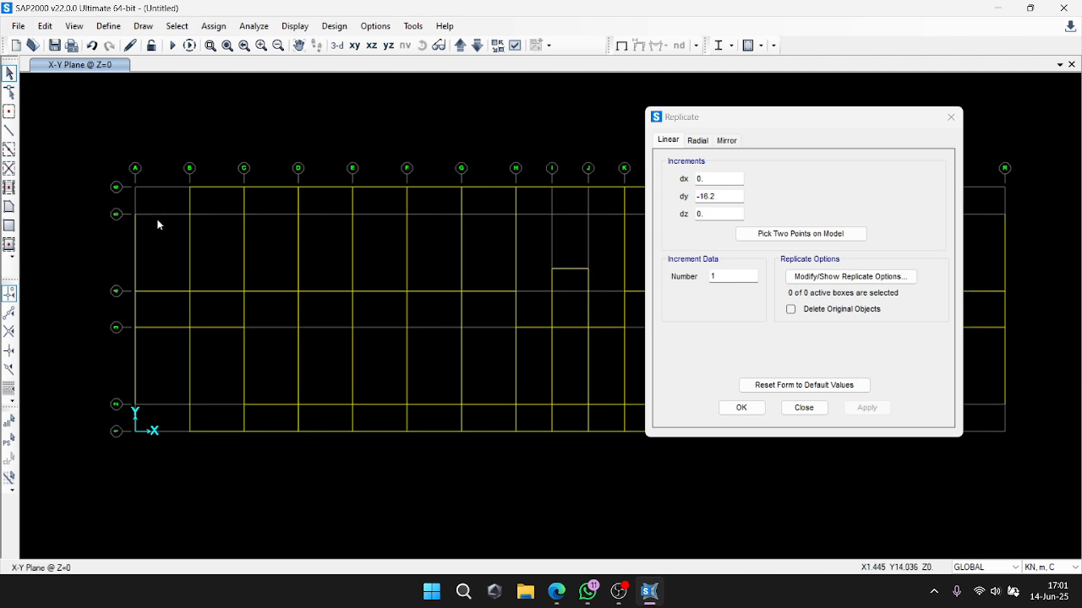
{"action": "left_click", "coordinate": [10, 132]}
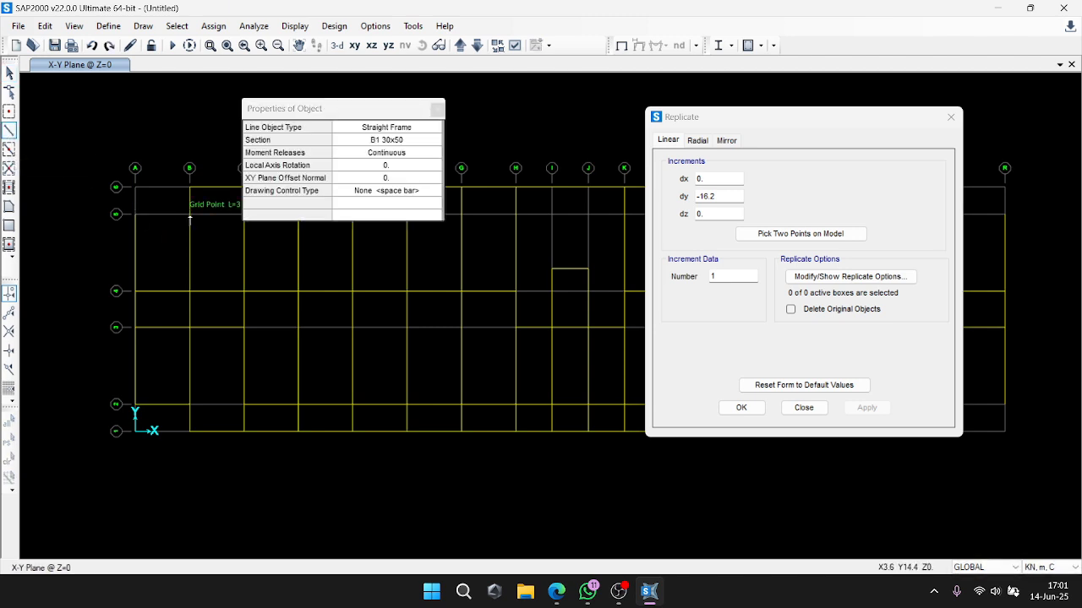
{"action": "key", "text": "Escape"}
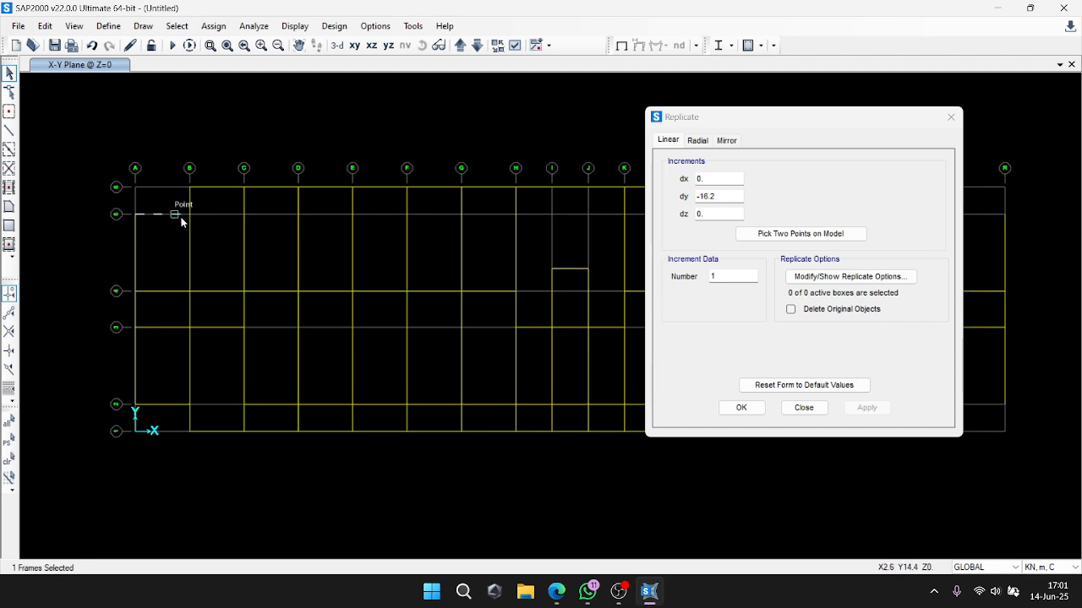
Replicate the grid line 5 beam between grids A and B once with a dy increment of -1 m.
{"action": "left_click_drag", "start_coordinate": [170, 247], "coordinate": [170, 247]}
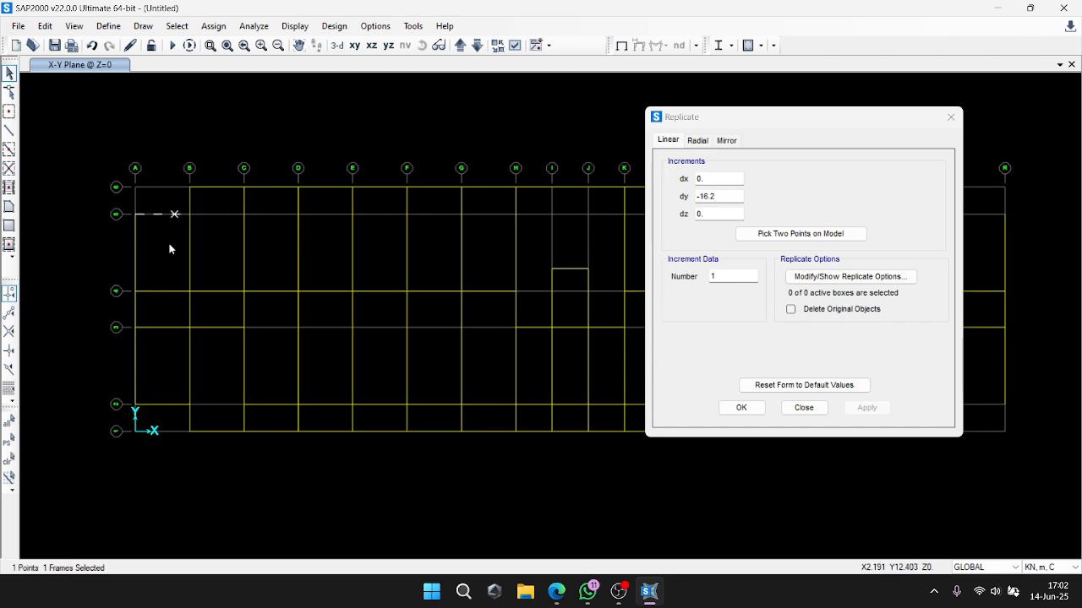
{"action": "left_click", "coordinate": [183, 216]}
{"action": "left_click", "coordinate": [174, 214]}
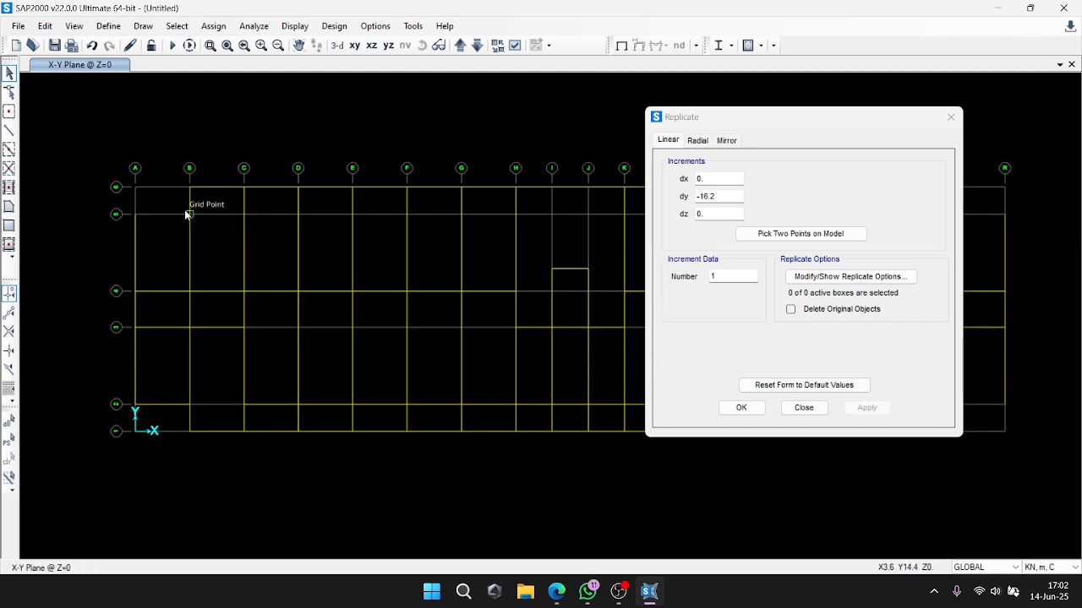
{"action": "left_click", "coordinate": [159, 214]}
{"action": "left_click", "coordinate": [178, 404]}
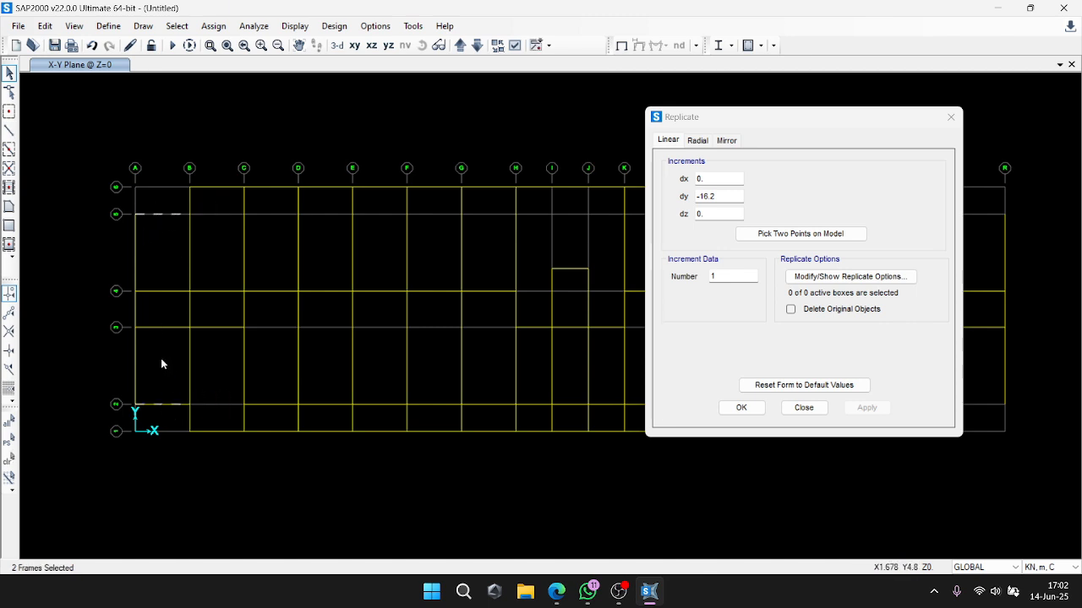
{"action": "left_click", "coordinate": [162, 213]}
{"action": "key", "text": "alt+e"}
{"action": "left_click", "coordinate": [126, 202]}
{"action": "double_click", "coordinate": [732, 196]}
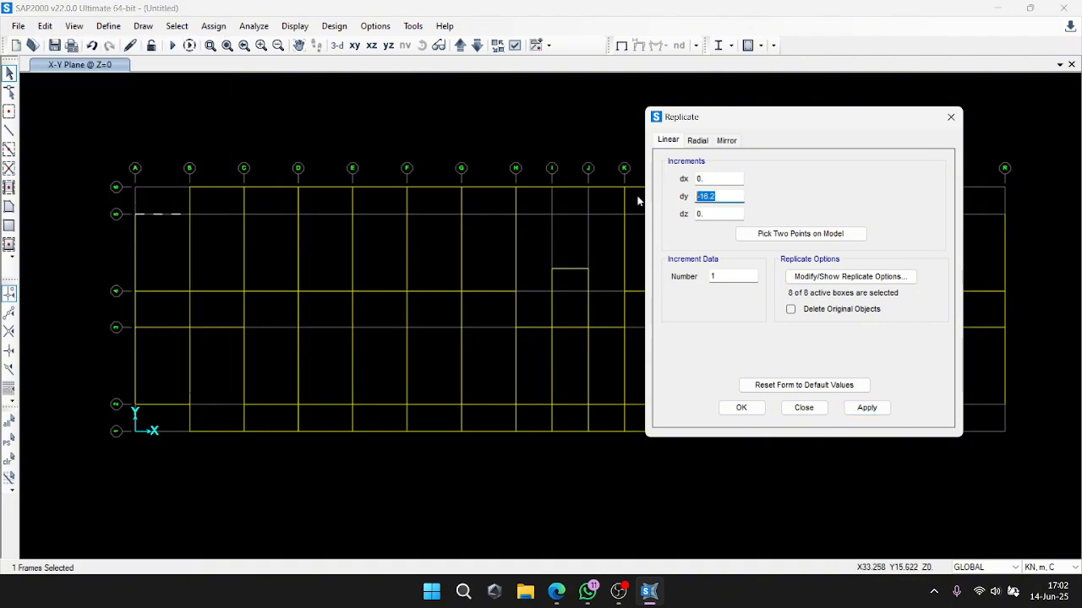
{"action": "type", "text": "-1"}
{"action": "left_click", "coordinate": [865, 408]}
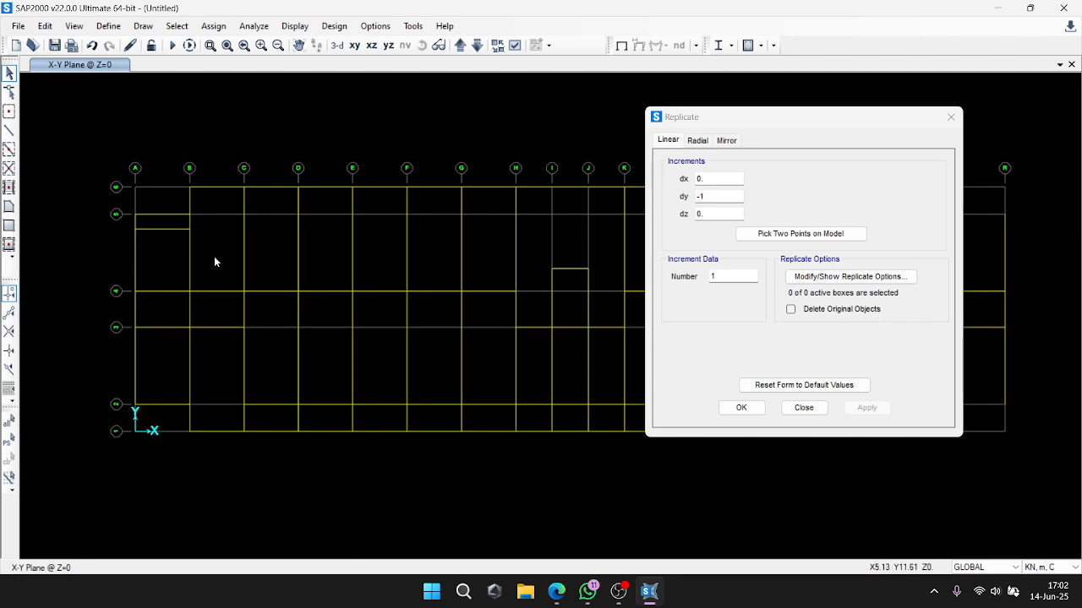
Replicate the grid B beam between grid lines 4 and 6 once, with dx -1 m and dy 0.
{"action": "left_click", "coordinate": [189, 257]}
{"action": "double_click", "coordinate": [717, 195]}
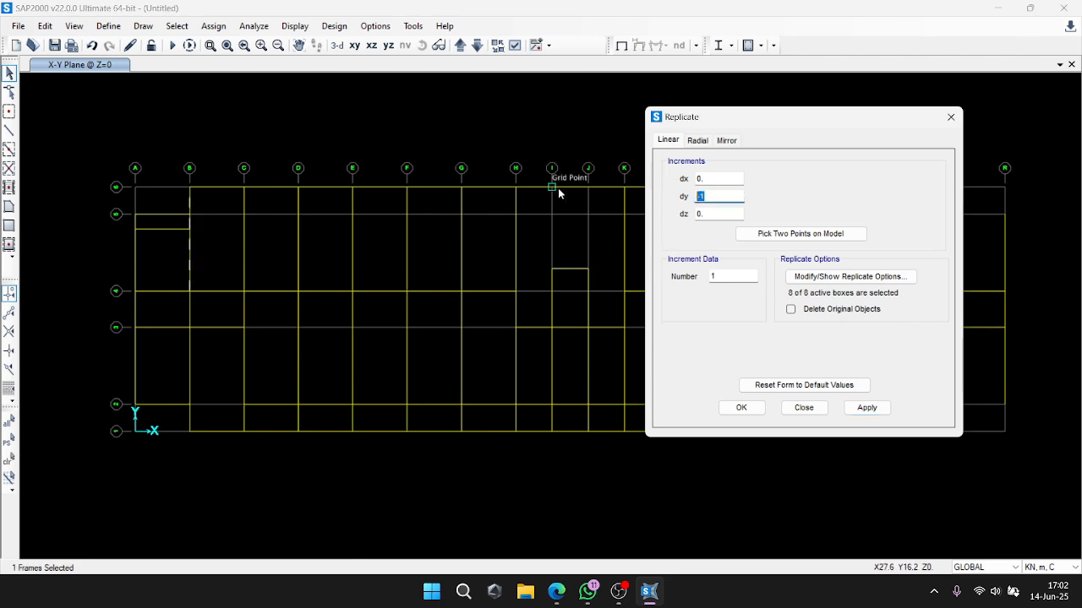
{"action": "type", "text": "0"}
{"action": "double_click", "coordinate": [713, 180]}
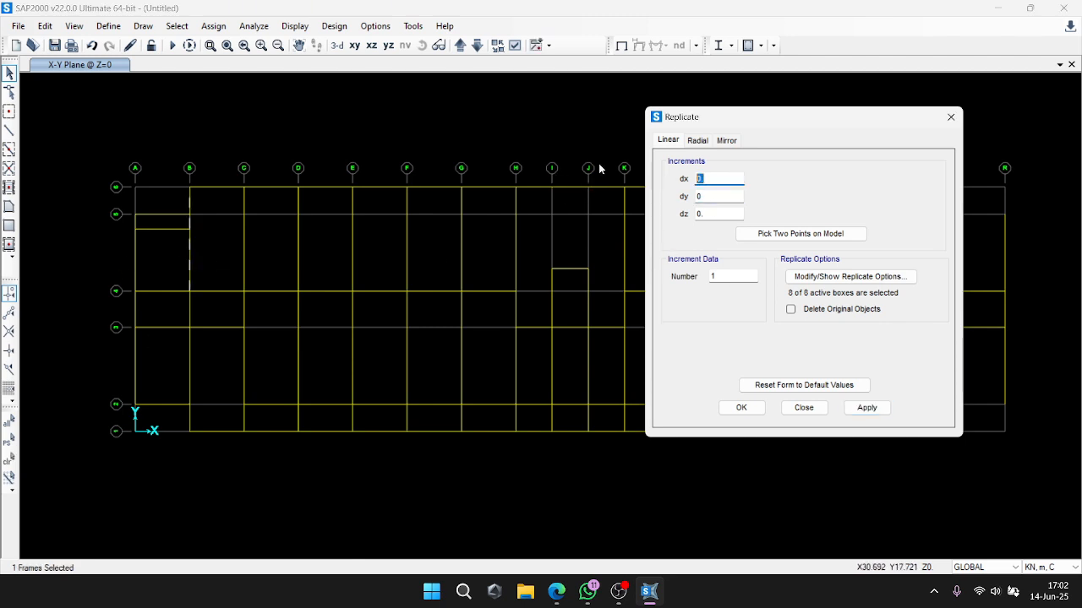
{"action": "type", "text": "-12"}
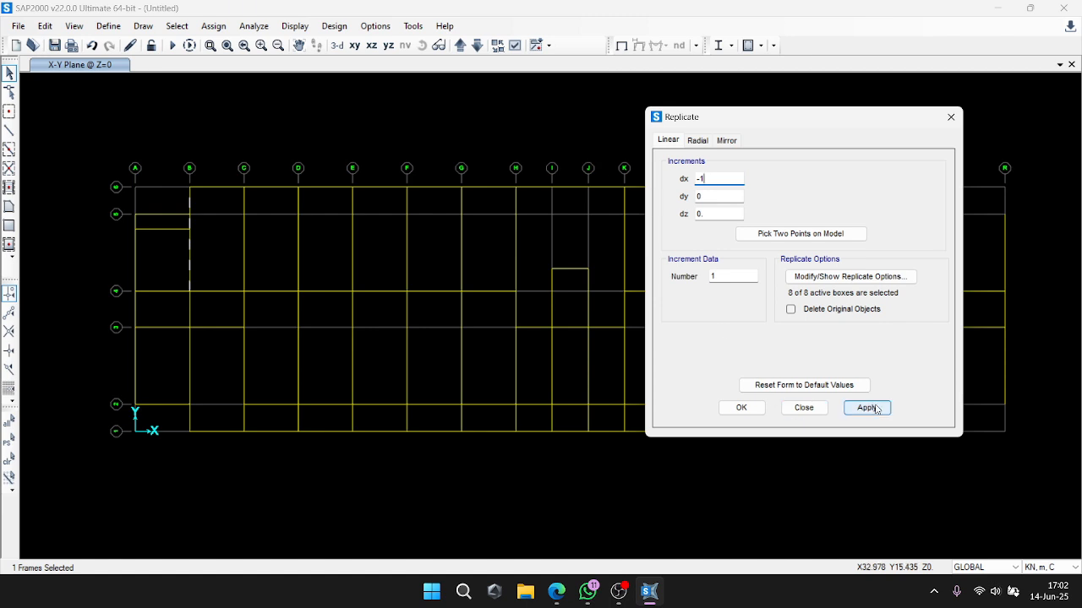
{"action": "left_click", "coordinate": [876, 409]}
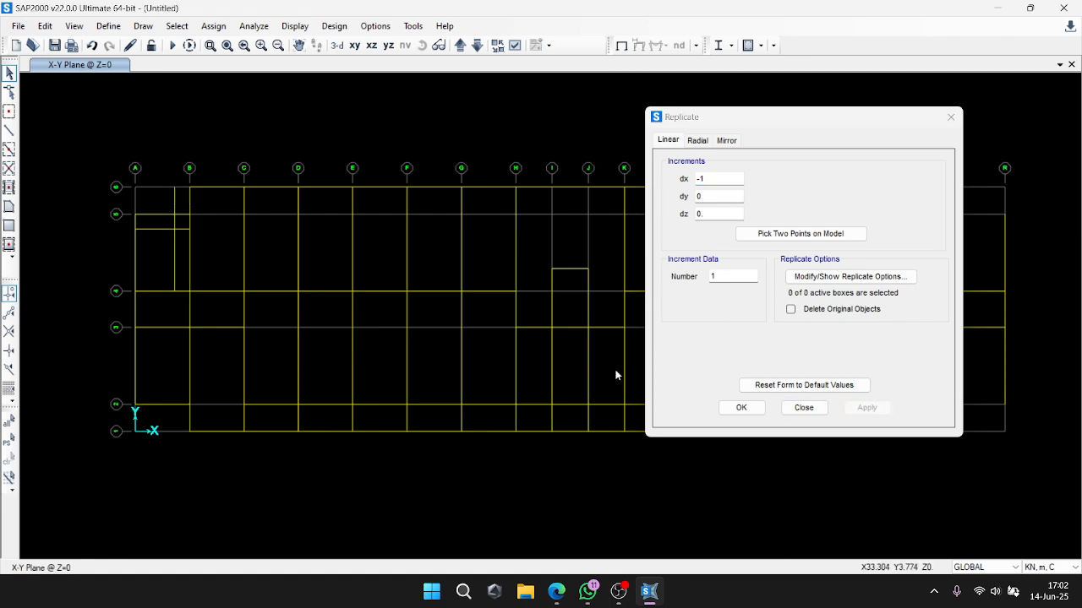
Trim the upper end of the replicated vertical beam back to the grid line 5 beam.
{"action": "left_click", "coordinate": [176, 205]}
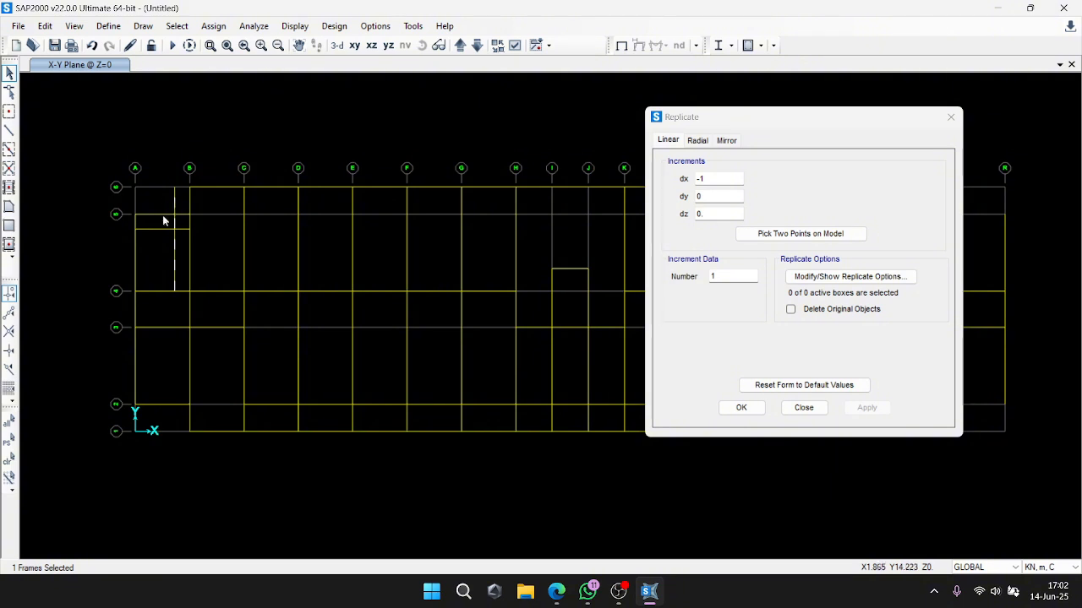
{"action": "left_click", "coordinate": [157, 215]}
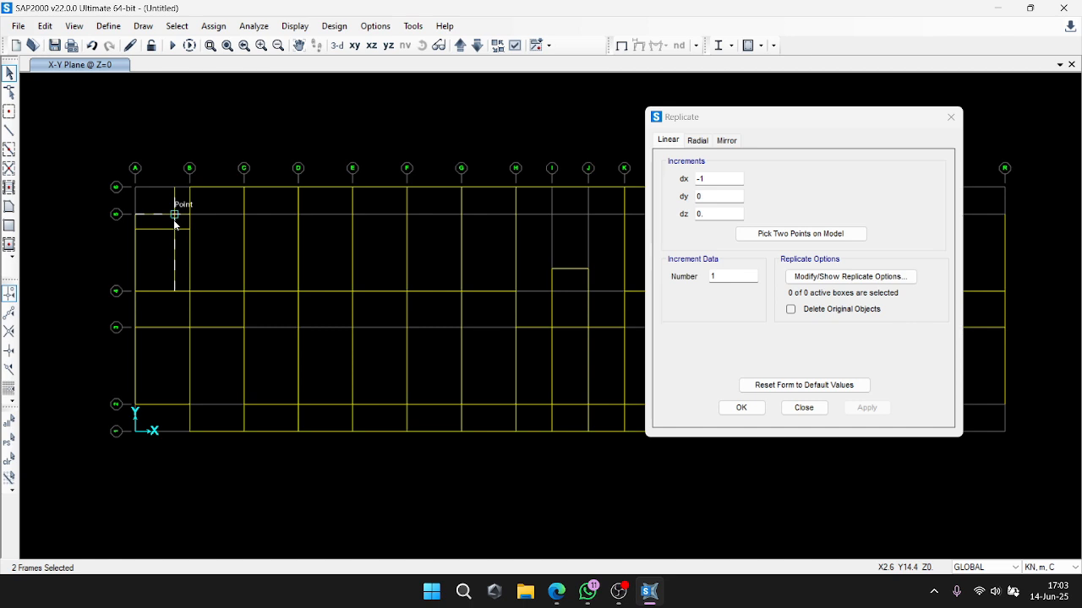
{"action": "left_click", "coordinate": [175, 215]}
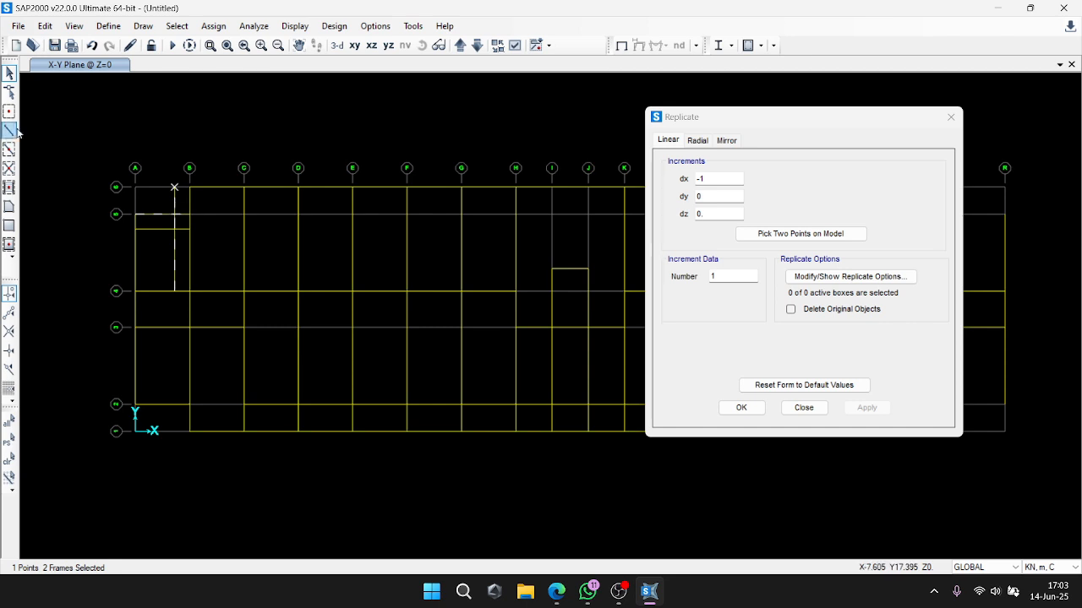
{"action": "left_click", "coordinate": [43, 26]}
{"action": "mouse_move", "coordinate": [116, 290]}
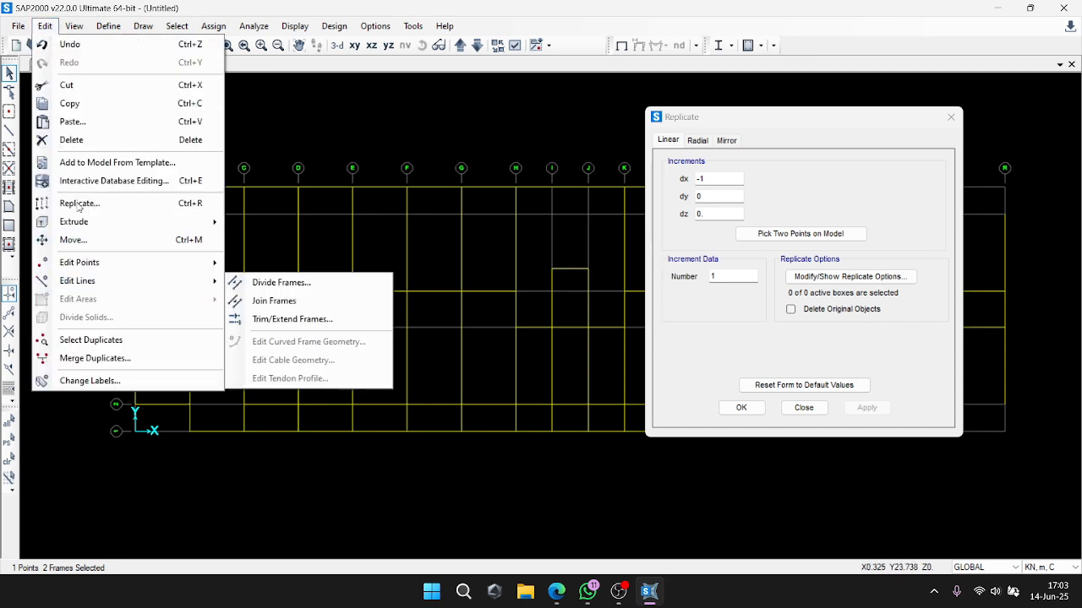
{"action": "left_click", "coordinate": [43, 26]}
{"action": "left_click", "coordinate": [43, 26]}
{"action": "left_click", "coordinate": [274, 320]}
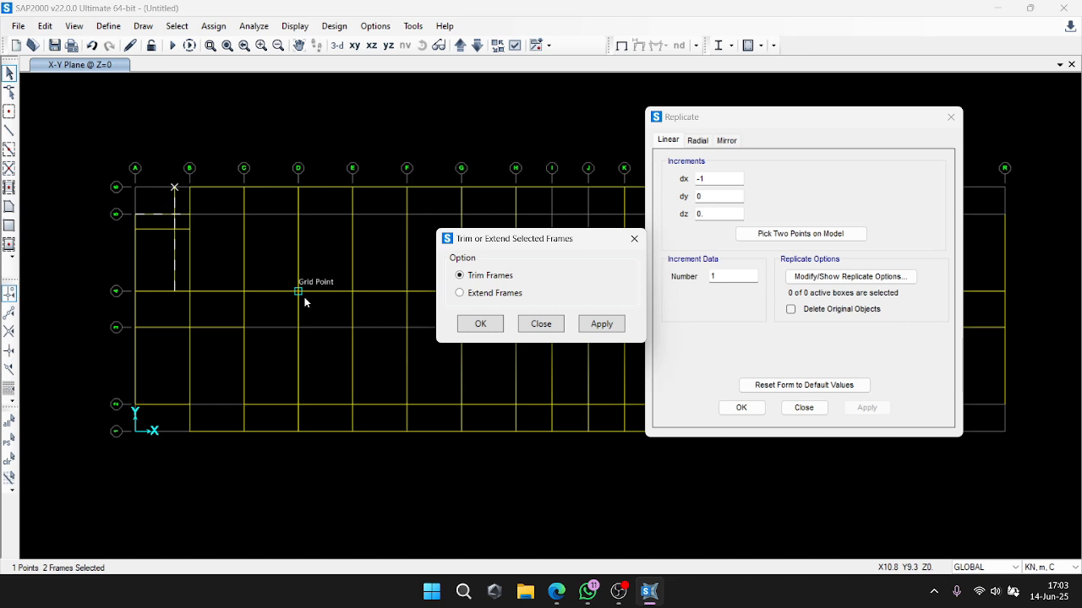
{"action": "left_click", "coordinate": [607, 330]}
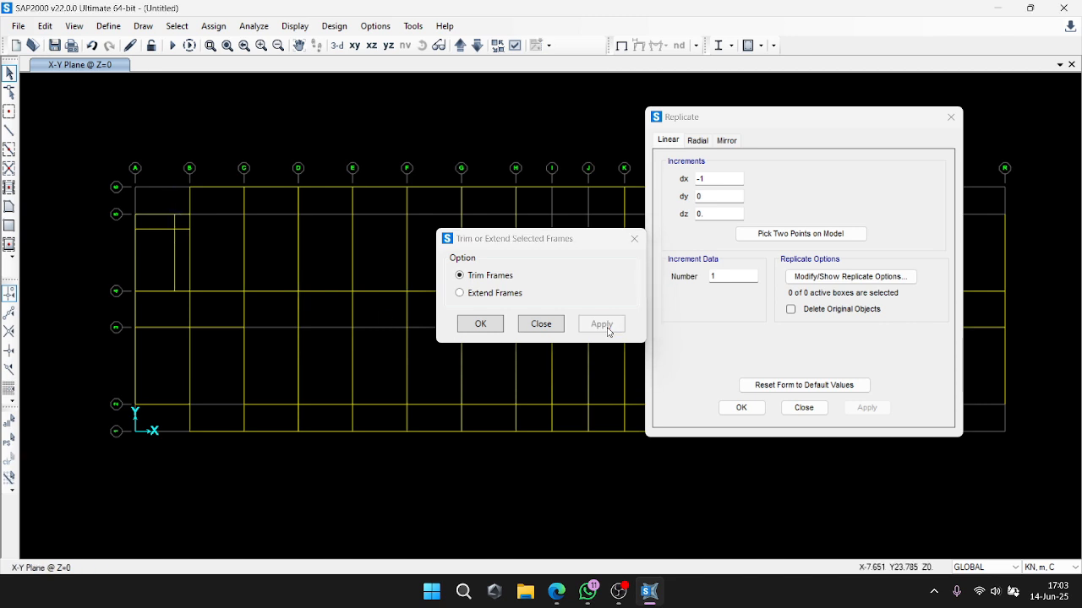
Trim the grid B end of the grid line 5 beam back to the replicated vertical beam.
{"action": "left_click", "coordinate": [157, 214]}
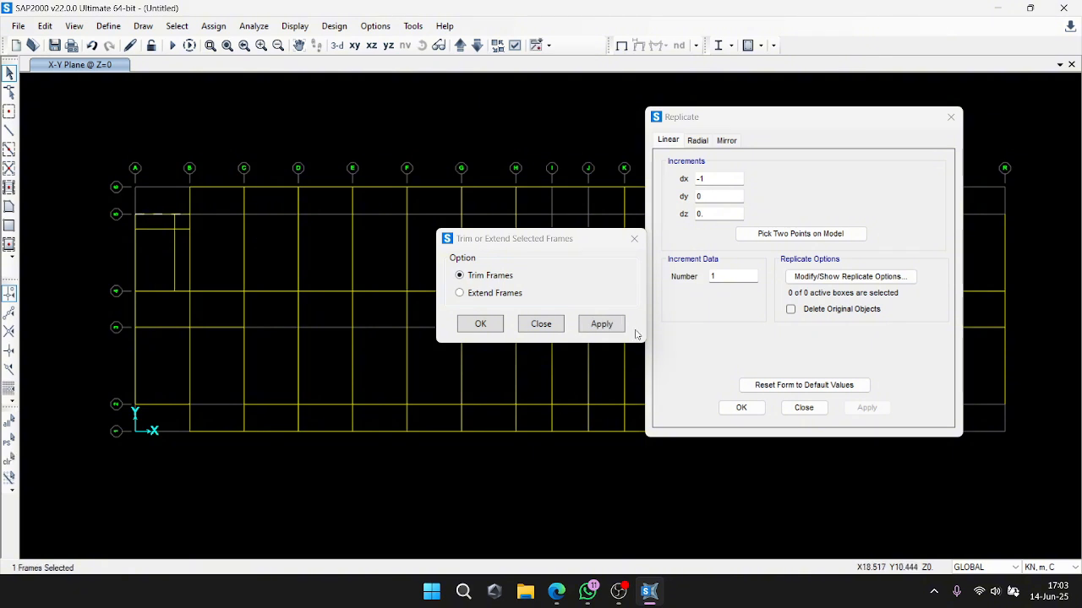
{"action": "left_click", "coordinate": [609, 329]}
{"action": "left_click", "coordinate": [156, 214]}
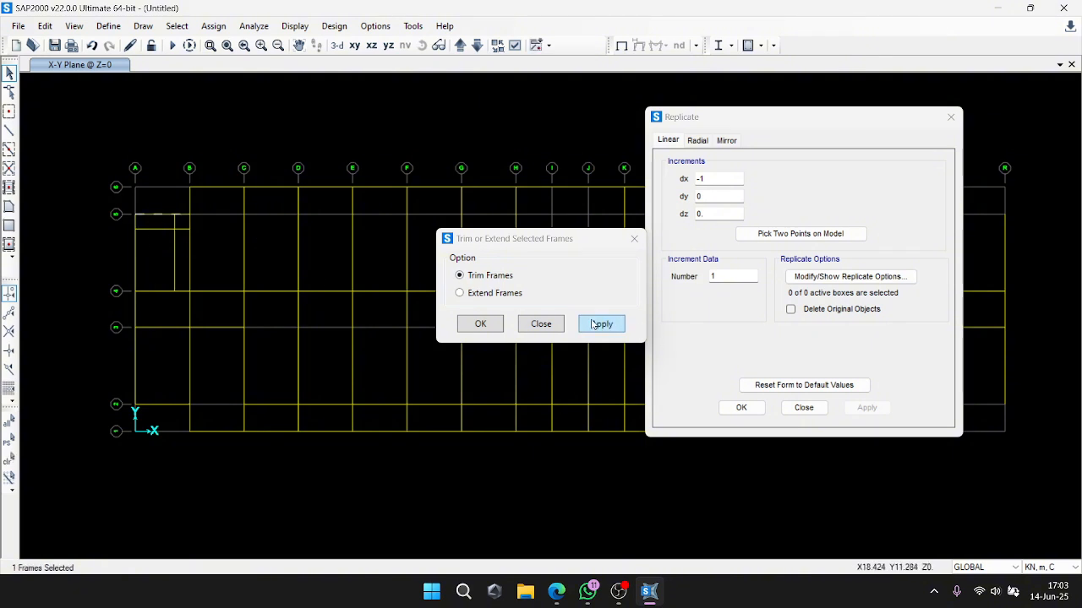
{"action": "left_click", "coordinate": [189, 215]}
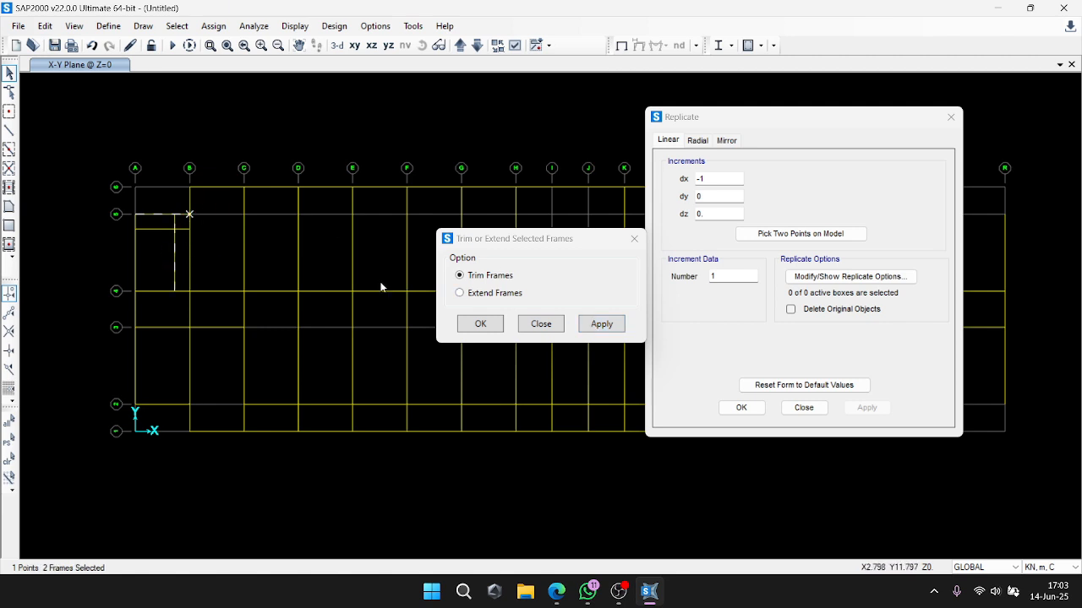
{"action": "left_click", "coordinate": [601, 324]}
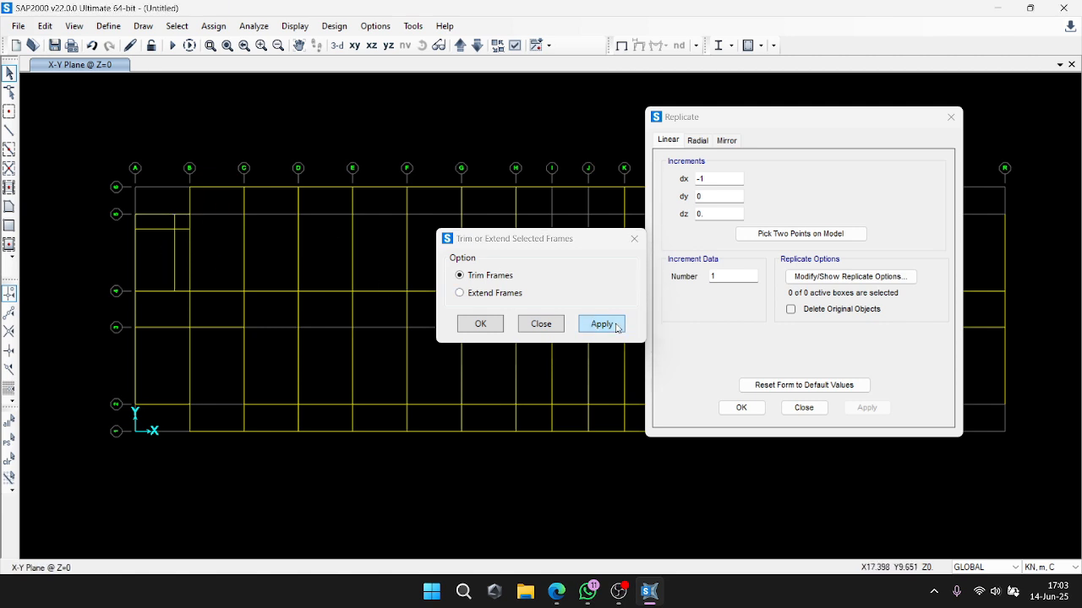
Trim the grid A end of the replicated horizontal beam below grid line 5 back to the vertical beam.
{"action": "left_click", "coordinate": [175, 235]}
{"action": "left_click", "coordinate": [161, 229]}
{"action": "left_click", "coordinate": [134, 227]}
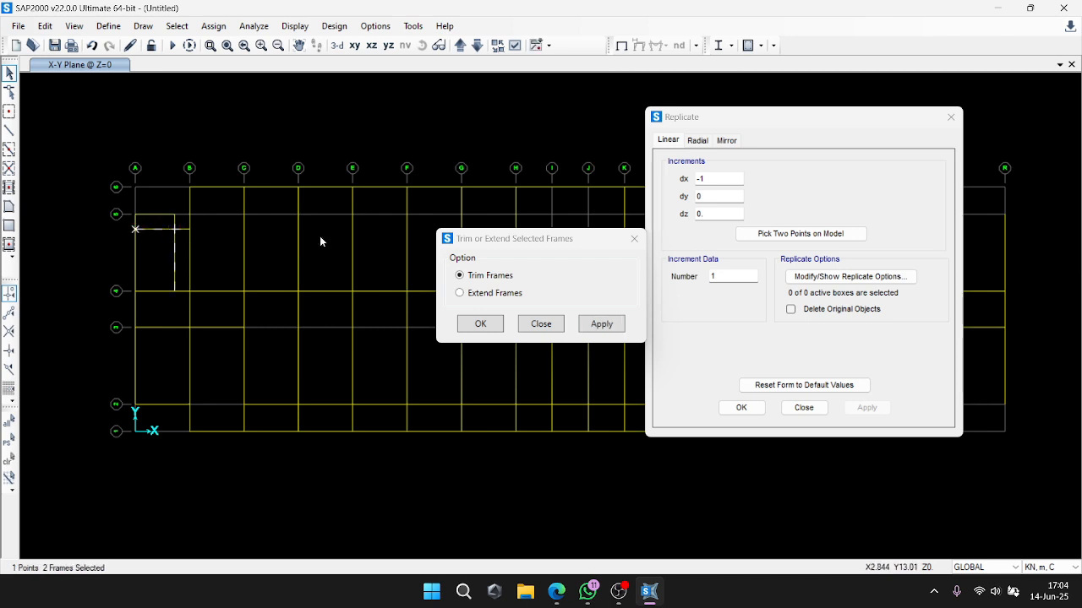
{"action": "left_click", "coordinate": [601, 323]}
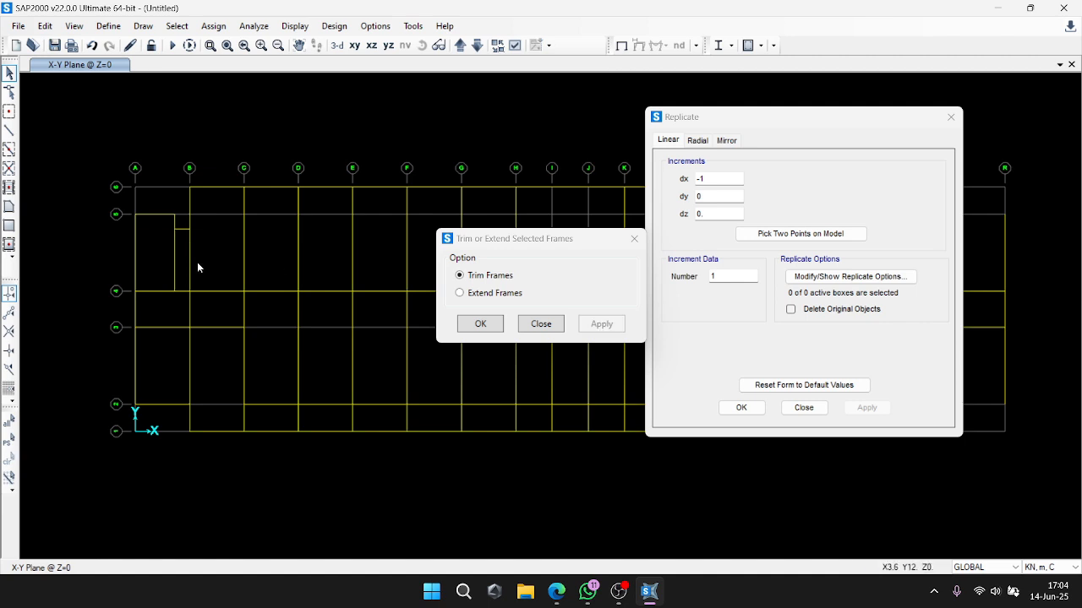
Trim the vertical beam's grid line 4 end back to the short horizontal beam, leaving a stepped corner.
{"action": "left_click", "coordinate": [174, 291]}
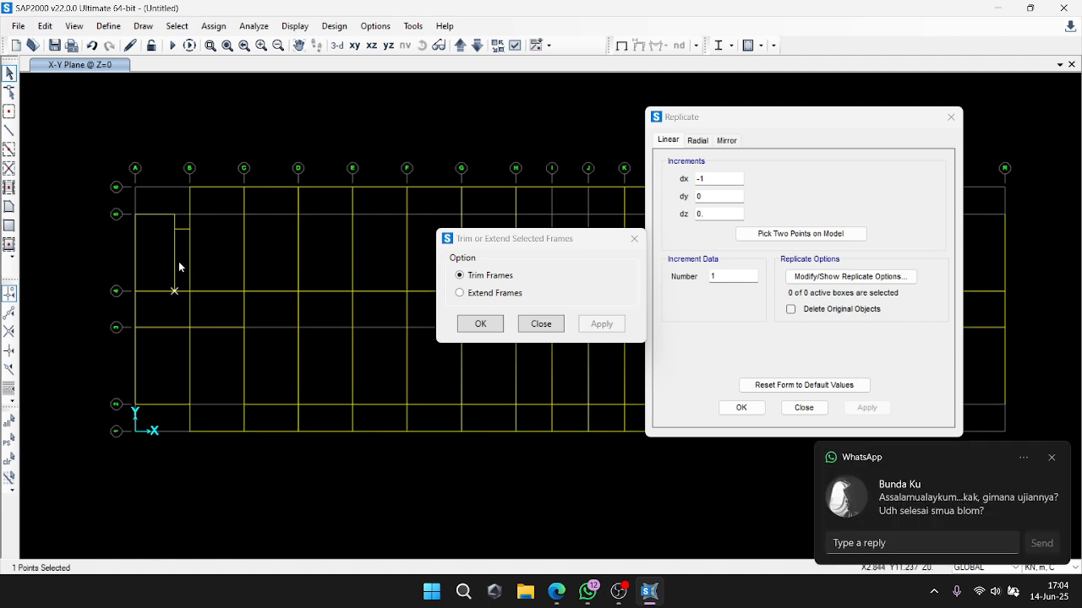
{"action": "left_click", "coordinate": [175, 261]}
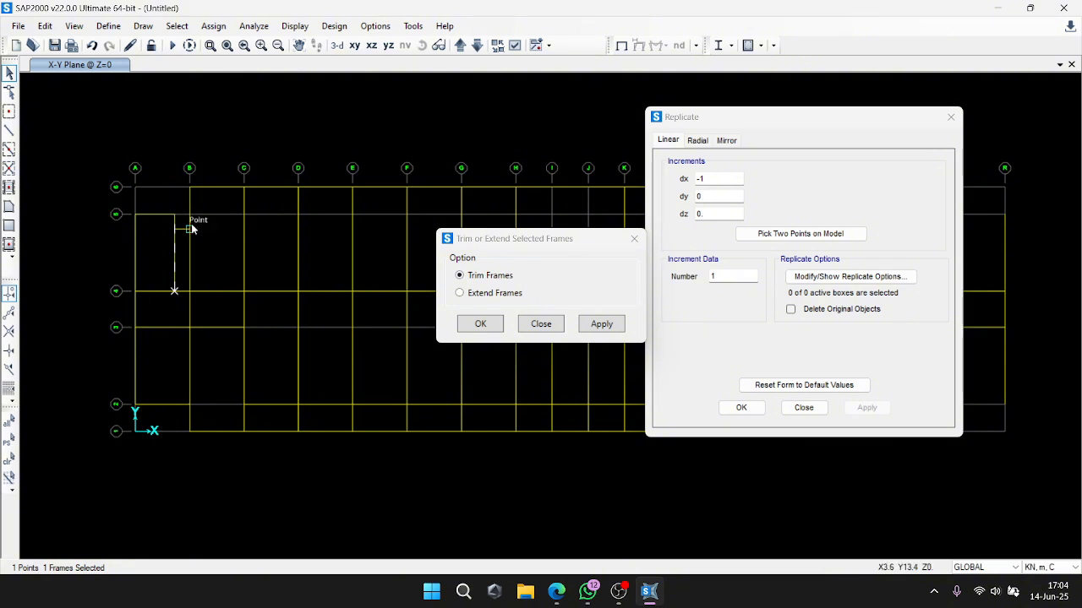
{"action": "left_click", "coordinate": [178, 228]}
{"action": "left_click", "coordinate": [174, 236]}
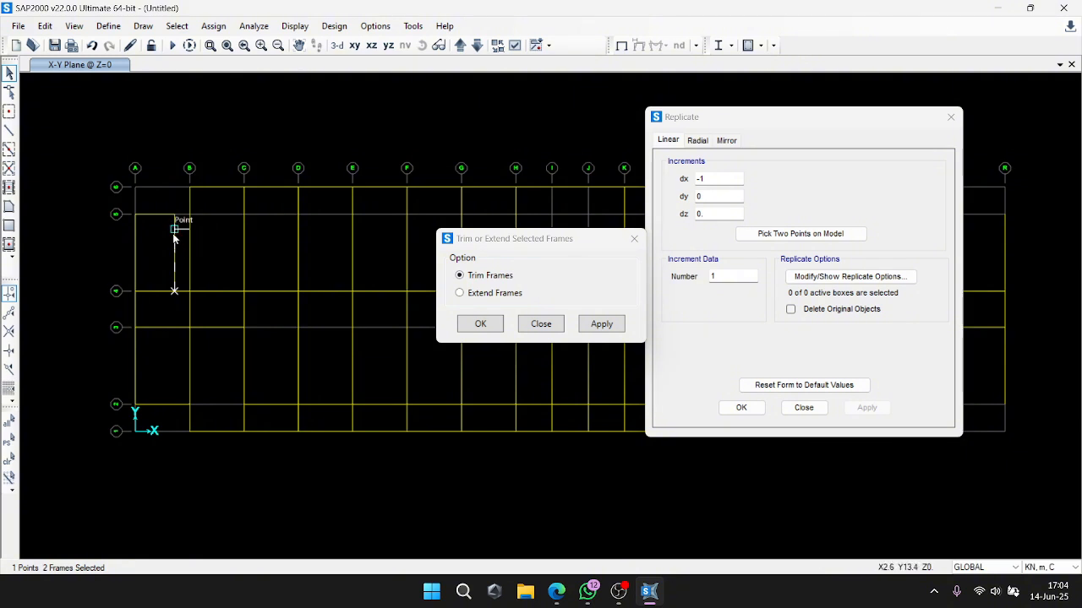
{"action": "left_click", "coordinate": [597, 330]}
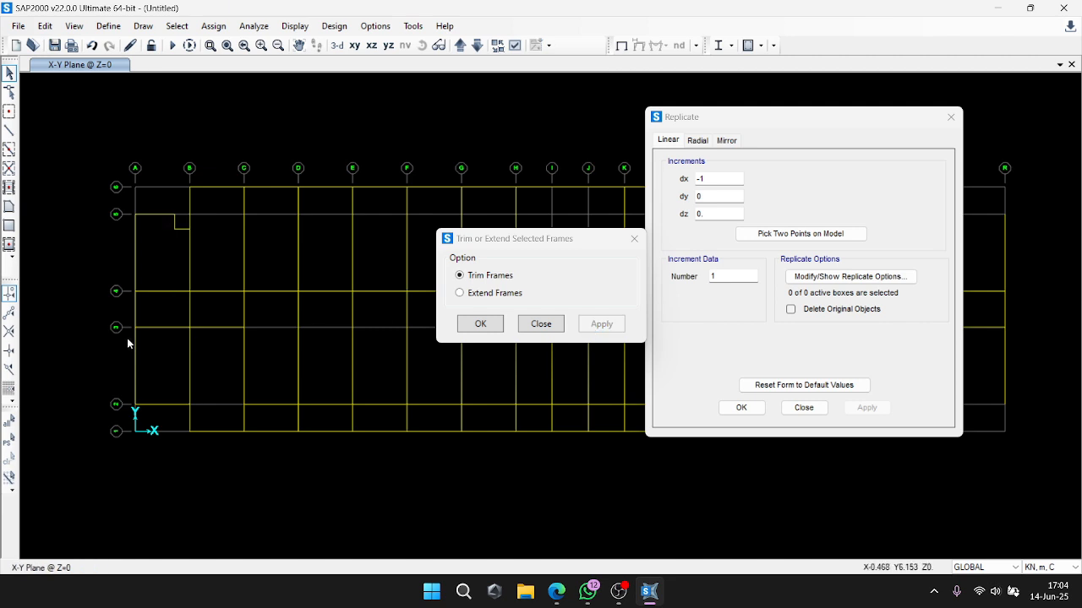
Replicate the grid B beam between grid lines 1 and 3 once with a dx increment of -1 m.
{"action": "left_click", "coordinate": [162, 405]}
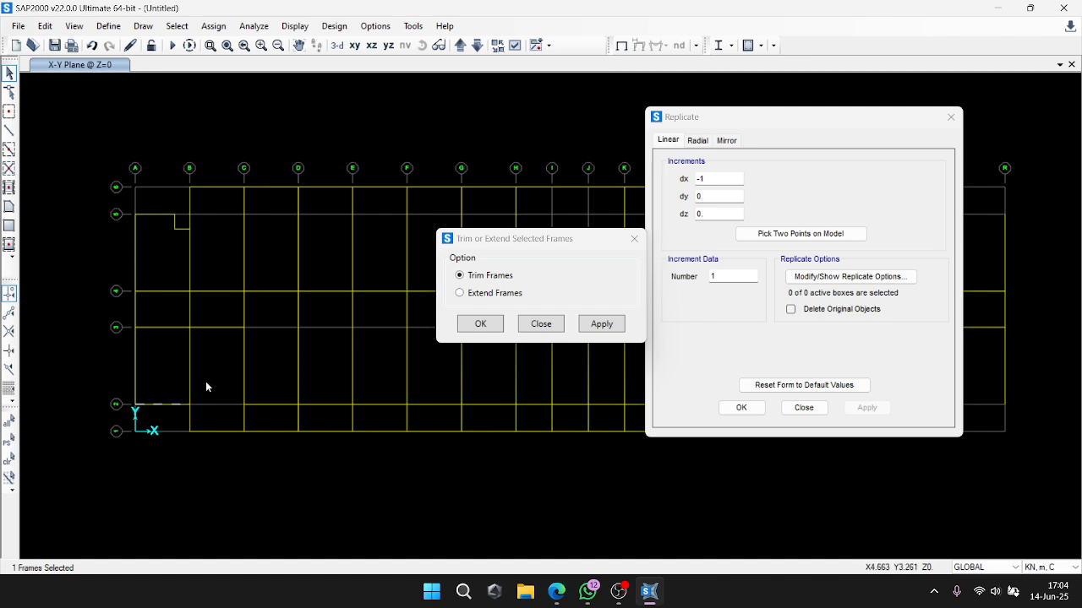
{"action": "left_click", "coordinate": [206, 381]}
{"action": "left_click", "coordinate": [190, 377]}
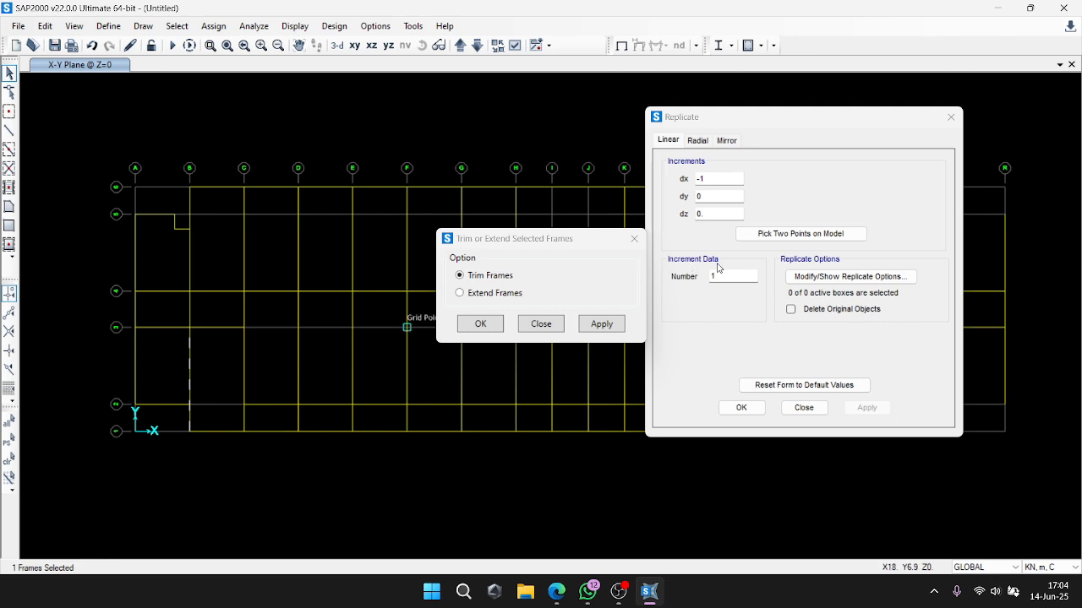
{"action": "left_click", "coordinate": [870, 411]}
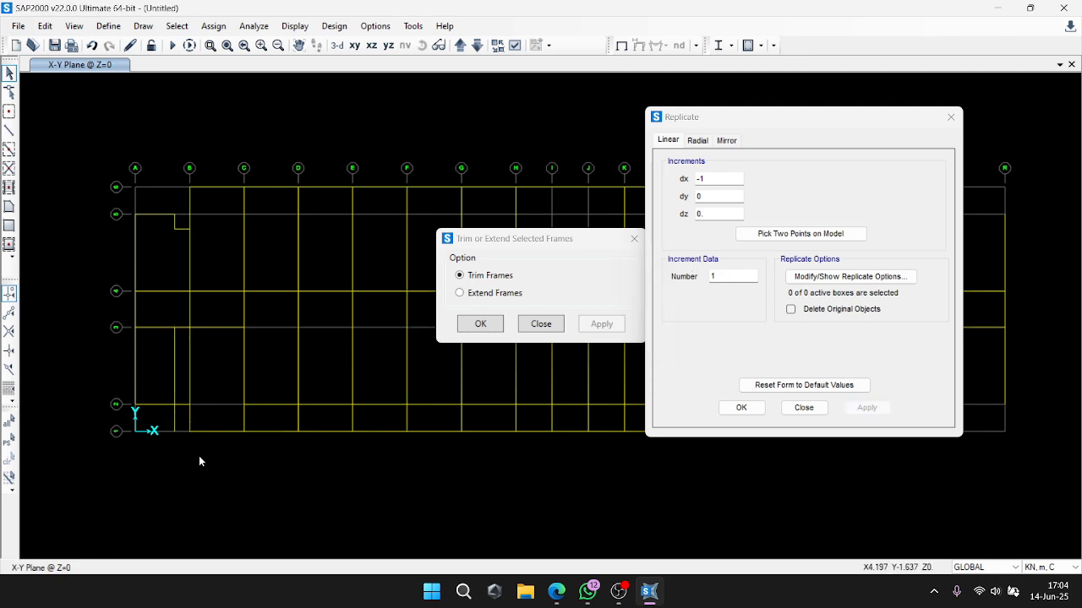
Replicate the grid line 2 beam between grids A and B once with a dx increment of 0 and dy of 1 m.
{"action": "left_click", "coordinate": [162, 404]}
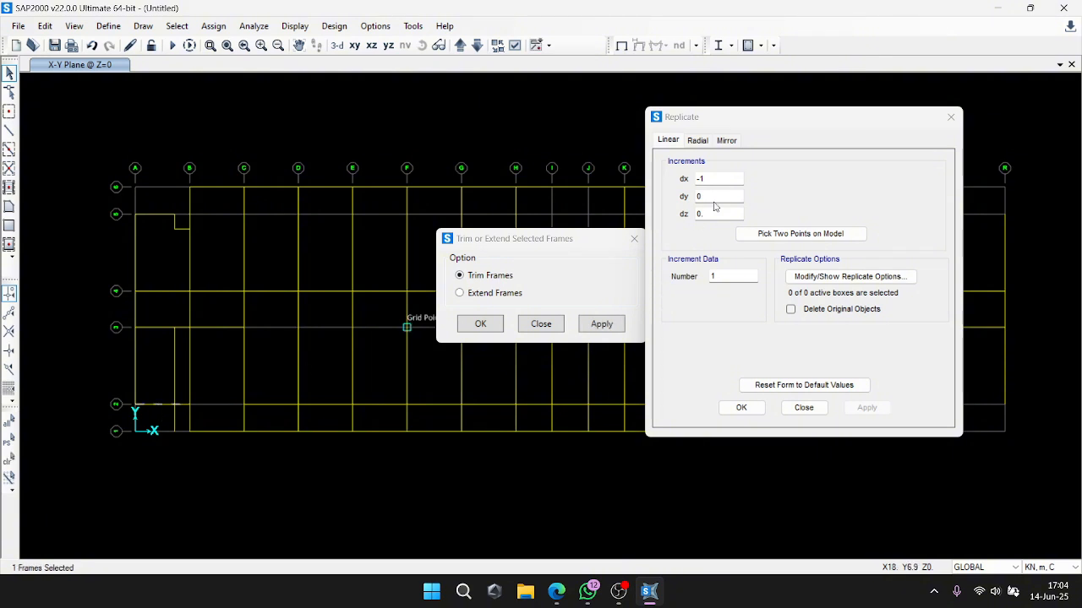
{"action": "left_click_drag", "start_coordinate": [719, 180], "coordinate": [607, 200]}
{"action": "type", "text": "01"}
{"action": "left_click", "coordinate": [867, 407]}
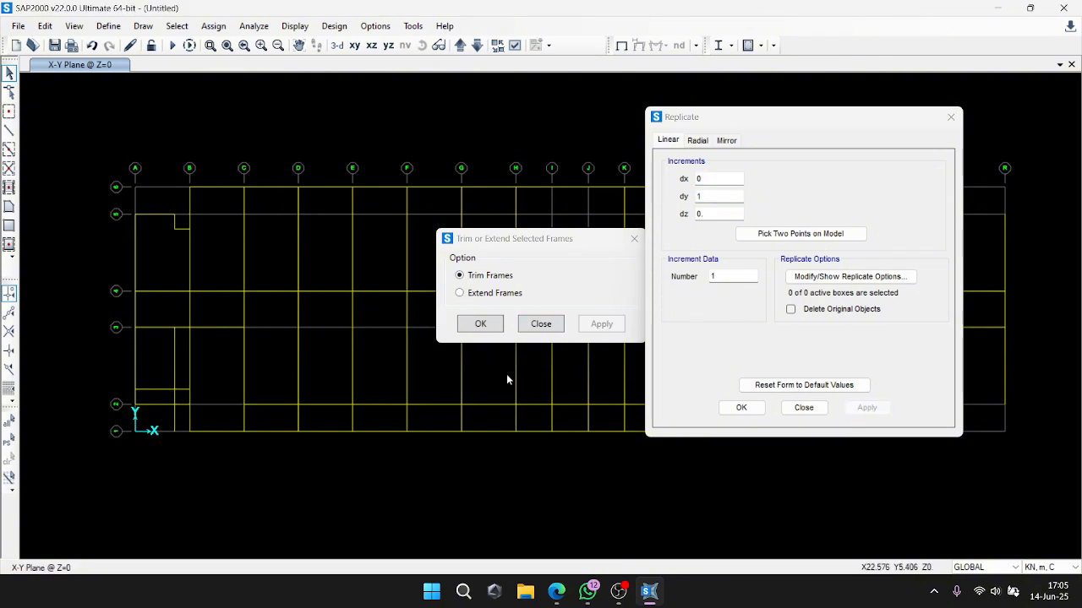
{"action": "left_click_drag", "start_coordinate": [701, 117], "coordinate": [651, 134]}
{"action": "left_click_drag", "start_coordinate": [570, 243], "coordinate": [518, 246]}
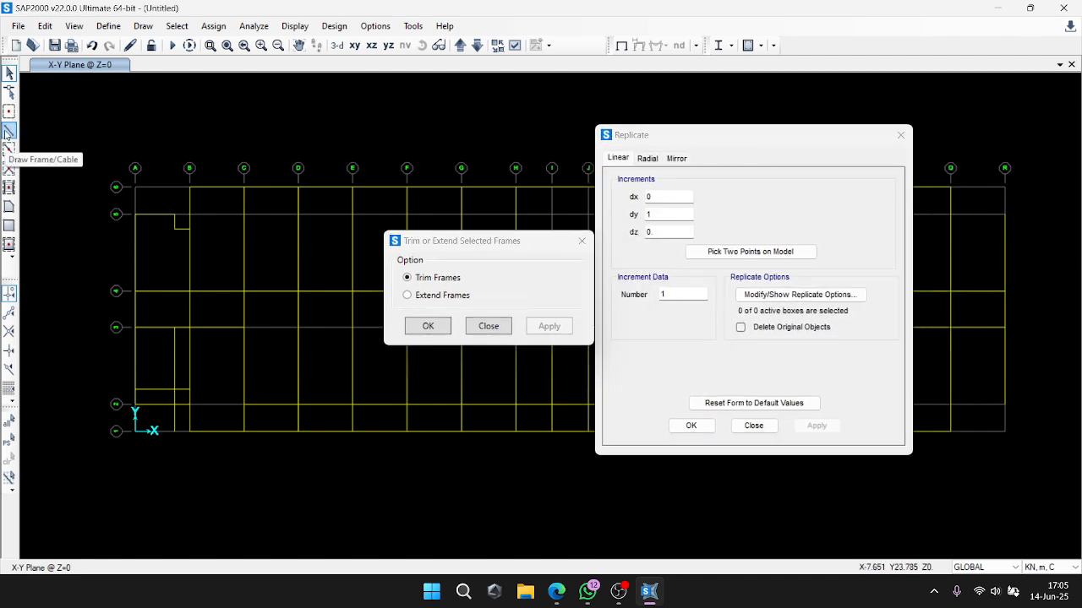
Draw straight frames with section B1 30x50 between grids Q and R on grid lines 5 and 2.
{"action": "left_click", "coordinate": [950, 234]}
{"action": "left_click", "coordinate": [9, 130]}
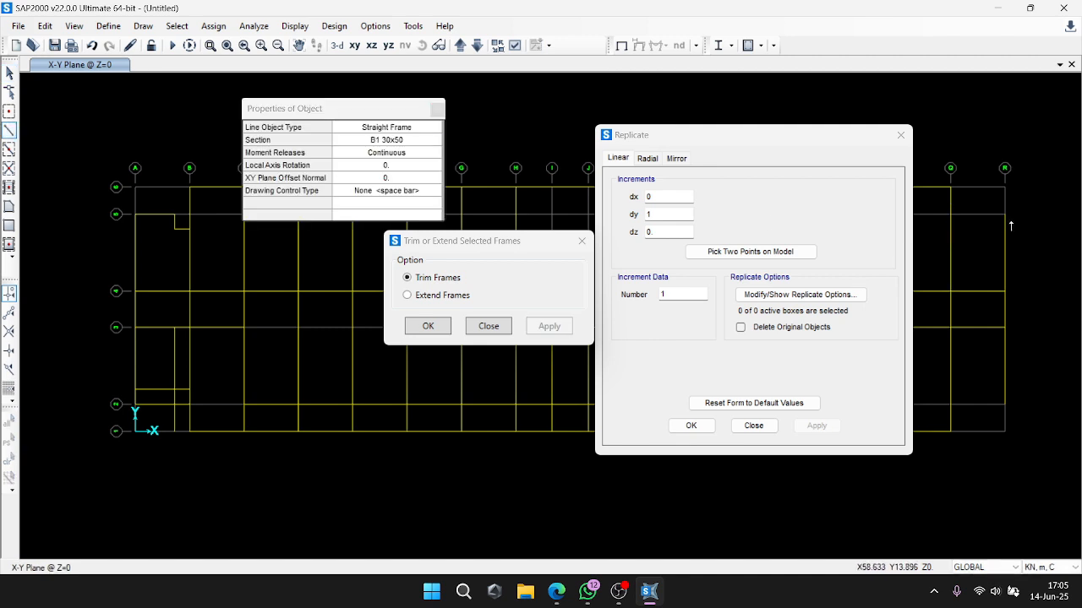
{"action": "left_click", "coordinate": [1005, 215]}
{"action": "left_click", "coordinate": [10, 130]}
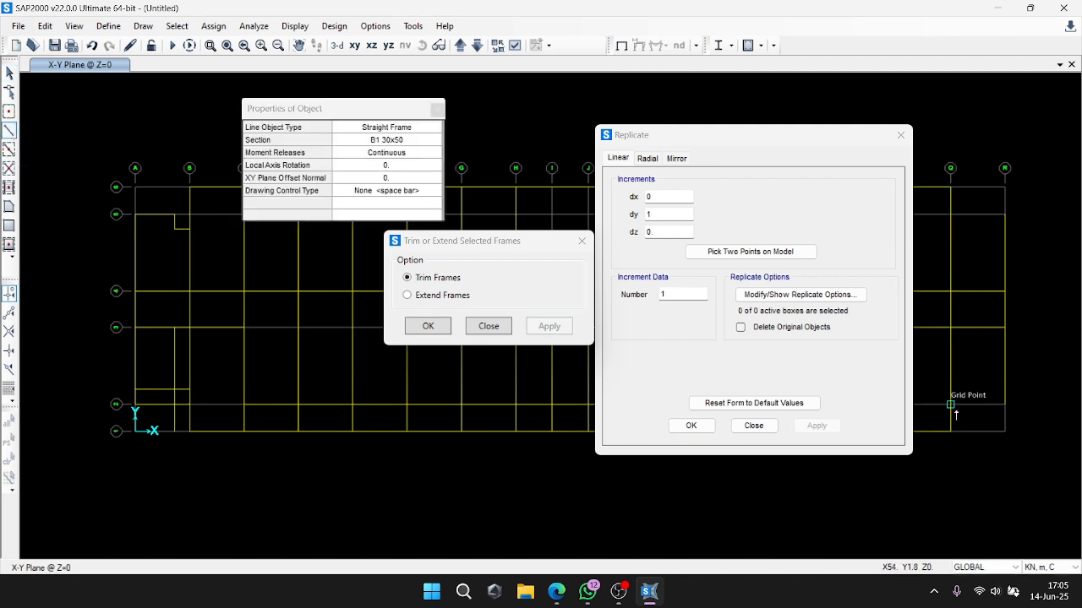
{"action": "key", "text": "Escape"}
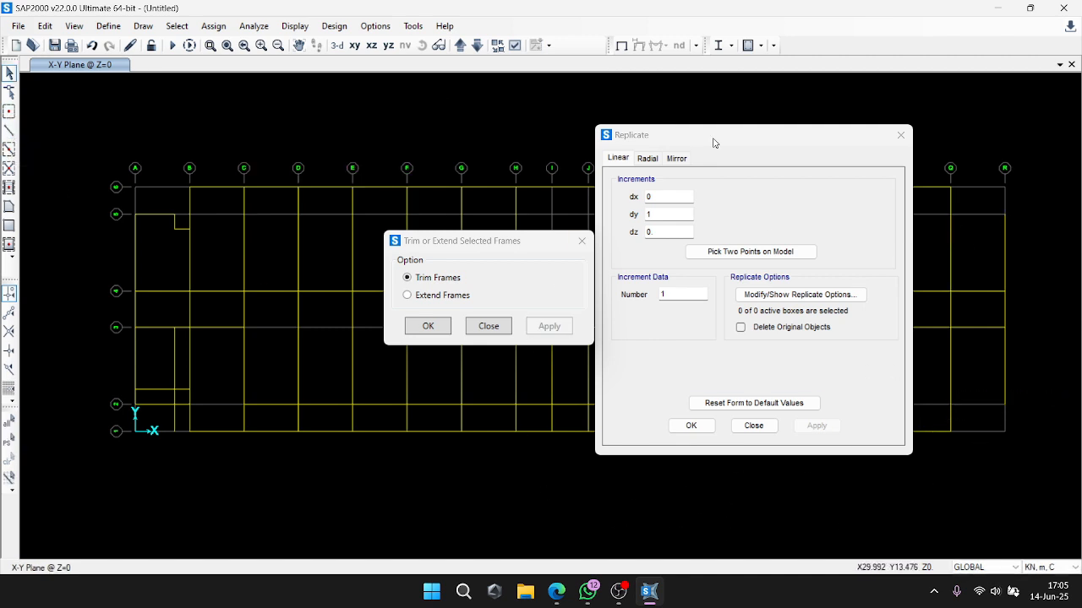
Hide the grid in the plan view and clear the current selection.
{"action": "left_click", "coordinate": [74, 27]}
{"action": "left_click", "coordinate": [158, 285]}
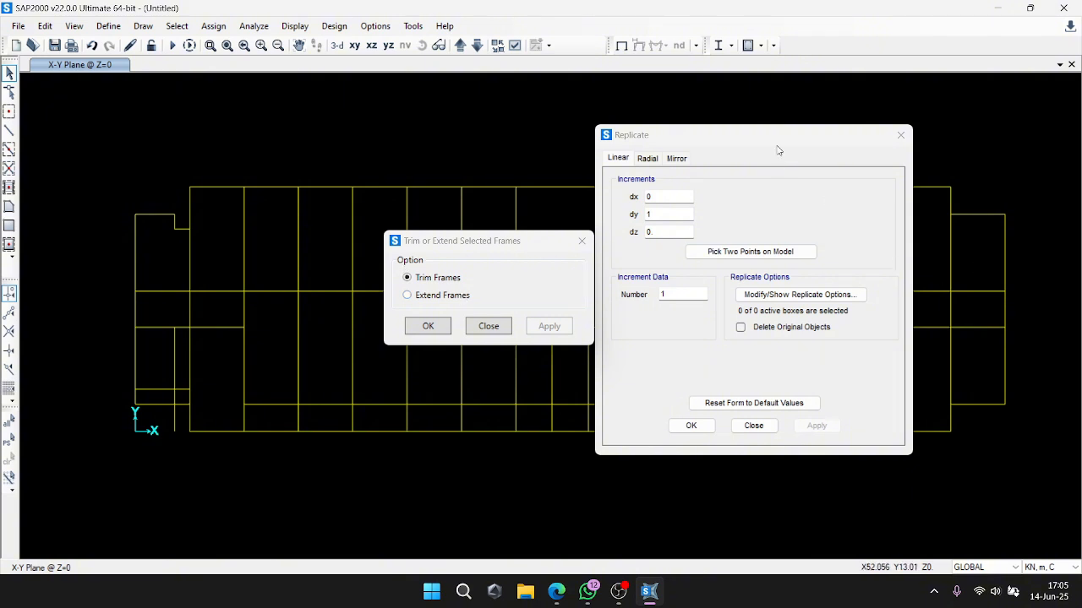
{"action": "left_click", "coordinate": [949, 252]}
{"action": "key", "text": "ctrl+q"}
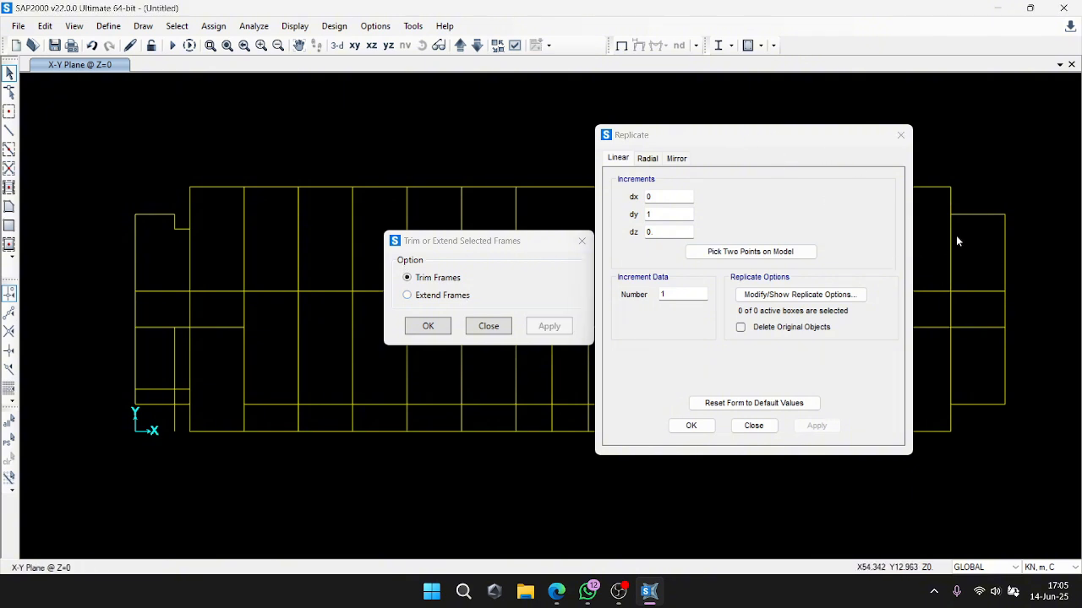
Replicate the grid Q beam between grid lines 4 and 6 once with increments dx 1 m and dy 0.
{"action": "left_click", "coordinate": [952, 234]}
{"action": "left_click_drag", "start_coordinate": [676, 213], "coordinate": [644, 214]}
{"action": "type", "text": "0"}
{"action": "left_click_drag", "start_coordinate": [668, 196], "coordinate": [642, 196]}
{"action": "type", "text": "1"}
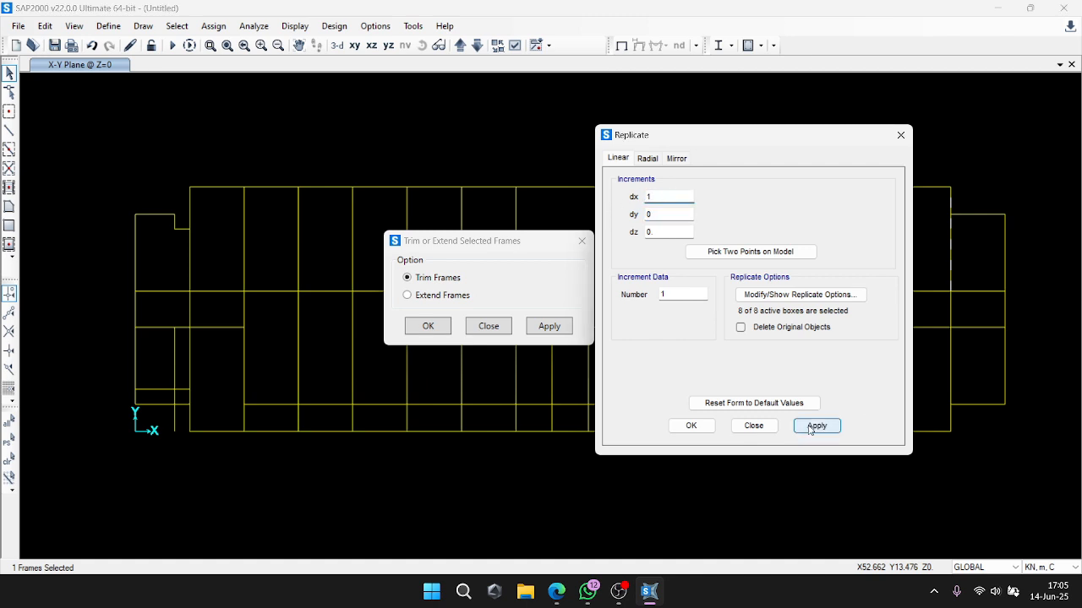
{"action": "left_click", "coordinate": [810, 427]}
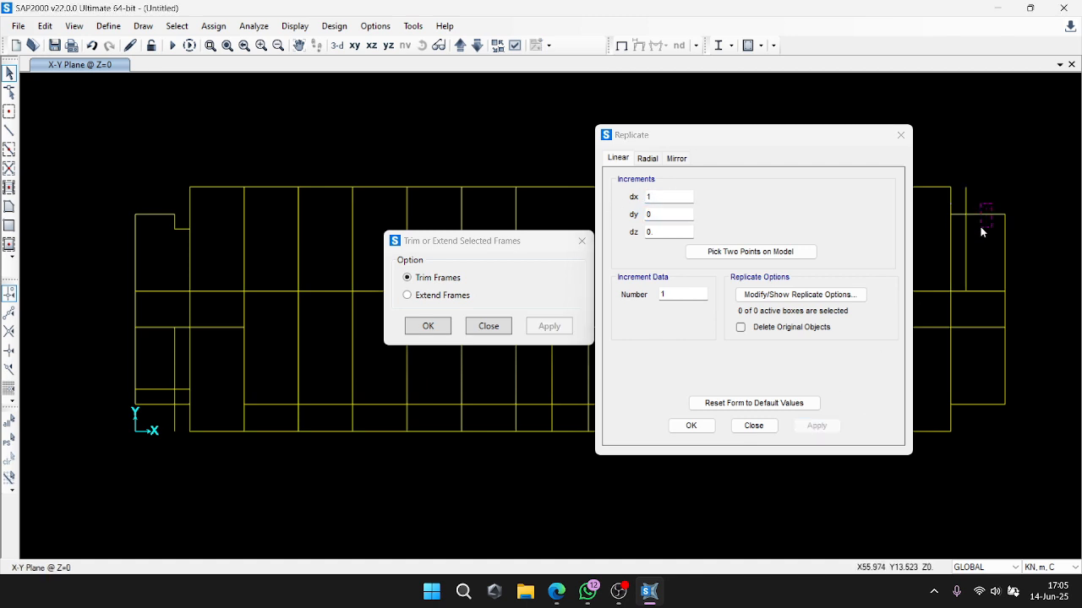
Replicate the grid line 5 beam between grids Q and R once with increments dx 0 and dy -1 m.
{"action": "left_click", "coordinate": [988, 214]}
{"action": "type", "text": "0"}
{"action": "left_click_drag", "start_coordinate": [666, 198], "coordinate": [566, 213]}
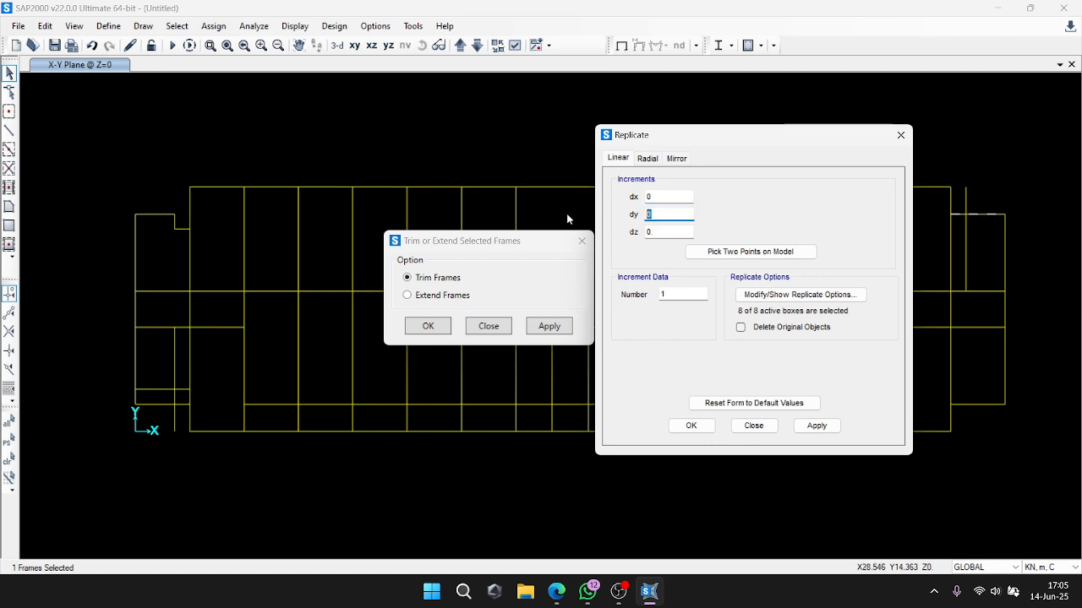
{"action": "type", "text": "-1"}
{"action": "left_click", "coordinate": [817, 426]}
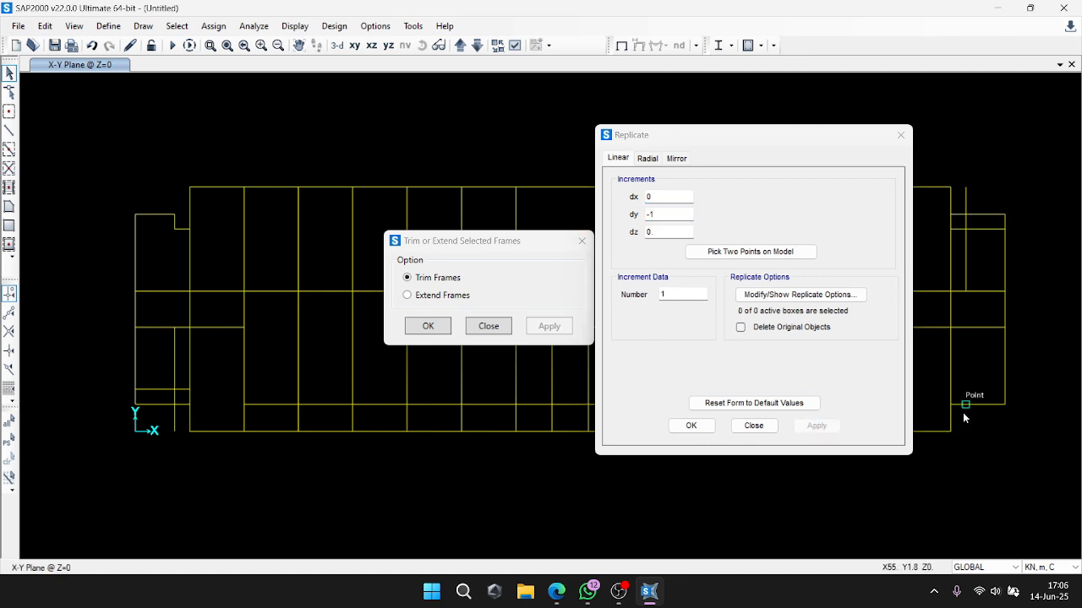
Replicate the grid Q beam below grid line 3 once with increments dx 1 m and dy 0.
{"action": "left_click", "coordinate": [951, 362]}
{"action": "left_click_drag", "start_coordinate": [669, 215], "coordinate": [628, 208]}
{"action": "type", "text": "01"}
{"action": "left_click", "coordinate": [816, 426]}
Replicate the grid line 2 beam between grids Q and R once with dx 0 and dy 1 m, and finish replicating.
{"action": "double_click", "coordinate": [660, 196]}
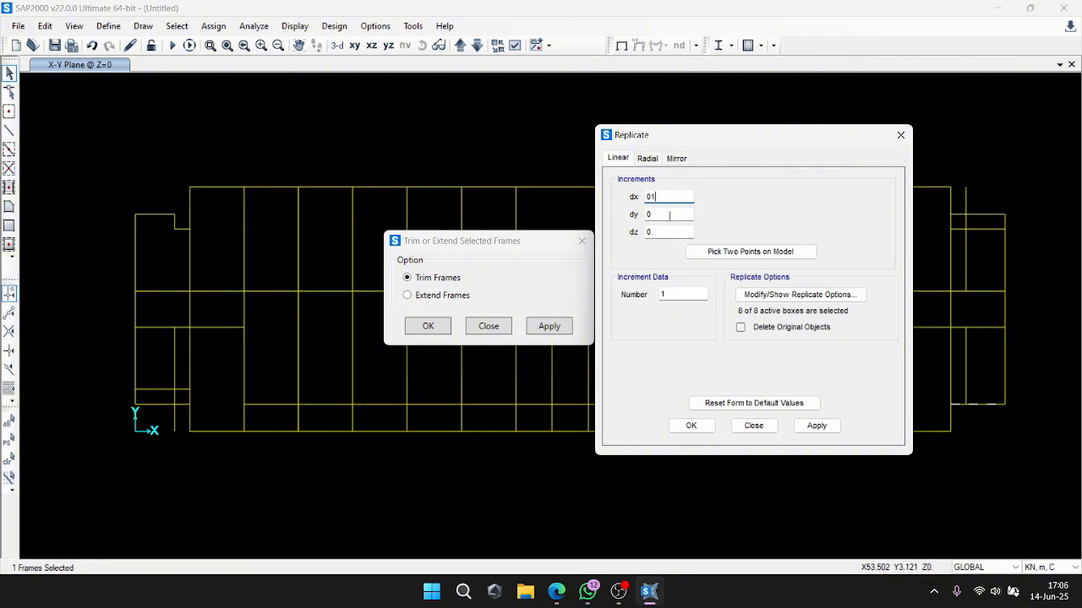
{"action": "type", "text": "0"}
{"action": "double_click", "coordinate": [672, 214]}
{"action": "type", "text": "1"}
{"action": "left_click", "coordinate": [817, 426]}
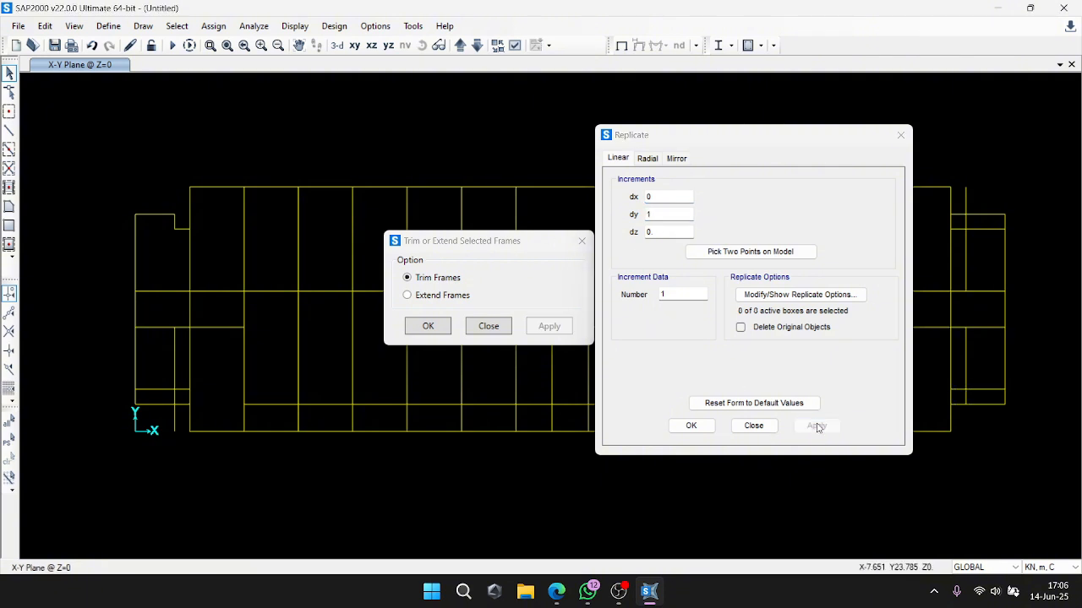
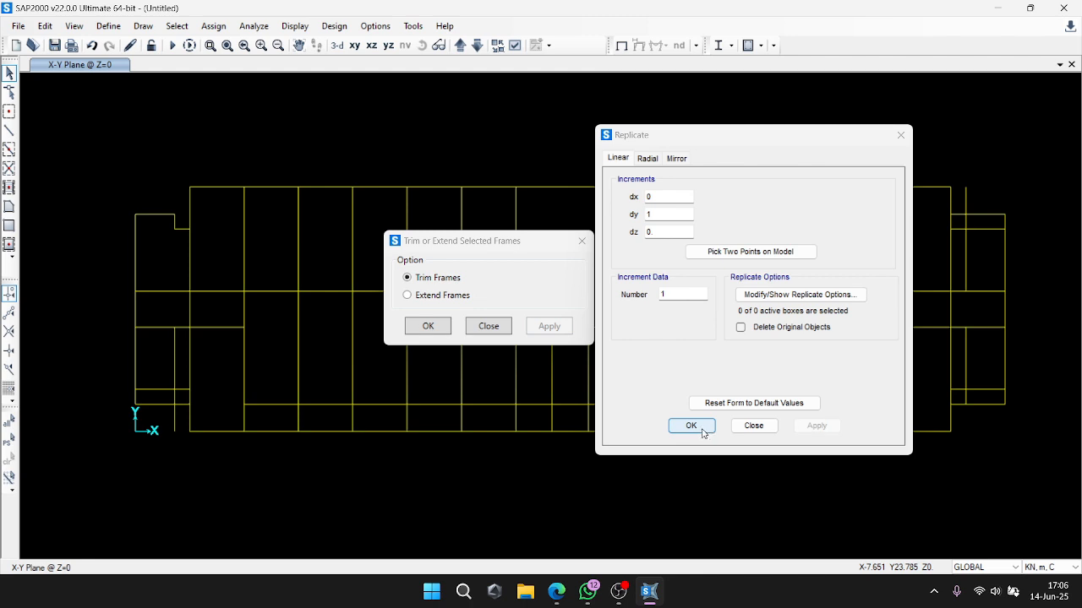
{"action": "left_click", "coordinate": [901, 135]}
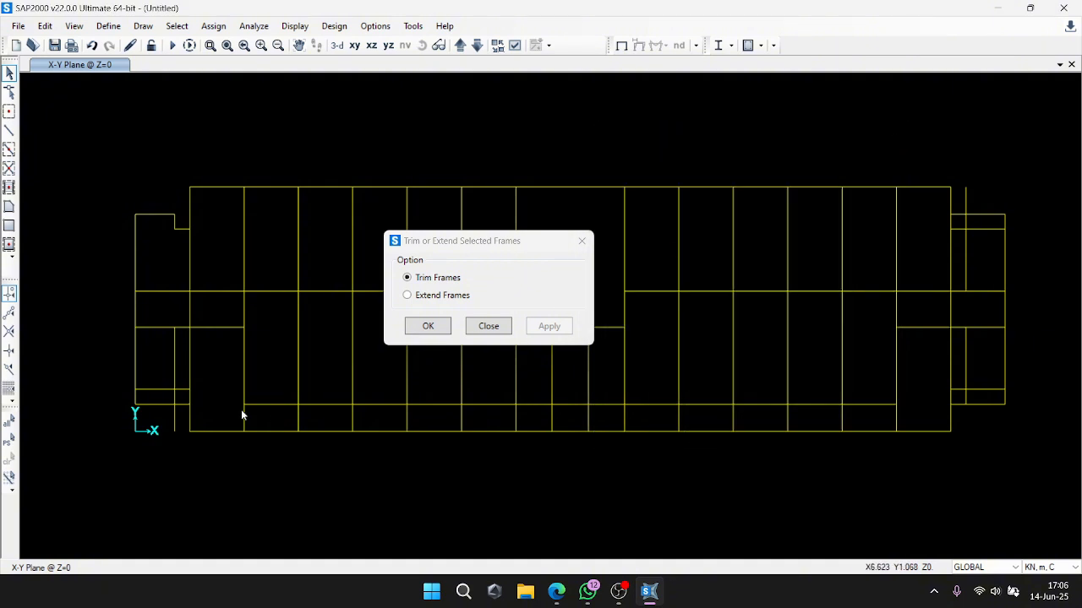
Trim the replicated vertical beam near grid B back to grid line 2, and the grid line 2 beam's grid B end back to that vertical.
{"action": "left_click", "coordinate": [174, 364]}
{"action": "left_click", "coordinate": [173, 432]}
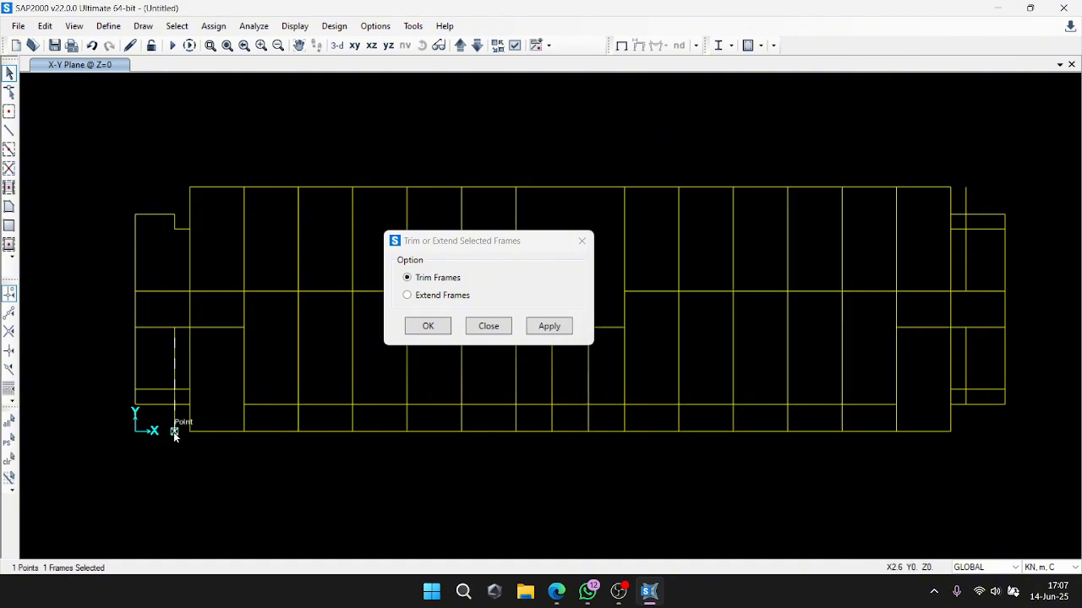
{"action": "left_click", "coordinate": [548, 326]}
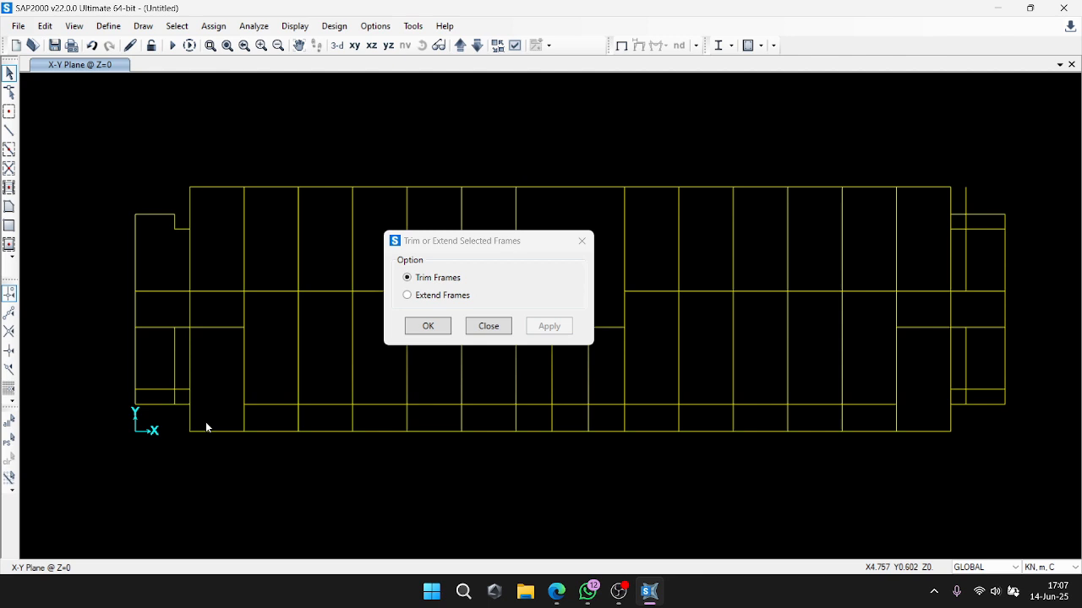
{"action": "left_click", "coordinate": [174, 404]}
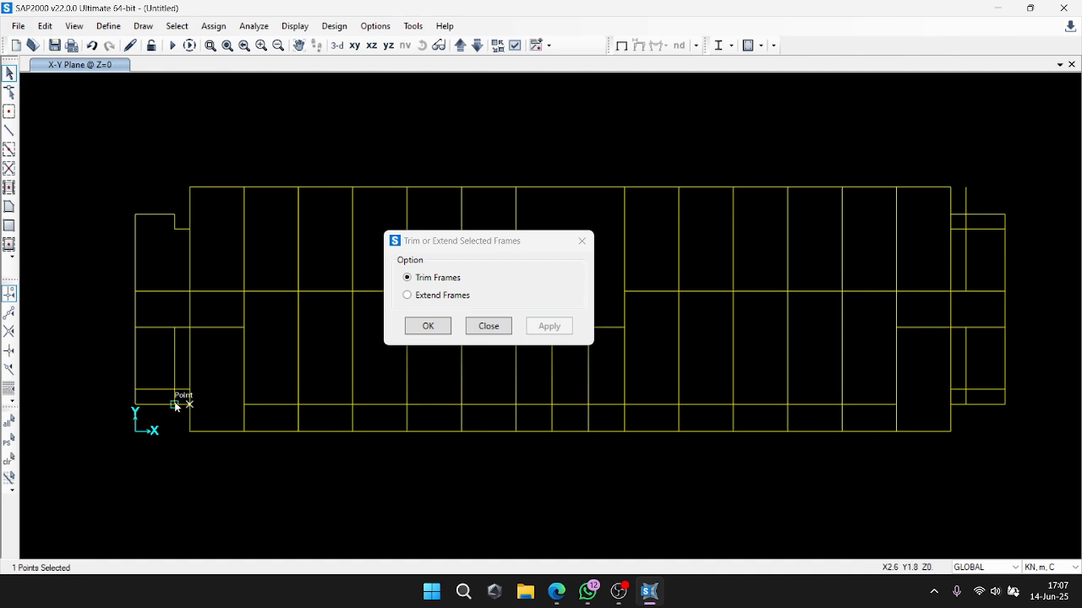
{"action": "left_click", "coordinate": [156, 404]}
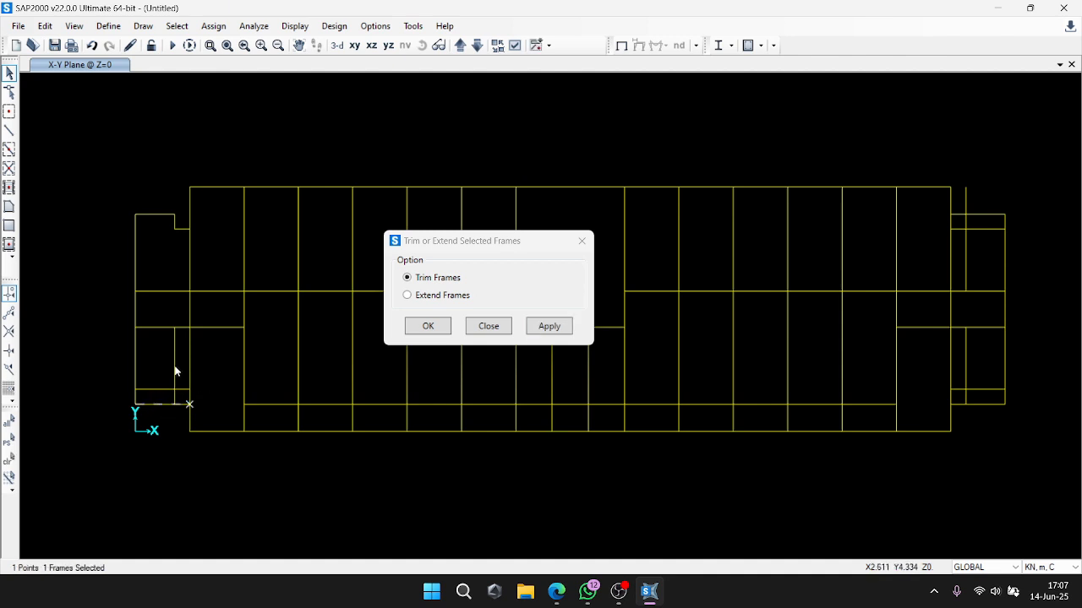
{"action": "left_click", "coordinate": [550, 326]}
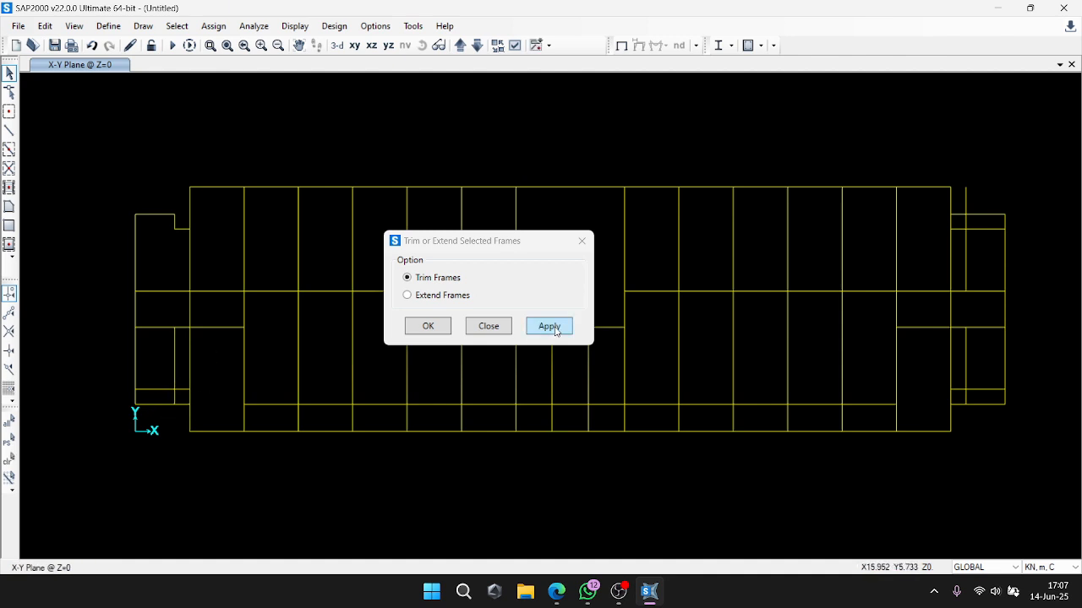
Trim the replicated horizontal beam's grid A end and the vertical beam's grid line 3 end back to their intersection, leaving a stepped corner.
{"action": "left_click", "coordinate": [164, 391]}
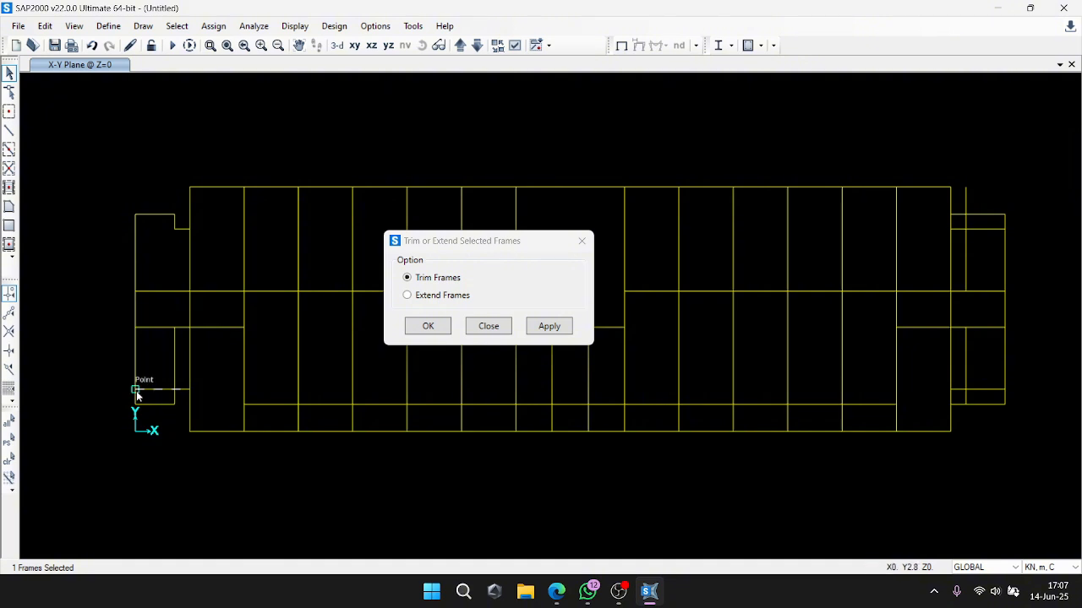
{"action": "left_click", "coordinate": [136, 389]}
{"action": "left_click", "coordinate": [174, 365]}
{"action": "left_click", "coordinate": [547, 326]}
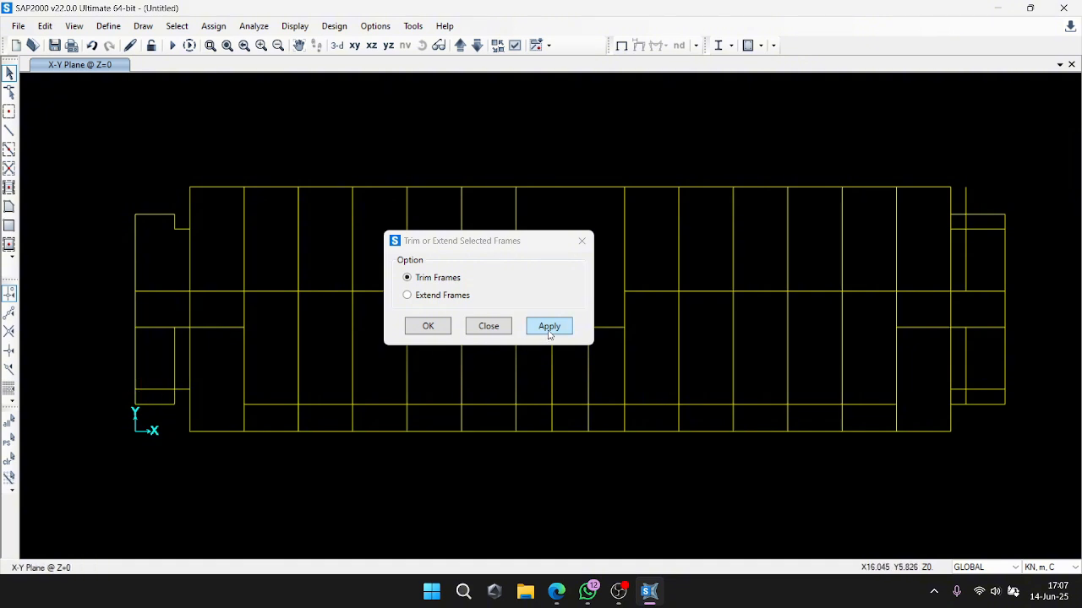
{"action": "left_click", "coordinate": [175, 329]}
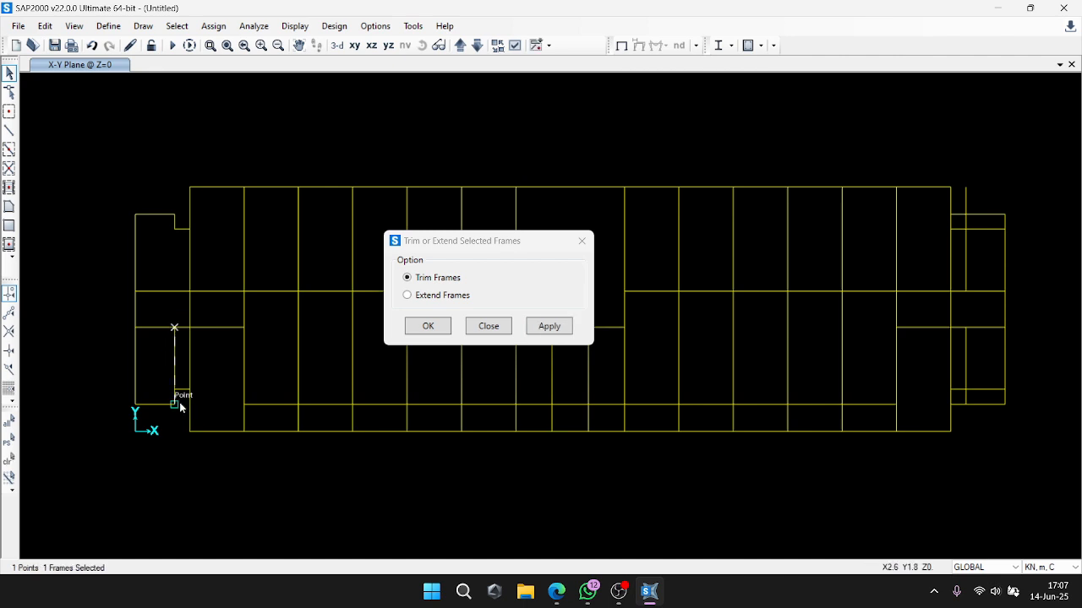
{"action": "left_click", "coordinate": [547, 326]}
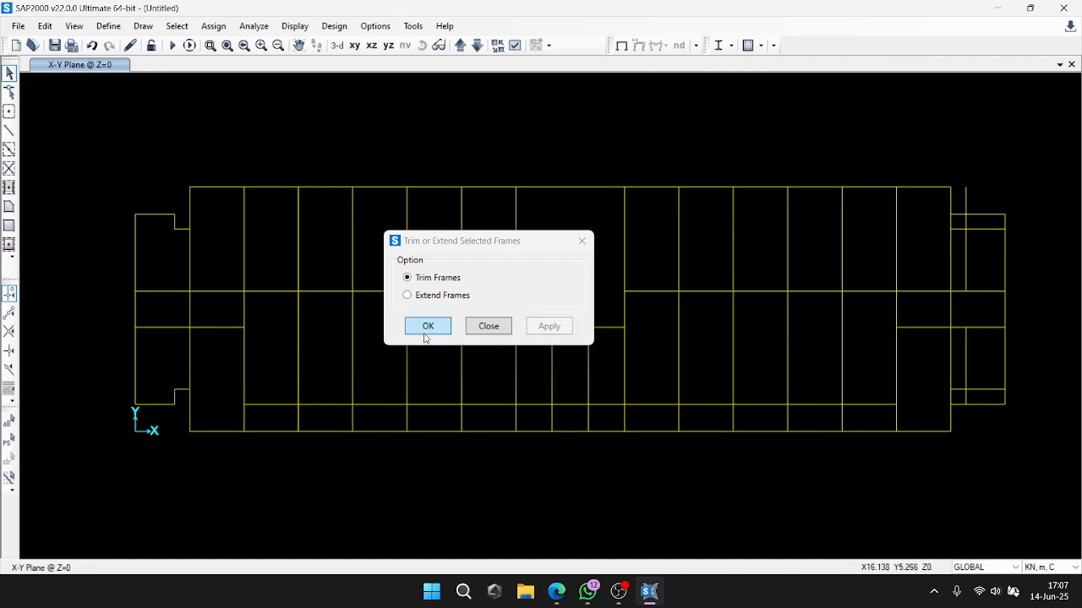
Trim the replicated vertical beam near grid Q back to grid line 5, and the grid line 5 beam's grid Q end back to that vertical.
{"action": "left_click", "coordinate": [966, 241]}
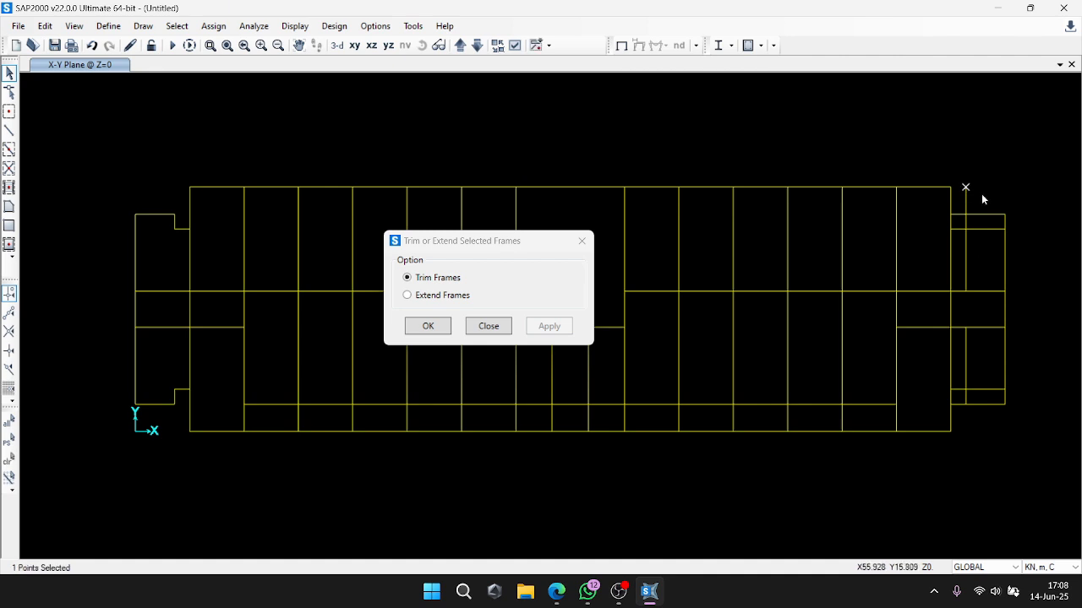
{"action": "left_click", "coordinate": [963, 191]}
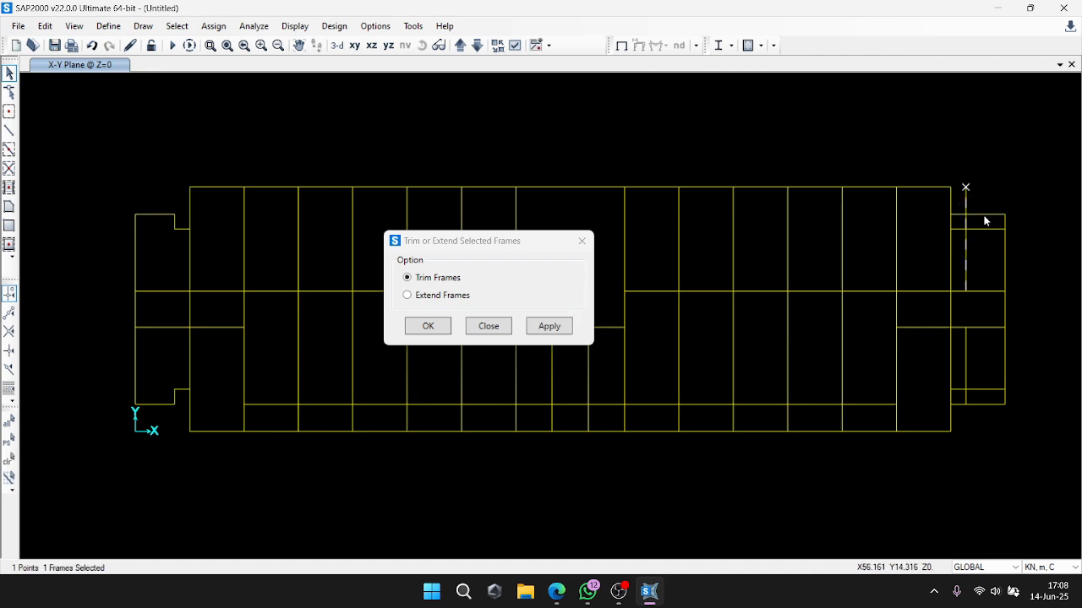
{"action": "left_click", "coordinate": [549, 327]}
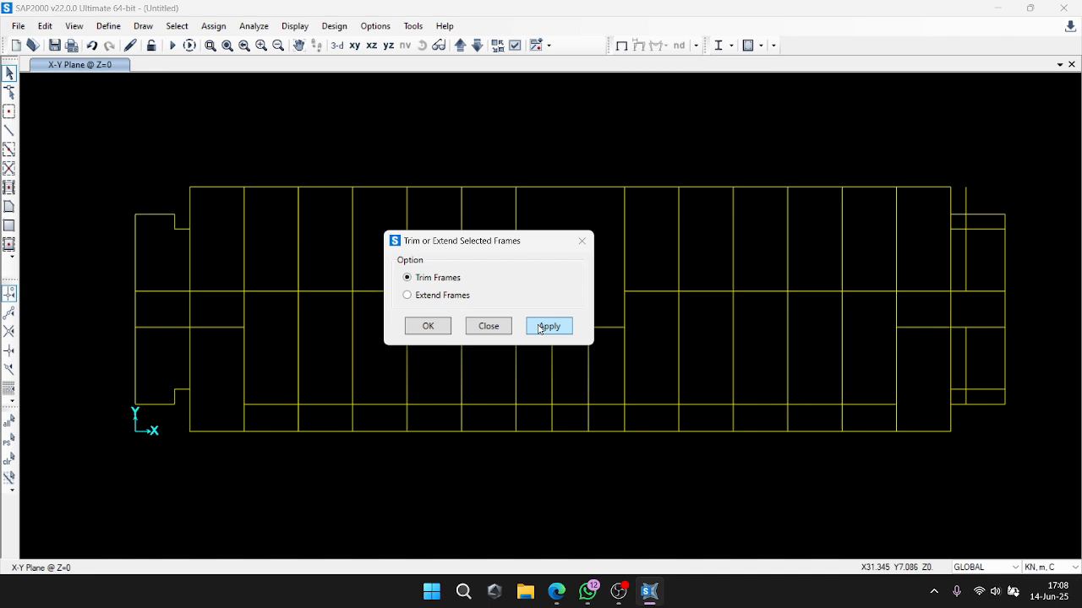
{"action": "left_click", "coordinate": [965, 247]}
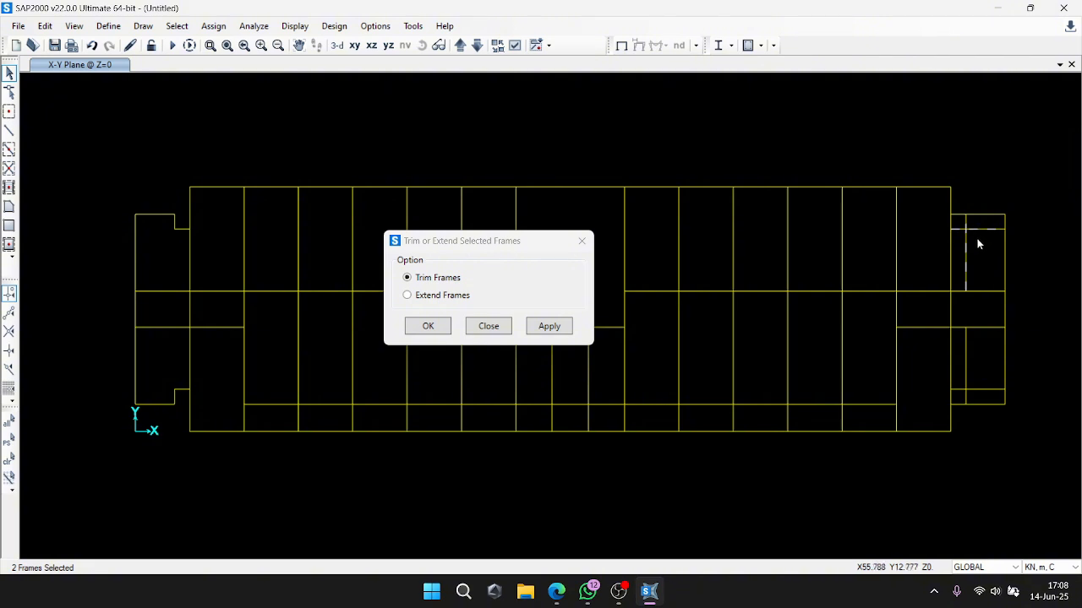
{"action": "left_click", "coordinate": [977, 239]}
{"action": "left_click", "coordinate": [965, 239]}
{"action": "left_click", "coordinate": [973, 216]}
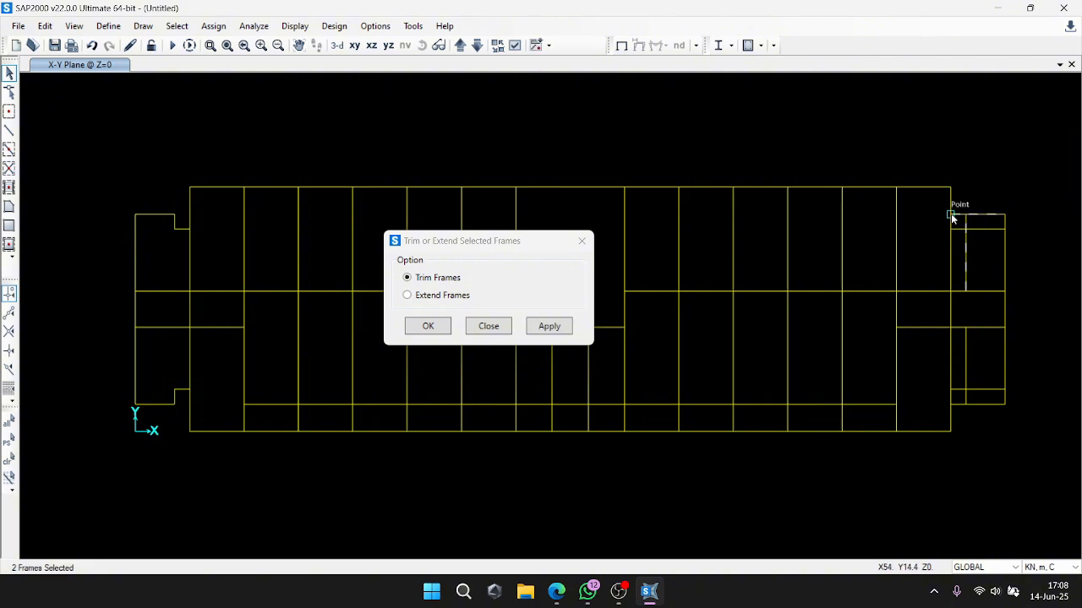
{"action": "left_click", "coordinate": [553, 326]}
Trim the replicated horizontal beam's grid R end and the vertical beam's grid line 4 end back to their intersection, leaving a stepped corner.
{"action": "left_click", "coordinate": [978, 228]}
{"action": "left_click", "coordinate": [1002, 228]}
{"action": "left_click", "coordinate": [563, 325]}
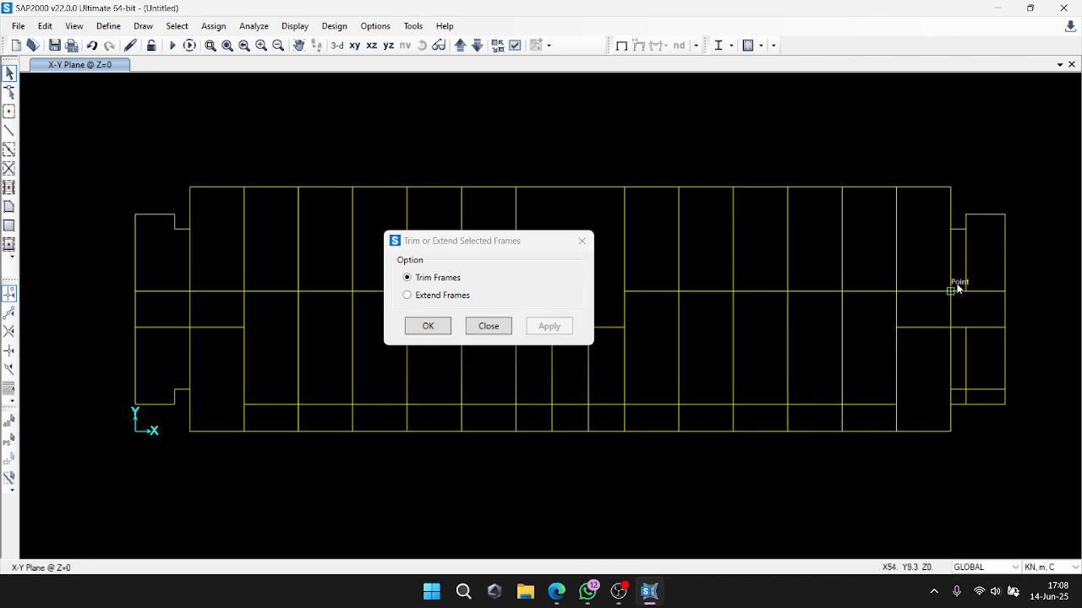
{"action": "left_click", "coordinate": [963, 257]}
{"action": "left_click", "coordinate": [950, 251]}
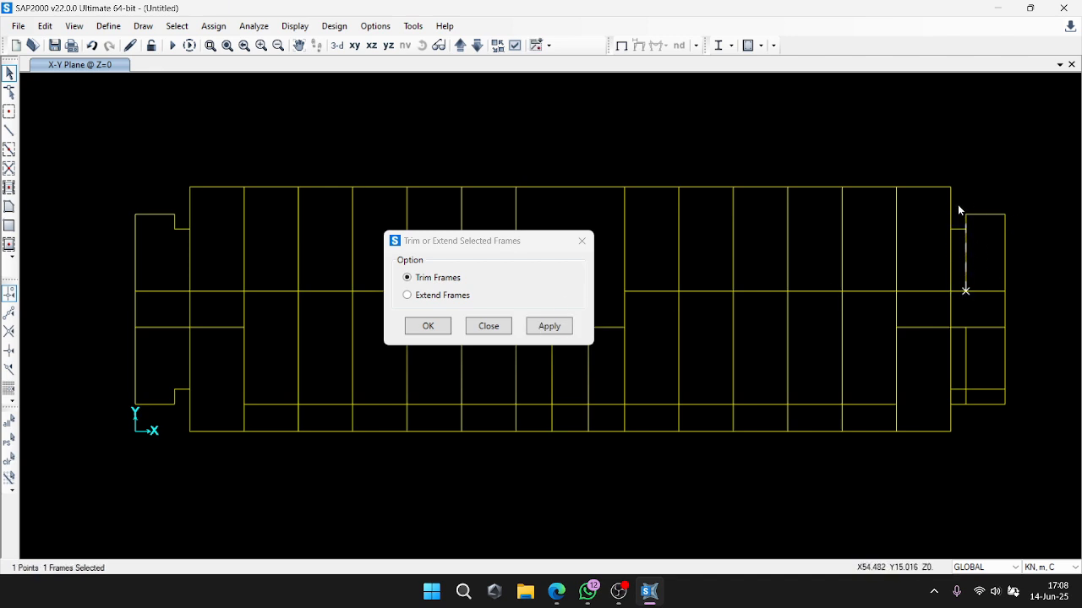
{"action": "left_click", "coordinate": [545, 327]}
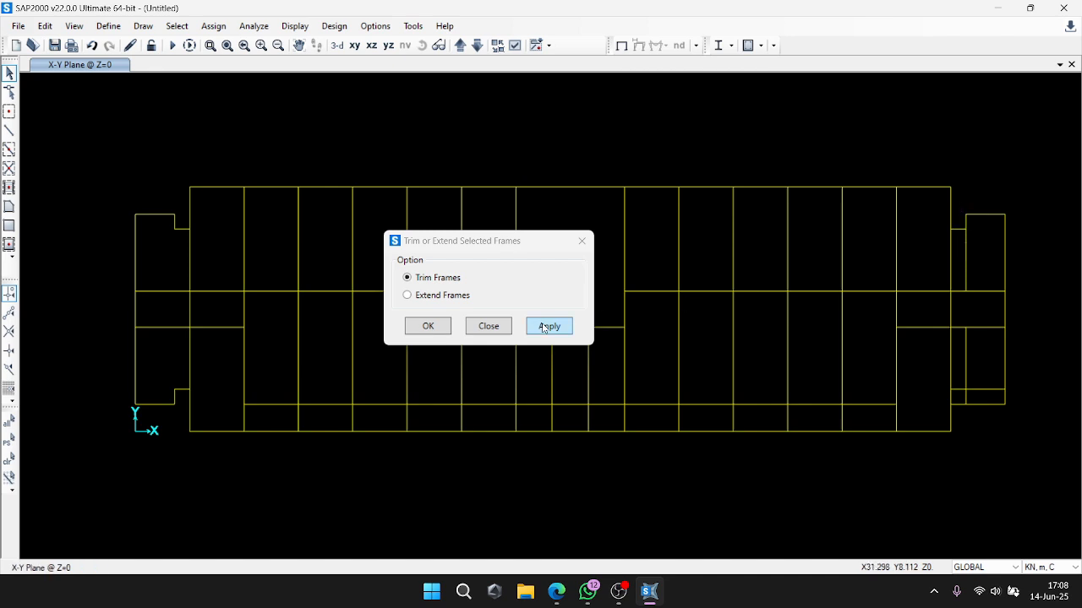
Trim the grid line 2 beam between grids Q and R back to the replicated vertical beam.
{"action": "left_click", "coordinate": [966, 359]}
{"action": "left_click", "coordinate": [980, 403]}
{"action": "left_click", "coordinate": [1004, 403]}
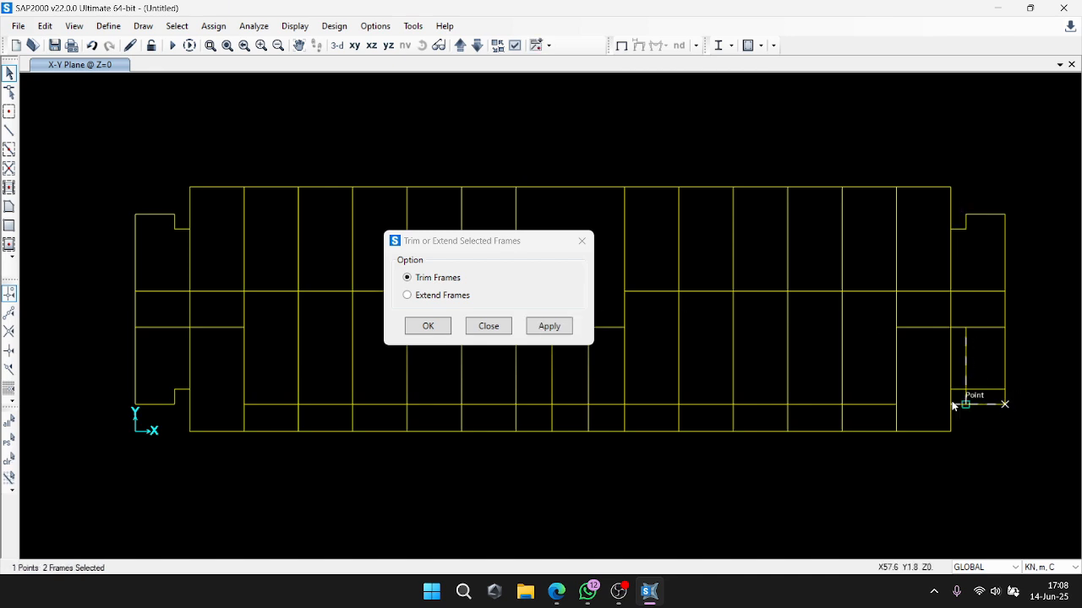
{"action": "left_click", "coordinate": [553, 333]}
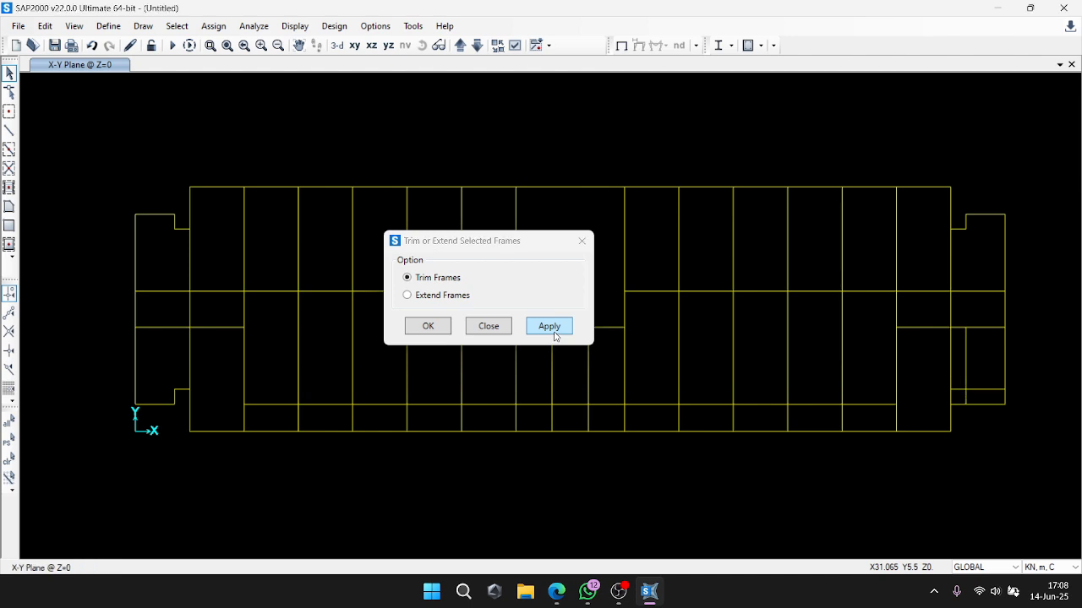
Trim the grid line 2 beam's grid Q end and the replicated horizontal beam's grid R end back to the replicated vertical beam.
{"action": "left_click", "coordinate": [967, 385]}
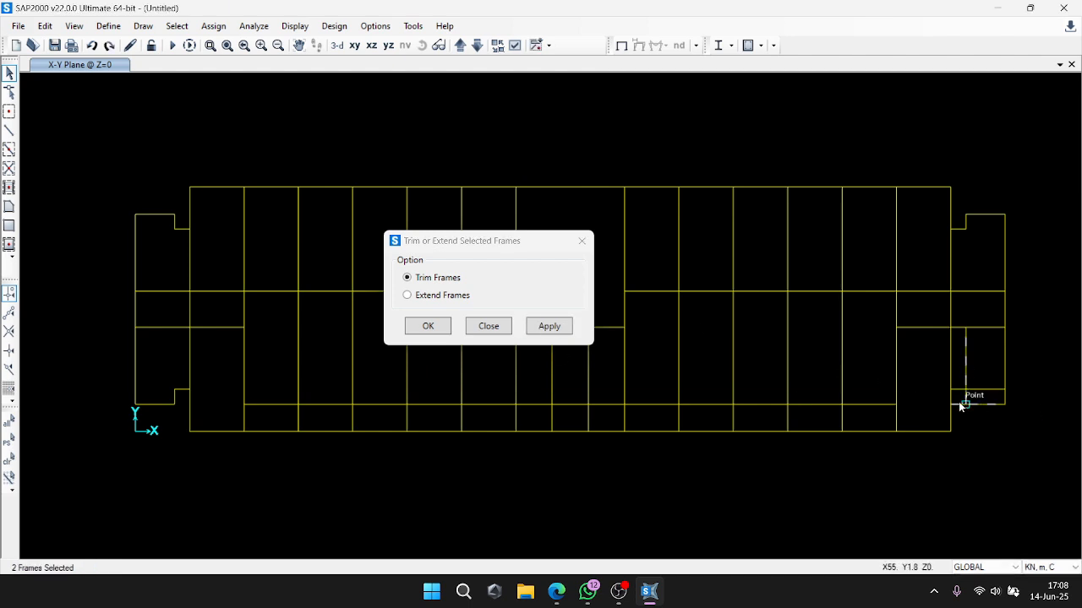
{"action": "left_click", "coordinate": [540, 326]}
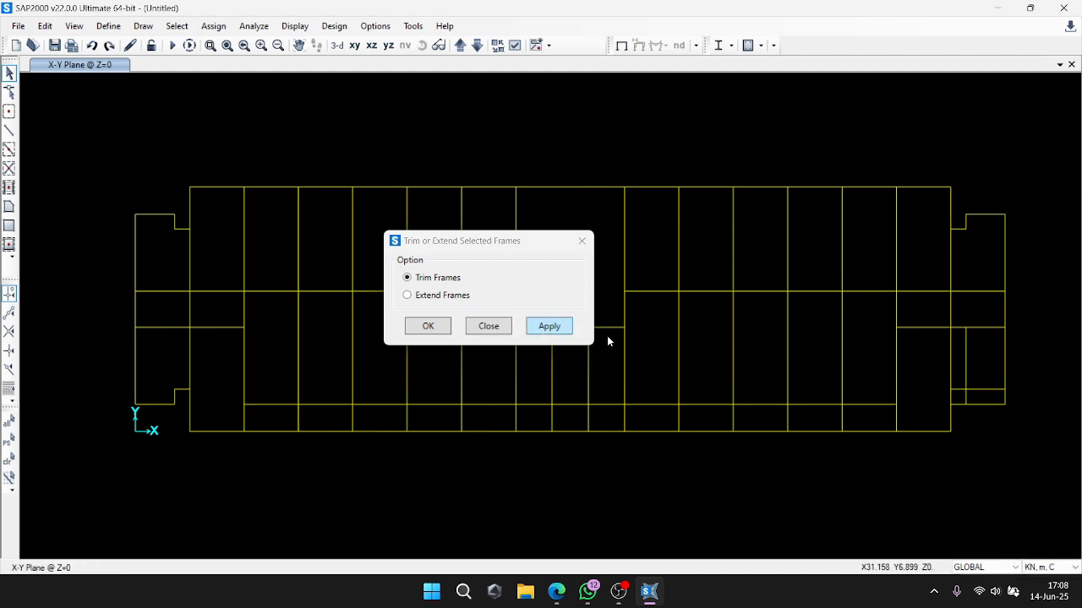
{"action": "left_click", "coordinate": [965, 371]}
{"action": "left_click", "coordinate": [987, 390]}
{"action": "left_click", "coordinate": [1005, 390]}
{"action": "left_click", "coordinate": [549, 327]}
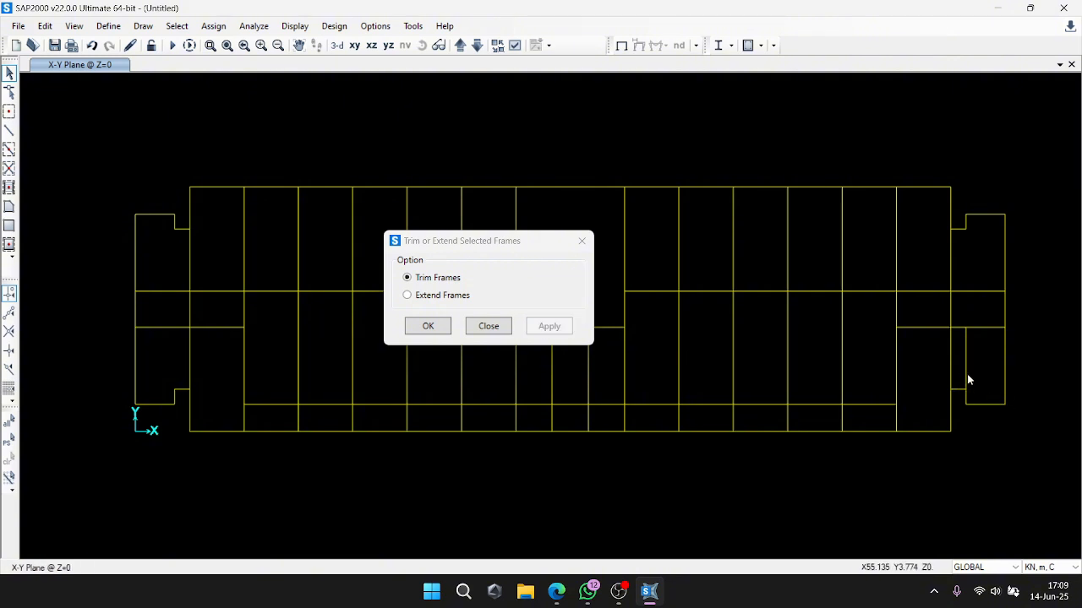
Trim the upper part of the replicated vertical beam between grids Q and R back to the replicated horizontal beam, and finish trimming.
{"action": "left_click", "coordinate": [966, 379]}
{"action": "left_click", "coordinate": [956, 400]}
{"action": "left_click", "coordinate": [966, 325]}
{"action": "left_click", "coordinate": [549, 327]}
{"action": "left_click", "coordinate": [435, 329]}
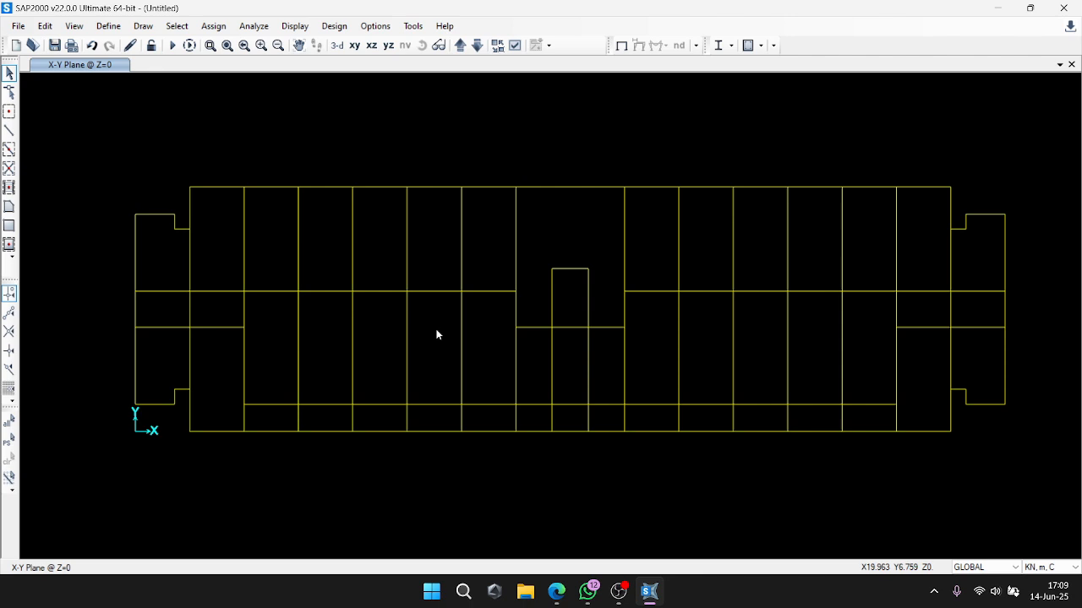
Change the display color of the frame section b2 20x40 to orange.
{"action": "left_click", "coordinate": [109, 26]}
{"action": "mouse_move", "coordinate": [169, 65]}
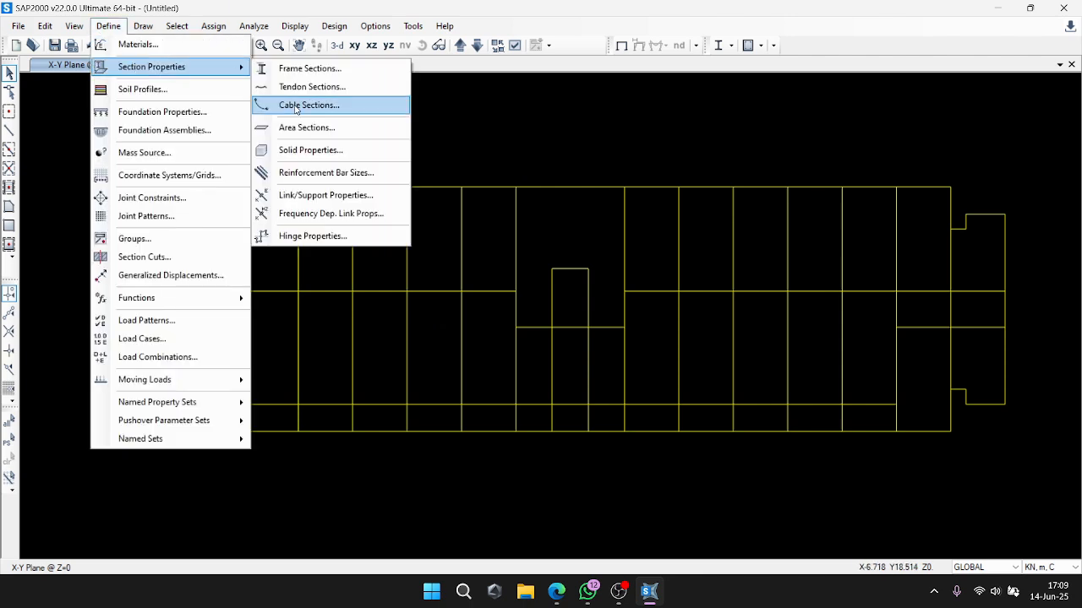
{"action": "left_click", "coordinate": [334, 71]}
{"action": "left_click", "coordinate": [388, 220]}
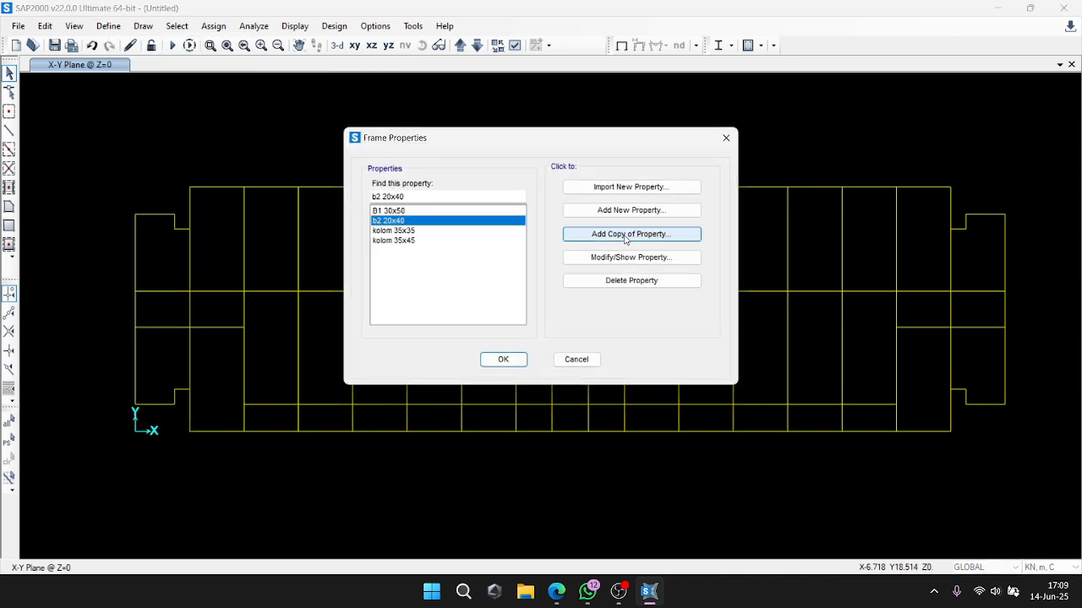
{"action": "left_click", "coordinate": [632, 258]}
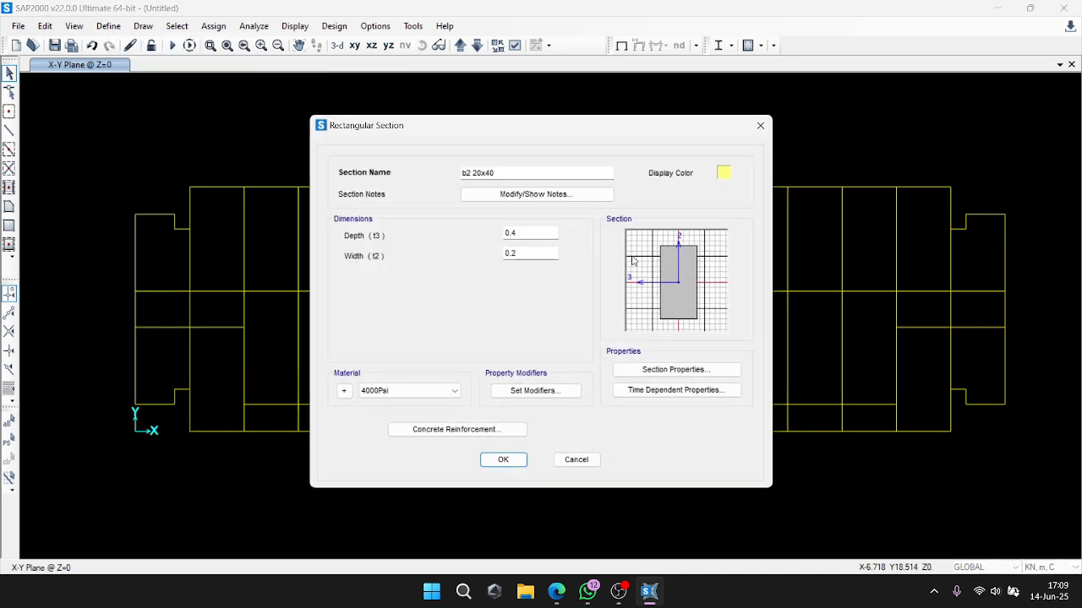
{"action": "left_click", "coordinate": [725, 173]}
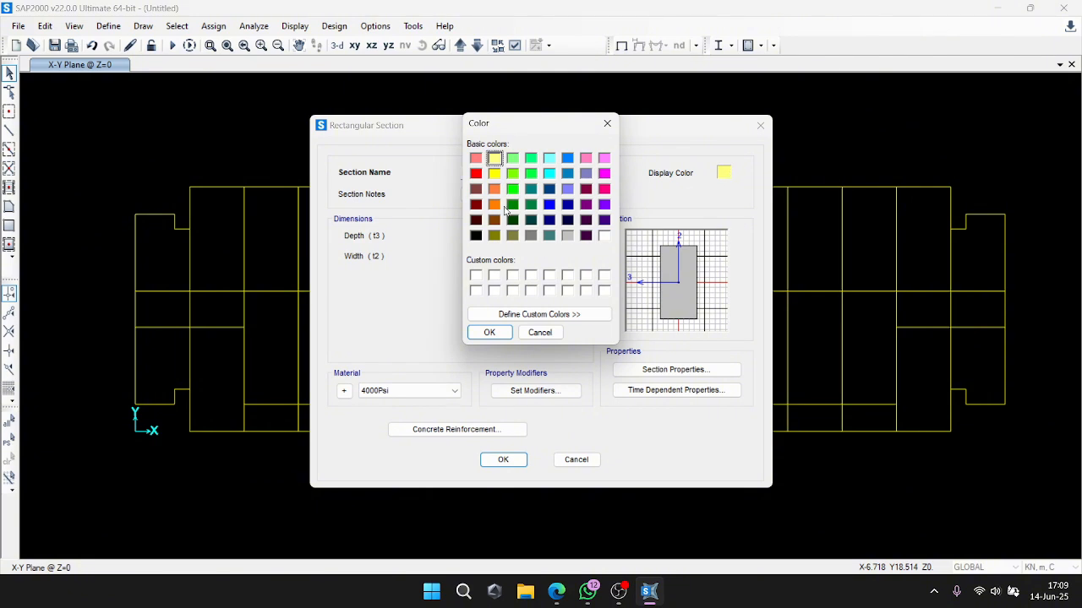
{"action": "left_click", "coordinate": [494, 204]}
{"action": "left_click", "coordinate": [489, 332]}
{"action": "left_click", "coordinate": [503, 458]}
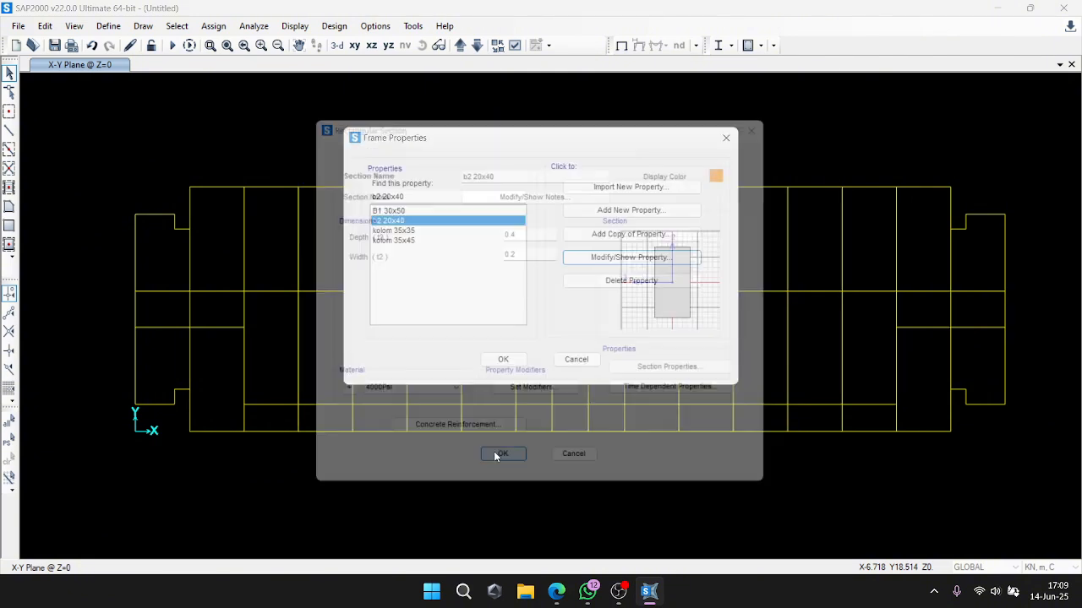
{"action": "left_click", "coordinate": [500, 360]}
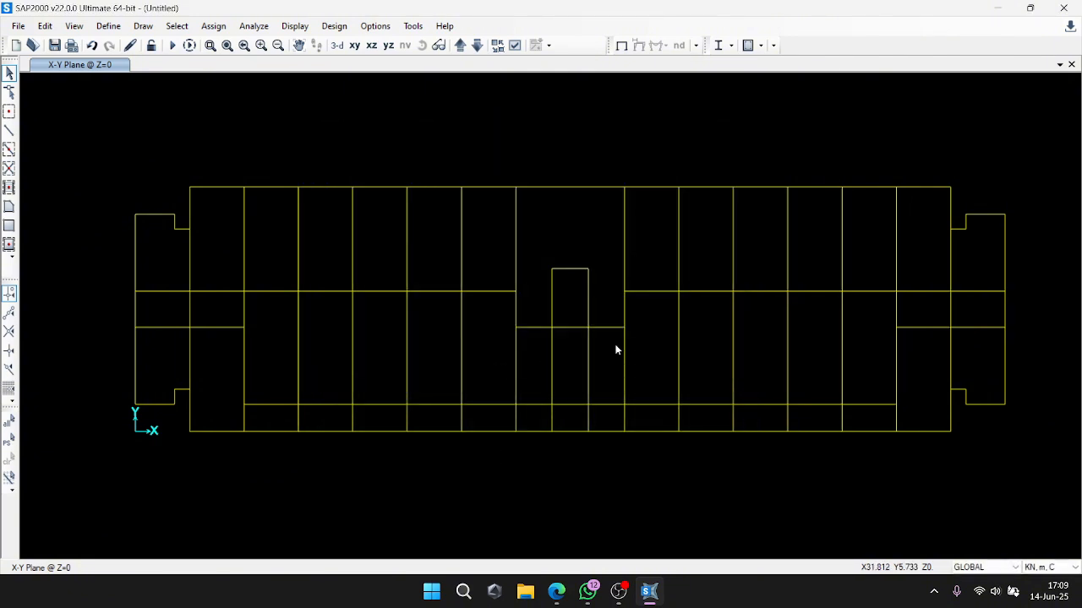
Select the whole floor beam layout, including all joints and frames, in the Z=0 plan.
{"action": "scroll", "coordinate": [466, 312], "scroll_direction": "down", "scroll_amount": 4}
{"action": "scroll", "coordinate": [597, 367], "scroll_direction": "up", "scroll_amount": 4}
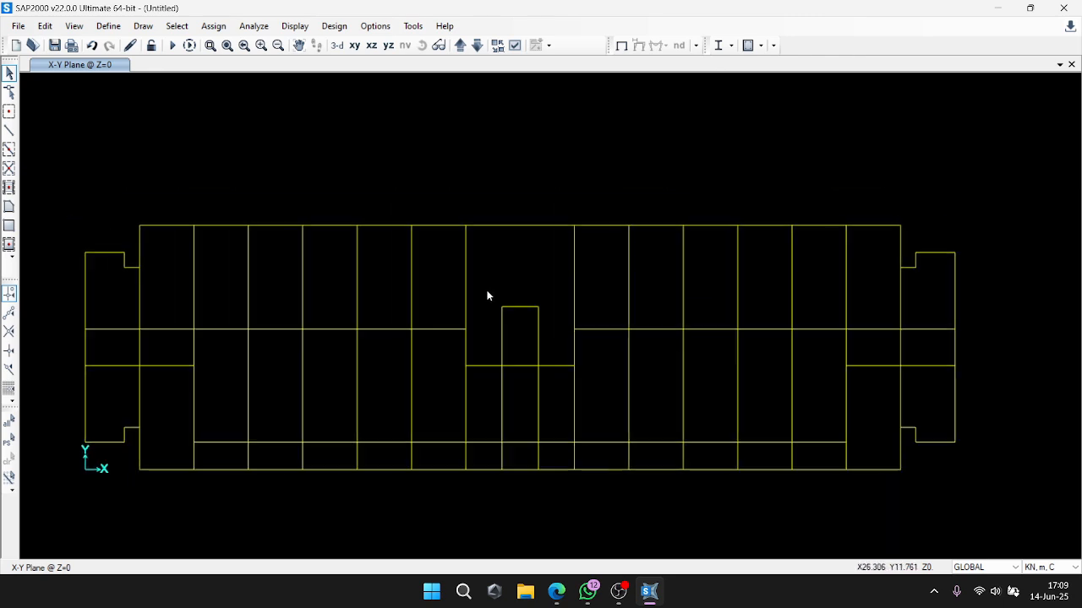
{"action": "left_click_drag", "start_coordinate": [1048, 507], "coordinate": [97, 169]}
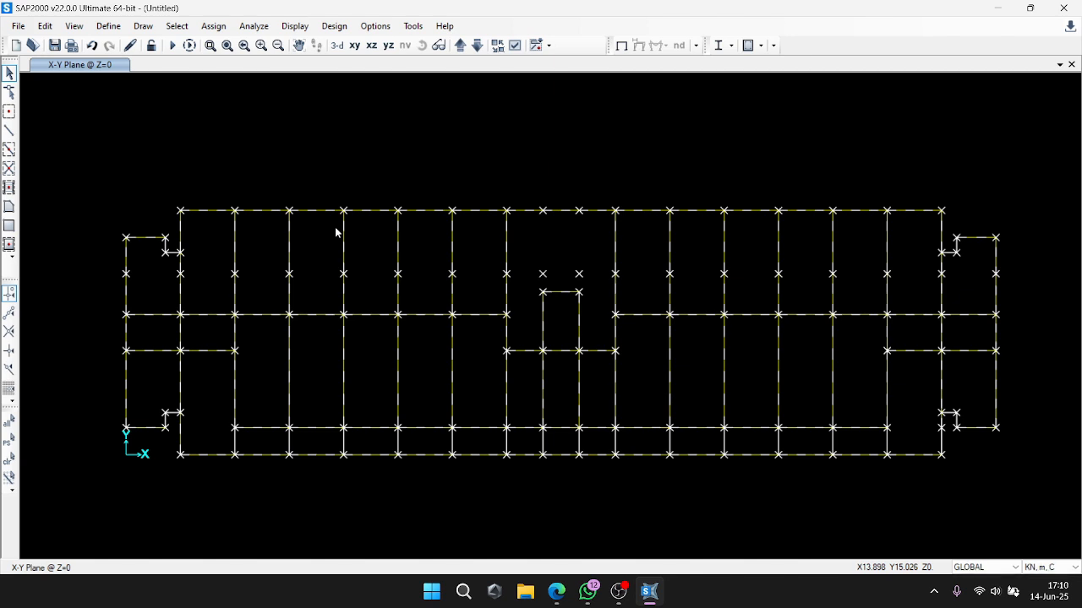
Add a copy of the B1 30x50 frame section named "sloof 30x50" with a cyan display color, keeping its 0.5 m depth and 0.3 m width.
{"action": "left_click", "coordinate": [102, 26]}
{"action": "mouse_move", "coordinate": [181, 66]}
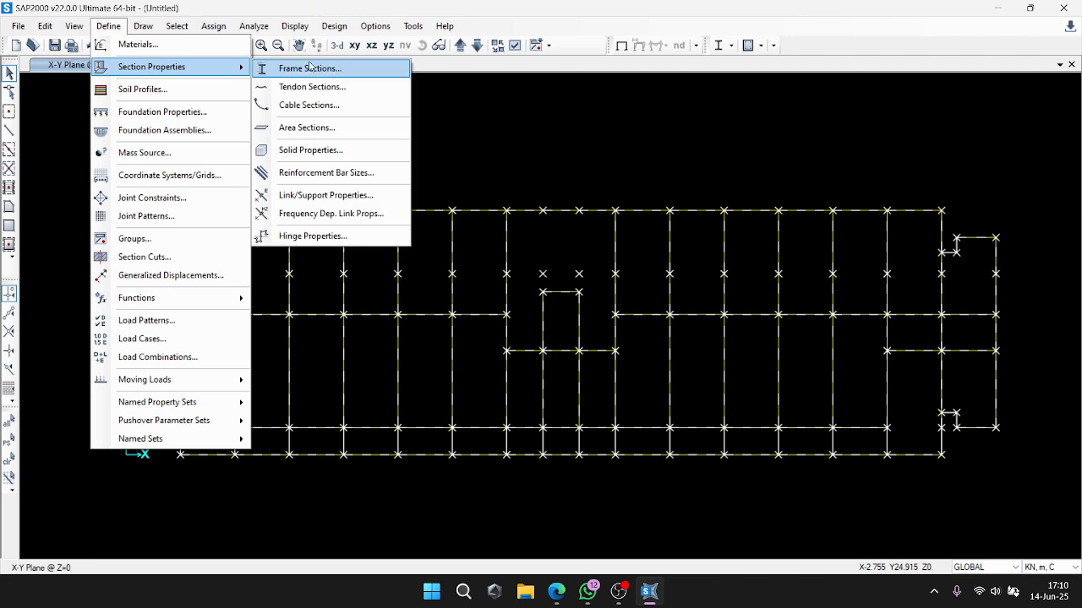
{"action": "left_click", "coordinate": [309, 68]}
{"action": "left_click", "coordinate": [613, 235]}
{"action": "type", "text": "sloof"}
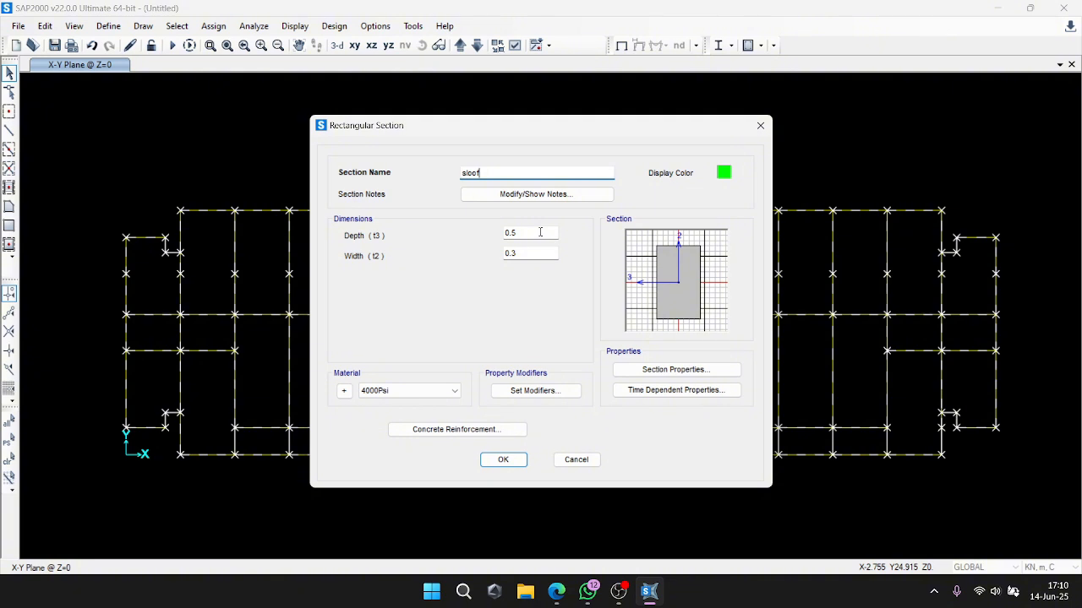
{"action": "left_click", "coordinate": [724, 175]}
{"action": "left_click", "coordinate": [550, 173]}
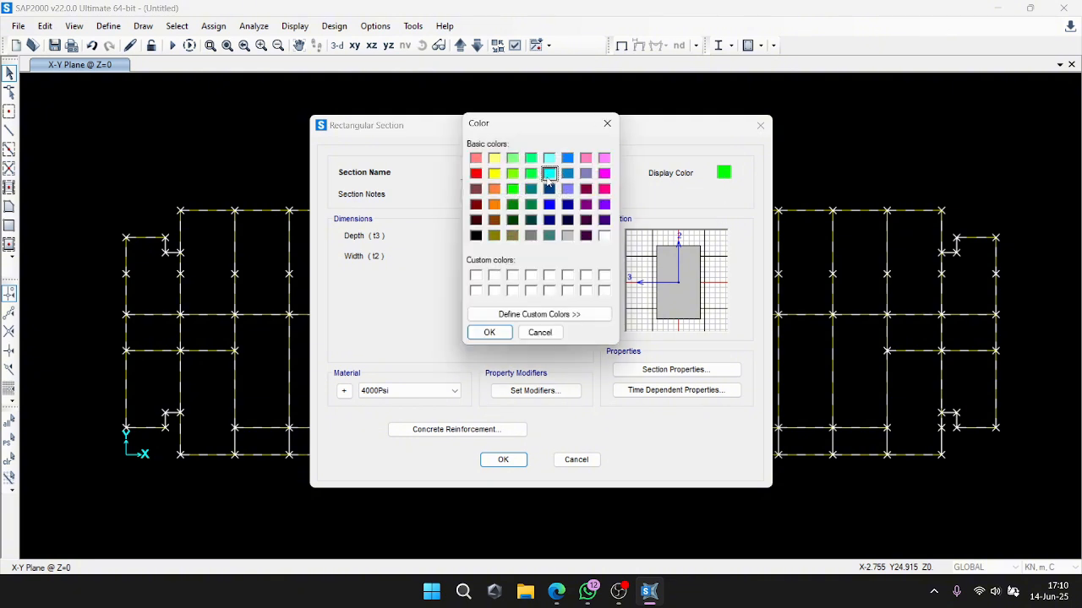
{"action": "left_click", "coordinate": [490, 334]}
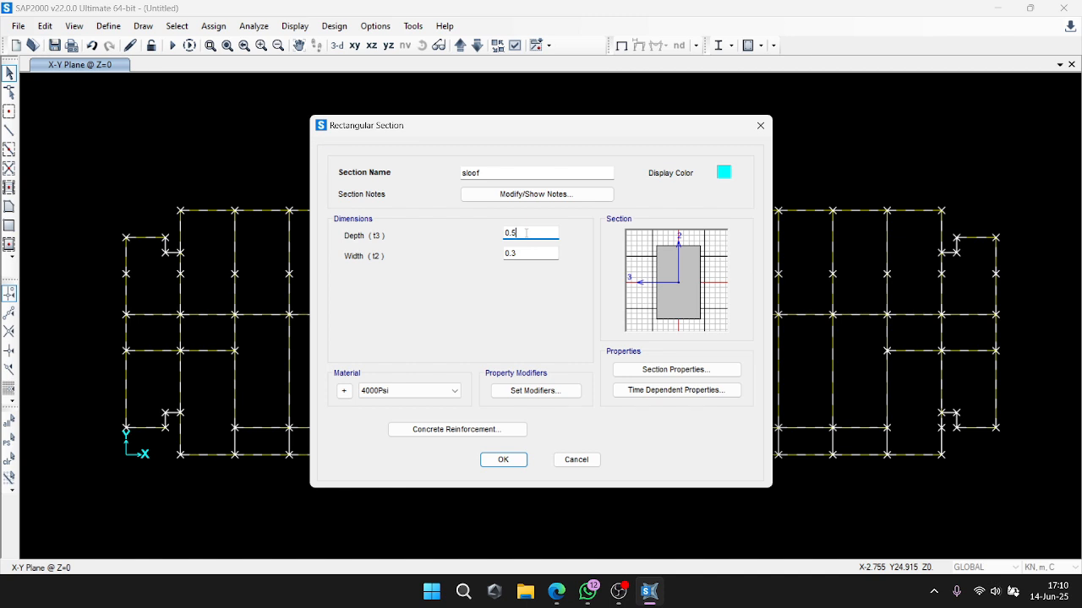
{"action": "left_click", "coordinate": [501, 169]}
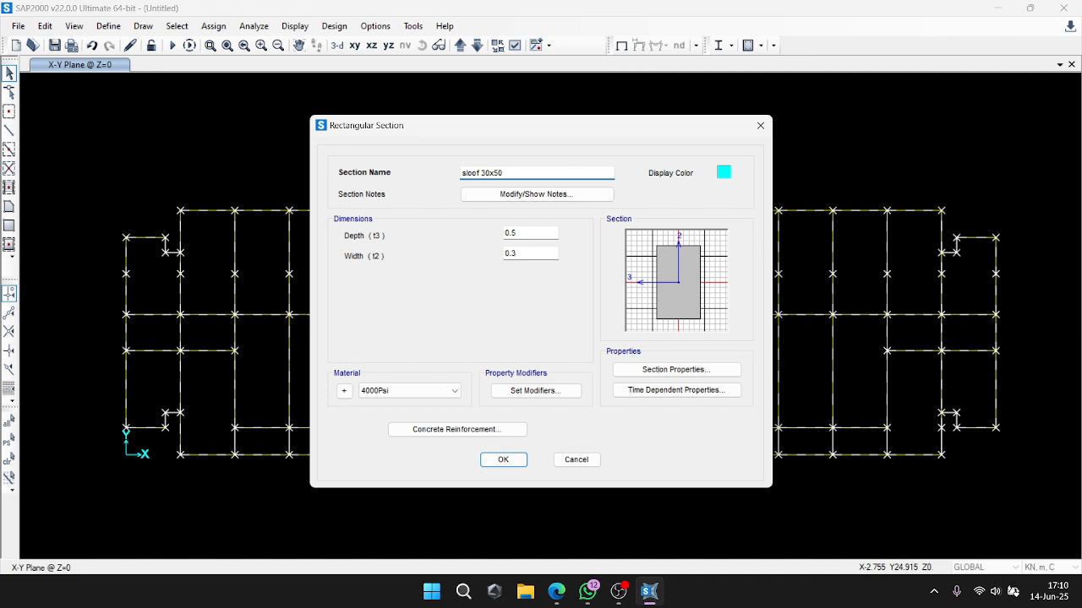
{"action": "left_click", "coordinate": [503, 460]}
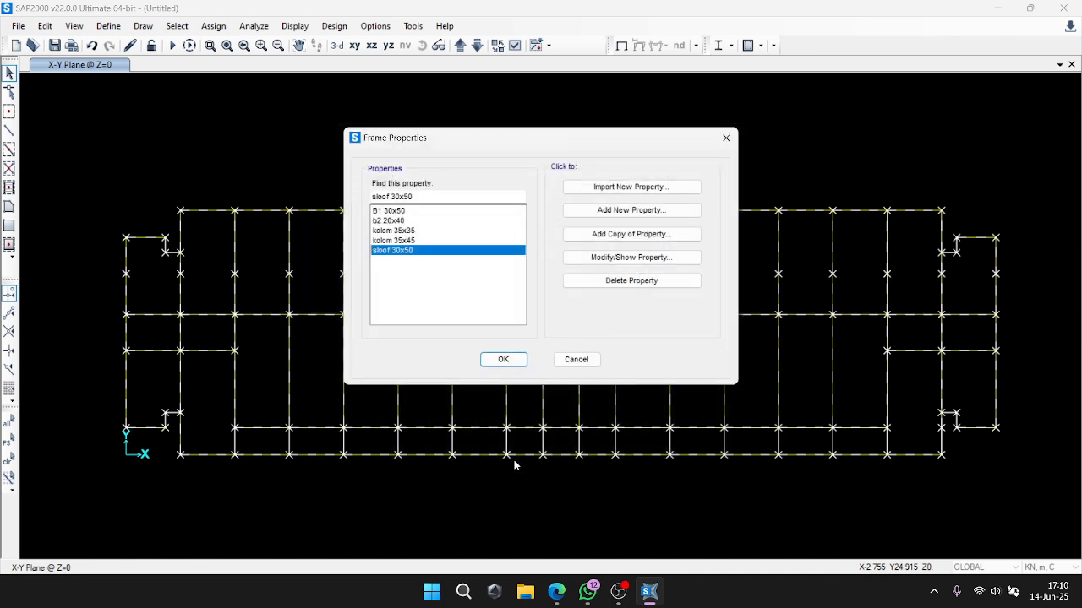
{"action": "left_click", "coordinate": [503, 359]}
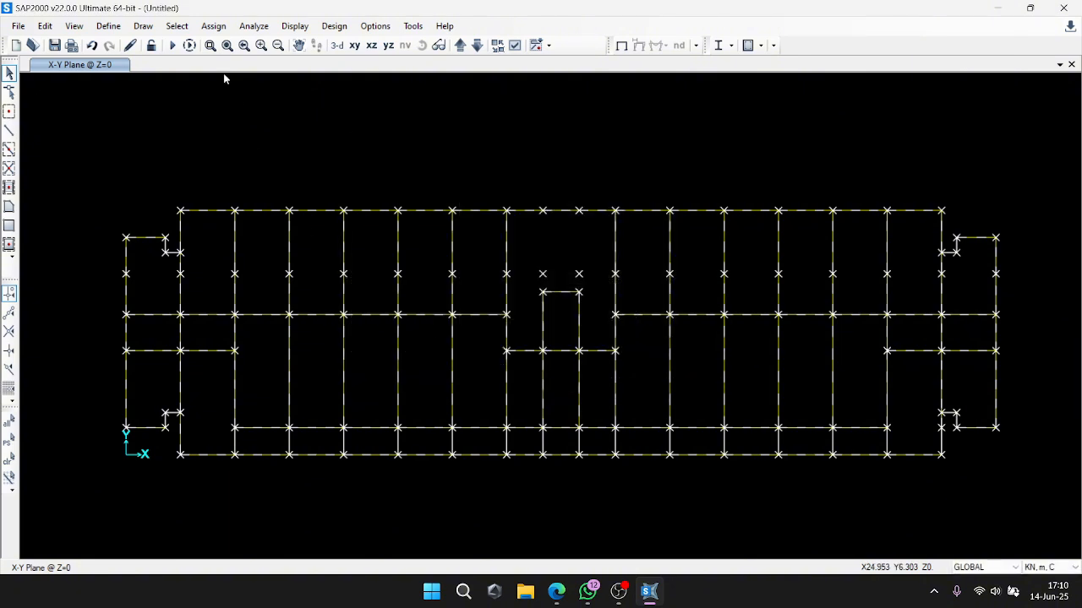
Select all frames that use the B1 30x50 section property.
{"action": "left_click", "coordinate": [176, 25]}
{"action": "mouse_move", "coordinate": [199, 44]}
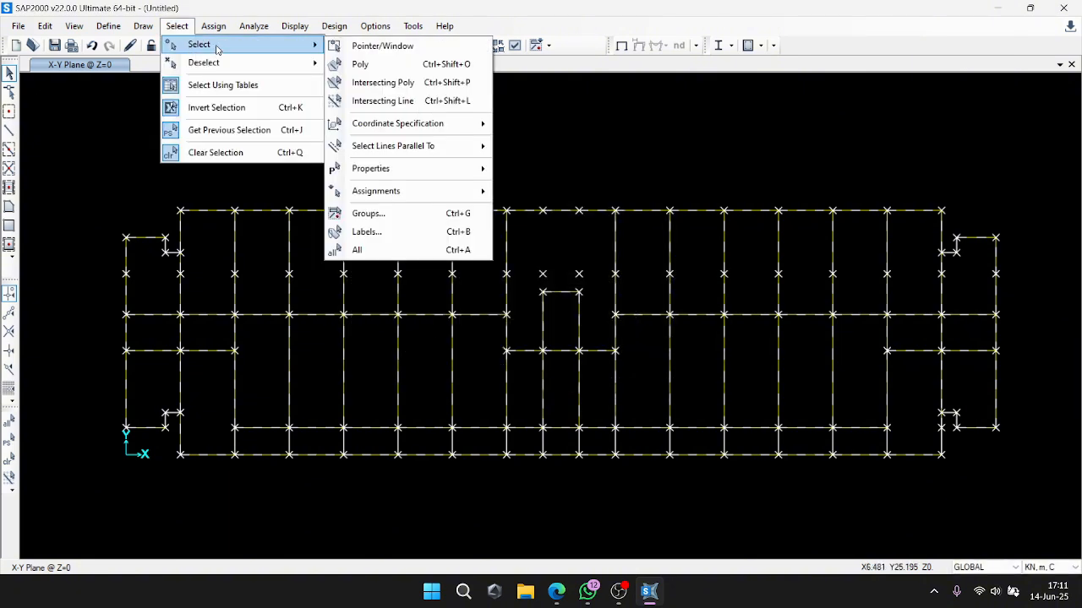
{"action": "mouse_move", "coordinate": [456, 168]}
{"action": "left_click", "coordinate": [557, 187]}
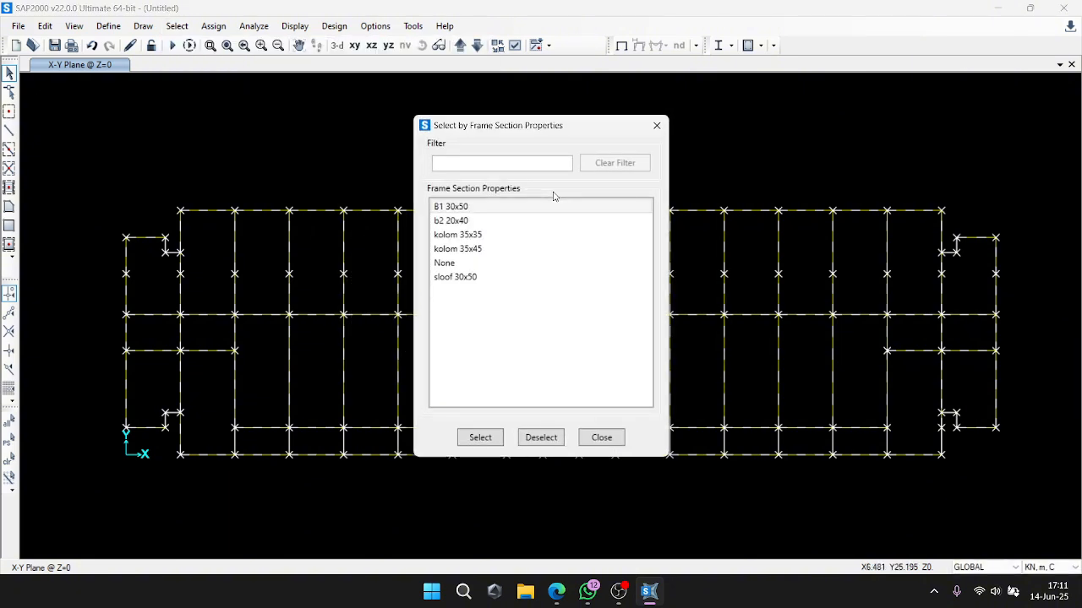
{"action": "left_click", "coordinate": [489, 208]}
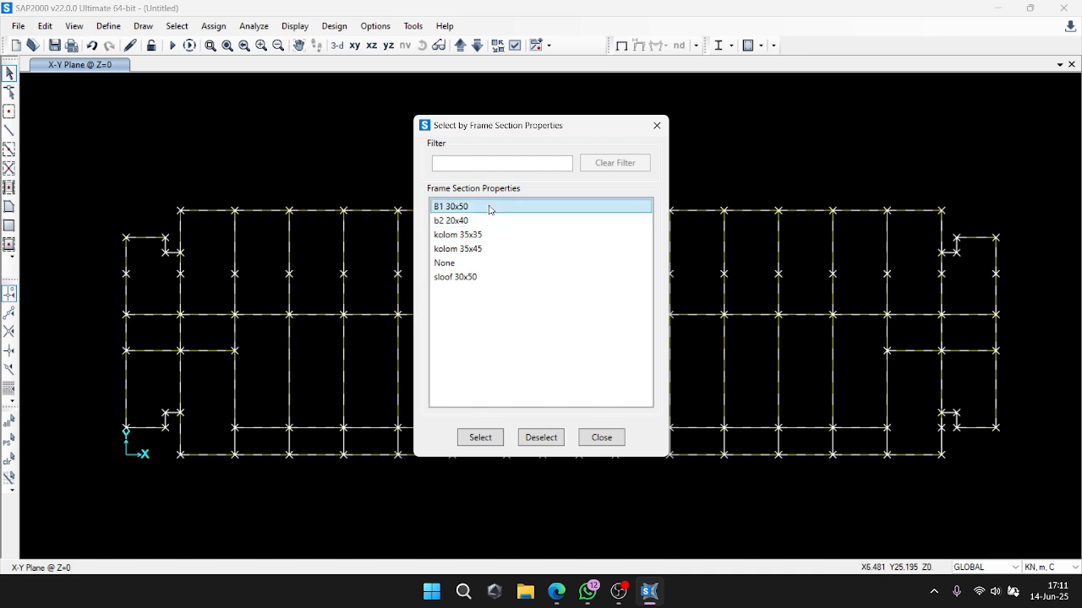
{"action": "left_click", "coordinate": [487, 436]}
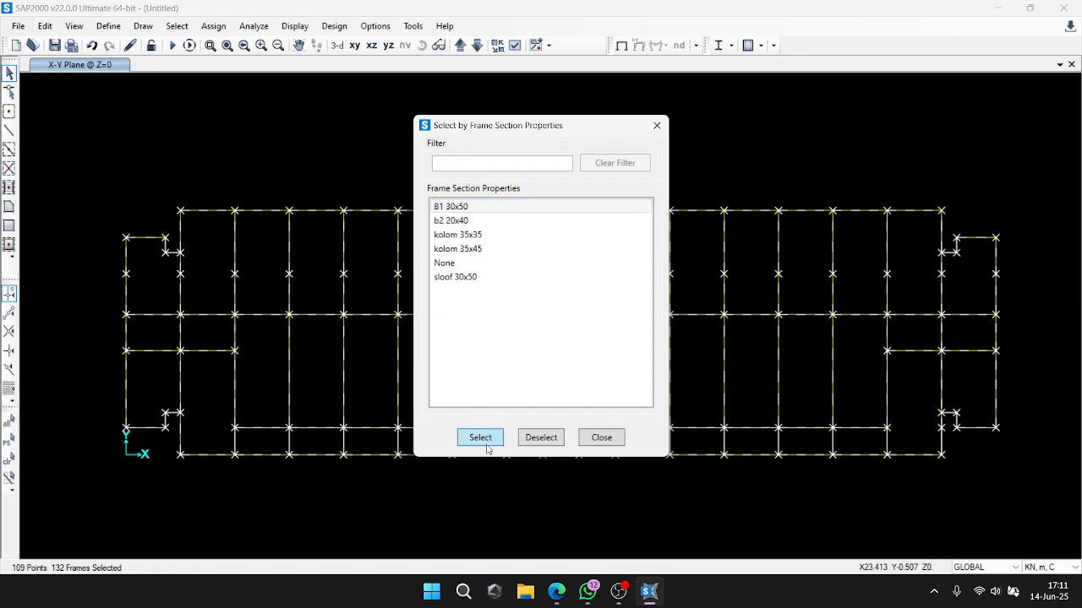
{"action": "left_click", "coordinate": [497, 207]}
{"action": "left_click", "coordinate": [490, 439]}
{"action": "left_click", "coordinate": [656, 125]}
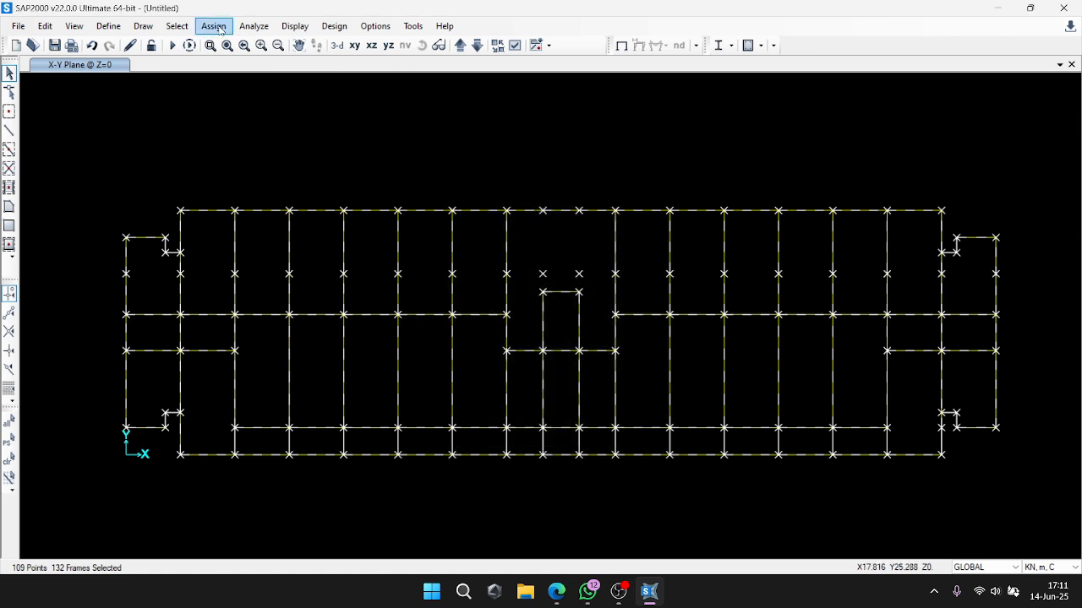
Assign the sloof 30x50 frame section to the selected floor beams.
{"action": "left_click", "coordinate": [214, 26]}
{"action": "mouse_move", "coordinate": [250, 59]}
{"action": "left_click", "coordinate": [427, 63]}
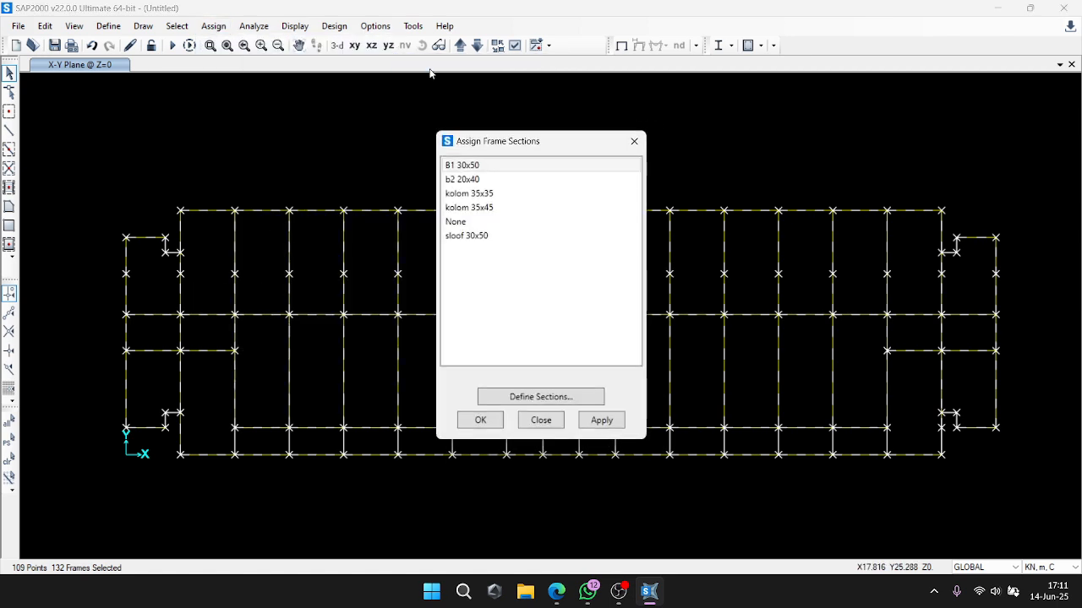
{"action": "left_click", "coordinate": [485, 236]}
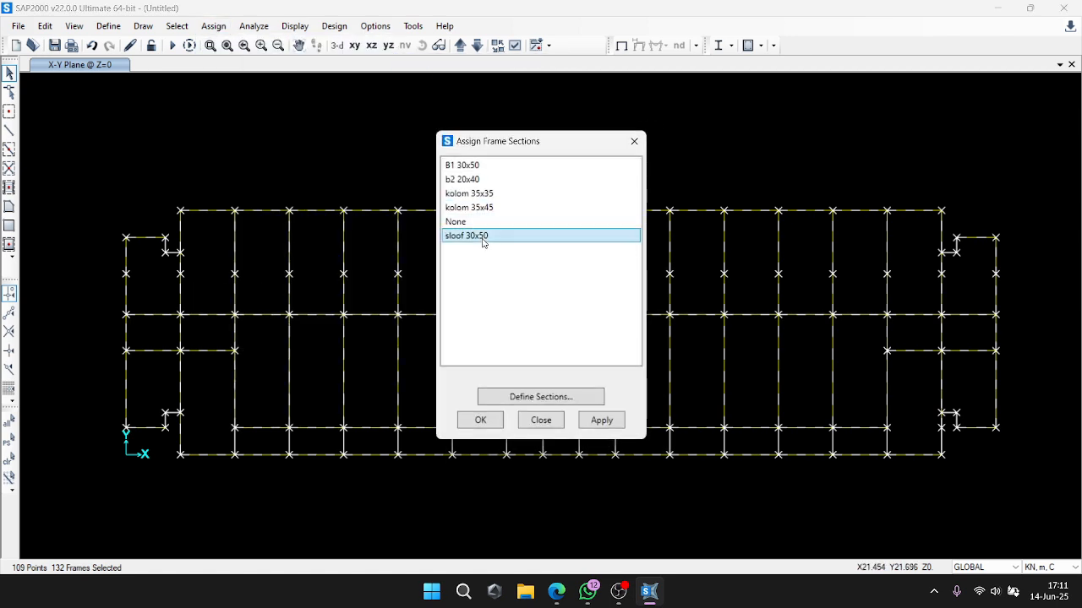
{"action": "left_click", "coordinate": [600, 420]}
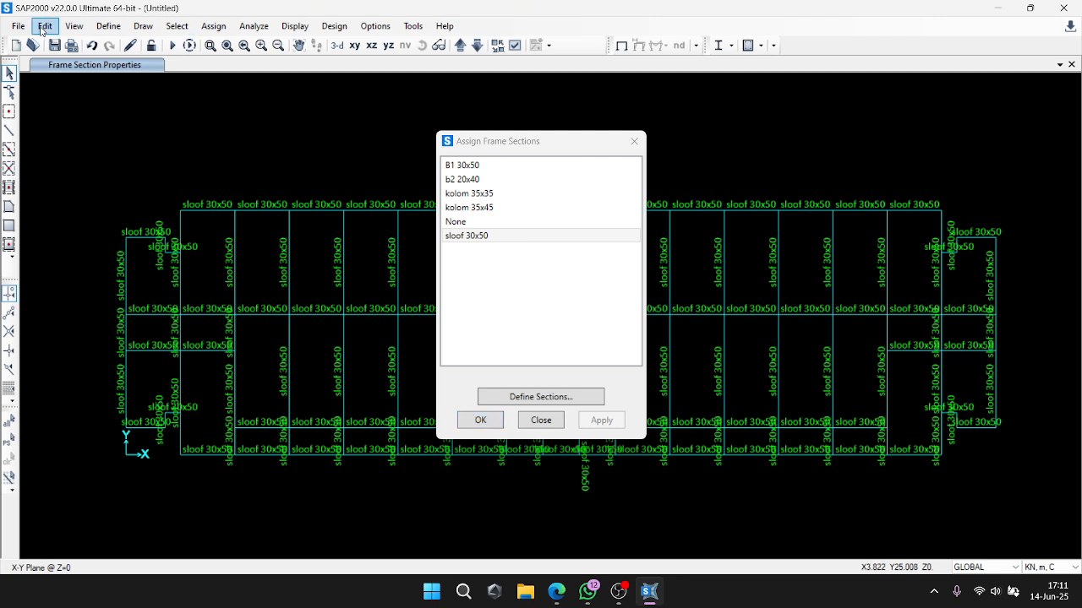
Select all frames that use the sloof 30x50 section property.
{"action": "left_click", "coordinate": [167, 28]}
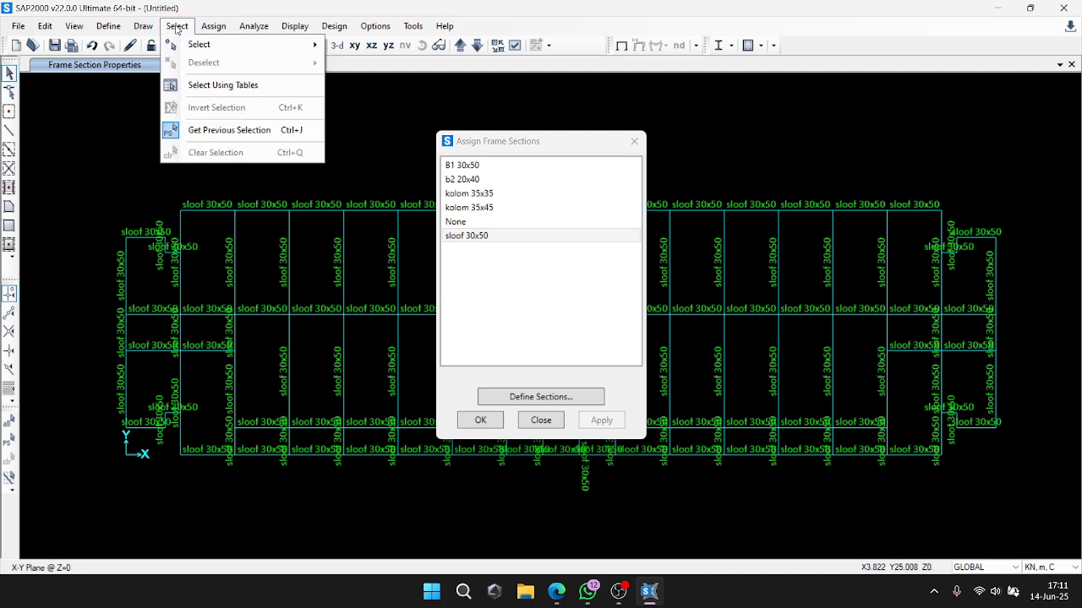
{"action": "left_click", "coordinate": [166, 30]}
{"action": "left_click", "coordinate": [165, 31]}
{"action": "mouse_move", "coordinate": [200, 44]}
{"action": "mouse_move", "coordinate": [376, 167]}
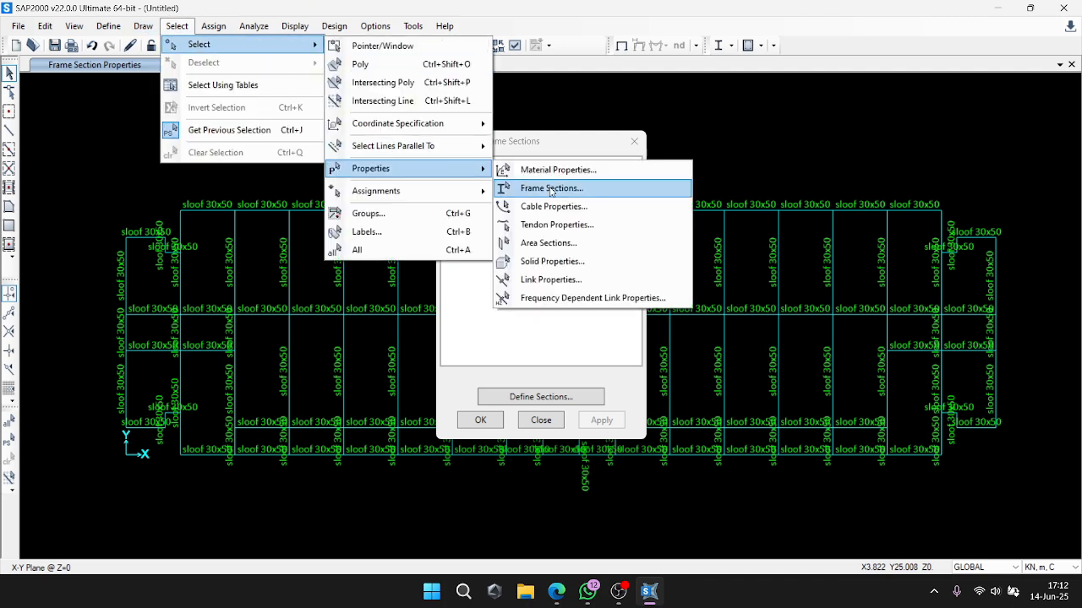
{"action": "left_click", "coordinate": [550, 188]}
{"action": "left_click", "coordinate": [492, 277]}
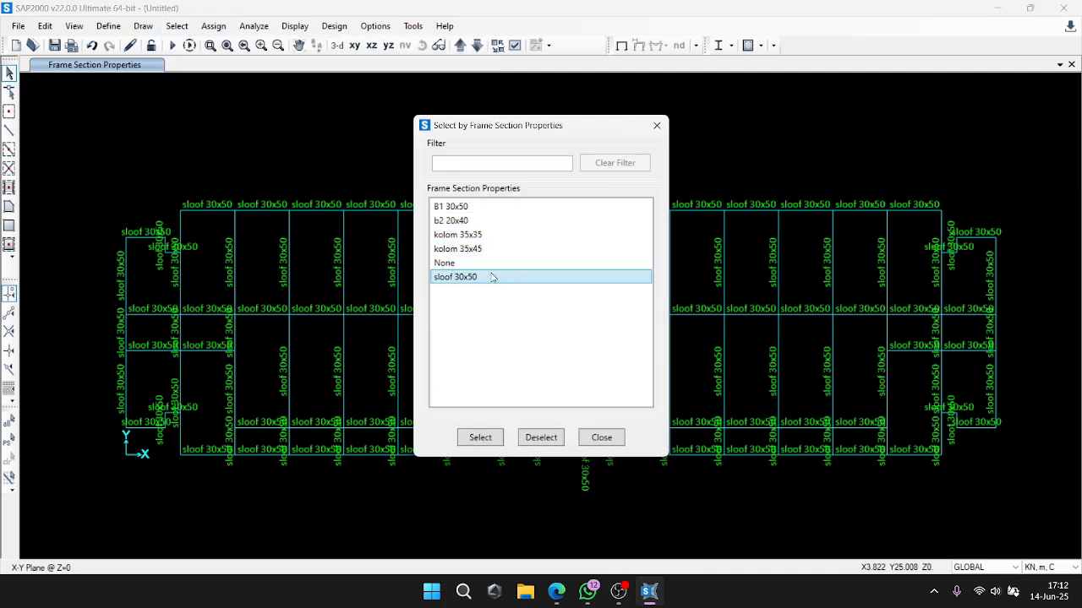
{"action": "left_click", "coordinate": [488, 434]}
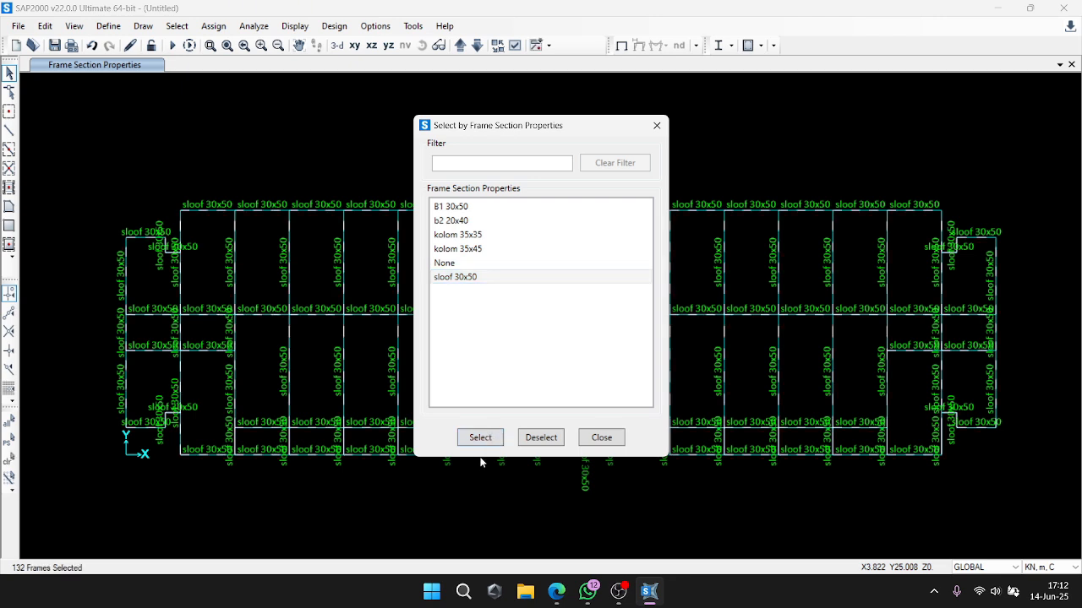
Replicate the selected sloof frames linearly twice with increments dx 0, dy 0 and dz 3.85 m.
{"action": "left_click", "coordinate": [45, 26]}
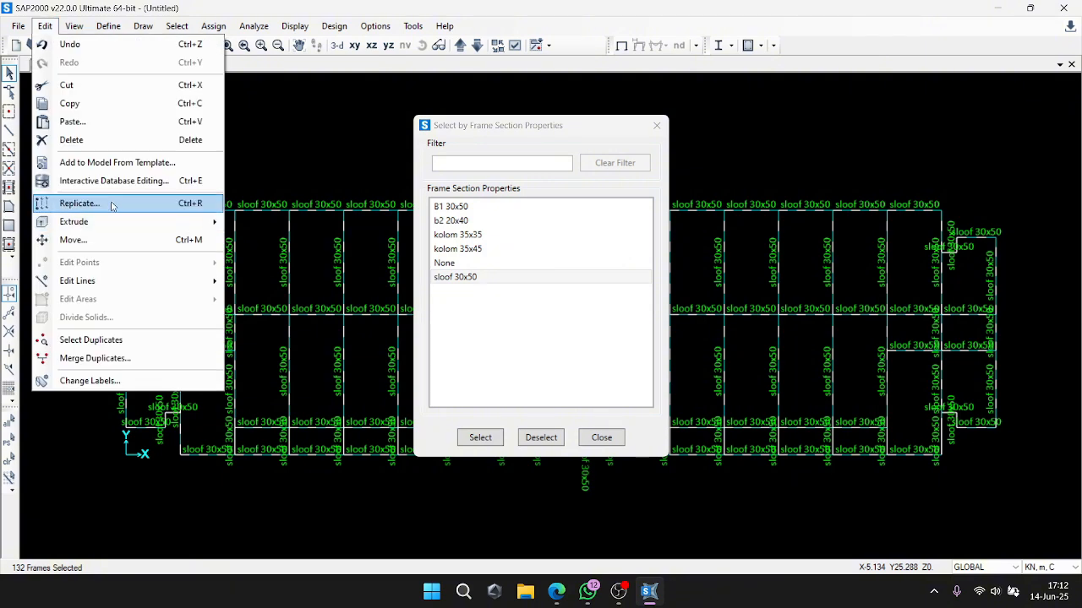
{"action": "left_click", "coordinate": [76, 202]}
{"action": "left_click_drag", "start_coordinate": [495, 154], "coordinate": [805, 140]}
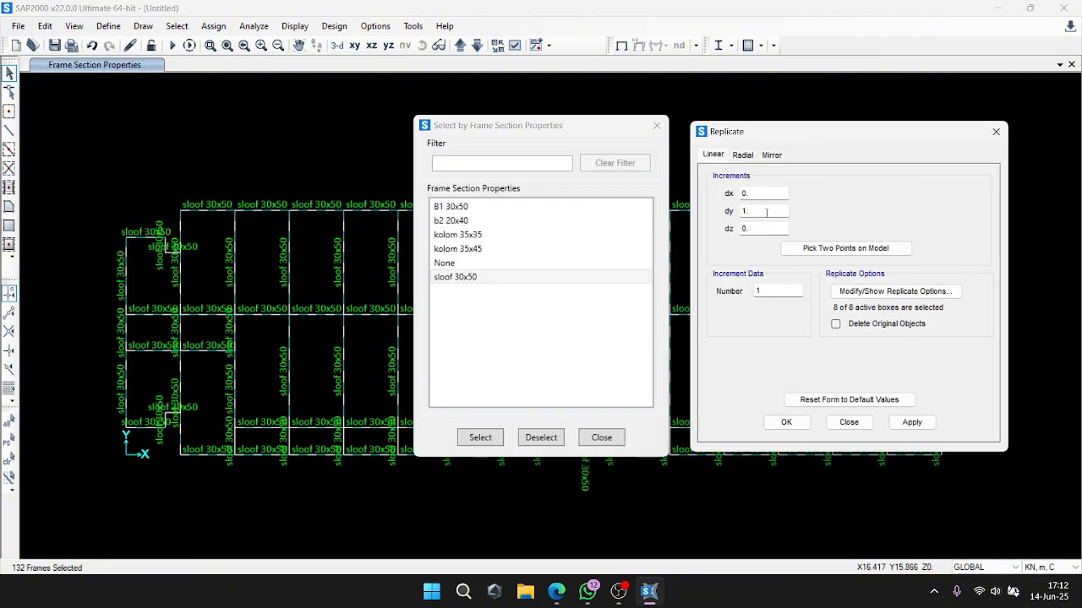
{"action": "double_click", "coordinate": [763, 210]}
{"action": "type", "text": "0"}
{"action": "key", "text": "Tab"}
{"action": "type", "text": "3"}
{"action": "double_click", "coordinate": [763, 289]}
{"action": "type", "text": "2"}
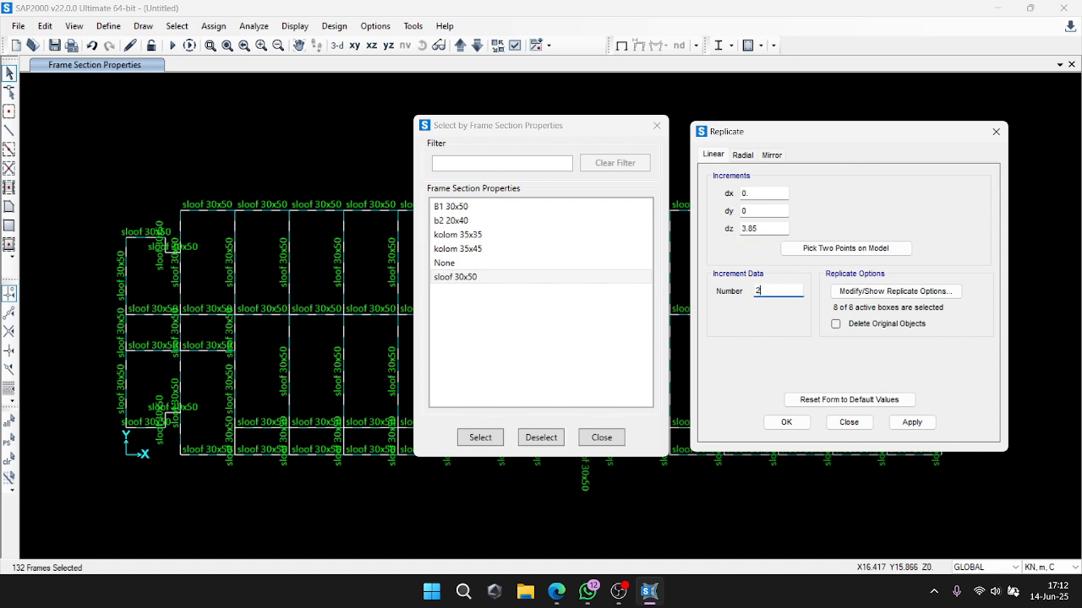
{"action": "left_click", "coordinate": [916, 423]}
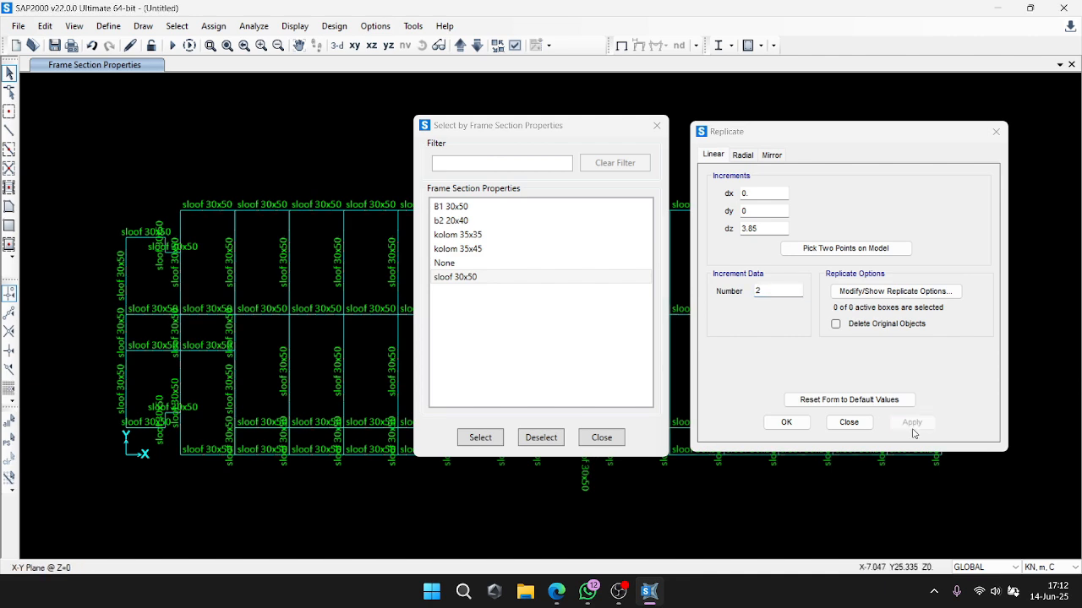
Finish the replication, close the section selection, and inspect the replicated sloof beams in a rotated 3D view.
{"action": "left_click", "coordinate": [779, 420]}
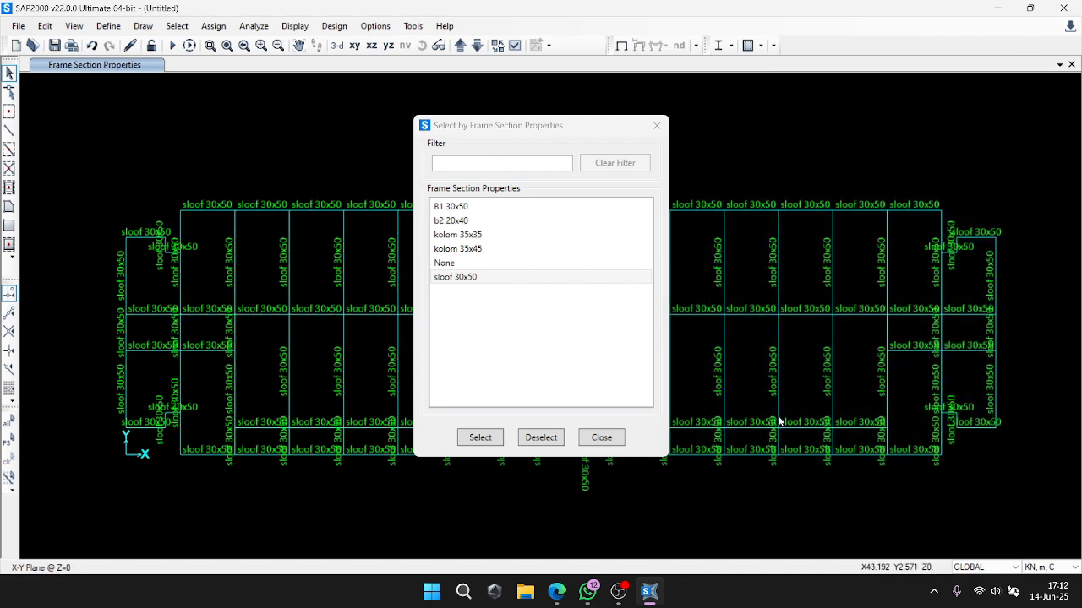
{"action": "left_click", "coordinate": [655, 125]}
{"action": "left_click", "coordinate": [636, 142]}
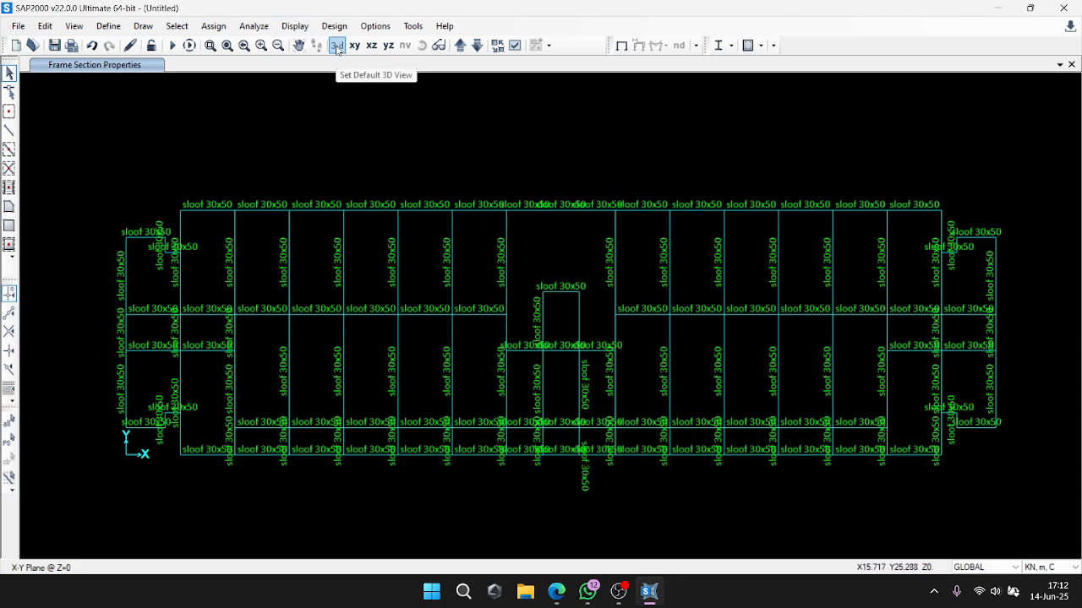
{"action": "left_click", "coordinate": [336, 47]}
{"action": "scroll", "coordinate": [553, 353], "scroll_direction": "up", "scroll_amount": 3}
{"action": "scroll", "coordinate": [554, 353], "scroll_direction": "up", "scroll_amount": 5}
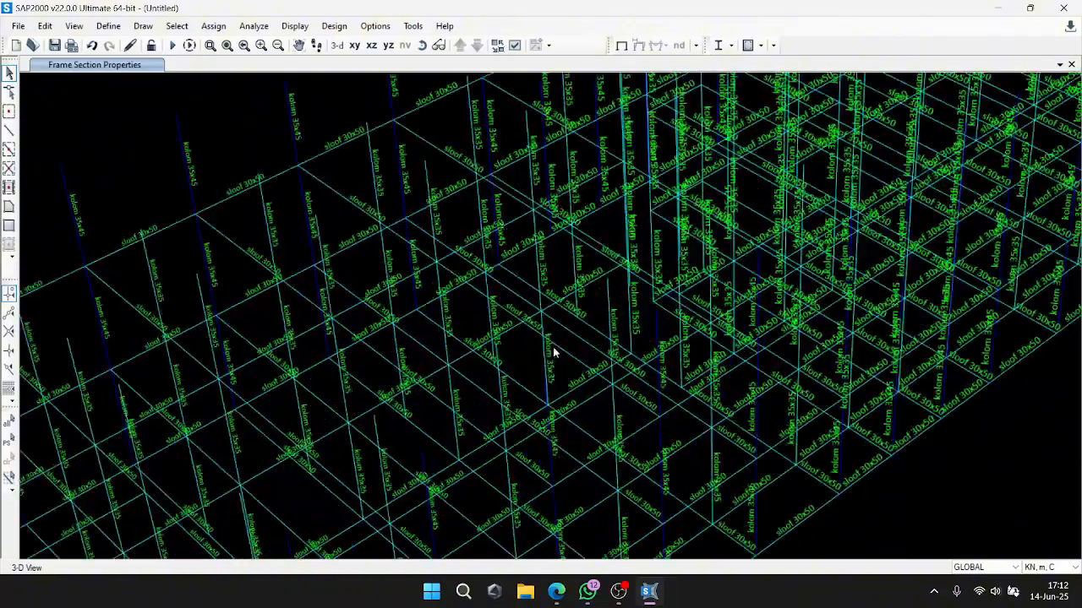
{"action": "scroll", "coordinate": [553, 352], "scroll_direction": "down", "scroll_amount": 5}
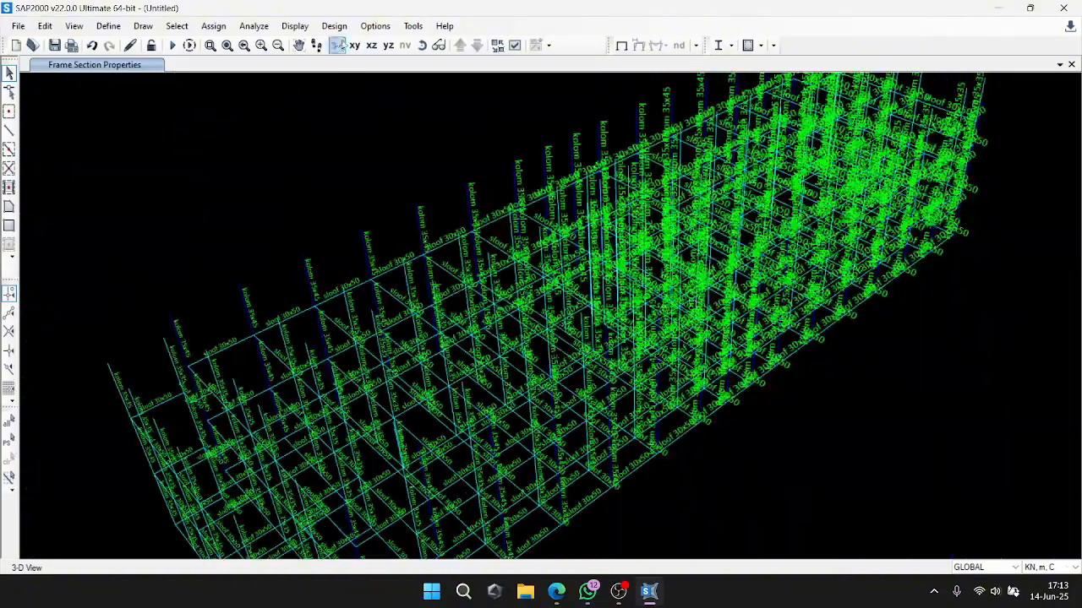
{"action": "left_click", "coordinate": [422, 45]}
{"action": "left_click_drag", "start_coordinate": [558, 245], "coordinate": [538, 214]}
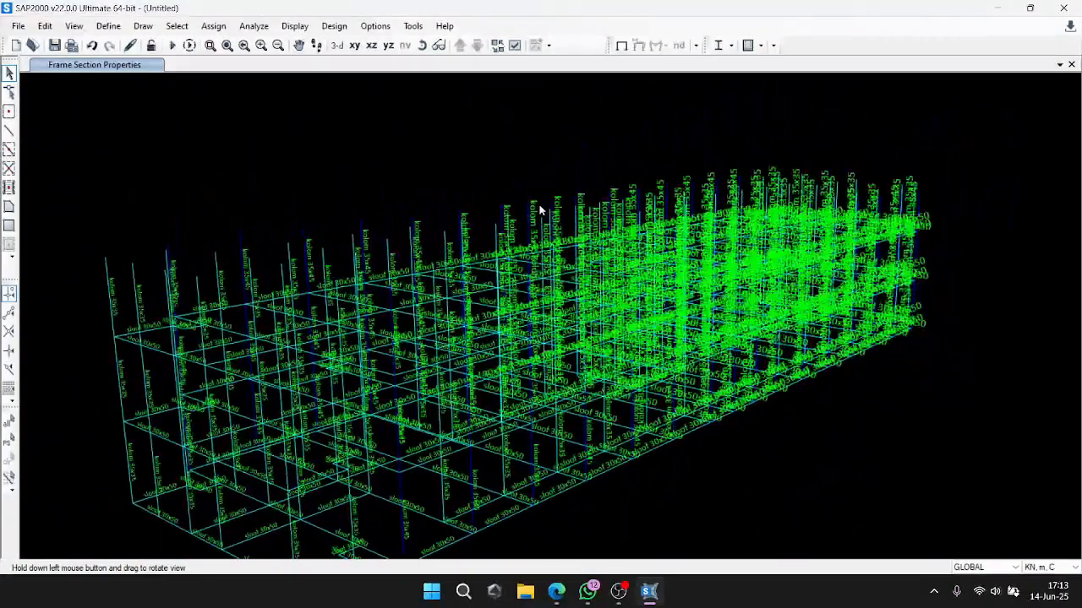
Change the display color of the sloof 30x50 frame section to yellow and refresh the model view.
{"action": "left_click", "coordinate": [108, 25]}
{"action": "mouse_move", "coordinate": [168, 67]}
{"action": "left_click", "coordinate": [308, 69]}
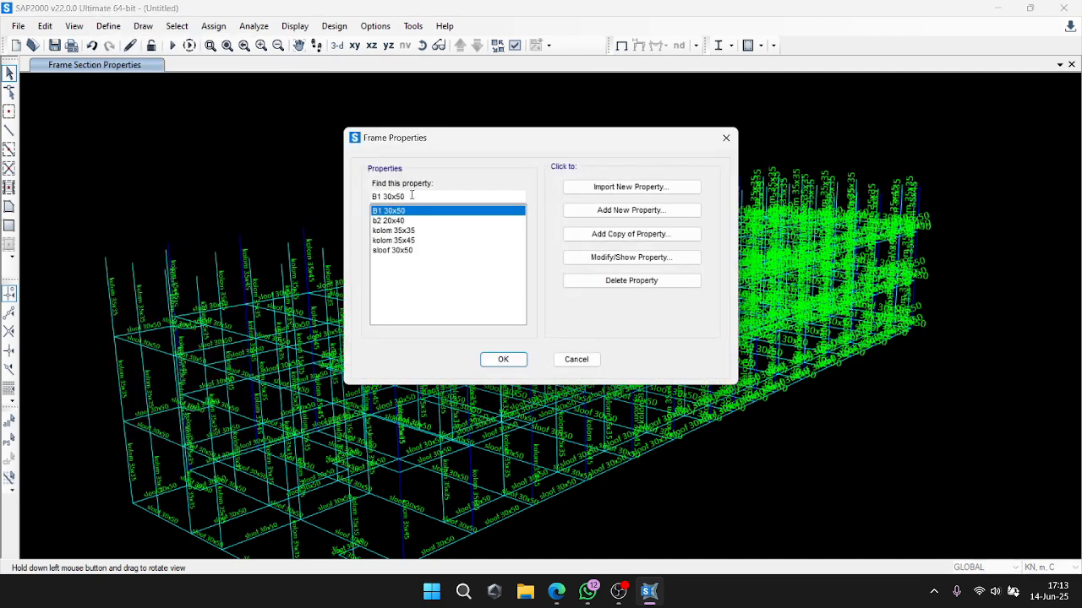
{"action": "left_click", "coordinate": [420, 251]}
{"action": "left_click", "coordinate": [631, 257]}
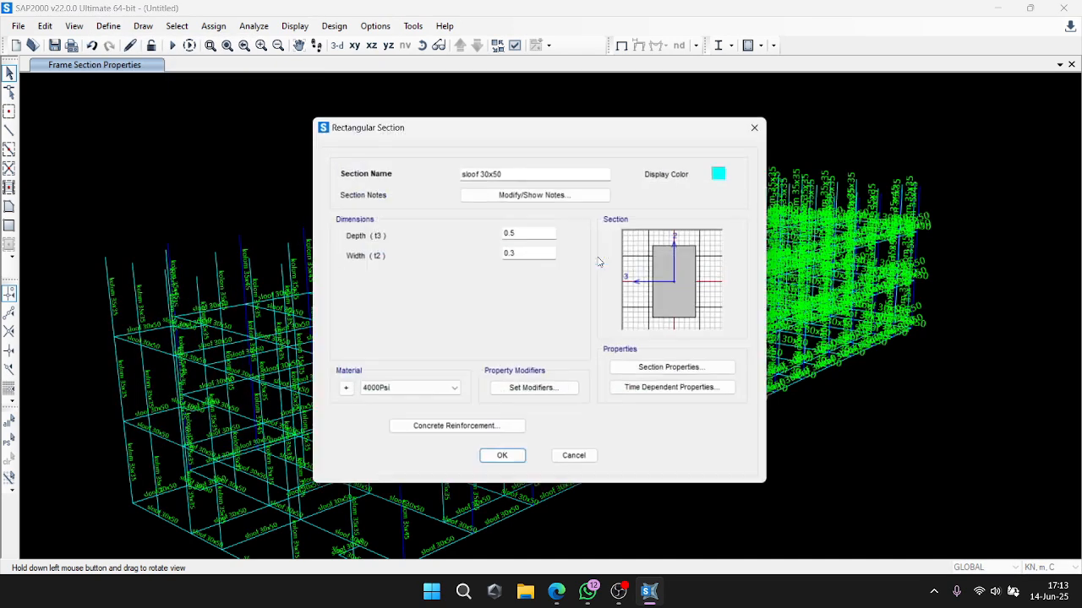
{"action": "left_click", "coordinate": [724, 173]}
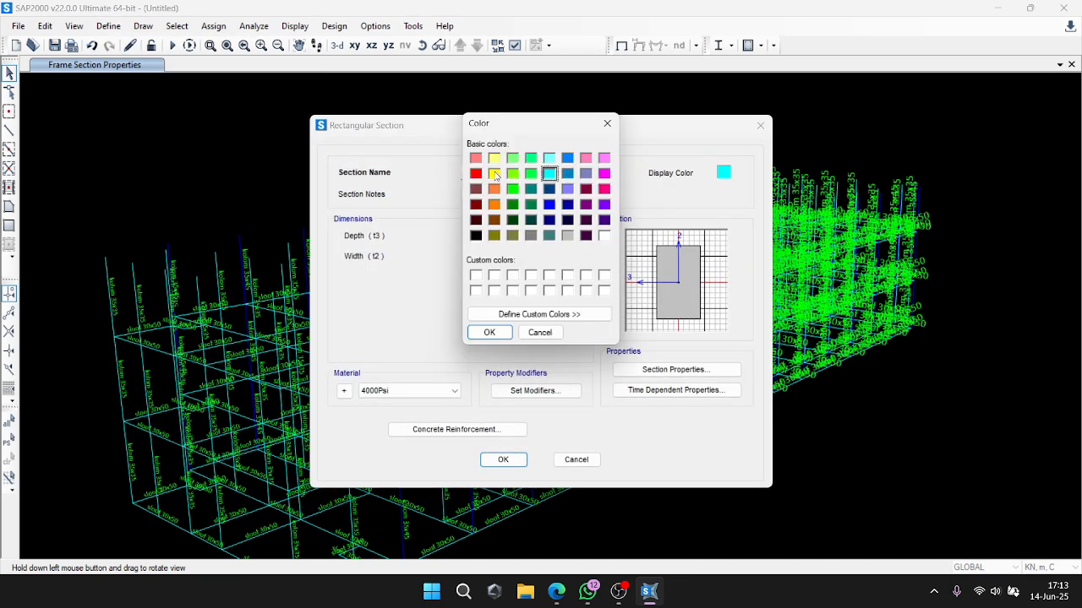
{"action": "left_click", "coordinate": [493, 173]}
{"action": "left_click", "coordinate": [489, 325]}
{"action": "left_click", "coordinate": [502, 460]}
{"action": "left_click", "coordinate": [498, 357]}
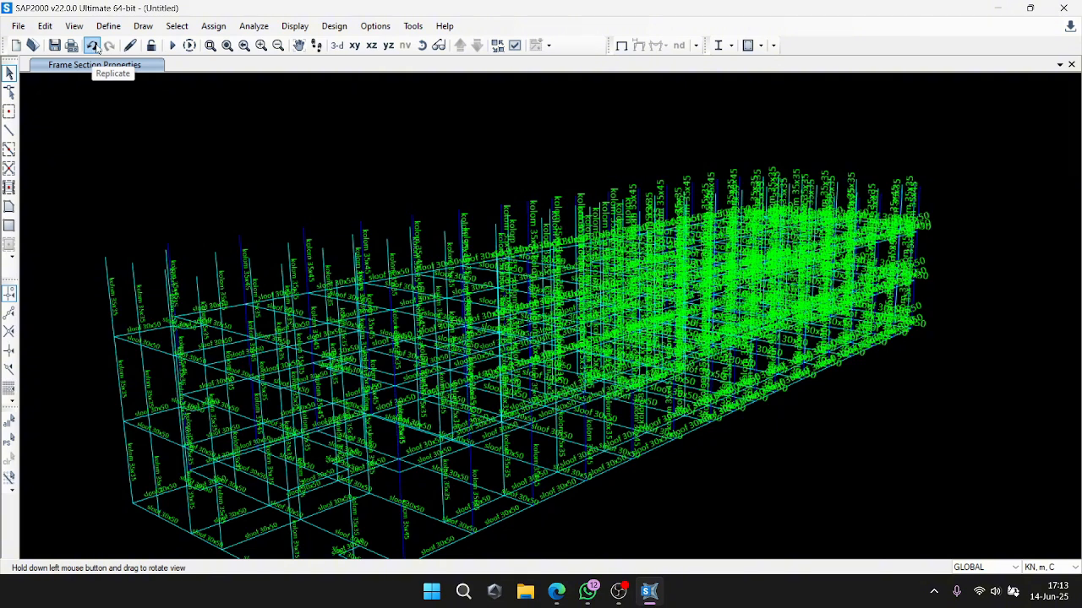
{"action": "left_click", "coordinate": [130, 45]}
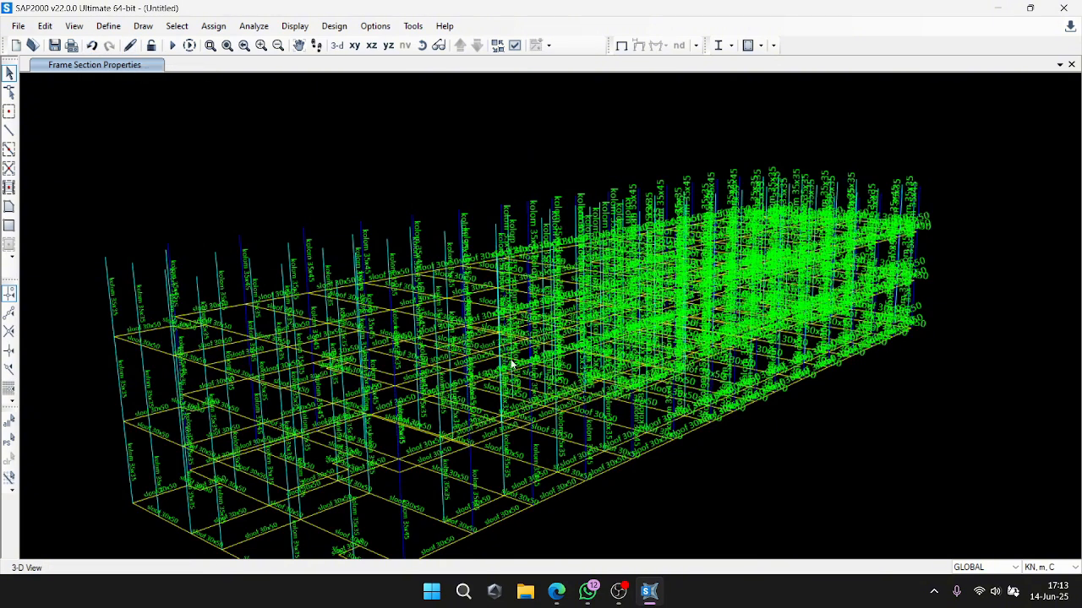
Select all frames that use the sloof 30x50 section and show only that selection.
{"action": "left_click", "coordinate": [177, 25]}
{"action": "mouse_move", "coordinate": [193, 43]}
{"action": "mouse_move", "coordinate": [362, 167]}
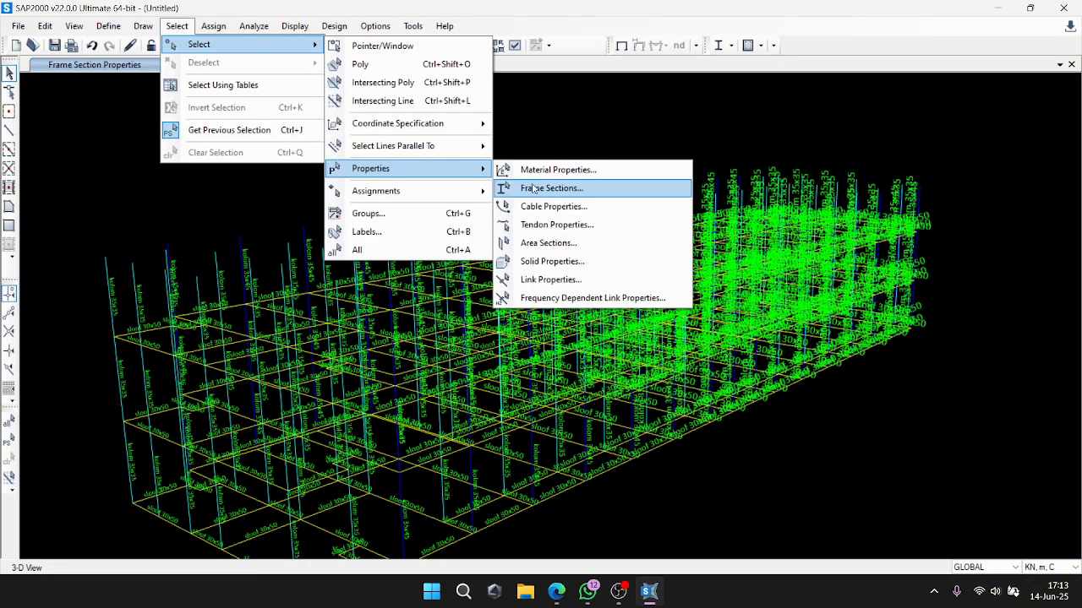
{"action": "left_click", "coordinate": [532, 188]}
{"action": "left_click", "coordinate": [481, 279]}
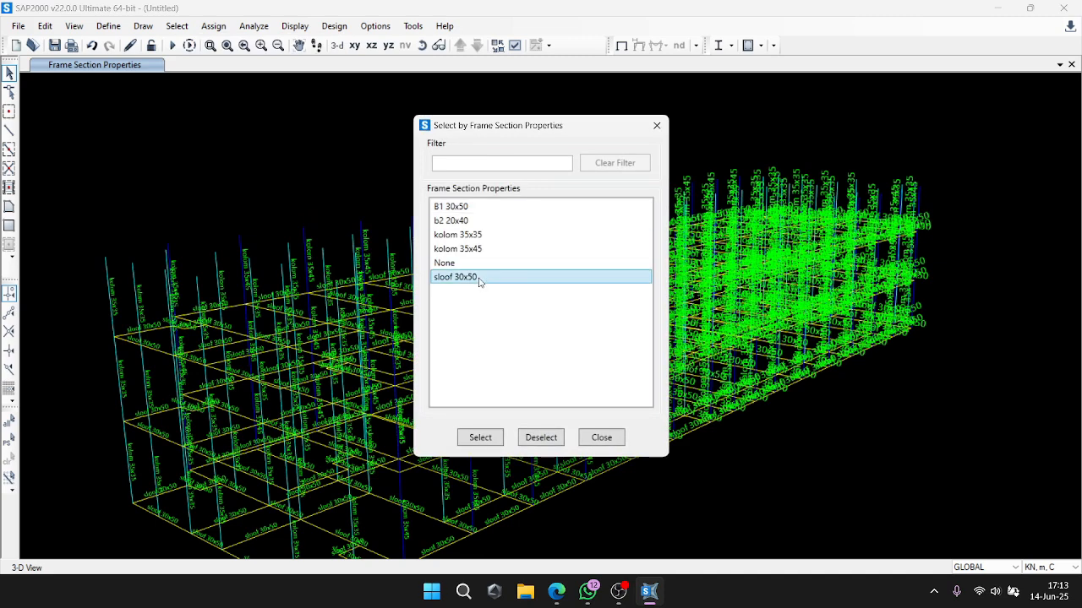
{"action": "left_click", "coordinate": [478, 437]}
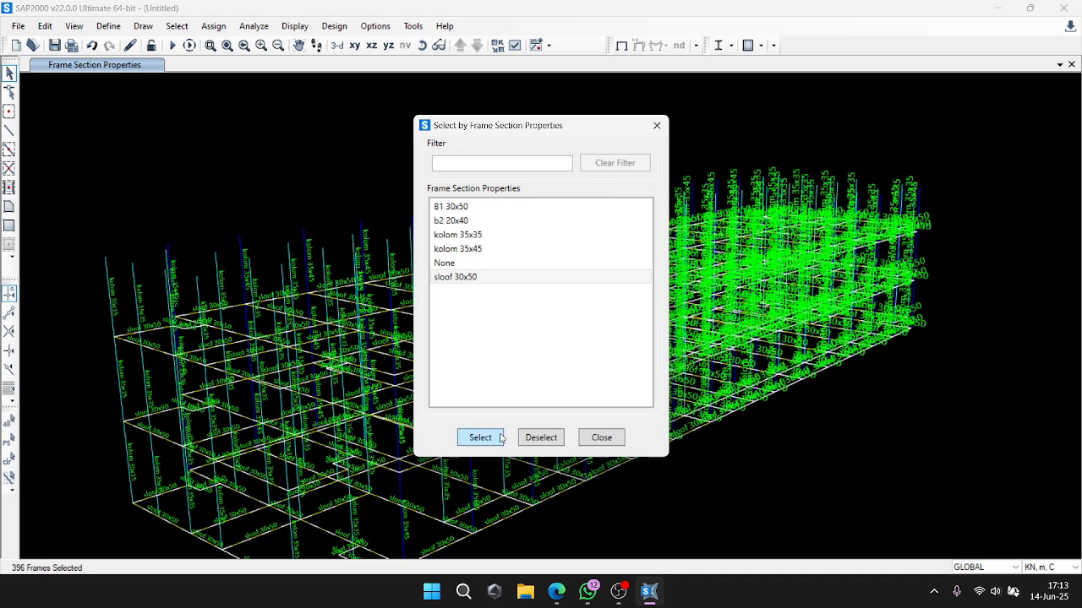
{"action": "left_click", "coordinate": [656, 125]}
{"action": "right_click", "coordinate": [742, 502]}
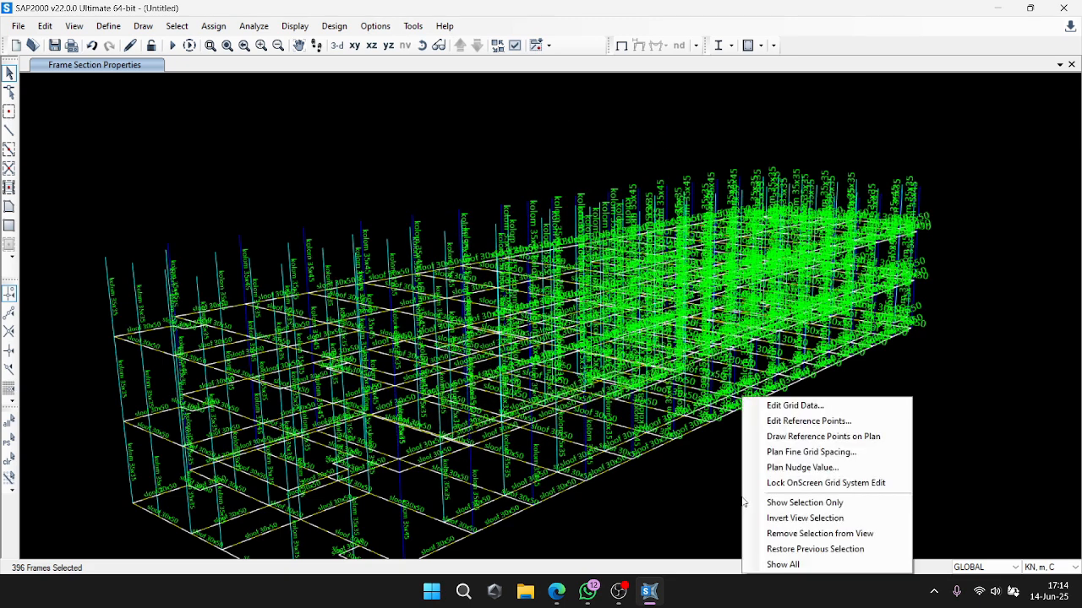
{"action": "left_click", "coordinate": [767, 502]}
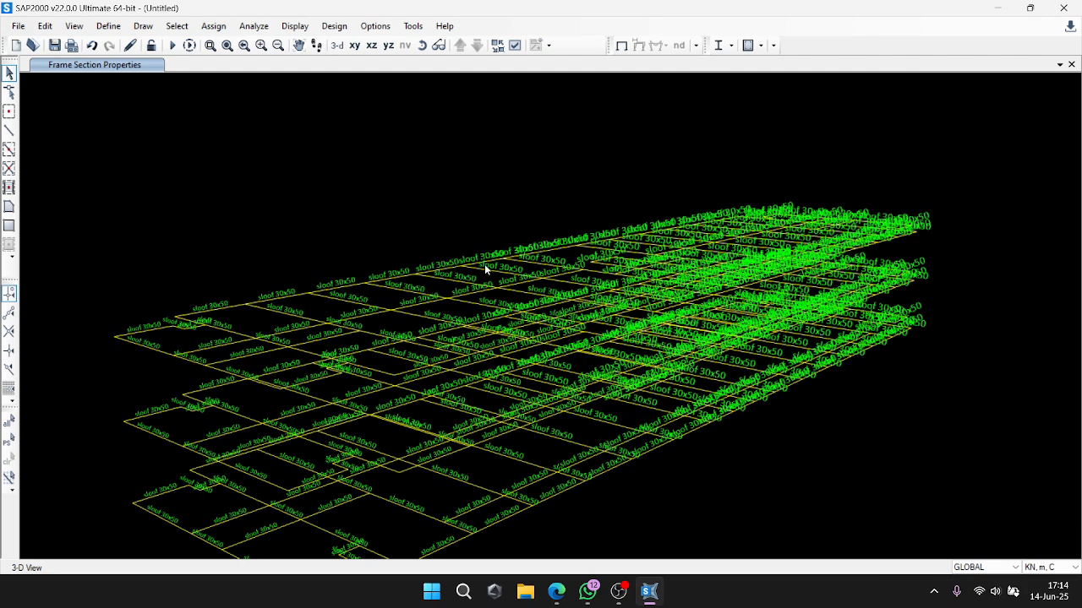
Rotate the 3D view to a nearly side-on angle so the three beam levels appear separately.
{"action": "left_click", "coordinate": [422, 45]}
{"action": "left_click_drag", "start_coordinate": [727, 237], "coordinate": [218, 151]}
{"action": "scroll", "coordinate": [353, 169], "scroll_direction": "down", "scroll_amount": 1}
{"action": "scroll", "coordinate": [412, 82], "scroll_direction": "up", "scroll_amount": 1}
{"action": "left_click", "coordinate": [422, 47]}
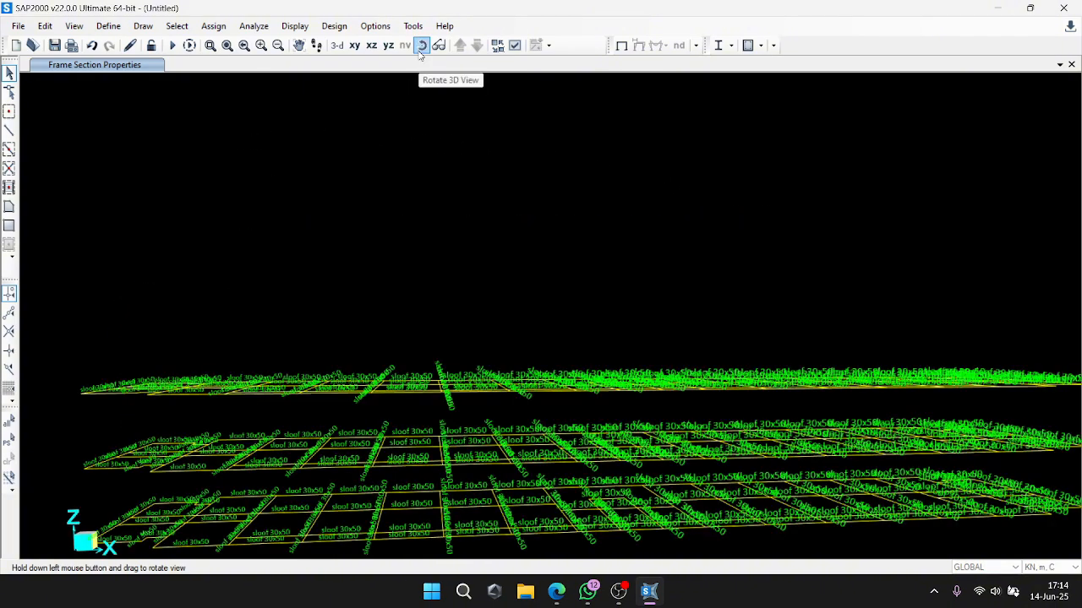
{"action": "scroll", "coordinate": [430, 107], "scroll_direction": "down", "scroll_amount": 1}
{"action": "scroll", "coordinate": [436, 122], "scroll_direction": "up", "scroll_amount": 1}
{"action": "left_click_drag", "start_coordinate": [604, 237], "coordinate": [485, 199]}
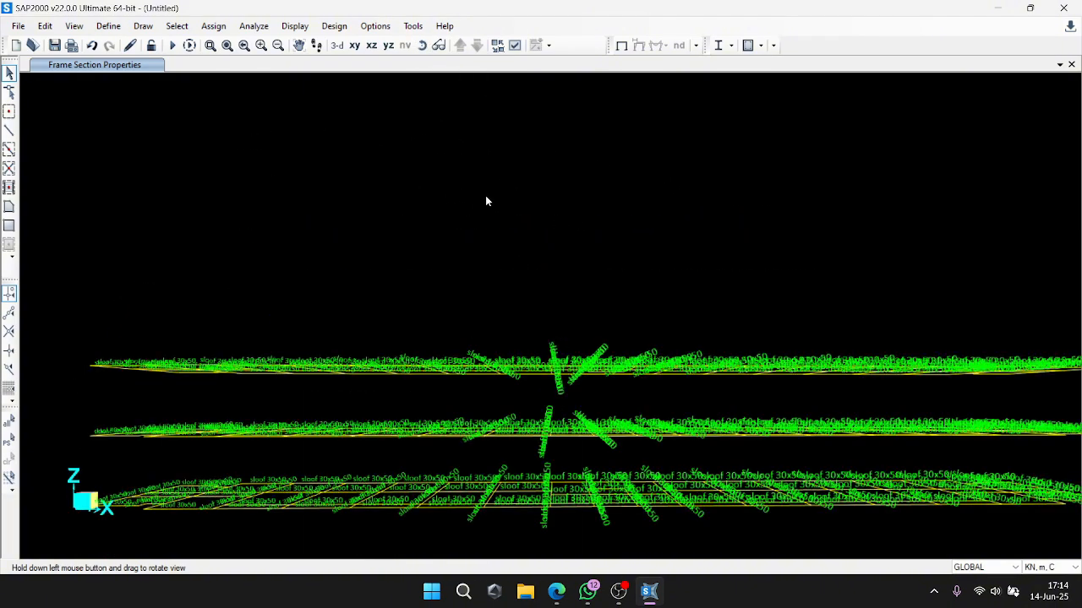
Add a copy of the B1 30x50 frame section named balok lt 2 30x50.
{"action": "left_click", "coordinate": [115, 28]}
{"action": "mouse_move", "coordinate": [169, 71]}
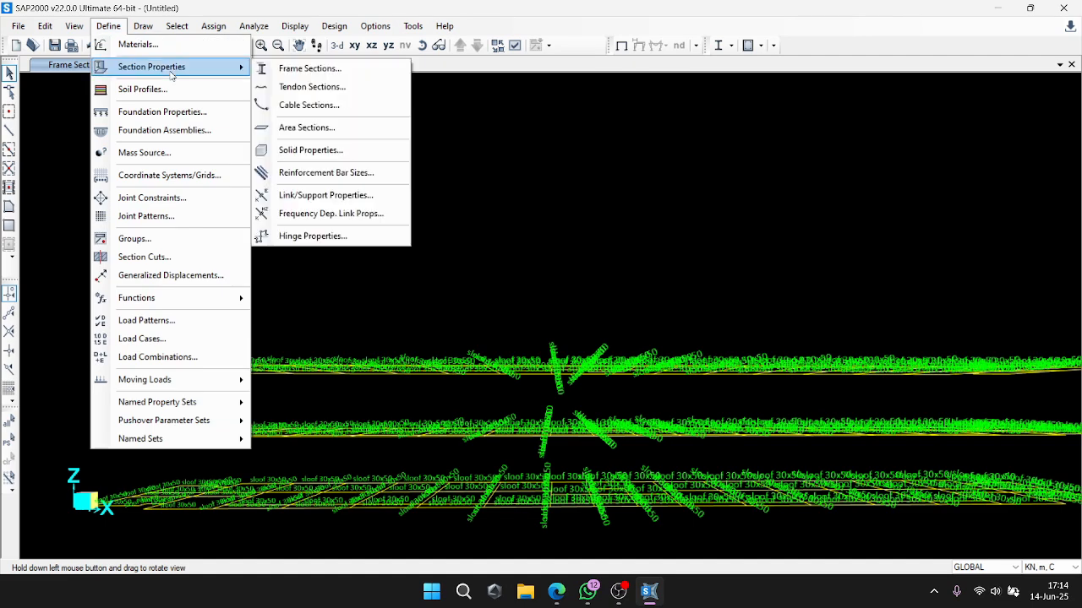
{"action": "left_click", "coordinate": [287, 72]}
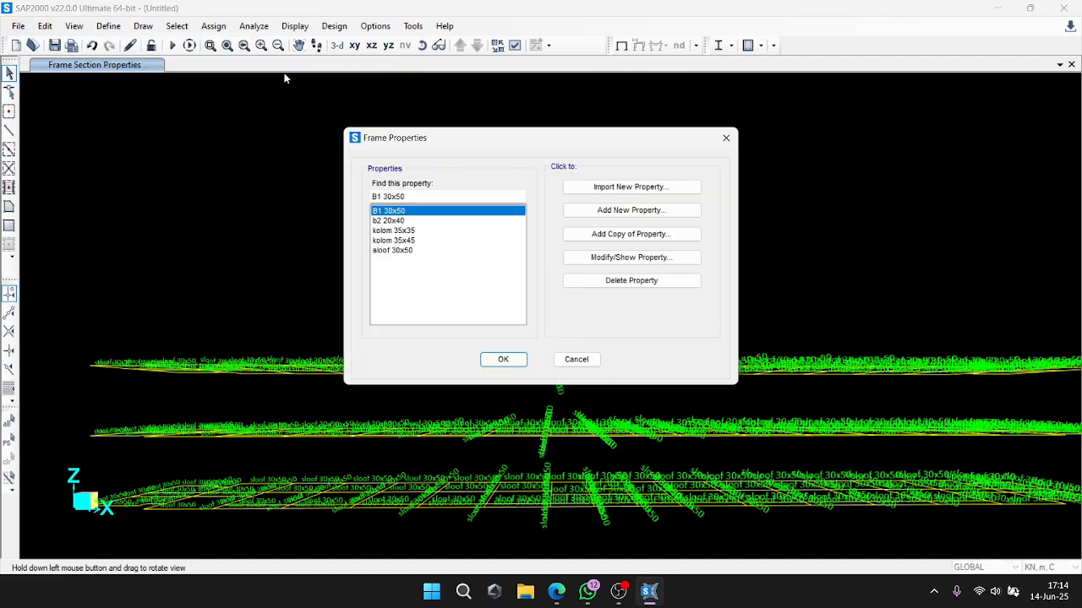
{"action": "left_click", "coordinate": [617, 233]}
{"action": "double_click", "coordinate": [531, 172]}
{"action": "type", "text": "balok lt 2"}
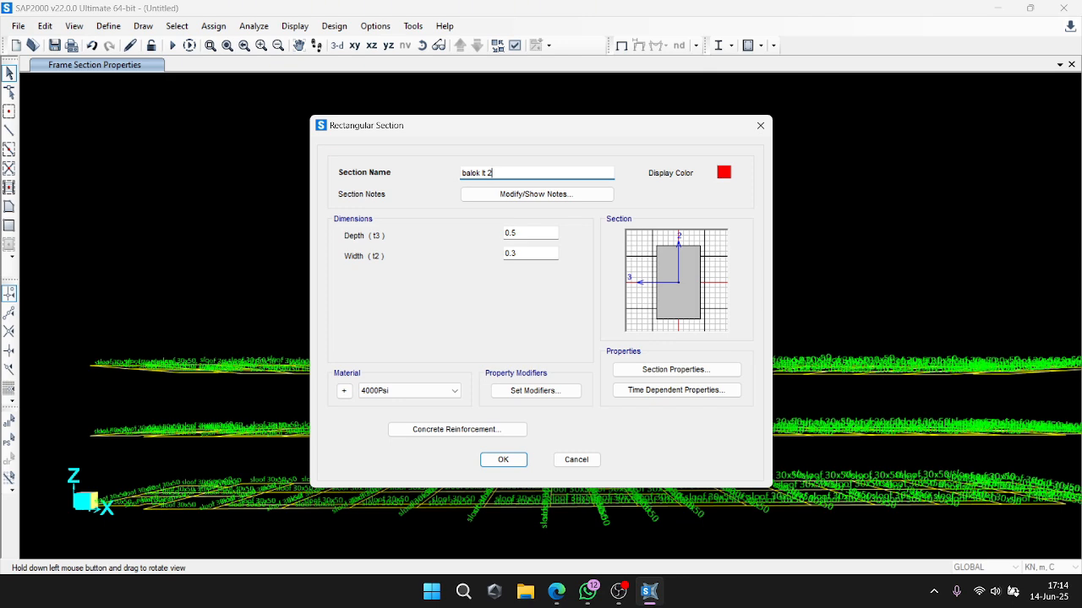
{"action": "type", "text": "30x50"}
{"action": "left_click", "coordinate": [501, 460]}
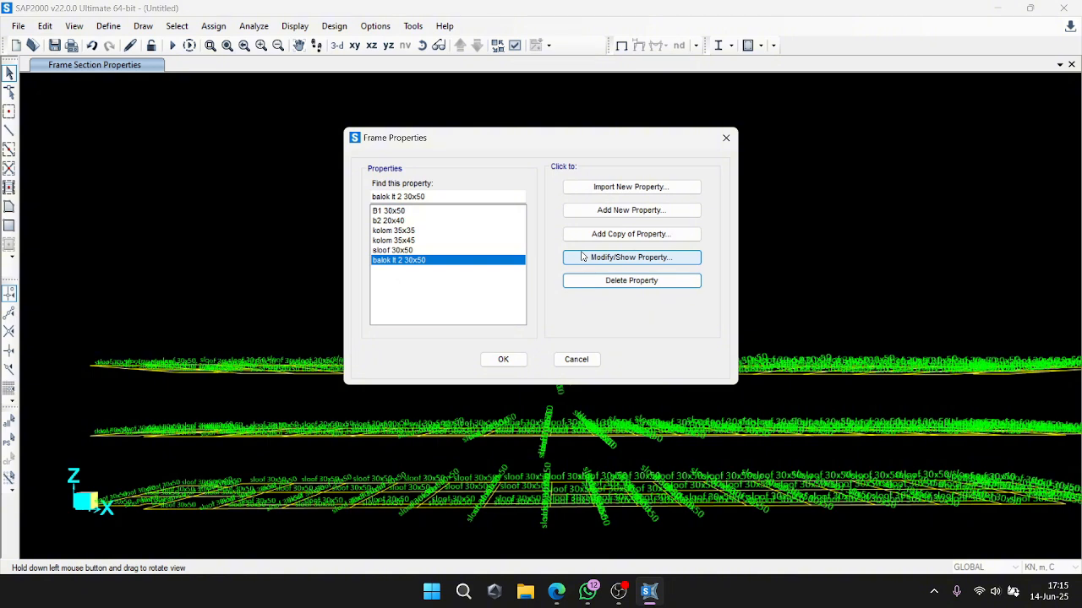
Add a copy of the balok lt 2 30x50 section named balok lt 3 30x50 with a yellow display color.
{"action": "left_click", "coordinate": [655, 240]}
{"action": "left_click_drag", "start_coordinate": [500, 174], "coordinate": [401, 174]}
{"action": "type", "text": "balok lt 3 30x50"}
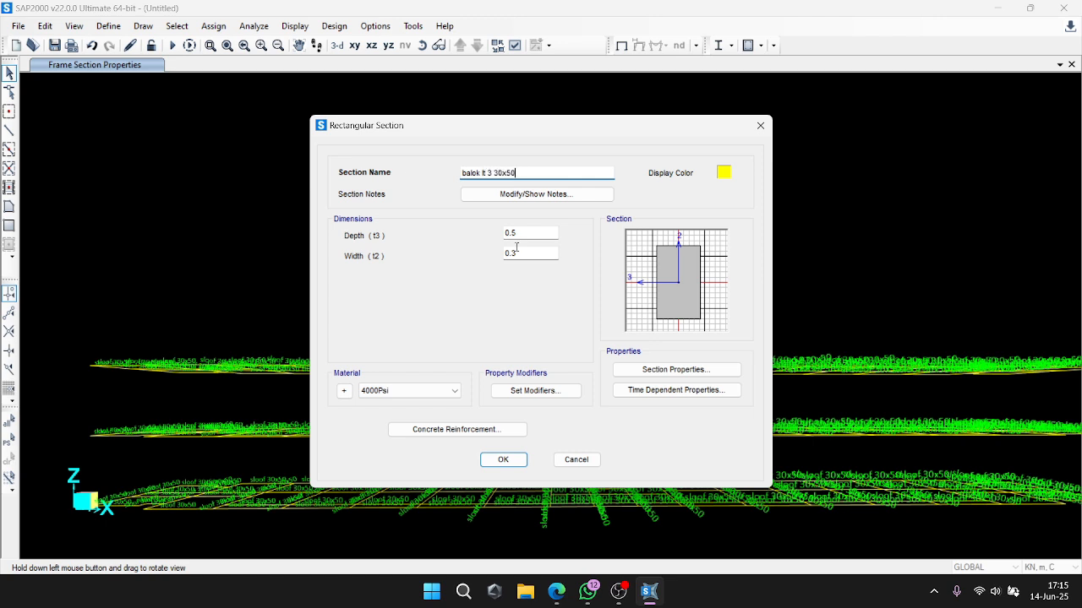
{"action": "left_click", "coordinate": [722, 175]}
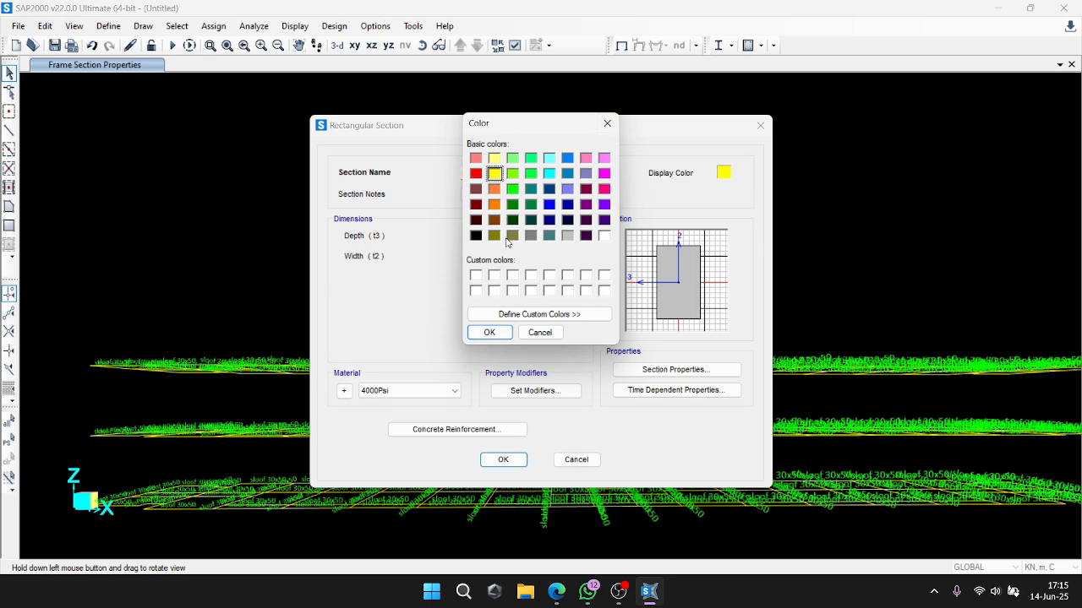
{"action": "left_click", "coordinate": [492, 332]}
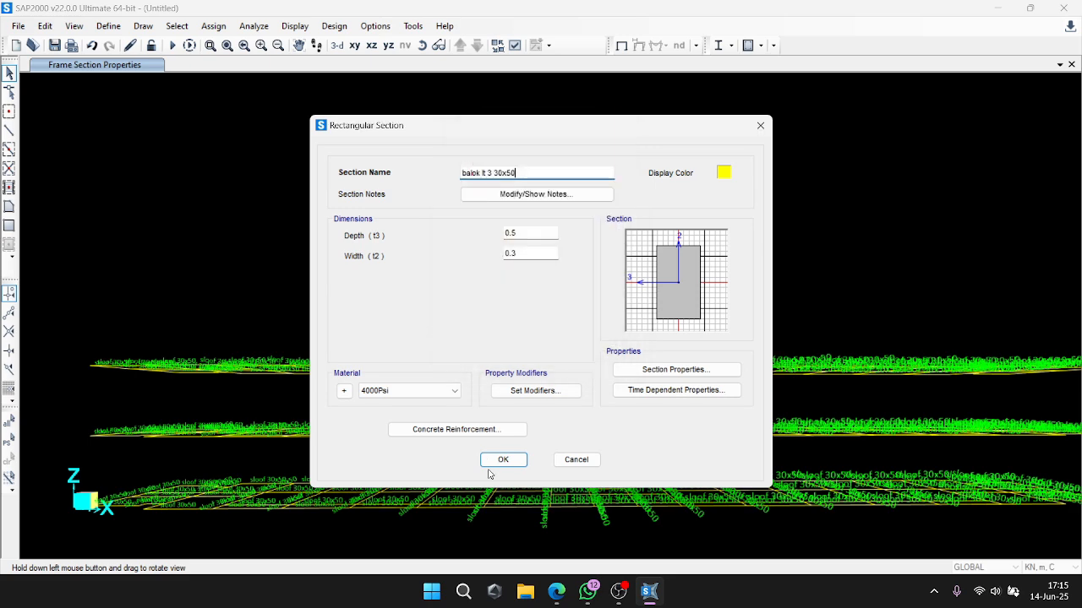
{"action": "left_click", "coordinate": [493, 461]}
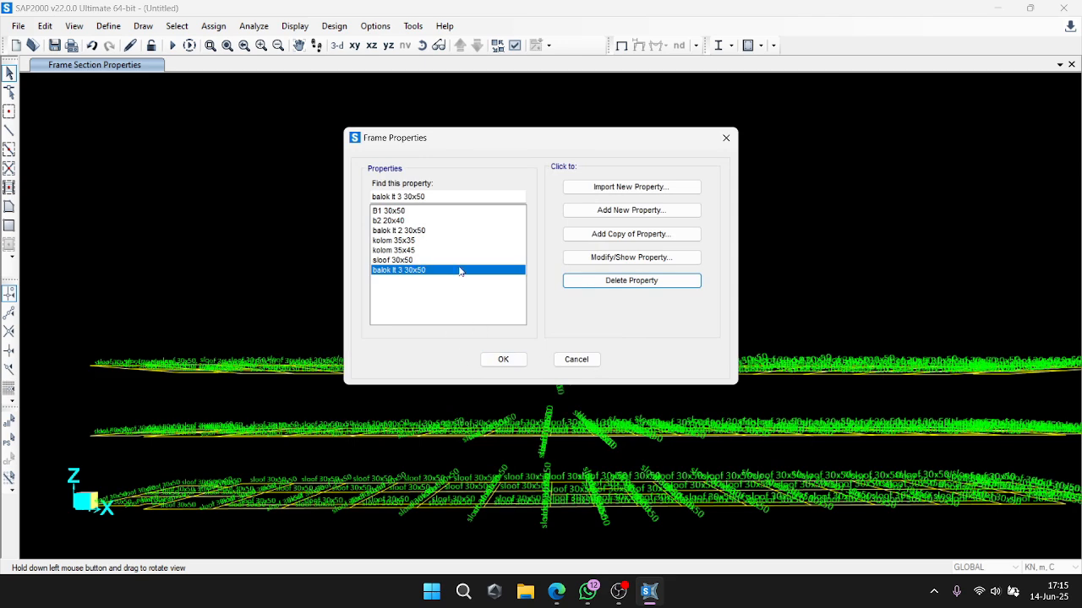
Add a copy of the balok lt 3 30x50 section named ringbalk 30x50 with a green display color and accept the frame properties.
{"action": "left_click", "coordinate": [645, 234]}
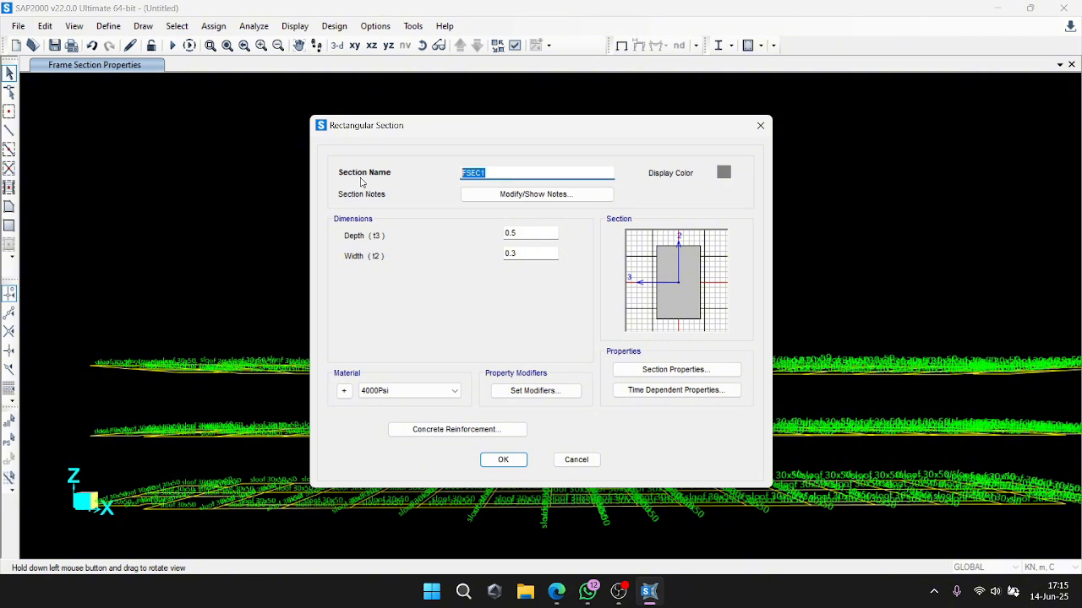
{"action": "type", "text": "ringbalk 30x50"}
{"action": "left_click", "coordinate": [724, 172]}
{"action": "left_click", "coordinate": [531, 236]}
{"action": "left_click", "coordinate": [490, 334]}
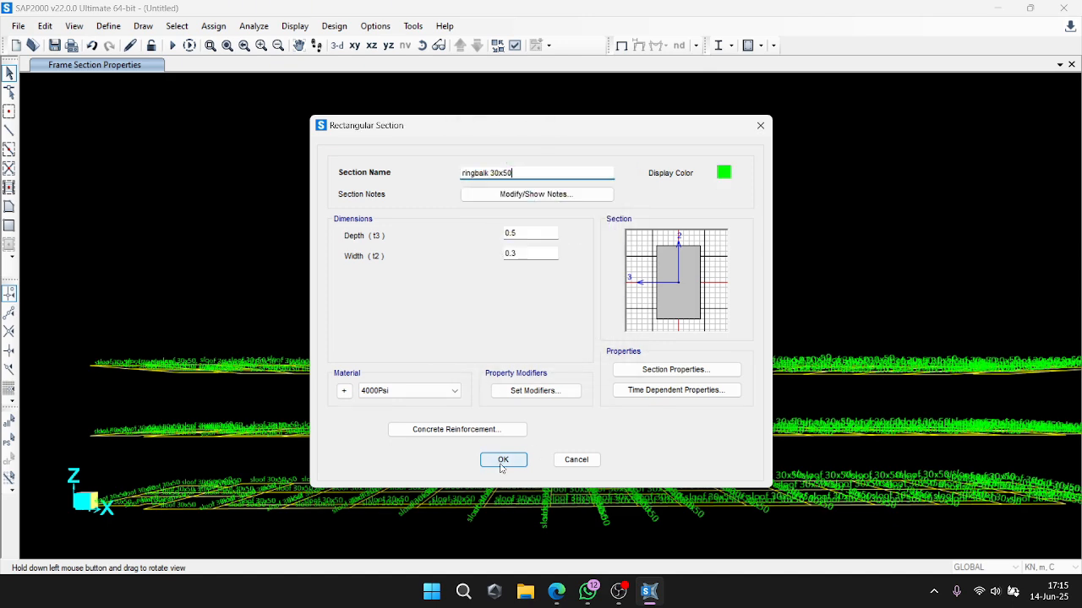
{"action": "left_click", "coordinate": [503, 459]}
{"action": "left_click", "coordinate": [503, 359]}
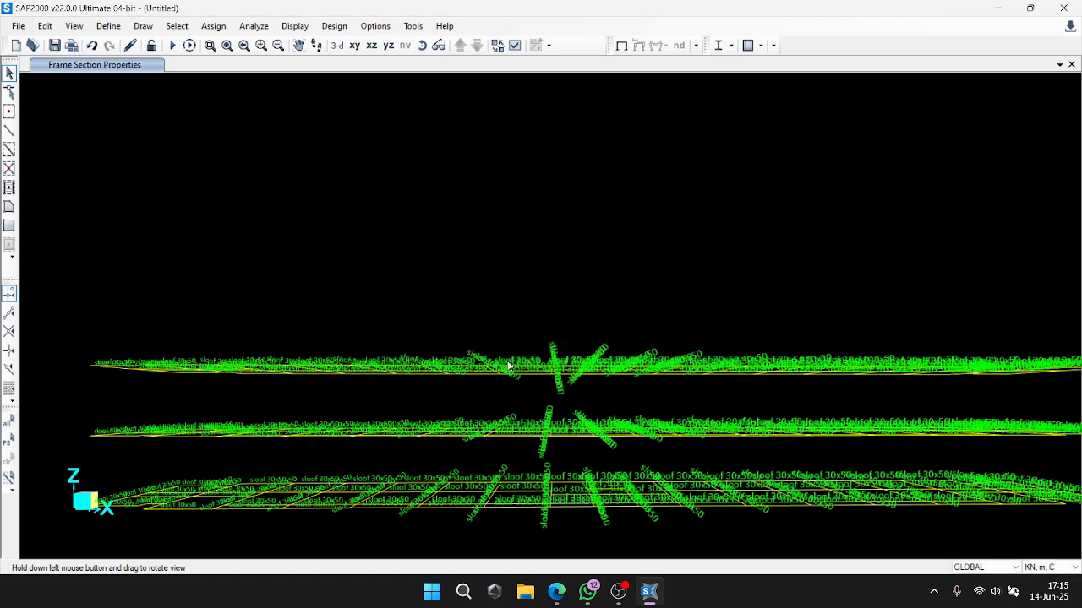
Window-select the beams of the two upper levels and show only that selection.
{"action": "scroll", "coordinate": [580, 365], "scroll_direction": "down", "scroll_amount": 2}
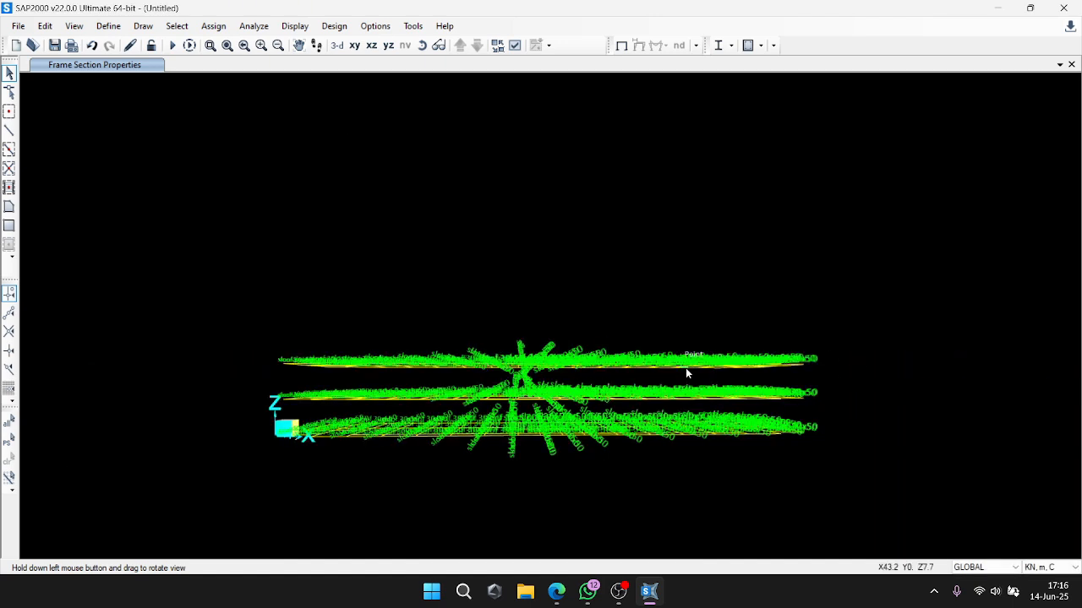
{"action": "scroll", "coordinate": [687, 371], "scroll_direction": "up", "scroll_amount": 1}
{"action": "scroll", "coordinate": [687, 370], "scroll_direction": "down", "scroll_amount": 1}
{"action": "scroll", "coordinate": [532, 367], "scroll_direction": "up", "scroll_amount": 2}
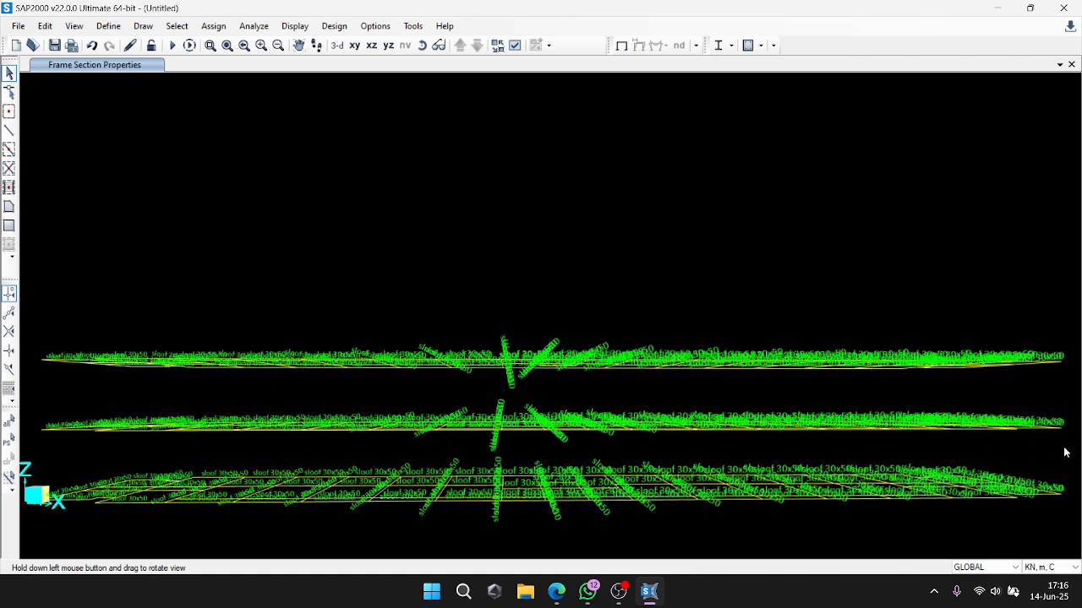
{"action": "left_click_drag", "start_coordinate": [1073, 446], "coordinate": [33, 312]}
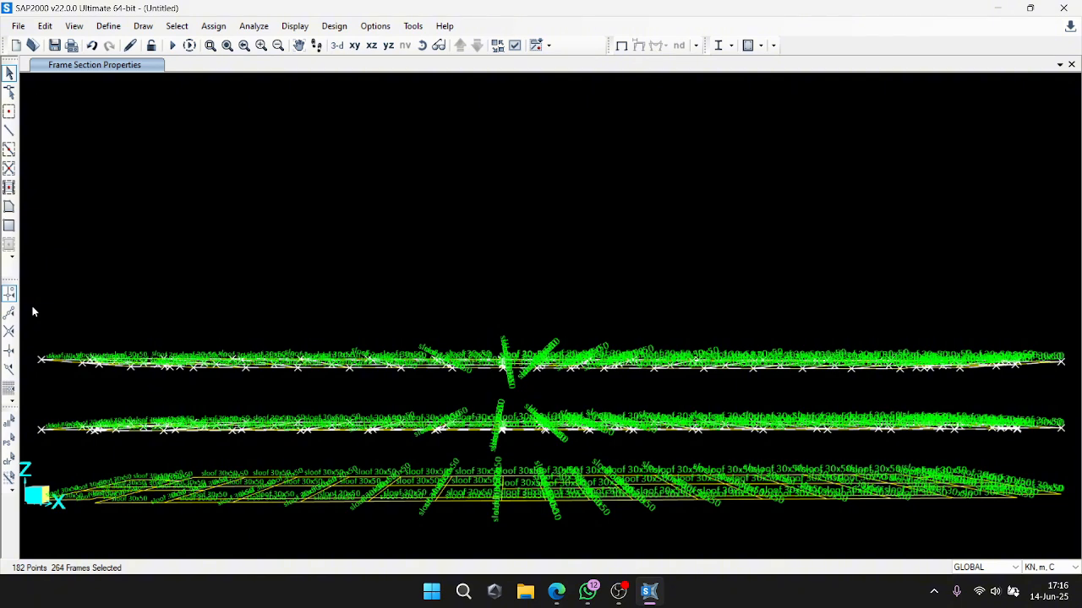
{"action": "right_click", "coordinate": [453, 229]}
{"action": "left_click", "coordinate": [549, 337]}
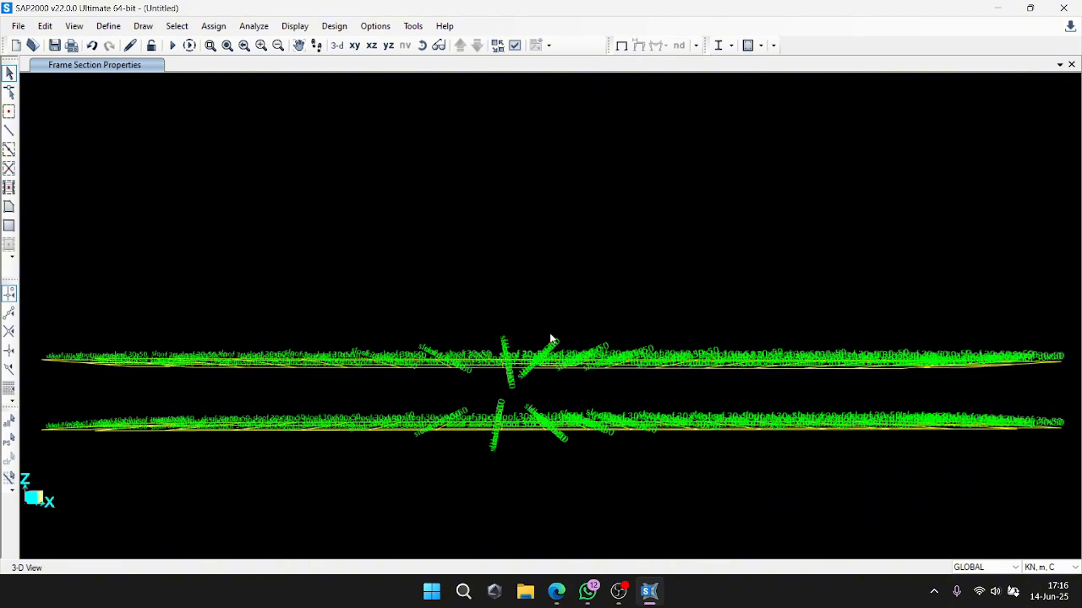
Select the lower-level beams and assign them the balok lt 2 30x50 frame section.
{"action": "mouse_move", "coordinate": [552, 330]}
{"action": "left_mouse_down"}
{"action": "mouse_move", "coordinate": [541, 364]}
{"action": "mouse_move", "coordinate": [589, 338]}
{"action": "mouse_move", "coordinate": [585, 319]}
{"action": "mouse_move", "coordinate": [516, 245]}
{"action": "left_mouse_up"}
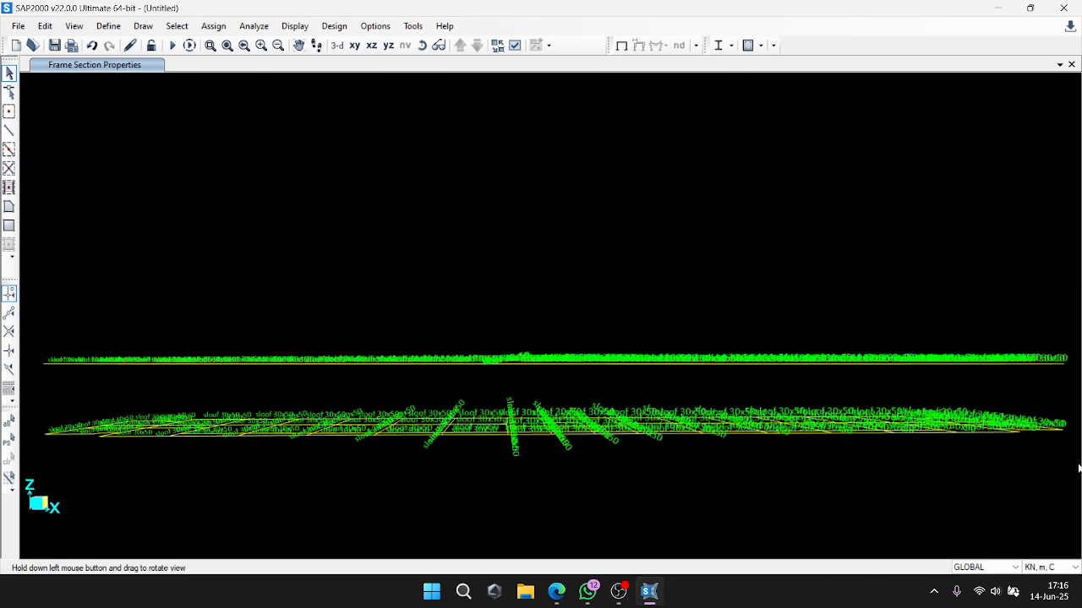
{"action": "left_click_drag", "start_coordinate": [490, 366], "coordinate": [31, 403]}
{"action": "left_click", "coordinate": [214, 25]}
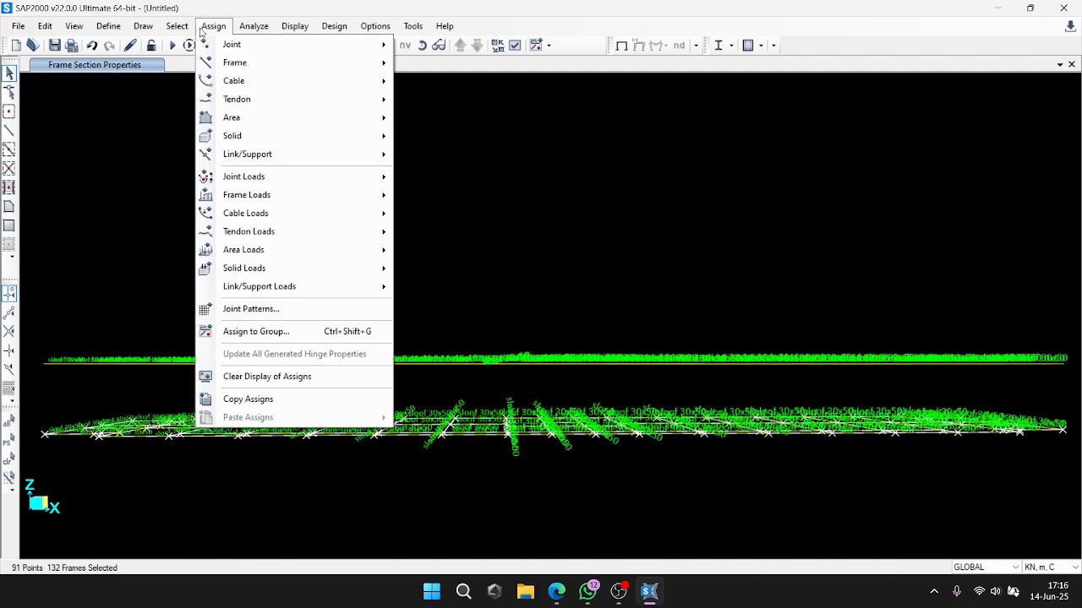
{"action": "mouse_move", "coordinate": [254, 63]}
{"action": "left_click", "coordinate": [452, 64]}
{"action": "left_click", "coordinate": [474, 194]}
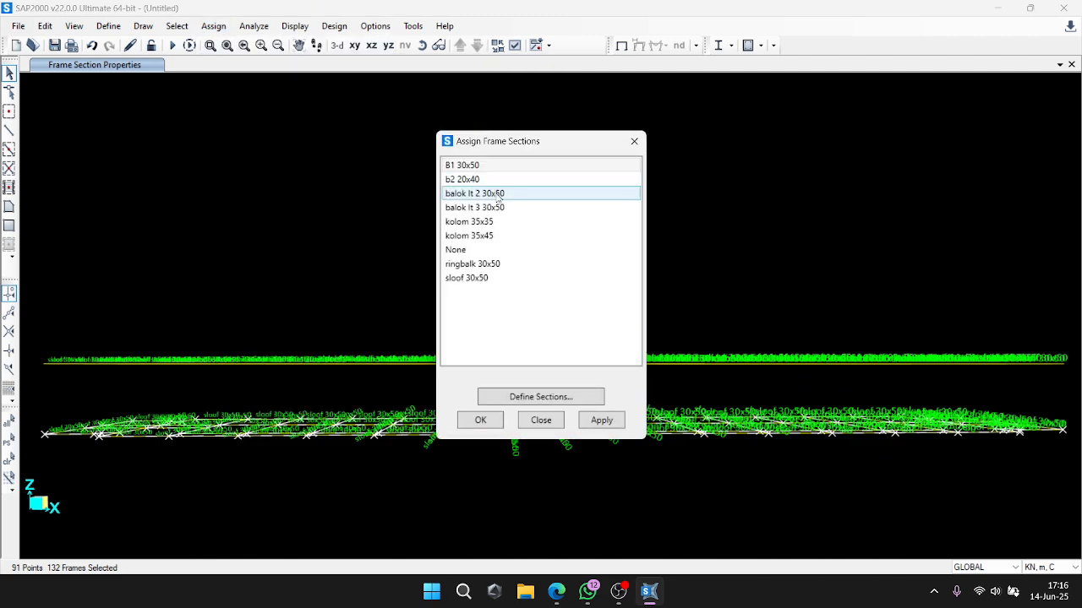
{"action": "left_click", "coordinate": [473, 420]}
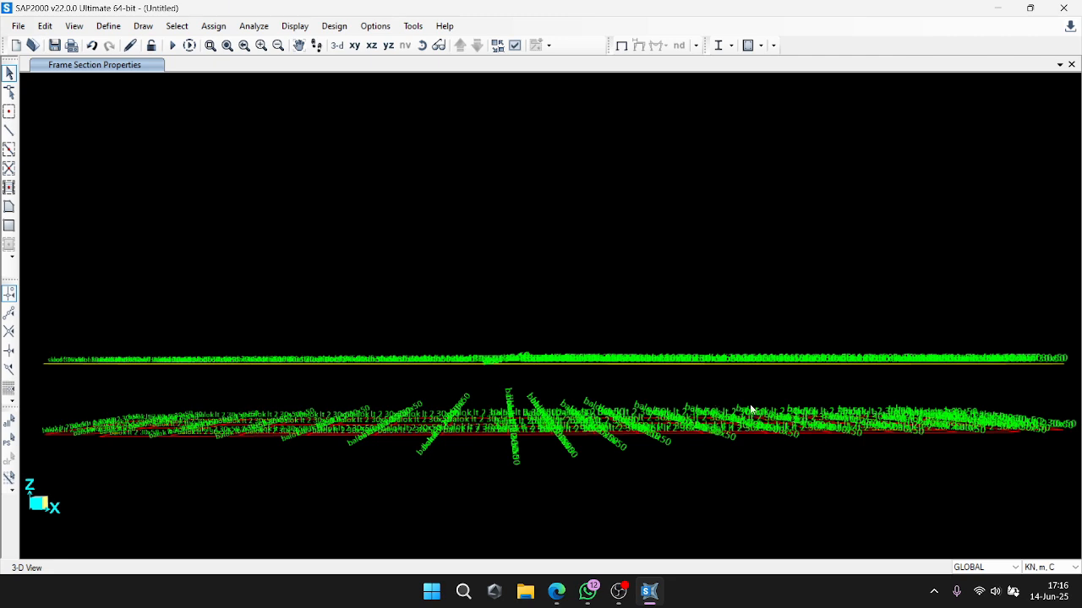
Select the upper-level beams and assign them the balok lt 3 30x50 frame section.
{"action": "left_click_drag", "start_coordinate": [1071, 380], "coordinate": [39, 343]}
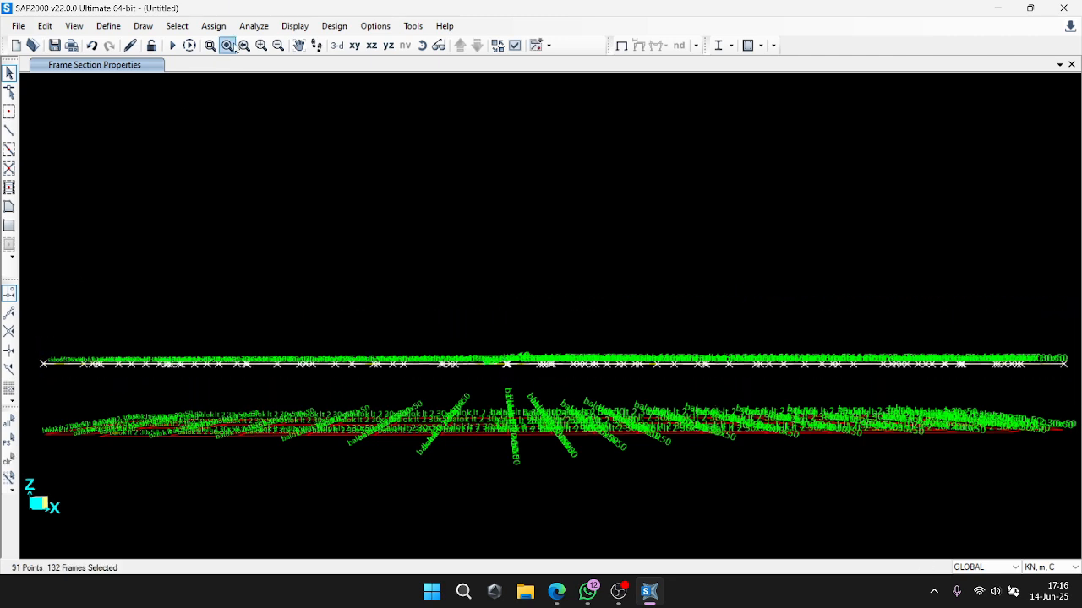
{"action": "left_click", "coordinate": [213, 25]}
{"action": "mouse_move", "coordinate": [229, 63]}
{"action": "left_click", "coordinate": [447, 64]}
{"action": "left_click", "coordinate": [474, 207]}
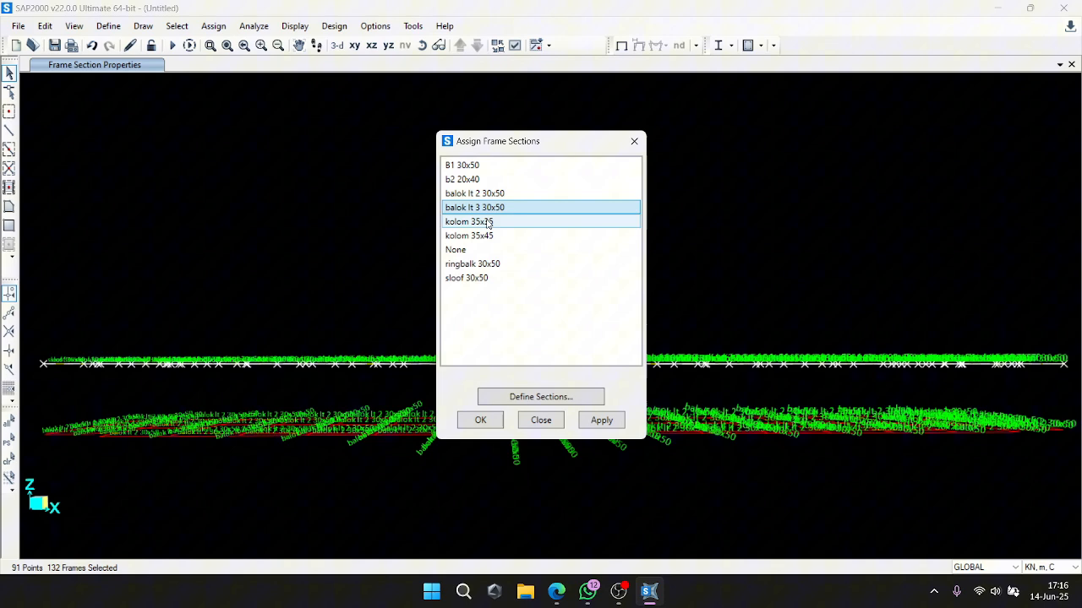
{"action": "left_click", "coordinate": [480, 420]}
Change the display color of the balok lt 3 30x50 section to light red and accept the frame properties.
{"action": "left_click", "coordinate": [108, 25]}
{"action": "mouse_move", "coordinate": [120, 66]}
{"action": "left_click", "coordinate": [295, 66]}
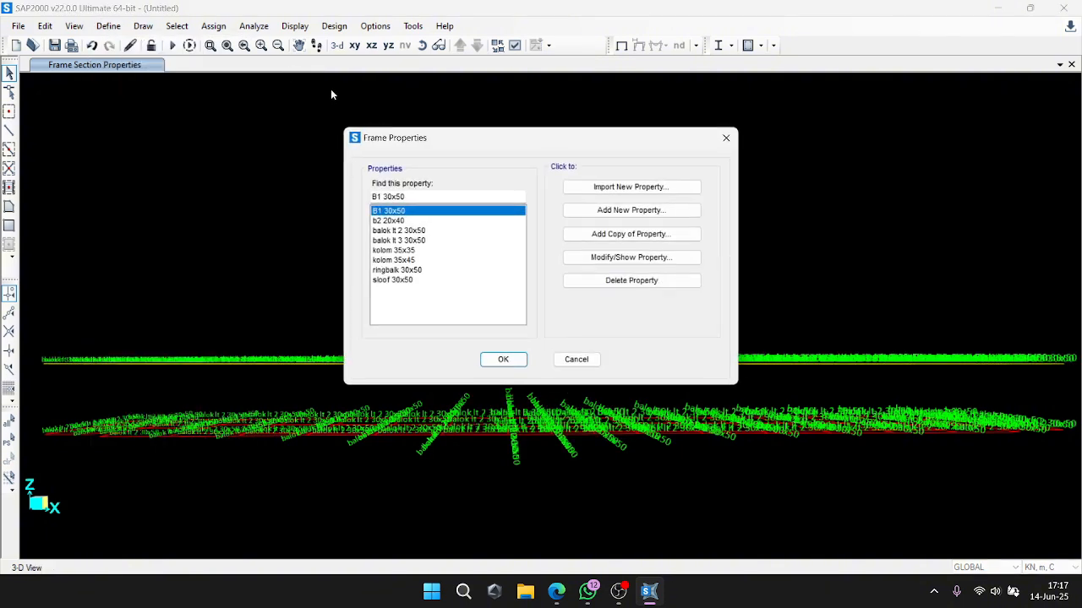
{"action": "left_click", "coordinate": [459, 243]}
{"action": "left_click", "coordinate": [629, 253]}
{"action": "left_click", "coordinate": [723, 173]}
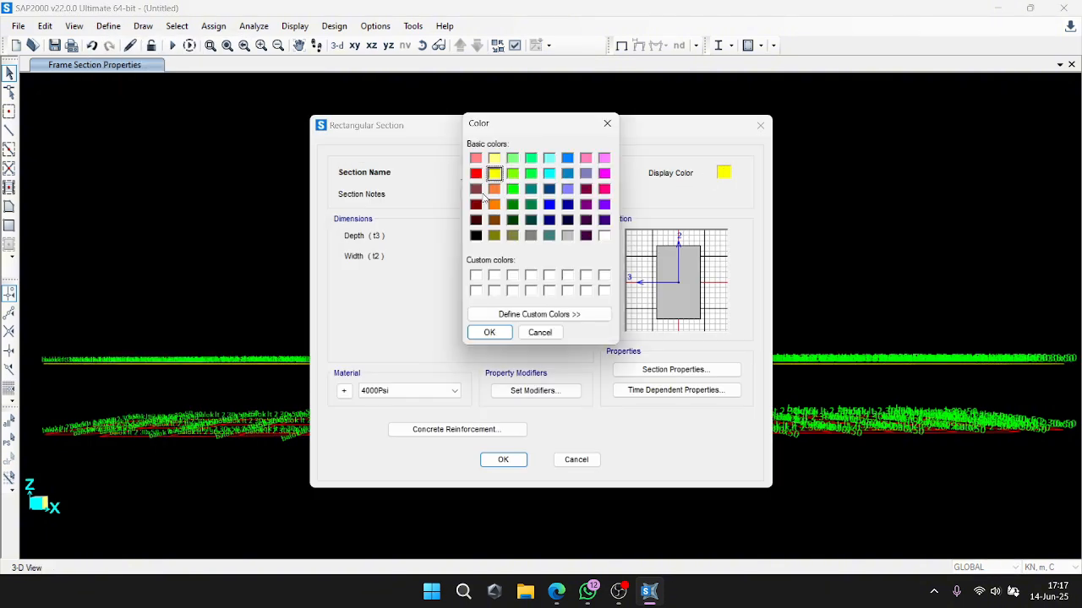
{"action": "left_click", "coordinate": [476, 158]}
{"action": "left_click", "coordinate": [489, 332]}
{"action": "left_click", "coordinate": [503, 458]}
{"action": "left_click", "coordinate": [507, 361]}
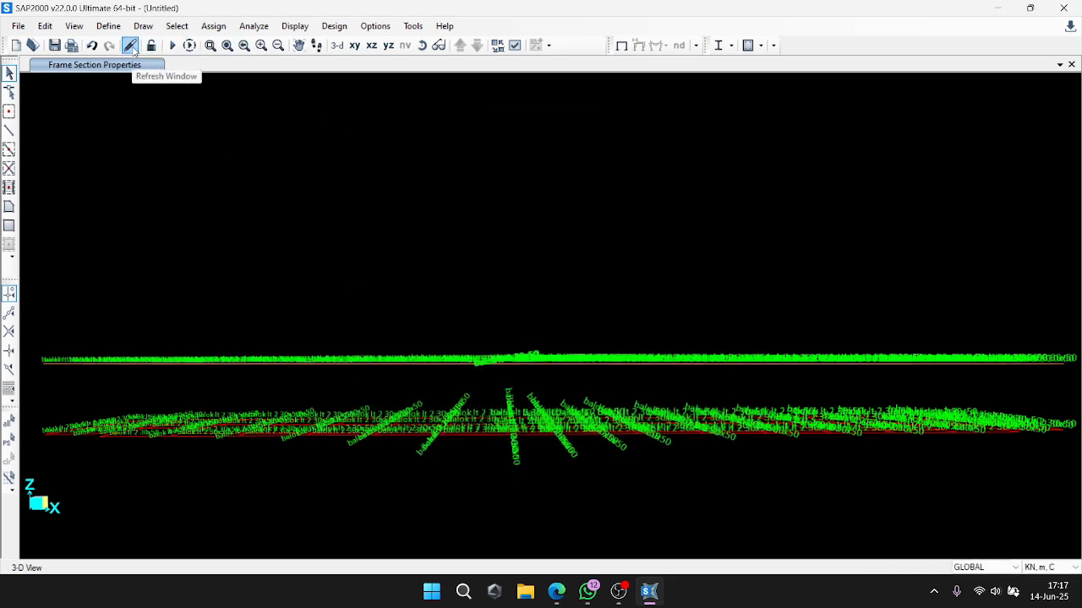
Inspect the two beam levels from an angled 3-D view and show the whole model again.
{"action": "left_click", "coordinate": [421, 45]}
{"action": "left_click_drag", "start_coordinate": [482, 266], "coordinate": [719, 362]}
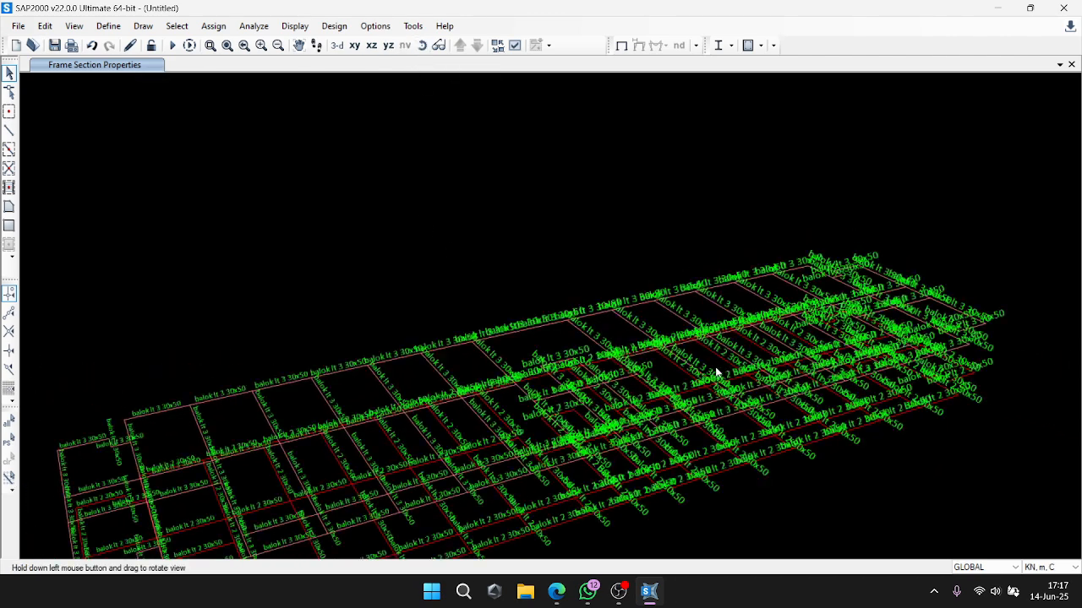
{"action": "right_click", "coordinate": [577, 251]}
{"action": "left_click", "coordinate": [629, 415]}
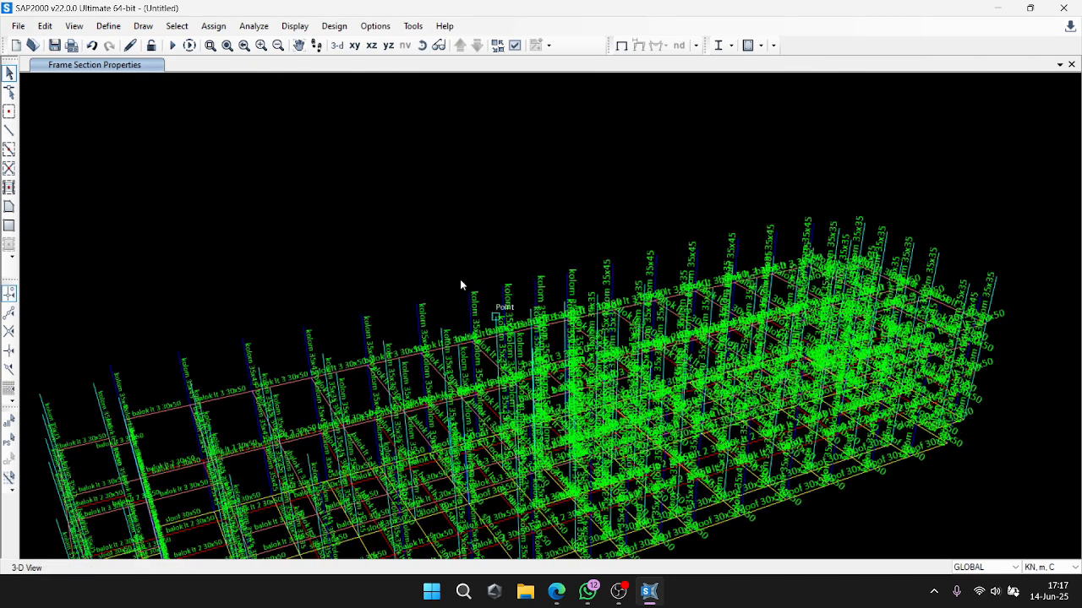
Show the X-Y plan at Z=3.85 with the frame section labels turned off.
{"action": "left_click", "coordinate": [354, 45]}
{"action": "scroll", "coordinate": [528, 285], "scroll_direction": "up", "scroll_amount": 5}
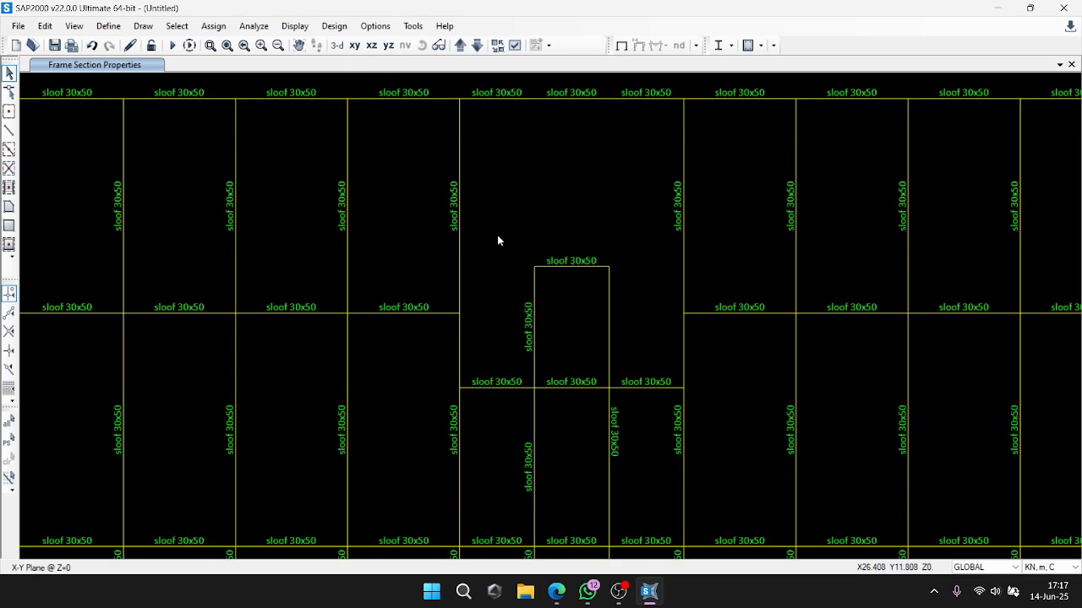
{"action": "left_click", "coordinate": [621, 45]}
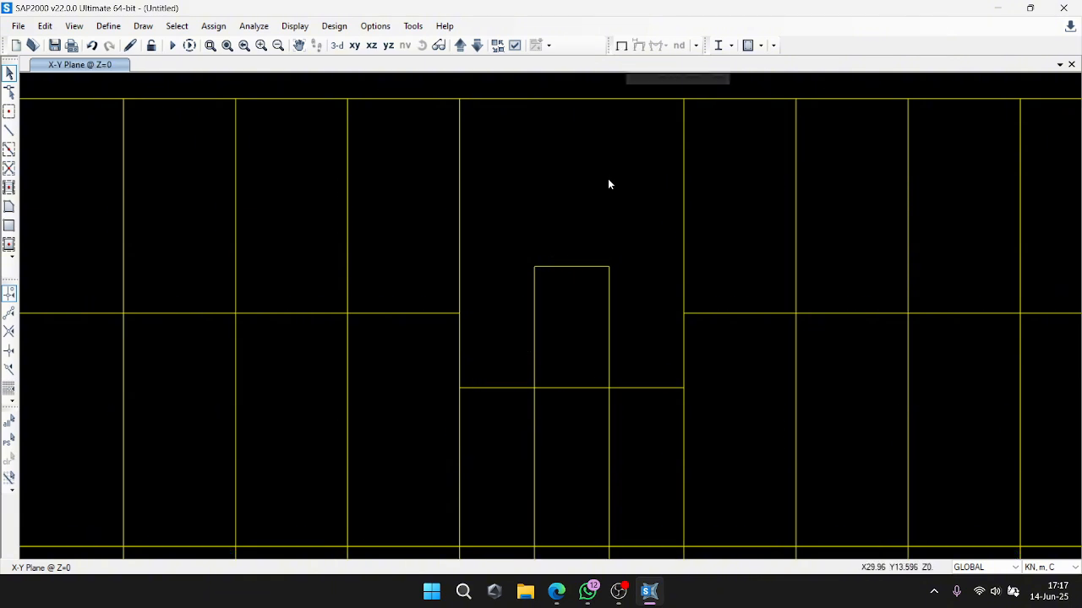
{"action": "scroll", "coordinate": [583, 245], "scroll_direction": "down", "scroll_amount": 3}
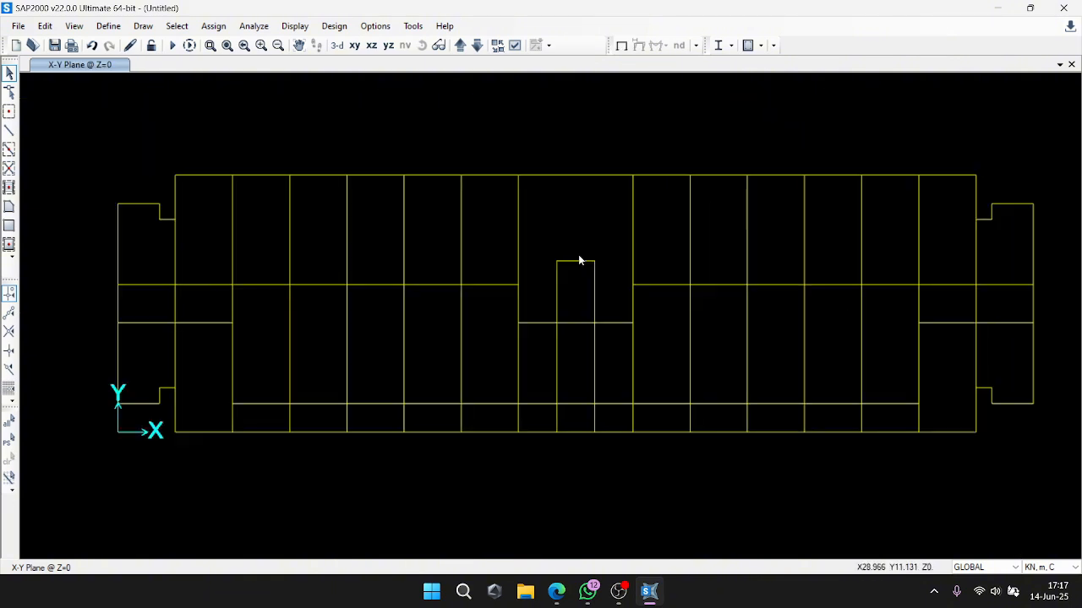
{"action": "left_click", "coordinate": [459, 45]}
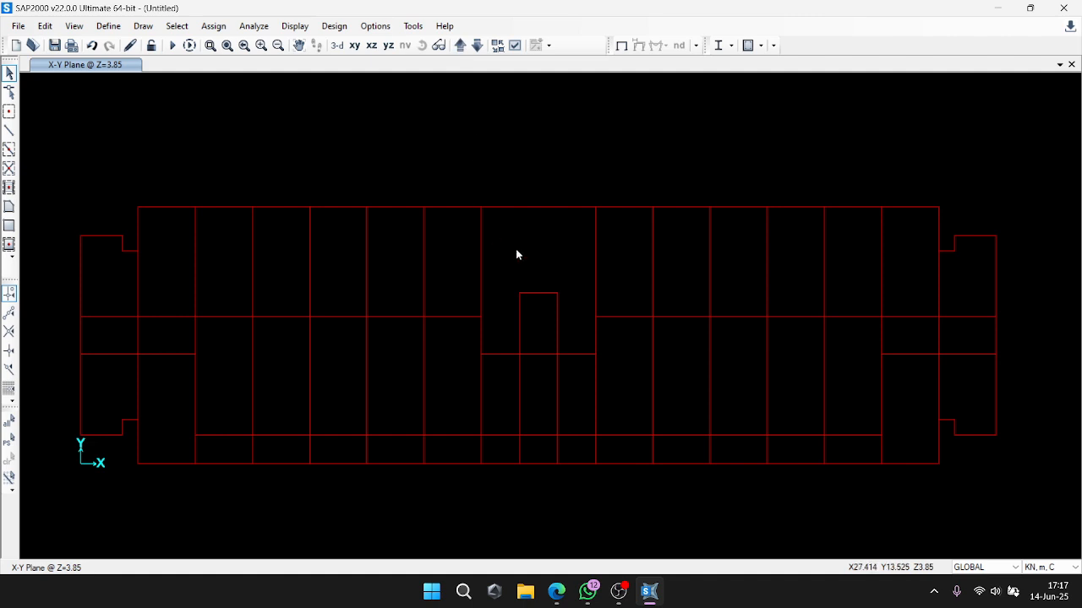
{"action": "left_click_drag", "start_coordinate": [515, 249], "coordinate": [128, 275]}
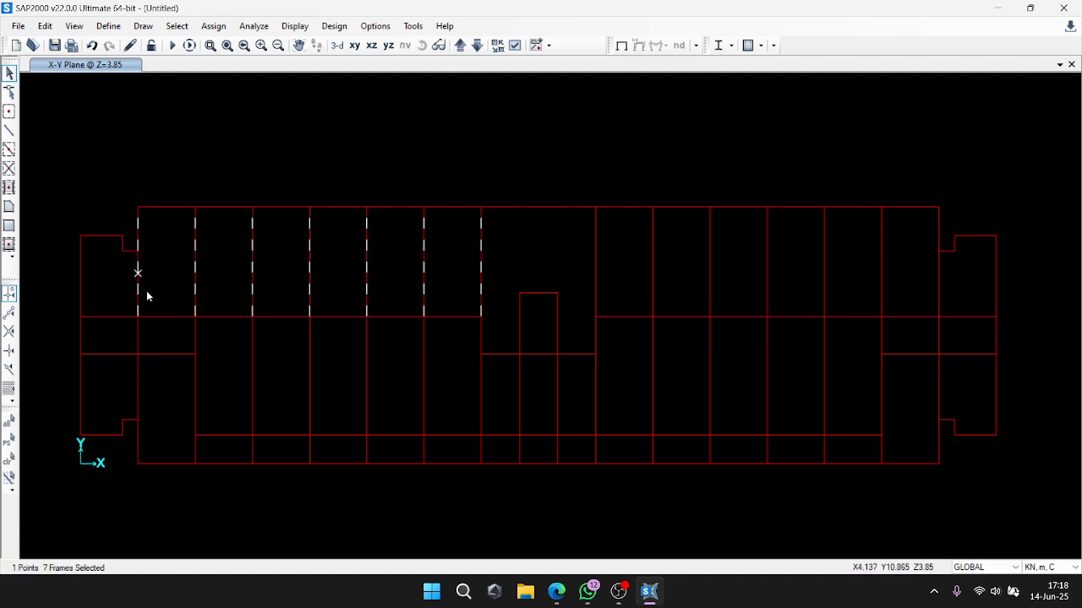
{"action": "key", "text": "Escape"}
{"action": "left_click_drag", "start_coordinate": [495, 268], "coordinate": [161, 292]}
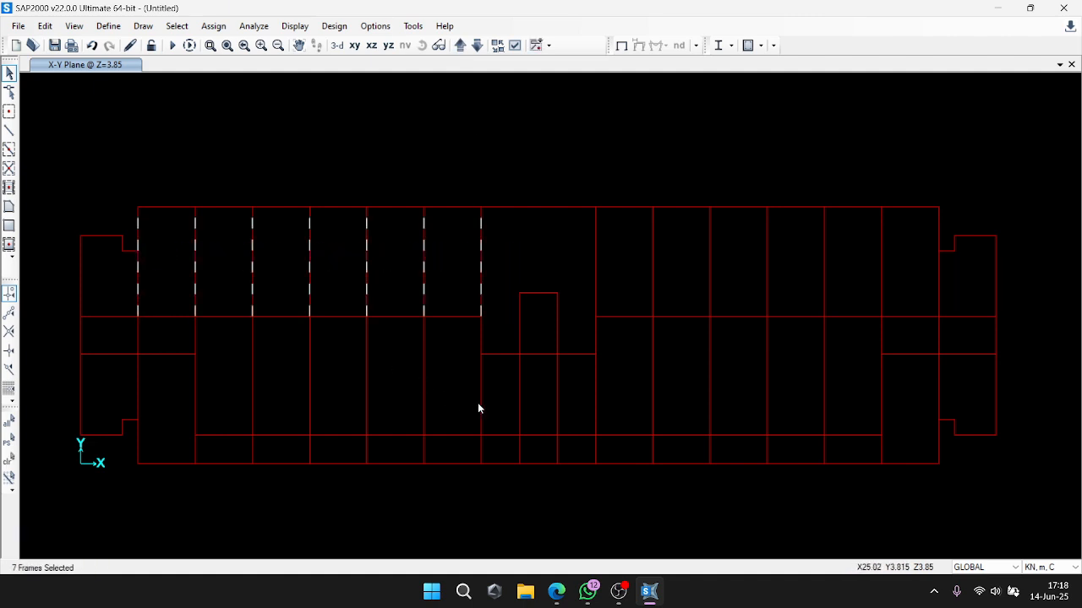
{"action": "left_click_drag", "start_coordinate": [478, 411], "coordinate": [186, 403]}
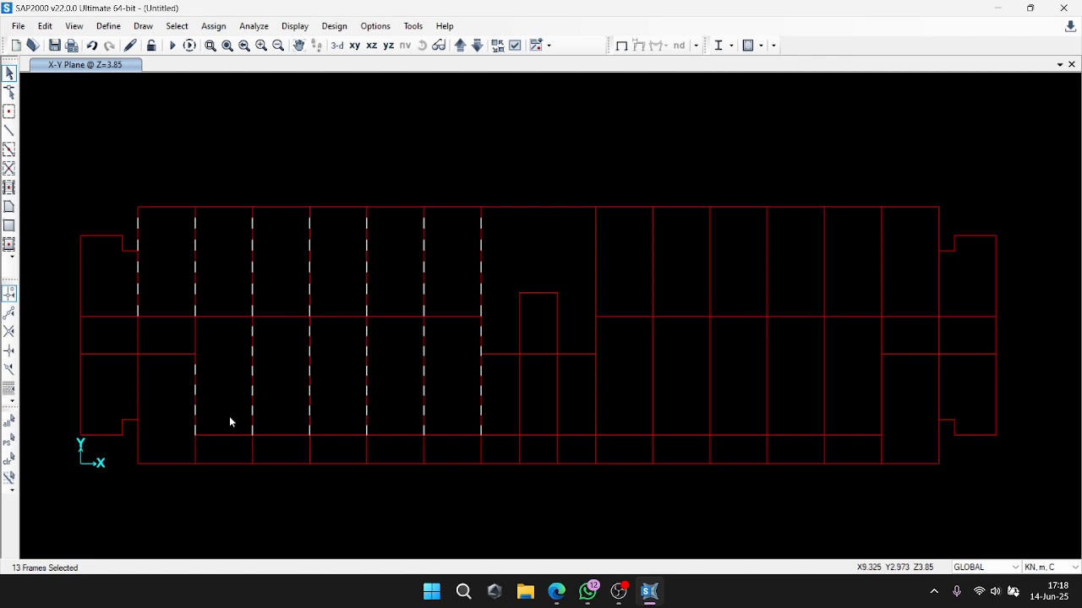
{"action": "key", "text": "Escape"}
Join the two segments of the transverse beam at X=7.2 between the middle corridor line and the front beam line.
{"action": "left_click", "coordinate": [196, 342]}
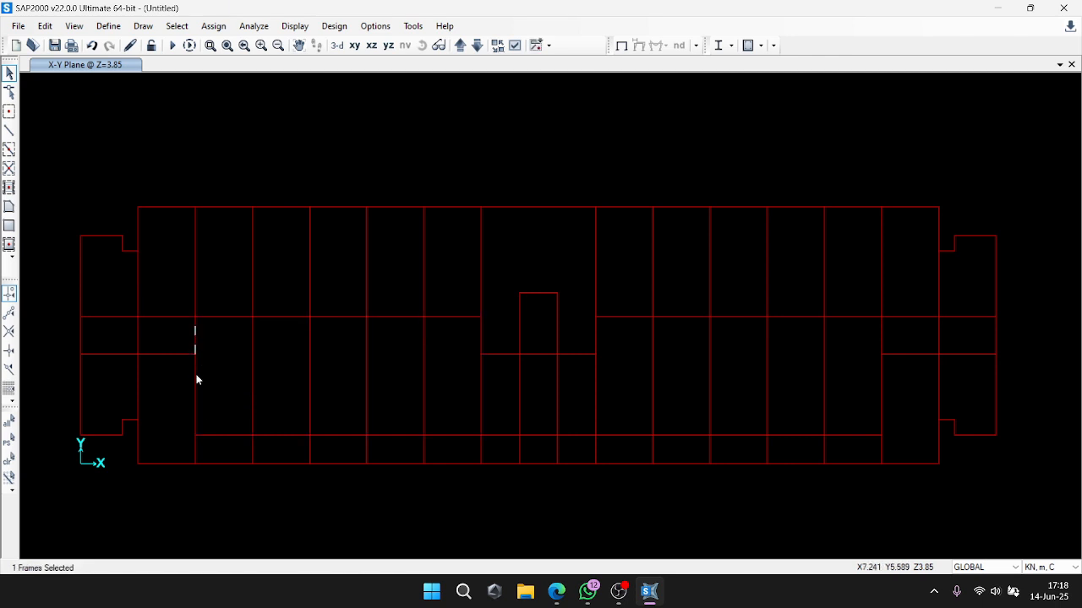
{"action": "left_click", "coordinate": [196, 380]}
{"action": "left_click", "coordinate": [45, 26]}
{"action": "mouse_move", "coordinate": [127, 281]}
{"action": "left_click", "coordinate": [241, 308]}
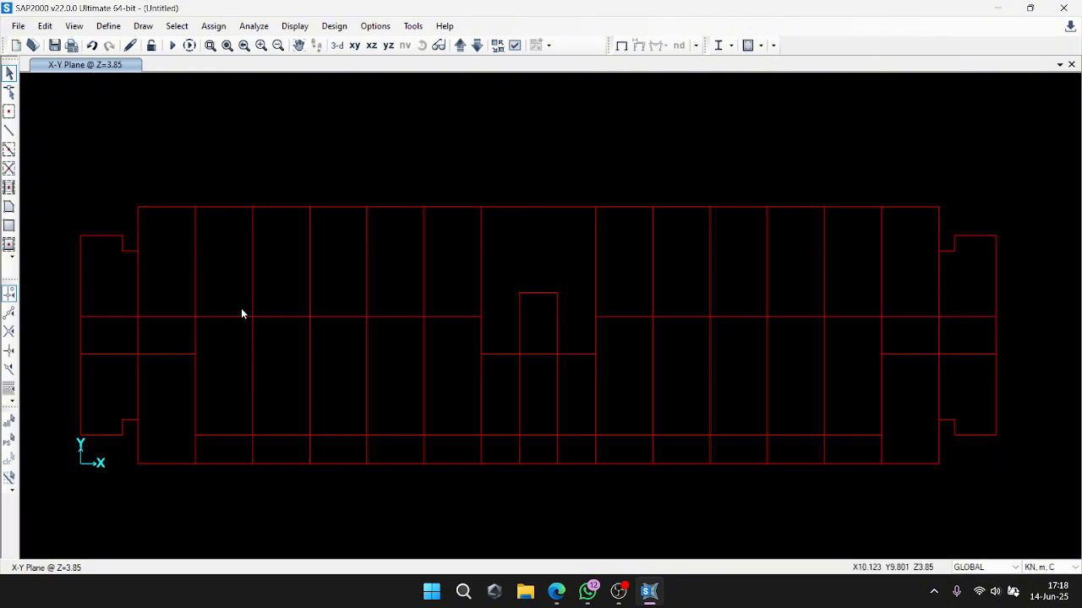
{"action": "left_click", "coordinate": [880, 369]}
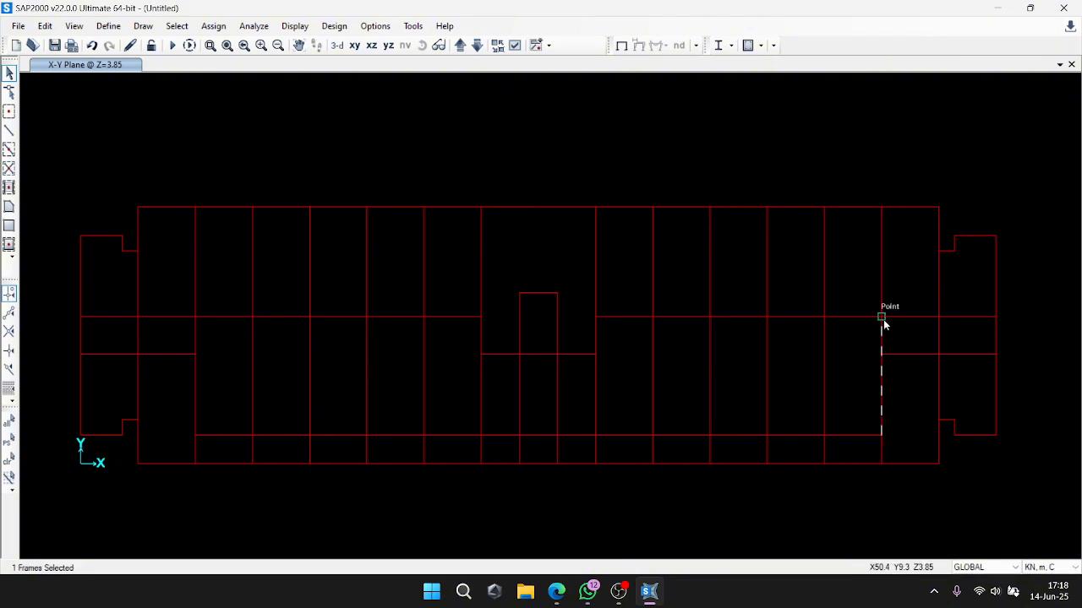
{"action": "key", "text": "Escape"}
{"action": "left_click_drag", "start_coordinate": [440, 263], "coordinate": [177, 272]}
{"action": "key", "text": "Escape"}
Select the transverse beams of both bay rows in the left half and divide each into 2 frames with length ratio 1.
{"action": "left_click_drag", "start_coordinate": [442, 304], "coordinate": [131, 297]}
{"action": "left_click_drag", "start_coordinate": [444, 412], "coordinate": [189, 414]}
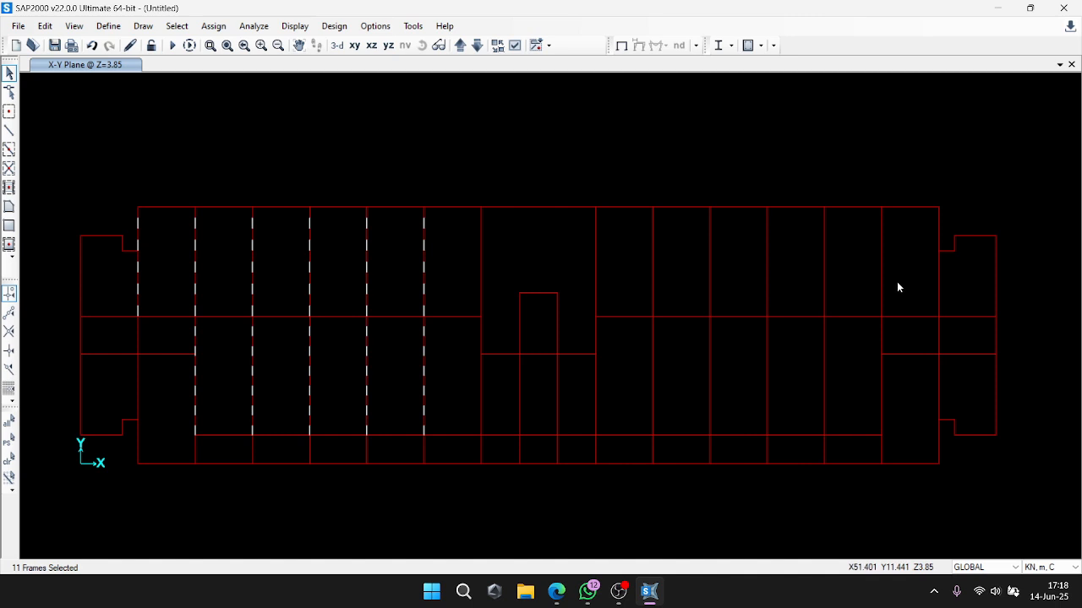
{"action": "left_click_drag", "start_coordinate": [491, 307], "coordinate": [452, 308]}
{"action": "left_click_drag", "start_coordinate": [498, 393], "coordinate": [441, 394]}
{"action": "left_click", "coordinate": [44, 25]}
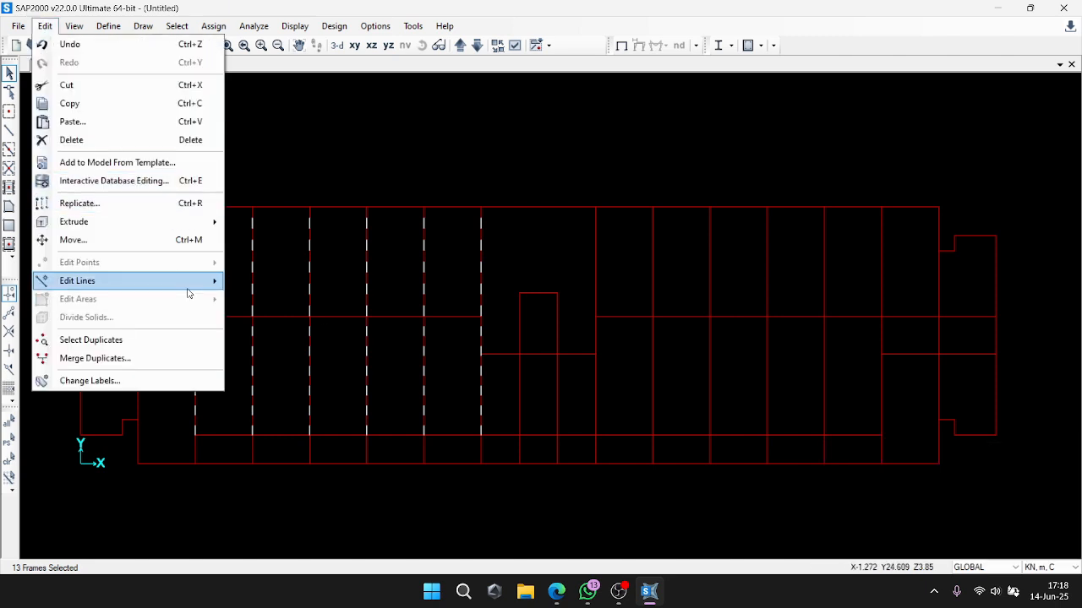
{"action": "mouse_move", "coordinate": [187, 282]}
{"action": "left_click", "coordinate": [305, 284]}
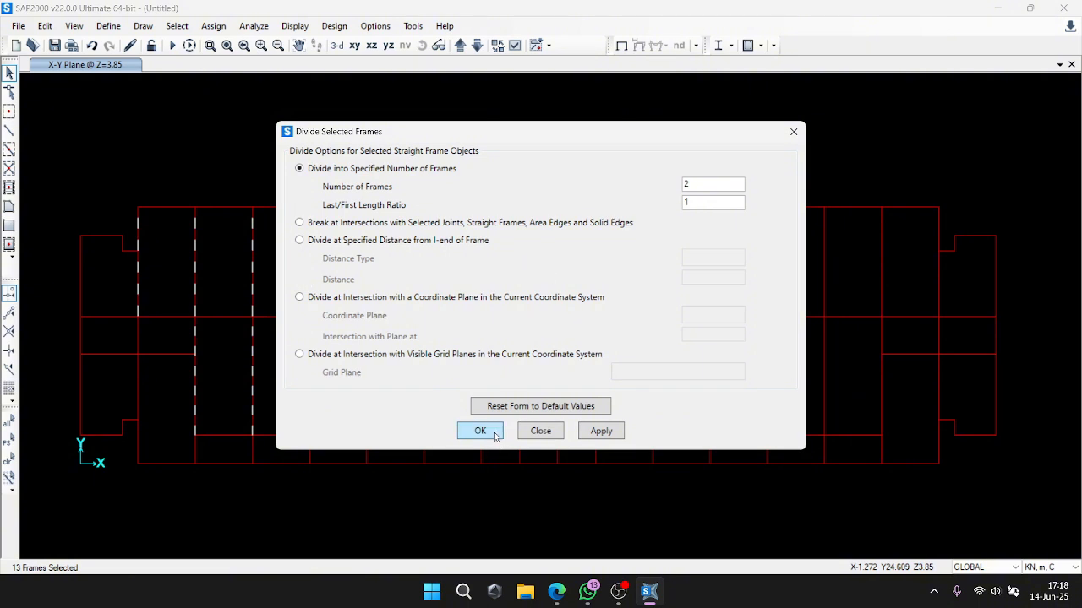
{"action": "left_click", "coordinate": [602, 432]}
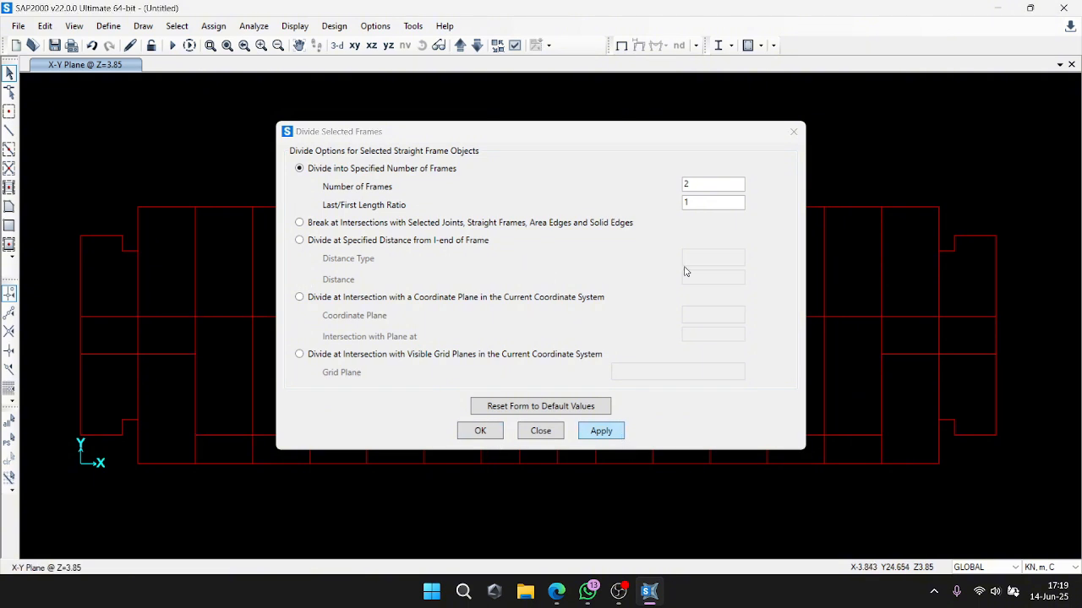
{"action": "left_click", "coordinate": [787, 142]}
Draw b2 20x40 secondary beams through the midpoints of the upper row of transverse beams, from the second gridline to the stairwell.
{"action": "right_click", "coordinate": [422, 206]}
{"action": "left_click", "coordinate": [410, 141]}
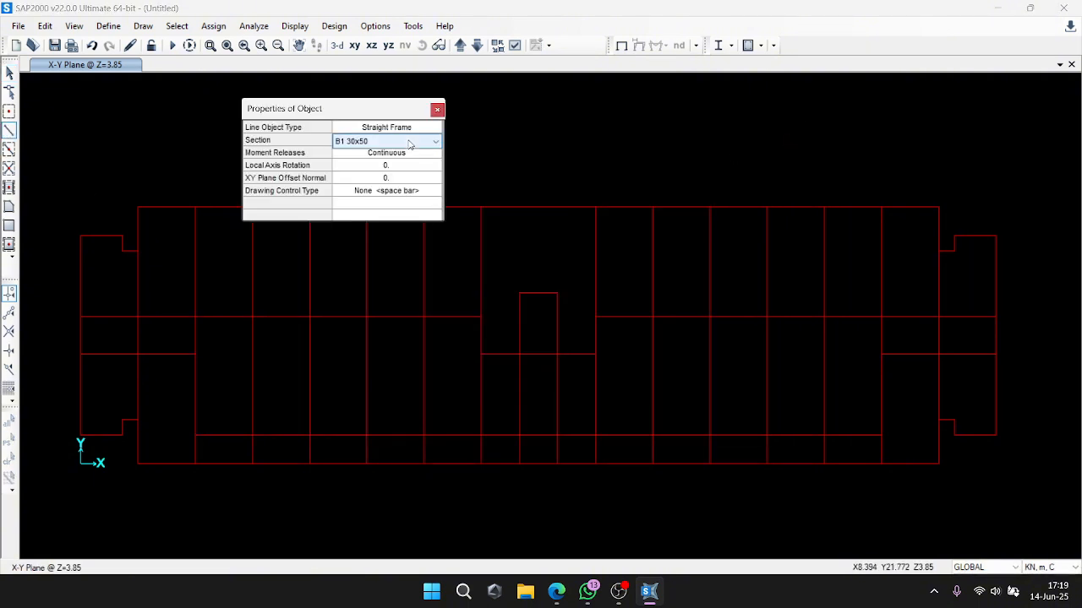
{"action": "left_click", "coordinate": [410, 143]}
{"action": "left_click", "coordinate": [386, 169]}
{"action": "left_click_drag", "start_coordinate": [380, 110], "coordinate": [463, 91]}
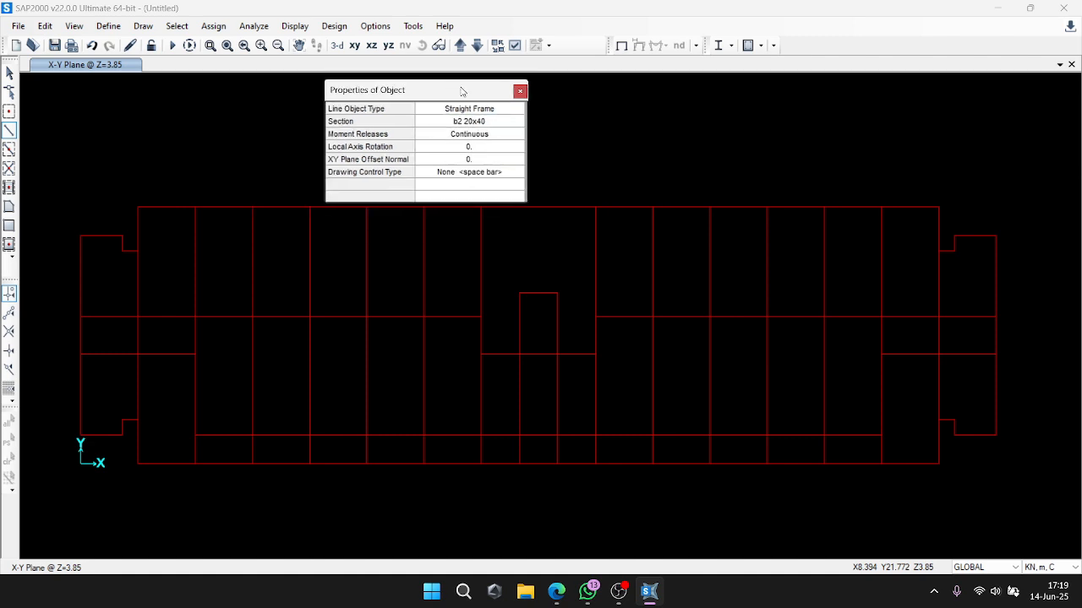
{"action": "left_click", "coordinate": [139, 262]}
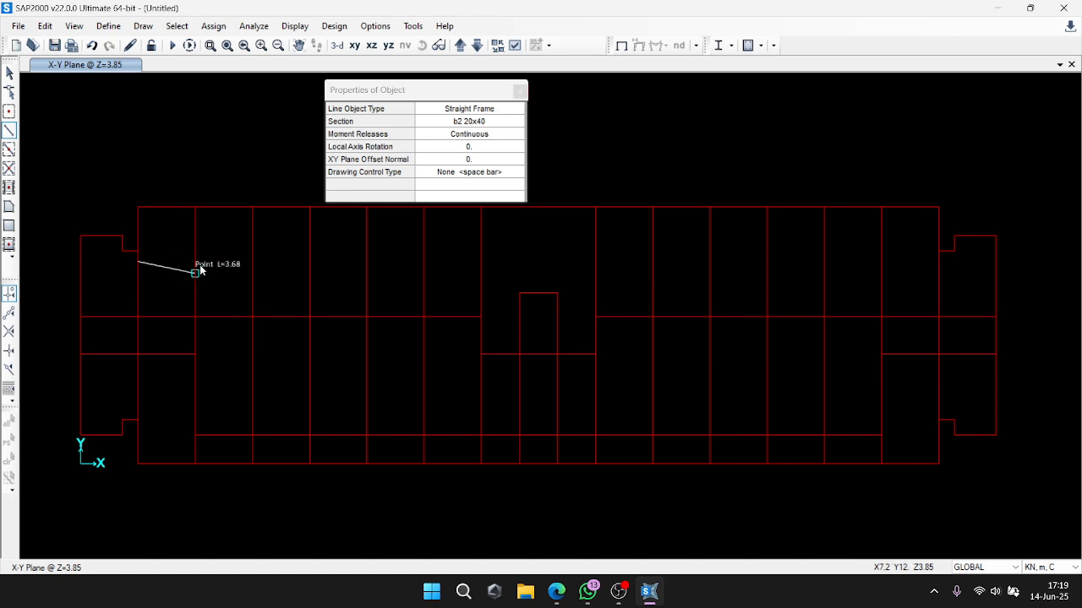
{"action": "left_click", "coordinate": [367, 262]}
{"action": "left_click", "coordinate": [423, 262]}
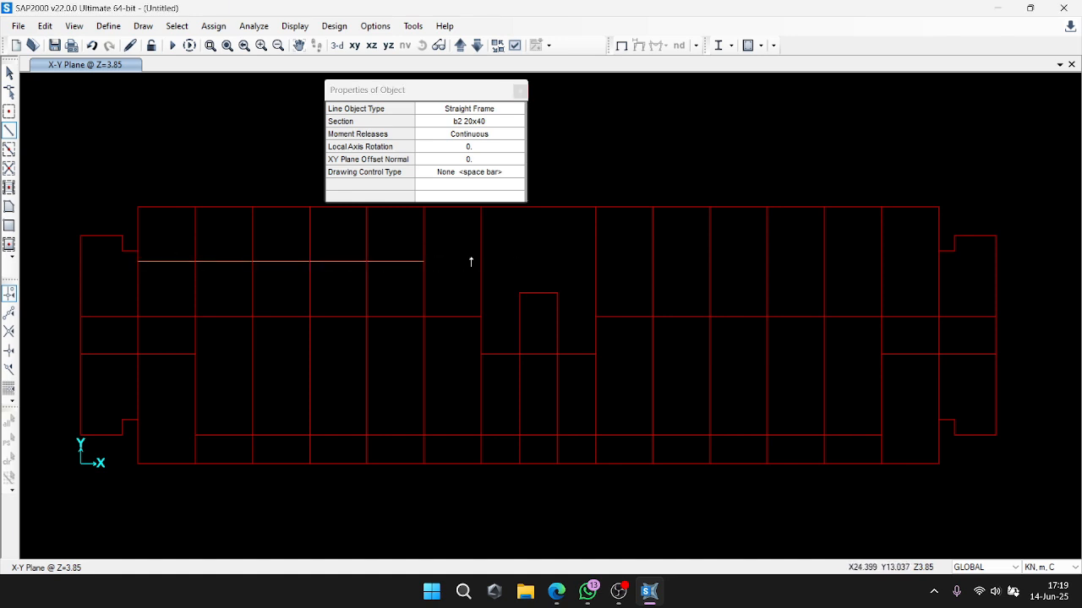
{"action": "left_click", "coordinate": [480, 262]}
{"action": "key", "text": "Escape"}
Draw b2 20x40 secondary beams through the midpoints of the lower row of transverse beams, from X=7.2 to the stairwell.
{"action": "left_click", "coordinate": [10, 130]}
{"action": "left_click", "coordinate": [195, 376]}
{"action": "left_click", "coordinate": [366, 376]}
{"action": "left_click", "coordinate": [423, 376]}
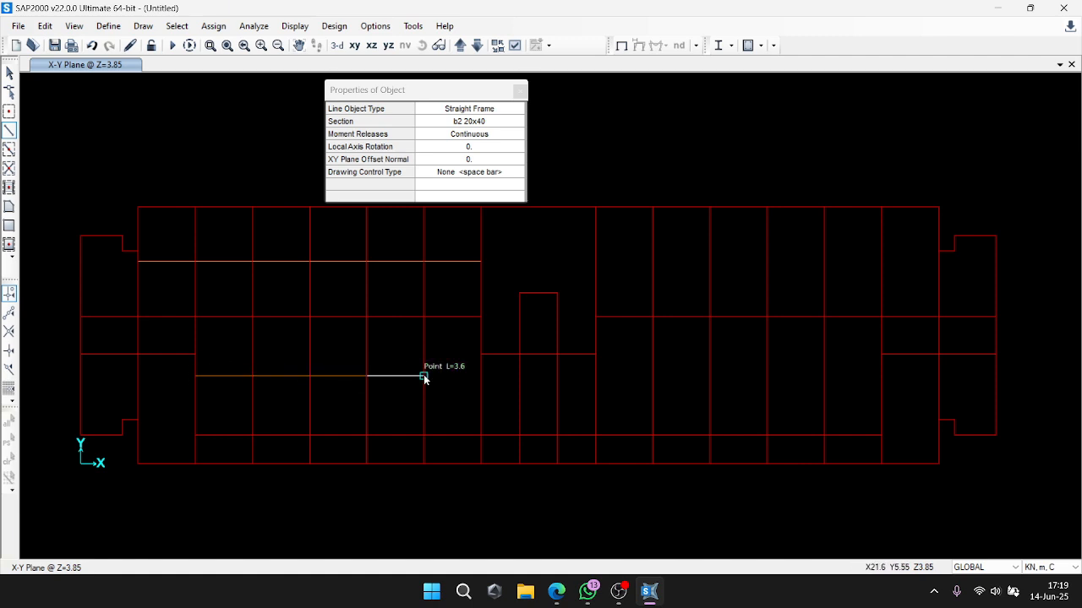
{"action": "left_click", "coordinate": [481, 376]}
{"action": "key", "text": "Escape"}
{"action": "left_click", "coordinate": [9, 132]}
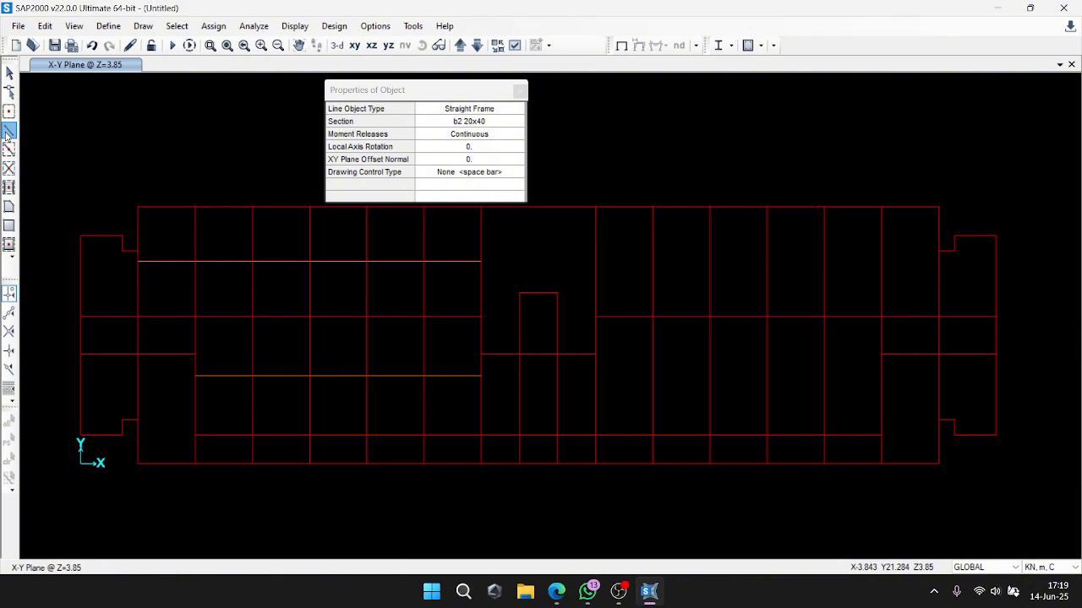
{"action": "key", "text": "Escape"}
{"action": "left_click", "coordinate": [436, 261]}
{"action": "left_click", "coordinate": [387, 261]}
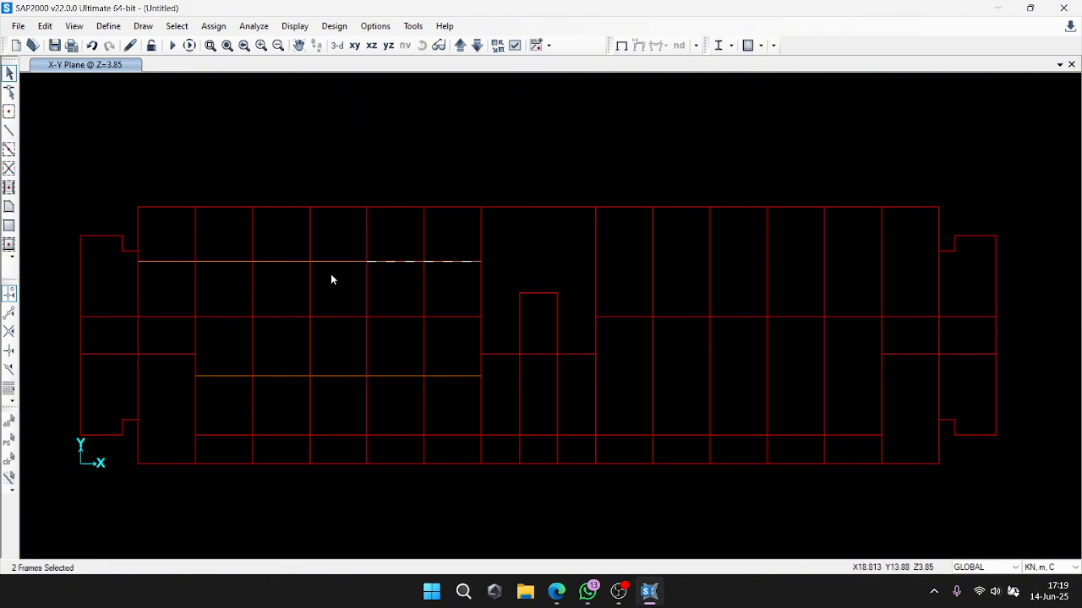
{"action": "left_click", "coordinate": [338, 261]}
{"action": "left_click", "coordinate": [281, 261]}
{"action": "left_click", "coordinate": [221, 261]}
{"action": "left_click", "coordinate": [164, 261]}
{"action": "left_click", "coordinate": [238, 375]}
{"action": "left_click", "coordinate": [297, 376]}
{"action": "left_click", "coordinate": [357, 376]}
{"action": "left_click", "coordinate": [407, 375]}
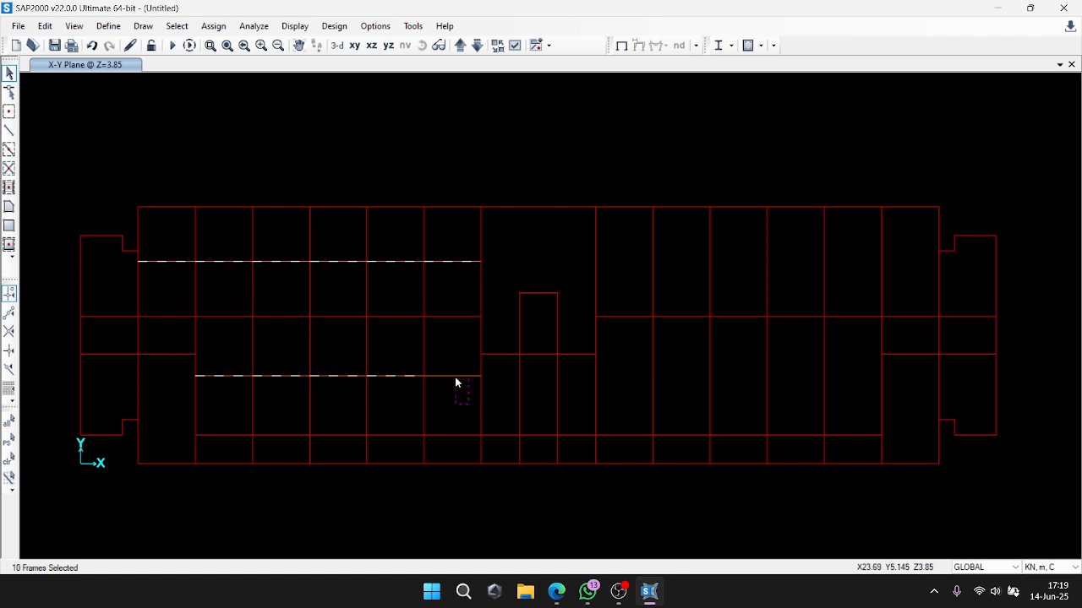
{"action": "left_click", "coordinate": [454, 376]}
{"action": "left_click", "coordinate": [45, 25]}
{"action": "mouse_move", "coordinate": [163, 284]}
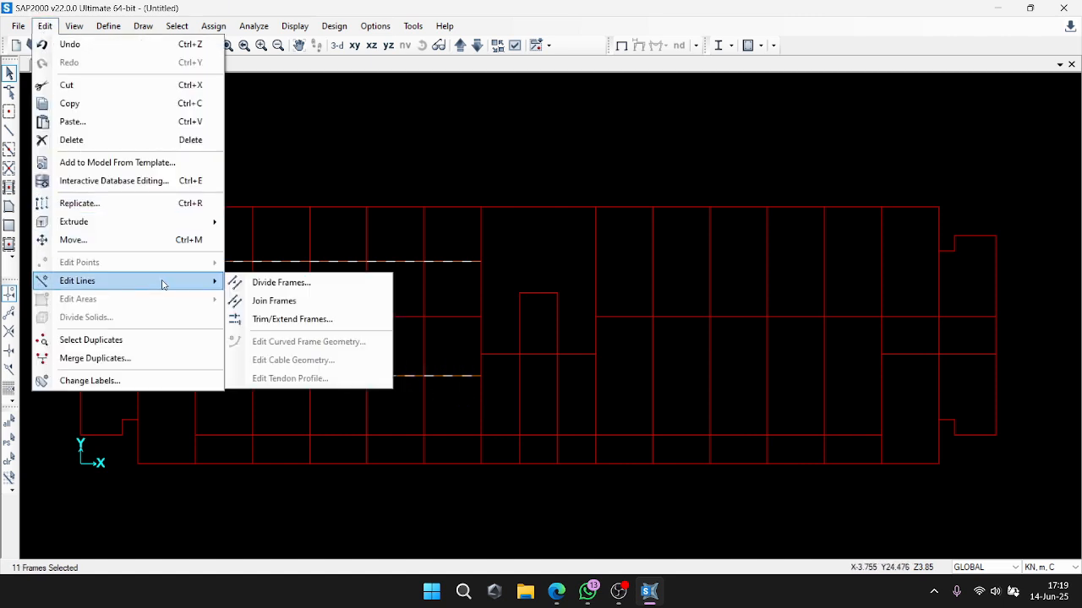
{"action": "mouse_move", "coordinate": [123, 232]}
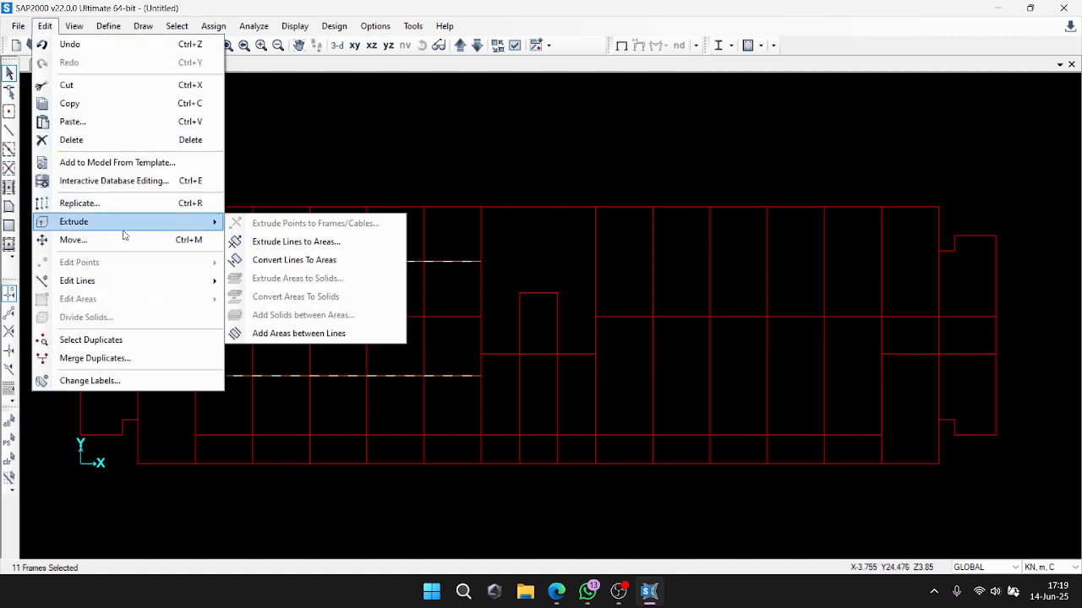
{"action": "left_click", "coordinate": [236, 85]}
{"action": "left_click_drag", "start_coordinate": [465, 411], "coordinate": [211, 361]}
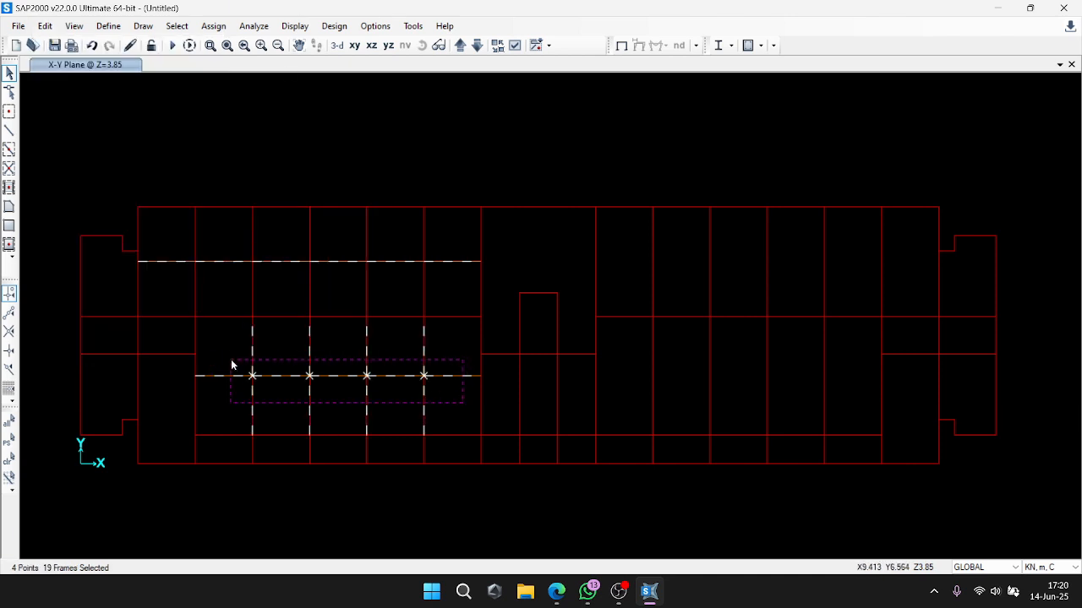
{"action": "key", "text": "ctrl+z"}
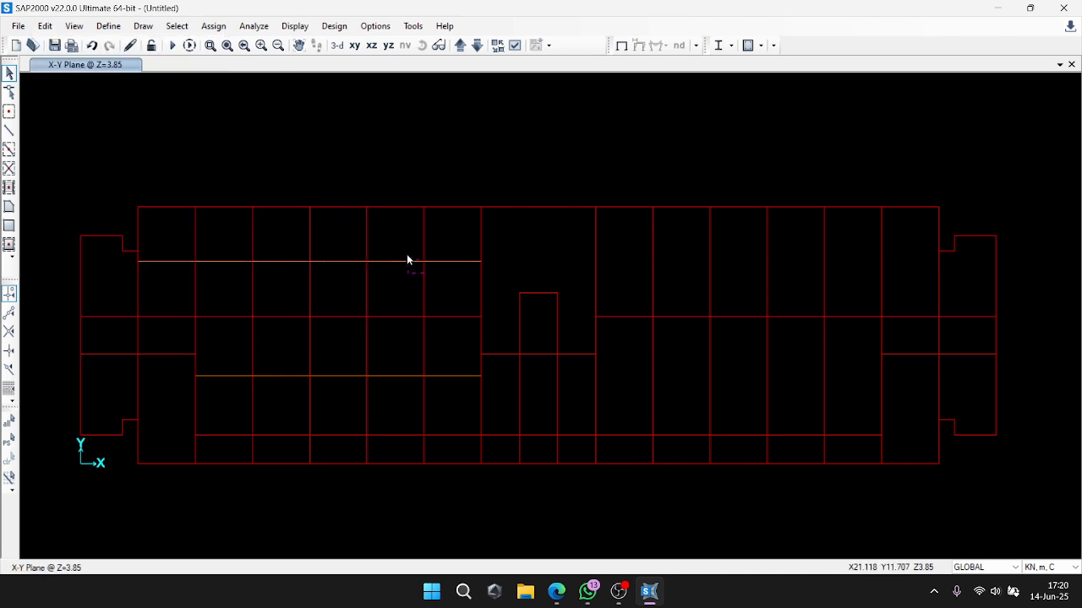
Replicate the upper row of secondary beams in the left half linearly once with dx 28.8 (3.6*6+7.2), dy 0 and dz 0.
{"action": "left_click_drag", "start_coordinate": [280, 288], "coordinate": [166, 234]}
{"action": "left_click", "coordinate": [48, 28]}
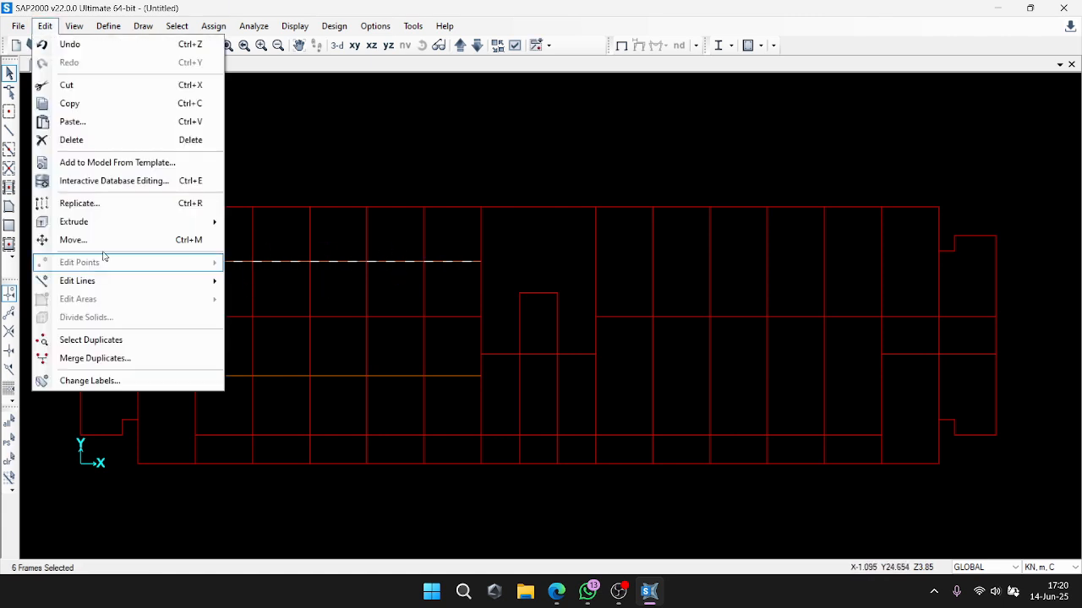
{"action": "left_click", "coordinate": [144, 211]}
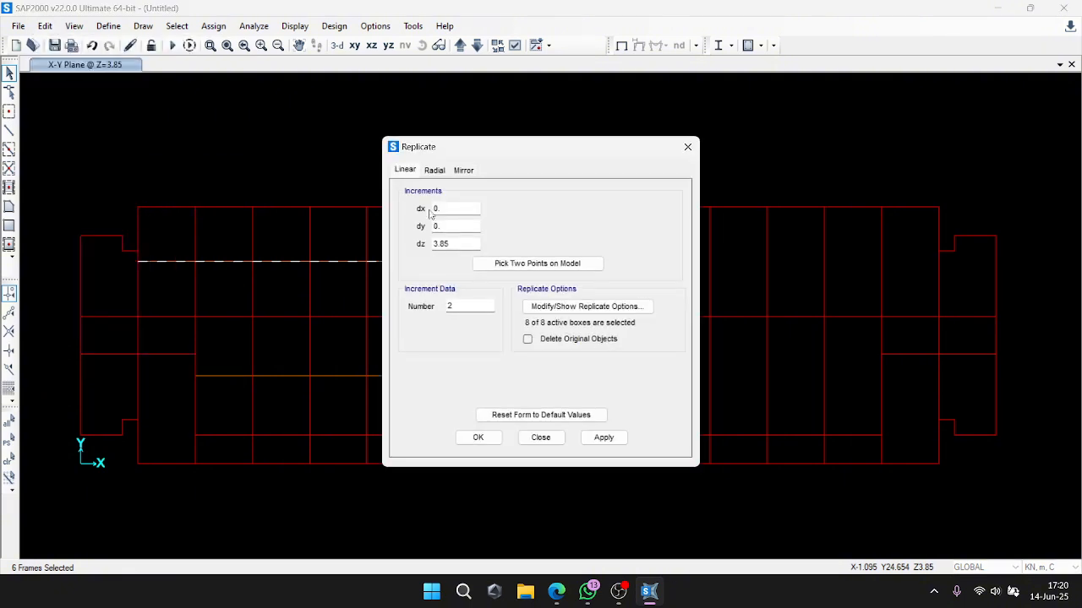
{"action": "key", "text": "Tab"}
{"action": "key", "text": "Tab"}
{"action": "type", "text": "0"}
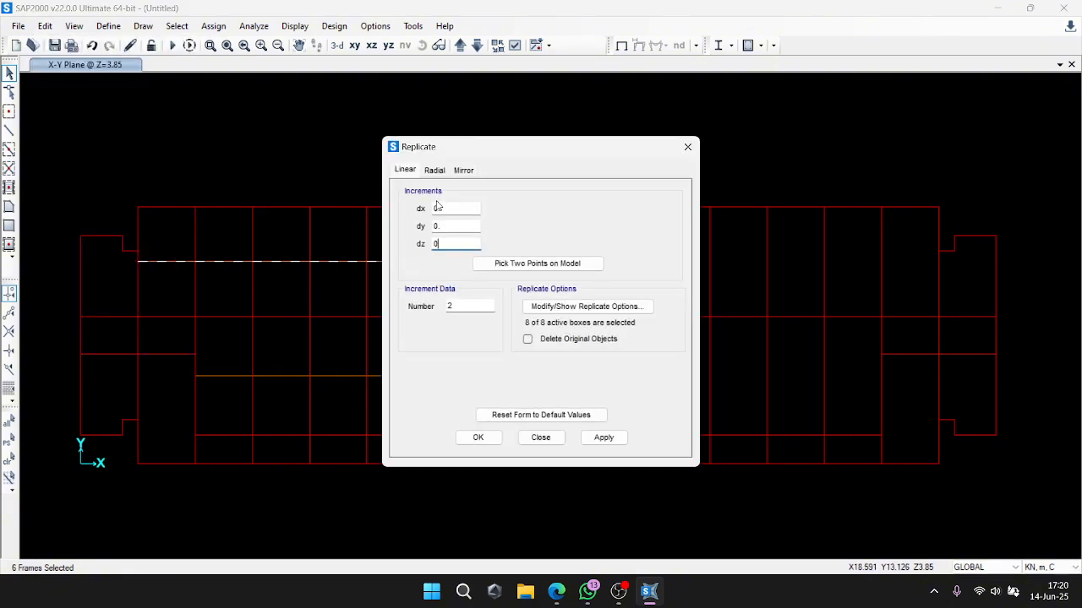
{"action": "left_click_drag", "start_coordinate": [443, 207], "coordinate": [424, 209]}
{"action": "type", "text": "3.6"}
{"action": "type", "text": "*"}
{"action": "type", "text": "6"}
{"action": "left_click", "coordinate": [459, 230]}
{"action": "left_click_drag", "start_coordinate": [459, 306], "coordinate": [431, 314]}
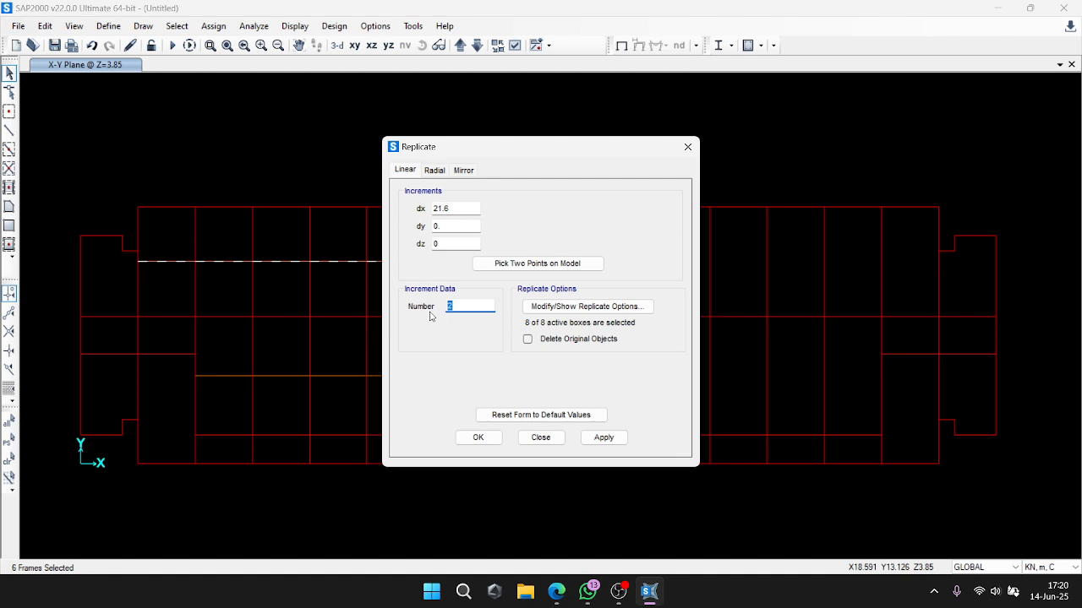
{"action": "left_click", "coordinate": [466, 206]}
{"action": "type", "text": "+7.2"}
{"action": "key", "text": "Tab"}
{"action": "left_click_drag", "start_coordinate": [459, 306], "coordinate": [423, 315]}
{"action": "type", "text": "1"}
{"action": "left_click", "coordinate": [599, 438]}
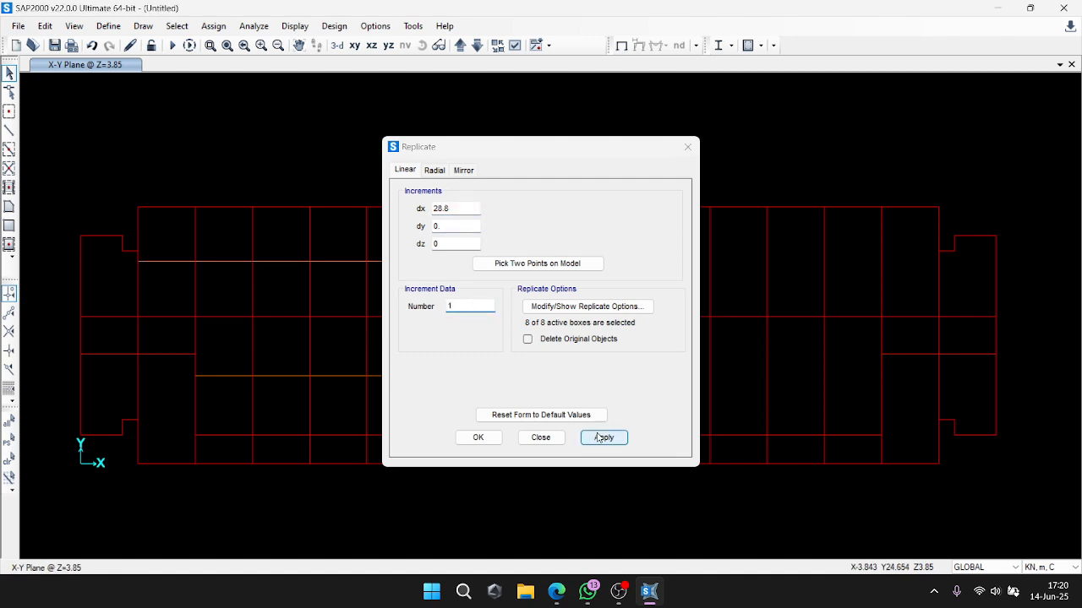
{"action": "mouse_move", "coordinate": [625, 146]}
{"action": "left_mouse_down"}
{"action": "mouse_move", "coordinate": [494, 160]}
{"action": "mouse_move", "coordinate": [628, 148]}
{"action": "left_mouse_up"}
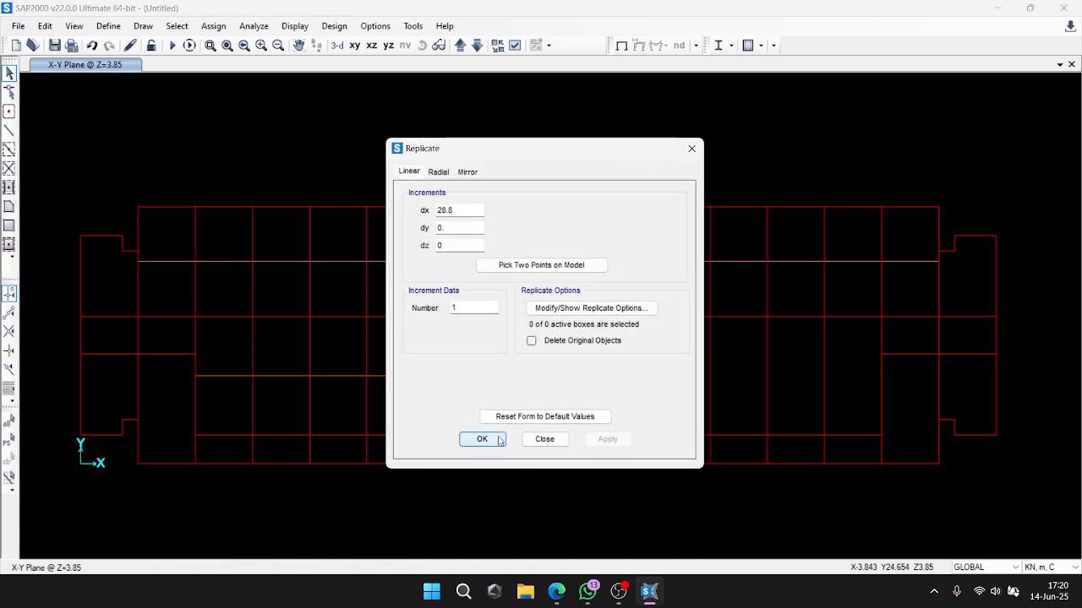
{"action": "left_click", "coordinate": [481, 440]}
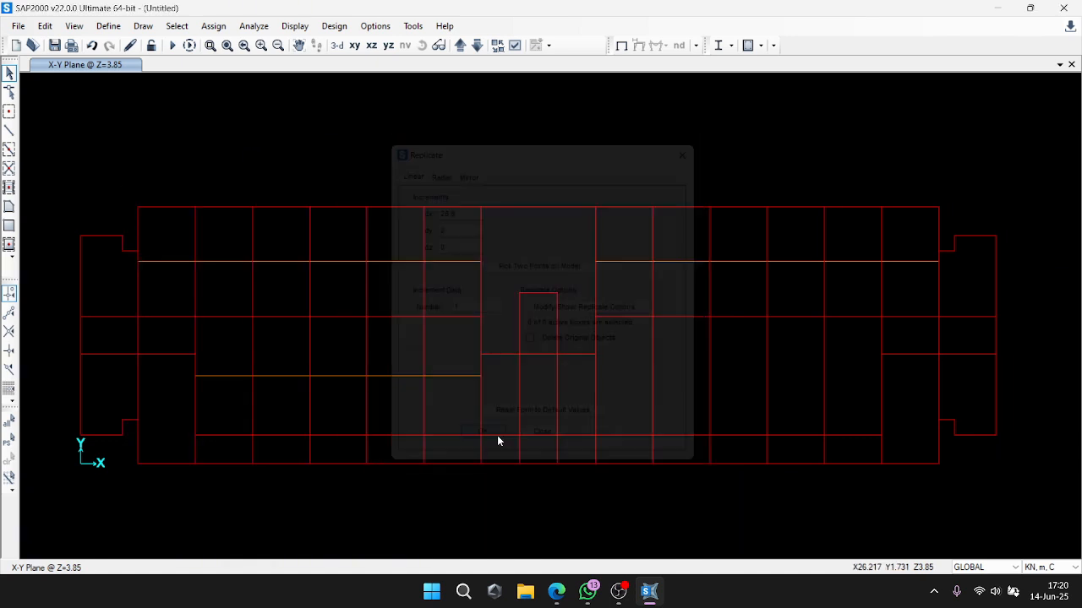
Replicate the five lower-row secondary beams in the left half linearly once with dx 25.2 (18+7.2), dy 0 and dz 0.
{"action": "left_click", "coordinate": [225, 376]}
{"action": "left_click", "coordinate": [282, 376]}
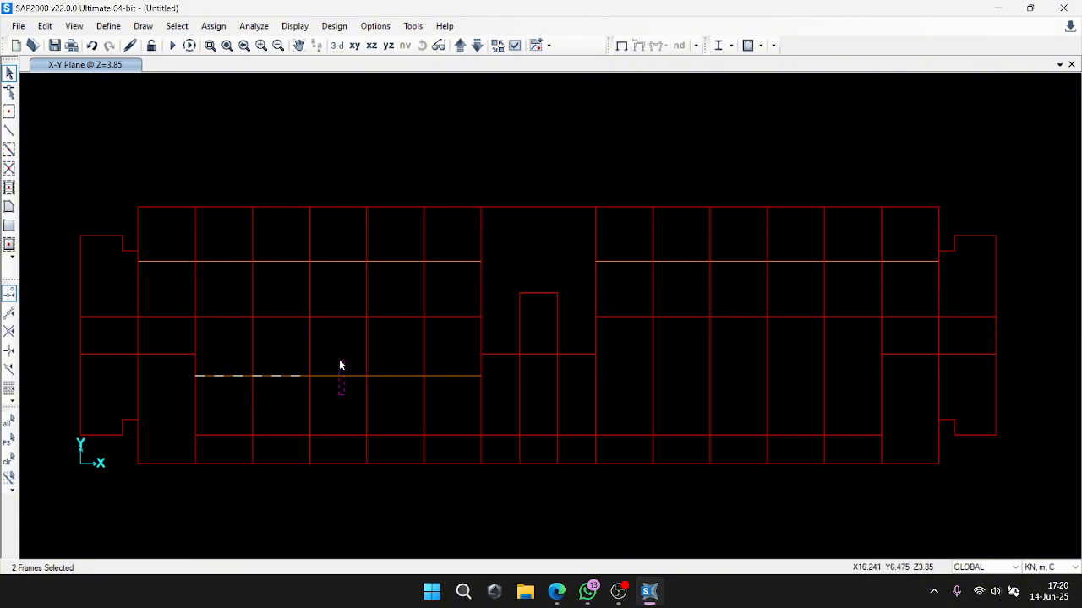
{"action": "left_click", "coordinate": [338, 376]}
{"action": "left_click", "coordinate": [395, 376]}
{"action": "left_click", "coordinate": [452, 376]}
{"action": "left_click", "coordinate": [45, 26]}
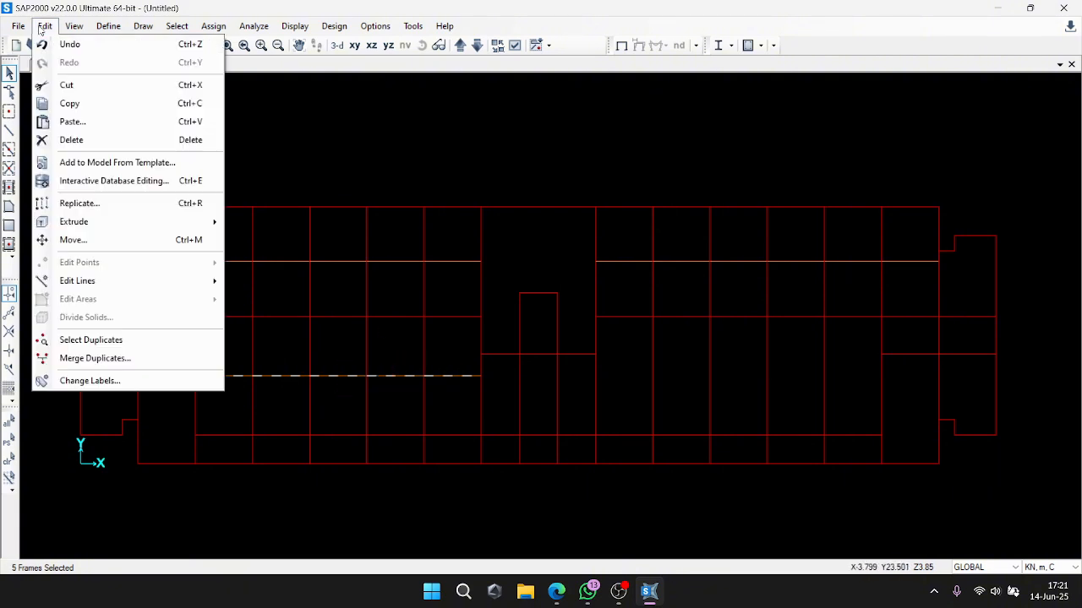
{"action": "left_click", "coordinate": [126, 203]}
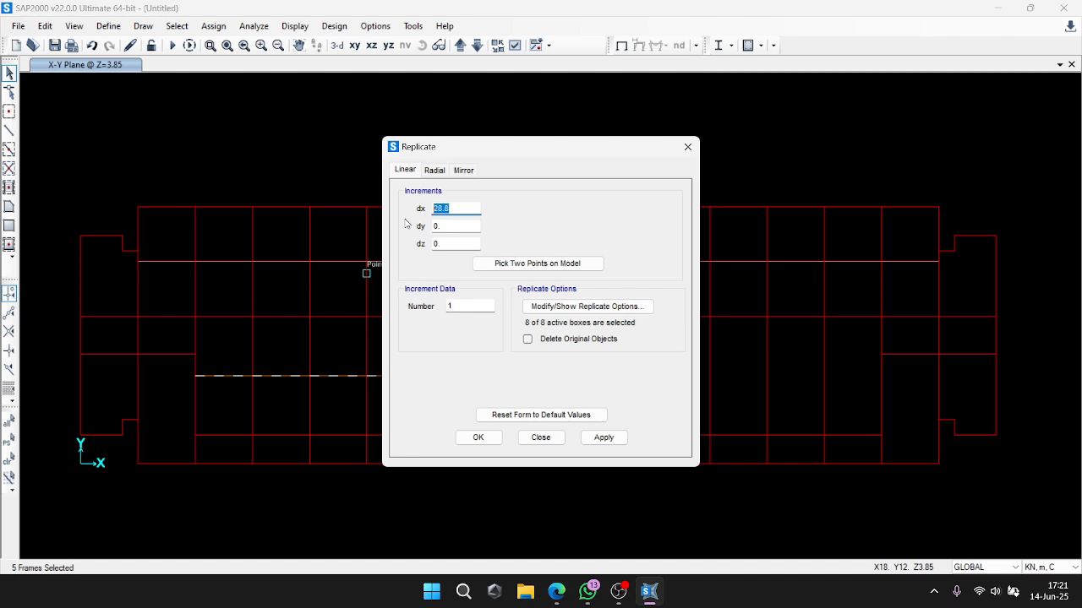
{"action": "type", "text": "3.6"}
{"action": "double_click", "coordinate": [459, 209]}
{"action": "type", "text": "18+7.2"}
{"action": "key", "text": "Tab"}
{"action": "left_click", "coordinate": [601, 439]}
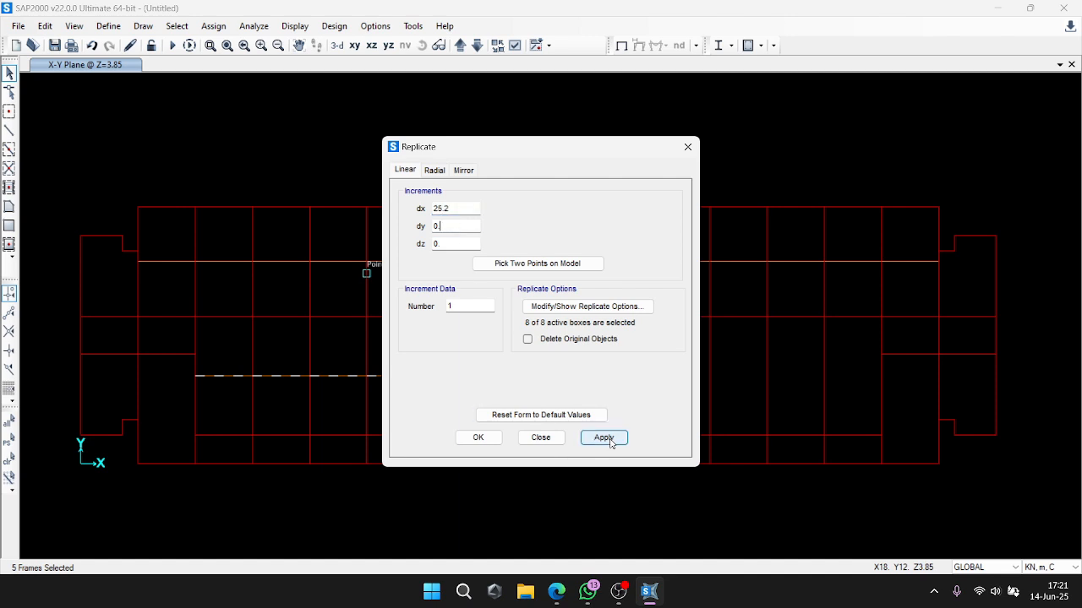
{"action": "left_click", "coordinate": [483, 439]}
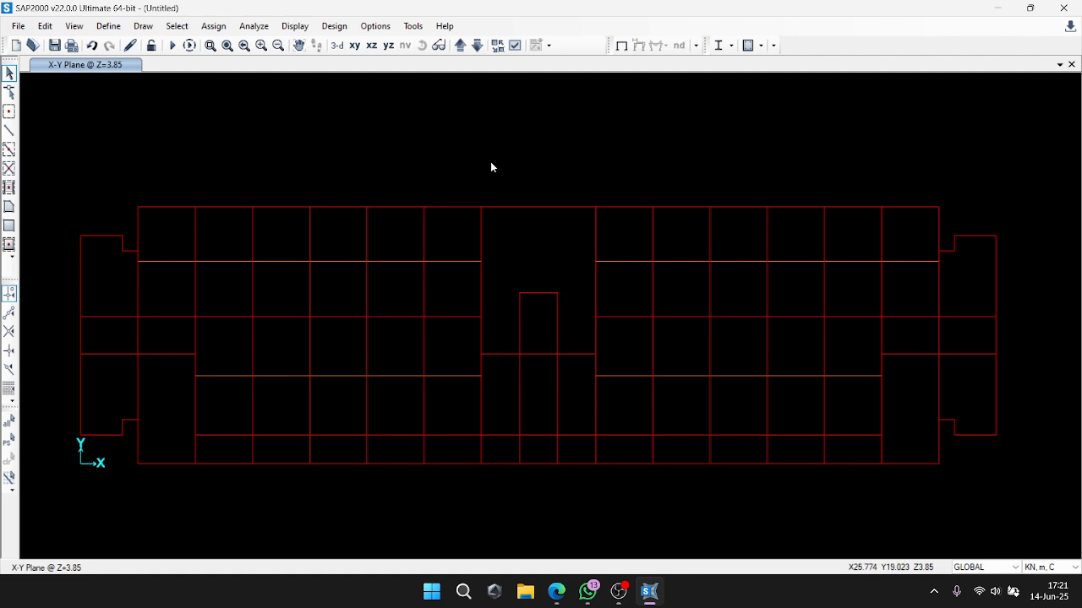
Try to join the divided transverse beam segments of both bay rows in the left half in one operation.
{"action": "left_click_drag", "start_coordinate": [490, 274], "coordinate": [133, 282]}
{"action": "left_click_drag", "start_coordinate": [518, 225], "coordinate": [133, 233]}
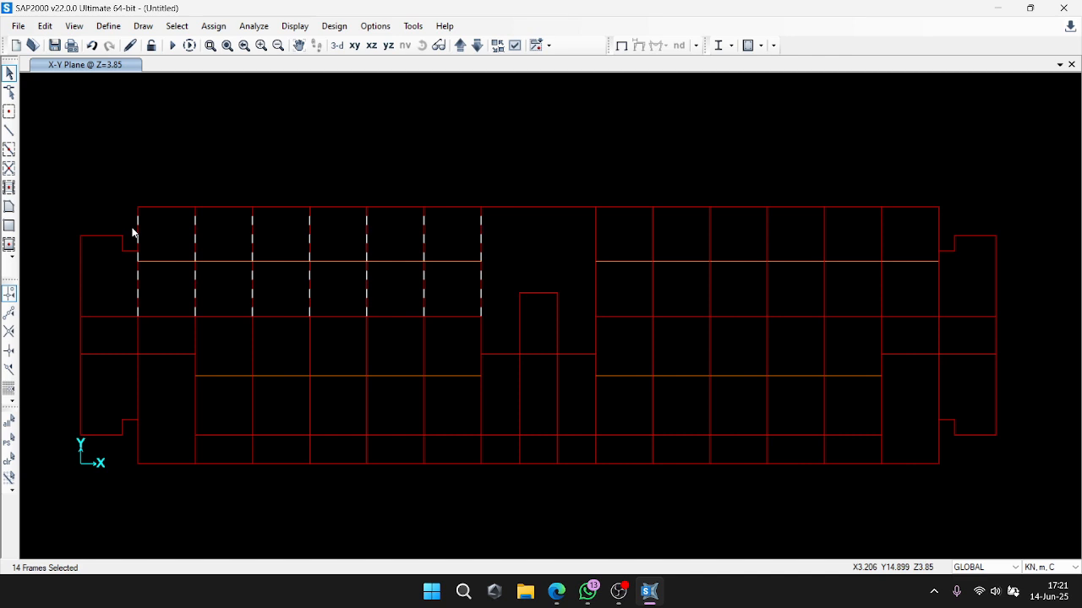
{"action": "left_click_drag", "start_coordinate": [483, 318], "coordinate": [195, 334]}
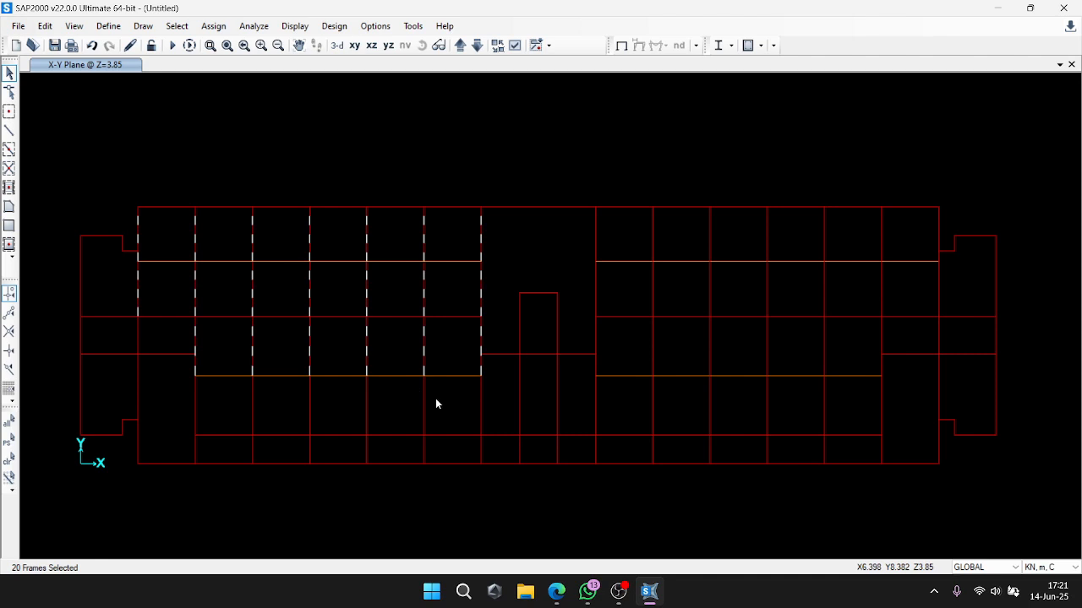
{"action": "left_click_drag", "start_coordinate": [498, 420], "coordinate": [179, 425]}
{"action": "left_click", "coordinate": [45, 25]}
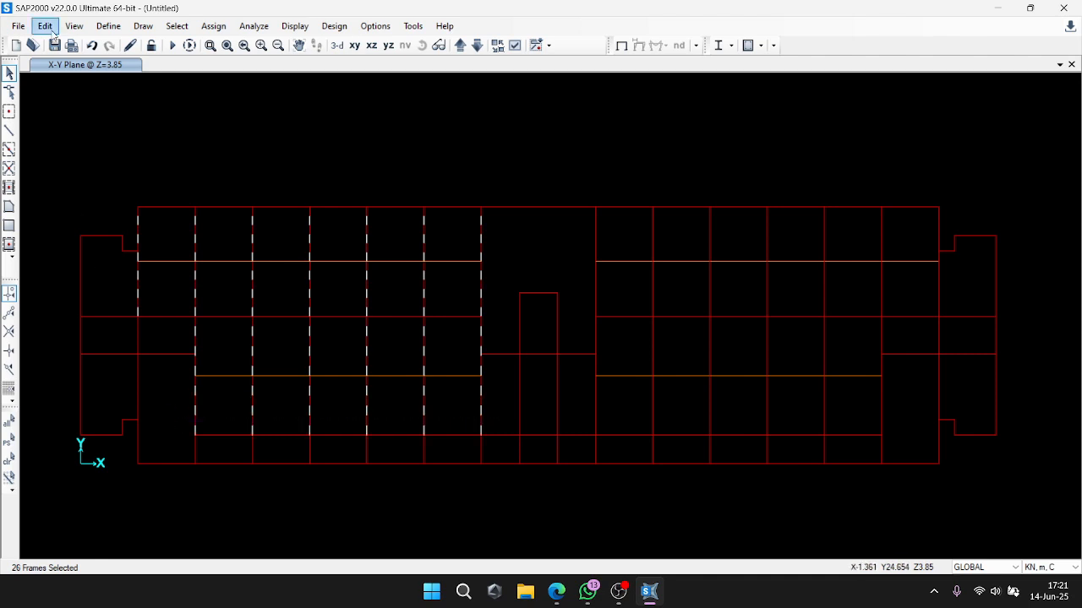
{"action": "mouse_move", "coordinate": [169, 281]}
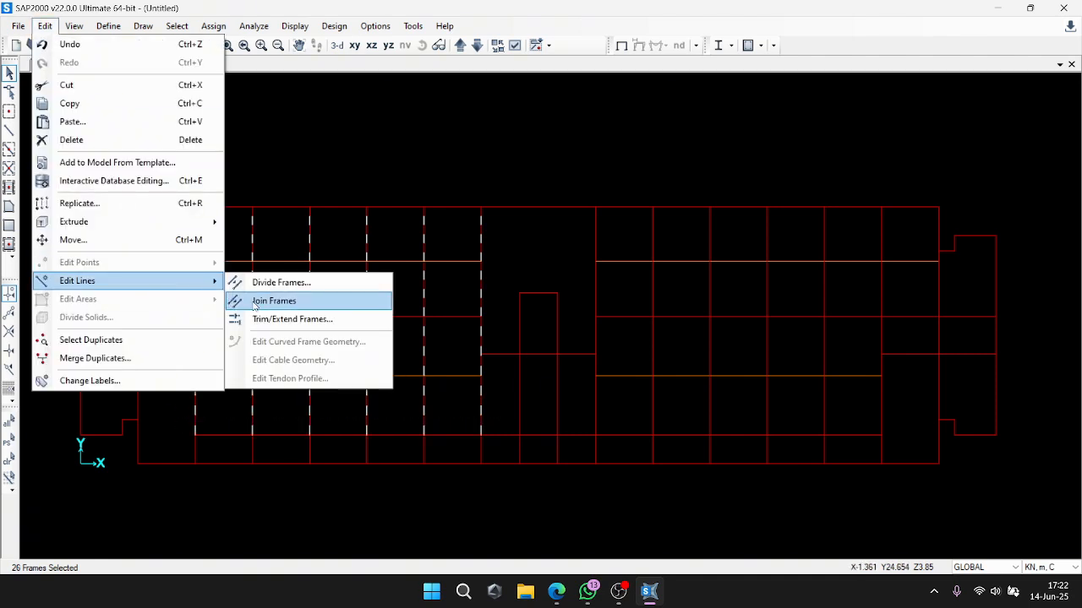
{"action": "left_click", "coordinate": [255, 302]}
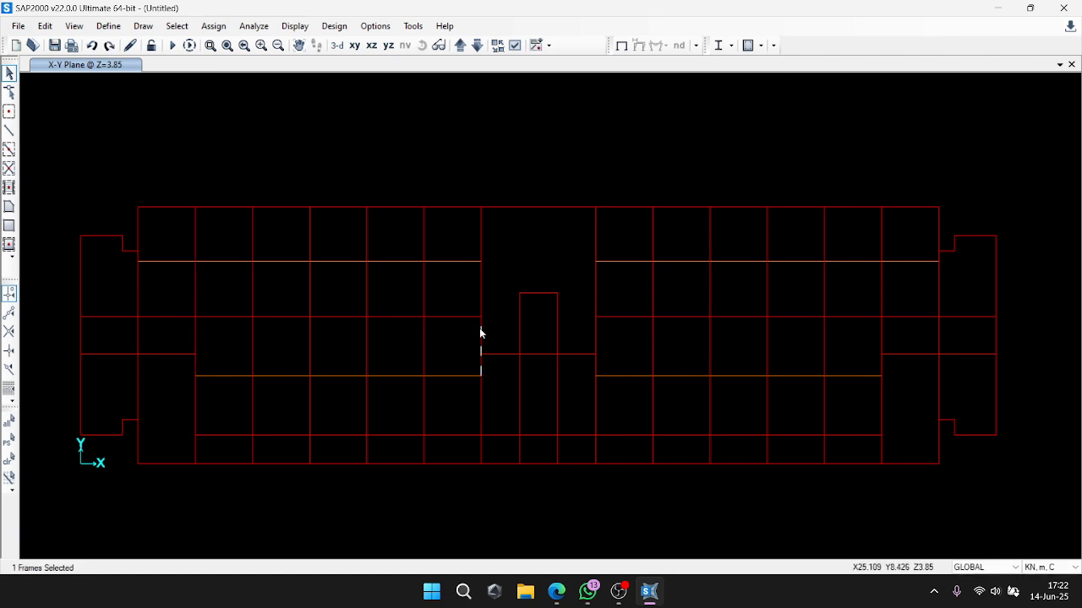
Join the divided transverse beam segments of the upper bay row in the left half.
{"action": "left_click_drag", "start_coordinate": [491, 284], "coordinate": [120, 287]}
{"action": "left_click_drag", "start_coordinate": [507, 229], "coordinate": [133, 229]}
{"action": "left_click", "coordinate": [45, 25]}
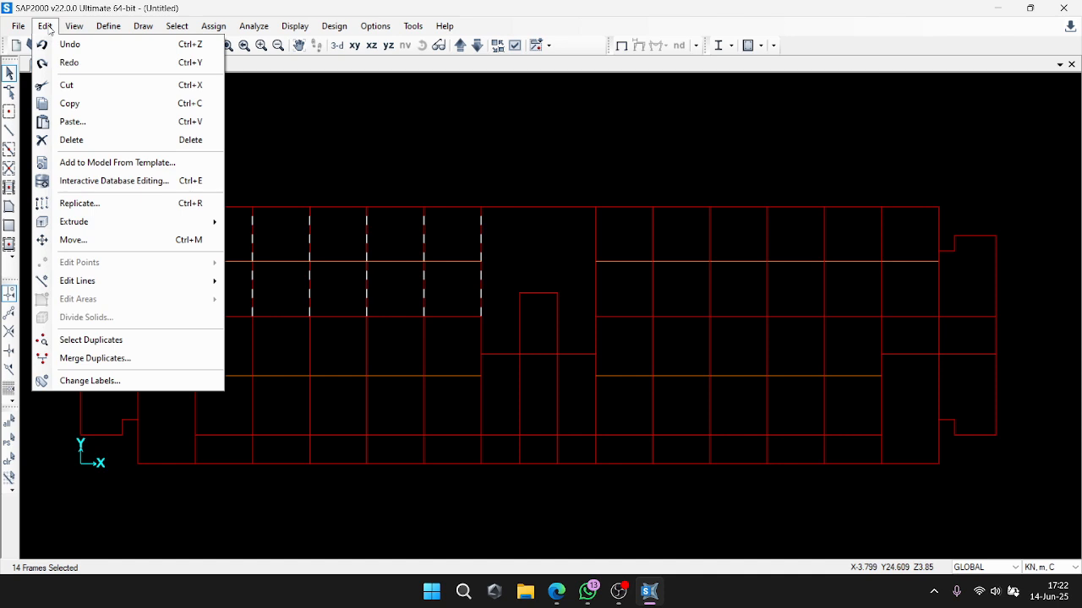
{"action": "mouse_move", "coordinate": [194, 280]}
{"action": "left_click", "coordinate": [249, 301]}
Join the divided transverse beam segments of the lower bay row in the left half and check the joined beams by selecting them.
{"action": "left_click_drag", "start_coordinate": [493, 331], "coordinate": [191, 338]}
{"action": "left_click_drag", "start_coordinate": [490, 408], "coordinate": [212, 404]}
{"action": "left_click", "coordinate": [45, 26]}
{"action": "mouse_move", "coordinate": [195, 280]}
{"action": "left_click", "coordinate": [249, 299]}
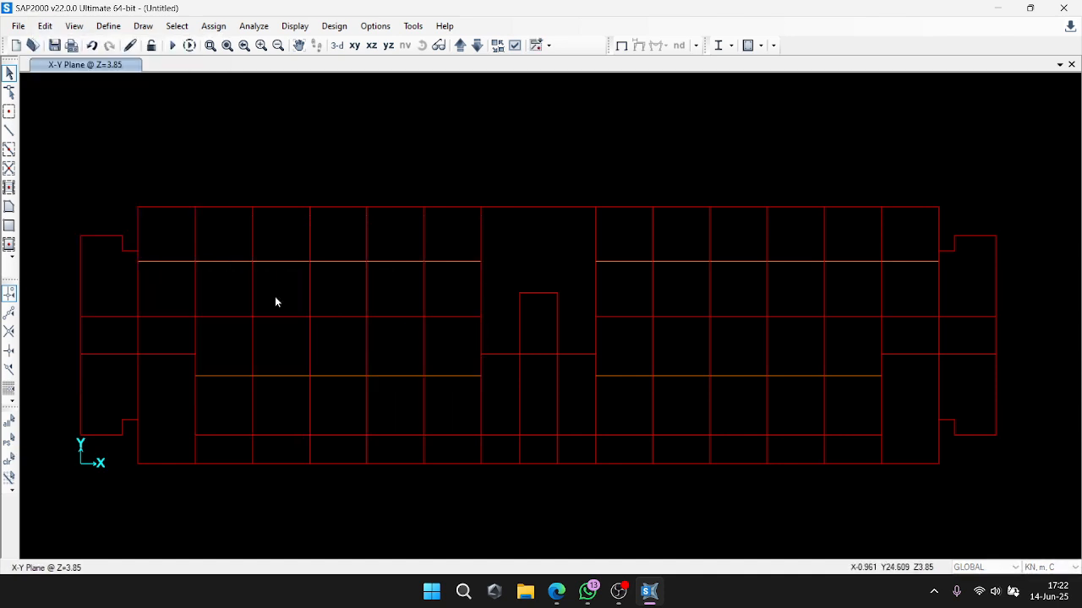
{"action": "left_click_drag", "start_coordinate": [490, 408], "coordinate": [124, 398]}
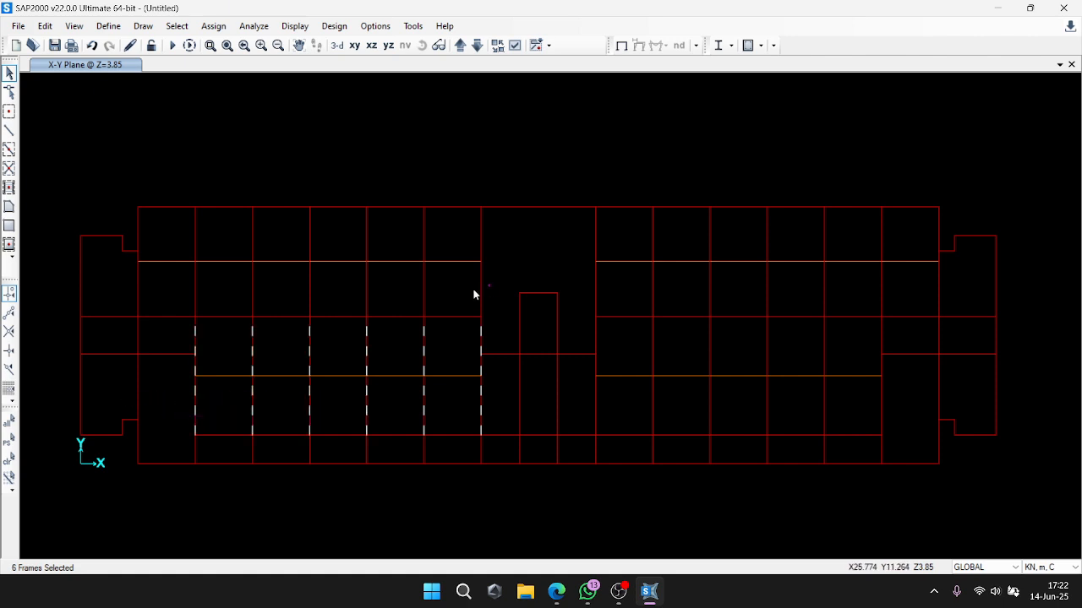
{"action": "left_click_drag", "start_coordinate": [473, 292], "coordinate": [120, 300]}
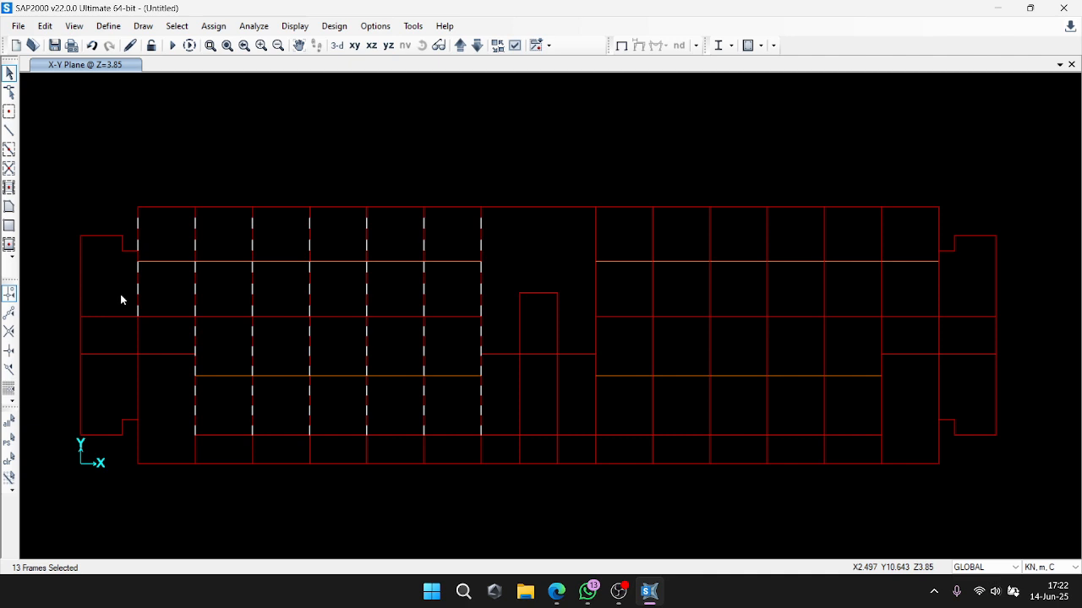
Draw a B1 30x50 straight frame across the stairwell at Y=9.3, from X=25.2 to the opposite stairwell gridline.
{"action": "left_click", "coordinate": [8, 130]}
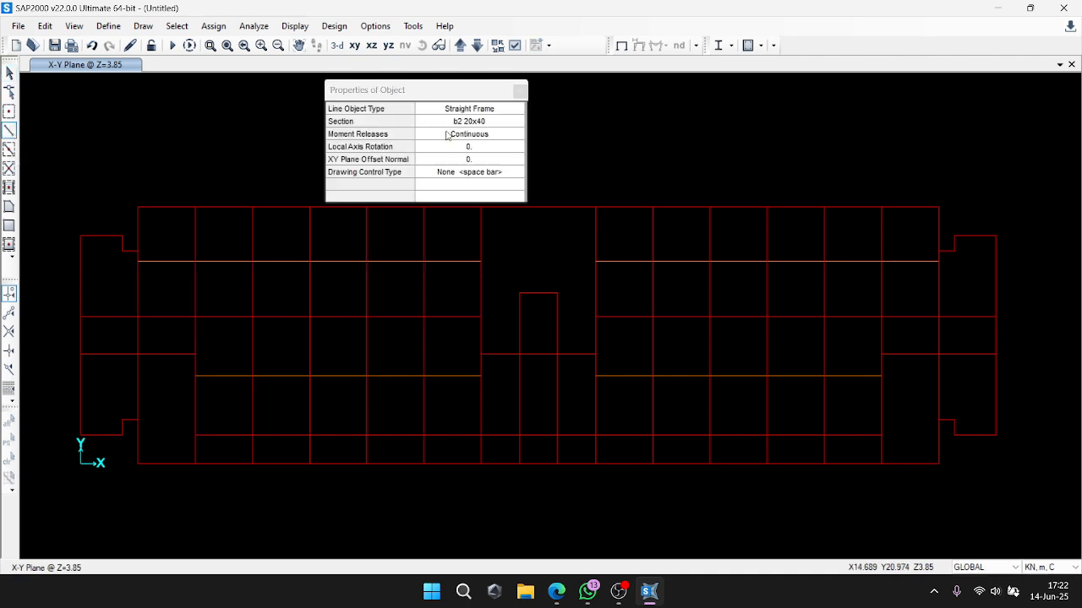
{"action": "left_click", "coordinate": [464, 122]}
{"action": "left_click", "coordinate": [464, 123]}
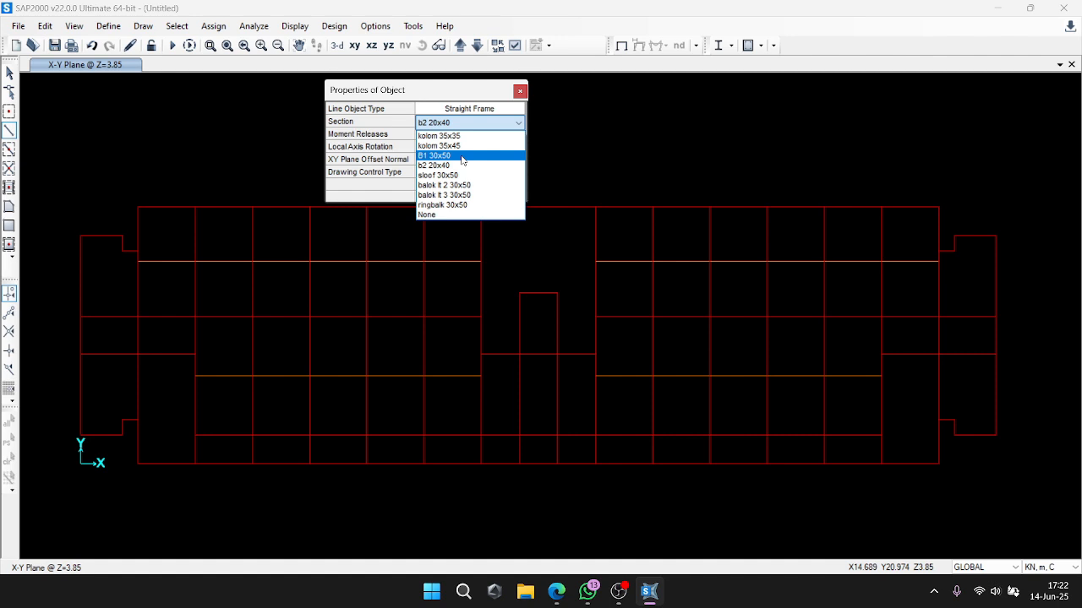
{"action": "left_click", "coordinate": [462, 156]}
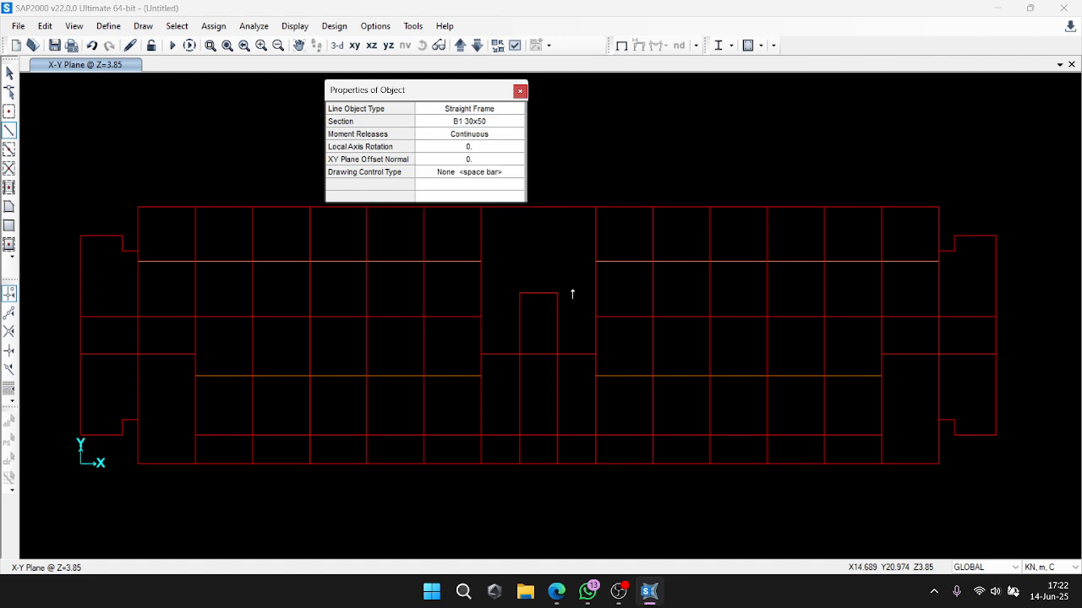
{"action": "left_click", "coordinate": [480, 318]}
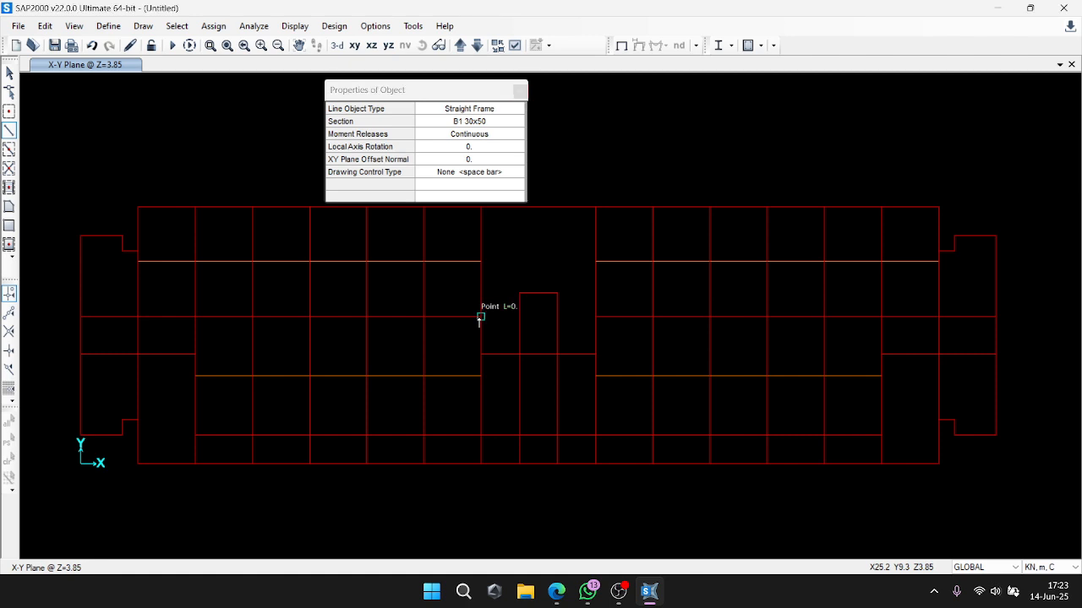
{"action": "left_click", "coordinate": [593, 317]}
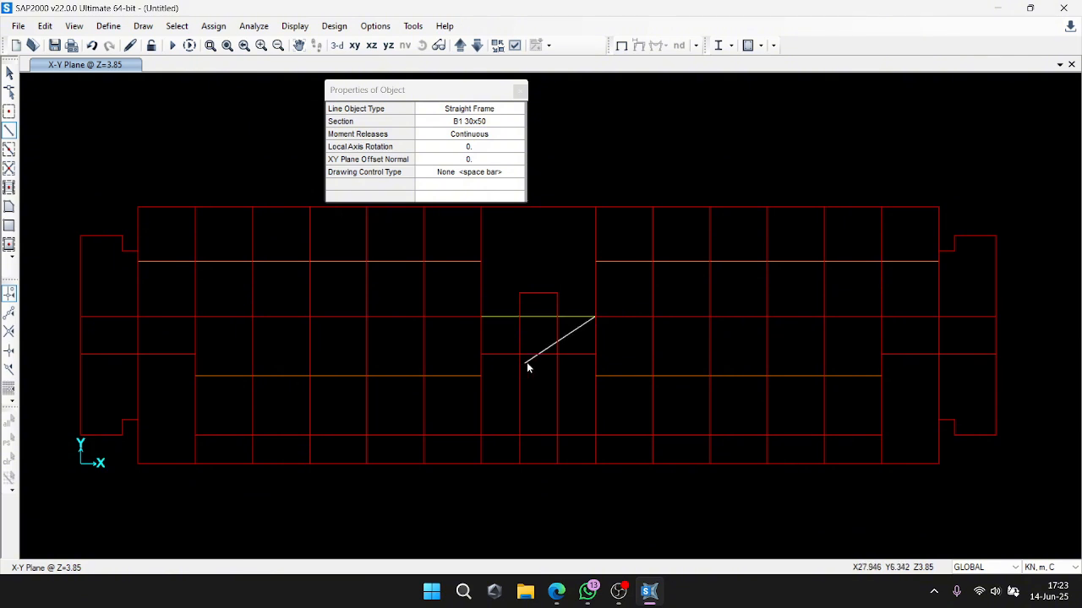
{"action": "key", "text": "Escape"}
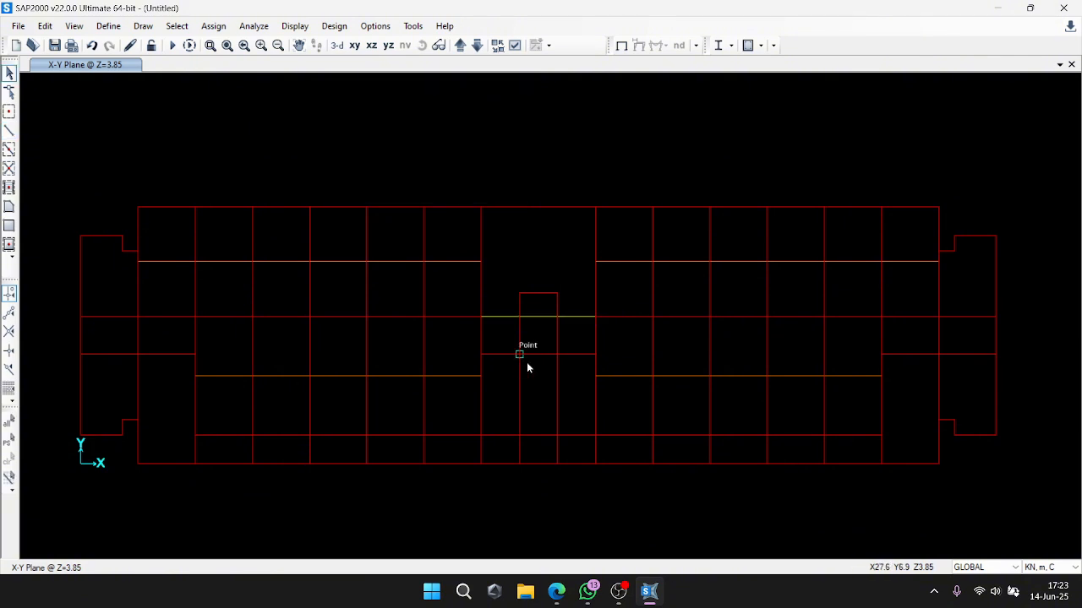
Show the gridlines in the Z=3.85 plan and start a straight frame with section balok lt 2 30x50.
{"action": "left_click", "coordinate": [73, 25]}
{"action": "left_click", "coordinate": [139, 286]}
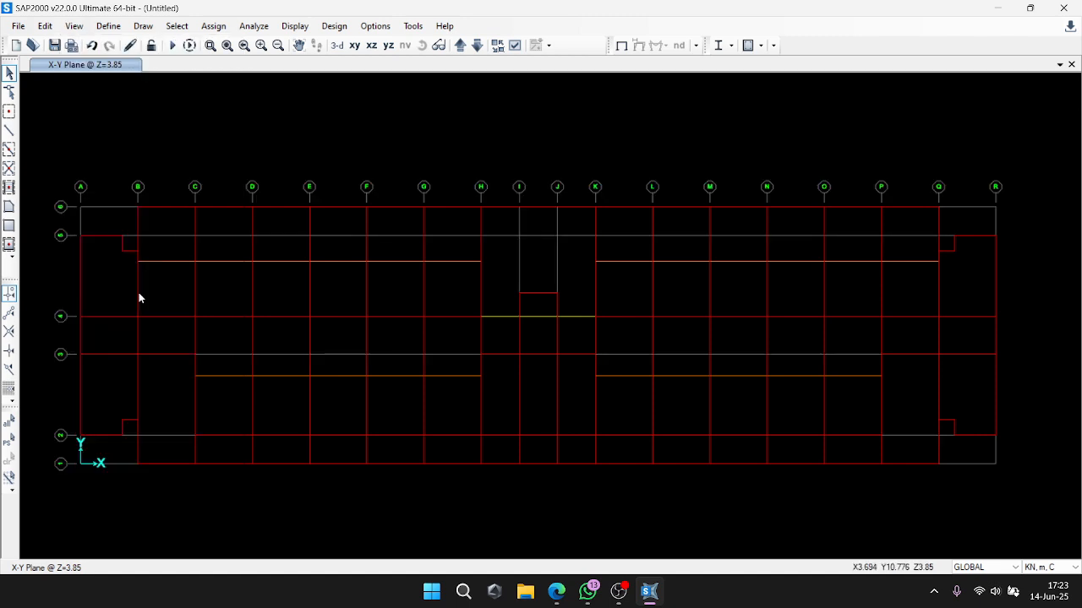
{"action": "left_click", "coordinate": [8, 132]}
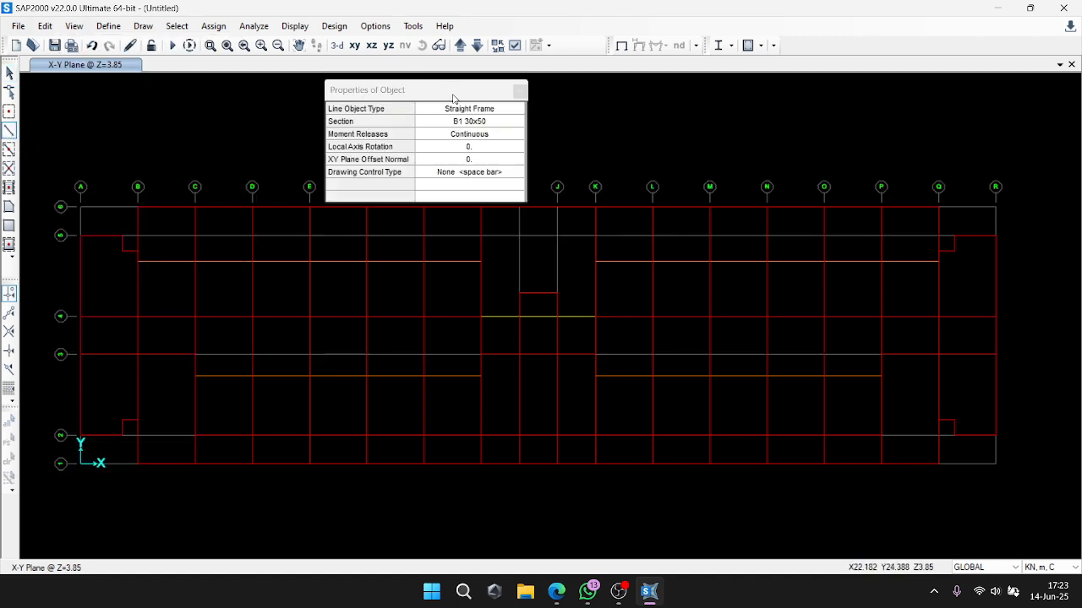
{"action": "left_click_drag", "start_coordinate": [450, 93], "coordinate": [425, 84]}
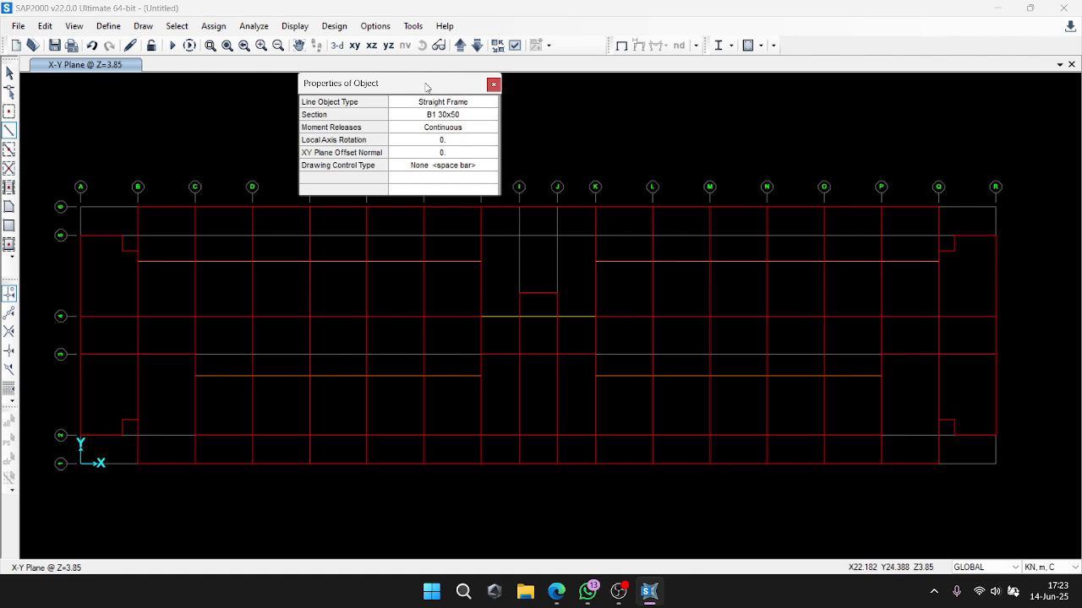
{"action": "left_click", "coordinate": [473, 117]}
{"action": "left_click", "coordinate": [473, 117]}
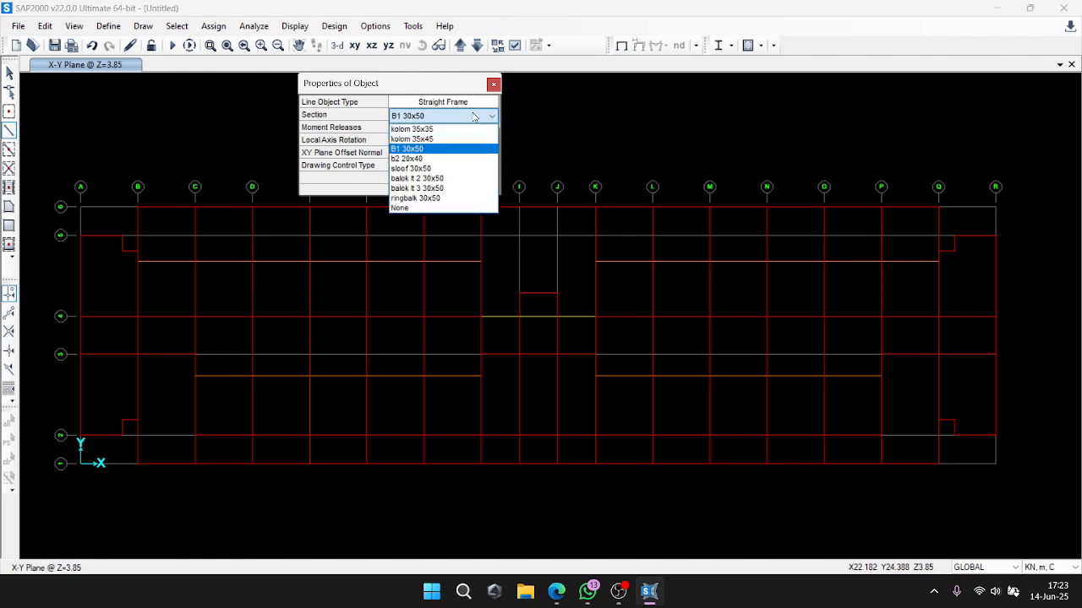
{"action": "left_click", "coordinate": [455, 176]}
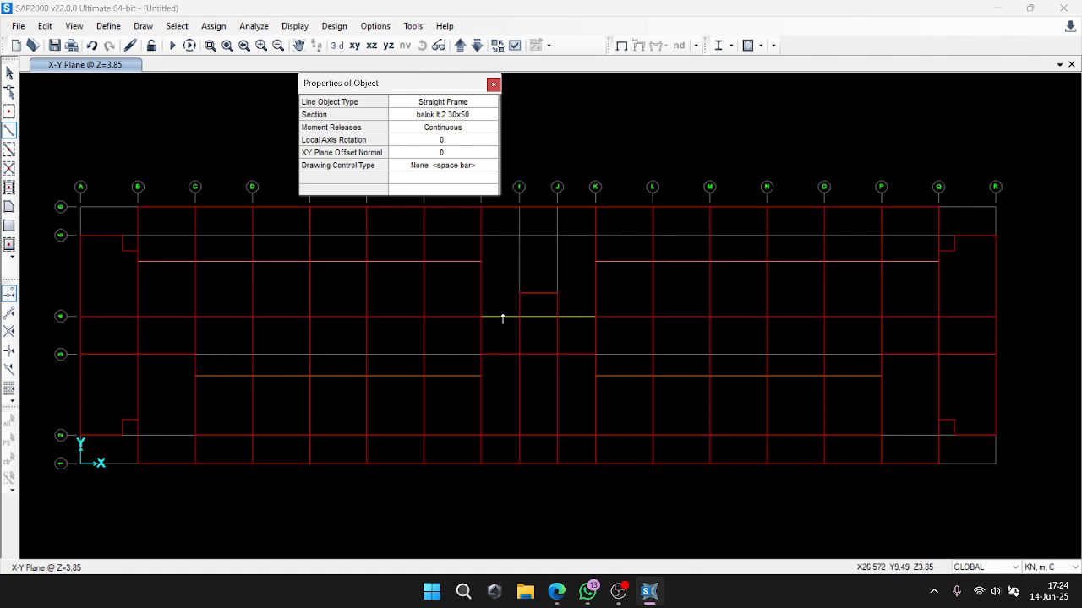
Undo the B1 30x50 beam across the stairwell and redraw it as balok lt 2 30x50 on gridline 4 from H to K.
{"action": "left_click", "coordinate": [167, 67]}
{"action": "key", "text": "ctrl+z"}
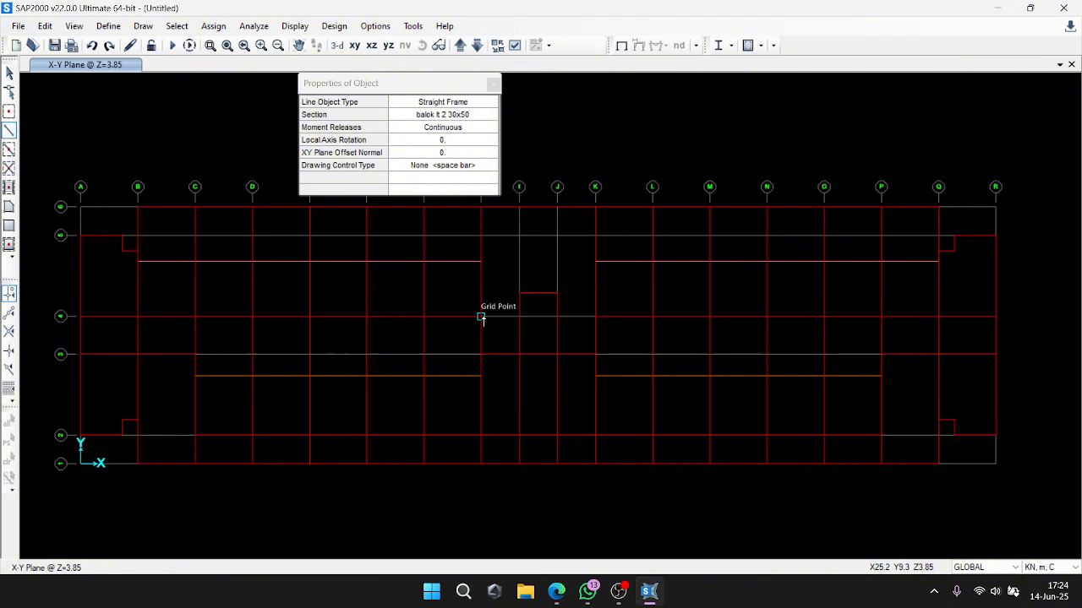
{"action": "left_click", "coordinate": [480, 317]}
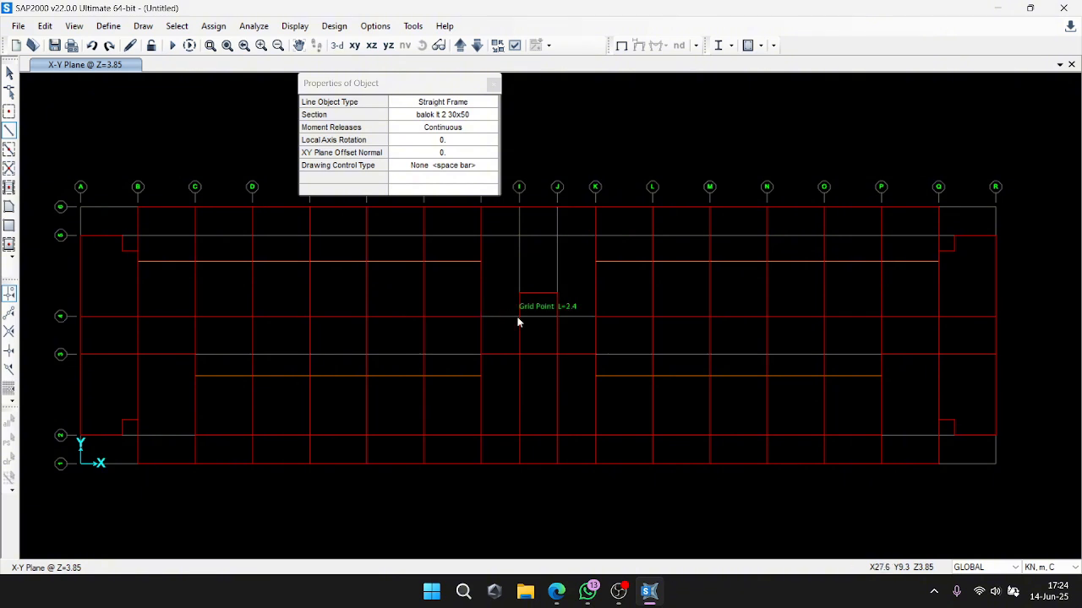
{"action": "left_click", "coordinate": [594, 317]}
{"action": "key", "text": "Escape"}
{"action": "left_click", "coordinate": [130, 46]}
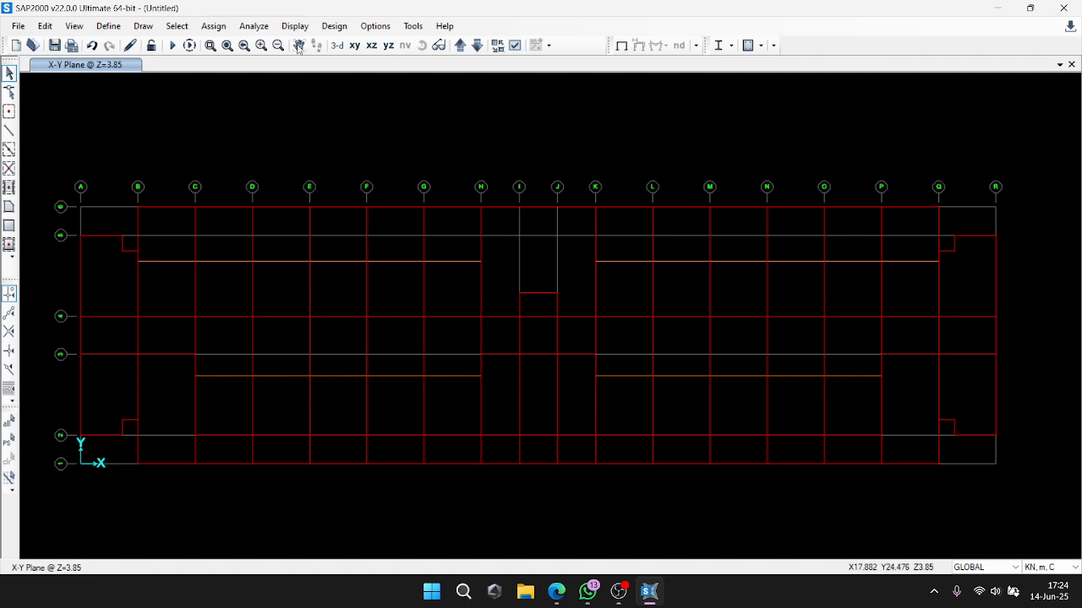
Replicate all b2 20x40 beams once to the level above, with dx 0 and dz 3.85.
{"action": "left_click", "coordinate": [177, 26]}
{"action": "mouse_move", "coordinate": [200, 44]}
{"action": "mouse_move", "coordinate": [416, 168]}
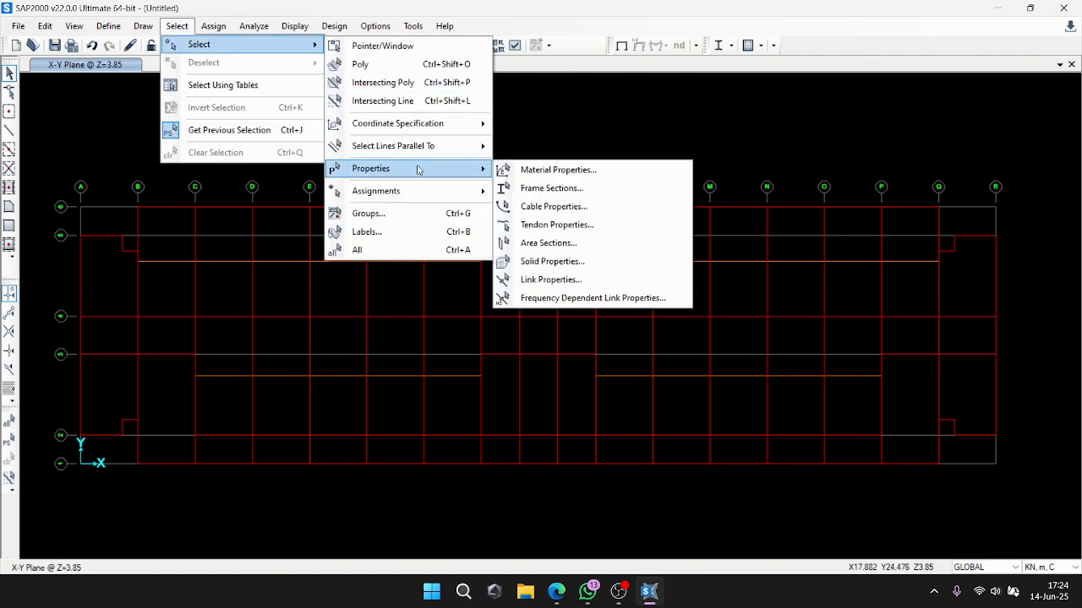
{"action": "left_click", "coordinate": [547, 189]}
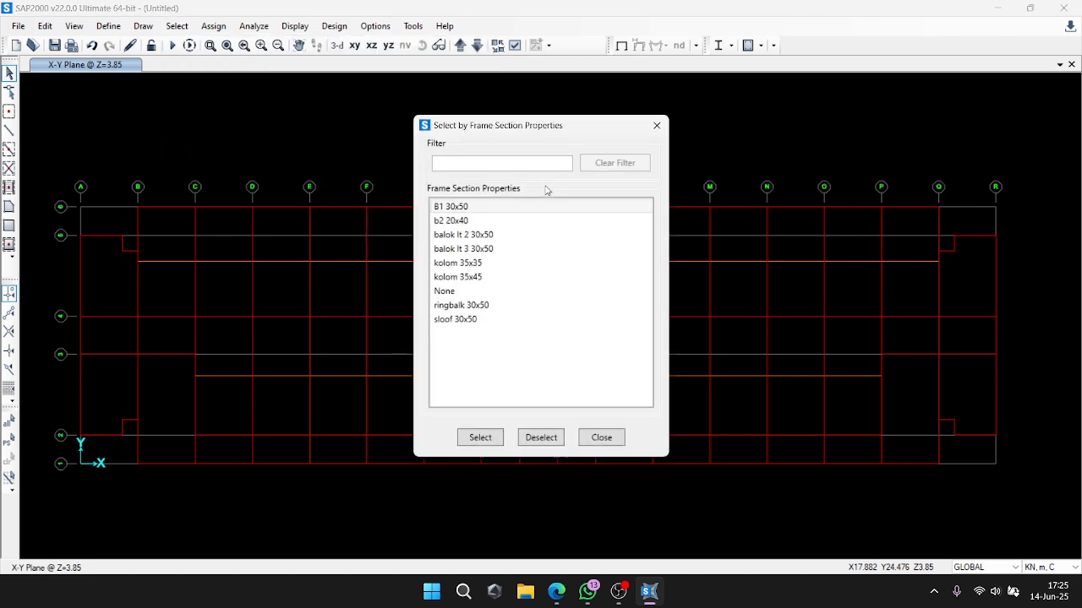
{"action": "left_click", "coordinate": [491, 220]}
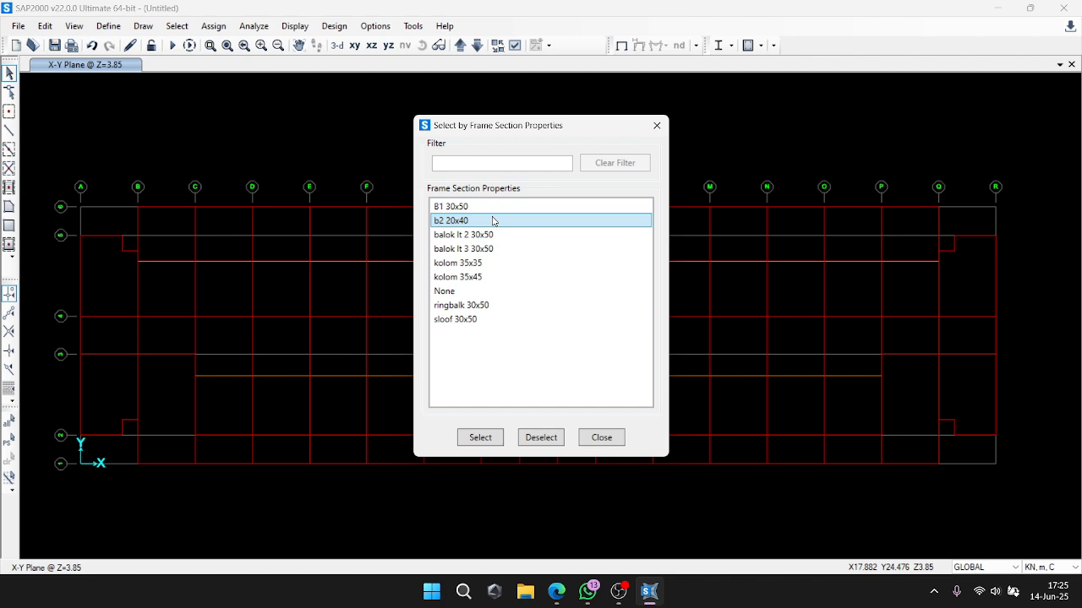
{"action": "left_click", "coordinate": [479, 437]}
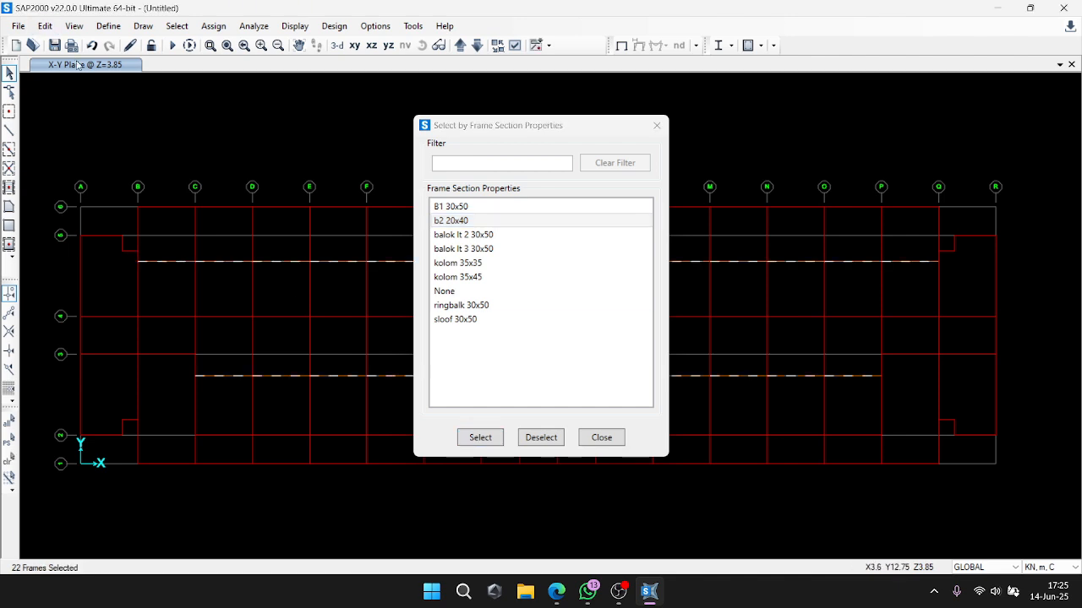
{"action": "left_click", "coordinate": [45, 26]}
{"action": "mouse_move", "coordinate": [102, 283]}
{"action": "left_click", "coordinate": [97, 204]}
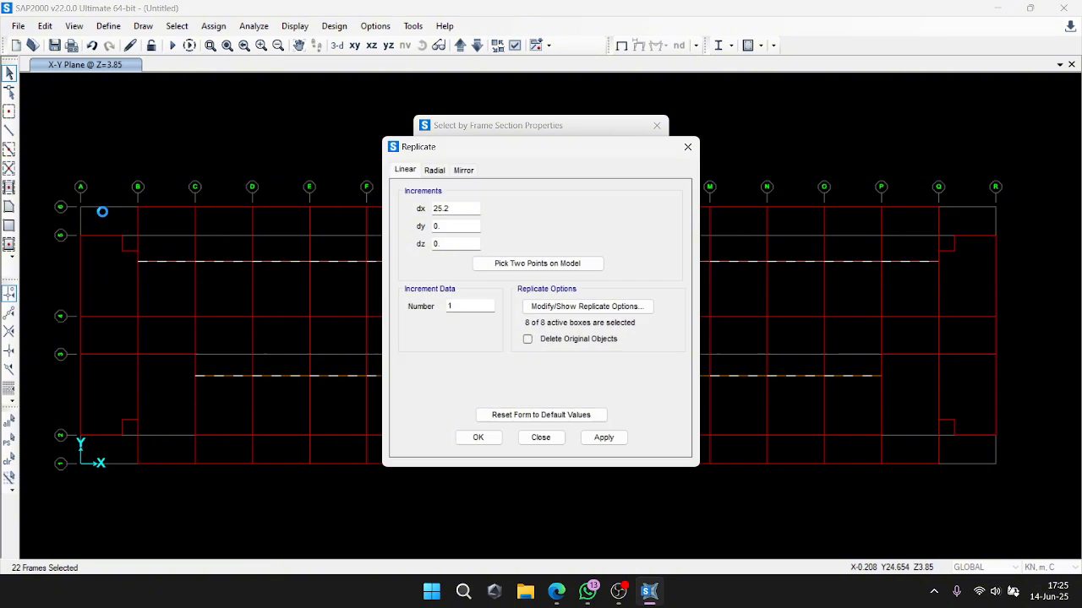
{"action": "double_click", "coordinate": [443, 208]}
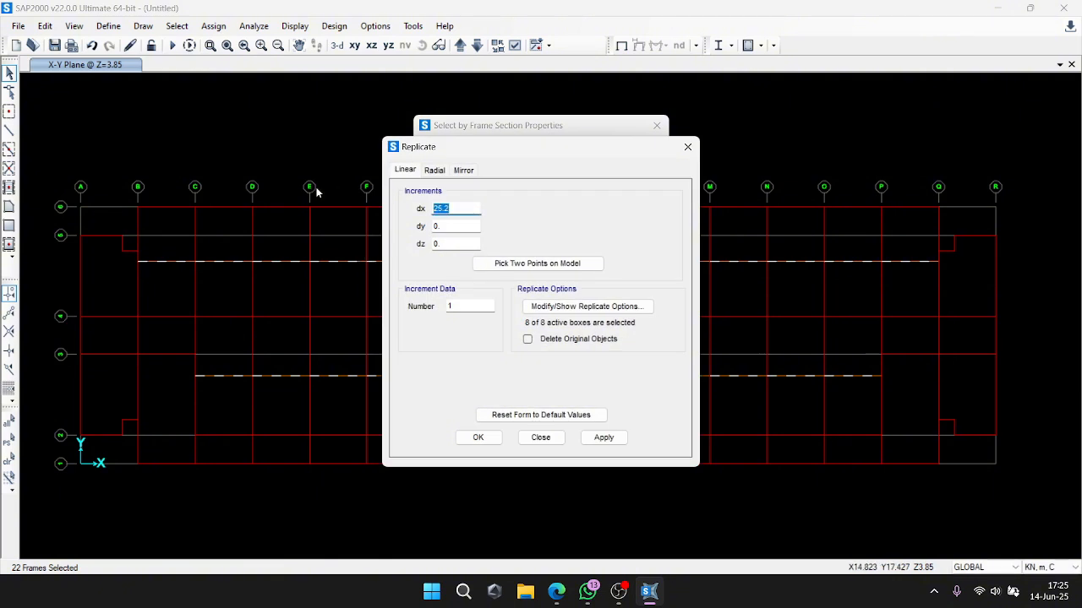
{"action": "type", "text": "0"}
{"action": "key", "text": "Tab"}
{"action": "key", "text": "Tab"}
{"action": "type", "text": "3.85"}
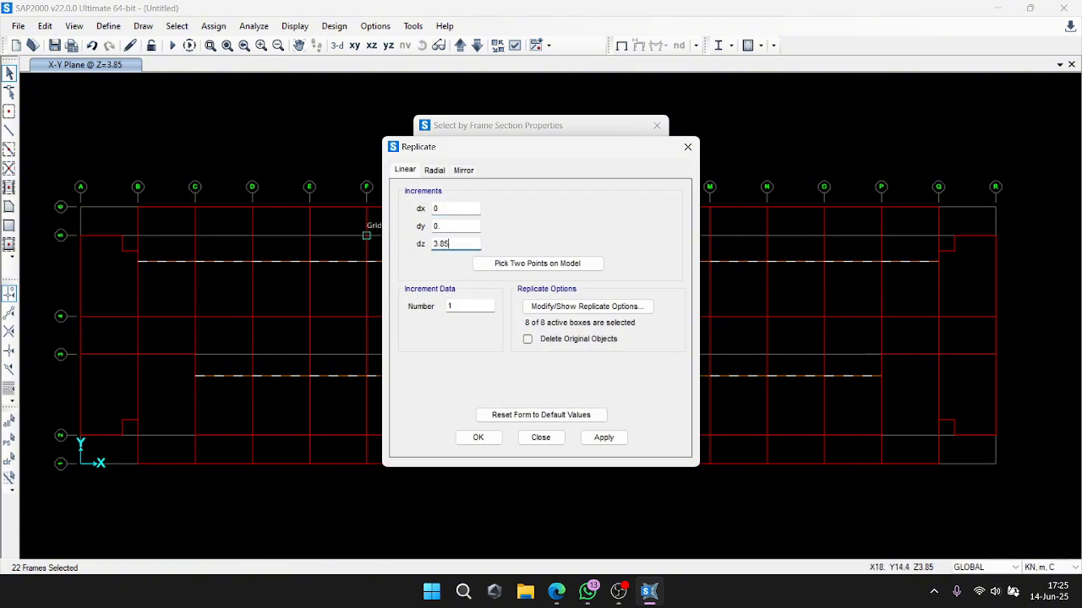
{"action": "left_click", "coordinate": [603, 438]}
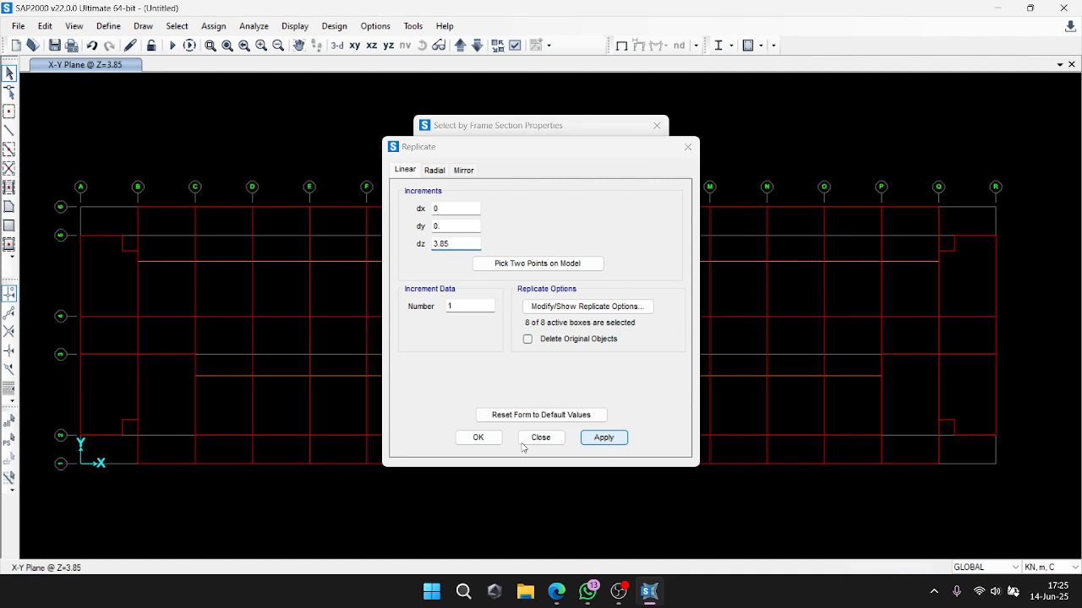
{"action": "left_click", "coordinate": [482, 438]}
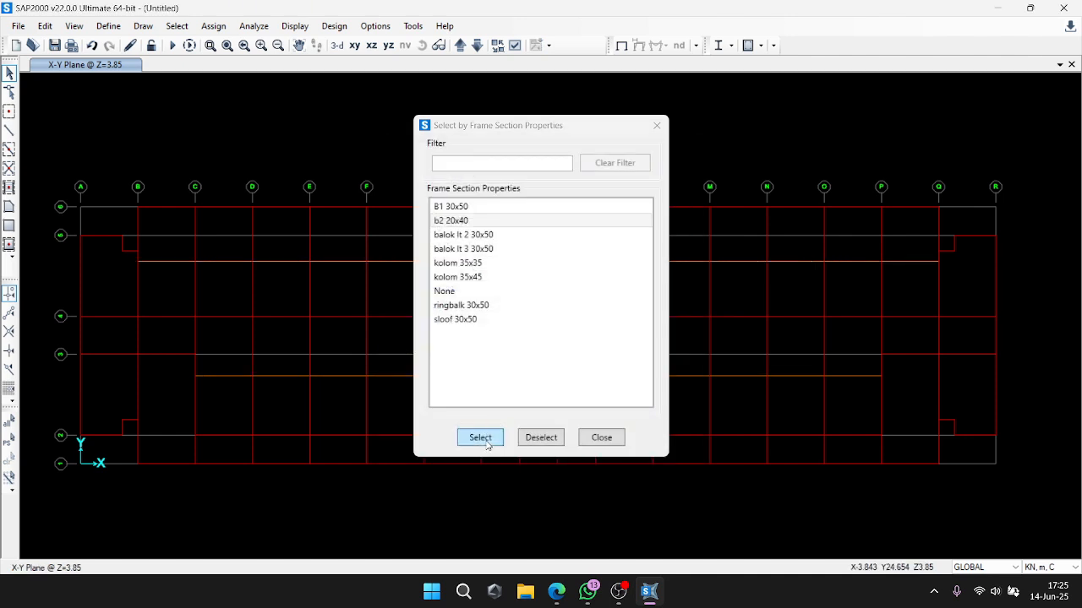
{"action": "left_click", "coordinate": [656, 125]}
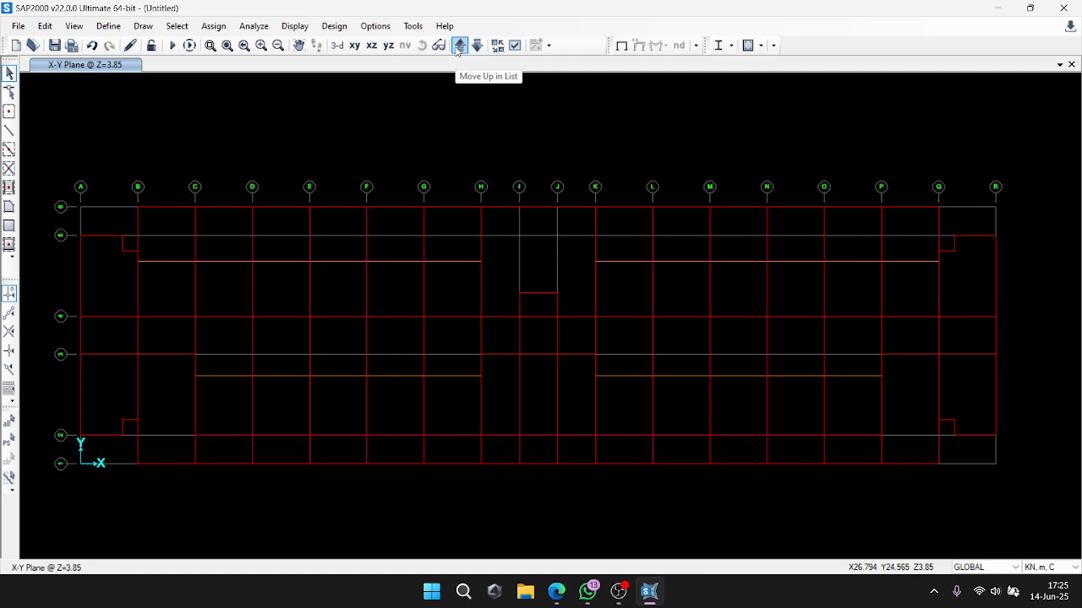
Draw a balok lt 3 30x50 straight frame across the stairwell on gridline 4 from H to K at Z=7.7.
{"action": "left_click", "coordinate": [459, 46]}
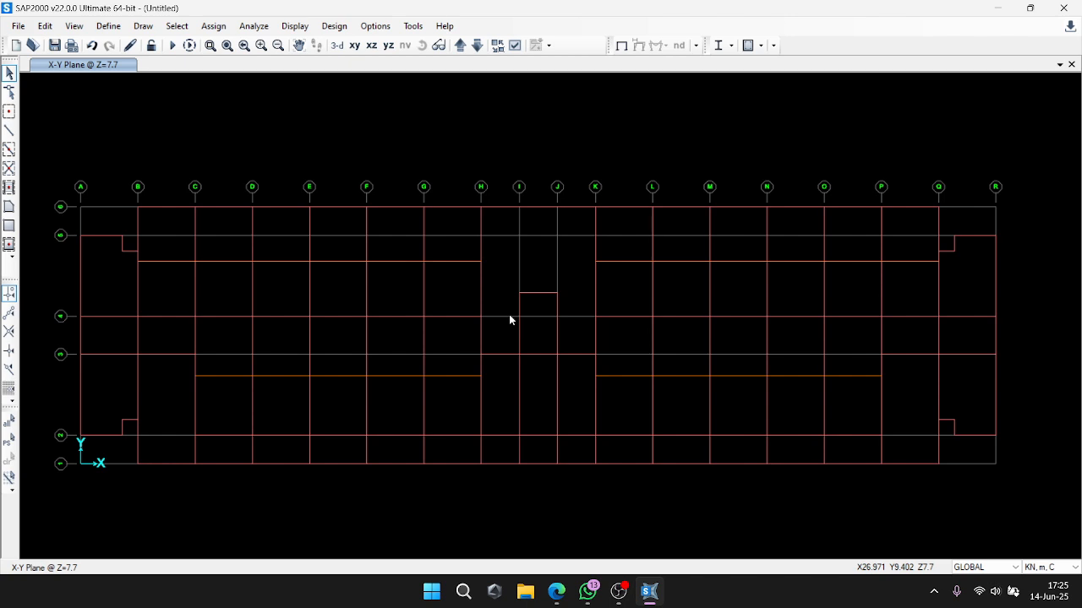
{"action": "left_click", "coordinate": [10, 131]}
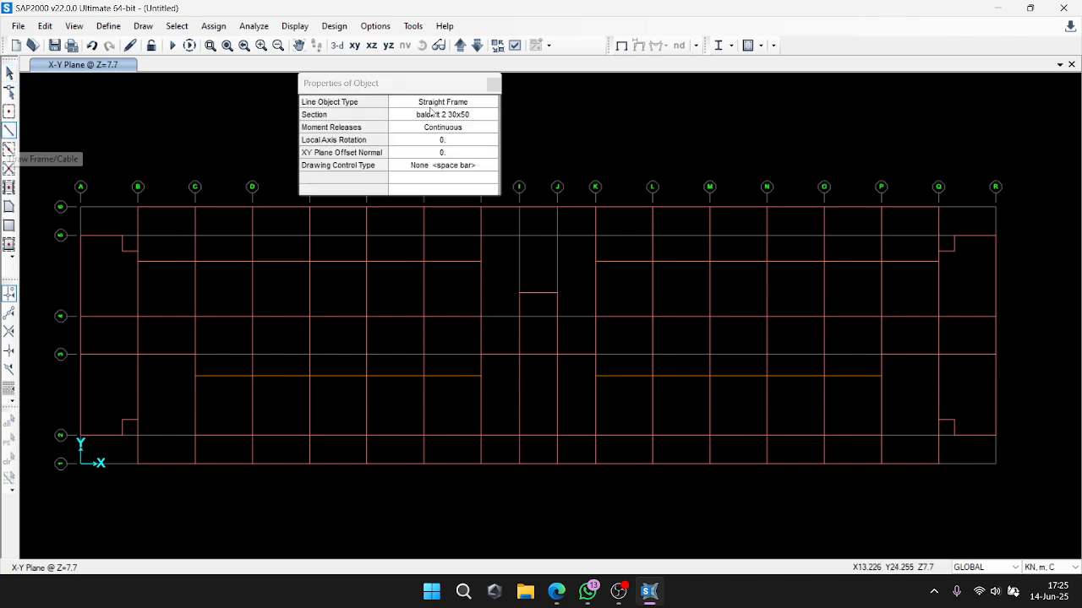
{"action": "left_click", "coordinate": [431, 114]}
{"action": "left_click", "coordinate": [439, 176]}
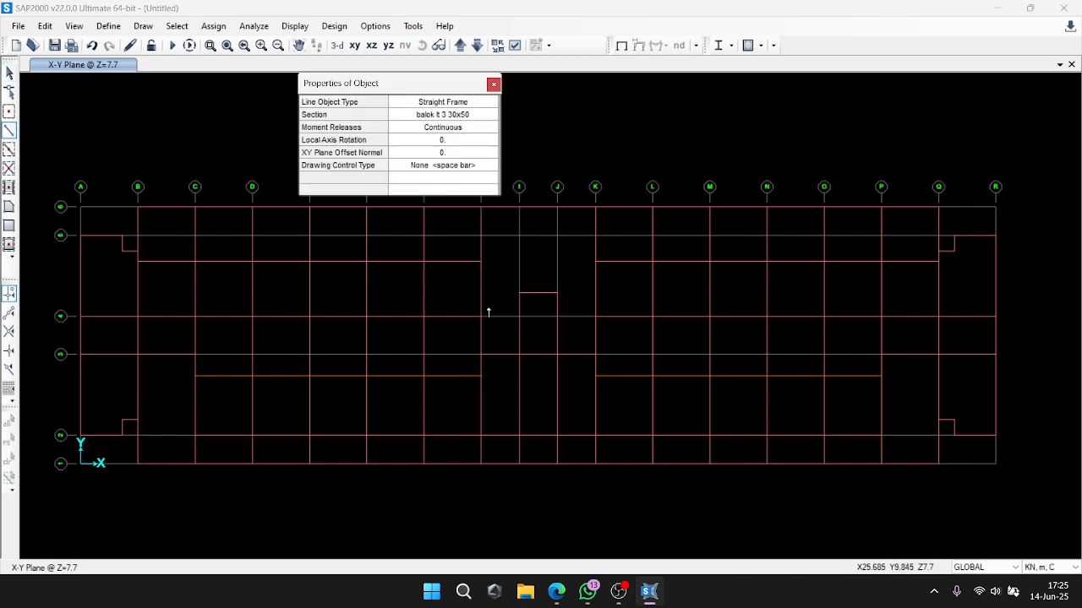
{"action": "left_click", "coordinate": [557, 318]}
{"action": "key", "text": "Escape"}
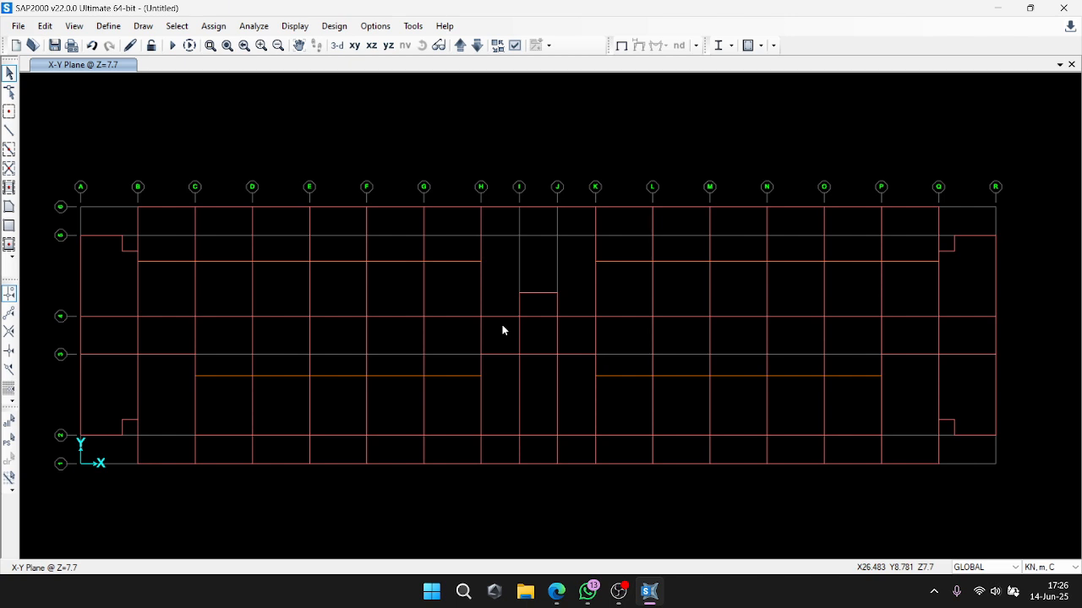
Add a copied rectangular frame section named balok anak lt 2 20x40, with depth 0.4 and width 0.2.
{"action": "left_click", "coordinate": [108, 26]}
{"action": "mouse_move", "coordinate": [148, 65]}
{"action": "left_click", "coordinate": [306, 67]}
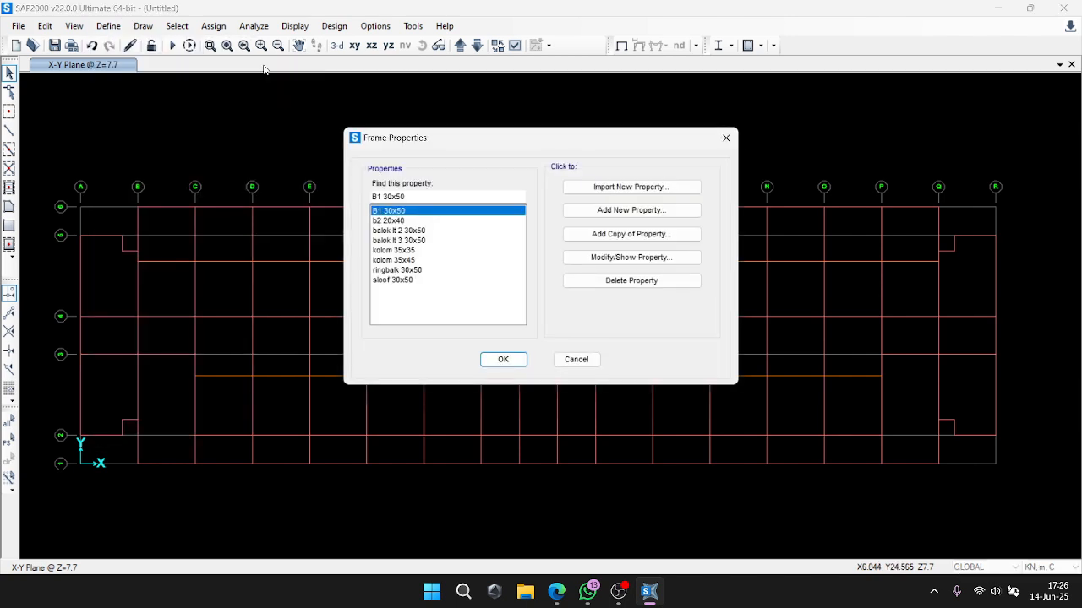
{"action": "left_click", "coordinate": [630, 234]}
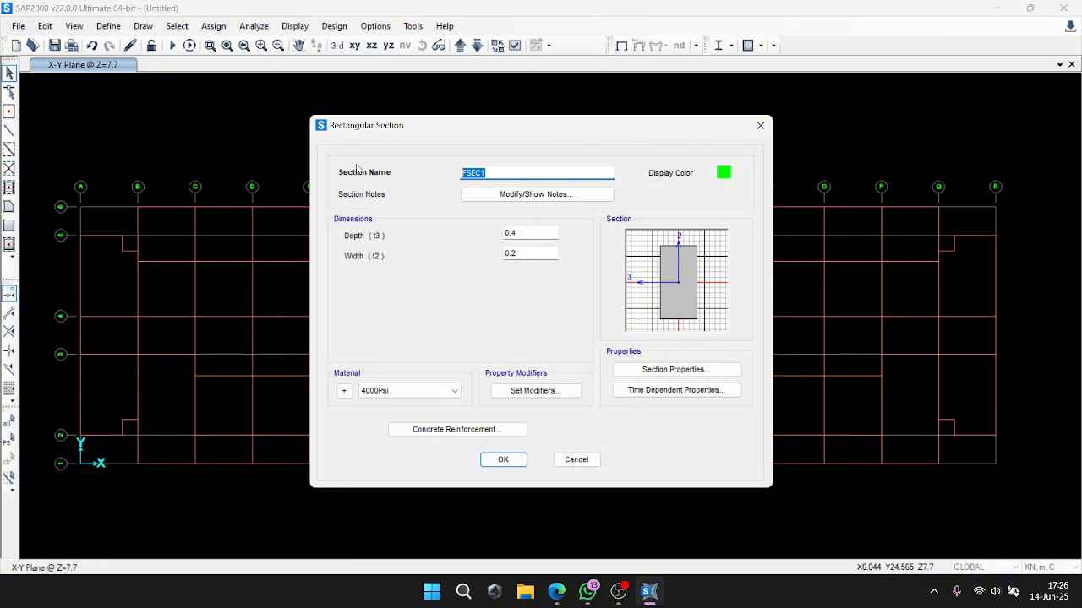
{"action": "type", "text": "balok anak lt 2 20x40"}
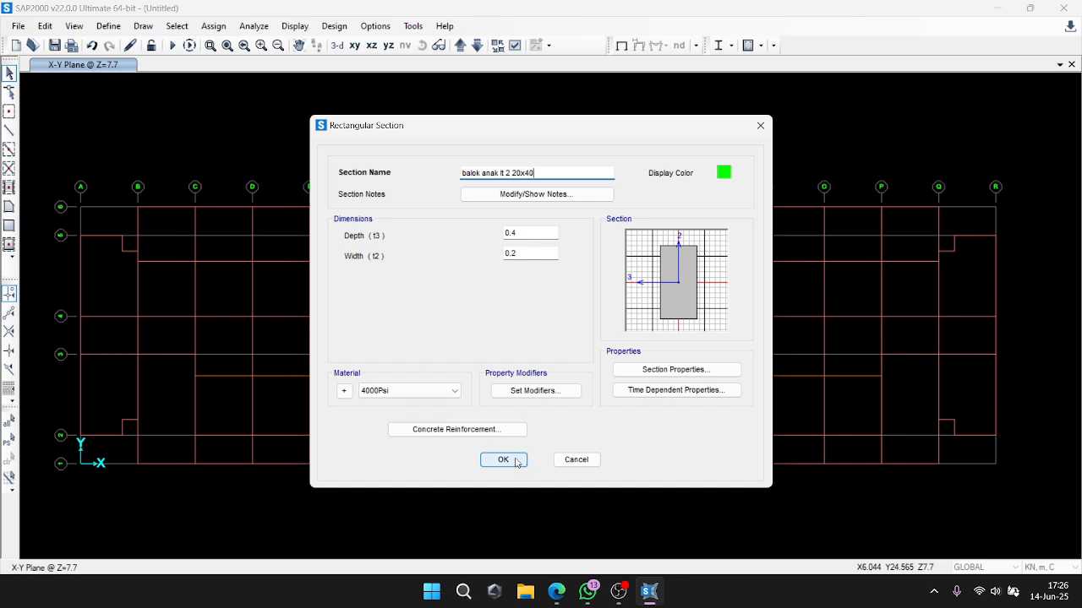
{"action": "left_click", "coordinate": [516, 461]}
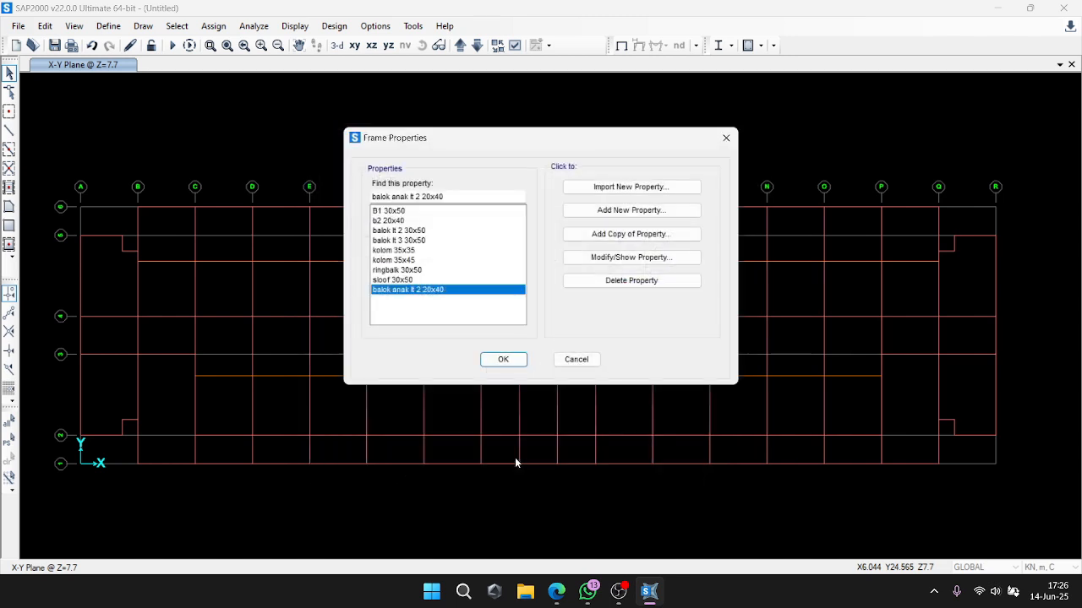
Add another copied frame section named balok anak lt 3 20x40, with depth 0.4 and width 0.2.
{"action": "left_click", "coordinate": [631, 234]}
{"action": "type", "text": "ba"}
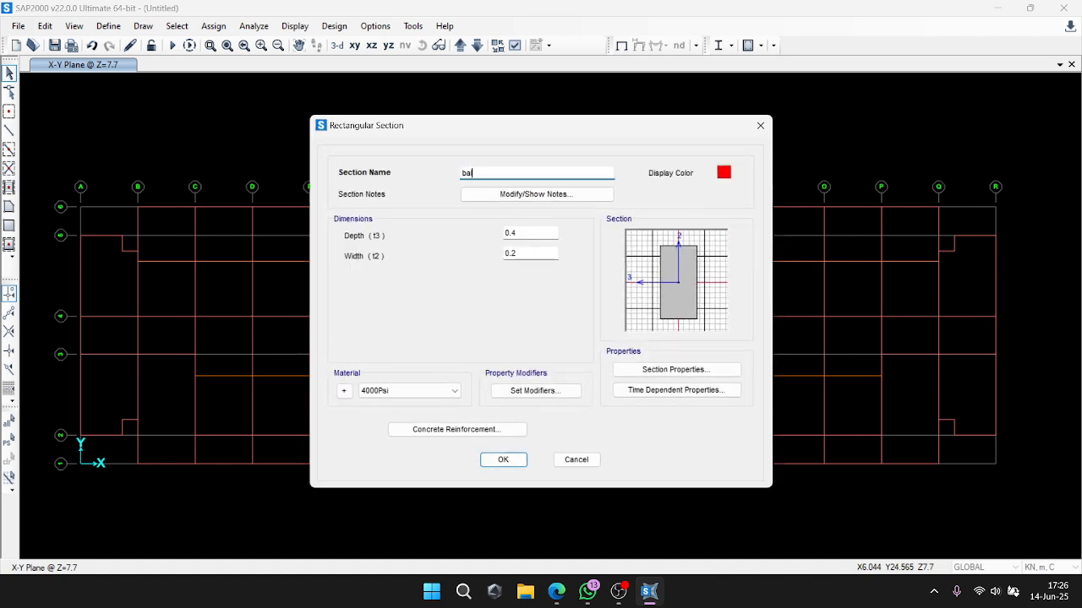
{"action": "type", "text": "lok anak lt 3 20x40"}
{"action": "left_click", "coordinate": [504, 460]}
Change the display color of the balok anak lt 3 20x40 section.
{"action": "left_click", "coordinate": [630, 257]}
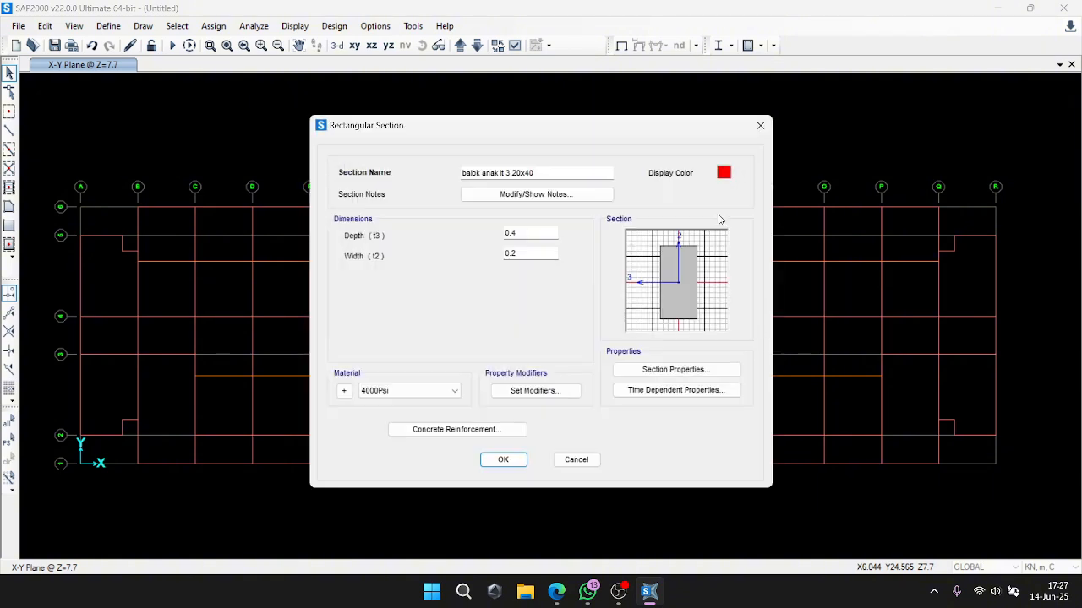
{"action": "left_click", "coordinate": [724, 172]}
{"action": "left_click", "coordinate": [603, 158]}
{"action": "left_click", "coordinate": [490, 332]}
{"action": "left_click", "coordinate": [503, 459]}
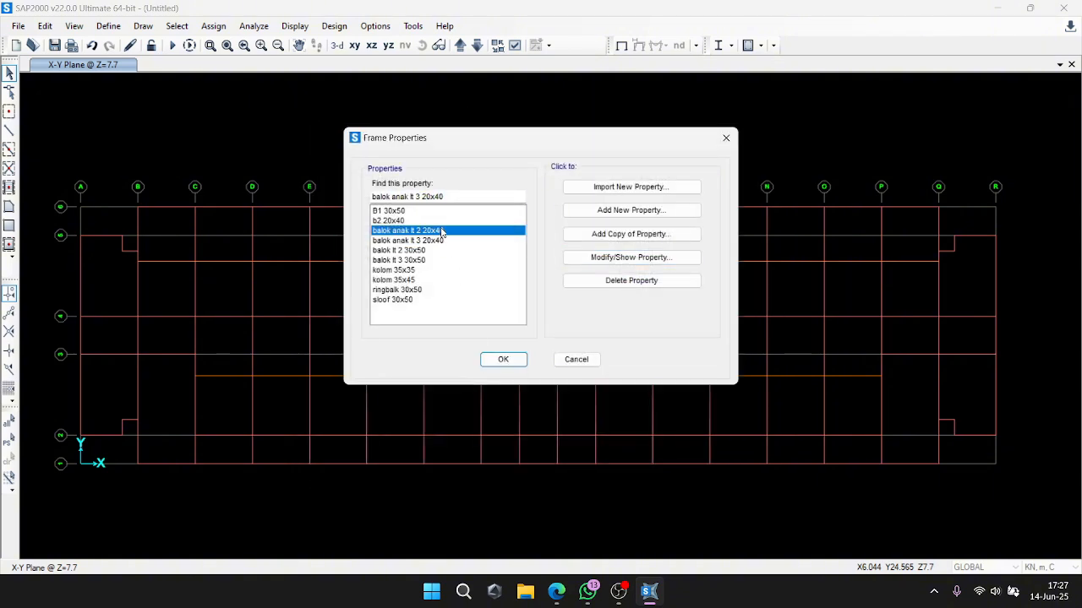
Set the display color of the balok anak lt 2 20x40 section to magenta and accept the frame properties.
{"action": "left_click", "coordinate": [630, 257]}
{"action": "left_click", "coordinate": [724, 172]}
{"action": "left_click", "coordinate": [603, 173]}
{"action": "left_click", "coordinate": [489, 332]}
{"action": "left_click", "coordinate": [503, 460]}
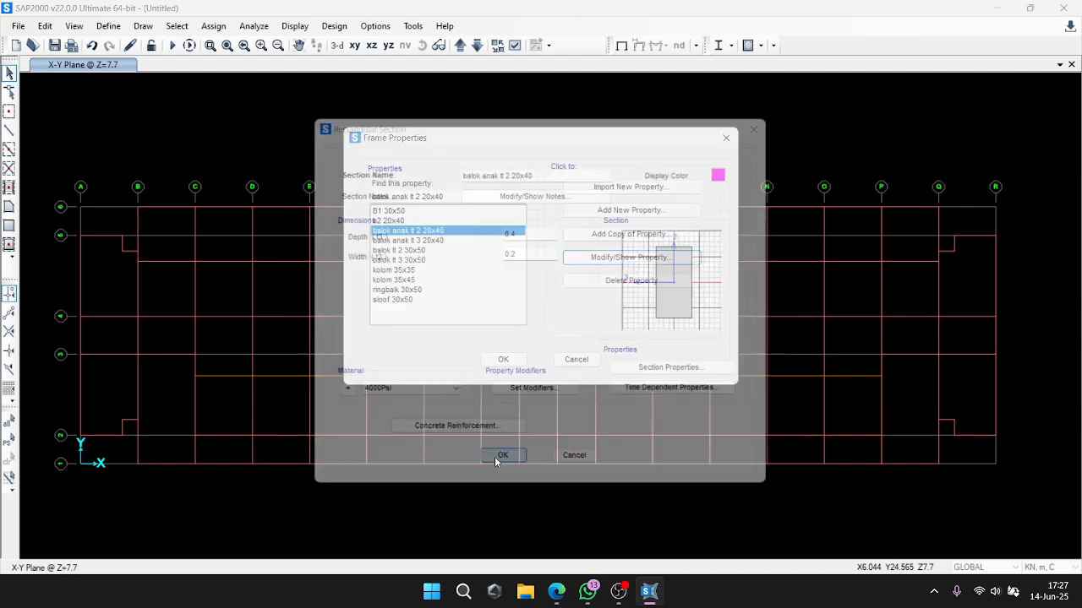
{"action": "left_click", "coordinate": [505, 359]}
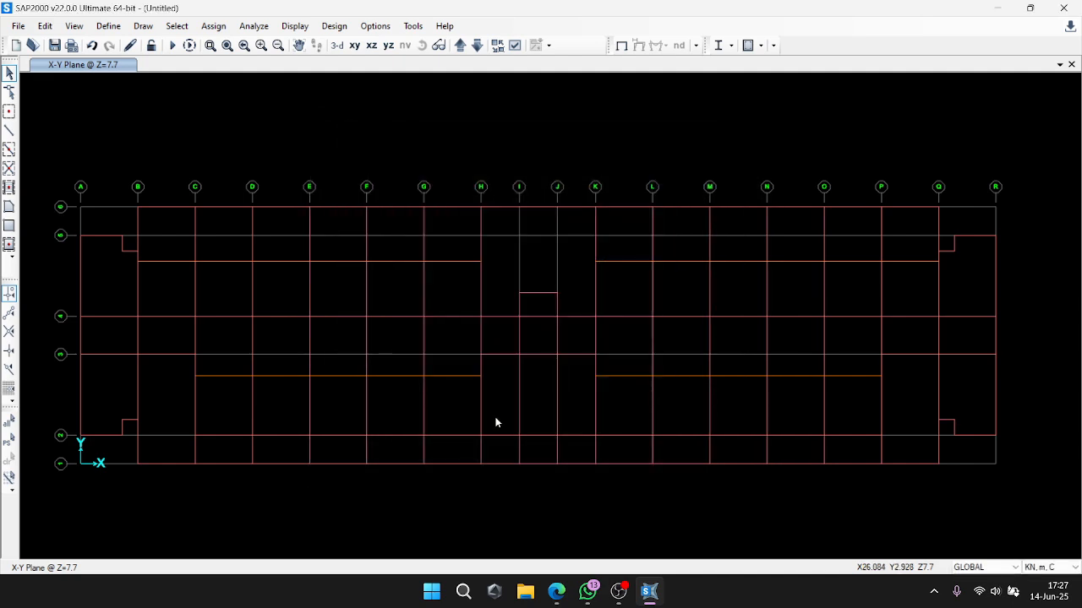
On the Z=3.85 plan, hide the grid lines and assign the balok anak lt 2 20x40 section to all secondary beams in both rows.
{"action": "left_click", "coordinate": [478, 46]}
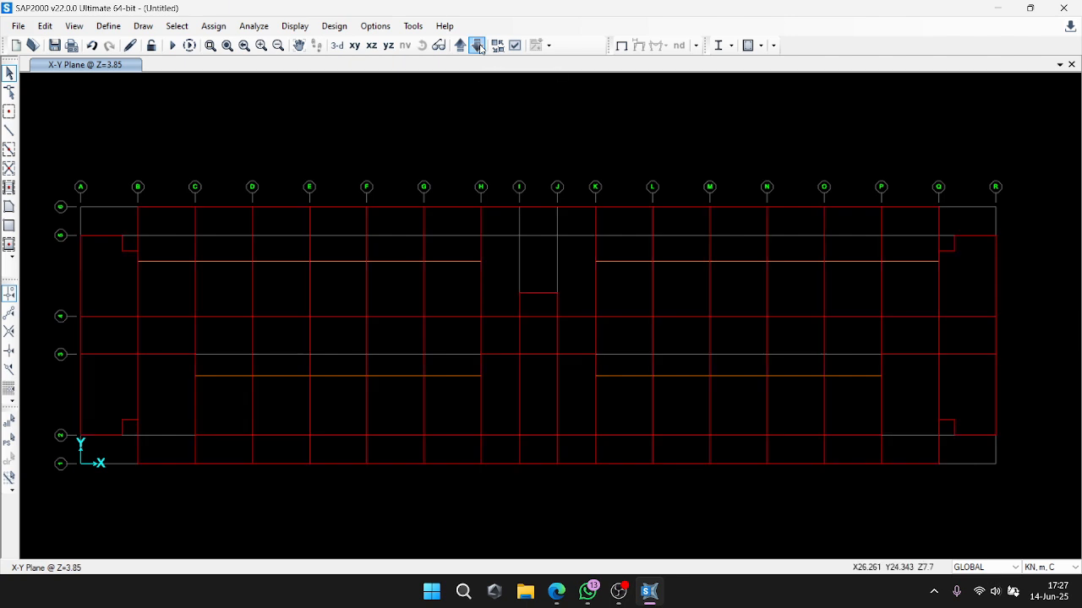
{"action": "left_click", "coordinate": [174, 261]}
{"action": "left_click", "coordinate": [221, 261]}
{"action": "left_click", "coordinate": [275, 262]}
{"action": "left_click", "coordinate": [359, 262]}
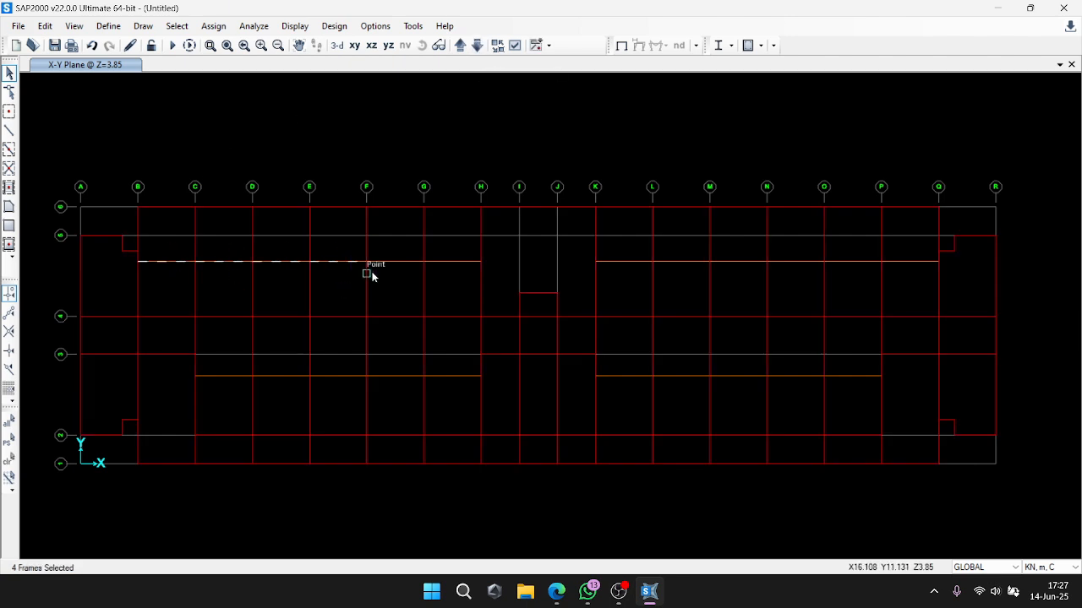
{"action": "left_click", "coordinate": [393, 262]}
{"action": "left_click", "coordinate": [457, 262]}
{"action": "left_click", "coordinate": [624, 262]}
{"action": "left_click", "coordinate": [691, 262]}
{"action": "left_click", "coordinate": [748, 261]}
{"action": "left_click", "coordinate": [798, 261]}
{"action": "left_click", "coordinate": [838, 261]}
{"action": "left_click", "coordinate": [824, 269]}
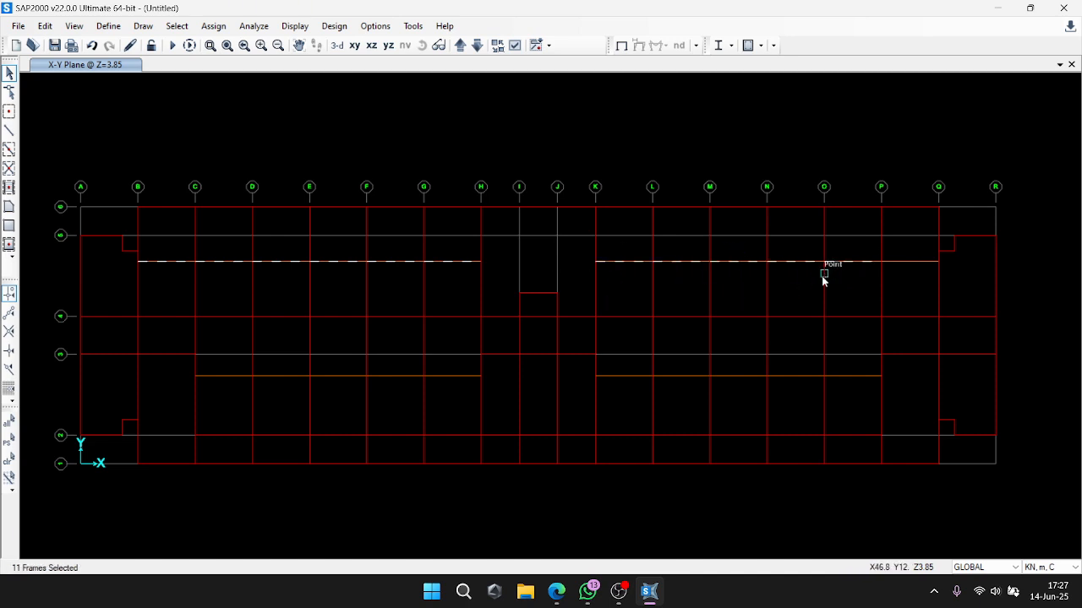
{"action": "left_click", "coordinate": [908, 264]}
{"action": "left_click", "coordinate": [841, 376]}
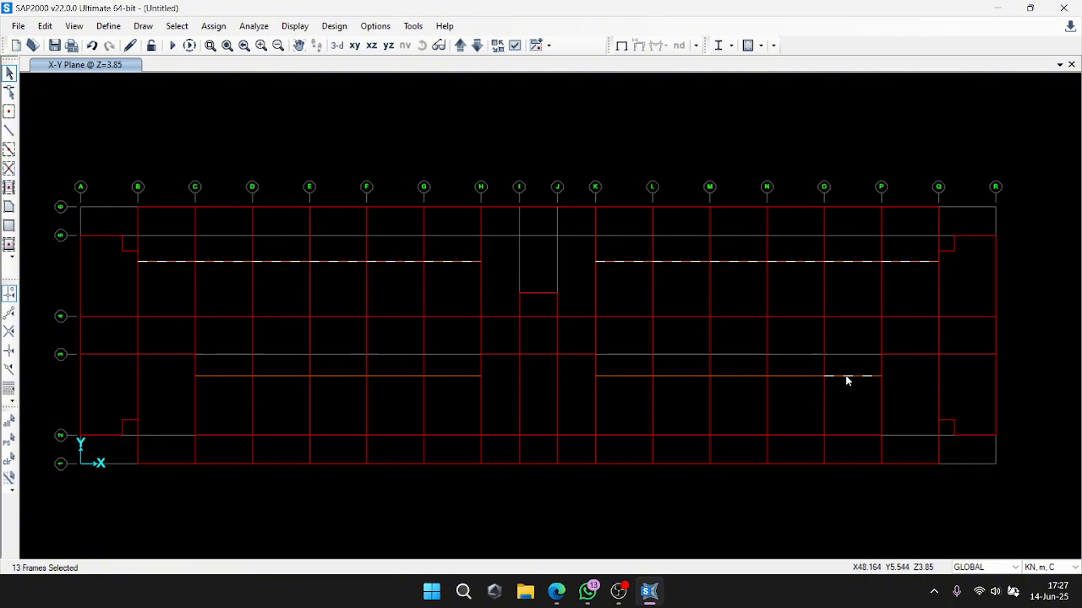
{"action": "left_click", "coordinate": [787, 376]}
{"action": "left_click", "coordinate": [676, 376]}
{"action": "left_click", "coordinate": [628, 376]}
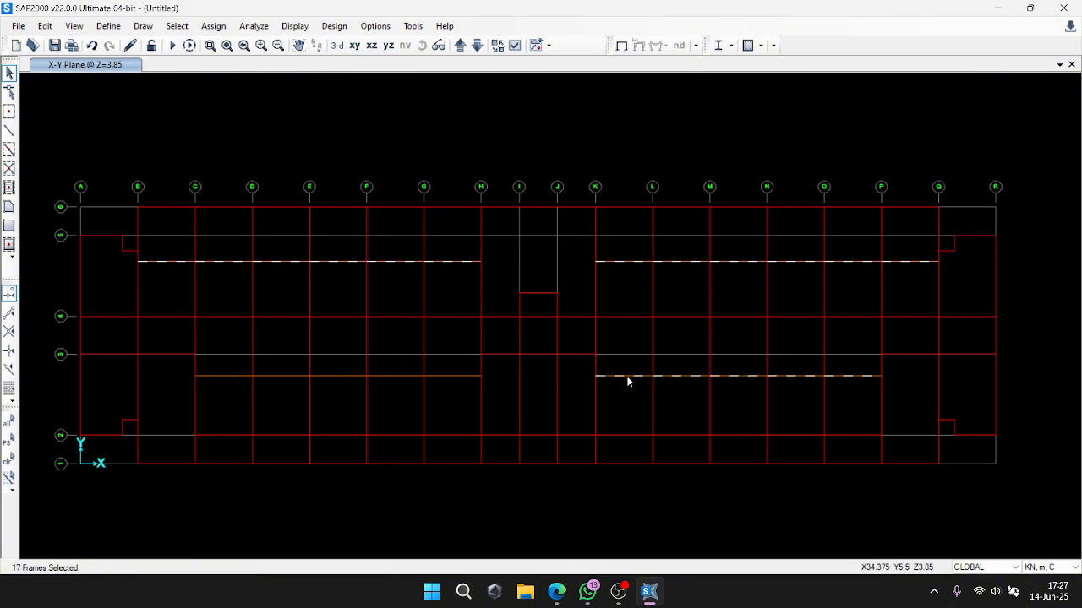
{"action": "left_click", "coordinate": [446, 376]}
{"action": "left_click", "coordinate": [397, 376]}
{"action": "left_click", "coordinate": [338, 376]}
{"action": "left_click", "coordinate": [226, 375]}
{"action": "left_click", "coordinate": [278, 374]}
{"action": "left_click", "coordinate": [75, 26]}
{"action": "left_click", "coordinate": [105, 284]}
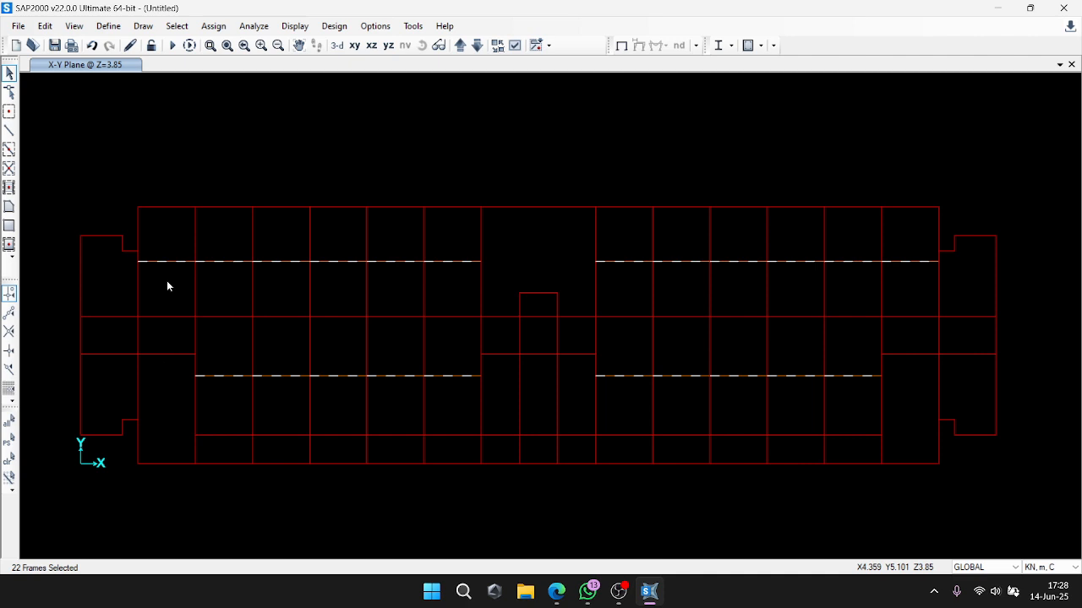
{"action": "left_click", "coordinate": [213, 26]}
{"action": "mouse_move", "coordinate": [254, 62]}
{"action": "left_click", "coordinate": [435, 62]}
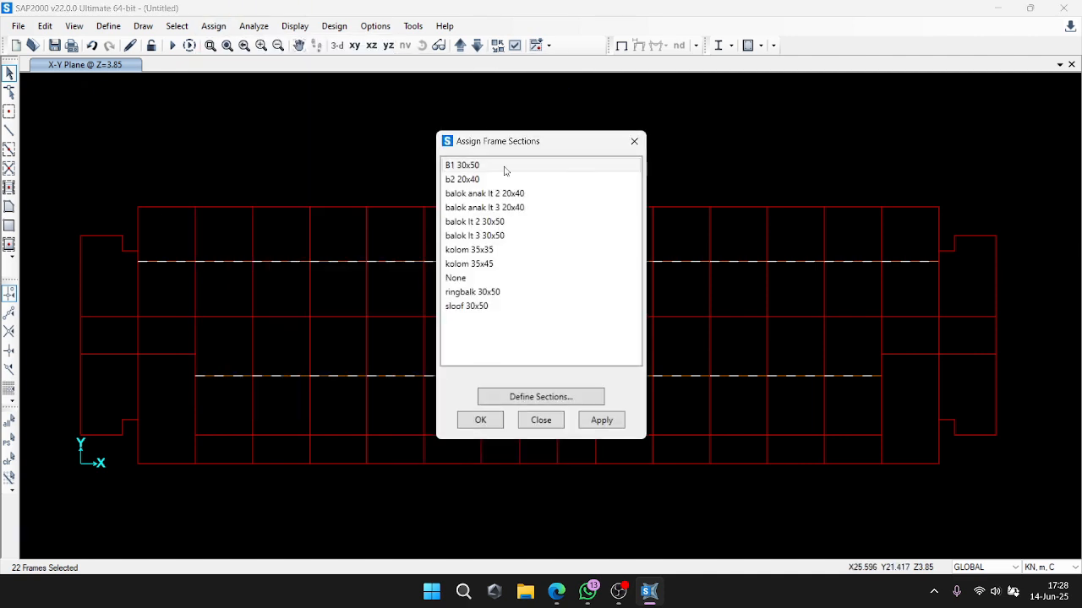
{"action": "left_click", "coordinate": [498, 193]}
{"action": "left_click", "coordinate": [601, 420]}
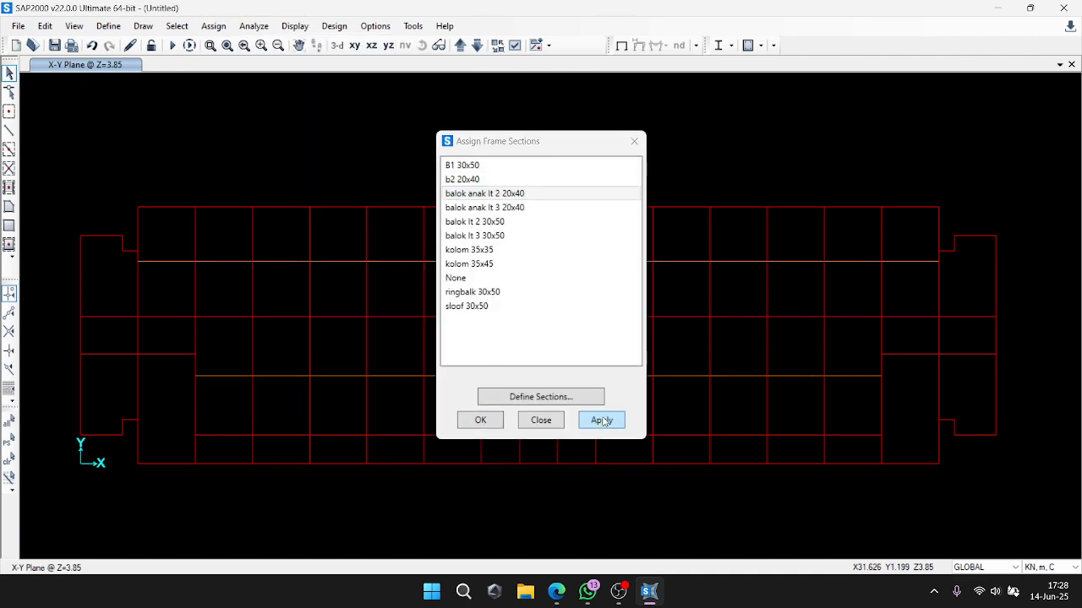
{"action": "left_click", "coordinate": [478, 420]}
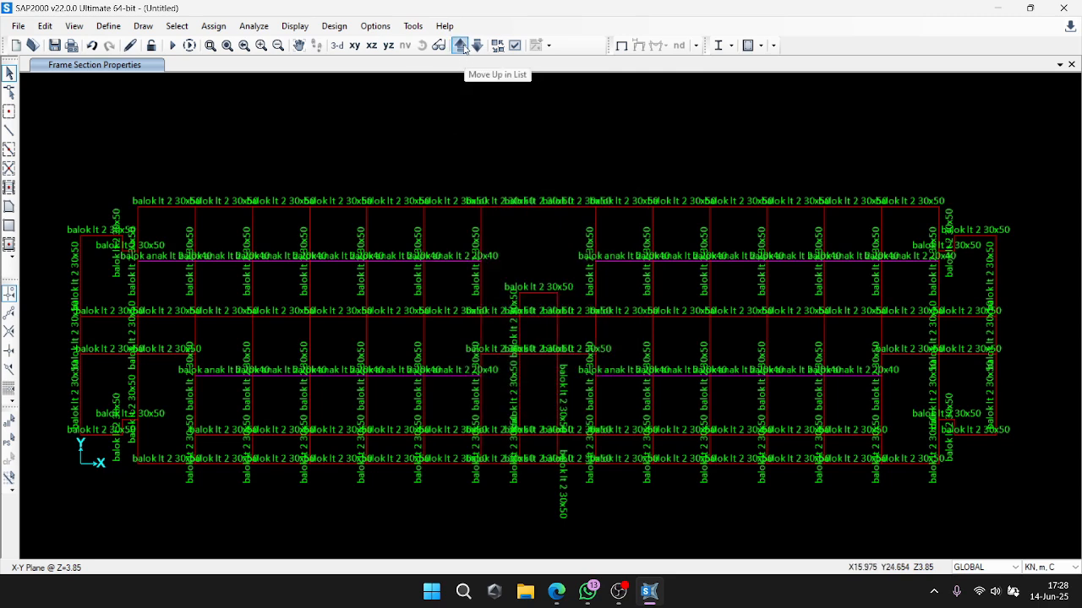
On the Z=7.7 plan, assign the balok anak lt 3 20x40 section to all b2 20x40 secondary beams.
{"action": "left_click", "coordinate": [461, 47]}
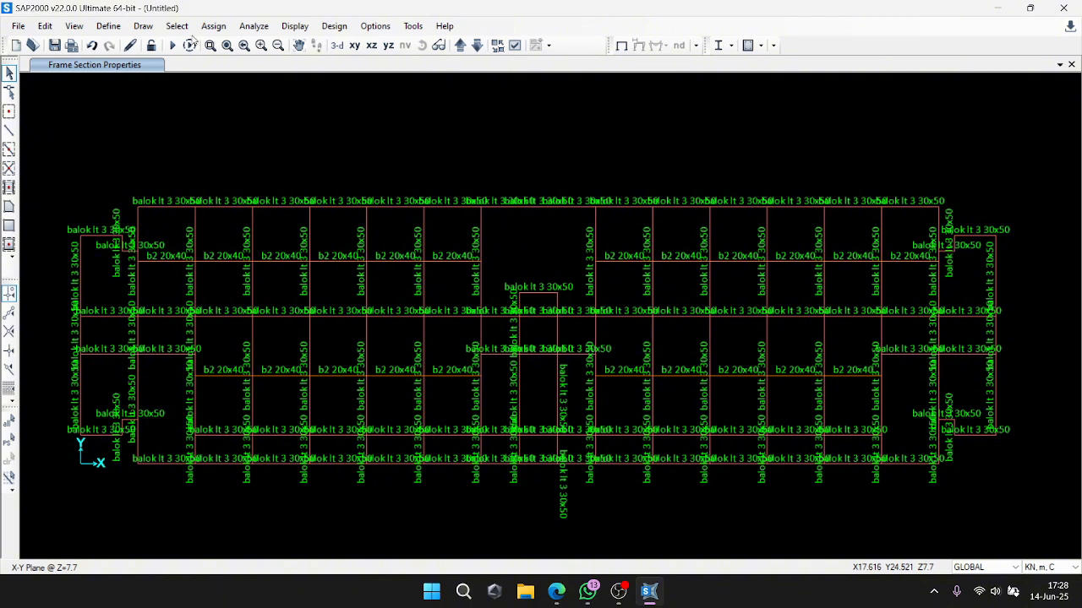
{"action": "left_click", "coordinate": [177, 26]}
{"action": "mouse_move", "coordinate": [203, 44]}
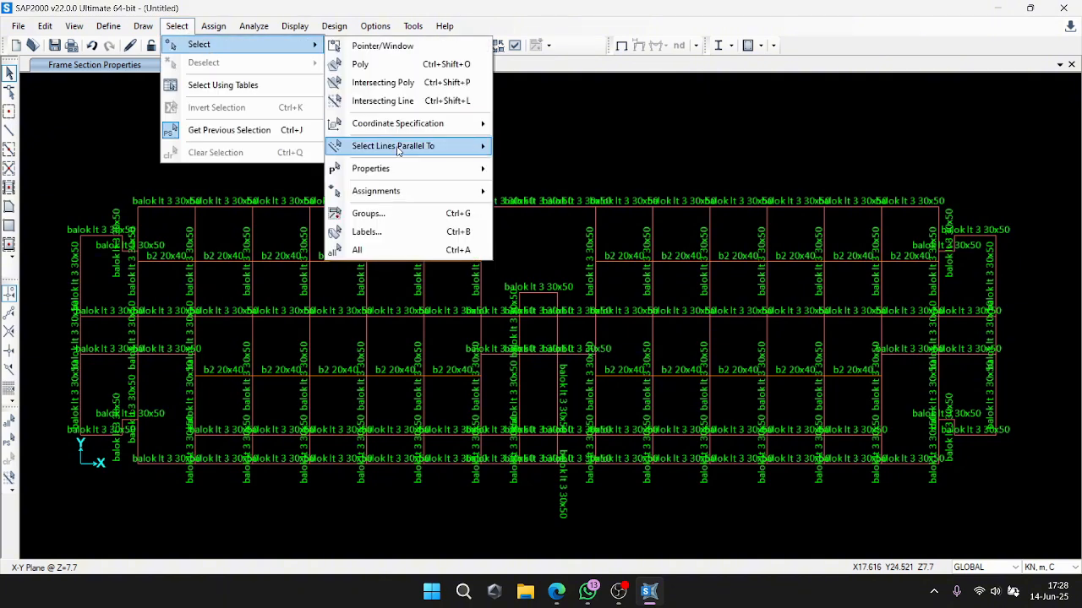
{"action": "left_click", "coordinate": [178, 243]}
{"action": "left_click", "coordinate": [170, 261]}
{"action": "left_click", "coordinate": [229, 261]}
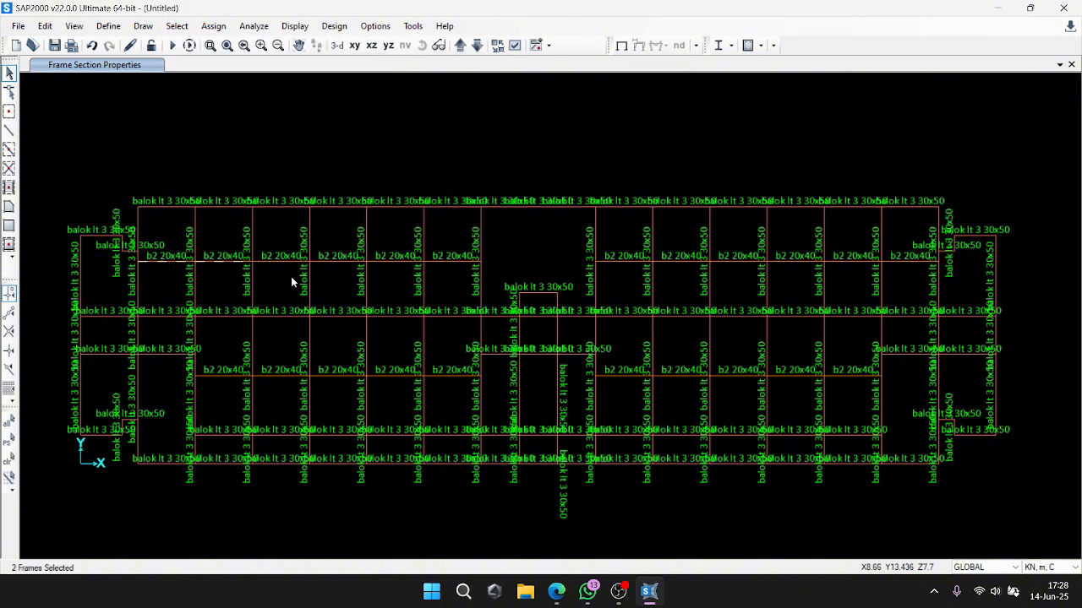
{"action": "left_click", "coordinate": [290, 260]}
{"action": "left_click", "coordinate": [336, 261]}
{"action": "left_click", "coordinate": [395, 261]}
{"action": "left_click", "coordinate": [448, 261]}
{"action": "left_click", "coordinate": [448, 375]}
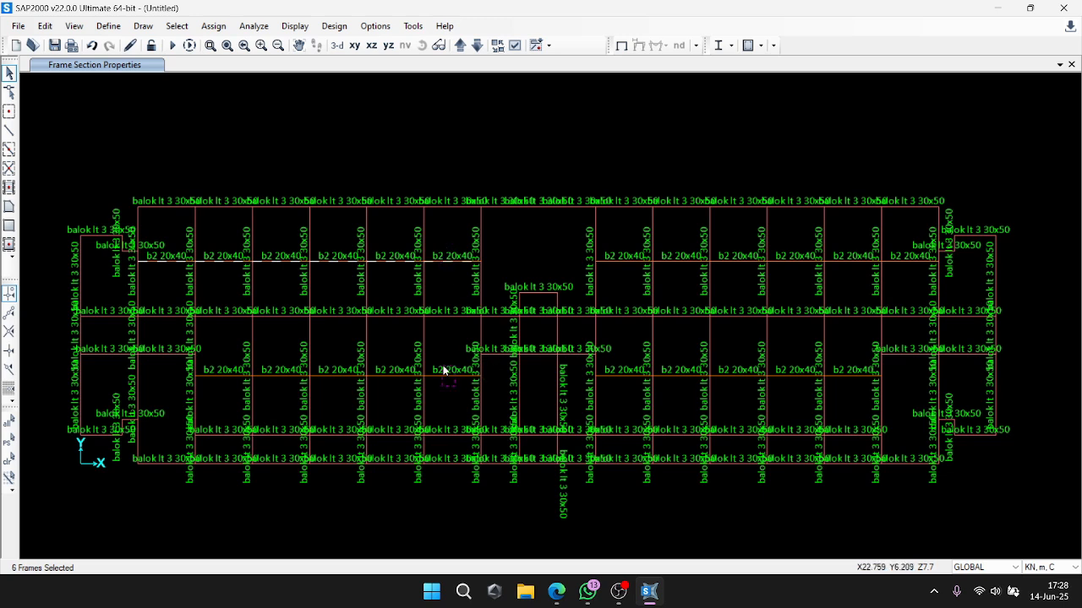
{"action": "left_click", "coordinate": [395, 375]}
{"action": "left_click", "coordinate": [336, 375]}
{"action": "left_click", "coordinate": [281, 375]}
{"action": "left_click", "coordinate": [224, 376]}
{"action": "left_click", "coordinate": [623, 375]}
{"action": "left_click", "coordinate": [678, 375]}
{"action": "left_click", "coordinate": [735, 375]}
{"action": "left_click_drag", "start_coordinate": [801, 395], "coordinate": [774, 359]}
{"action": "left_click_drag", "start_coordinate": [853, 392], "coordinate": [831, 358]}
{"action": "left_click_drag", "start_coordinate": [918, 271], "coordinate": [891, 242]}
{"action": "left_click_drag", "start_coordinate": [860, 277], "coordinate": [776, 249]}
{"action": "left_click_drag", "start_coordinate": [744, 277], "coordinate": [674, 243]}
{"action": "left_click_drag", "start_coordinate": [628, 279], "coordinate": [610, 247]}
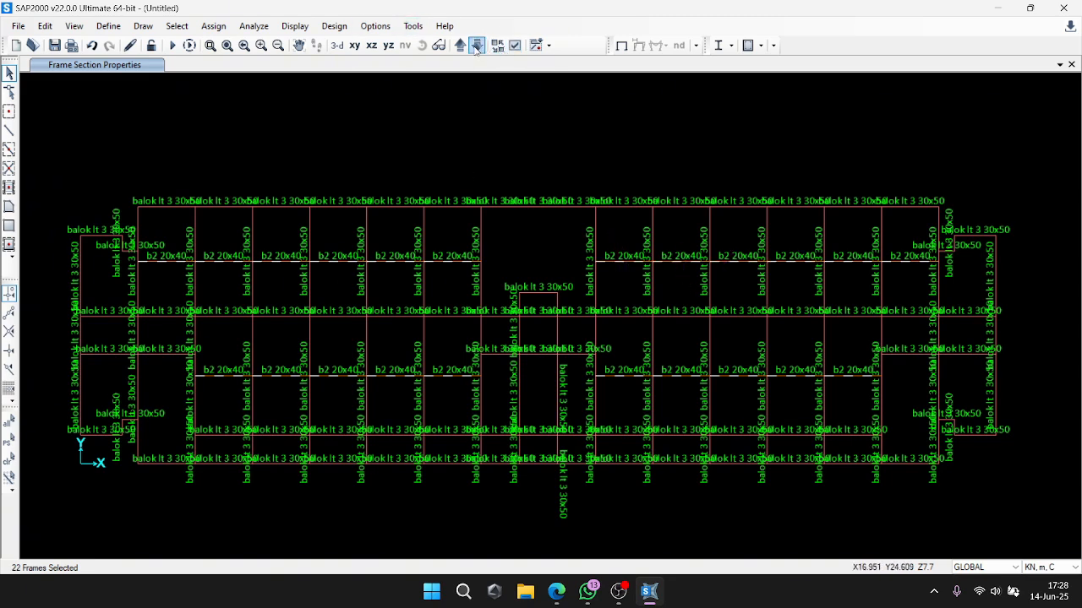
{"action": "left_click", "coordinate": [213, 25]}
{"action": "mouse_move", "coordinate": [247, 69]}
{"action": "left_click", "coordinate": [457, 66]}
{"action": "left_click", "coordinate": [507, 207]}
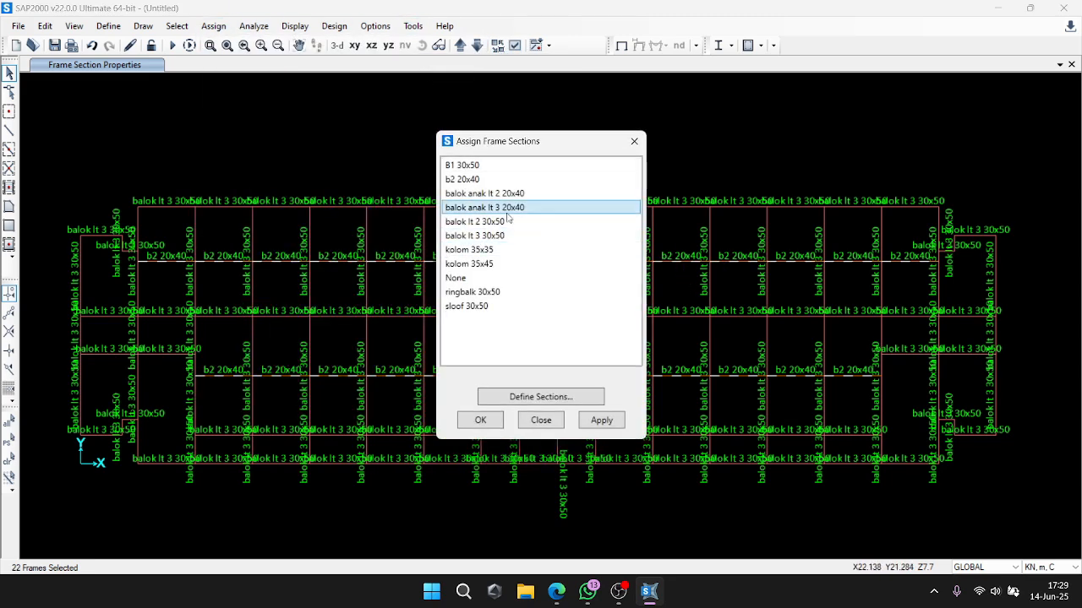
{"action": "left_click", "coordinate": [471, 420]}
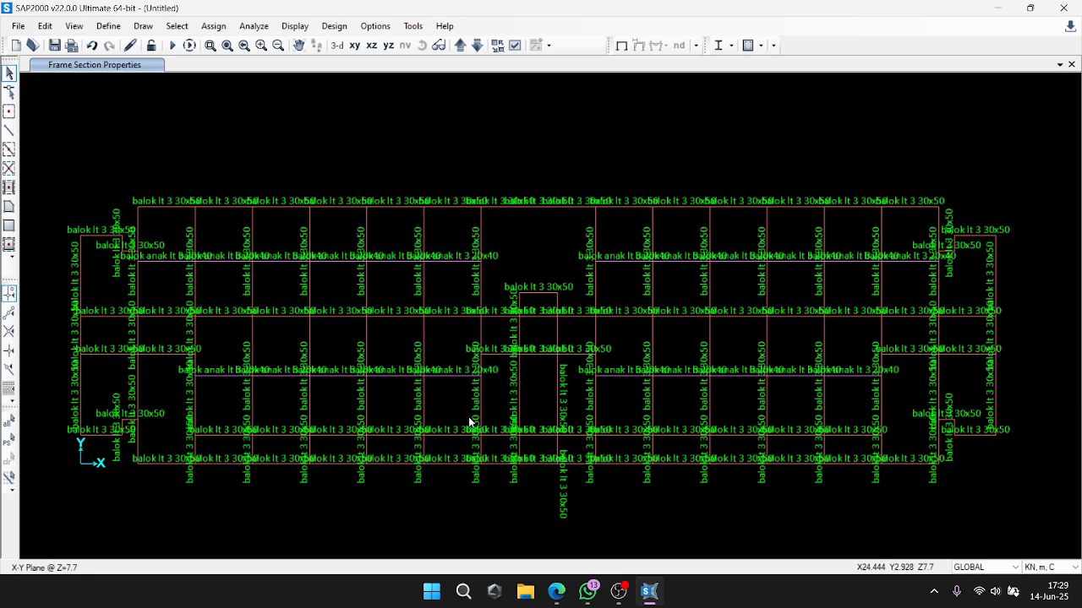
Select all frames with the sloof 30x50 section and replicate them once linearly with dz 11.2.
{"action": "left_click", "coordinate": [176, 25]}
{"action": "mouse_move", "coordinate": [245, 44]}
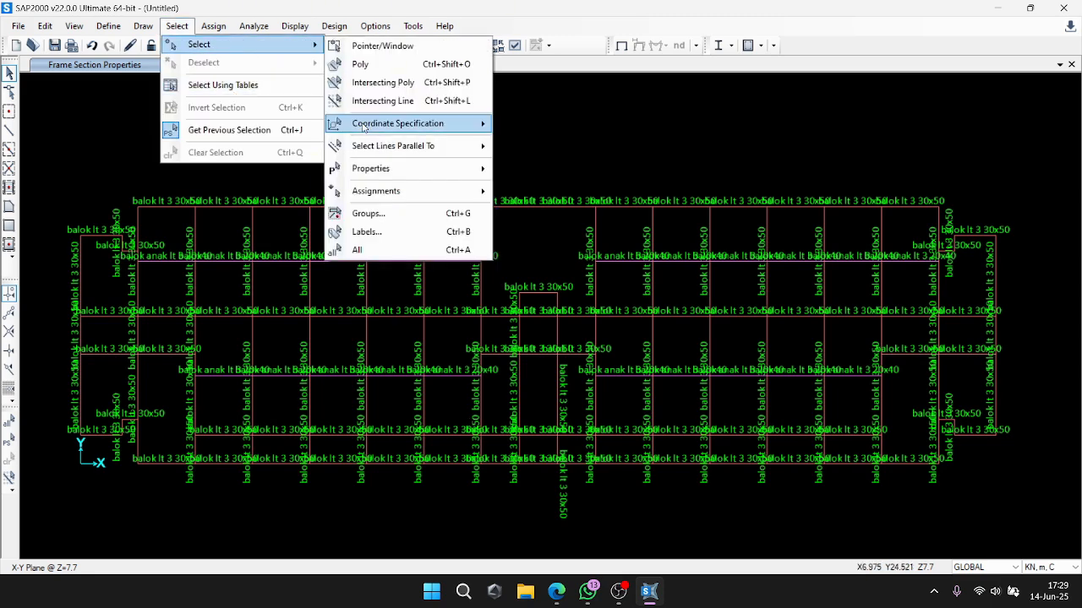
{"action": "mouse_move", "coordinate": [397, 168]}
{"action": "left_click", "coordinate": [551, 189]}
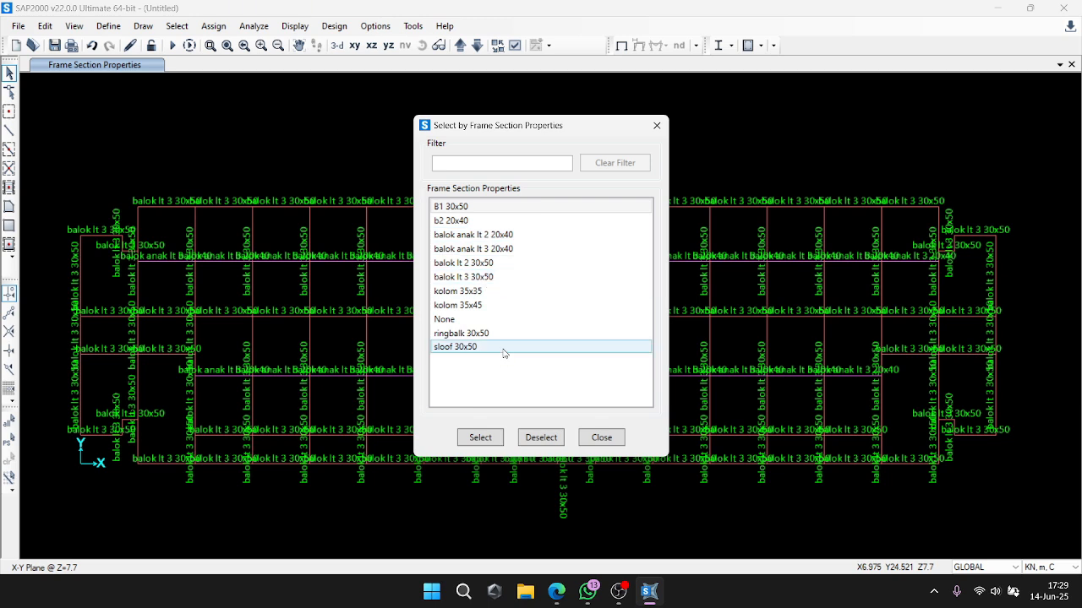
{"action": "left_click", "coordinate": [504, 348]}
{"action": "left_click", "coordinate": [487, 436]}
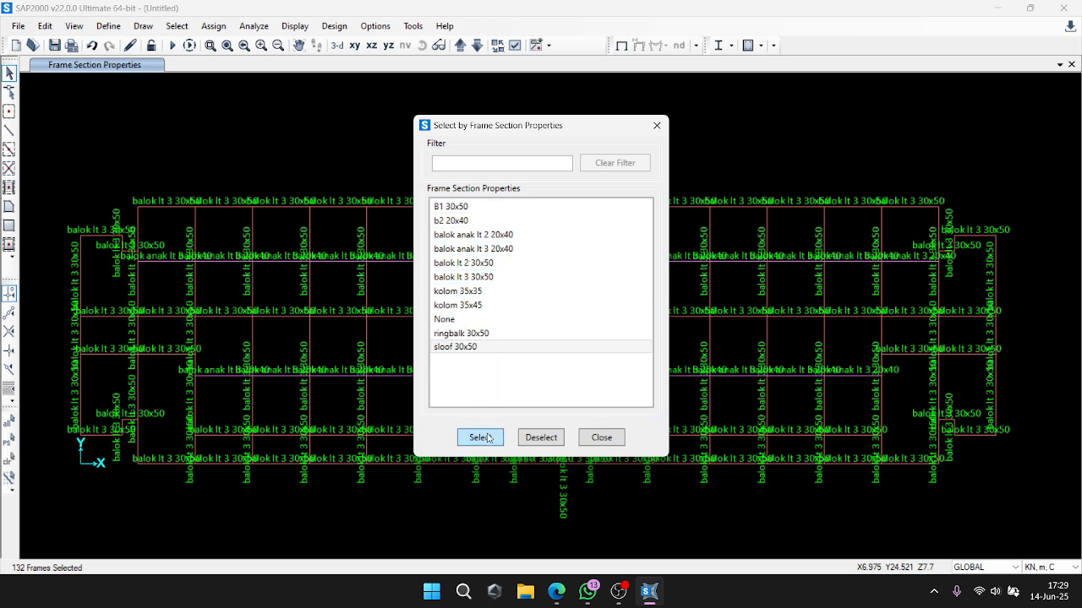
{"action": "left_click", "coordinate": [44, 25]}
{"action": "left_click", "coordinate": [78, 202]}
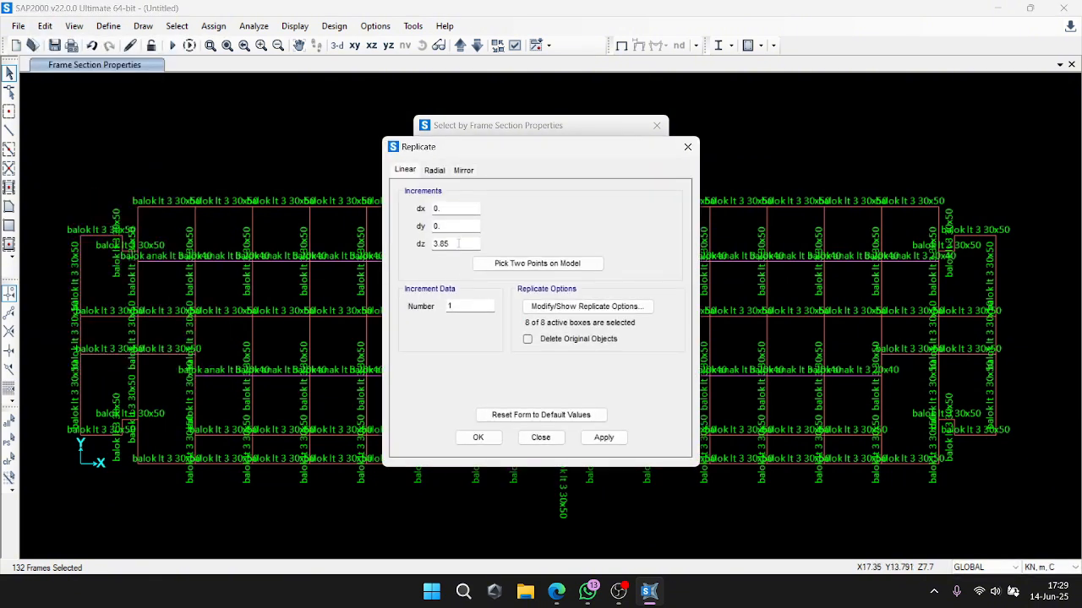
{"action": "type", "text": "11.2"}
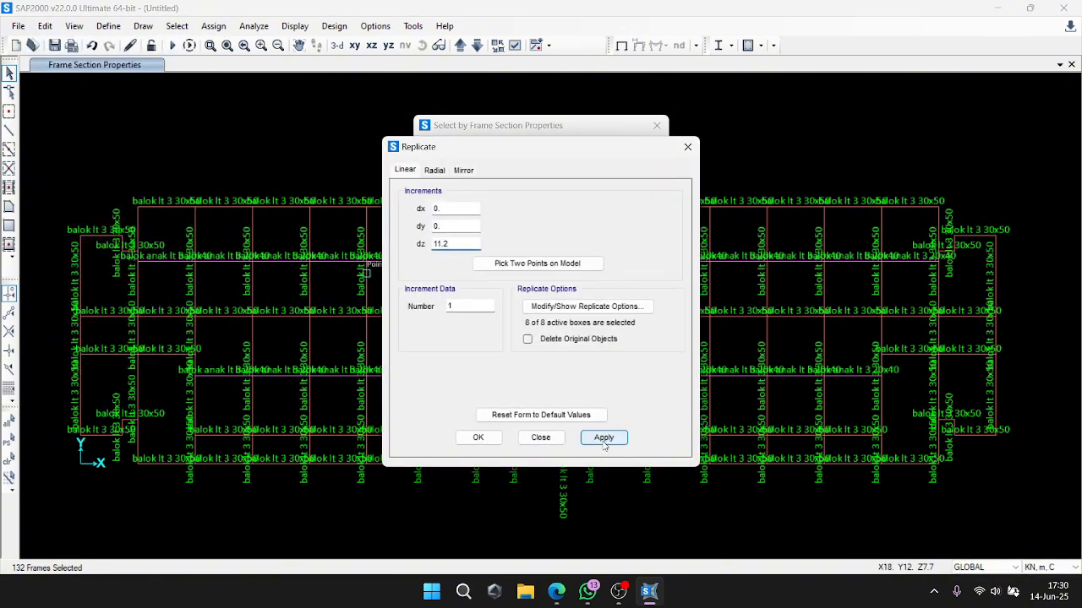
{"action": "left_click", "coordinate": [604, 437]}
{"action": "left_click", "coordinate": [478, 437]}
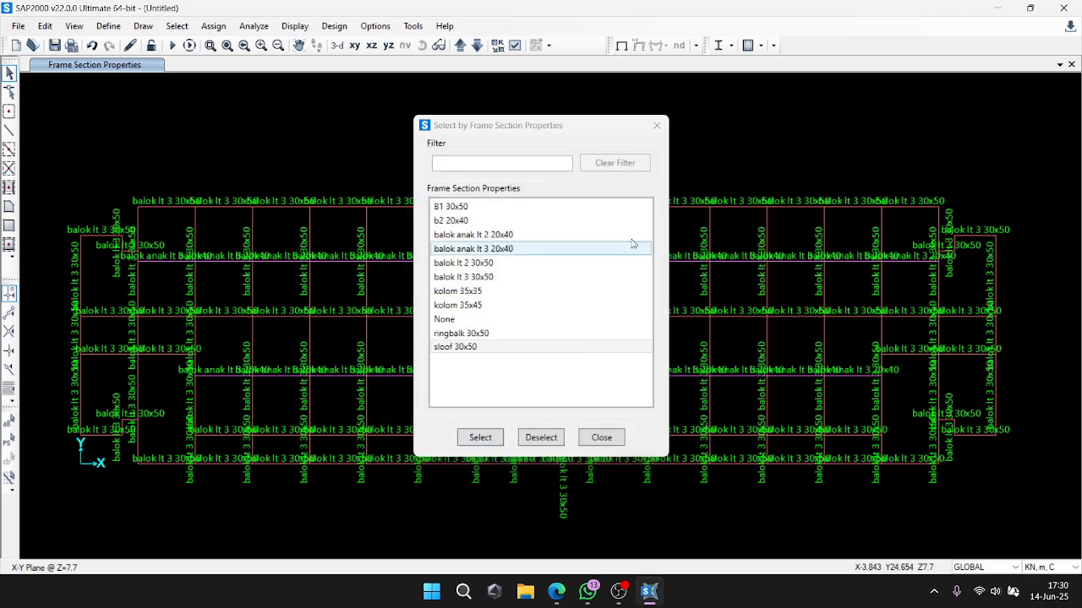
{"action": "left_click", "coordinate": [657, 127]}
Examine the whole frame model in 3D from several angles to check the replicated top-level beams.
{"action": "left_click", "coordinate": [337, 45]}
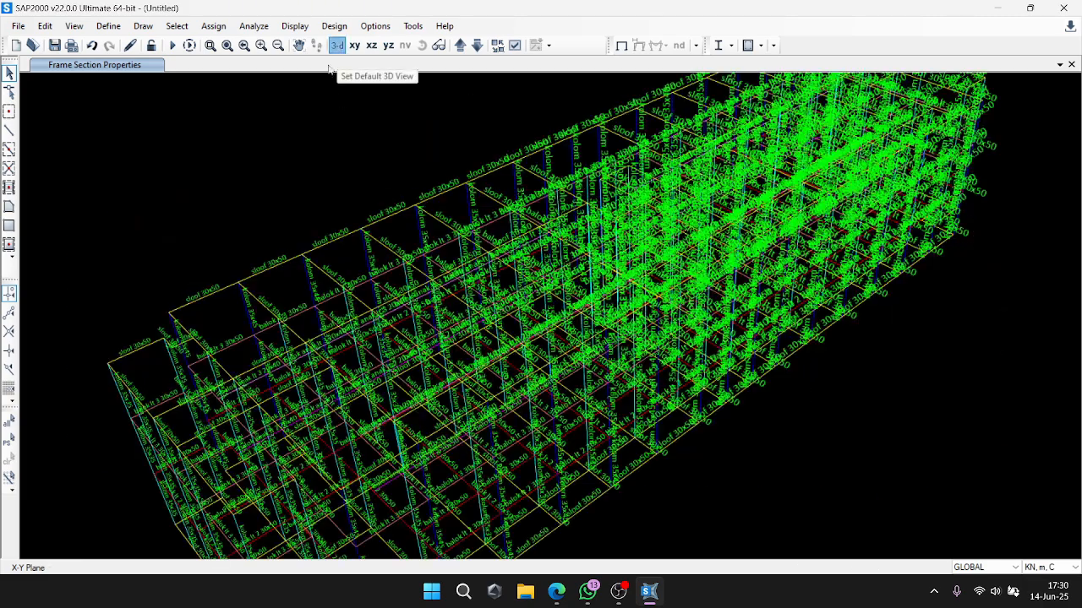
{"action": "left_click", "coordinate": [422, 46]}
{"action": "left_click_drag", "start_coordinate": [490, 169], "coordinate": [459, 176]}
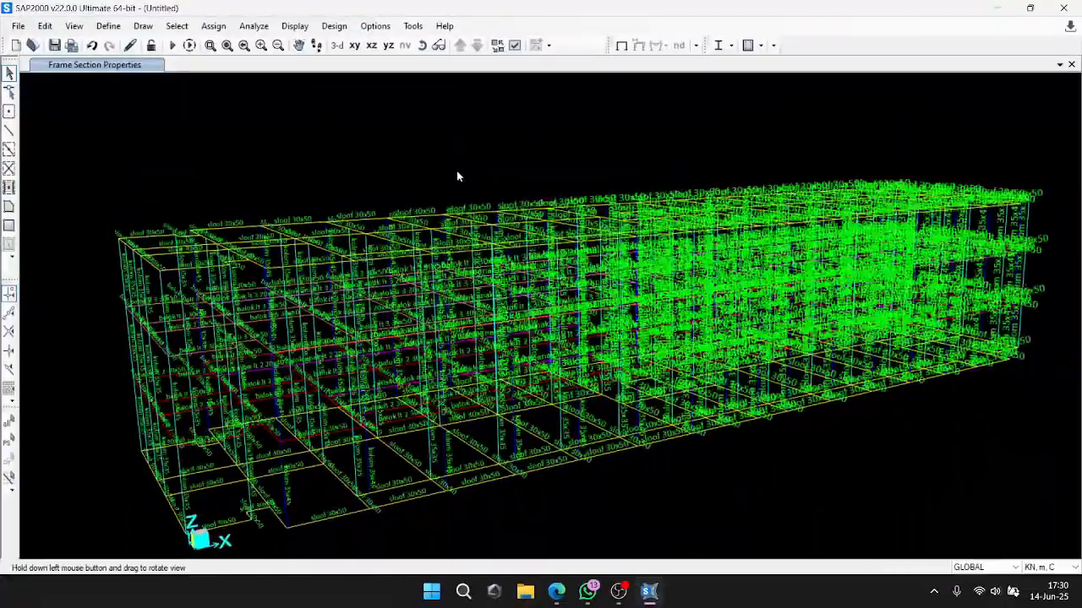
{"action": "left_click", "coordinate": [421, 45]}
{"action": "left_click_drag", "start_coordinate": [503, 135], "coordinate": [558, 154]}
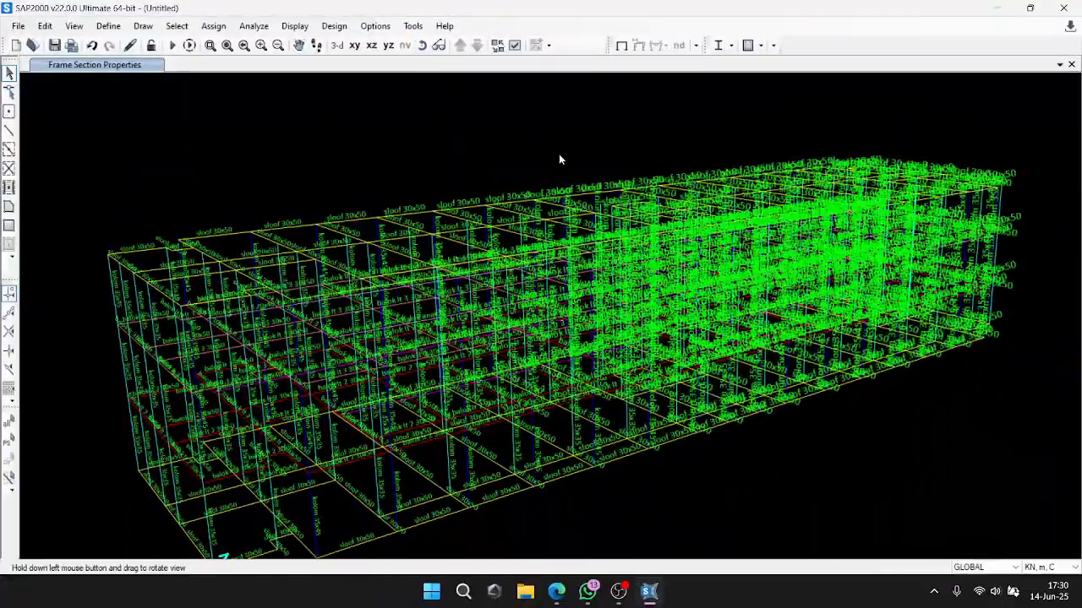
{"action": "key", "text": "super"}
{"action": "key", "text": "alt+Tab"}
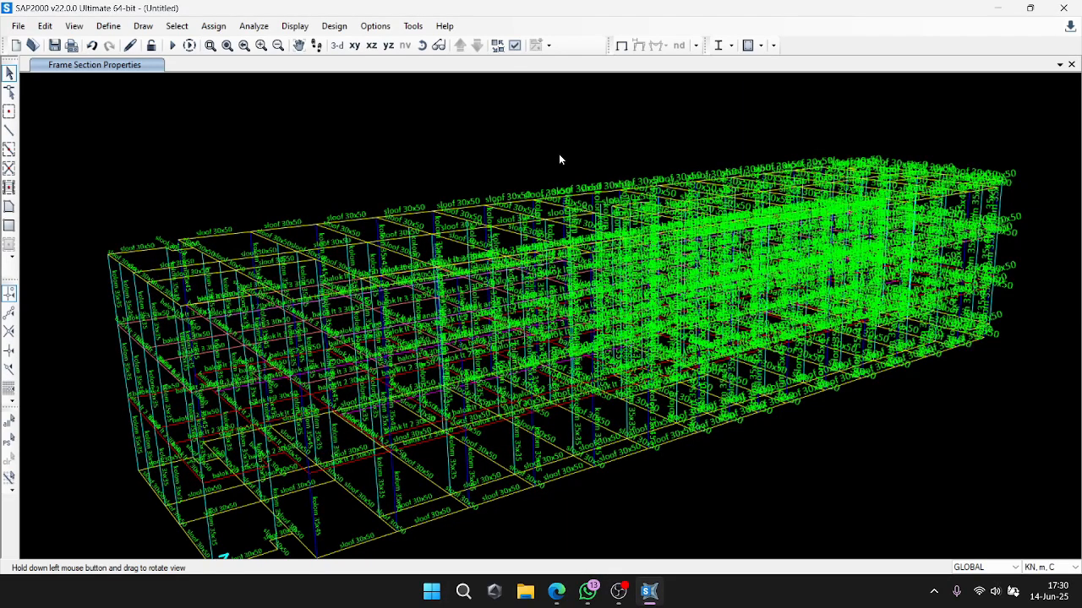
Review the frame section labels in plan view on each level from Z=0 to Z=11.2.
{"action": "left_click", "coordinate": [387, 44]}
{"action": "left_click", "coordinate": [354, 45]}
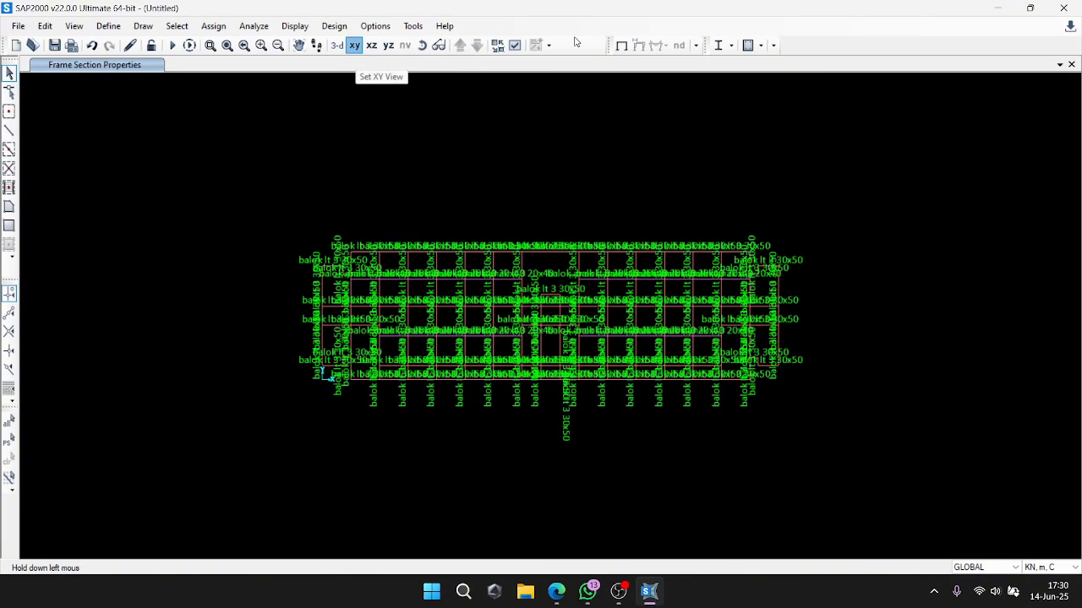
{"action": "scroll", "coordinate": [540, 277], "scroll_direction": "up", "scroll_amount": 2}
{"action": "scroll", "coordinate": [480, 113], "scroll_direction": "down", "scroll_amount": 1}
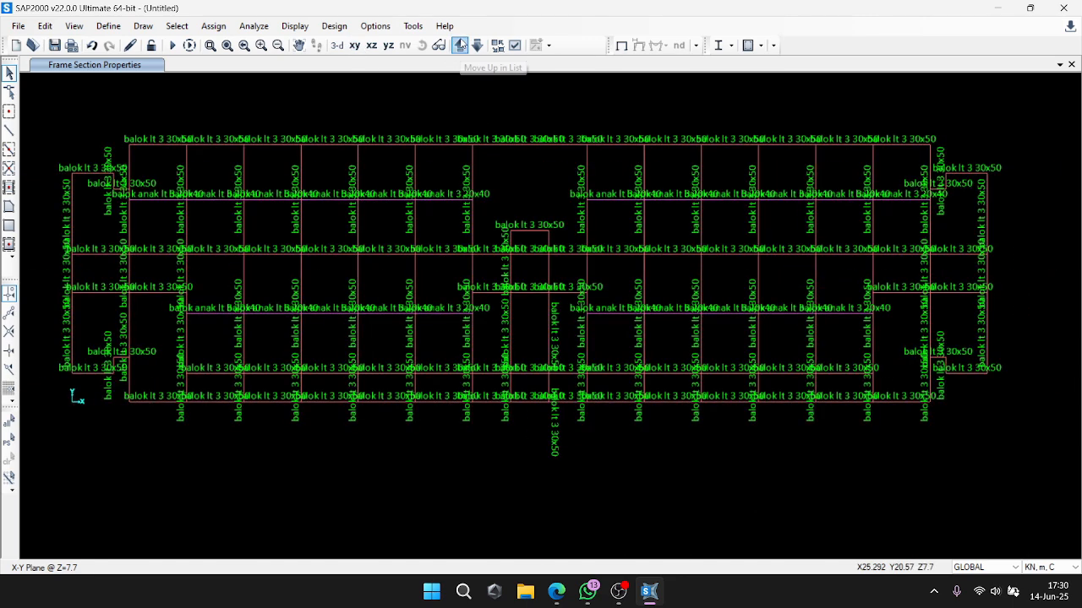
{"action": "left_click", "coordinate": [460, 45]}
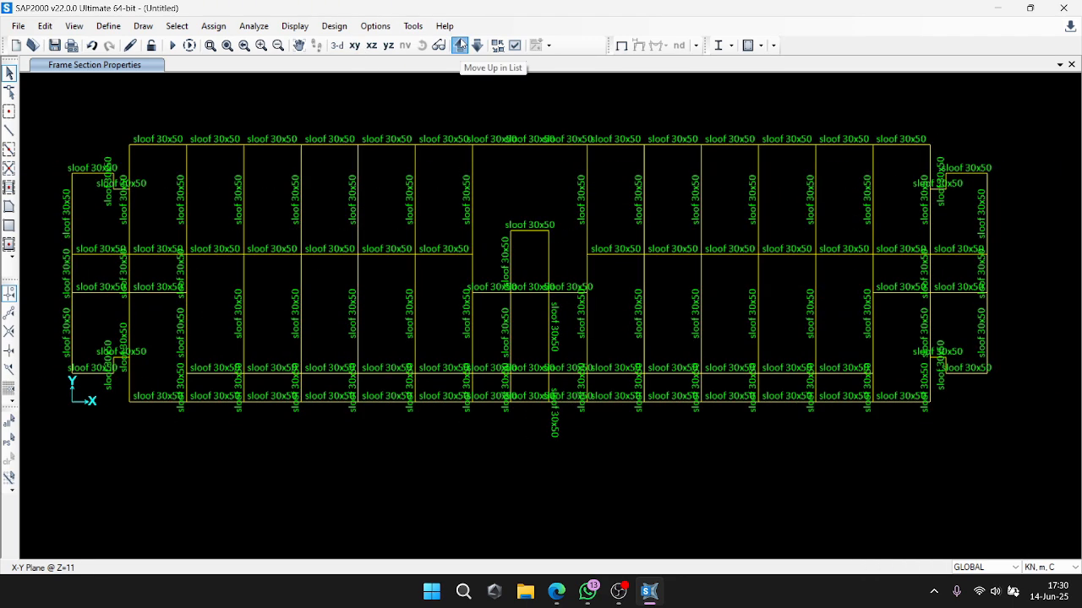
{"action": "left_click", "coordinate": [477, 44]}
{"action": "left_click", "coordinate": [477, 44]}
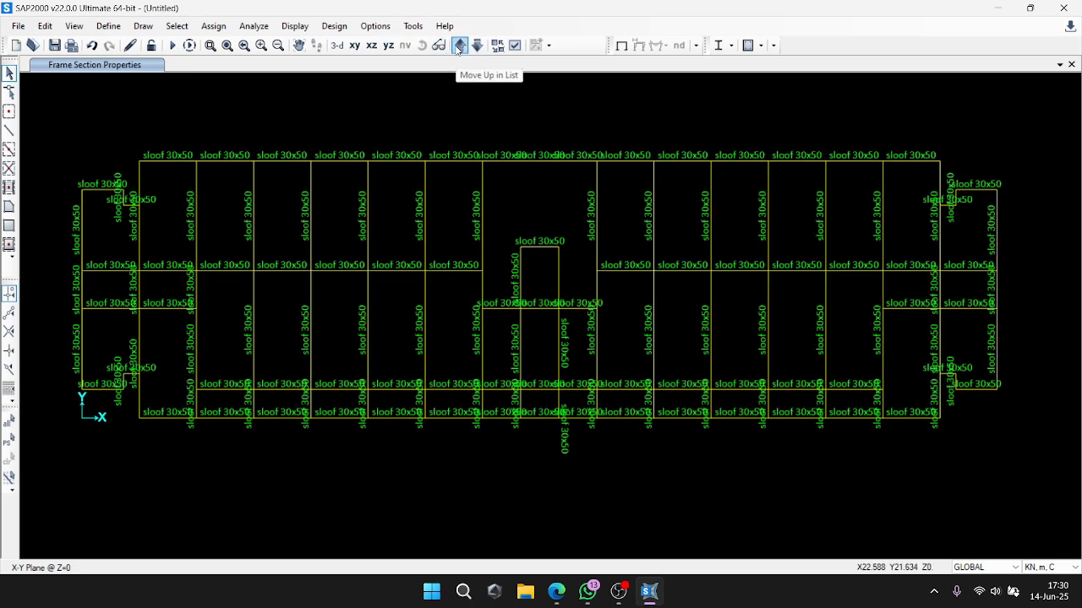
{"action": "left_click", "coordinate": [461, 45]}
{"action": "left_click", "coordinate": [461, 45]}
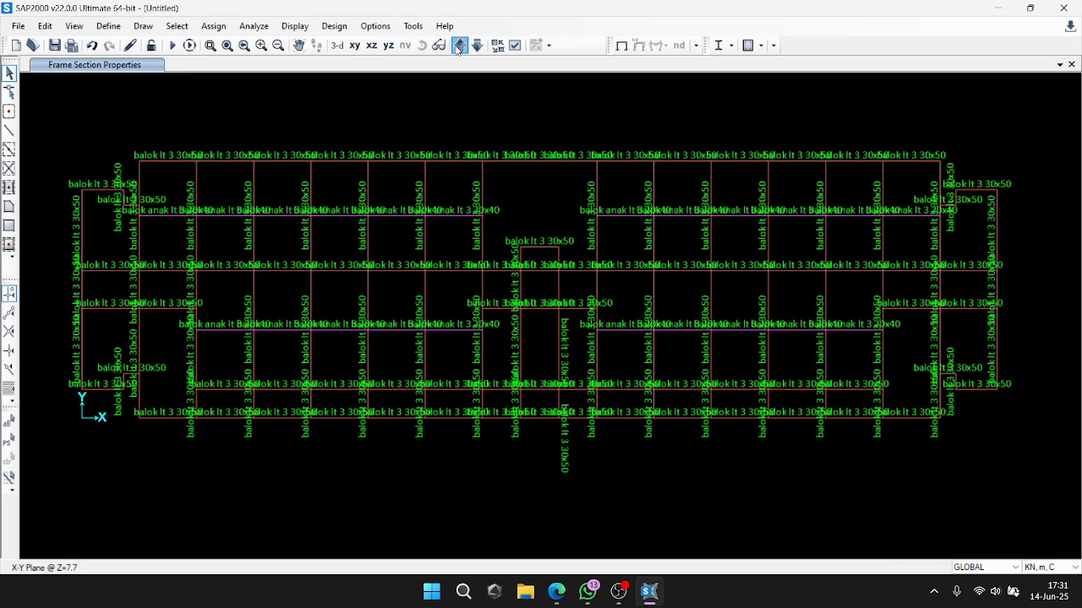
{"action": "left_click", "coordinate": [460, 45]}
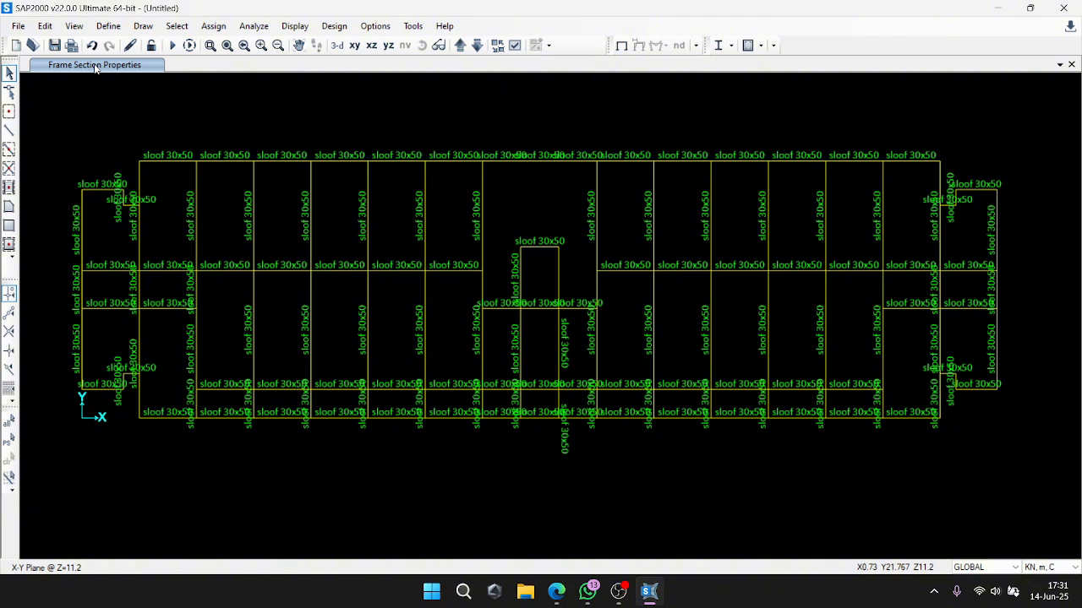
On the Z=11.2 plan, delete the intermediate Y-direction beams and the inner X-direction beams inside the four main bays.
{"action": "left_click", "coordinate": [172, 26]}
{"action": "left_click", "coordinate": [420, 7]}
{"action": "middle_click_drag", "start_coordinate": [417, 73], "coordinate": [389, 95]}
{"action": "left_click", "coordinate": [471, 49]}
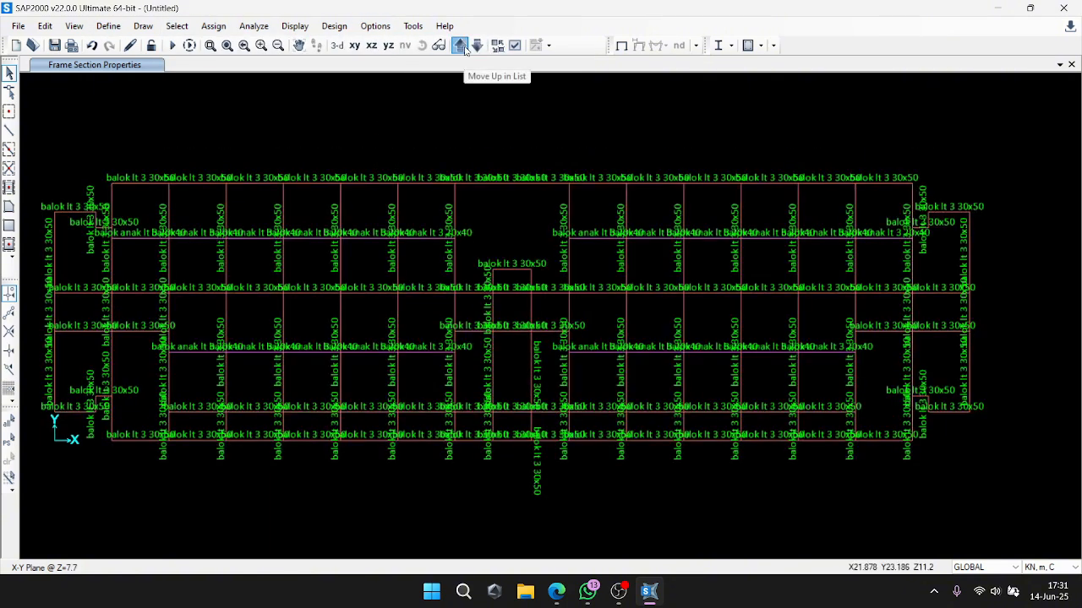
{"action": "left_click", "coordinate": [461, 46]}
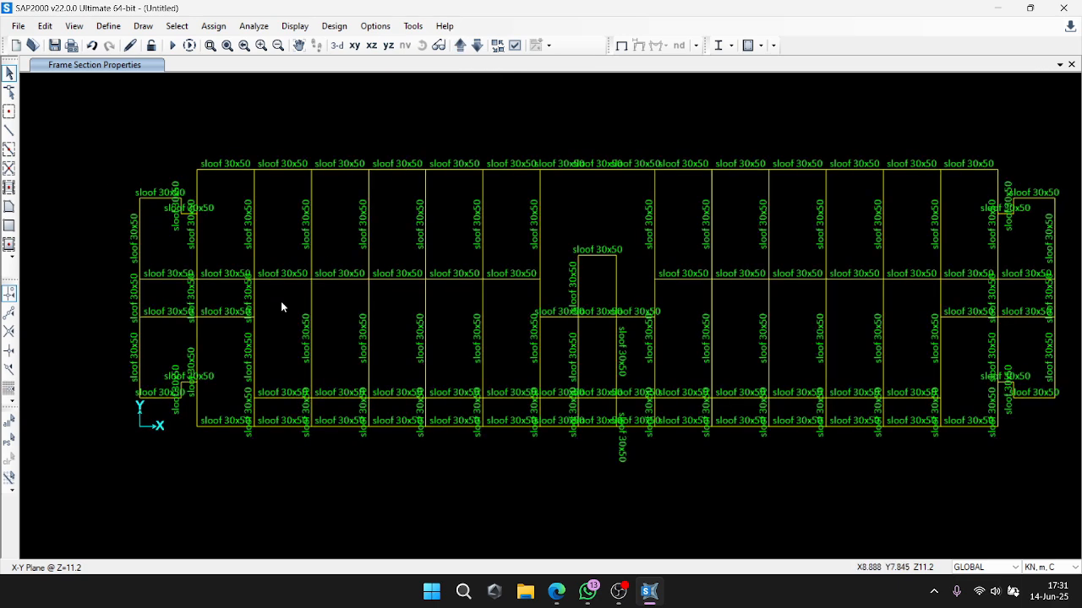
{"action": "left_click_drag", "start_coordinate": [329, 323], "coordinate": [232, 238]}
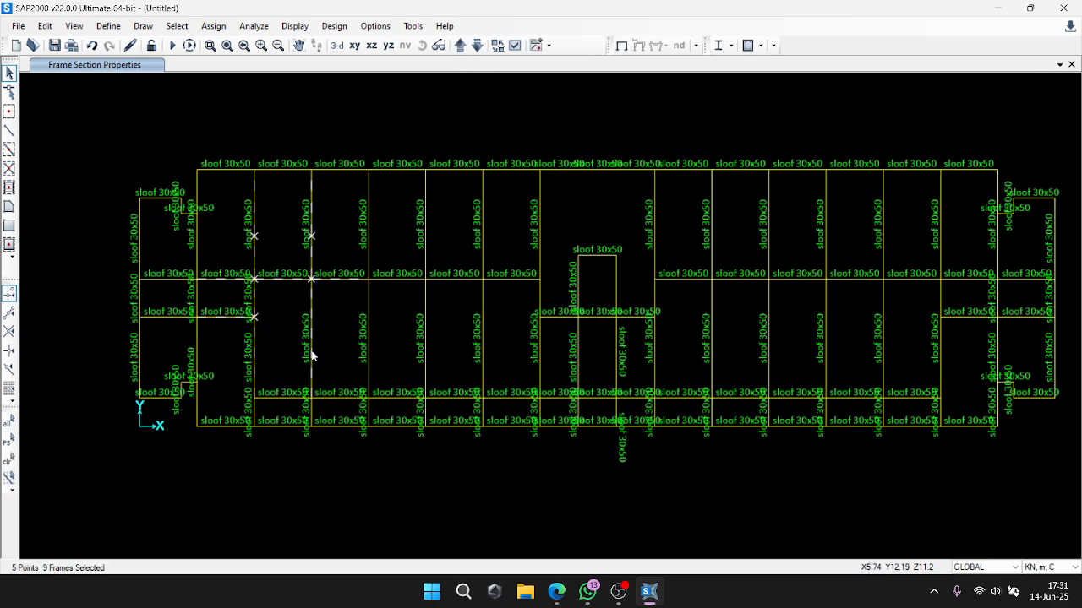
{"action": "left_click_drag", "start_coordinate": [326, 412], "coordinate": [235, 364]}
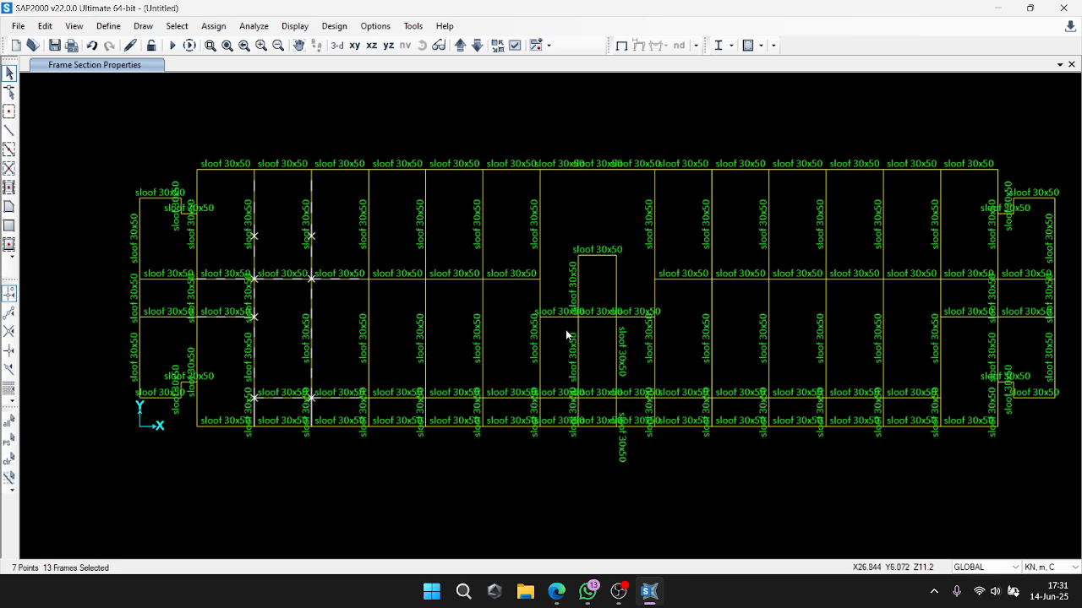
{"action": "left_click_drag", "start_coordinate": [510, 226], "coordinate": [410, 415]}
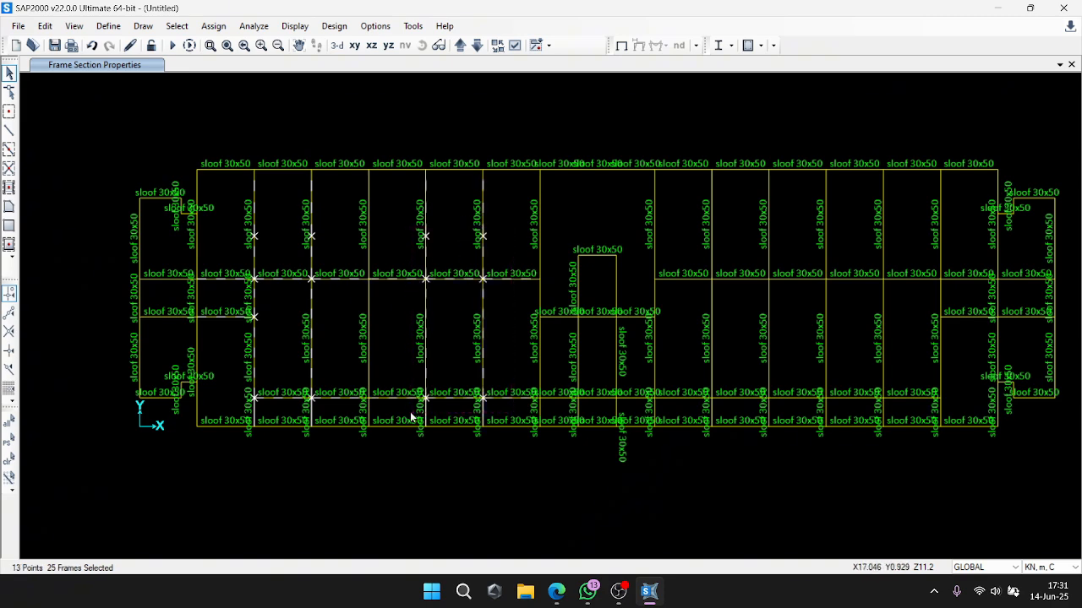
{"action": "middle_click_drag", "start_coordinate": [761, 241], "coordinate": [611, 247]}
{"action": "left_click_drag", "start_coordinate": [611, 243], "coordinate": [543, 417]}
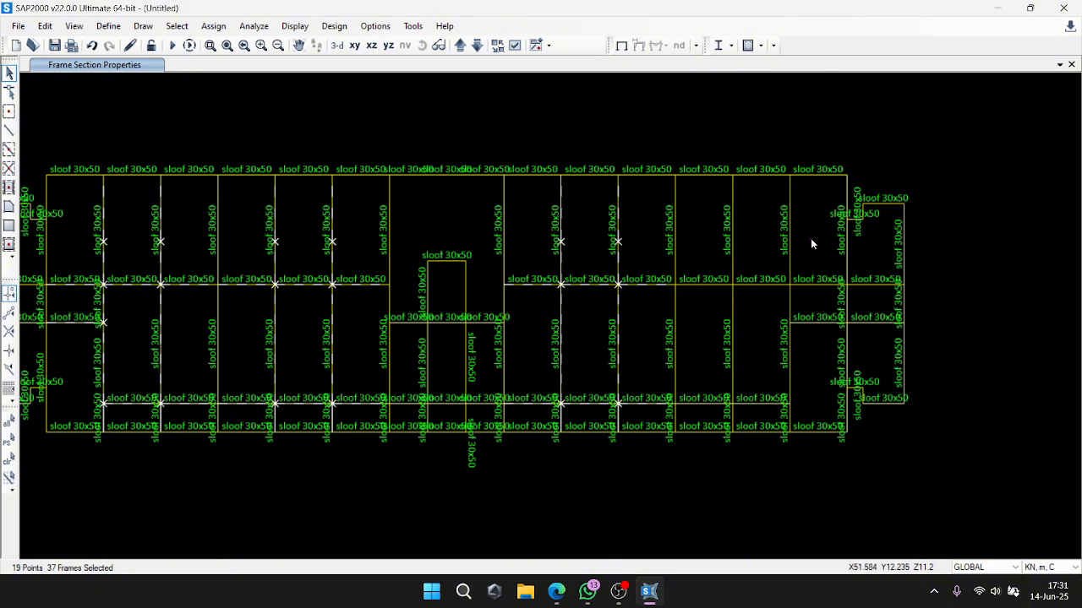
{"action": "left_click_drag", "start_coordinate": [810, 240], "coordinate": [704, 414]}
{"action": "key", "text": "Delete"}
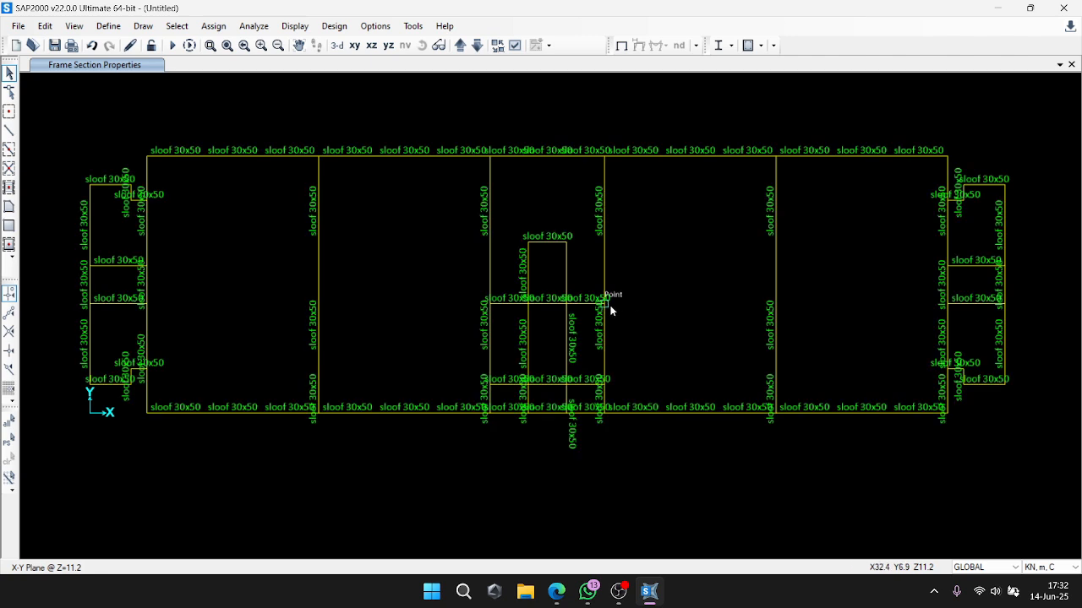
Delete the inner beams of the central stair bay and the inner X-direction beams of both end wings at Z=11.2.
{"action": "left_click_drag", "start_coordinate": [579, 209], "coordinate": [515, 396]}
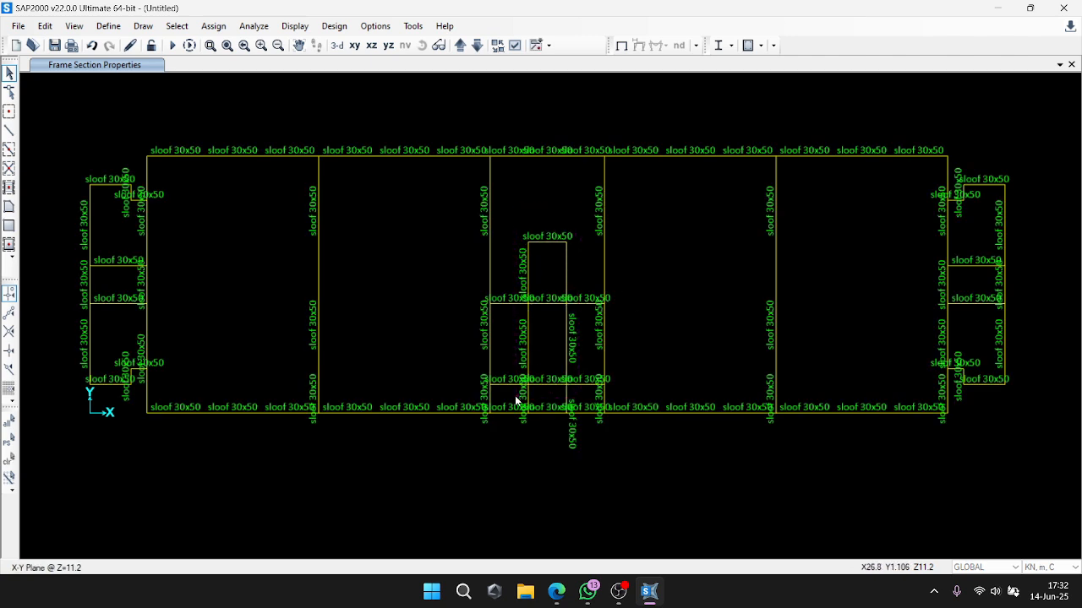
{"action": "key", "text": "Delete"}
{"action": "left_click_drag", "start_coordinate": [128, 228], "coordinate": [108, 325]}
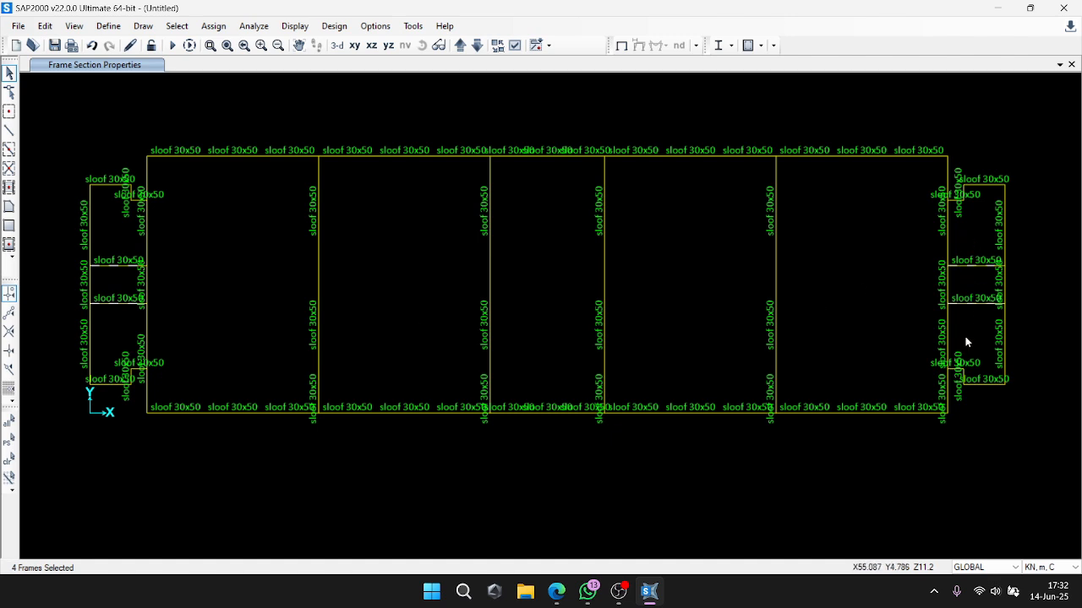
{"action": "key", "text": "Delete"}
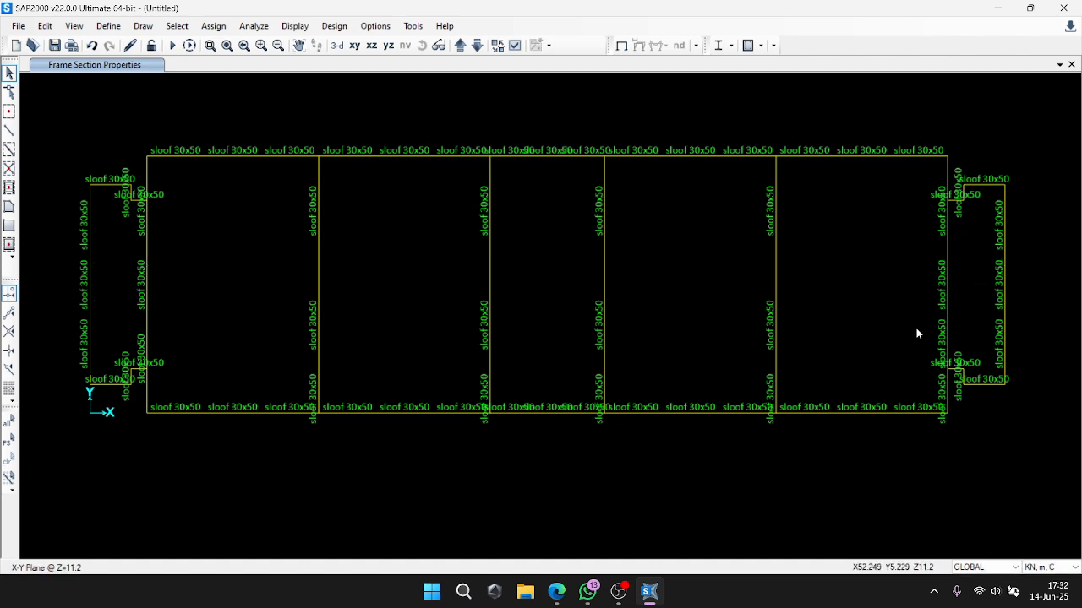
{"action": "scroll", "coordinate": [920, 331], "scroll_direction": "down", "scroll_amount": 3}
{"action": "left_click_drag", "start_coordinate": [932, 369], "coordinate": [470, 170]}
{"action": "scroll", "coordinate": [824, 265], "scroll_direction": "up", "scroll_amount": 3}
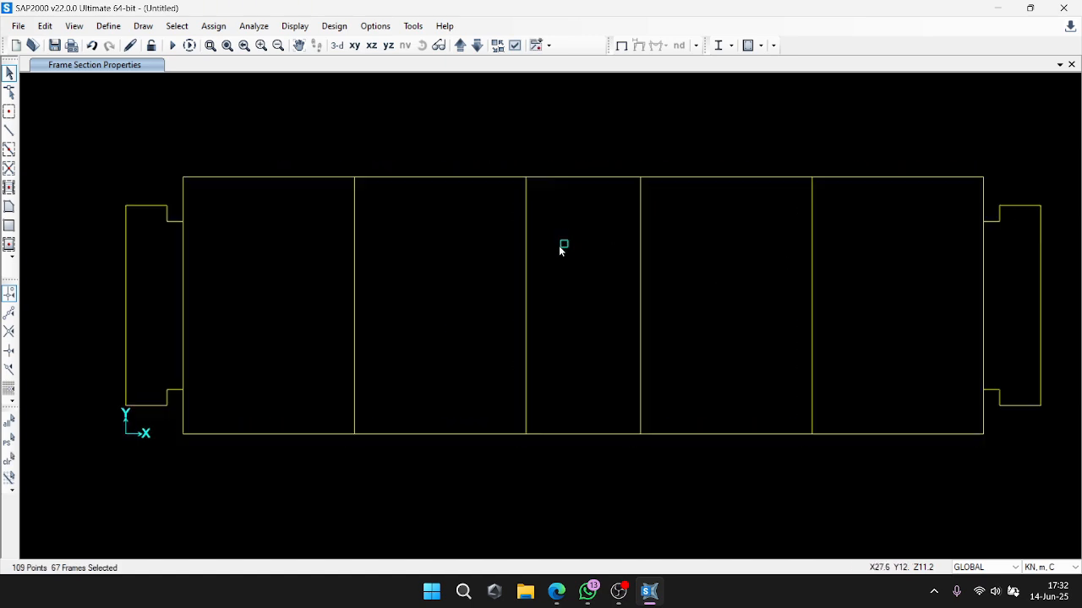
{"action": "left_click", "coordinate": [177, 26]}
{"action": "mouse_move", "coordinate": [199, 44]}
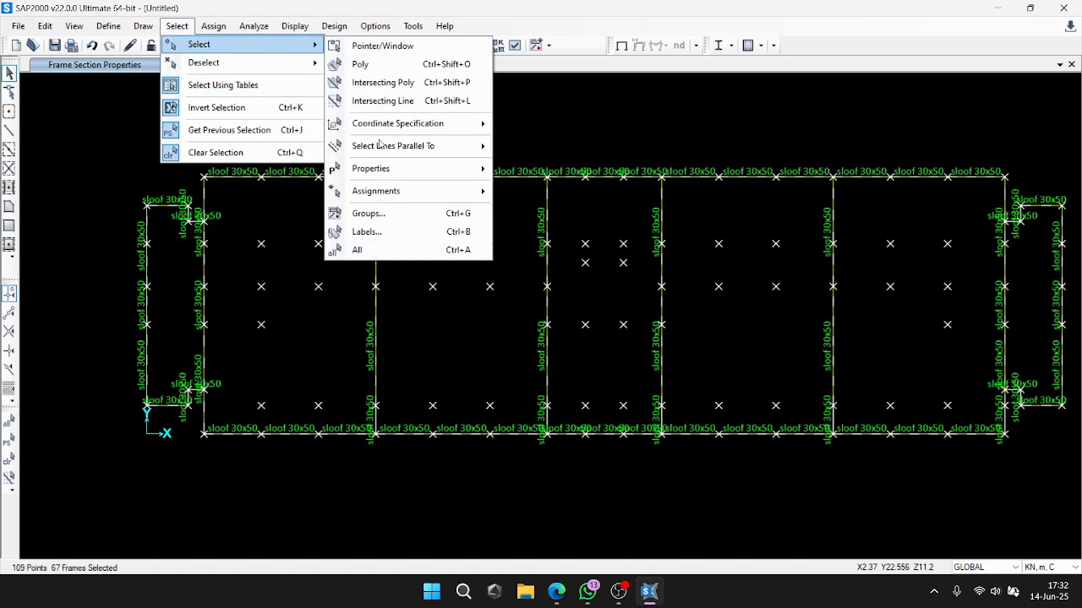
{"action": "mouse_move", "coordinate": [422, 169]}
{"action": "left_click", "coordinate": [532, 187]}
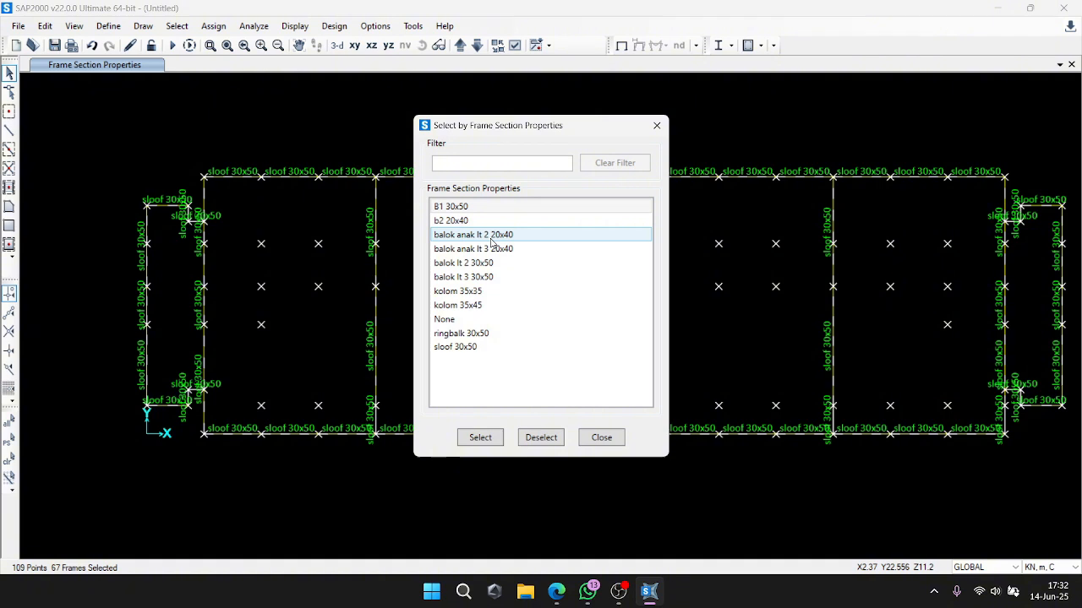
{"action": "left_click", "coordinate": [486, 291]}
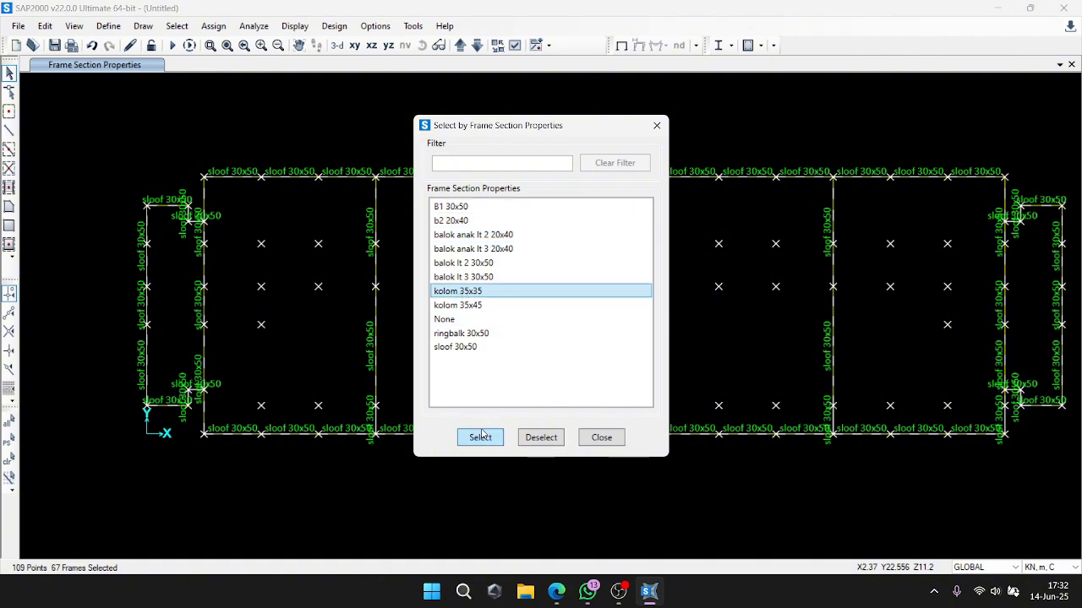
{"action": "left_click", "coordinate": [527, 434]}
{"action": "left_click", "coordinate": [501, 305]}
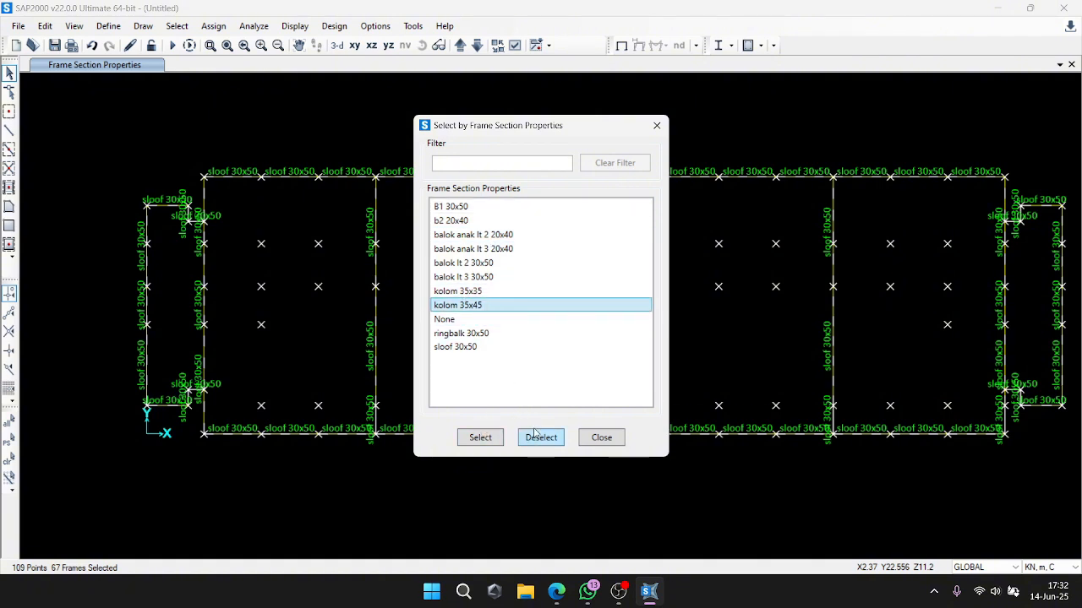
{"action": "left_click", "coordinate": [537, 435]}
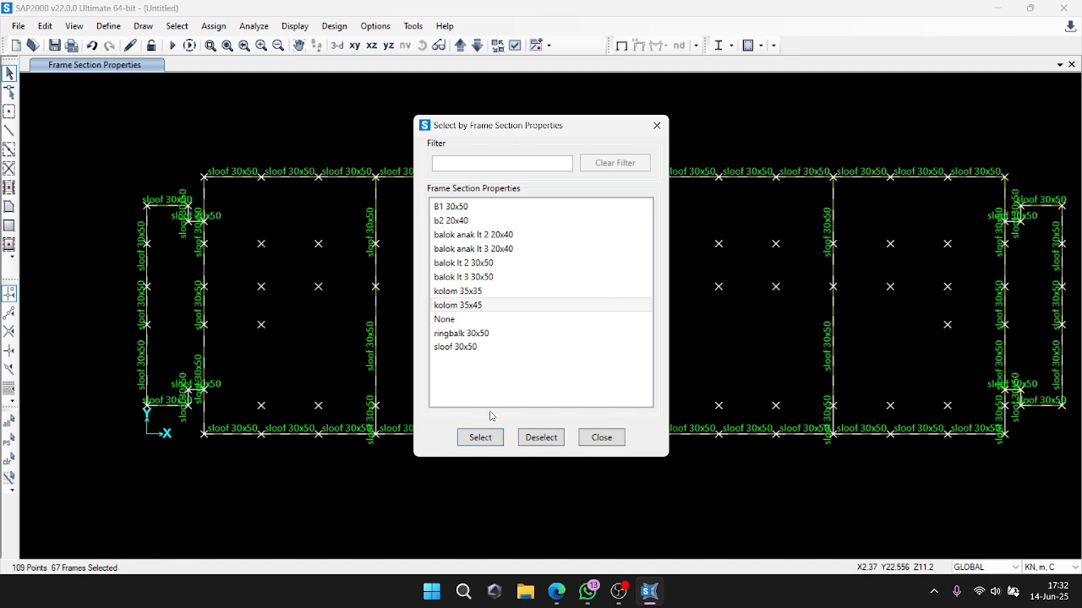
{"action": "left_click", "coordinate": [602, 439]}
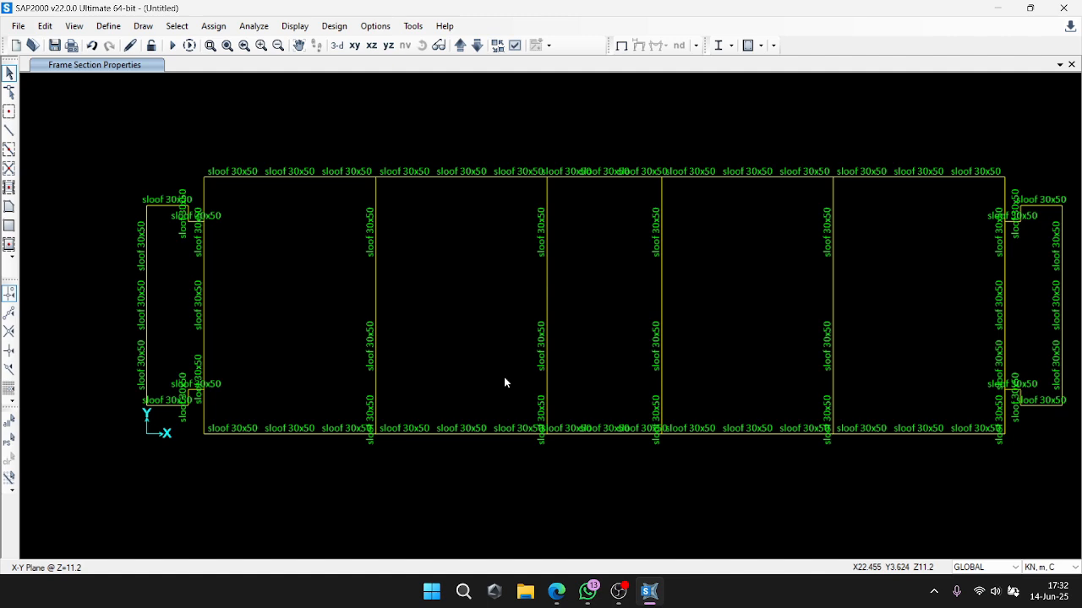
{"action": "middle_click_drag", "start_coordinate": [505, 379], "coordinate": [477, 366]}
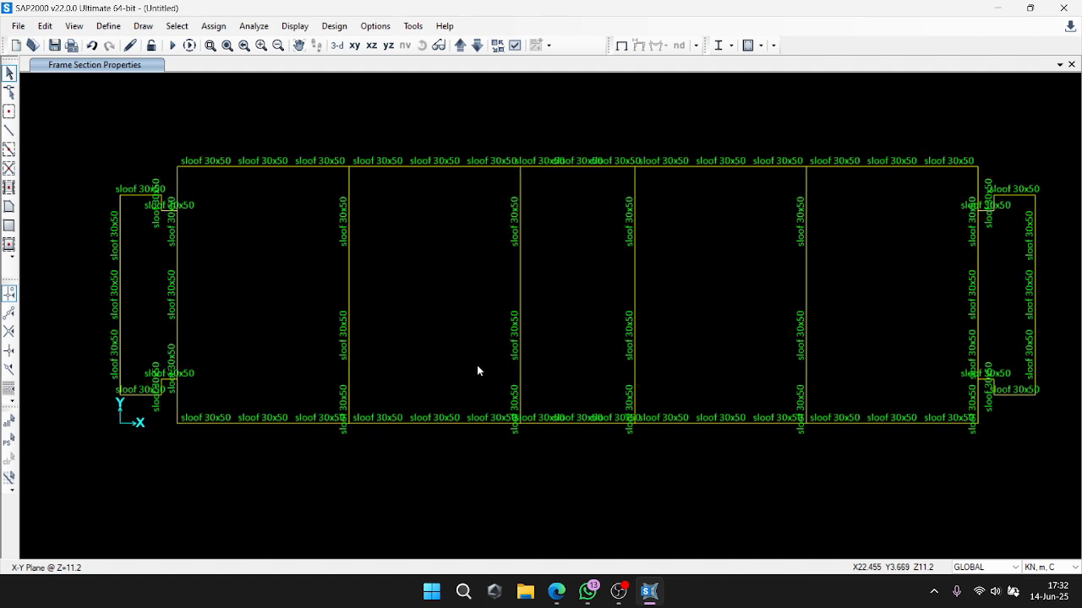
{"action": "scroll", "coordinate": [507, 367], "scroll_direction": "down", "scroll_amount": 2}
{"action": "scroll", "coordinate": [639, 350], "scroll_direction": "up", "scroll_amount": 2}
{"action": "left_click_drag", "start_coordinate": [1001, 256], "coordinate": [63, 256]}
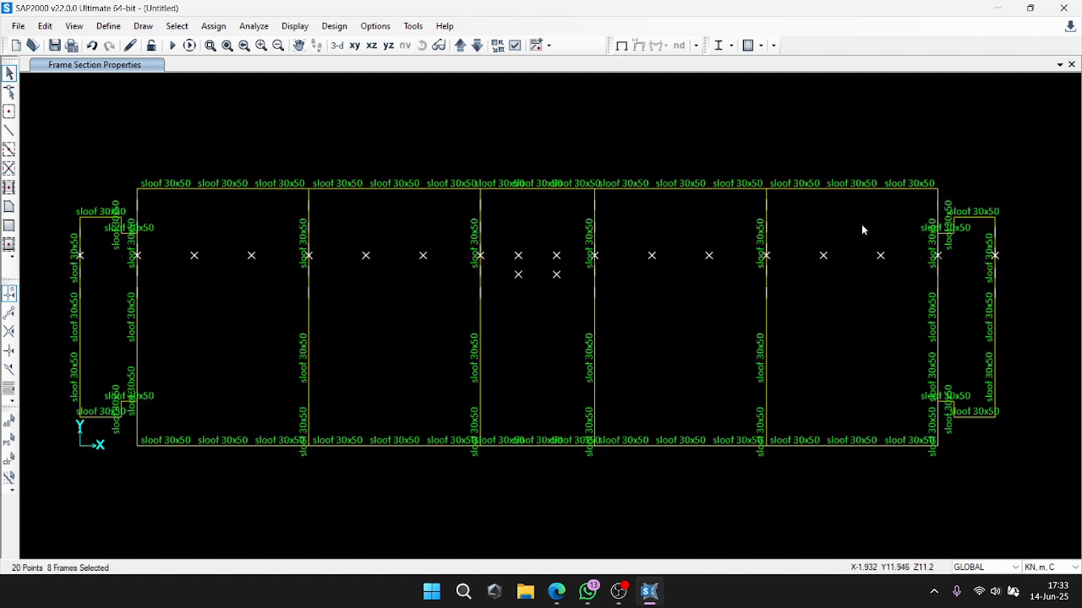
{"action": "key", "text": "ctrl+q"}
Select the Y-direction beams along every remaining cross line of the Z=11.2 plan, including the outer lines of both end wings.
{"action": "left_click_drag", "start_coordinate": [1006, 279], "coordinate": [51, 269]}
{"action": "left_click_drag", "start_coordinate": [1027, 370], "coordinate": [18, 355]}
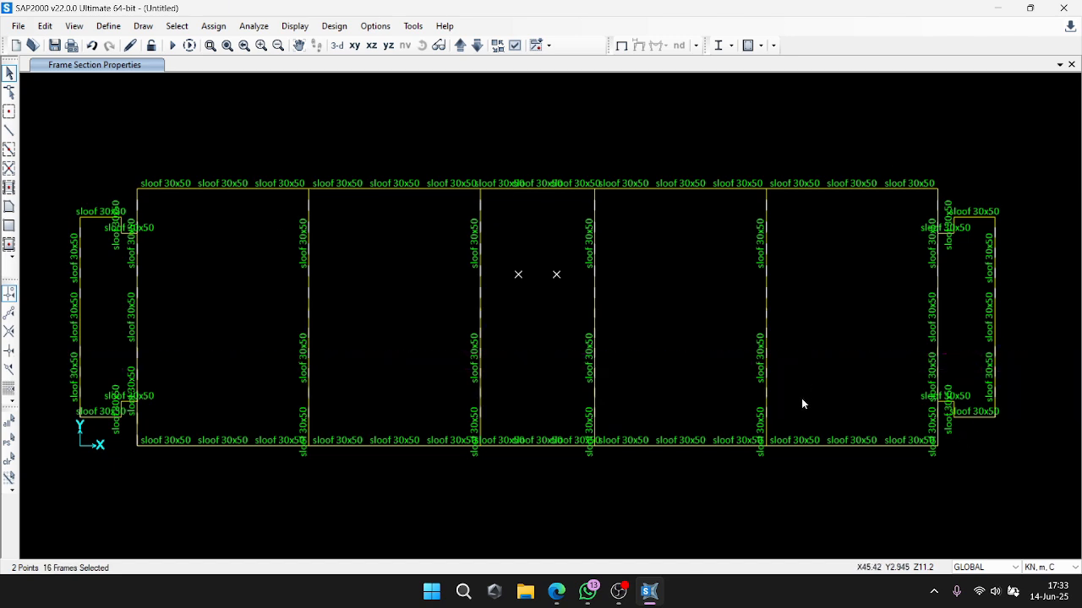
{"action": "left_click", "coordinate": [309, 431]}
{"action": "left_click", "coordinate": [481, 431]}
{"action": "left_click", "coordinate": [594, 431]}
{"action": "left_click_drag", "start_coordinate": [758, 433], "coordinate": [722, 436]}
{"action": "left_click_drag", "start_coordinate": [950, 433], "coordinate": [880, 435]}
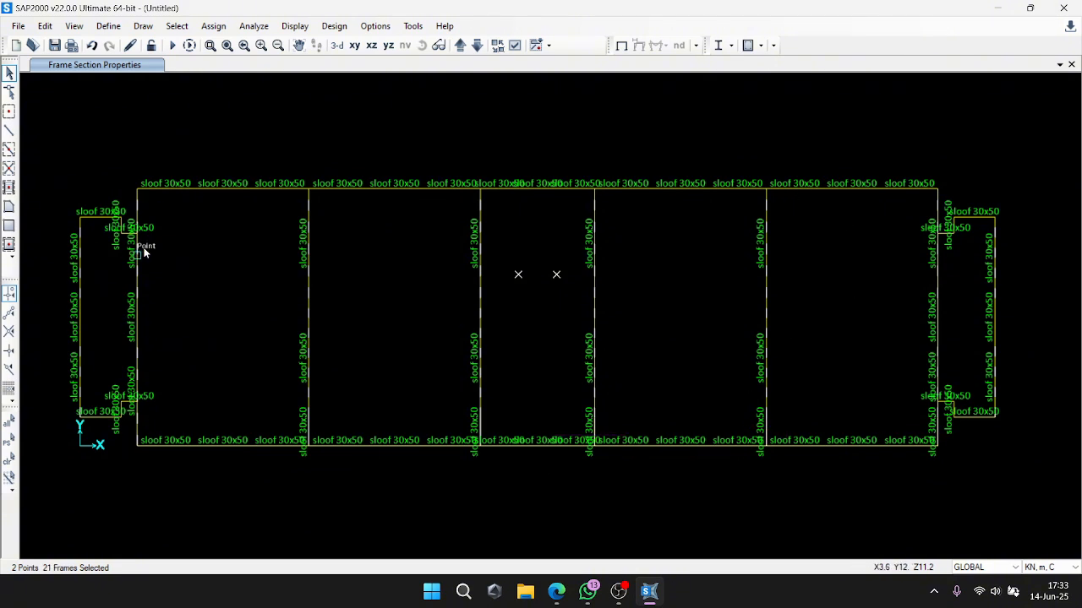
Add the remaining short beams around the left end wing to the selection.
{"action": "scroll", "coordinate": [110, 413], "scroll_direction": "up", "scroll_amount": 5}
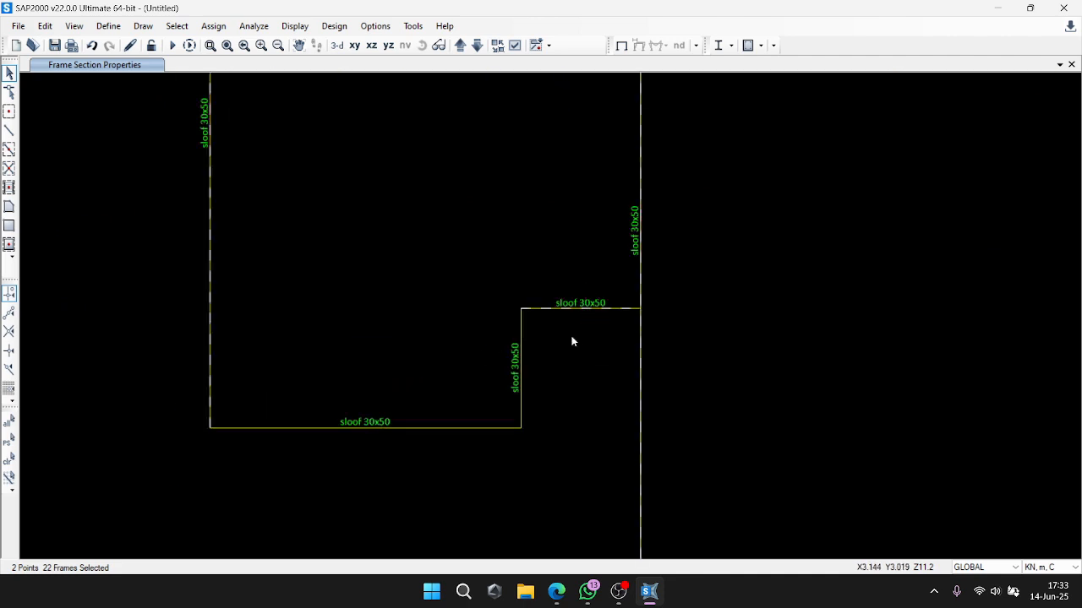
{"action": "left_click", "coordinate": [520, 372]}
{"action": "scroll", "coordinate": [379, 268], "scroll_direction": "down", "scroll_amount": 5}
{"action": "scroll", "coordinate": [420, 304], "scroll_direction": "up", "scroll_amount": 5}
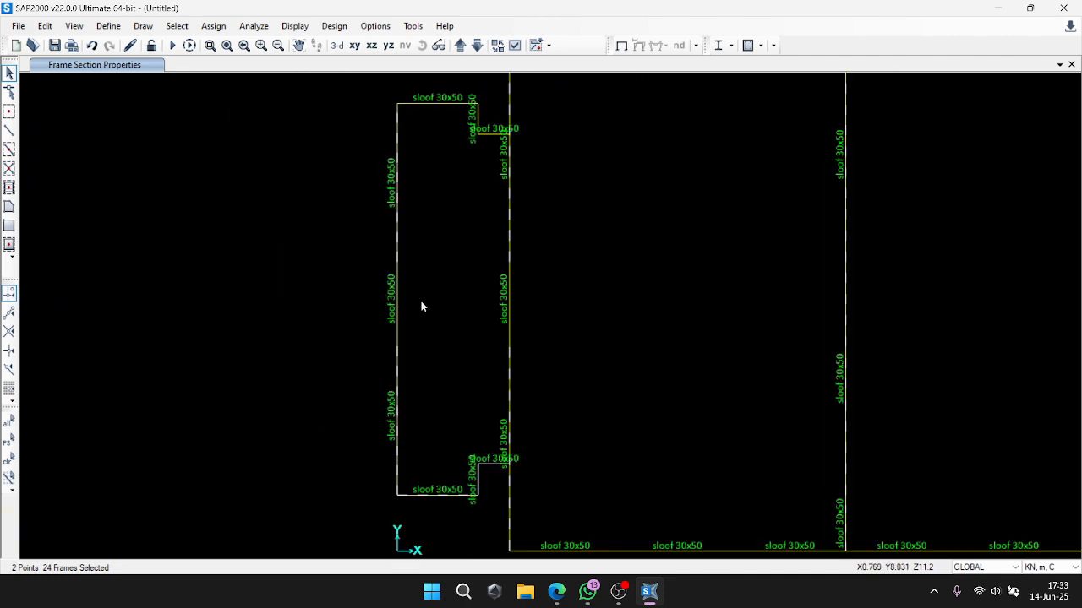
{"action": "left_click_drag", "start_coordinate": [656, 336], "coordinate": [374, 361]}
{"action": "scroll", "coordinate": [374, 362], "scroll_direction": "down", "scroll_amount": 5}
{"action": "scroll", "coordinate": [427, 291], "scroll_direction": "up", "scroll_amount": 5}
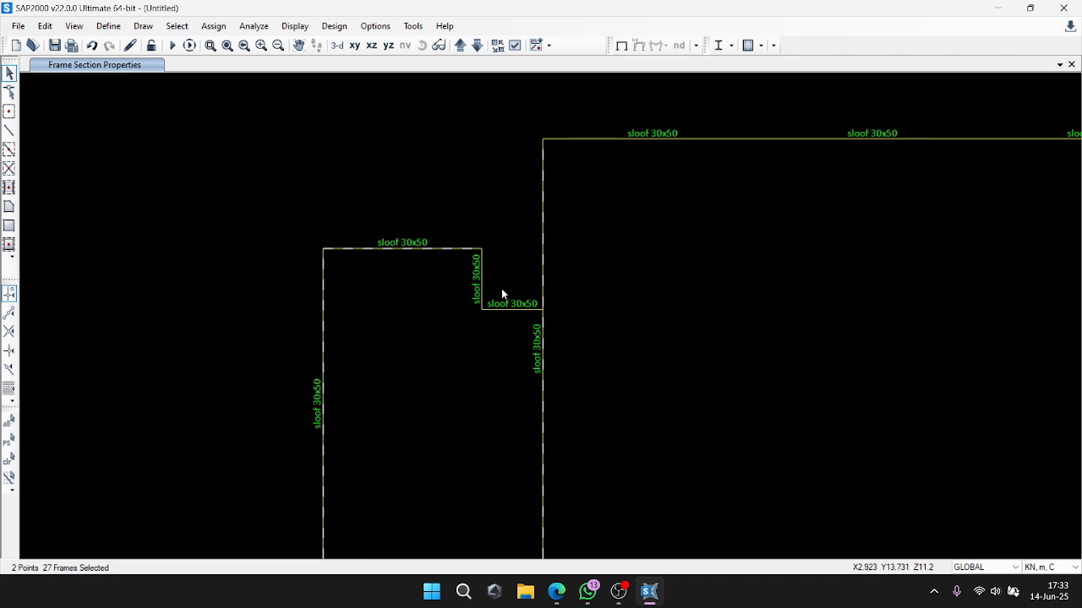
{"action": "left_click_drag", "start_coordinate": [505, 330], "coordinate": [505, 289]}
Add the upper-edge beams of the two left bays and the central bay to the selection, and deselect the two stray points.
{"action": "middle_click_drag", "start_coordinate": [766, 190], "coordinate": [537, 217]}
{"action": "left_click_drag", "start_coordinate": [537, 203], "coordinate": [529, 152]}
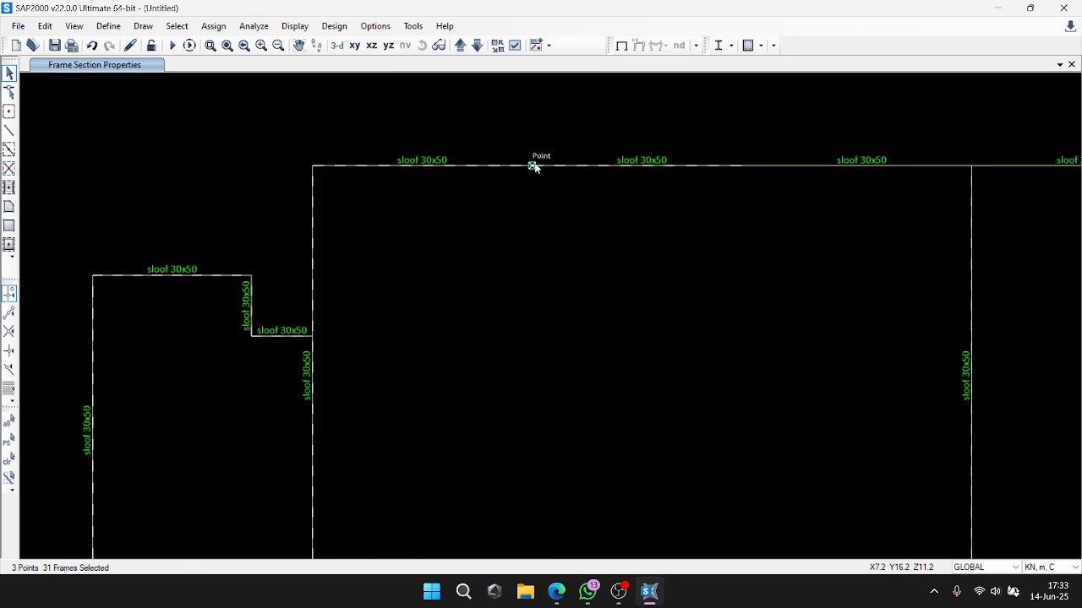
{"action": "left_click", "coordinate": [533, 165]}
{"action": "left_click_drag", "start_coordinate": [855, 147], "coordinate": [851, 209]}
{"action": "middle_click_drag", "start_coordinate": [1043, 196], "coordinate": [485, 225]}
{"action": "left_click_drag", "start_coordinate": [485, 225], "coordinate": [457, 191]}
{"action": "middle_click_drag", "start_coordinate": [851, 212], "coordinate": [595, 216]}
{"action": "left_click", "coordinate": [591, 201]}
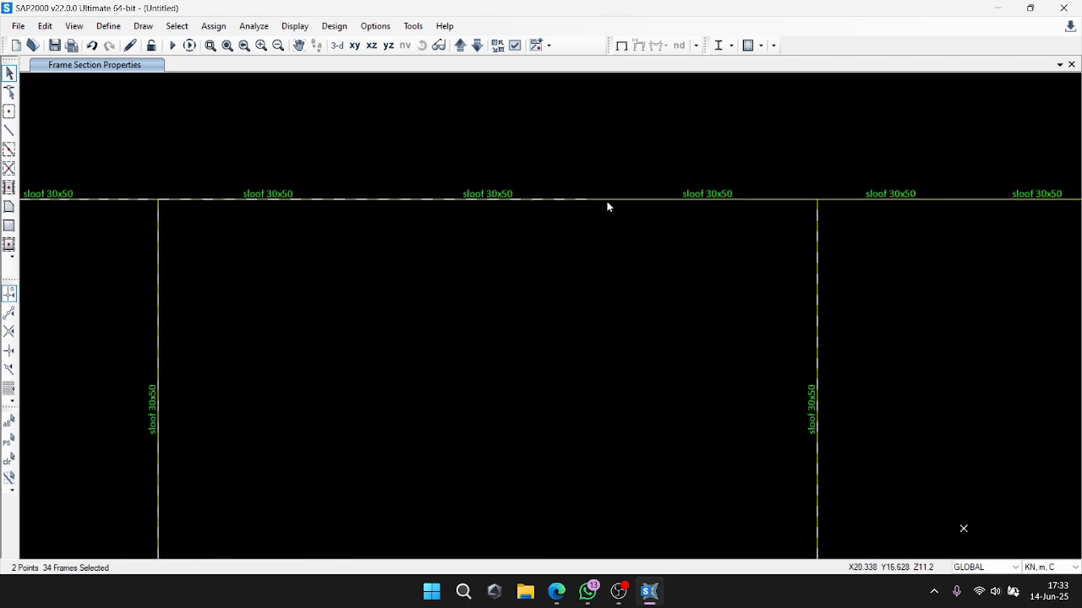
{"action": "left_click", "coordinate": [607, 202]}
{"action": "scroll", "coordinate": [614, 196], "scroll_direction": "down", "scroll_amount": 3}
{"action": "middle_click_drag", "start_coordinate": [731, 220], "coordinate": [277, 213]}
{"action": "left_click_drag", "start_coordinate": [443, 248], "coordinate": [426, 204]}
{"action": "left_click_drag", "start_coordinate": [540, 241], "coordinate": [528, 203]}
{"action": "left_click_drag", "start_coordinate": [664, 235], "coordinate": [652, 198]}
{"action": "middle_click_drag", "start_coordinate": [766, 283], "coordinate": [729, 214]}
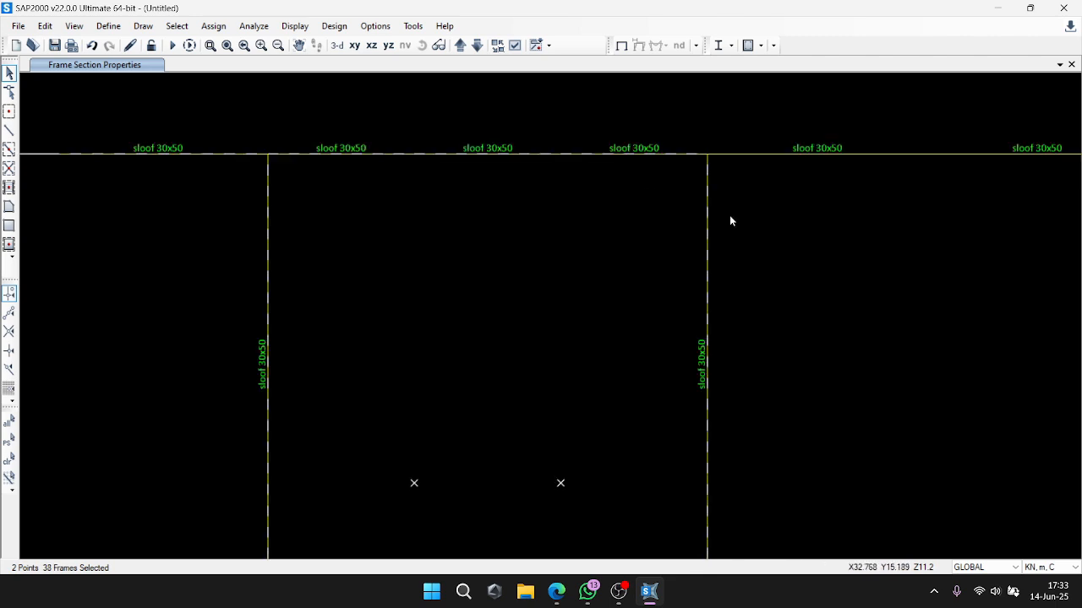
{"action": "left_click", "coordinate": [560, 485]}
{"action": "left_click", "coordinate": [414, 484]}
Add the upper-edge beams of the two right main bays to the selection.
{"action": "left_click_drag", "start_coordinate": [820, 192], "coordinate": [798, 142]}
{"action": "middle_click_drag", "start_coordinate": [900, 166], "coordinate": [509, 184]}
{"action": "left_click_drag", "start_coordinate": [612, 203], "coordinate": [598, 159]}
{"action": "middle_click_drag", "start_coordinate": [825, 205], "coordinate": [546, 213]}
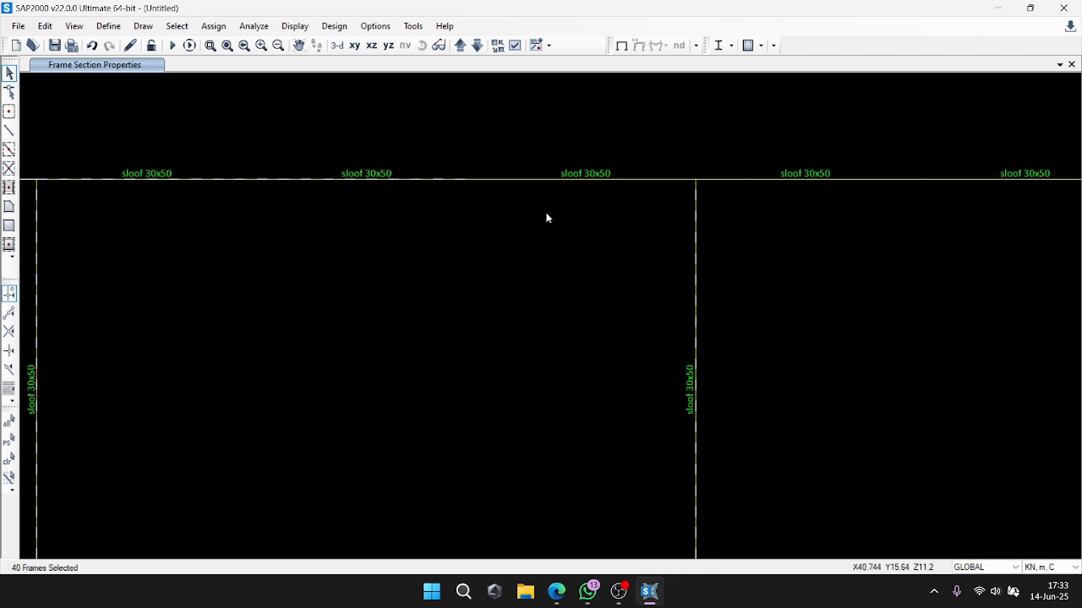
{"action": "left_click_drag", "start_coordinate": [546, 213], "coordinate": [534, 163]}
{"action": "middle_click_drag", "start_coordinate": [847, 197], "coordinate": [400, 217]}
{"action": "left_click_drag", "start_coordinate": [401, 217], "coordinate": [387, 173]}
{"action": "left_click_drag", "start_coordinate": [543, 217], "coordinate": [519, 169]}
{"action": "left_click_drag", "start_coordinate": [752, 219], "coordinate": [736, 175]}
Add the short beams around the right end wing's upper and lower notches to the selection.
{"action": "middle_click_drag", "start_coordinate": [954, 236], "coordinate": [617, 161]}
{"action": "left_click_drag", "start_coordinate": [610, 313], "coordinate": [598, 275]}
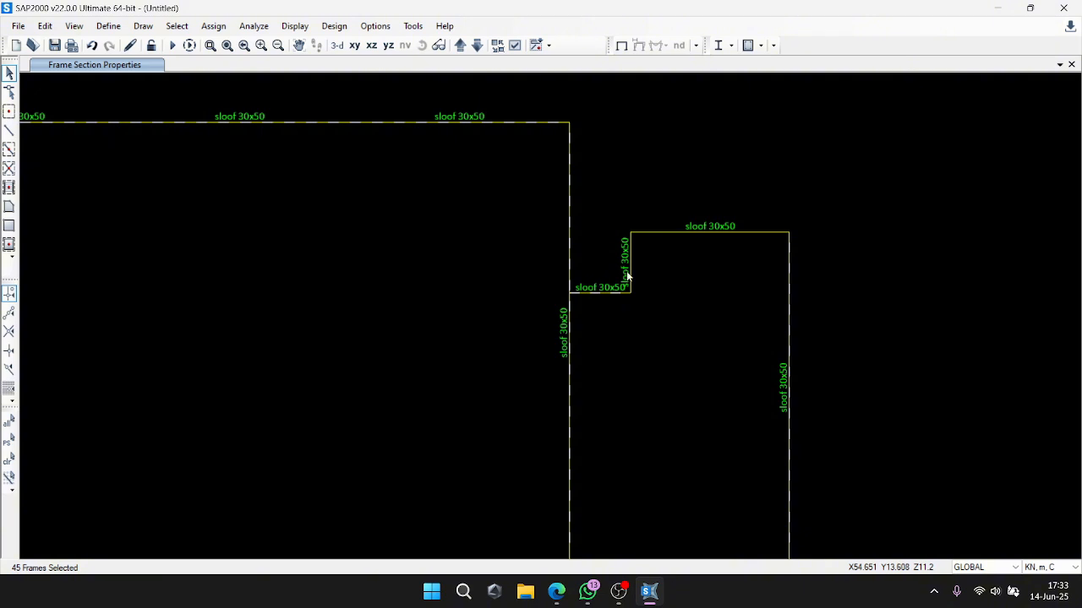
{"action": "left_click_drag", "start_coordinate": [705, 241], "coordinate": [691, 191]}
{"action": "middle_click_drag", "start_coordinate": [811, 304], "coordinate": [759, 204]}
{"action": "scroll", "coordinate": [744, 210], "scroll_direction": "down", "scroll_amount": 3}
{"action": "left_click_drag", "start_coordinate": [735, 374], "coordinate": [622, 381]}
{"action": "middle_click_drag", "start_coordinate": [638, 343], "coordinate": [651, 244]}
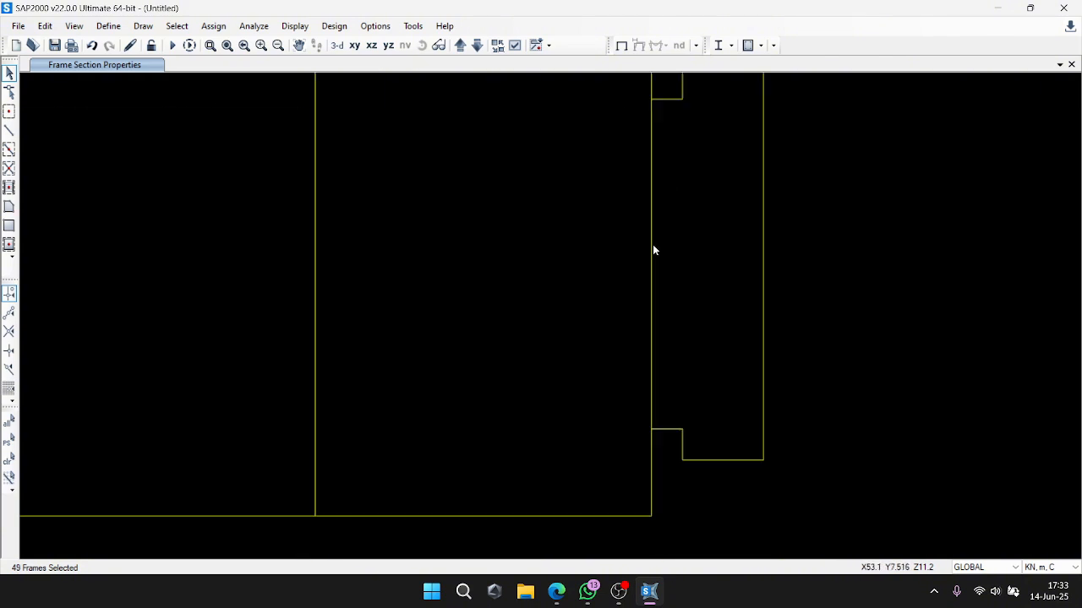
{"action": "scroll", "coordinate": [685, 507], "scroll_direction": "up", "scroll_amount": 3}
{"action": "left_click_drag", "start_coordinate": [750, 430], "coordinate": [727, 386]}
{"action": "left_click_drag", "start_coordinate": [699, 391], "coordinate": [635, 326]}
Add the lower-edge beams of the two right main bays and the central bay to the selection.
{"action": "middle_click_drag", "start_coordinate": [481, 498], "coordinate": [628, 401]}
{"action": "left_click_drag", "start_coordinate": [636, 441], "coordinate": [621, 402]}
{"action": "left_click_drag", "start_coordinate": [477, 442], "coordinate": [461, 400]}
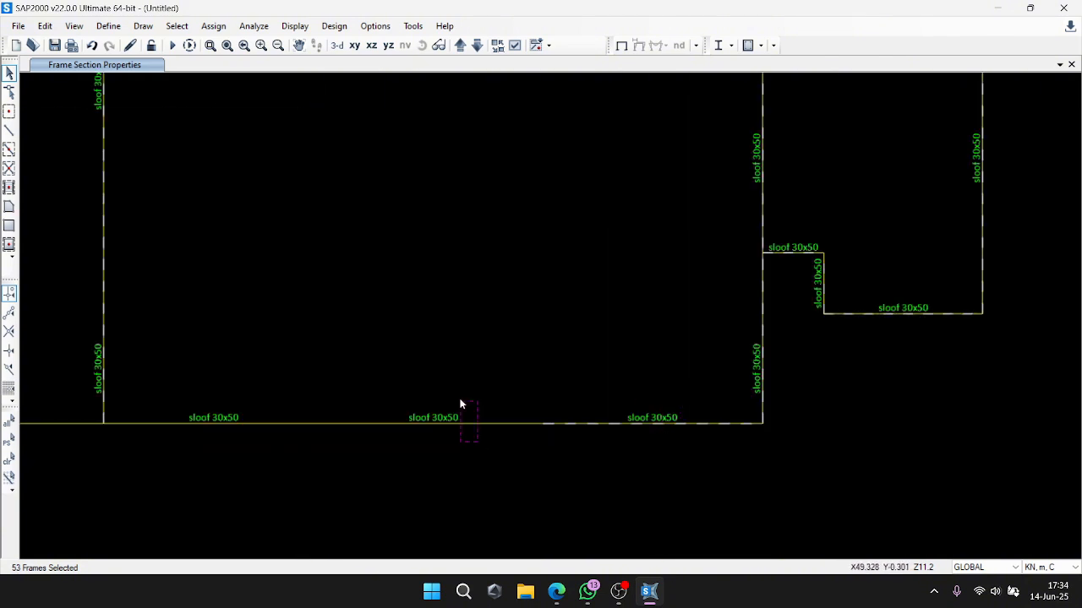
{"action": "left_click_drag", "start_coordinate": [279, 440], "coordinate": [261, 397]}
{"action": "middle_click_drag", "start_coordinate": [403, 347], "coordinate": [927, 300]}
{"action": "left_click_drag", "start_coordinate": [555, 398], "coordinate": [521, 342]}
{"action": "left_click_drag", "start_coordinate": [355, 399], "coordinate": [323, 363]}
{"action": "middle_click_drag", "start_coordinate": [386, 354], "coordinate": [921, 358]}
{"action": "left_click_drag", "start_coordinate": [624, 397], "coordinate": [594, 361]}
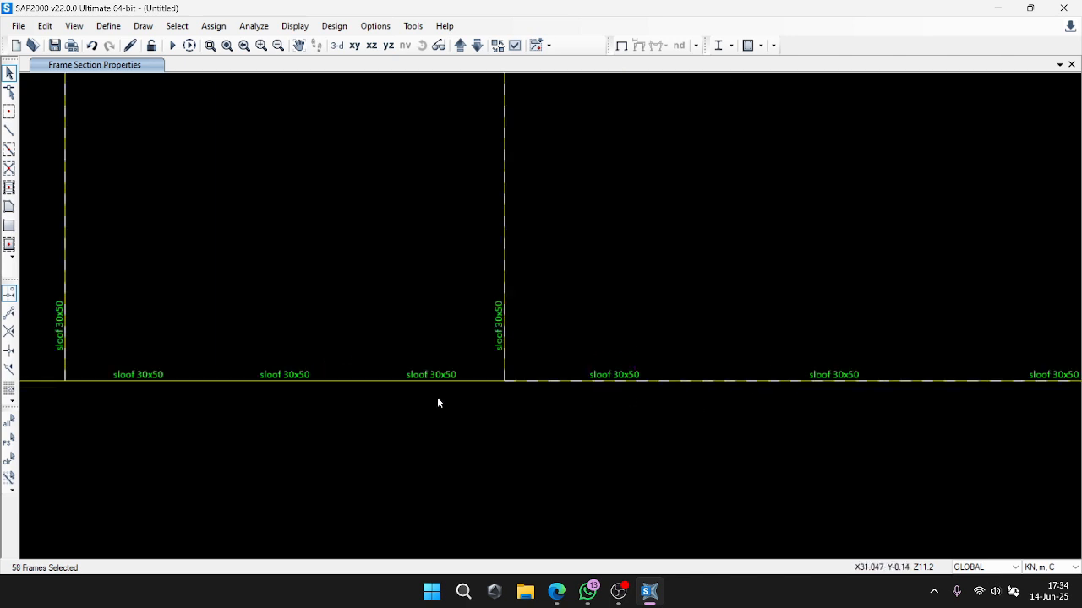
{"action": "left_click_drag", "start_coordinate": [306, 399], "coordinate": [273, 353]}
{"action": "left_click_drag", "start_coordinate": [181, 394], "coordinate": [145, 357]}
Add the lower-edge beams of the two left main bays to the selection and check that every beam is included.
{"action": "middle_click_drag", "start_coordinate": [323, 326], "coordinate": [956, 328]}
{"action": "left_click_drag", "start_coordinate": [635, 413], "coordinate": [593, 362]}
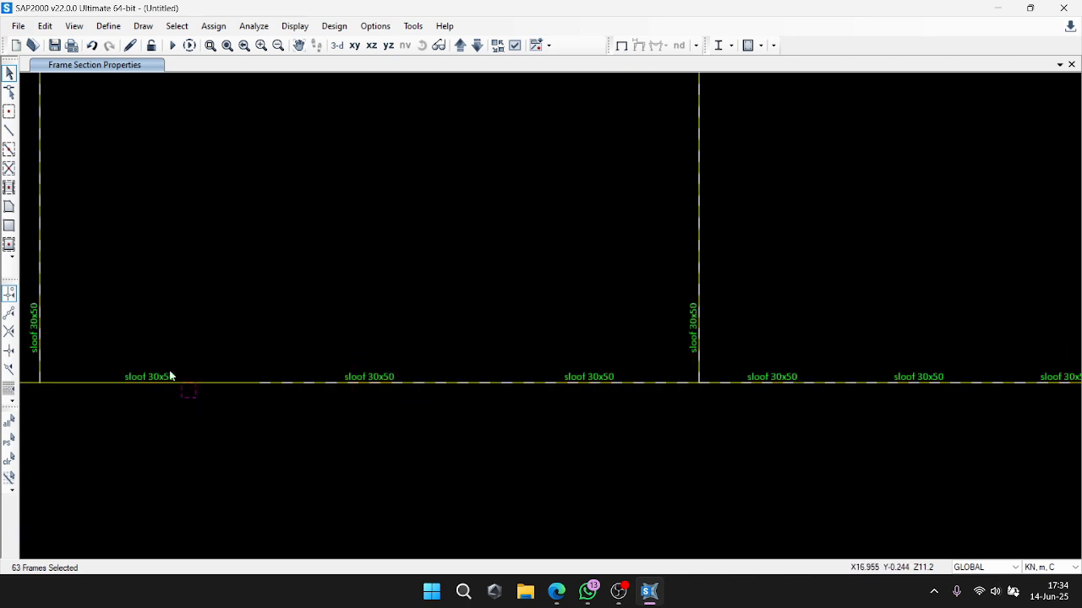
{"action": "left_click_drag", "start_coordinate": [170, 372], "coordinate": [159, 358]}
{"action": "middle_click_drag", "start_coordinate": [159, 348], "coordinate": [737, 394]}
{"action": "left_click_drag", "start_coordinate": [577, 443], "coordinate": [545, 397]}
{"action": "middle_click_drag", "start_coordinate": [498, 371], "coordinate": [926, 365]}
{"action": "left_click_drag", "start_coordinate": [777, 434], "coordinate": [744, 393]}
{"action": "left_click_drag", "start_coordinate": [514, 436], "coordinate": [470, 380]}
{"action": "scroll", "coordinate": [447, 355], "scroll_direction": "down", "scroll_amount": 6}
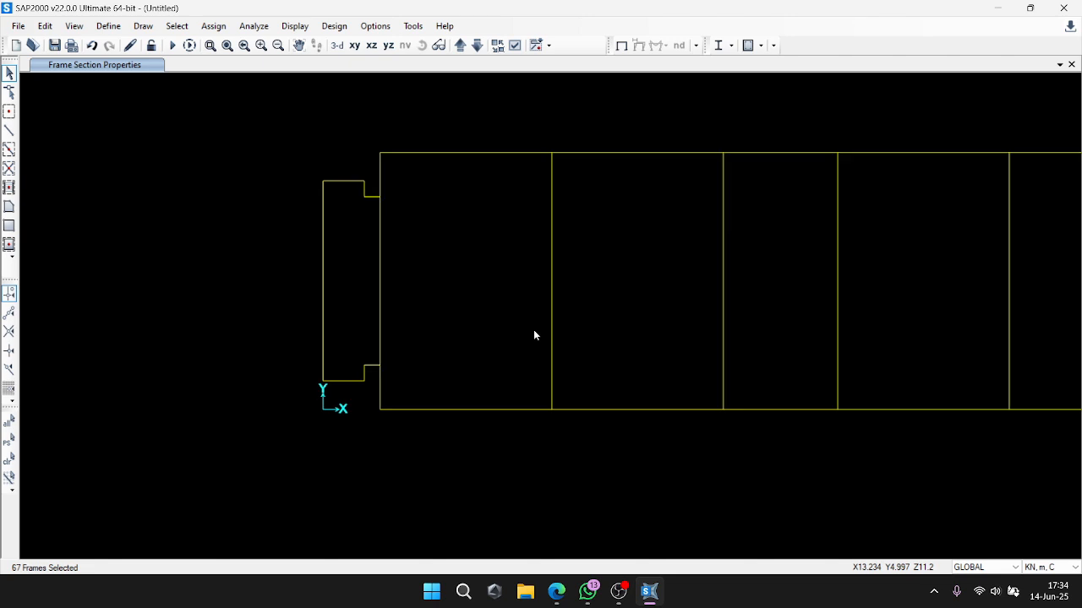
{"action": "scroll", "coordinate": [456, 313], "scroll_direction": "up", "scroll_amount": 8}
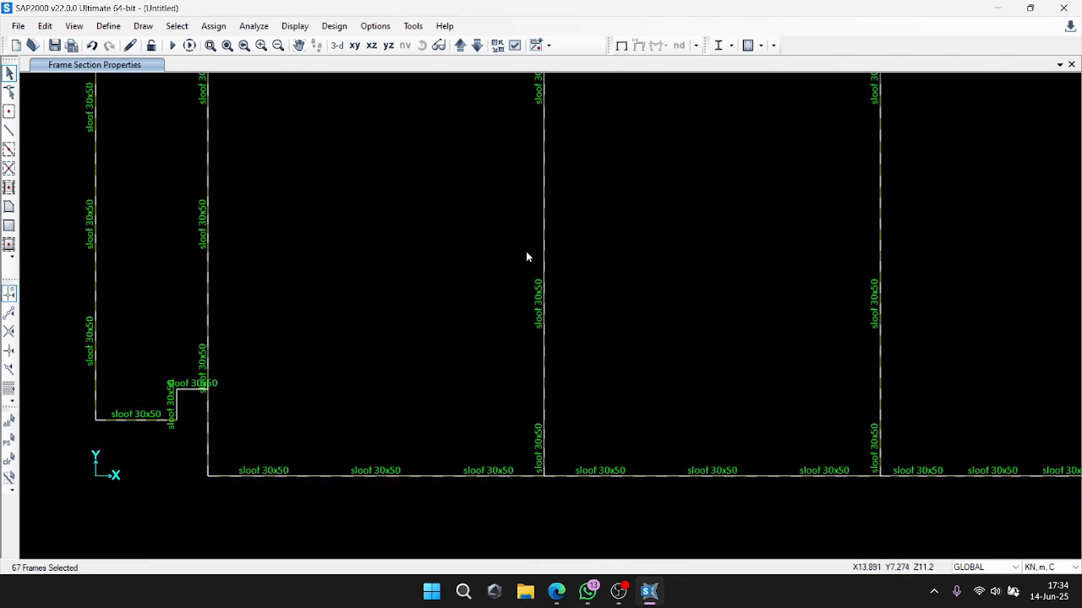
Isolate the selected Z=11.2 beams in the 3-D view and rotate the model to inspect them.
{"action": "middle_click_drag", "start_coordinate": [526, 257], "coordinate": [488, 278]}
{"action": "scroll", "coordinate": [489, 267], "scroll_direction": "down", "scroll_amount": 3}
{"action": "middle_click_drag", "start_coordinate": [840, 267], "coordinate": [478, 261]}
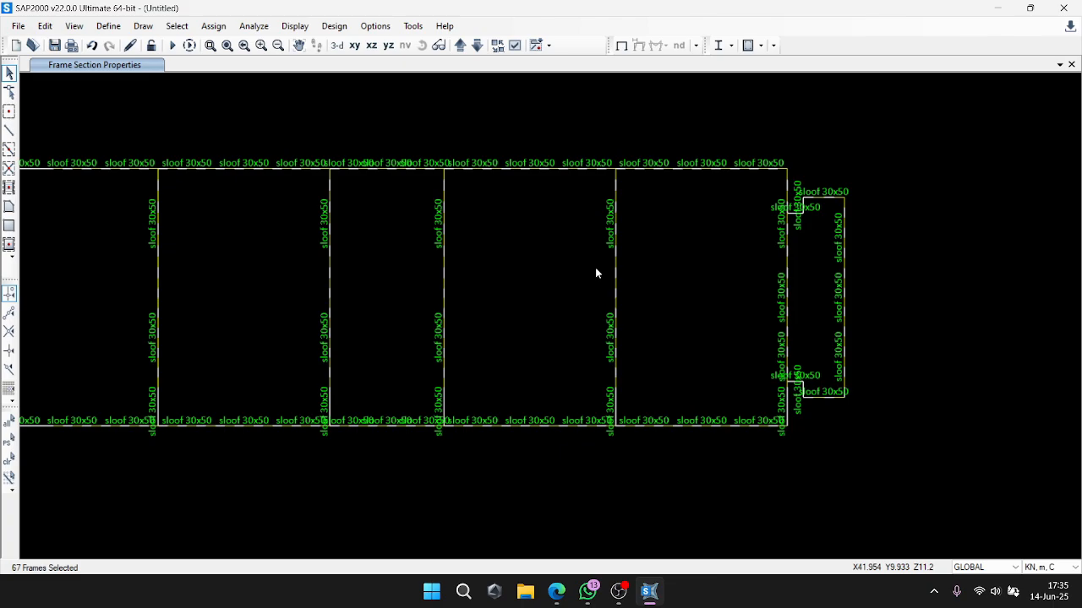
{"action": "left_click", "coordinate": [336, 45]}
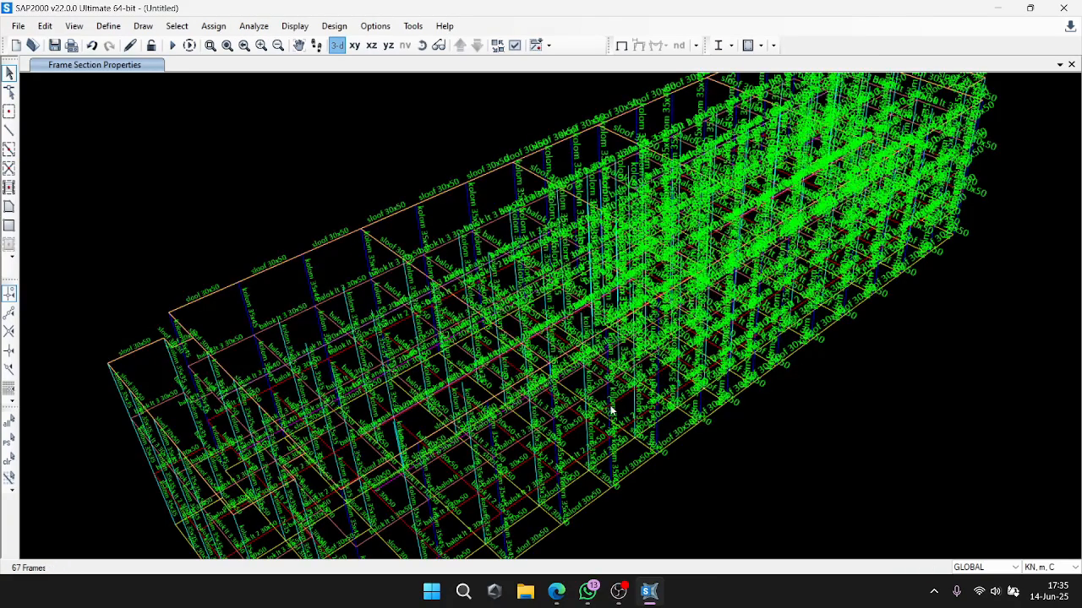
{"action": "left_click", "coordinate": [421, 45]}
{"action": "left_click_drag", "start_coordinate": [507, 211], "coordinate": [515, 245]}
{"action": "mouse_move", "coordinate": [482, 118]}
{"action": "left_mouse_down"}
{"action": "mouse_move", "coordinate": [371, 183]}
{"action": "mouse_move", "coordinate": [456, 249]}
{"action": "mouse_move", "coordinate": [486, 211]}
{"action": "left_mouse_up"}
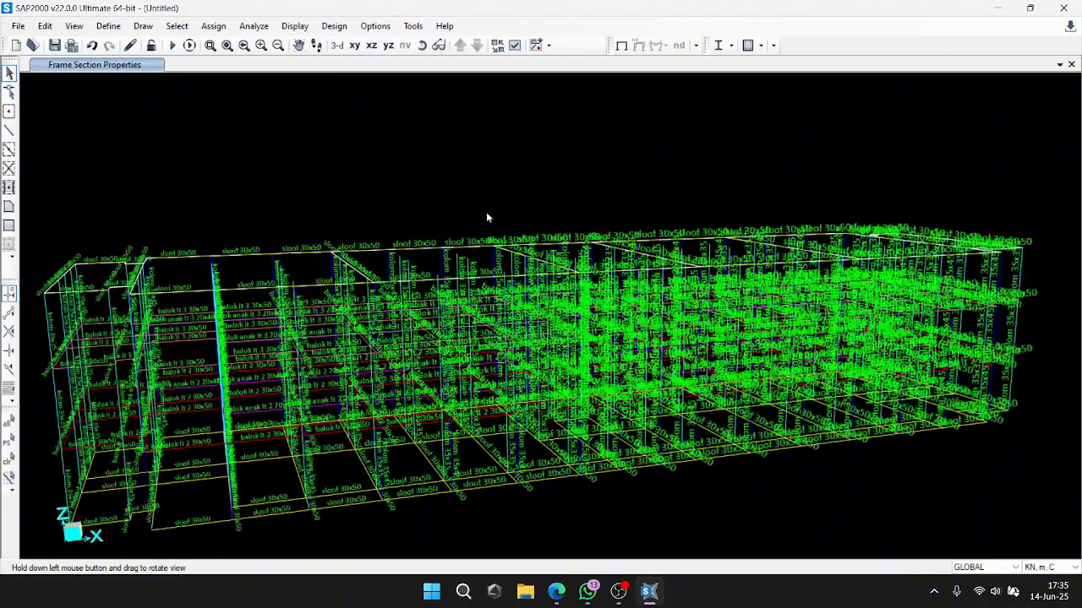
{"action": "right_click", "coordinate": [490, 179]}
{"action": "left_click", "coordinate": [512, 283]}
{"action": "left_click_drag", "start_coordinate": [510, 279], "coordinate": [567, 335]}
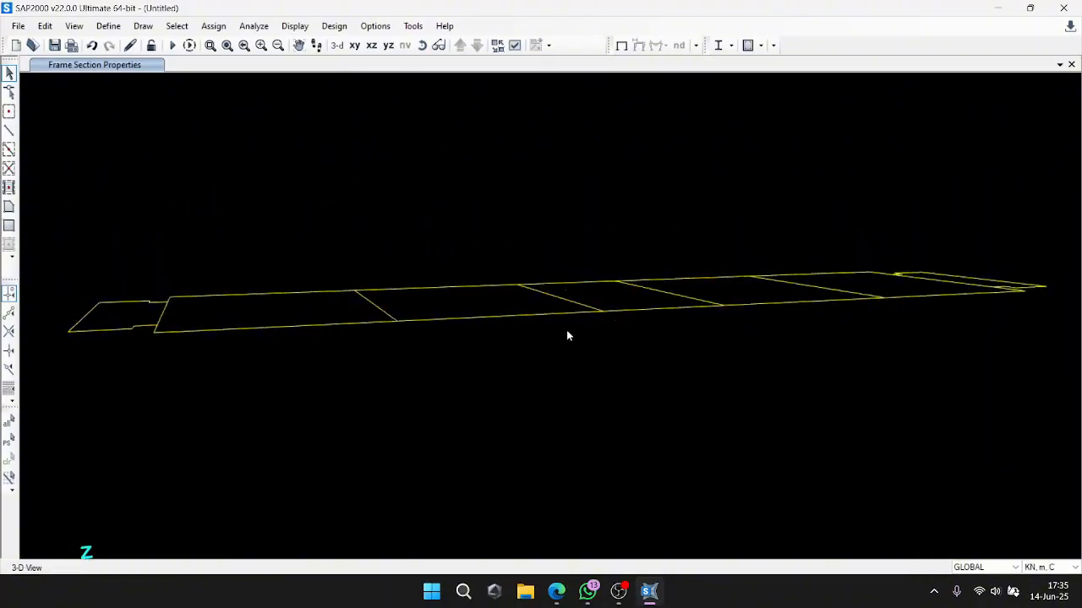
{"action": "left_click", "coordinate": [420, 46]}
{"action": "left_click_drag", "start_coordinate": [427, 101], "coordinate": [282, 84]}
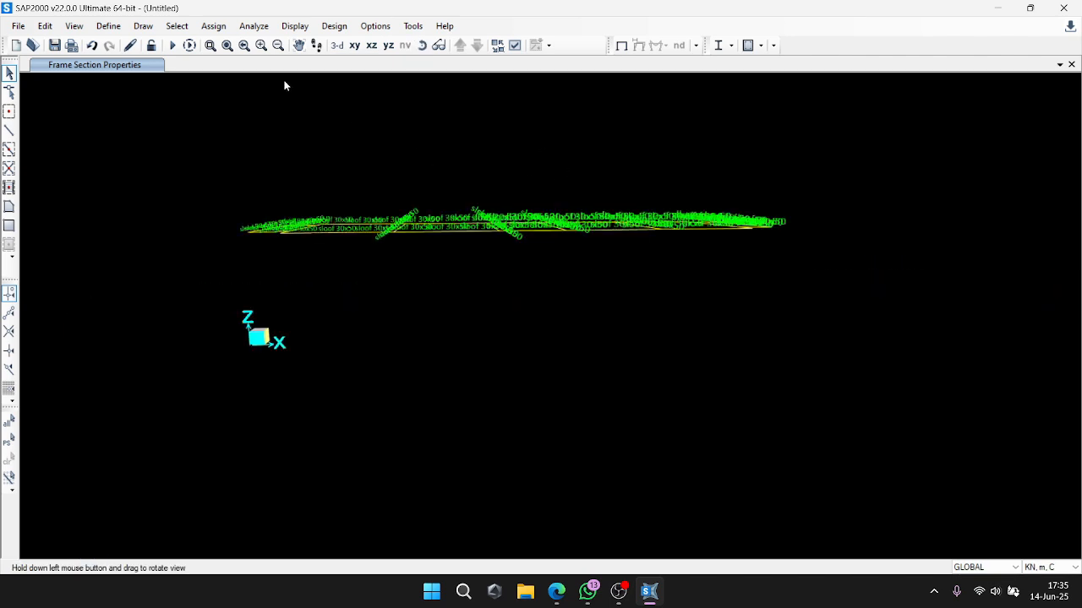
Assign the ringbalk 30x50 frame section to all isolated top-level beams.
{"action": "left_click", "coordinate": [213, 26]}
{"action": "mouse_move", "coordinate": [267, 68]}
{"action": "left_click", "coordinate": [448, 64]}
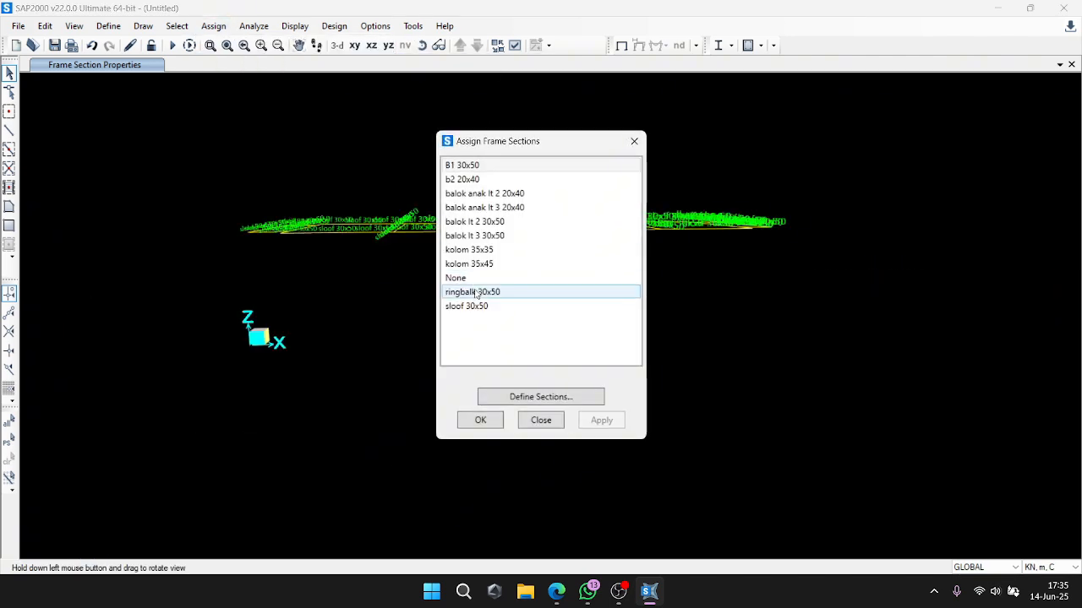
{"action": "left_click", "coordinate": [477, 292]}
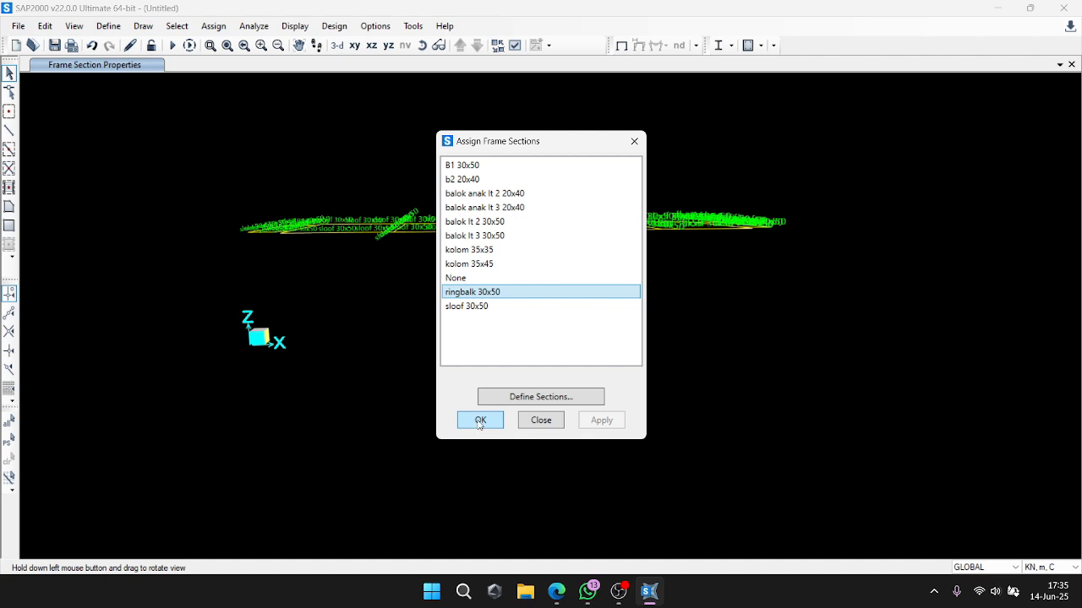
{"action": "left_click", "coordinate": [479, 420]}
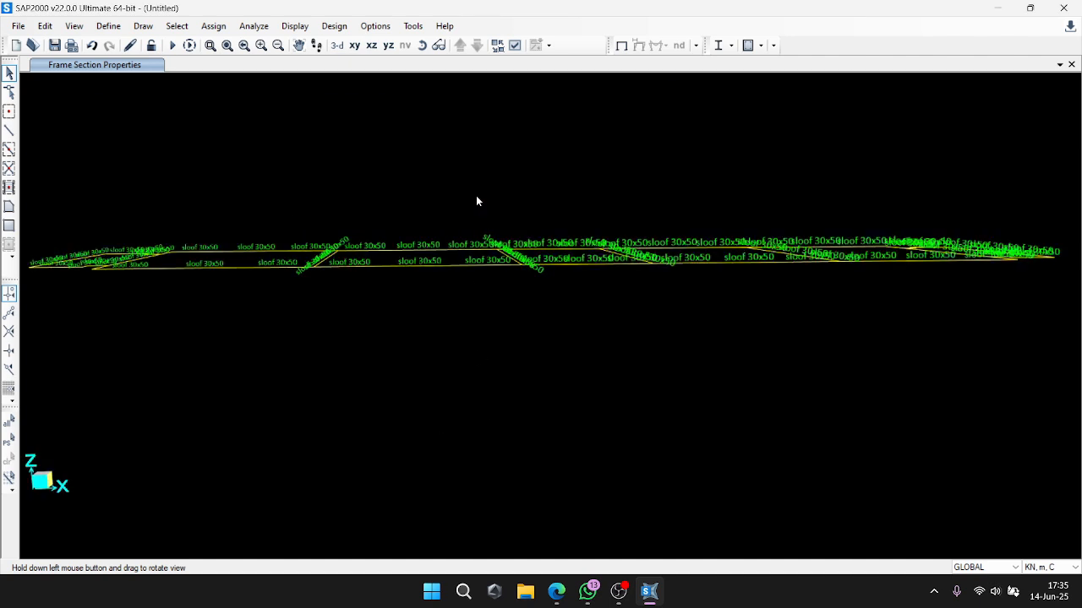
{"action": "left_click", "coordinate": [213, 25]}
{"action": "mouse_move", "coordinate": [224, 64]}
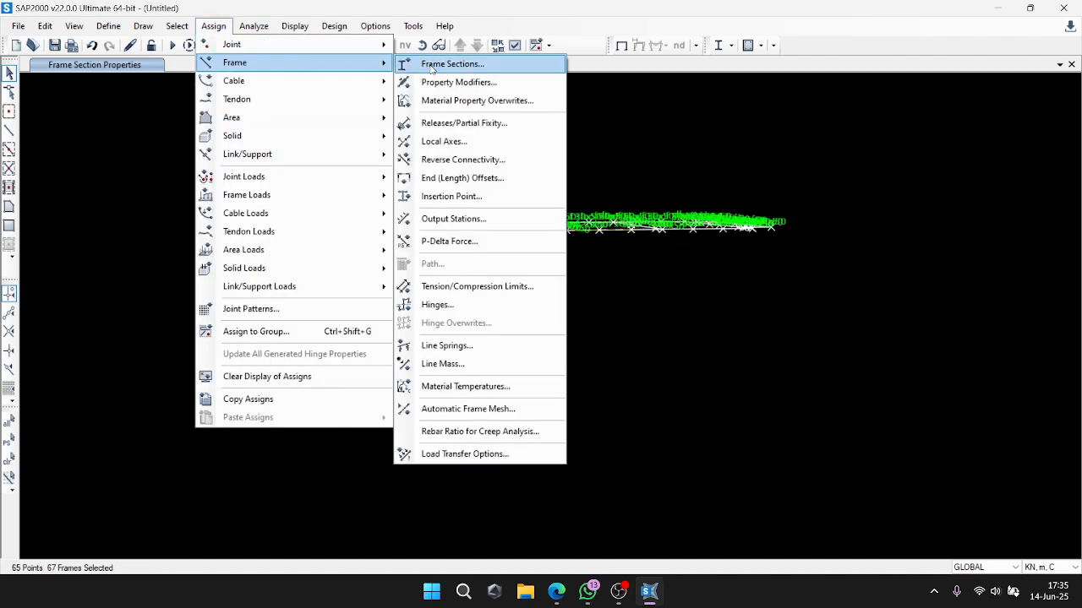
{"action": "left_click", "coordinate": [427, 64]}
{"action": "left_click", "coordinate": [635, 141]}
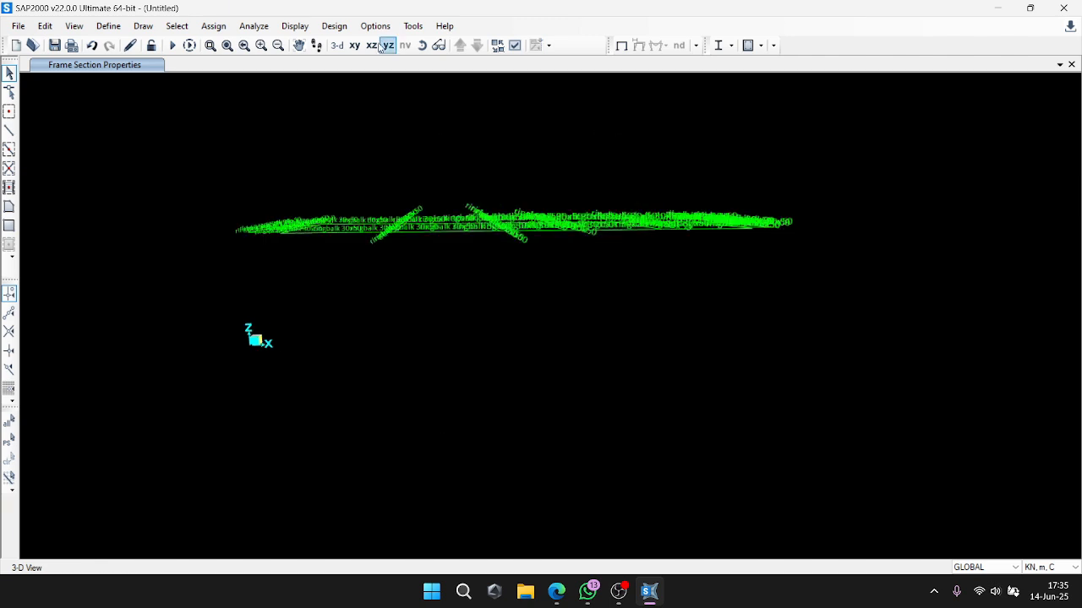
In the X-Y plan at Z=11.2, join the two lower beam segments on the right edge of the main building.
{"action": "left_click", "coordinate": [354, 45]}
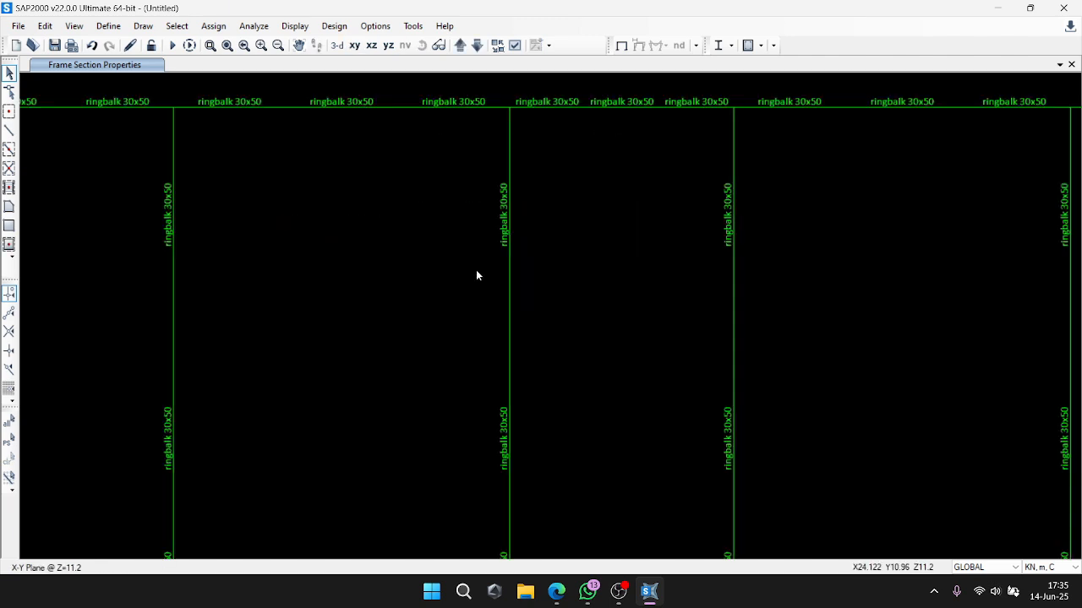
{"action": "scroll", "coordinate": [476, 272], "scroll_direction": "down", "scroll_amount": 3}
{"action": "left_click", "coordinate": [854, 379]}
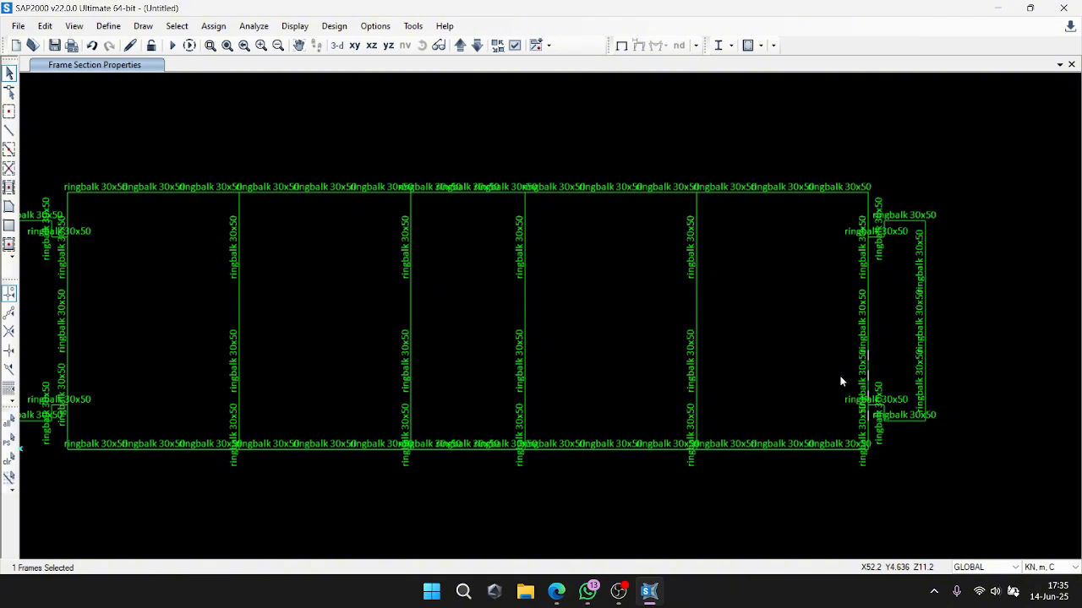
{"action": "scroll", "coordinate": [840, 382], "scroll_direction": "up", "scroll_amount": 3}
{"action": "left_click", "coordinate": [871, 448]}
{"action": "scroll", "coordinate": [848, 437], "scroll_direction": "down", "scroll_amount": 3}
{"action": "left_click", "coordinate": [45, 26]}
{"action": "mouse_move", "coordinate": [118, 280]}
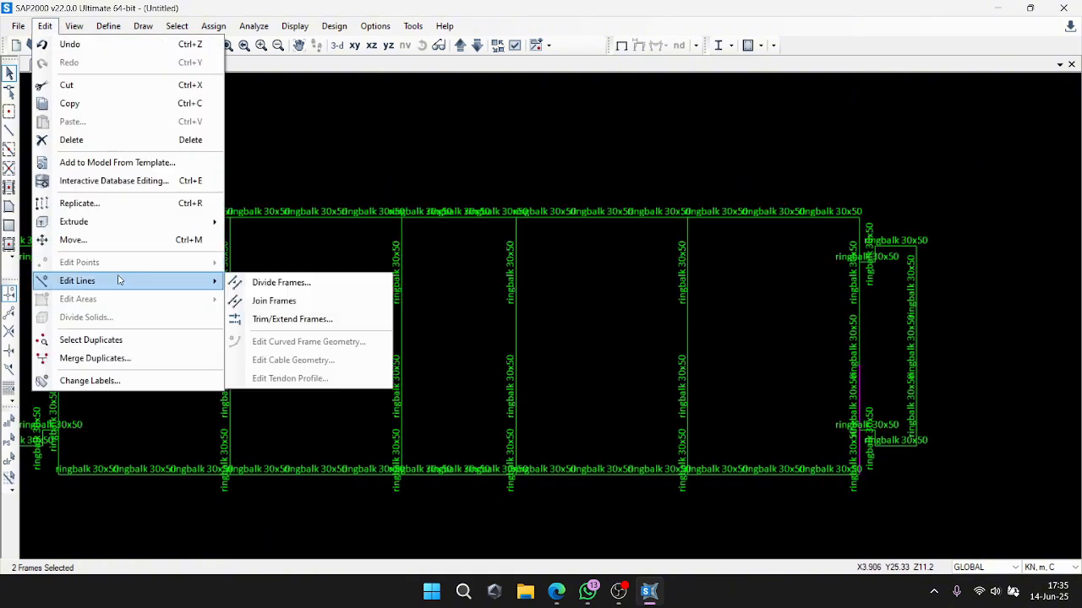
{"action": "left_click", "coordinate": [296, 303]}
{"action": "scroll", "coordinate": [456, 309], "scroll_direction": "up", "scroll_amount": 3}
{"action": "scroll", "coordinate": [708, 446], "scroll_direction": "up", "scroll_amount": 2}
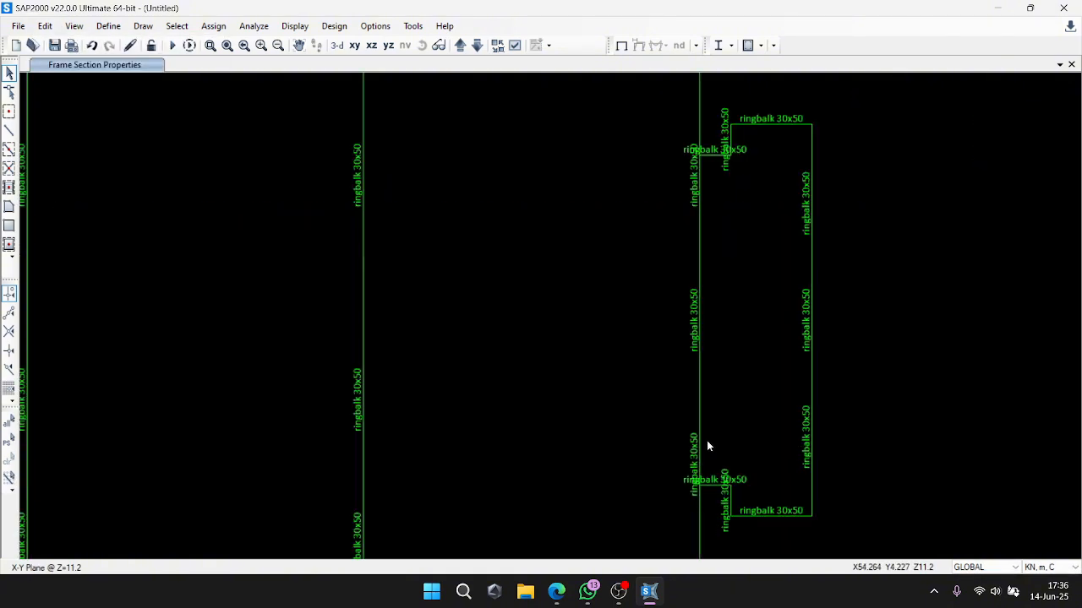
Hide the section labels and select the Y-direction beams along the right main edge and the right wing's outer edge.
{"action": "left_click", "coordinate": [699, 414]}
{"action": "middle_click_drag", "start_coordinate": [691, 383], "coordinate": [681, 331]}
{"action": "scroll", "coordinate": [694, 338], "scroll_direction": "down", "scroll_amount": 3}
{"action": "left_click", "coordinate": [697, 278]}
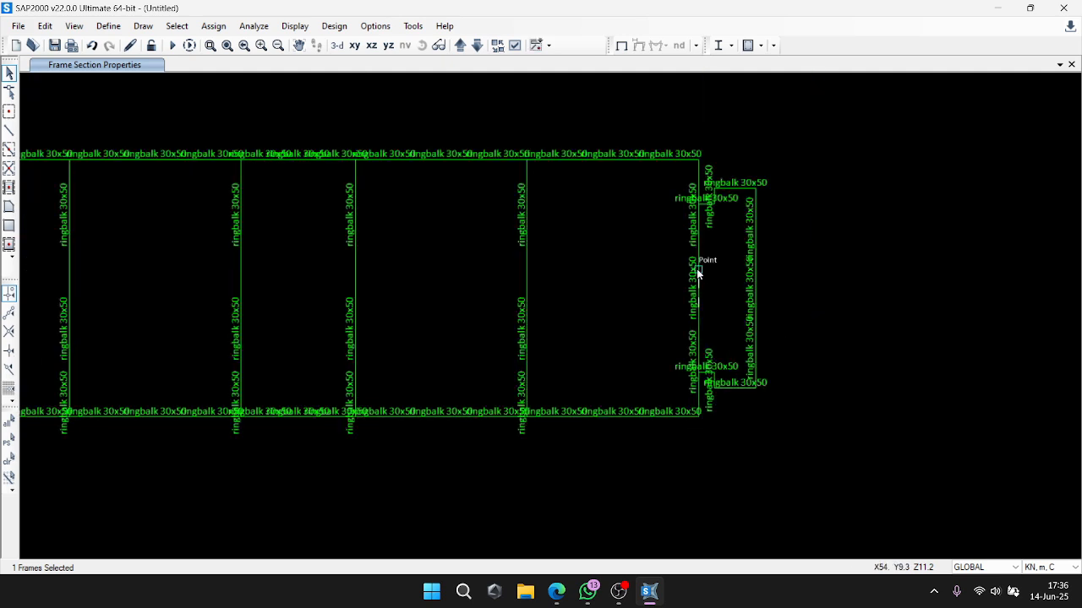
{"action": "left_click", "coordinate": [696, 269]}
{"action": "left_click_drag", "start_coordinate": [789, 362], "coordinate": [744, 349]}
{"action": "left_click", "coordinate": [622, 47]}
{"action": "middle_click_drag", "start_coordinate": [671, 201], "coordinate": [677, 246]}
{"action": "left_click_drag", "start_coordinate": [802, 401], "coordinate": [687, 372]}
{"action": "left_click_drag", "start_coordinate": [771, 330], "coordinate": [679, 337]}
{"action": "left_click_drag", "start_coordinate": [808, 261], "coordinate": [670, 274]}
{"action": "middle_click_drag", "start_coordinate": [672, 282], "coordinate": [846, 281]}
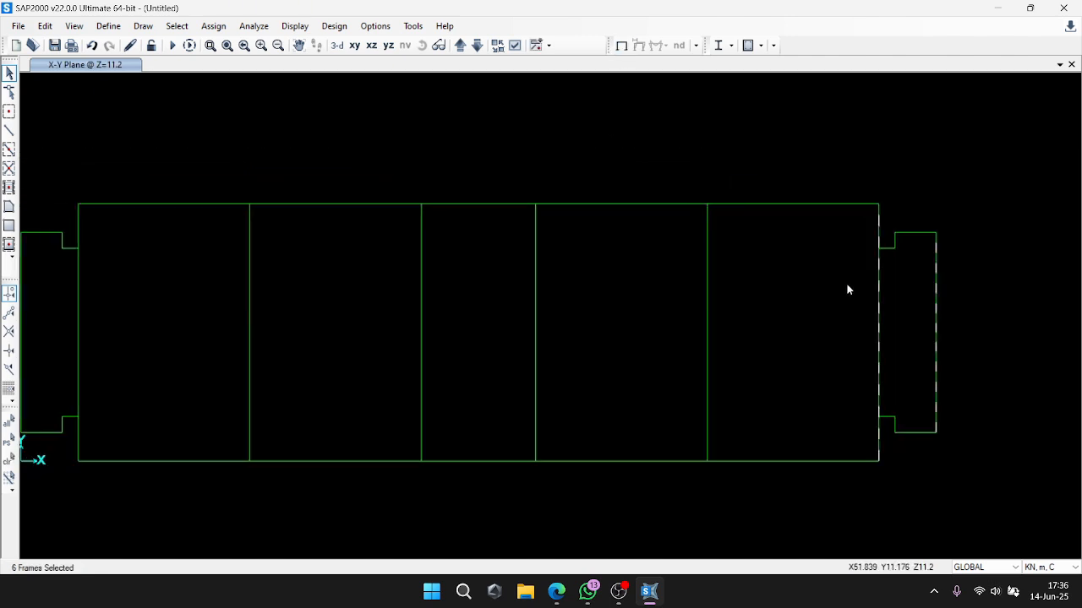
Add the beam segments of the four interior Y-direction lines to the selection.
{"action": "left_click_drag", "start_coordinate": [740, 446], "coordinate": [686, 431]}
{"action": "left_click_drag", "start_coordinate": [748, 345], "coordinate": [689, 347]}
{"action": "left_click", "coordinate": [706, 435]}
{"action": "left_click_drag", "start_coordinate": [732, 296], "coordinate": [666, 299]}
{"action": "middle_click_drag", "start_coordinate": [677, 281], "coordinate": [809, 273]}
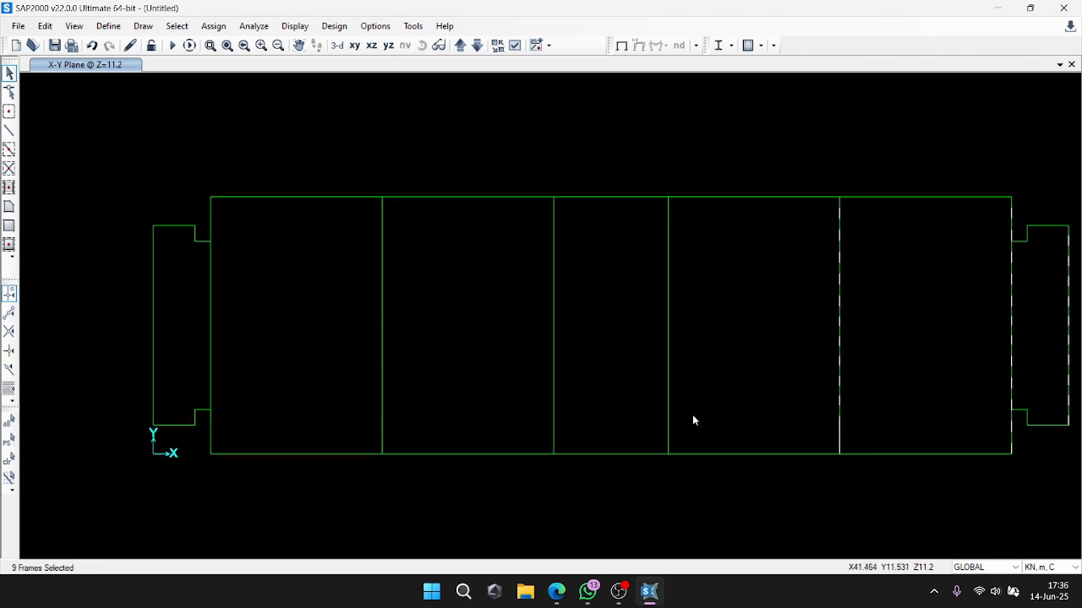
{"action": "left_click_drag", "start_coordinate": [692, 449], "coordinate": [361, 442]}
{"action": "left_click_drag", "start_coordinate": [673, 369], "coordinate": [330, 398]}
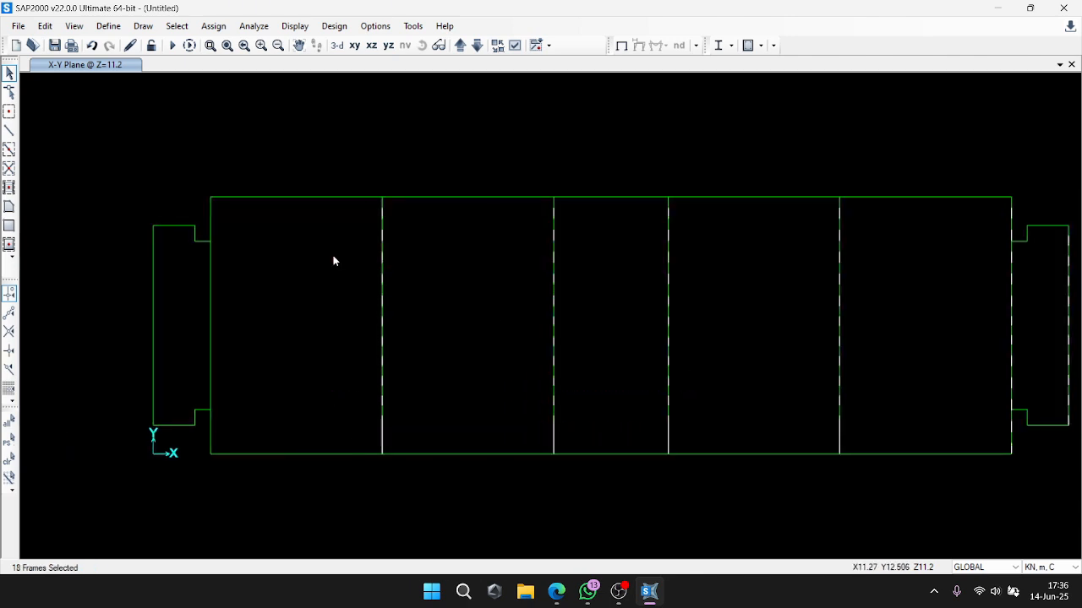
Add the Y-direction beams along the left main edge and the left wing's outer edge to the selection.
{"action": "middle_click_drag", "start_coordinate": [333, 258], "coordinate": [557, 263]}
{"action": "left_click_drag", "start_coordinate": [420, 448], "coordinate": [426, 335]}
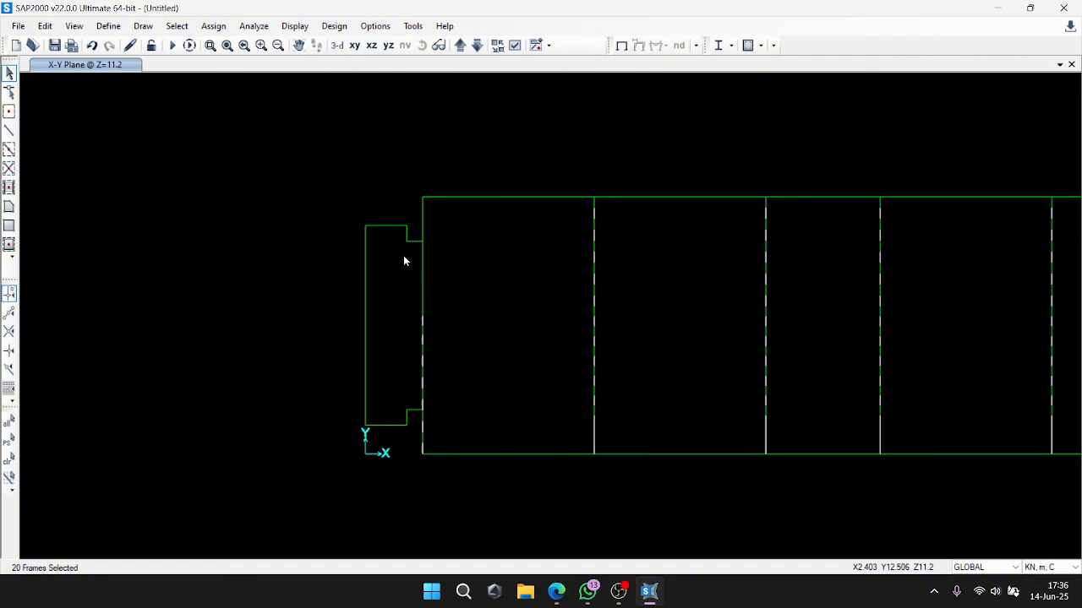
{"action": "left_click_drag", "start_coordinate": [403, 261], "coordinate": [362, 363]}
{"action": "middle_click_drag", "start_coordinate": [606, 335], "coordinate": [382, 342]}
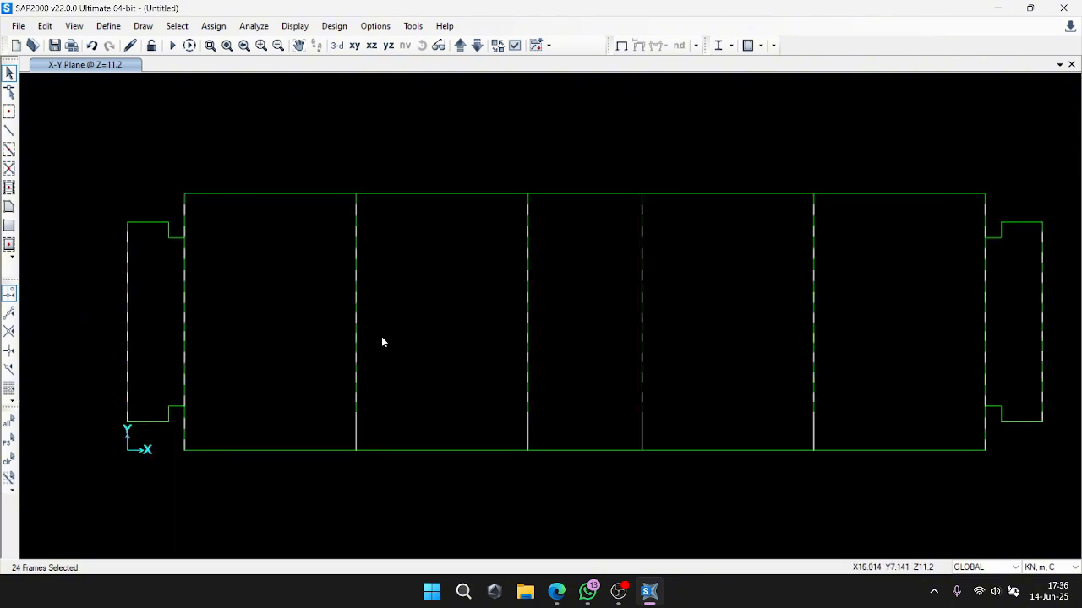
Join the selected Y-direction beam segments into continuous frames.
{"action": "left_click", "coordinate": [47, 29]}
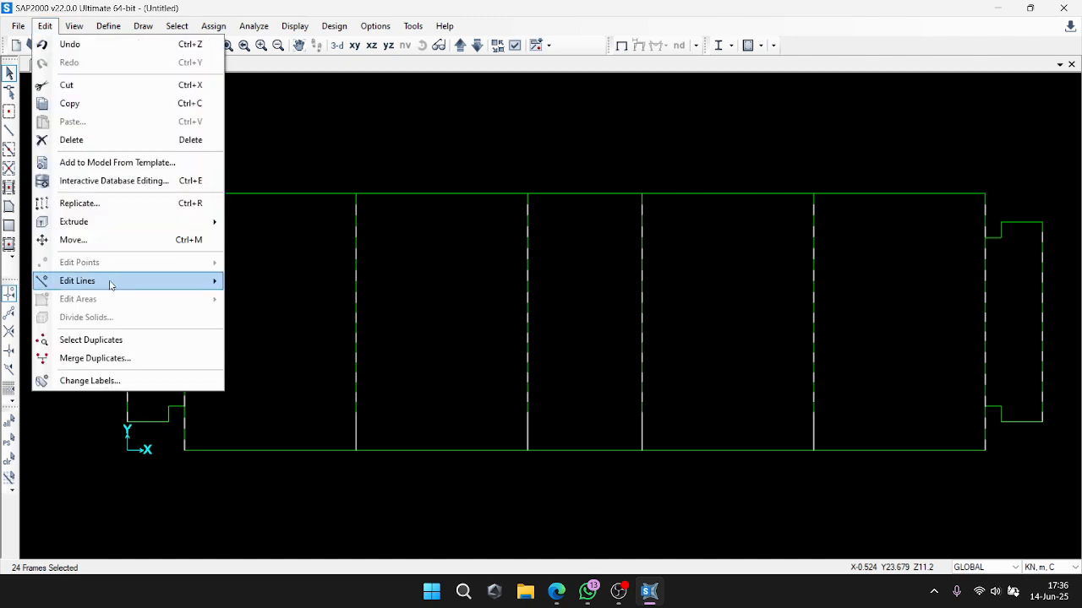
{"action": "mouse_move", "coordinate": [169, 280]}
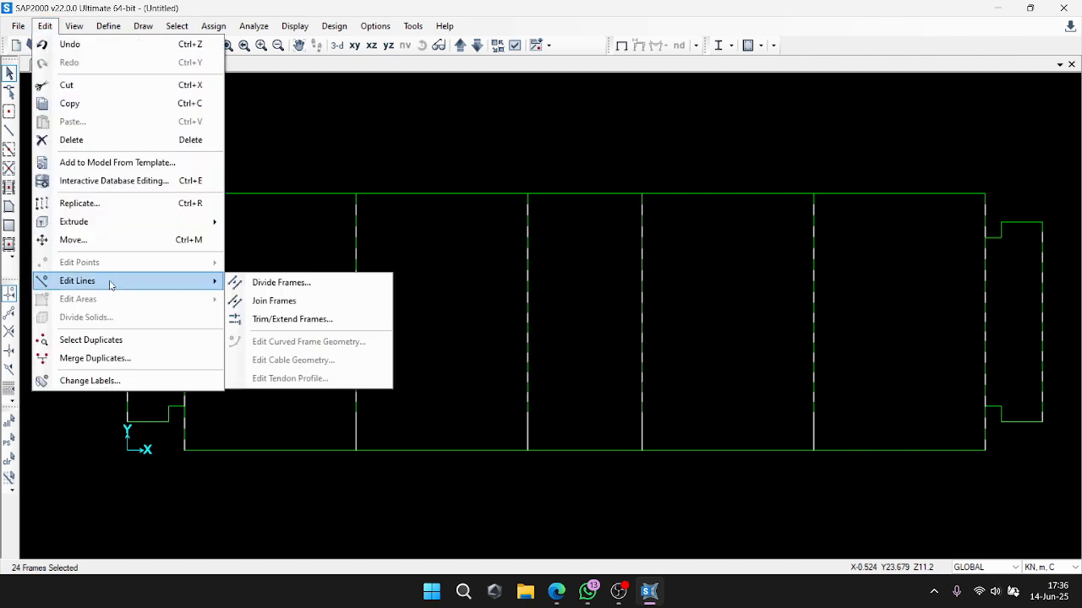
{"action": "left_click", "coordinate": [310, 302]}
{"action": "left_click", "coordinate": [357, 330]}
{"action": "left_click", "coordinate": [355, 332]}
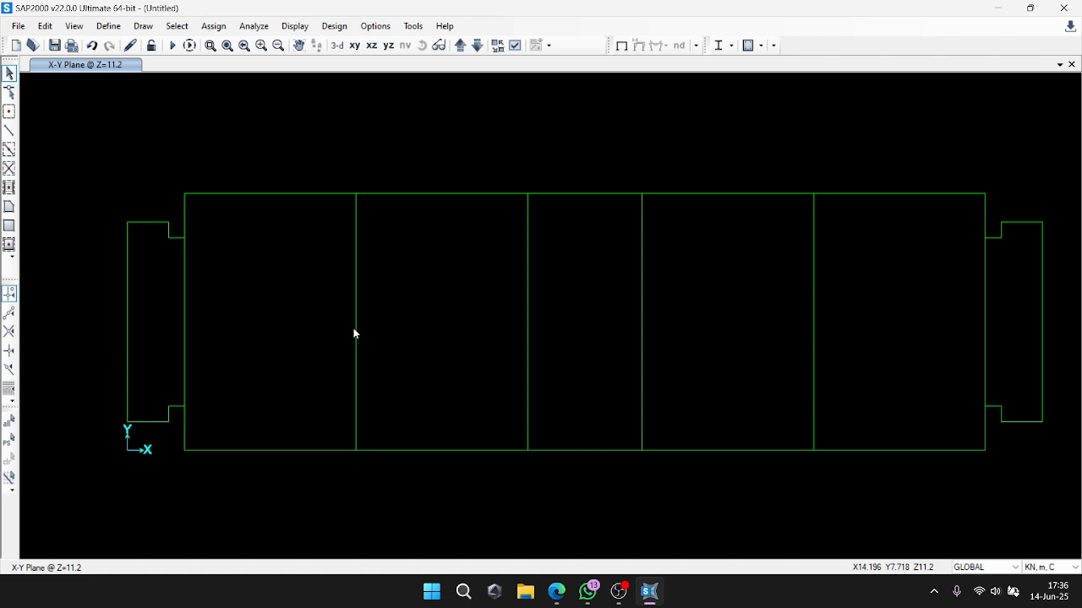
Select the upper- and lower-edge beams of the two left main bays.
{"action": "left_click", "coordinate": [239, 193]}
{"action": "left_click", "coordinate": [238, 194]}
{"action": "left_click_drag", "start_coordinate": [227, 163], "coordinate": [213, 466]}
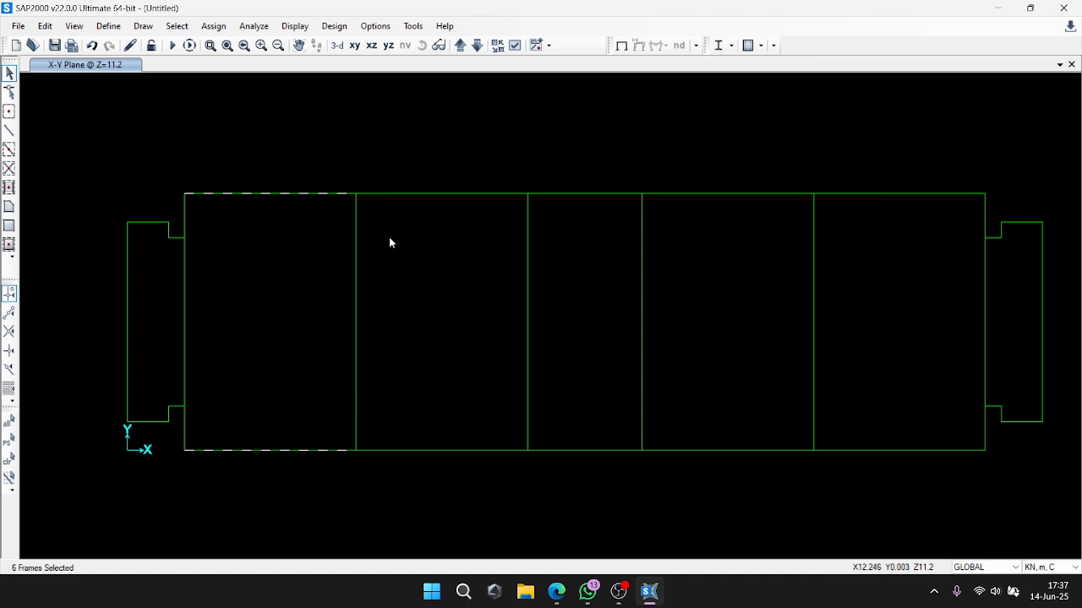
{"action": "left_click", "coordinate": [430, 194]}
{"action": "left_click", "coordinate": [414, 450]}
{"action": "left_click", "coordinate": [473, 449]}
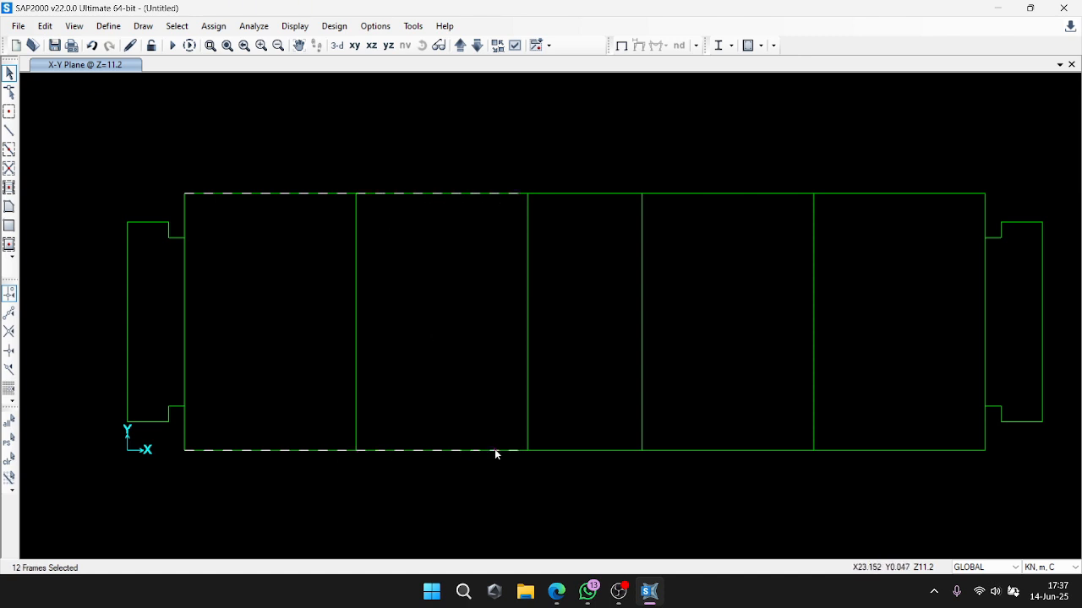
Add the upper- and lower-edge beams of the central bay and the bay to its right to the selection.
{"action": "left_click", "coordinate": [608, 450]}
{"action": "left_click", "coordinate": [586, 195]}
{"action": "left_click", "coordinate": [623, 194]}
{"action": "left_click", "coordinate": [668, 194]}
{"action": "left_click", "coordinate": [725, 195]}
{"action": "left_click", "coordinate": [778, 195]}
{"action": "left_click", "coordinate": [674, 450]}
{"action": "left_click", "coordinate": [718, 452]}
{"action": "left_click", "coordinate": [784, 449]}
Add the rightmost main bay's upper- and lower-edge beams to the selection and delete all selected edge beams.
{"action": "left_click", "coordinate": [840, 449]}
{"action": "left_click", "coordinate": [872, 450]}
{"action": "left_click", "coordinate": [903, 450]}
{"action": "left_click", "coordinate": [942, 450]}
{"action": "left_click", "coordinate": [872, 450]}
{"action": "left_click", "coordinate": [842, 194]}
{"action": "left_click", "coordinate": [899, 194]}
{"action": "left_click", "coordinate": [967, 194]}
{"action": "left_click", "coordinate": [44, 26]}
{"action": "mouse_move", "coordinate": [140, 281]}
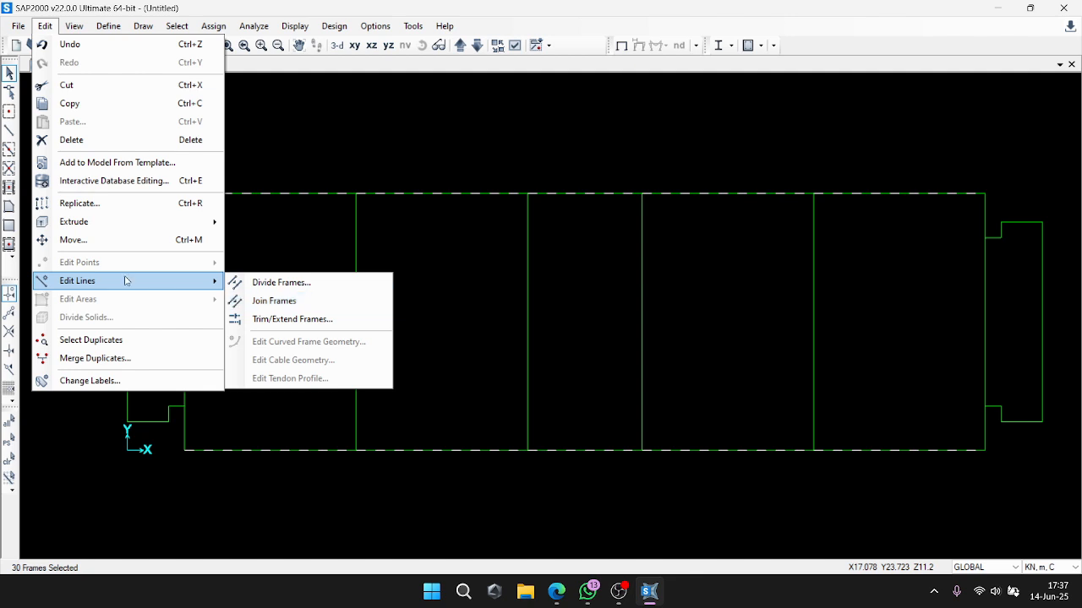
{"action": "left_click", "coordinate": [97, 140]}
Draw ringbalk 30x50 frames along the main building's upper edge, one per bay between the Y-direction beam ends.
{"action": "left_click", "coordinate": [9, 129]}
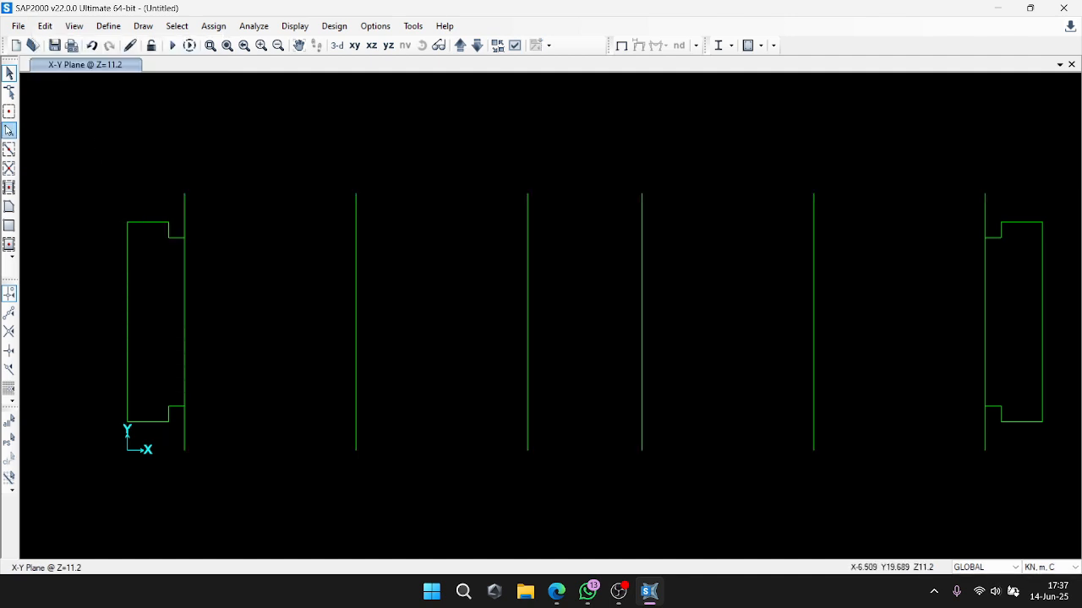
{"action": "left_click", "coordinate": [473, 115]}
{"action": "left_click", "coordinate": [439, 198]}
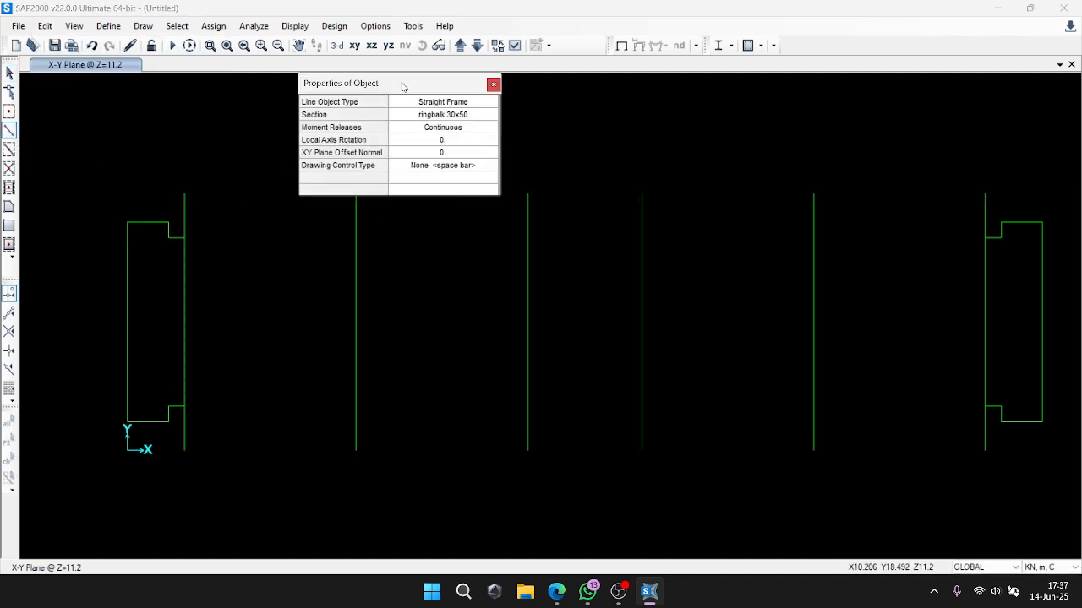
{"action": "left_click_drag", "start_coordinate": [401, 85], "coordinate": [419, 74]}
{"action": "left_click", "coordinate": [184, 193]}
{"action": "left_click", "coordinate": [356, 193]}
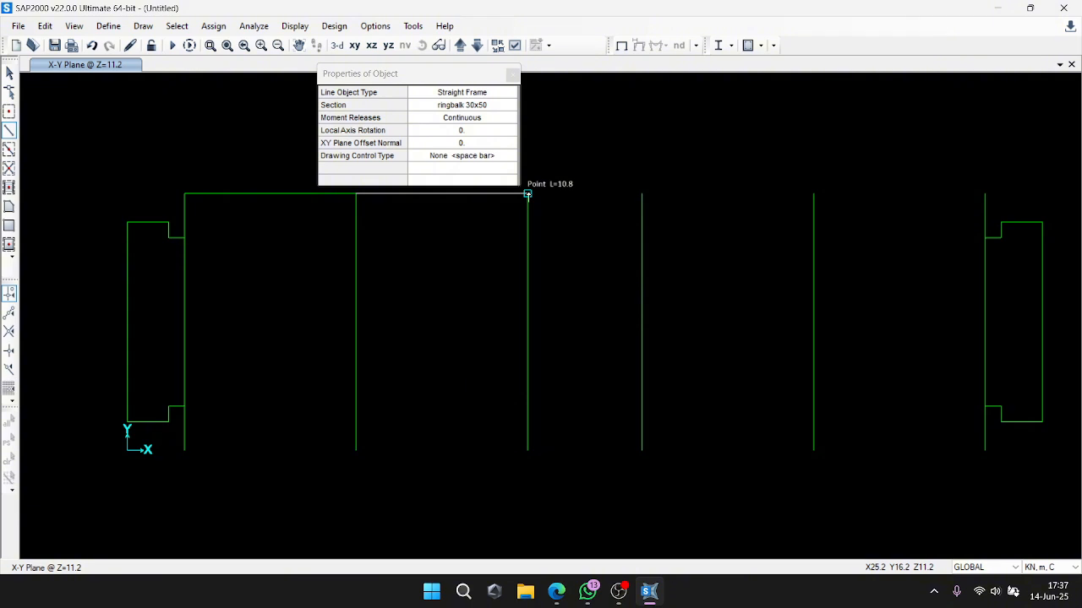
{"action": "left_click", "coordinate": [527, 193]}
{"action": "left_click", "coordinate": [642, 194]}
{"action": "left_click", "coordinate": [813, 194]}
{"action": "left_click", "coordinate": [985, 194]}
{"action": "key", "text": "Return"}
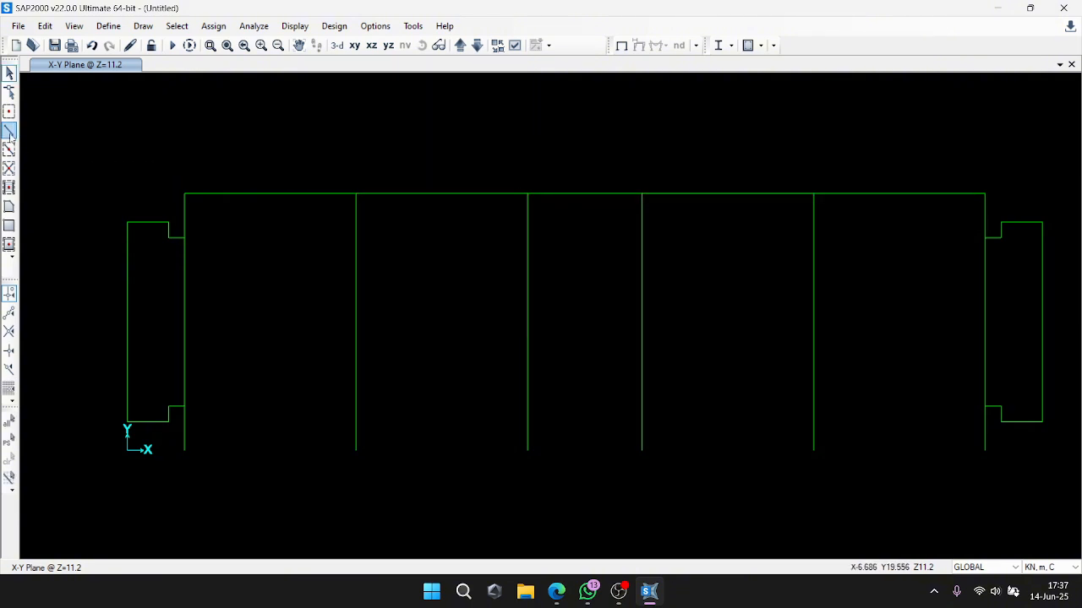
Draw ringbalk 30x50 frames along the main building's lower edge, one per bay between the Y-direction beam ends.
{"action": "left_click", "coordinate": [184, 450]}
{"action": "left_click", "coordinate": [356, 450]}
{"action": "left_click", "coordinate": [528, 450]}
{"action": "left_click", "coordinate": [642, 449]}
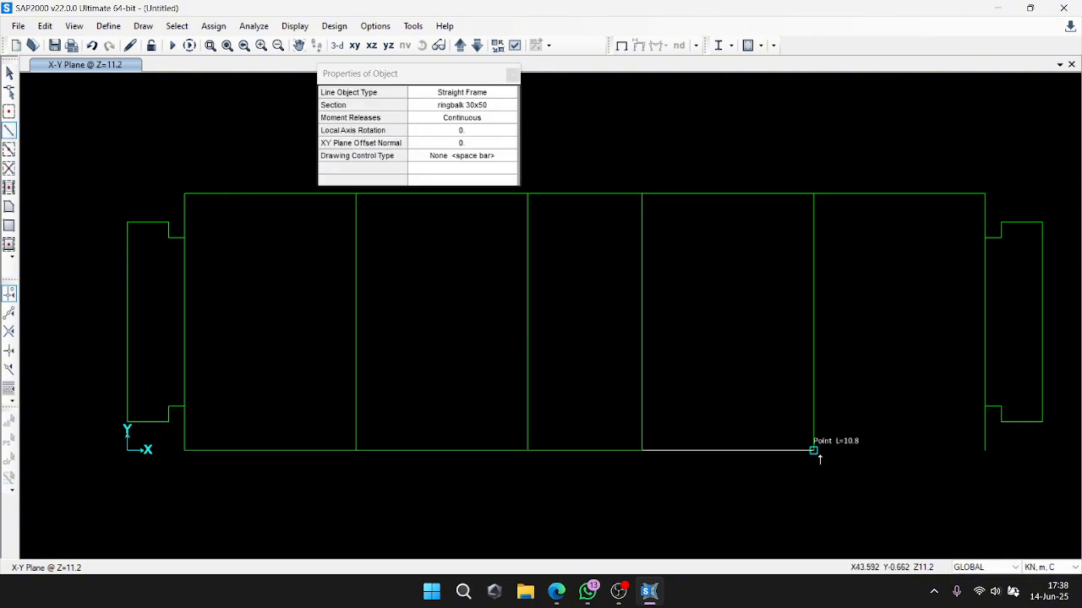
{"action": "left_click", "coordinate": [814, 450]}
{"action": "left_click", "coordinate": [985, 450]}
{"action": "key", "text": "Escape"}
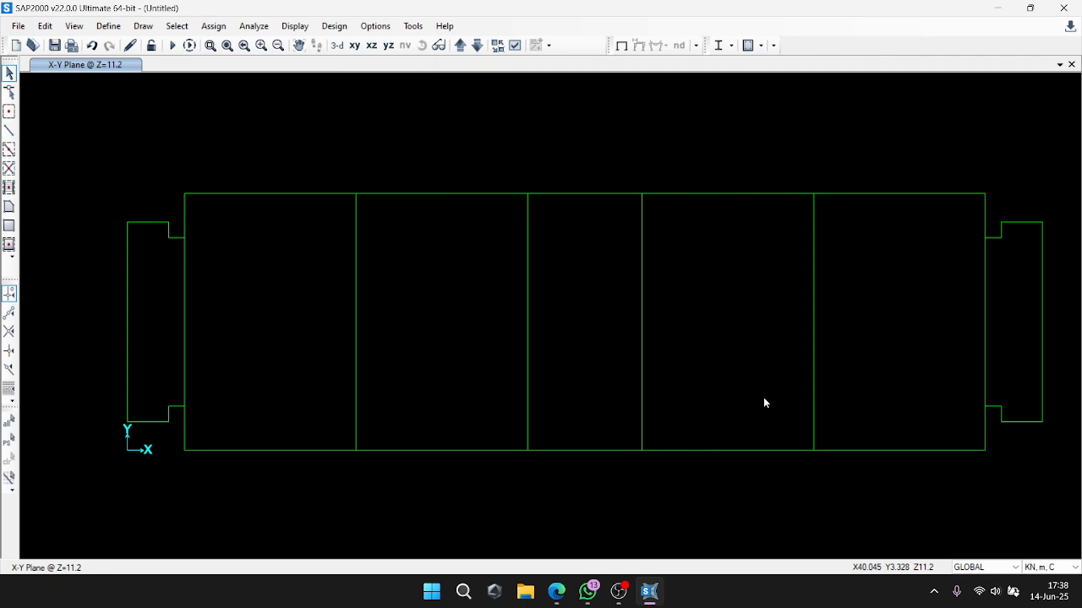
Show all objects again in the 3-D view and rotate the model to inspect every level.
{"action": "left_click", "coordinate": [337, 45]}
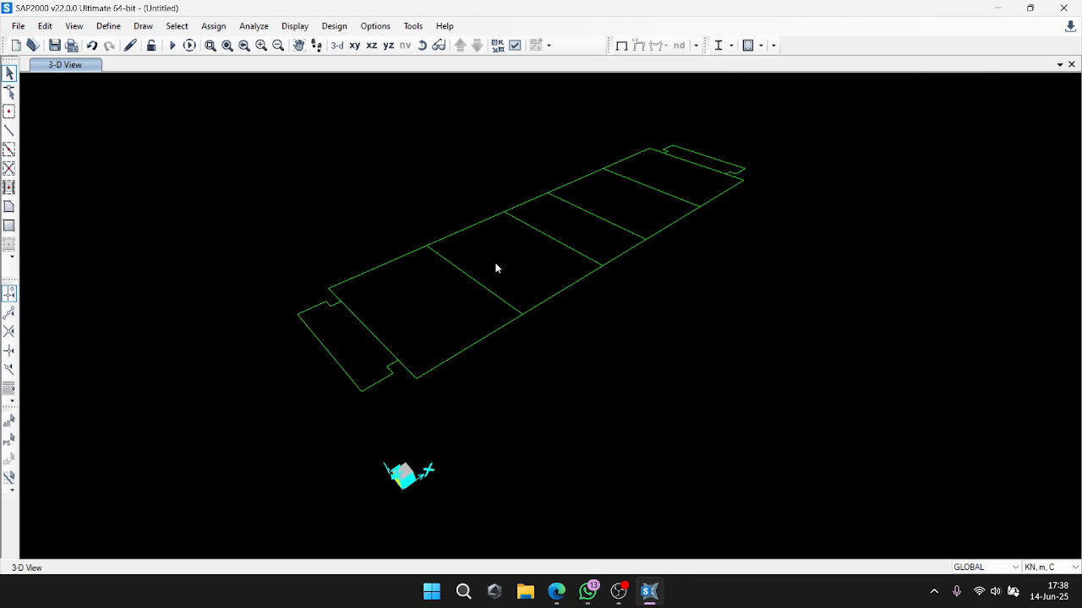
{"action": "scroll", "coordinate": [496, 267], "scroll_direction": "down", "scroll_amount": 5}
{"action": "right_click", "coordinate": [457, 195]}
{"action": "left_click", "coordinate": [530, 364]}
{"action": "scroll", "coordinate": [510, 253], "scroll_direction": "up", "scroll_amount": 8}
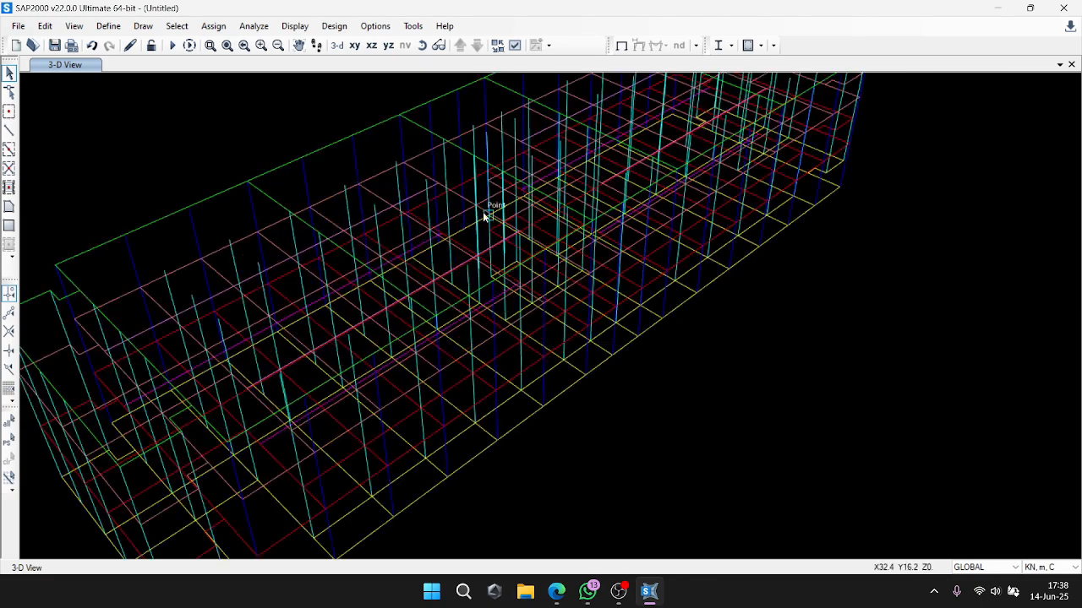
{"action": "left_click", "coordinate": [421, 45]}
{"action": "left_click_drag", "start_coordinate": [422, 110], "coordinate": [449, 168]}
{"action": "left_click", "coordinate": [108, 27]}
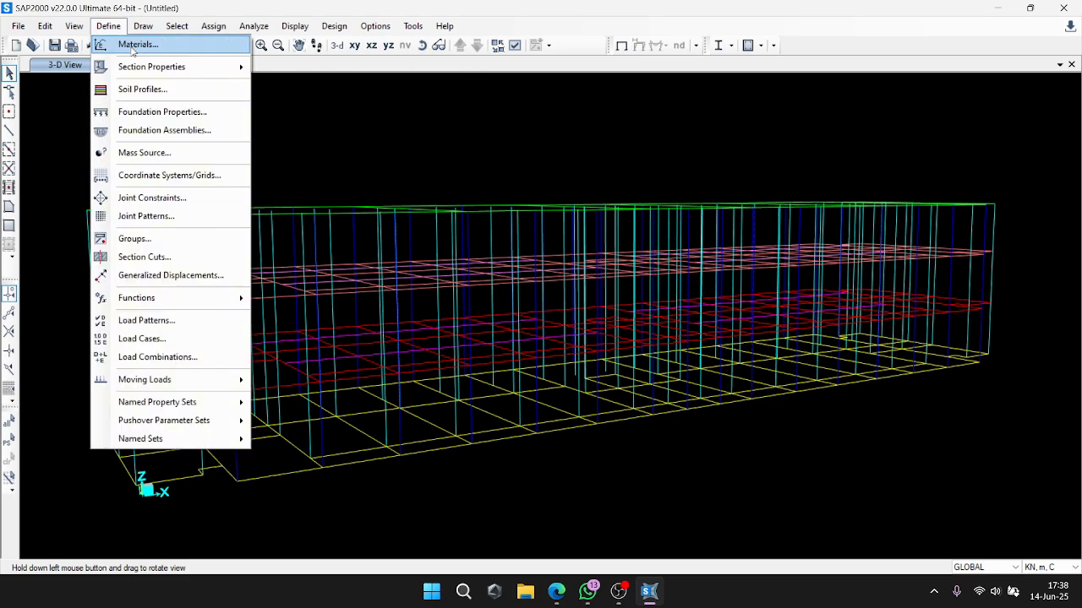
{"action": "left_click", "coordinate": [318, 5]}
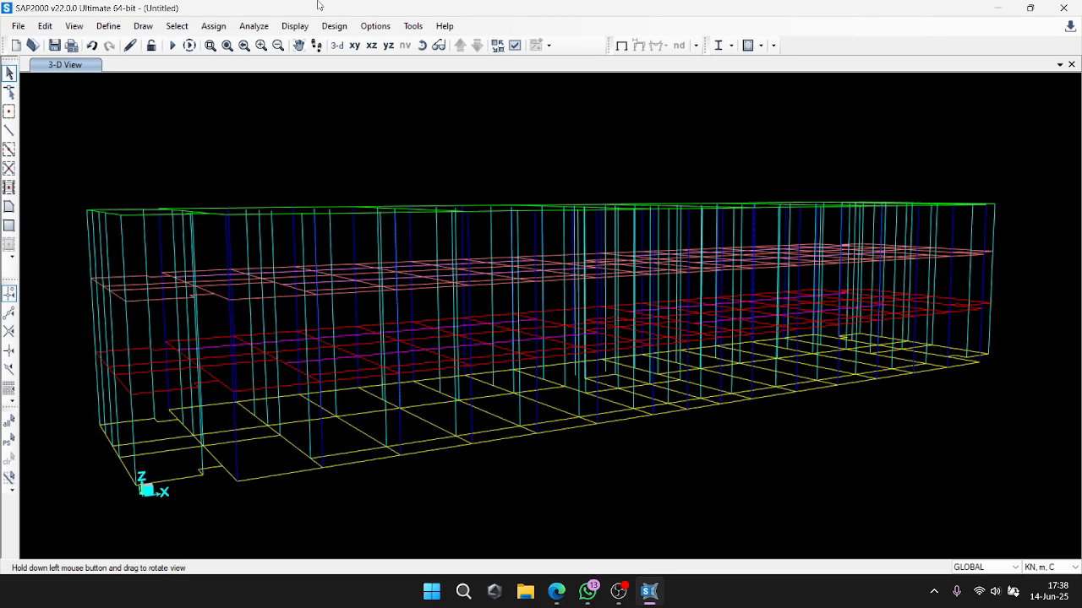
{"action": "left_click_drag", "start_coordinate": [440, 101], "coordinate": [671, 314]}
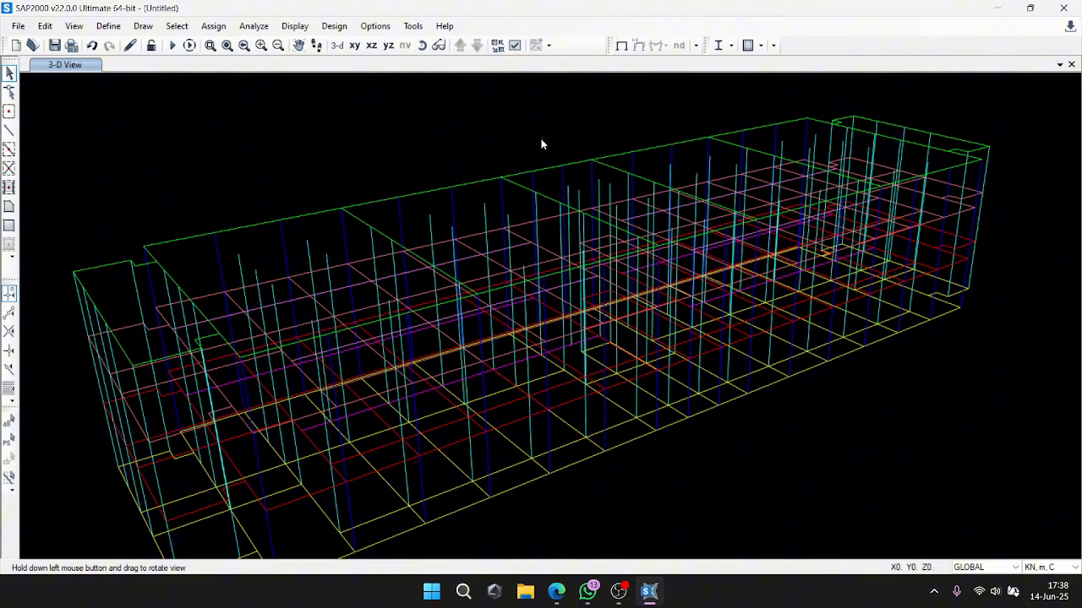
{"action": "left_click_drag", "start_coordinate": [542, 145], "coordinate": [560, 107]}
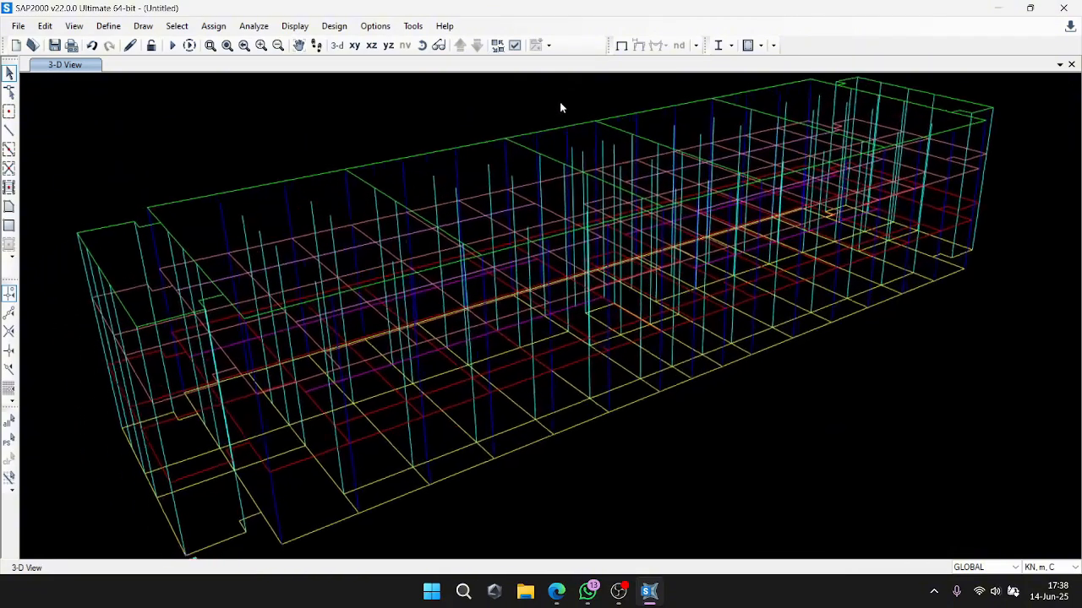
{"action": "middle_click_drag", "start_coordinate": [559, 103], "coordinate": [554, 106]}
{"action": "key", "text": "super+Print"}
{"action": "key", "text": "super"}
{"action": "key", "text": "alt+Tab"}
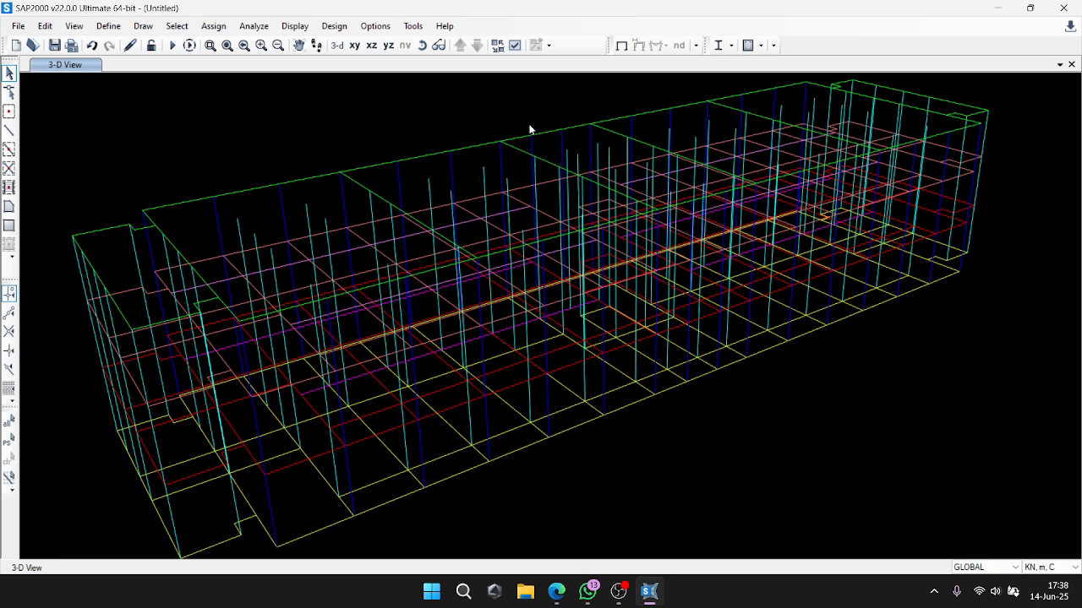
Select all kolom 35x35 and kolom 35x45 frames by section property and display only these columns in the 3-D view.
{"action": "left_click", "coordinate": [176, 25]}
{"action": "mouse_move", "coordinate": [202, 44]}
{"action": "mouse_move", "coordinate": [372, 168]}
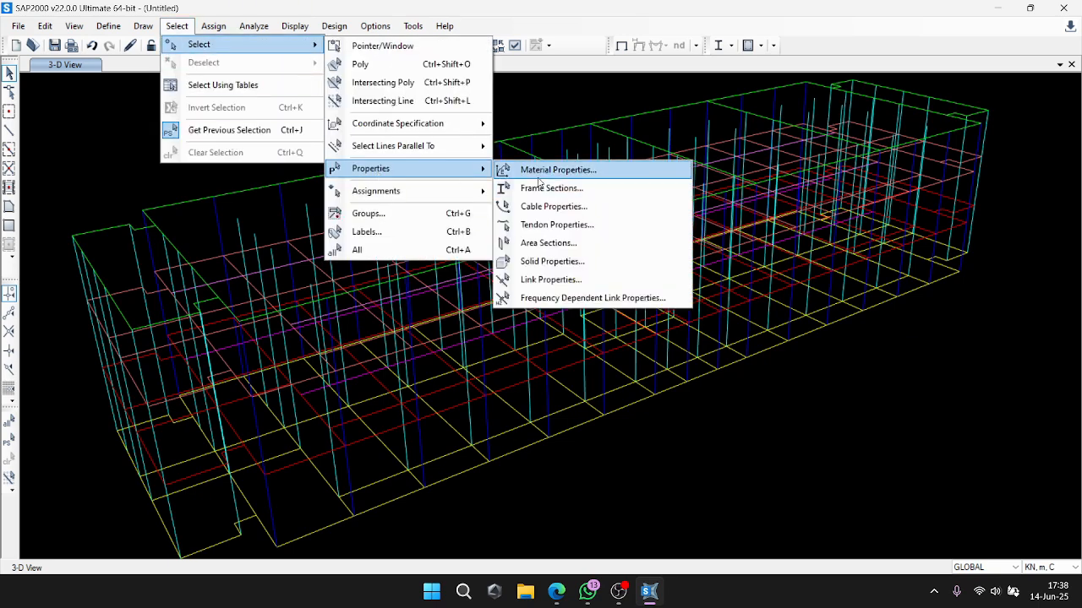
{"action": "left_click", "coordinate": [557, 189]}
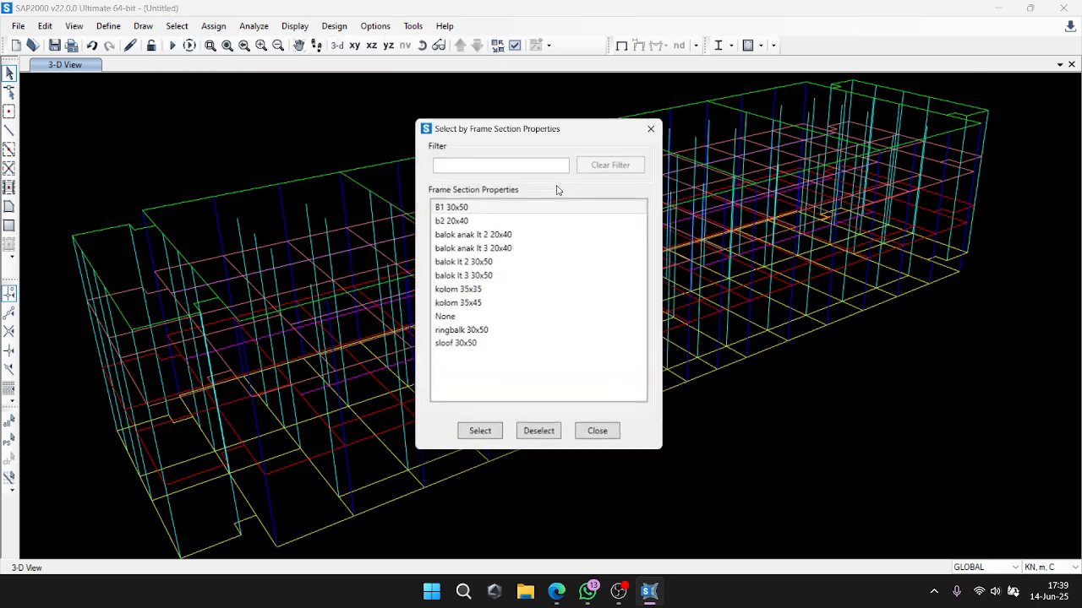
{"action": "left_click", "coordinate": [479, 290]}
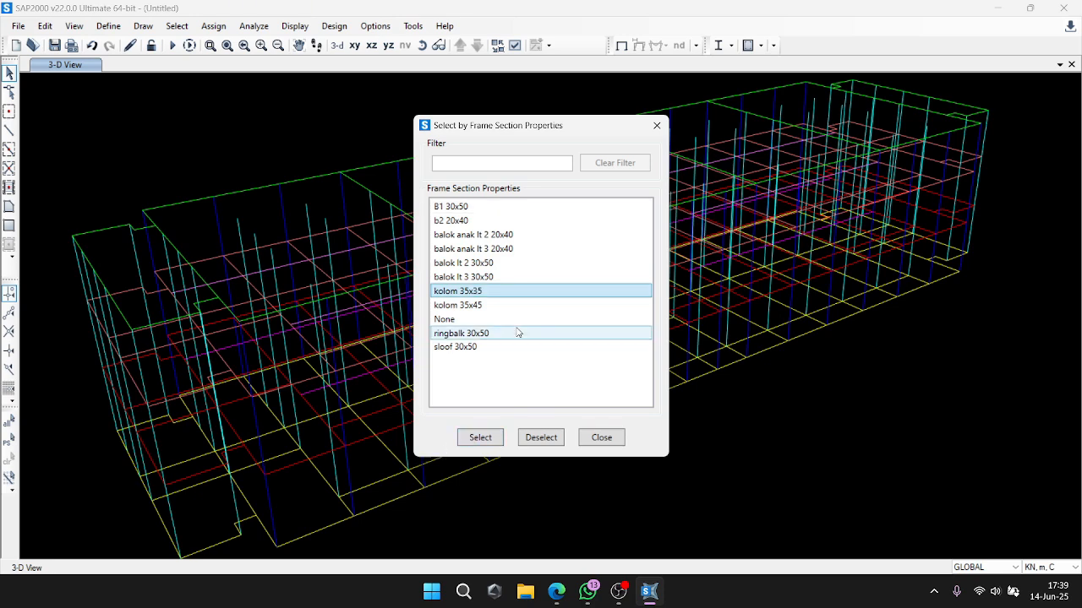
{"action": "left_click", "coordinate": [528, 305], "text": "ctrl"}
{"action": "left_click", "coordinate": [498, 438]}
{"action": "left_click", "coordinate": [601, 436]}
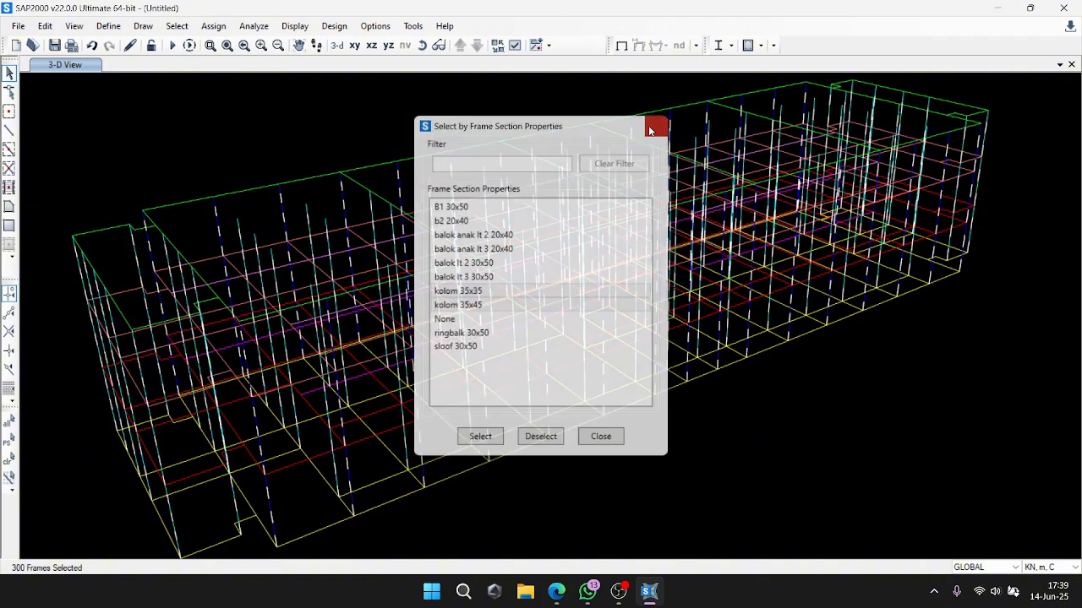
{"action": "right_click", "coordinate": [697, 437]}
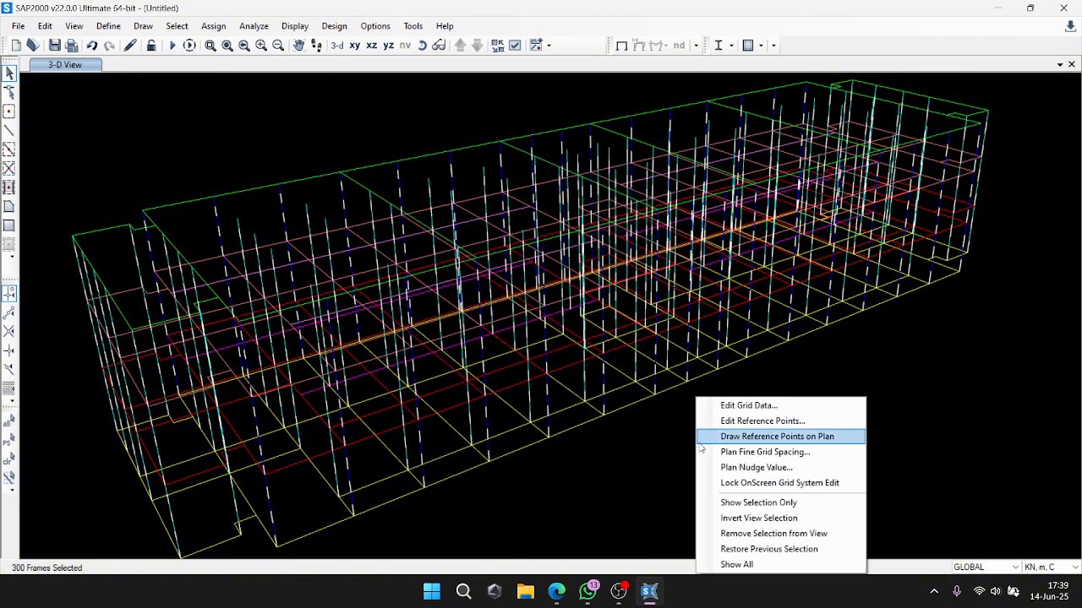
{"action": "left_click", "coordinate": [756, 517]}
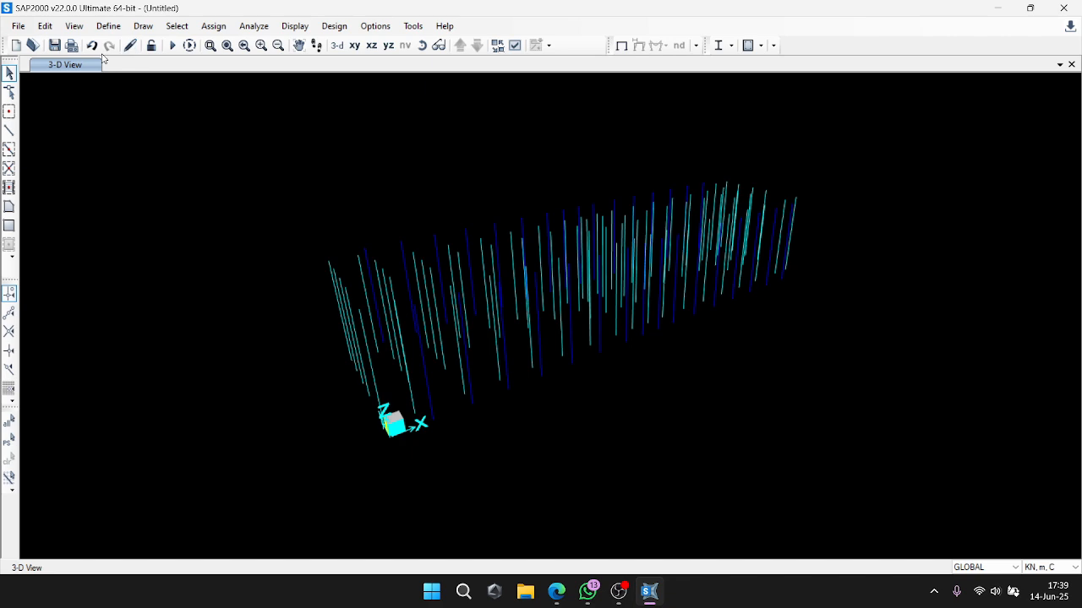
Turn the isolated columns to a level side view and select all joints along their bases.
{"action": "left_click", "coordinate": [438, 45]}
{"action": "left_click_drag", "start_coordinate": [578, 220], "coordinate": [84, 139]}
{"action": "left_click_drag", "start_coordinate": [826, 374], "coordinate": [261, 327]}
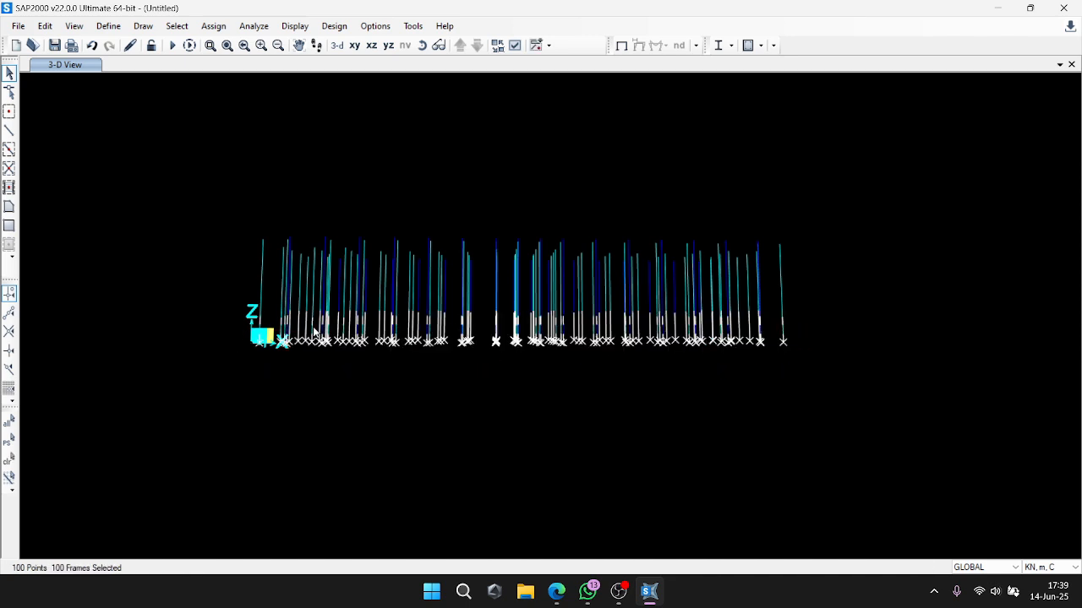
{"action": "left_click_drag", "start_coordinate": [820, 368], "coordinate": [265, 364]}
{"action": "left_click_drag", "start_coordinate": [817, 336], "coordinate": [250, 314]}
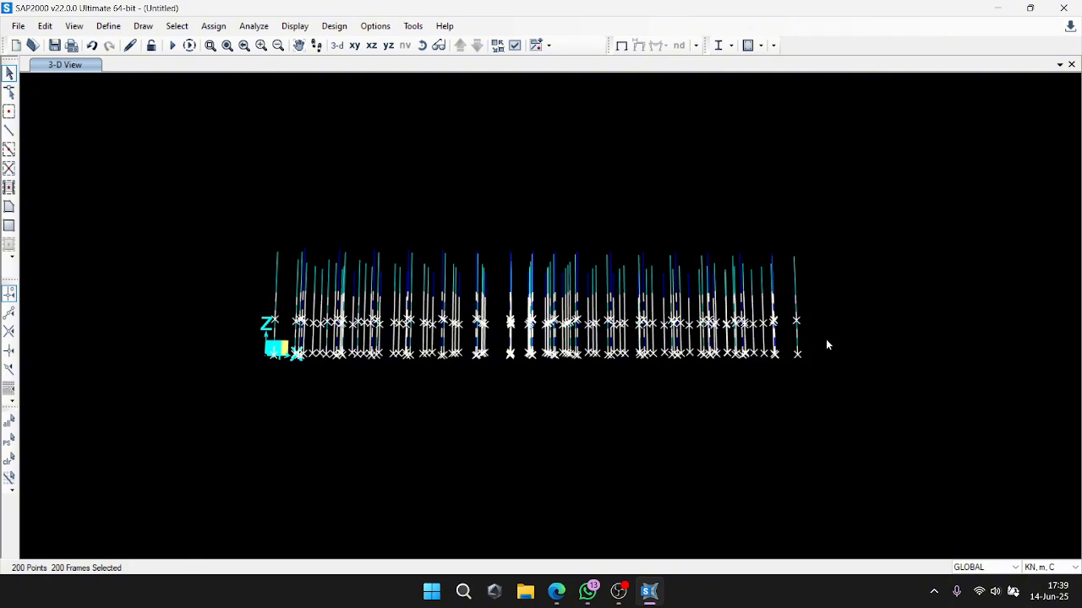
{"action": "left_click_drag", "start_coordinate": [825, 338], "coordinate": [234, 347]}
{"action": "key", "text": "ctrl+q"}
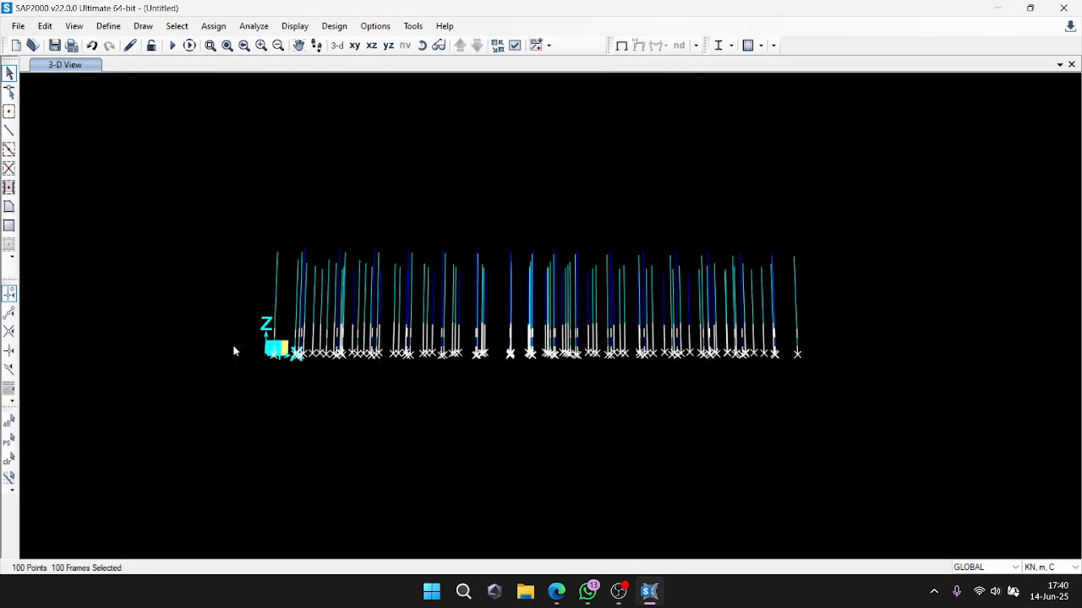
Assign fixed joint restraints to the selected column base joints, restraining Translation 1, 2, 3 and Rotation about 1, 2, 3.
{"action": "left_click", "coordinate": [422, 46]}
{"action": "left_click_drag", "start_coordinate": [521, 210], "coordinate": [827, 188]}
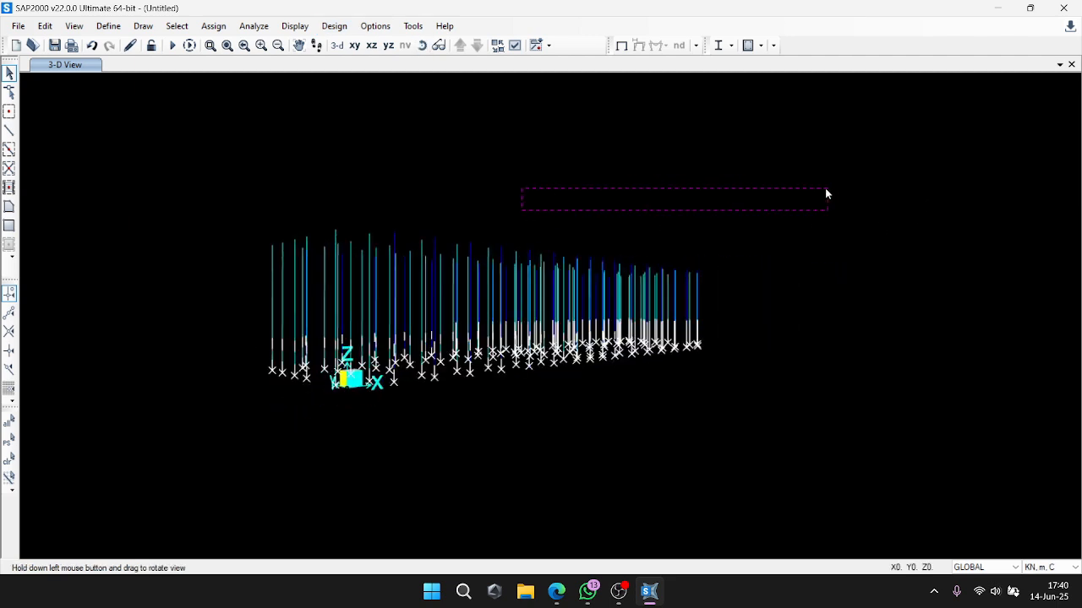
{"action": "left_click", "coordinate": [205, 26]}
{"action": "mouse_move", "coordinate": [253, 43]}
{"action": "left_click", "coordinate": [431, 44]}
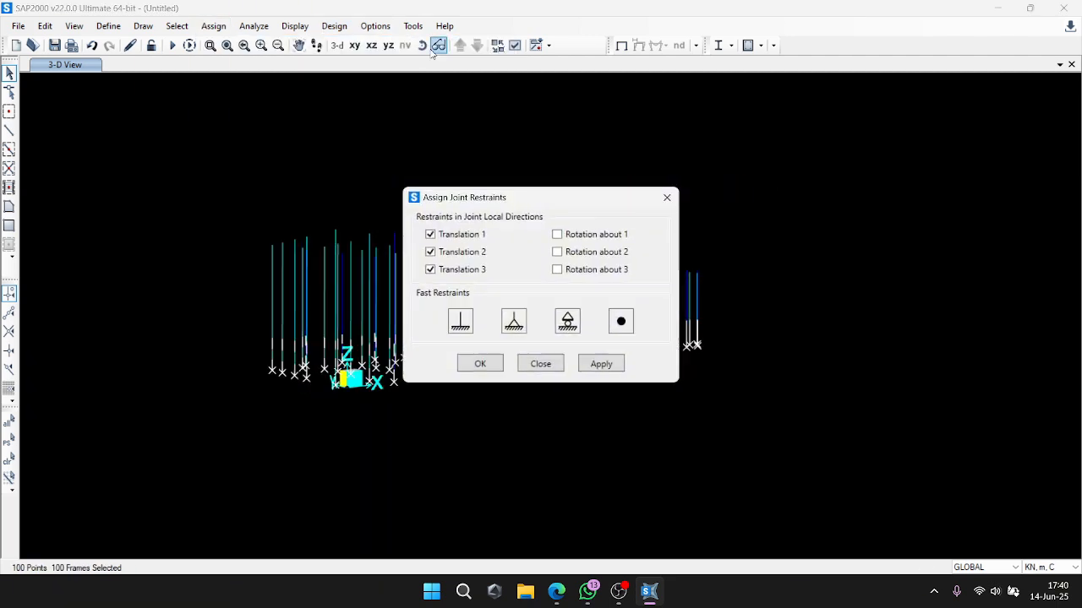
{"action": "left_click", "coordinate": [460, 321]}
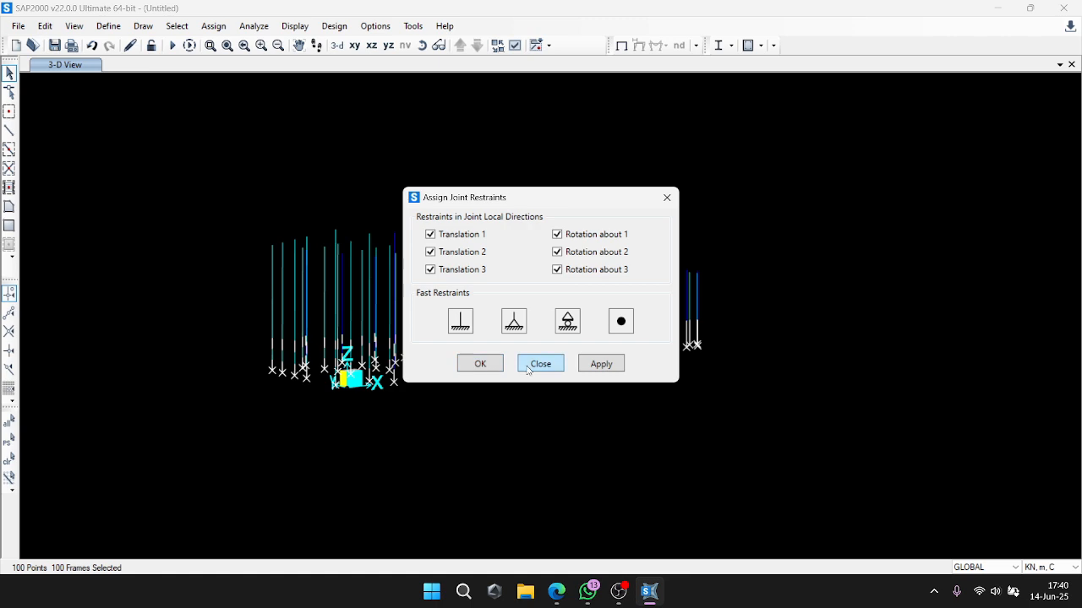
{"action": "left_click", "coordinate": [478, 363]}
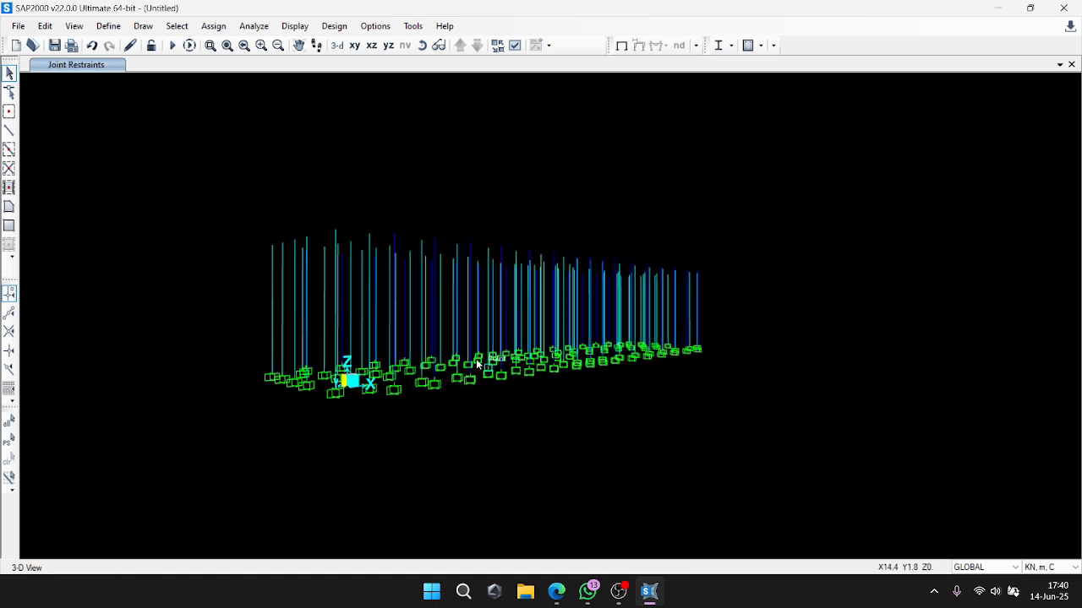
Rotate the isolated columns to inspect the fixed supports at their bases.
{"action": "left_click", "coordinate": [425, 48]}
{"action": "left_click_drag", "start_coordinate": [372, 262], "coordinate": [351, 422]}
{"action": "left_click_drag", "start_coordinate": [567, 209], "coordinate": [522, 269]}
{"action": "left_click", "coordinate": [423, 46]}
{"action": "left_click_drag", "start_coordinate": [431, 181], "coordinate": [540, 84]}
{"action": "right_click", "coordinate": [421, 144]}
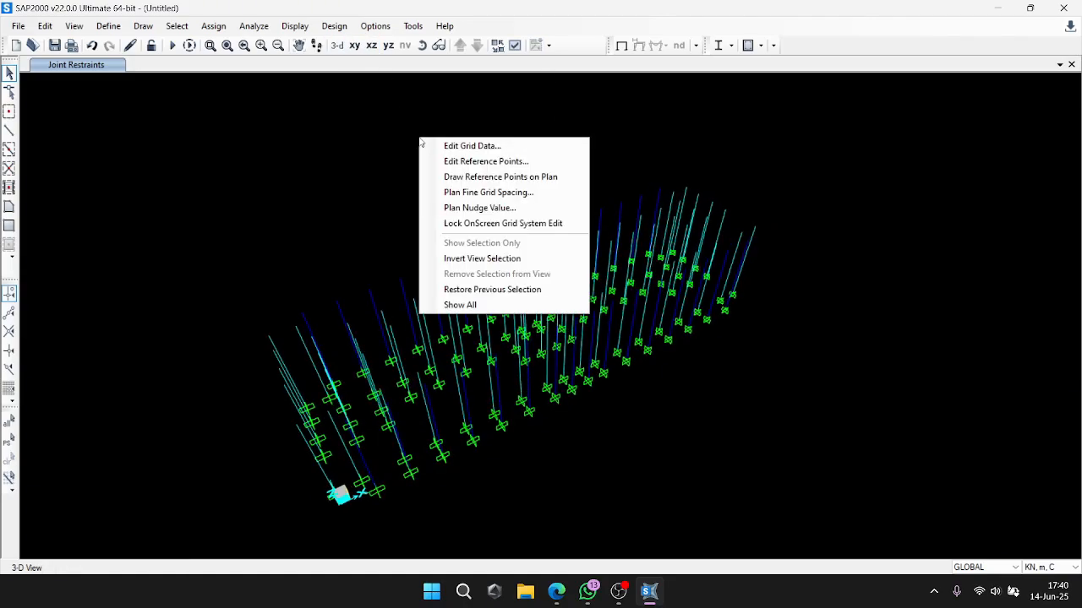
Show all model objects again and rotate the 3D view to inspect the complete building frame.
{"action": "left_click", "coordinate": [495, 307]}
{"action": "left_click", "coordinate": [422, 45]}
{"action": "left_click_drag", "start_coordinate": [473, 186], "coordinate": [457, 242]}
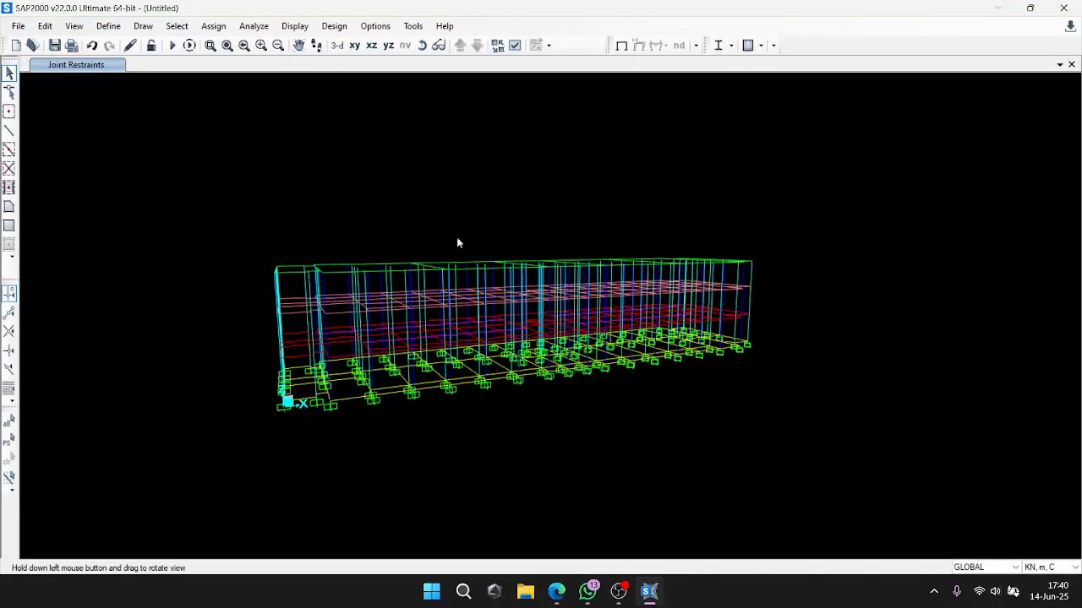
{"action": "left_click", "coordinate": [422, 47]}
{"action": "left_click_drag", "start_coordinate": [471, 188], "coordinate": [476, 183]}
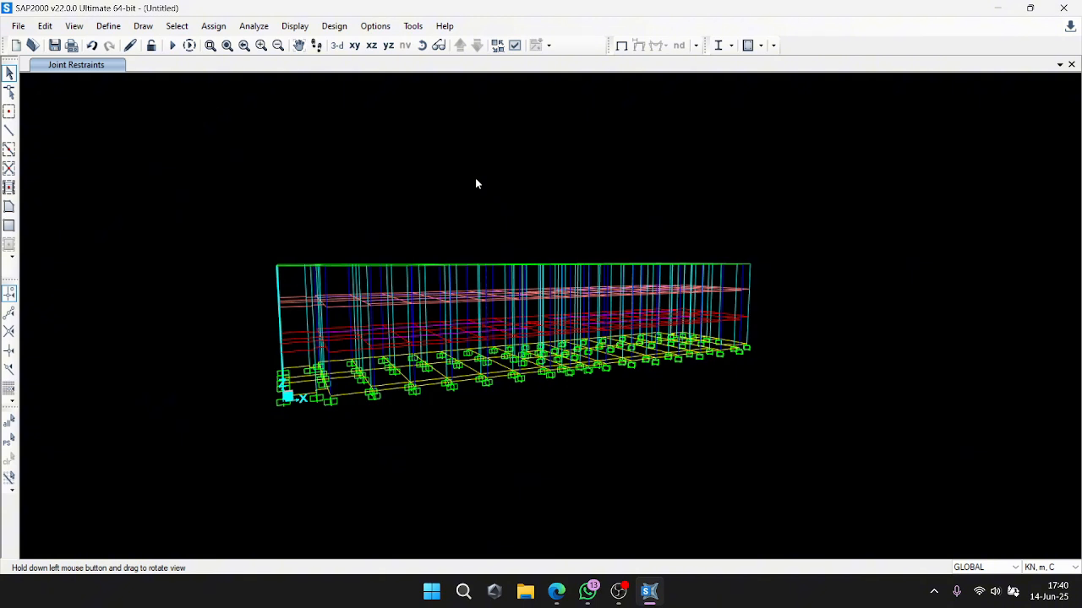
Switch to the X-Y plan view and step through the floor levels to Z=0.
{"action": "left_click", "coordinate": [354, 46]}
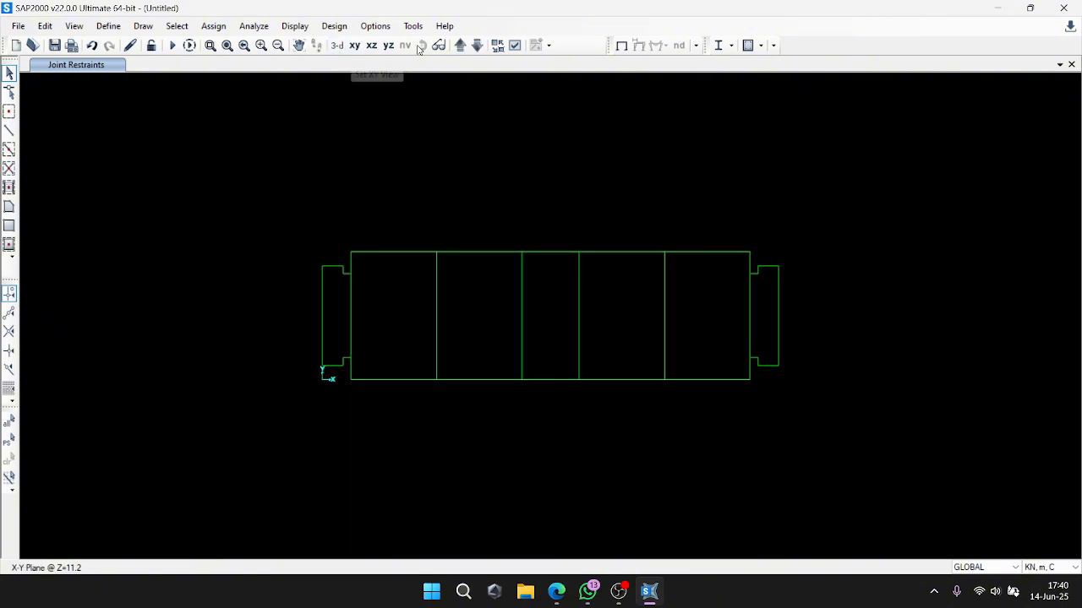
{"action": "left_click", "coordinate": [478, 47]}
{"action": "left_click", "coordinate": [478, 46]}
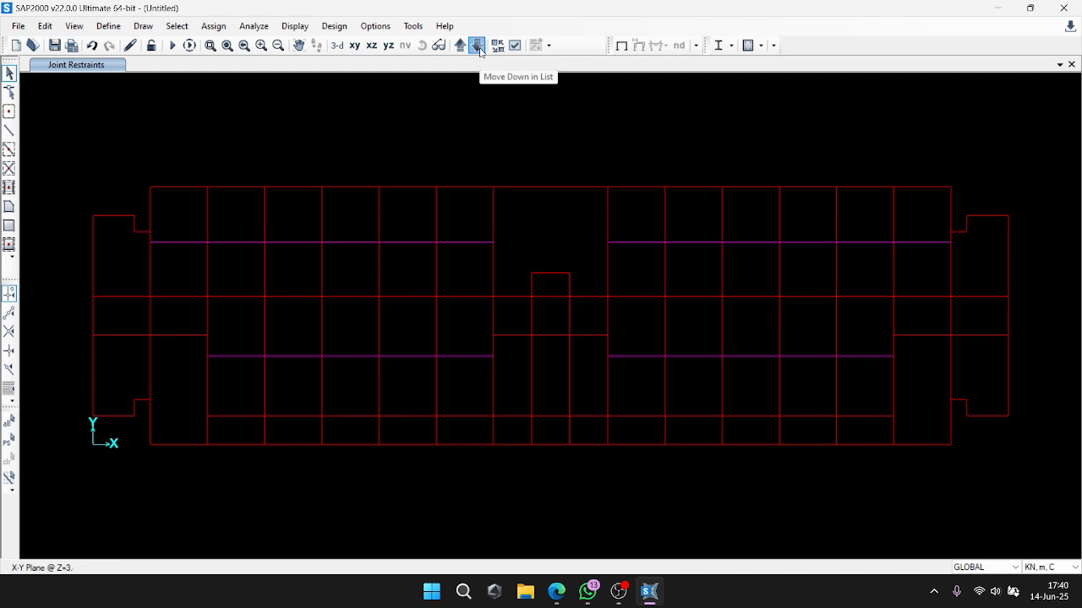
{"action": "left_click", "coordinate": [461, 46]}
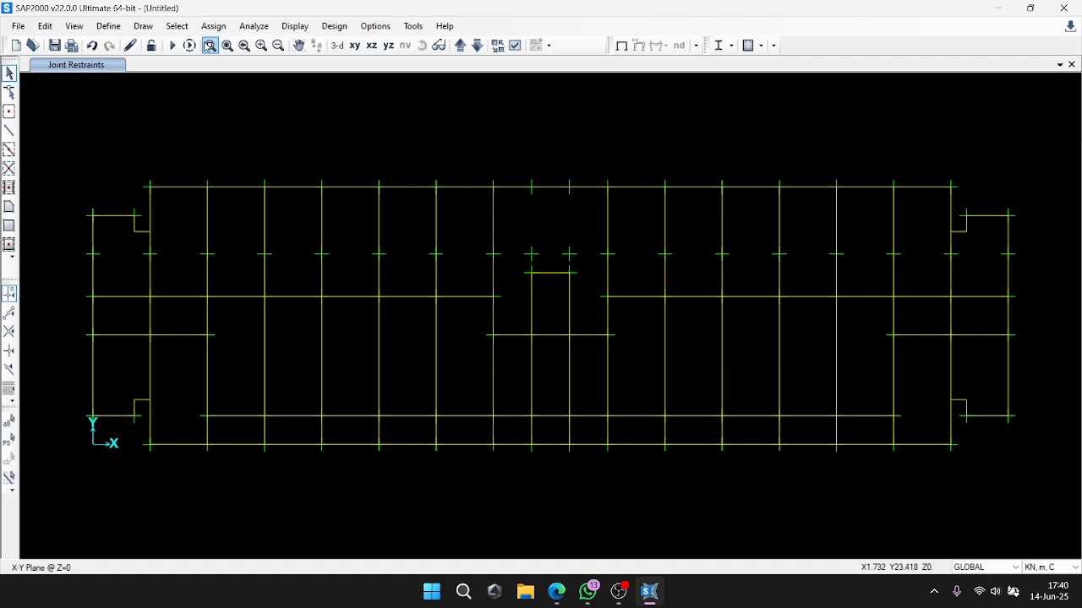
{"action": "left_click", "coordinate": [176, 25]}
{"action": "mouse_move", "coordinate": [178, 40]}
{"action": "mouse_move", "coordinate": [370, 168]}
{"action": "left_click", "coordinate": [540, 187]}
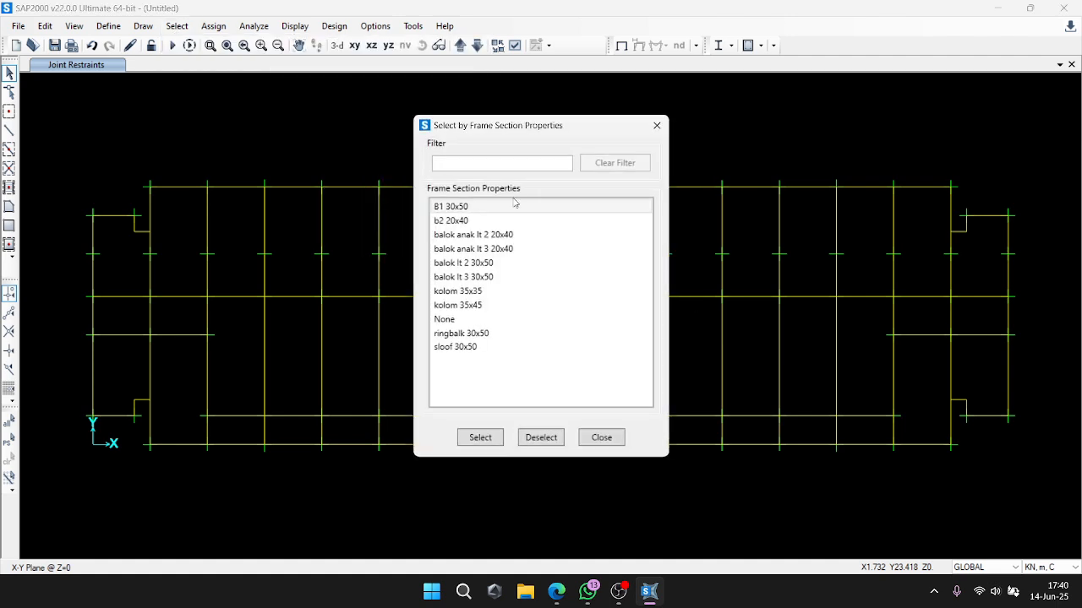
{"action": "left_click", "coordinate": [596, 439]}
Bring up the floor plan at level Z=3.85.
{"action": "left_click", "coordinate": [461, 47]}
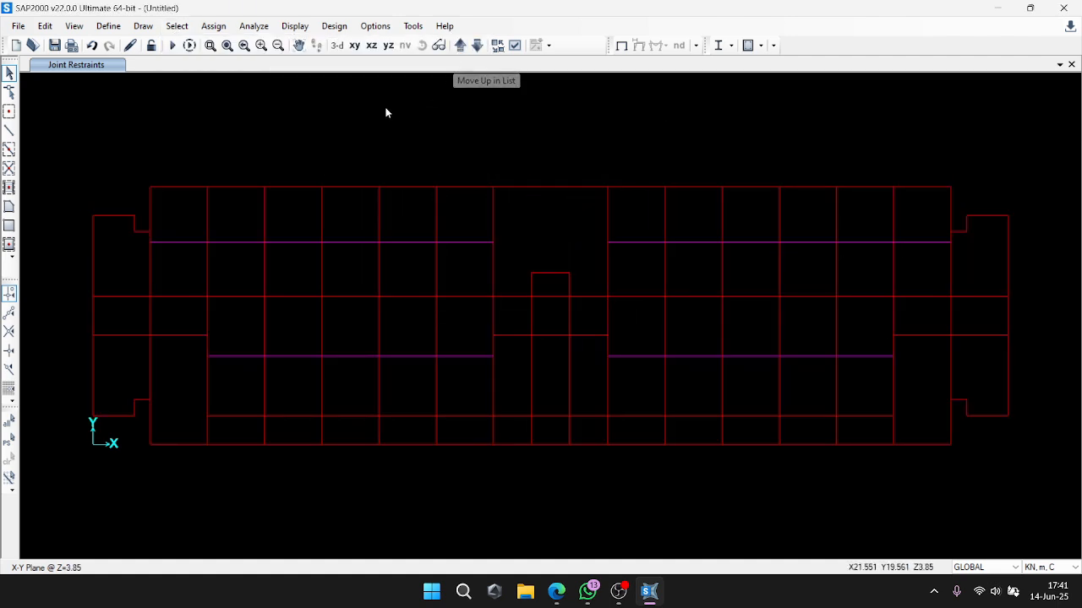
{"action": "left_click", "coordinate": [359, 48]}
{"action": "scroll", "coordinate": [554, 247], "scroll_direction": "up", "scroll_amount": 2}
{"action": "scroll", "coordinate": [554, 246], "scroll_direction": "down", "scroll_amount": 1}
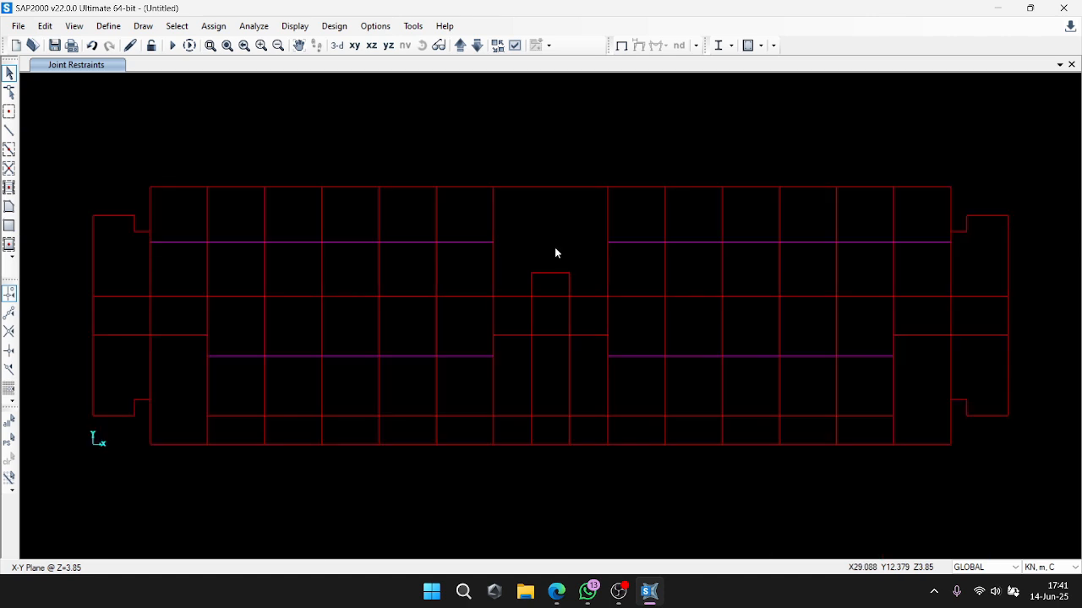
{"action": "left_click", "coordinate": [478, 49]}
{"action": "left_click", "coordinate": [462, 49]}
Draw one polygonal slab area with section plat 12 along the building's entire outer perimeter at Z=3.85.
{"action": "left_click", "coordinate": [9, 209]}
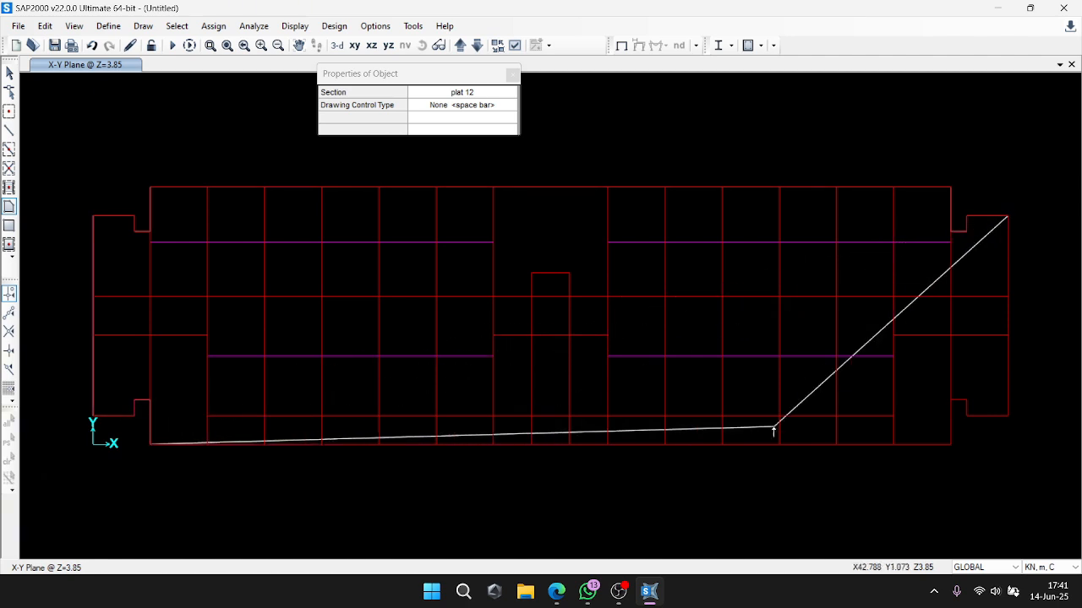
{"action": "left_click", "coordinate": [1008, 415]}
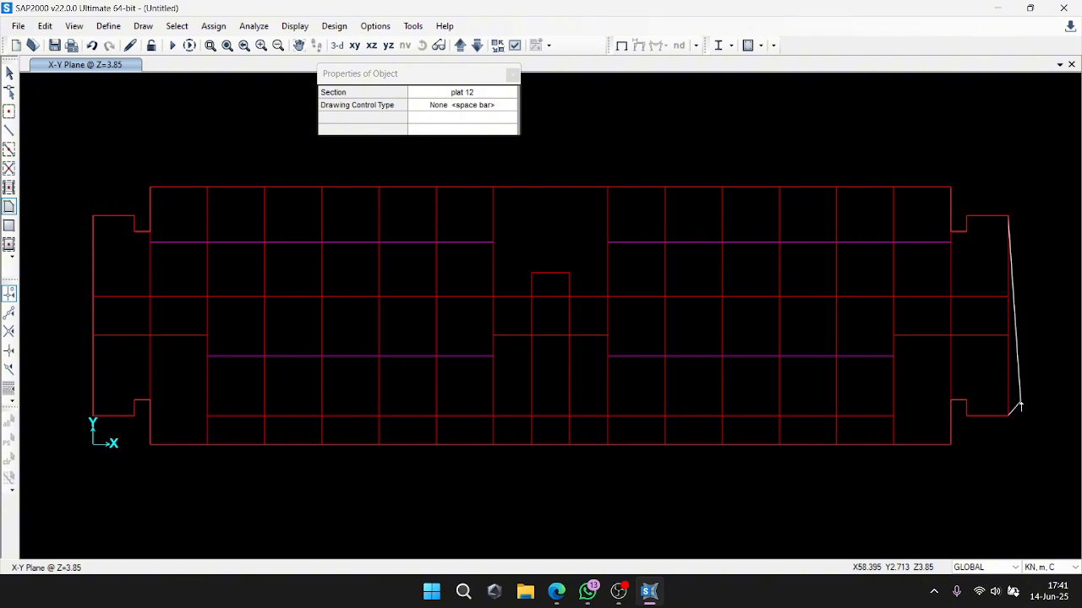
{"action": "key", "text": "Return"}
{"action": "key", "text": "Escape"}
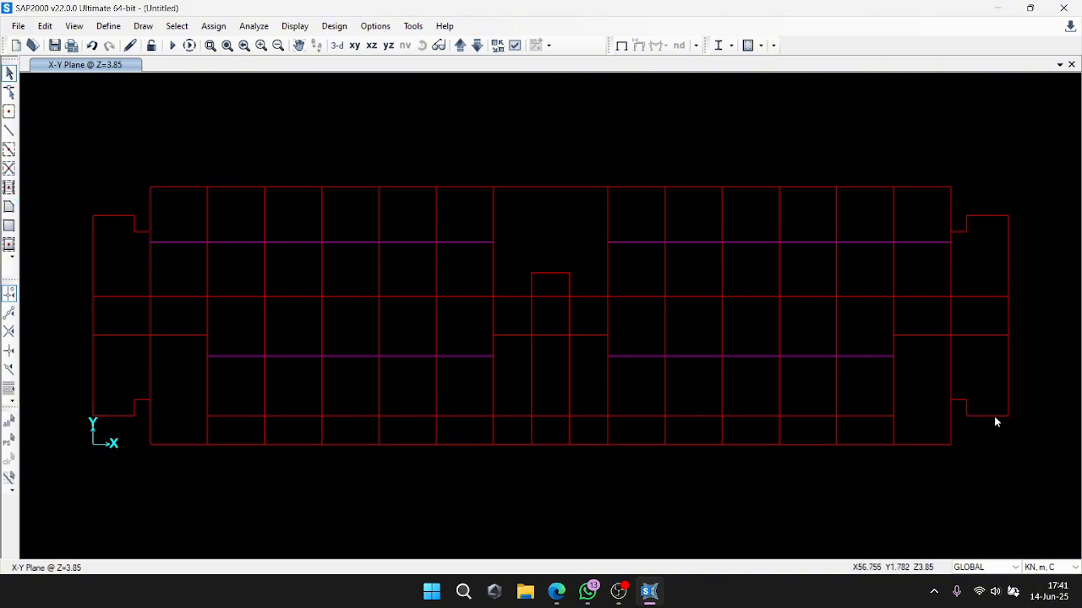
Select the new slab area together with all beams and joints on the Z=3.85 plan.
{"action": "left_click", "coordinate": [1008, 399]}
{"action": "key", "text": "Delete"}
{"action": "left_click", "coordinate": [989, 217]}
{"action": "left_click", "coordinate": [989, 216]}
{"action": "left_click", "coordinate": [1007, 233]}
{"action": "left_click", "coordinate": [1008, 223]}
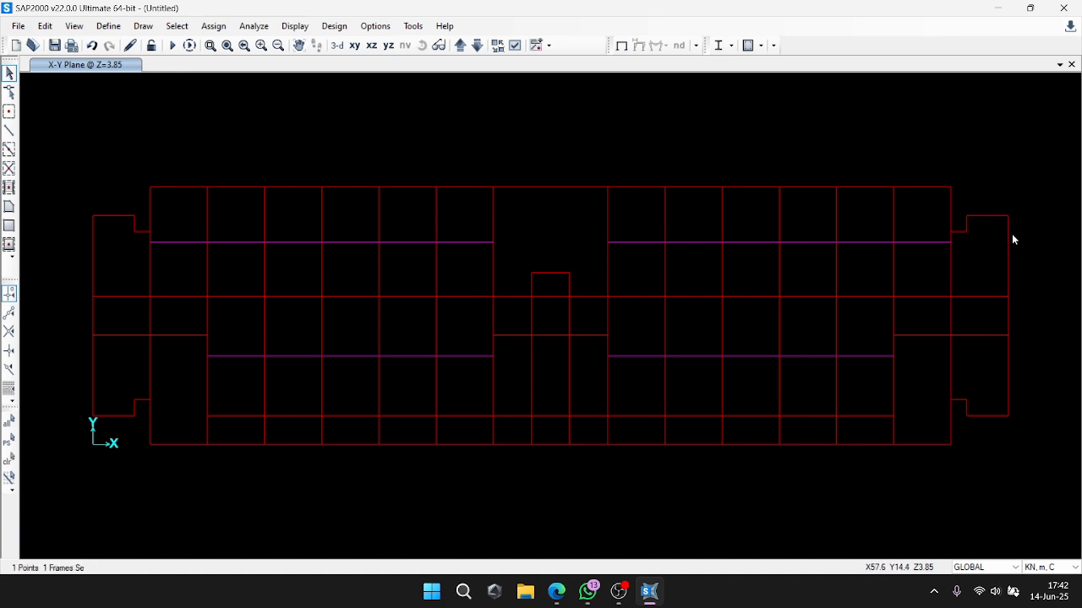
{"action": "left_click", "coordinate": [993, 345]}
{"action": "left_click", "coordinate": [1003, 363]}
{"action": "left_click", "coordinate": [1003, 364]}
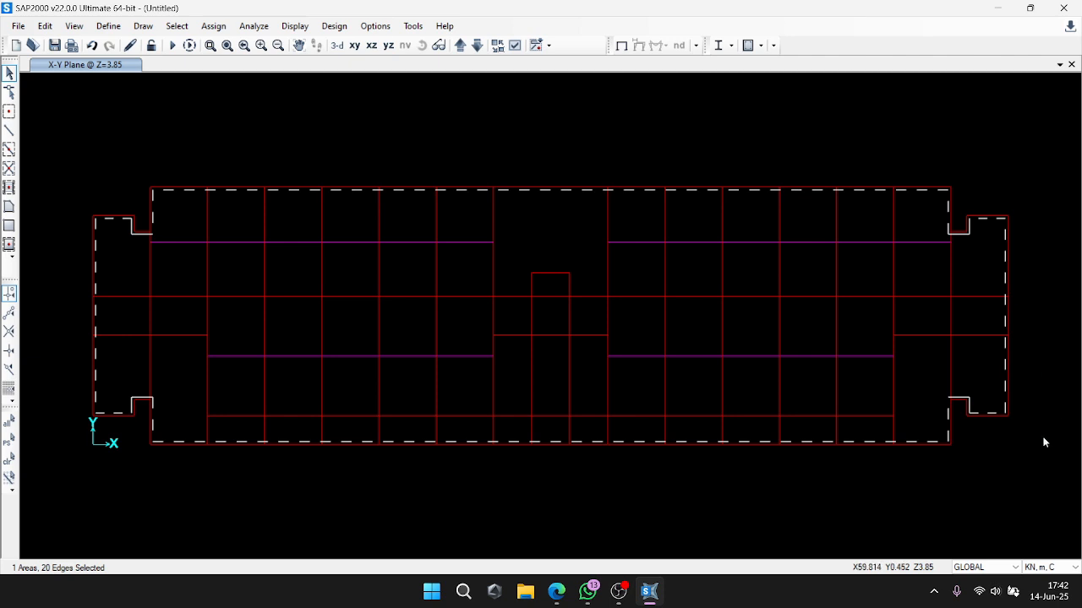
{"action": "middle_click_drag", "start_coordinate": [1016, 464], "coordinate": [1047, 468]}
{"action": "left_click_drag", "start_coordinate": [1048, 486], "coordinate": [106, 159]}
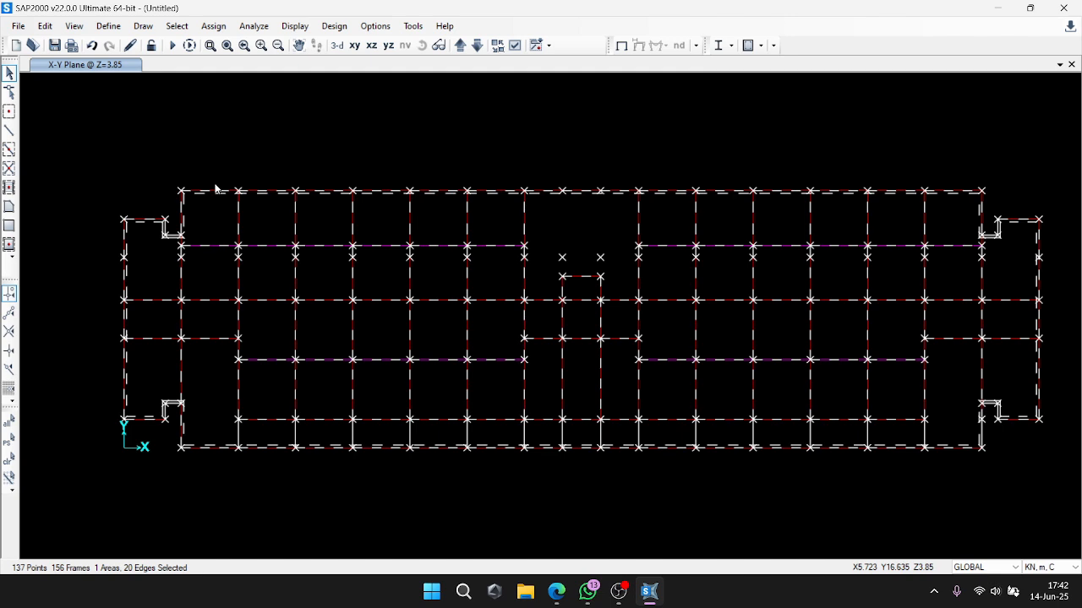
Divide the selected slab using the cookie cut based on selected straight frame objects.
{"action": "left_click", "coordinate": [53, 26]}
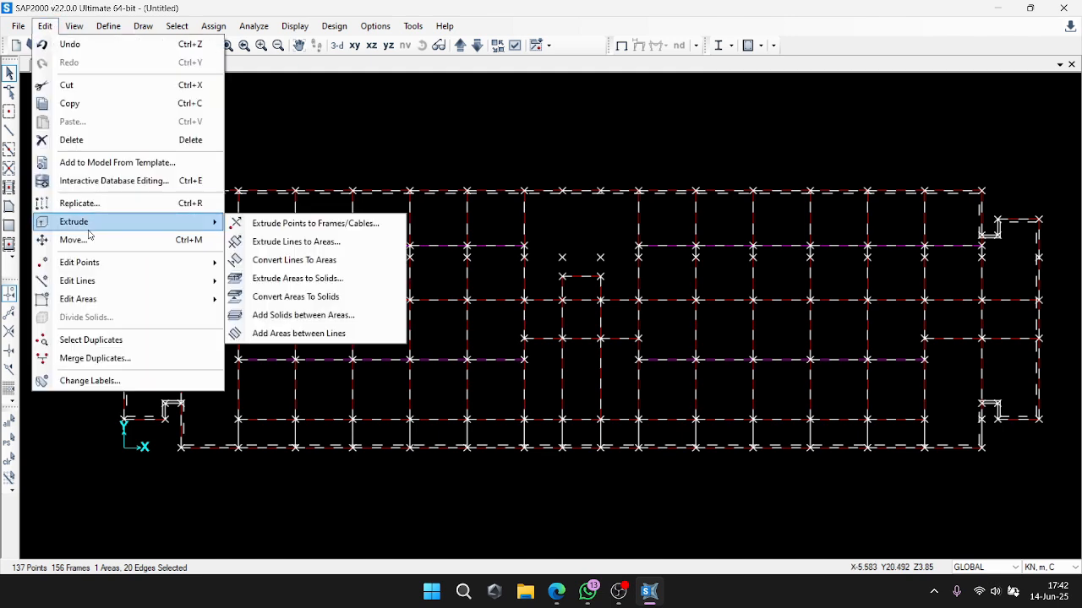
{"action": "mouse_move", "coordinate": [153, 280]}
{"action": "mouse_move", "coordinate": [173, 299]}
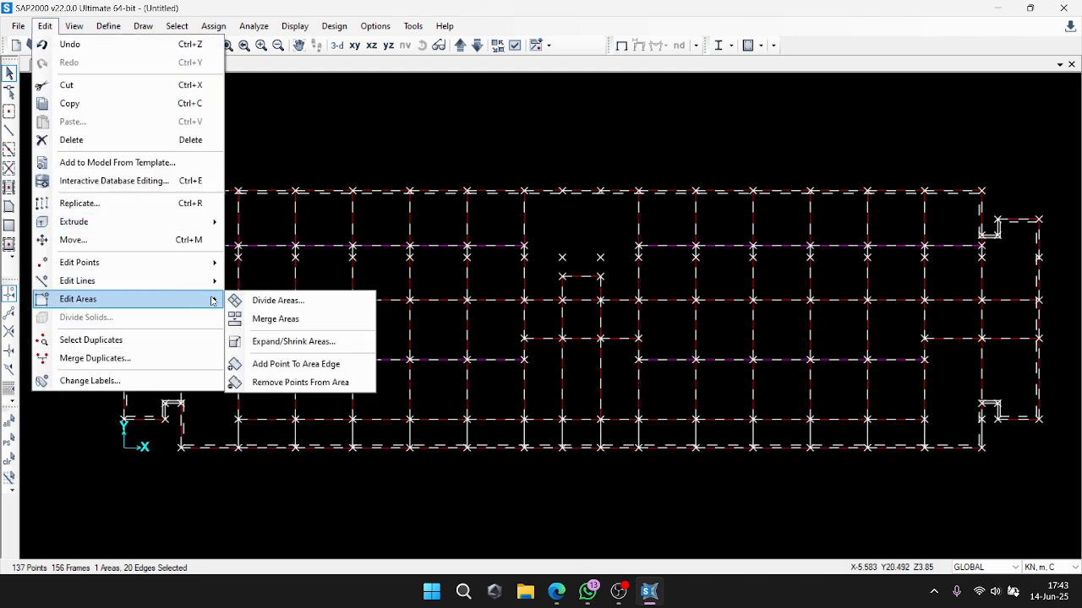
{"action": "left_click", "coordinate": [289, 304]}
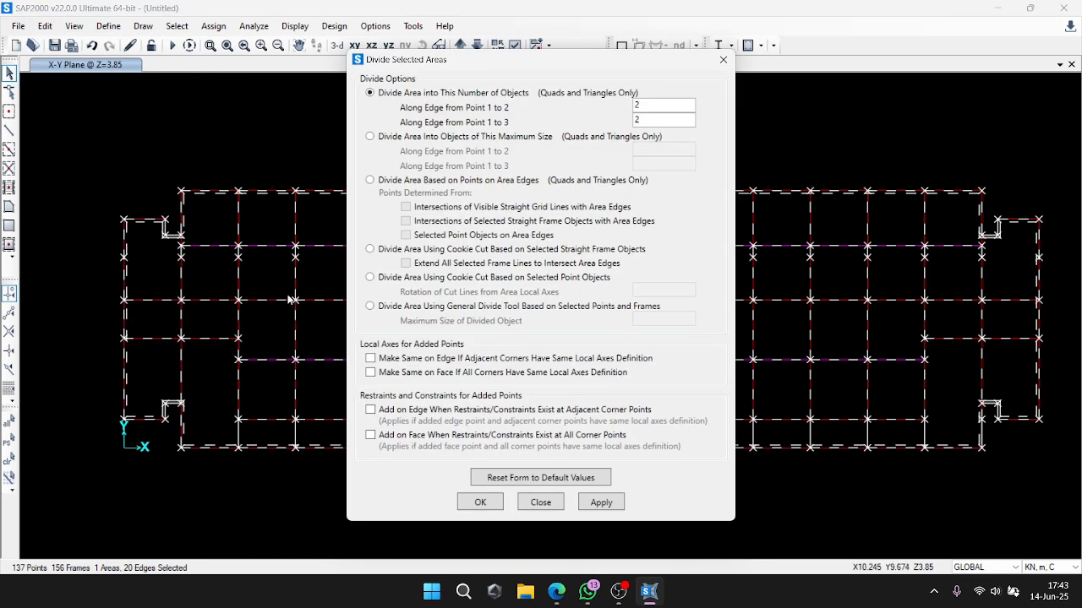
{"action": "left_click", "coordinate": [377, 251]}
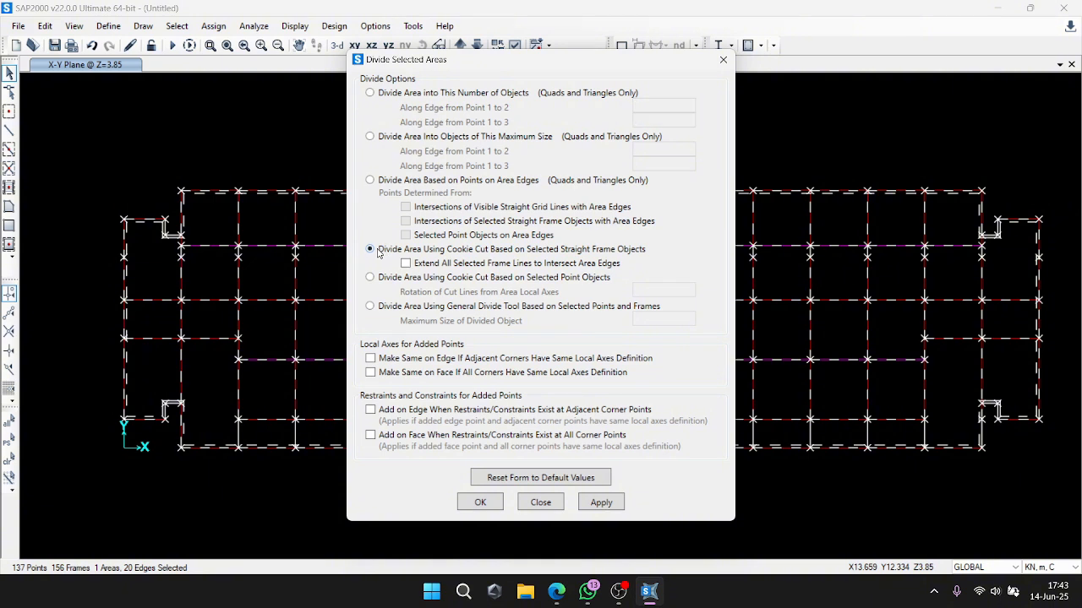
{"action": "left_click", "coordinate": [603, 504]}
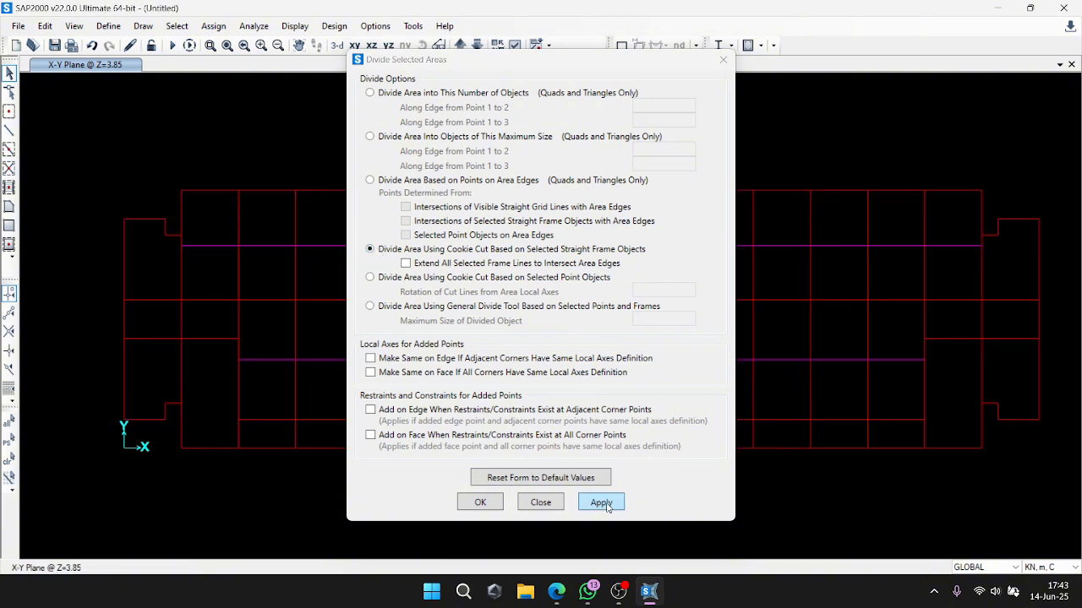
{"action": "left_click", "coordinate": [486, 507]}
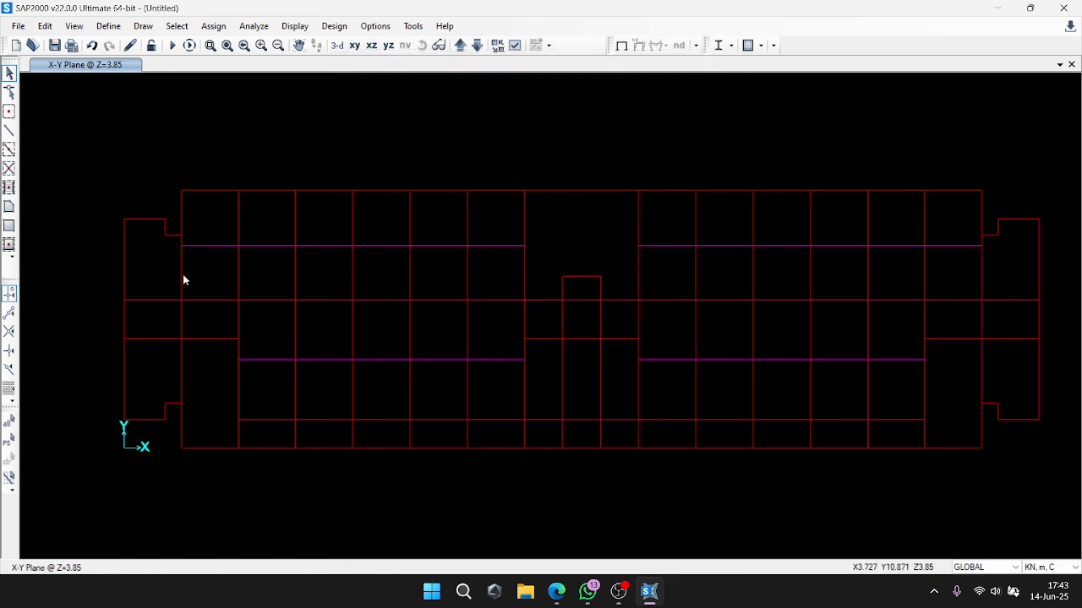
Check the slab division by selecting individual panels across the western half of the plan, and clear the selection.
{"action": "left_click", "coordinate": [183, 274]}
{"action": "left_click", "coordinate": [183, 223]}
{"action": "left_click", "coordinate": [239, 223]}
{"action": "left_click", "coordinate": [239, 271]}
{"action": "left_click", "coordinate": [319, 227]}
{"action": "left_click", "coordinate": [318, 269]}
{"action": "left_click", "coordinate": [139, 270]}
{"action": "left_click", "coordinate": [147, 320]}
{"action": "left_click", "coordinate": [155, 368]}
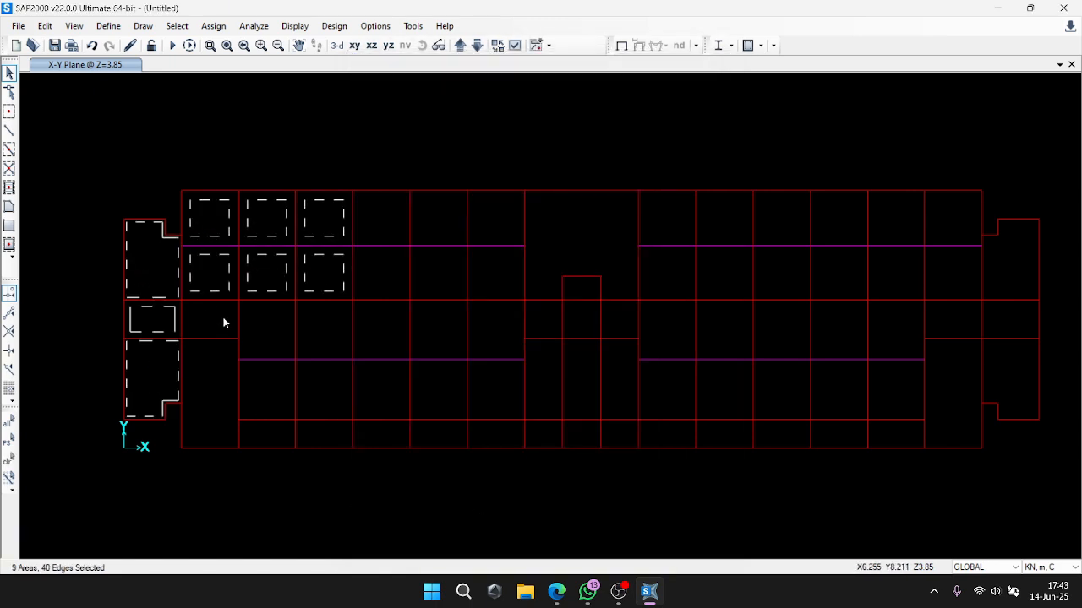
{"action": "left_click", "coordinate": [221, 319]}
{"action": "left_click", "coordinate": [213, 375]}
{"action": "left_click", "coordinate": [261, 392]}
{"action": "left_click", "coordinate": [331, 387]}
{"action": "left_click", "coordinate": [325, 434]}
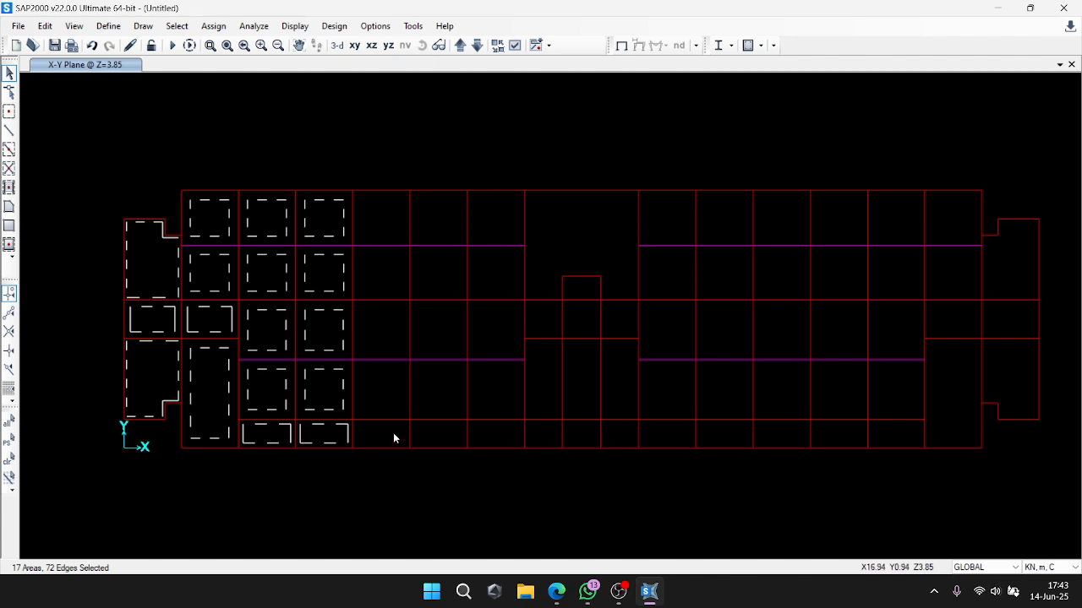
{"action": "left_click", "coordinate": [393, 433]}
{"action": "left_click", "coordinate": [385, 394]}
{"action": "left_click", "coordinate": [390, 330]}
{"action": "left_click", "coordinate": [417, 327]}
{"action": "left_click", "coordinate": [438, 395]}
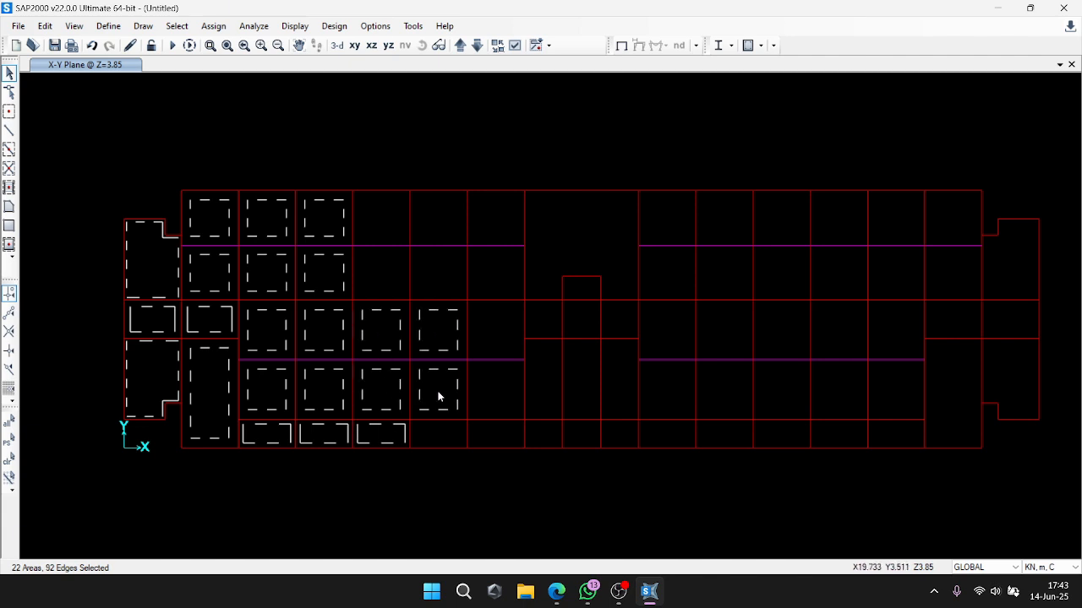
{"action": "key", "text": "Delete"}
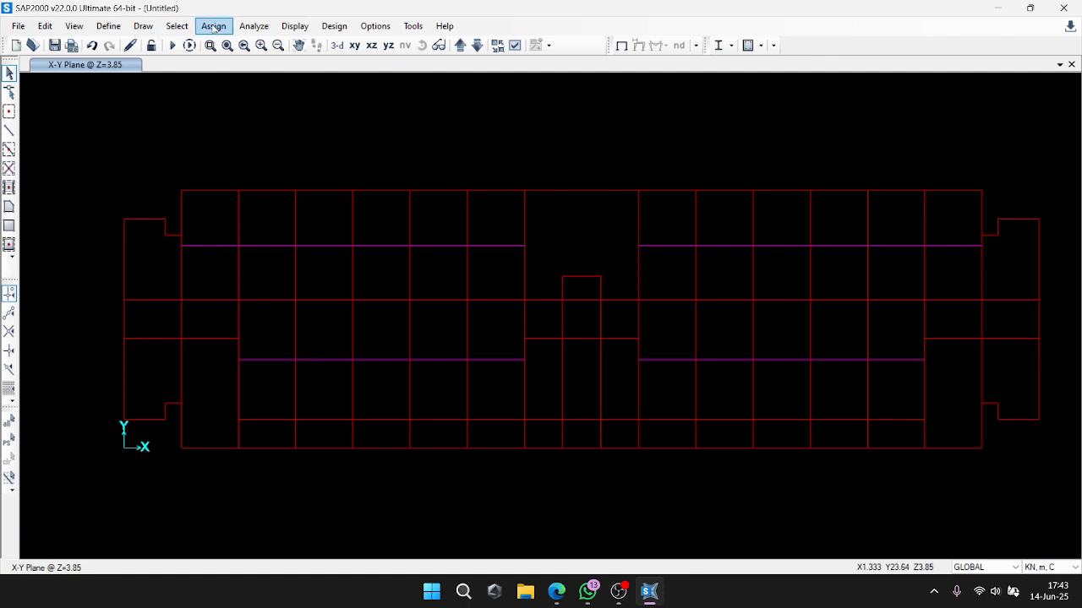
Turn on Fill Objects in the display options so the slab panels are drawn shaded.
{"action": "left_click", "coordinate": [515, 46]}
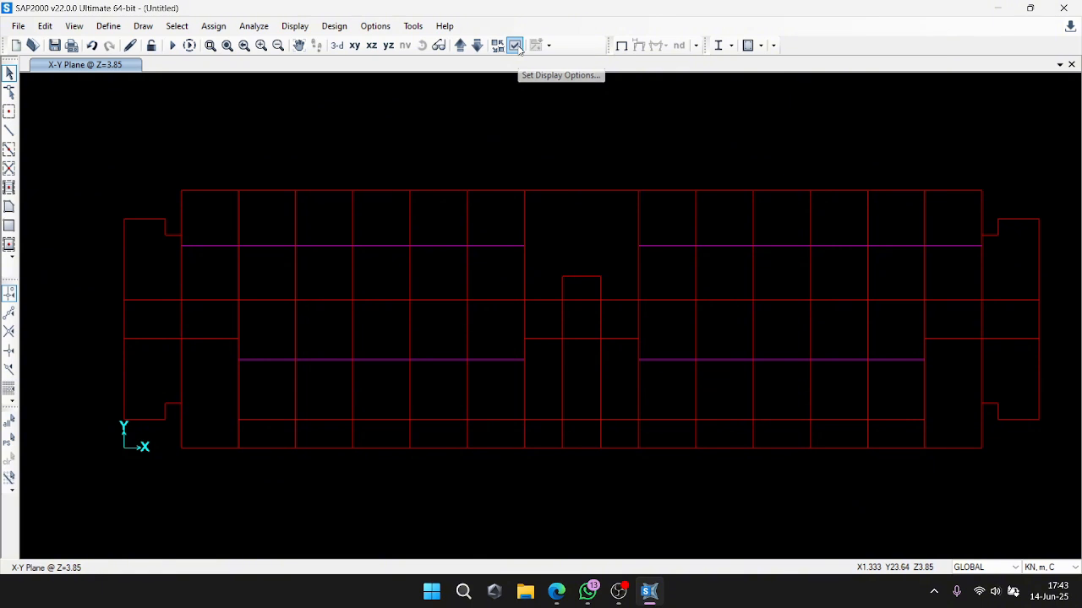
{"action": "left_click", "coordinate": [591, 162]}
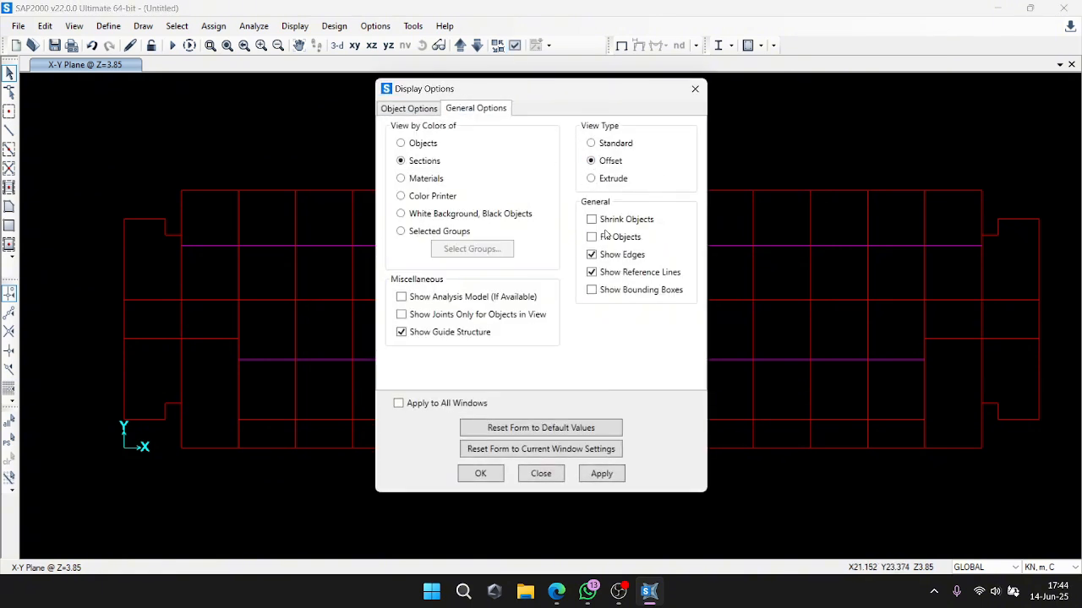
{"action": "left_click", "coordinate": [617, 471]}
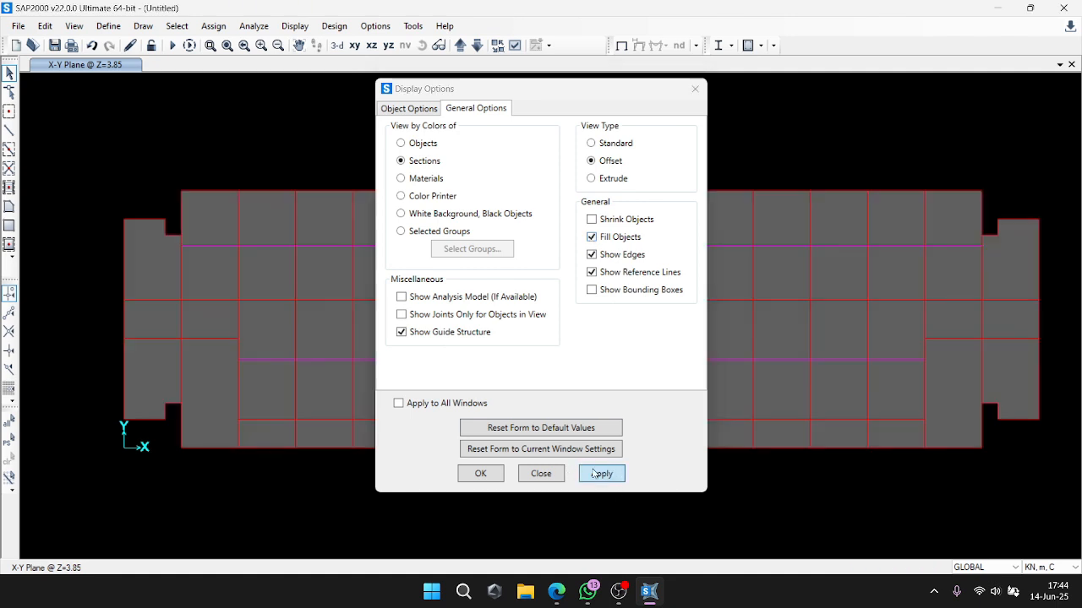
{"action": "left_click", "coordinate": [479, 475]}
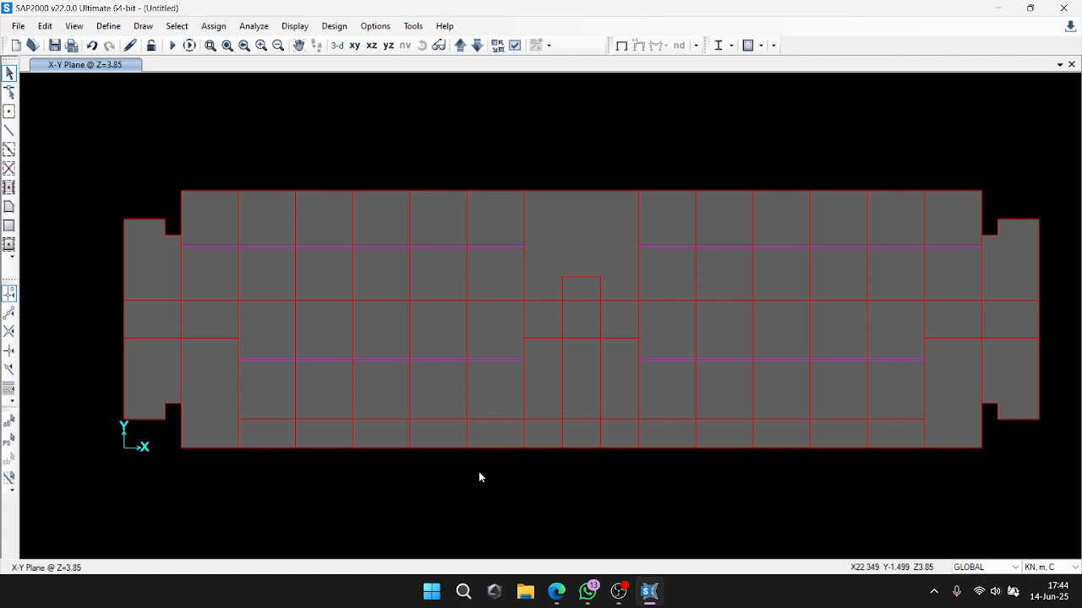
Delete the tall slab panel in the southwest main bay and the large notched panel in the upper central bay.
{"action": "left_click", "coordinate": [205, 393]}
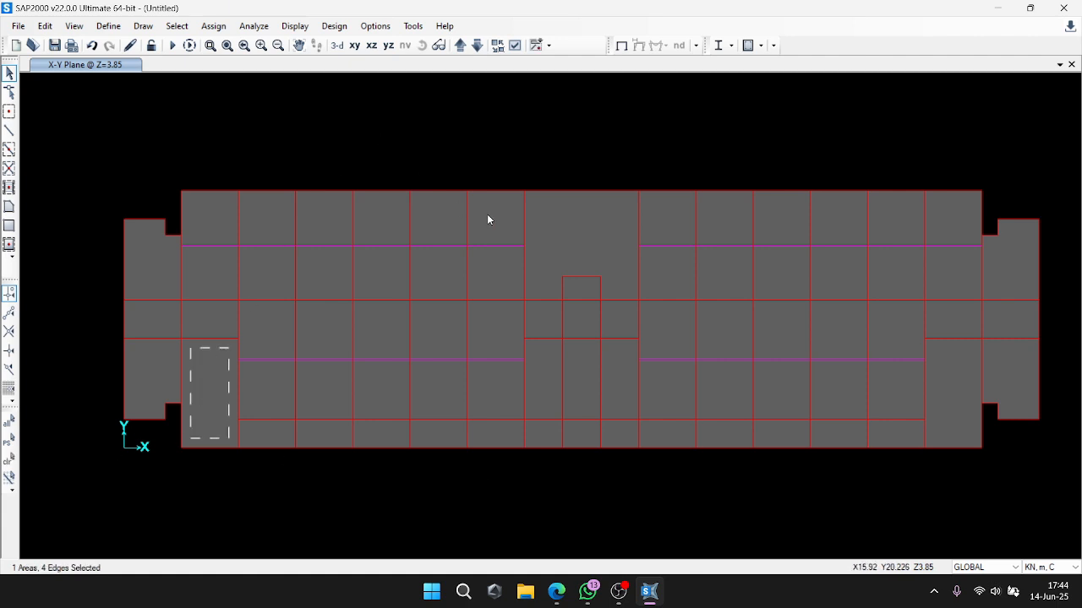
{"action": "left_click", "coordinate": [623, 248]}
{"action": "key", "text": "Delete"}
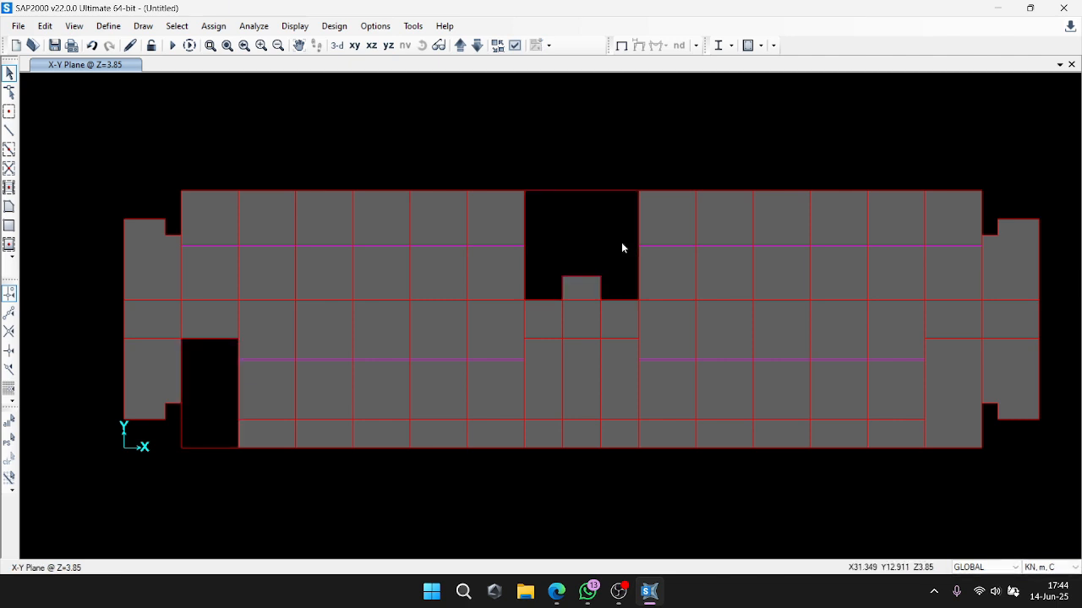
{"action": "left_click", "coordinate": [619, 309]}
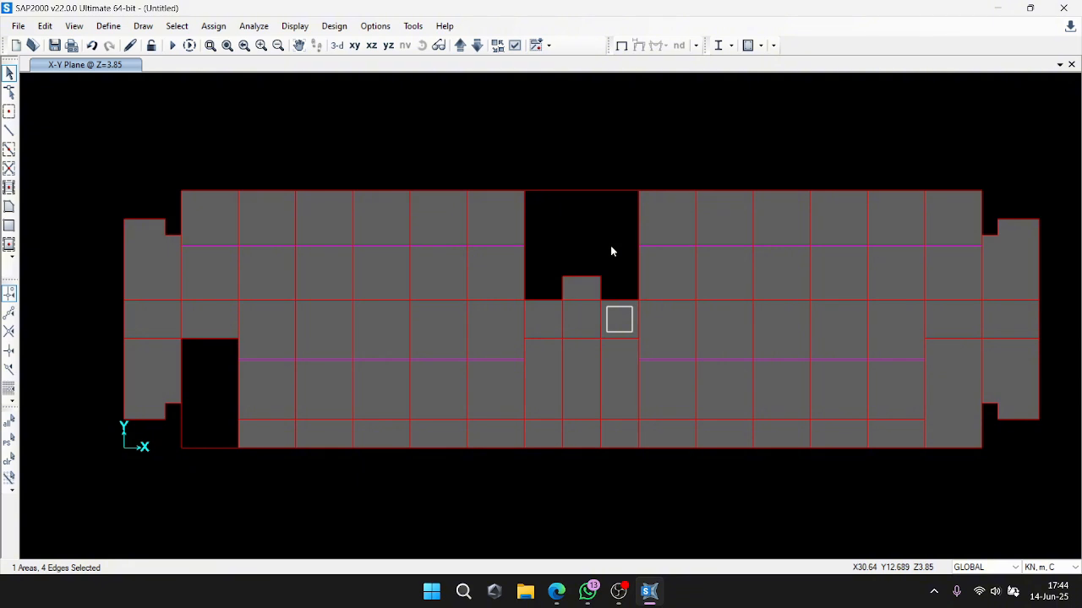
{"action": "left_click", "coordinate": [176, 26]}
{"action": "mouse_move", "coordinate": [211, 44]}
{"action": "mouse_move", "coordinate": [405, 169]}
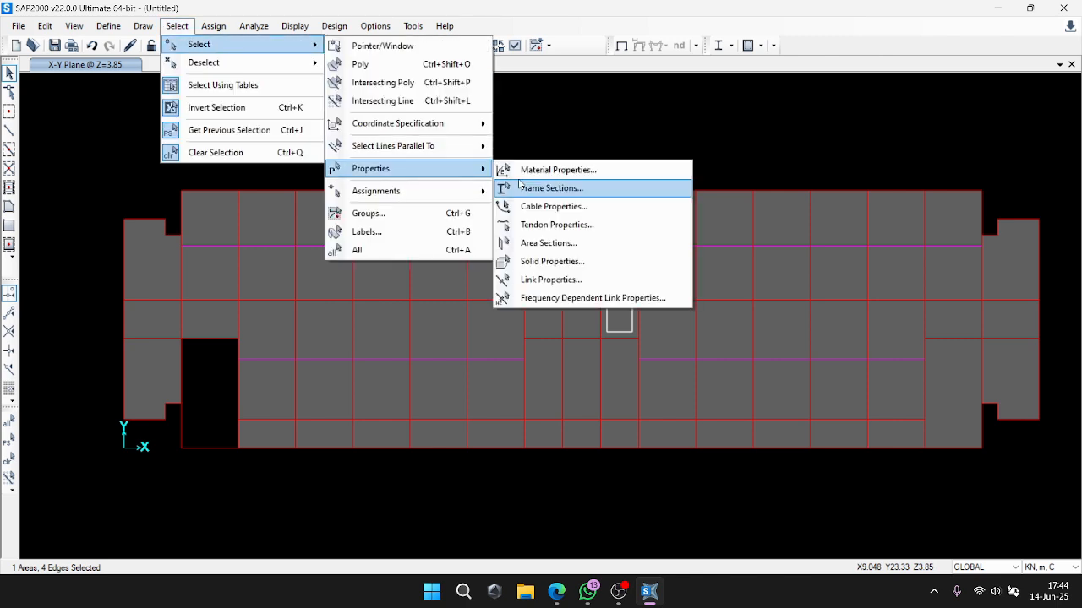
{"action": "left_click", "coordinate": [551, 188]}
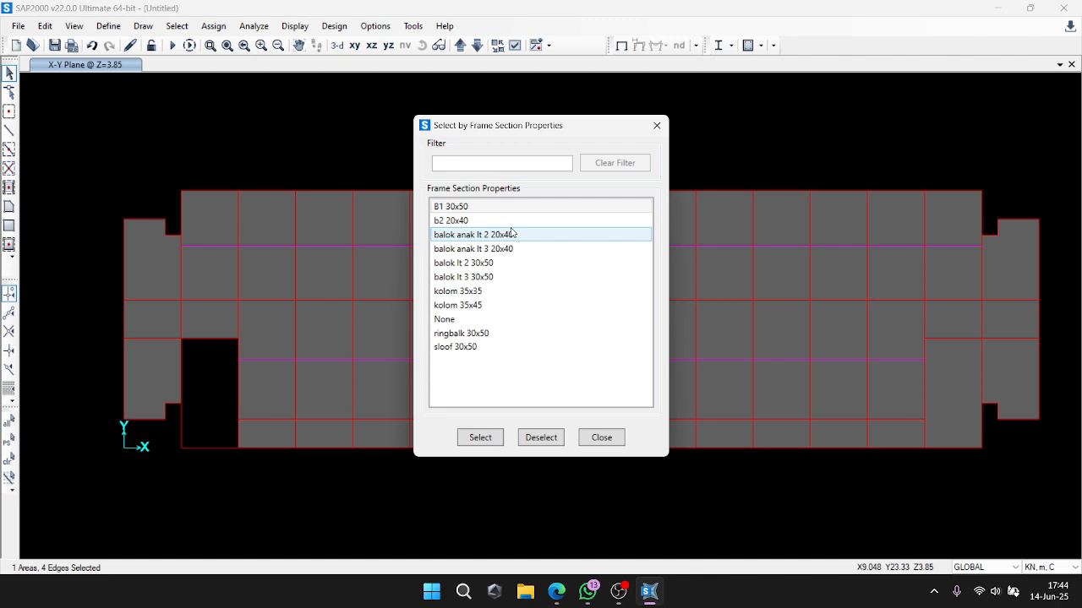
{"action": "left_click", "coordinate": [602, 437]}
Select all area objects assigned the plat 12 area section.
{"action": "left_click", "coordinate": [176, 25]}
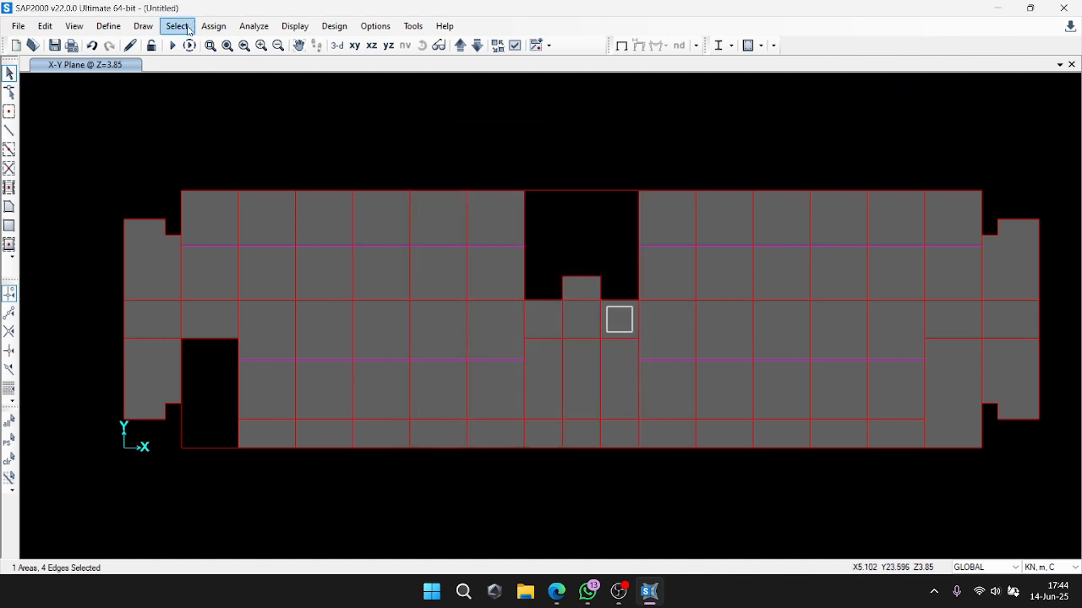
{"action": "mouse_move", "coordinate": [193, 50]}
{"action": "mouse_move", "coordinate": [372, 168]}
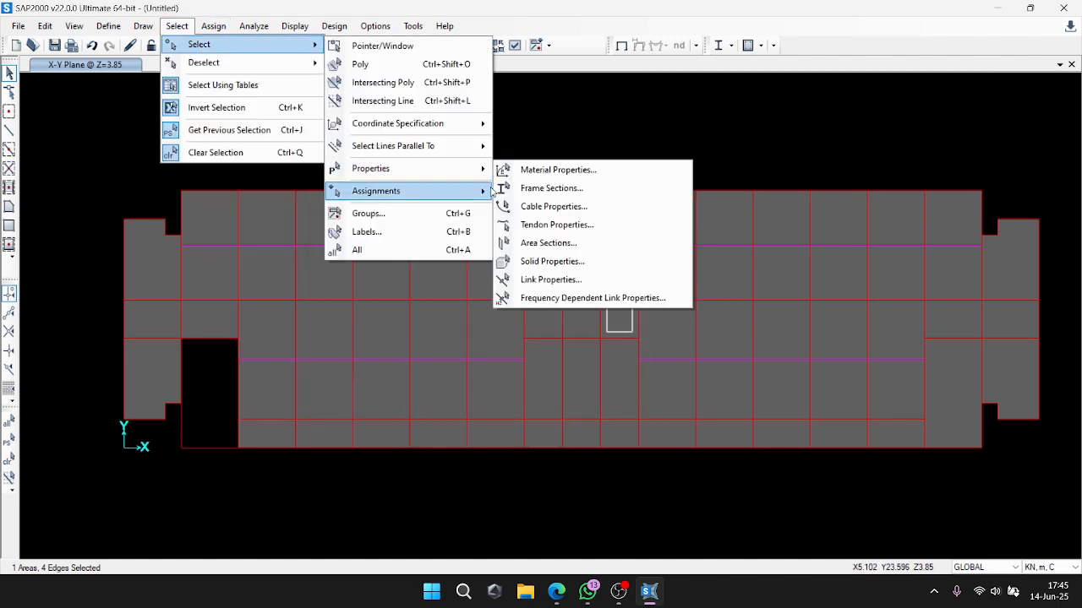
{"action": "left_click", "coordinate": [576, 243]}
{"action": "left_click", "coordinate": [471, 220]}
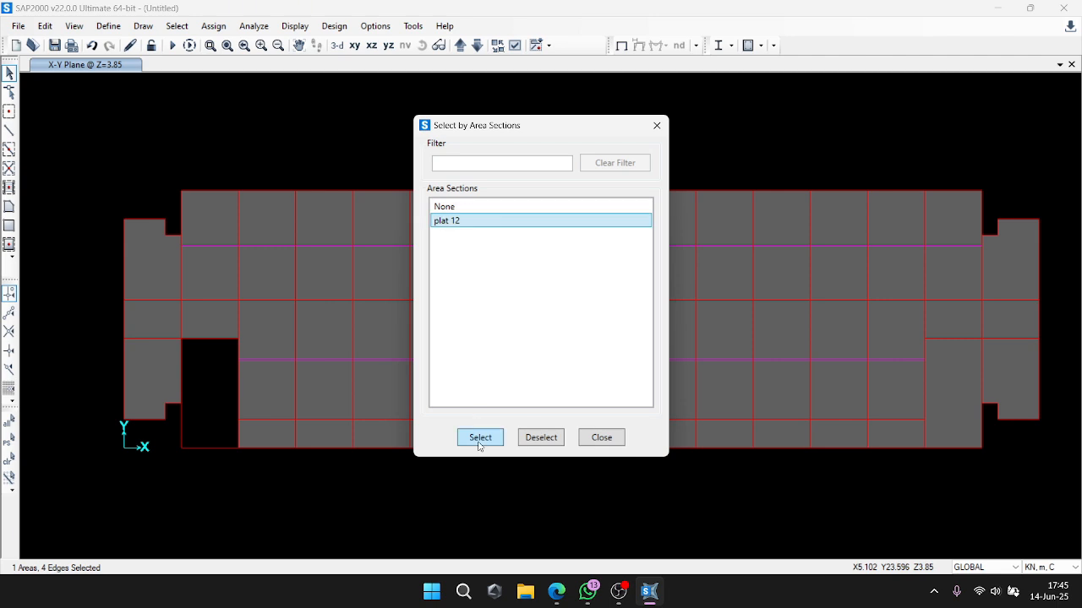
{"action": "left_click", "coordinate": [480, 438]}
{"action": "left_click", "coordinate": [657, 125]}
Replicate the selected slab panels linearly once with dz 3.85, keeping the original objects.
{"action": "left_click", "coordinate": [44, 26]}
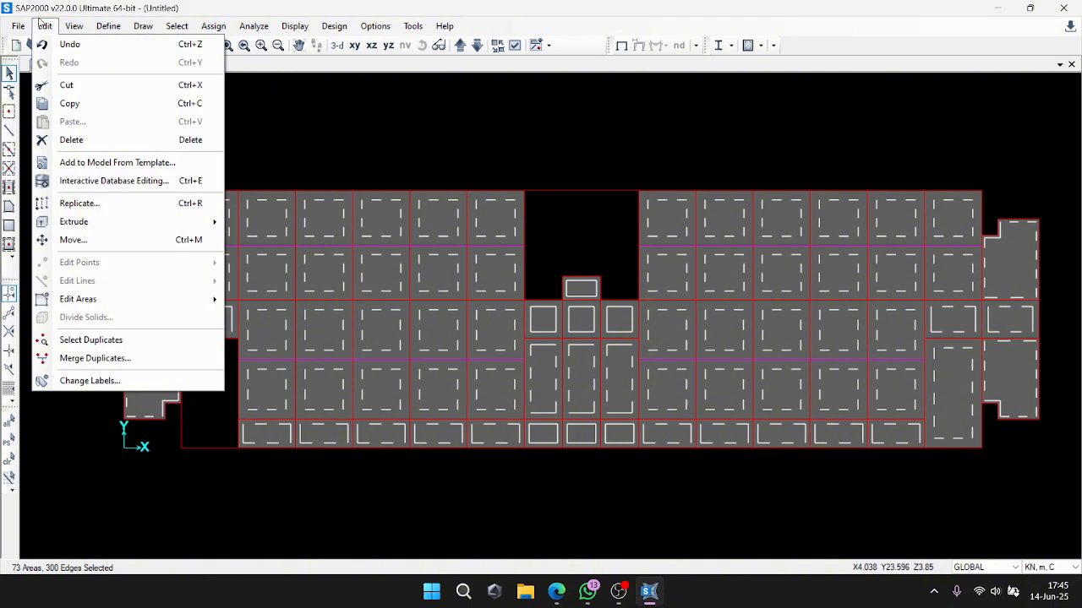
{"action": "left_click", "coordinate": [149, 204]}
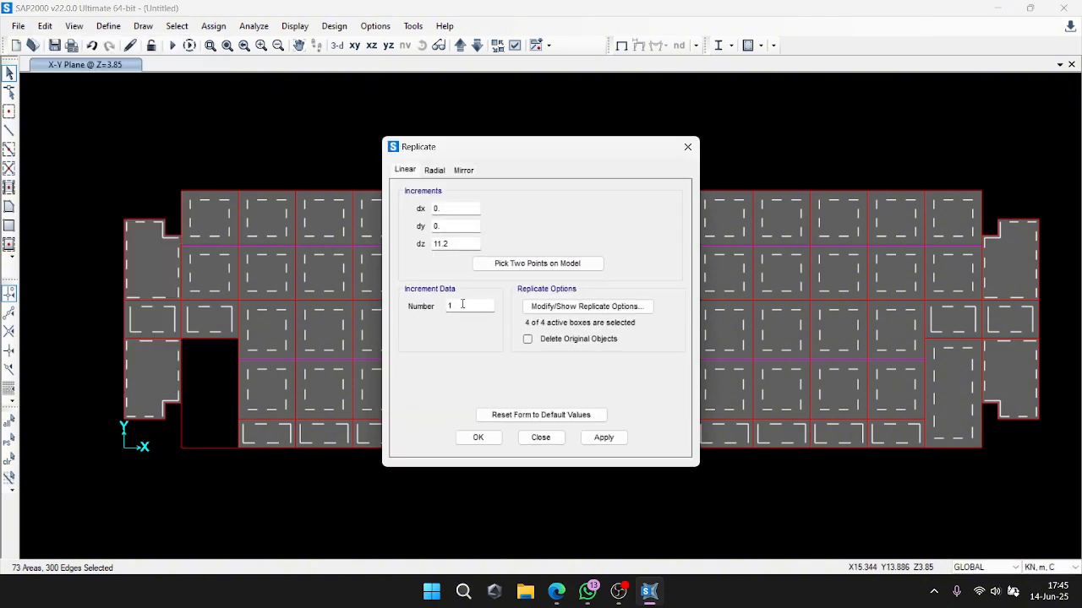
{"action": "left_click_drag", "start_coordinate": [457, 244], "coordinate": [389, 258]}
{"action": "type", "text": "3.85"}
{"action": "double_click", "coordinate": [449, 305]}
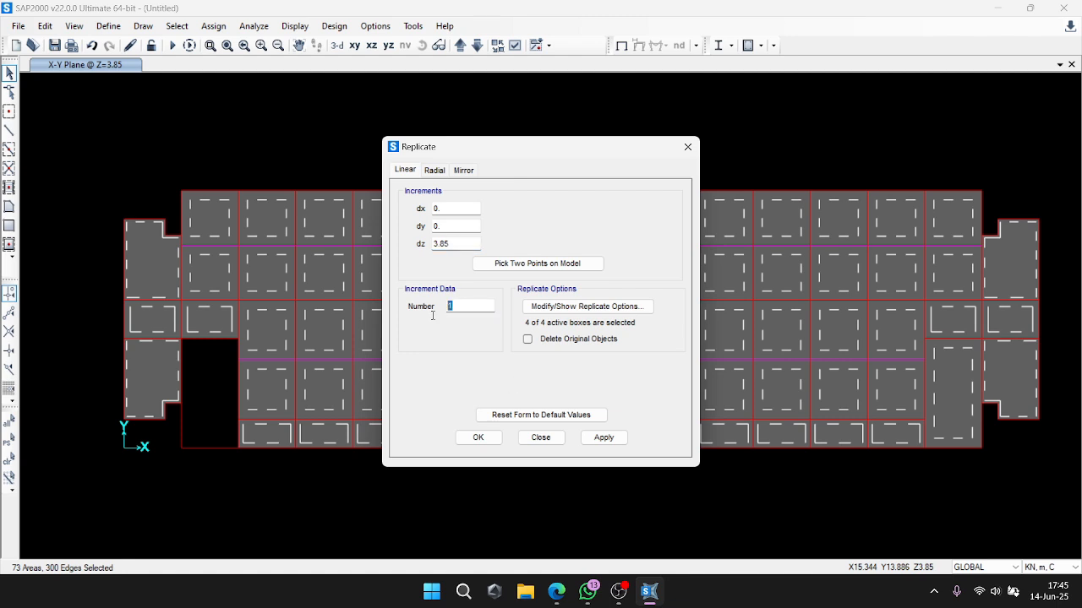
{"action": "left_click", "coordinate": [610, 438]}
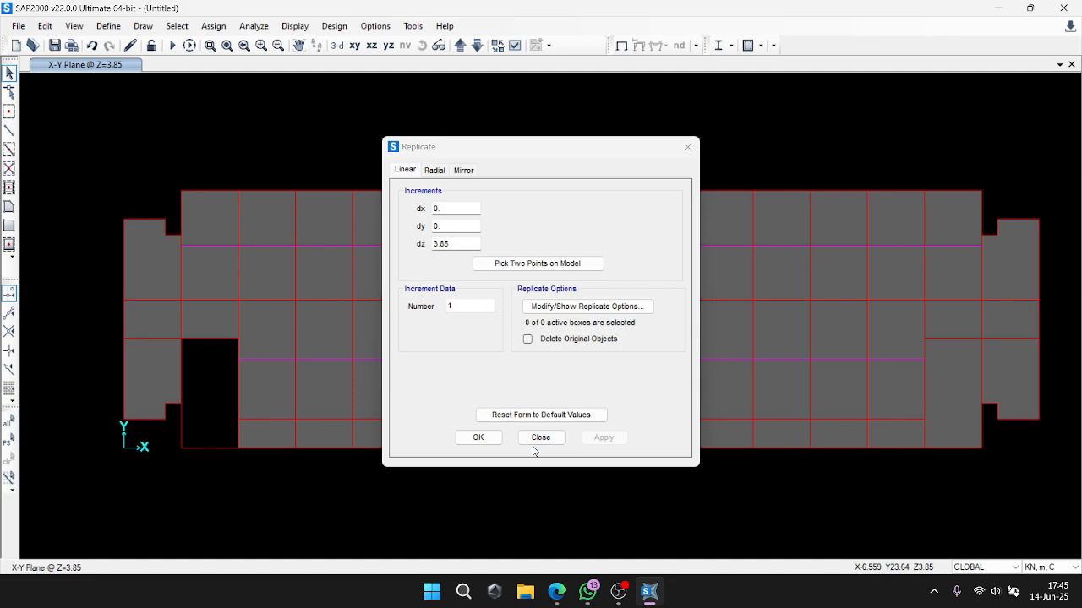
{"action": "left_click", "coordinate": [490, 440]}
Show the whole building in a rotated 3-D view with the view type set to Extrude.
{"action": "left_click", "coordinate": [337, 45]}
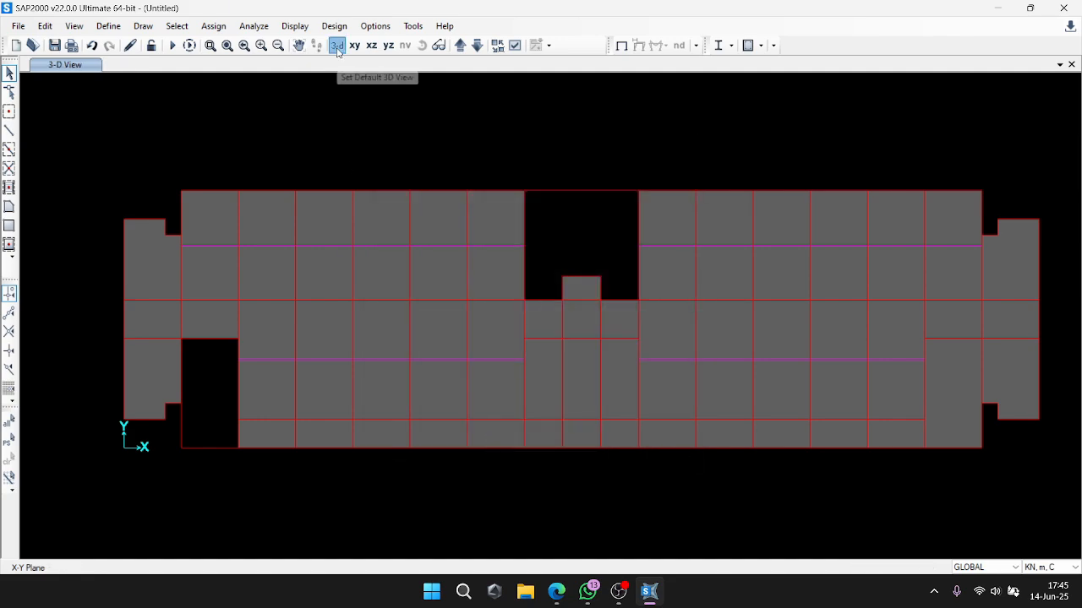
{"action": "left_click", "coordinate": [422, 44]}
{"action": "left_click_drag", "start_coordinate": [540, 254], "coordinate": [508, 180]}
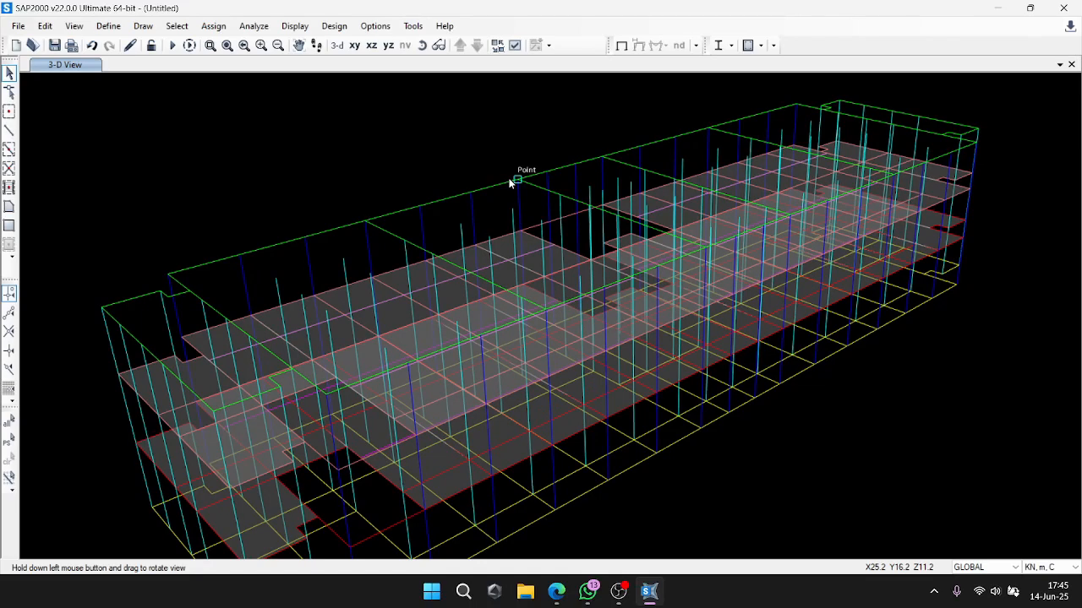
{"action": "left_click", "coordinate": [515, 45]}
{"action": "left_click", "coordinate": [497, 111]}
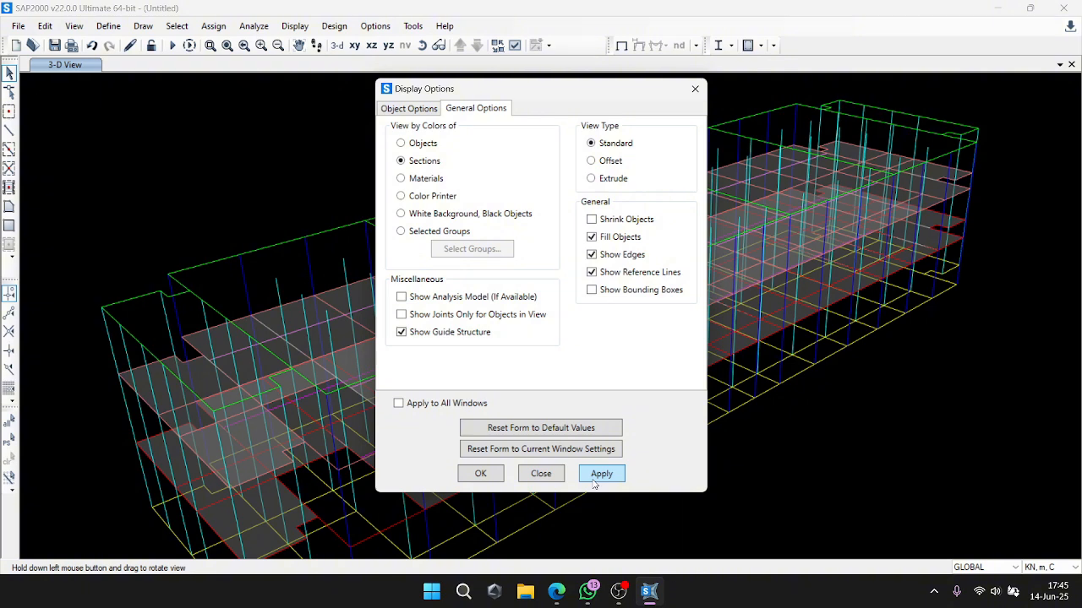
{"action": "left_click", "coordinate": [601, 180]}
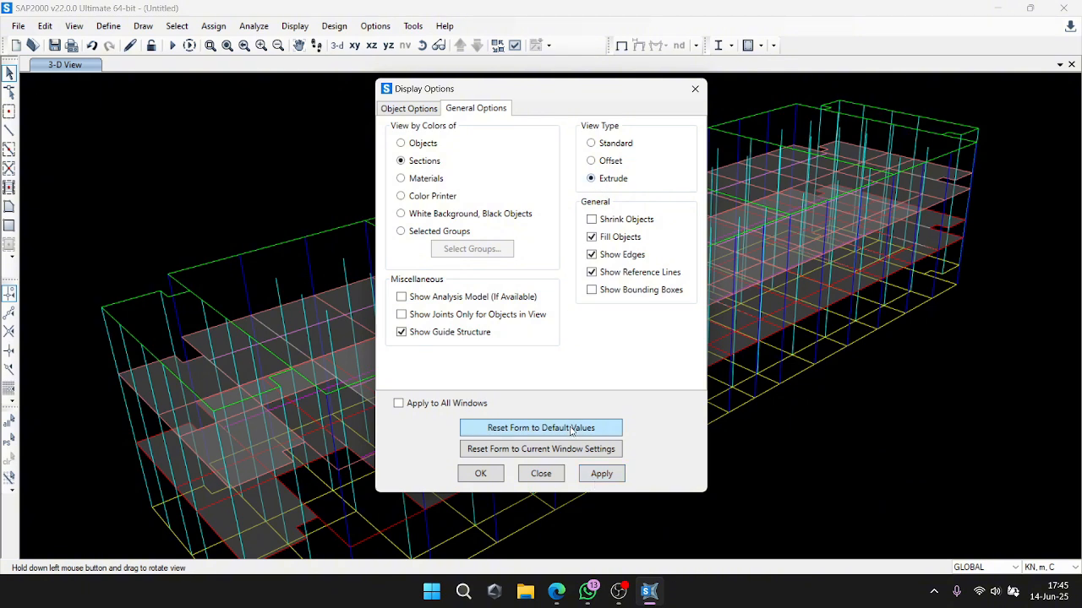
{"action": "left_click", "coordinate": [590, 476]}
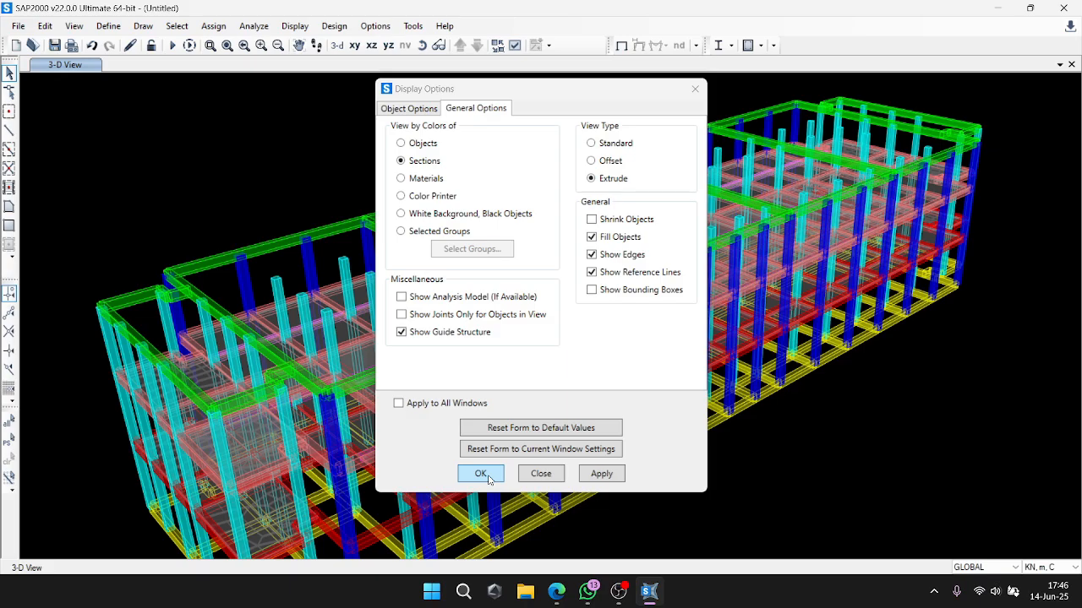
{"action": "left_click", "coordinate": [481, 474]}
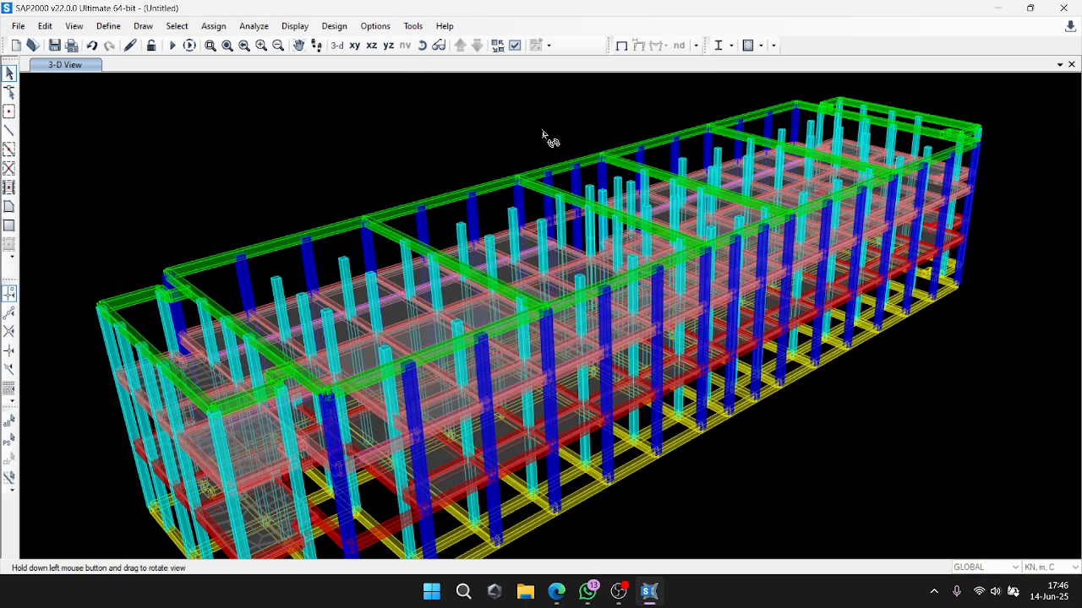
{"action": "left_click_drag", "start_coordinate": [542, 132], "coordinate": [499, 117]}
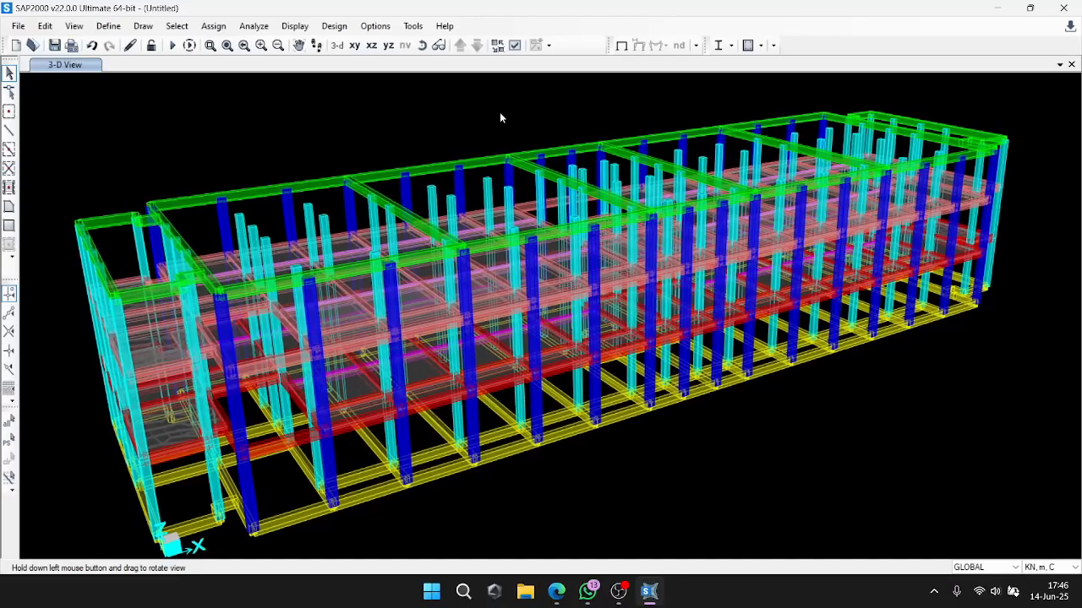
Save the model in the SAP folder, naming the file with FPTI C and the author's first name.
{"action": "left_click", "coordinate": [54, 45]}
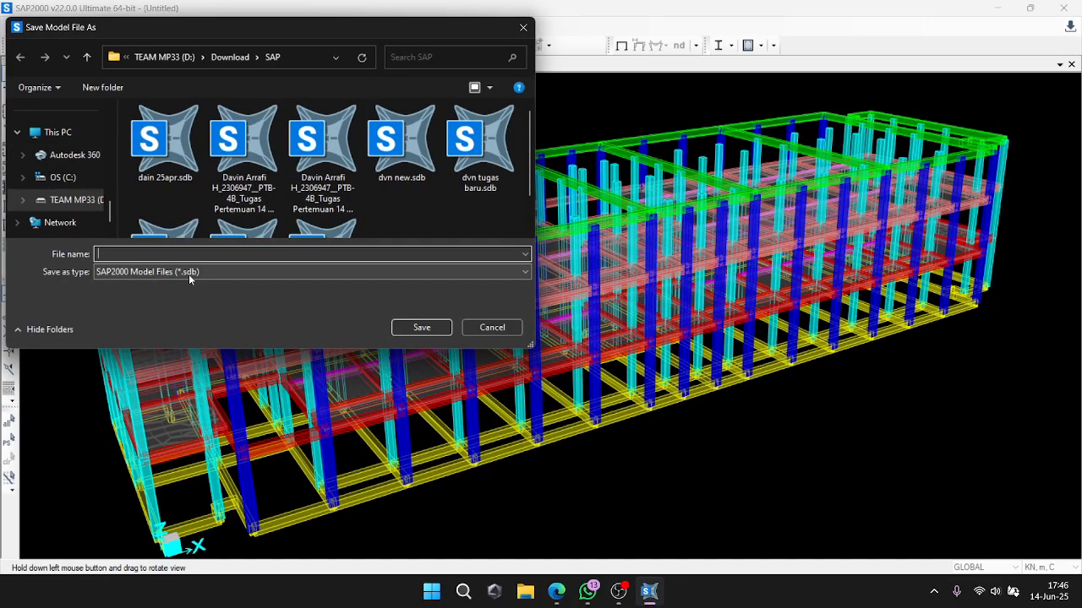
{"action": "type", "text": "FPTI C DAVIN"}
{"action": "left_click", "coordinate": [446, 329]}
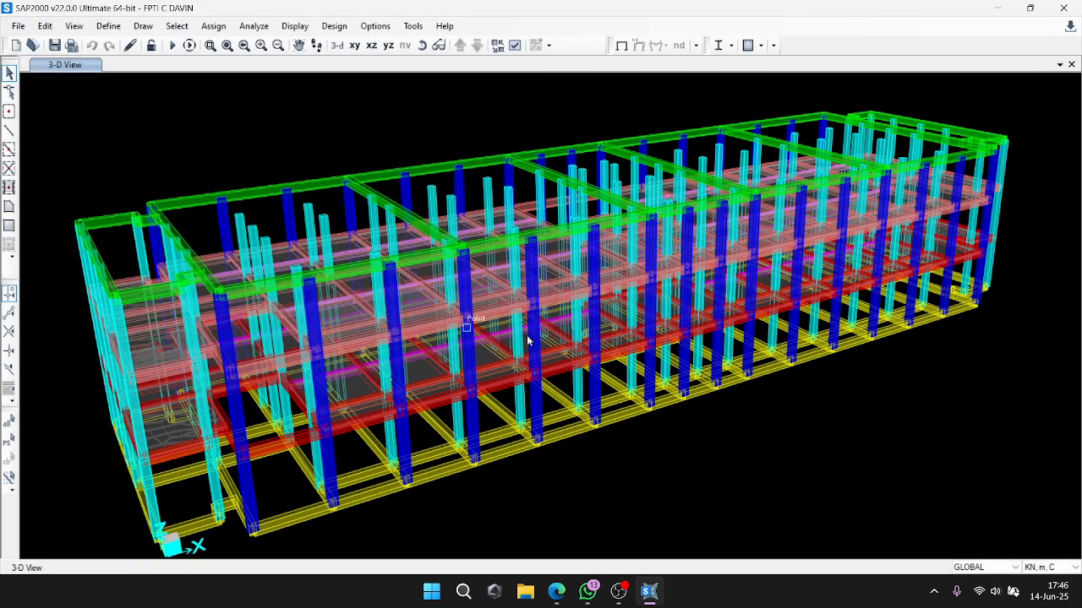
Capture a rectangular screen snip of the extruded 3-D building model.
{"action": "key", "text": "super+shift+s"}
{"action": "left_click_drag", "start_coordinate": [28, 76], "coordinate": [987, 501]}
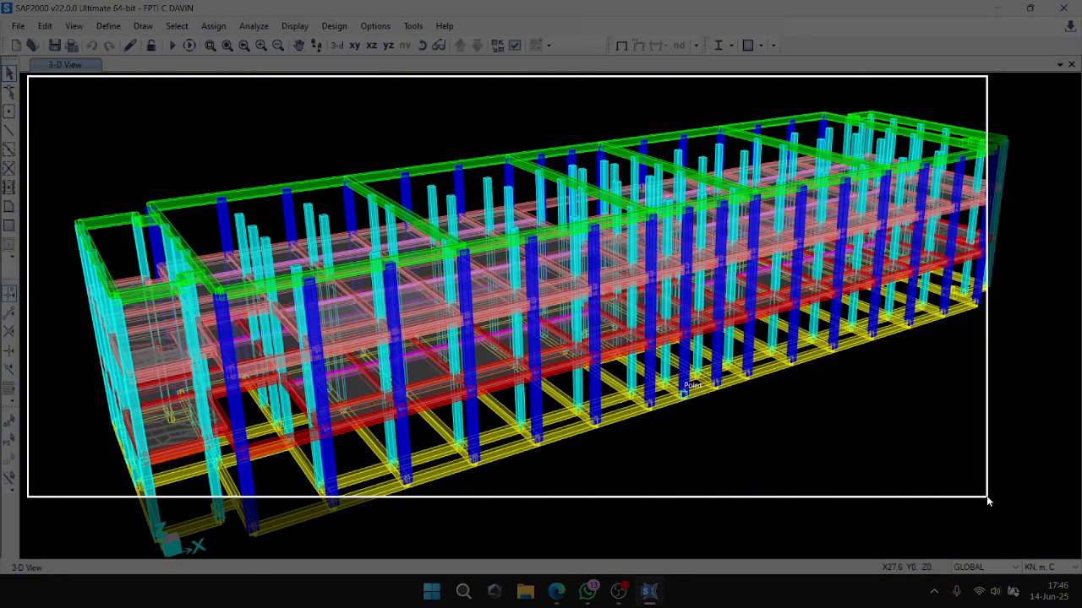
{"action": "left_click_drag", "start_coordinate": [987, 502], "coordinate": [989, 500]}
{"action": "left_click", "coordinate": [598, 592]}
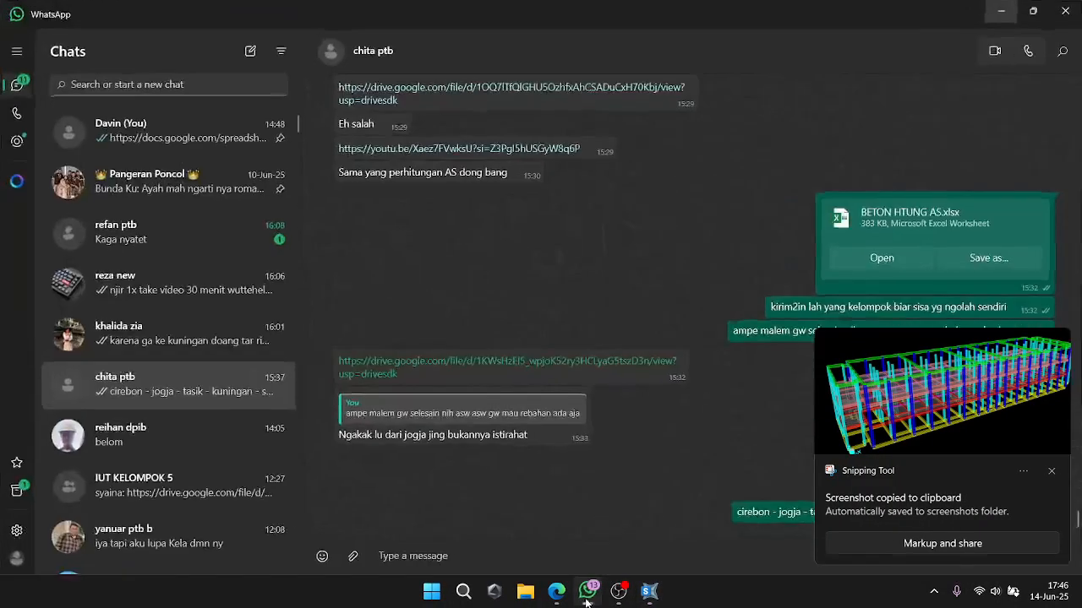
{"action": "left_click", "coordinate": [618, 592]}
{"action": "left_click", "coordinate": [1051, 472]}
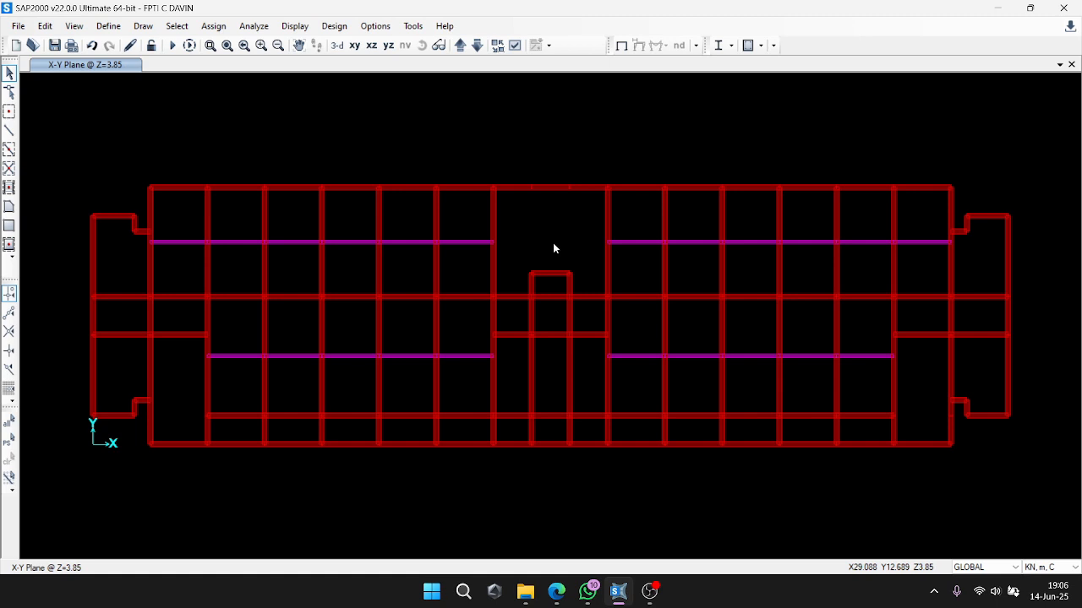
Rename the 4000Psi concrete material as Beton fc 15 mpa and set its weight per unit volume to 24 in KN, m, C units.
{"action": "left_click", "coordinate": [109, 26]}
{"action": "left_click", "coordinate": [190, 43]}
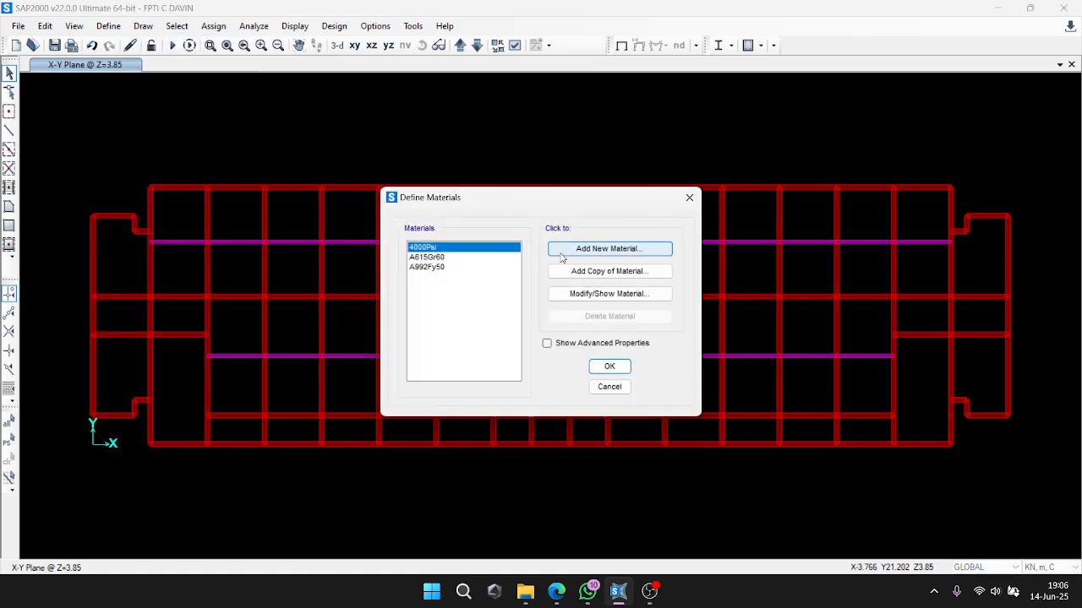
{"action": "left_click", "coordinate": [609, 294]}
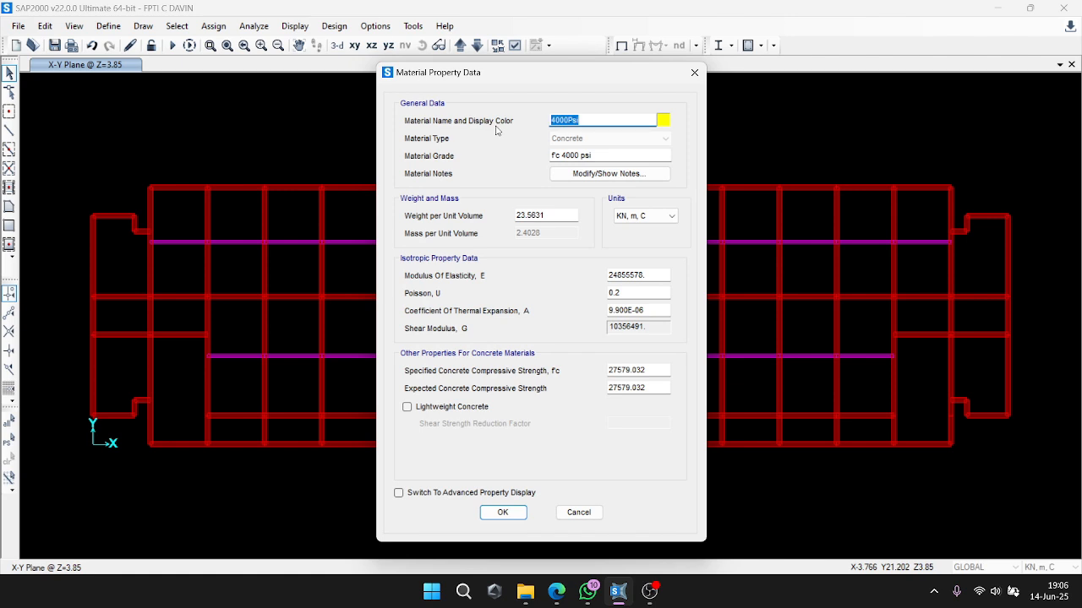
{"action": "type", "text": "Beton fc 15 mpa"}
{"action": "key", "text": "Tab"}
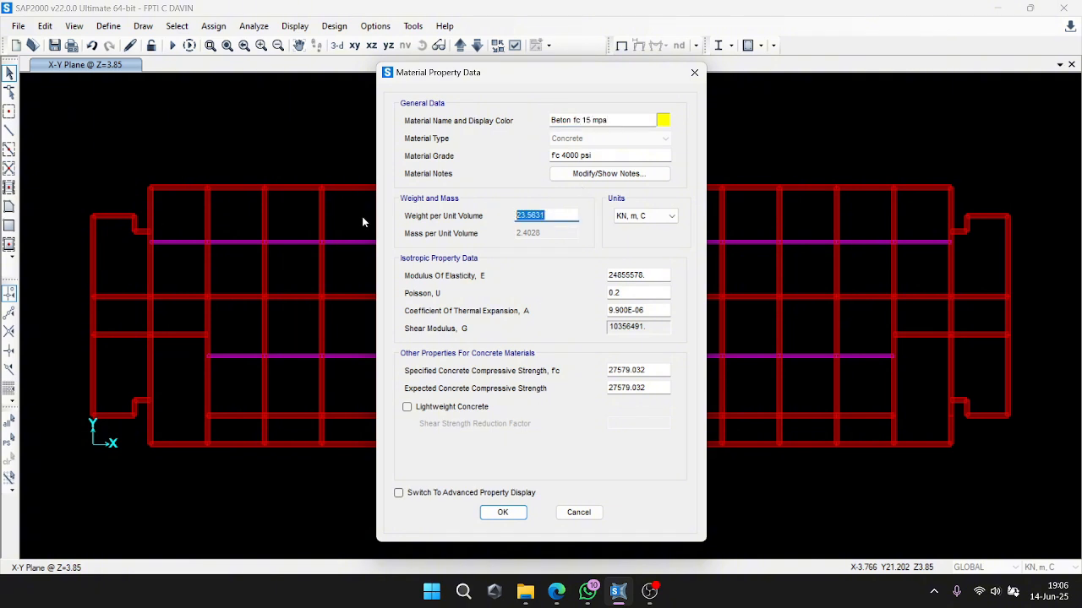
{"action": "type", "text": "24"}
Switch the material's units to N, mm, C and set the modulus of elasticity to 4700*sqr(15).
{"action": "left_click", "coordinate": [642, 152]}
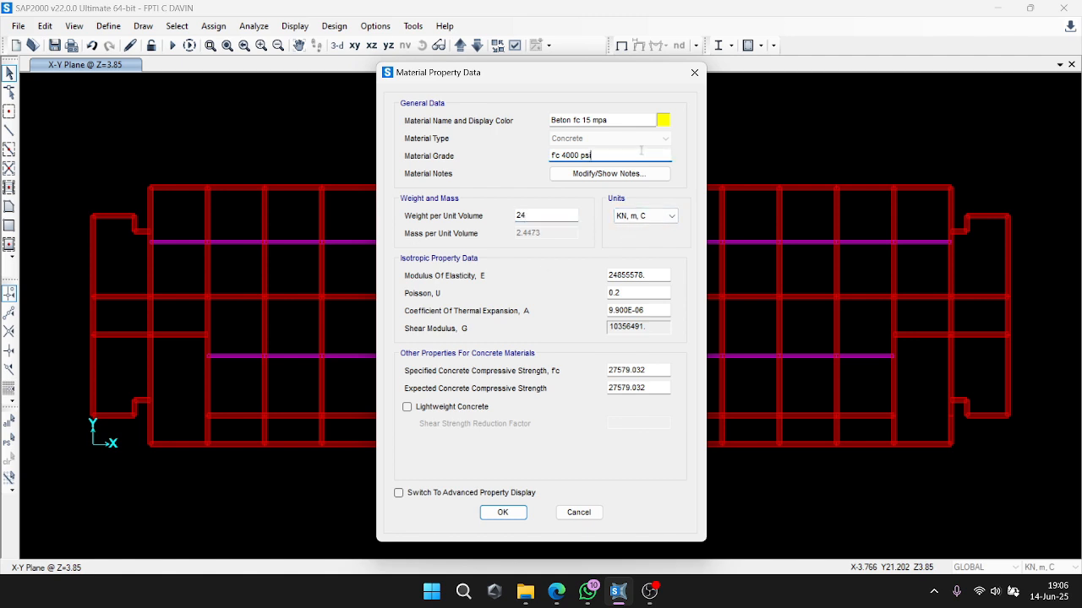
{"action": "left_click", "coordinate": [656, 213]}
{"action": "left_click", "coordinate": [651, 275]}
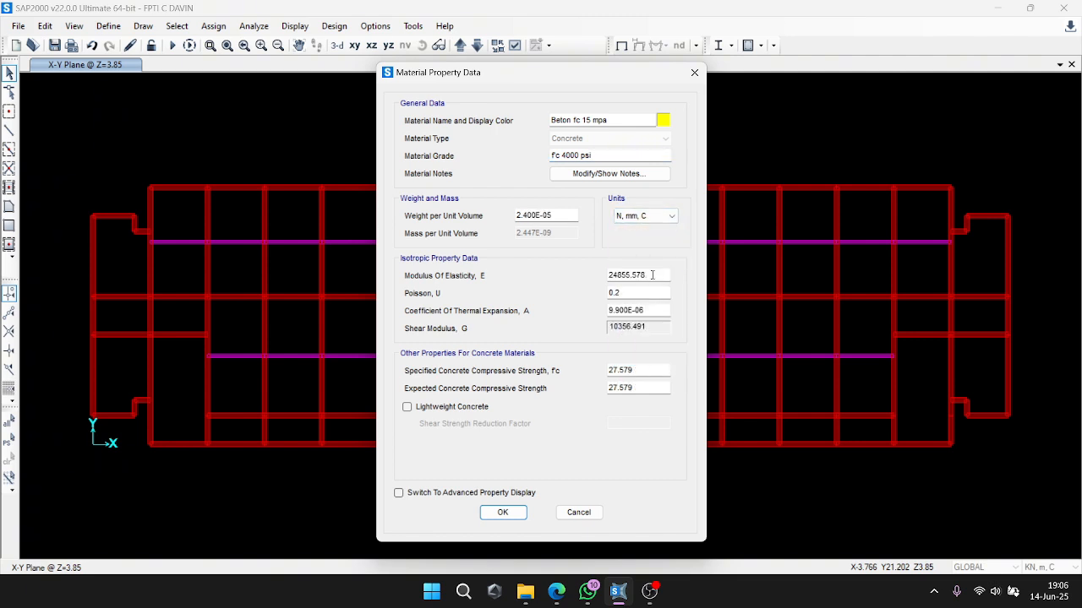
{"action": "double_click", "coordinate": [651, 276]}
{"action": "type", "text": "4700*sqr(15)"}
{"action": "key", "text": "Return"}
Set both the specified and the expected concrete compressive strength to 15 in N, mm, C units.
{"action": "double_click", "coordinate": [645, 369]}
{"action": "type", "text": "15"}
{"action": "key", "text": "Tab"}
{"action": "type", "text": "15"}
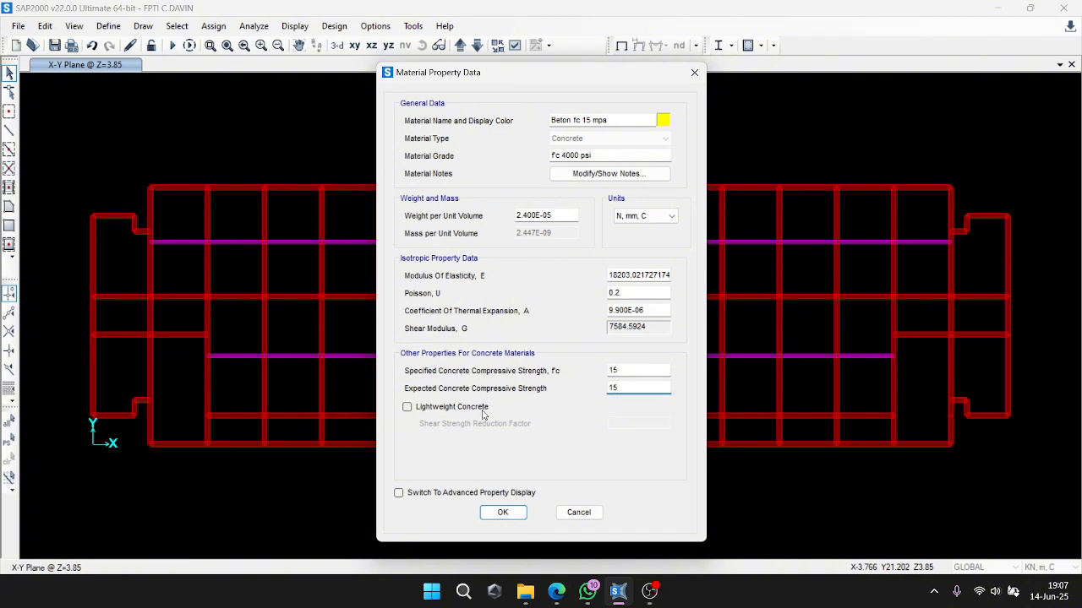
Review the material's values in KN, m, C units, return to N, mm, C, and accept the material definition.
{"action": "left_click", "coordinate": [642, 217]}
{"action": "left_click", "coordinate": [638, 281]}
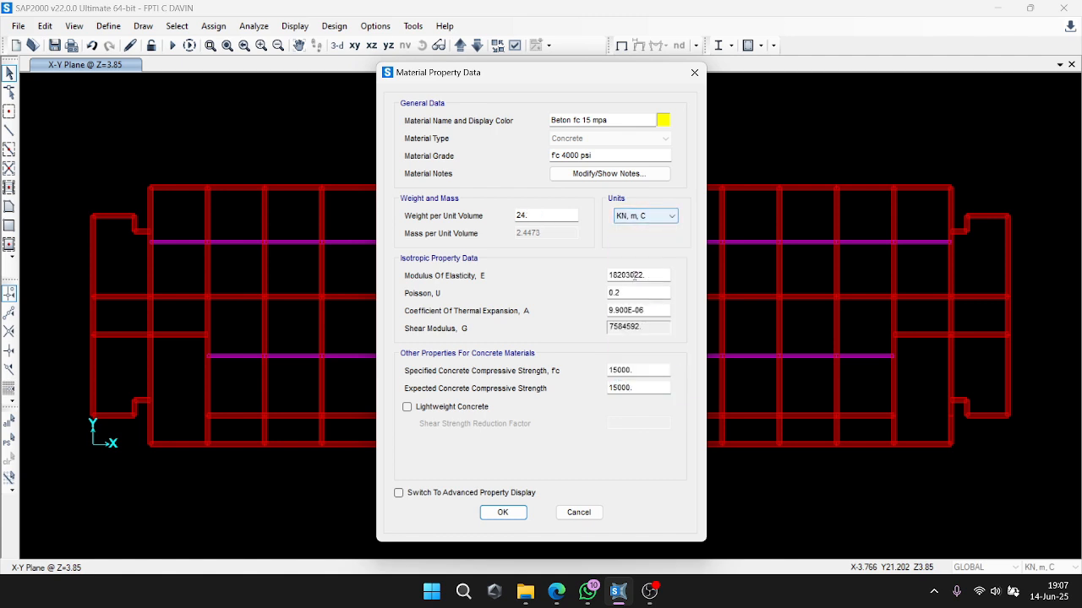
{"action": "left_click", "coordinate": [643, 217]}
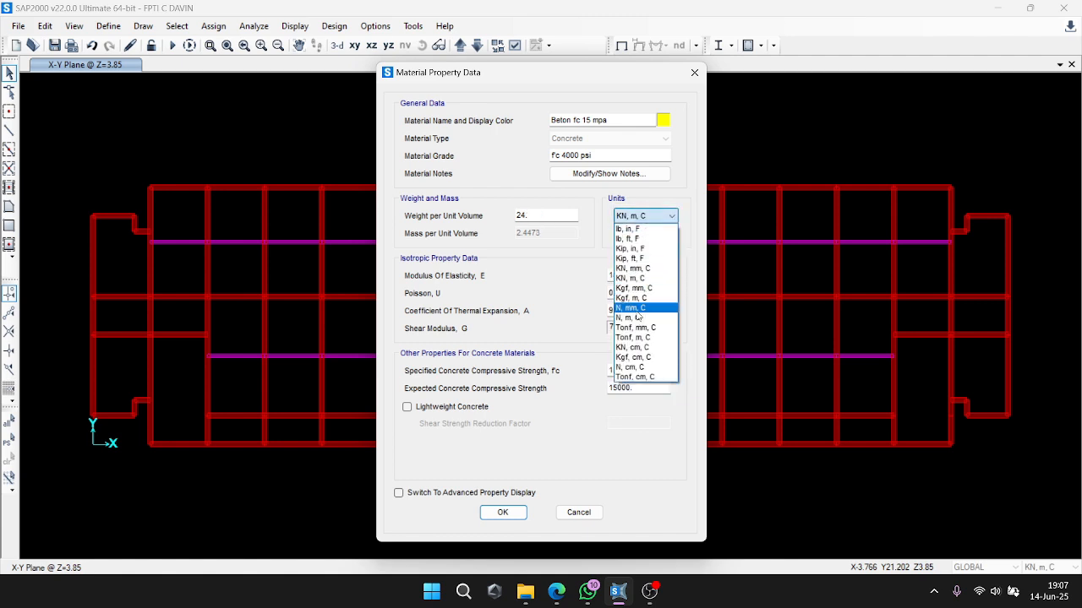
{"action": "left_click", "coordinate": [636, 307]}
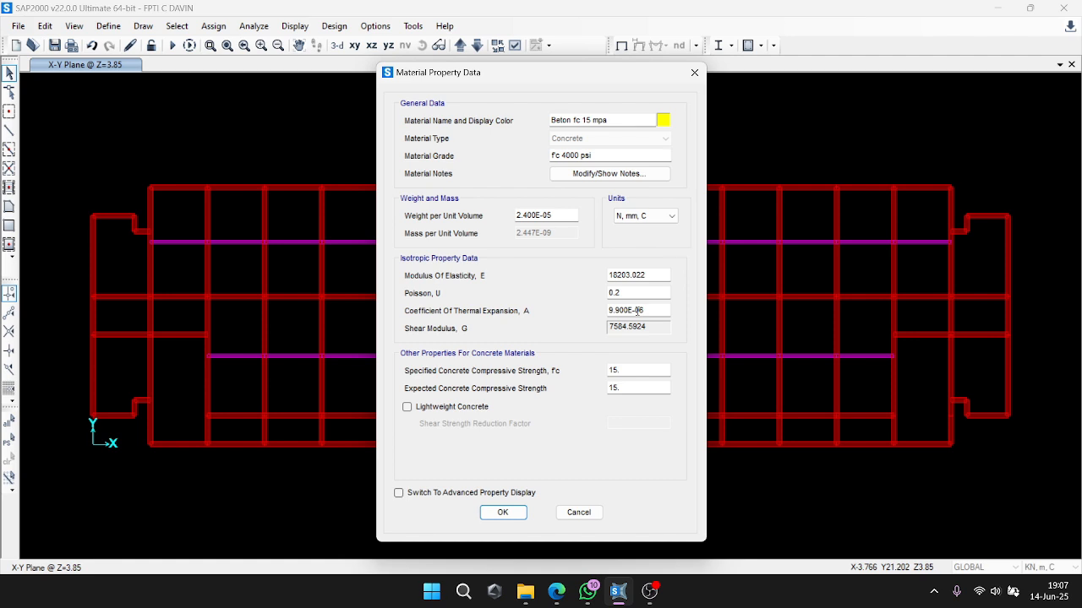
{"action": "left_click", "coordinate": [502, 512]}
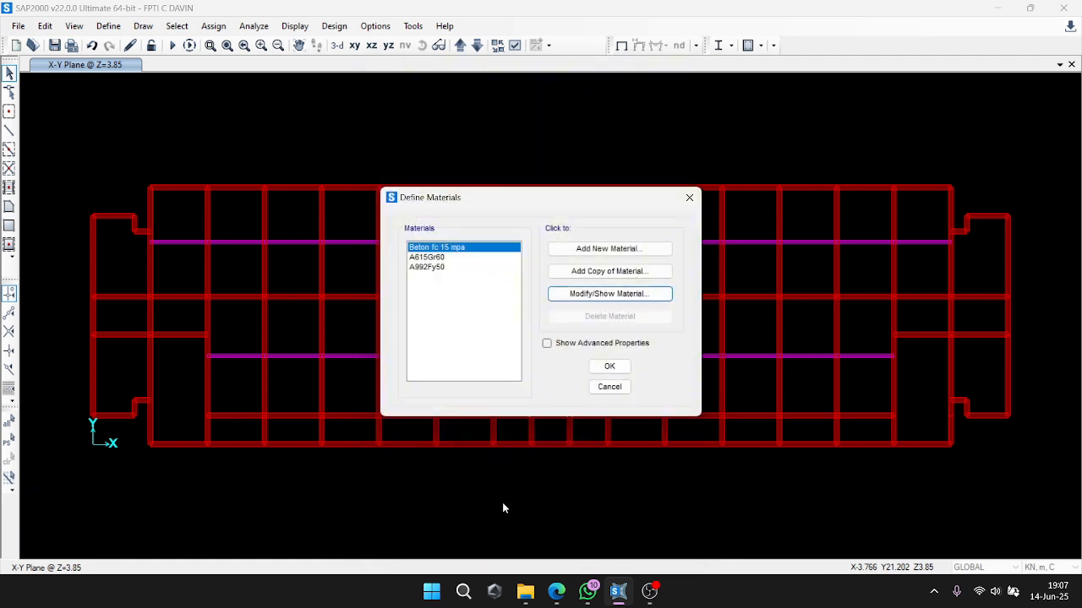
{"action": "left_click", "coordinate": [599, 372]}
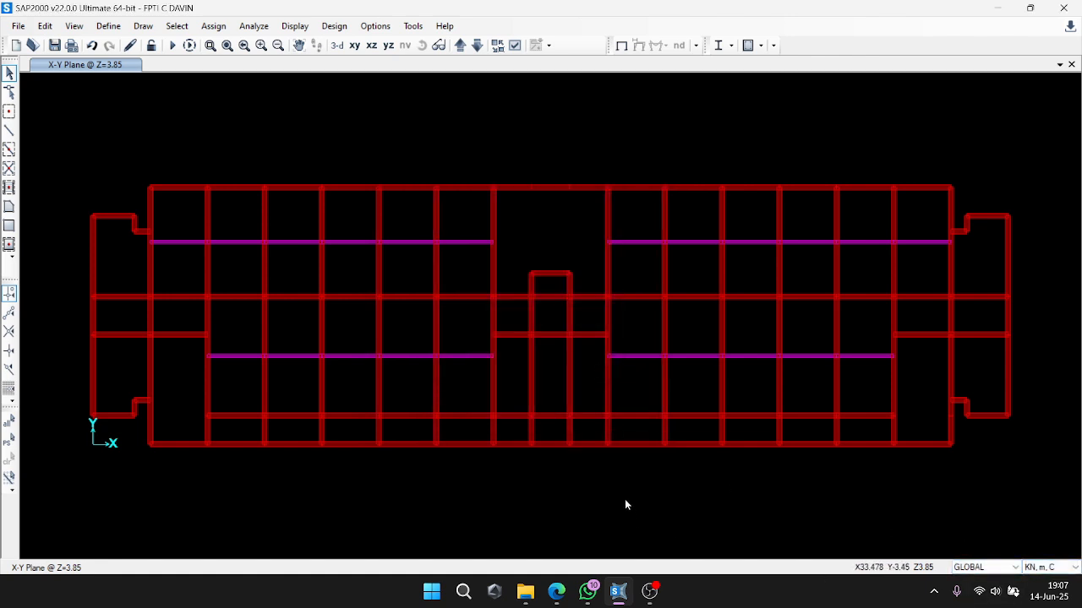
Add a load pattern named HIDUP of type Live with self weight multiplier 0.
{"action": "left_click", "coordinate": [108, 26]}
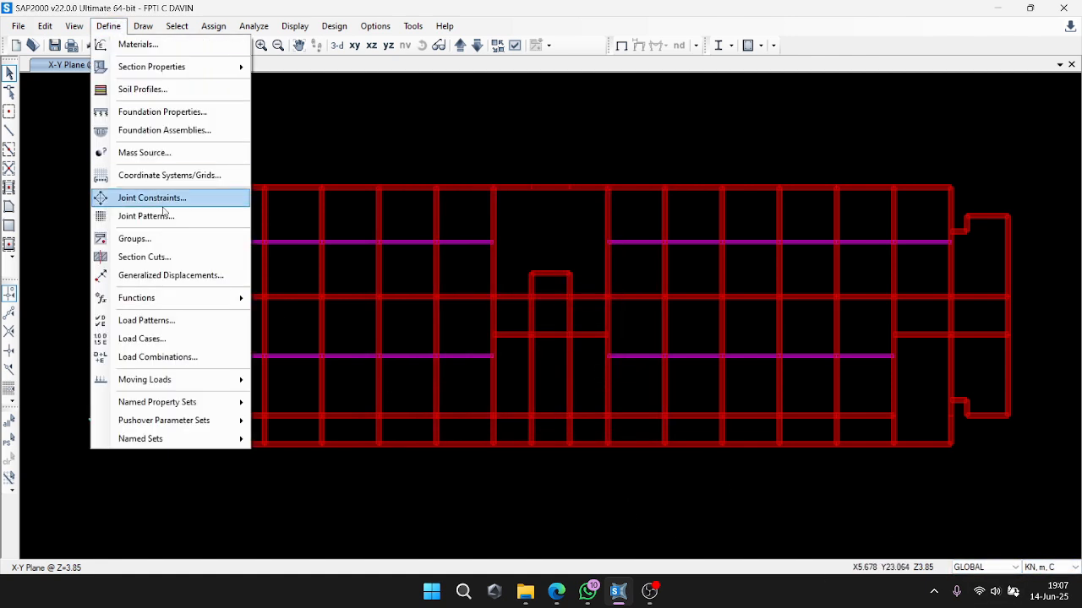
{"action": "left_click", "coordinate": [210, 319]}
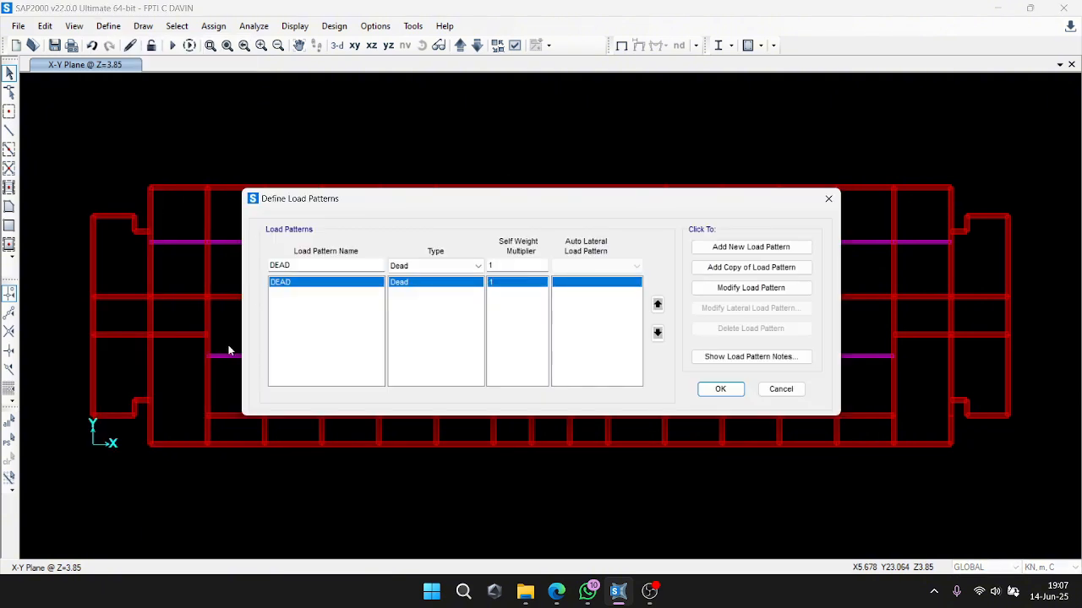
{"action": "double_click", "coordinate": [322, 265]}
{"action": "type", "text": "LIV"}
{"action": "key", "text": "BackSpace"}
{"action": "key", "text": "BackSpace"}
{"action": "key", "text": "BackSpace"}
{"action": "type", "text": "HIDUP"}
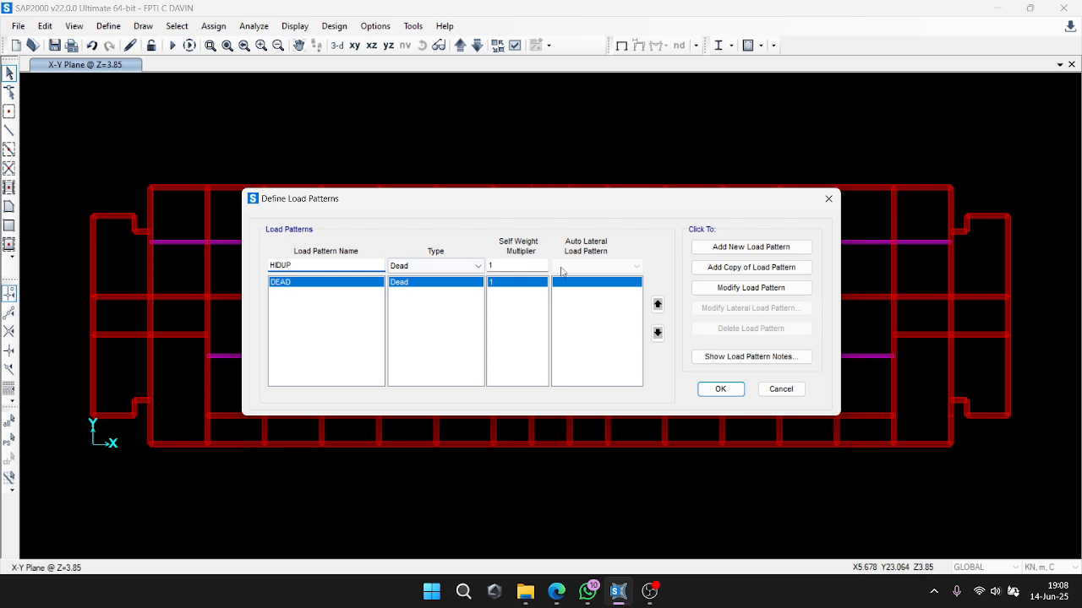
{"action": "left_click", "coordinate": [443, 266]}
{"action": "left_click", "coordinate": [445, 289]}
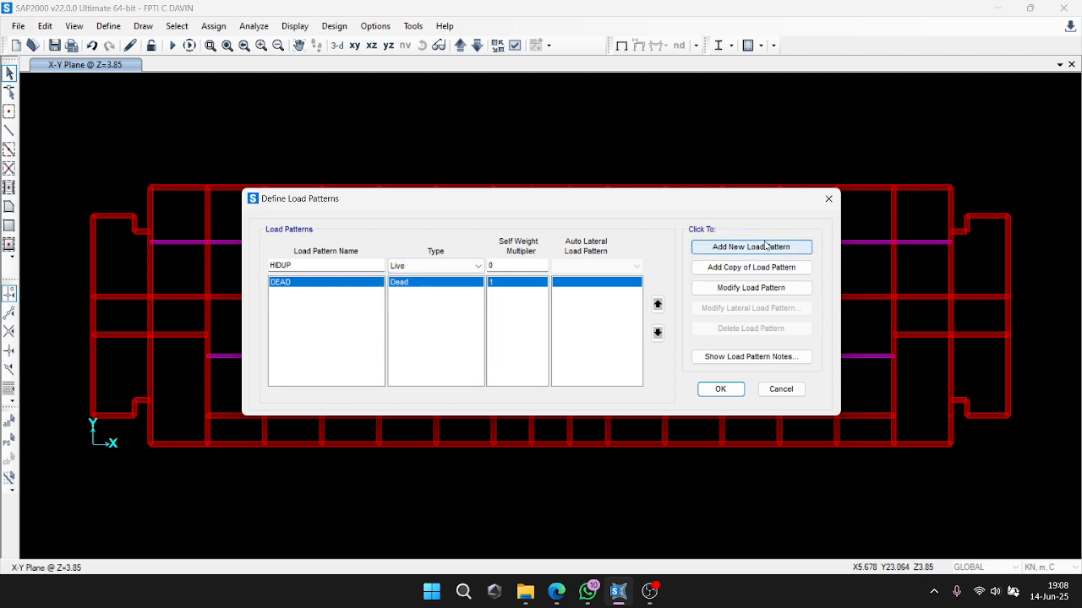
{"action": "left_click", "coordinate": [743, 247]}
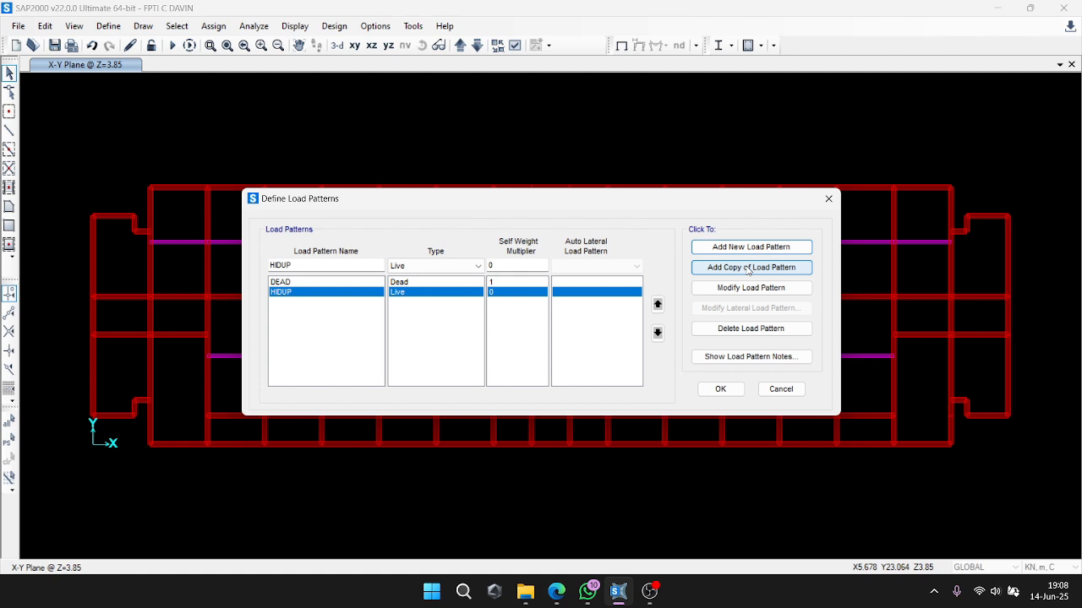
Accept the load patterns and start load combination COMB1 of type Linear Add with the DEAD case at scale factor 1.2.
{"action": "left_click", "coordinate": [716, 389]}
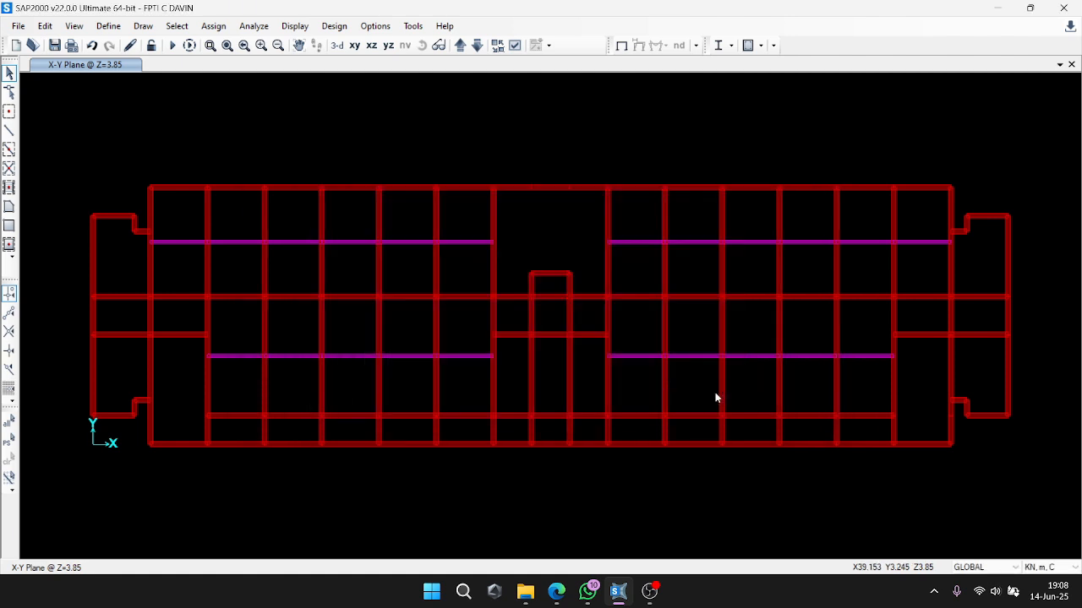
{"action": "left_click", "coordinate": [108, 26]}
{"action": "left_click", "coordinate": [160, 355]}
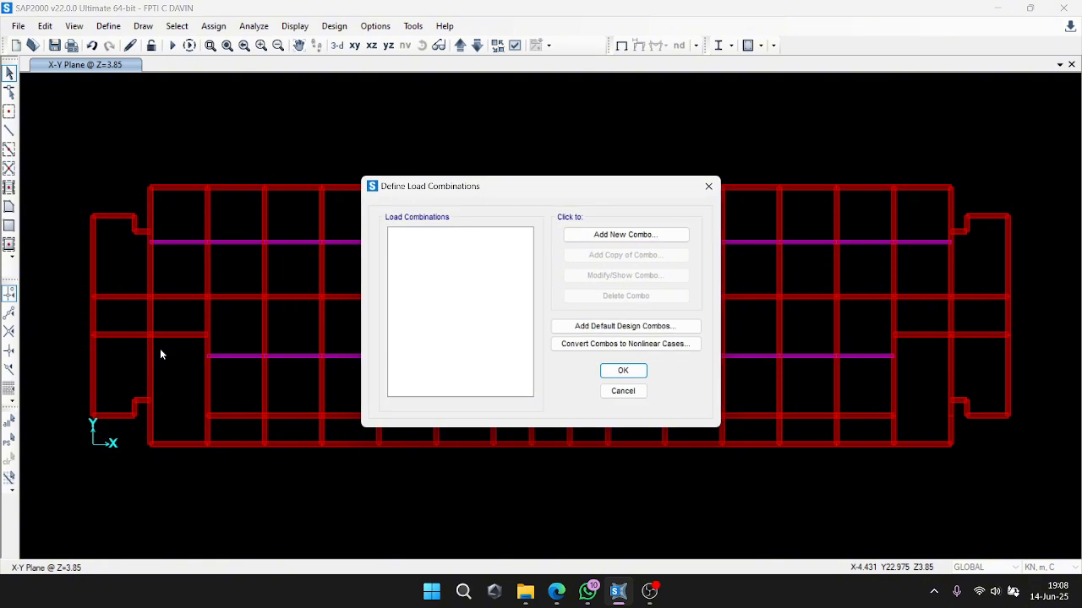
{"action": "left_click", "coordinate": [605, 237]}
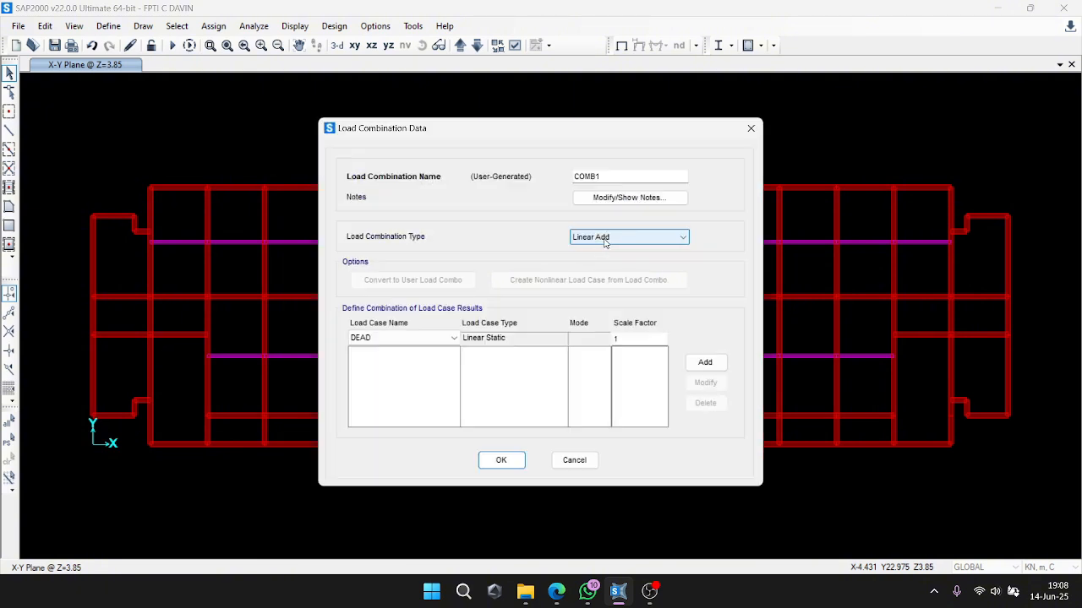
{"action": "double_click", "coordinate": [582, 178]}
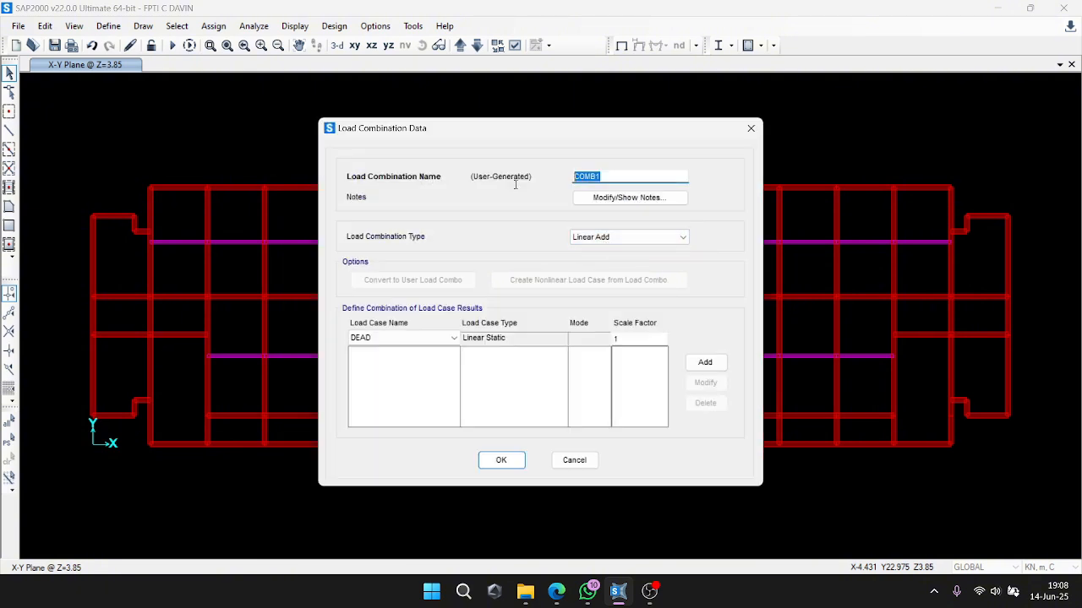
{"action": "left_click", "coordinate": [642, 339]}
{"action": "type", "text": ".2"}
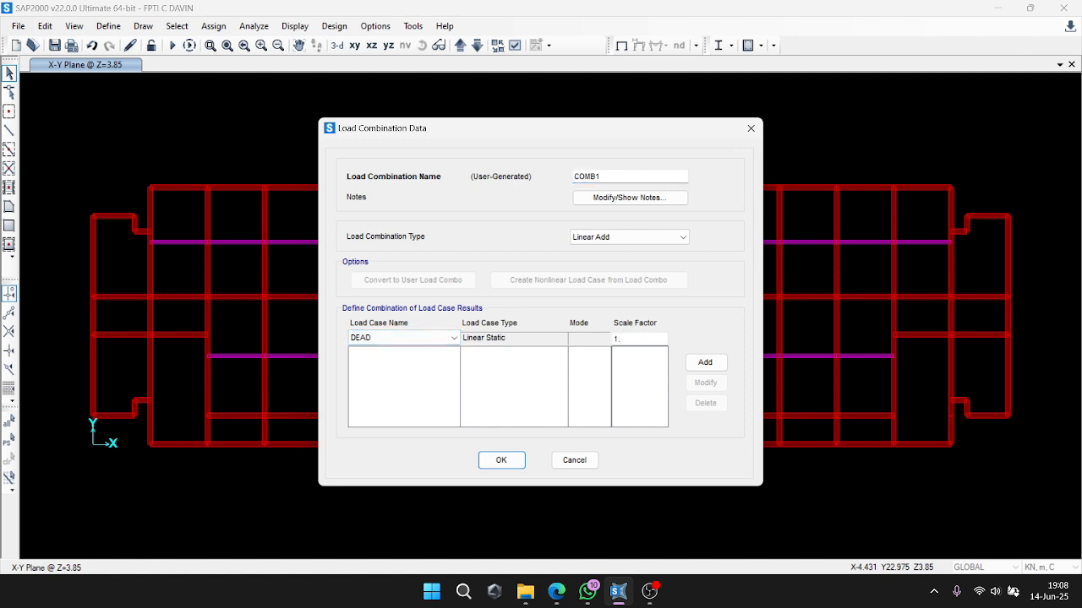
{"action": "left_click", "coordinate": [712, 364]}
Add the HIDUP load case to COMB1 with scale factor 1.6 and accept the load combination.
{"action": "left_click", "coordinate": [414, 338]}
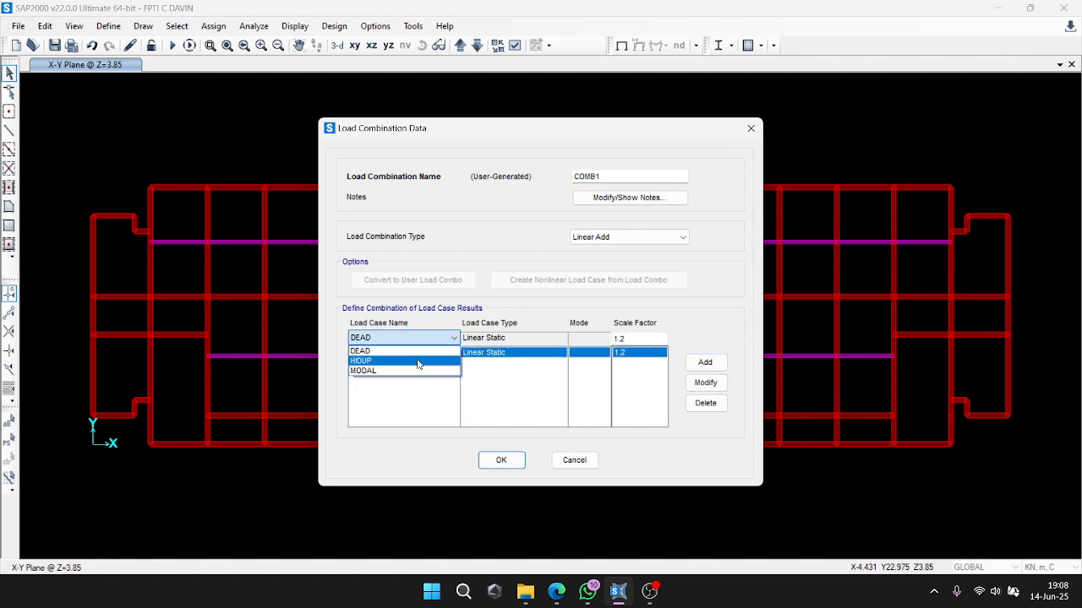
{"action": "left_click", "coordinate": [423, 363]}
{"action": "key", "text": "Tab"}
{"action": "type", "text": "1.6"}
{"action": "left_click", "coordinate": [706, 362]}
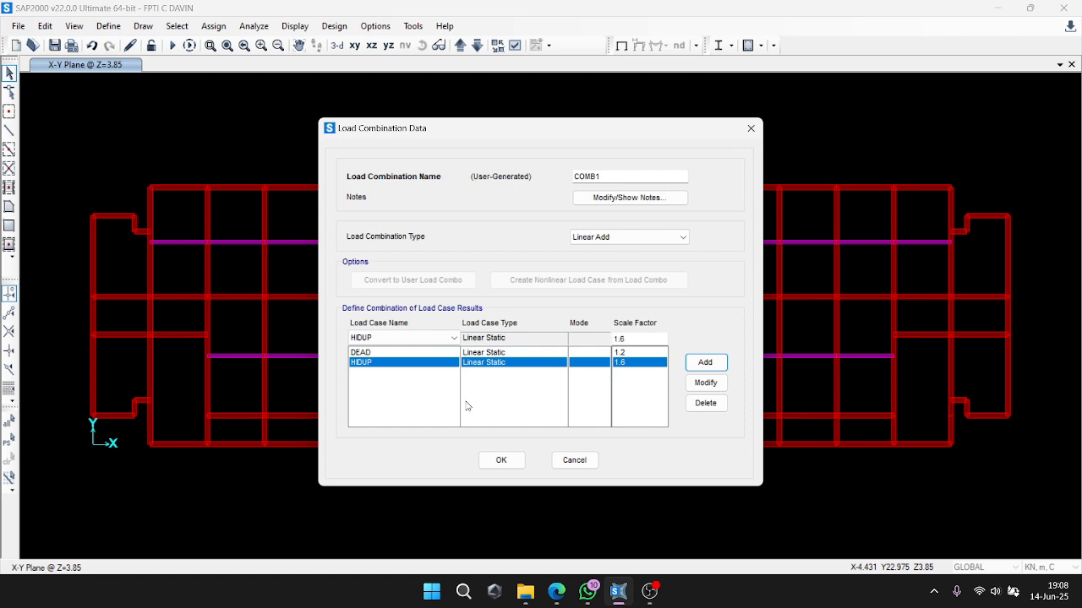
{"action": "left_click", "coordinate": [504, 460]}
{"action": "left_click", "coordinate": [636, 373]}
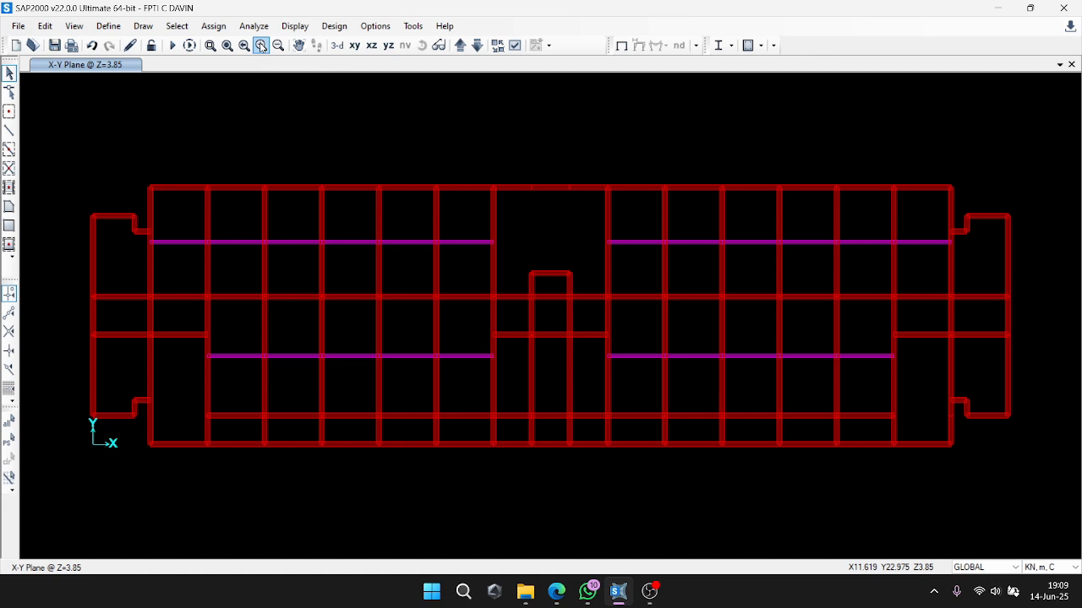
Preview the plan in the Standard view type, and restore the Extrude view type.
{"action": "left_click", "coordinate": [515, 46]}
{"action": "left_click", "coordinate": [460, 110]}
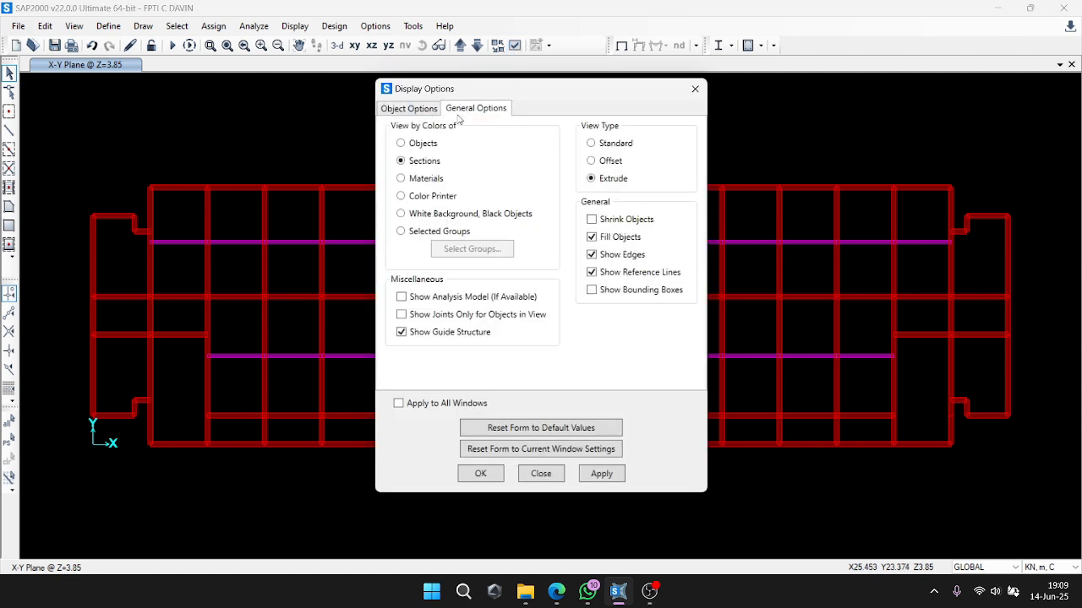
{"action": "left_click", "coordinate": [591, 143]}
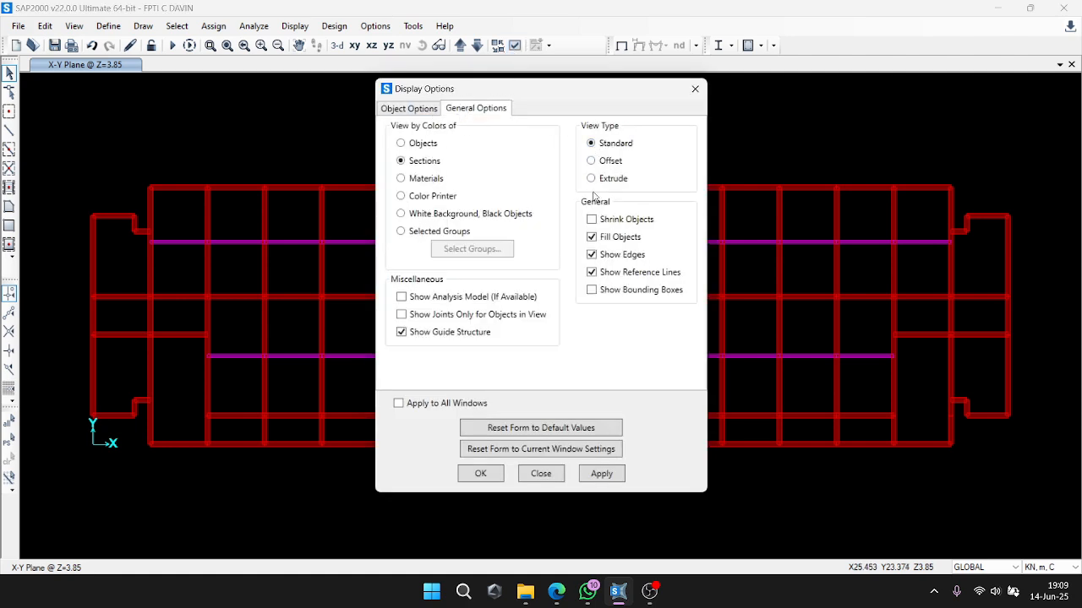
{"action": "left_click", "coordinate": [600, 474]}
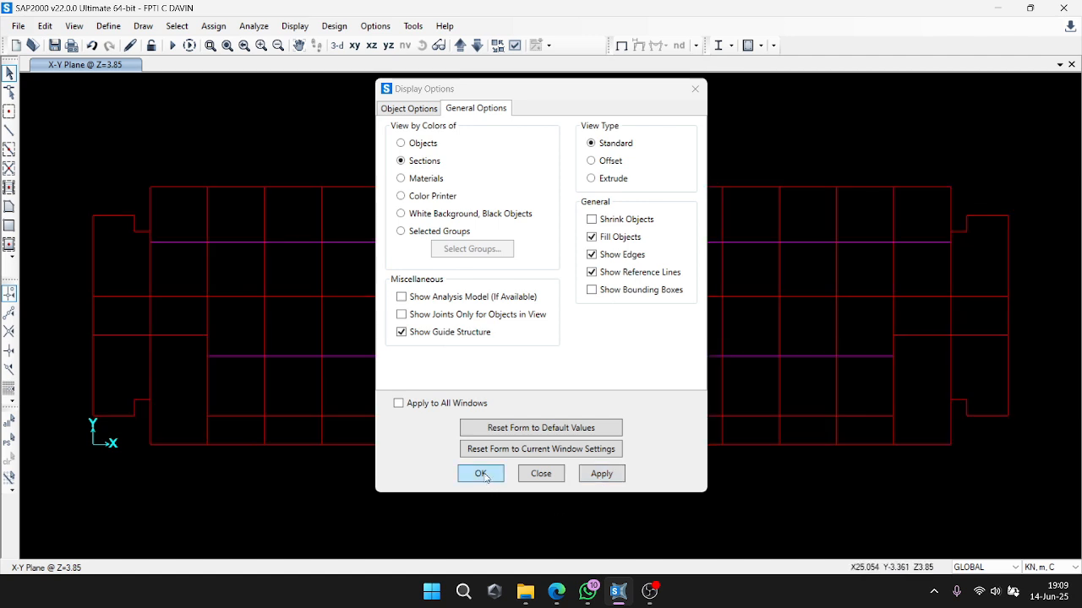
{"action": "left_click", "coordinate": [590, 178]}
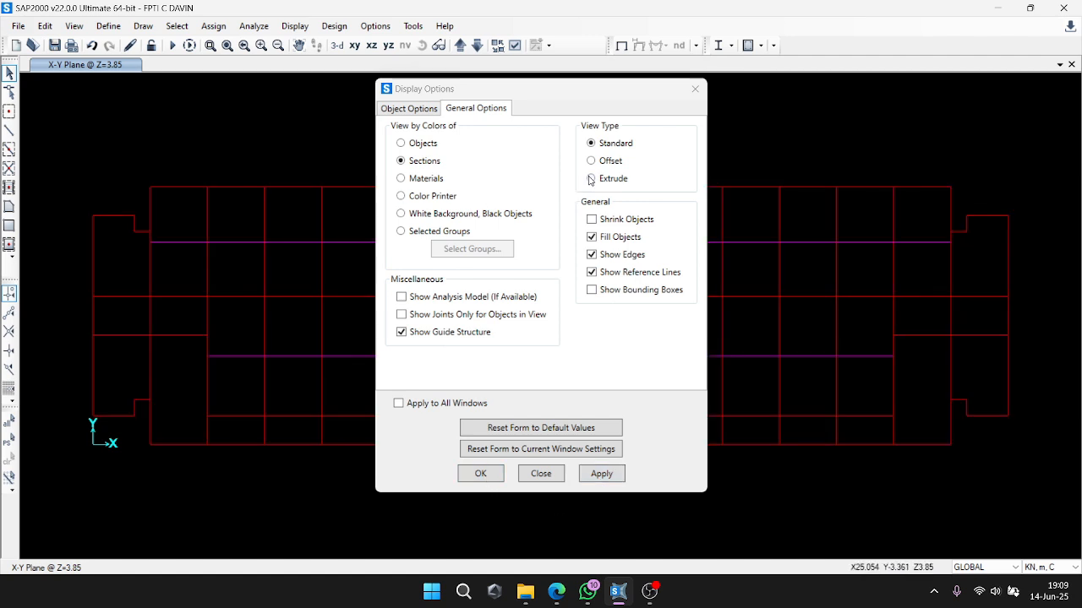
{"action": "left_click", "coordinate": [601, 473]}
{"action": "left_click", "coordinate": [480, 475]}
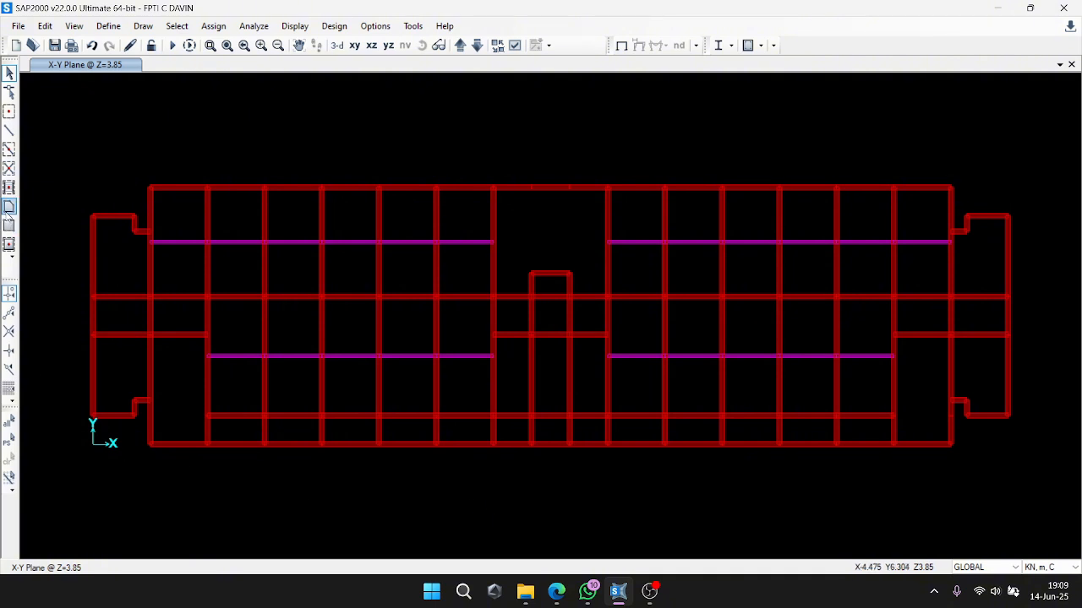
Draw one plat 12 poly area slab along the whole outer perimeter of the floor plan at Z=3.85.
{"action": "left_click", "coordinate": [9, 206]}
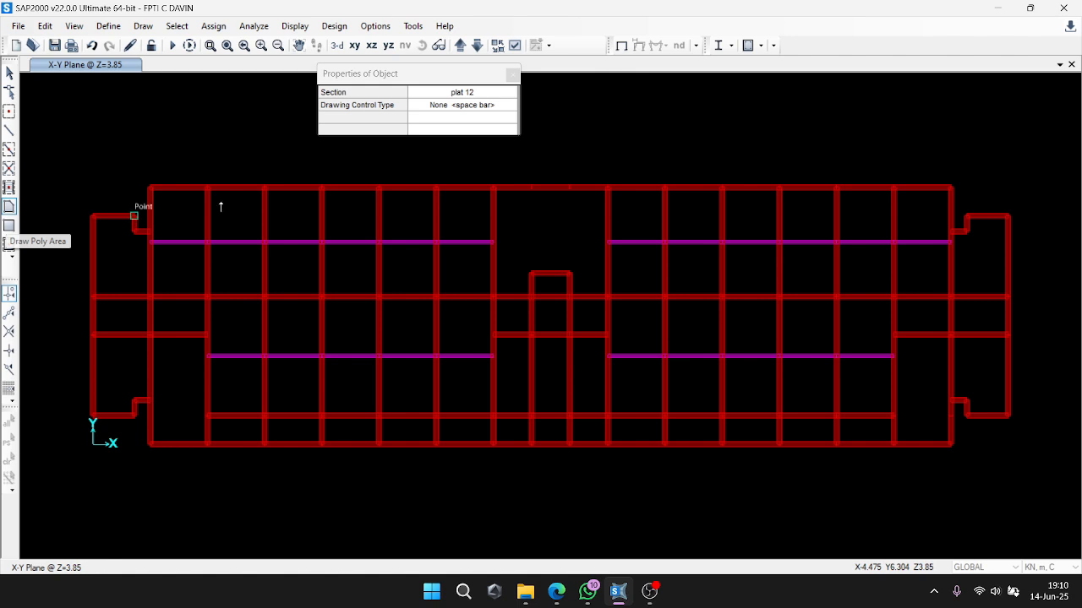
{"action": "left_click", "coordinate": [1007, 217]}
{"action": "left_click", "coordinate": [967, 216]}
{"action": "left_click", "coordinate": [967, 231]}
{"action": "left_click", "coordinate": [951, 231]}
{"action": "left_click", "coordinate": [950, 187]}
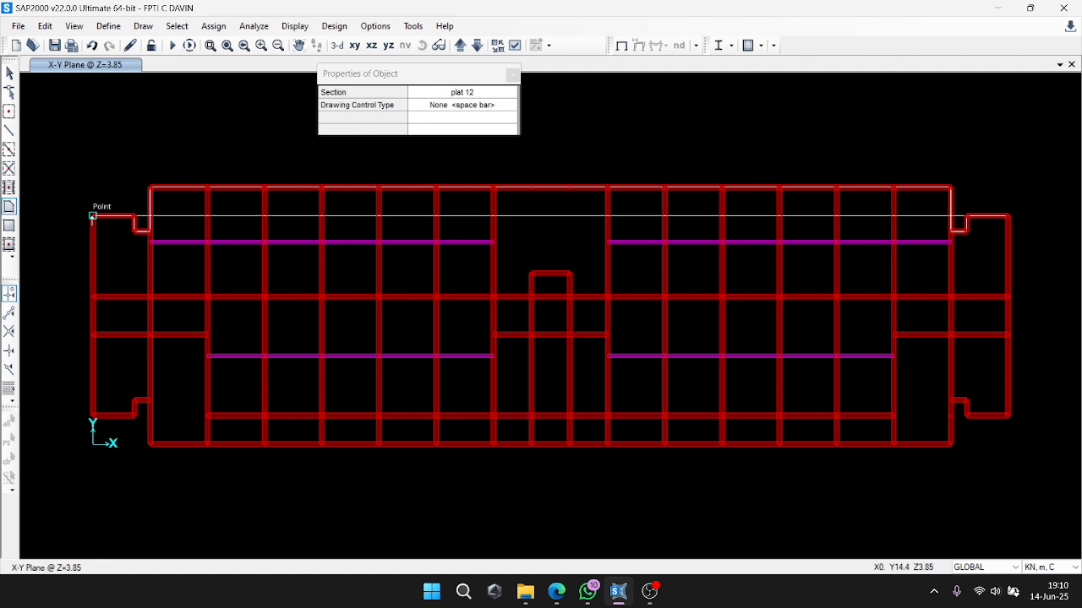
{"action": "left_click", "coordinate": [93, 216]}
{"action": "left_click", "coordinate": [93, 414]}
{"action": "left_click", "coordinate": [133, 414]}
{"action": "left_click", "coordinate": [134, 400]}
{"action": "left_click", "coordinate": [149, 401]}
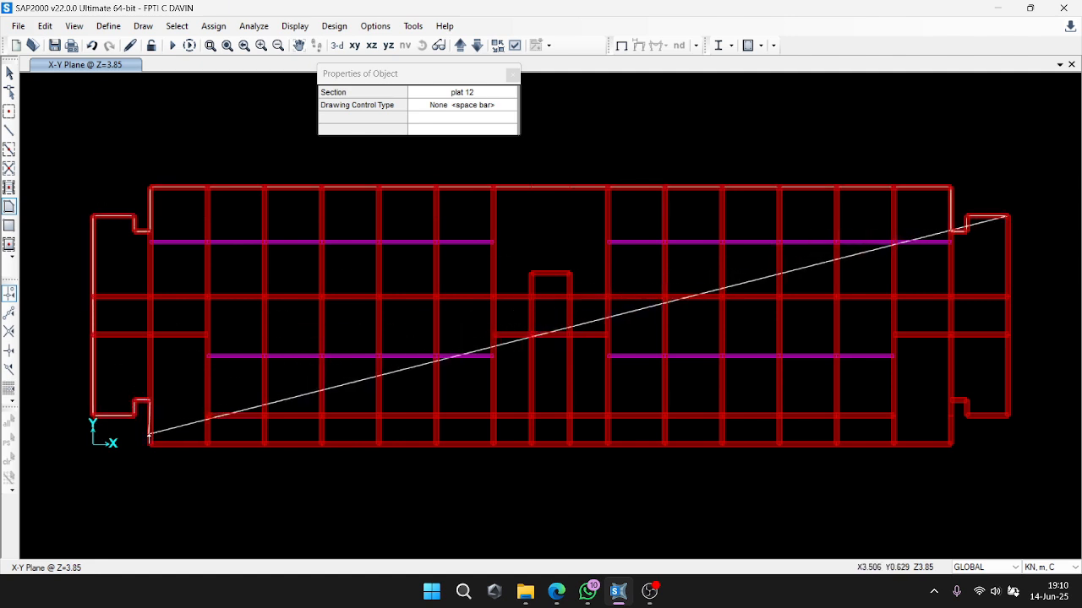
{"action": "left_click", "coordinate": [149, 435]}
{"action": "left_click", "coordinate": [950, 445]}
{"action": "left_click", "coordinate": [950, 400]}
{"action": "left_click", "coordinate": [966, 399]}
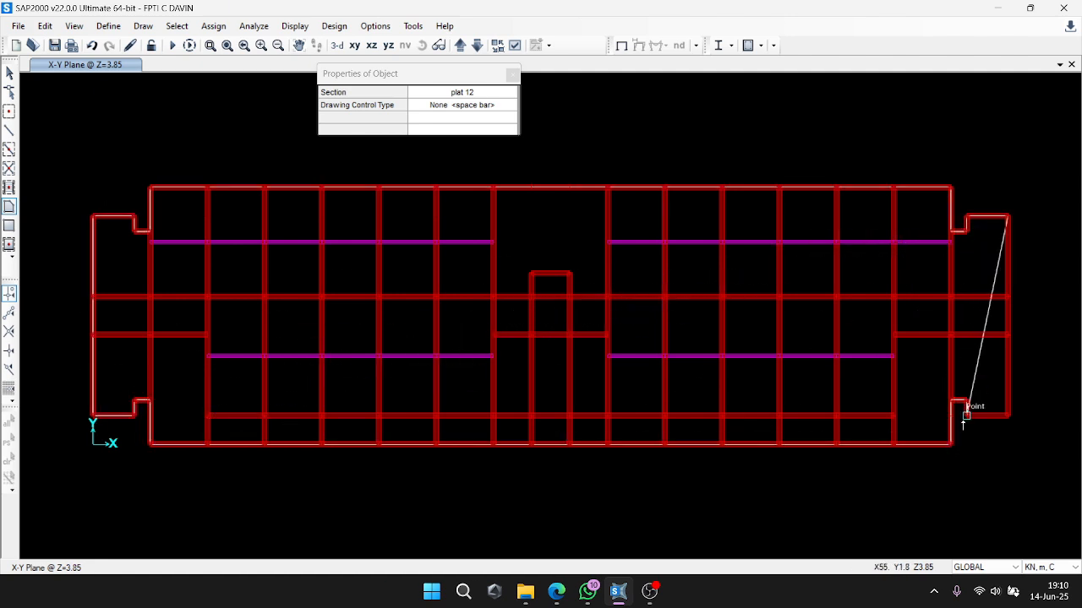
{"action": "left_click", "coordinate": [966, 414]}
{"action": "left_click", "coordinate": [1009, 416]}
{"action": "key", "text": "Return"}
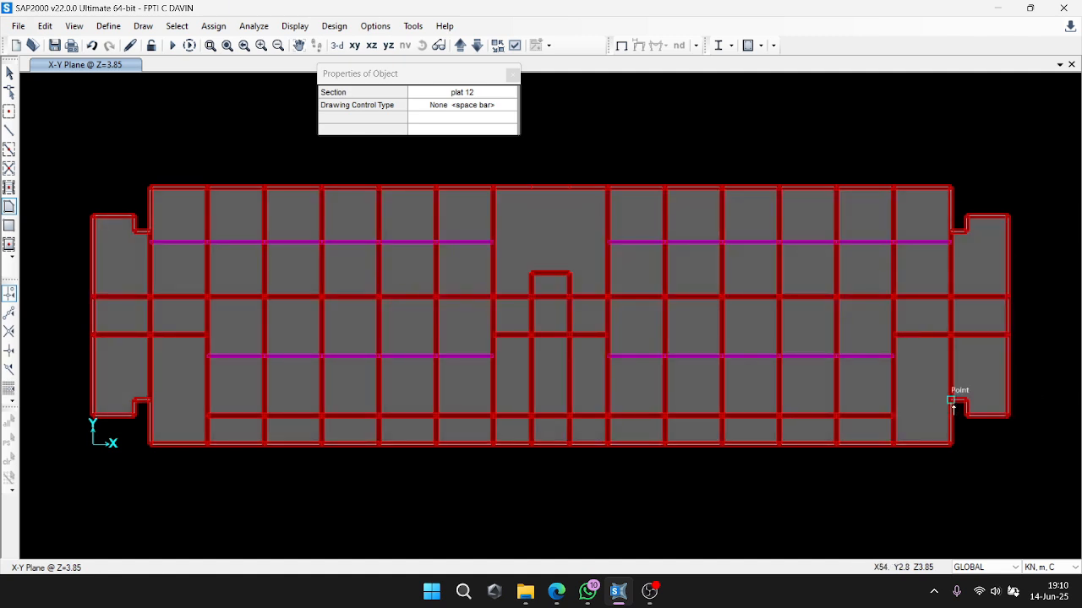
{"action": "key", "text": "Escape"}
Select the new slab and examine it within the whole building in a rotated 3-D view.
{"action": "left_click", "coordinate": [989, 410]}
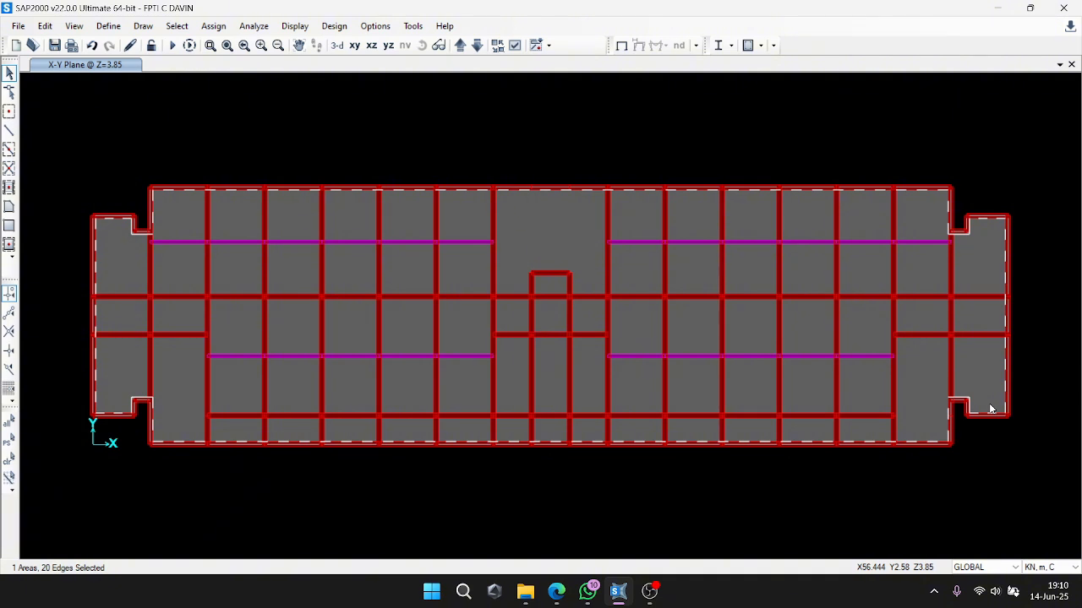
{"action": "left_click", "coordinate": [337, 45]}
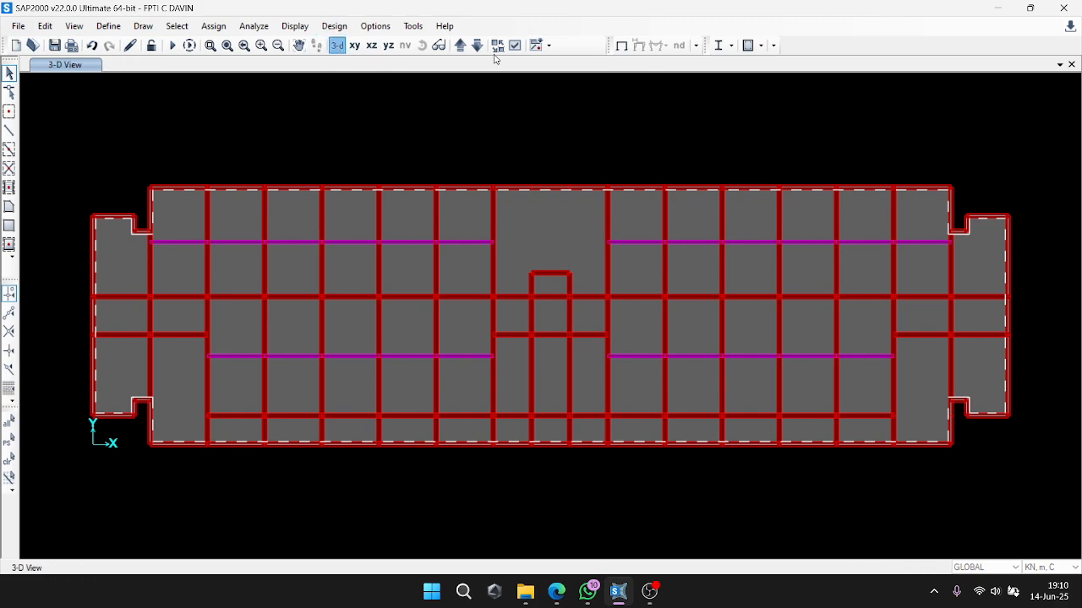
{"action": "left_click", "coordinate": [422, 45]}
{"action": "left_click_drag", "start_coordinate": [667, 139], "coordinate": [536, 274]}
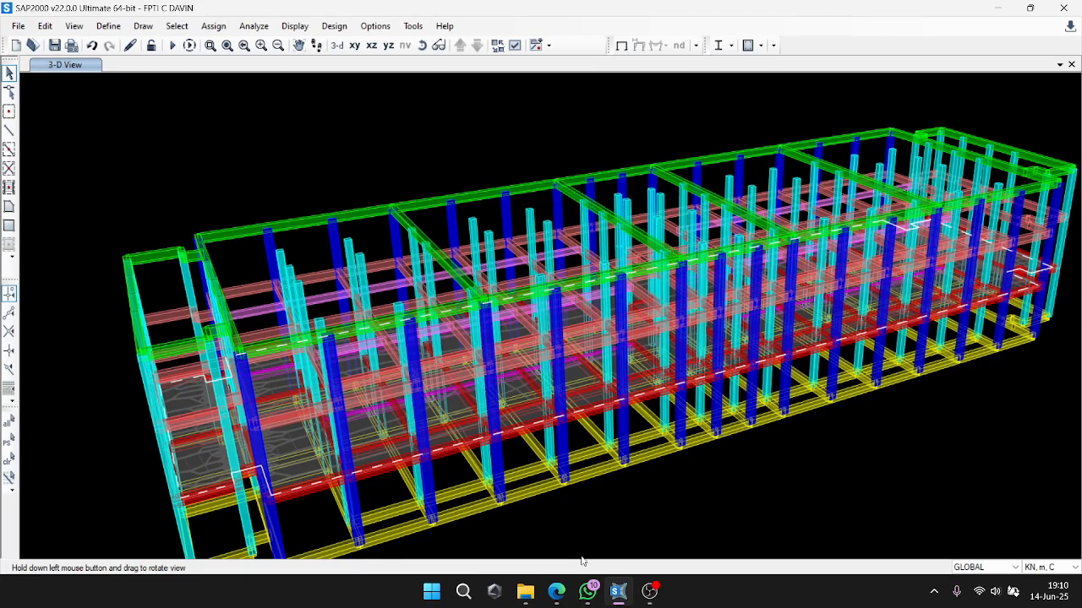
{"action": "key", "text": "Escape"}
{"action": "scroll", "coordinate": [581, 560], "scroll_direction": "down", "scroll_amount": 3}
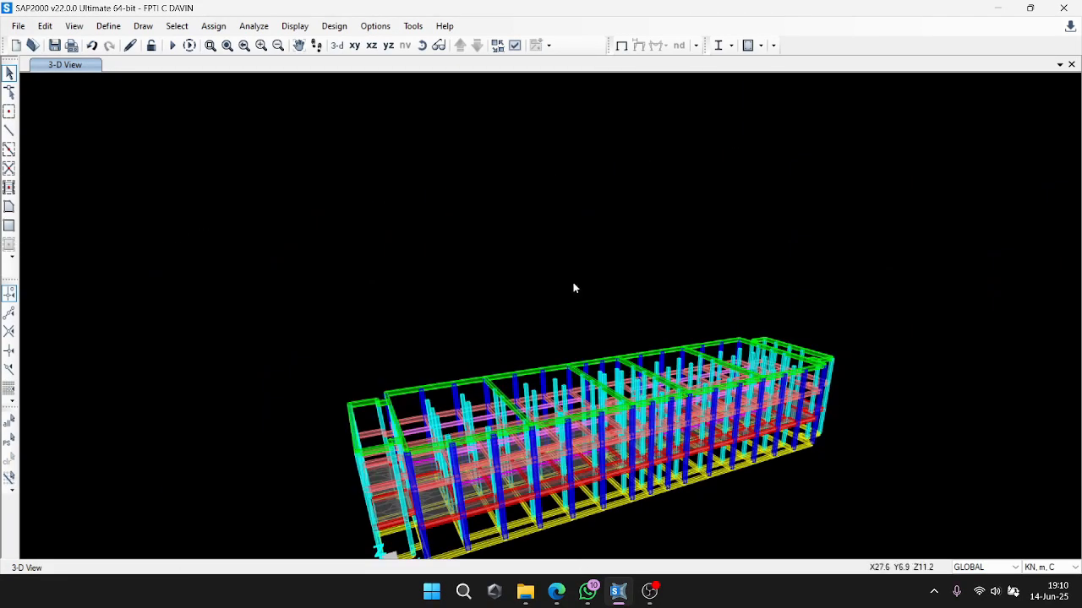
{"action": "left_click_drag", "start_coordinate": [583, 248], "coordinate": [533, 237]}
{"action": "left_click", "coordinate": [424, 48]}
{"action": "middle_click_drag", "start_coordinate": [582, 372], "coordinate": [540, 151]}
{"action": "scroll", "coordinate": [569, 280], "scroll_direction": "up", "scroll_amount": 4}
{"action": "scroll", "coordinate": [547, 200], "scroll_direction": "down", "scroll_amount": 4}
Assign automatic frame meshing to the whole model, at intermediate joints and at intersections with other frames, area edges and solid edges.
{"action": "key", "text": "ctrl+a"}
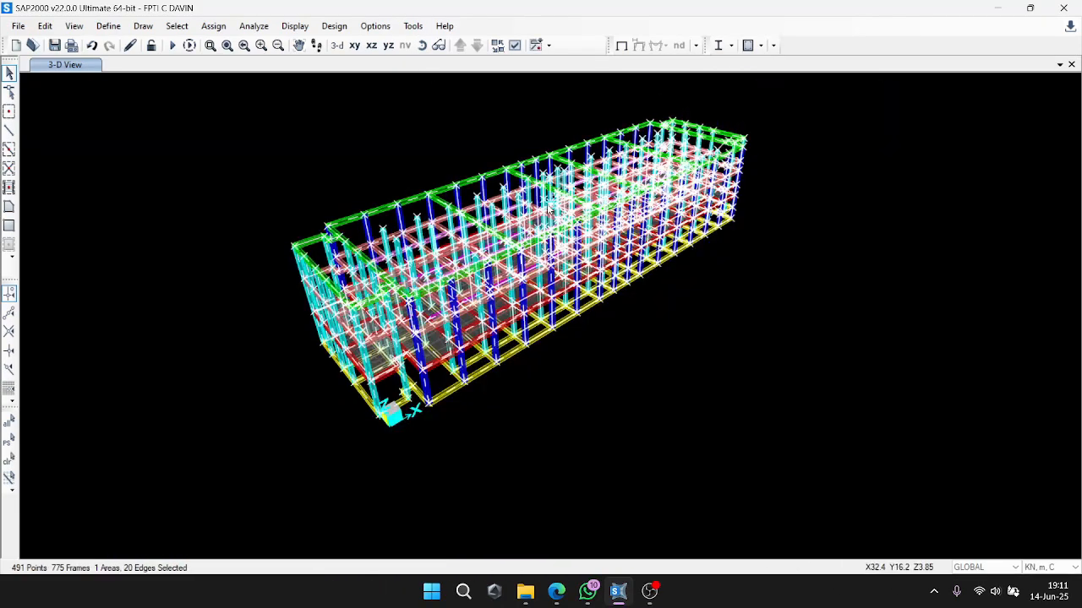
{"action": "middle_click_drag", "start_coordinate": [515, 401], "coordinate": [527, 442]}
{"action": "scroll", "coordinate": [525, 425], "scroll_direction": "up", "scroll_amount": 3}
{"action": "scroll", "coordinate": [522, 418], "scroll_direction": "down", "scroll_amount": 3}
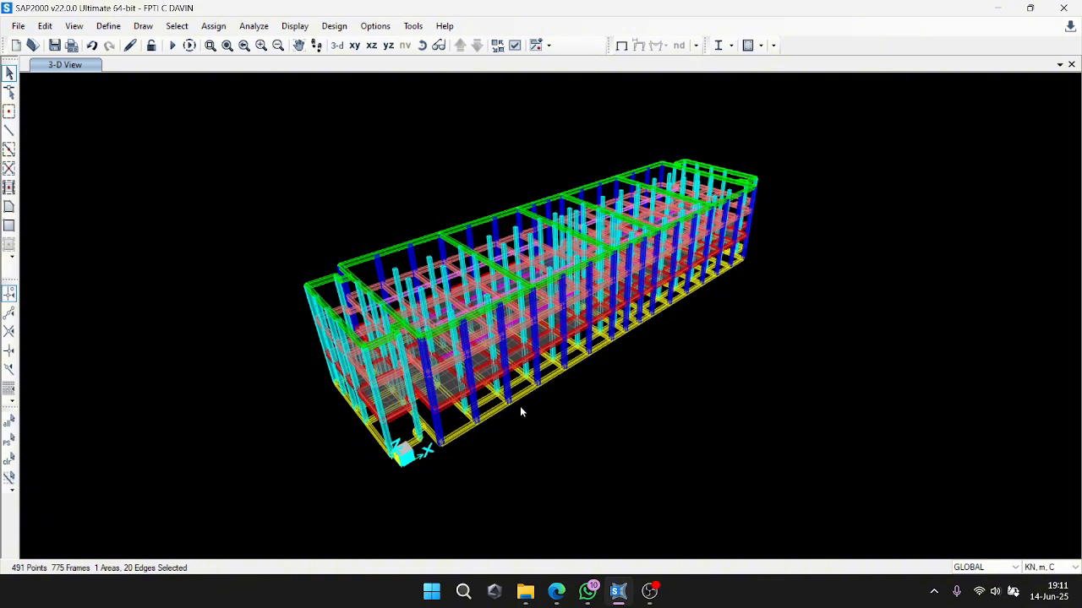
{"action": "scroll", "coordinate": [518, 269], "scroll_direction": "up", "scroll_amount": 2}
{"action": "scroll", "coordinate": [519, 268], "scroll_direction": "down", "scroll_amount": 3}
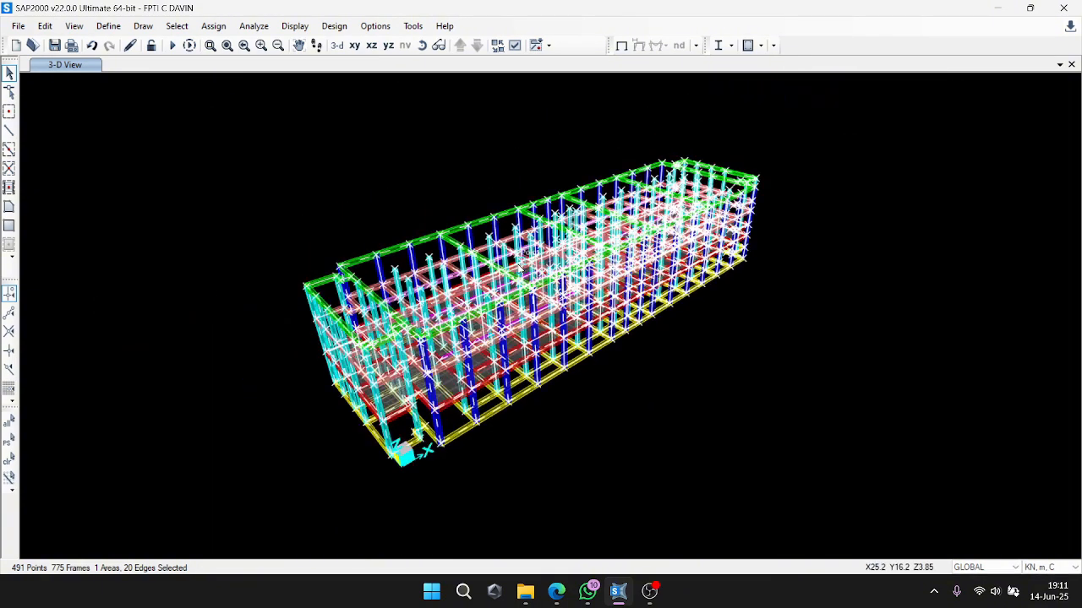
{"action": "left_click", "coordinate": [211, 26]}
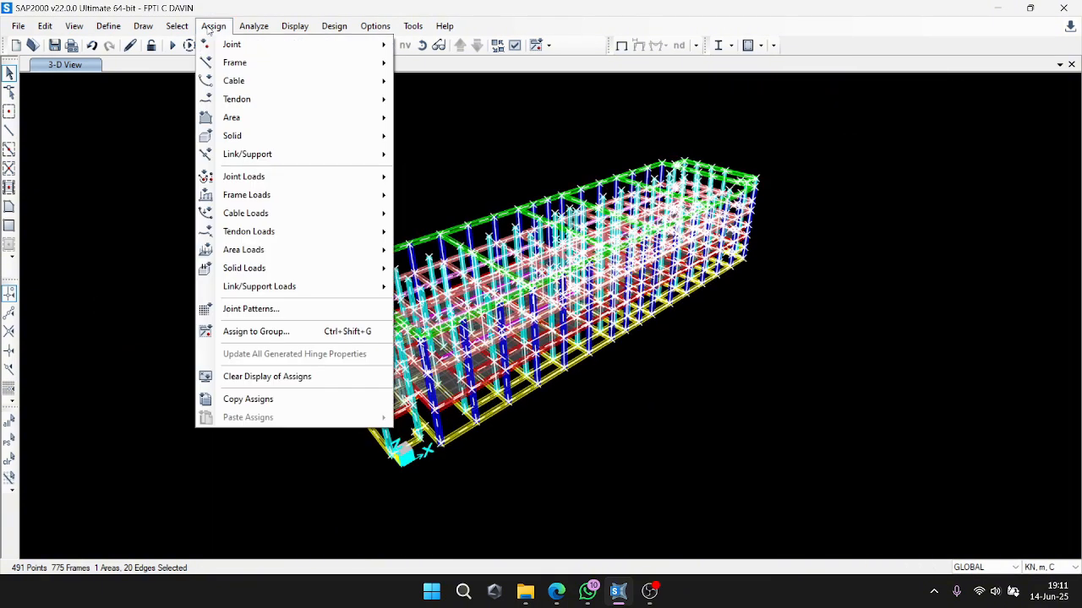
{"action": "mouse_move", "coordinate": [302, 71]}
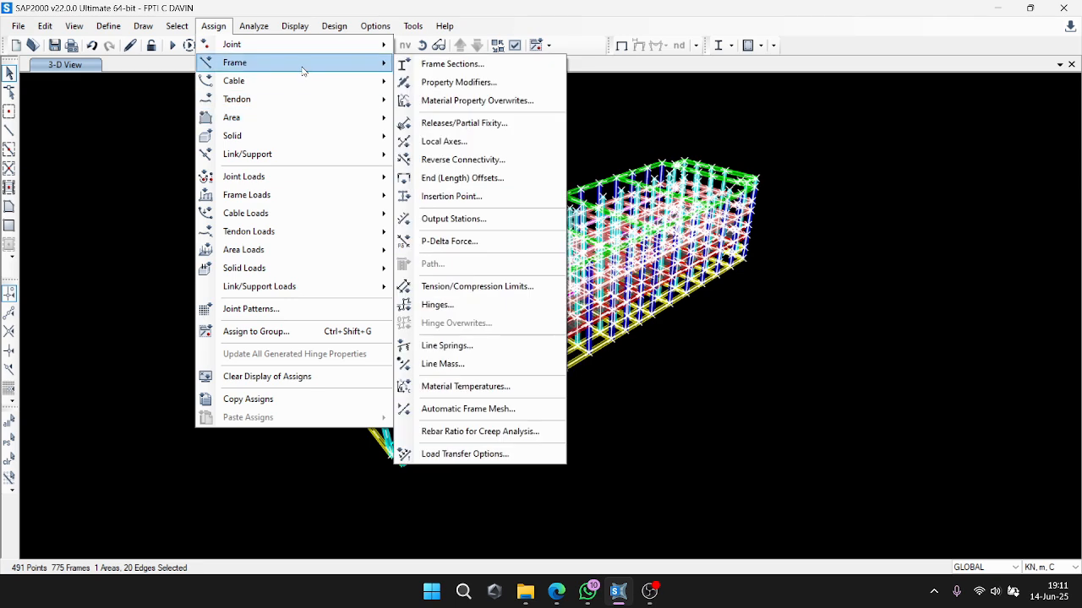
{"action": "left_click", "coordinate": [439, 407]}
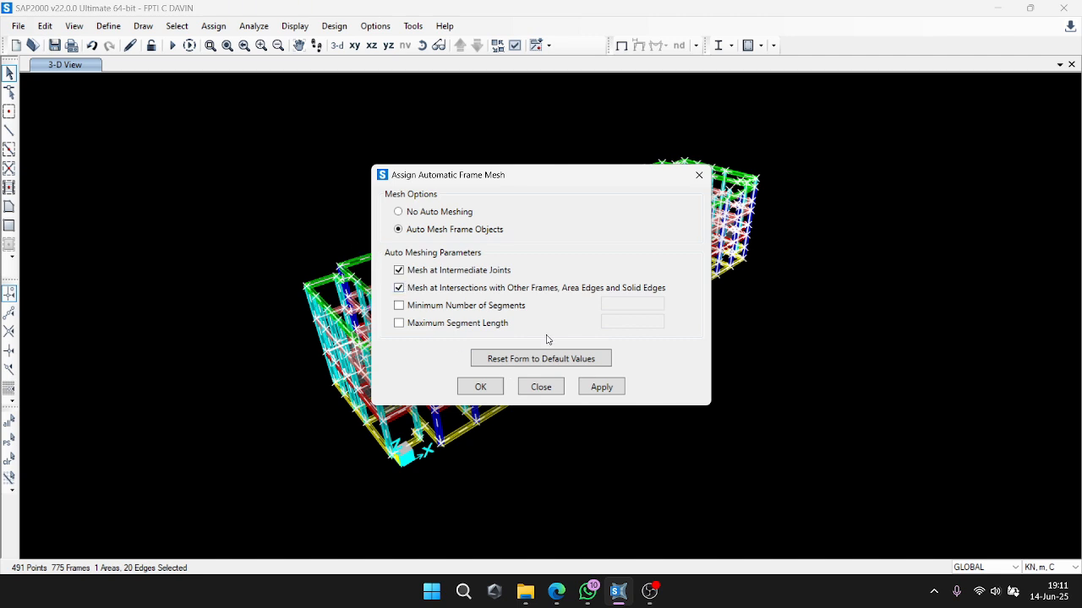
{"action": "left_click", "coordinate": [602, 387]}
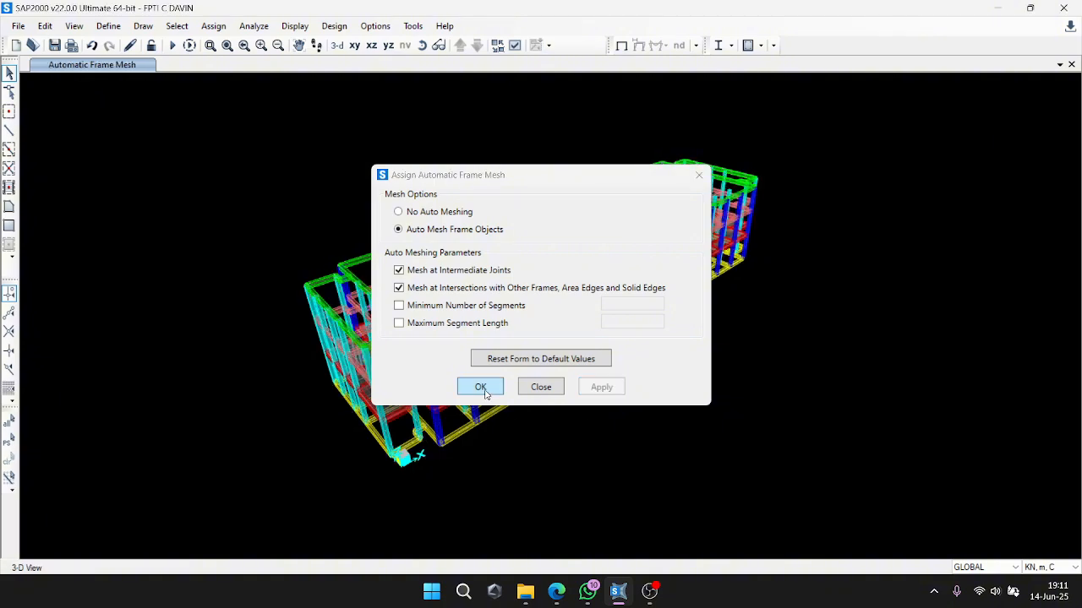
{"action": "left_click", "coordinate": [480, 387]}
Show the X-Y plan at Z=3.85 and check the extent of the drawn floor slab by selecting it.
{"action": "scroll", "coordinate": [550, 354], "scroll_direction": "up", "scroll_amount": 3}
{"action": "scroll", "coordinate": [549, 359], "scroll_direction": "down", "scroll_amount": 3}
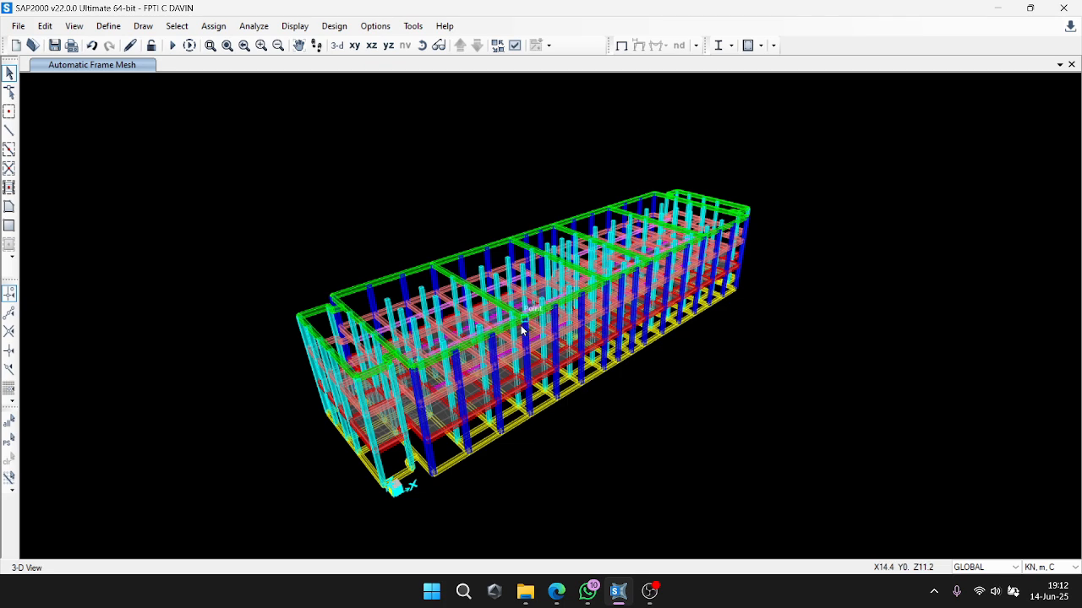
{"action": "left_click", "coordinate": [355, 46]}
{"action": "scroll", "coordinate": [550, 321], "scroll_direction": "up", "scroll_amount": 3}
{"action": "middle_click_drag", "start_coordinate": [527, 278], "coordinate": [538, 311]}
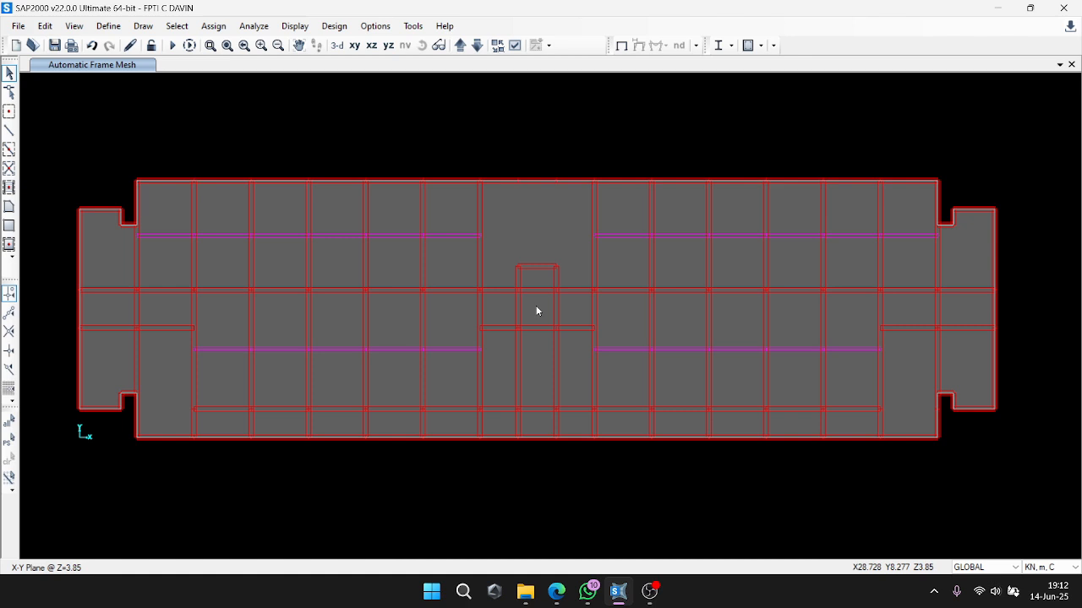
{"action": "left_click", "coordinate": [568, 245]}
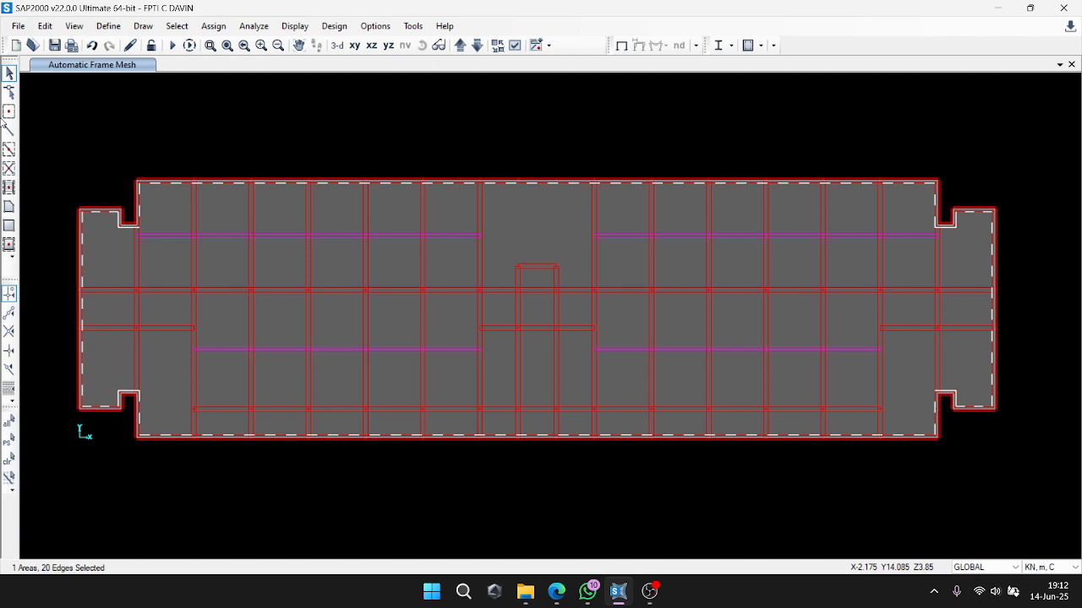
{"action": "left_click", "coordinate": [497, 207]}
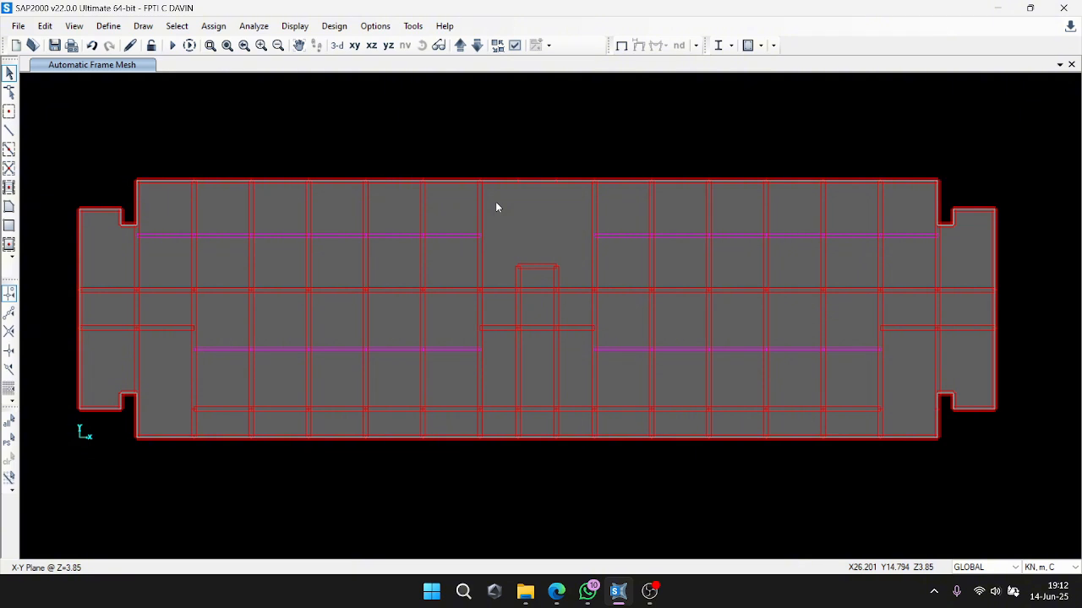
Divide the floor slab at Z=3.85 by cookie cut based on selected straight frame objects, with the slab and all its beams selected.
{"action": "left_click", "coordinate": [911, 212]}
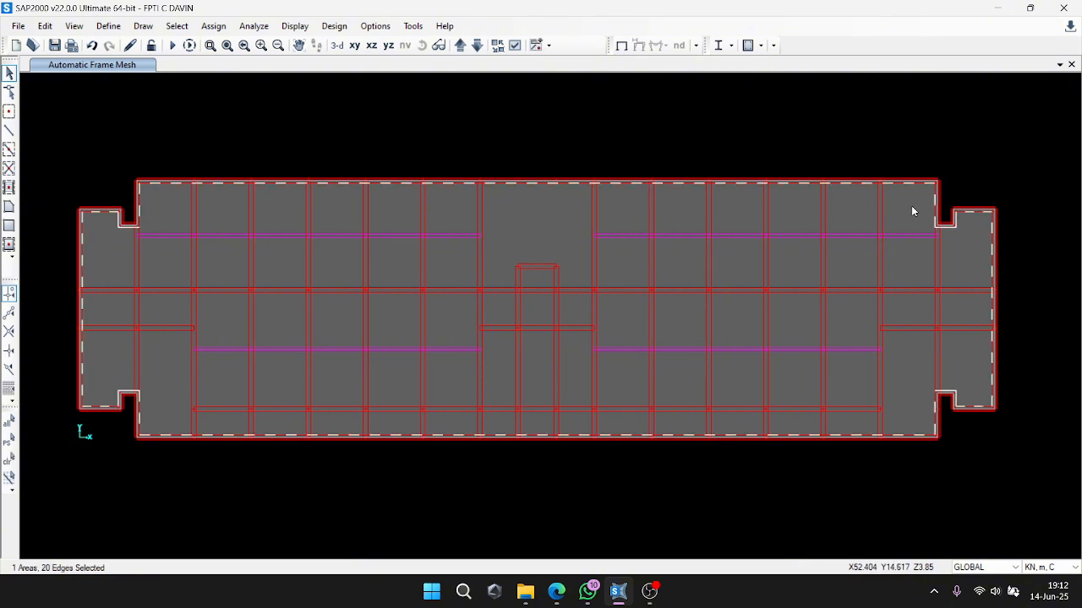
{"action": "left_click_drag", "start_coordinate": [997, 459], "coordinate": [57, 161]}
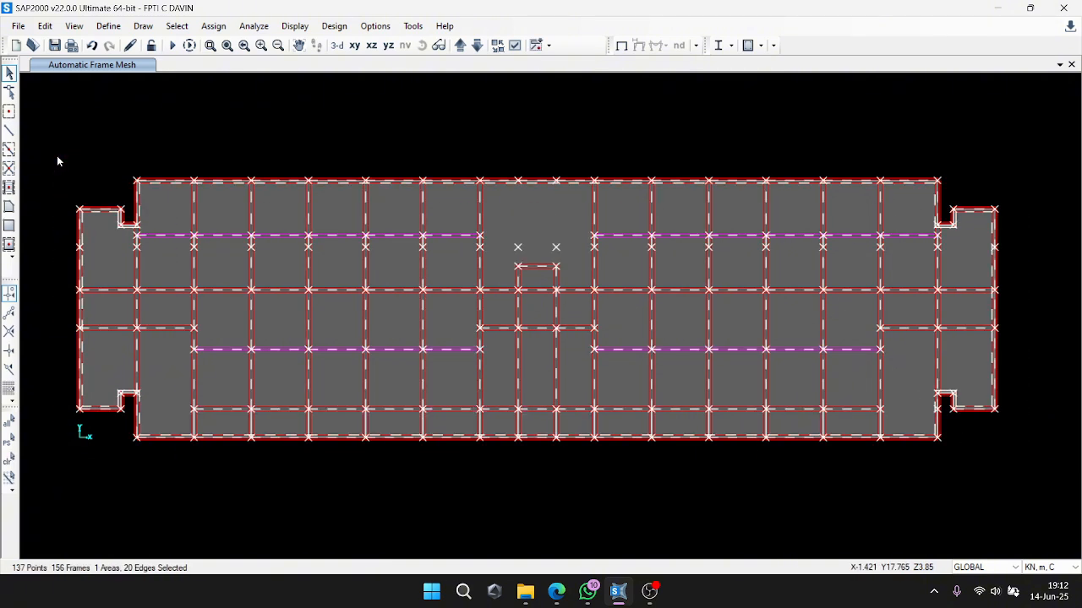
{"action": "left_click", "coordinate": [44, 25]}
{"action": "mouse_move", "coordinate": [102, 299]}
{"action": "left_click", "coordinate": [270, 299]}
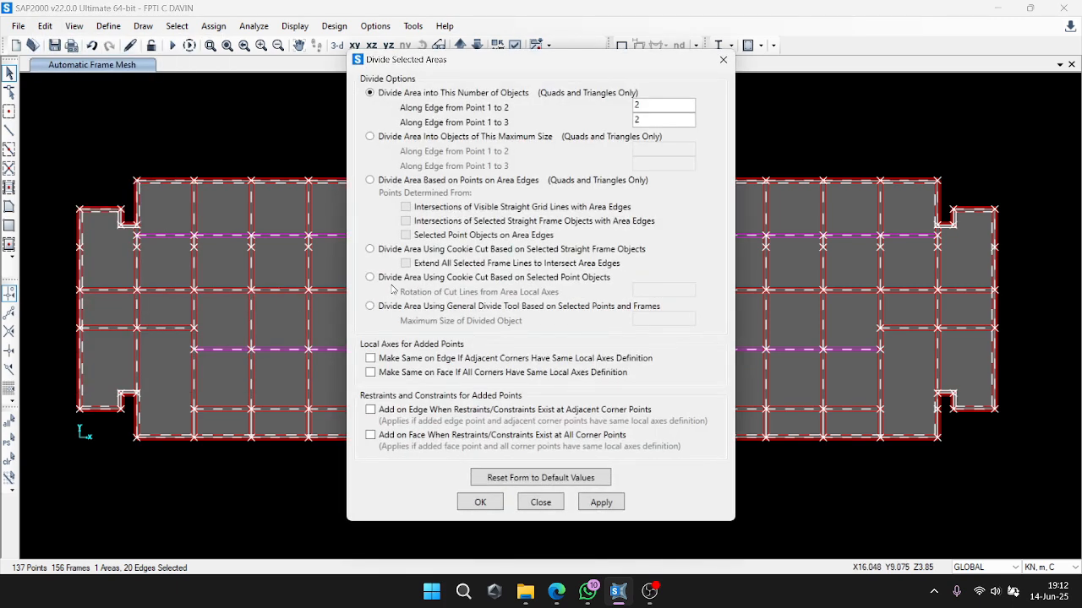
{"action": "left_click", "coordinate": [370, 249]}
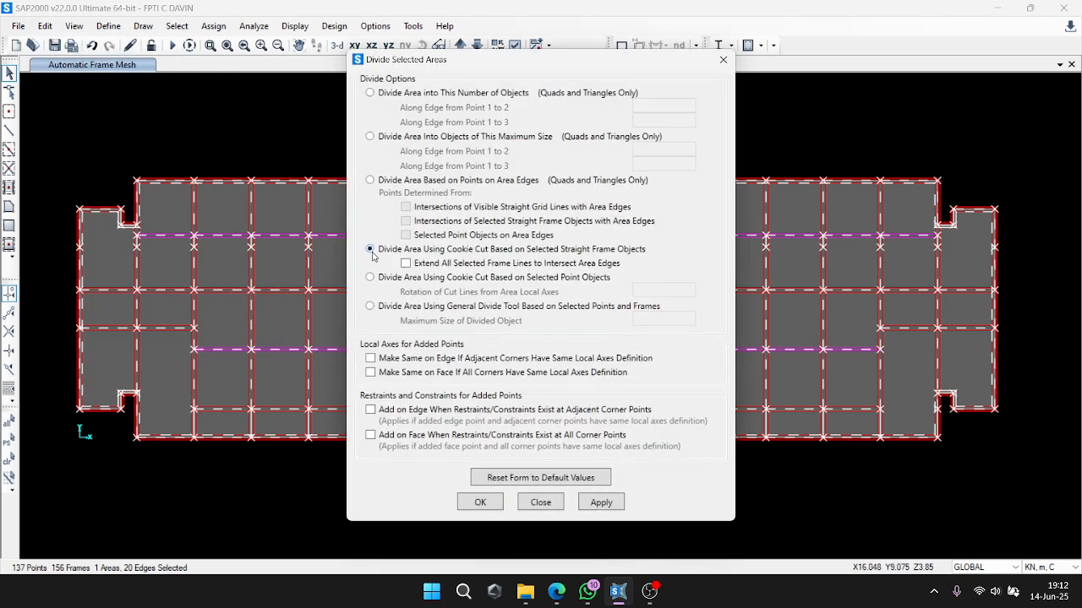
{"action": "left_click", "coordinate": [593, 502]}
{"action": "left_click", "coordinate": [467, 504]}
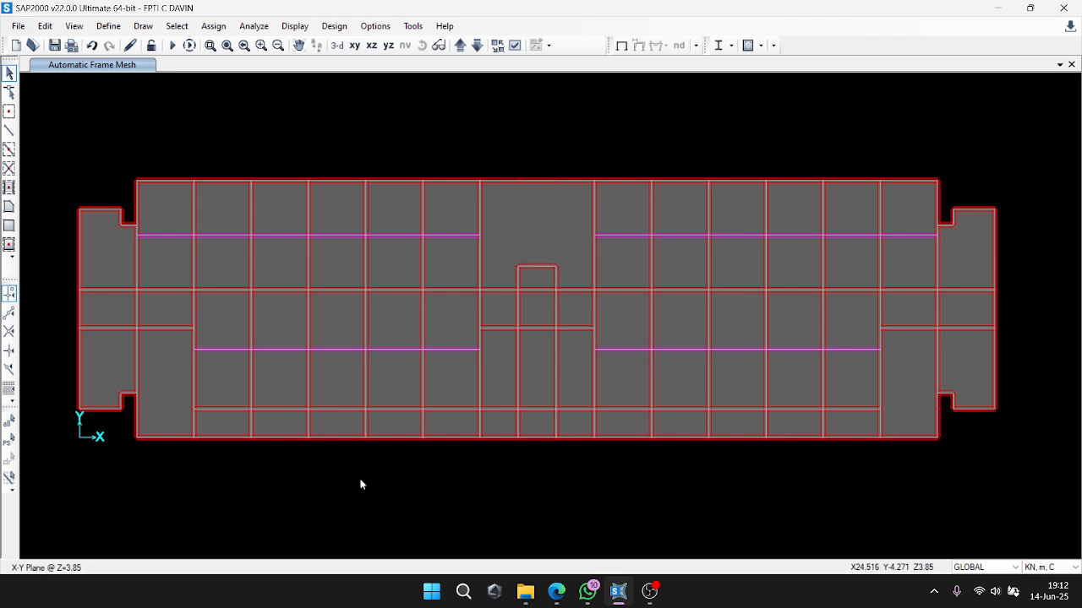
Select individual divided panels in the lower-left bays to check the slab division, and clear the selection.
{"action": "left_click", "coordinate": [166, 385]}
{"action": "left_click", "coordinate": [221, 385]}
{"action": "left_click", "coordinate": [223, 423]}
{"action": "left_click", "coordinate": [224, 321]}
{"action": "left_click", "coordinate": [278, 322]}
{"action": "left_click", "coordinate": [278, 380]}
{"action": "left_click", "coordinate": [279, 423]}
{"action": "left_click", "coordinate": [333, 424]}
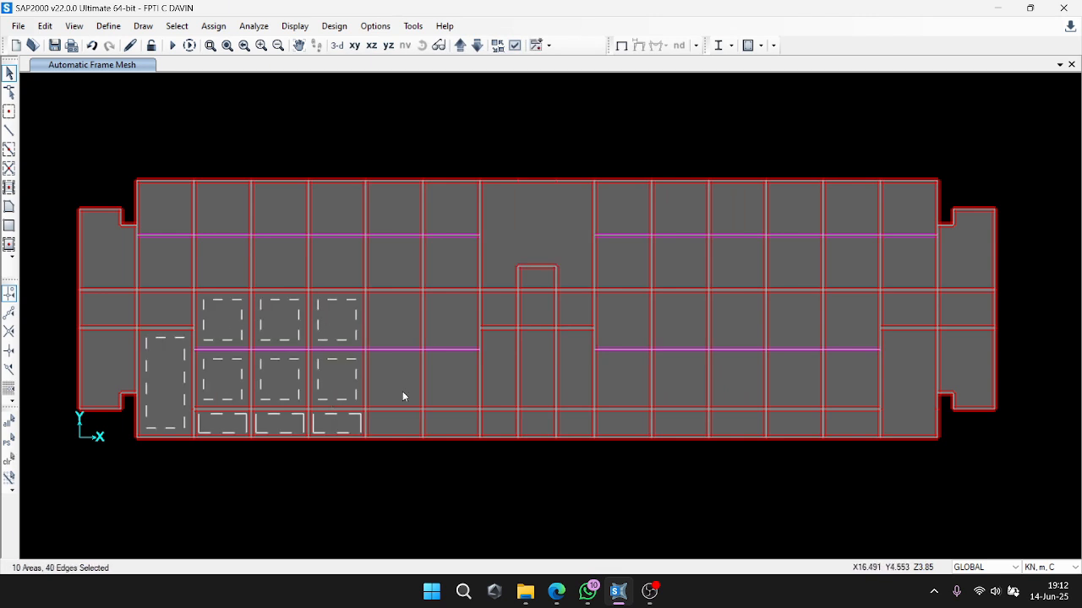
{"action": "key", "text": "ctrl+q"}
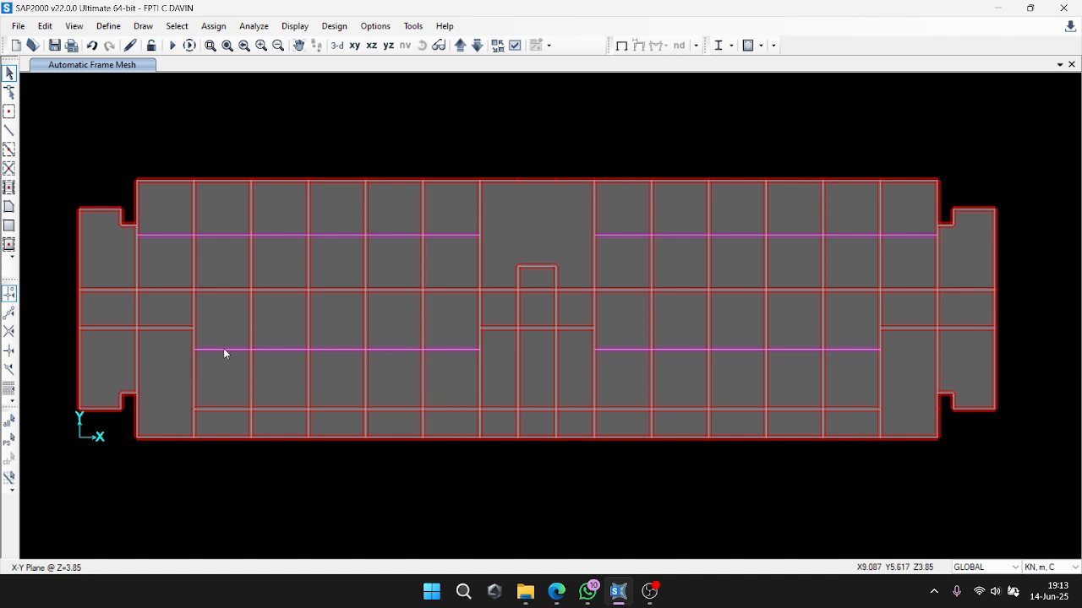
Delete the slab panels at the notched lower-left end, the large upper-centre bay, the narrow central bay and the two small bays flanking the centre.
{"action": "left_click", "coordinate": [94, 352]}
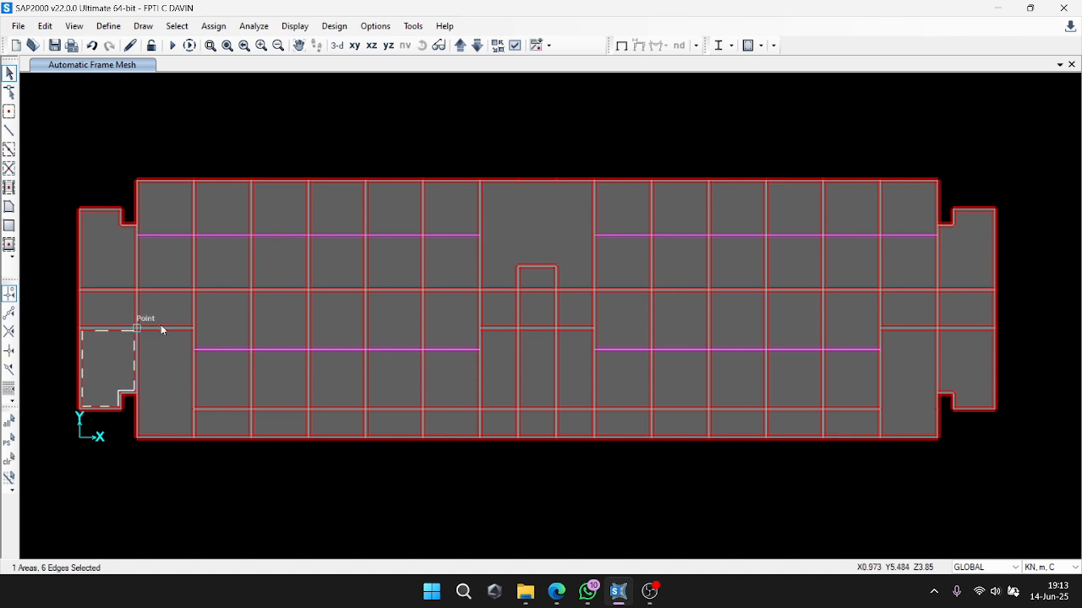
{"action": "left_click", "coordinate": [522, 215]}
{"action": "left_click", "coordinate": [536, 359]}
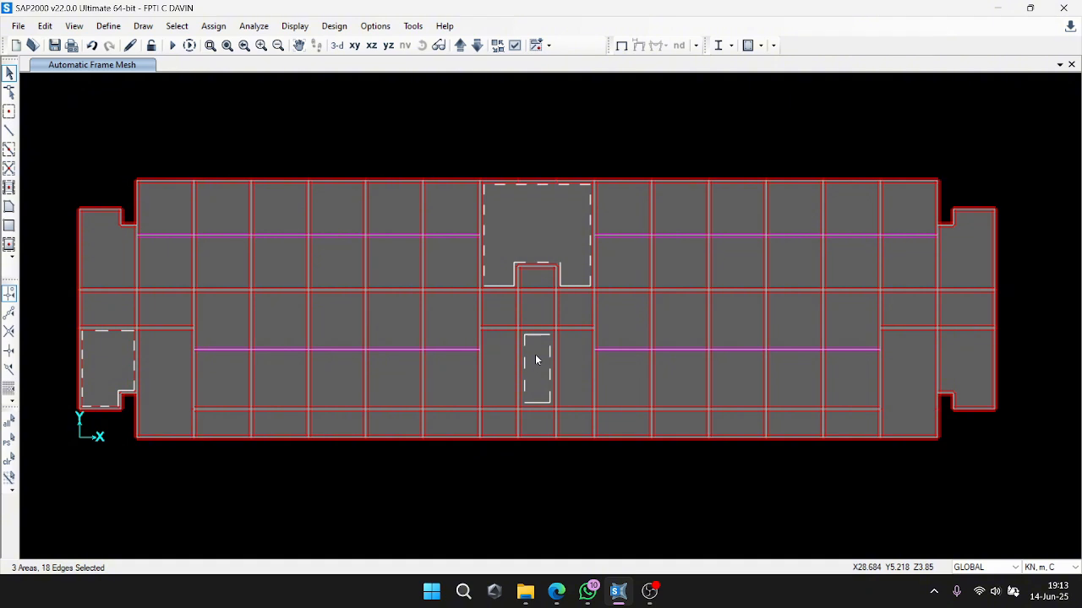
{"action": "key", "text": "Delete"}
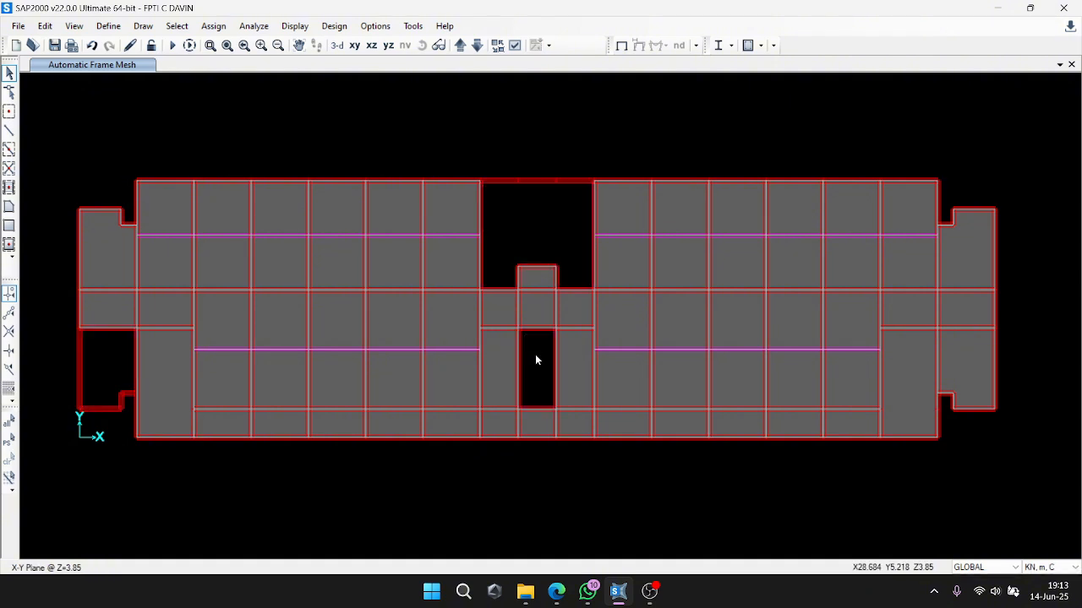
{"action": "left_click", "coordinate": [498, 309]}
{"action": "key", "text": "Delete"}
{"action": "left_click", "coordinate": [573, 309]}
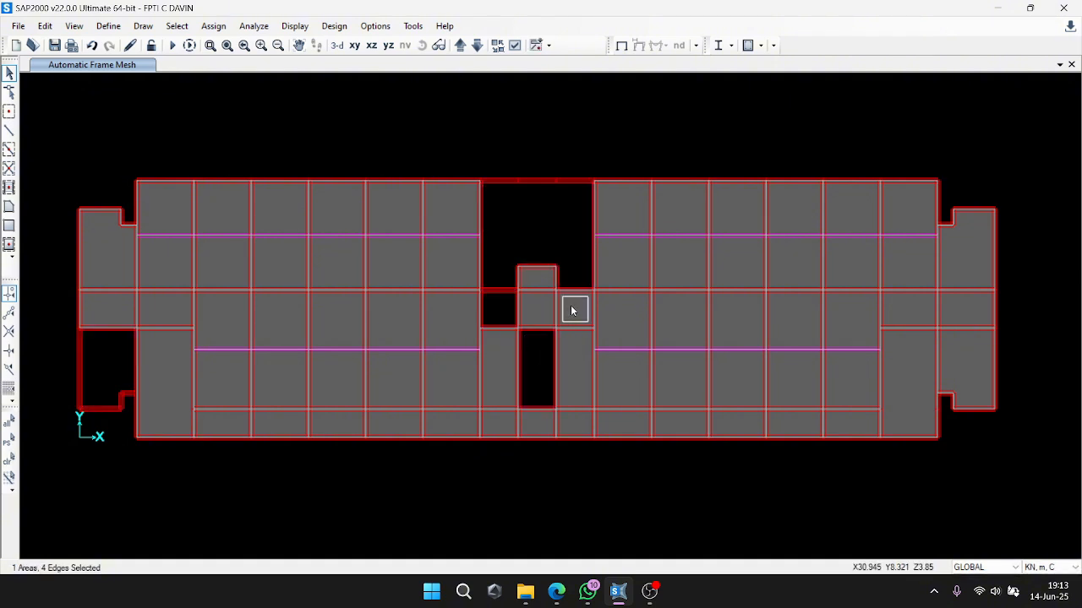
{"action": "key", "text": "Delete"}
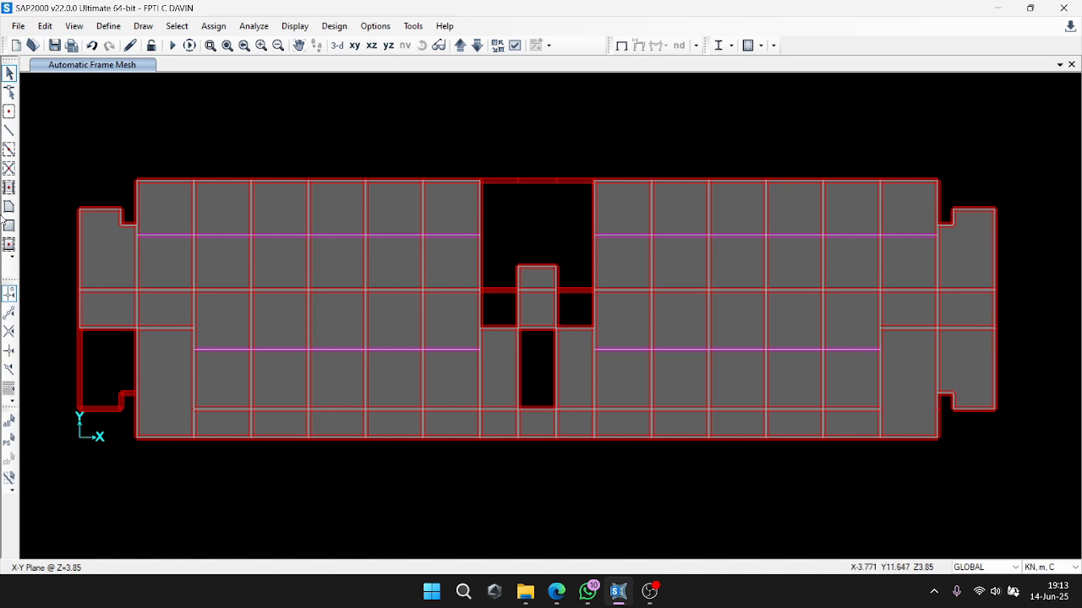
Draw a special joint from the outer joint at X0 Y6.9 of the empty left-end bay, with offsets X 0 and Y -1.
{"action": "left_click", "coordinate": [9, 111]}
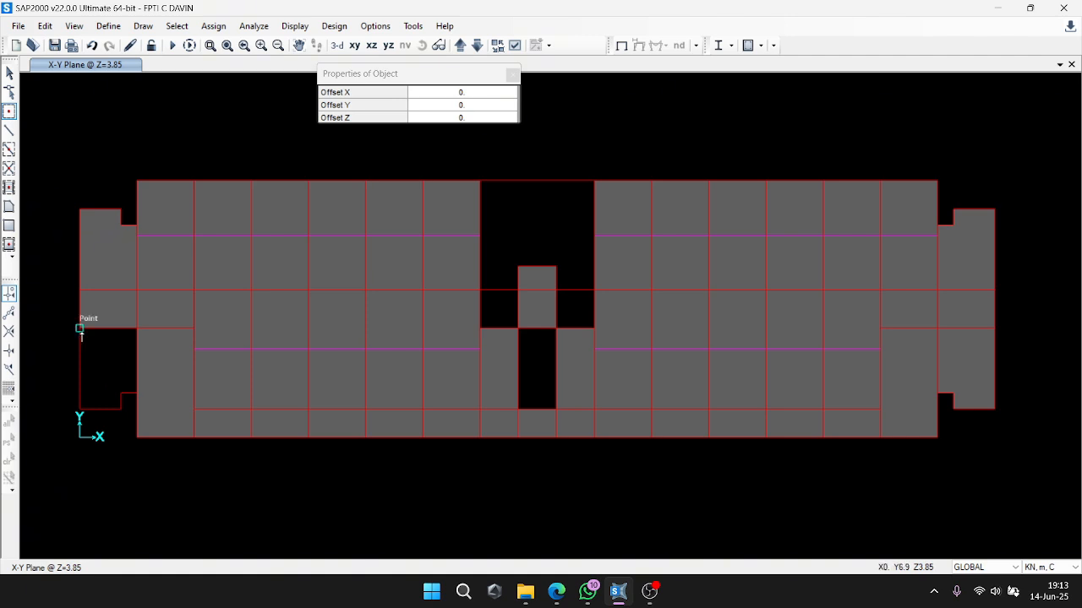
{"action": "left_click", "coordinate": [474, 95]}
{"action": "type", "text": "-1"}
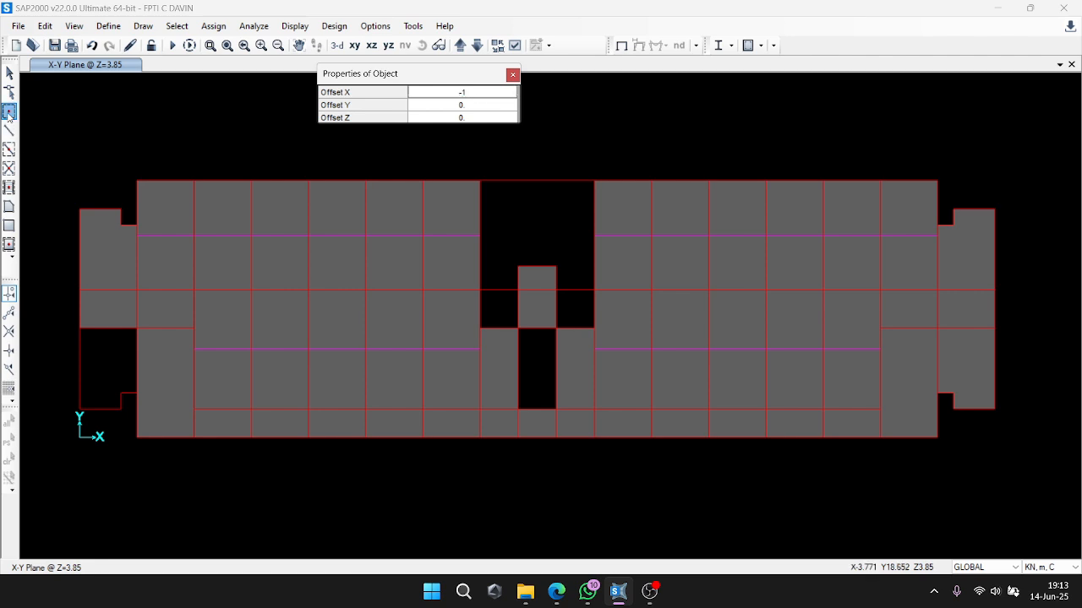
{"action": "left_click", "coordinate": [463, 92]}
{"action": "type", "text": "0"}
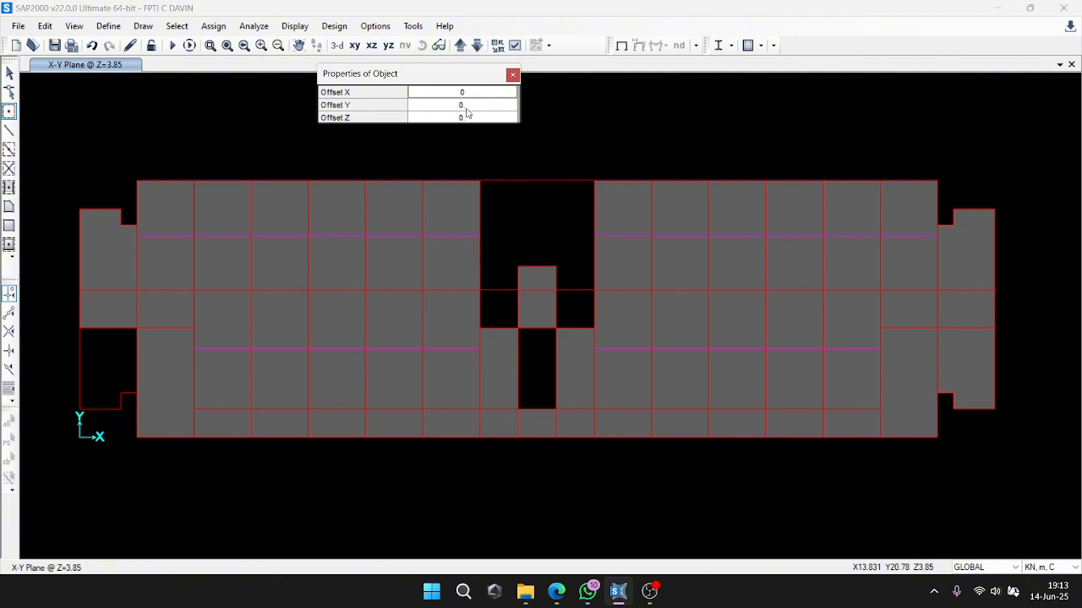
{"action": "left_click", "coordinate": [464, 107]}
{"action": "type", "text": "-1"}
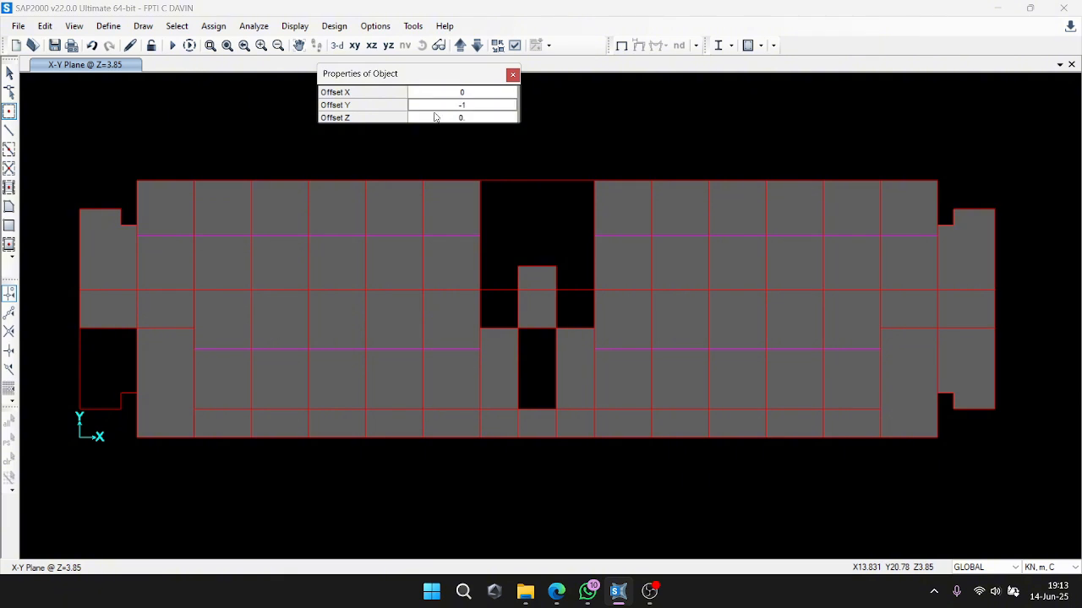
{"action": "left_click", "coordinate": [79, 327]}
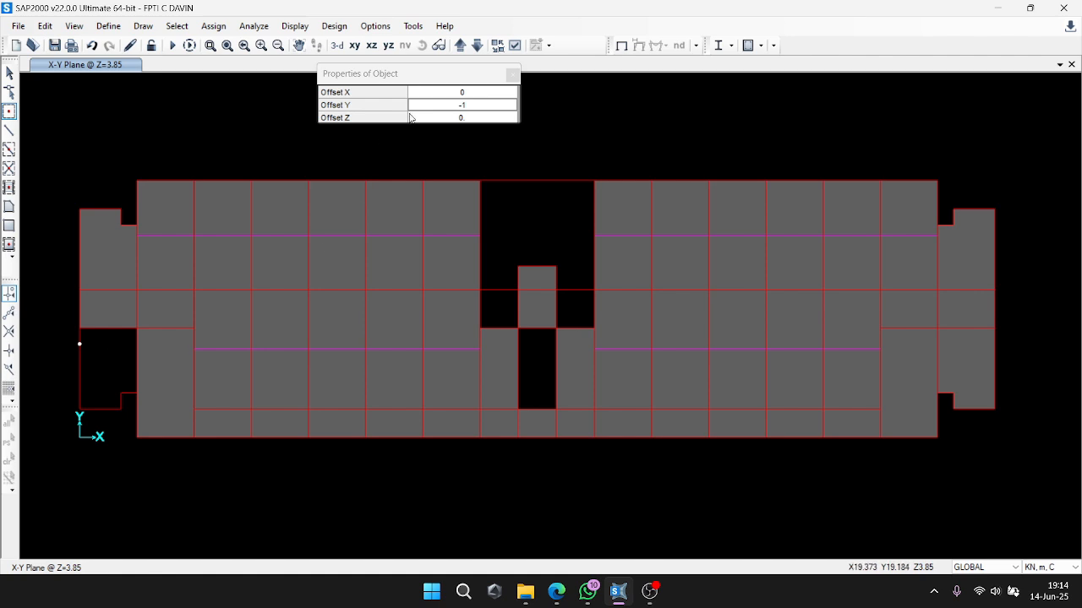
Draw a special joint from the left-end bay's inner joint at X3.6 Y6.9, with offsets X -1 and Y 0.
{"action": "left_click", "coordinate": [463, 105]}
{"action": "type", "text": "0"}
{"action": "left_click", "coordinate": [467, 94]}
{"action": "double_click", "coordinate": [467, 95]}
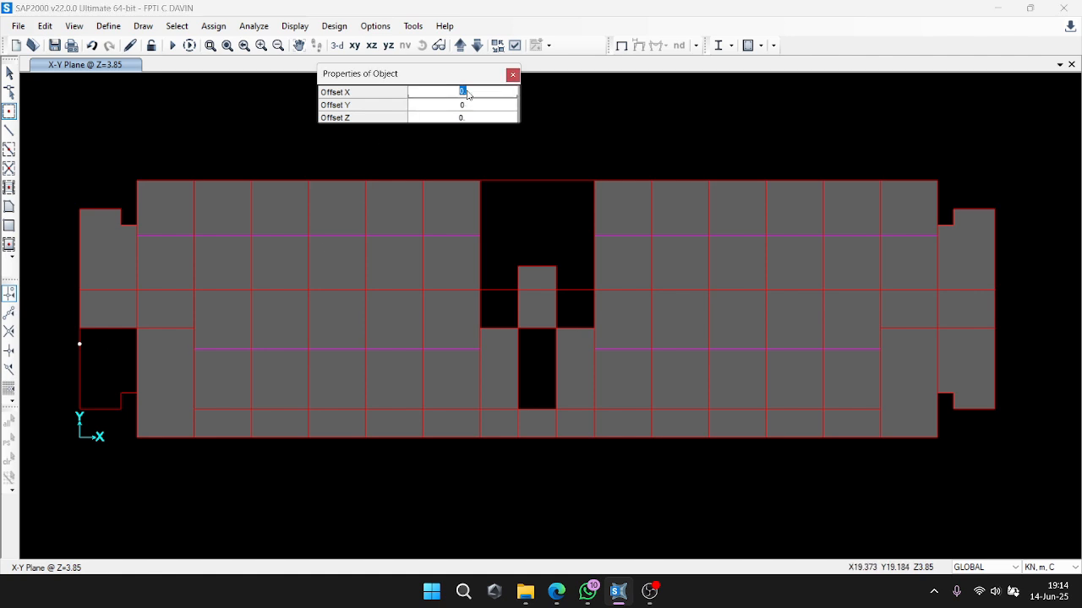
{"action": "type", "text": "-1"}
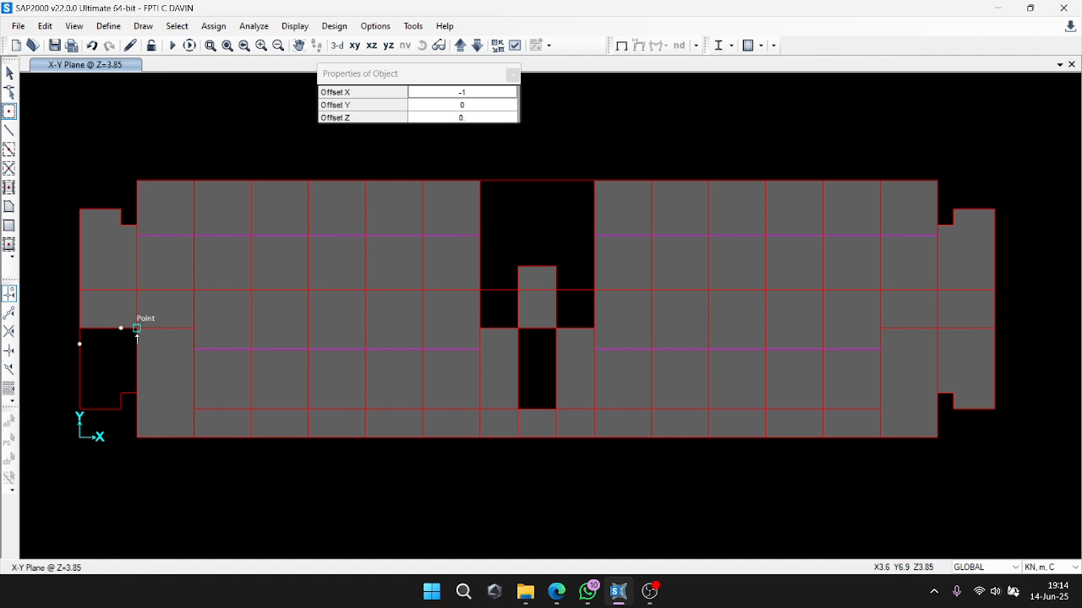
Draw a special joint from the joint at X2.6 Y6.9 in the left-end bay, with offsets X 0 and Y -1.
{"action": "double_click", "coordinate": [471, 95]}
{"action": "type", "text": "0"}
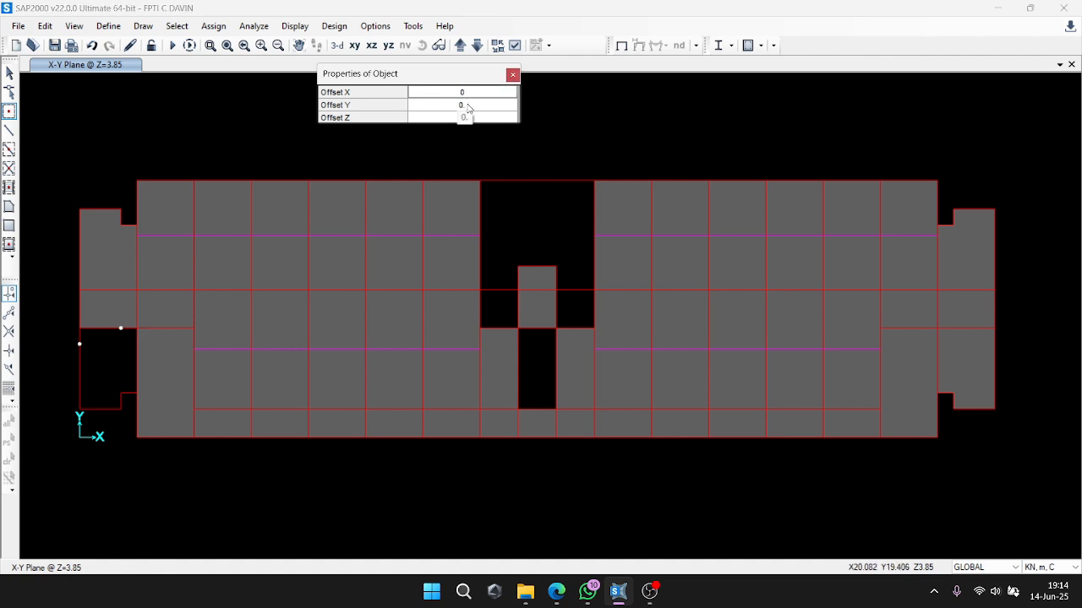
{"action": "double_click", "coordinate": [469, 105]}
{"action": "type", "text": "-1"}
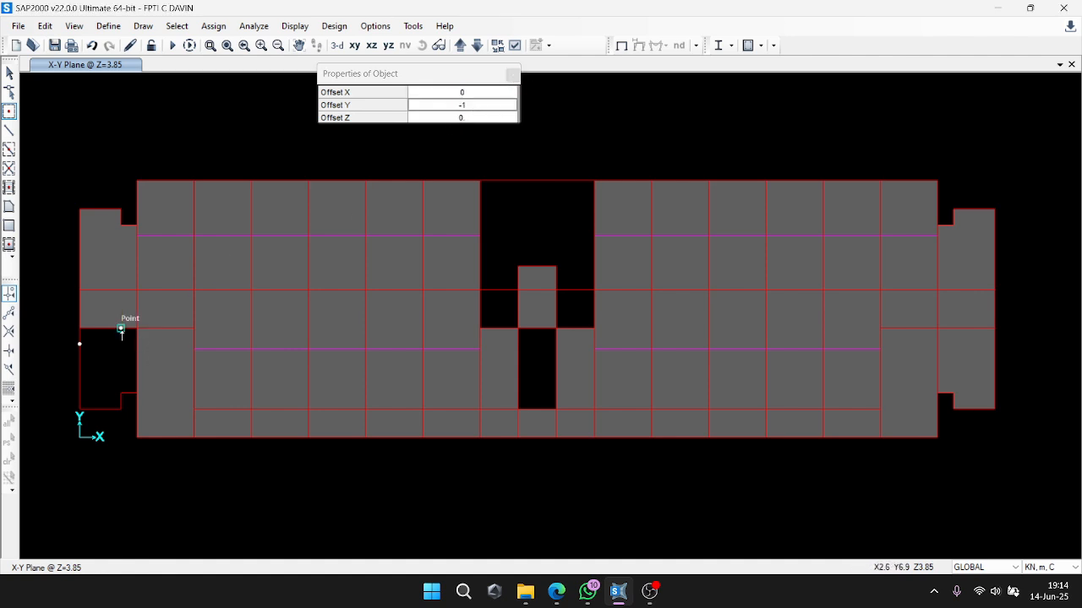
{"action": "left_click", "coordinate": [121, 328]}
{"action": "left_click", "coordinate": [478, 104]}
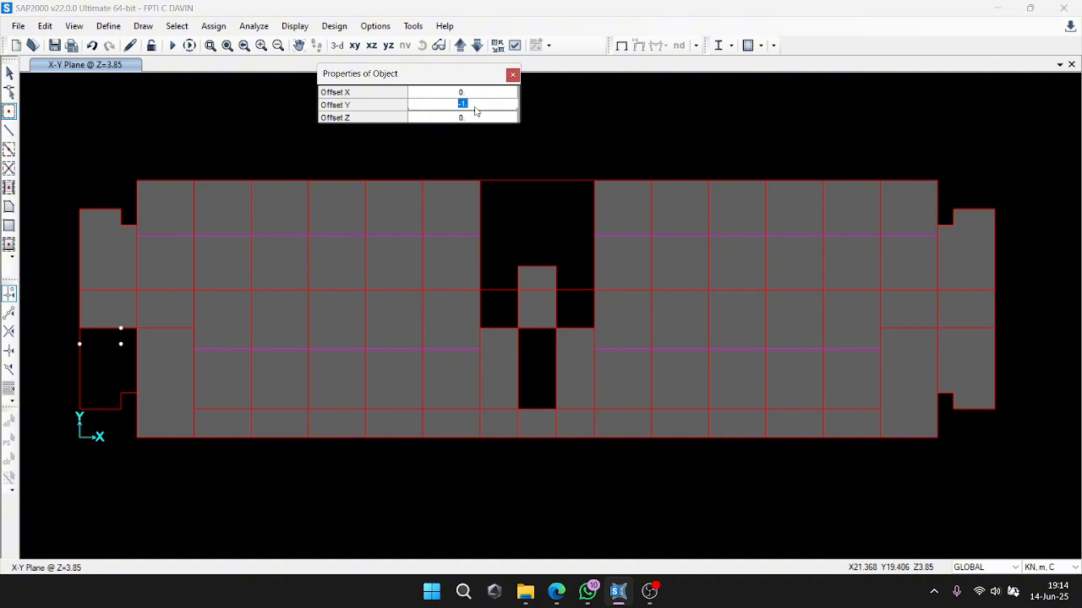
{"action": "left_click", "coordinate": [513, 75]}
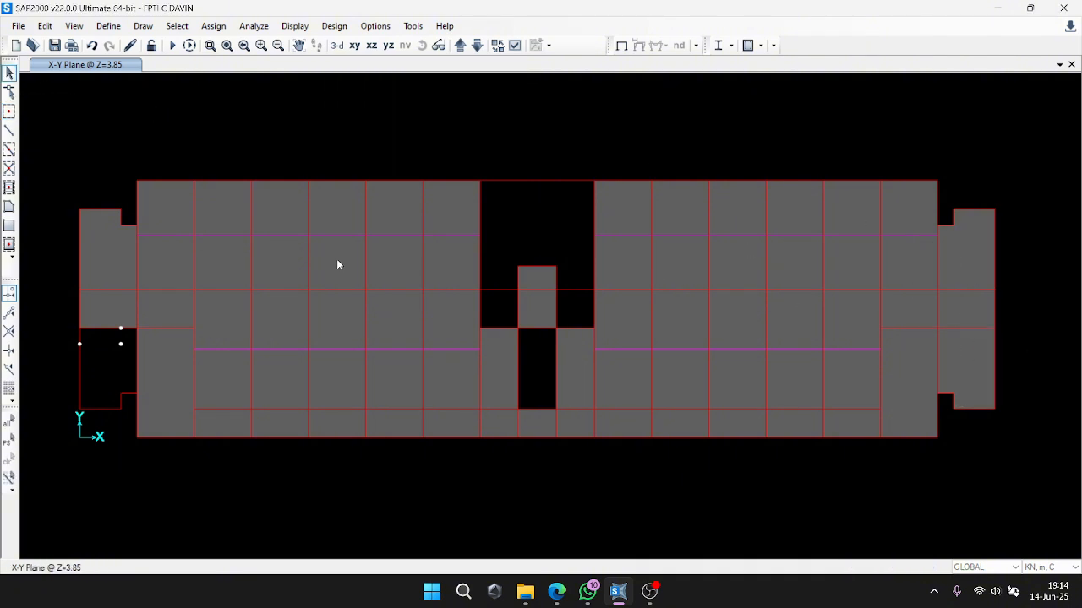
Draw a special joint from the upper outer joint of the empty lower-right end bay, with a Y offset of -1.
{"action": "key", "text": "ctrl+a"}
{"action": "left_click", "coordinate": [8, 112]}
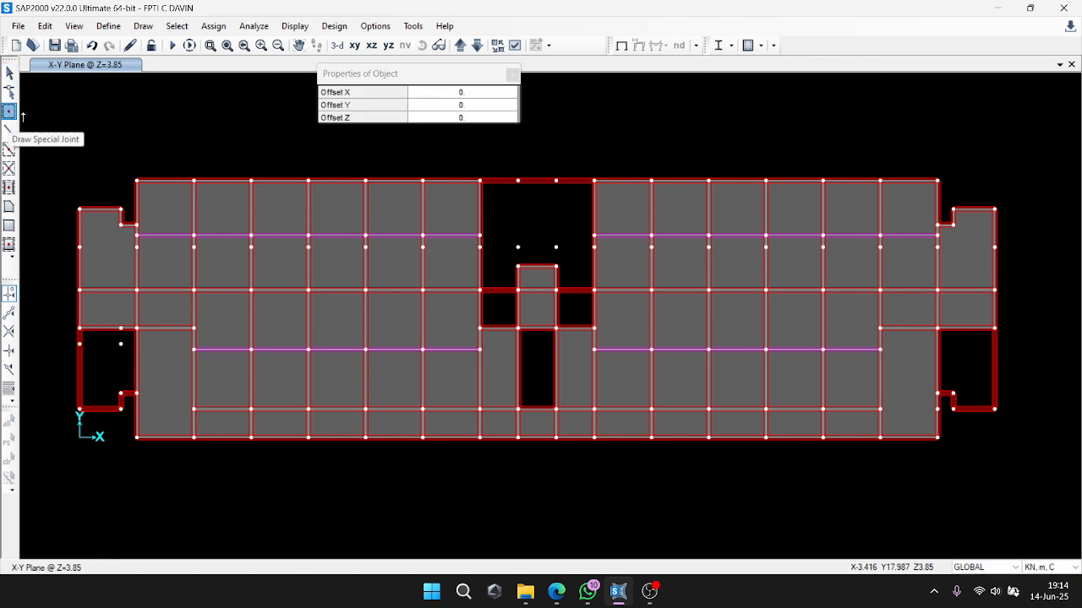
{"action": "left_click", "coordinate": [462, 105]}
{"action": "left_click", "coordinate": [458, 108]}
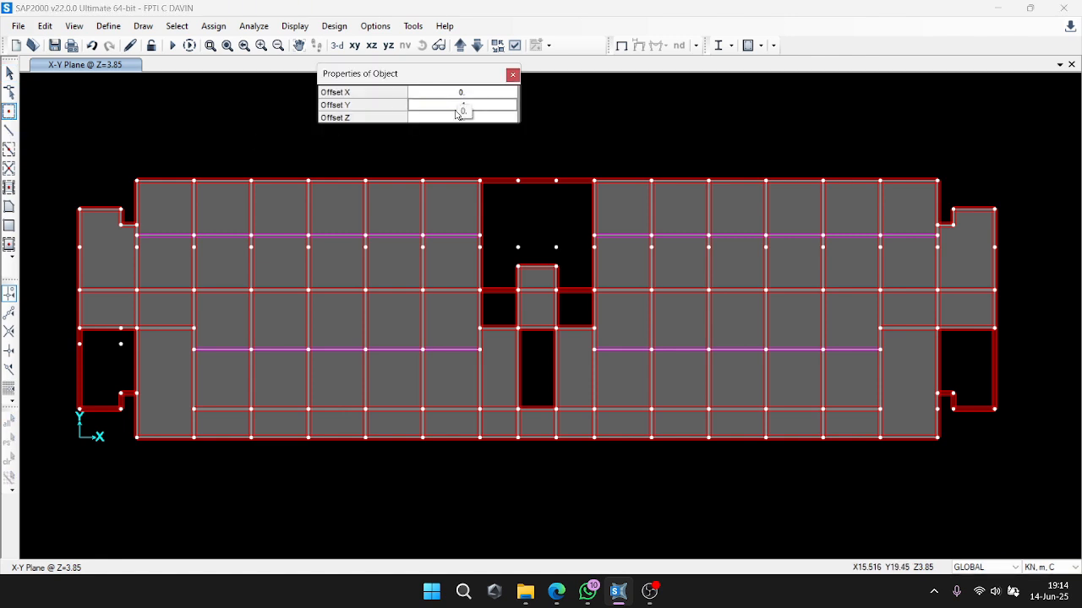
{"action": "type", "text": "1"}
{"action": "left_click", "coordinate": [995, 344]}
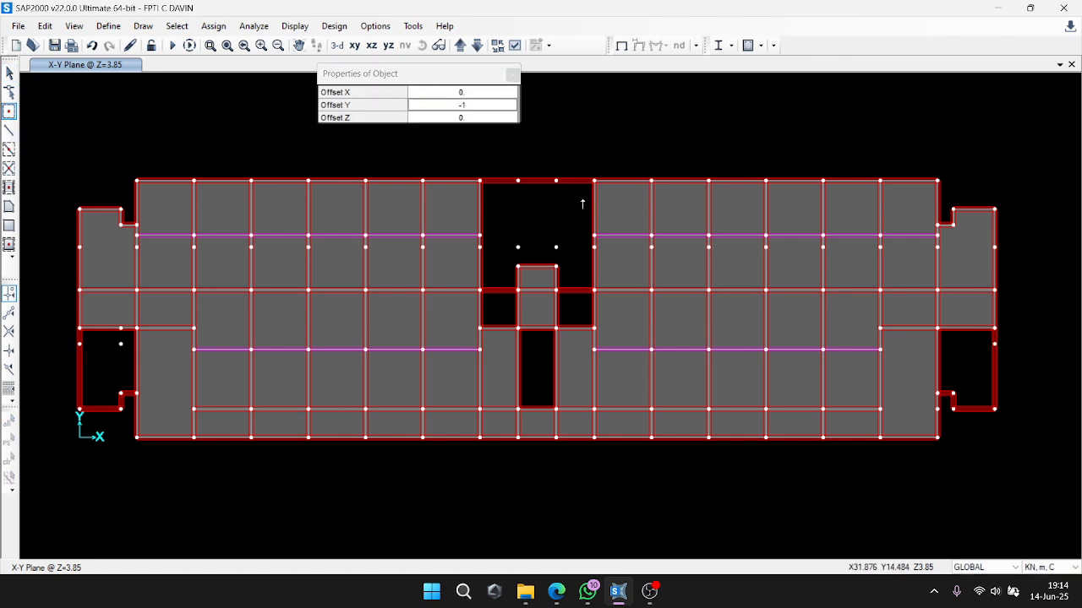
Draw a special joint from the upper inner joint of the lower-right end bay, with offsets X 1 and Y 0.
{"action": "left_click", "coordinate": [462, 107]}
{"action": "type", "text": "0"}
{"action": "left_click", "coordinate": [462, 93]}
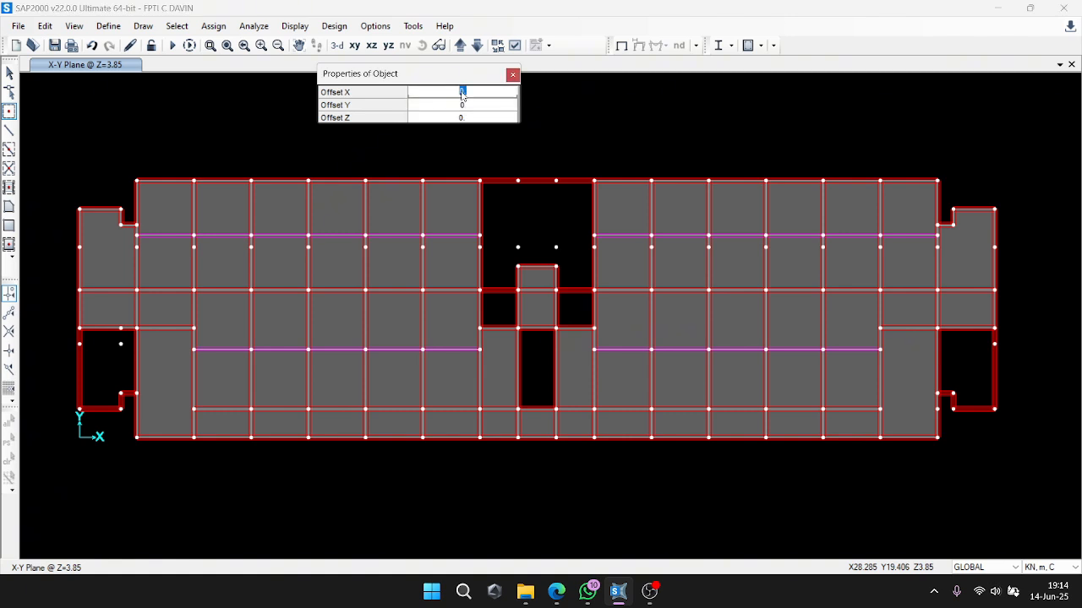
{"action": "type", "text": "1"}
{"action": "left_click", "coordinate": [938, 328]}
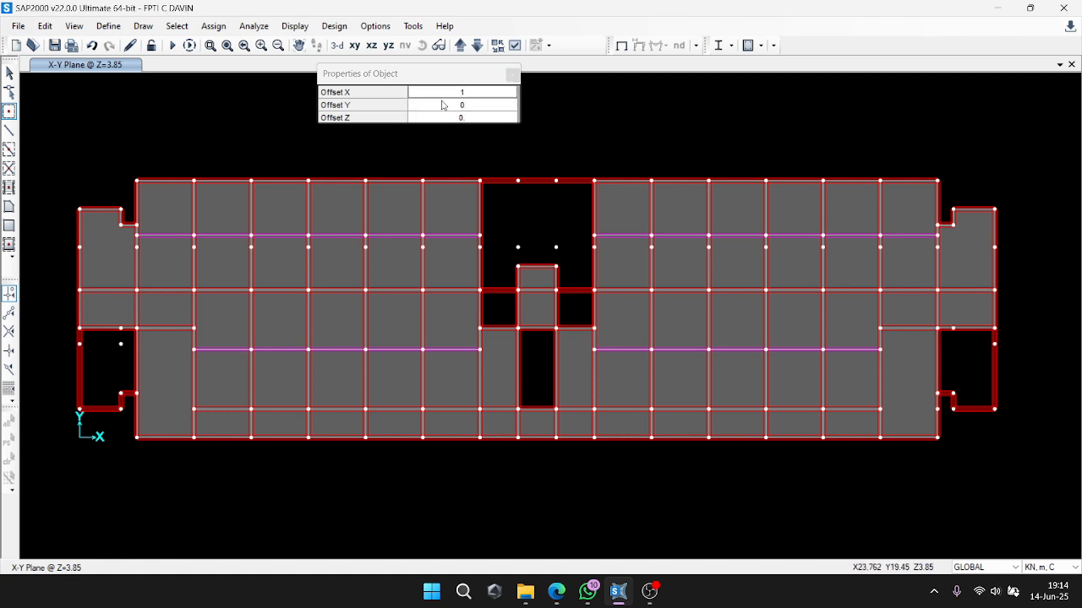
Draw a special joint from the intermediate joint on the lower-right end bay's upper beam, with offsets X 0 and Y -1.
{"action": "left_click", "coordinate": [464, 93]}
{"action": "type", "text": "0"}
{"action": "left_click", "coordinate": [473, 107]}
{"action": "type", "text": "-1"}
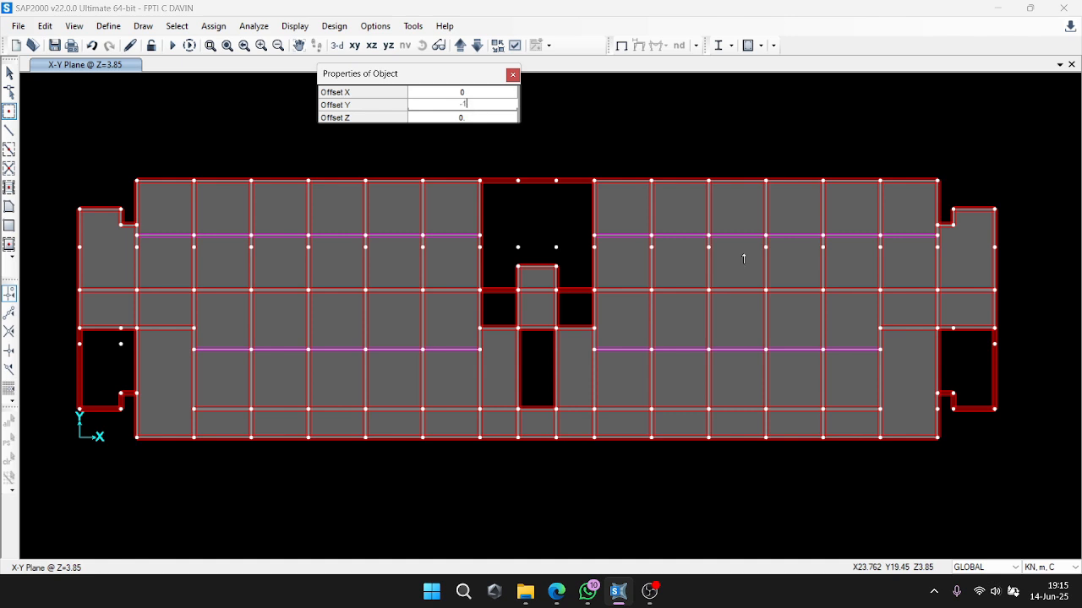
{"action": "left_click", "coordinate": [953, 329]}
{"action": "key", "text": "Escape"}
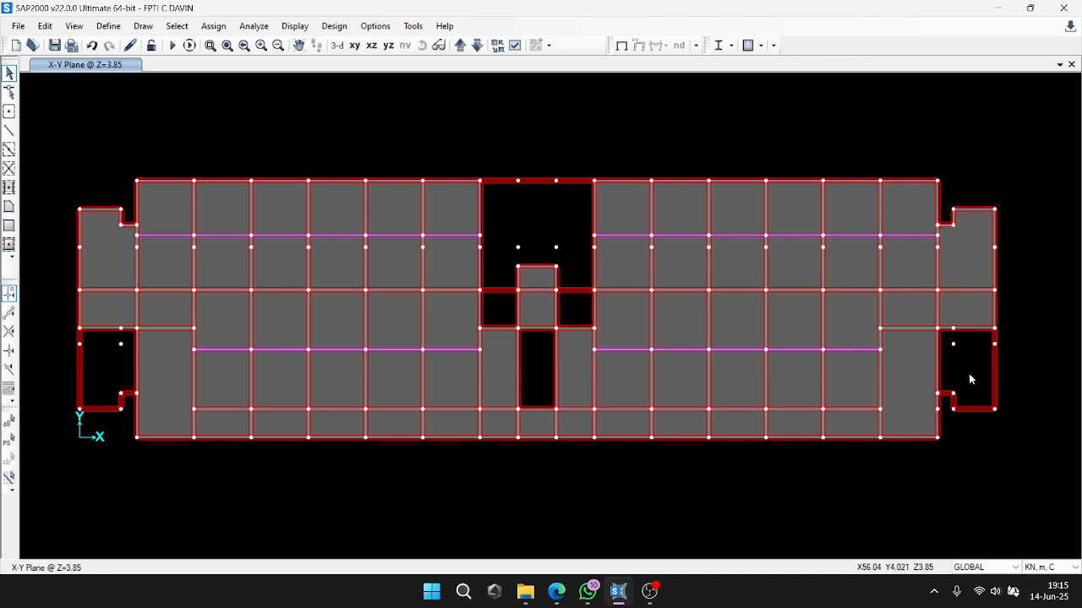
Draw a special joint from the joint at X27.6 Y1.8 below the narrow central opening, with offsets X 1.2 and Y 0.
{"action": "left_click", "coordinate": [8, 111]}
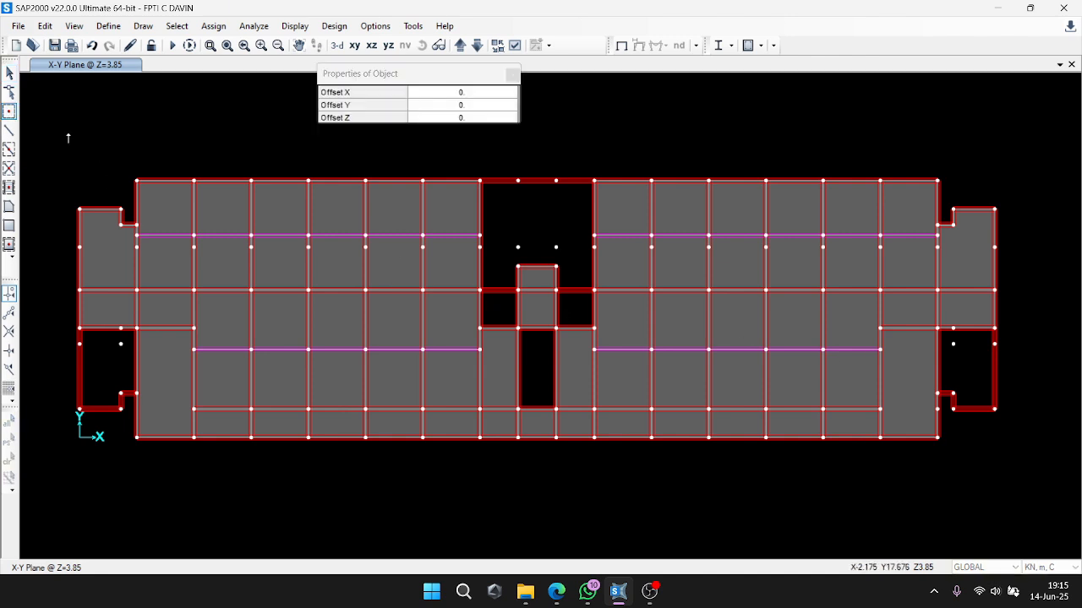
{"action": "left_click", "coordinate": [465, 105]}
{"action": "type", "text": "1"}
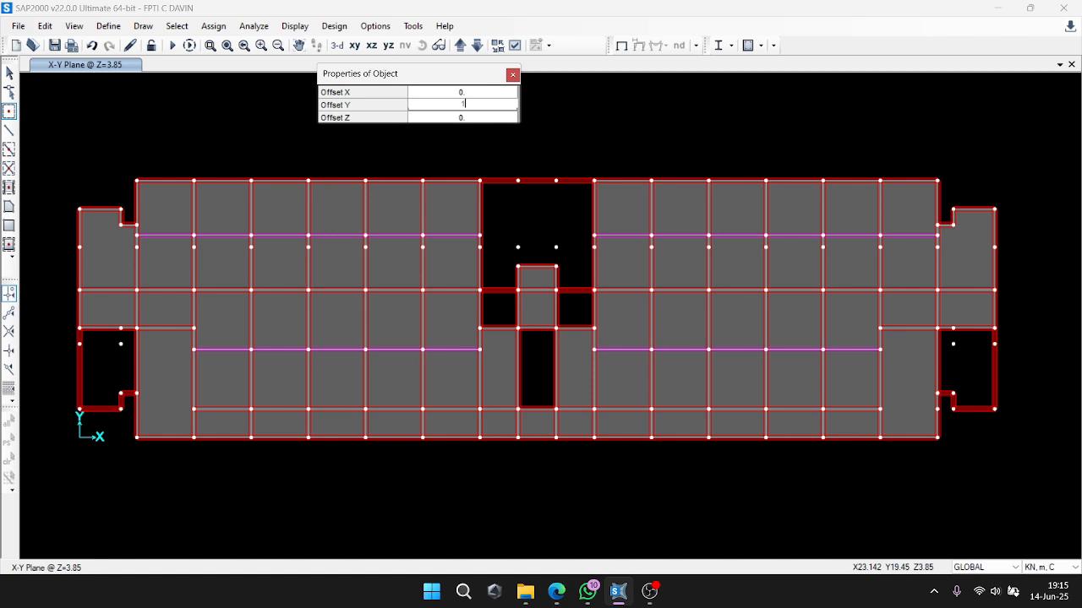
{"action": "left_click", "coordinate": [471, 89]}
{"action": "left_click", "coordinate": [479, 106]}
{"action": "type", "text": "0"}
{"action": "left_click", "coordinate": [472, 95]}
{"action": "type", "text": "1"}
{"action": "left_click", "coordinate": [521, 411]}
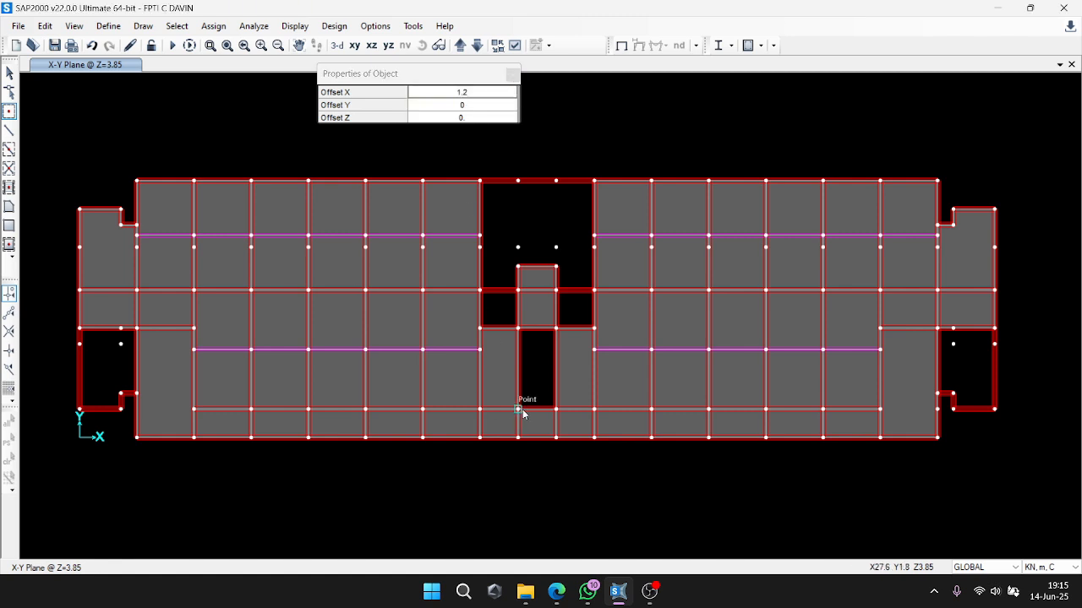
Draw a special joint from the joint at X30 Y10.8 on the central slab, with an X offset of 2.4.
{"action": "left_click", "coordinate": [464, 93]}
{"action": "type", "text": "0"}
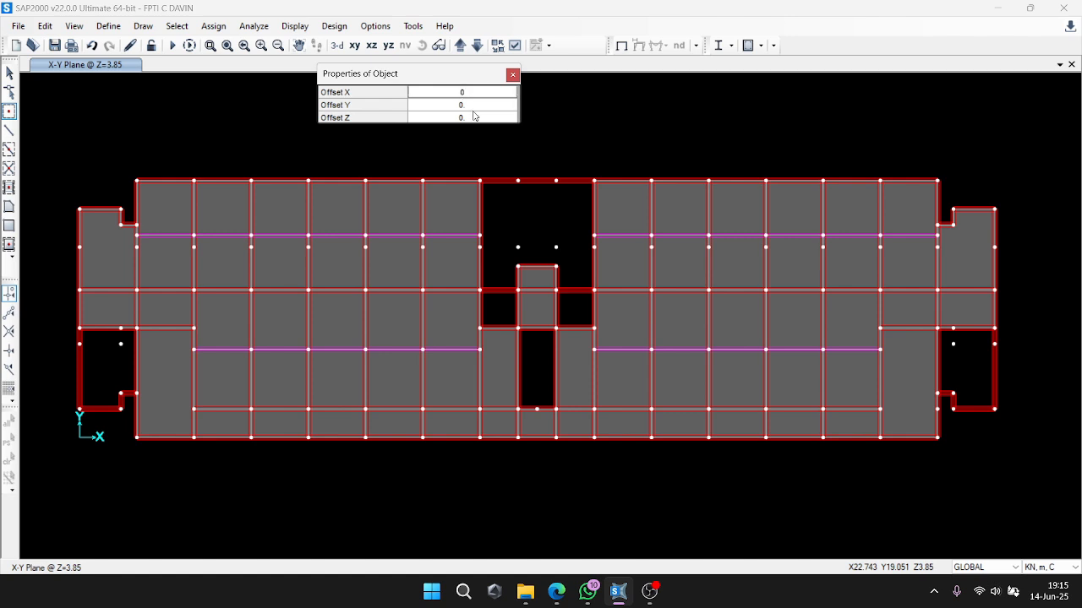
{"action": "left_click", "coordinate": [465, 106]}
{"action": "left_click", "coordinate": [471, 94]}
{"action": "type", "text": "2."}
{"action": "key", "text": "BackSpace"}
{"action": "type", "text": "4"}
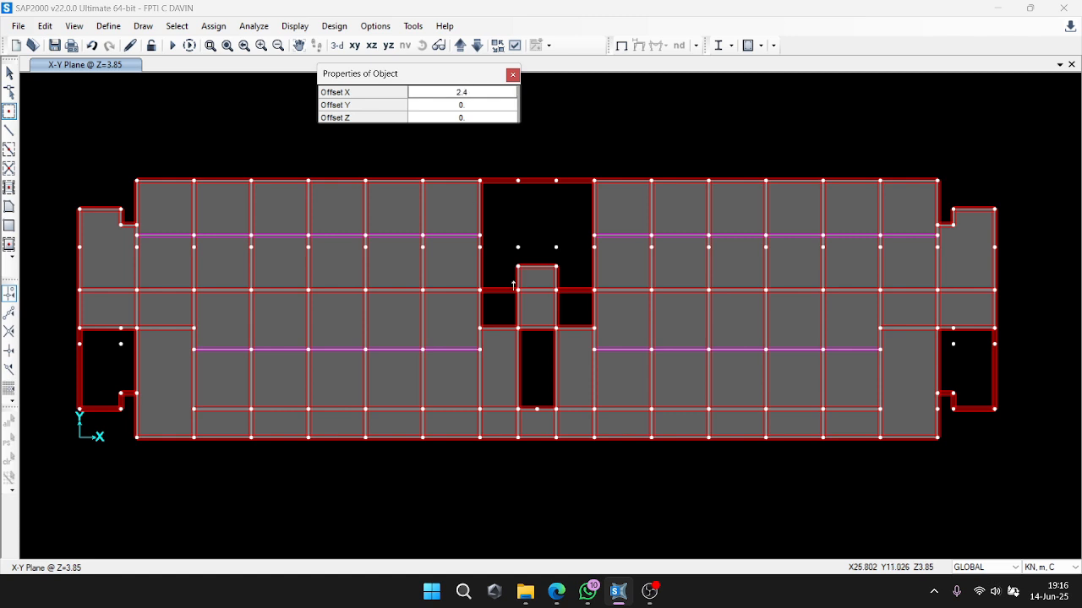
{"action": "left_click", "coordinate": [557, 267]}
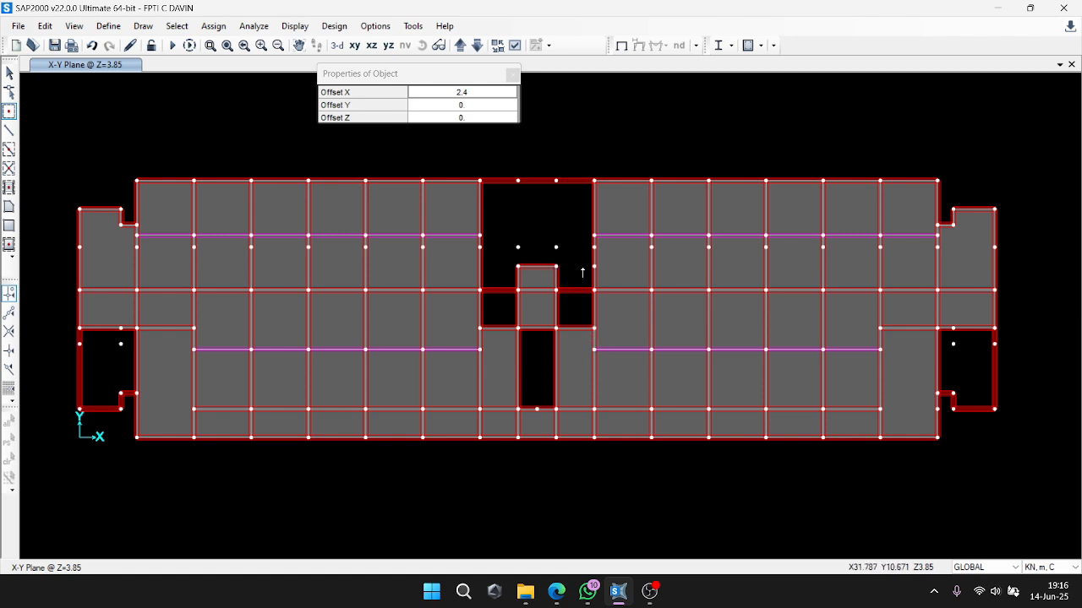
Draw a special joint from the joint at X27.6 Y10.8 on the central slab, with an X offset of -2.4.
{"action": "left_click", "coordinate": [485, 94]}
{"action": "type", "text": "-2.4"}
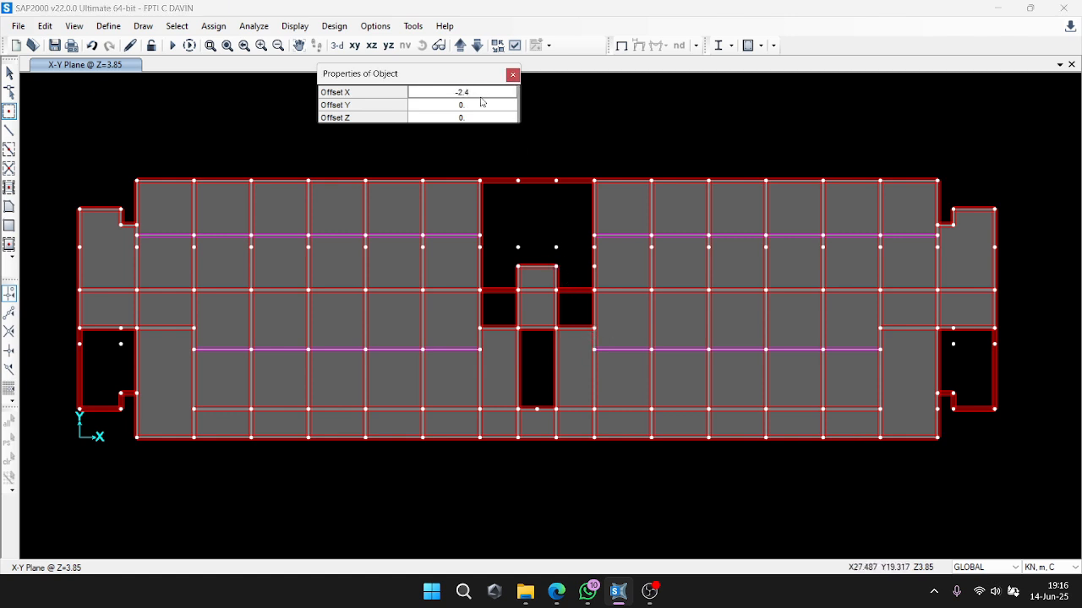
{"action": "left_click", "coordinate": [517, 267]}
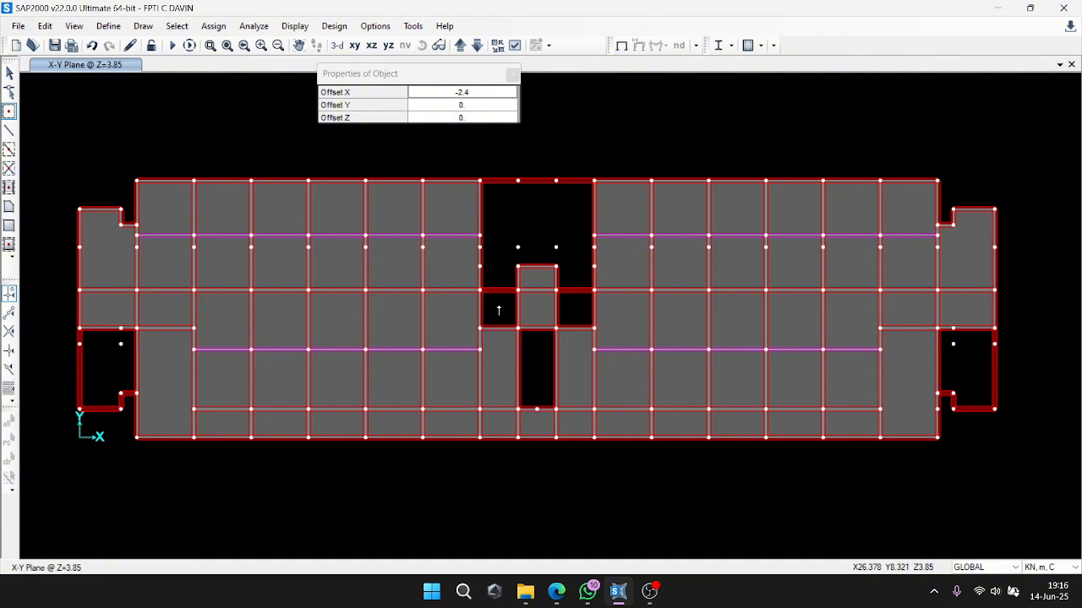
Draw special joints from X25.2 Y9.3 with X offset 2.4 and from X30 Y10.8 with Y offset -1.5.
{"action": "left_click", "coordinate": [465, 92]}
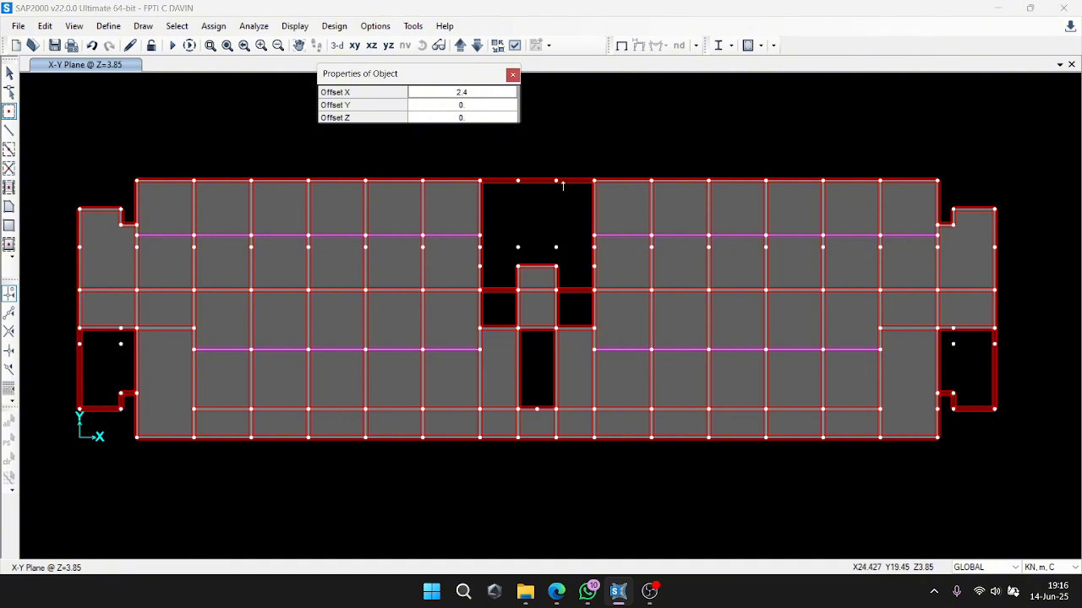
{"action": "left_click", "coordinate": [481, 292]}
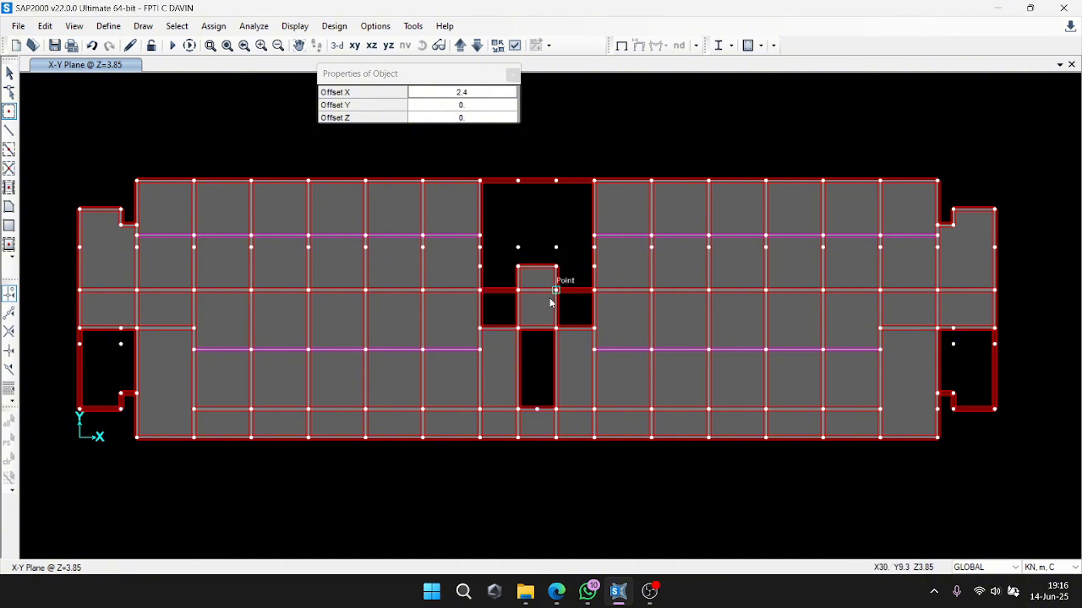
{"action": "left_click", "coordinate": [10, 113]}
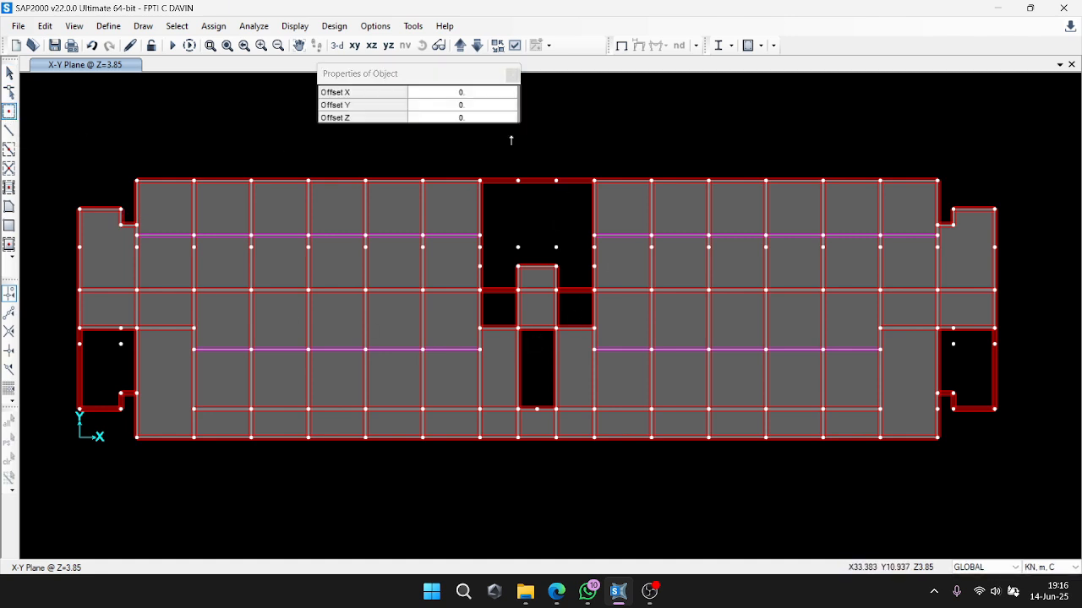
{"action": "left_click", "coordinate": [464, 103]}
{"action": "type", "text": "-1.5"}
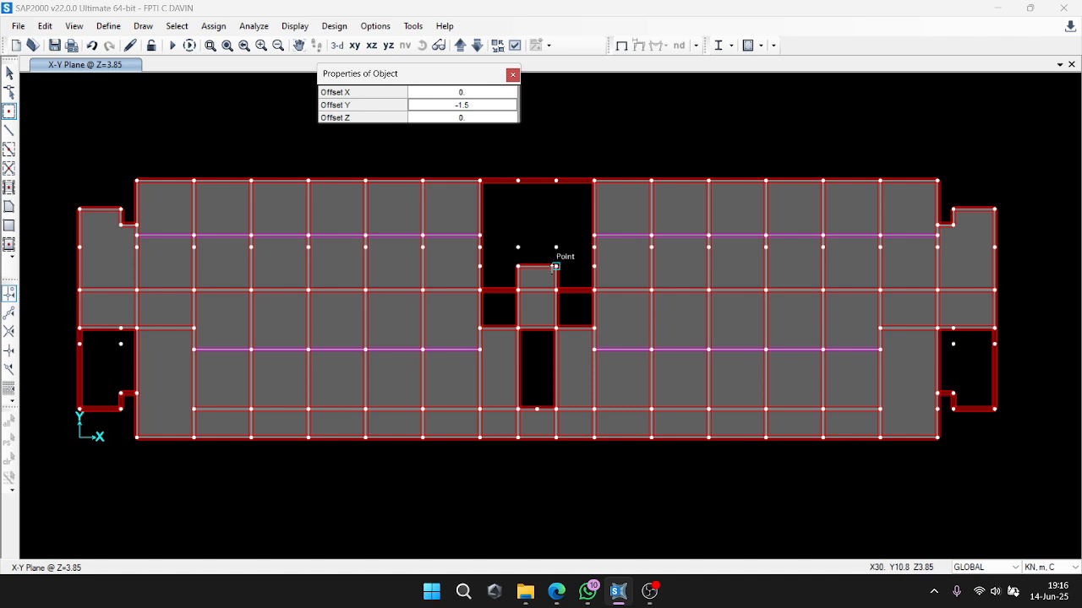
{"action": "left_click", "coordinate": [556, 267]}
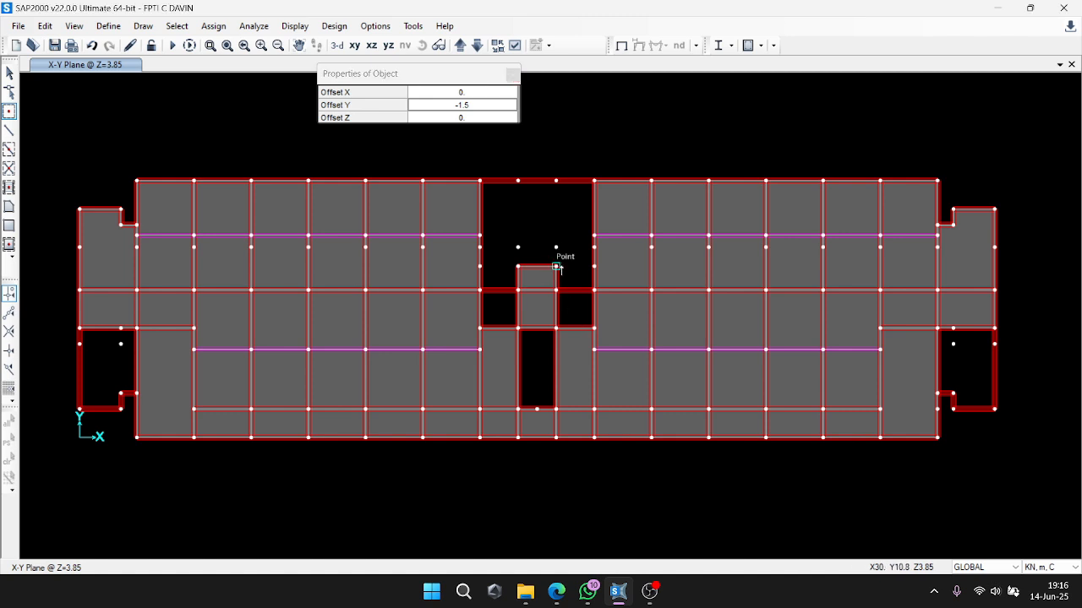
{"action": "key", "text": "Escape"}
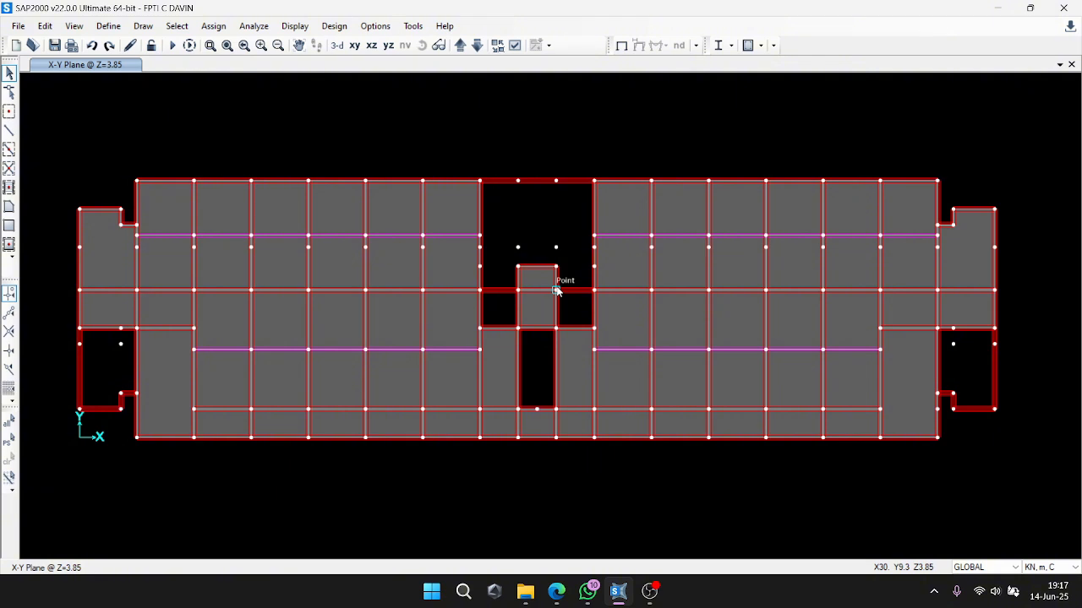
{"action": "left_click", "coordinate": [10, 226]}
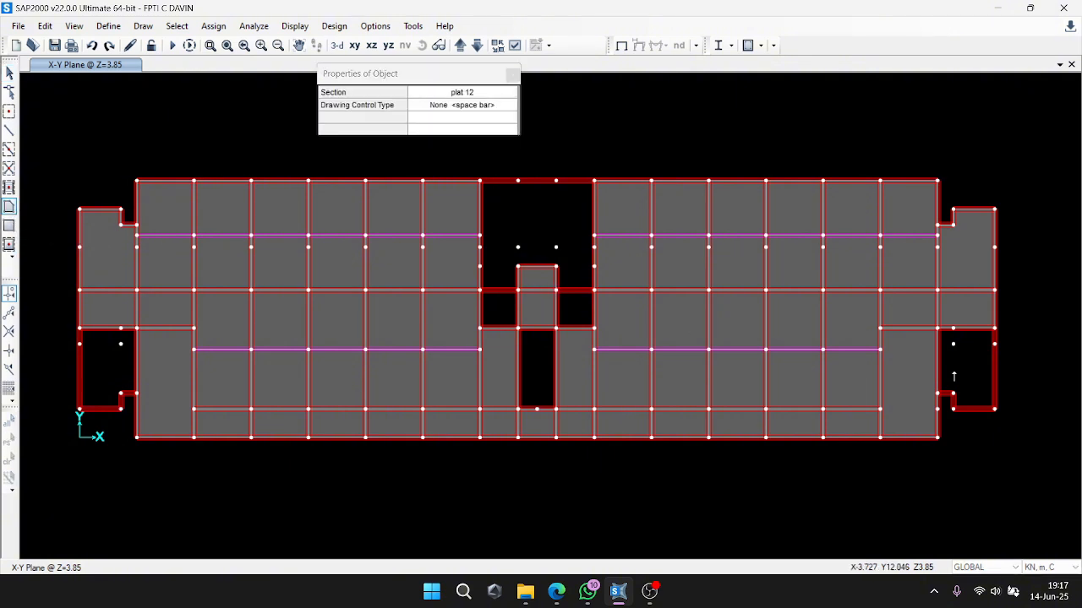
{"action": "left_click", "coordinate": [994, 344]}
{"action": "left_click", "coordinate": [953, 344]}
{"action": "left_click", "coordinate": [938, 329]}
{"action": "key", "text": "Escape"}
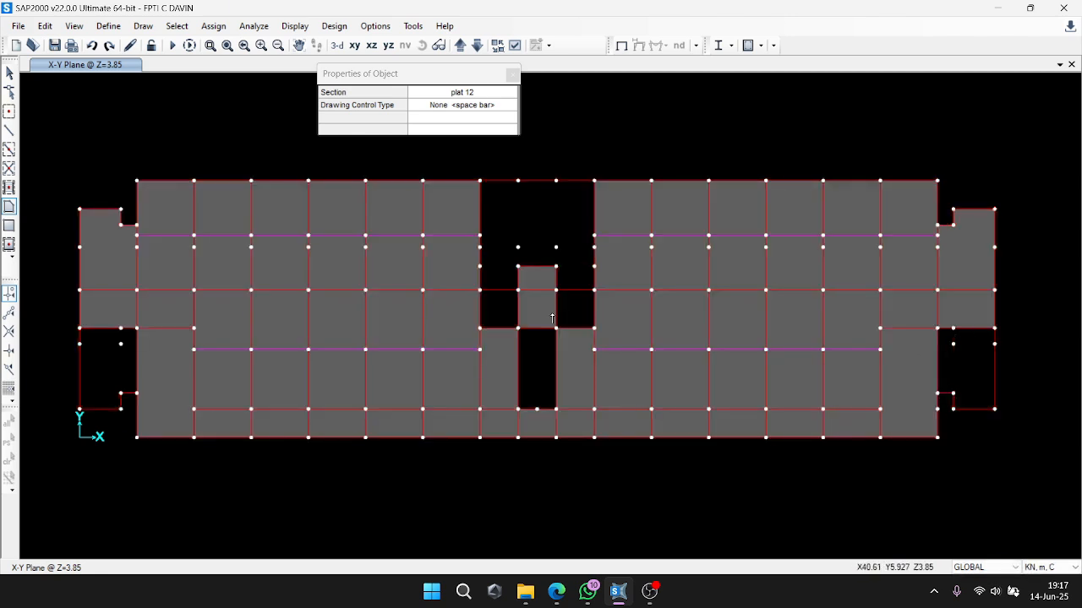
Turn off the extruded view of the frames while keeping the floor areas filled.
{"action": "left_click", "coordinate": [9, 207]}
{"action": "left_click", "coordinate": [515, 46]}
{"action": "left_click", "coordinate": [476, 108]}
{"action": "left_click", "coordinate": [694, 89]}
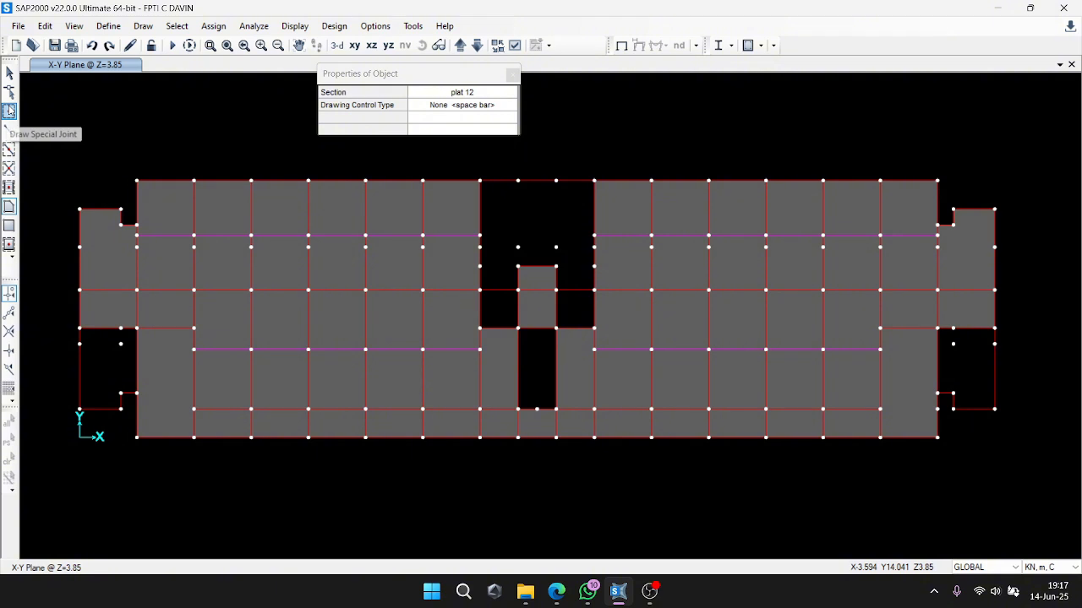
Draw a four-corner plat 12 area over the outer strip between Y5.9 and Y6.9 in the lower right-end bay.
{"action": "left_click", "coordinate": [10, 207]}
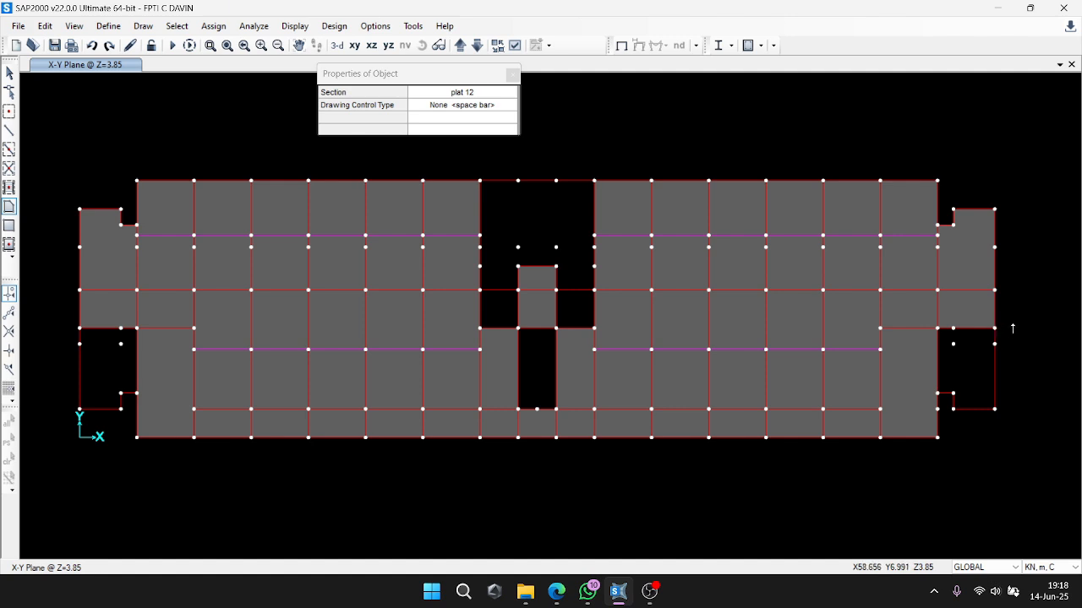
{"action": "left_click", "coordinate": [995, 344]}
{"action": "left_click", "coordinate": [995, 328]}
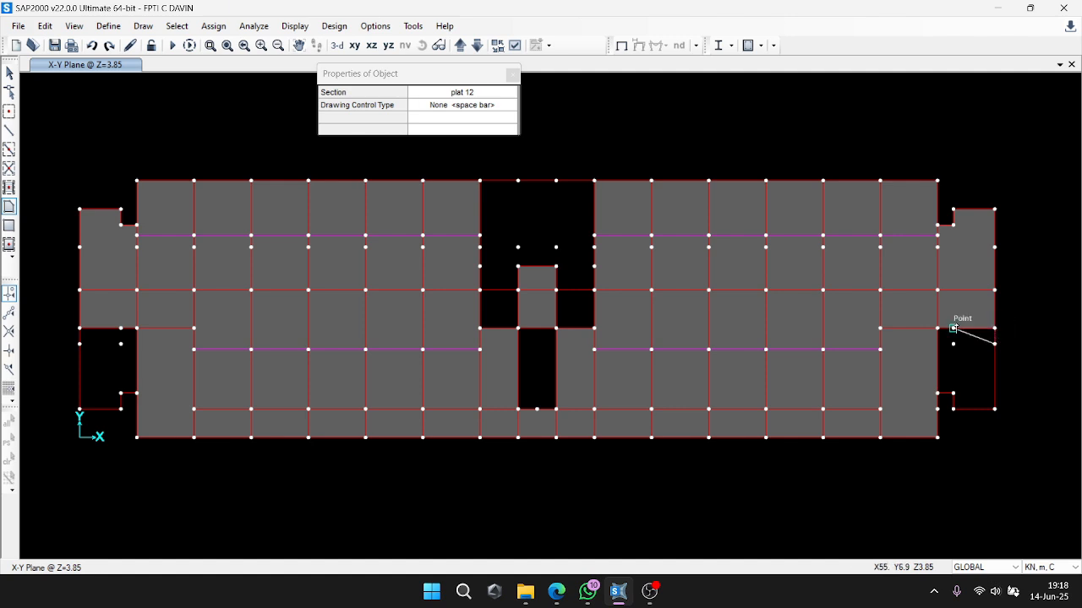
{"action": "left_click", "coordinate": [953, 328]}
{"action": "double_click", "coordinate": [953, 344]}
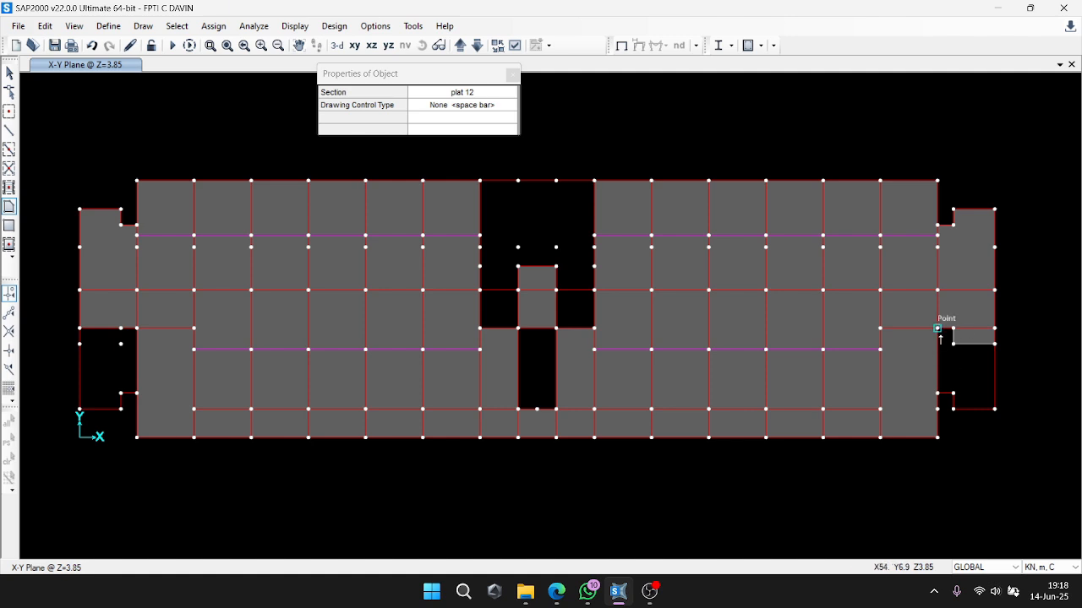
Draw a plat 12 area between X54 and X55 from Y6.9 down to Y2.8 in the lower right-end bay.
{"action": "left_click", "coordinate": [953, 327]}
{"action": "left_click", "coordinate": [938, 327]}
{"action": "left_click", "coordinate": [937, 393]}
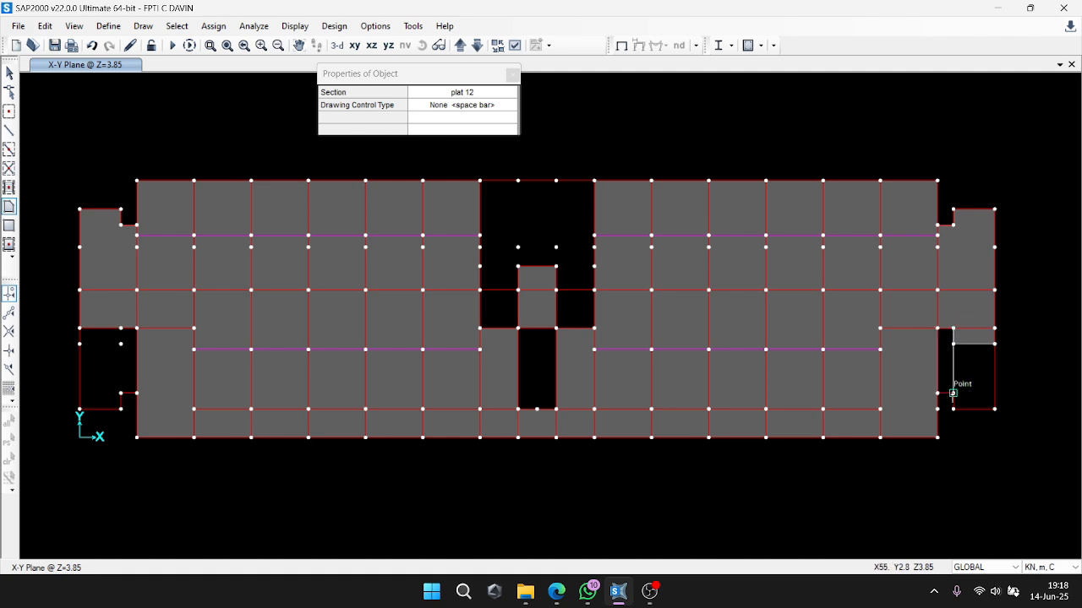
{"action": "double_click", "coordinate": [953, 393]}
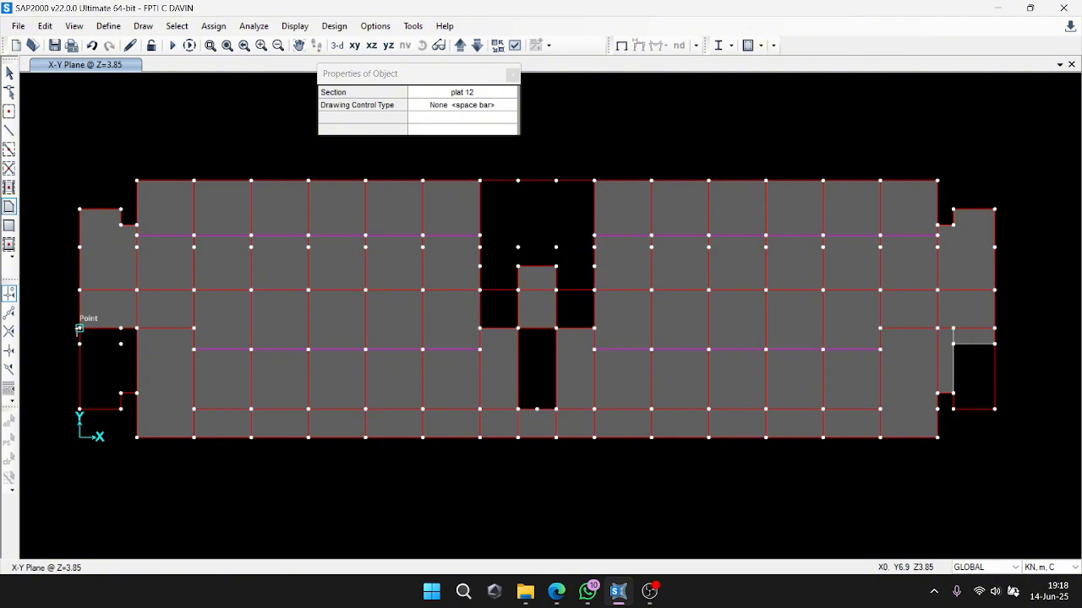
Draw two plat 12 areas in the lower left-end bay: the inner vertical strip and the outer strip between Y5.9 and Y6.9.
{"action": "left_click", "coordinate": [136, 393]}
{"action": "double_click", "coordinate": [120, 328]}
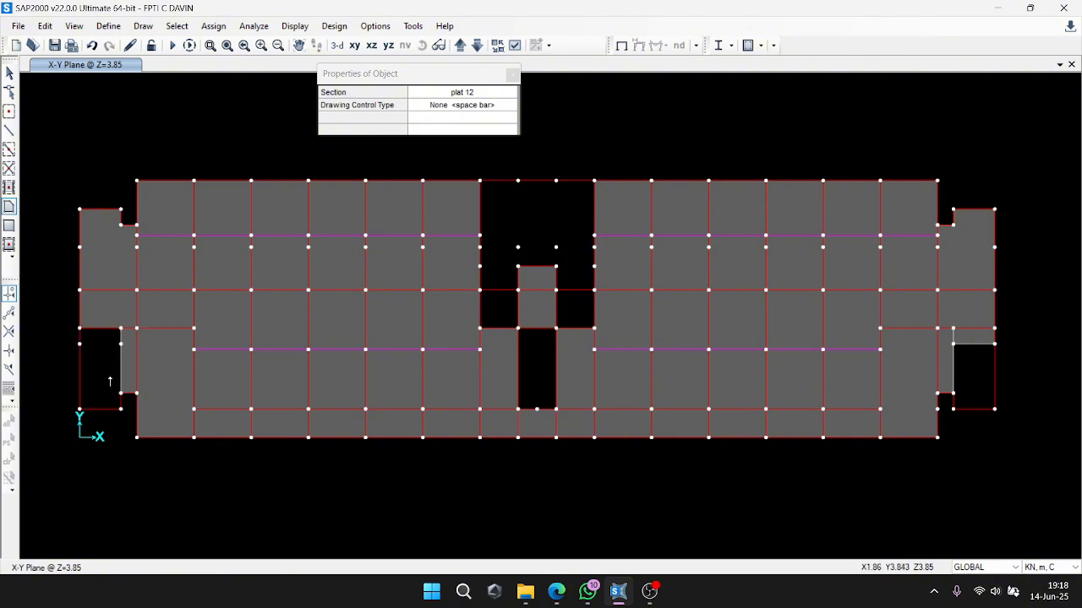
{"action": "left_click", "coordinate": [122, 328]}
{"action": "left_click", "coordinate": [121, 344]}
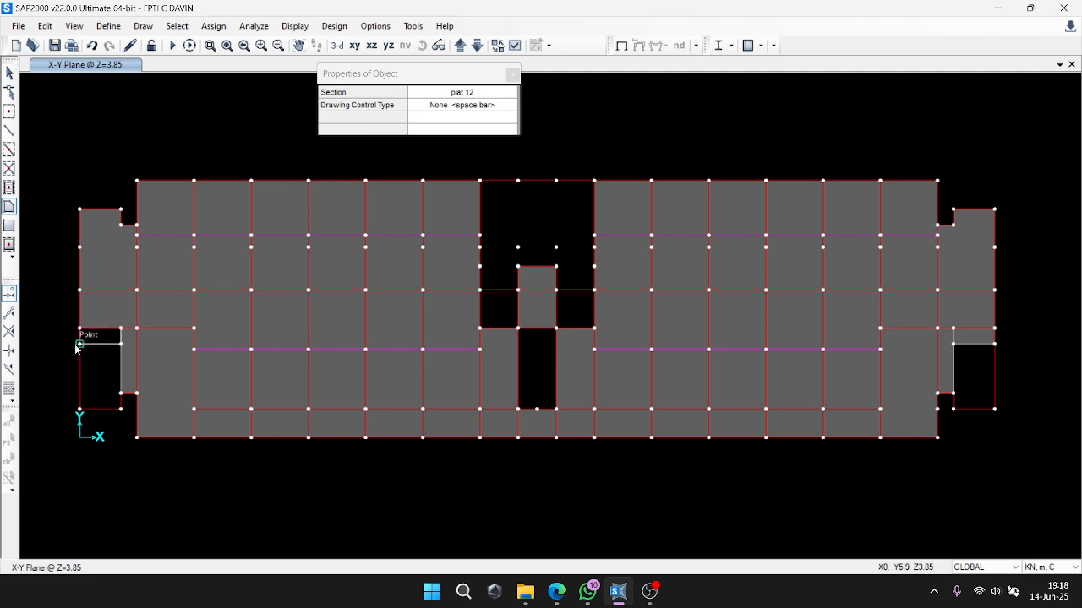
{"action": "double_click", "coordinate": [80, 344]}
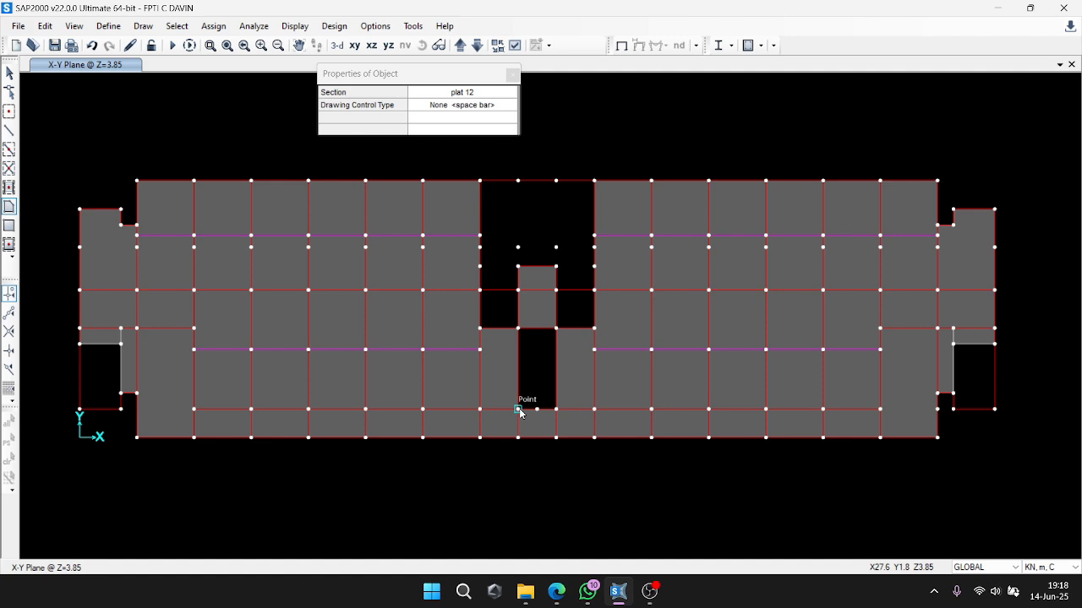
{"action": "key", "text": "Escape"}
Draw a special joint from the joint at X27.6 Y6.9 above the narrow central opening, with an X offset of 1.2.
{"action": "left_click", "coordinate": [9, 111]}
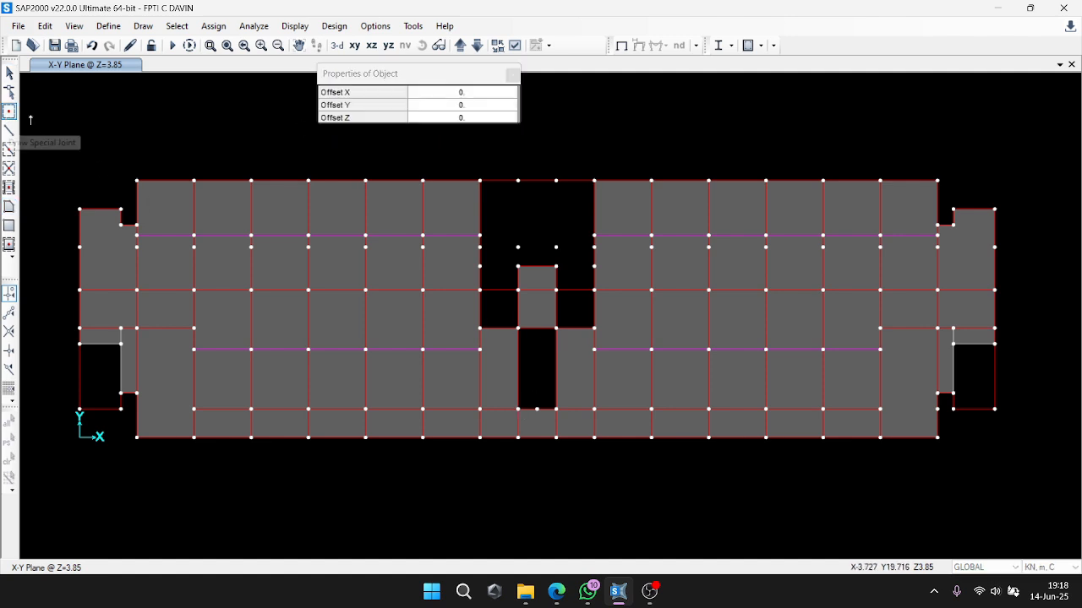
{"action": "left_click", "coordinate": [462, 92]}
{"action": "type", "text": "1.5"}
{"action": "left_click", "coordinate": [518, 328]}
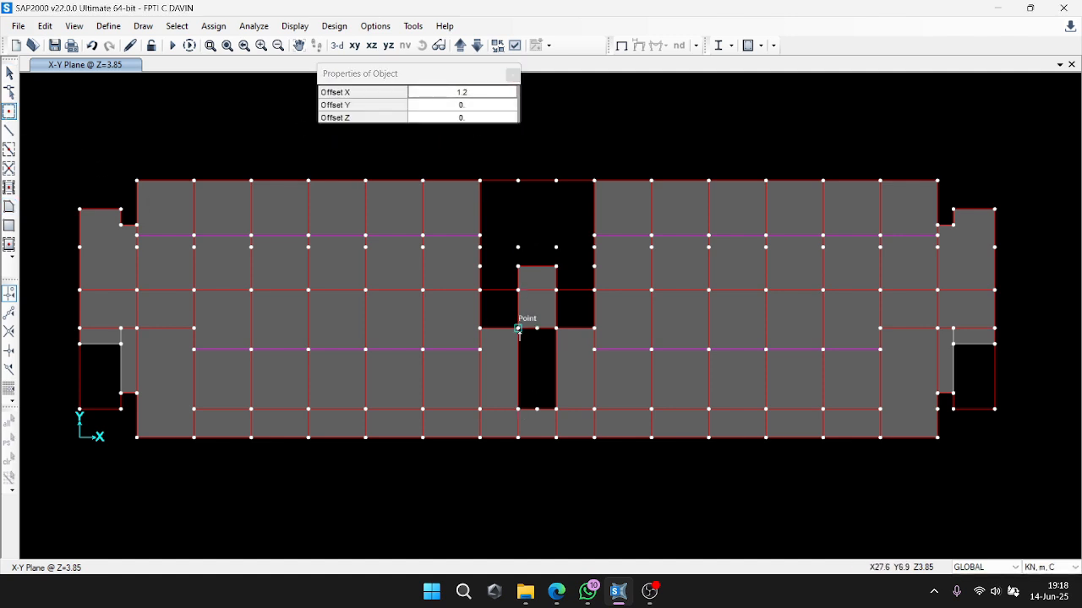
{"action": "key", "text": "Escape"}
Draw a plat 12 area over the narrow central opening's half between X27.6 and X28.8, from Y1.8 to Y6.9.
{"action": "left_click", "coordinate": [9, 207]}
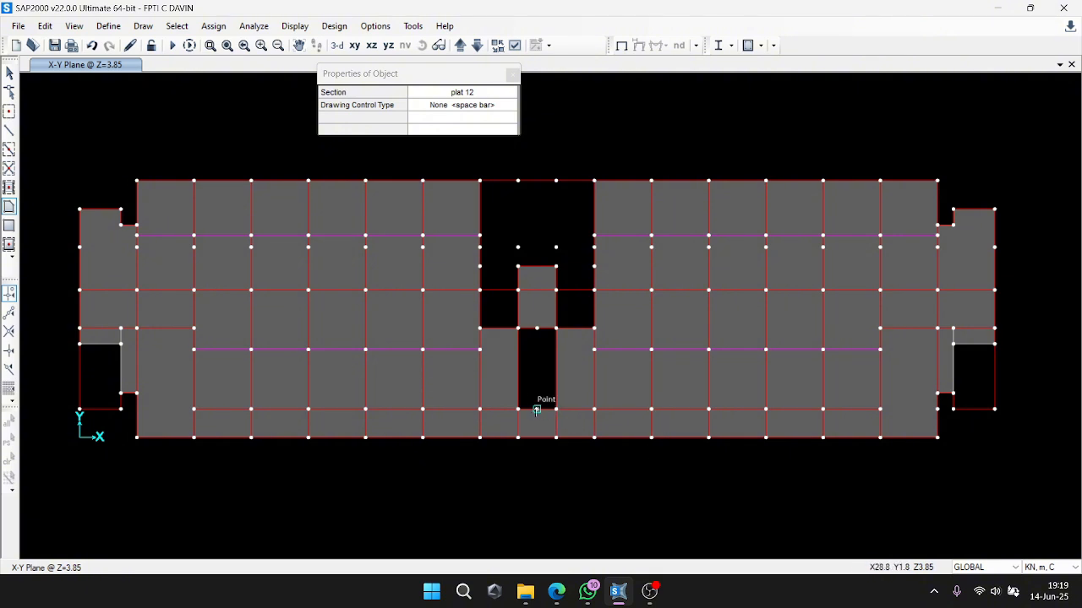
{"action": "left_click", "coordinate": [536, 409]}
{"action": "left_click", "coordinate": [518, 328]}
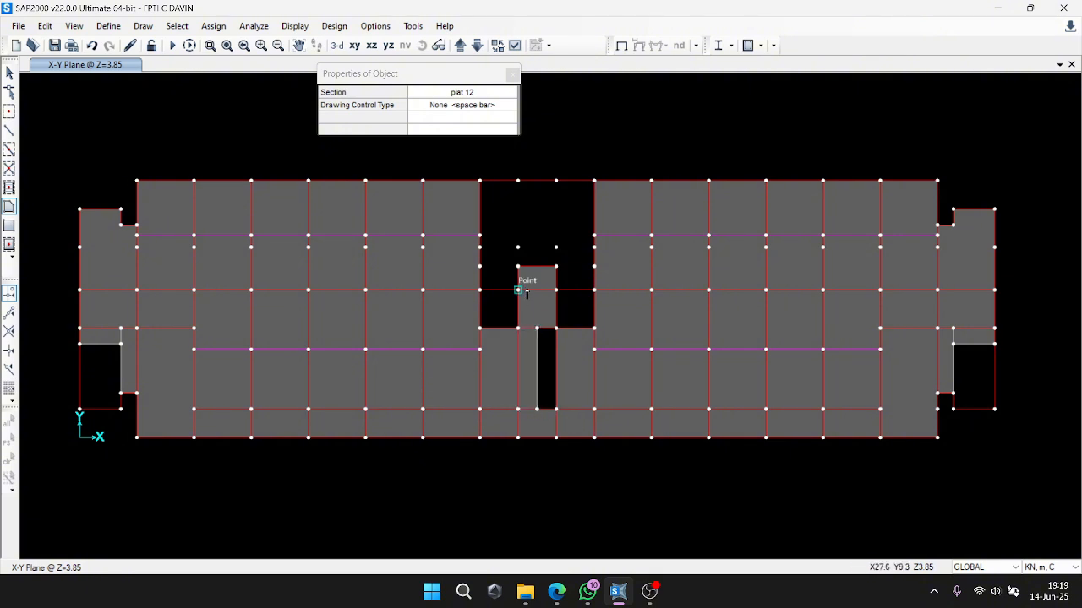
Draw plat 12 areas on both sides of the central slab between Y9.3 and Y10.8.
{"action": "left_click", "coordinate": [594, 266]}
{"action": "left_click", "coordinate": [556, 290]}
{"action": "left_click", "coordinate": [518, 266]}
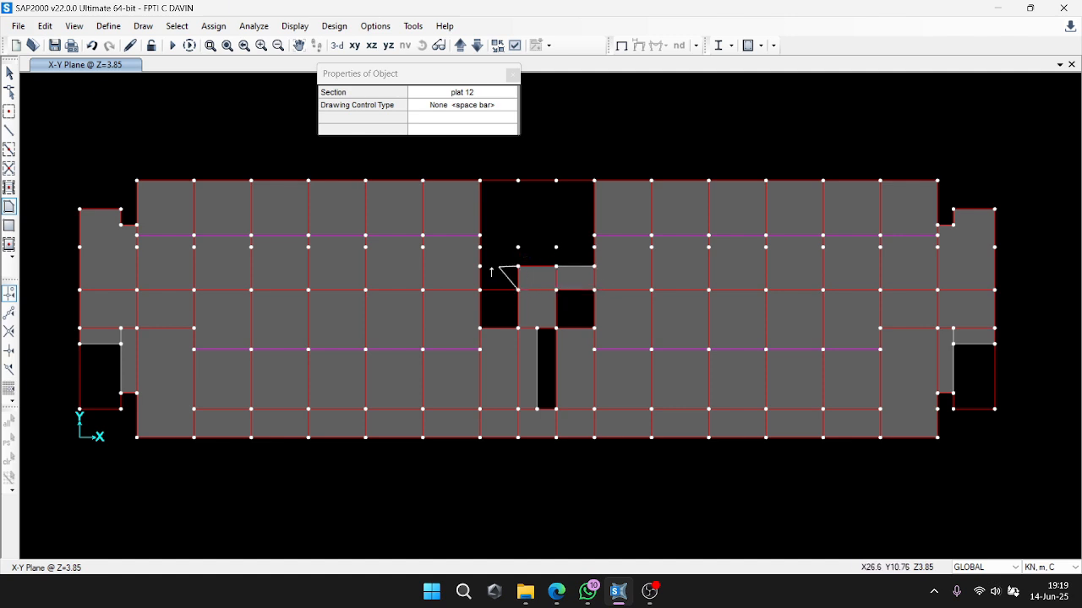
{"action": "left_click", "coordinate": [480, 290]}
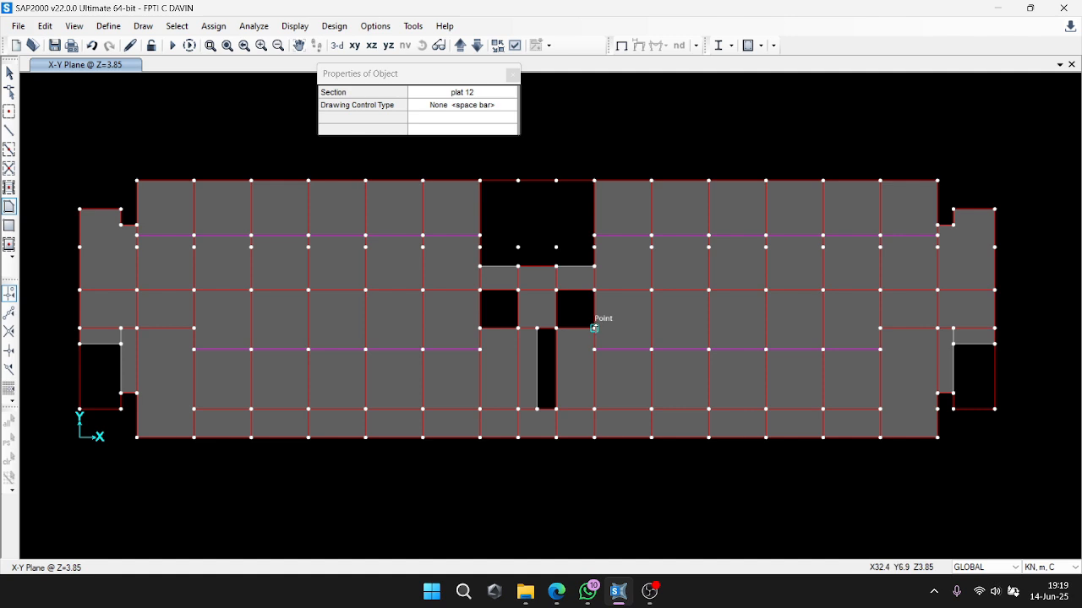
Fill the two square openings beside the central slab between Y6.9 and Y9.3 with plat 12 areas.
{"action": "left_click", "coordinate": [556, 328]}
{"action": "left_click", "coordinate": [518, 328]}
{"action": "left_click", "coordinate": [480, 290]}
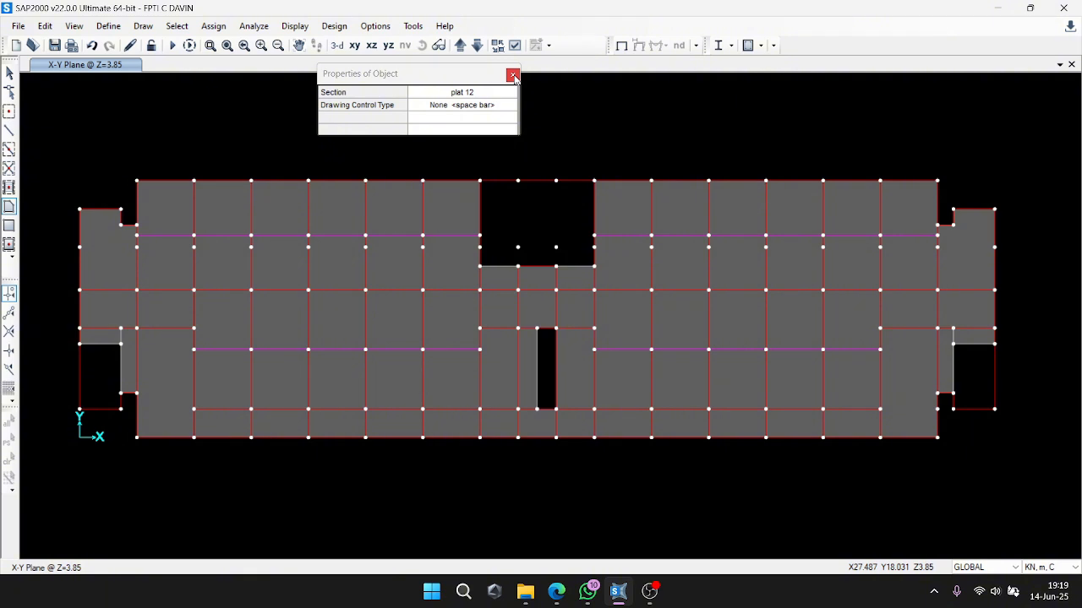
{"action": "key", "text": "Escape"}
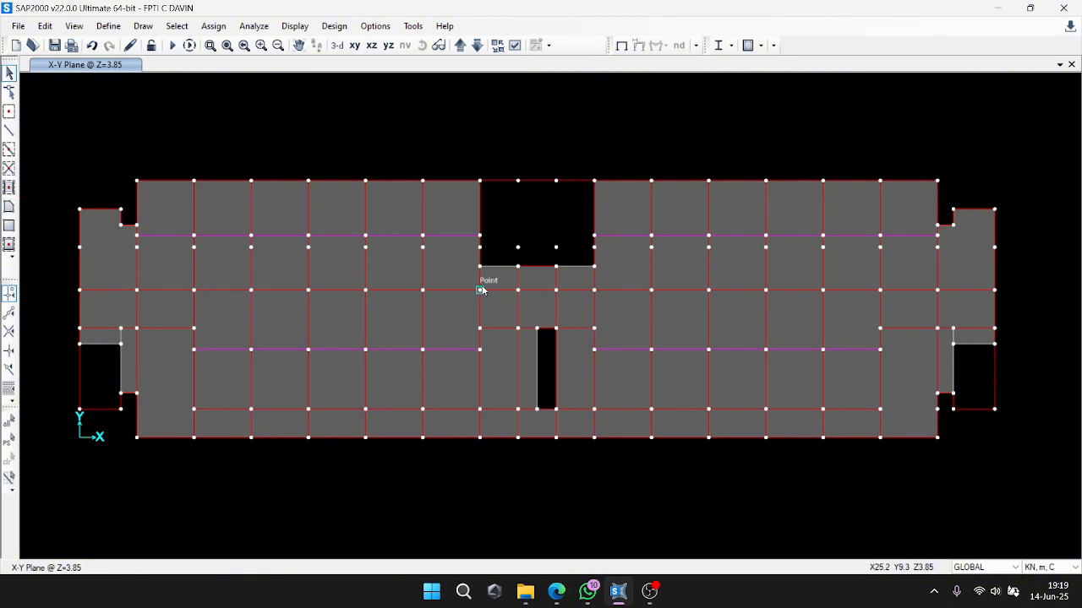
Examine the assignments of the new slab area between X25.2 and X27.6, just above Y9.3.
{"action": "left_click", "coordinate": [537, 311]}
{"action": "left_click", "coordinate": [533, 280]}
{"action": "right_click", "coordinate": [507, 285]}
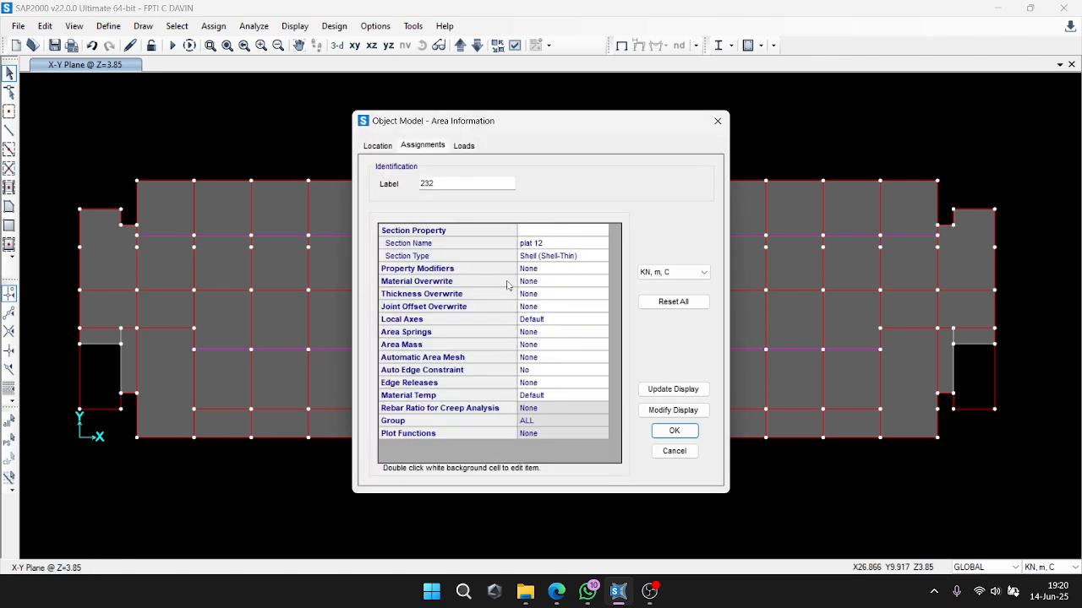
{"action": "left_click", "coordinate": [715, 116]}
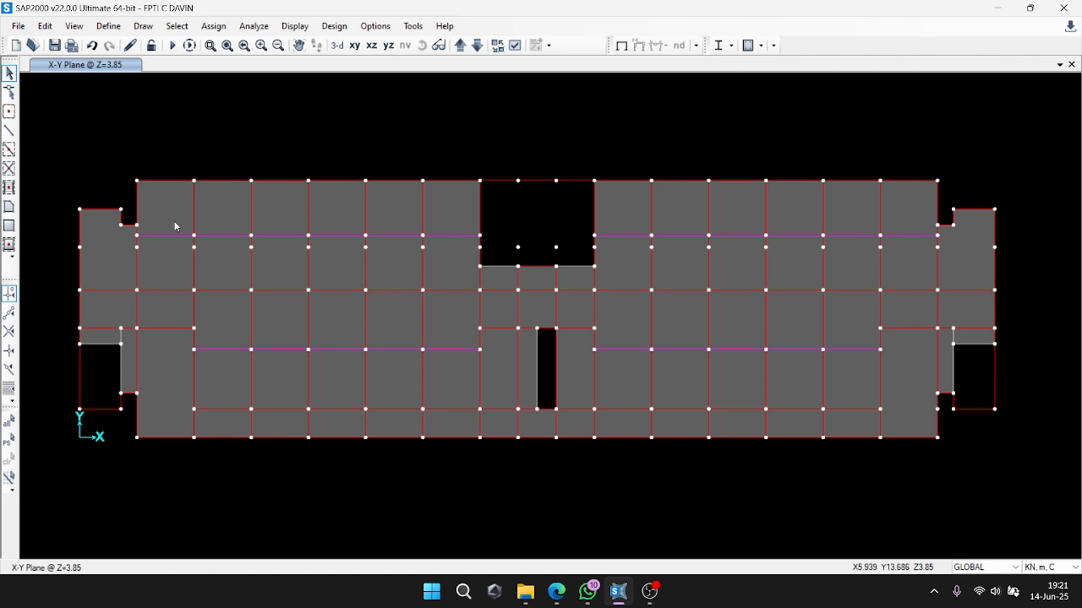
Delete the slab areas bordering the purple secondary beams in both wings, above Y9.3 and between Y1.8 and Y9.3.
{"action": "left_click", "coordinate": [174, 221]}
{"action": "left_click", "coordinate": [170, 250]}
{"action": "left_click", "coordinate": [222, 209]}
{"action": "left_click", "coordinate": [218, 264]}
{"action": "left_click", "coordinate": [223, 318]}
{"action": "left_click", "coordinate": [232, 382]}
{"action": "left_click", "coordinate": [279, 211]}
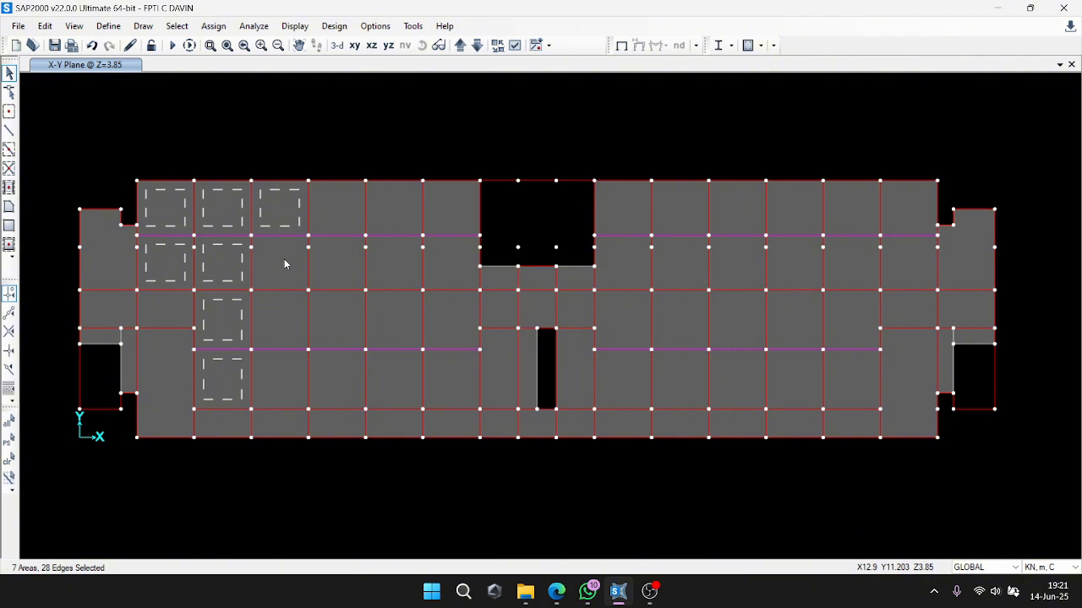
{"action": "left_click", "coordinate": [284, 263]}
{"action": "left_click", "coordinate": [286, 317]}
{"action": "left_click", "coordinate": [287, 372]}
{"action": "left_click", "coordinate": [333, 375]}
{"action": "left_click", "coordinate": [331, 218]}
{"action": "left_click", "coordinate": [336, 264]}
{"action": "left_click", "coordinate": [394, 211]}
{"action": "left_click", "coordinate": [397, 272]}
{"action": "left_click", "coordinate": [394, 319]}
{"action": "left_click", "coordinate": [448, 198]}
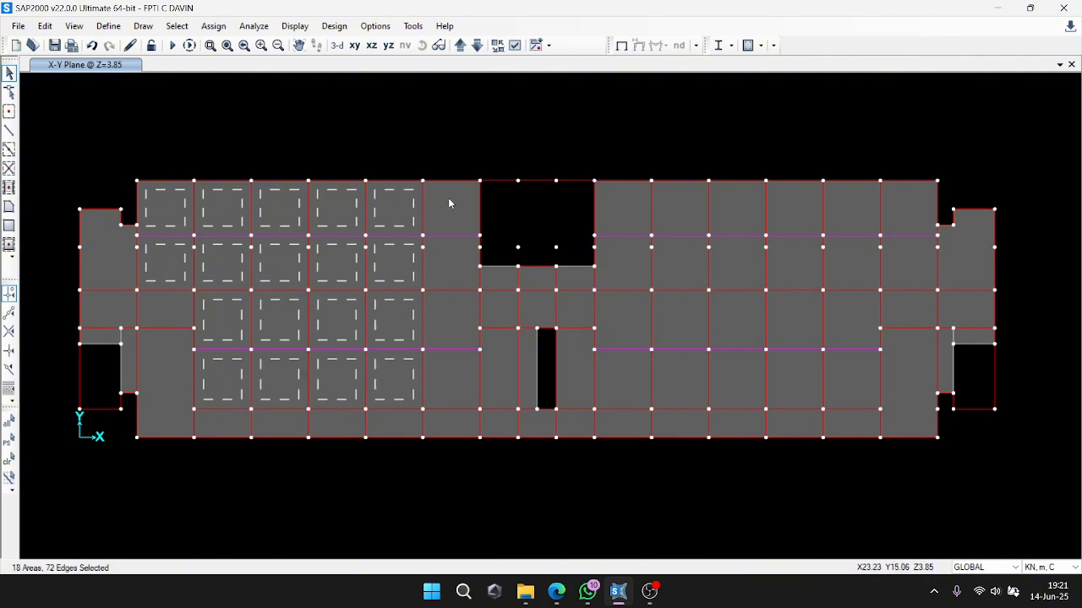
{"action": "left_click", "coordinate": [447, 370]}
{"action": "left_click", "coordinate": [626, 212]}
{"action": "left_click", "coordinate": [625, 263]}
{"action": "left_click", "coordinate": [625, 319]}
{"action": "left_click", "coordinate": [661, 210]}
{"action": "left_click", "coordinate": [676, 319]}
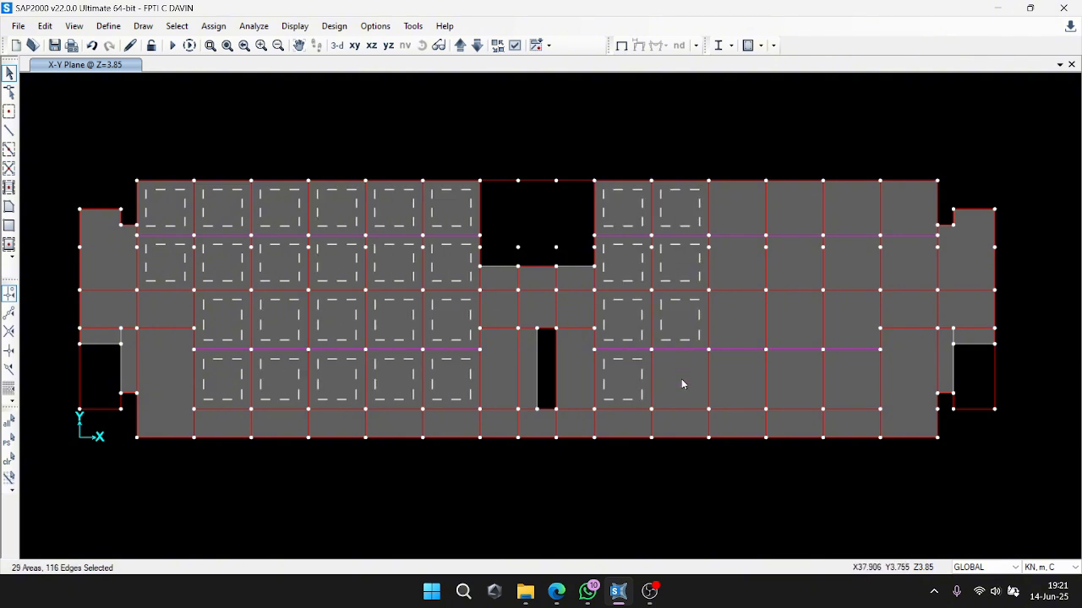
{"action": "left_click", "coordinate": [681, 378]}
{"action": "left_click", "coordinate": [735, 316]}
{"action": "left_click", "coordinate": [735, 211]}
{"action": "left_click", "coordinate": [792, 211]}
{"action": "left_click", "coordinate": [846, 208]}
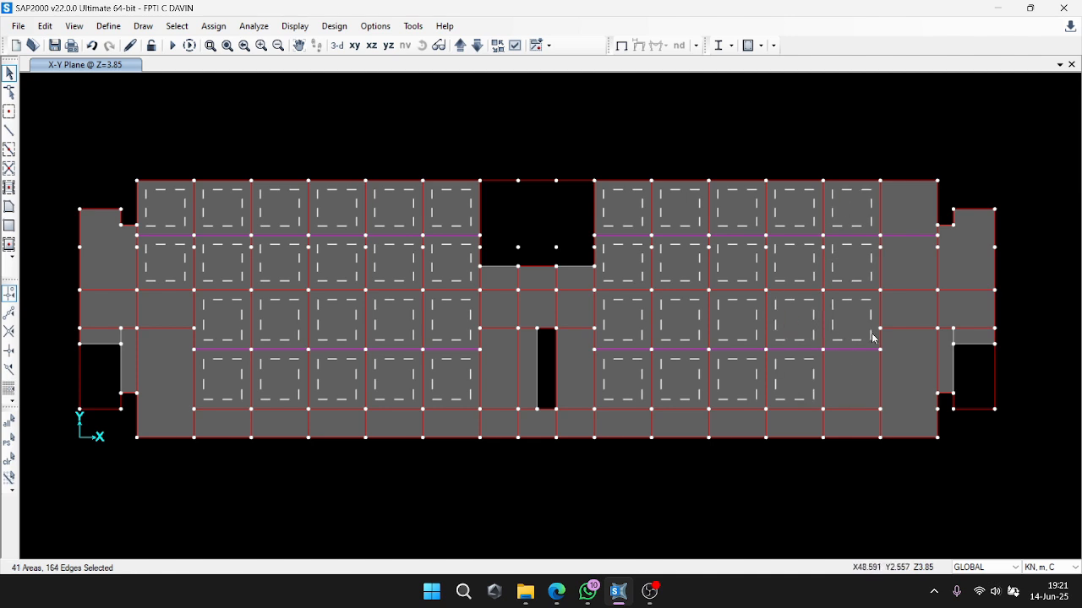
{"action": "left_click", "coordinate": [898, 265]}
{"action": "key", "text": "ctrl+q"}
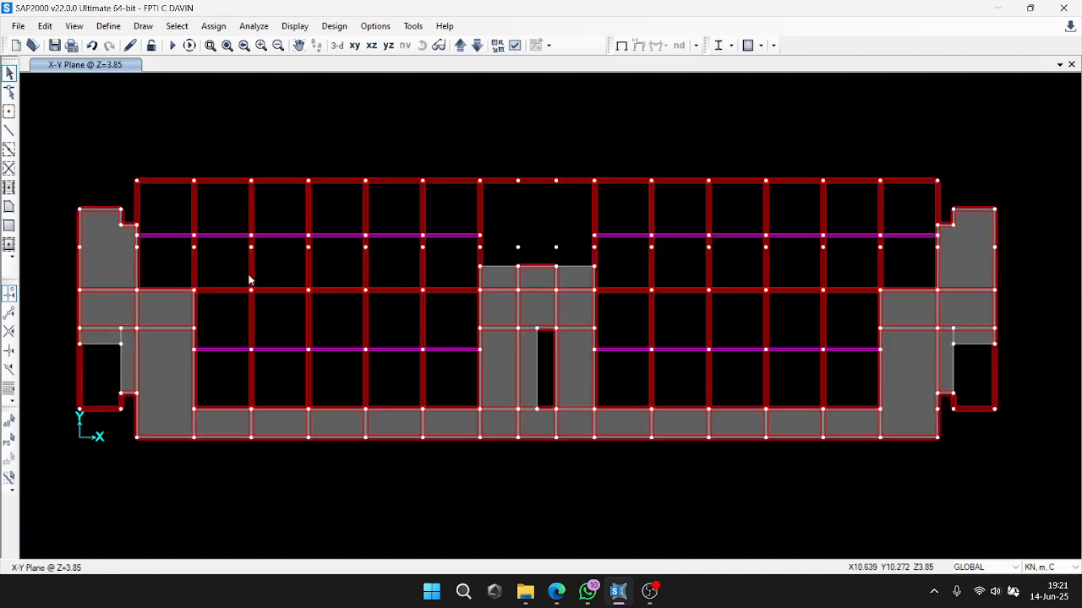
Draw a single plat 12 area over the end bay beyond X50.4, from Y9.3 to the floor's upper edge.
{"action": "left_click", "coordinate": [8, 207]}
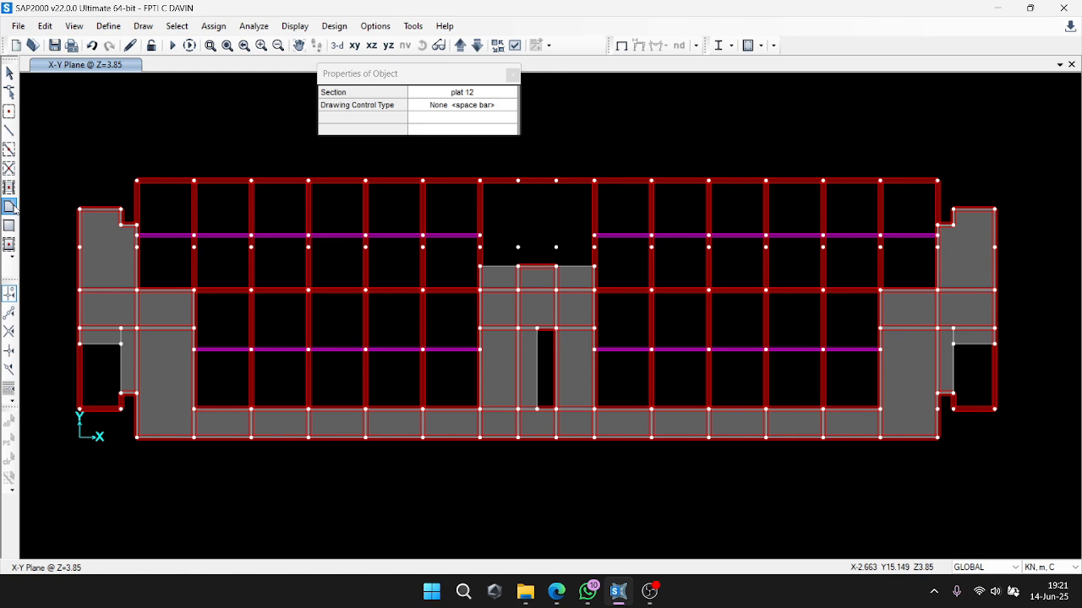
{"action": "left_click", "coordinate": [938, 290]}
{"action": "left_click", "coordinate": [937, 181]}
{"action": "left_click", "coordinate": [880, 181]}
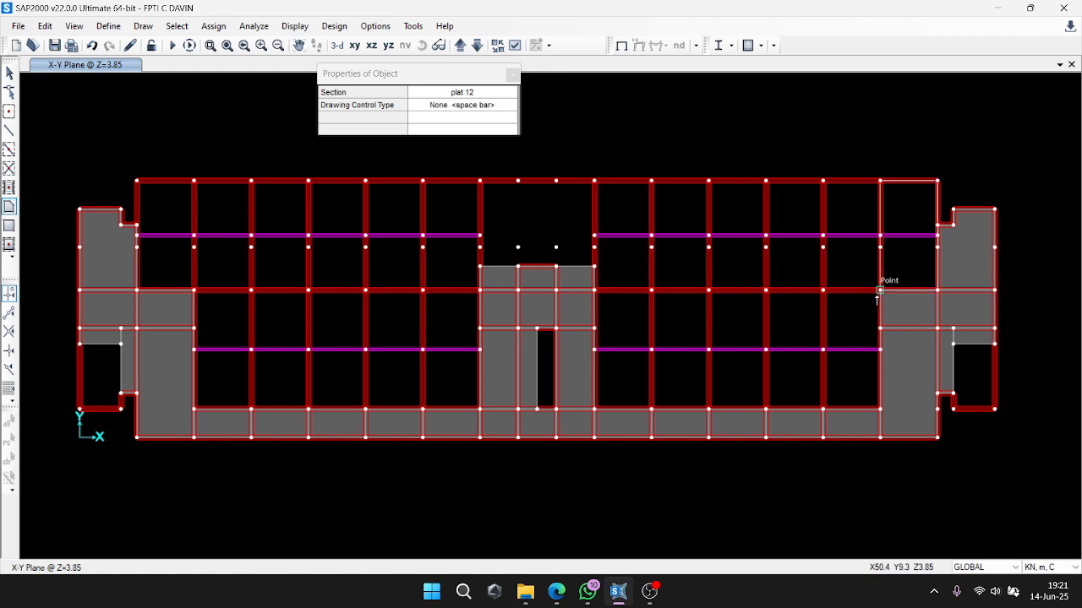
{"action": "left_click", "coordinate": [880, 290]}
{"action": "key", "text": "Return"}
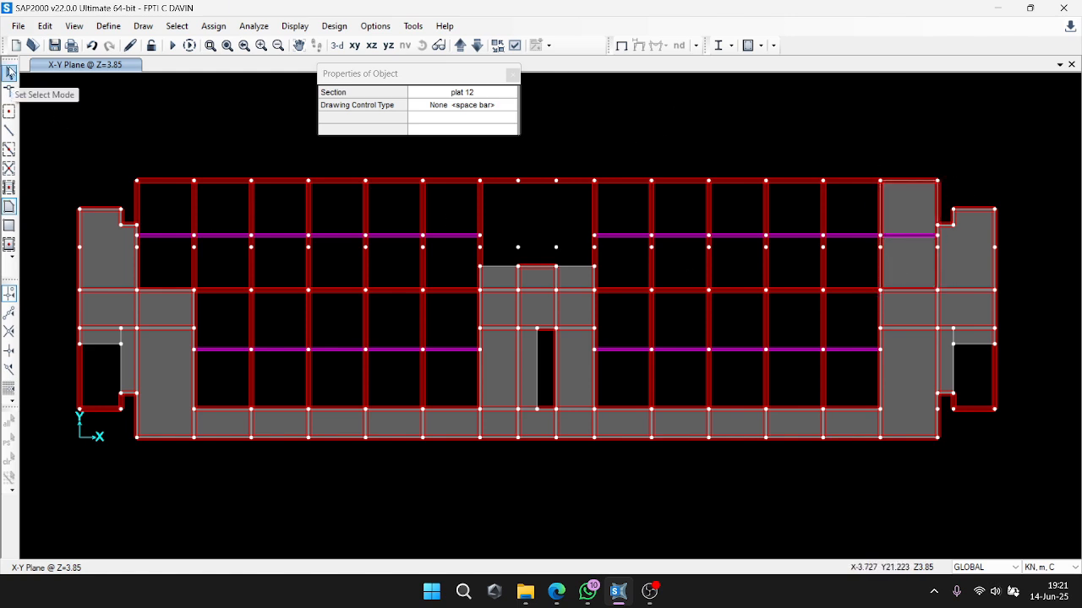
Replicate the new end-bay slab area linearly 5 times with dx -3.6, dy 0 and dz 0.
{"action": "left_click", "coordinate": [8, 72]}
{"action": "left_click", "coordinate": [909, 246]}
{"action": "left_click", "coordinate": [45, 27]}
{"action": "left_click", "coordinate": [76, 204]}
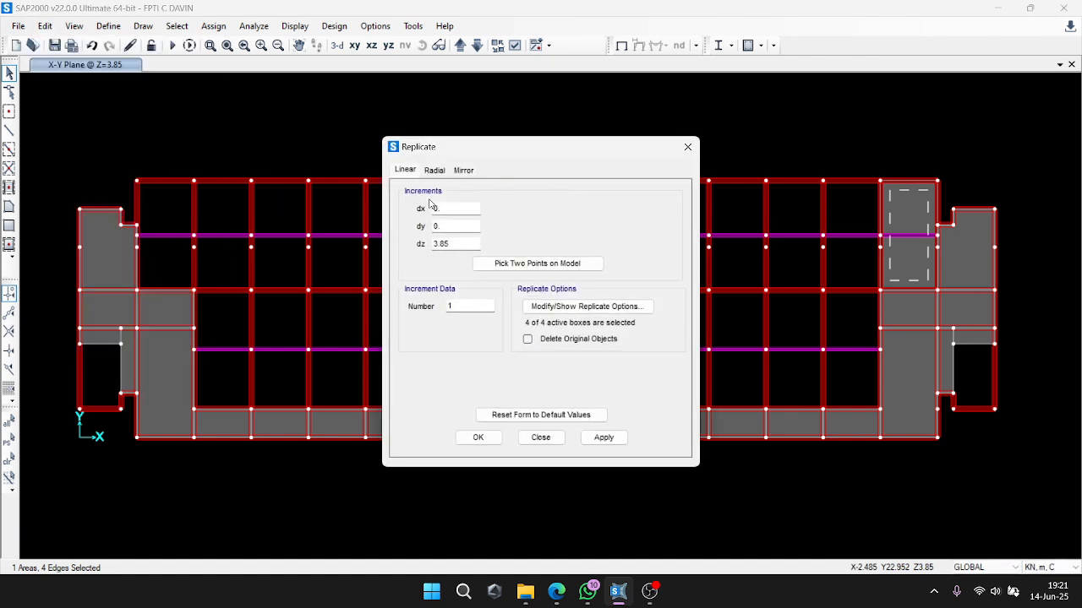
{"action": "double_click", "coordinate": [446, 208]}
{"action": "double_click", "coordinate": [448, 243]}
{"action": "type", "text": "0"}
{"action": "double_click", "coordinate": [447, 207]}
{"action": "type", "text": "-0"}
{"action": "double_click", "coordinate": [477, 306]}
{"action": "left_click_drag", "start_coordinate": [562, 150], "coordinate": [395, 170]}
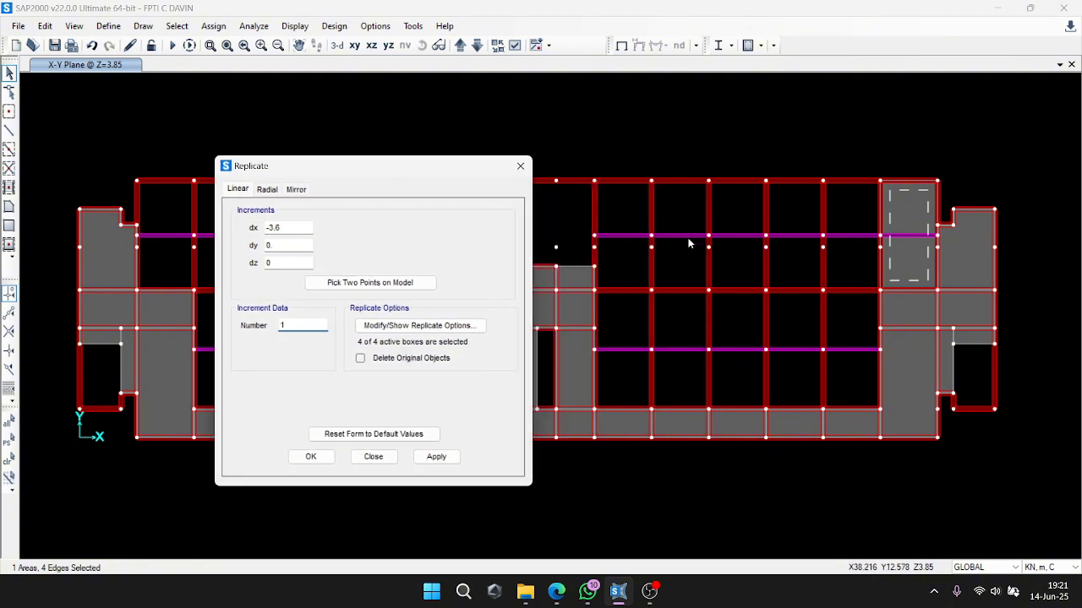
{"action": "type", "text": "5"}
{"action": "left_click", "coordinate": [437, 457]}
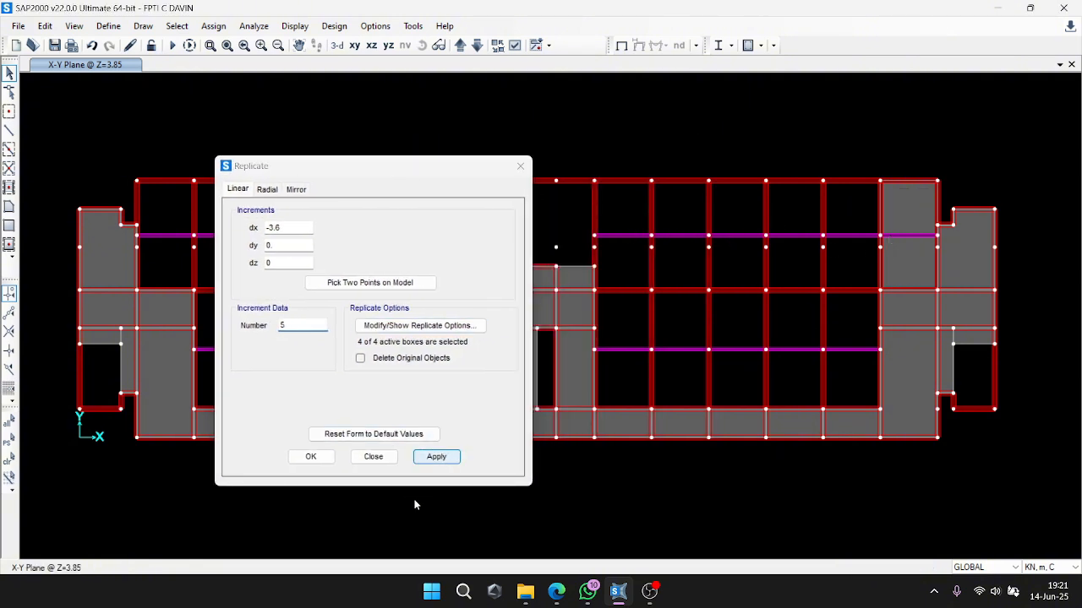
Draw a plat 12 area between X21.6 and X25.2, from Y9.3 to the floor's upper edge.
{"action": "left_click_drag", "start_coordinate": [399, 164], "coordinate": [740, 168]}
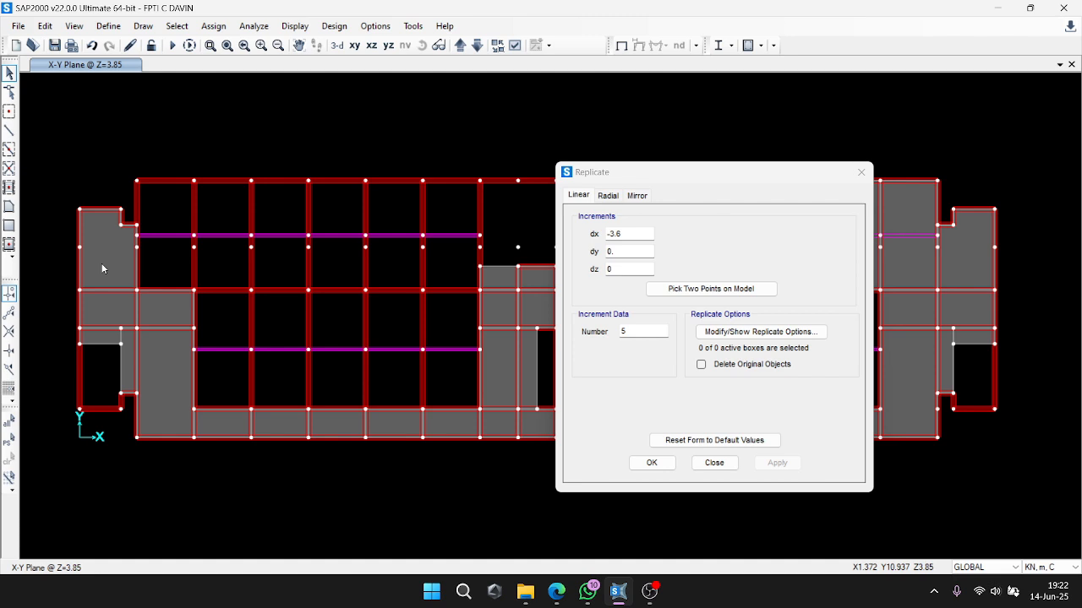
{"action": "left_click", "coordinate": [480, 182]}
{"action": "left_click", "coordinate": [10, 207]}
{"action": "left_click", "coordinate": [479, 290]}
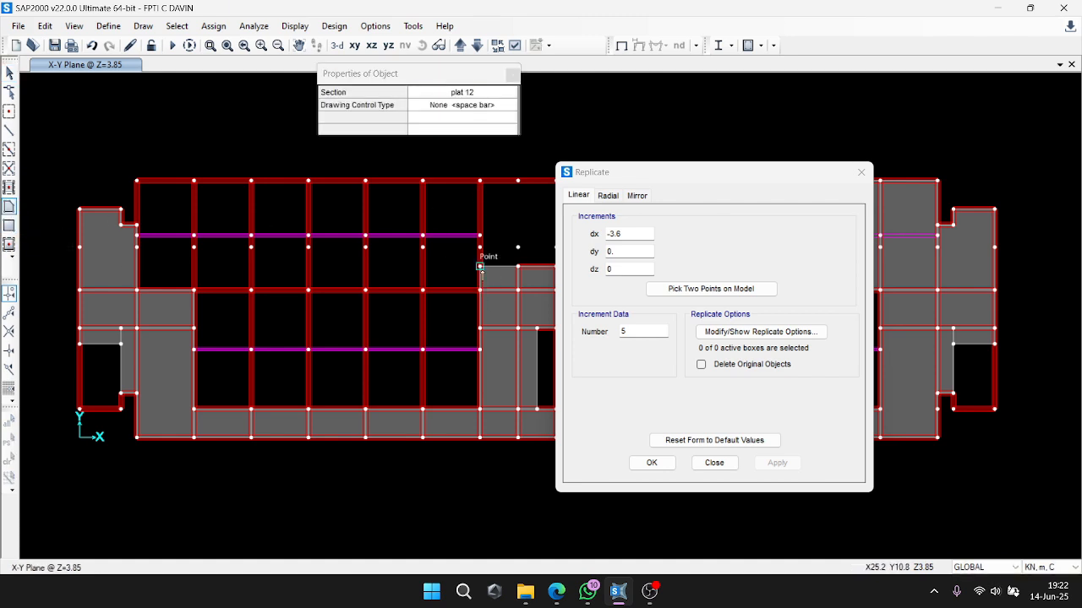
{"action": "left_click", "coordinate": [482, 182]}
{"action": "left_click", "coordinate": [424, 183]}
{"action": "double_click", "coordinate": [423, 290]}
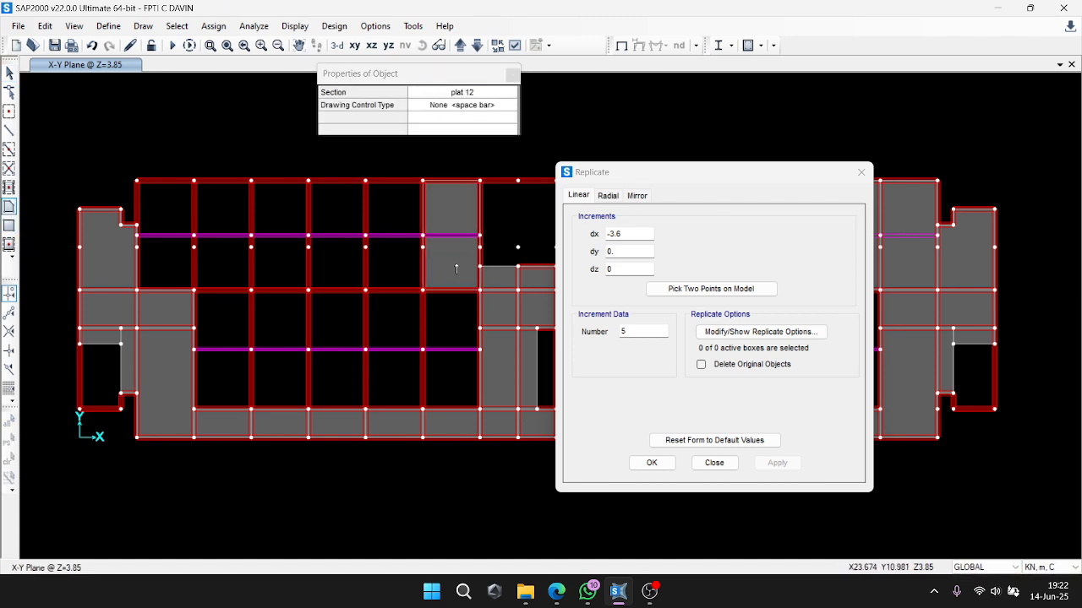
{"action": "key", "text": "Escape"}
Replicate the upper slab area between X21.6 and X25.2 linearly 5 times with dx -3.6.
{"action": "left_click", "coordinate": [459, 265]}
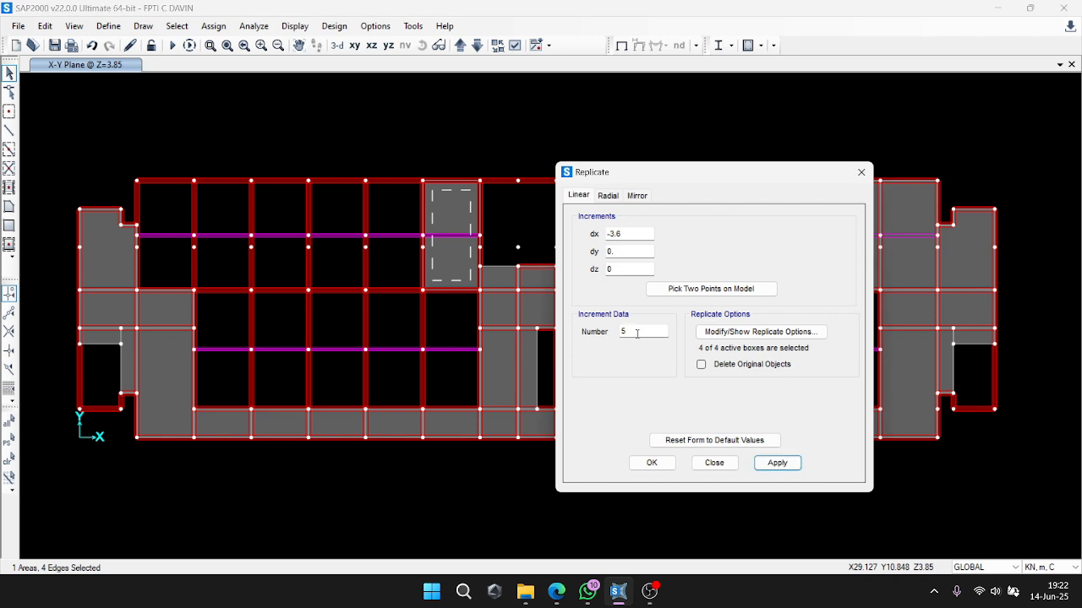
{"action": "left_click", "coordinate": [776, 463]}
{"action": "left_click", "coordinate": [652, 463]}
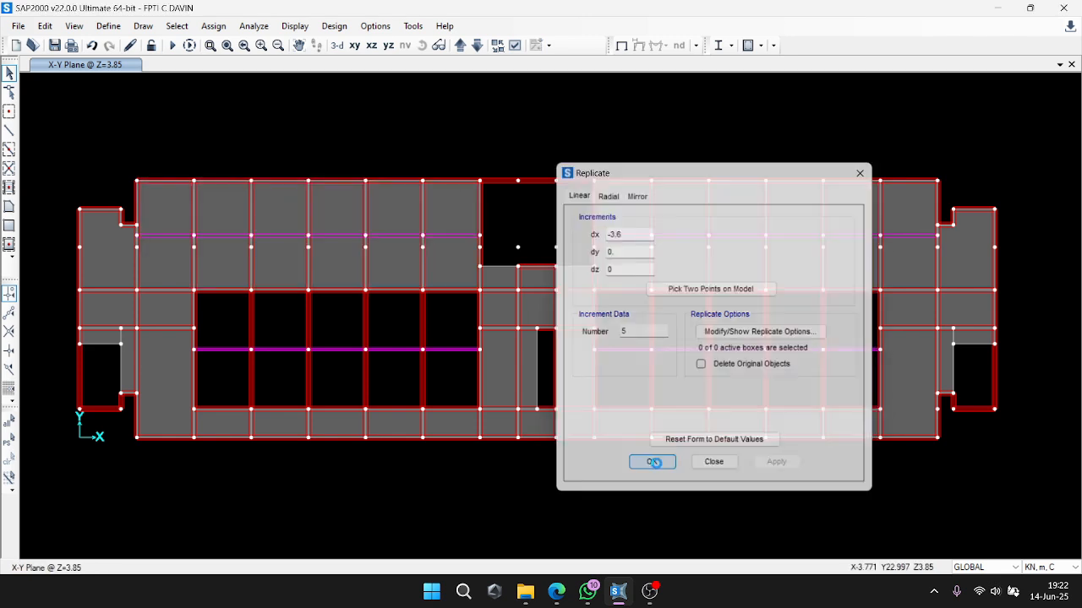
{"action": "left_click", "coordinate": [437, 279]}
{"action": "left_click", "coordinate": [394, 275]}
{"action": "left_click", "coordinate": [336, 274]}
{"action": "left_click", "coordinate": [280, 275]}
{"action": "left_click", "coordinate": [223, 275]}
{"action": "left_click", "coordinate": [628, 273]}
{"action": "left_click", "coordinate": [681, 273]}
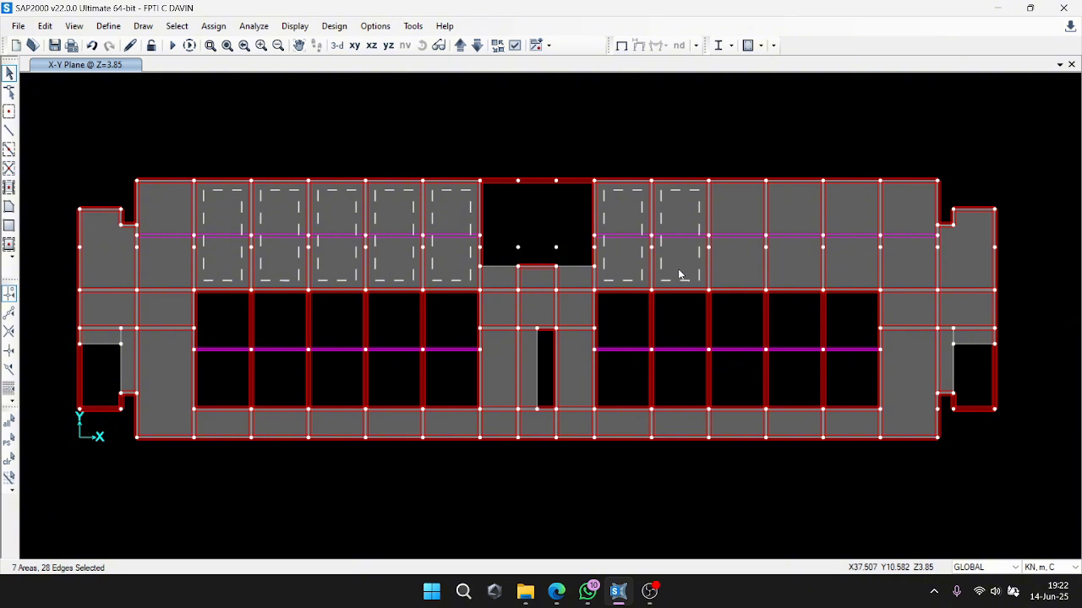
{"action": "left_click", "coordinate": [736, 273]}
{"action": "left_click", "coordinate": [862, 275]}
{"action": "left_click", "coordinate": [45, 25]}
{"action": "left_click", "coordinate": [126, 204]}
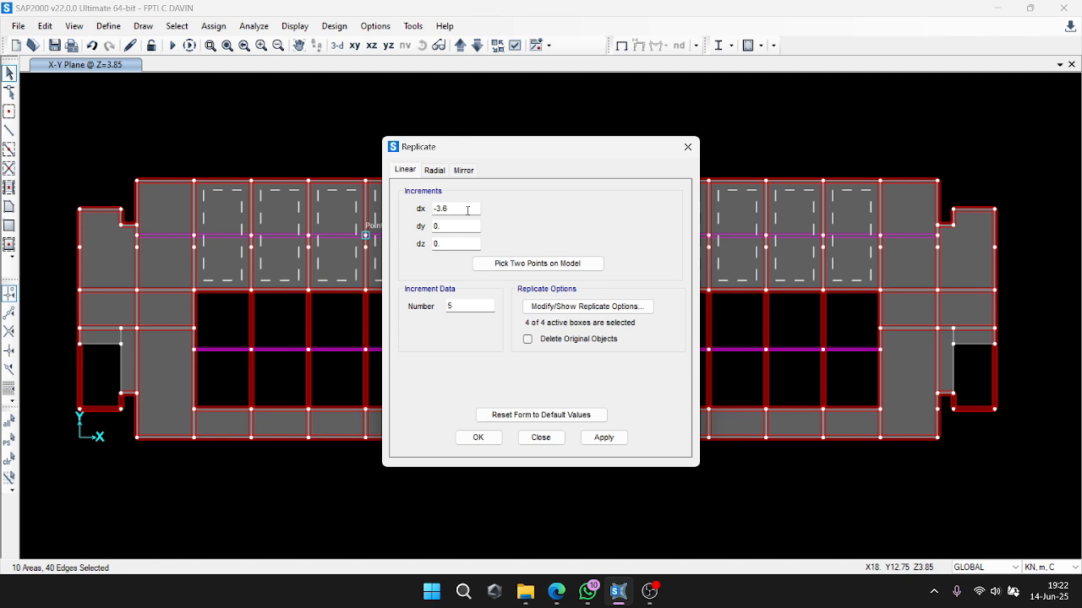
{"action": "key", "text": "Return"}
Draw a plat 12 area over the last bay before X50.4, from Y1.8 to Y9.3.
{"action": "left_click", "coordinate": [9, 207]}
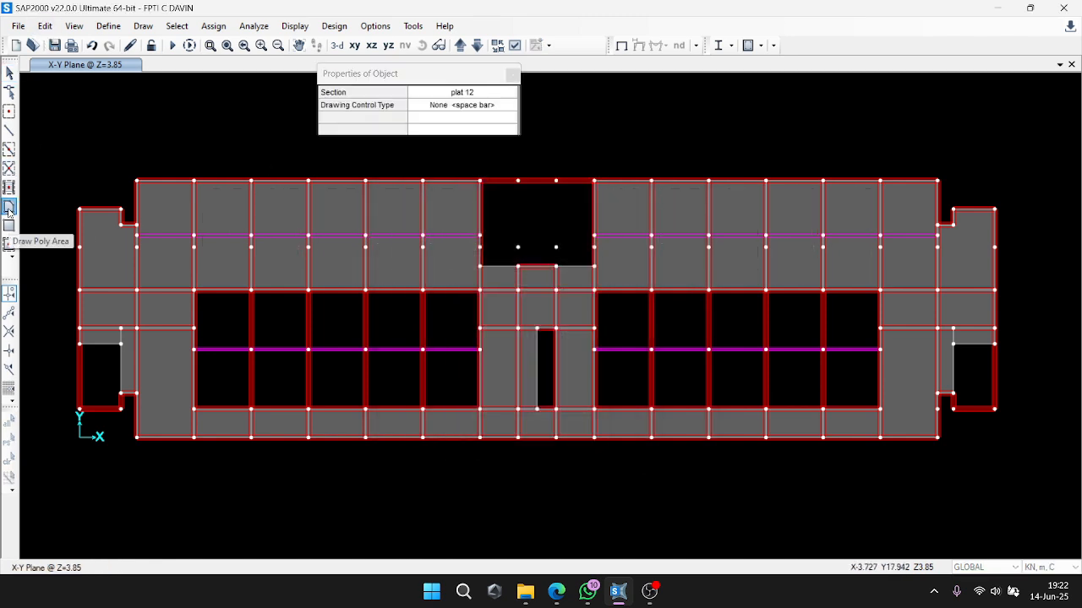
{"action": "left_click", "coordinate": [880, 410]}
{"action": "left_click", "coordinate": [879, 291]}
{"action": "left_click", "coordinate": [823, 291]}
{"action": "double_click", "coordinate": [823, 409]}
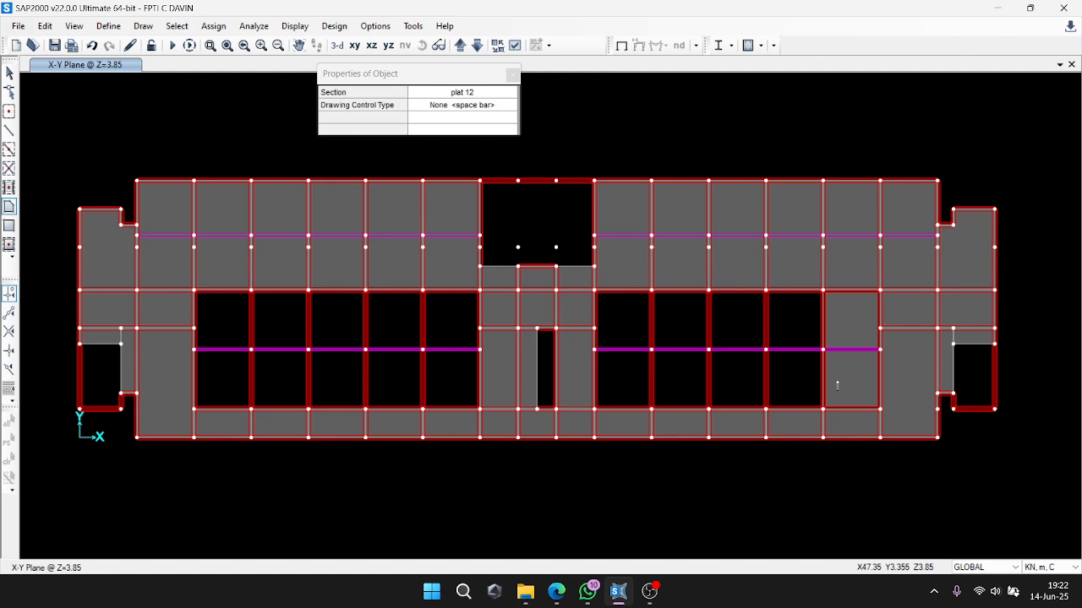
{"action": "key", "text": "Escape"}
Replicate the lower slab area beside X50.4 linearly 4 times with dx -3.6.
{"action": "left_click", "coordinate": [849, 382]}
{"action": "left_click", "coordinate": [44, 26]}
{"action": "left_click", "coordinate": [100, 203]}
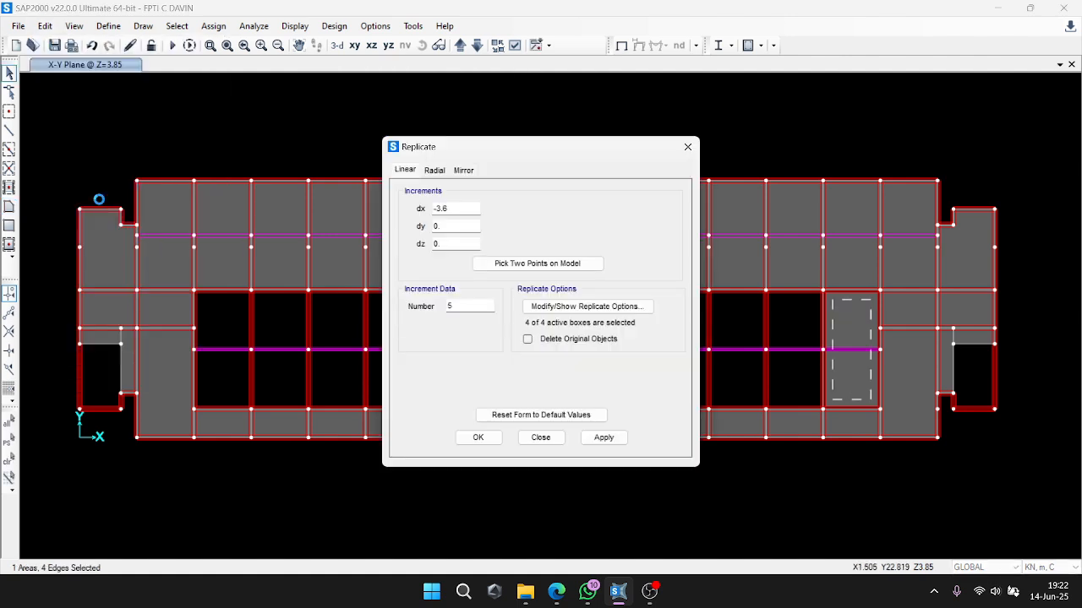
{"action": "double_click", "coordinate": [465, 306]}
{"action": "type", "text": "5"}
{"action": "left_click", "coordinate": [603, 437]}
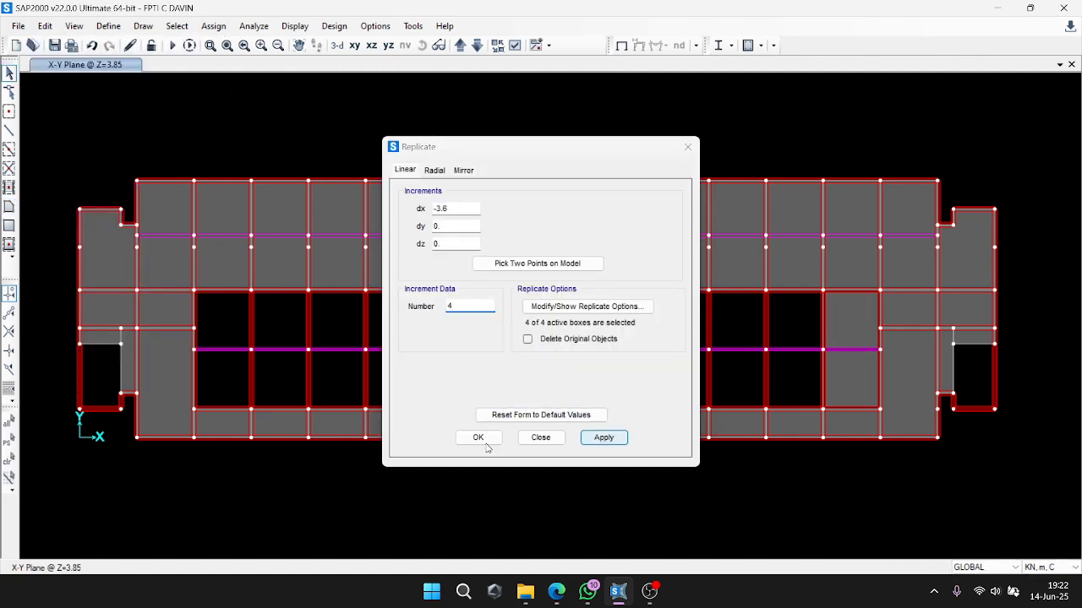
{"action": "left_click", "coordinate": [478, 437]}
Draw a plat 12 area between X21.6 and X25.2, from Y1.8 to Y9.3.
{"action": "left_click", "coordinate": [9, 207]}
{"action": "left_click", "coordinate": [480, 408]}
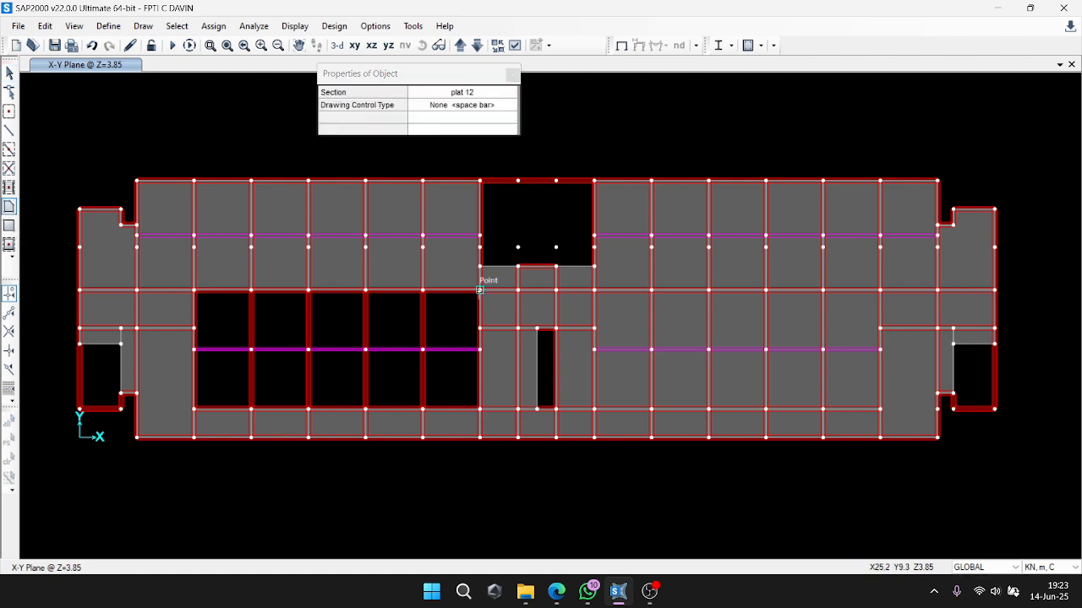
{"action": "left_click", "coordinate": [423, 290]}
{"action": "double_click", "coordinate": [422, 409]}
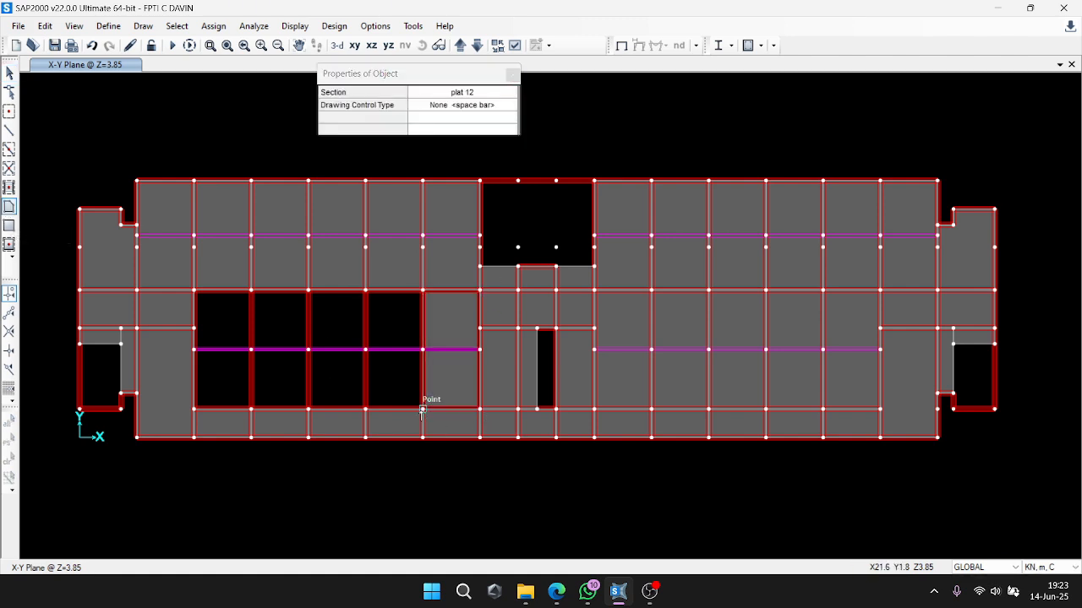
{"action": "key", "text": "Escape"}
Replicate the lower slab area between X21.6 and X25.2 linearly 4 times with dx -3.6.
{"action": "left_click", "coordinate": [457, 380]}
{"action": "left_click", "coordinate": [44, 27]}
{"action": "left_click", "coordinate": [64, 203]}
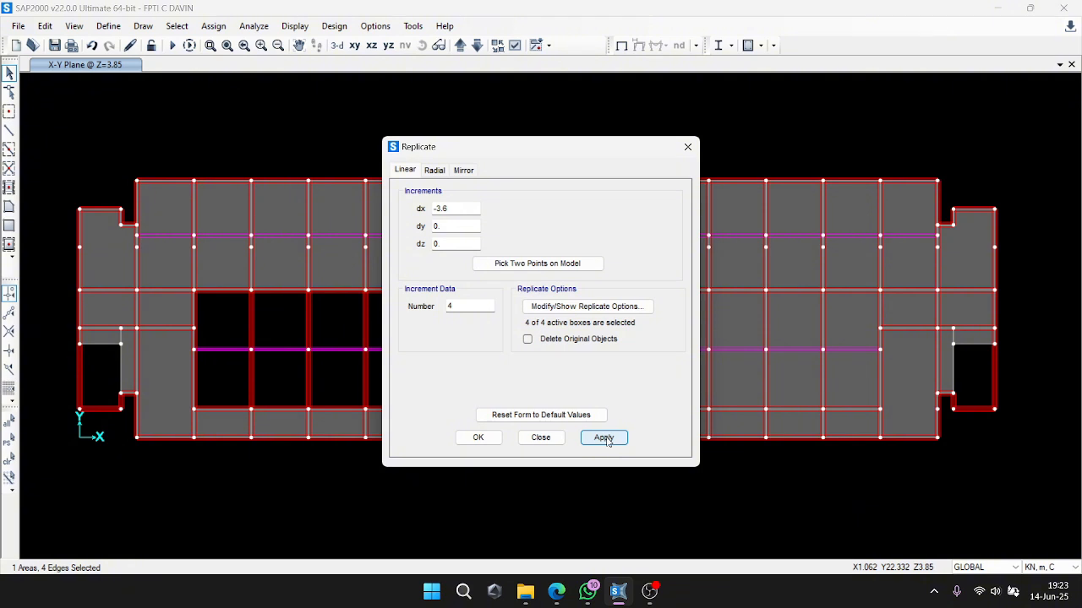
{"action": "left_click", "coordinate": [479, 438]}
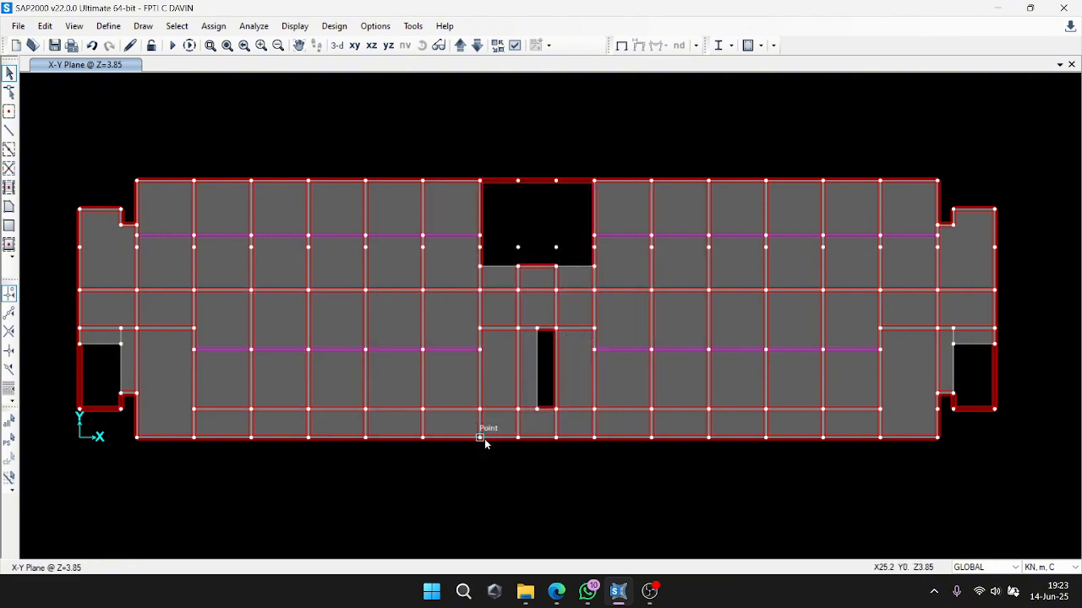
{"action": "left_click", "coordinate": [448, 373]}
{"action": "left_click", "coordinate": [407, 376]}
{"action": "left_click", "coordinate": [361, 385]}
{"action": "key", "text": "ctrl+q"}
Delete the two tall slab areas below Y6.9, one between X3.6 and X7.2 and one beyond X50.4.
{"action": "left_click", "coordinate": [169, 390]}
{"action": "left_click", "coordinate": [890, 387]}
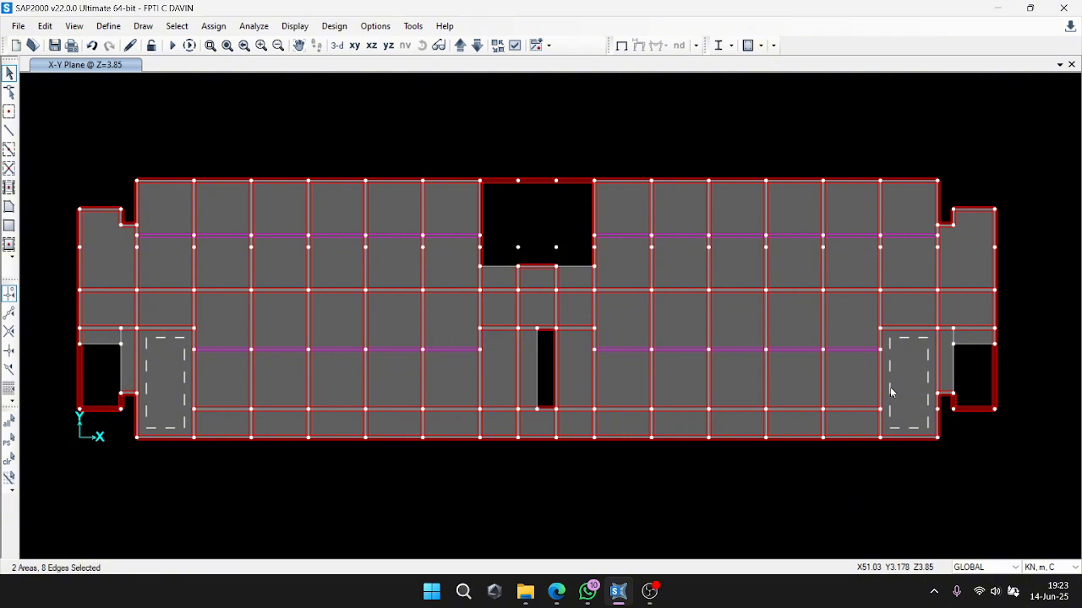
{"action": "key", "text": "Delete"}
Add points at a Y offset of 1.8 from the outer lower corners of the two emptied bays.
{"action": "left_click", "coordinate": [9, 111]}
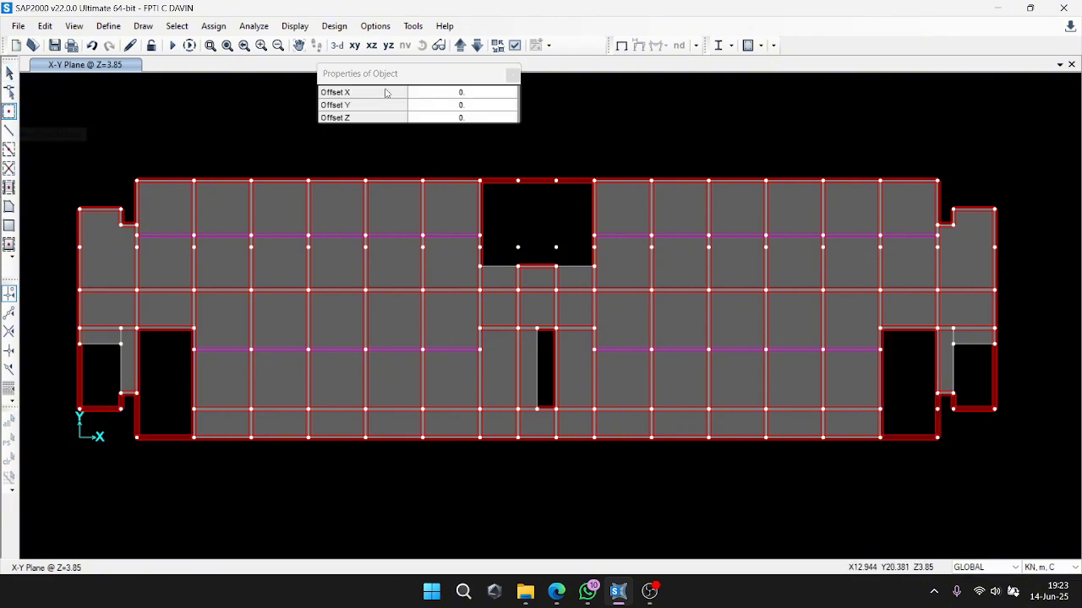
{"action": "left_click", "coordinate": [475, 105]}
{"action": "type", "text": "1.8"}
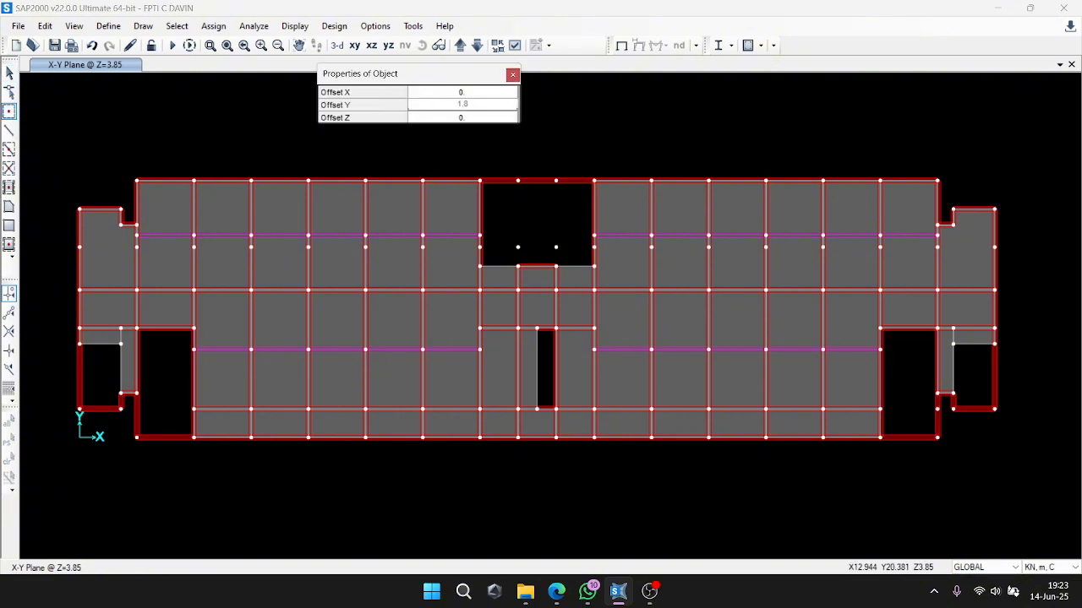
{"action": "key", "text": "Return"}
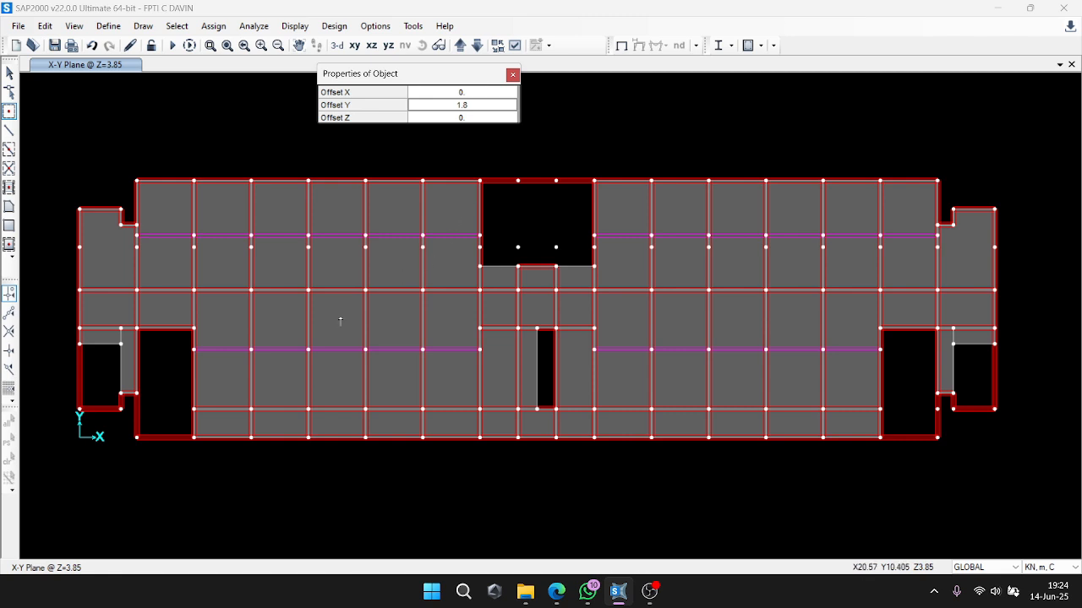
{"action": "left_click", "coordinate": [135, 440]}
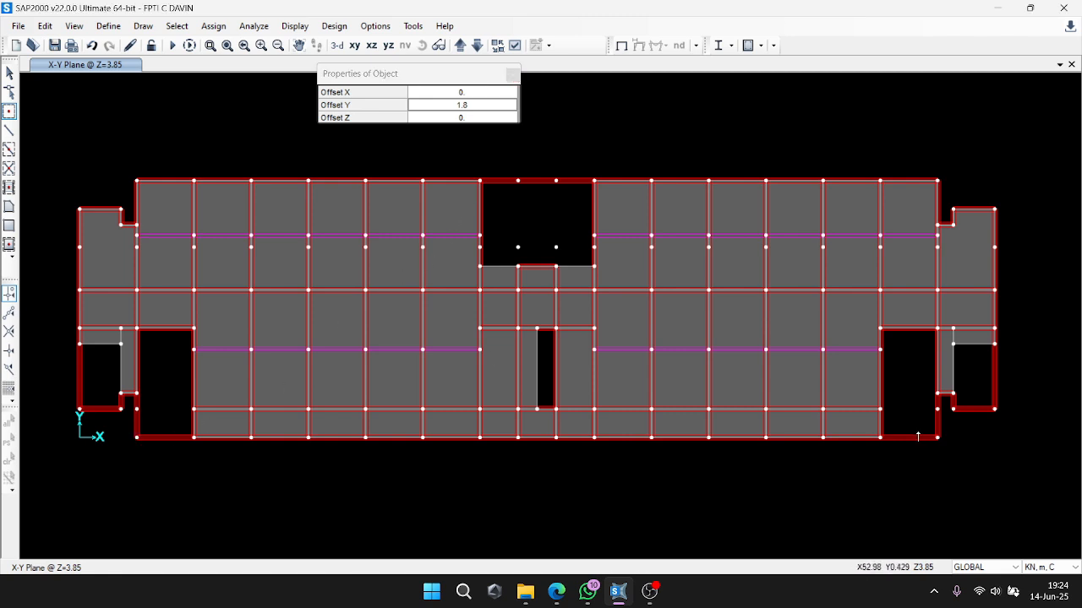
Draw a plat 12 area over the emptied bay beyond X50.4, from Y1.8 to Y6.9.
{"action": "left_click", "coordinate": [8, 208]}
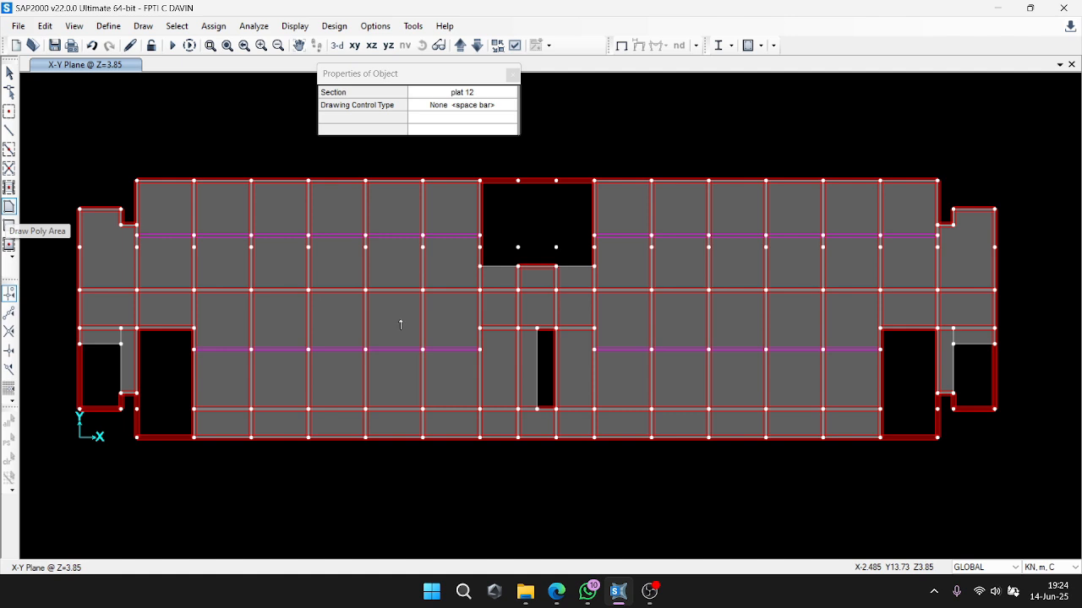
{"action": "left_click", "coordinate": [937, 410]}
{"action": "left_click", "coordinate": [937, 328]}
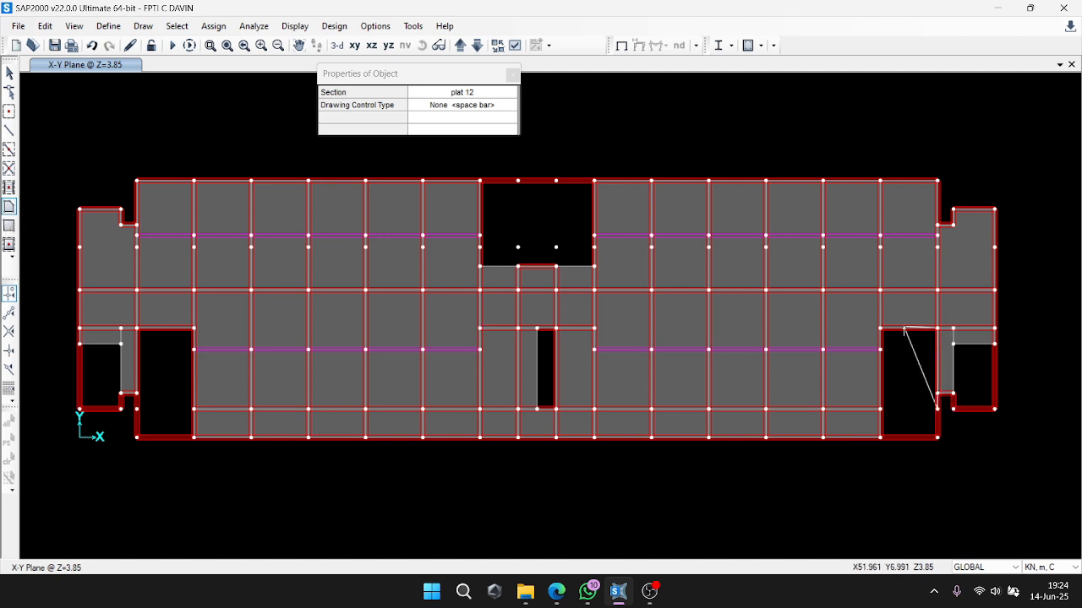
{"action": "left_click", "coordinate": [881, 329]}
{"action": "double_click", "coordinate": [880, 411]}
Fill the remaining strip beyond X50.4, from Y0 to Y1.8, with a plat 12 area.
{"action": "left_click", "coordinate": [936, 412]}
{"action": "left_click", "coordinate": [937, 412]}
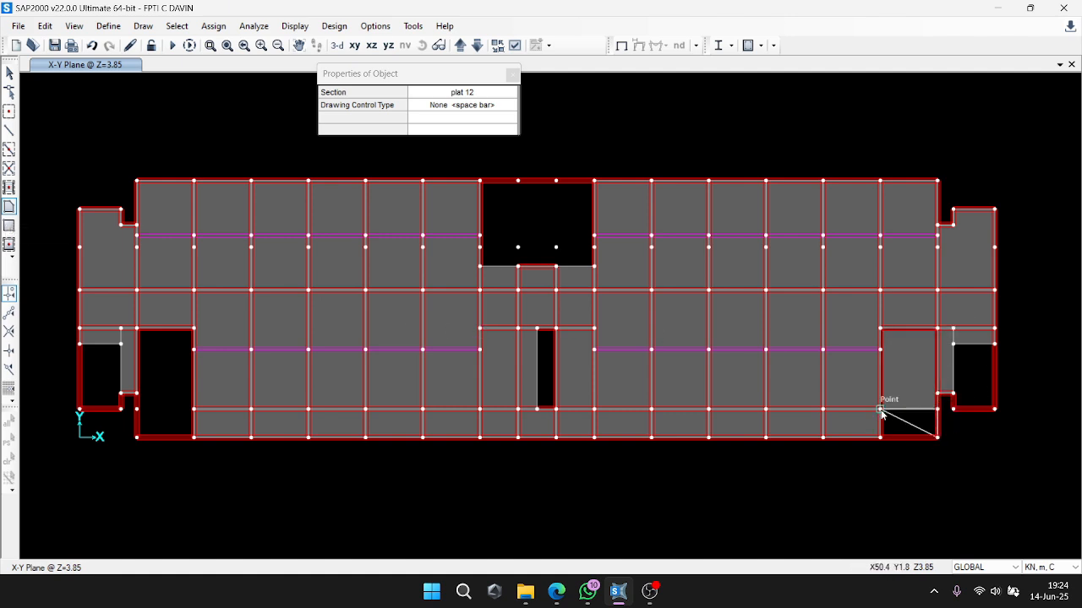
{"action": "left_click", "coordinate": [880, 411]}
{"action": "double_click", "coordinate": [880, 438]}
Draw two plat 12 areas over the emptied bay between X3.6 and X7.2, one from Y1.8 to Y6.9 and one below Y1.8.
{"action": "left_click", "coordinate": [195, 410]}
{"action": "left_click", "coordinate": [194, 329]}
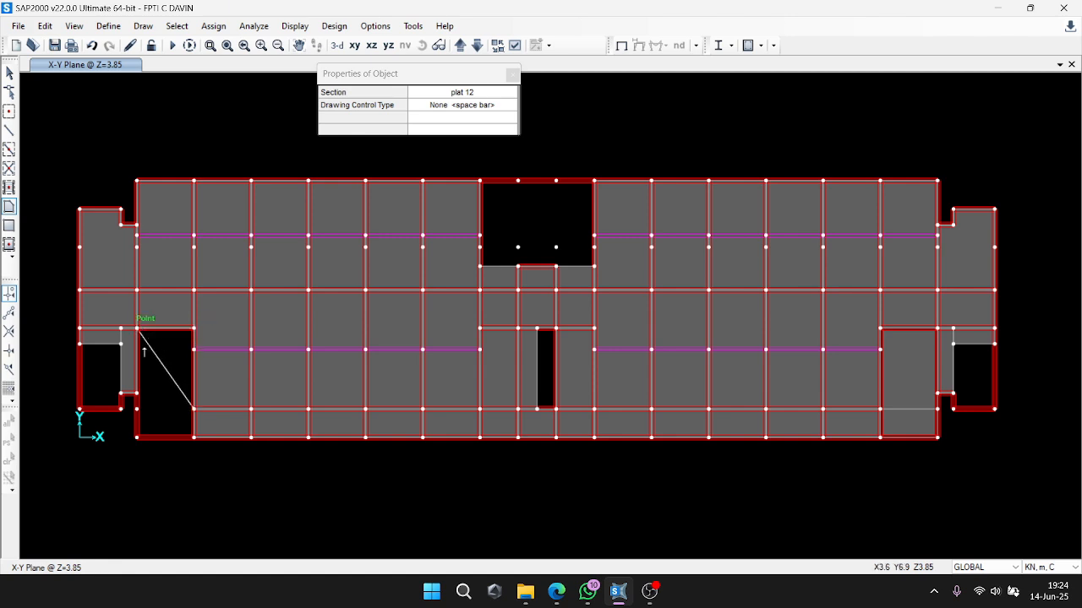
{"action": "left_click", "coordinate": [137, 328]}
{"action": "double_click", "coordinate": [137, 410]}
{"action": "double_click", "coordinate": [137, 437]}
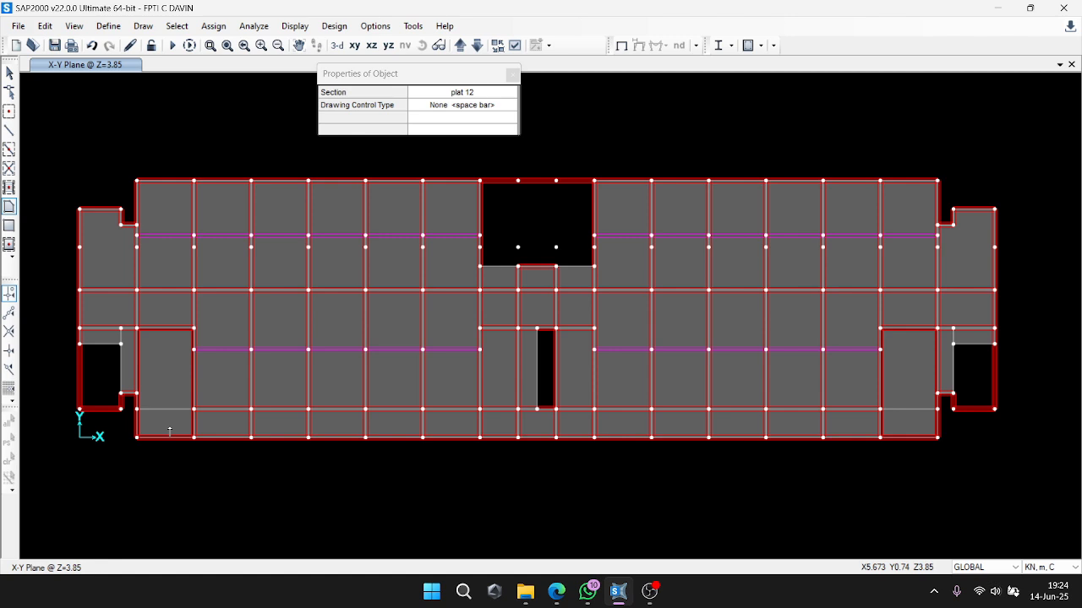
Add points along Y9.3 at an X offset of 1 from the X54 joint and -1 from the X3.6 joint.
{"action": "left_click", "coordinate": [9, 112]}
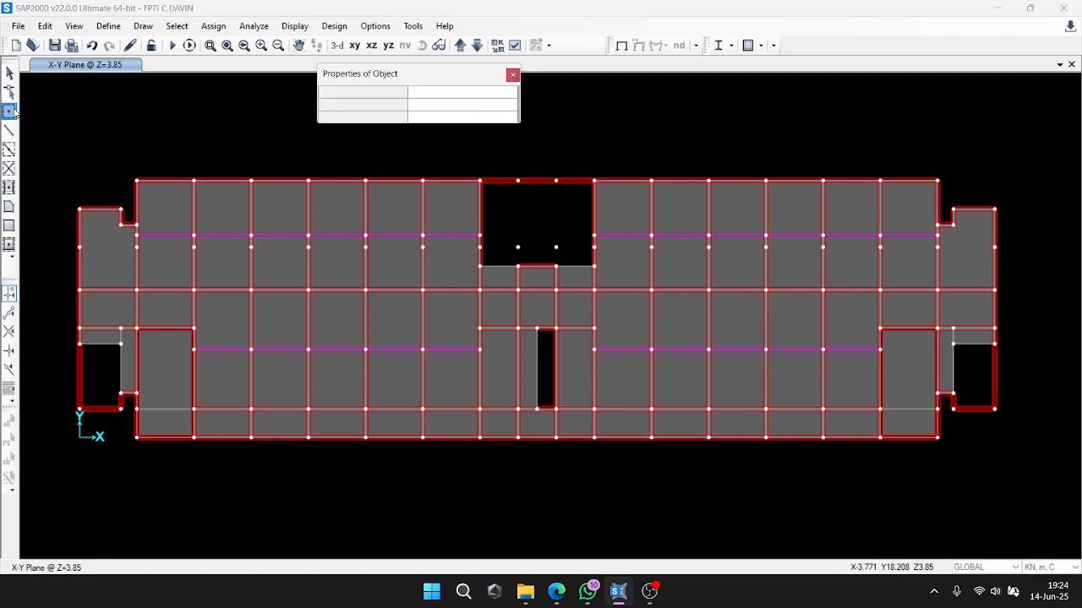
{"action": "left_click", "coordinate": [463, 93]}
{"action": "type", "text": "1"}
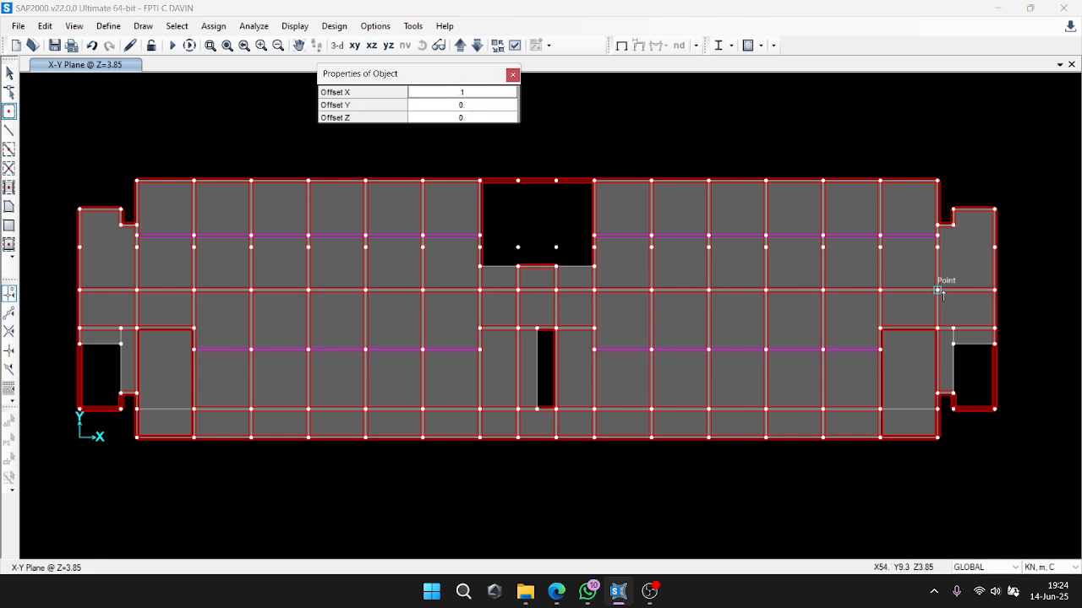
{"action": "left_click", "coordinate": [463, 92]}
{"action": "type", "text": "-1"}
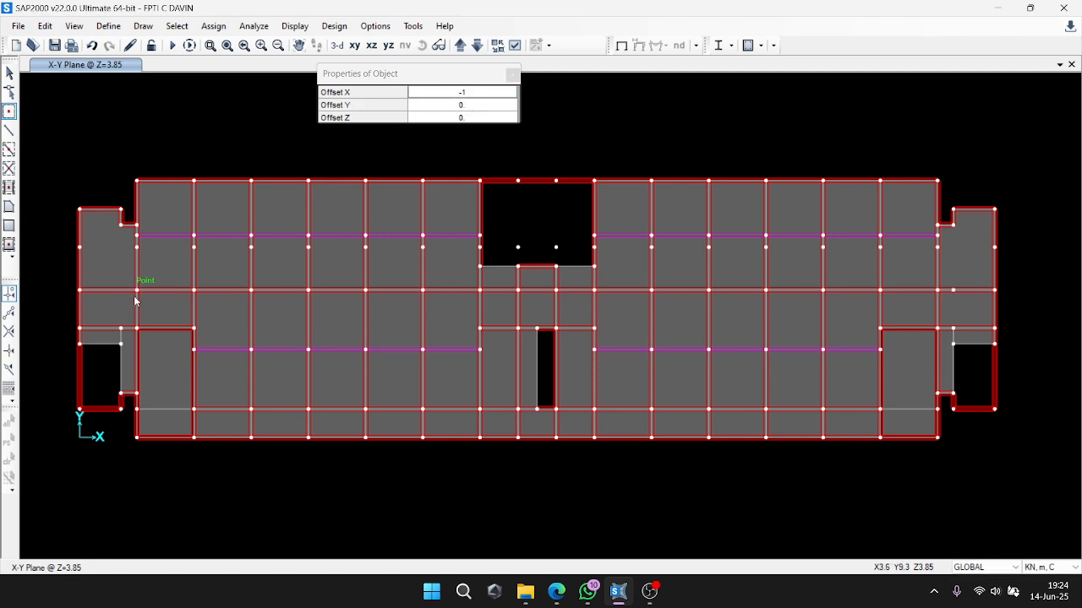
{"action": "key", "text": "Escape"}
Delete the two outer wing slabs above Y9.3, one before X3.6 and one beyond X54.
{"action": "left_click", "coordinate": [101, 273]}
{"action": "left_click", "coordinate": [966, 260]}
{"action": "key", "text": "Delete"}
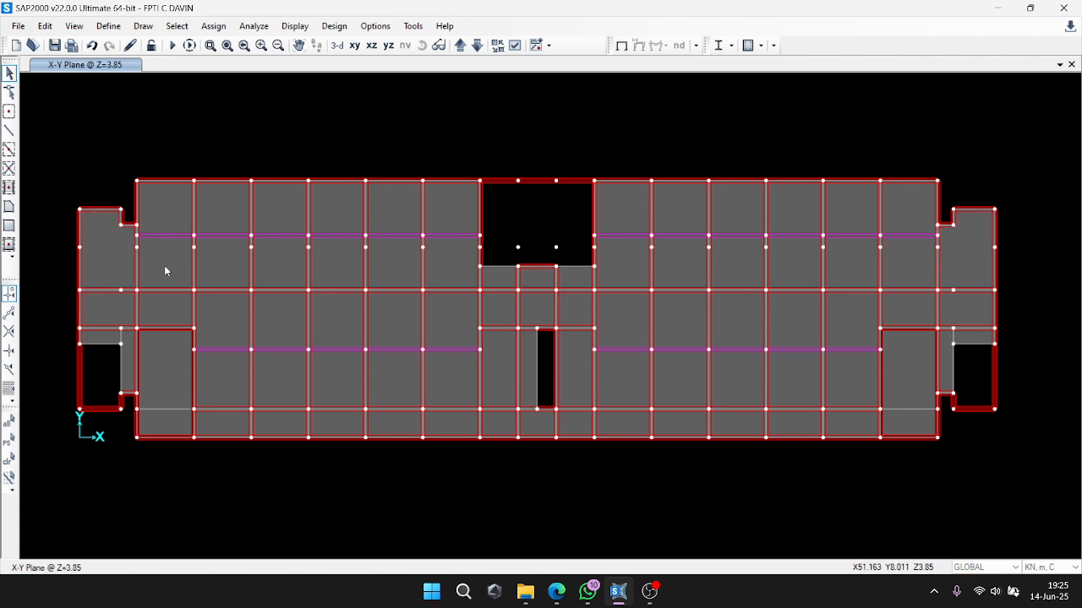
Redraw the emptied wing beyond X54 above Y9.3 as two plat 12 areas split at X55.
{"action": "left_click", "coordinate": [9, 207]}
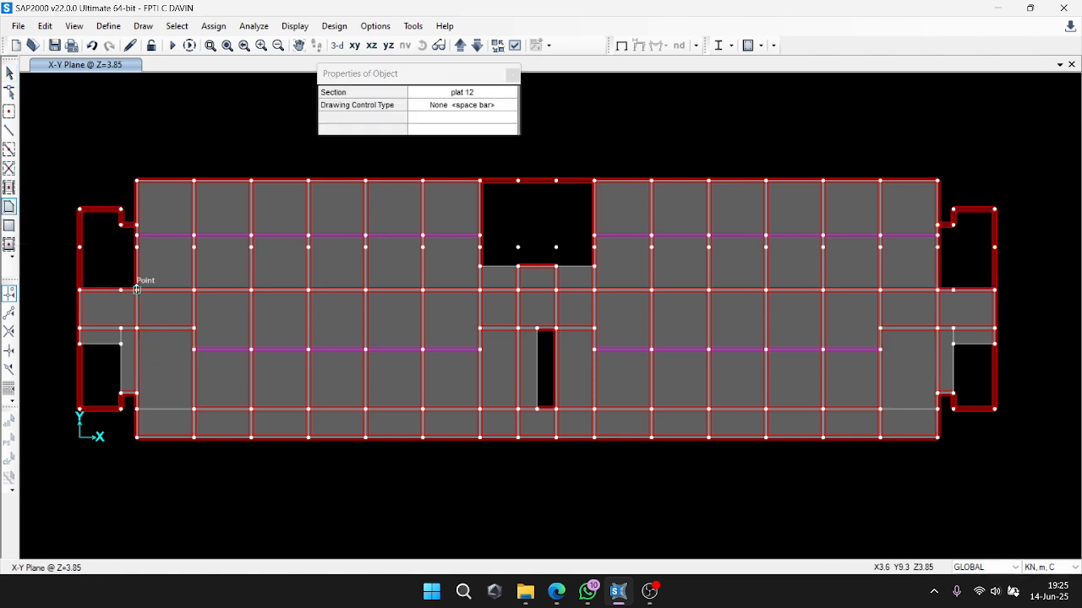
{"action": "left_click", "coordinate": [993, 291]}
{"action": "left_click", "coordinate": [994, 211]}
{"action": "left_click", "coordinate": [953, 210]}
{"action": "double_click", "coordinate": [954, 291]}
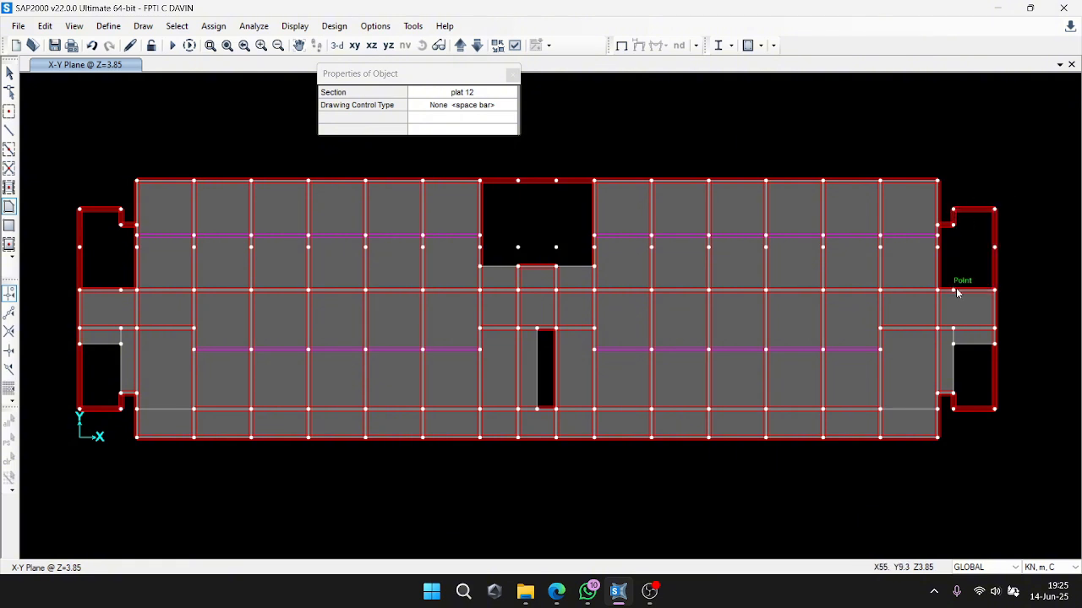
{"action": "left_click", "coordinate": [953, 226]}
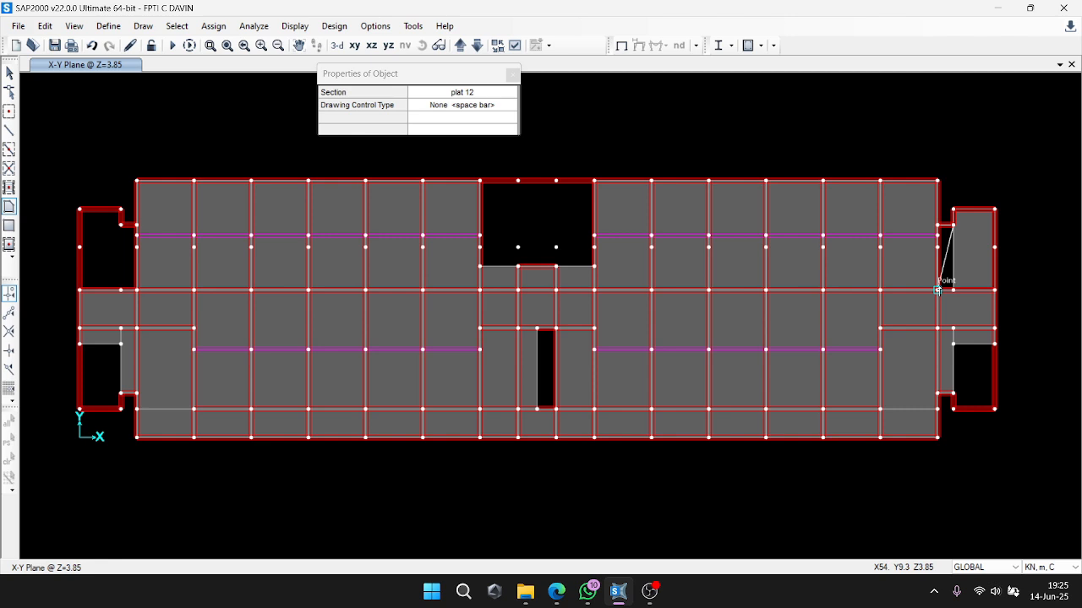
{"action": "left_click", "coordinate": [937, 291]}
{"action": "double_click", "coordinate": [954, 290]}
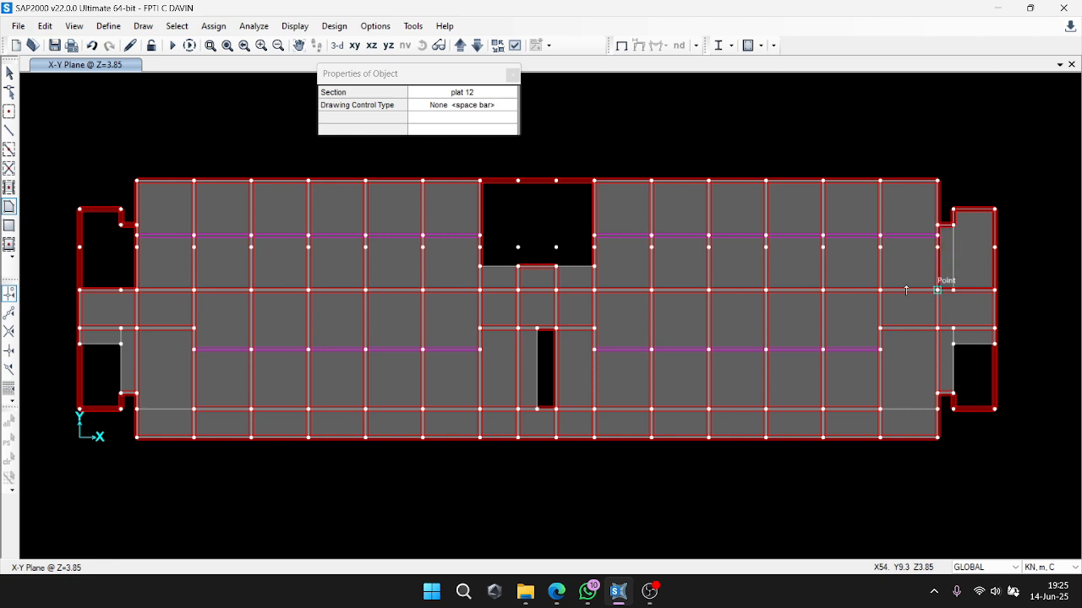
Redraw the emptied wing before X3.6 above Y9.3 as two plat 12 areas split at X2.6, and finish drawing.
{"action": "left_click", "coordinate": [137, 291]}
{"action": "left_click", "coordinate": [137, 227]}
{"action": "left_click", "coordinate": [122, 226]}
{"action": "double_click", "coordinate": [121, 291]}
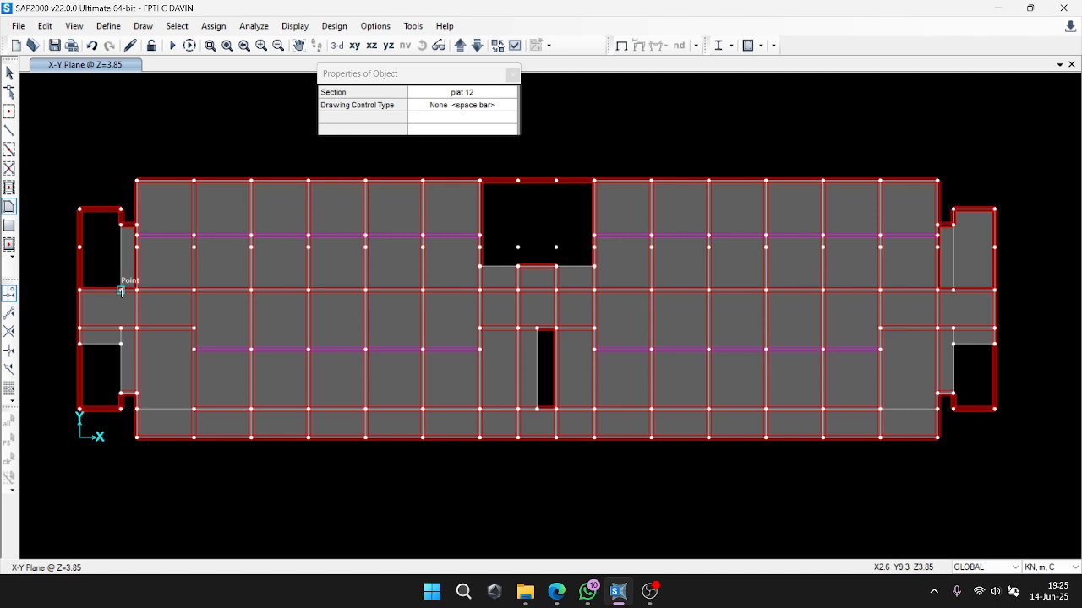
{"action": "left_click", "coordinate": [121, 291]}
{"action": "left_click", "coordinate": [121, 210]}
{"action": "left_click", "coordinate": [79, 211]}
{"action": "double_click", "coordinate": [80, 290]}
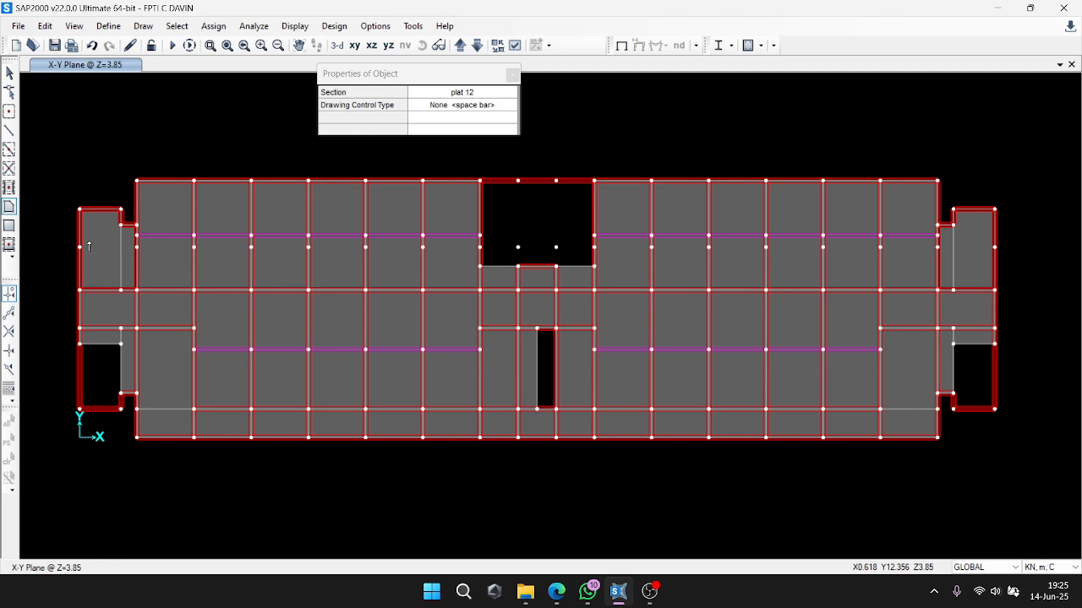
{"action": "left_click", "coordinate": [130, 46]}
{"action": "middle_click_drag", "start_coordinate": [471, 285], "coordinate": [455, 292]}
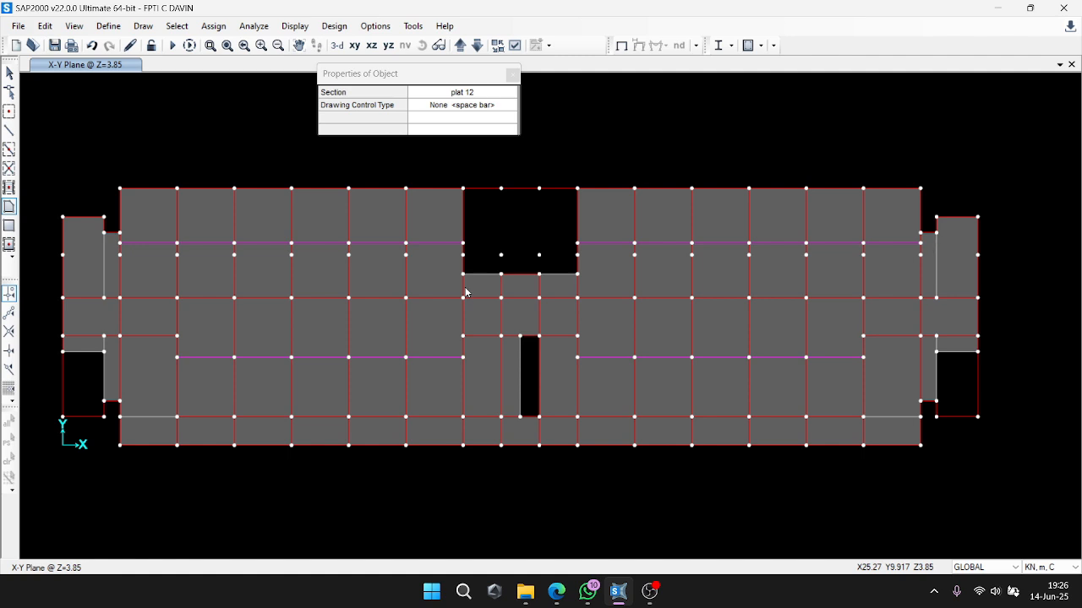
{"action": "key", "text": "Escape"}
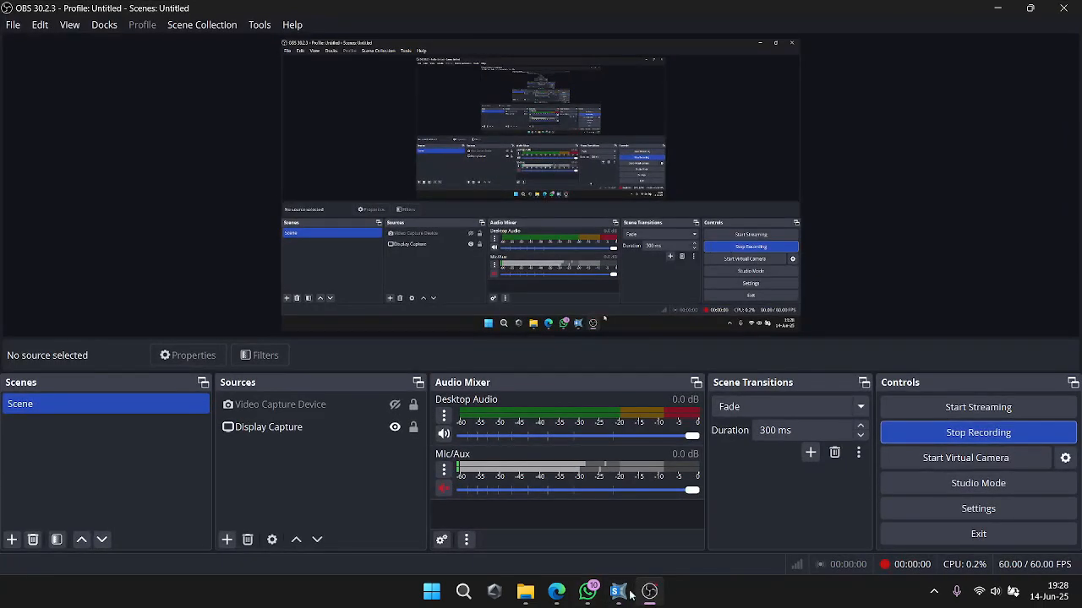
Switch back to SAP2000 and select the twelve large slabs above Y9.3 on both sides of the central opening.
{"action": "left_click", "coordinate": [619, 591]}
{"action": "left_click", "coordinate": [157, 268]}
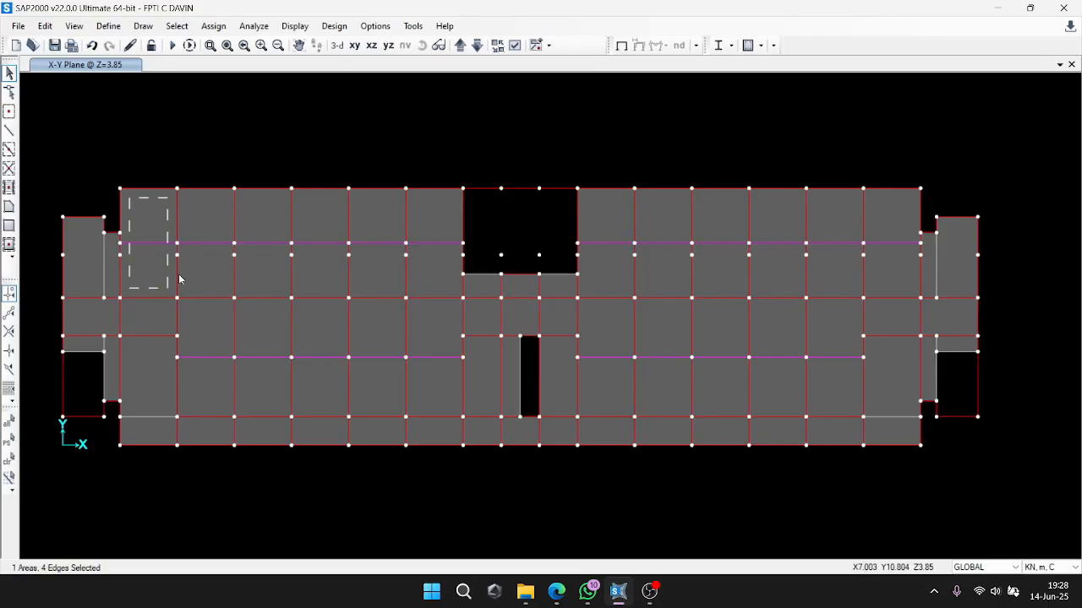
{"action": "left_click", "coordinate": [206, 269]}
{"action": "left_click", "coordinate": [262, 270]}
{"action": "left_click", "coordinate": [319, 272]}
{"action": "left_click", "coordinate": [374, 276]}
{"action": "left_click", "coordinate": [459, 279]}
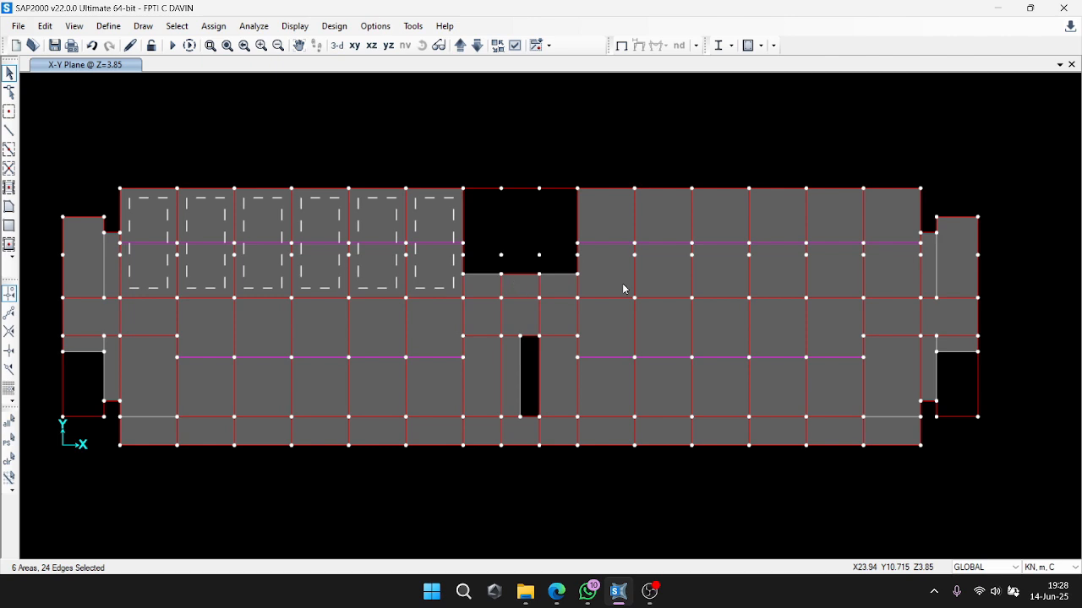
{"action": "left_click", "coordinate": [622, 283]}
{"action": "left_click", "coordinate": [667, 280]}
{"action": "left_click", "coordinate": [729, 281]}
{"action": "left_click", "coordinate": [784, 272]}
{"action": "left_click", "coordinate": [840, 269]}
{"action": "left_click", "coordinate": [893, 265]}
Add the ten large slabs between Y1.8 and Y9.3 on both sides of the central core to the selection.
{"action": "left_click", "coordinate": [205, 394]}
{"action": "left_click", "coordinate": [263, 391]}
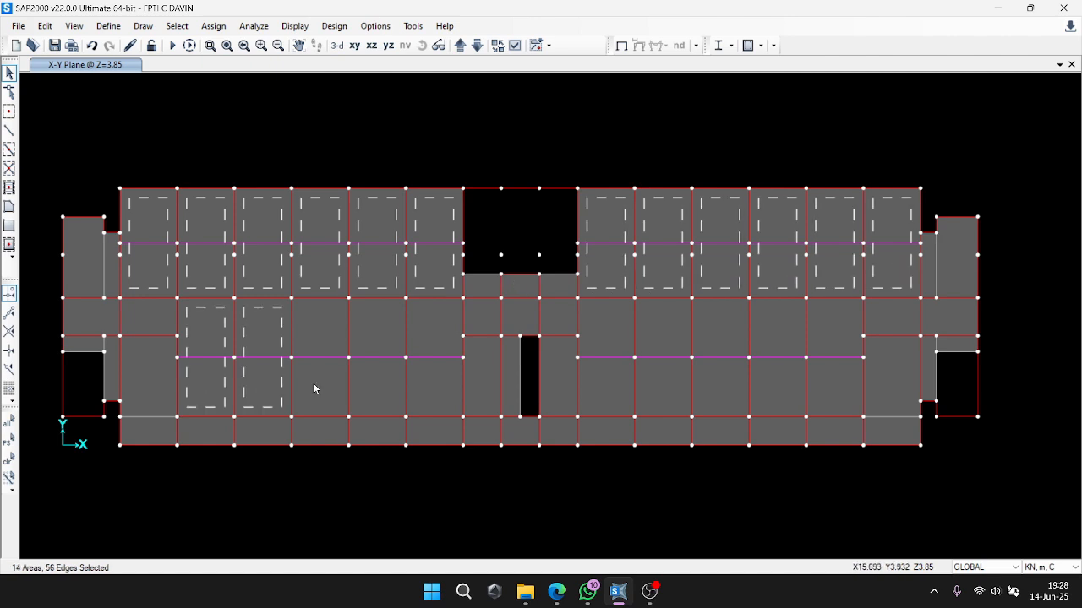
{"action": "left_click", "coordinate": [320, 386]}
{"action": "left_click", "coordinate": [377, 389]}
{"action": "left_click", "coordinate": [605, 387]}
{"action": "left_click", "coordinate": [663, 385]}
{"action": "left_click", "coordinate": [725, 384]}
{"action": "left_click", "coordinate": [786, 385]}
{"action": "left_click", "coordinate": [831, 389]}
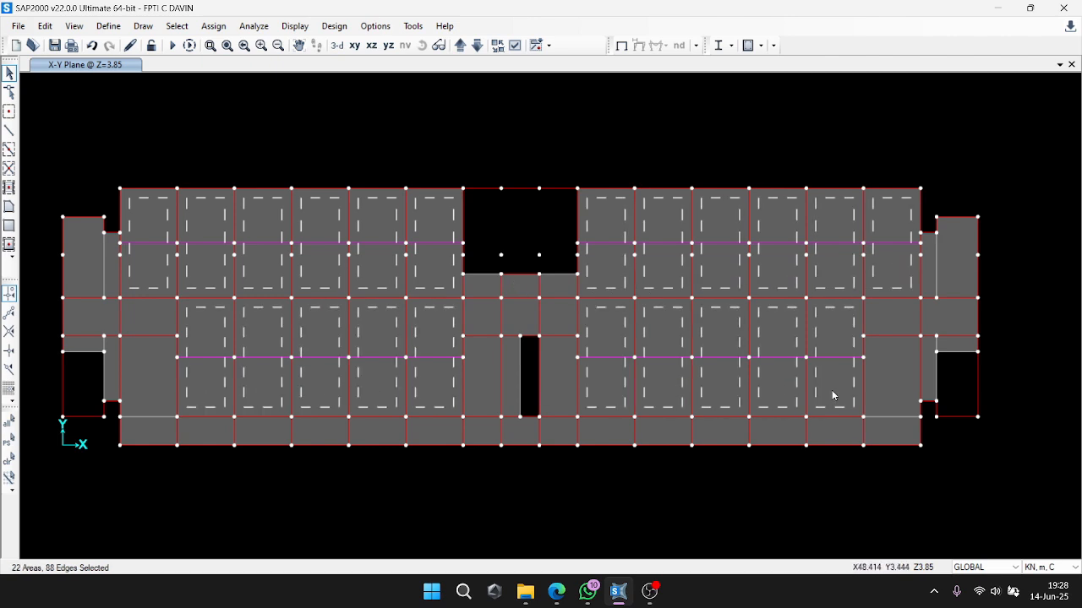
Assign an automatic area mesh to the selected slabs with 7 objects along edge 1 to 2 and 14 along edge 1 to 3.
{"action": "left_click", "coordinate": [213, 26]}
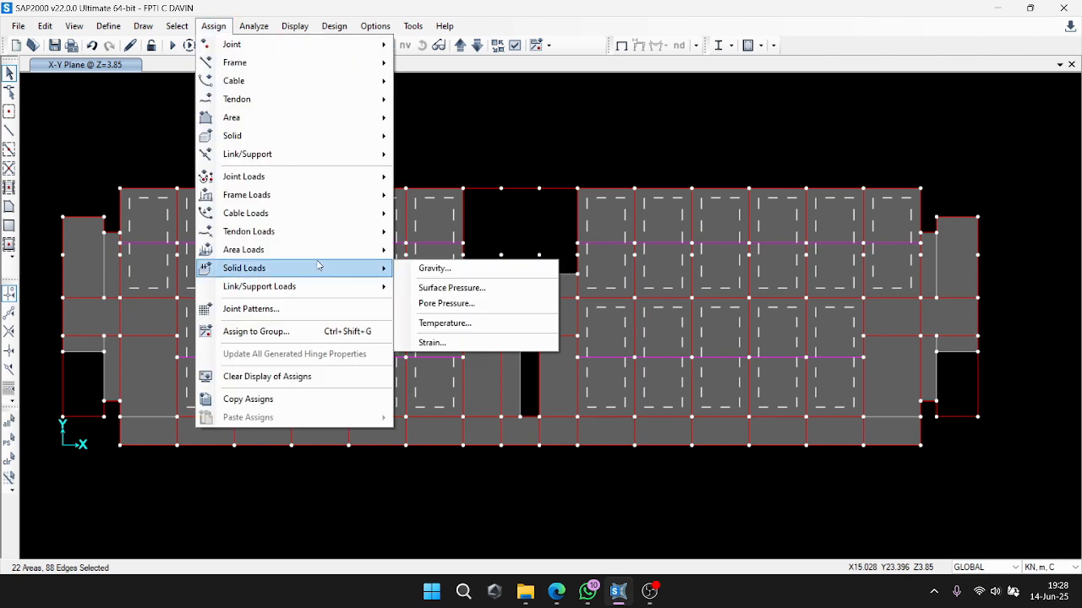
{"action": "mouse_move", "coordinate": [308, 125]}
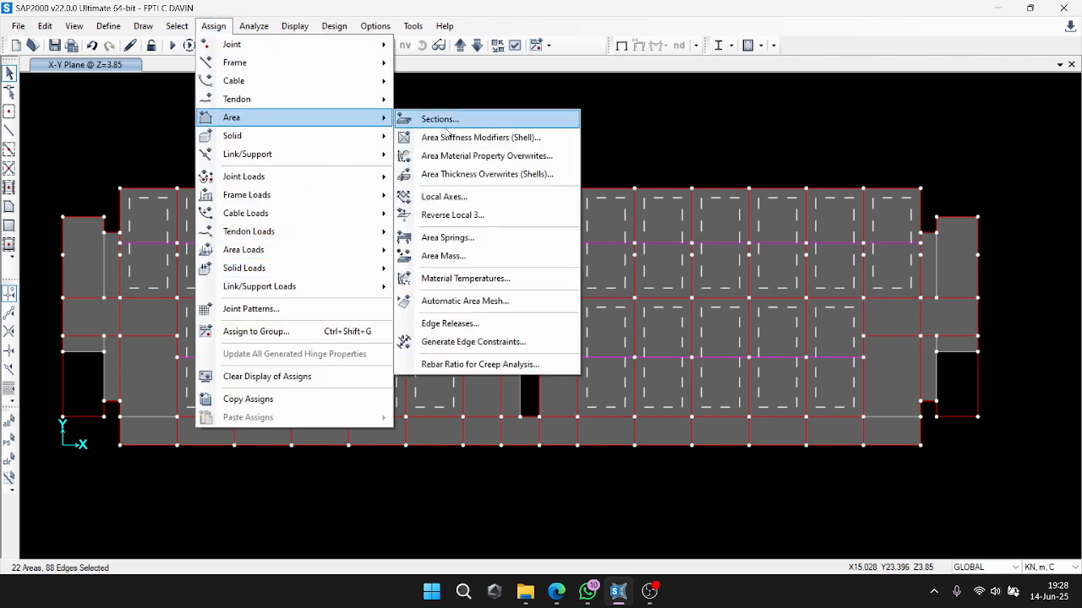
{"action": "left_click", "coordinate": [459, 301]}
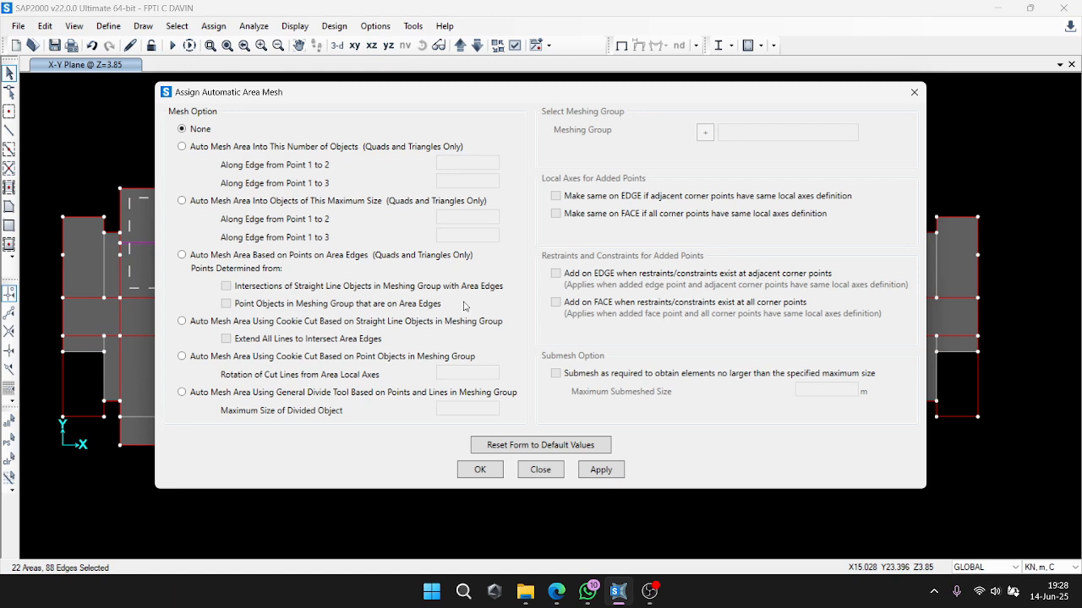
{"action": "left_click", "coordinate": [223, 148]}
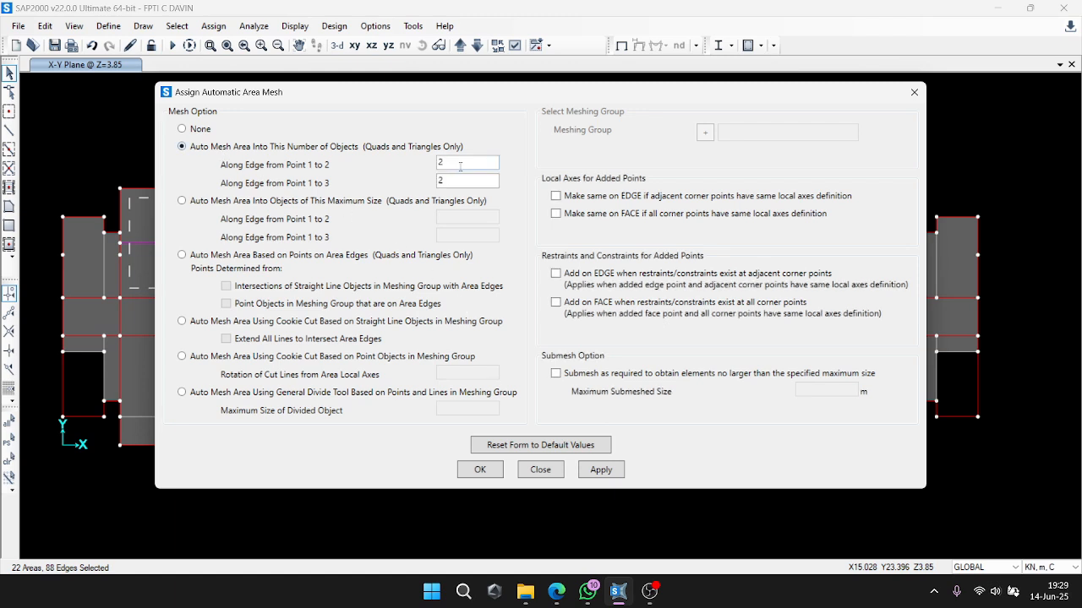
{"action": "left_click_drag", "start_coordinate": [459, 166], "coordinate": [392, 163]}
{"action": "type", "text": "3.8"}
{"action": "left_click_drag", "start_coordinate": [459, 182], "coordinate": [382, 186]}
{"action": "left_click_drag", "start_coordinate": [453, 164], "coordinate": [413, 185]}
{"action": "type", "text": "3.6*2"}
{"action": "type", "text": "6.9"}
{"action": "type", "text": "*"}
{"action": "type", "text": "2"}
{"action": "left_click", "coordinate": [454, 158]}
{"action": "left_click", "coordinate": [601, 470]}
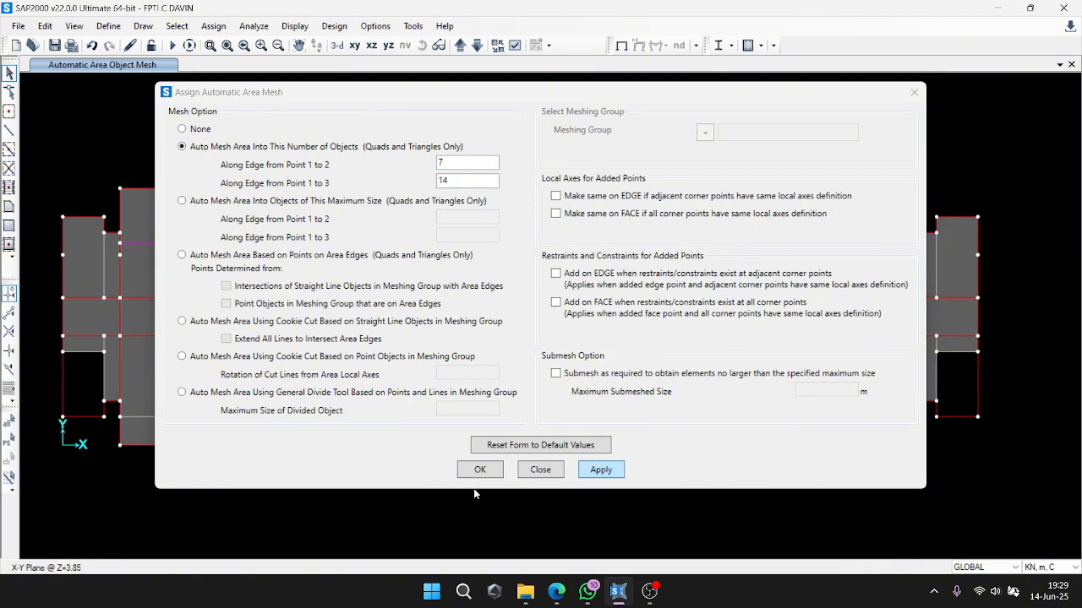
{"action": "left_click", "coordinate": [479, 470]}
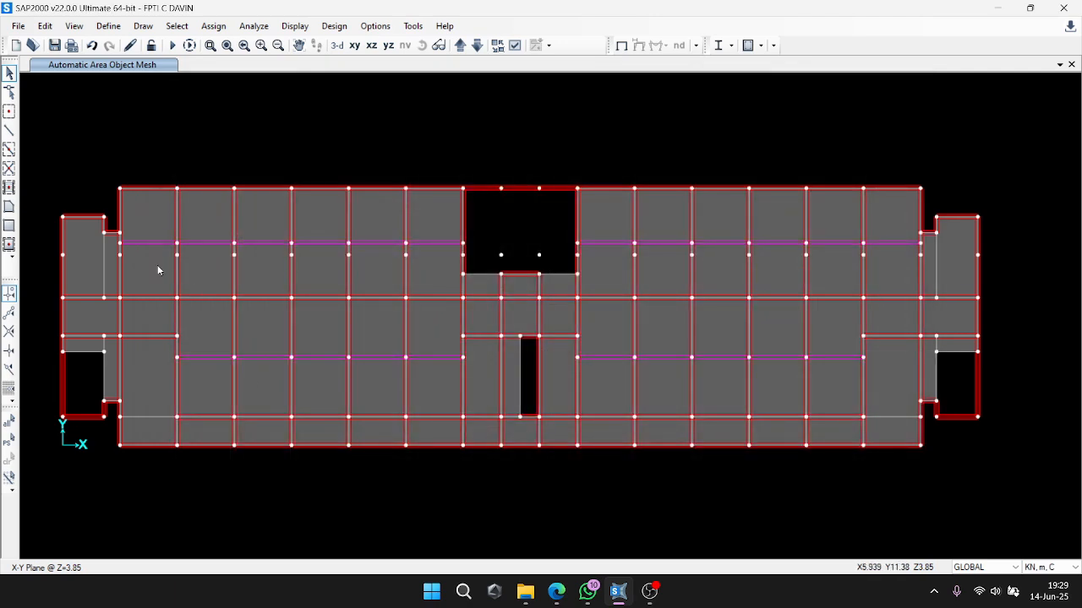
Check the automatic mesh assignment of the large slab above Y9.3 that starts at X3.6.
{"action": "left_click", "coordinate": [158, 271]}
{"action": "right_click", "coordinate": [158, 270]}
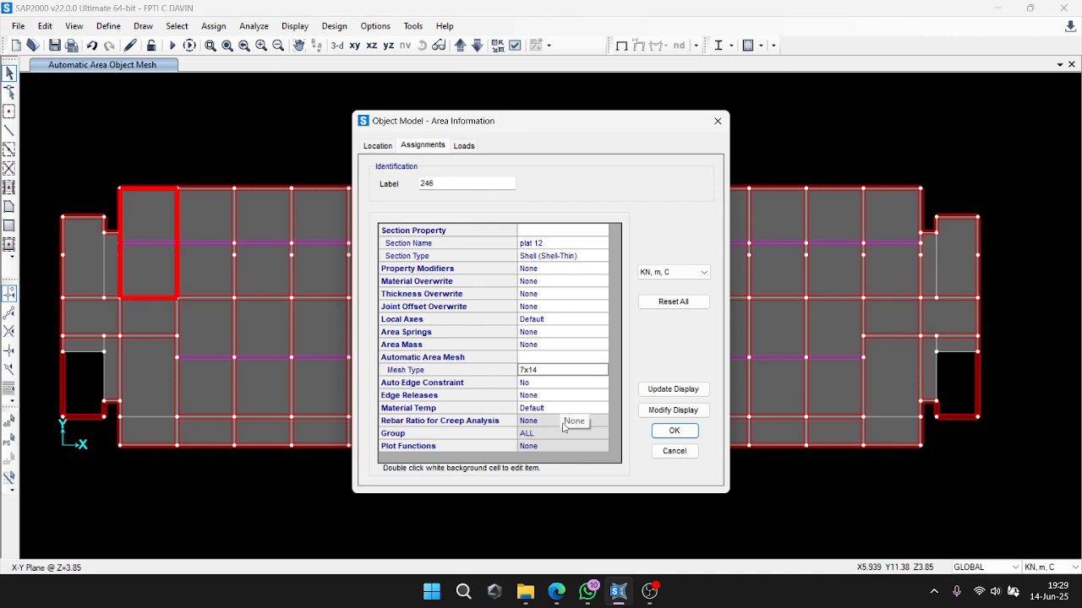
{"action": "left_click", "coordinate": [674, 451]}
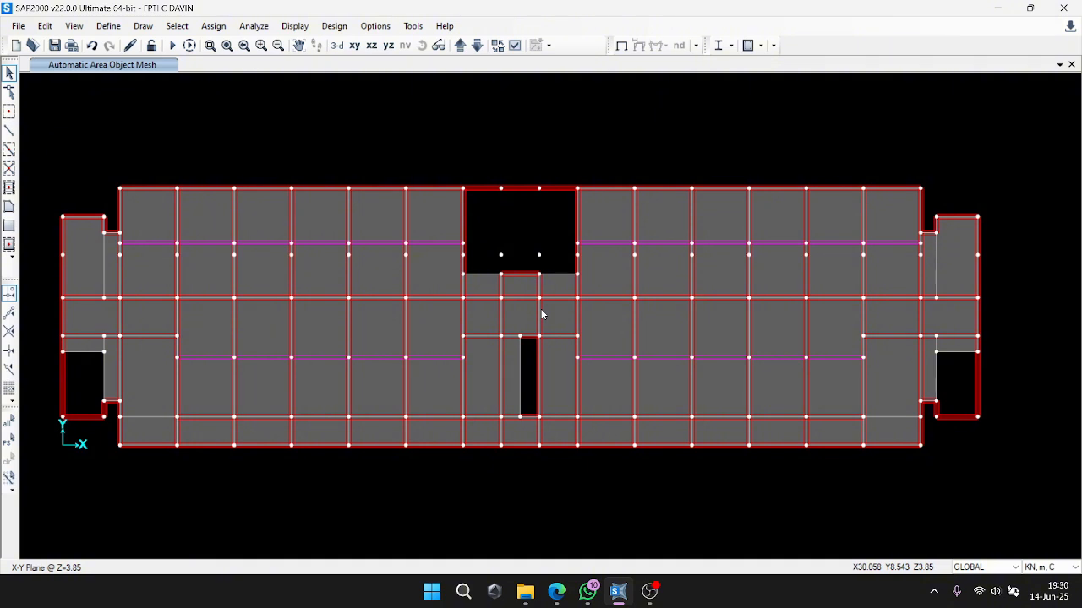
Assign a 7 by 5 automatic area mesh to the four slabs between Y6.9 and Y9.3 in the two outermost bays at each end.
{"action": "left_click", "coordinate": [91, 317]}
{"action": "left_click", "coordinate": [148, 317]}
{"action": "left_click", "coordinate": [894, 317]}
{"action": "left_click", "coordinate": [952, 323]}
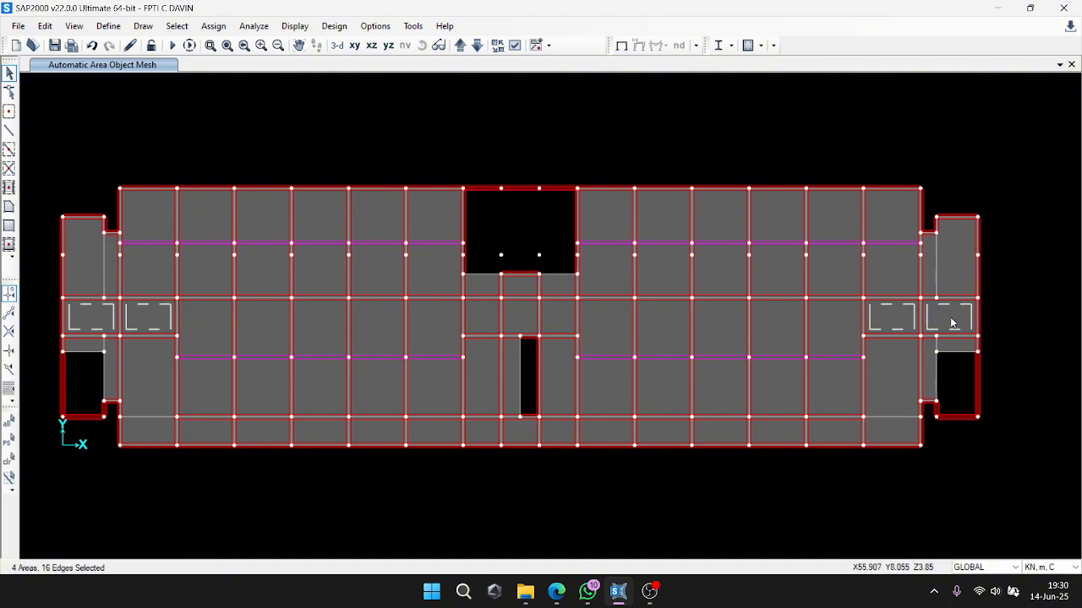
{"action": "left_click", "coordinate": [213, 25]}
{"action": "mouse_move", "coordinate": [285, 116]}
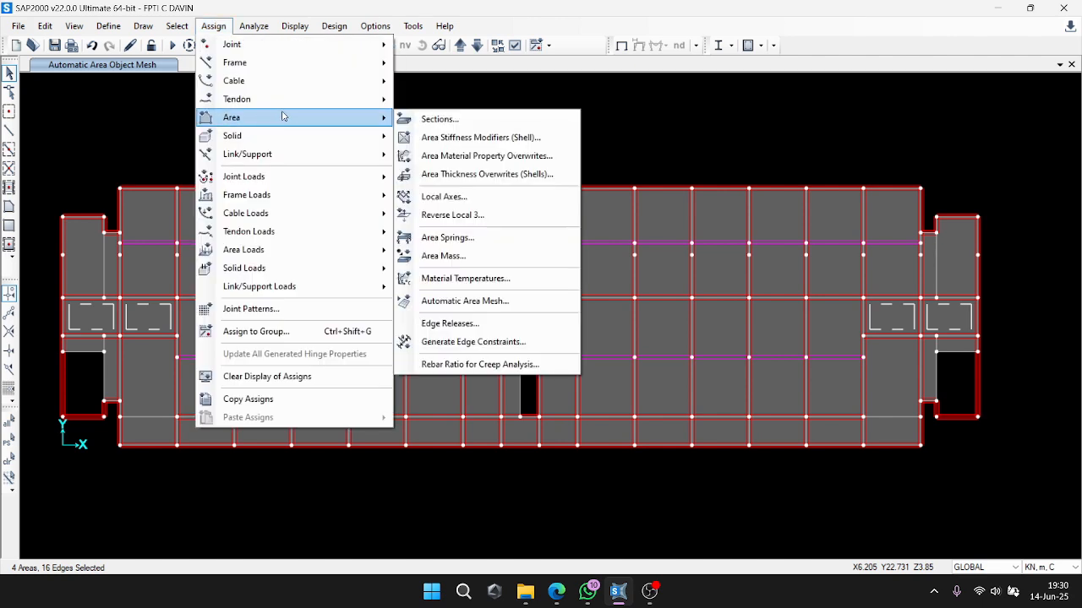
{"action": "left_click", "coordinate": [465, 300]}
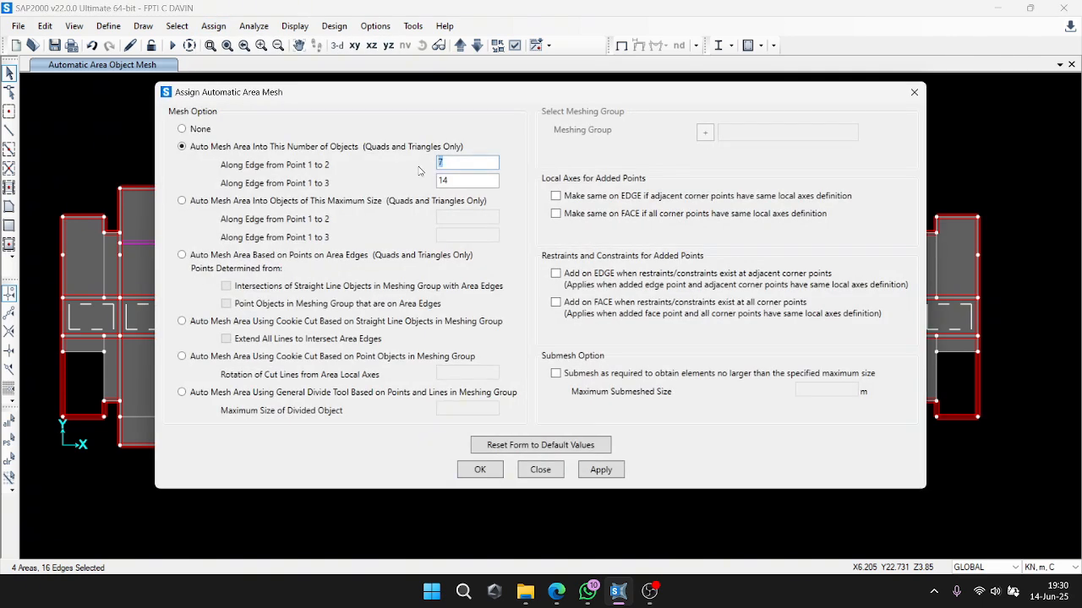
{"action": "type", "text": "3.6"}
{"action": "key", "text": "Tab"}
{"action": "type", "text": "2.4*2"}
{"action": "left_click", "coordinate": [460, 164]}
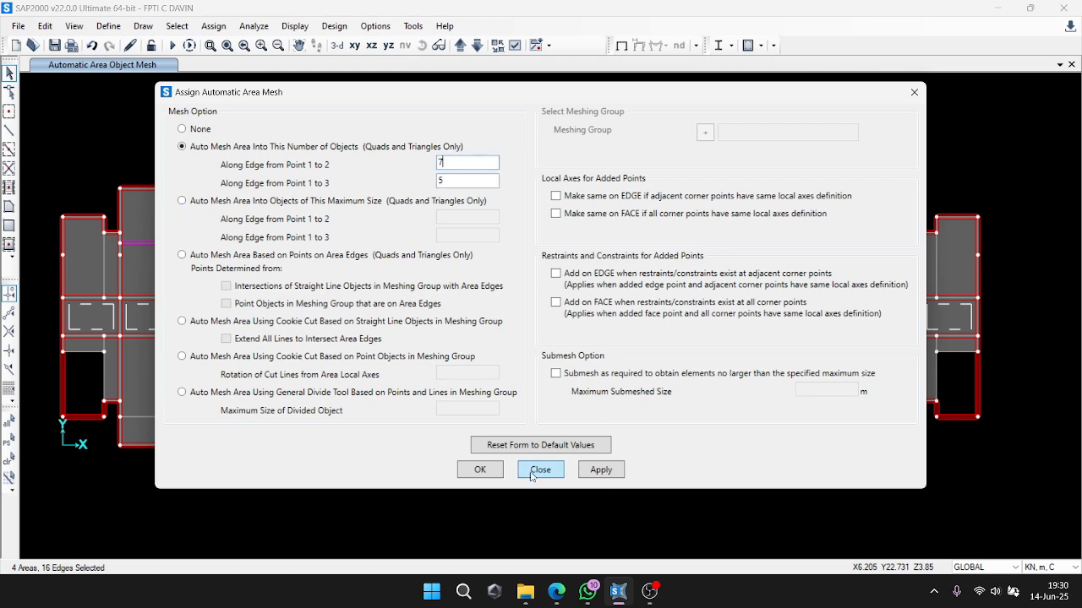
{"action": "left_click", "coordinate": [595, 473]}
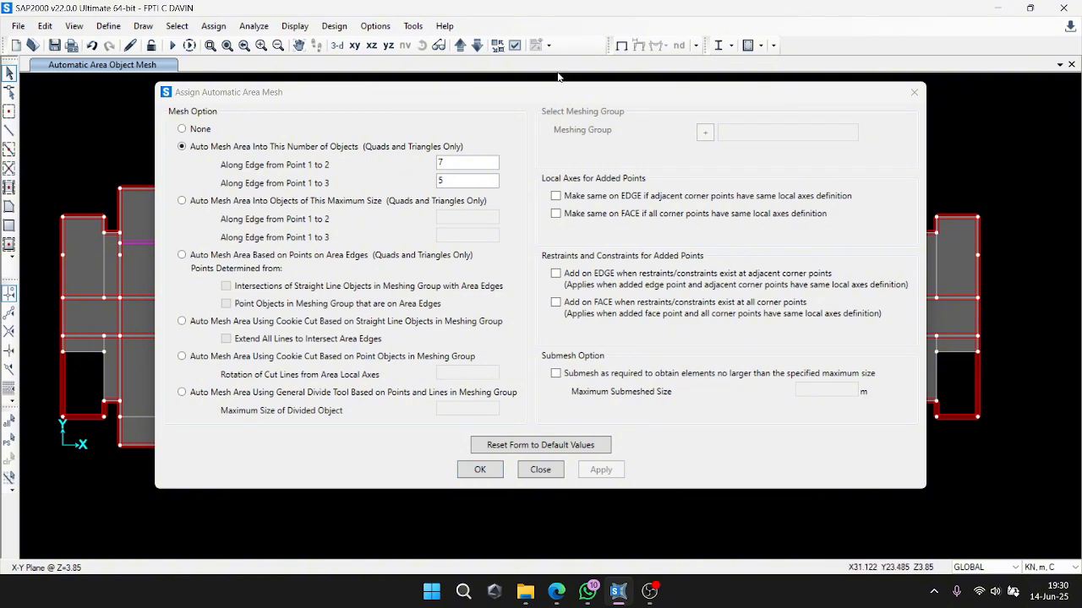
Assign a 7 by 10 automatic area mesh to the two slabs between Y1.8 and Y6.9 in the outermost 3.6 m bays.
{"action": "left_click_drag", "start_coordinate": [559, 93], "coordinate": [575, 537]}
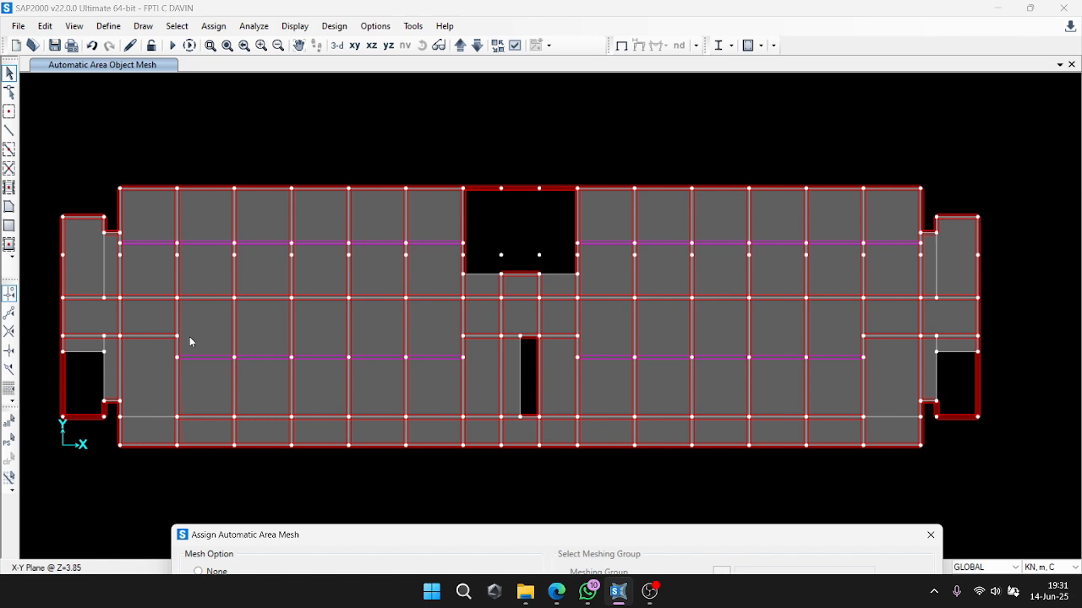
{"action": "left_click", "coordinate": [153, 382]}
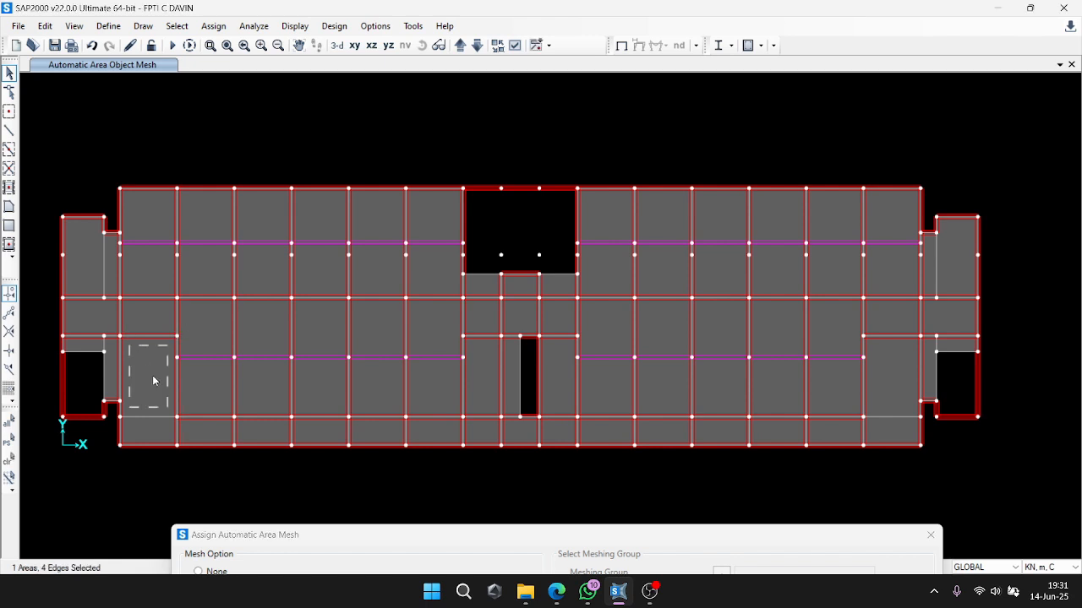
{"action": "left_click", "coordinate": [901, 375]}
{"action": "left_click", "coordinate": [213, 25]}
{"action": "left_click", "coordinate": [546, 34]}
{"action": "double_click", "coordinate": [478, 221]}
{"action": "type", "text": "3.6"}
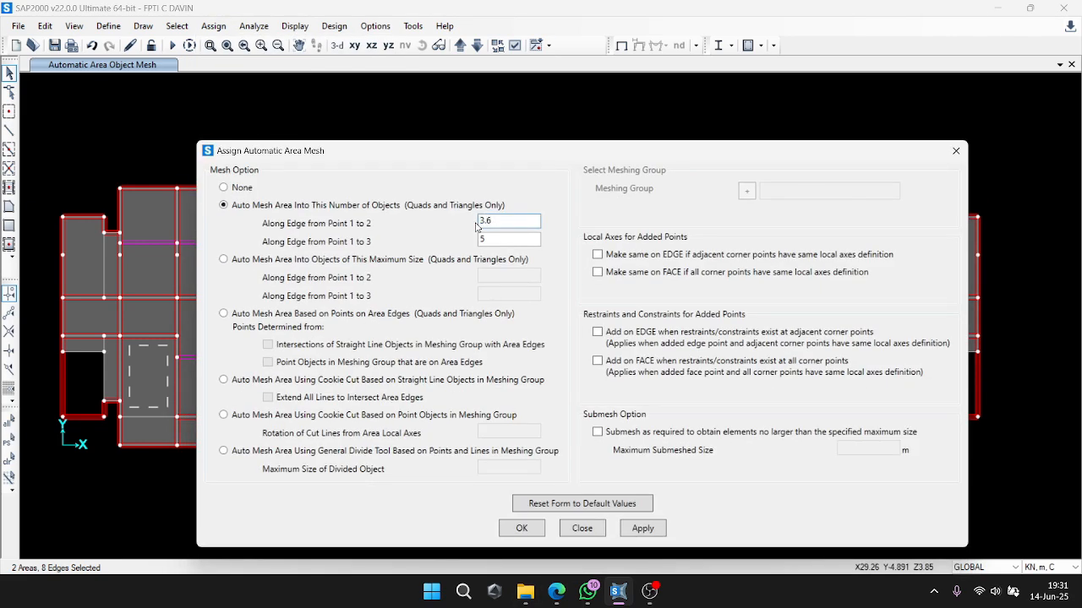
{"action": "type", "text": "*2"}
{"action": "key", "text": "Tab"}
{"action": "type", "text": "5.1*2"}
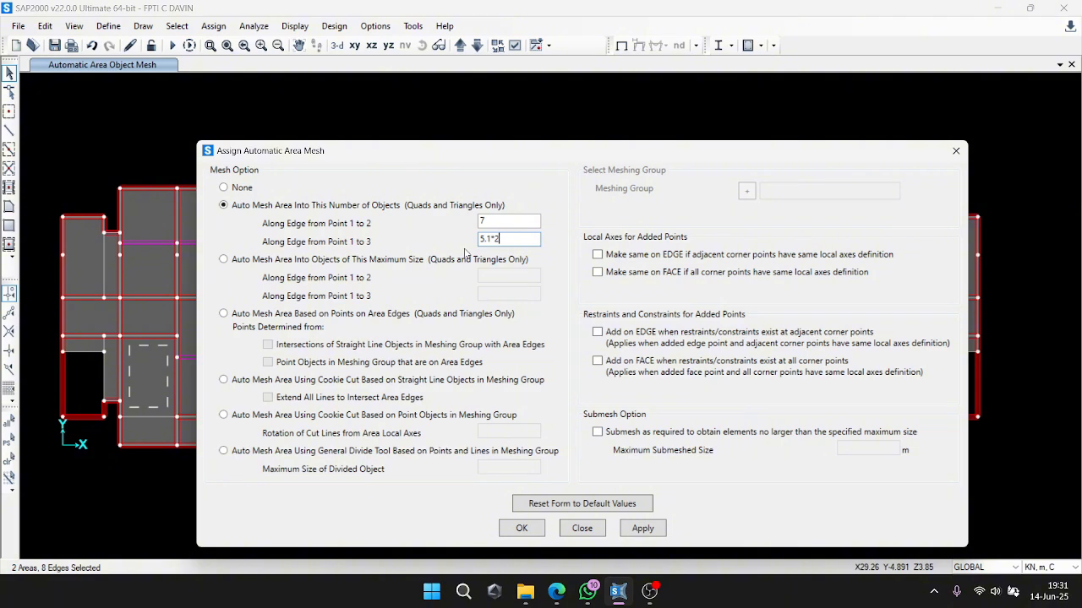
{"action": "key", "text": "Return"}
{"action": "left_click", "coordinate": [521, 528]}
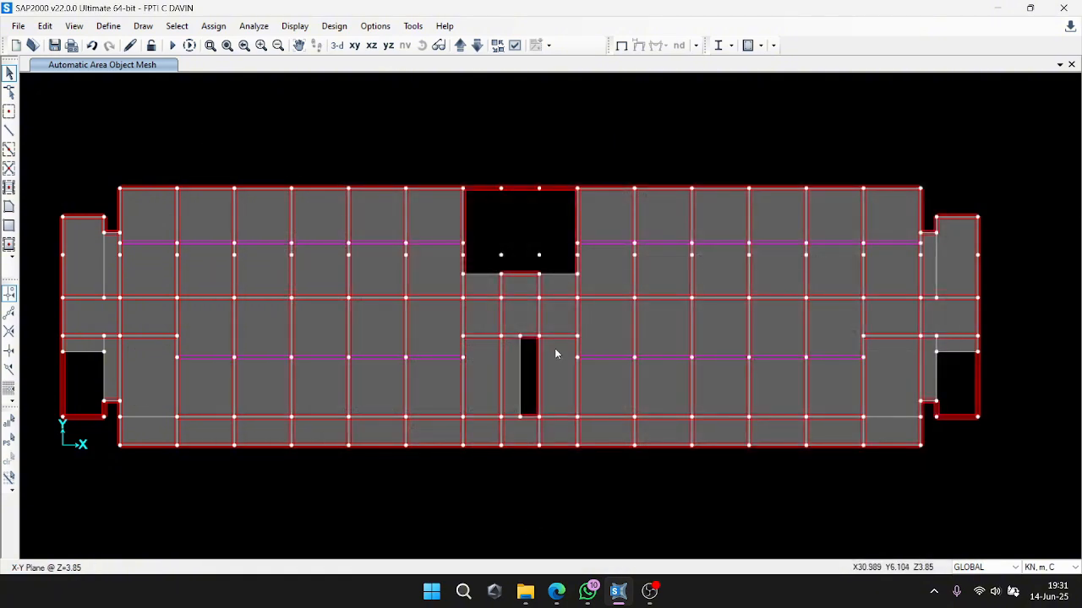
Select the twelve slabs in the edge strip below Y1.8 on both sides of the central core, leaving out the core slabs.
{"action": "left_click", "coordinate": [213, 25]}
{"action": "mouse_move", "coordinate": [254, 117]}
{"action": "left_click", "coordinate": [465, 301]}
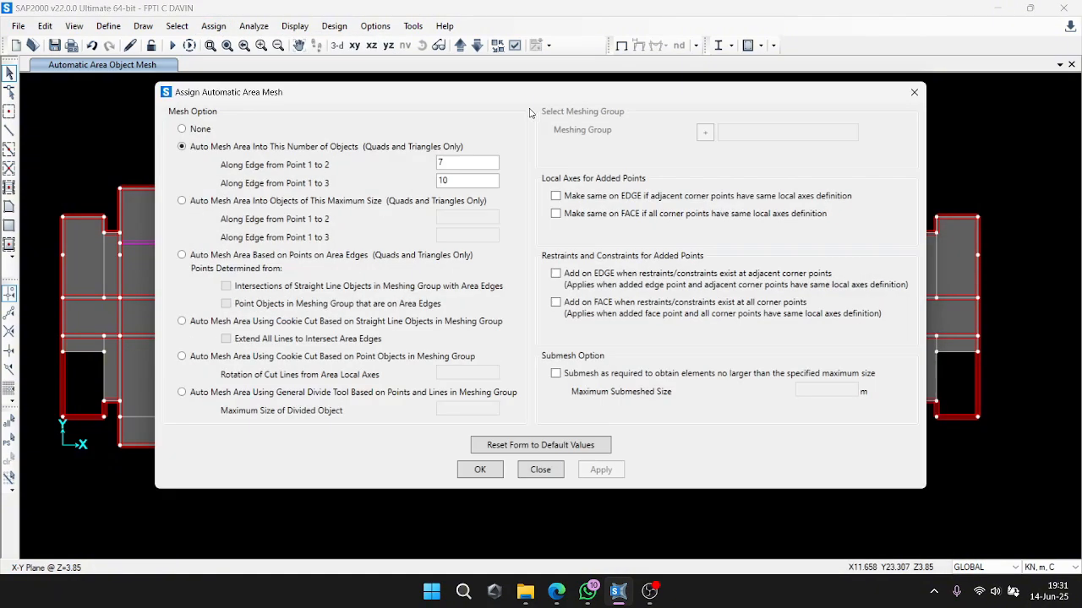
{"action": "left_click_drag", "start_coordinate": [540, 92], "coordinate": [540, 489]}
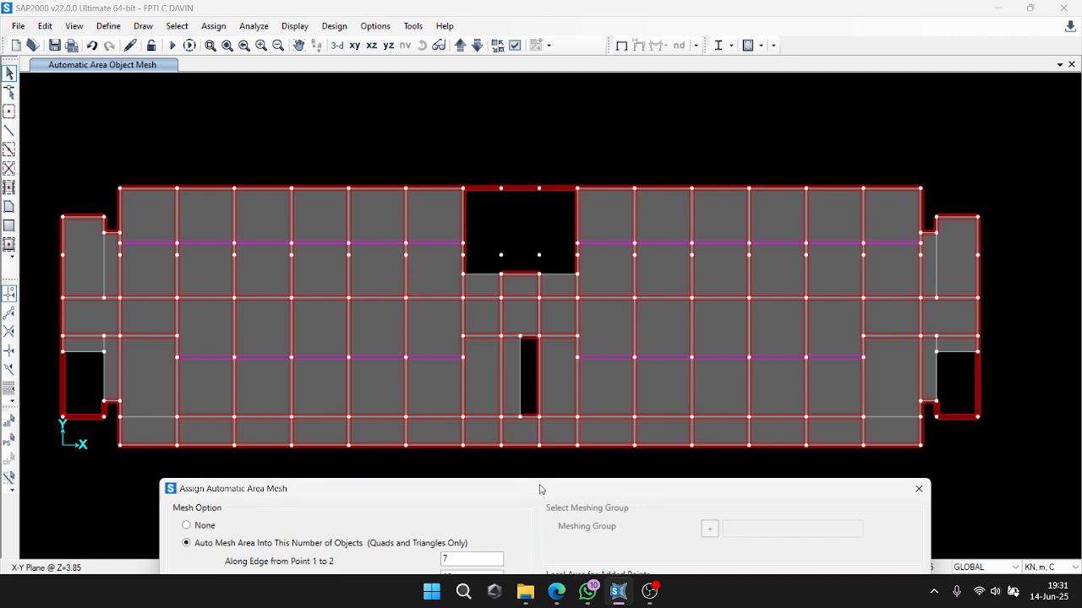
{"action": "left_click", "coordinate": [147, 428]}
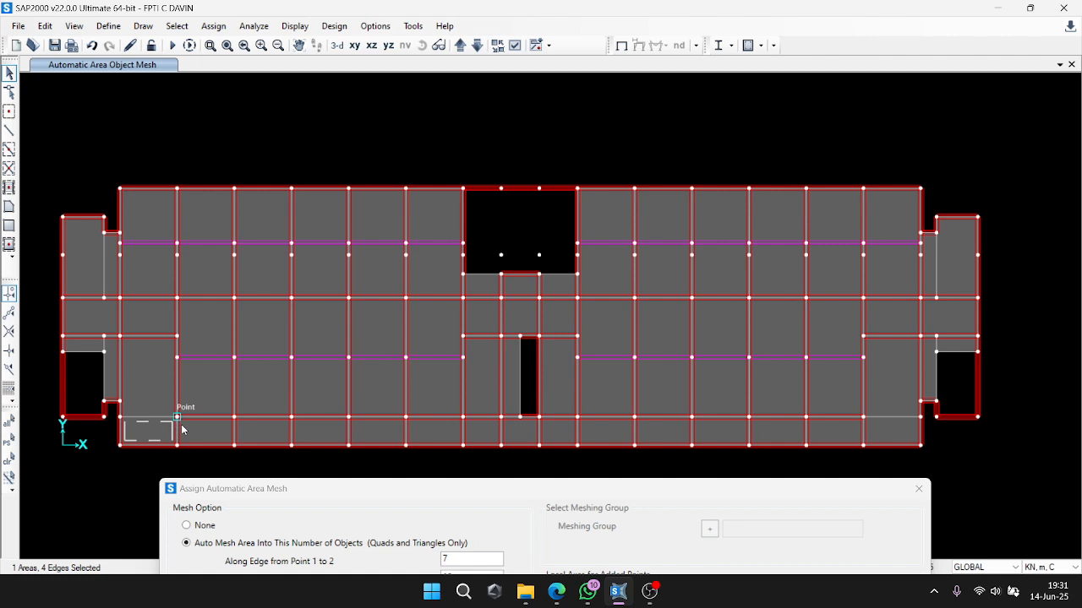
{"action": "left_click", "coordinate": [279, 440]}
{"action": "left_click", "coordinate": [328, 440]}
{"action": "left_click", "coordinate": [385, 435]}
{"action": "left_click", "coordinate": [435, 435]}
{"action": "left_click", "coordinate": [486, 431]}
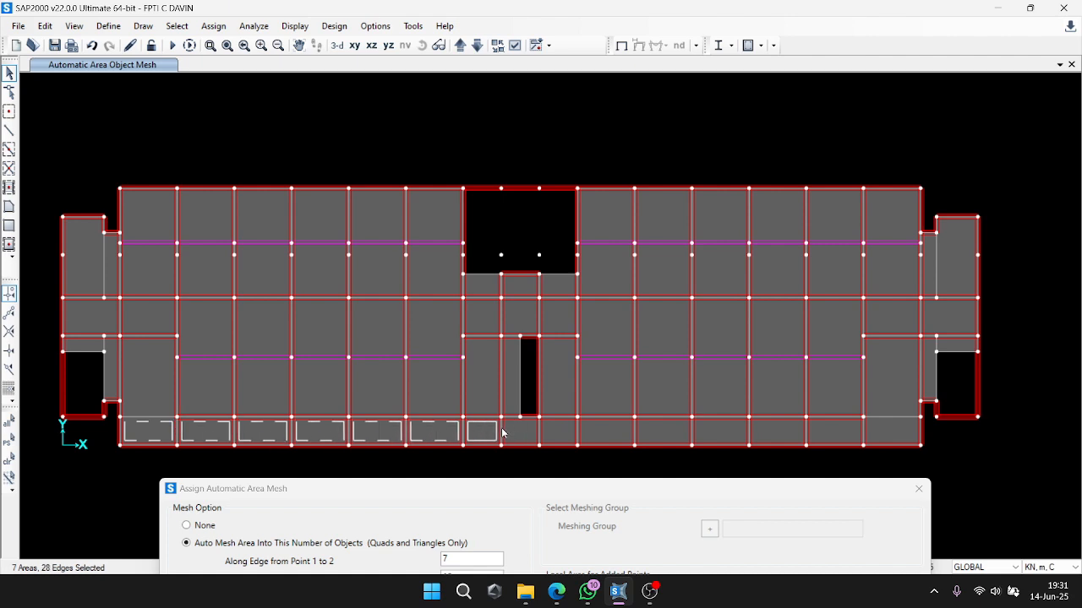
{"action": "left_click", "coordinate": [487, 436]}
{"action": "left_click", "coordinate": [585, 438]}
{"action": "left_click", "coordinate": [672, 435]}
{"action": "left_click", "coordinate": [720, 435]}
{"action": "left_click", "coordinate": [777, 435]}
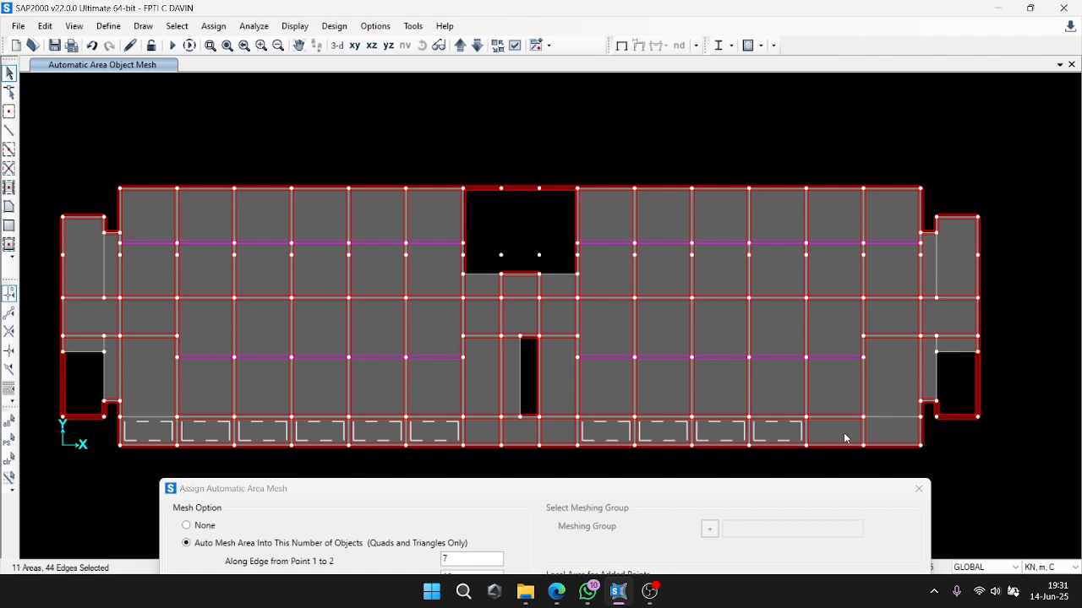
{"action": "left_click", "coordinate": [845, 435]}
{"action": "left_click", "coordinate": [885, 438]}
Assign an automatic mesh to the selected strip slabs with 7 objects along edge 1 to 2 and 4 along edge 1 to 3.
{"action": "left_click_drag", "start_coordinate": [527, 495], "coordinate": [544, 124]}
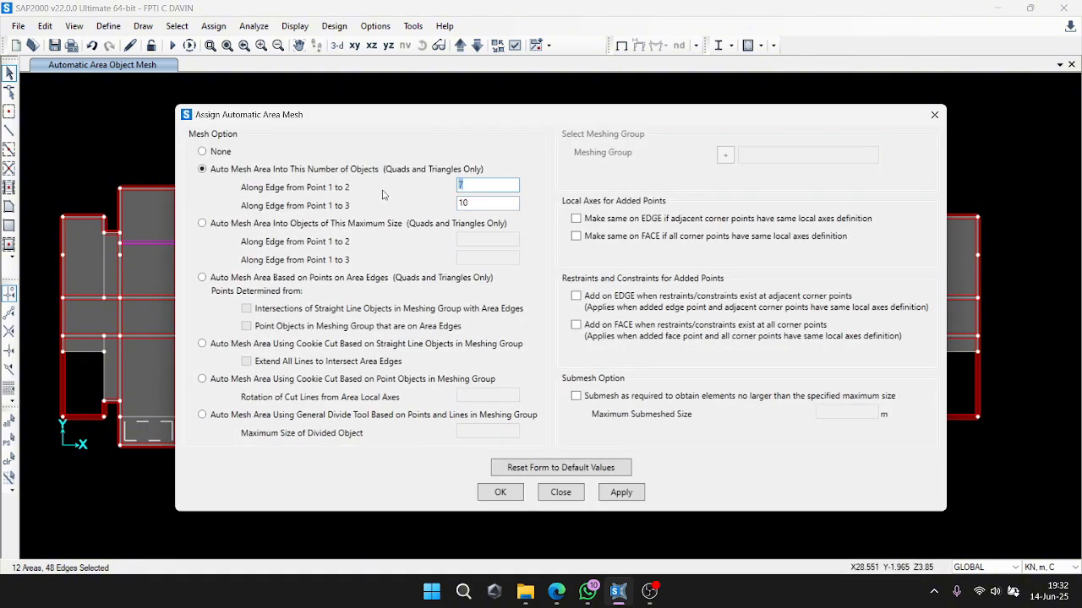
{"action": "type", "text": "0.667"}
{"action": "key", "text": "Tab"}
{"action": "type", "text": "1.8*2"}
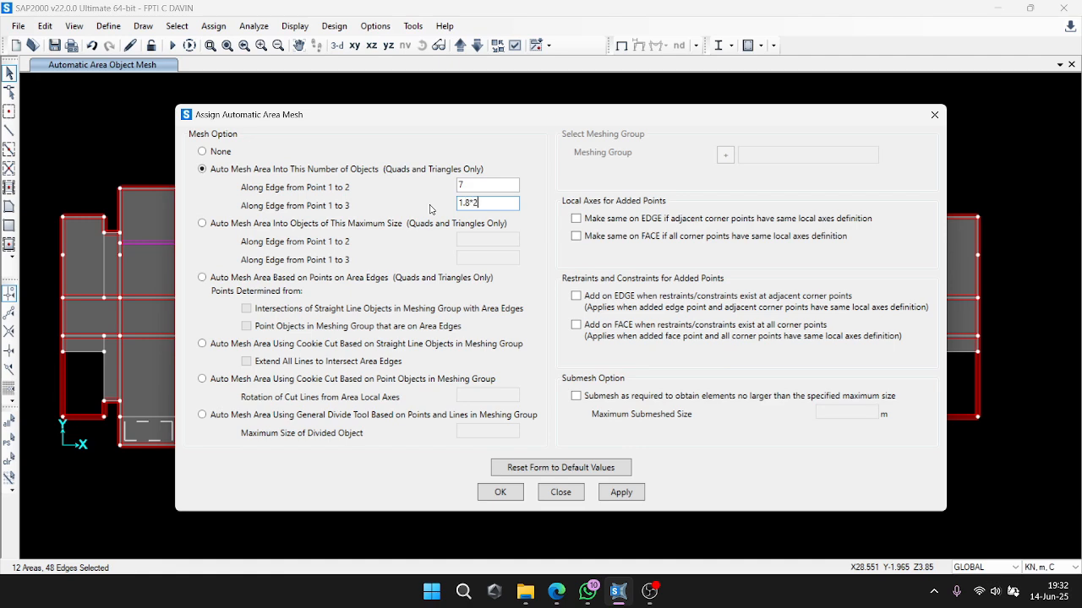
{"action": "left_click", "coordinate": [605, 493]}
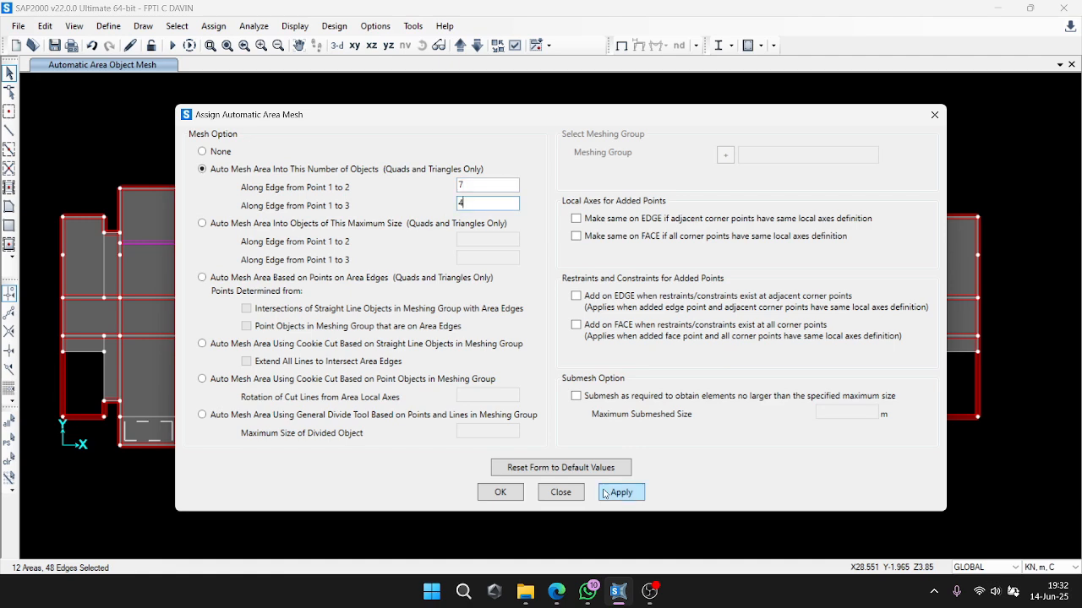
{"action": "left_click", "coordinate": [500, 492]}
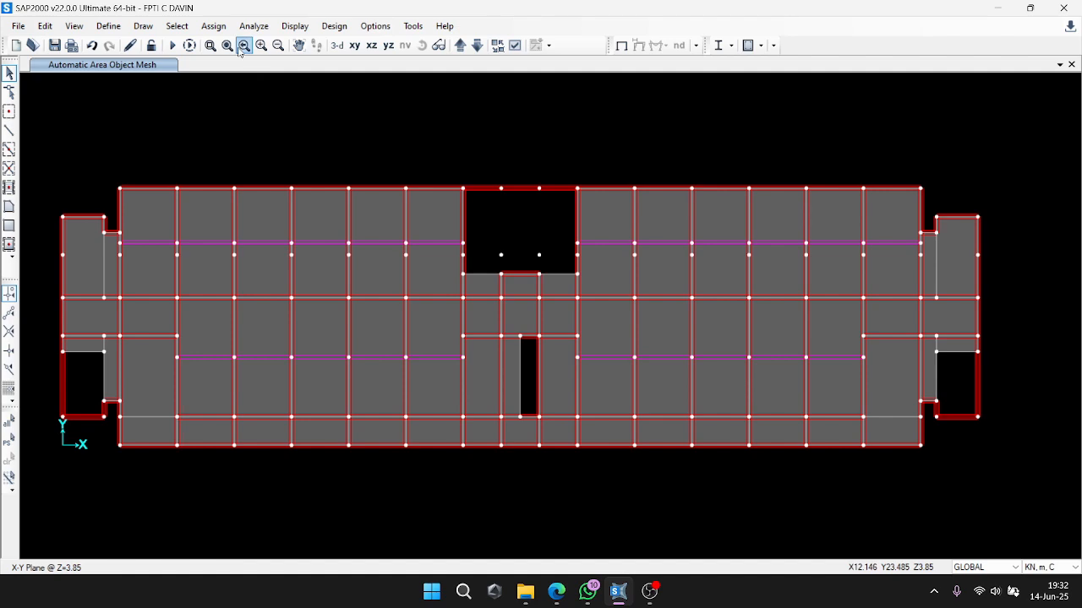
Assign a 5 by 4 automatic area mesh to the three central core slabs directly above Y9.3, below the large opening.
{"action": "left_click", "coordinate": [213, 26]}
{"action": "mouse_move", "coordinate": [245, 114]}
{"action": "left_click", "coordinate": [603, 299]}
{"action": "left_click_drag", "start_coordinate": [549, 146], "coordinate": [555, 483]}
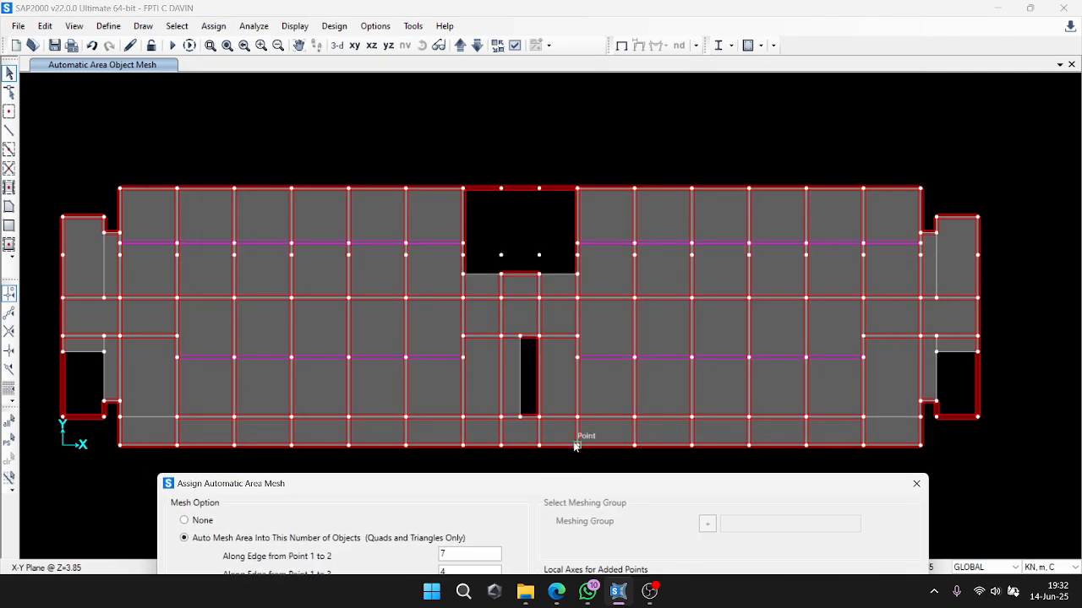
{"action": "left_click", "coordinate": [481, 286]}
{"action": "left_click", "coordinate": [520, 286]}
{"action": "left_click", "coordinate": [558, 285]}
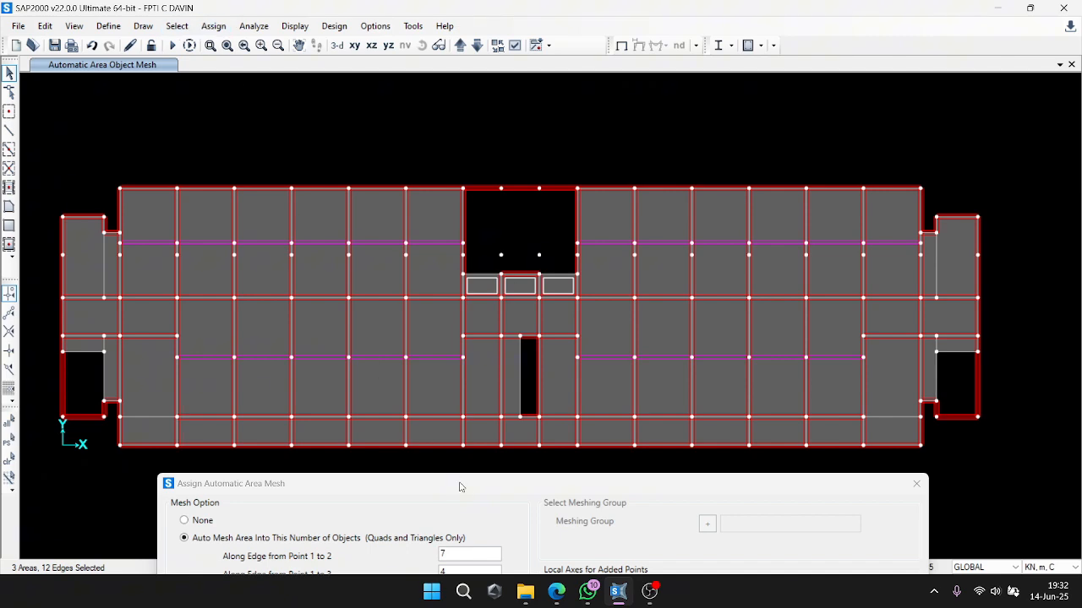
{"action": "left_click_drag", "start_coordinate": [462, 489], "coordinate": [466, 129]}
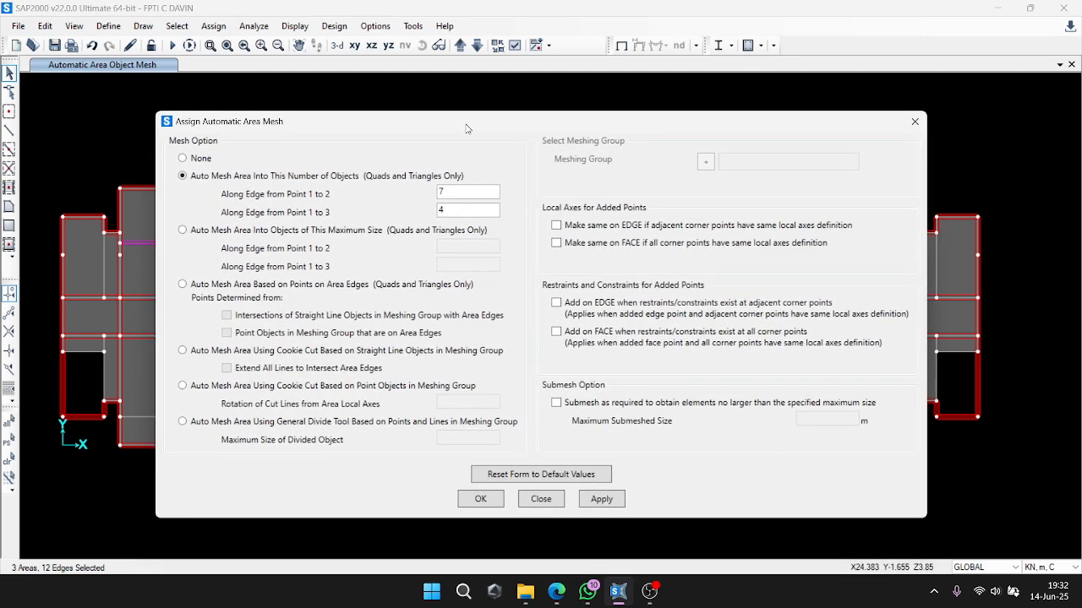
{"action": "double_click", "coordinate": [440, 194]}
{"action": "type", "text": "2.4*2"}
{"action": "left_click_drag", "start_coordinate": [450, 210], "coordinate": [403, 210]}
{"action": "type", "text": "1.8*2"}
{"action": "left_click", "coordinate": [605, 496]}
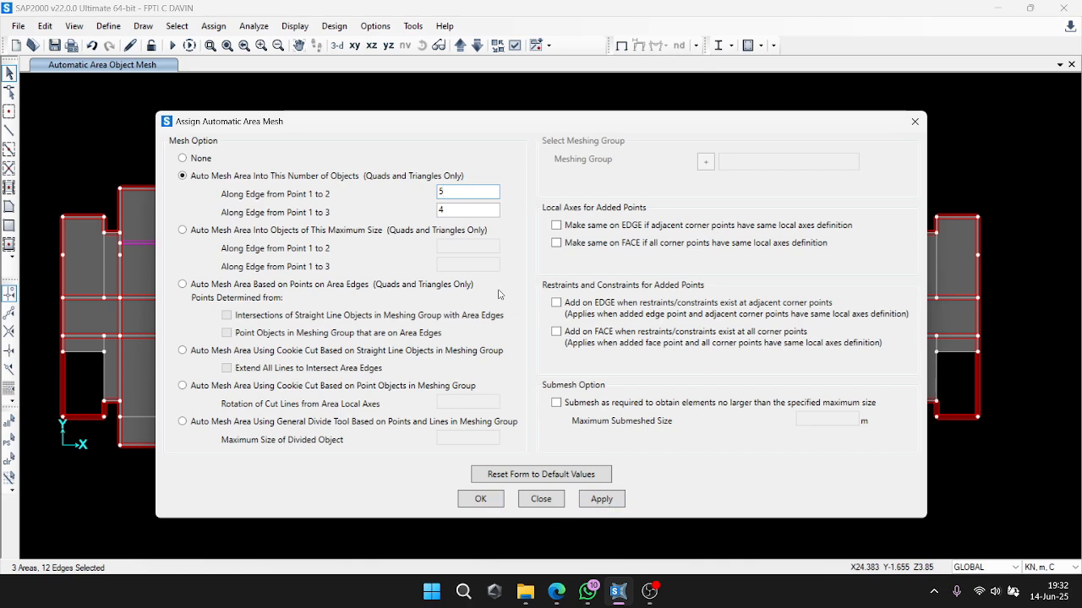
Assign a 5 by 5 automatic area mesh to the three central core slabs between Y6.9 and Y9.3.
{"action": "left_click_drag", "start_coordinate": [537, 128], "coordinate": [558, 505]}
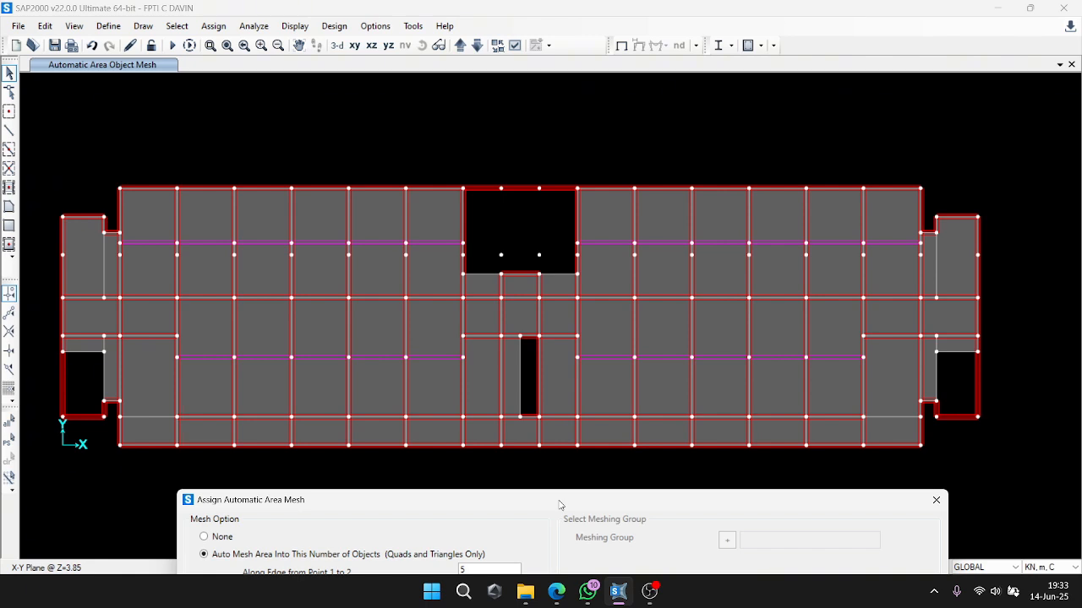
{"action": "left_click", "coordinate": [490, 325]}
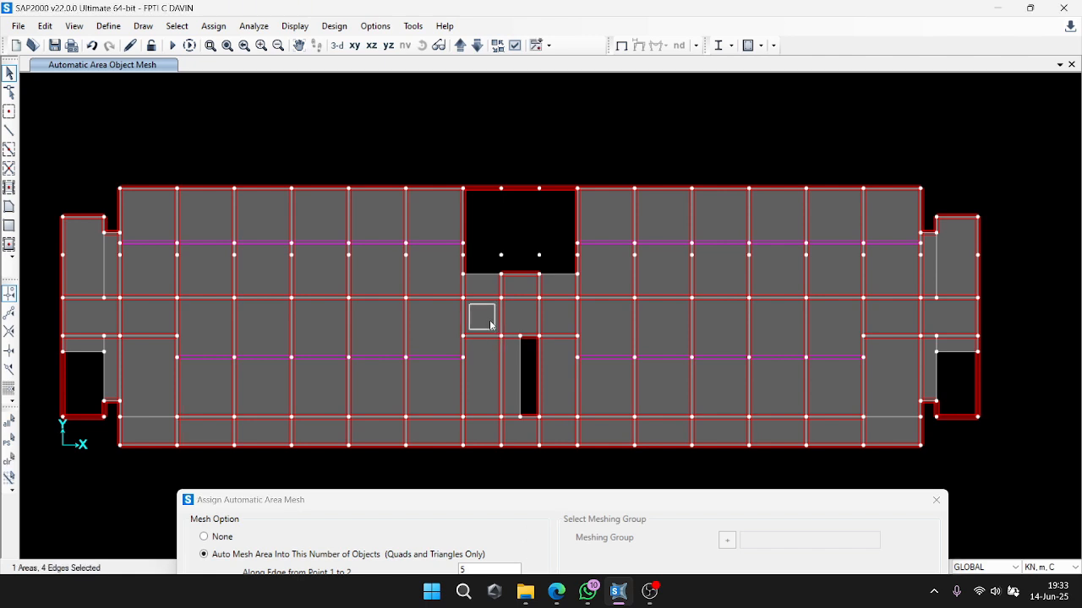
{"action": "left_click", "coordinate": [512, 325]}
{"action": "left_click", "coordinate": [562, 324]}
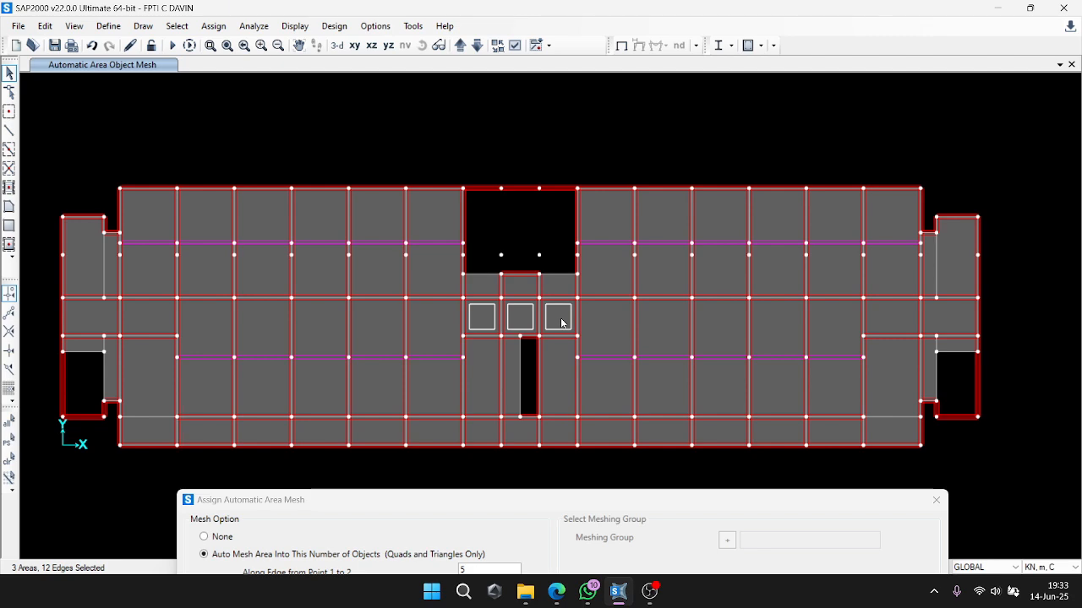
{"action": "left_click_drag", "start_coordinate": [469, 499], "coordinate": [447, 186]}
{"action": "type", "text": "2.4*2"}
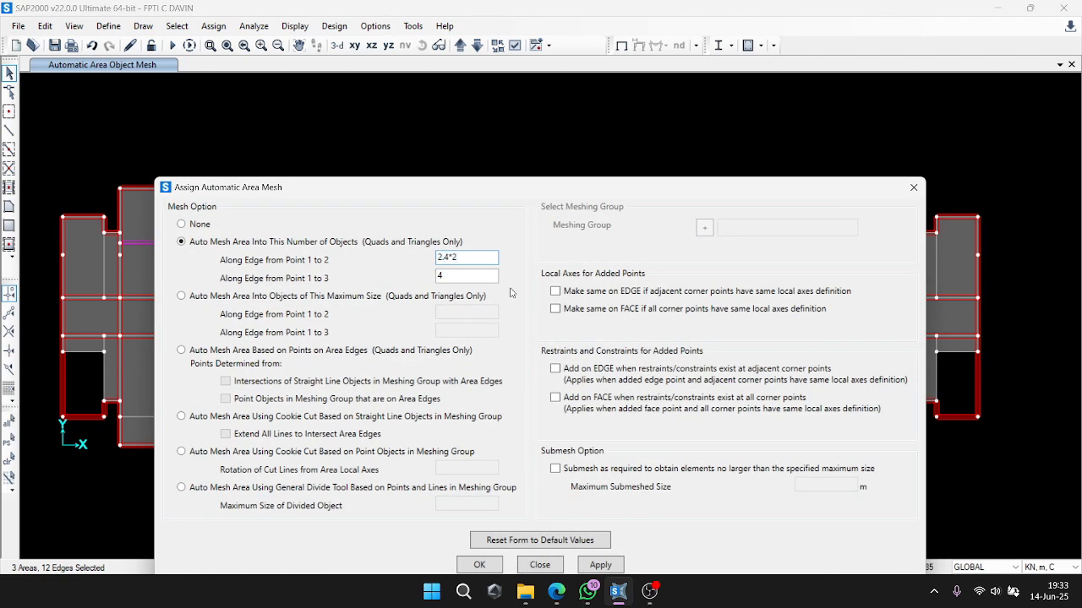
{"action": "key", "text": "Tab"}
{"action": "type", "text": "2.4"}
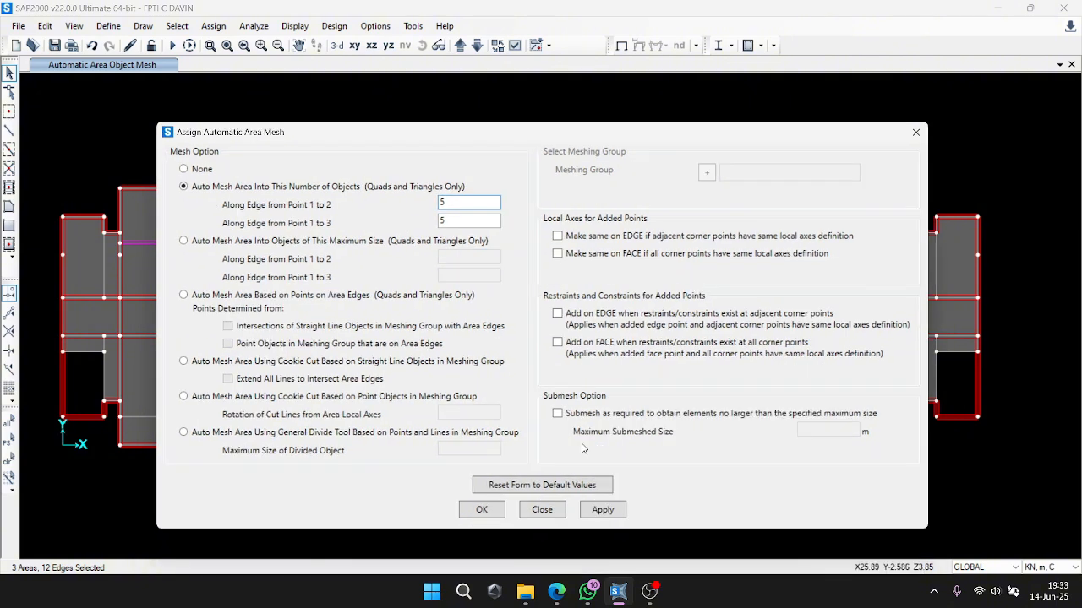
{"action": "left_click", "coordinate": [603, 510]}
Assign a 5 by 10 automatic area mesh to the two 2.4 m wide core slabs between Y1.8 and Y6.9.
{"action": "left_click_drag", "start_coordinate": [525, 133], "coordinate": [515, 481]}
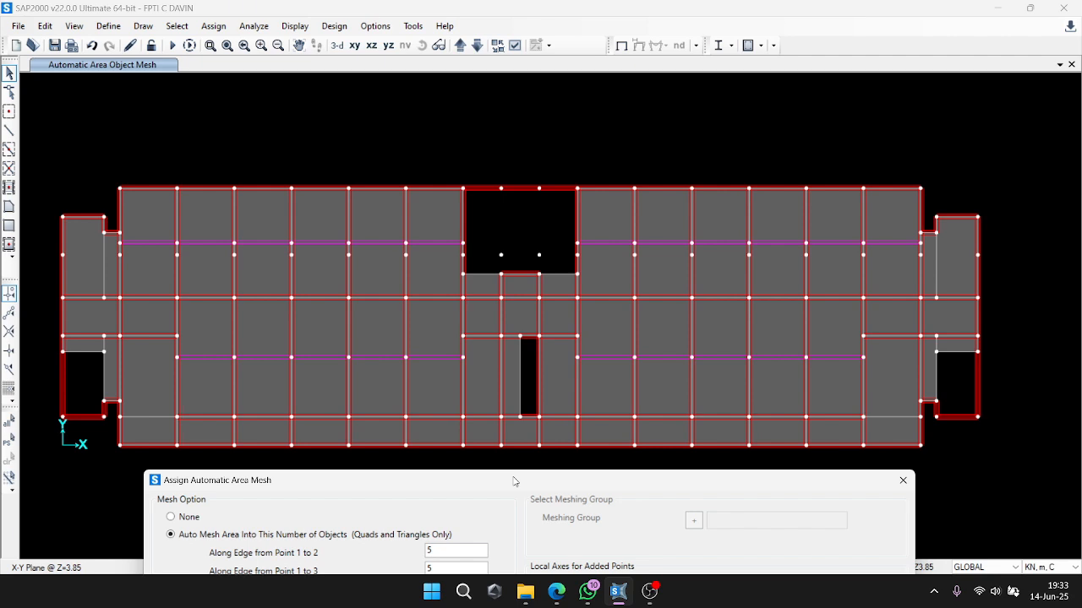
{"action": "left_click", "coordinate": [478, 375]}
{"action": "left_click", "coordinate": [553, 389]}
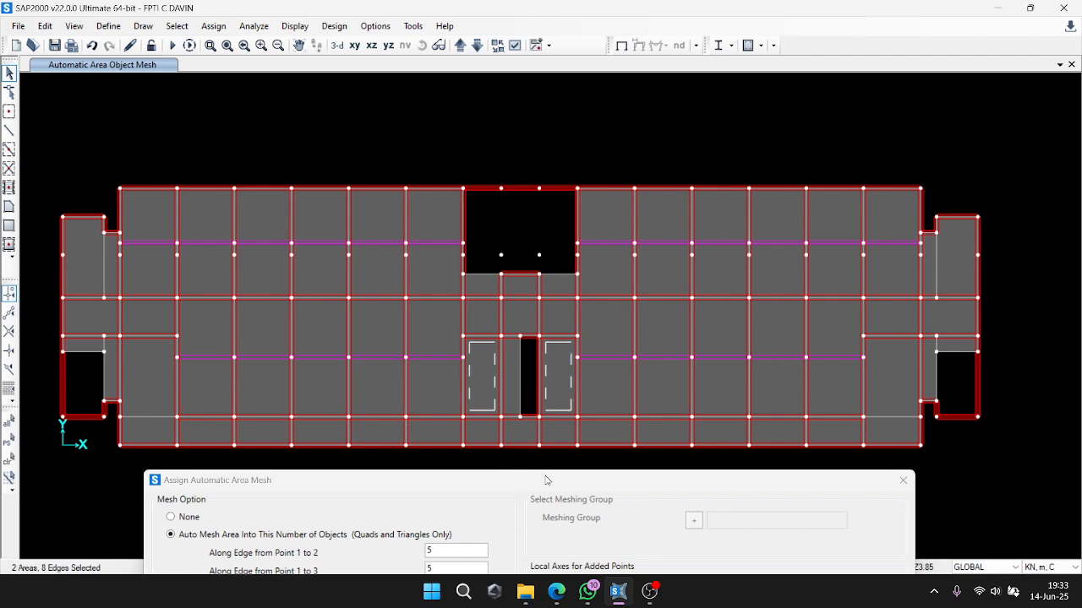
{"action": "left_click_drag", "start_coordinate": [546, 478], "coordinate": [535, 321]}
{"action": "type", "text": "2.4/.5"}
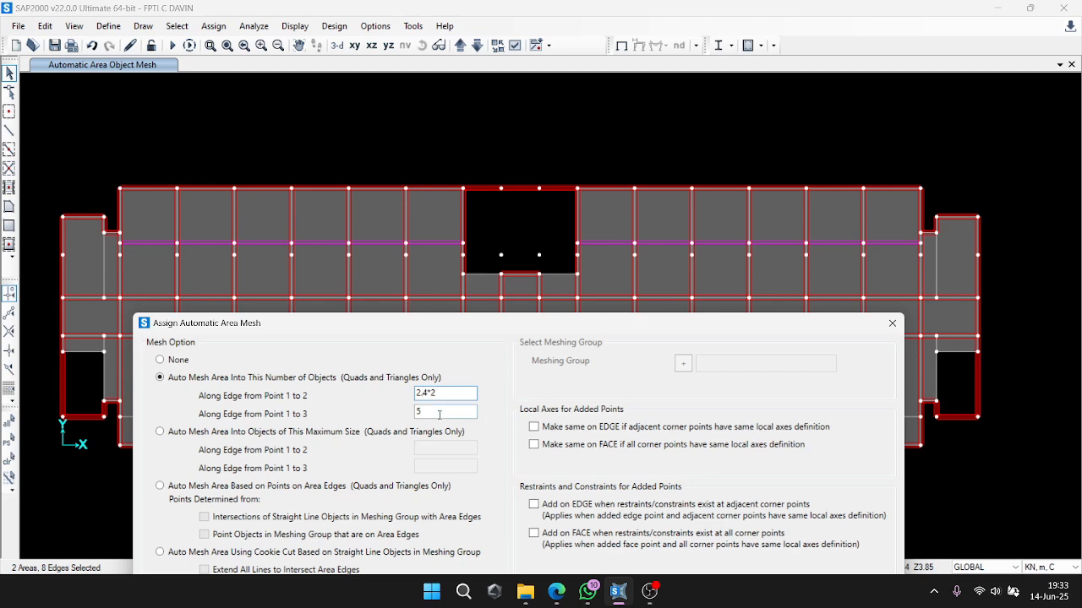
{"action": "left_click_drag", "start_coordinate": [440, 413], "coordinate": [290, 425]}
{"action": "type", "text": "2.4/.24"}
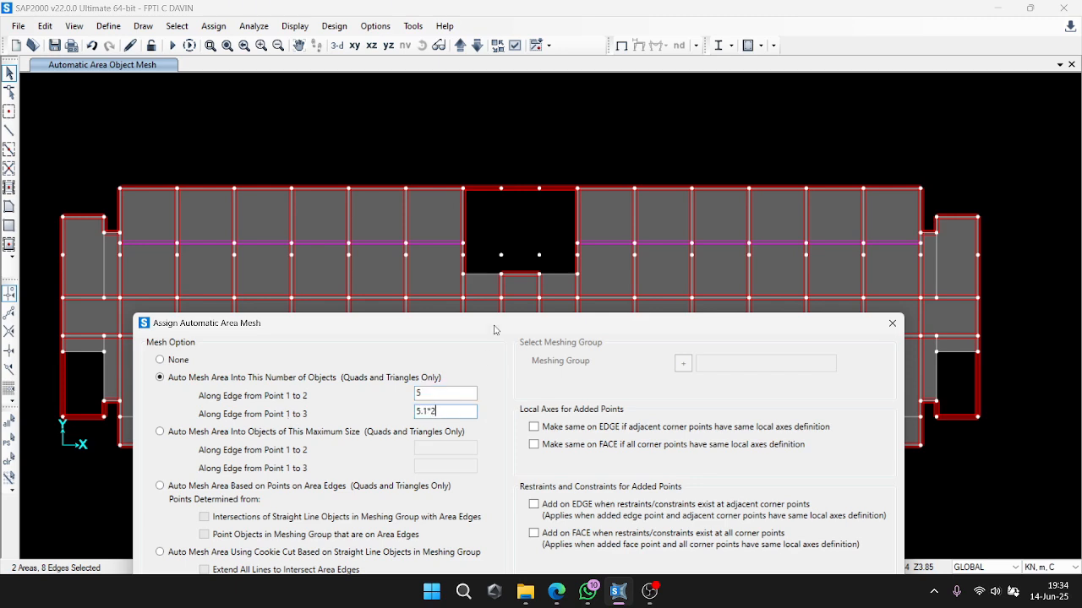
{"action": "key", "text": "shift+Tab"}
{"action": "left_click_drag", "start_coordinate": [460, 324], "coordinate": [472, 147]}
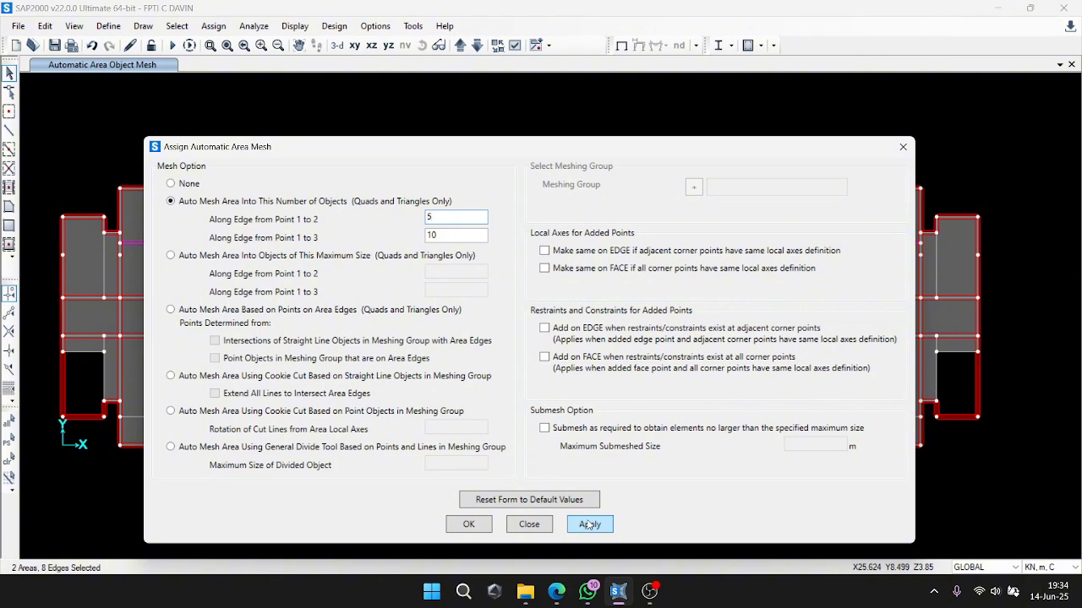
{"action": "left_click_drag", "start_coordinate": [541, 146], "coordinate": [570, 143]}
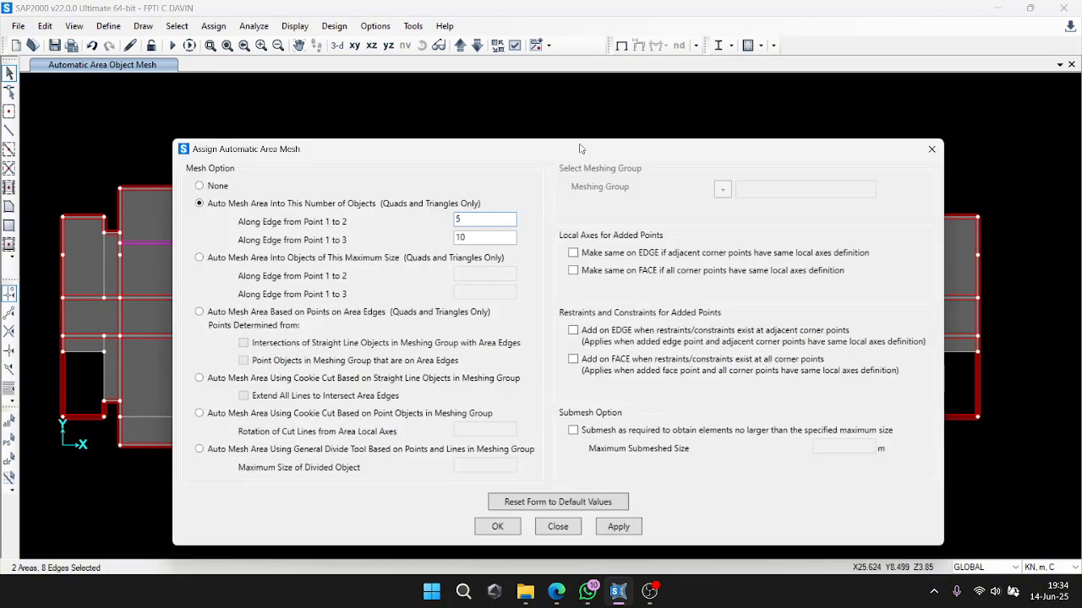
{"action": "left_click", "coordinate": [618, 524]}
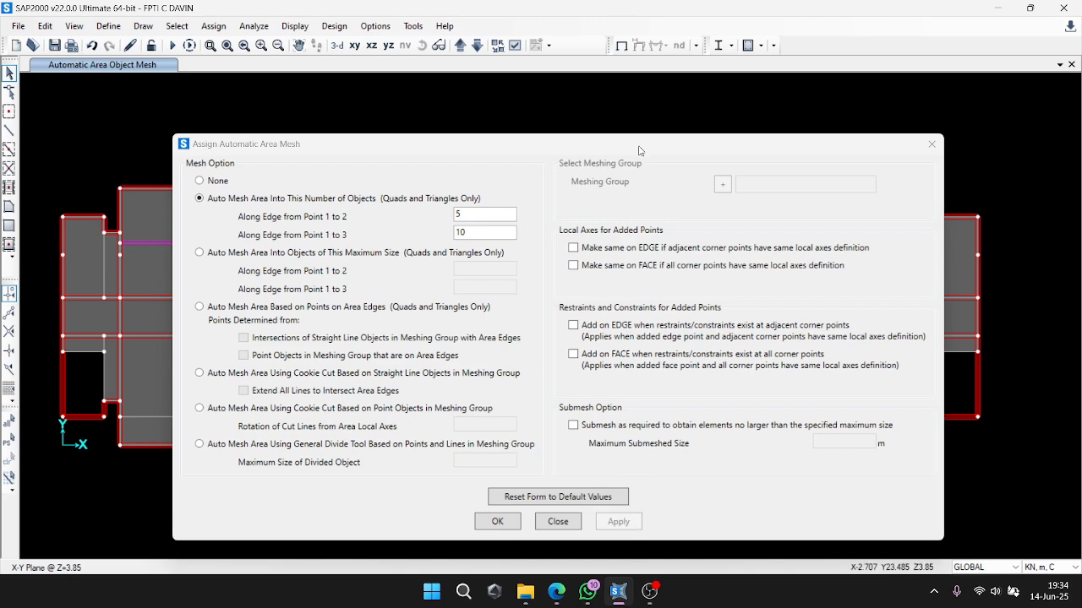
Assign a 5 by 4 automatic area mesh to the three central core slabs in the edge strip below Y1.8.
{"action": "left_click_drag", "start_coordinate": [642, 145], "coordinate": [610, 486]}
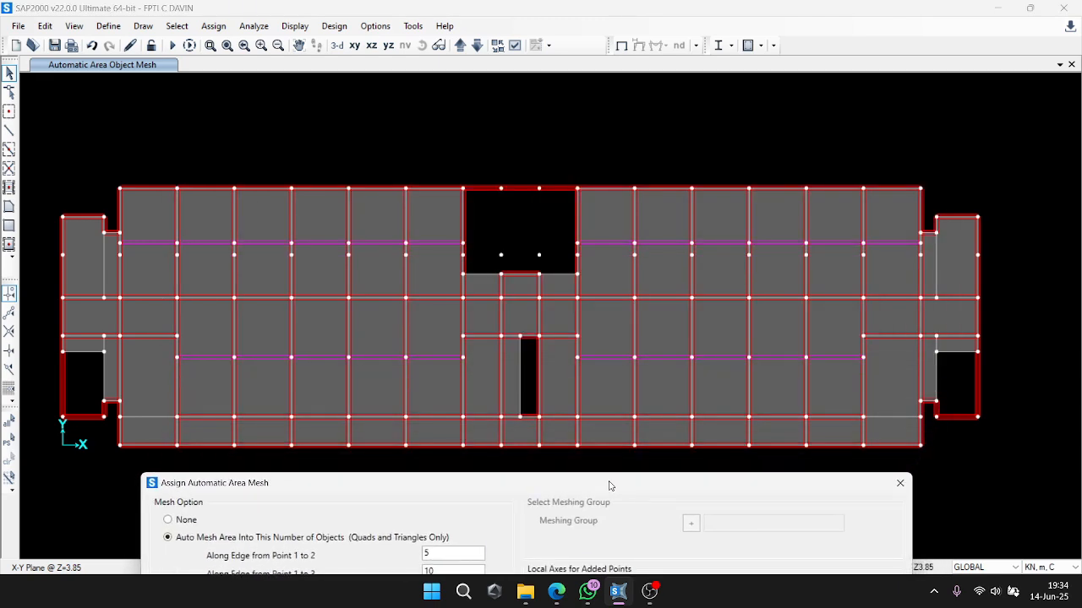
{"action": "left_click", "coordinate": [476, 434]}
{"action": "left_click", "coordinate": [520, 434]}
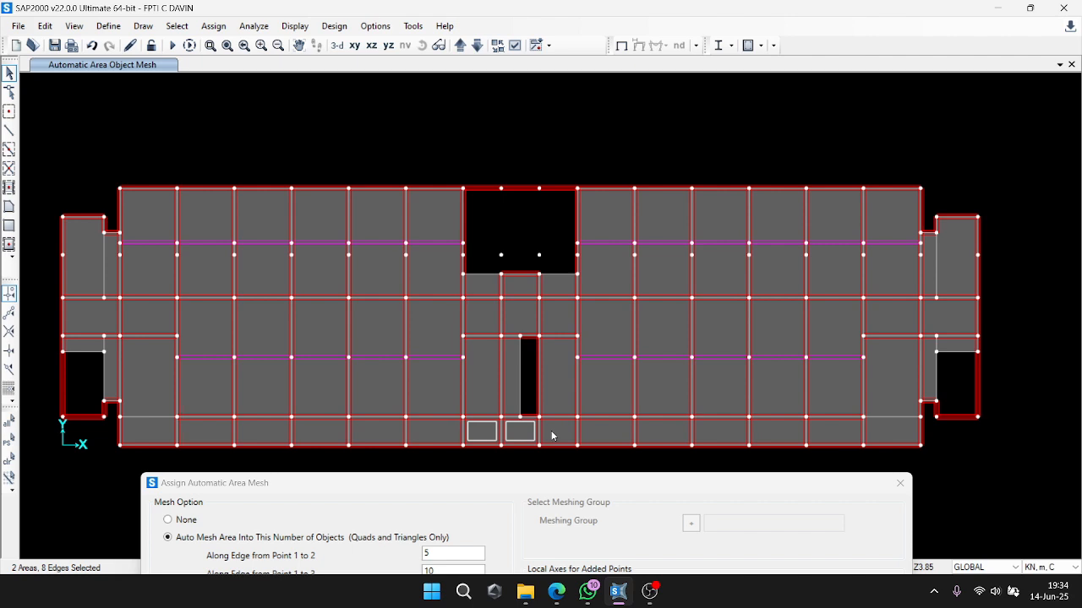
{"action": "left_click", "coordinate": [554, 435]}
{"action": "left_click_drag", "start_coordinate": [367, 487], "coordinate": [377, 309]}
{"action": "left_click_drag", "start_coordinate": [447, 376], "coordinate": [360, 375]}
{"action": "type", "text": "24/5"}
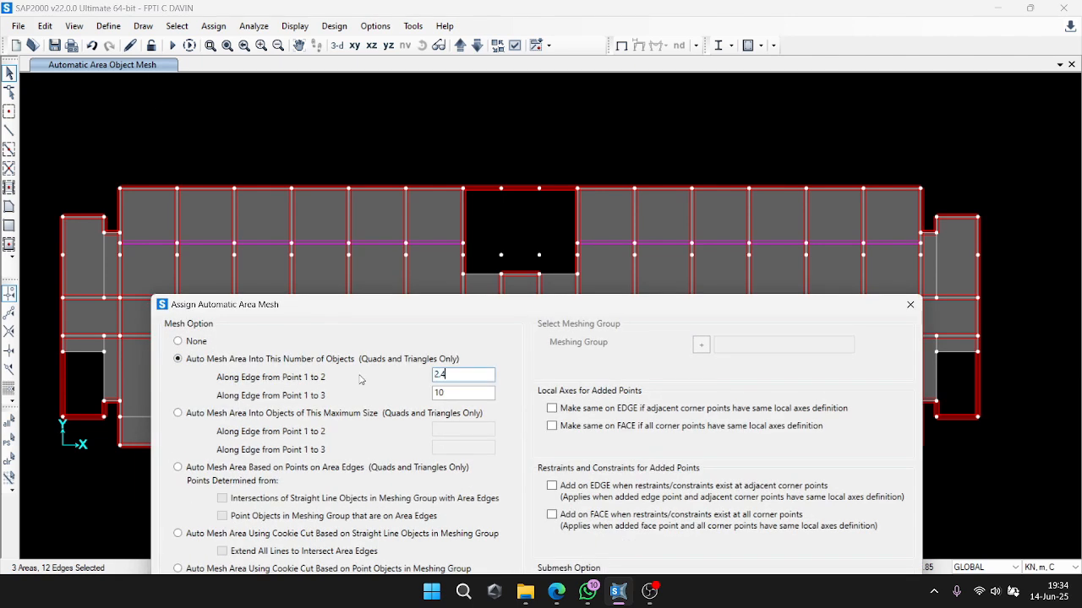
{"action": "left_click_drag", "start_coordinate": [450, 394], "coordinate": [368, 397]}
{"action": "type", "text": "18/5"}
{"action": "left_click", "coordinate": [466, 375]}
{"action": "left_click_drag", "start_coordinate": [467, 301], "coordinate": [481, 168]}
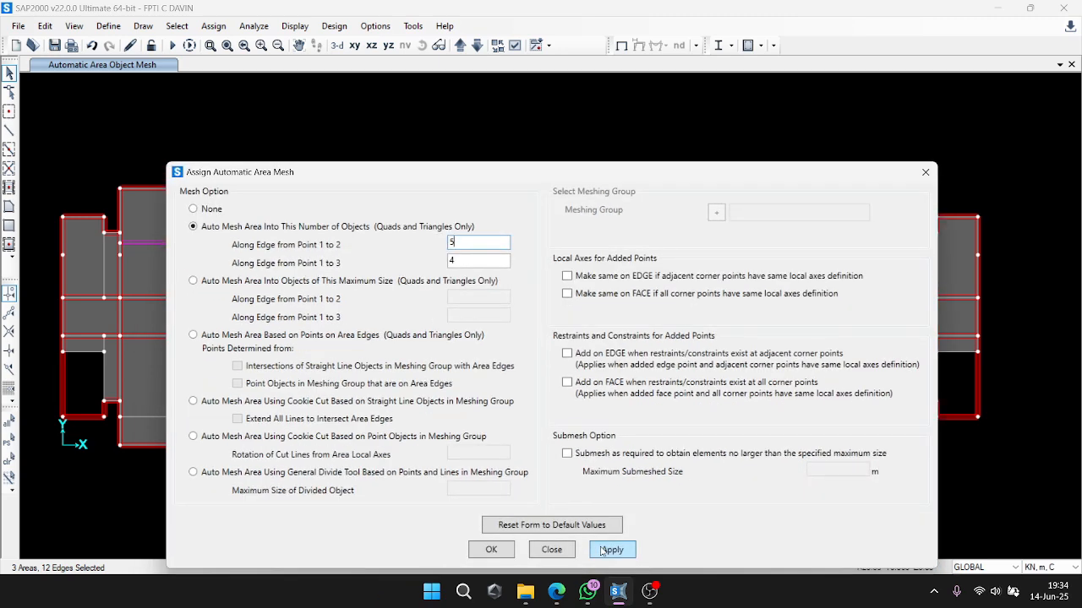
{"action": "left_click", "coordinate": [610, 550]}
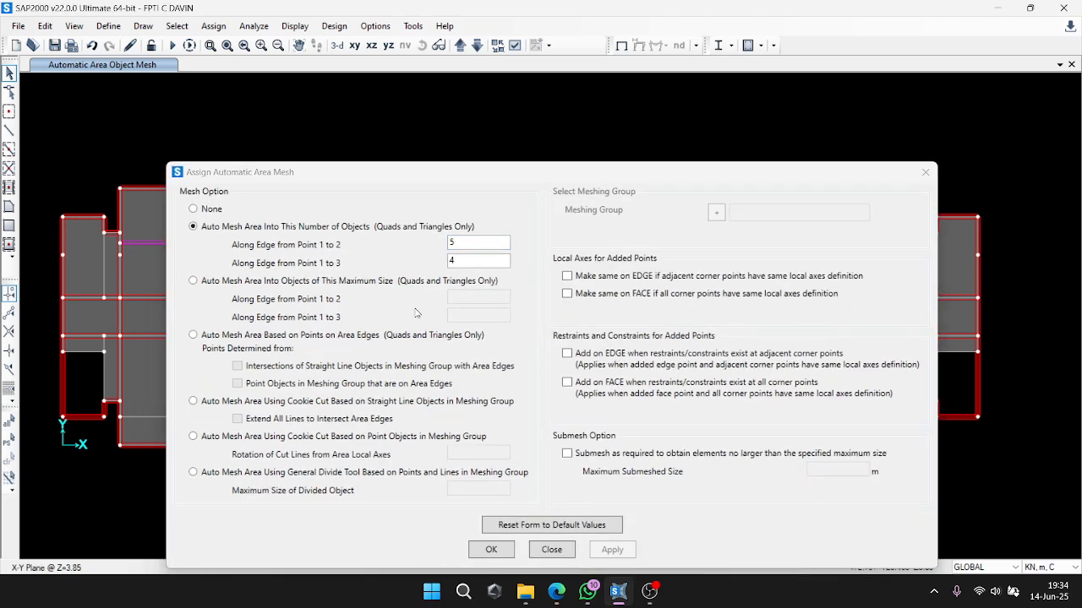
Assign a 5 by 10 automatic area mesh to the two 2.6 m wide end-wing slabs above Y9.3.
{"action": "left_click_drag", "start_coordinate": [540, 174], "coordinate": [542, 491]}
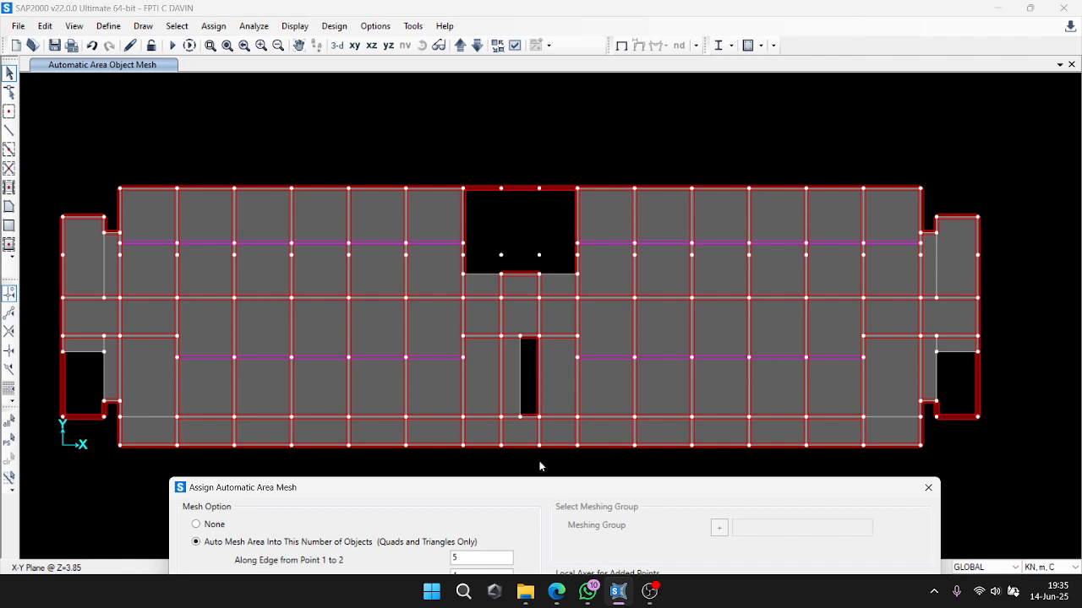
{"action": "left_click", "coordinate": [87, 254]}
{"action": "left_click", "coordinate": [952, 263]}
{"action": "left_click_drag", "start_coordinate": [721, 493], "coordinate": [685, 167]}
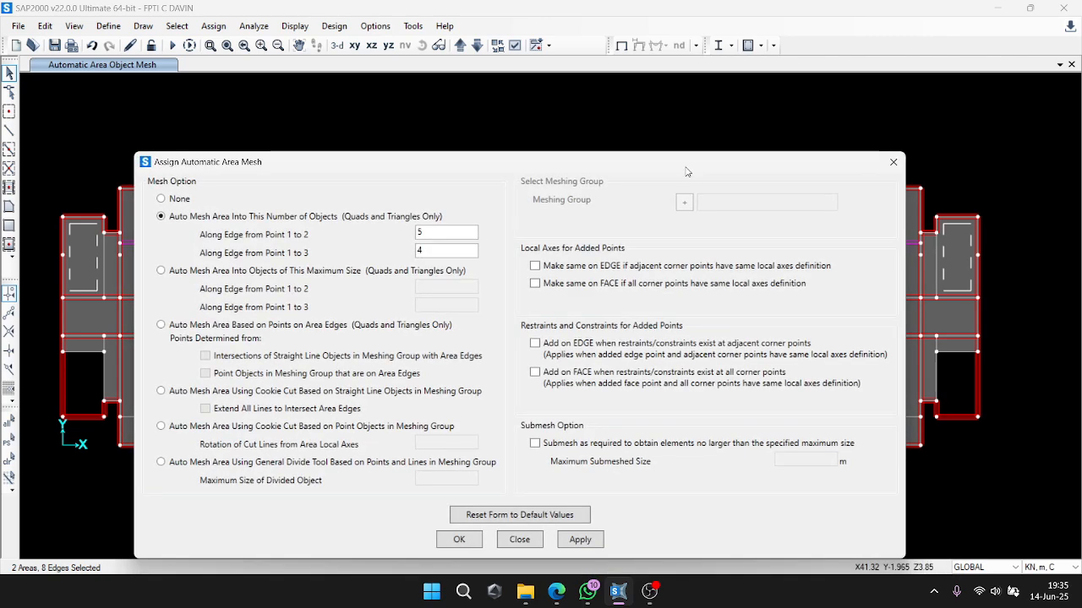
{"action": "double_click", "coordinate": [446, 233]}
{"action": "type", "text": "2.4*2"}
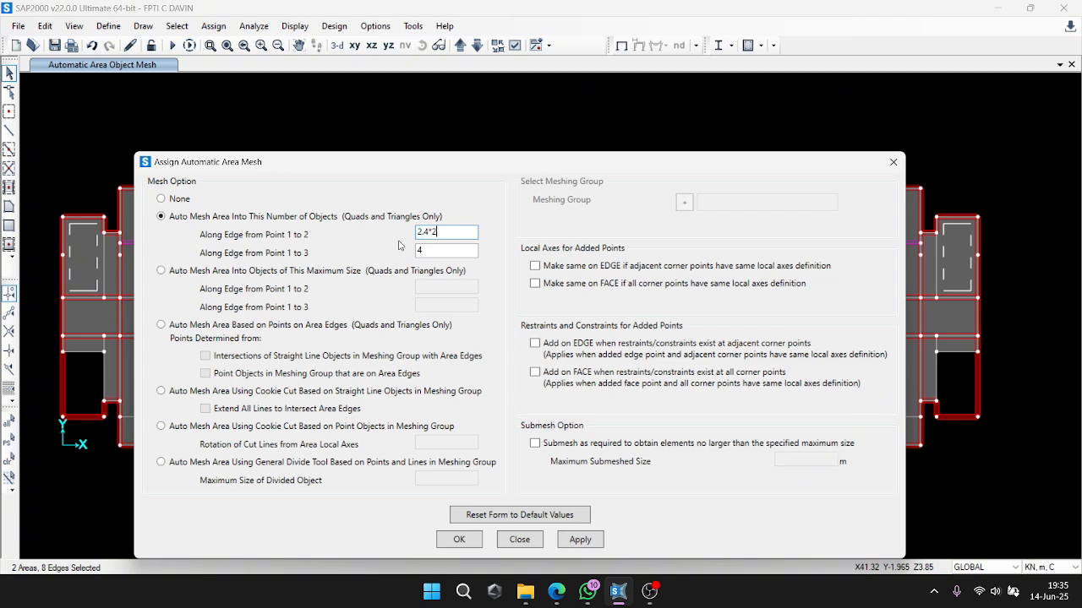
{"action": "key", "text": "Tab"}
{"action": "type", "text": "5.1*2"}
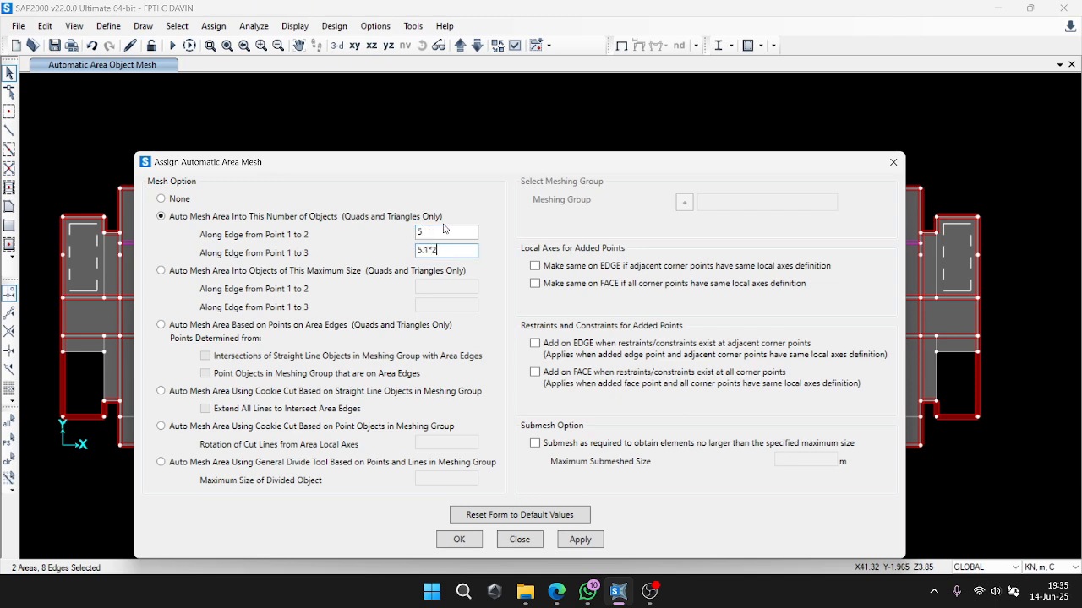
{"action": "left_click", "coordinate": [458, 233]}
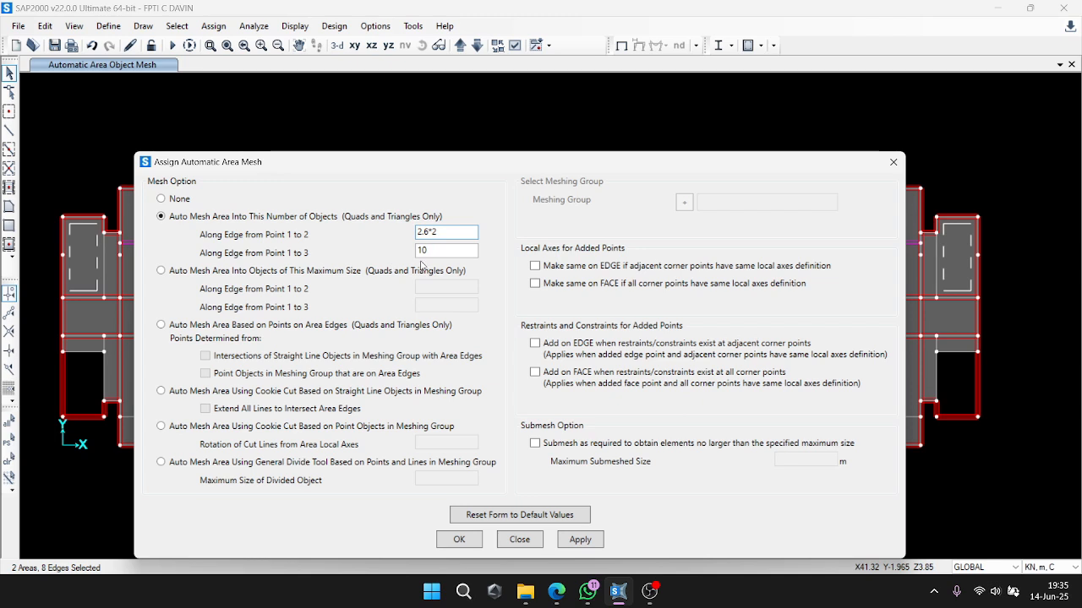
{"action": "left_click", "coordinate": [443, 251]}
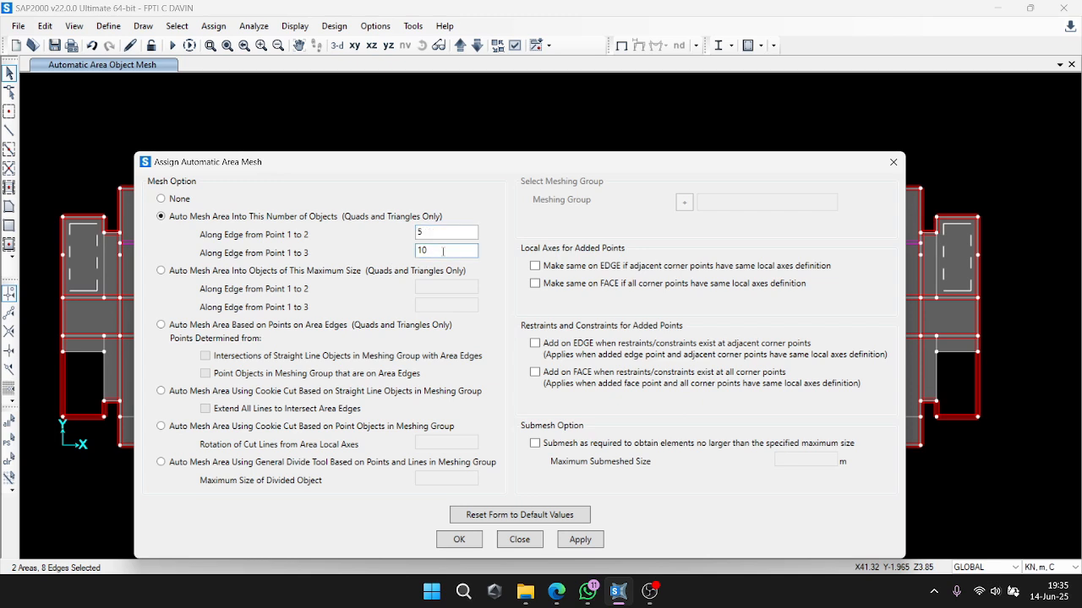
{"action": "left_click", "coordinate": [579, 541]}
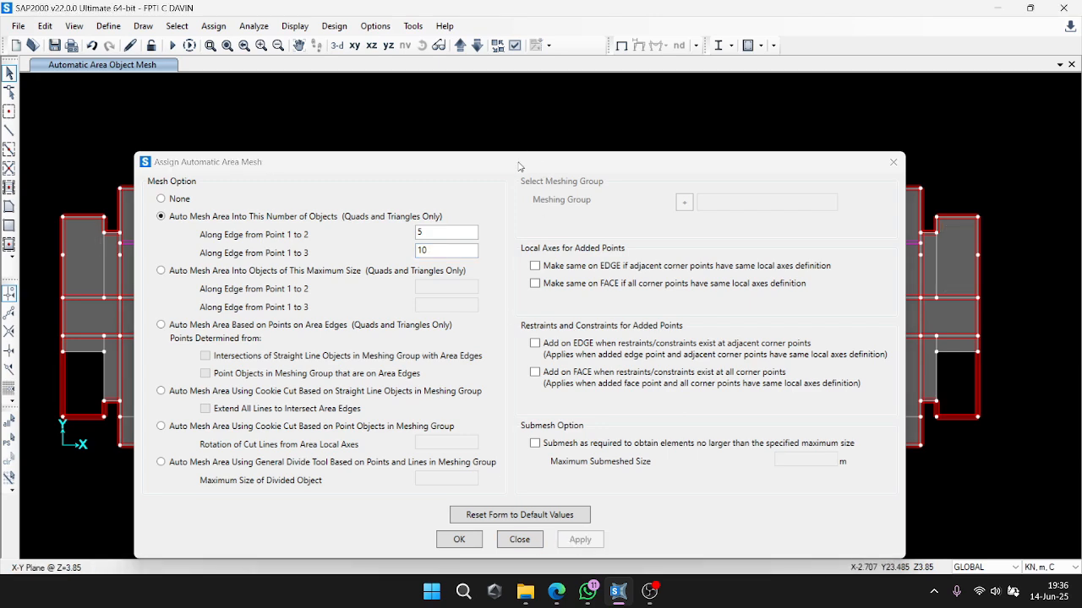
Assign a 2 by 7 automatic area mesh to the four narrow slab strips joining the end wings to the main floor.
{"action": "left_click_drag", "start_coordinate": [519, 166], "coordinate": [532, 485]}
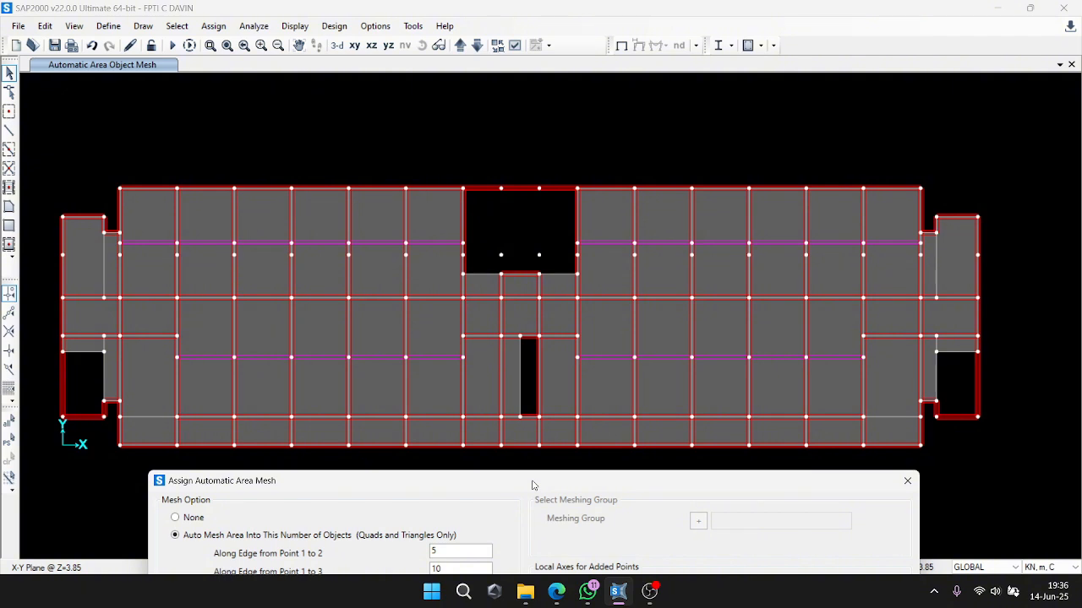
{"action": "left_click", "coordinate": [114, 279]}
{"action": "left_click", "coordinate": [930, 278]}
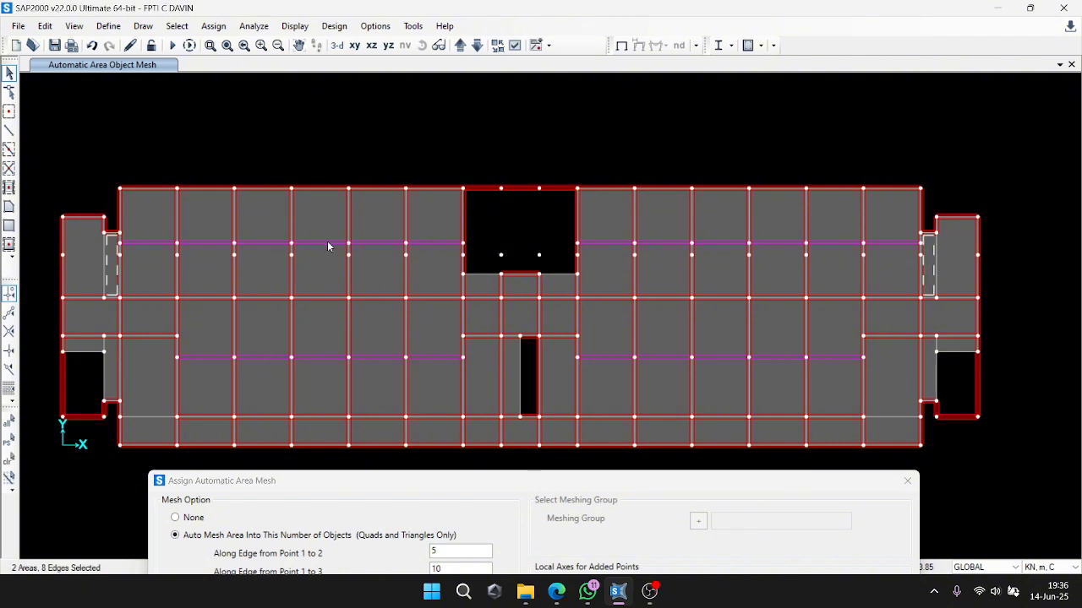
{"action": "left_click", "coordinate": [514, 489]}
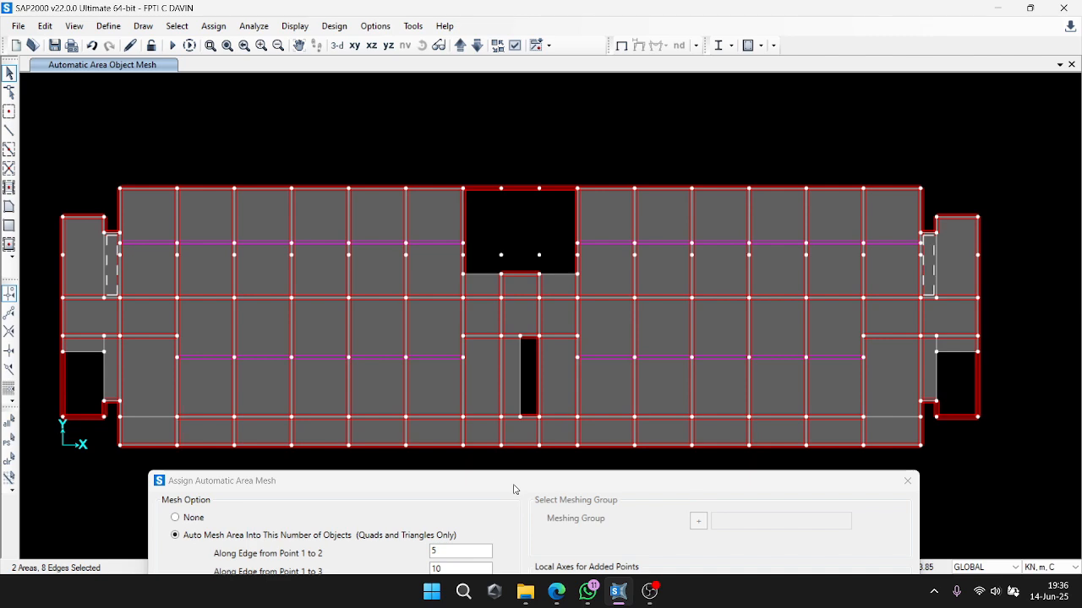
{"action": "left_click", "coordinate": [928, 370]}
{"action": "left_click", "coordinate": [108, 379]}
{"action": "left_click_drag", "start_coordinate": [352, 490], "coordinate": [367, 181]}
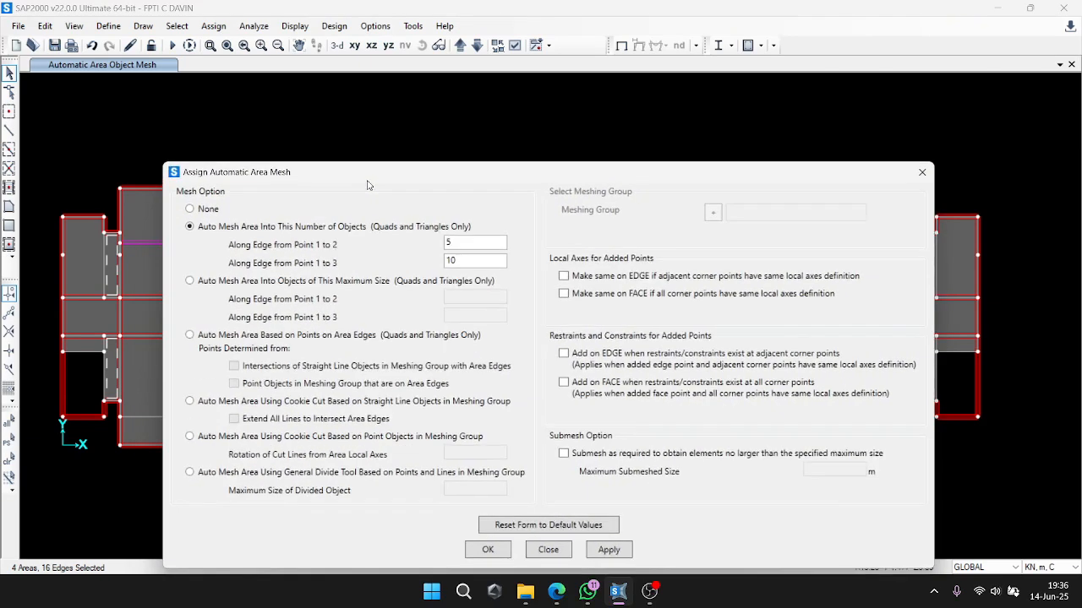
{"action": "left_click", "coordinate": [473, 243]}
{"action": "key", "text": "BackSpace"}
{"action": "type", "text": "2"}
{"action": "key", "text": "Tab"}
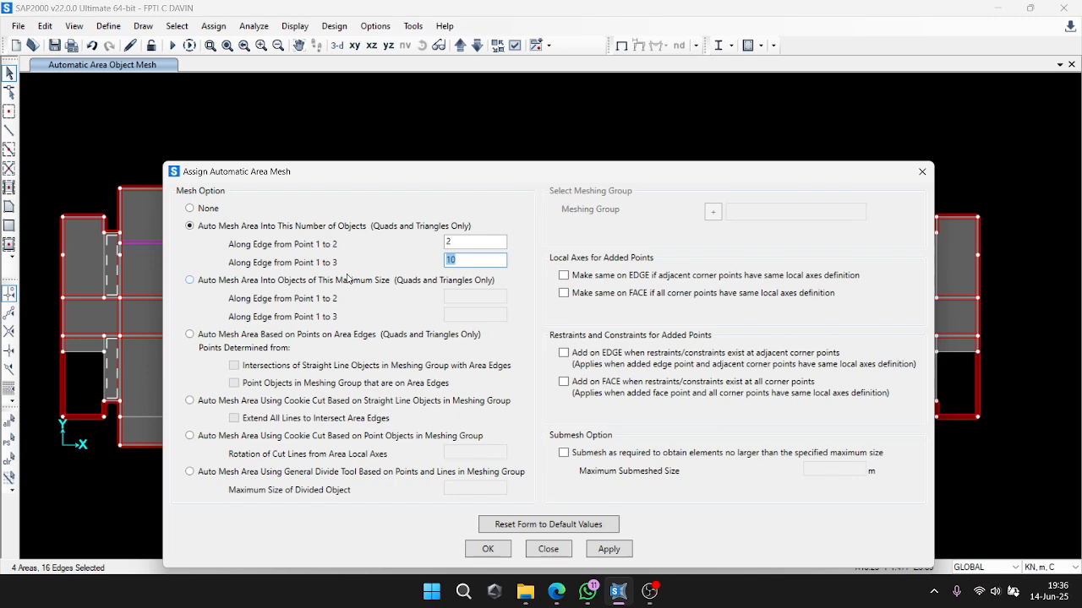
{"action": "type", "text": "3.6*2"}
{"action": "left_click_drag", "start_coordinate": [539, 178], "coordinate": [521, 483]}
{"action": "left_click", "coordinate": [566, 502]}
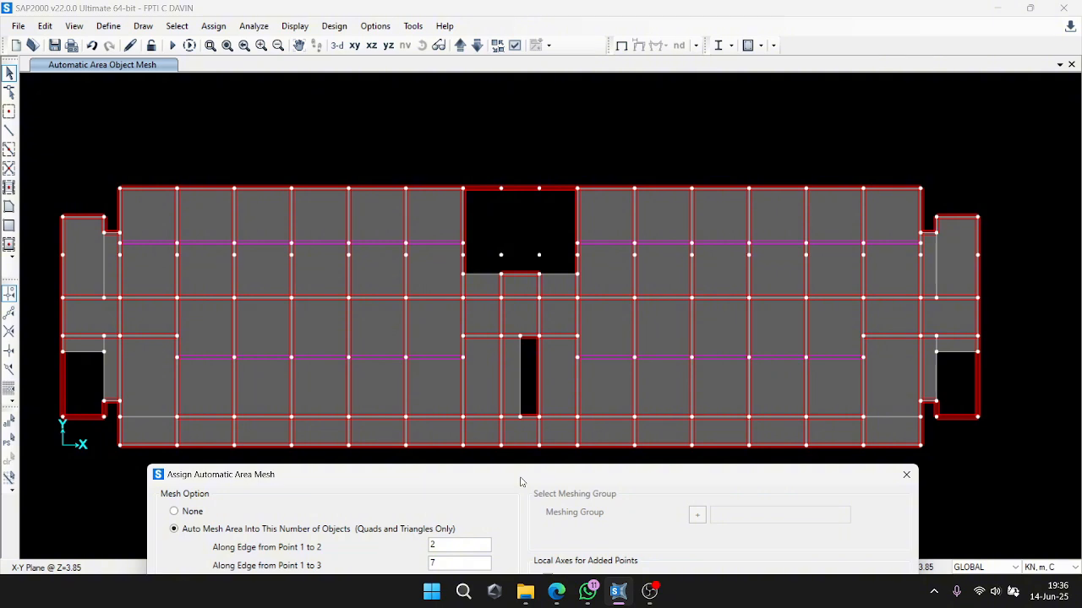
Assign a 5 by 2 automatic area mesh to the two small end-wing slabs just above the corner openings.
{"action": "right_click", "coordinate": [115, 379]}
{"action": "left_click", "coordinate": [674, 450]}
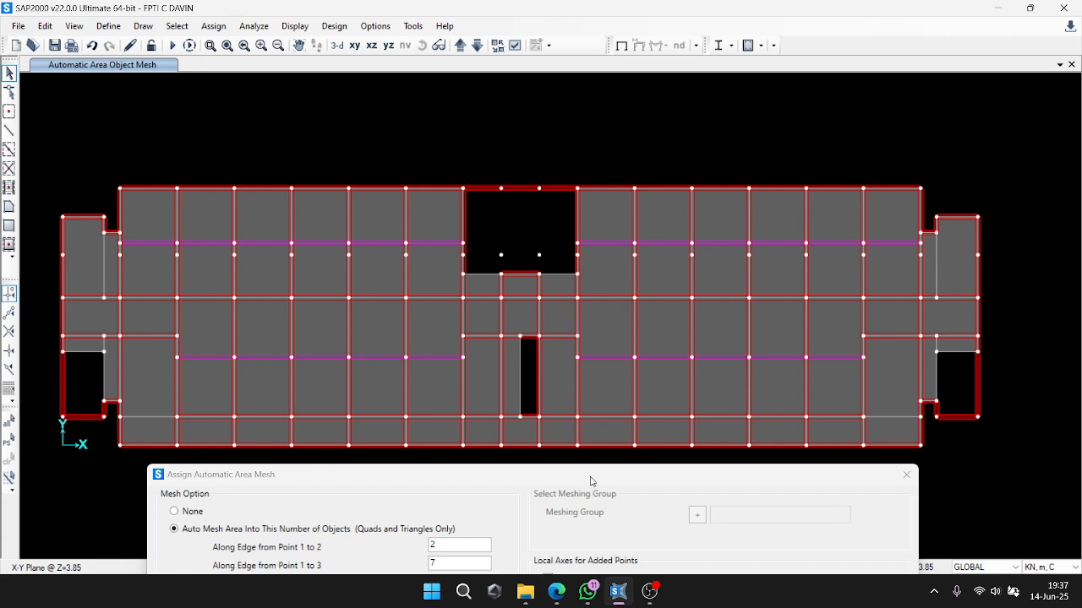
{"action": "left_click", "coordinate": [82, 347]}
{"action": "left_click", "coordinate": [955, 349]}
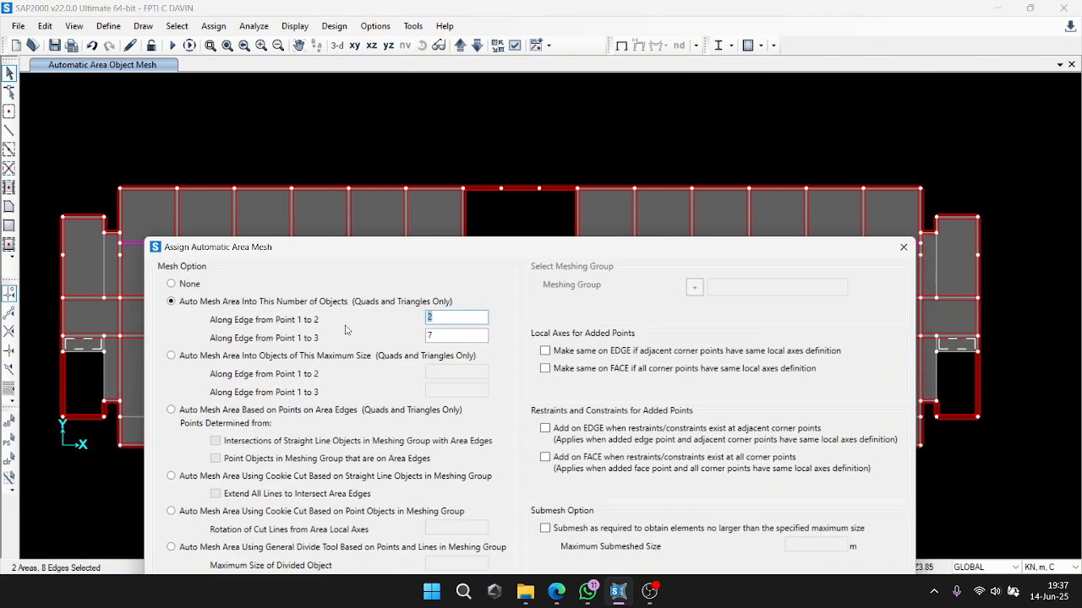
{"action": "type", "text": "5"}
{"action": "key", "text": "Tab"}
{"action": "type", "text": "1*2"}
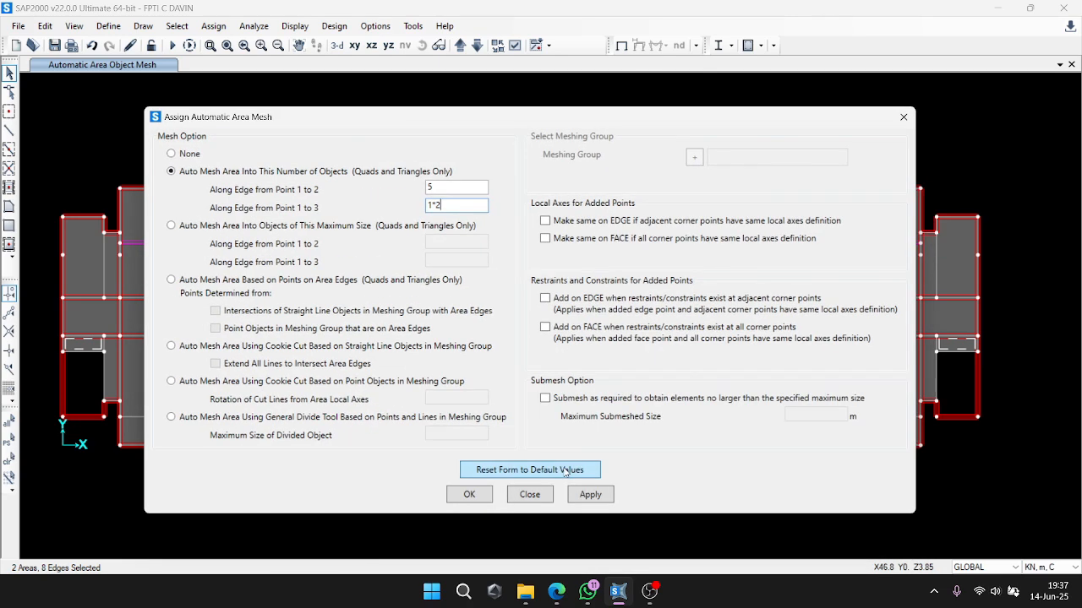
{"action": "left_click", "coordinate": [468, 494]}
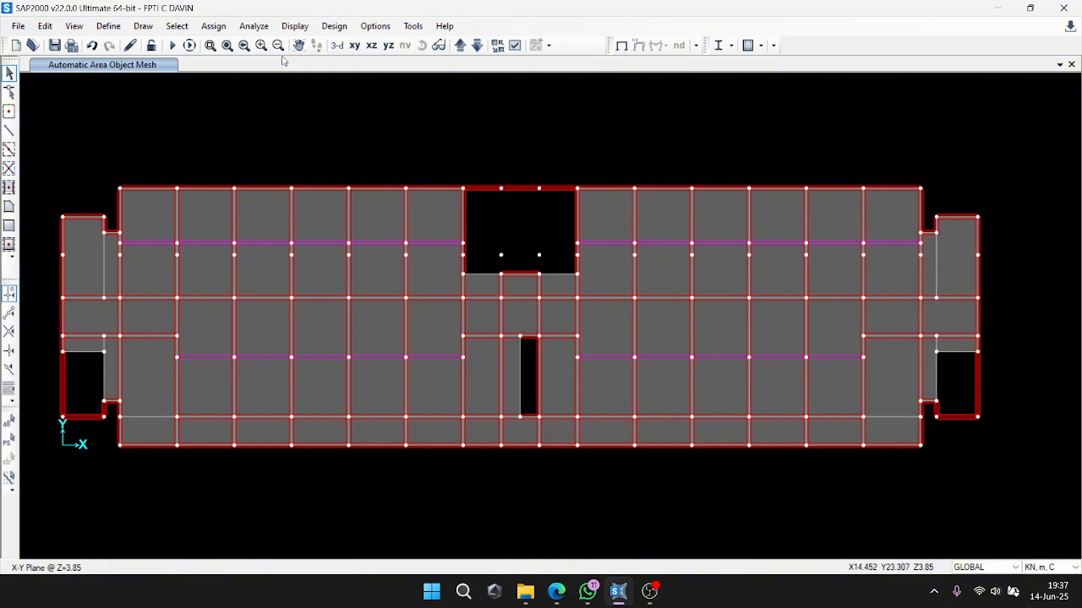
Assign a 2 by 10 automatic area mesh to the 1.2 m wide core slab beside the narrow central opening.
{"action": "left_click", "coordinate": [213, 25]}
{"action": "mouse_move", "coordinate": [297, 122]}
{"action": "left_click", "coordinate": [502, 303]}
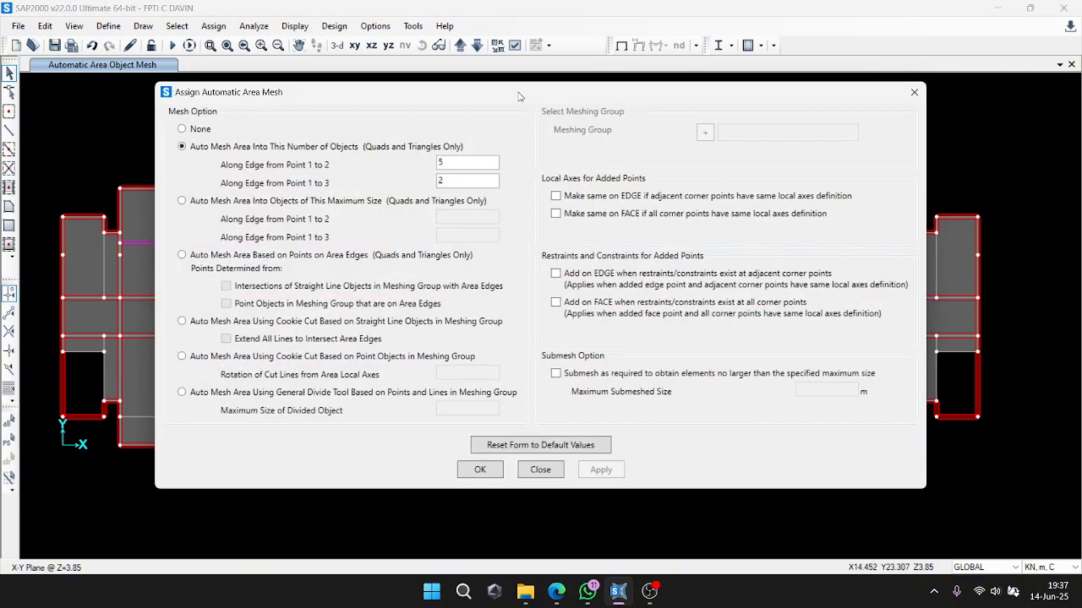
{"action": "left_click_drag", "start_coordinate": [518, 52], "coordinate": [526, 366]}
{"action": "left_click", "coordinate": [512, 376]}
{"action": "type", "text": "1.2*2"}
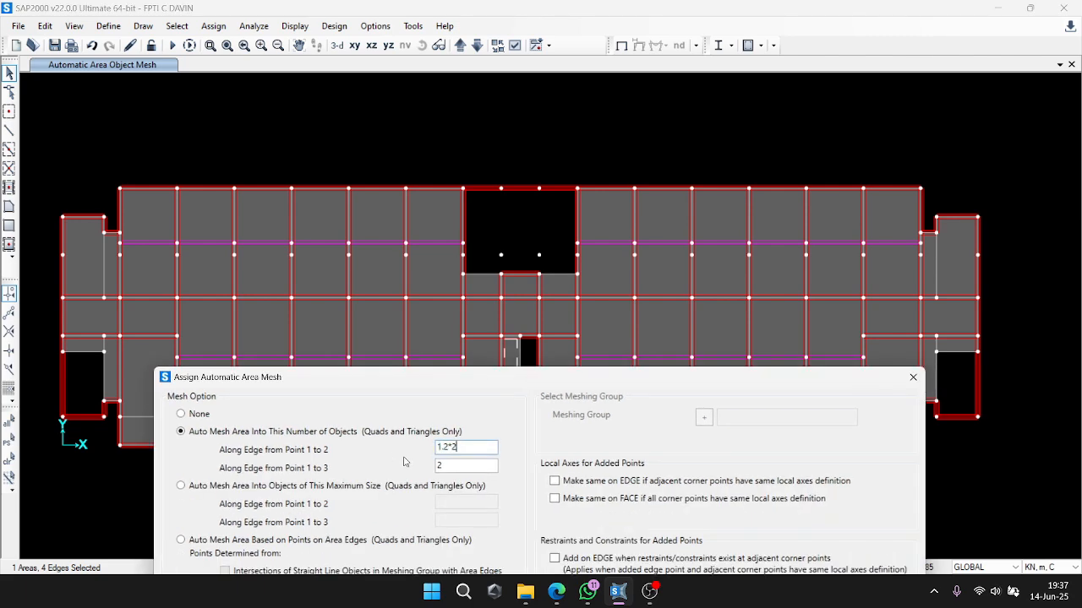
{"action": "key", "text": "Tab"}
{"action": "type", "text": "5.1*2"}
{"action": "key", "text": "shift+Tab"}
{"action": "left_click_drag", "start_coordinate": [496, 380], "coordinate": [510, 121]}
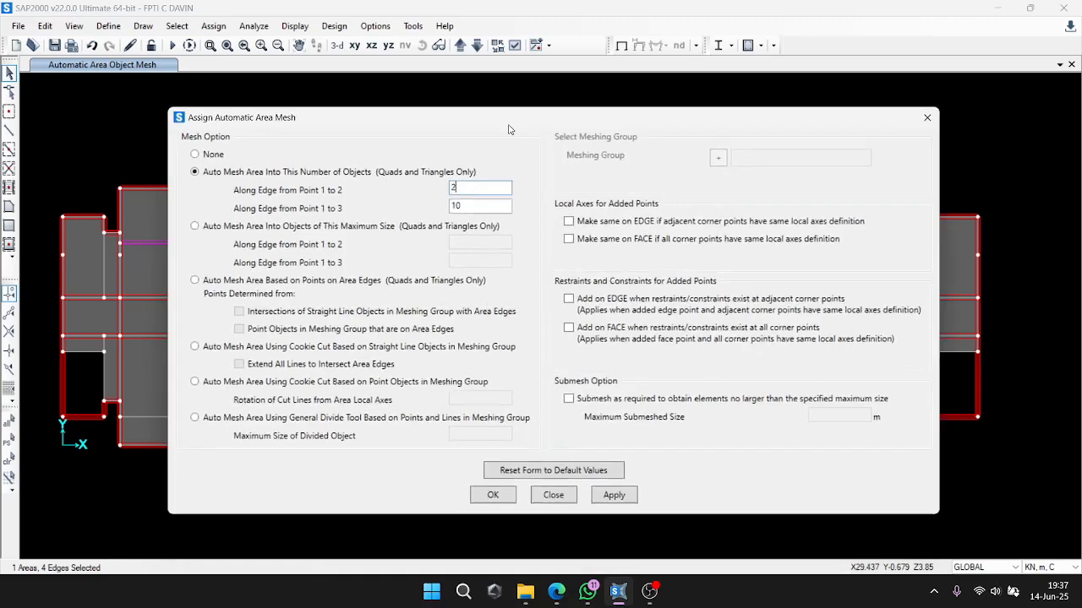
{"action": "left_click", "coordinate": [600, 495]}
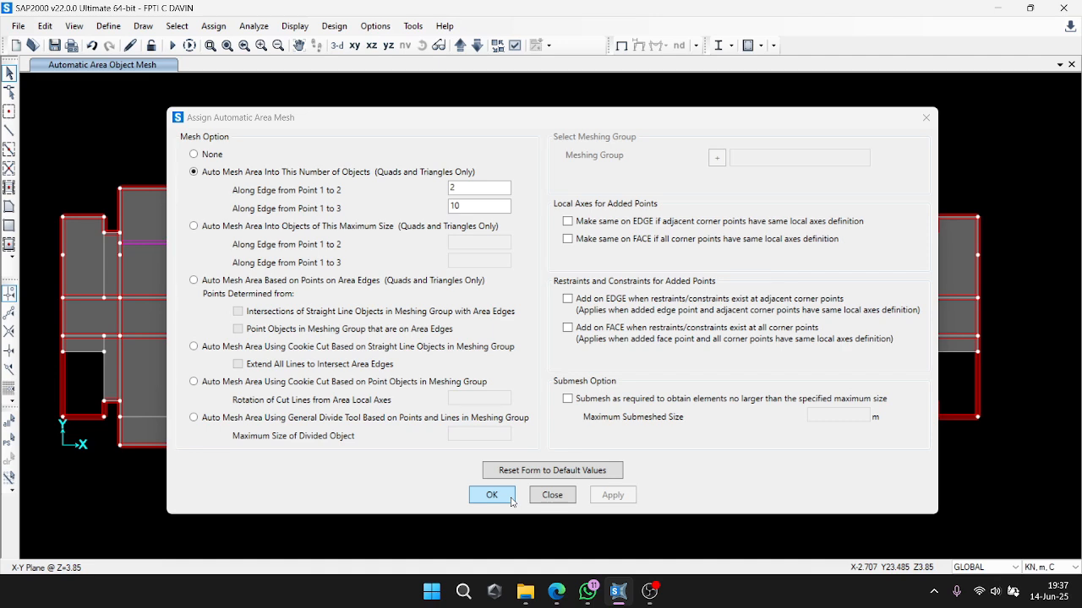
{"action": "left_click", "coordinate": [492, 495]}
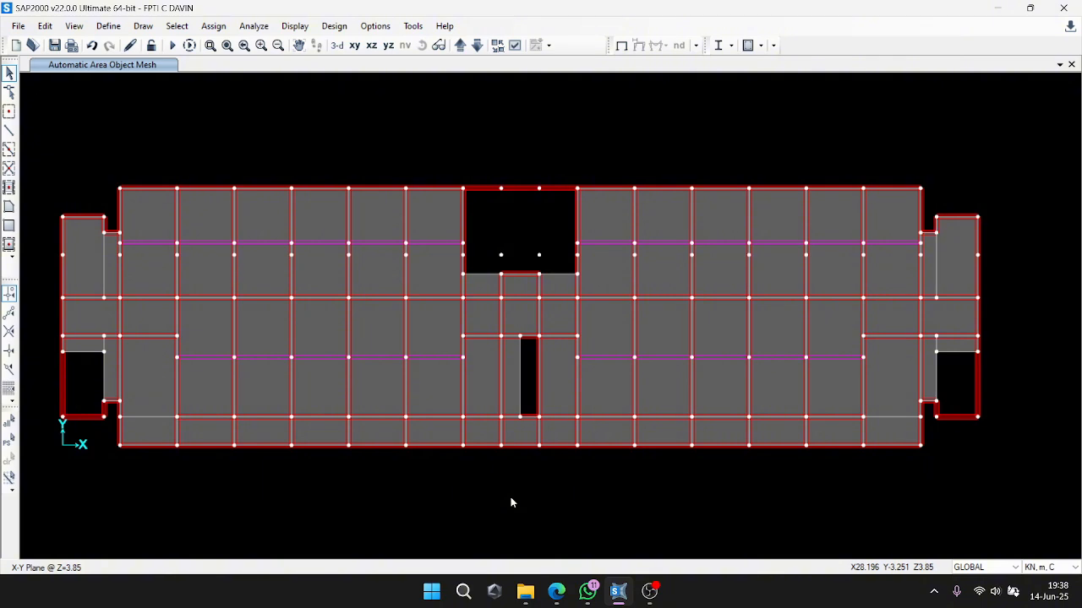
Select all plat 12 areas by section and replicate them linearly once with dx 0, dy 0 and dz 3.85 m.
{"action": "left_click", "coordinate": [177, 25]}
{"action": "mouse_move", "coordinate": [245, 44]}
{"action": "left_click", "coordinate": [548, 242]}
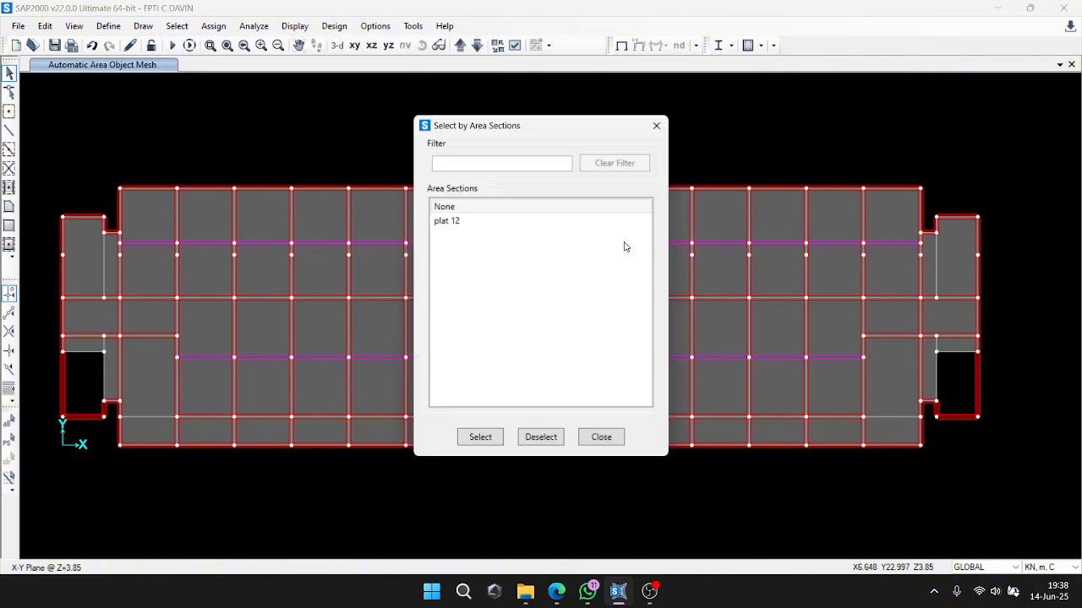
{"action": "left_click", "coordinate": [553, 221]}
{"action": "left_click", "coordinate": [478, 438]}
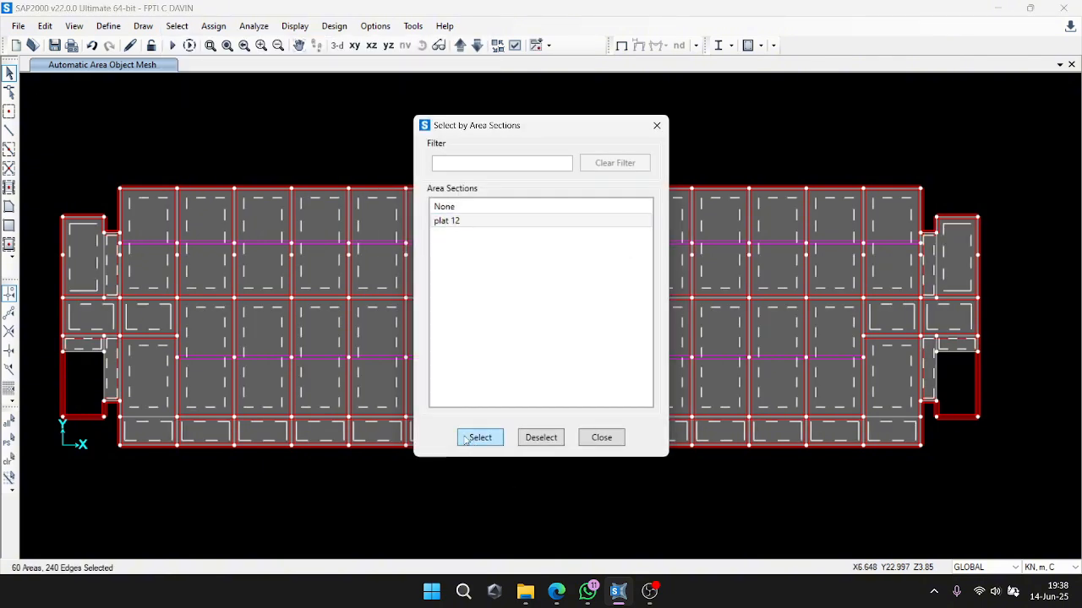
{"action": "left_click", "coordinate": [656, 125]}
{"action": "left_click", "coordinate": [45, 26]}
{"action": "left_click", "coordinate": [69, 206]}
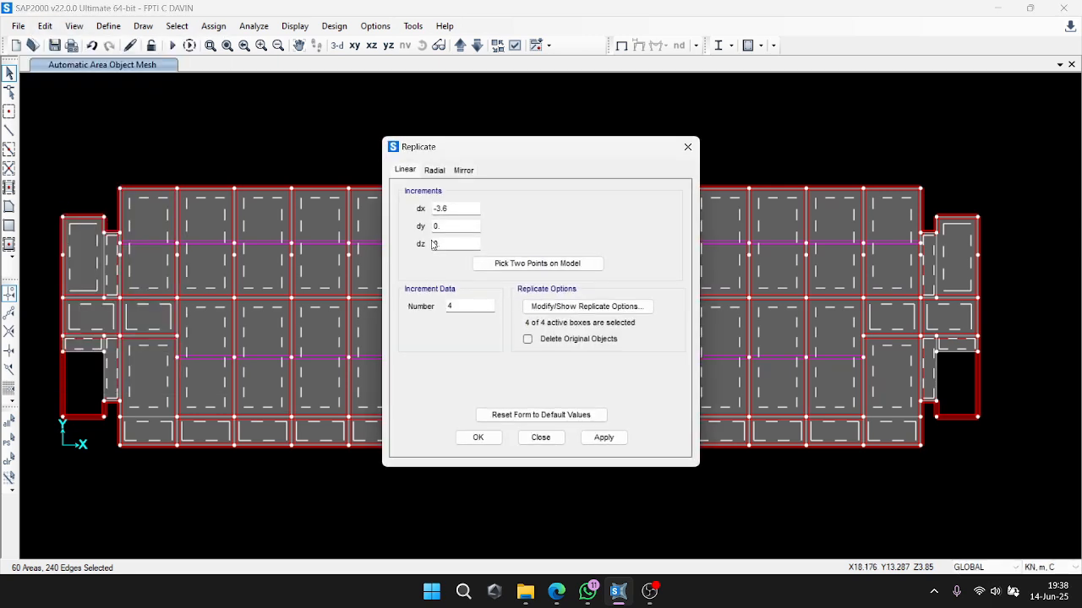
{"action": "type", "text": "0"}
{"action": "key", "text": "Tab"}
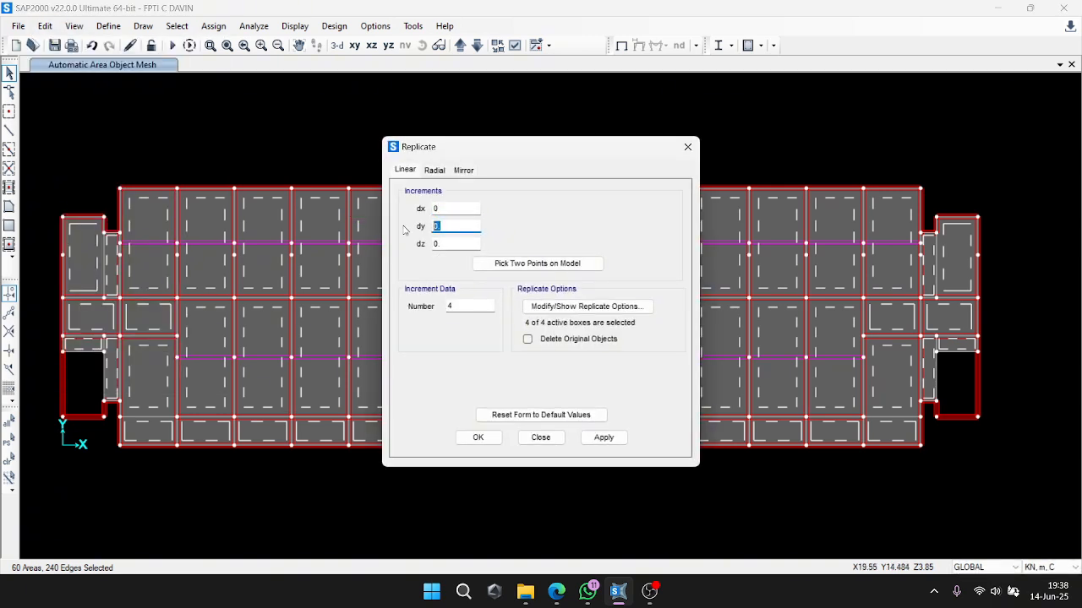
{"action": "key", "text": "Tab"}
{"action": "type", "text": "3.85"}
{"action": "key", "text": "Tab"}
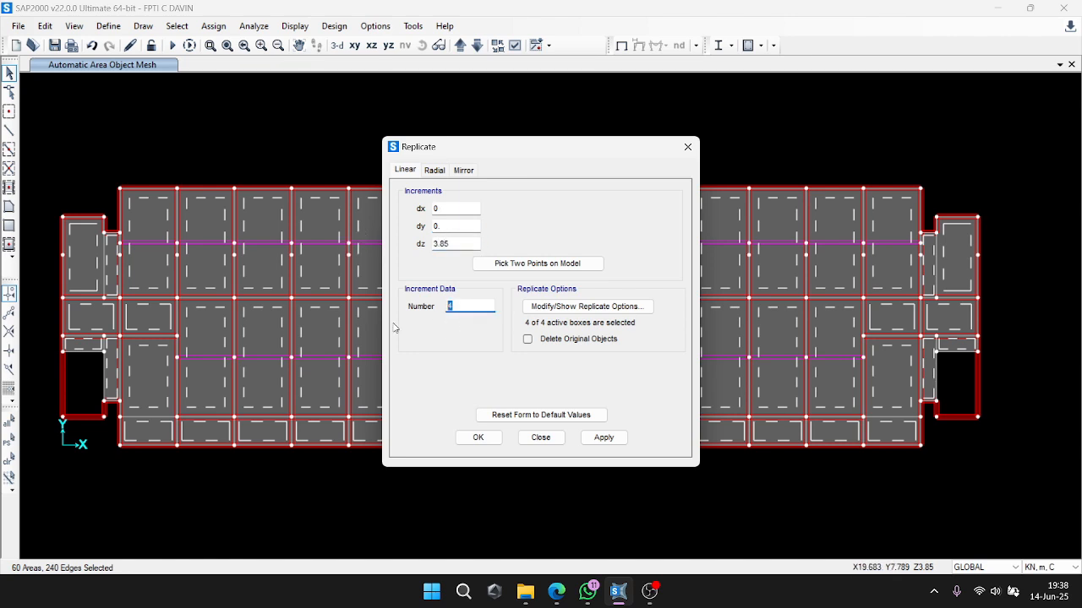
{"action": "type", "text": "1"}
{"action": "left_click", "coordinate": [605, 441]}
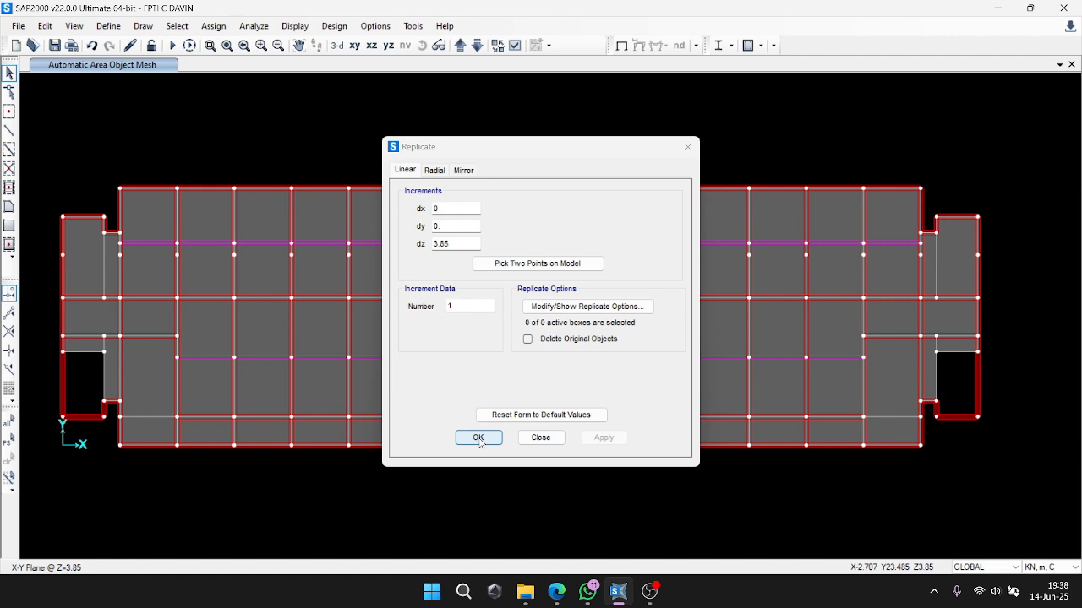
{"action": "left_click", "coordinate": [478, 438]}
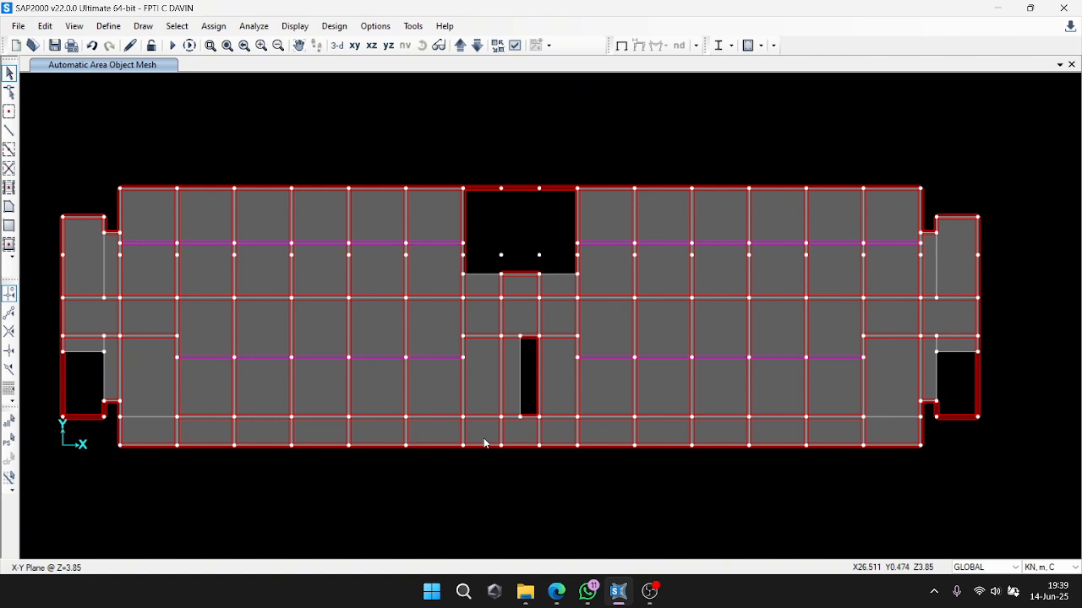
{"action": "left_click", "coordinate": [650, 591]}
{"action": "mouse_move", "coordinate": [619, 592]}
{"action": "left_click", "coordinate": [594, 562]}
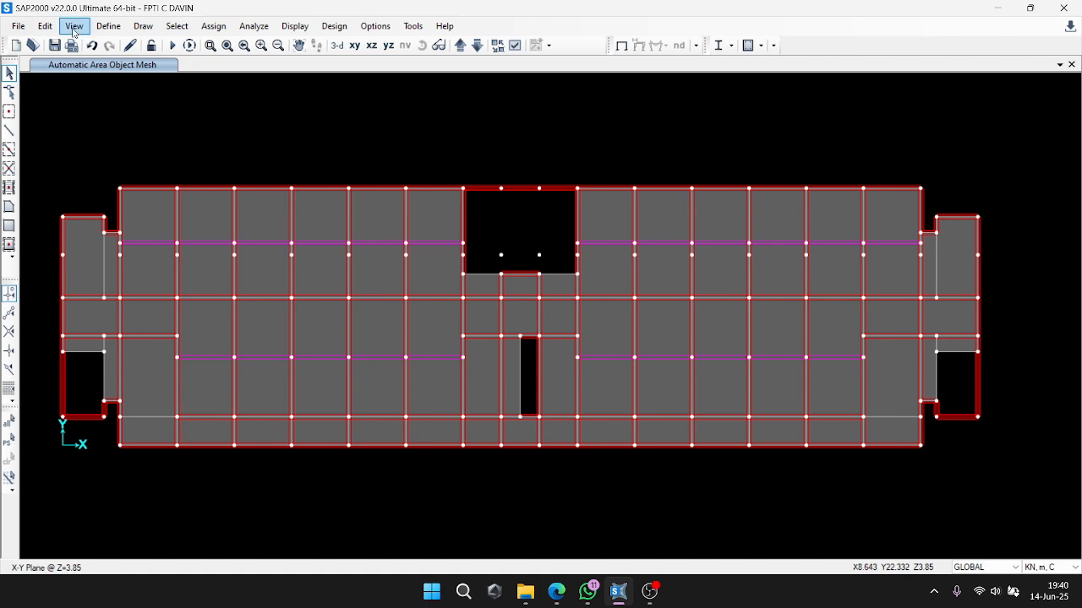
Select all plat 12 areas by section and add a 1.49 kN/m² uniform gravity load under the DEAD pattern to their existing loads.
{"action": "left_click", "coordinate": [176, 26]}
{"action": "mouse_move", "coordinate": [199, 44]}
{"action": "mouse_move", "coordinate": [370, 168]}
{"action": "left_click", "coordinate": [596, 244]}
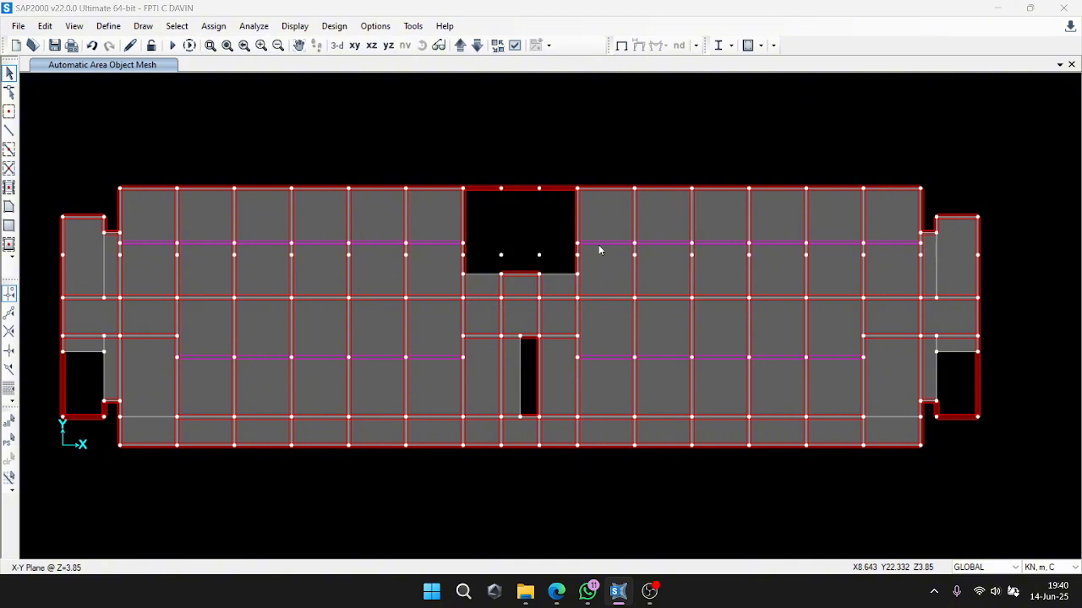
{"action": "left_click", "coordinate": [492, 437]}
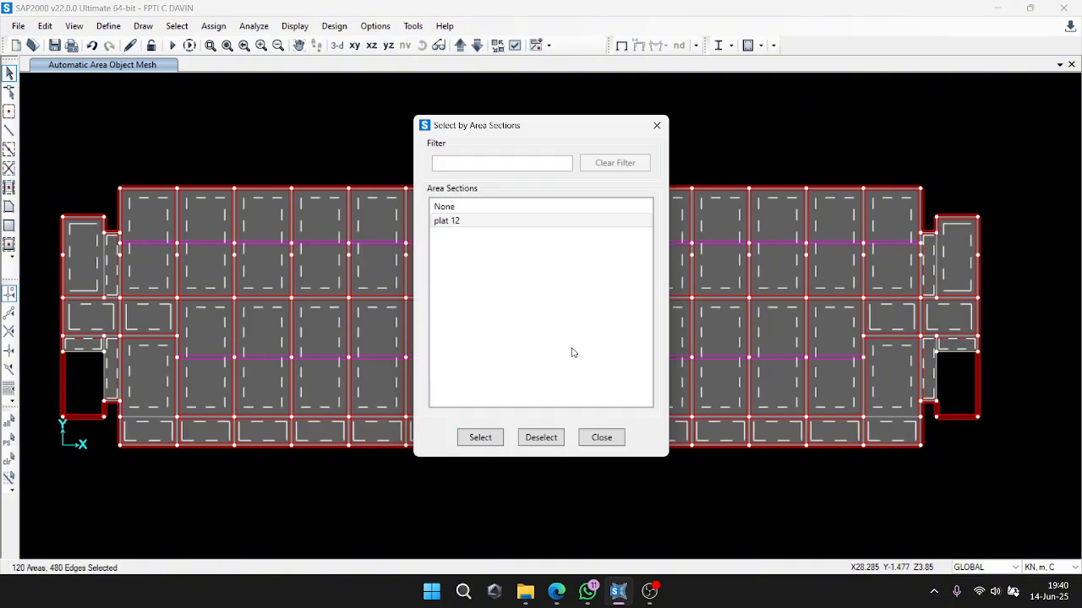
{"action": "left_click", "coordinate": [656, 125]}
{"action": "left_click", "coordinate": [225, 27]}
{"action": "mouse_move", "coordinate": [320, 191]}
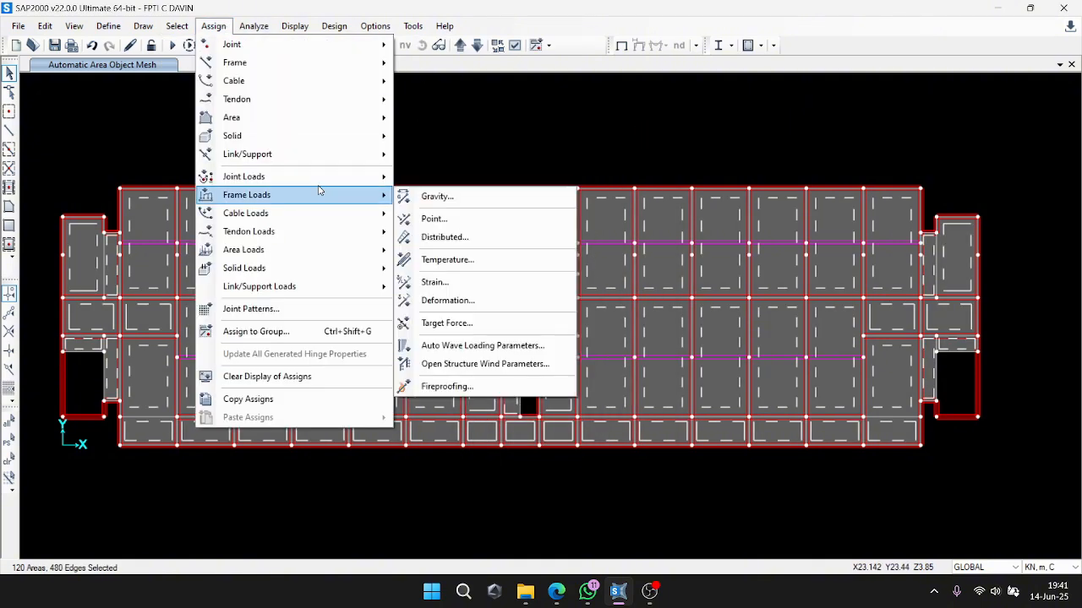
{"action": "mouse_move", "coordinate": [315, 291]}
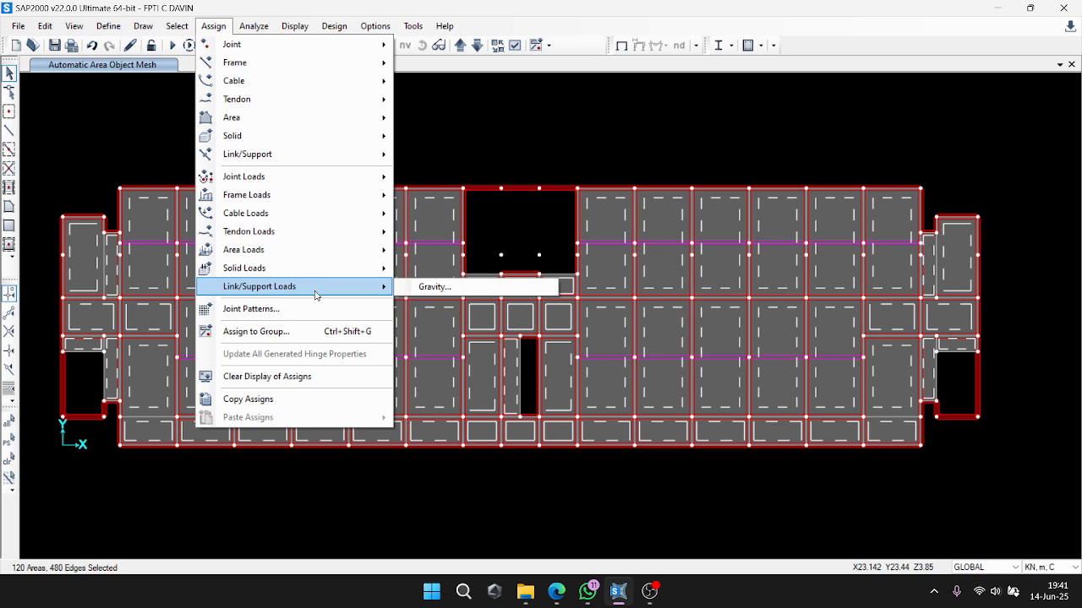
{"action": "mouse_move", "coordinate": [316, 258]}
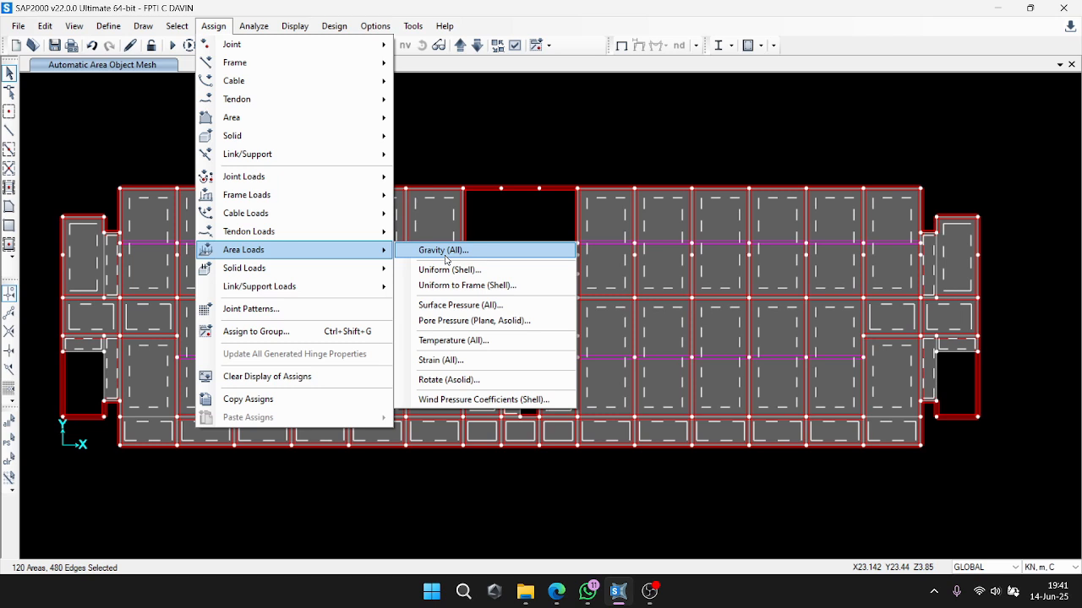
{"action": "left_click", "coordinate": [478, 275]}
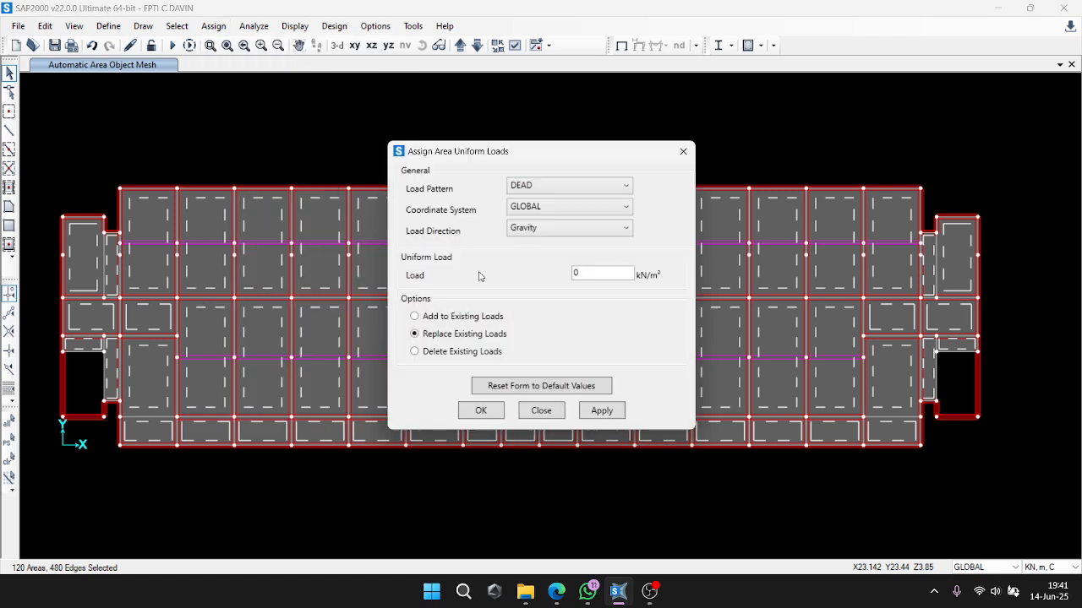
{"action": "left_click", "coordinate": [534, 188]}
{"action": "left_click", "coordinate": [543, 203]}
{"action": "left_click", "coordinate": [542, 189]}
{"action": "left_click", "coordinate": [541, 202]}
{"action": "left_click_drag", "start_coordinate": [589, 275], "coordinate": [507, 282]}
{"action": "type", "text": "1.49"}
{"action": "left_click", "coordinate": [432, 319]}
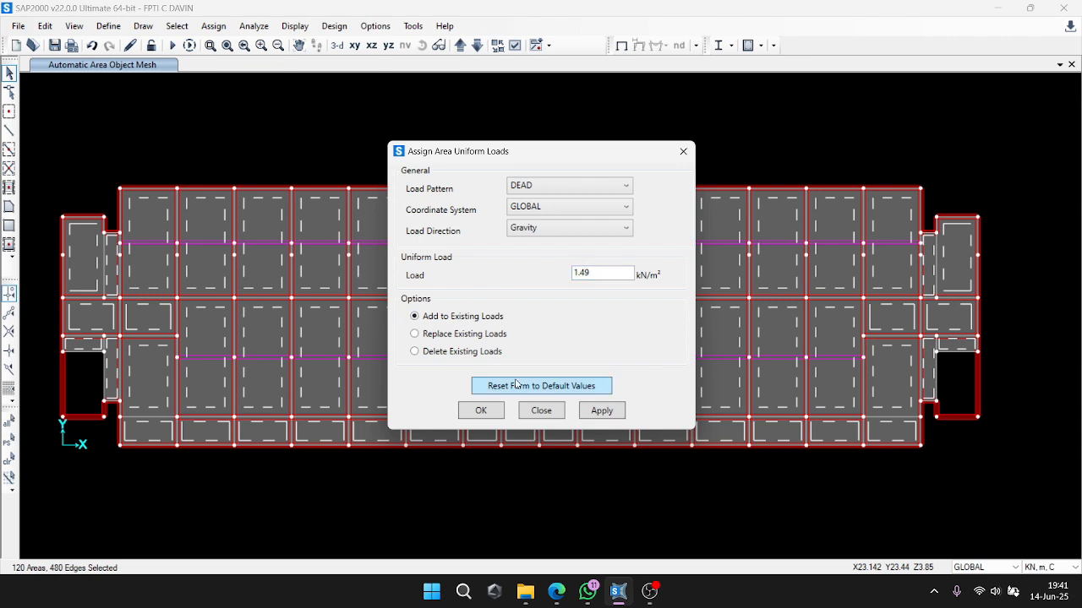
{"action": "left_click", "coordinate": [601, 410]}
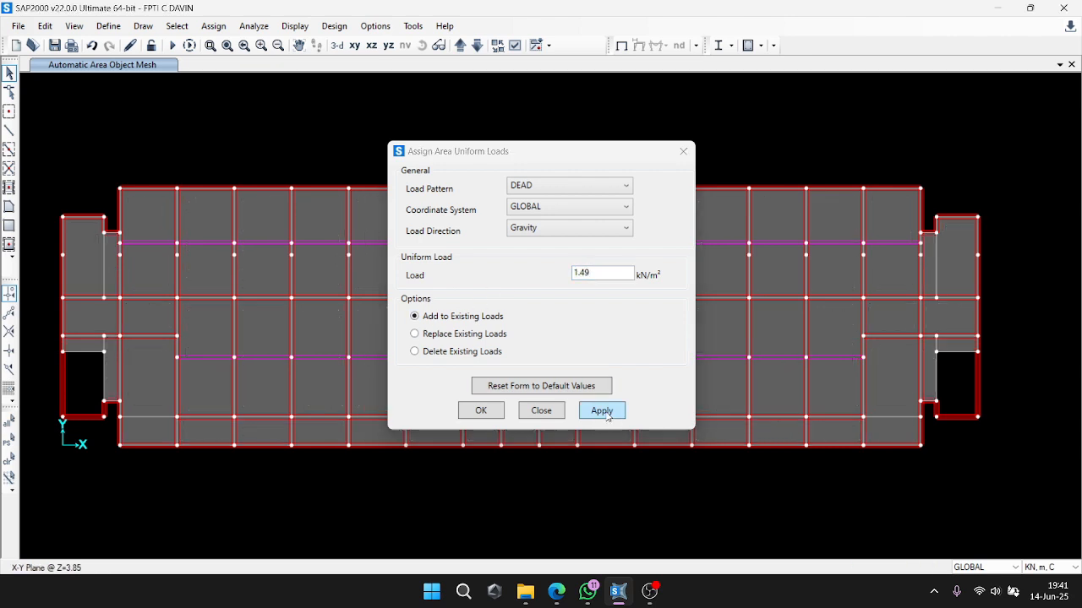
{"action": "left_click", "coordinate": [684, 151]}
Reselect all plat 12 areas and add a 2.5 kN/m² uniform gravity load under the HIDUP pattern to their existing loads.
{"action": "left_click", "coordinate": [177, 26]}
{"action": "mouse_move", "coordinate": [212, 44]}
{"action": "mouse_move", "coordinate": [380, 168]}
{"action": "left_click", "coordinate": [553, 243]}
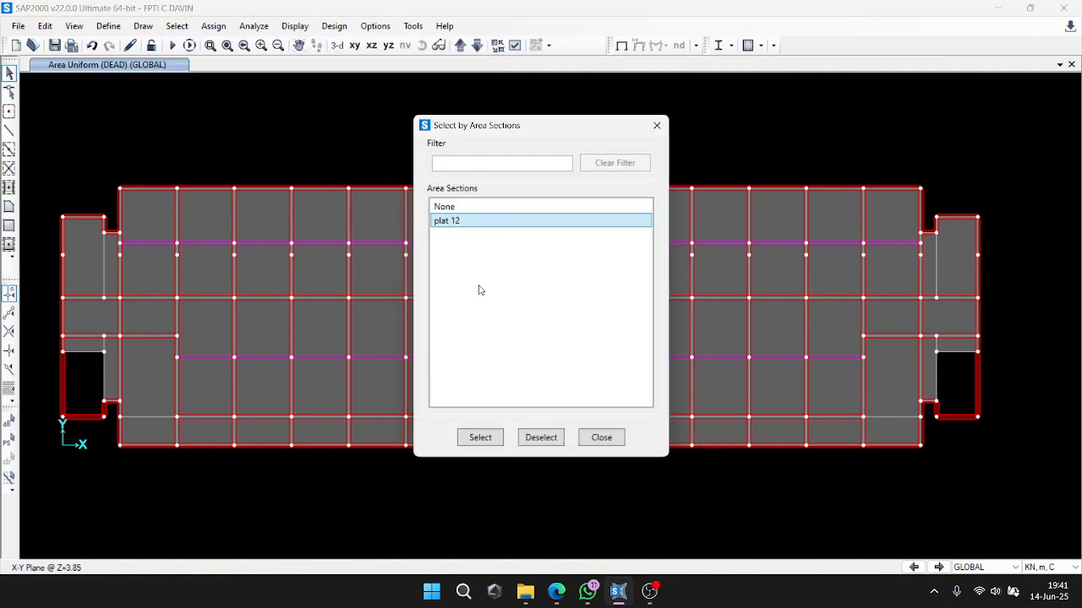
{"action": "left_click", "coordinate": [481, 437]}
{"action": "left_click", "coordinate": [661, 122]}
{"action": "left_click", "coordinate": [213, 26]}
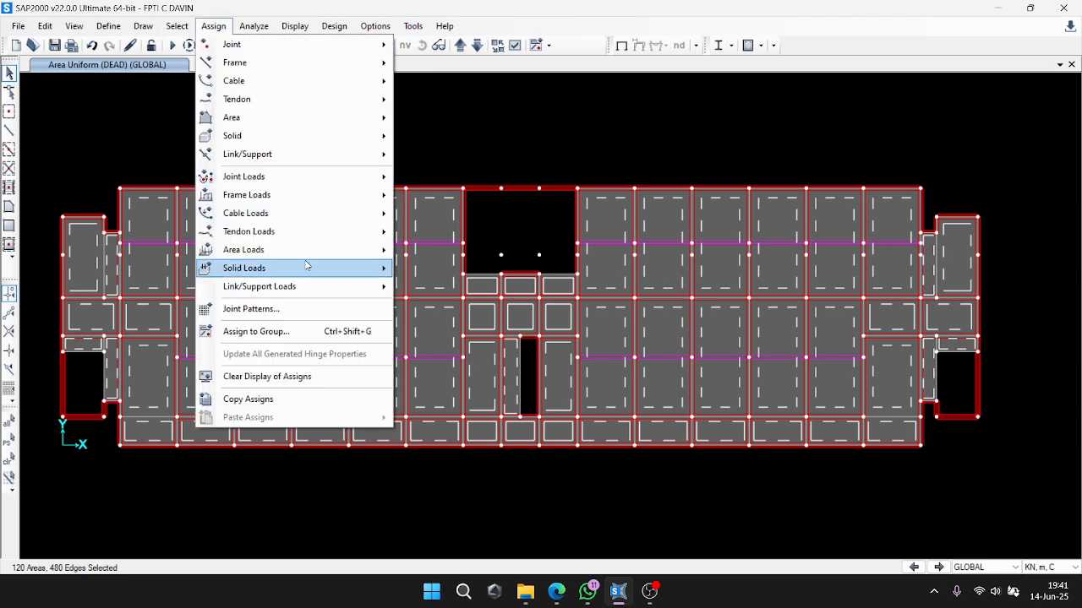
{"action": "mouse_move", "coordinate": [313, 250]}
{"action": "left_click", "coordinate": [439, 250]}
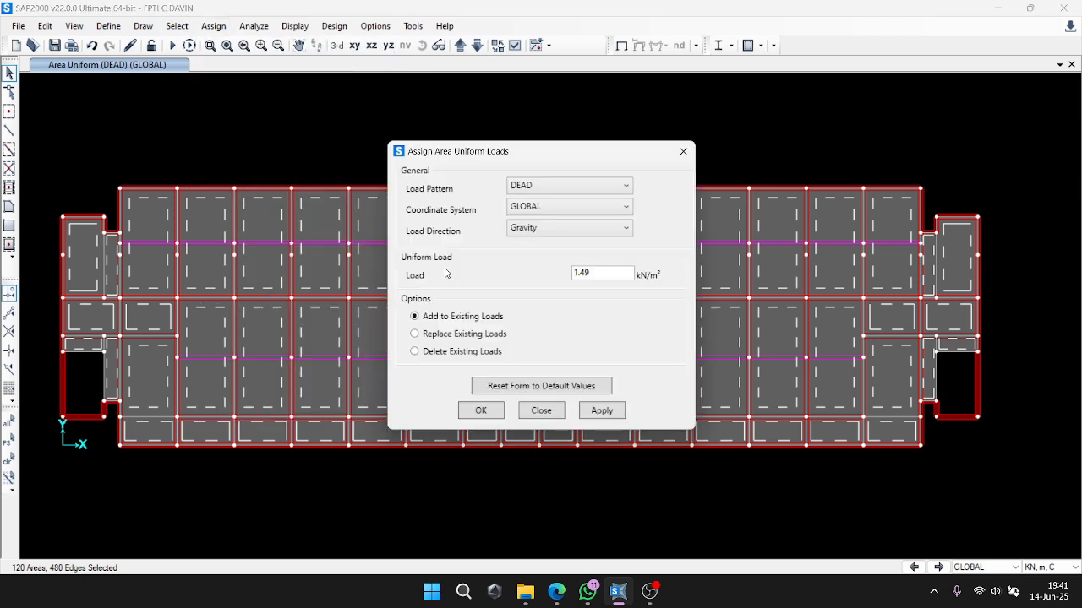
{"action": "left_click", "coordinate": [575, 185]}
{"action": "left_click", "coordinate": [543, 214]}
{"action": "double_click", "coordinate": [591, 273]}
{"action": "type", "text": "2"}
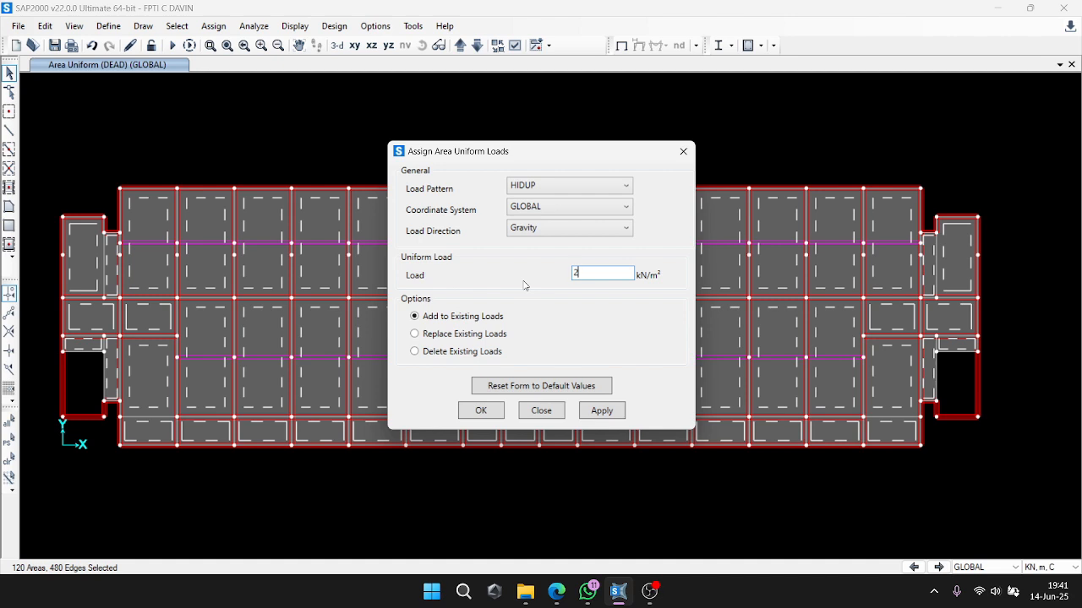
{"action": "type", "text": ".5"}
{"action": "double_click", "coordinate": [582, 273]}
{"action": "type", "text": "2.5"}
{"action": "left_click", "coordinate": [598, 412]}
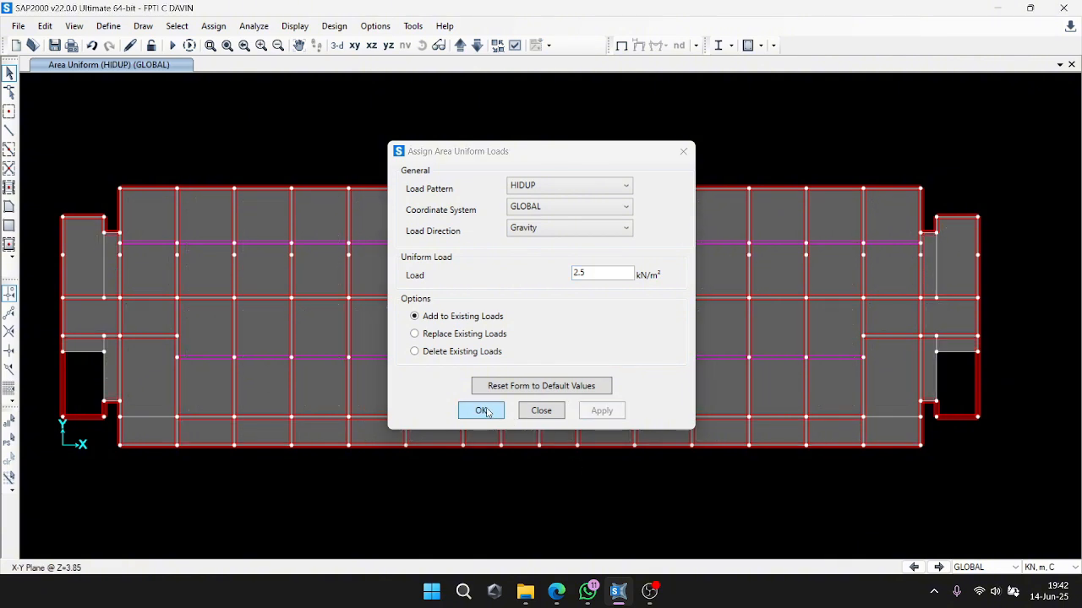
{"action": "left_click", "coordinate": [482, 411]}
Inspect the loads assigned to the upper-left slab of the main floor and check the defined load combinations.
{"action": "right_click", "coordinate": [154, 269]}
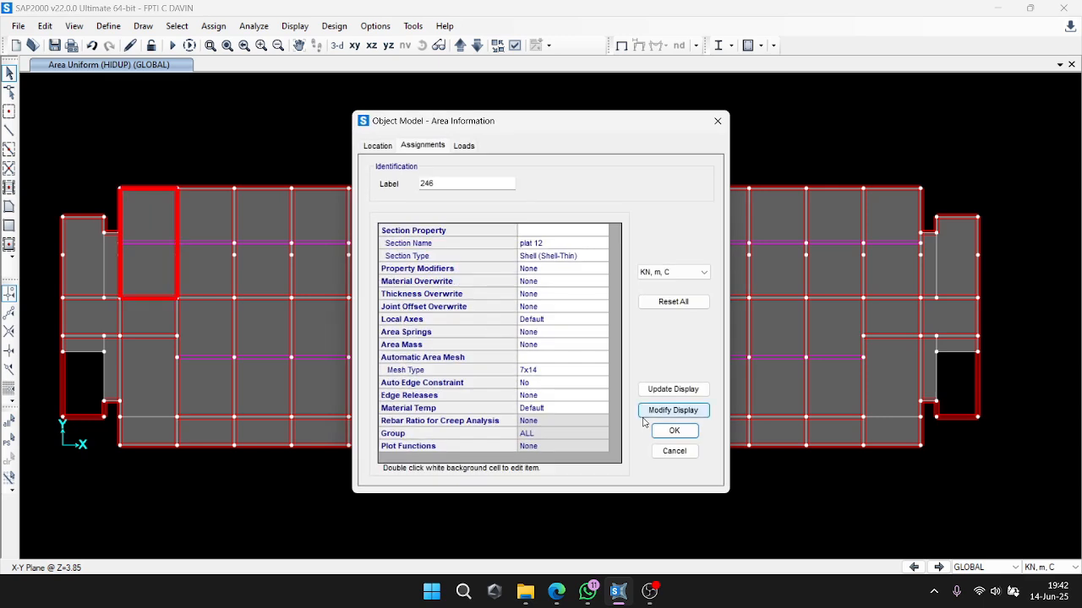
{"action": "left_click", "coordinate": [674, 431]}
{"action": "right_click", "coordinate": [150, 270]}
{"action": "left_click", "coordinate": [463, 146]}
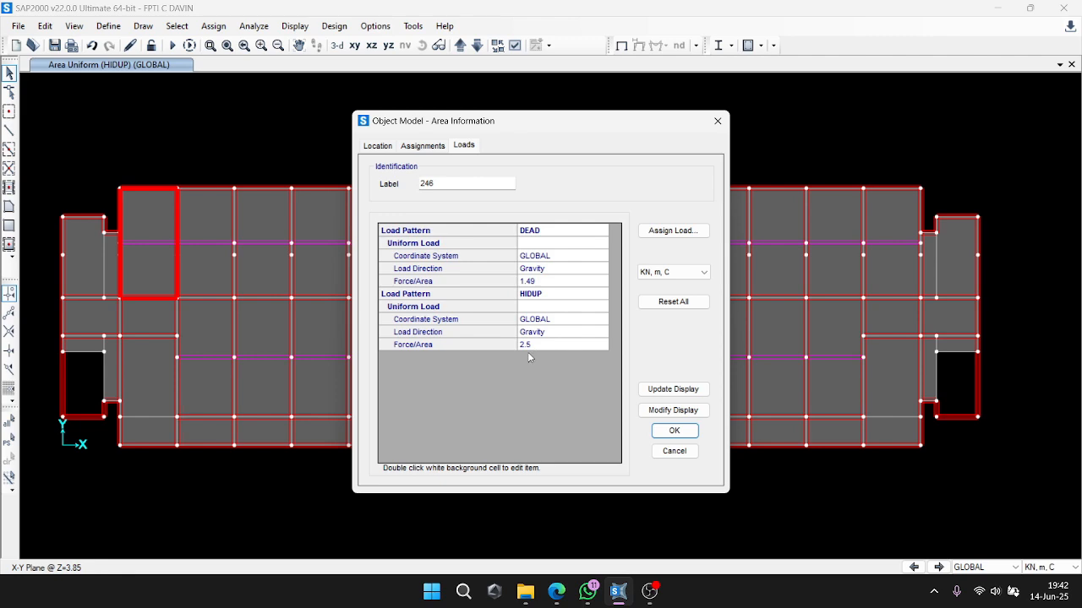
{"action": "left_click", "coordinate": [675, 450]}
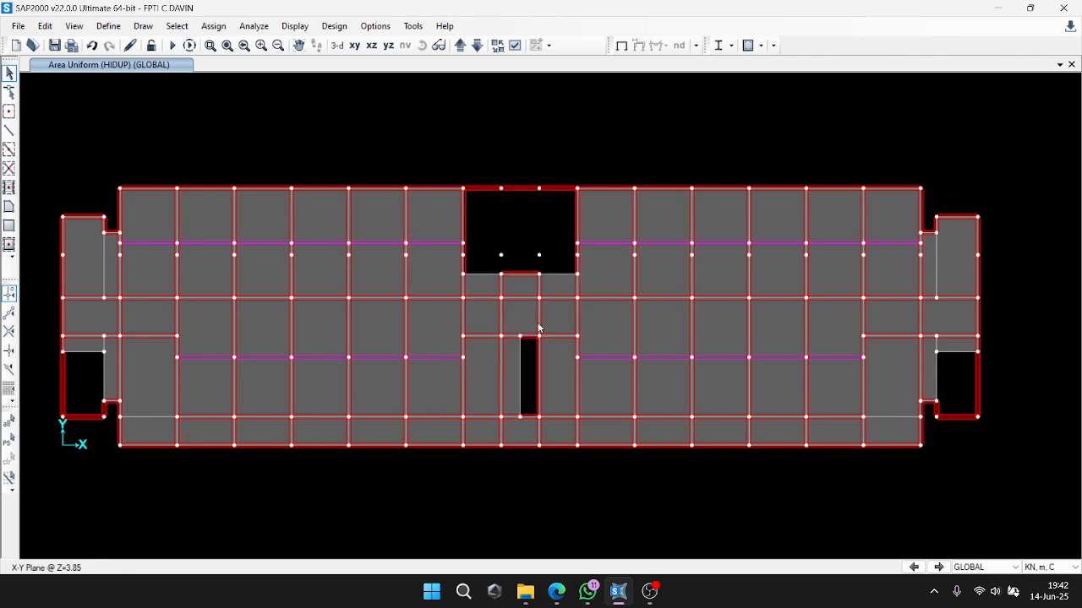
{"action": "left_click", "coordinate": [108, 26]}
{"action": "left_click", "coordinate": [143, 358]}
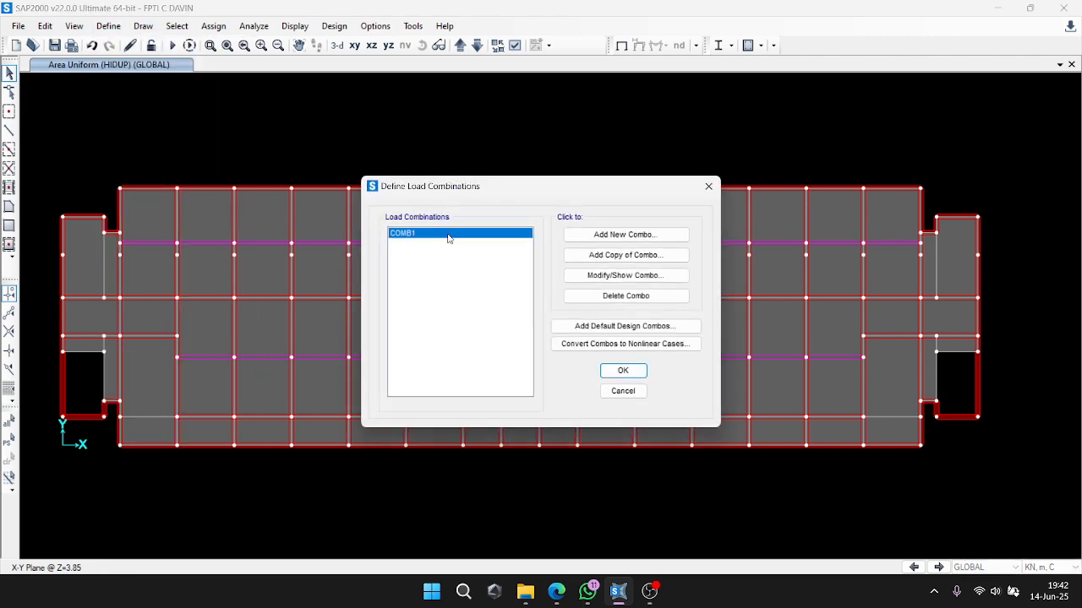
{"action": "left_click", "coordinate": [623, 392]}
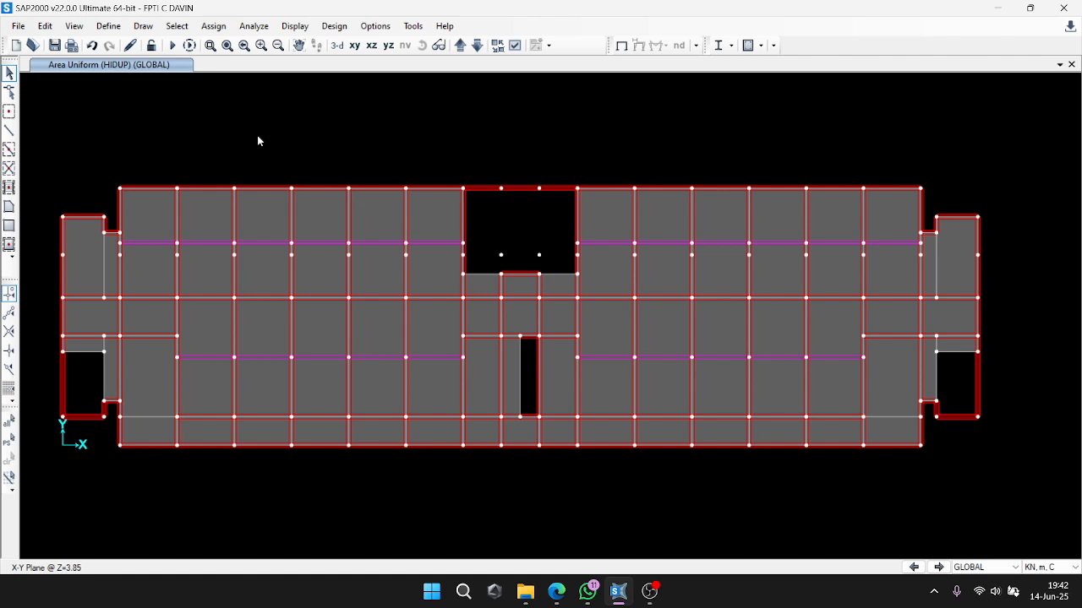
Exclude the MODAL case from the analysis and run the DEAD and HIDUP load cases.
{"action": "left_click", "coordinate": [172, 46]}
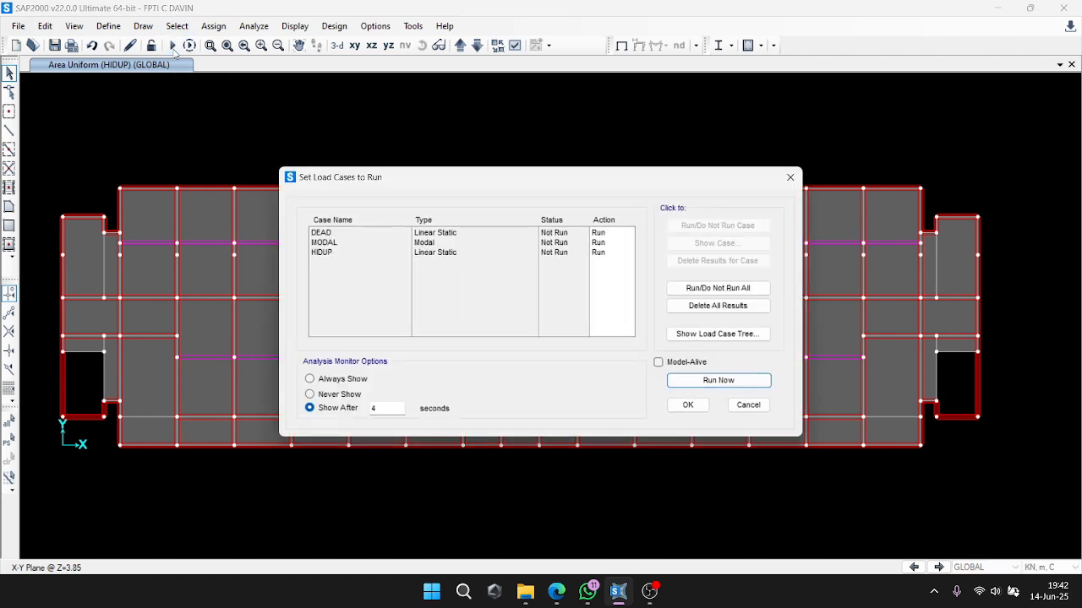
{"action": "left_click", "coordinate": [396, 245]}
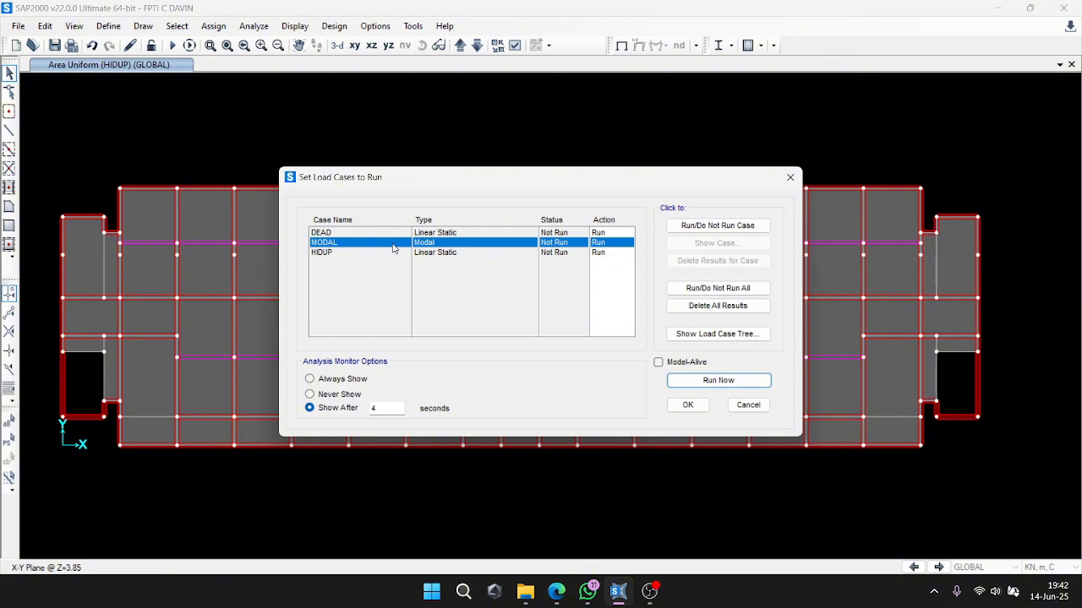
{"action": "left_click", "coordinate": [711, 228]}
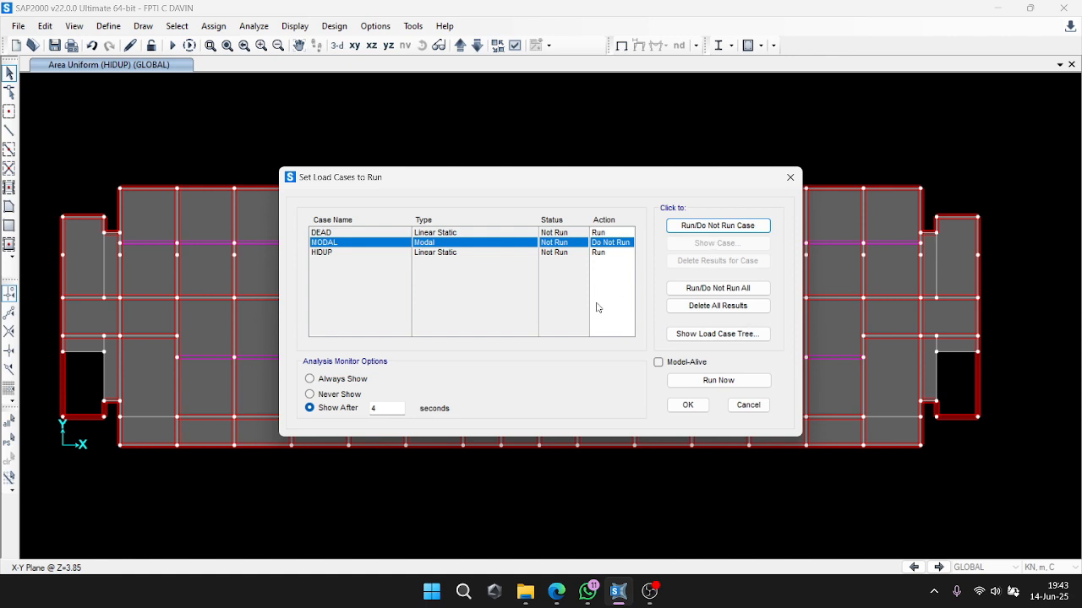
{"action": "left_click", "coordinate": [718, 380]}
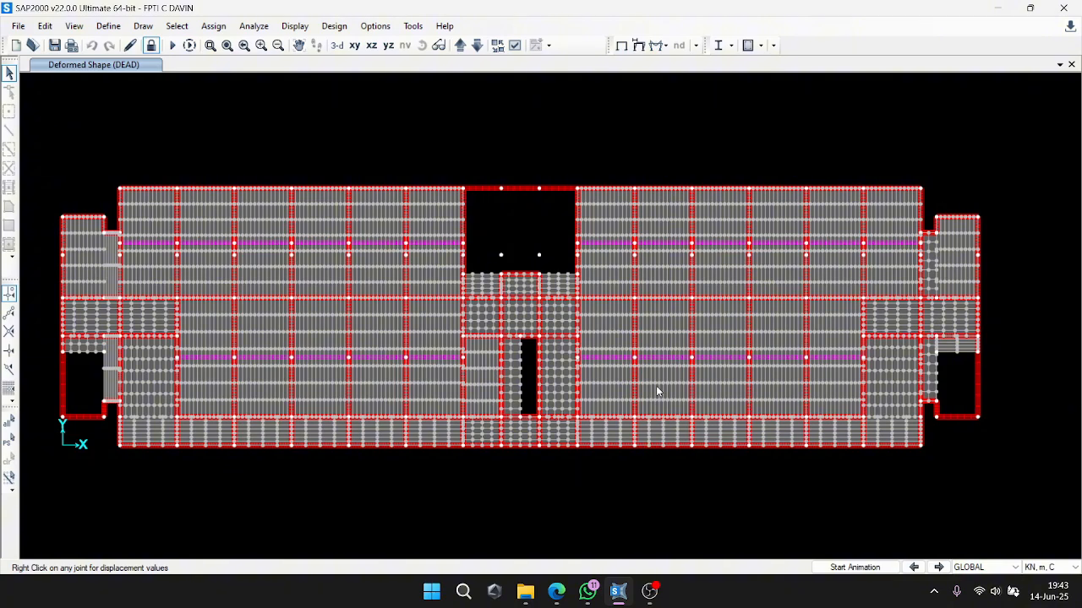
Display the M11 resultant force contours of the shells for the COMB1 combination.
{"action": "scroll", "coordinate": [663, 391], "scroll_direction": "up", "scroll_amount": 5}
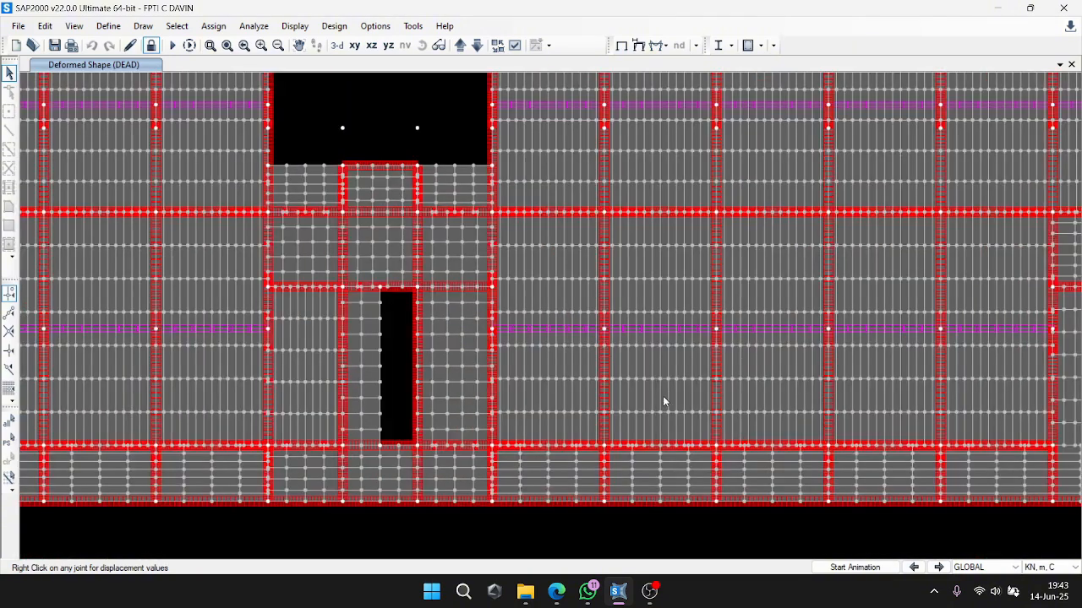
{"action": "scroll", "coordinate": [639, 314], "scroll_direction": "down", "scroll_amount": 5}
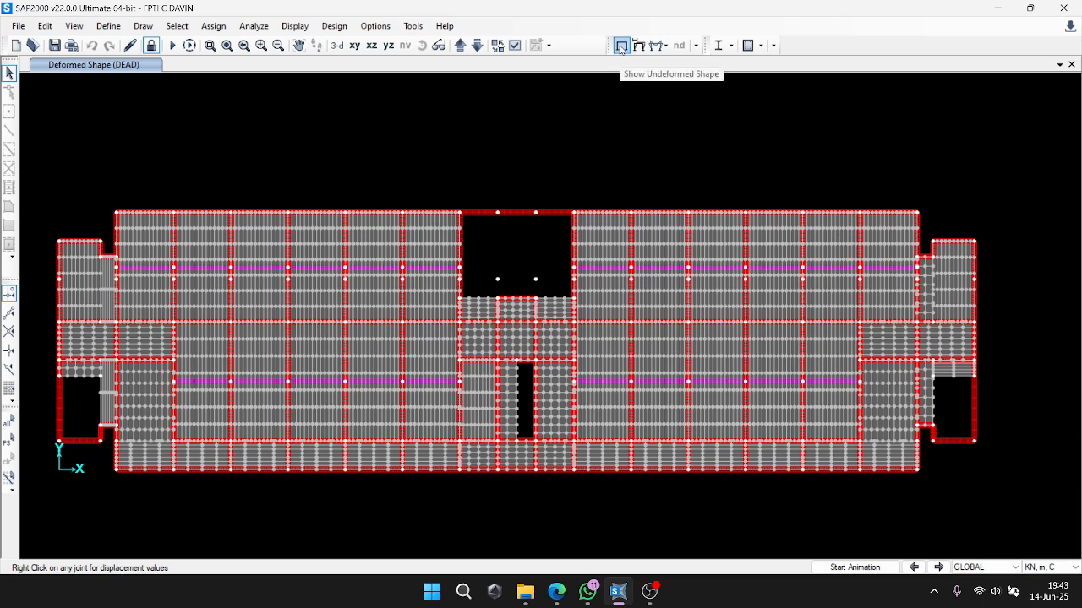
{"action": "left_click", "coordinate": [659, 46]}
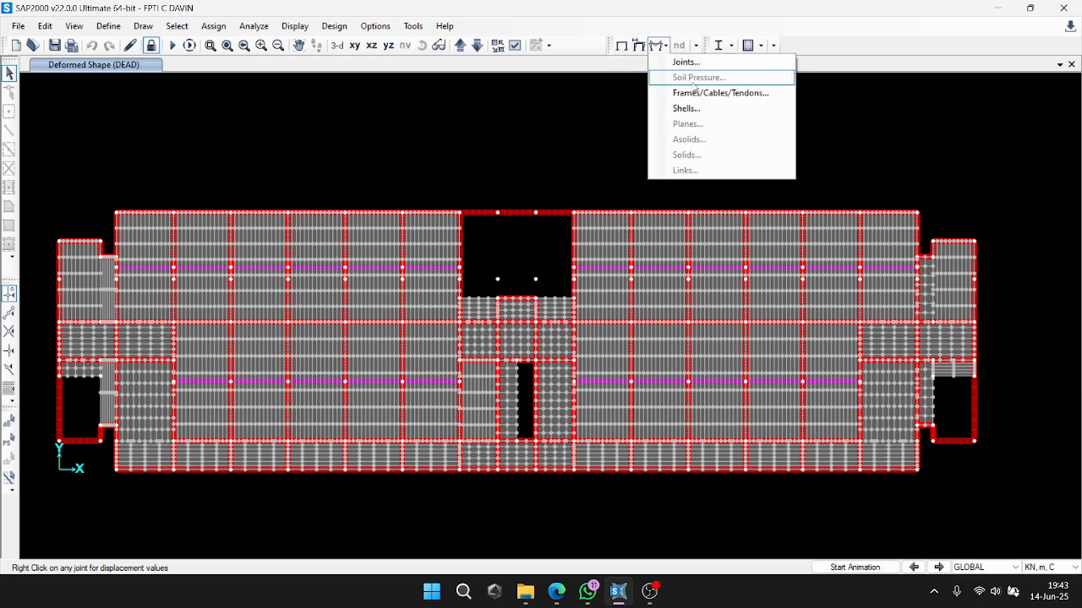
{"action": "left_click", "coordinate": [714, 115]}
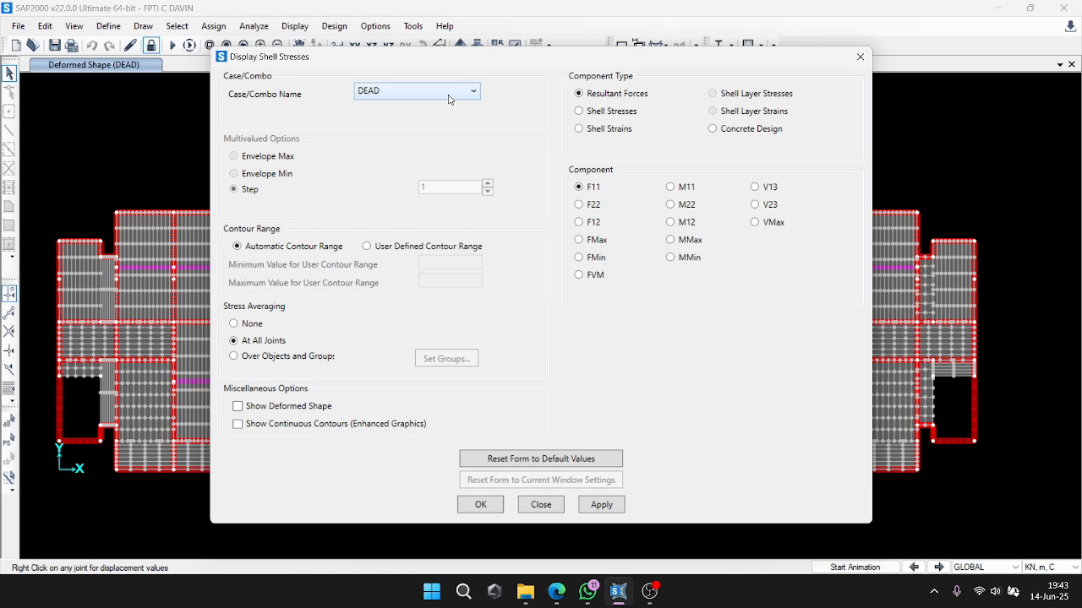
{"action": "left_click", "coordinate": [449, 99]}
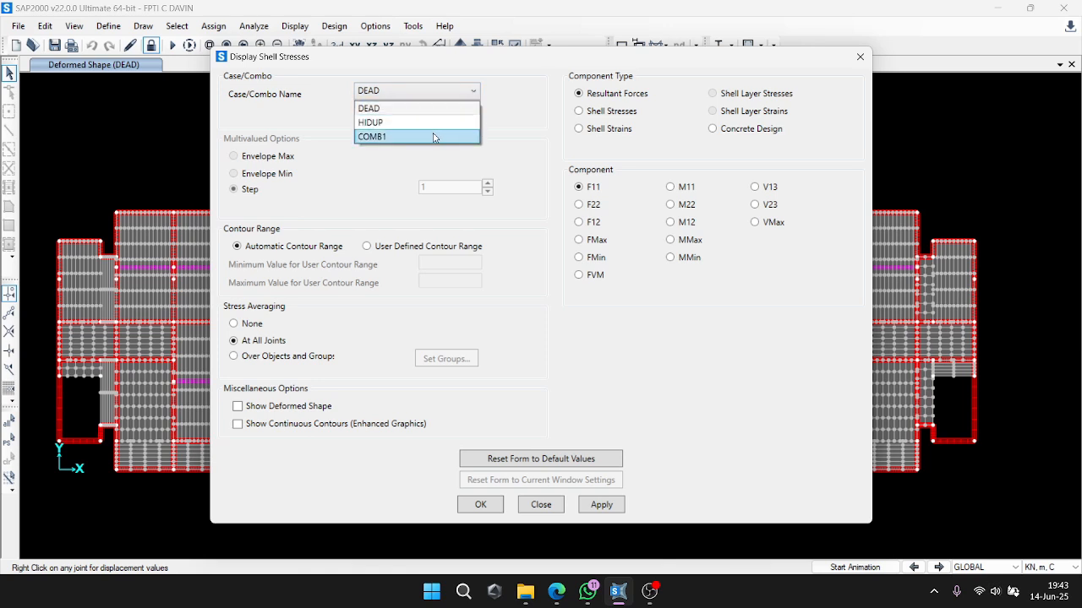
{"action": "left_click", "coordinate": [434, 138]}
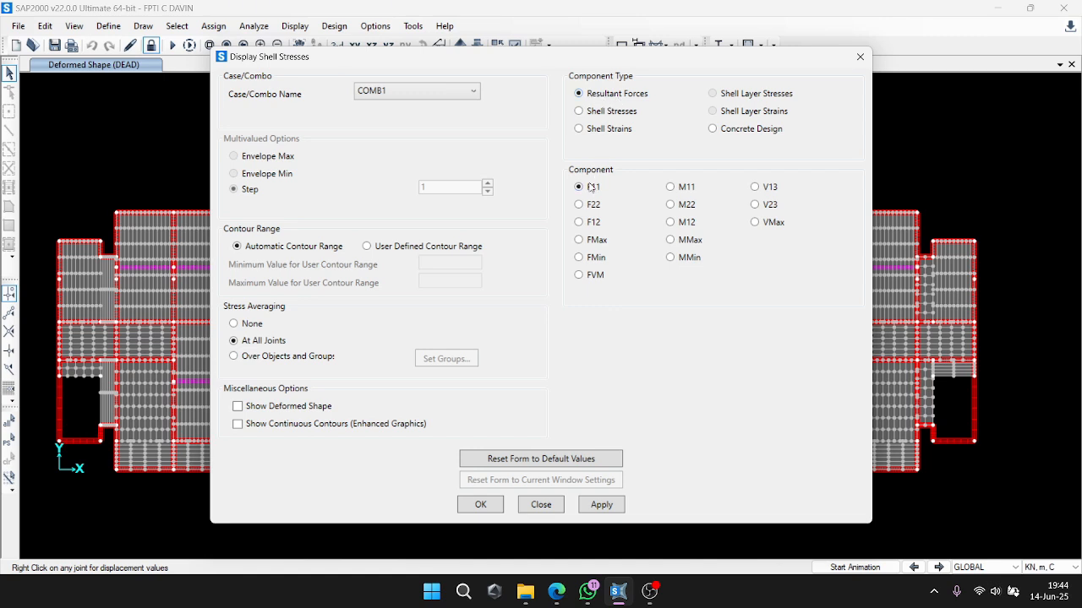
{"action": "left_click", "coordinate": [682, 191]}
{"action": "left_click", "coordinate": [605, 510]}
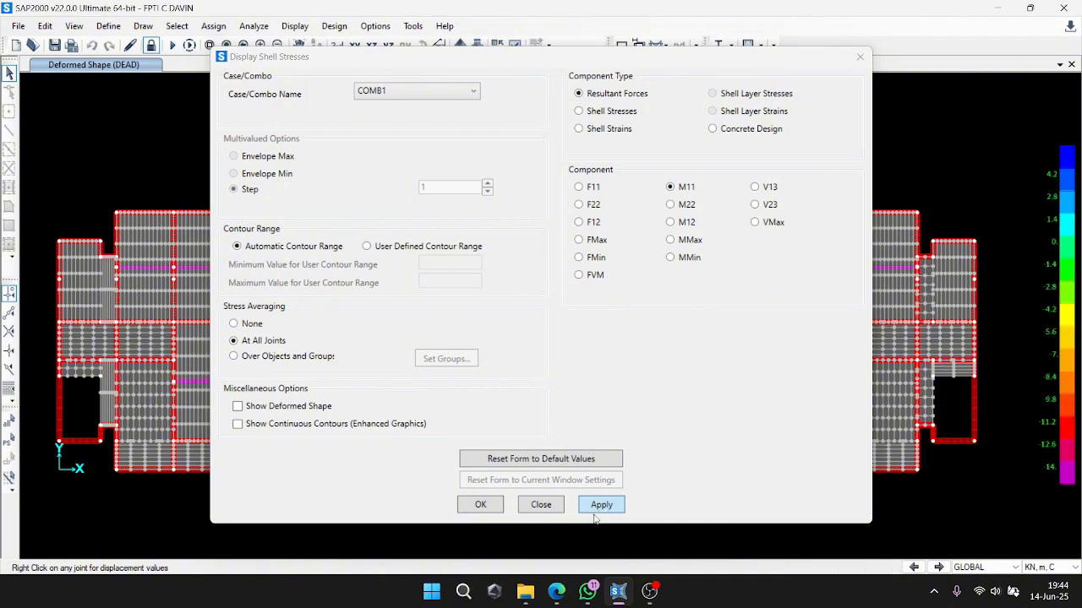
{"action": "left_click", "coordinate": [479, 505]}
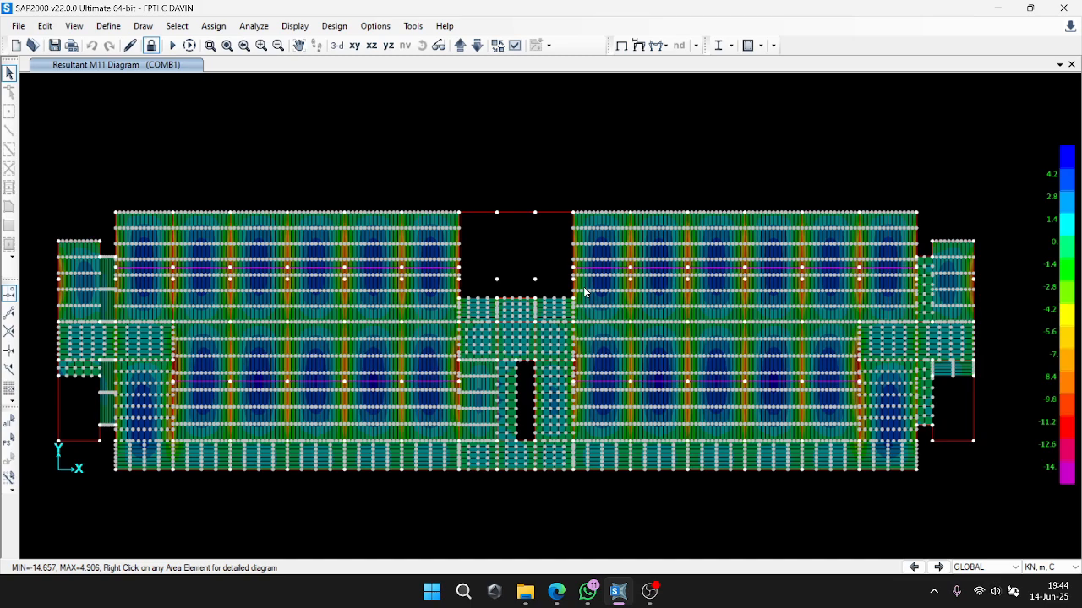
Examine the M11 moments at midspan and along the supports of the upper-left main-floor slab.
{"action": "scroll", "coordinate": [584, 292], "scroll_direction": "up", "scroll_amount": 5}
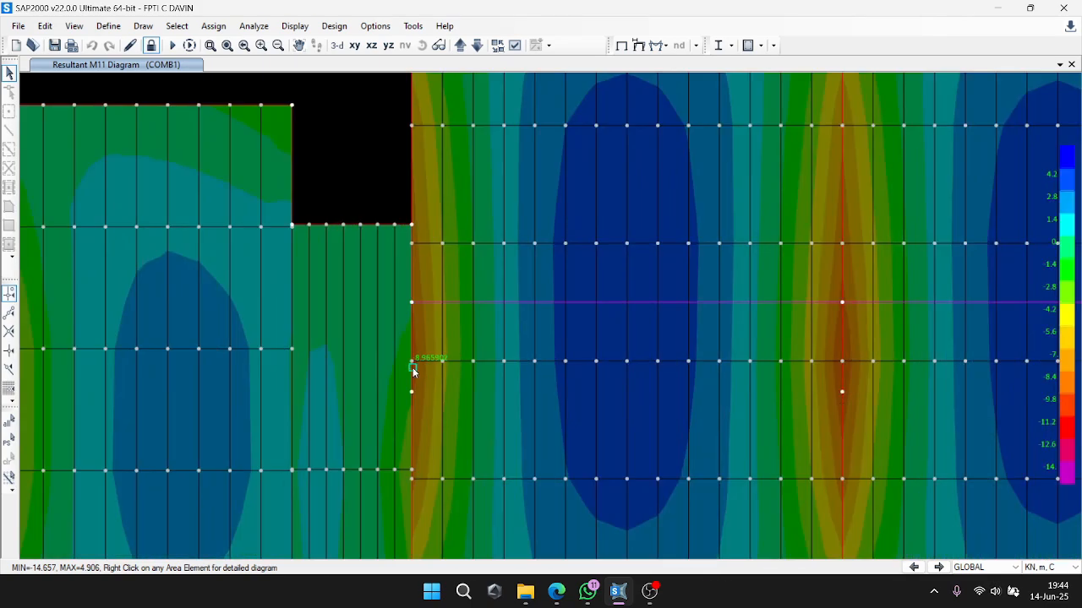
{"action": "scroll", "coordinate": [412, 368], "scroll_direction": "down", "scroll_amount": 5}
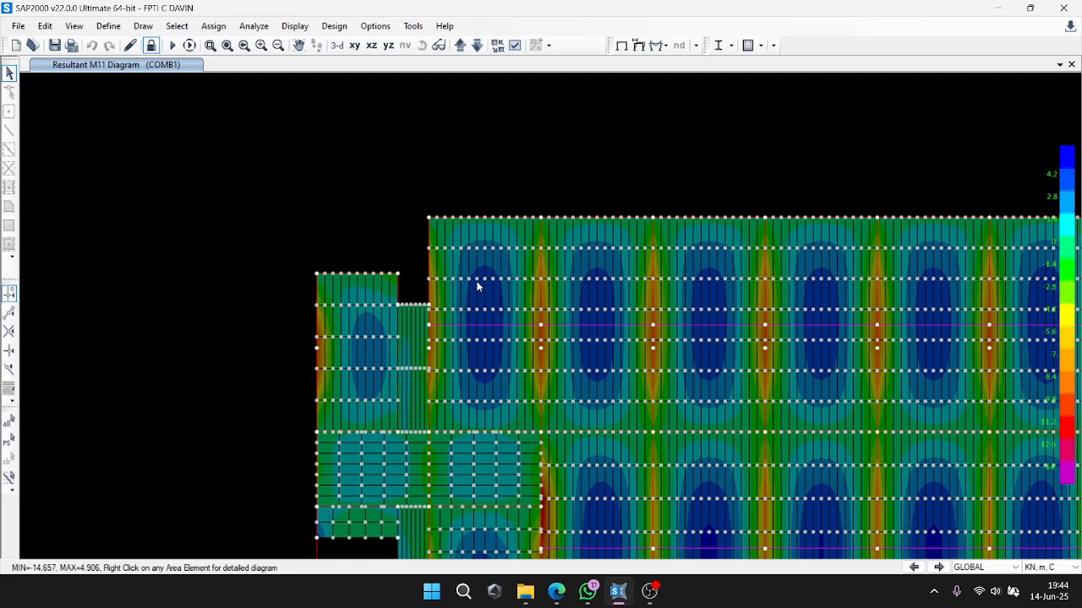
{"action": "mouse_move", "coordinate": [480, 302]}
{"action": "mouse_move", "coordinate": [483, 321]}
{"action": "scroll", "coordinate": [483, 321], "scroll_direction": "up", "scroll_amount": 3}
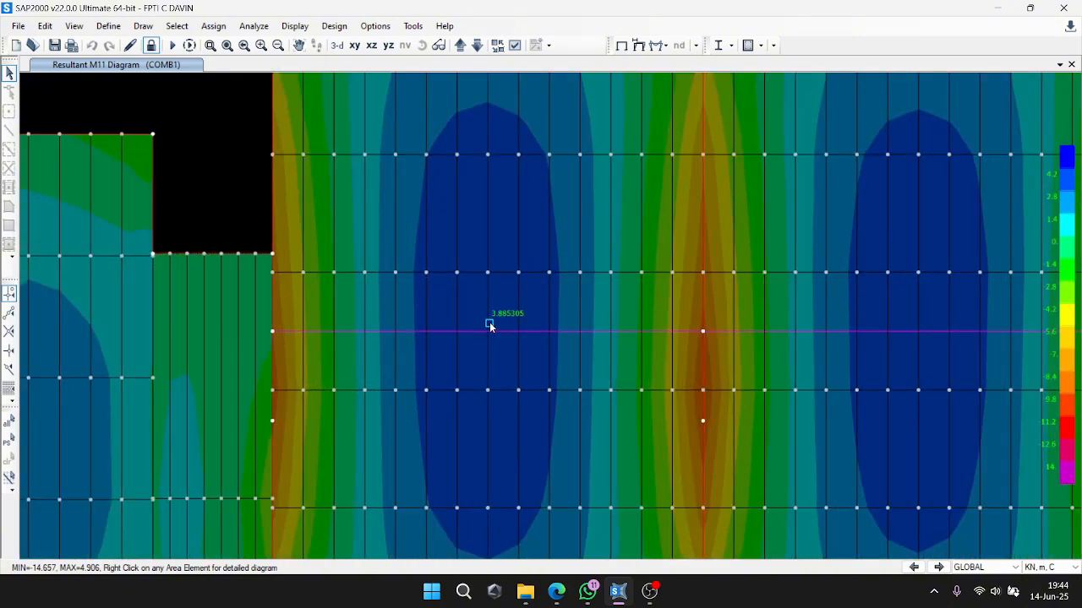
{"action": "mouse_move", "coordinate": [373, 330]}
{"action": "mouse_move", "coordinate": [477, 363]}
{"action": "scroll", "coordinate": [477, 363], "scroll_direction": "down", "scroll_amount": 3}
{"action": "scroll", "coordinate": [478, 363], "scroll_direction": "down", "scroll_amount": 3}
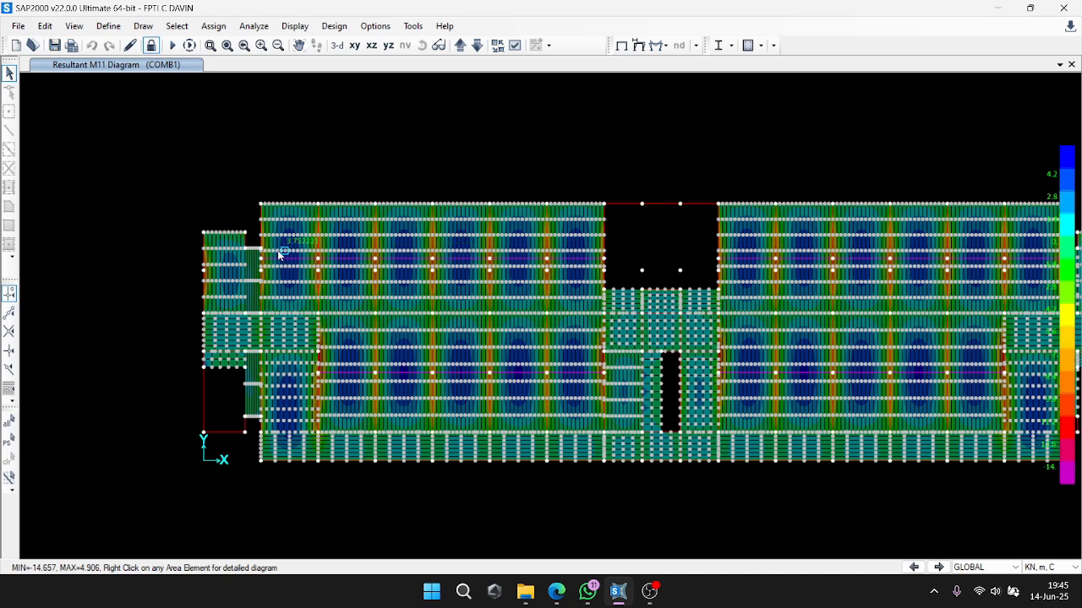
{"action": "scroll", "coordinate": [349, 282], "scroll_direction": "up", "scroll_amount": 5}
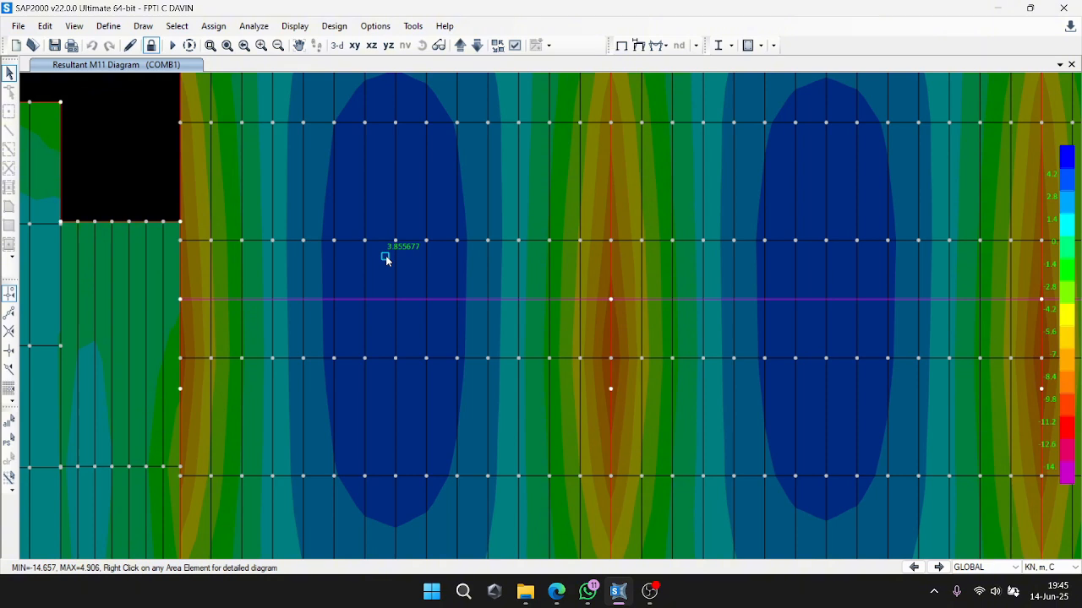
Display the M22 resultant force contours of the shells for the COMB1 combination.
{"action": "scroll", "coordinate": [405, 317], "scroll_direction": "down", "scroll_amount": 5}
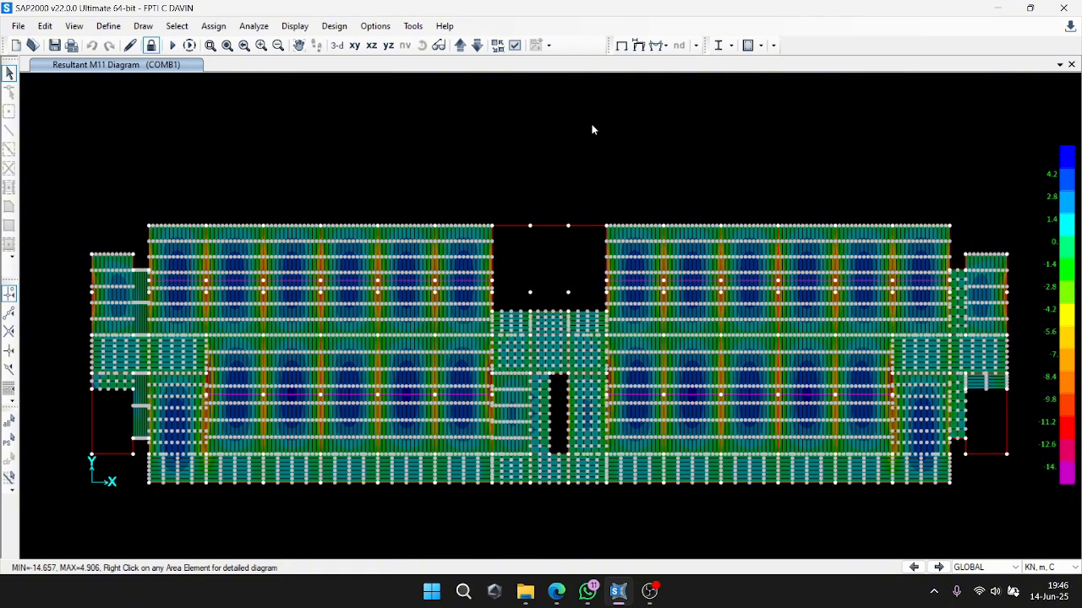
{"action": "left_click", "coordinate": [665, 44]}
{"action": "left_click", "coordinate": [722, 107]}
{"action": "left_click", "coordinate": [681, 205]}
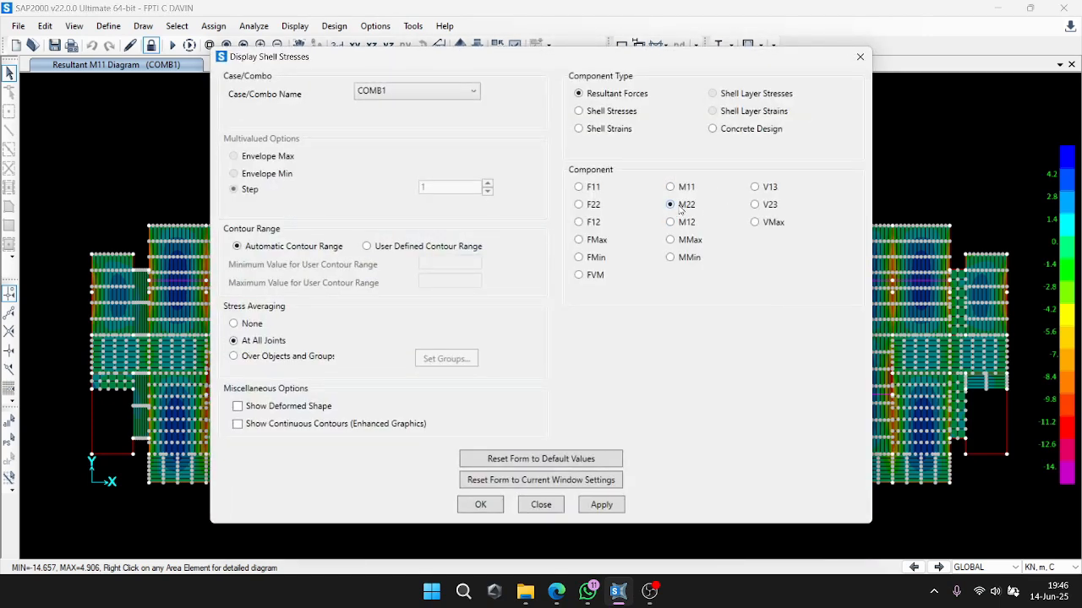
{"action": "left_click", "coordinate": [602, 505]}
{"action": "left_click", "coordinate": [479, 504]}
Examine the COMB1 M22 moments in the midspan region of the upper-left main-floor slab.
{"action": "scroll", "coordinate": [424, 345], "scroll_direction": "up", "scroll_amount": 2}
{"action": "scroll", "coordinate": [424, 344], "scroll_direction": "down", "scroll_amount": 2}
{"action": "scroll", "coordinate": [371, 292], "scroll_direction": "up", "scroll_amount": 6}
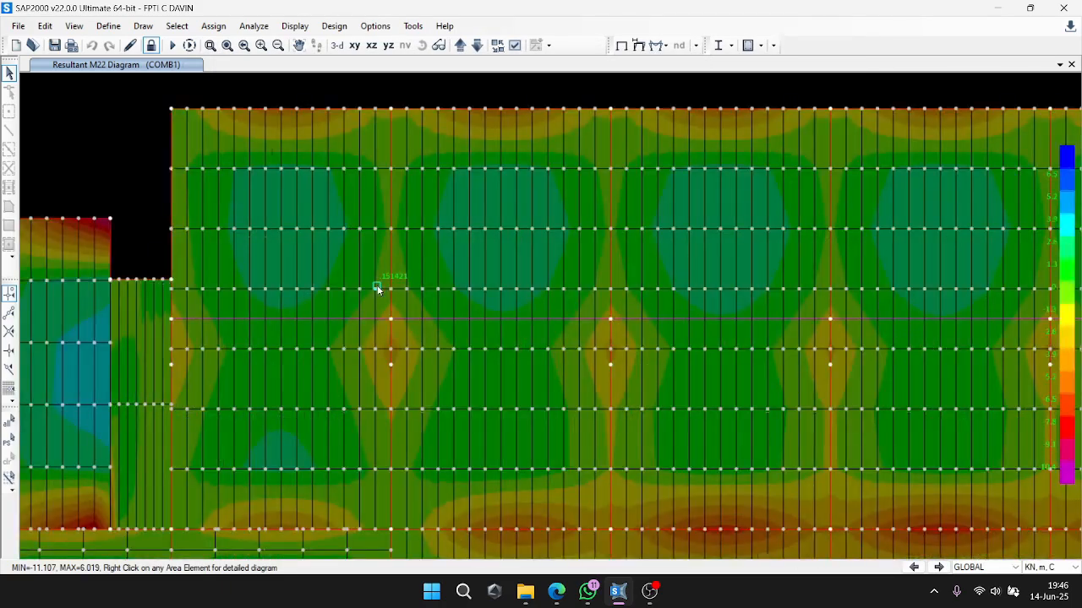
{"action": "scroll", "coordinate": [280, 238], "scroll_direction": "down", "scroll_amount": 4}
{"action": "scroll", "coordinate": [399, 359], "scroll_direction": "up", "scroll_amount": 4}
{"action": "scroll", "coordinate": [635, 460], "scroll_direction": "down", "scroll_amount": 2}
{"action": "scroll", "coordinate": [386, 194], "scroll_direction": "up", "scroll_amount": 3}
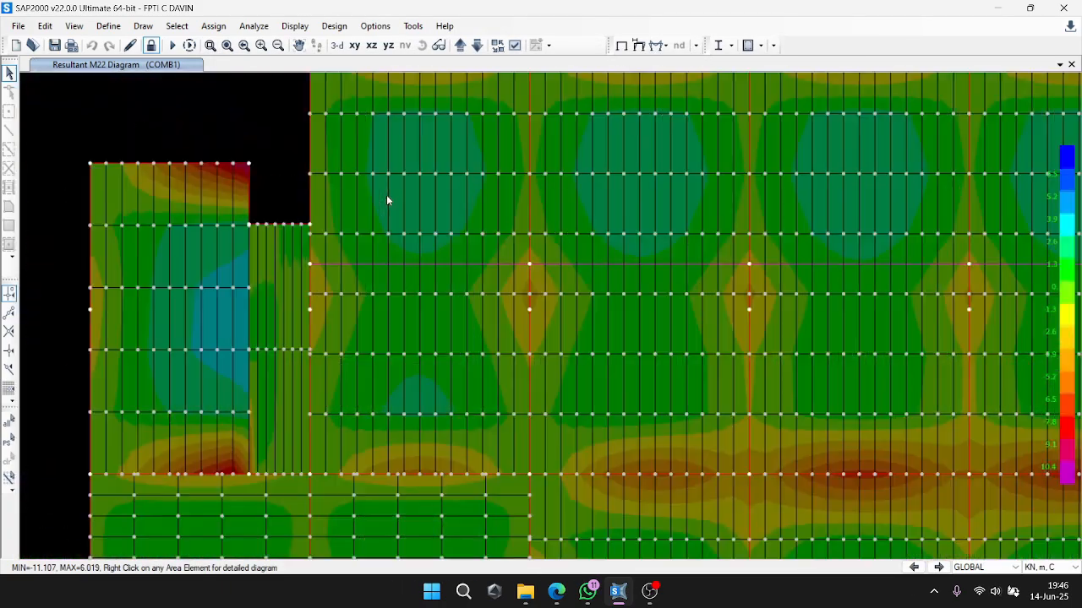
{"action": "scroll", "coordinate": [425, 265], "scroll_direction": "down", "scroll_amount": 1}
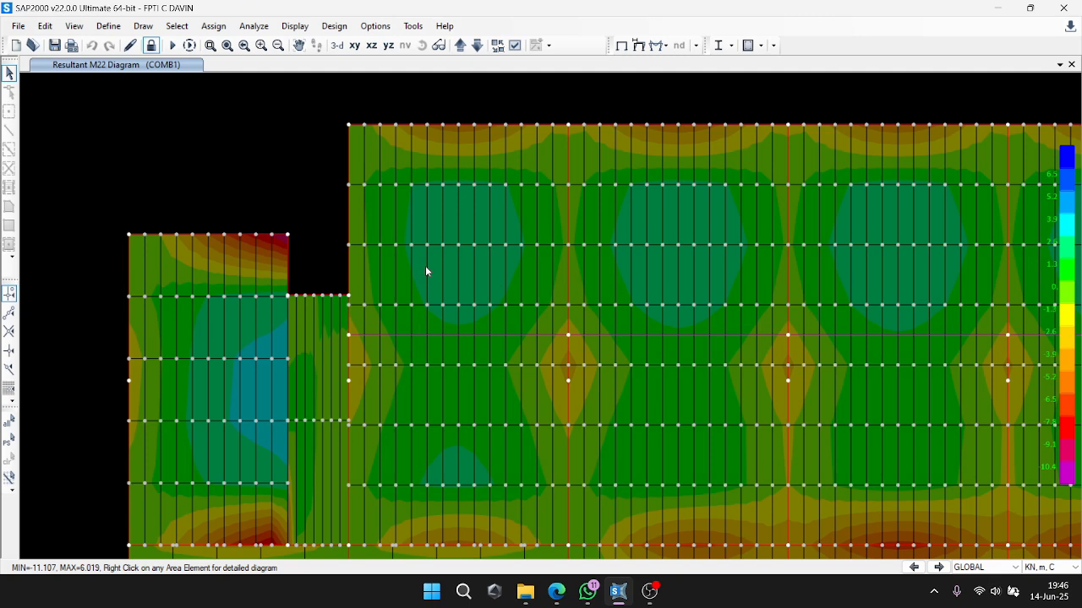
{"action": "right_click", "coordinate": [459, 288]}
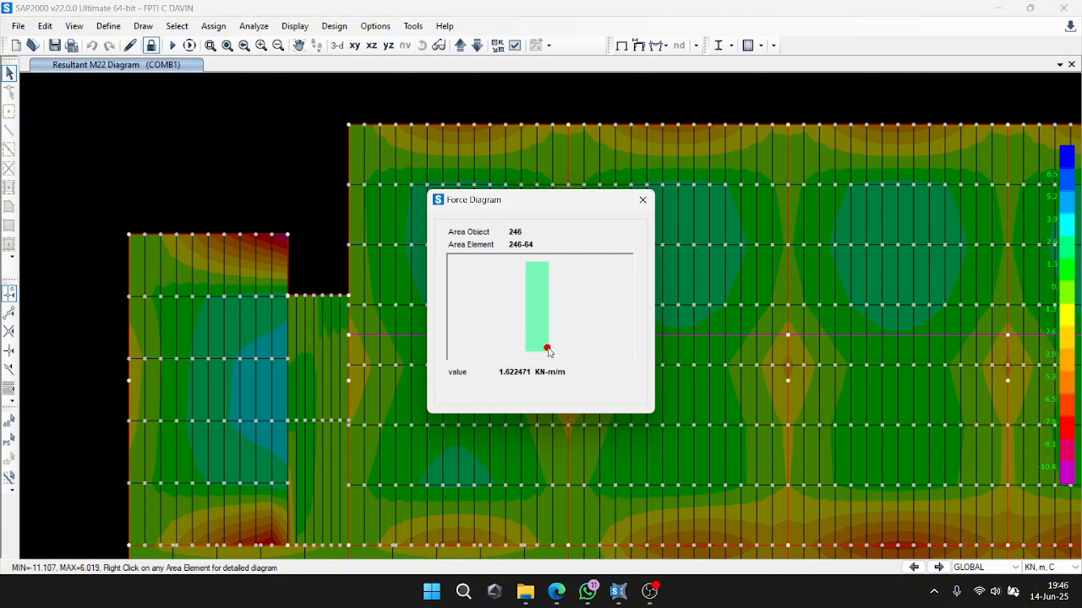
{"action": "key", "text": "Escape"}
{"action": "right_click", "coordinate": [463, 238]}
{"action": "left_click", "coordinate": [640, 203]}
Examine the M22 moments in the small slab of the left wing and in a midspan element of the lower slab row.
{"action": "scroll", "coordinate": [485, 311], "scroll_direction": "down", "scroll_amount": 2}
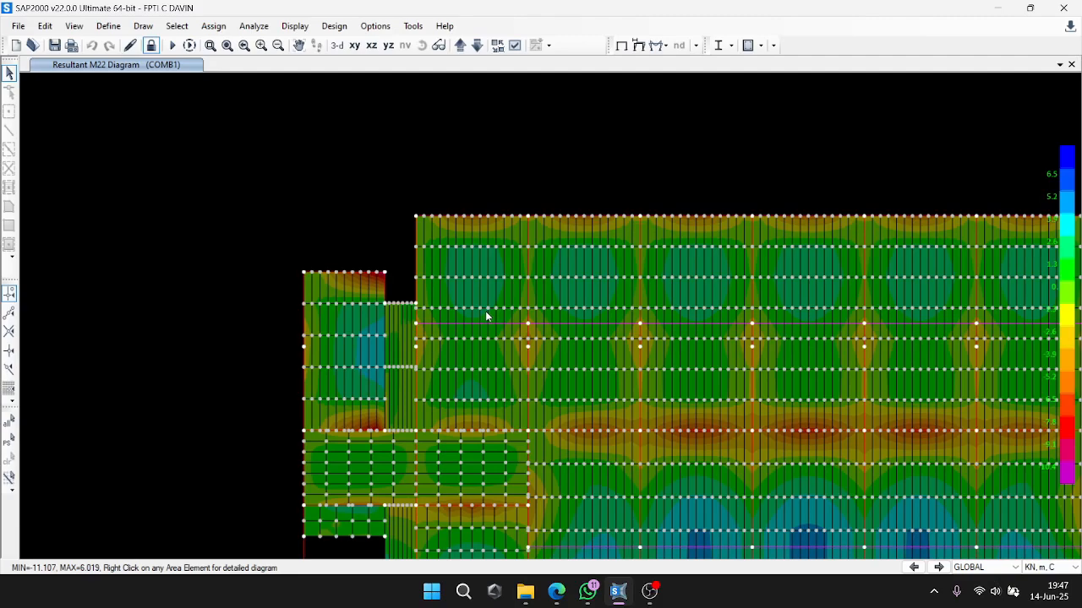
{"action": "scroll", "coordinate": [392, 359], "scroll_direction": "up", "scroll_amount": 5}
{"action": "right_click", "coordinate": [407, 356]}
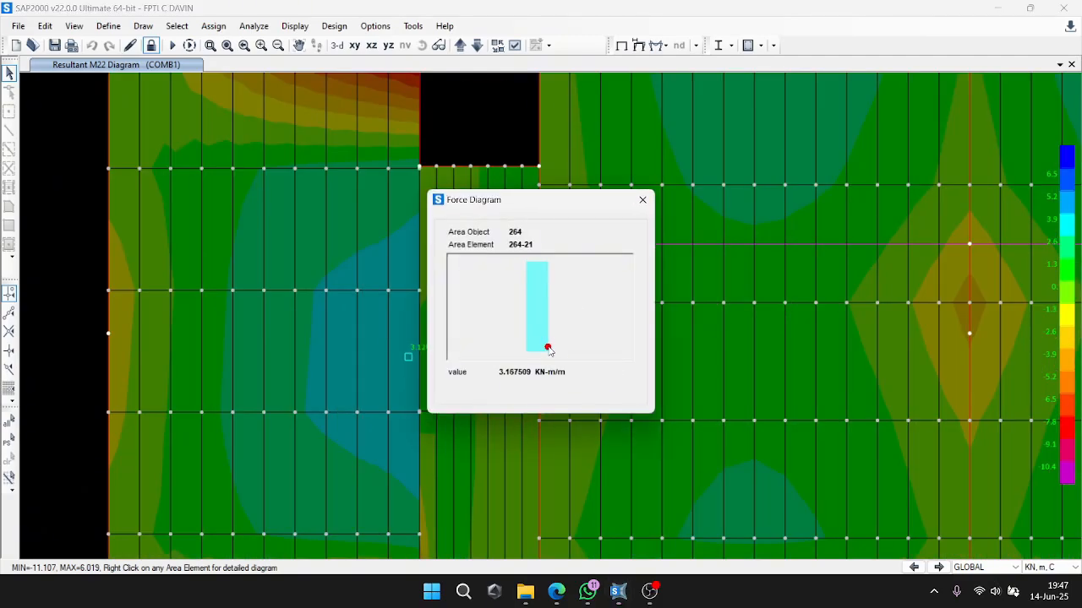
{"action": "scroll", "coordinate": [519, 249], "scroll_direction": "down", "scroll_amount": 3}
{"action": "scroll", "coordinate": [481, 336], "scroll_direction": "up", "scroll_amount": 5}
{"action": "right_click", "coordinate": [657, 407]}
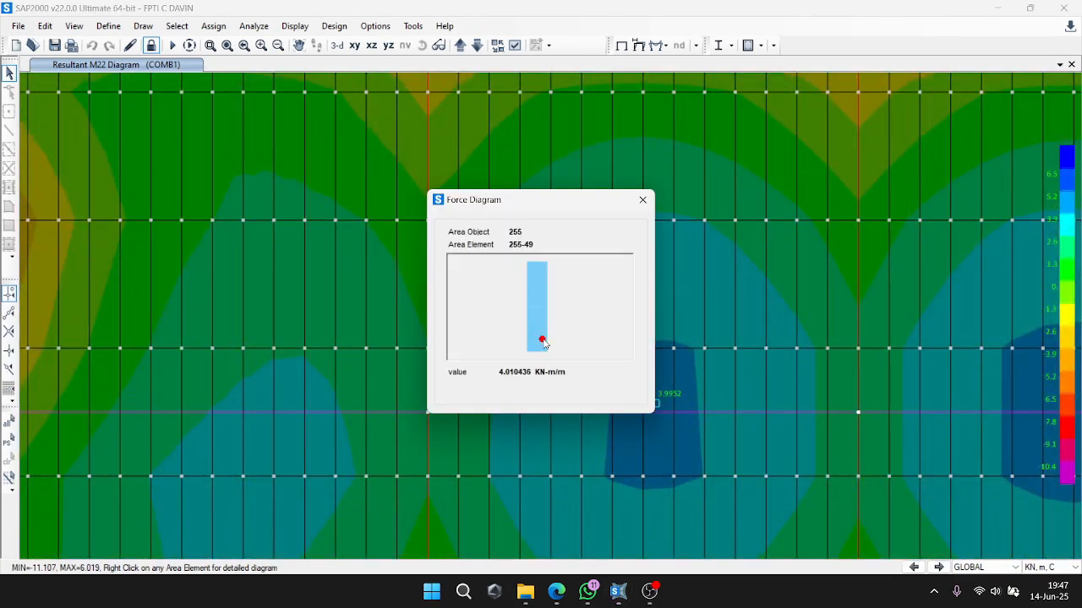
{"action": "left_click", "coordinate": [640, 203]}
{"action": "scroll", "coordinate": [659, 261], "scroll_direction": "down", "scroll_amount": 3}
{"action": "middle_click_drag", "start_coordinate": [658, 261], "coordinate": [539, 295]}
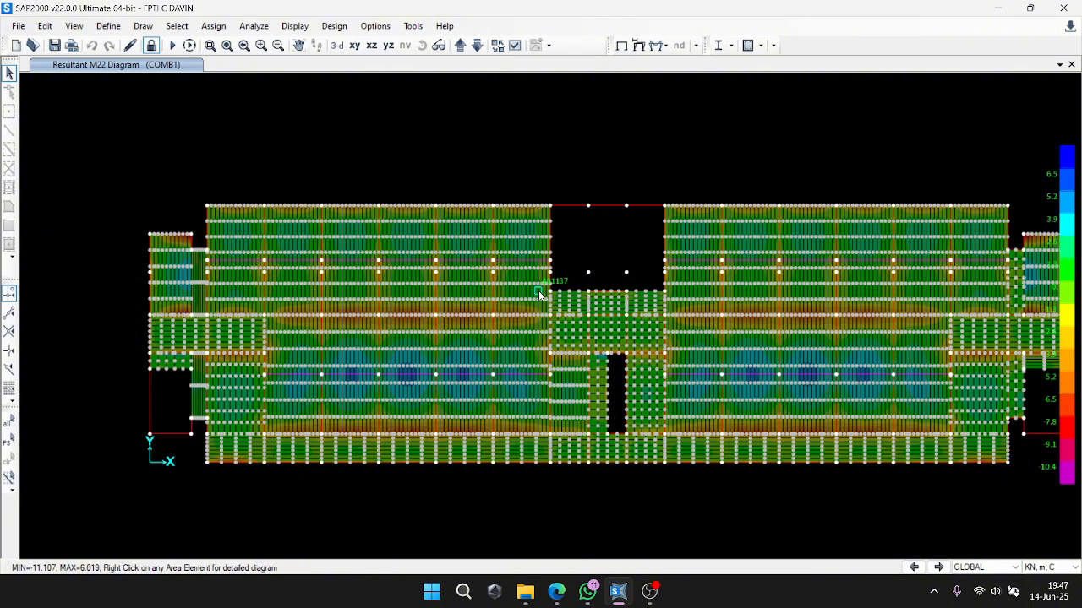
Examine the M22 support moment at the middle of the upper edge of the upper-left main-floor slab.
{"action": "scroll", "coordinate": [492, 377], "scroll_direction": "up", "scroll_amount": 5}
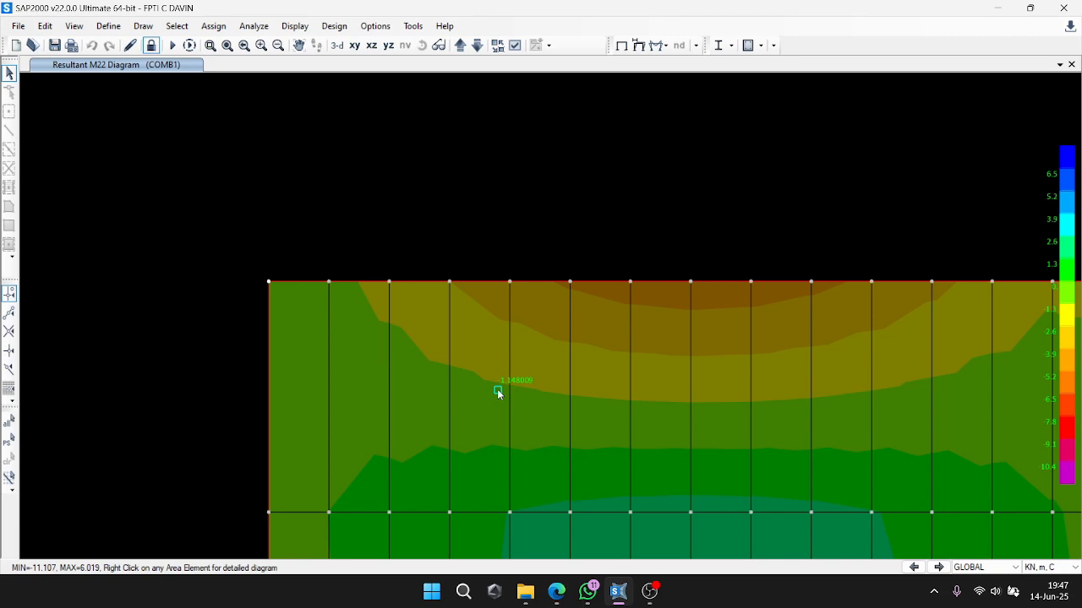
{"action": "scroll", "coordinate": [497, 388], "scroll_direction": "down", "scroll_amount": 5}
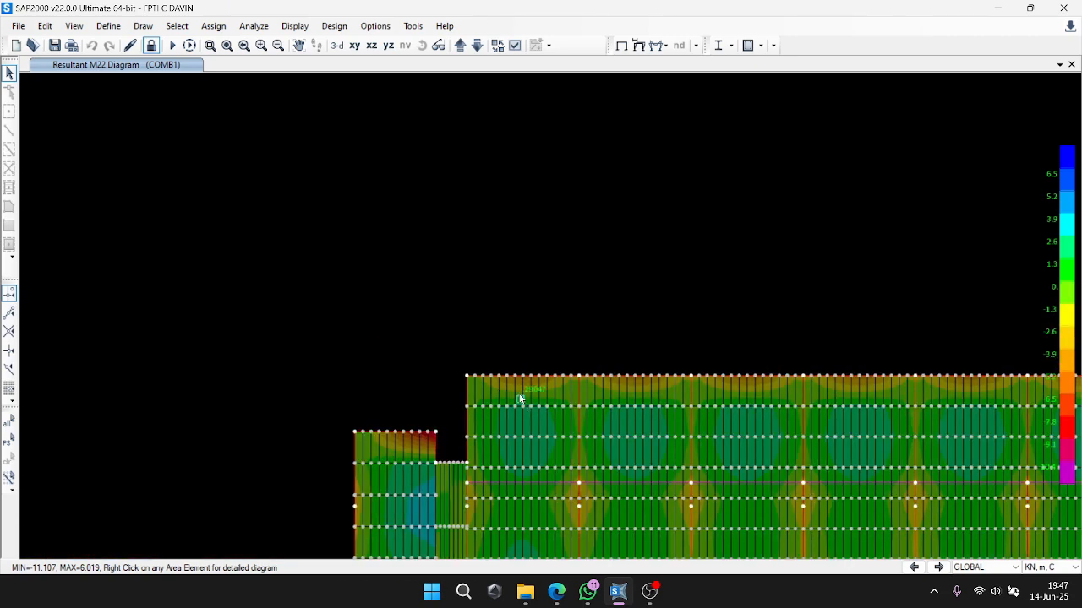
{"action": "middle_click_drag", "start_coordinate": [553, 381], "coordinate": [576, 372]}
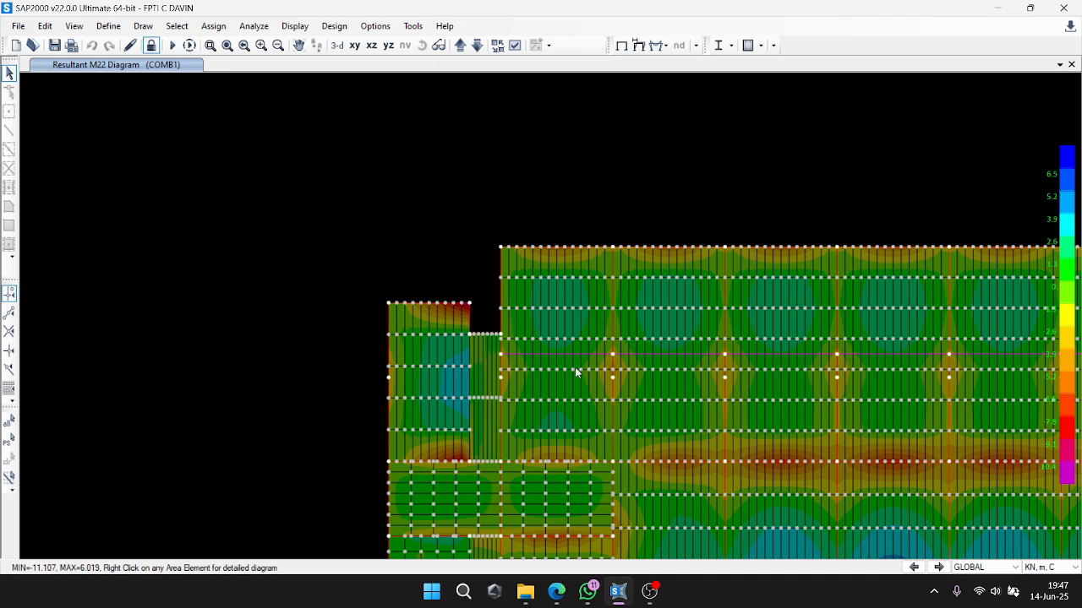
{"action": "mouse_move", "coordinate": [550, 255]}
{"action": "scroll", "coordinate": [561, 250], "scroll_direction": "up", "scroll_amount": 3}
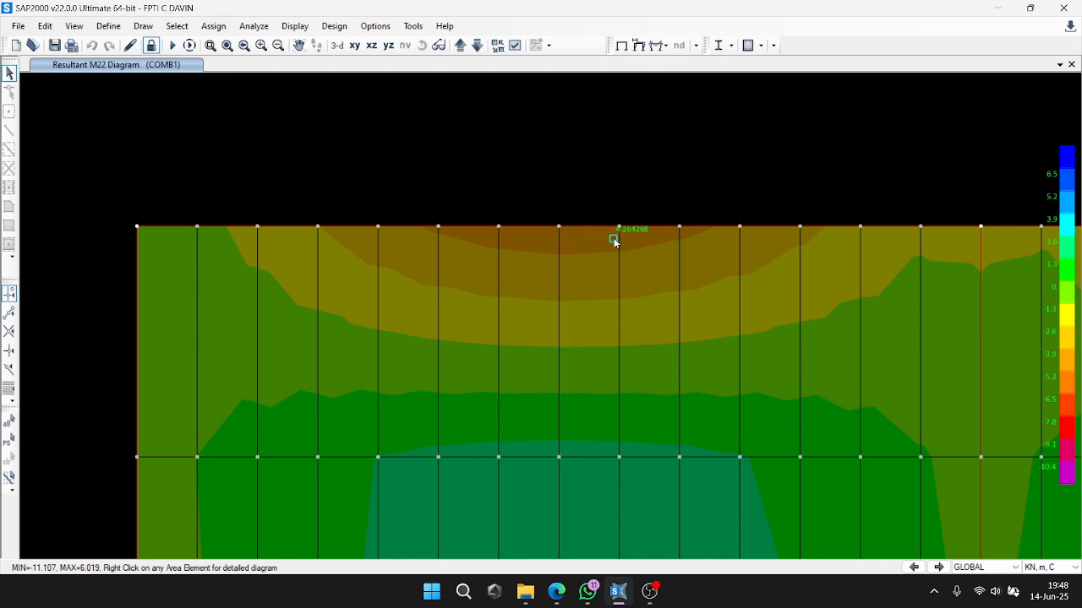
{"action": "right_click", "coordinate": [574, 233]}
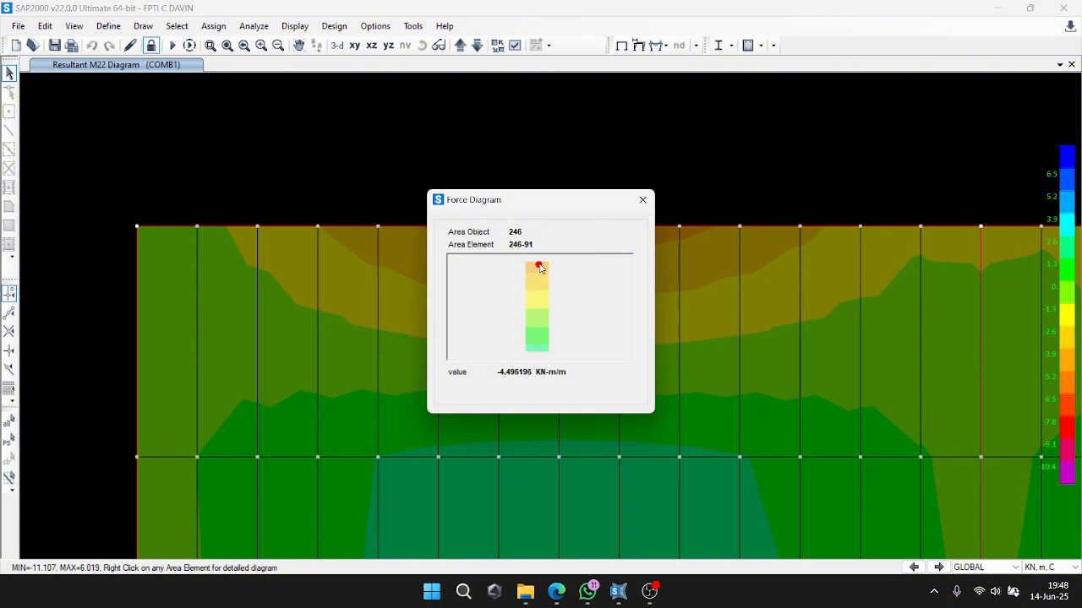
{"action": "left_click", "coordinate": [642, 199]}
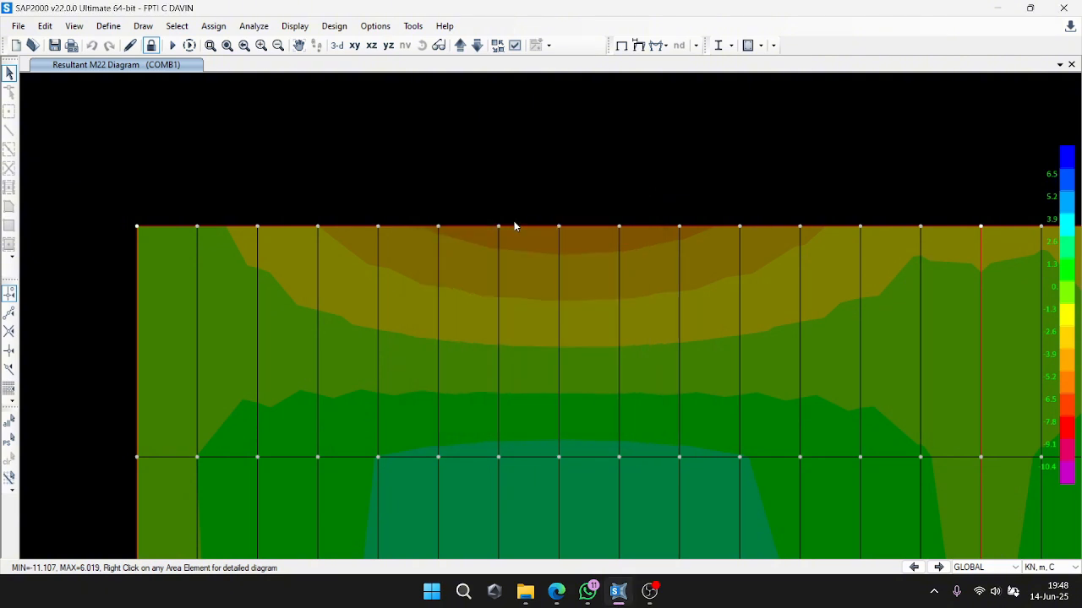
{"action": "scroll", "coordinate": [515, 227], "scroll_direction": "down", "scroll_amount": 6}
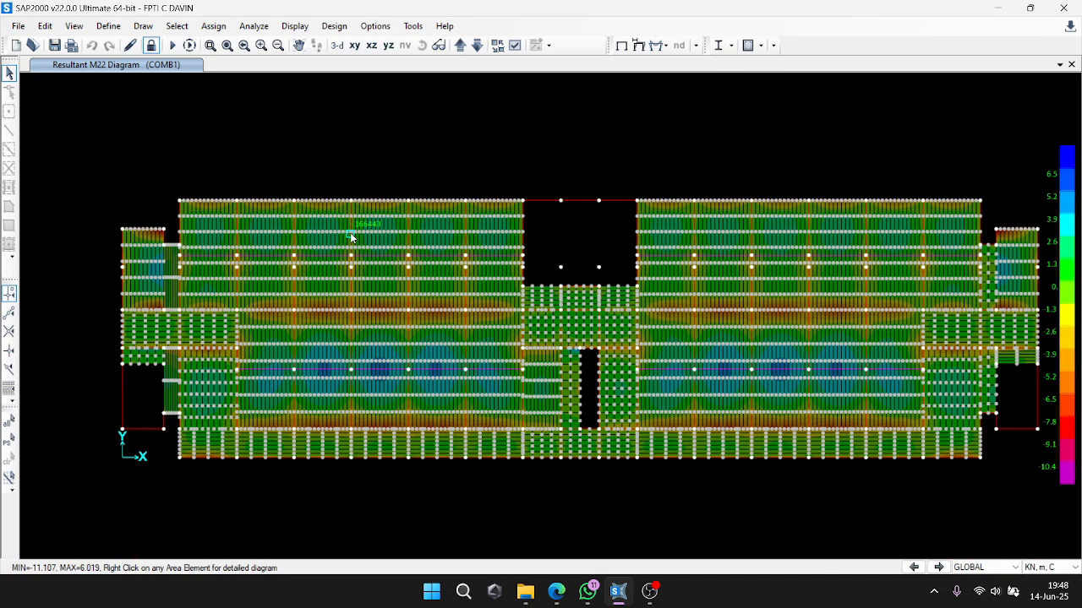
{"action": "left_click", "coordinate": [649, 591]}
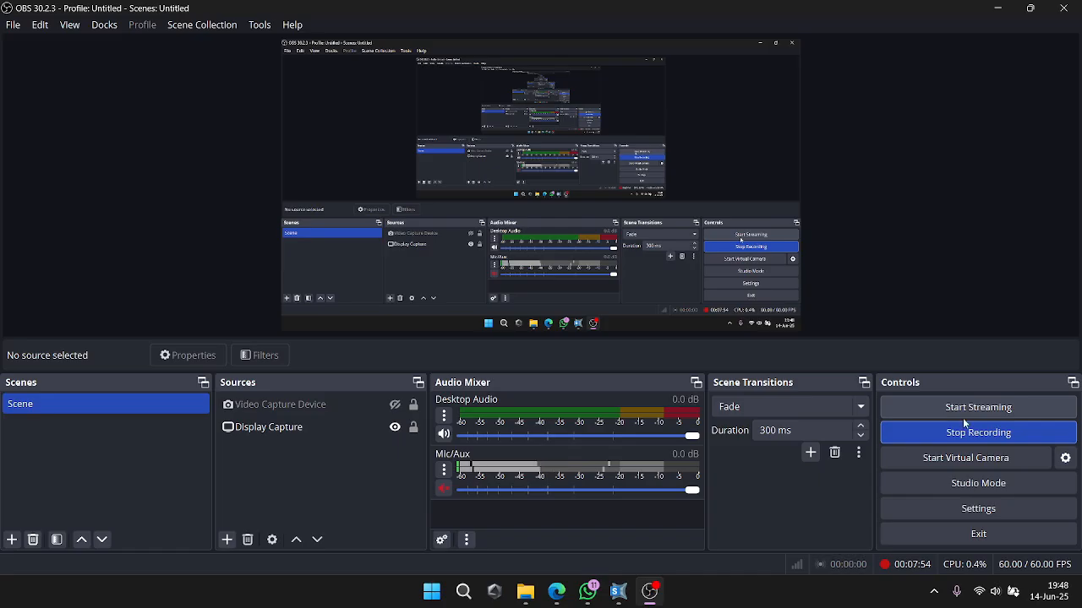
{"action": "left_click", "coordinate": [978, 433]}
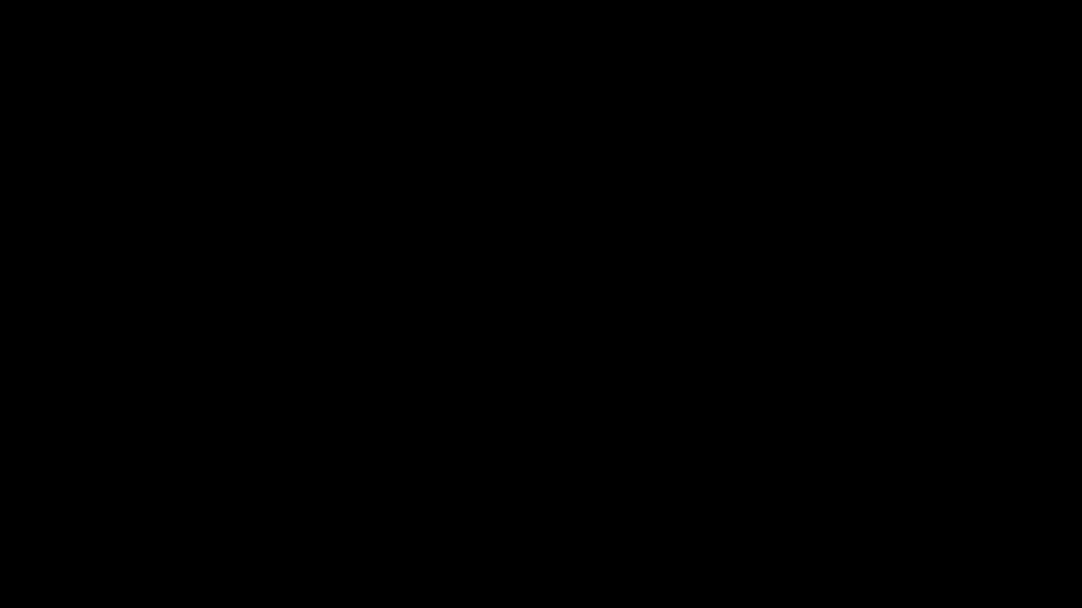